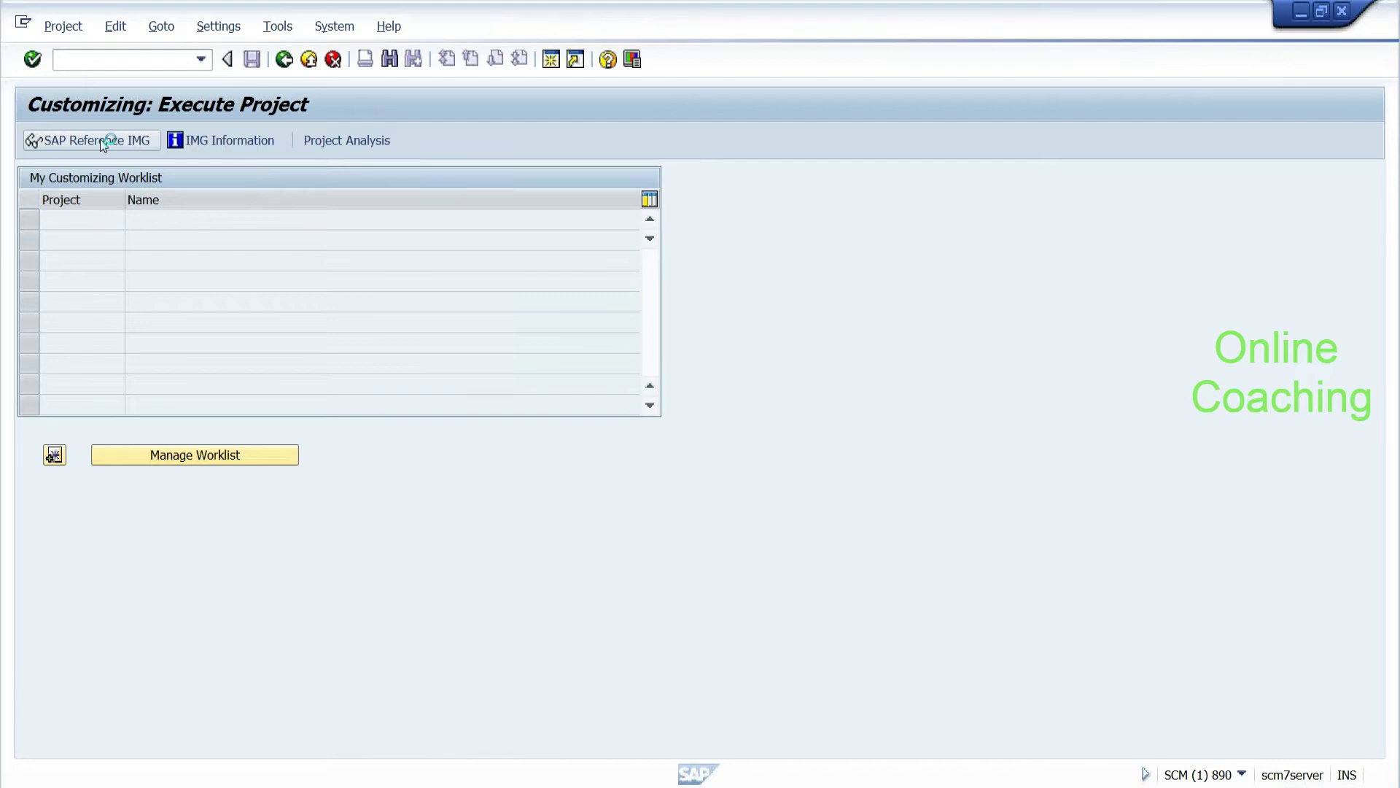
Step: Expand the Extended Warehouse Management node and its Master Data section in the implementation guide
click(43, 336)
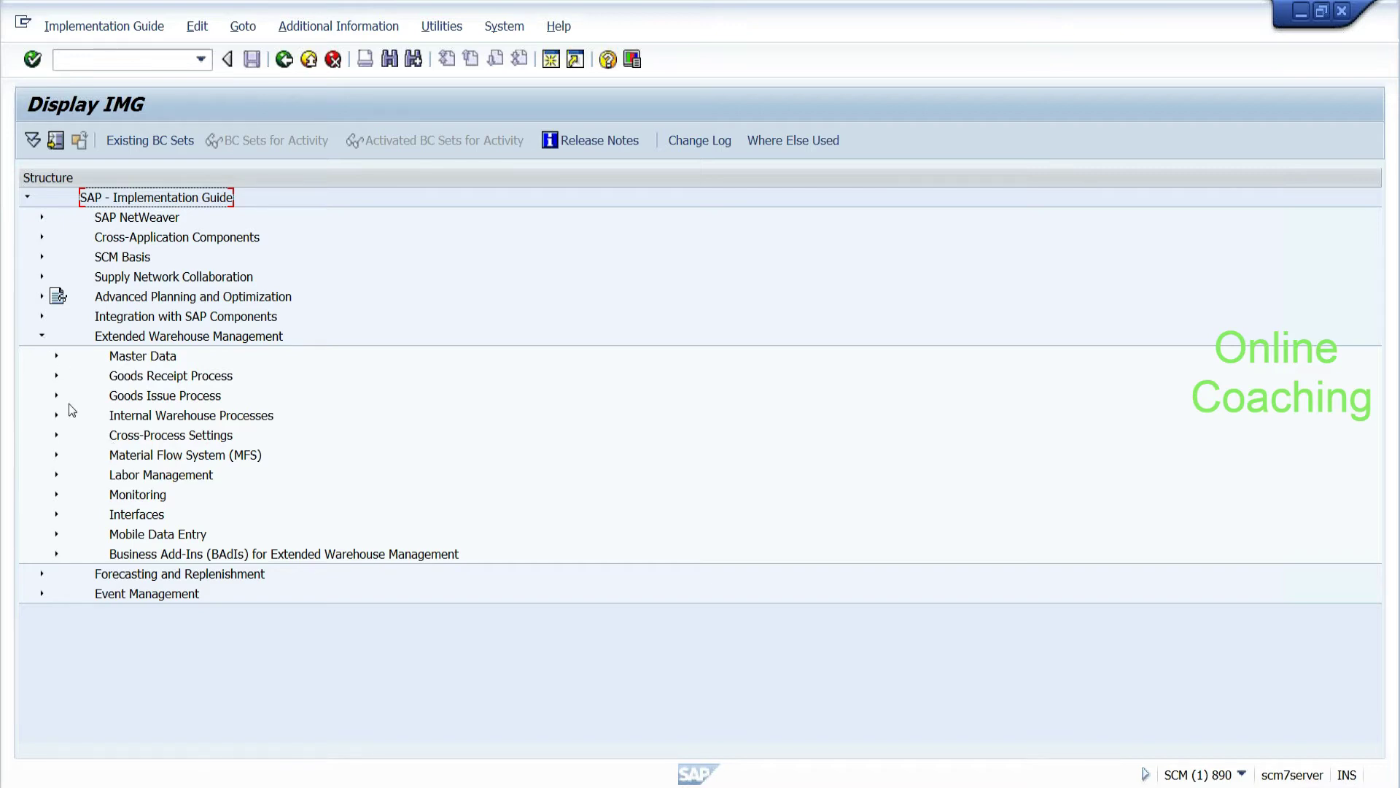
click(56, 355)
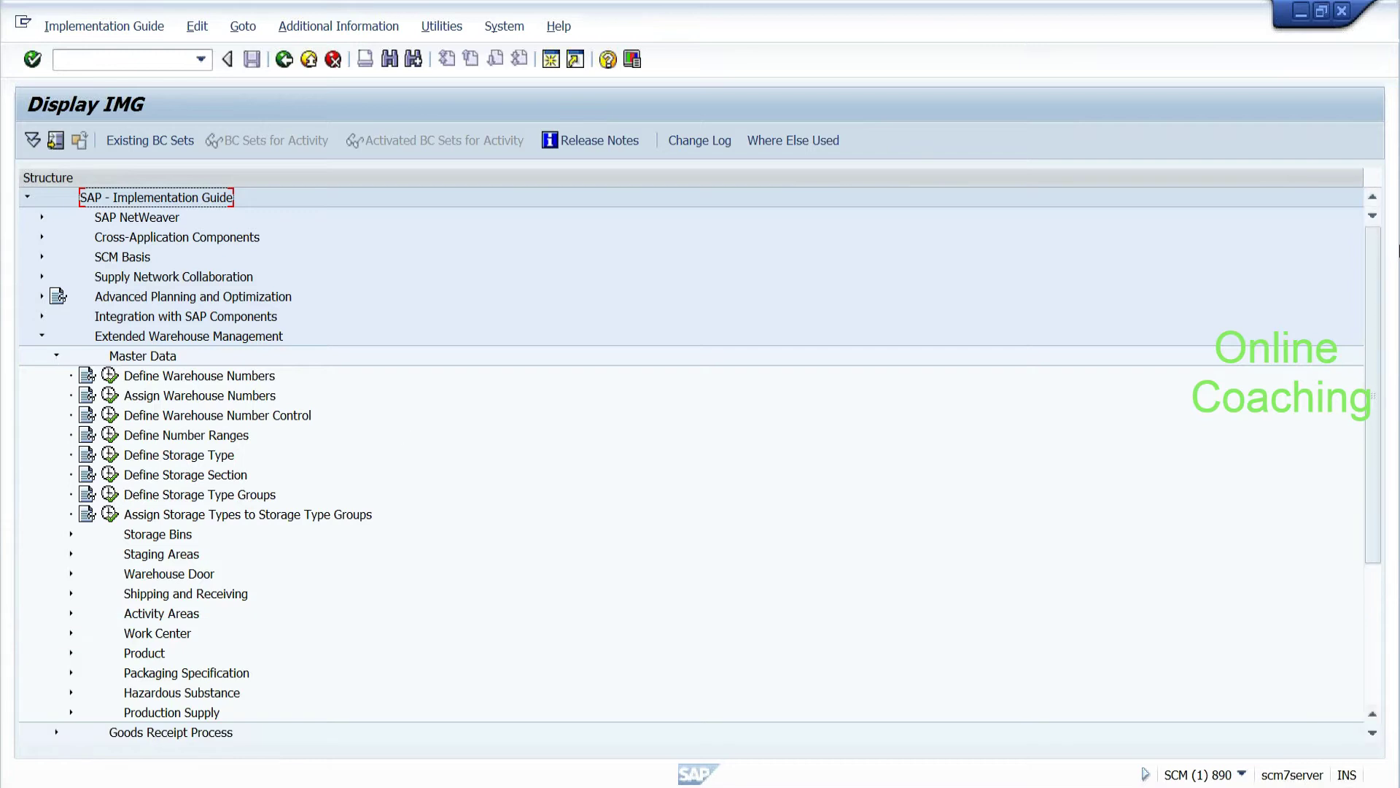
scroll(1373, 320, down, 1)
scroll(1374, 320, down, 3)
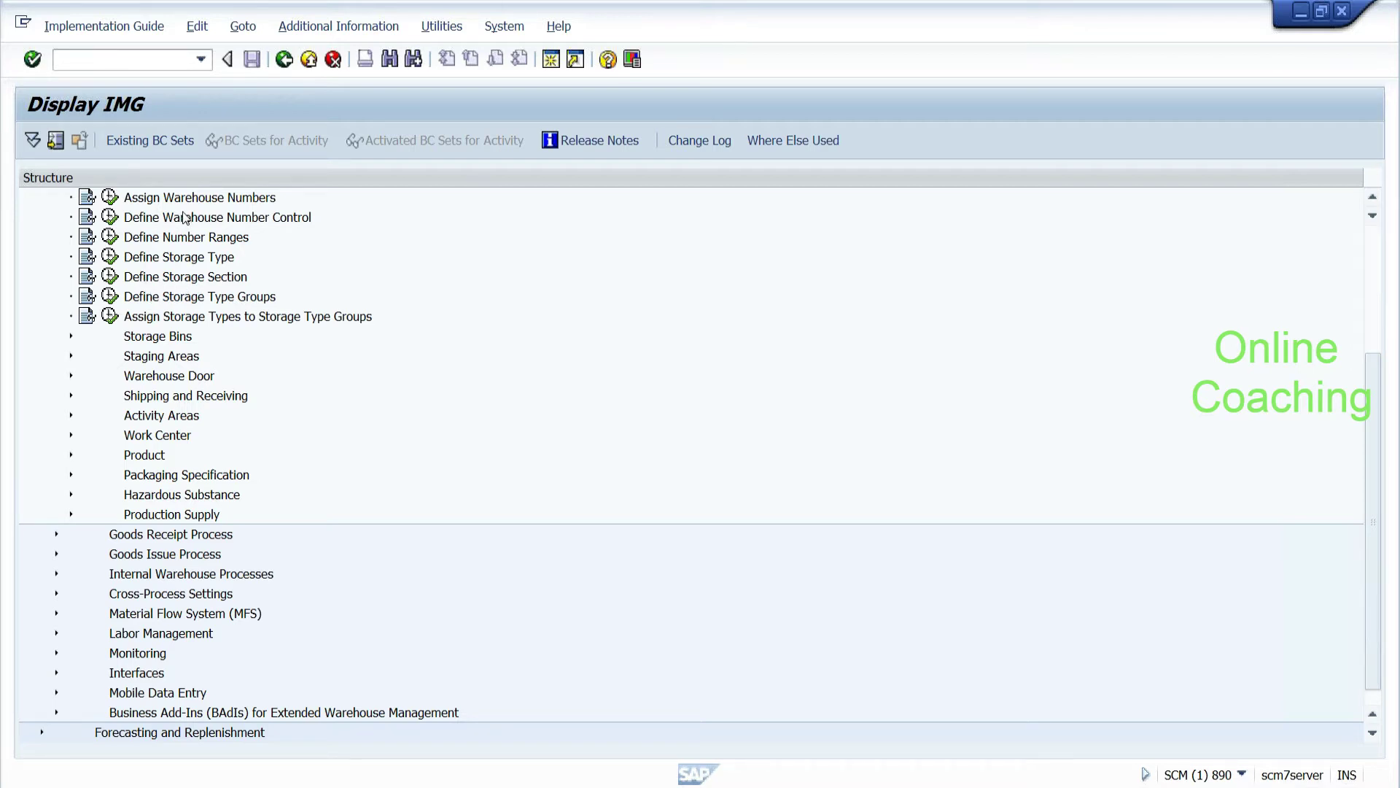
Step: Review the Master Data activities from Assign Warehouse Numbers through Assign Storage Types to Storage Type Groups
click(153, 202)
click(195, 239)
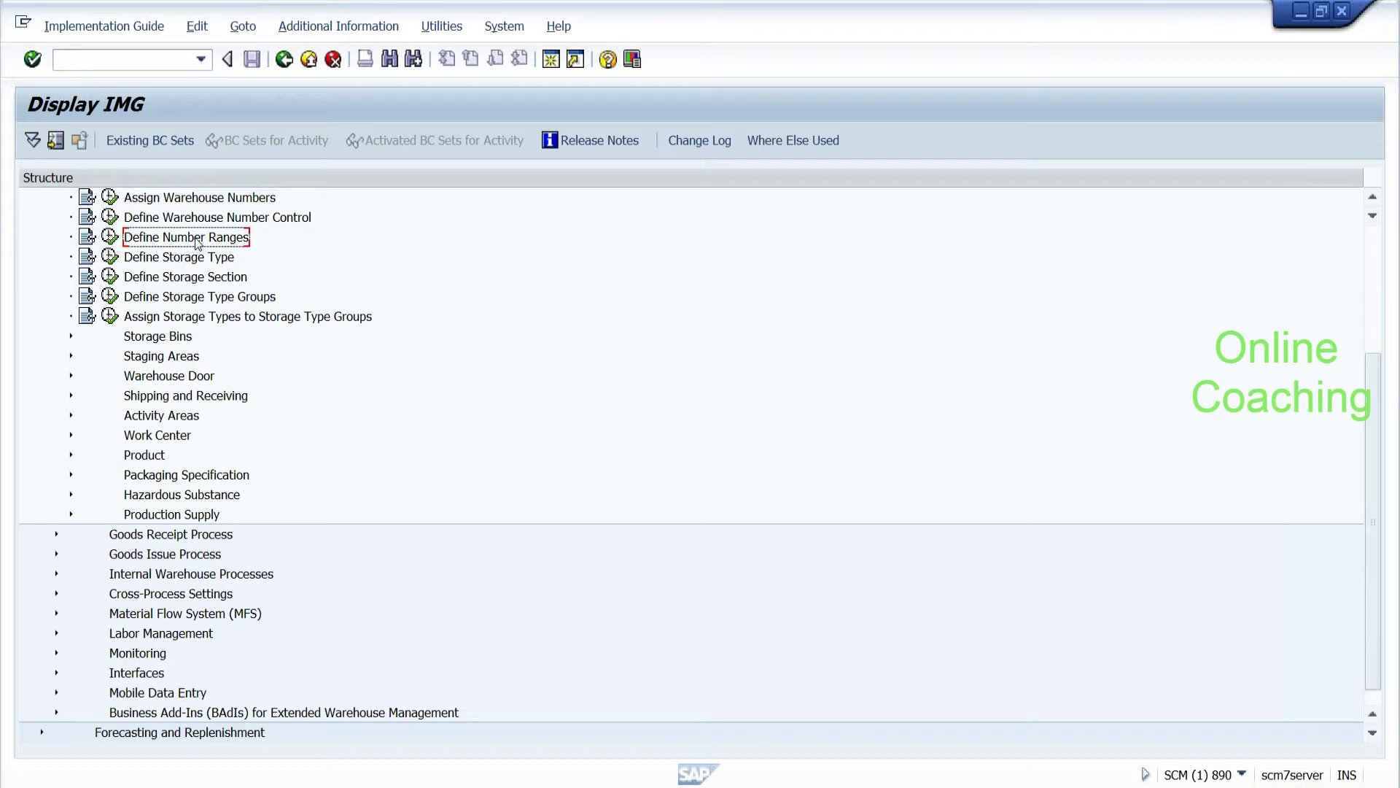
click(195, 259)
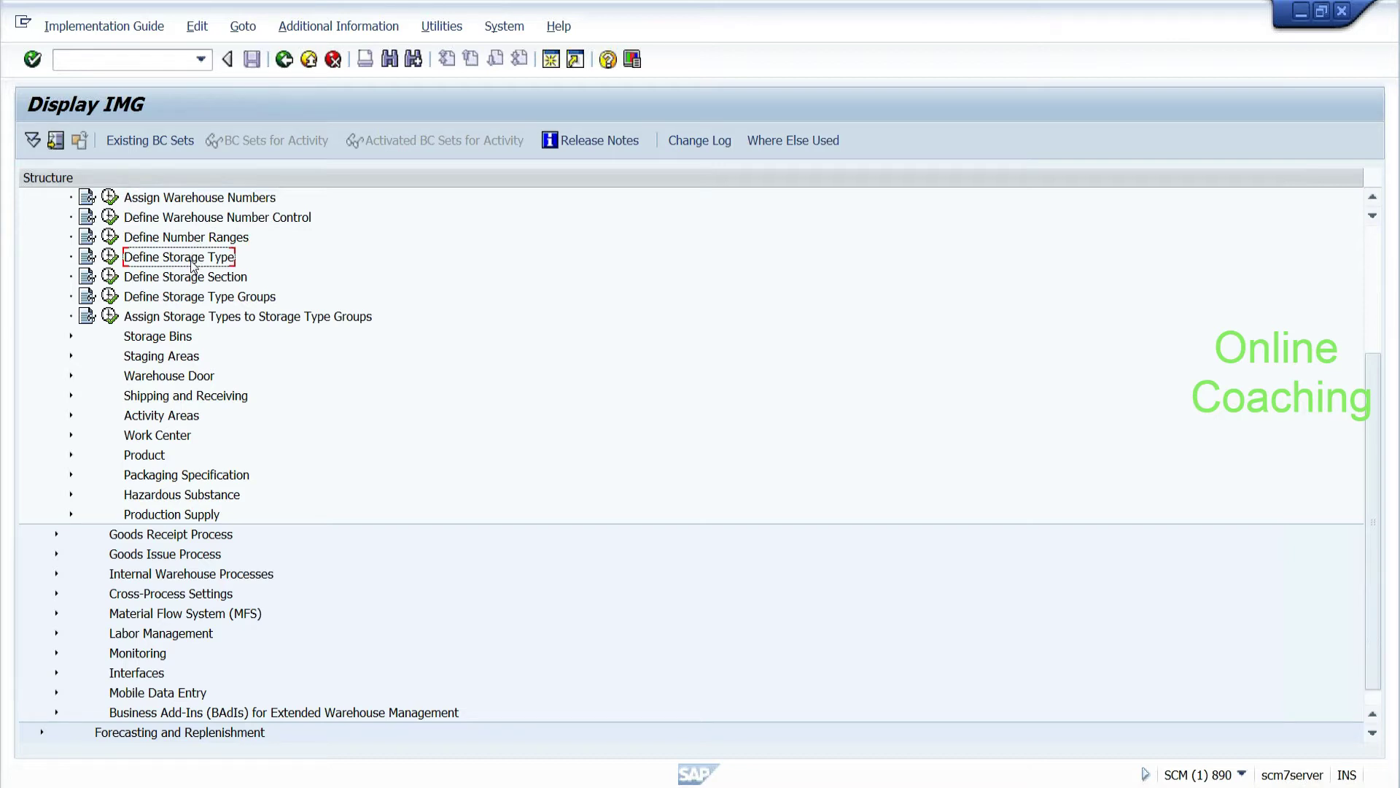
click(196, 281)
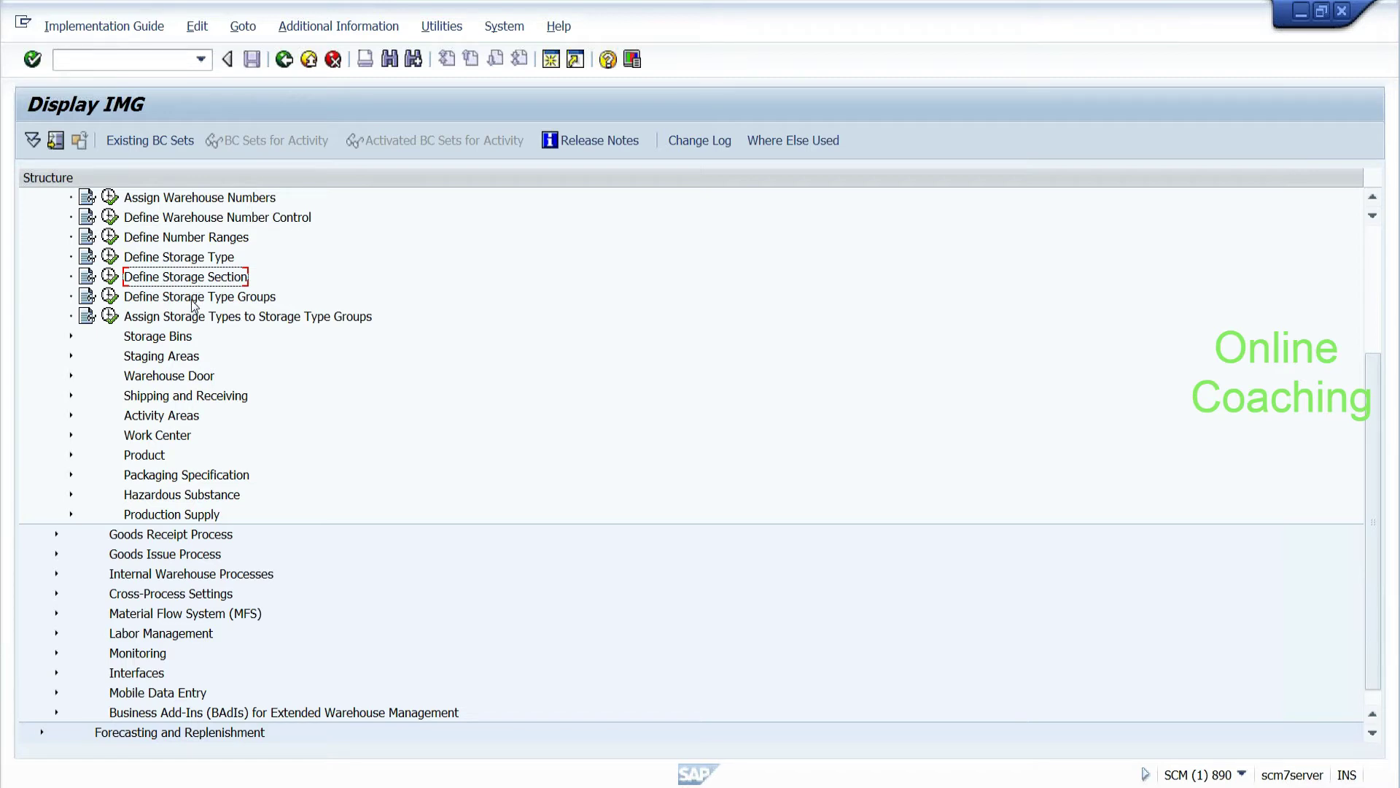
click(194, 301)
click(192, 319)
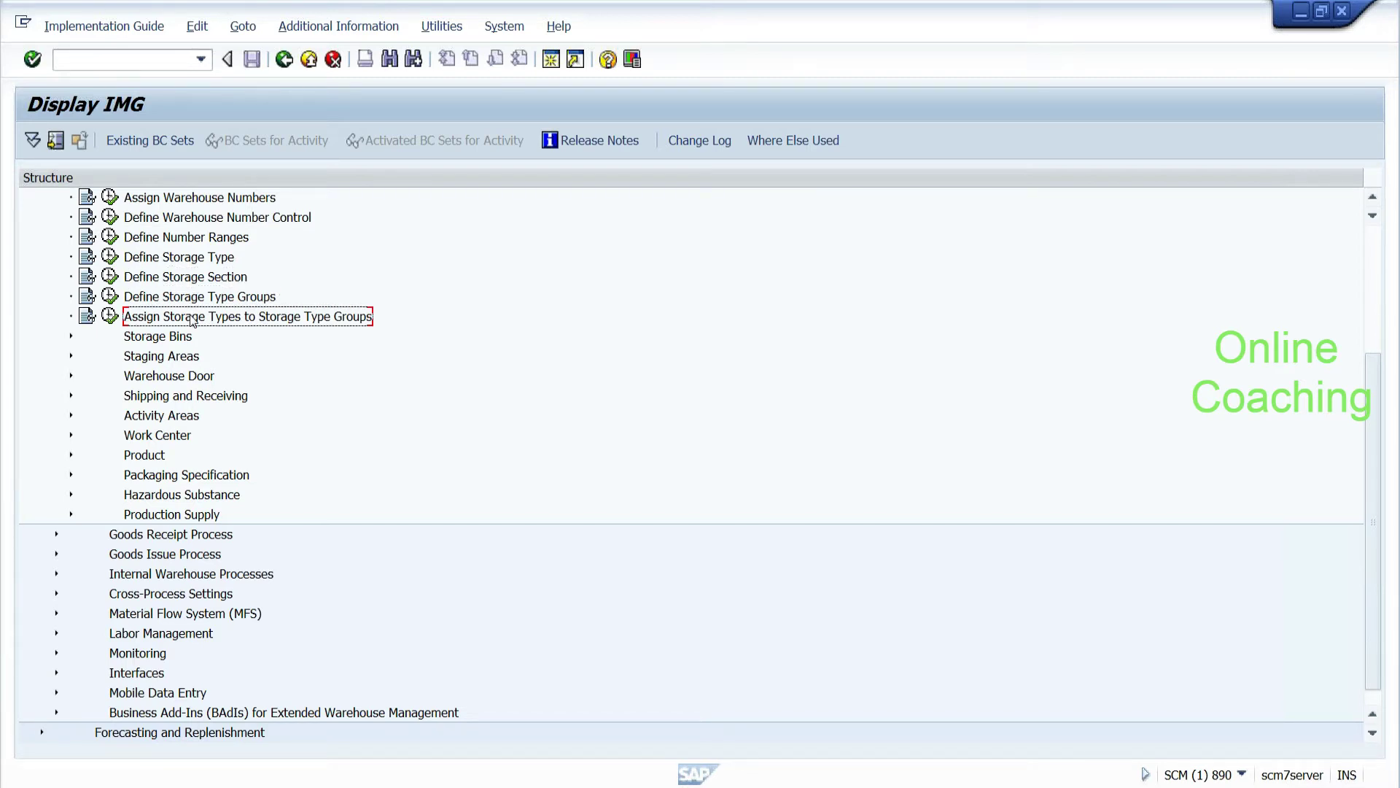
Step: Expand the Storage Bins section and review its activities, including Define Bin Access Types and Define Storage Bin Structure
click(65, 337)
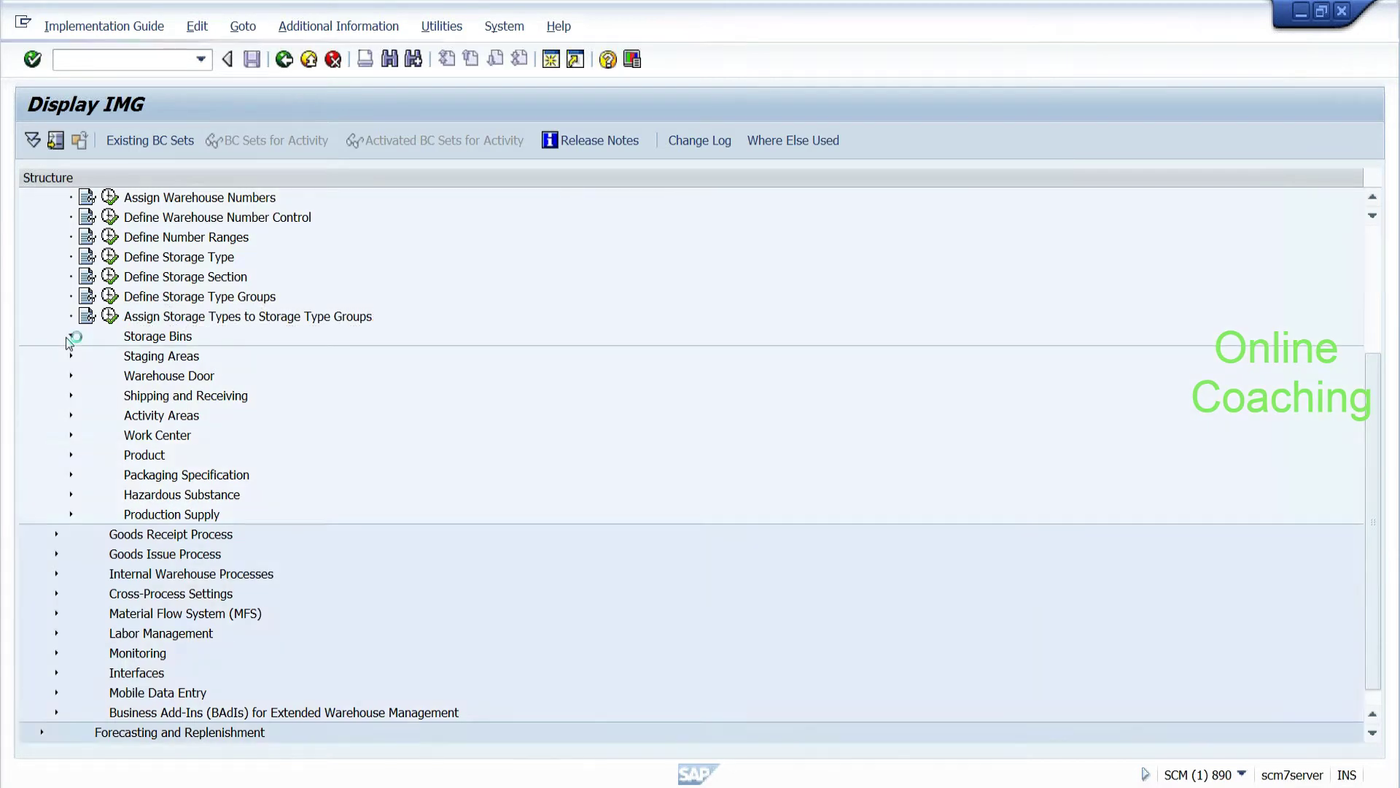
click(246, 361)
click(241, 380)
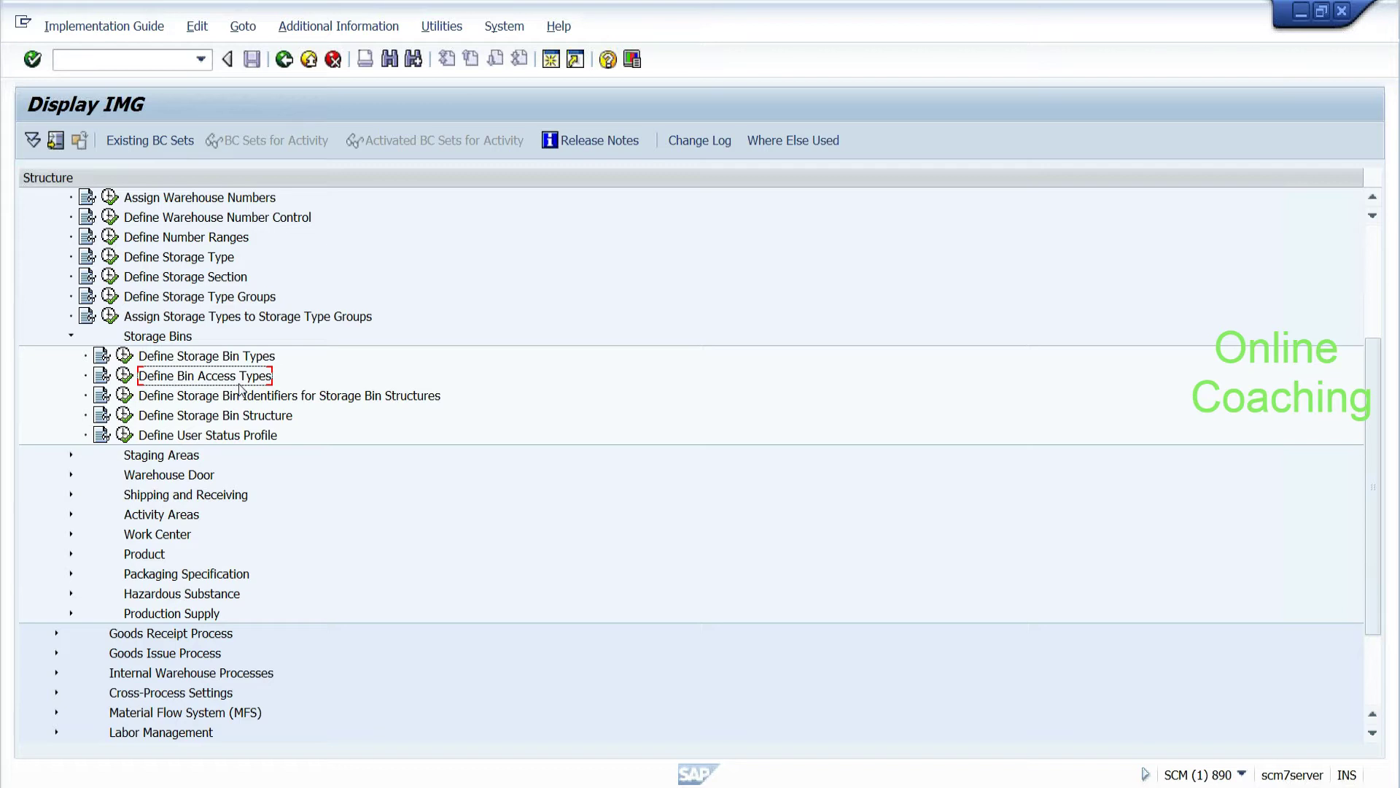
click(209, 420)
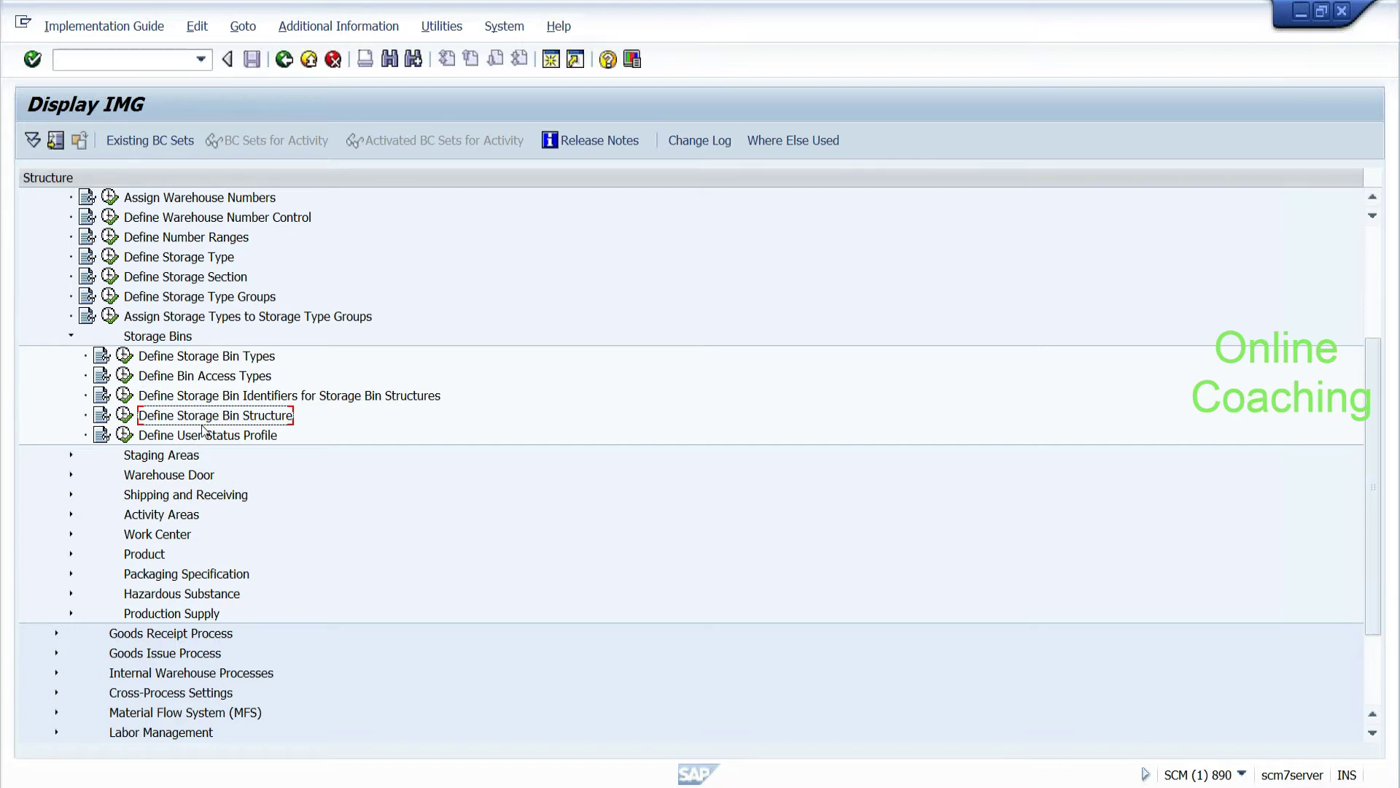
Step: Open a blank Notepad window and return to the SAP implementation guide
key(super)
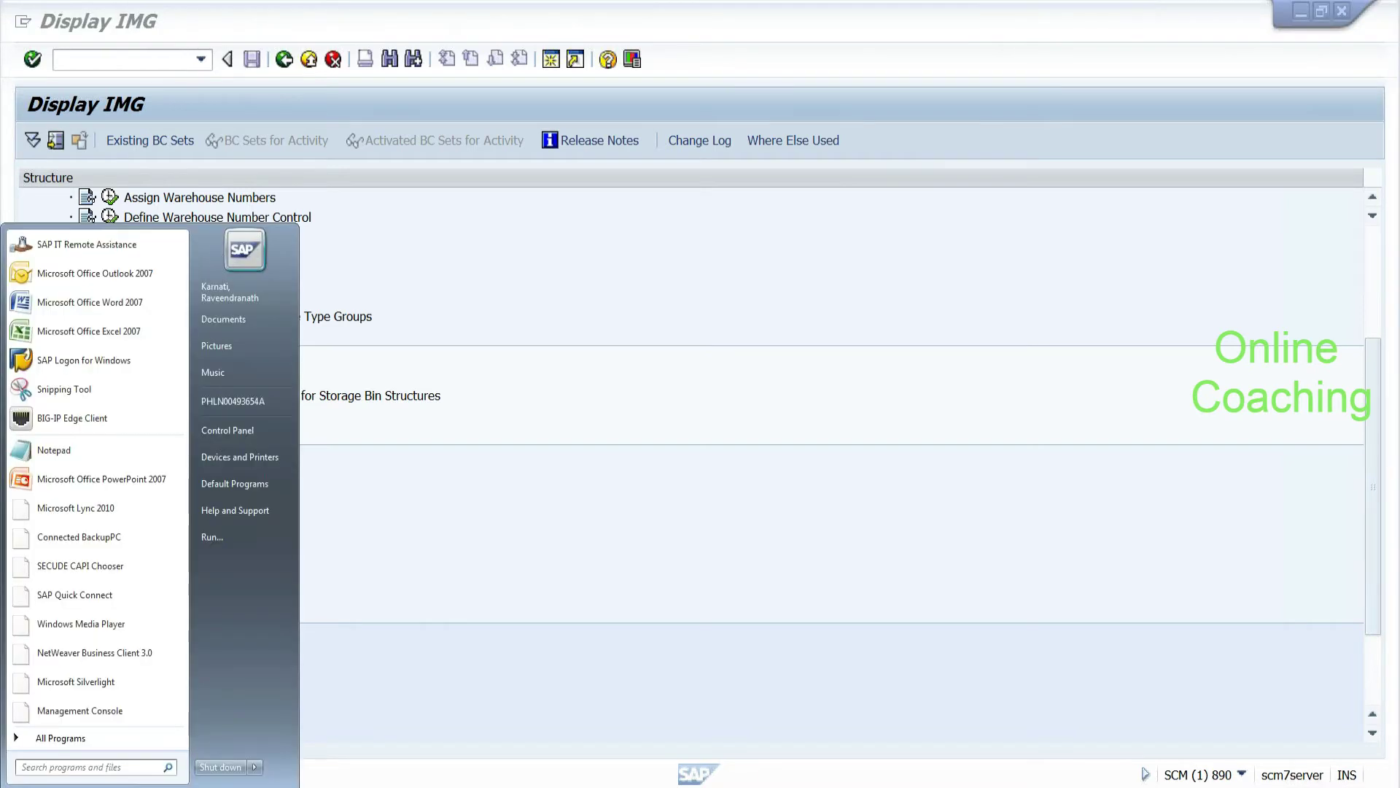
click(238, 540)
click(122, 760)
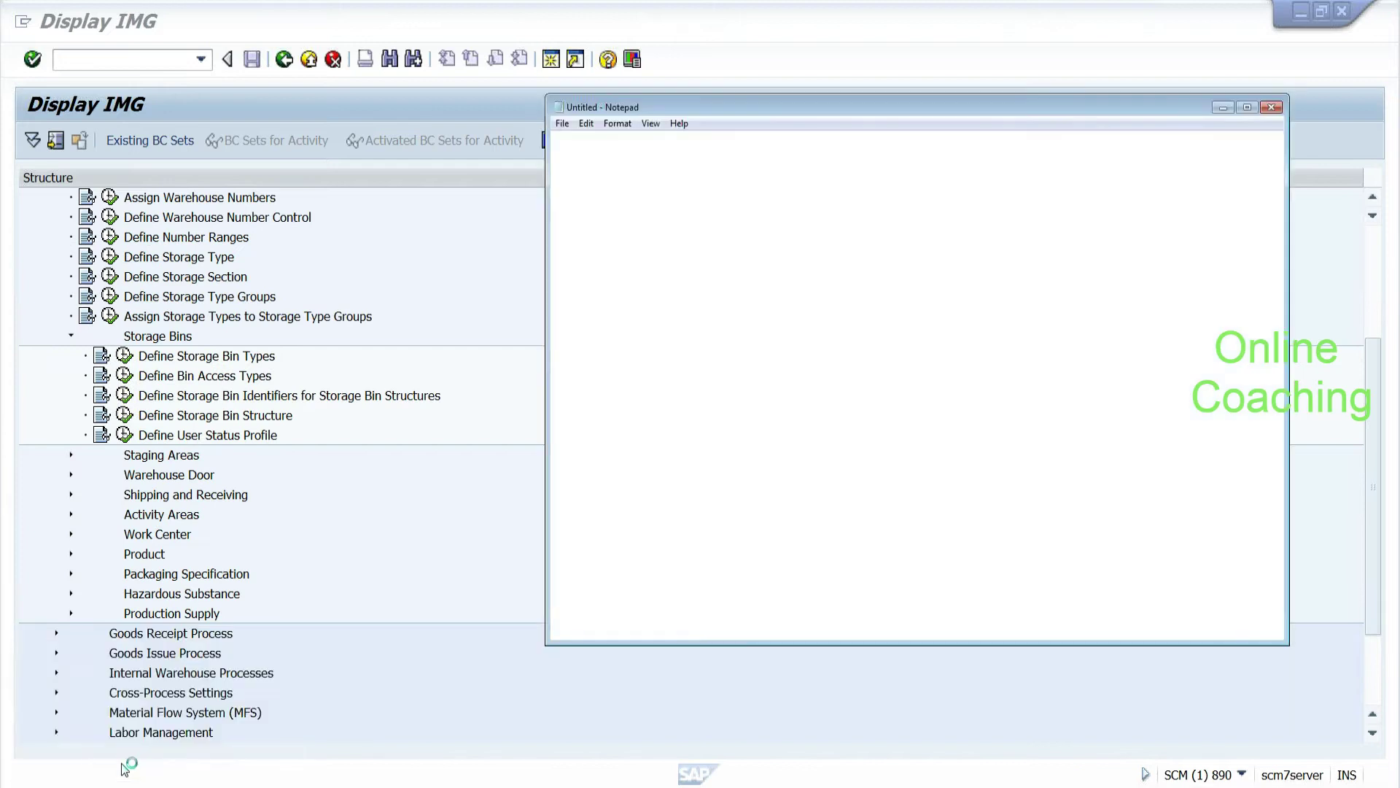
drag(847, 118, 891, 262)
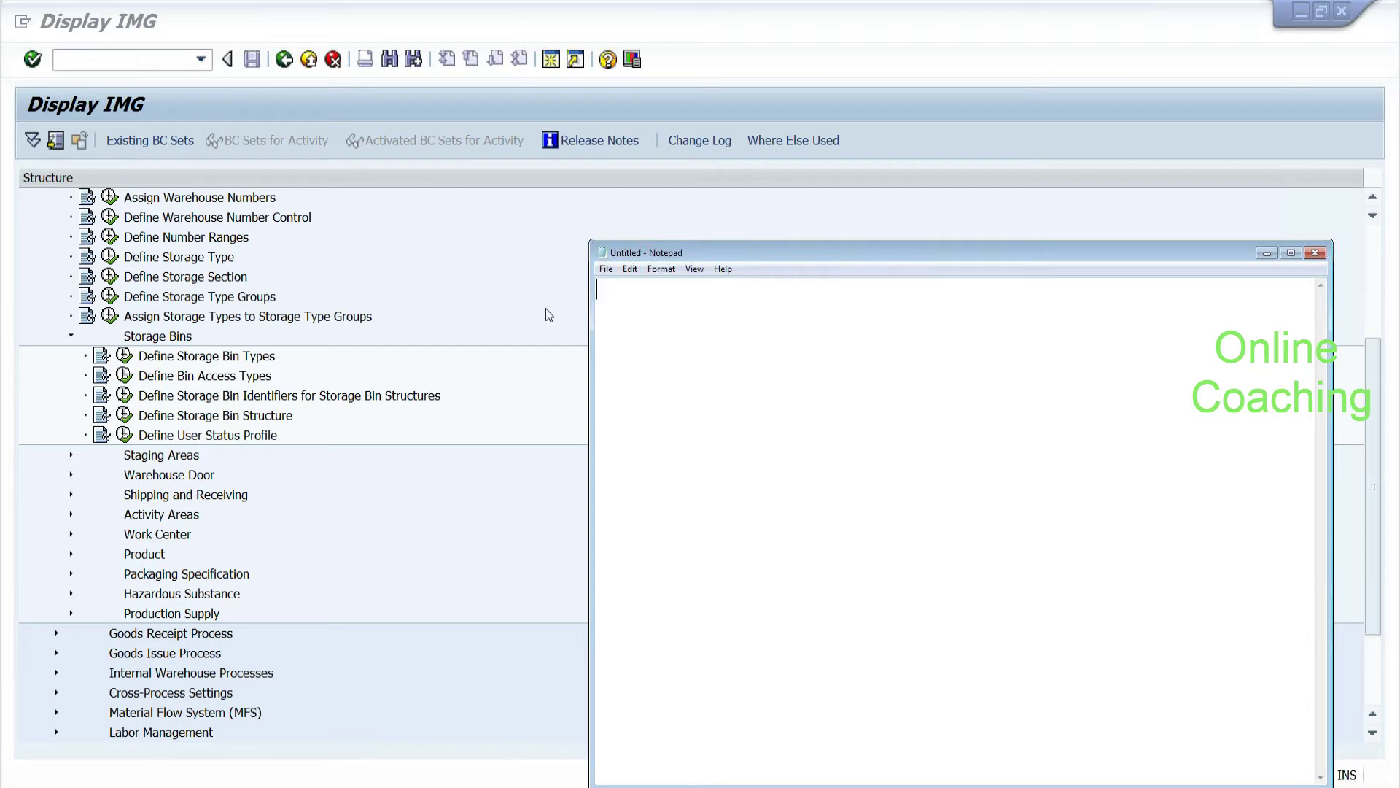
click(32, 424)
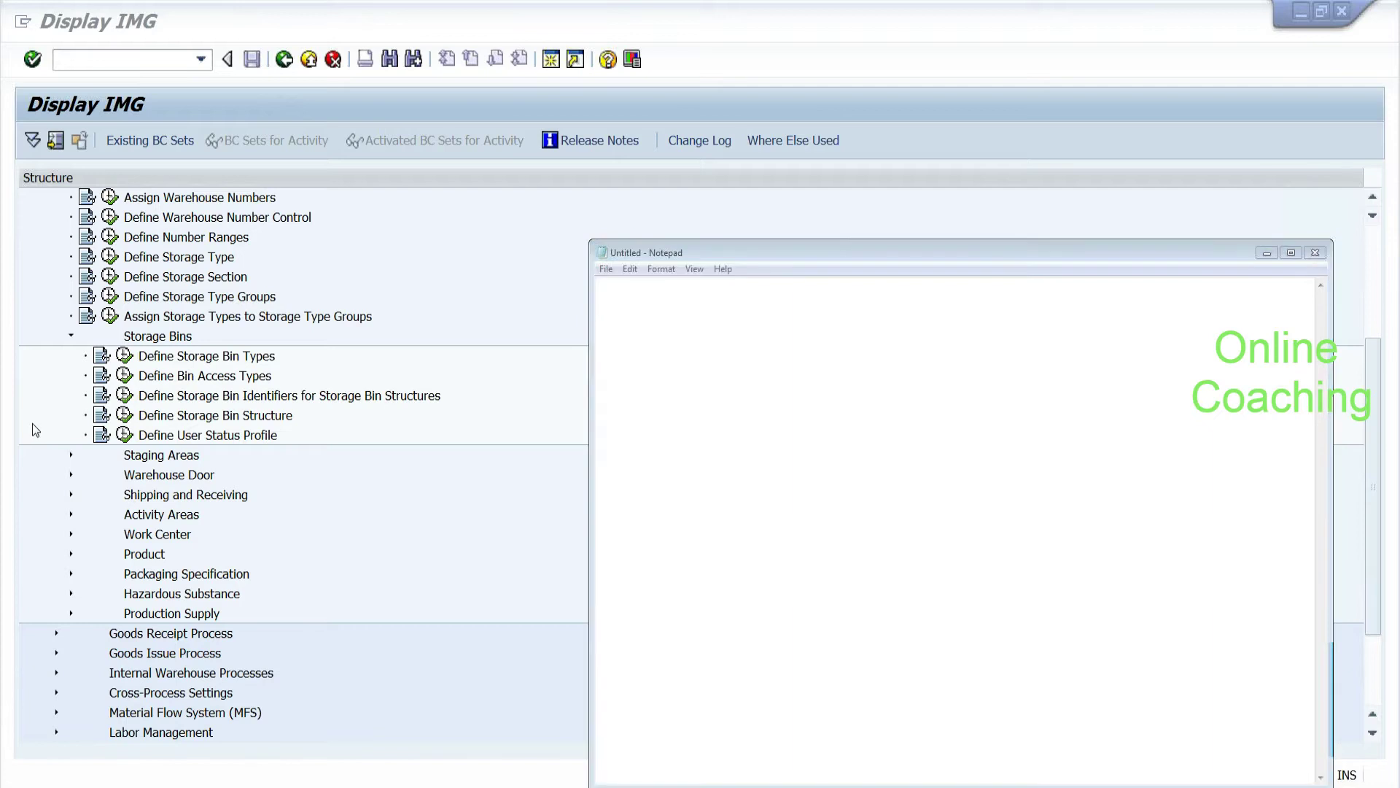
Step: Open Define Staging Areas, examine the storage type 9010 entry of warehouse EHYD, and return to the guide
click(71, 454)
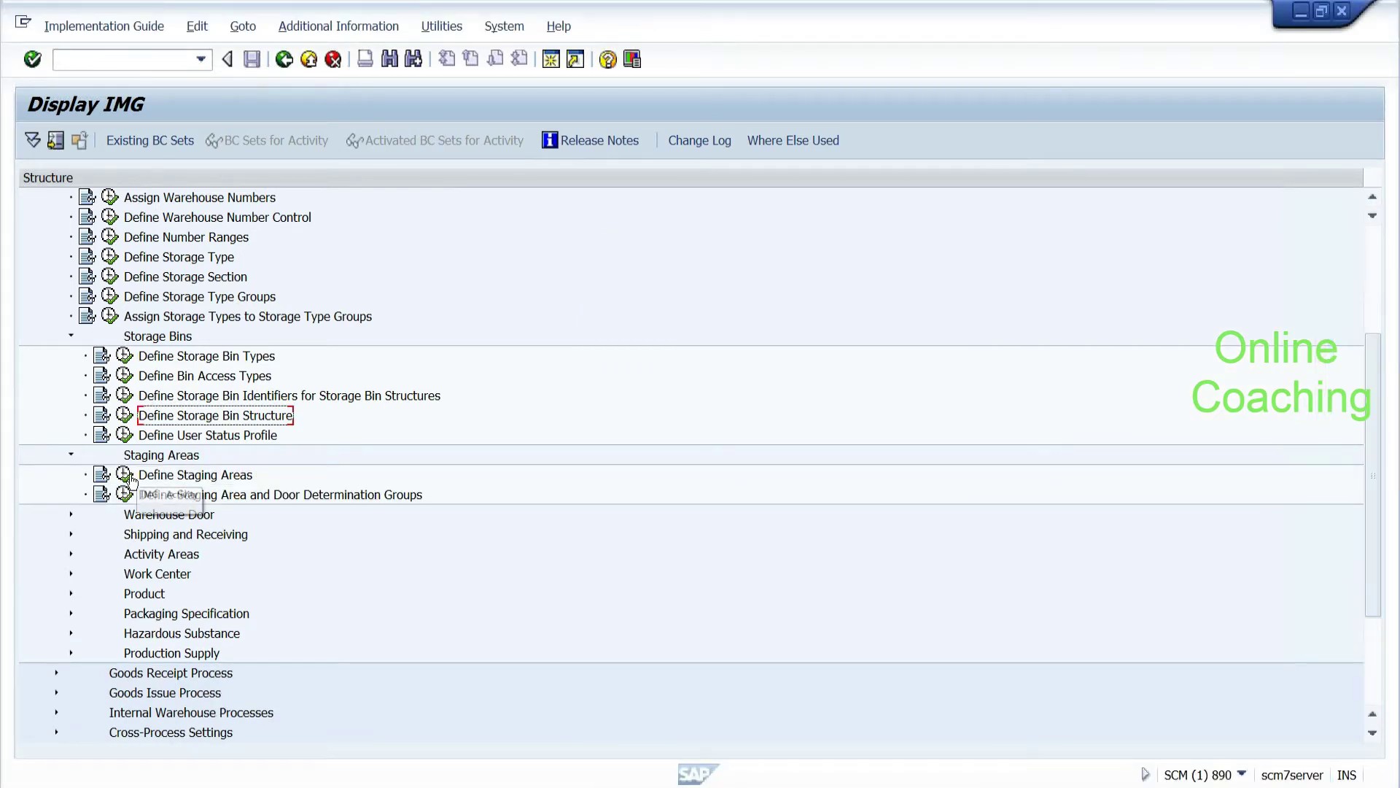
click(124, 475)
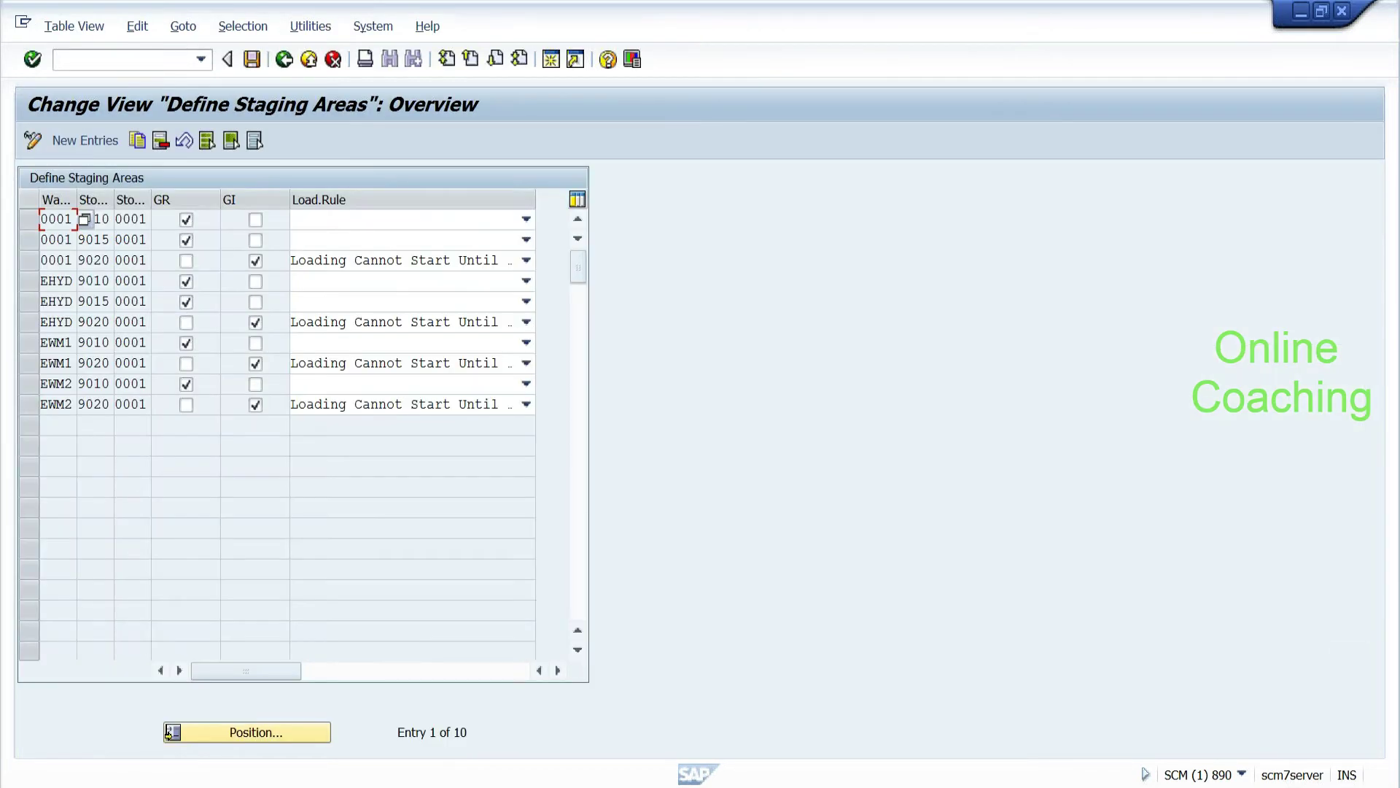
click(69, 282)
drag(73, 281, 85, 283)
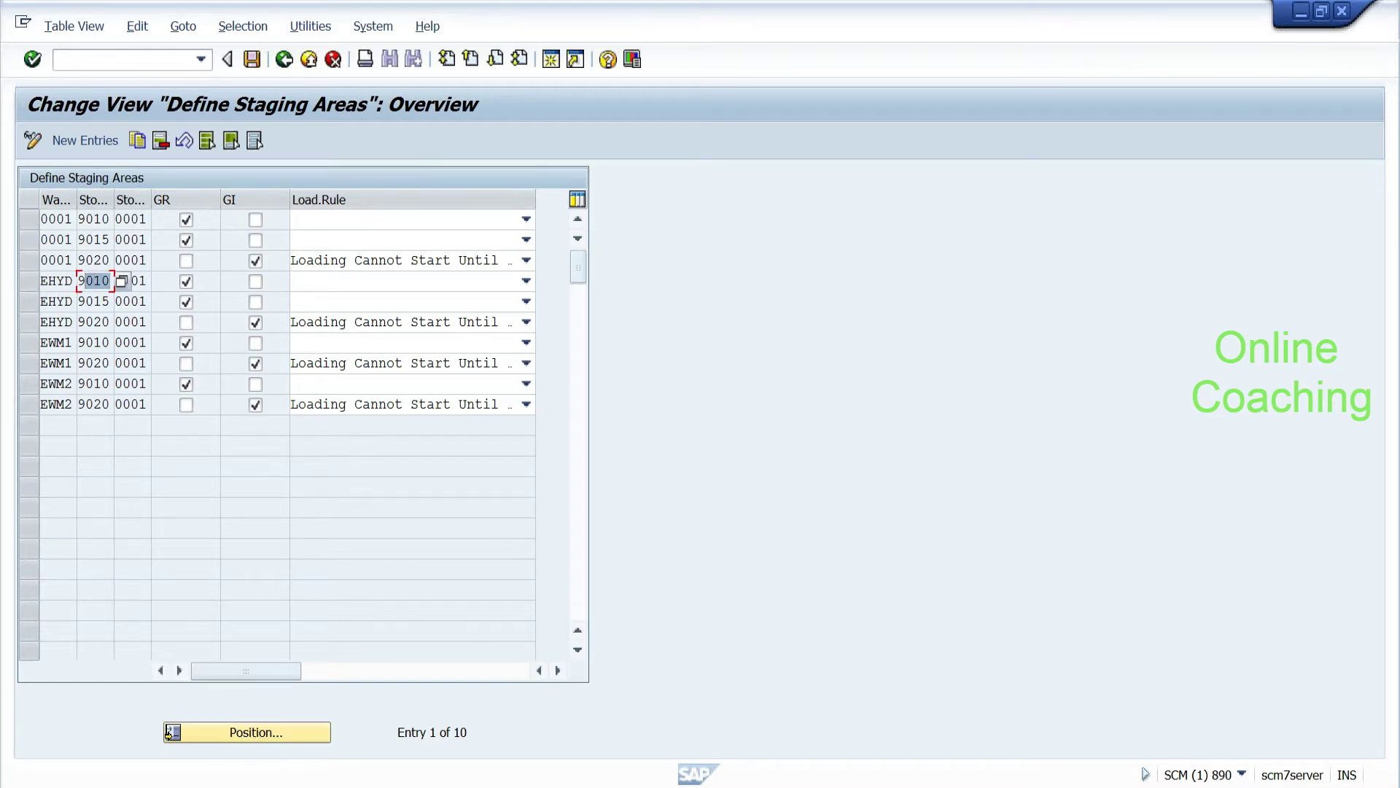
click(86, 282)
click(288, 64)
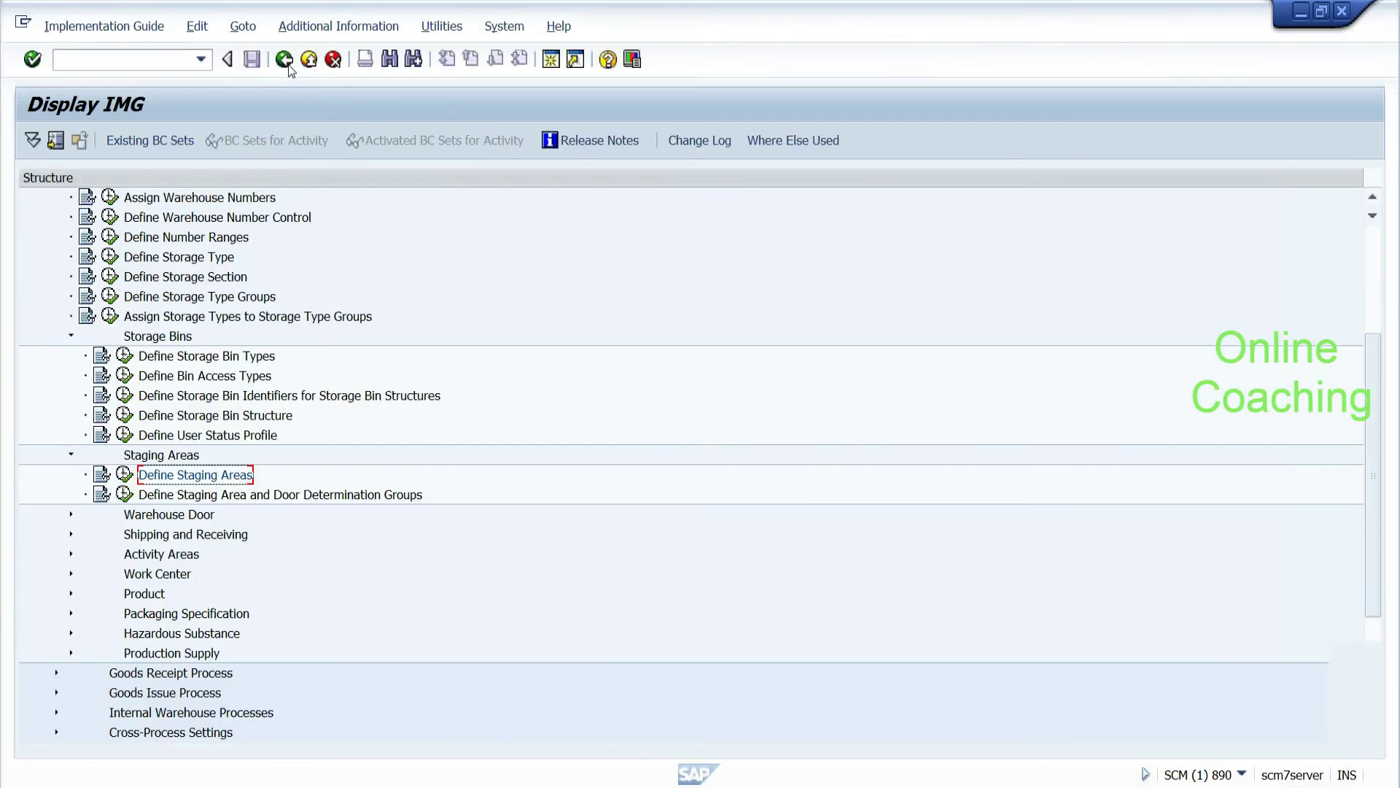
Step: Open Define Warehouse Door and copy door DOR1 of warehouse EHYD with MDOR as the new warehouse door
click(71, 516)
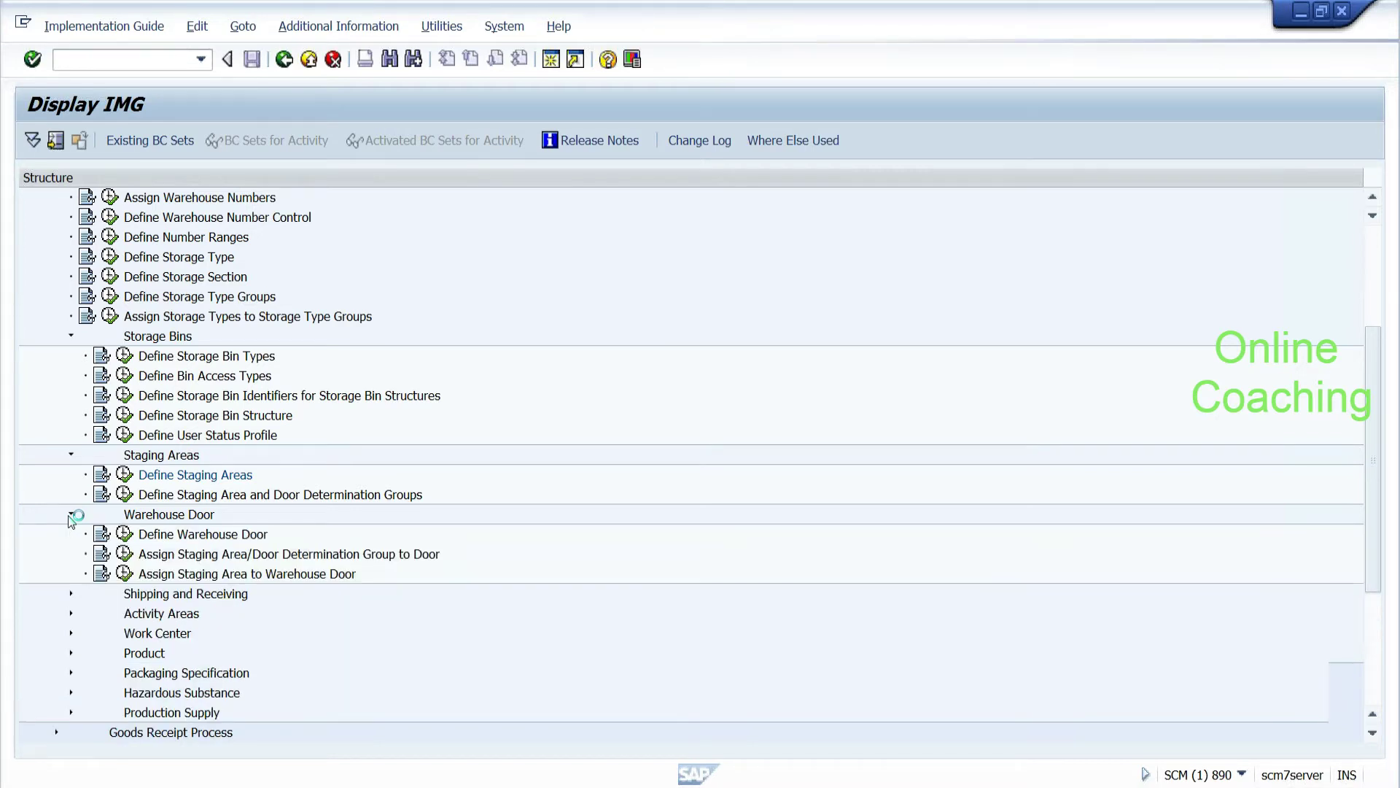
click(128, 538)
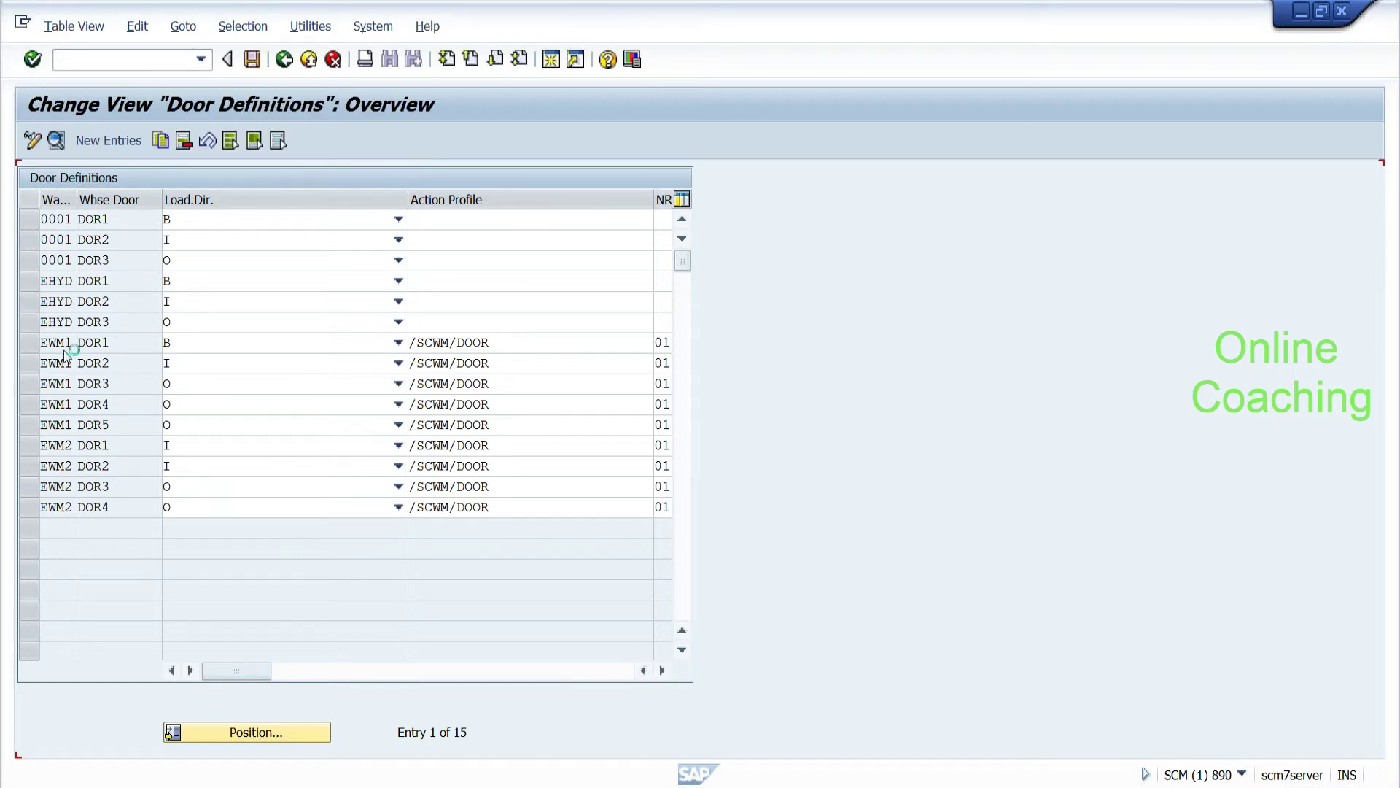
click(30, 284)
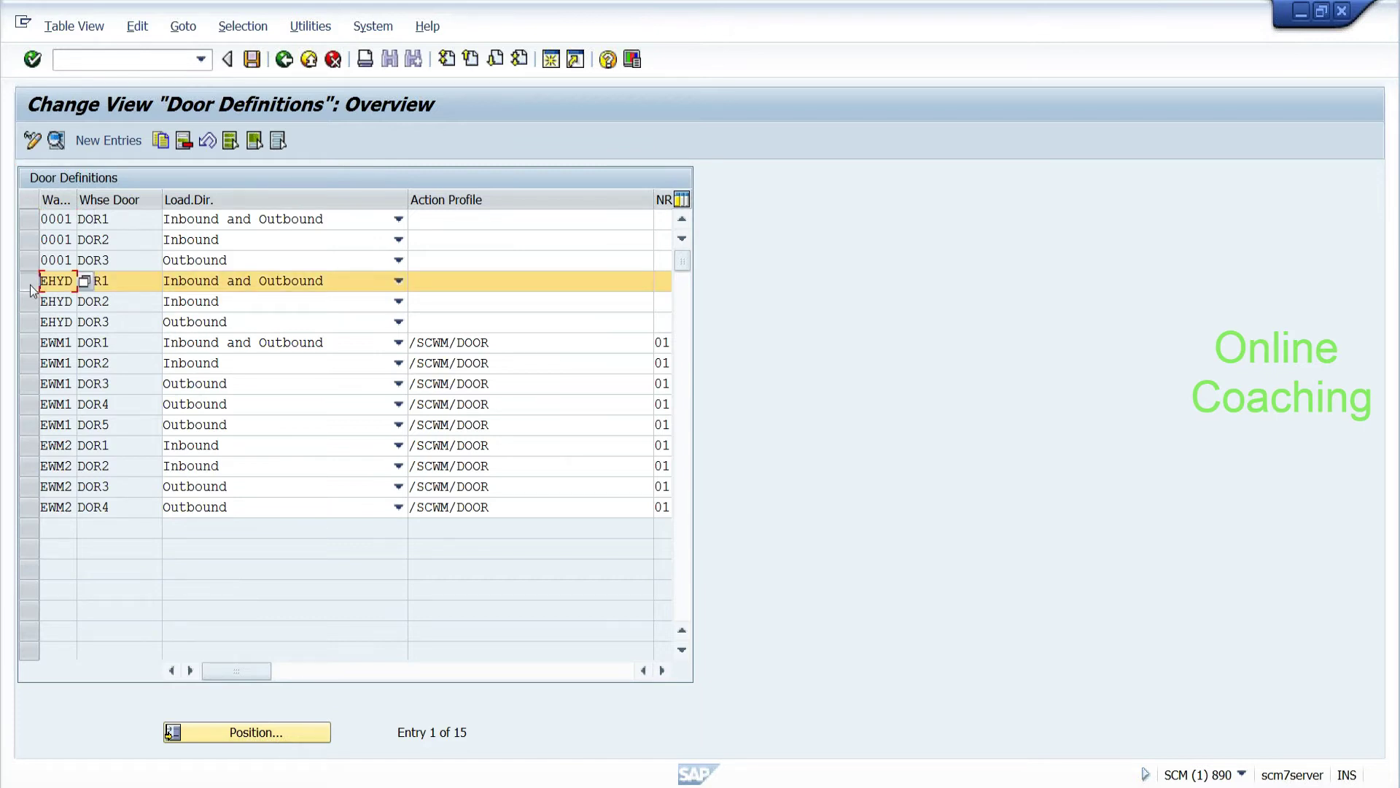
click(161, 143)
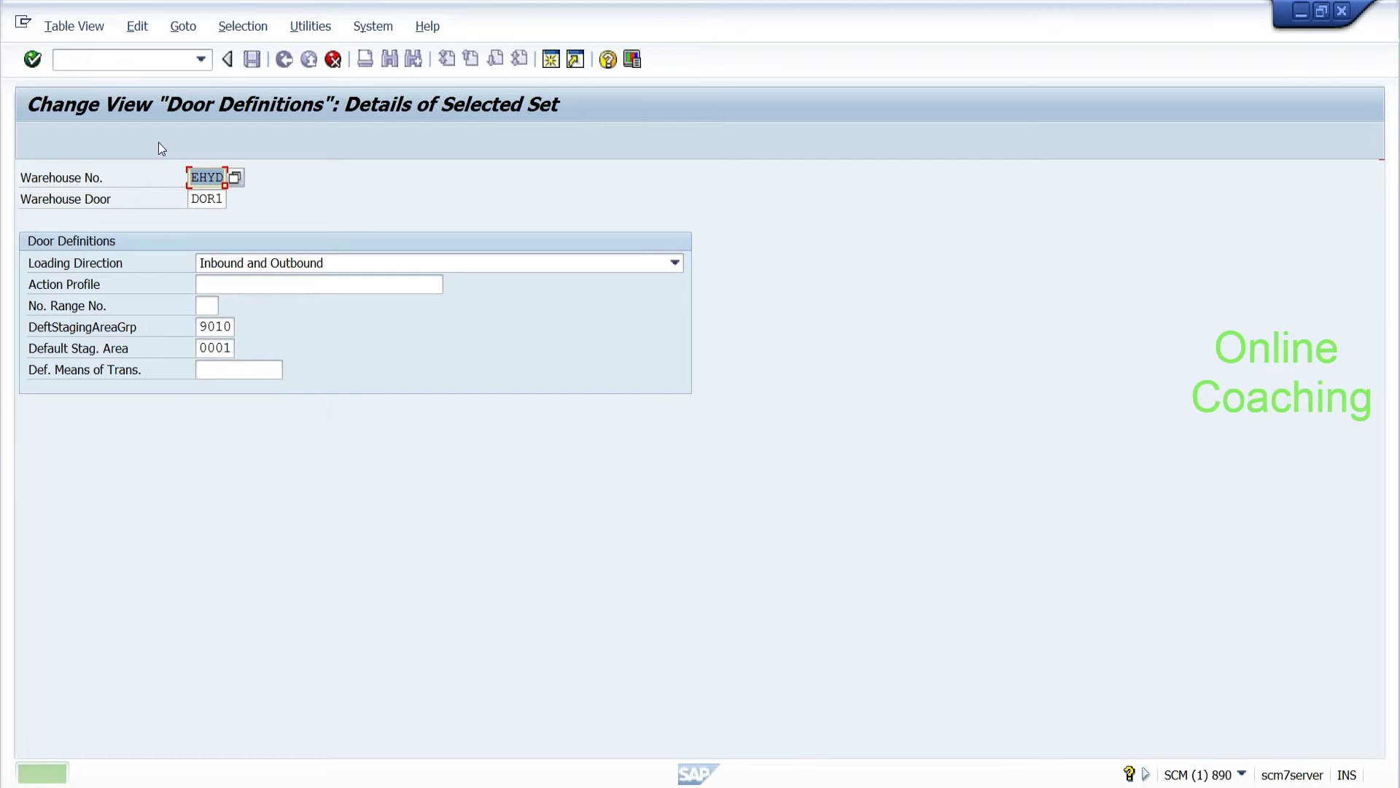
key(Return)
text(MDOR)
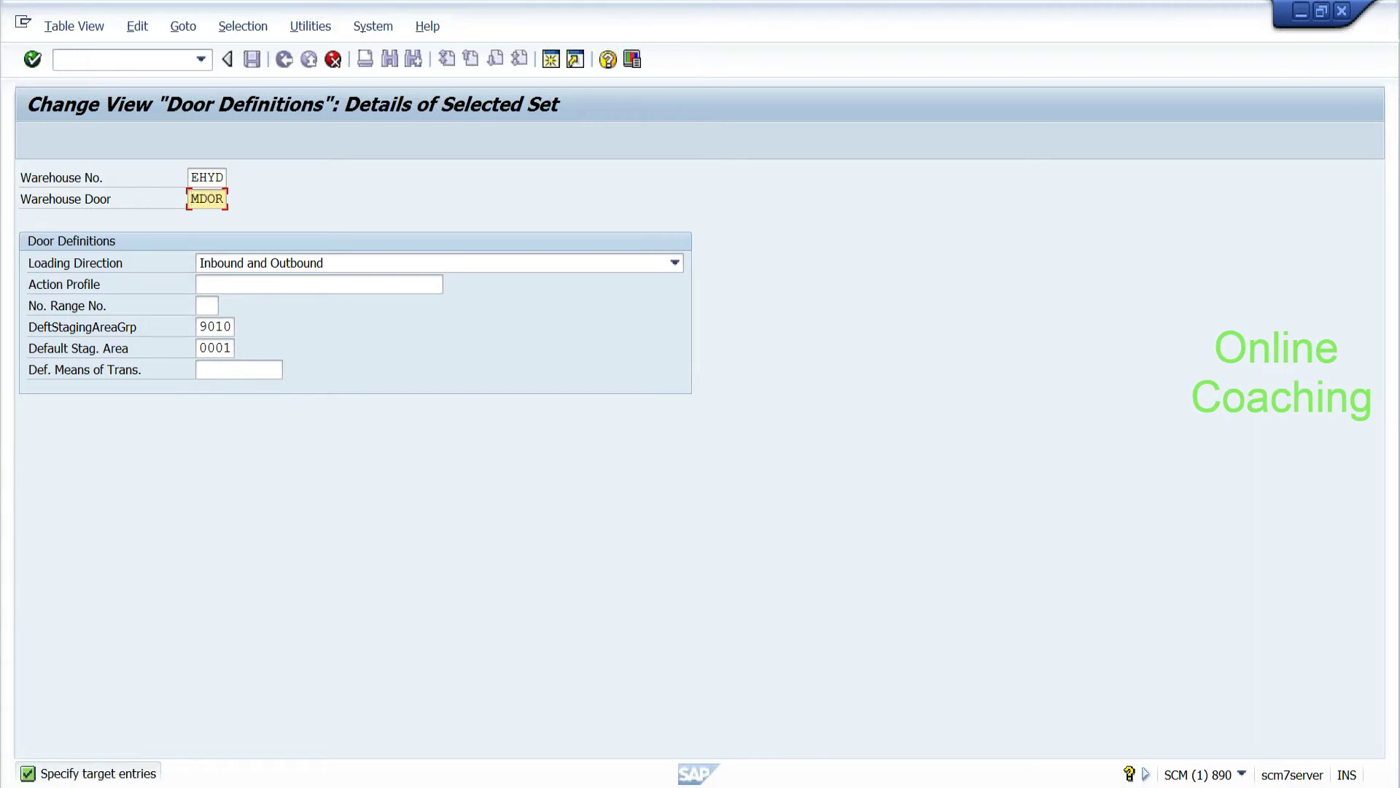
key(Tab)
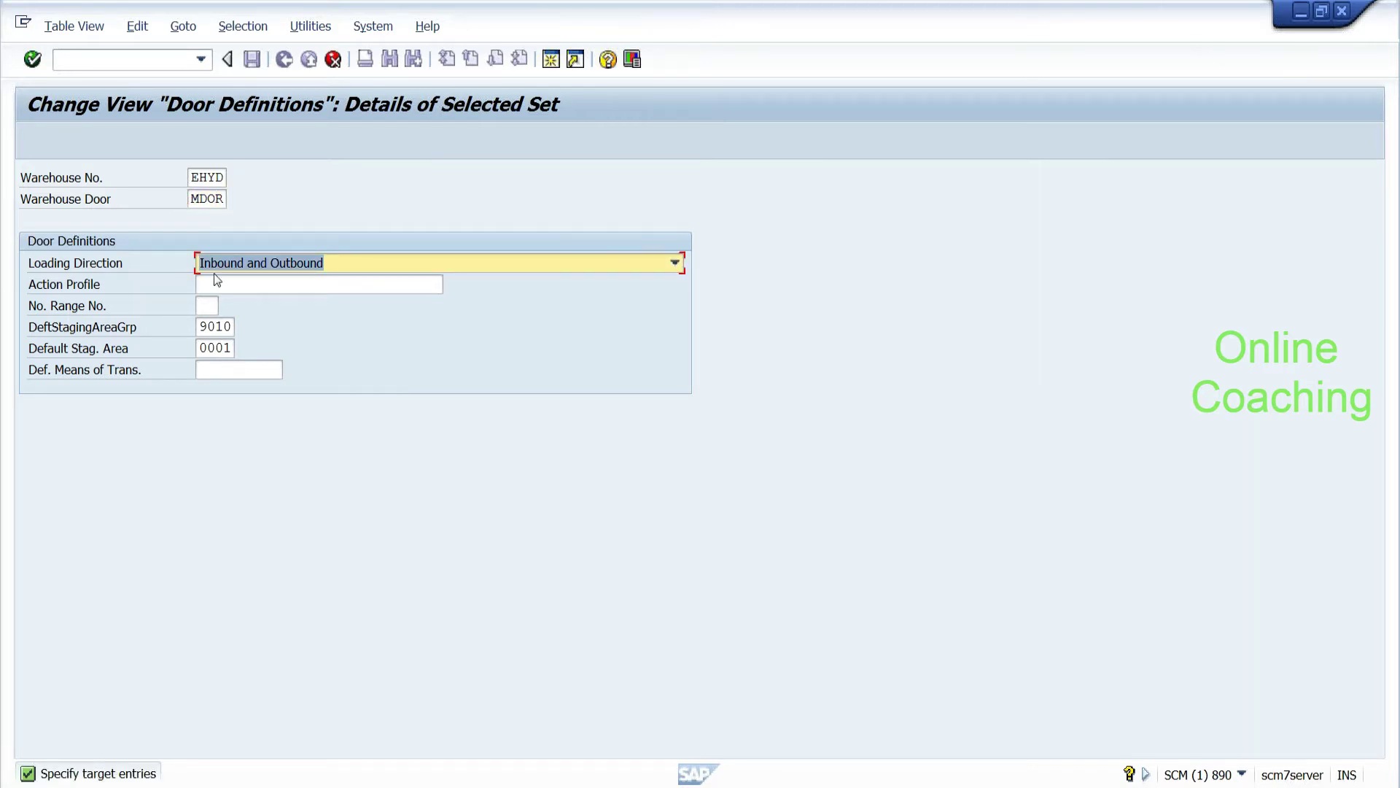
Step: Set the loading direction of door MDOR to Inbound and Outbound
click(224, 264)
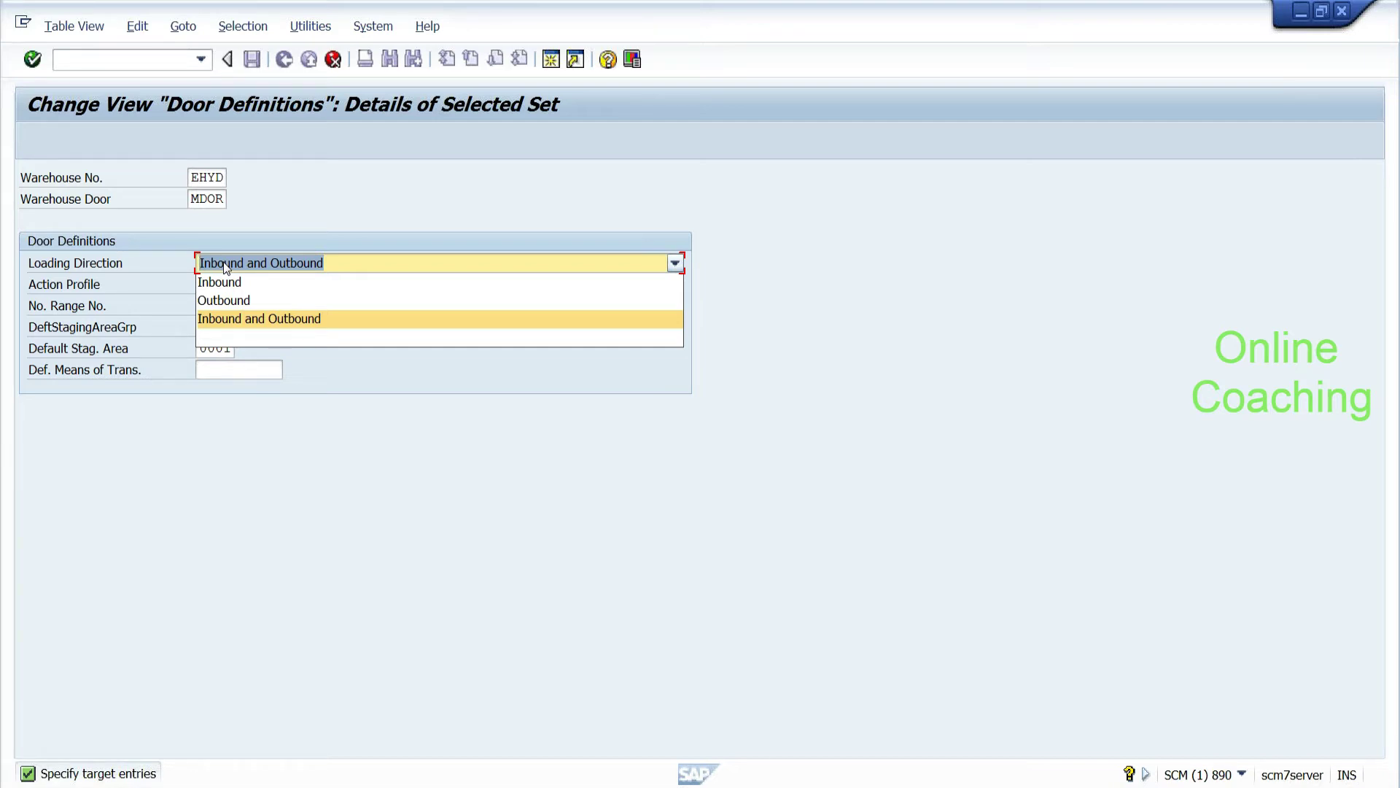
click(225, 269)
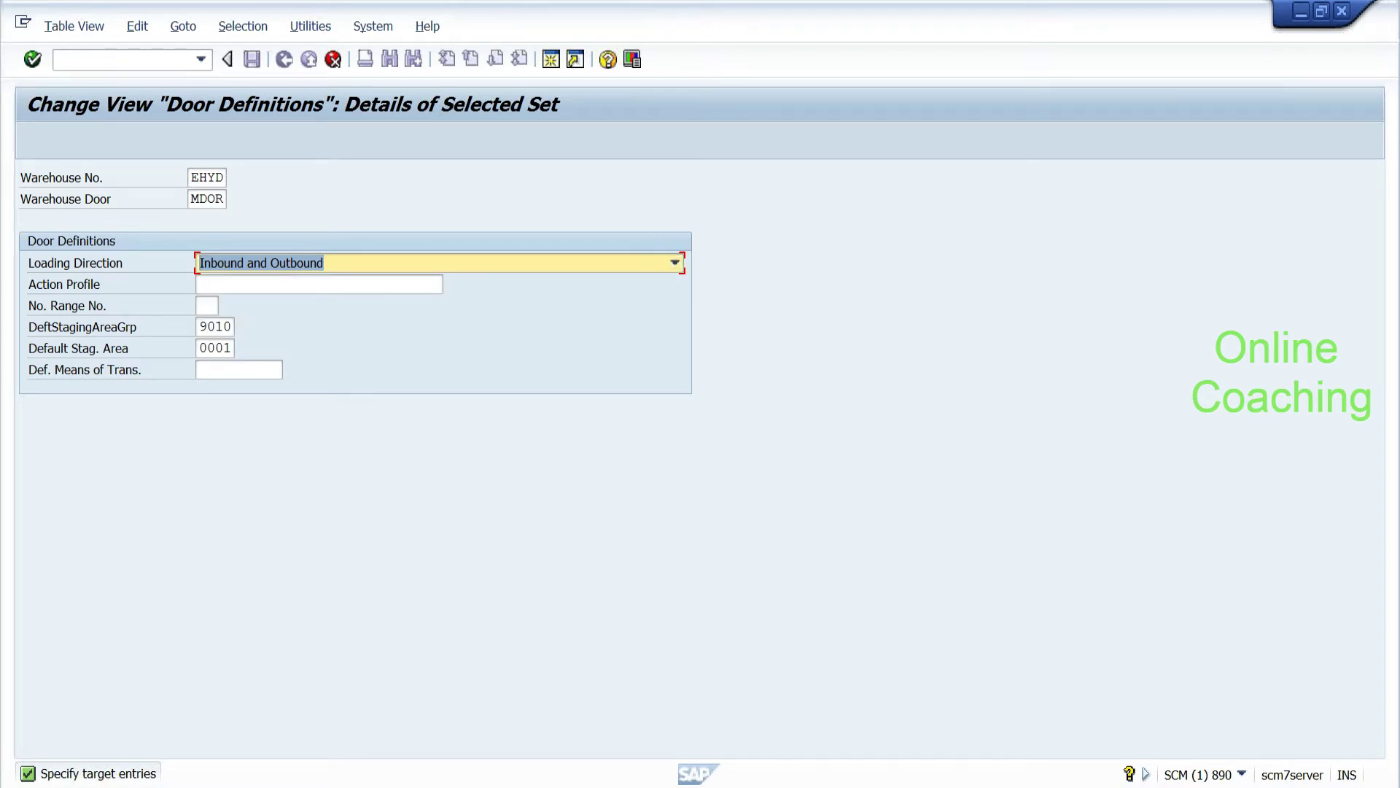
key(shift+Tab)
click(229, 203)
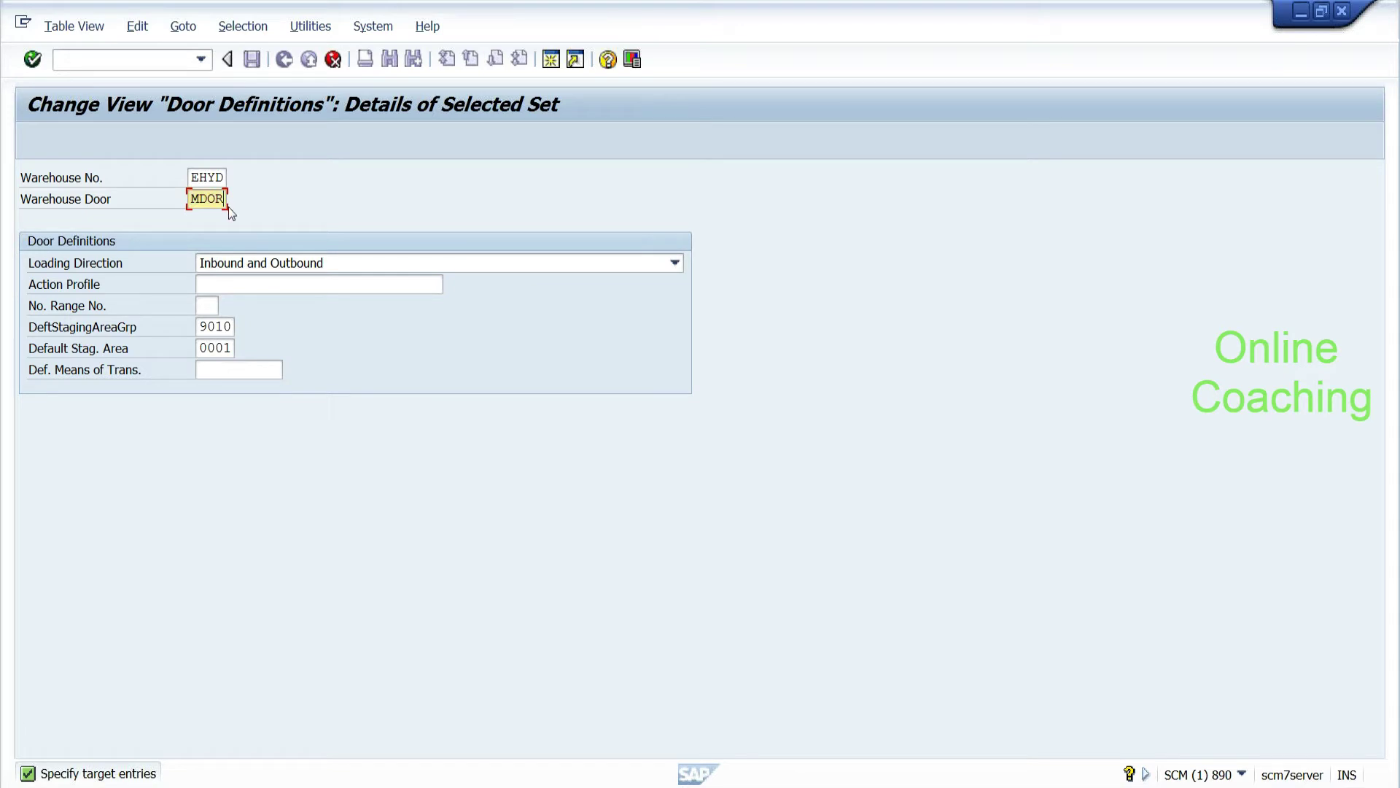
click(230, 267)
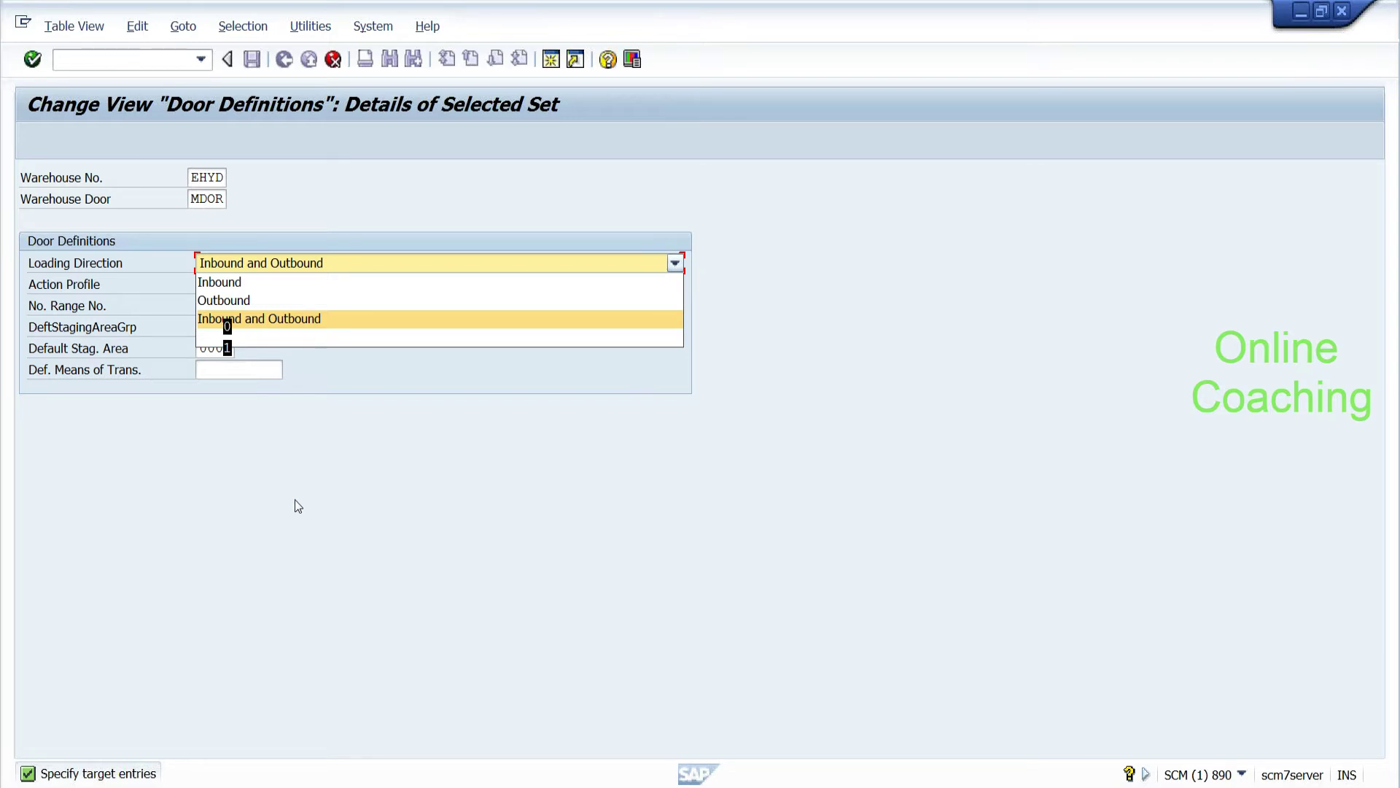
click(226, 321)
Step: Look up the available action profiles for door MDOR without selecting one
click(228, 284)
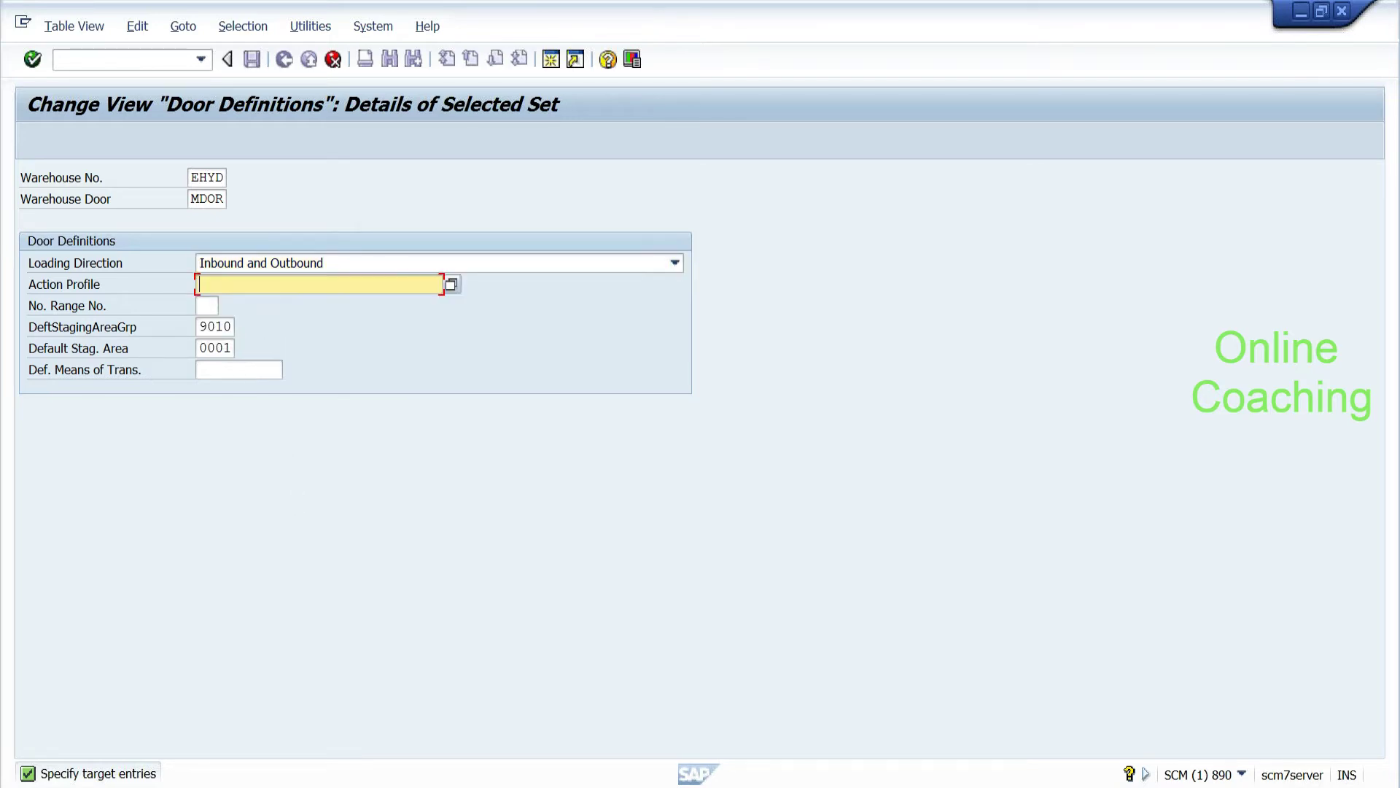
click(452, 284)
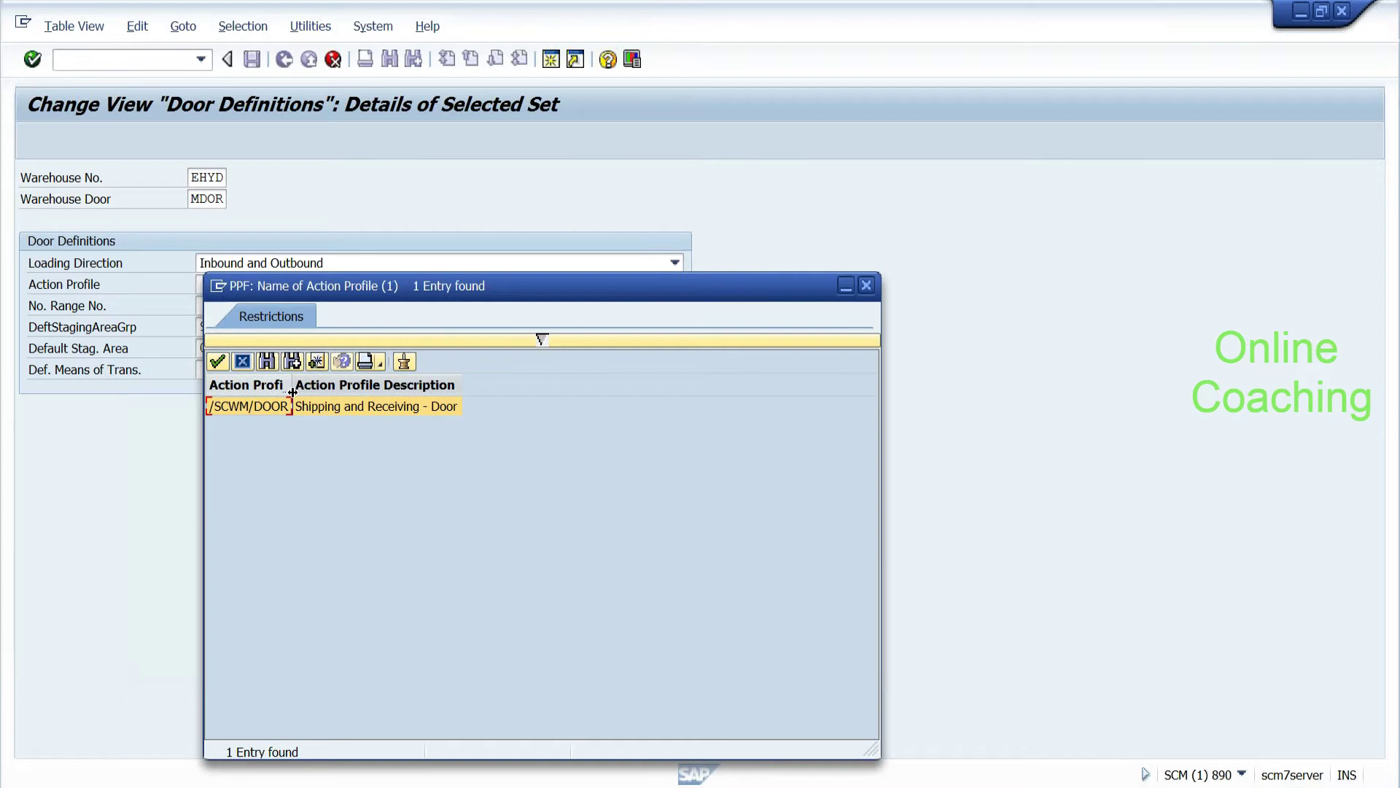
drag(293, 386, 325, 391)
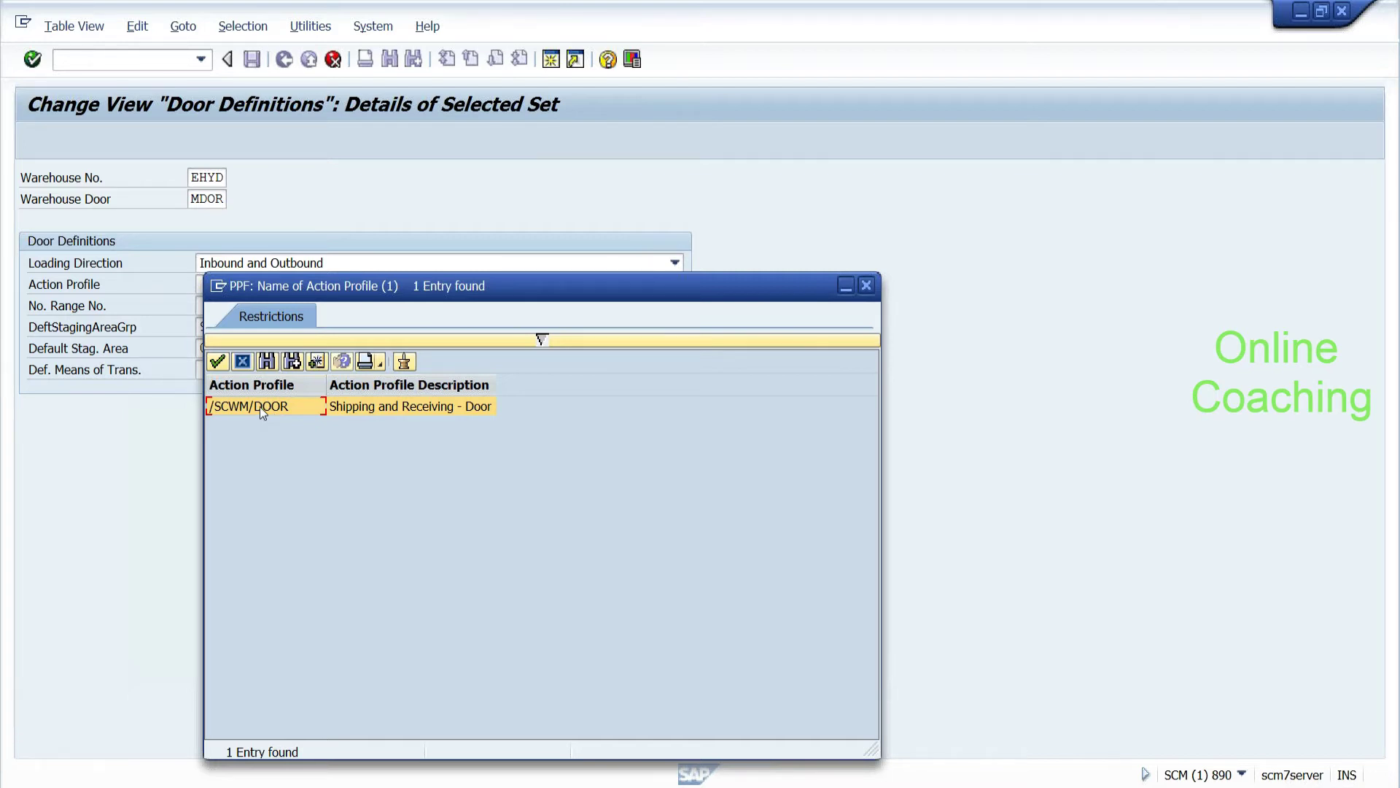
click(243, 361)
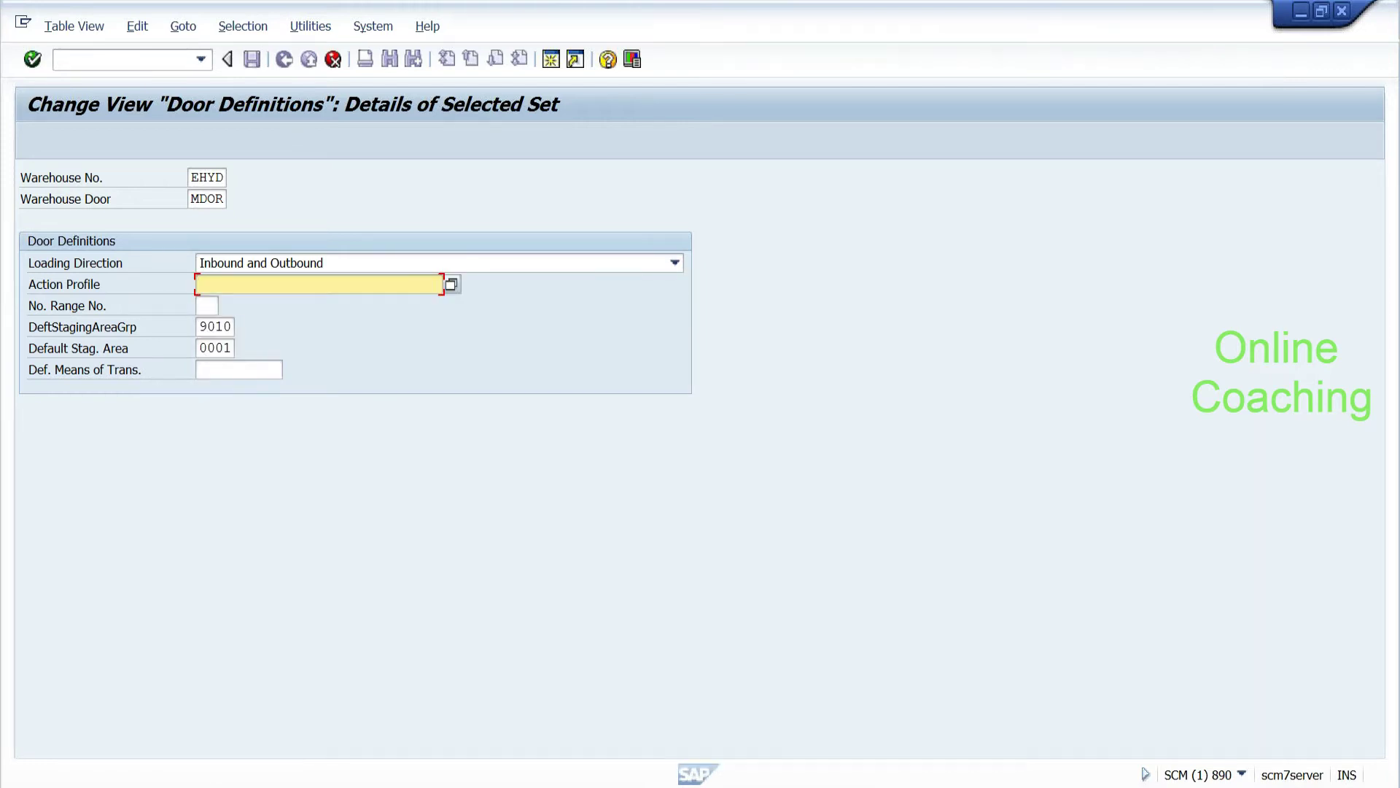
Step: Check the default staging area group of door MDOR and complete the copied door entry
click(199, 327)
drag(198, 327, 232, 327)
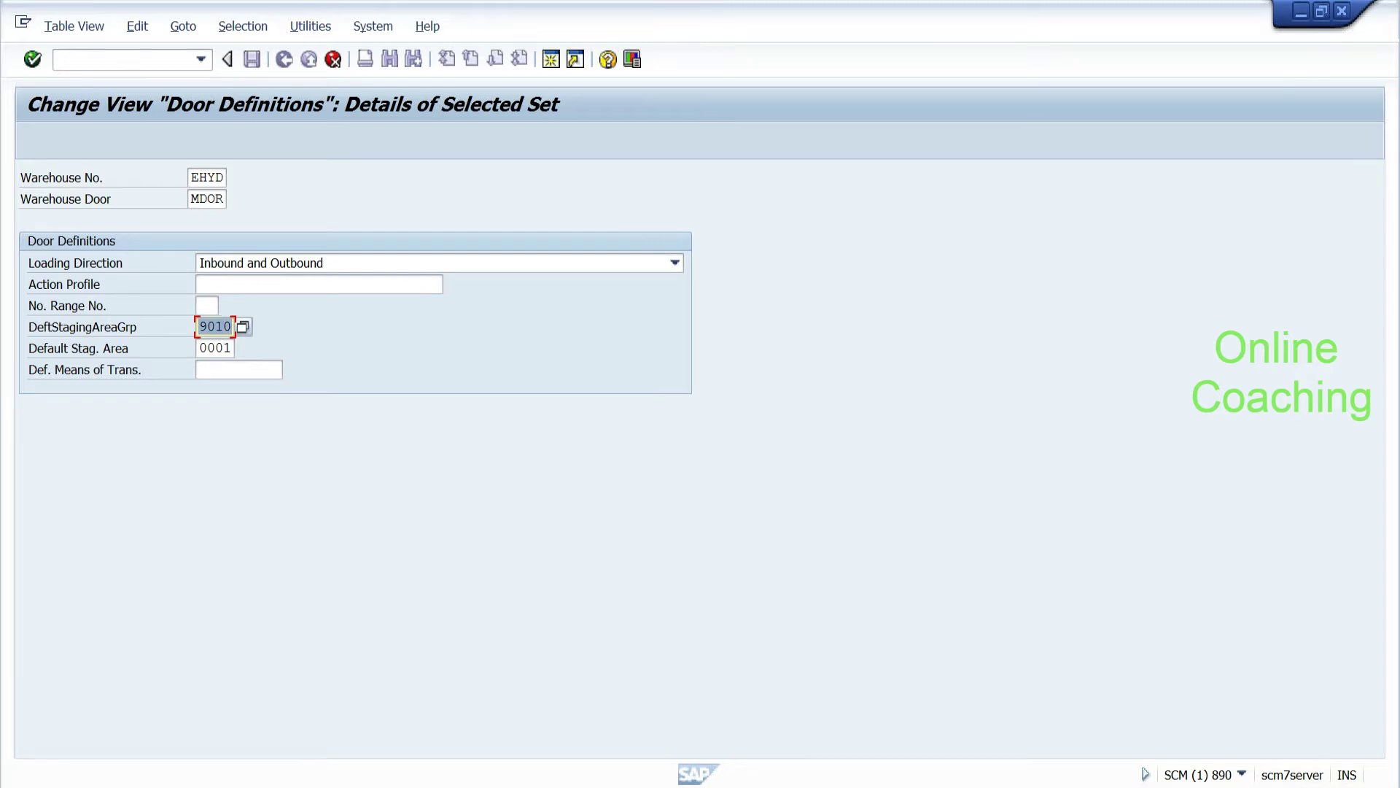
click(231, 327)
key(F3)
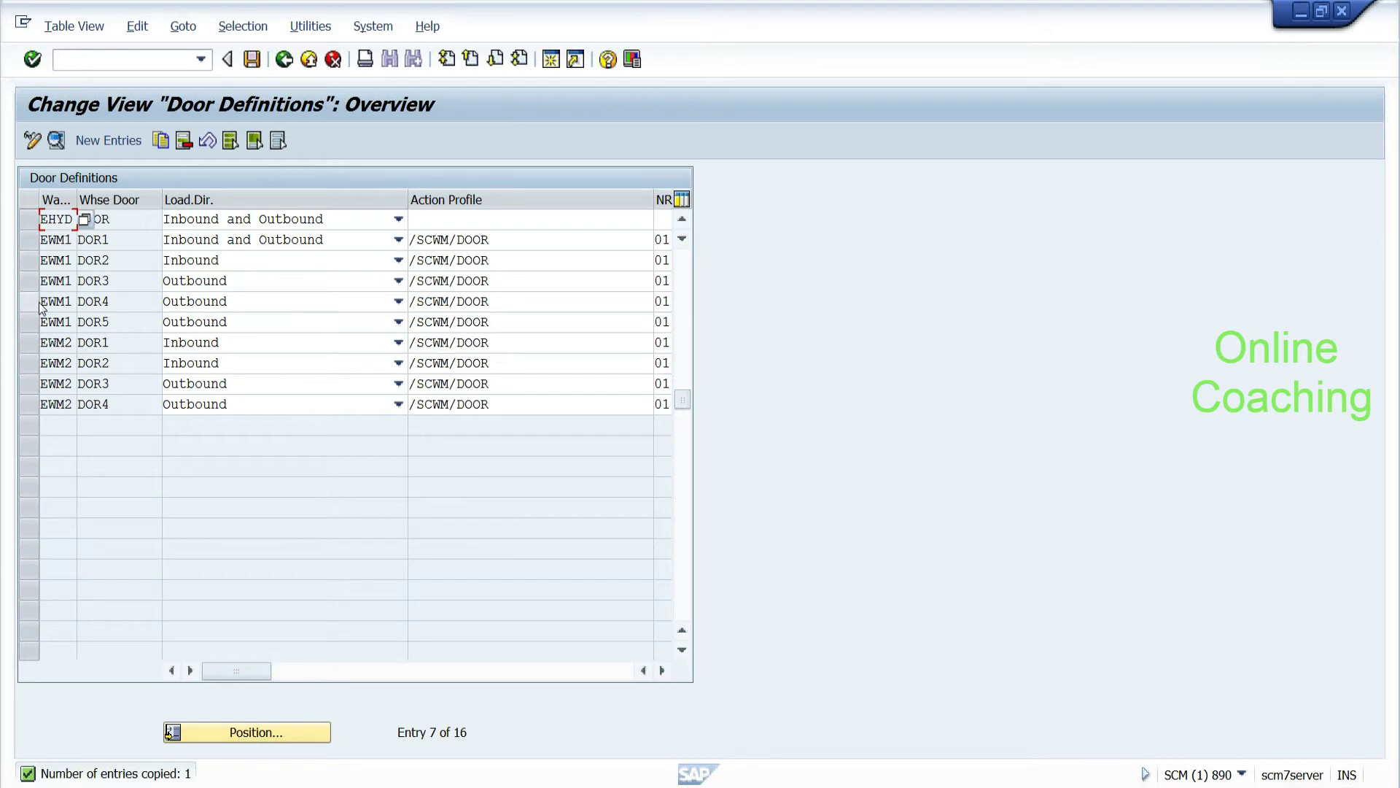
Step: Open the details of the MDOR door of warehouse EHYD
click(111, 404)
click(109, 220)
double_click(106, 219)
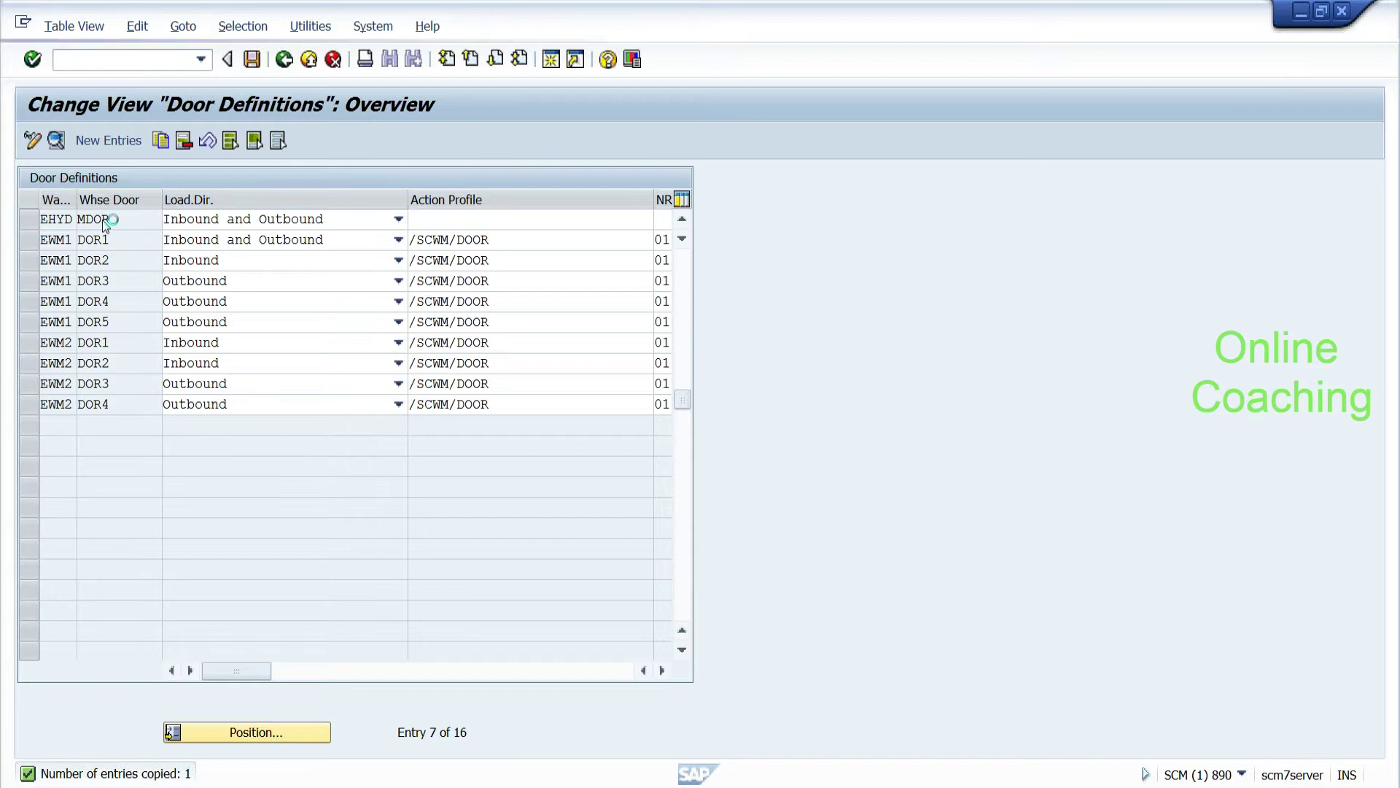
Step: Switch to Notepad and note the heading "EWM:--" followed by the lines "action profile:--" and "document type:--"
click(292, 285)
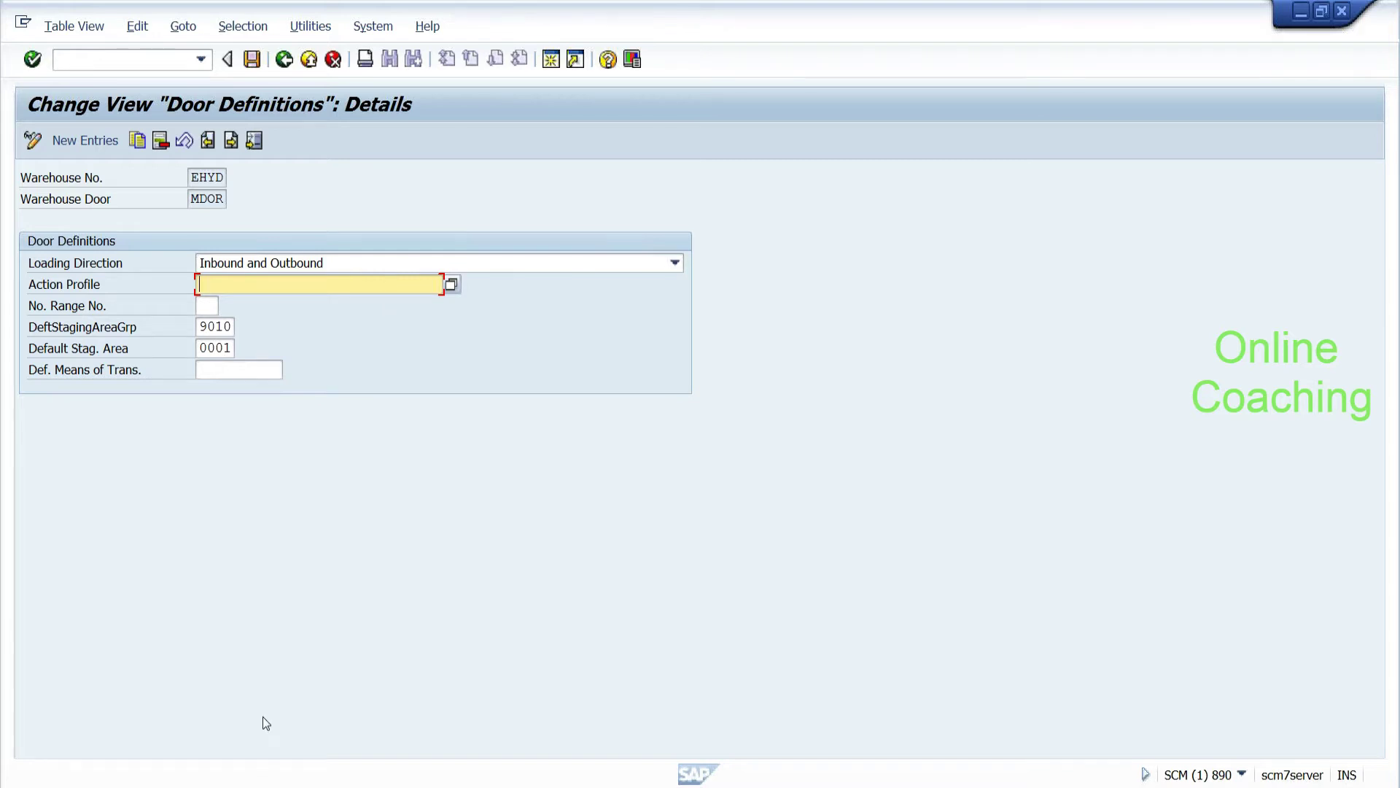
click(251, 786)
drag(849, 251, 861, 176)
text(EWM:--)
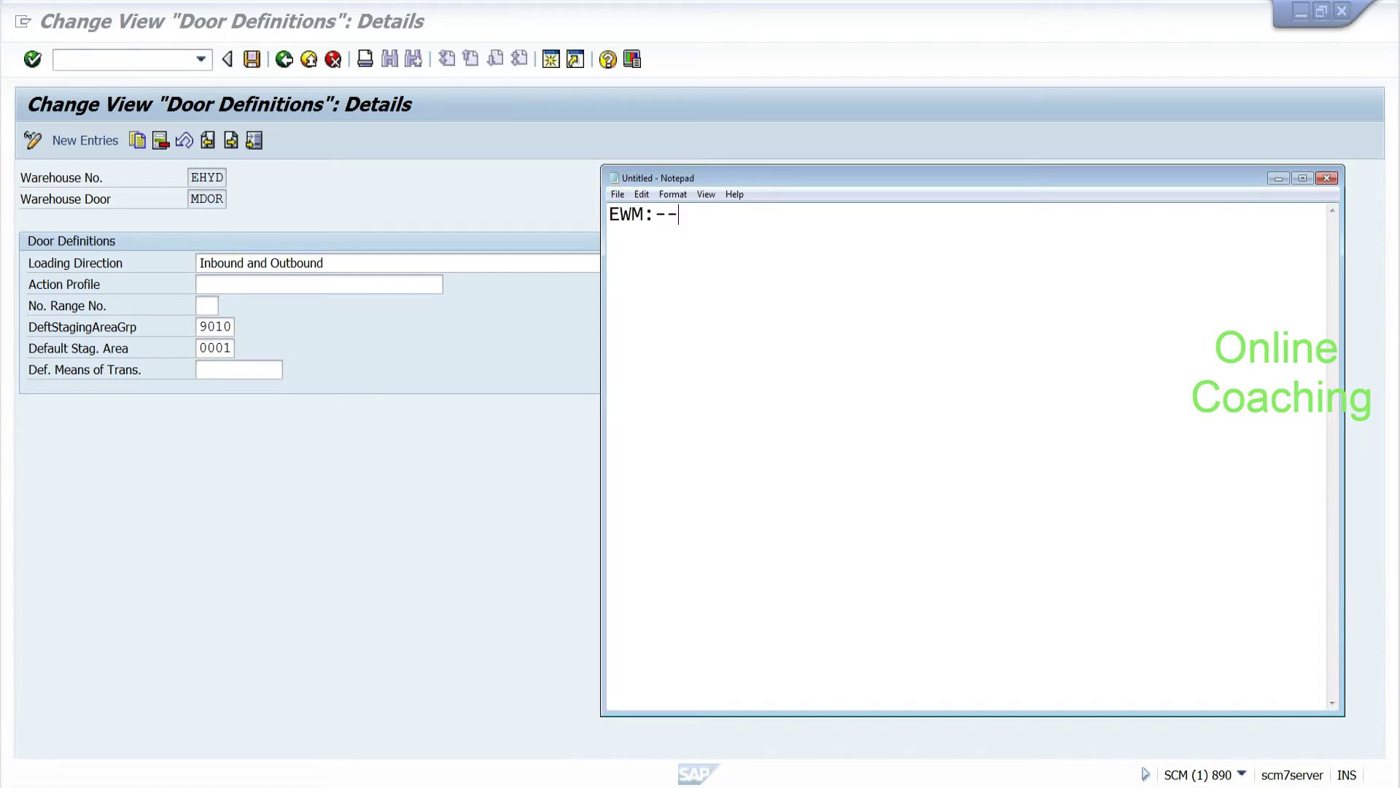
key(Return)
text(action profil)
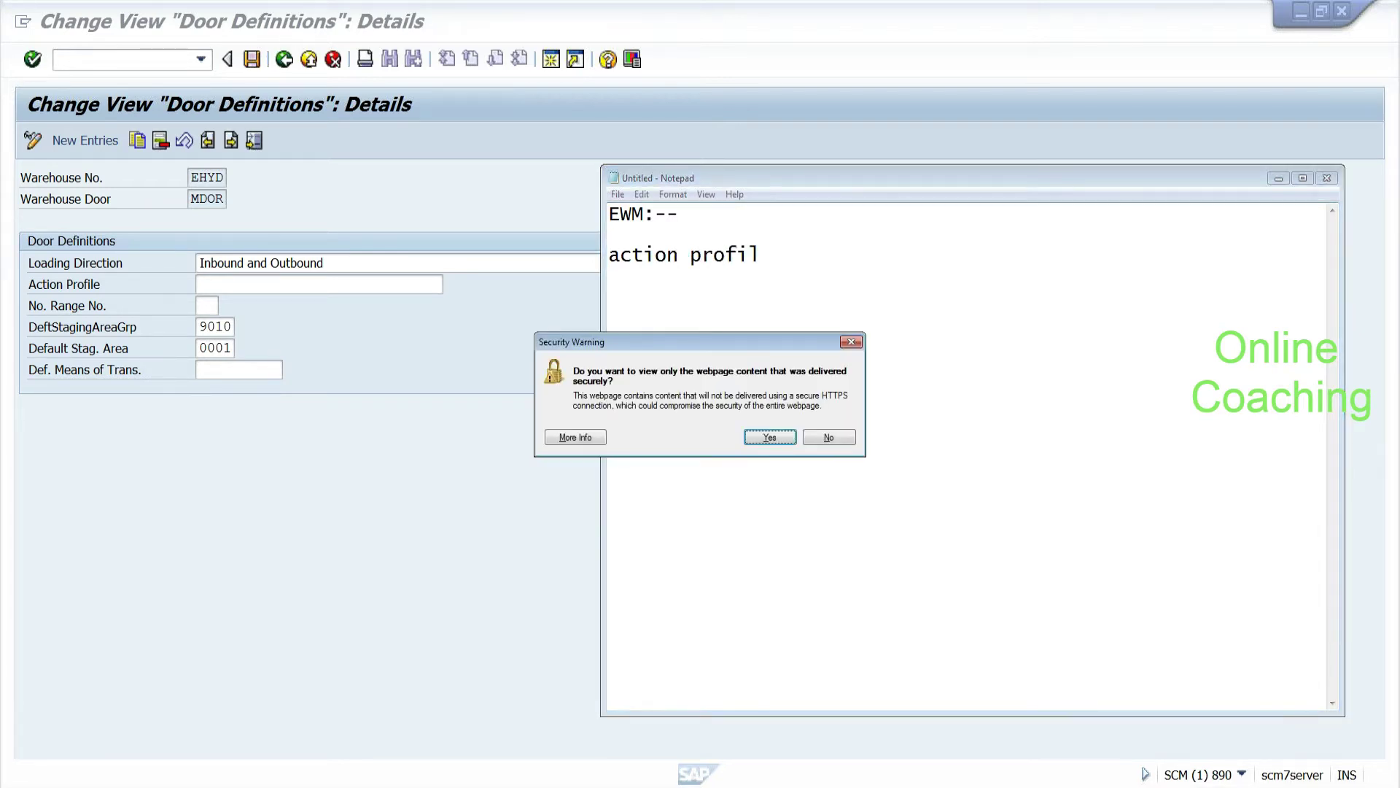
click(824, 439)
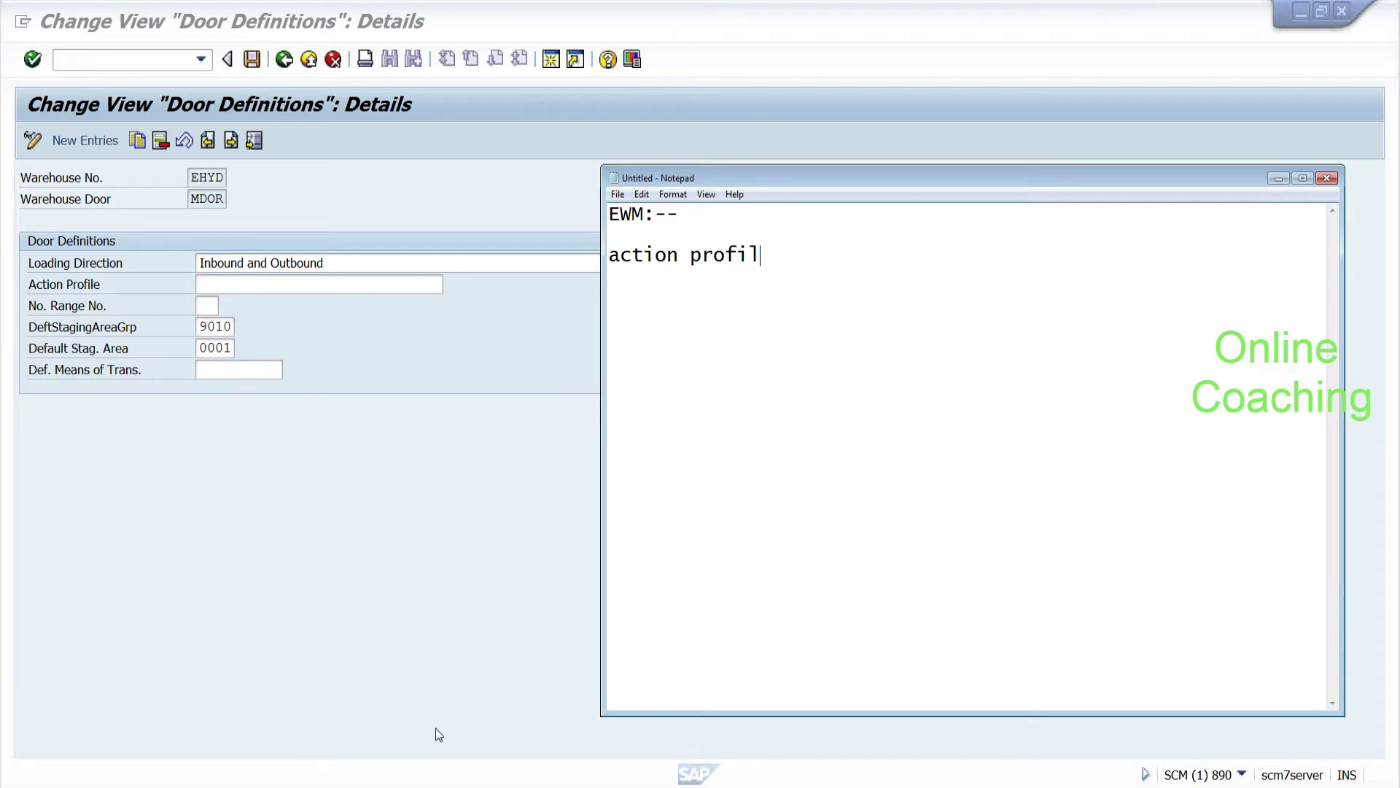
text(e:--)
key(Return)
text(document type:--)
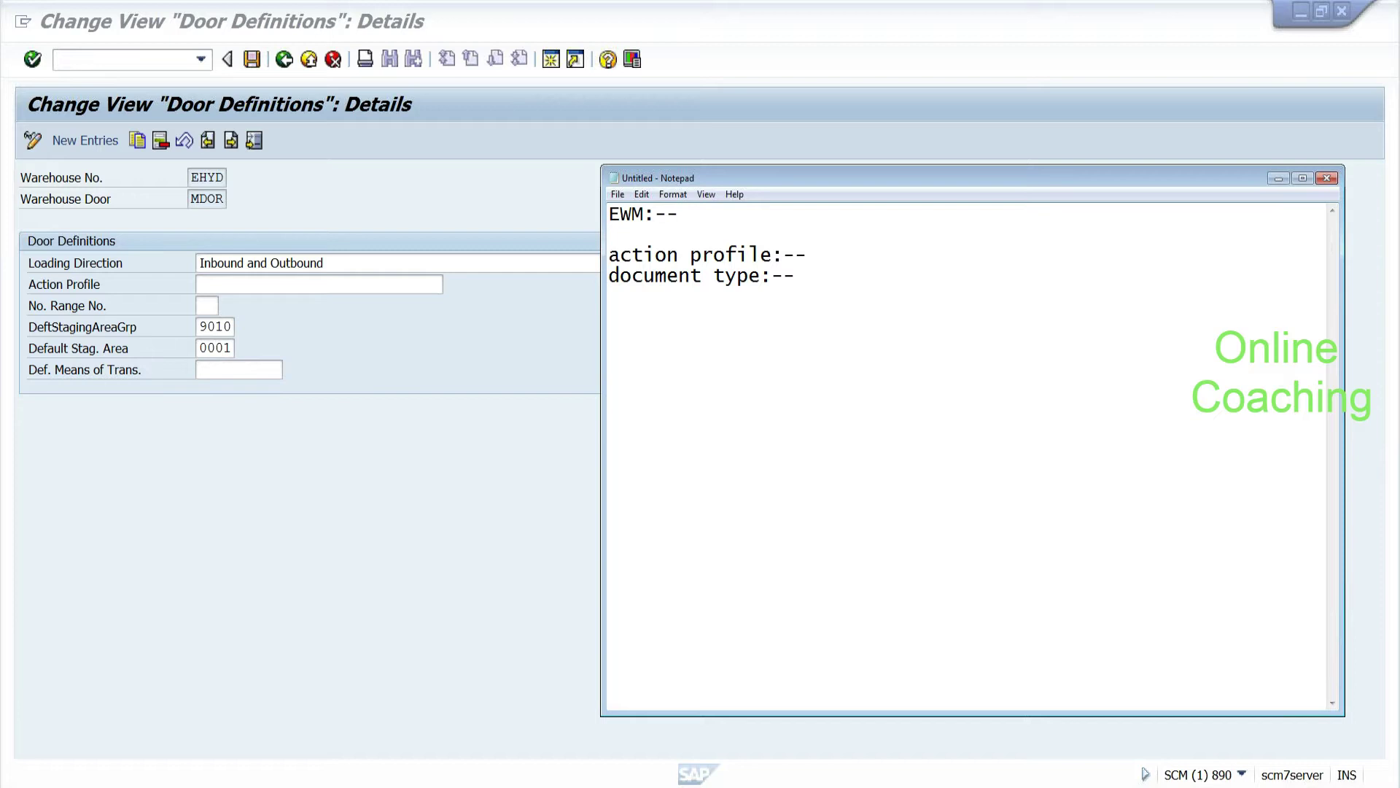
Step: Add the lines "enable fields:--" and "different fields:-->" to the notes, each after a blank line
key(Return)
key(Return)
text(enable fields:--)
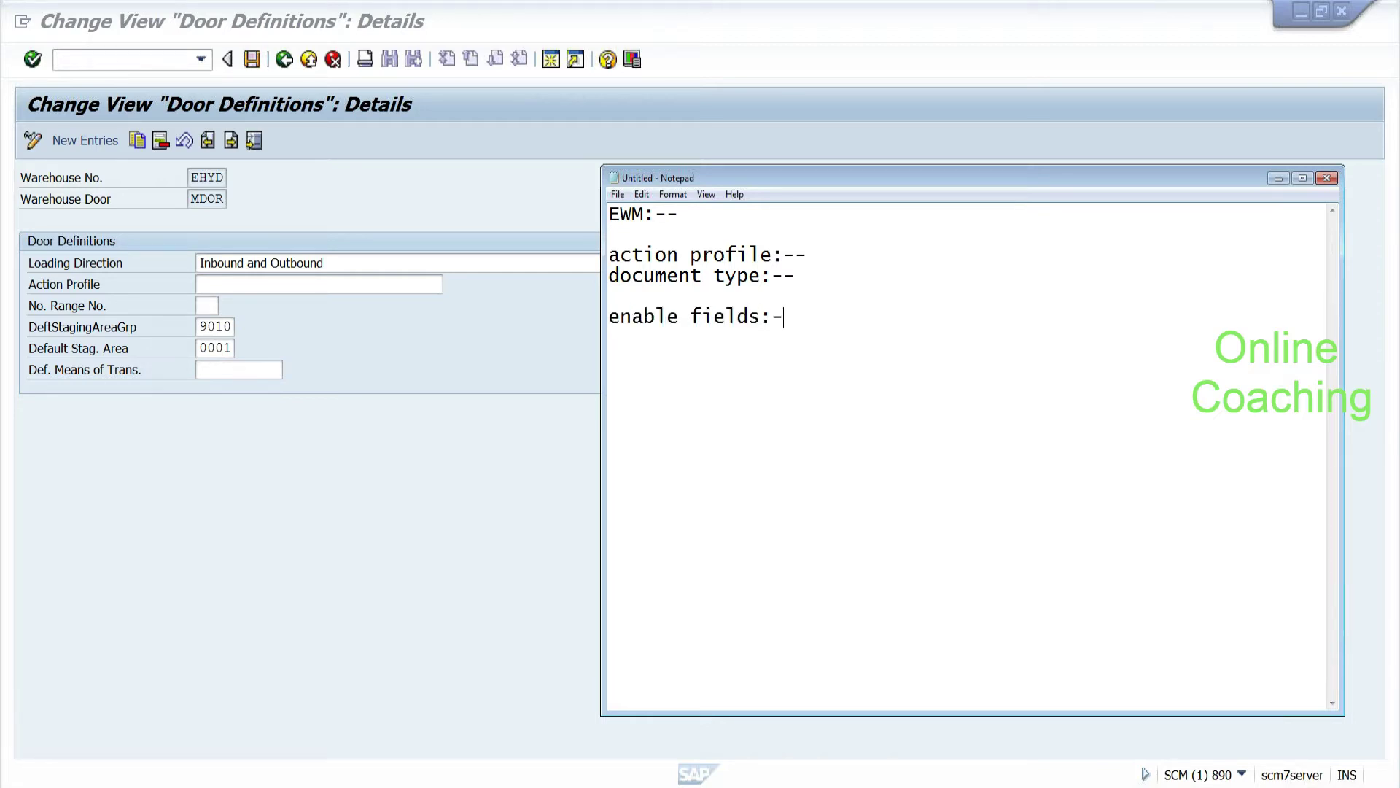
key(Return)
key(Return)
text(diffr)
key(BackSpace)
text(erent fields:-->)
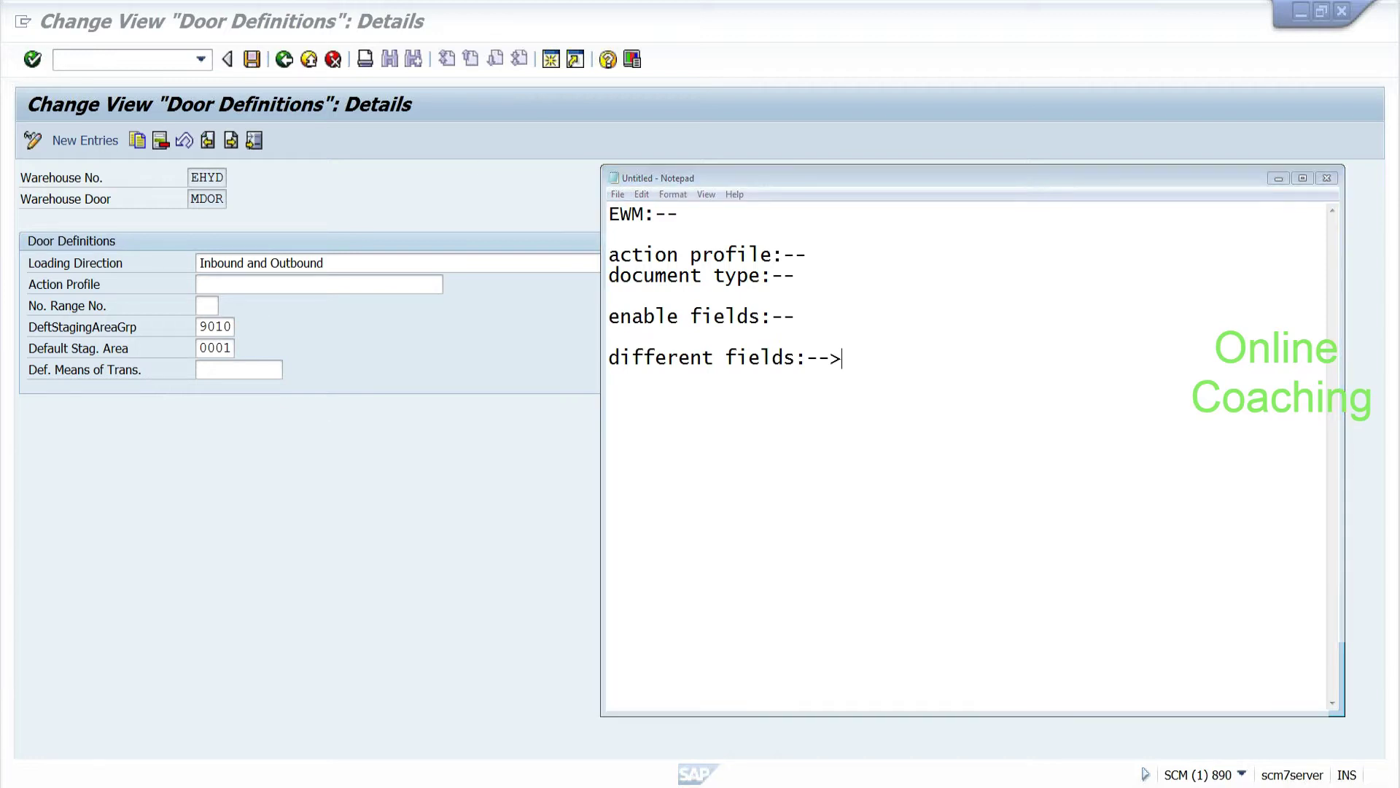
Step: Switch back to SAP, save door MDOR under the proposed customizing request and return to the IMG structure
click(271, 284)
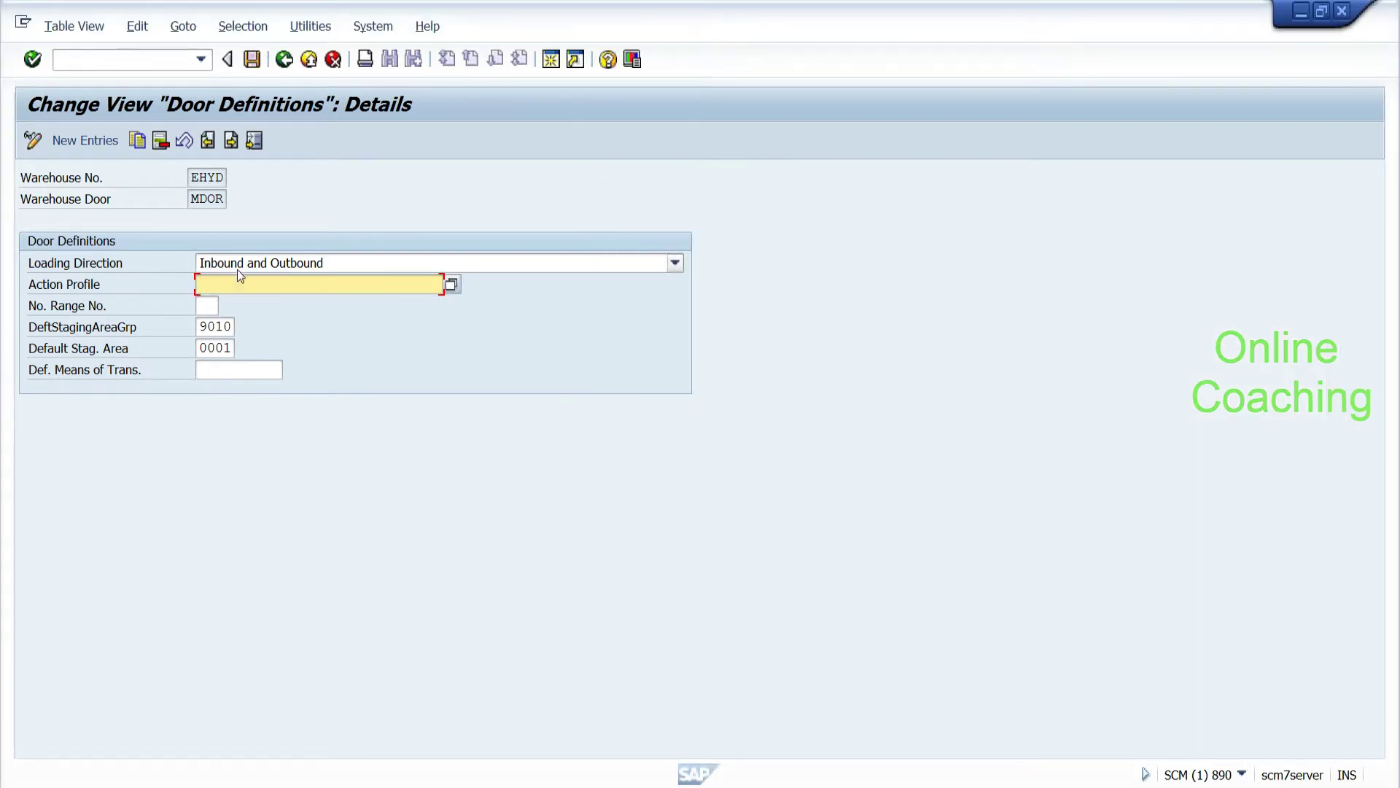
click(252, 60)
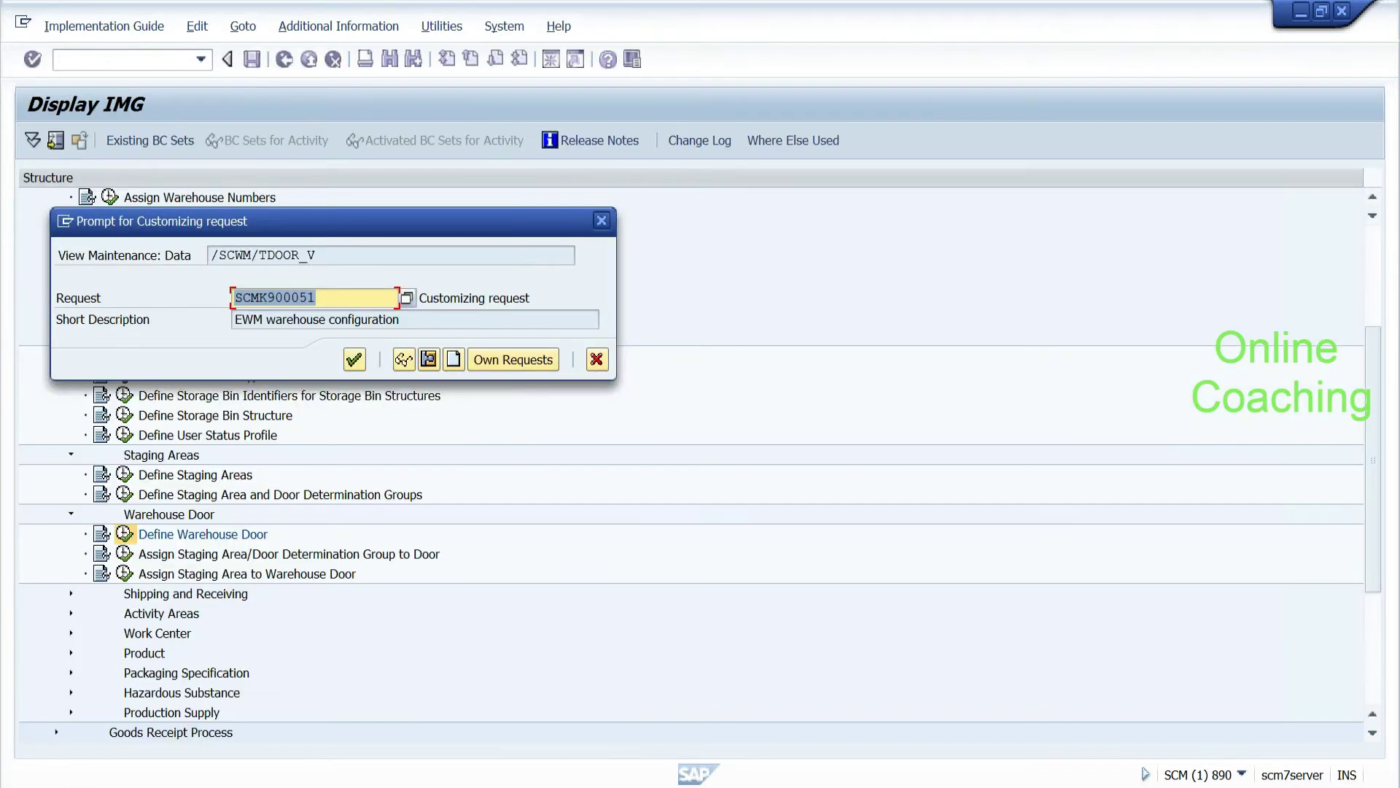
key(Return)
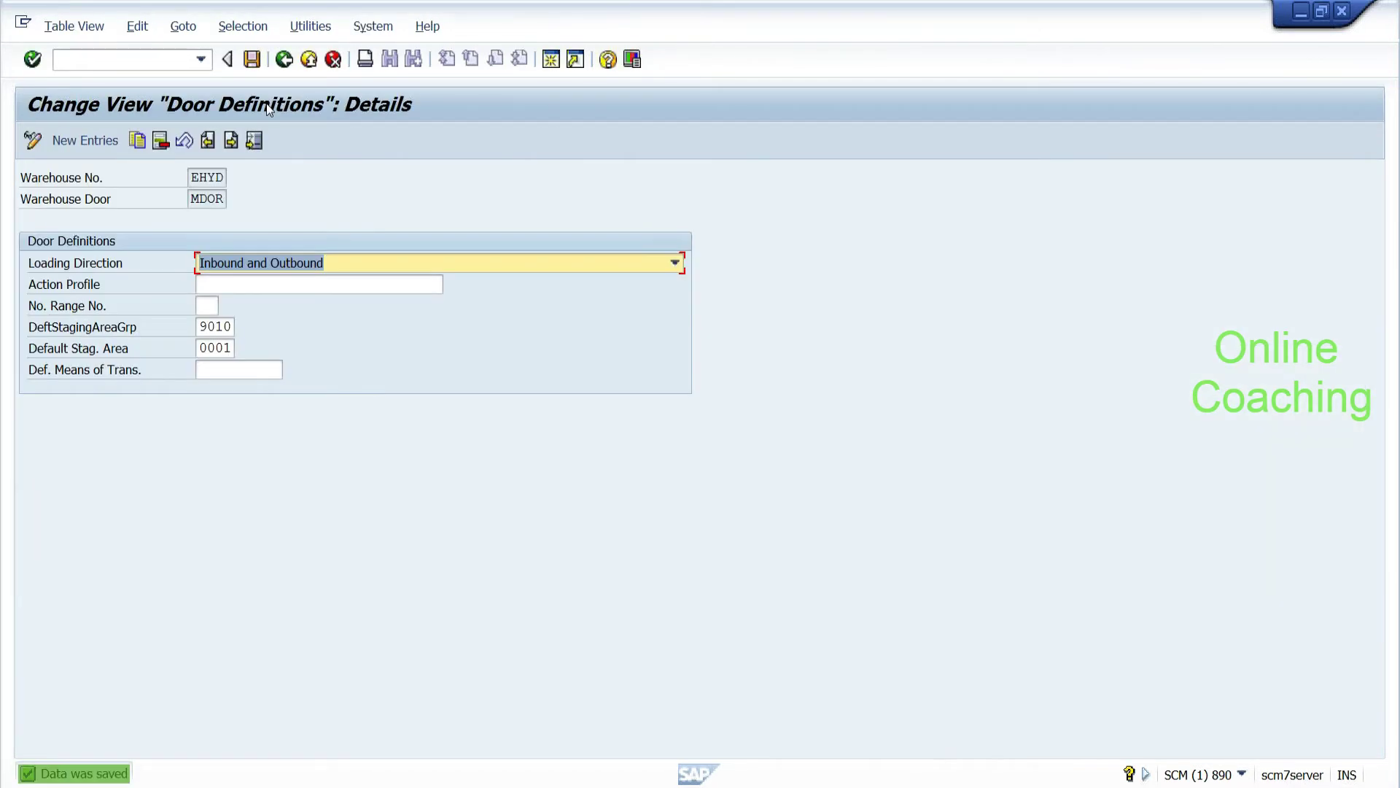
click(285, 60)
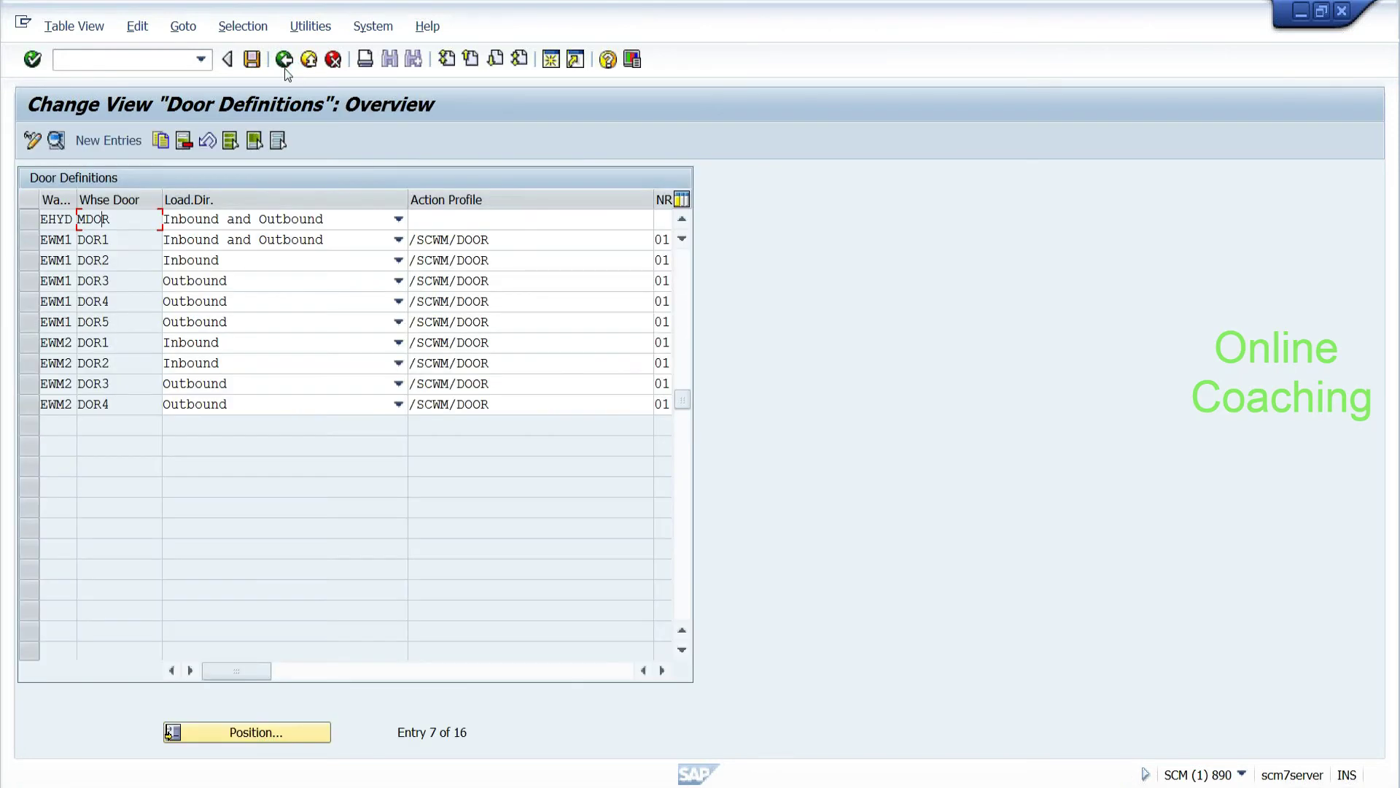
click(285, 59)
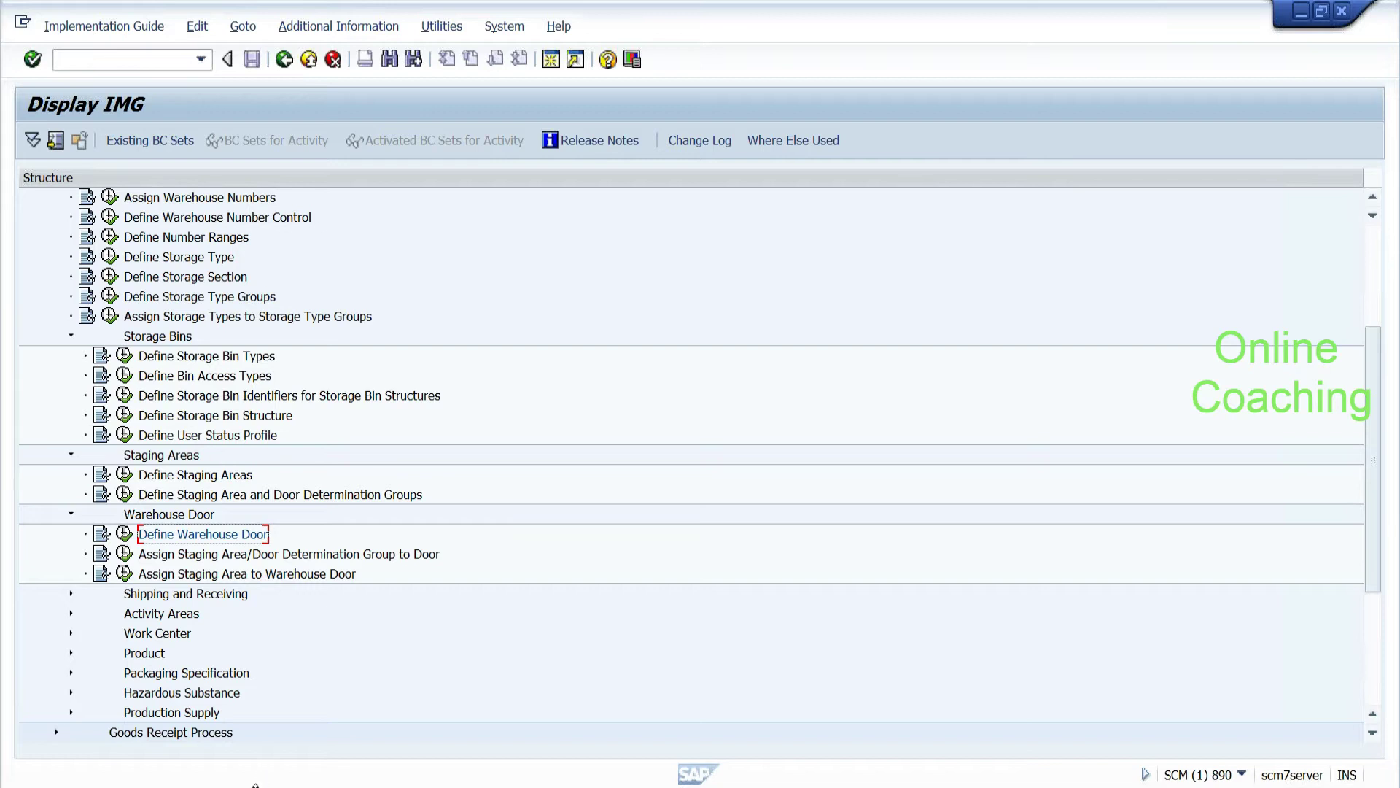
Step: Switch to Notepad and add the time notes "7 am 5 pm" and "5pm 10 am" on separate lines
key(alt+Tab)
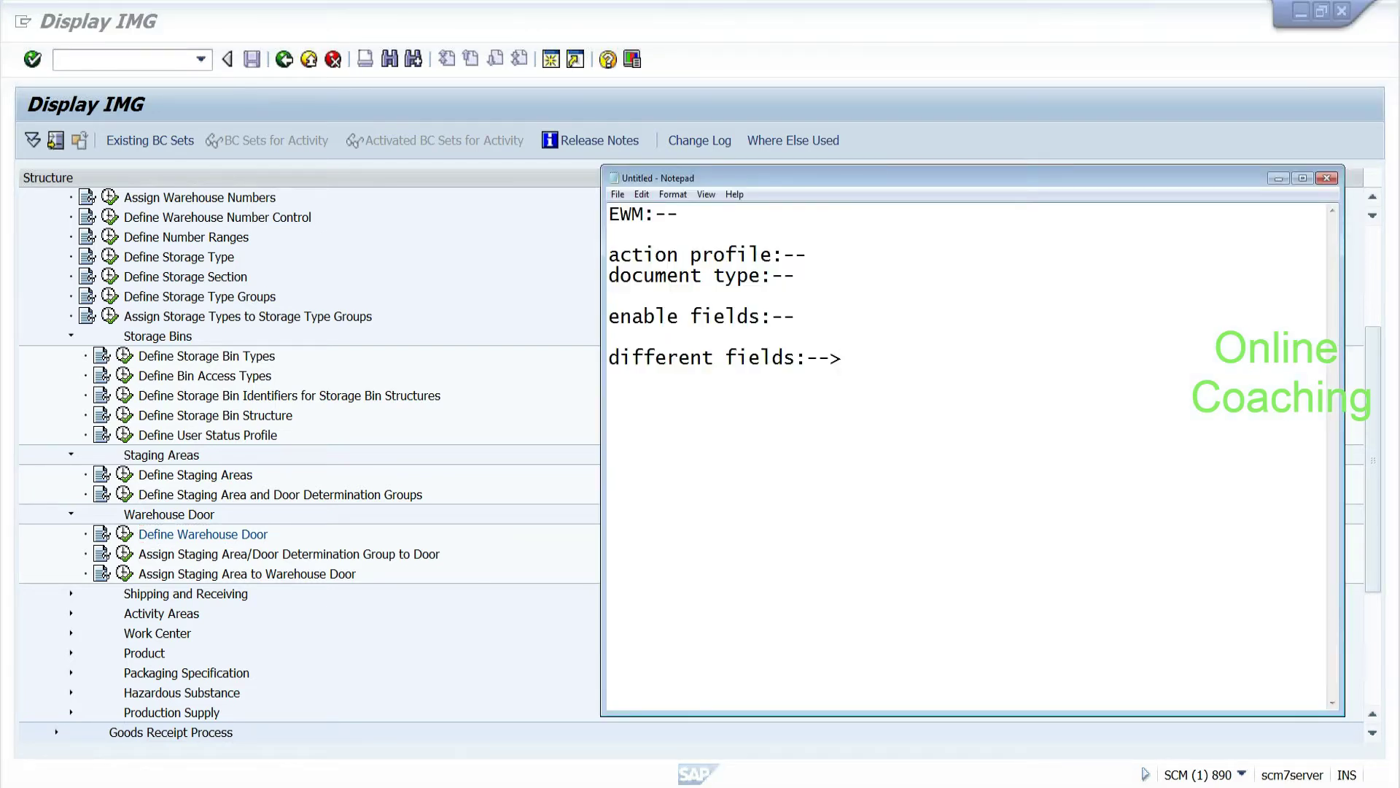
text(7 am 5 pm)
key(Return)
key(Return)
text(5pm 10 am)
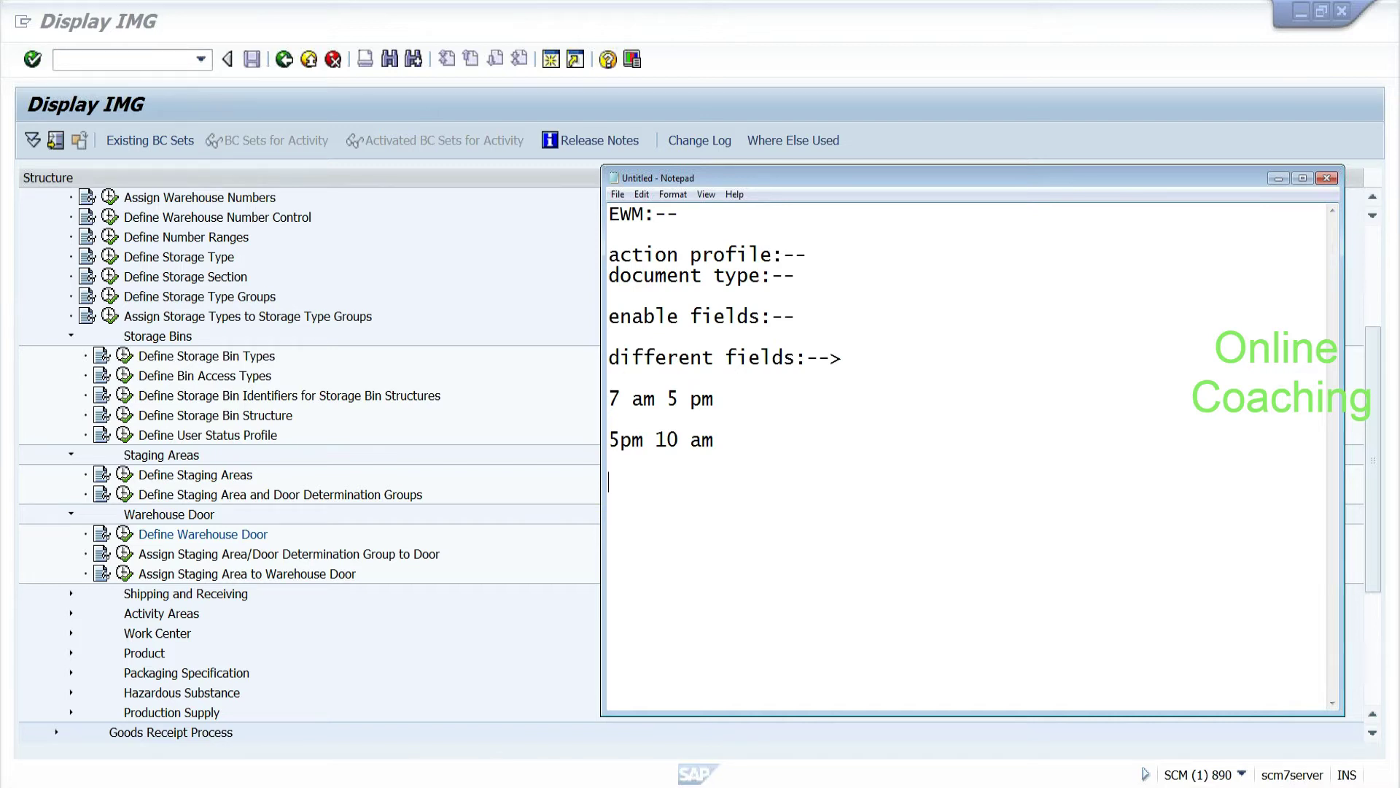
Step: Switch to SAP, open the staging area/door determination group assignment for doors and copy the EHYD DOR2 entry with group BZT1
click(33, 560)
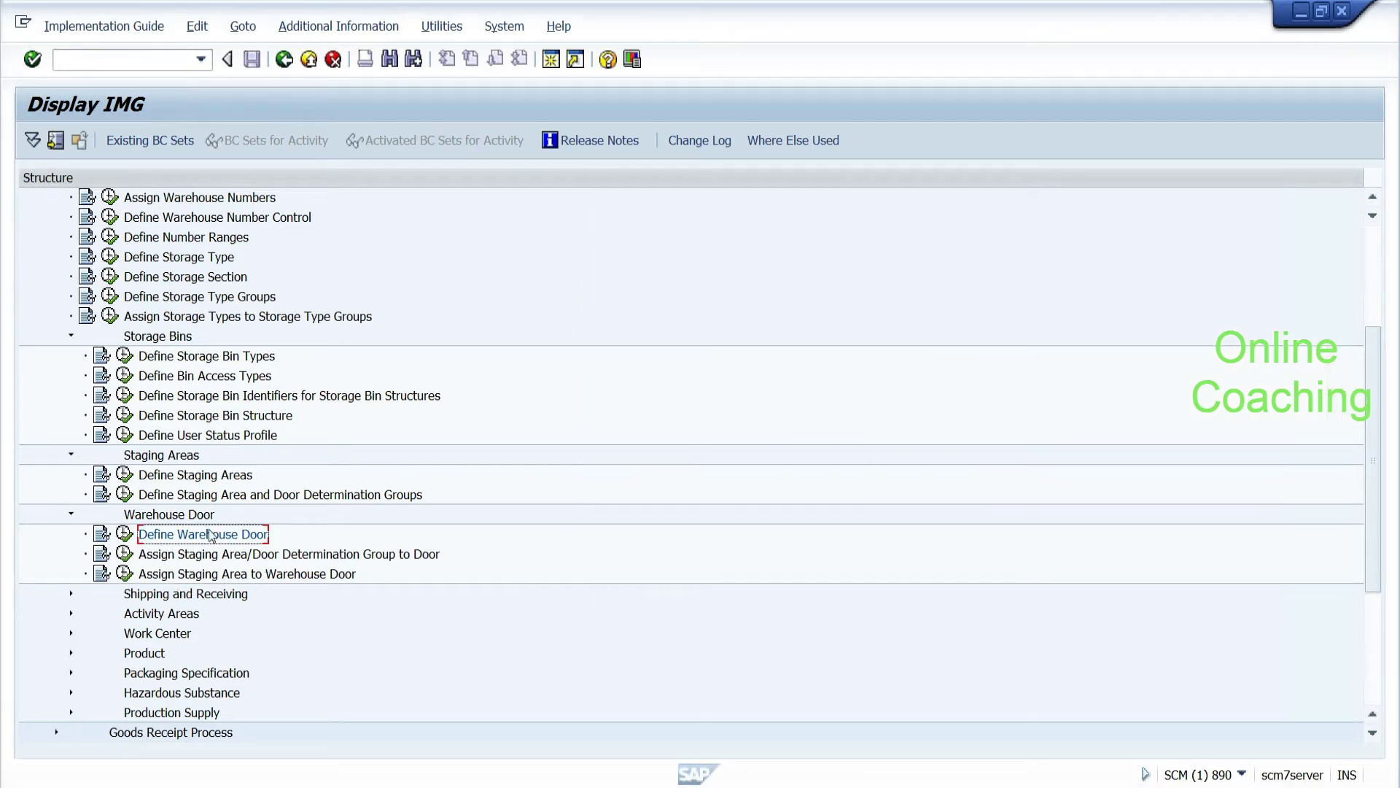
click(125, 559)
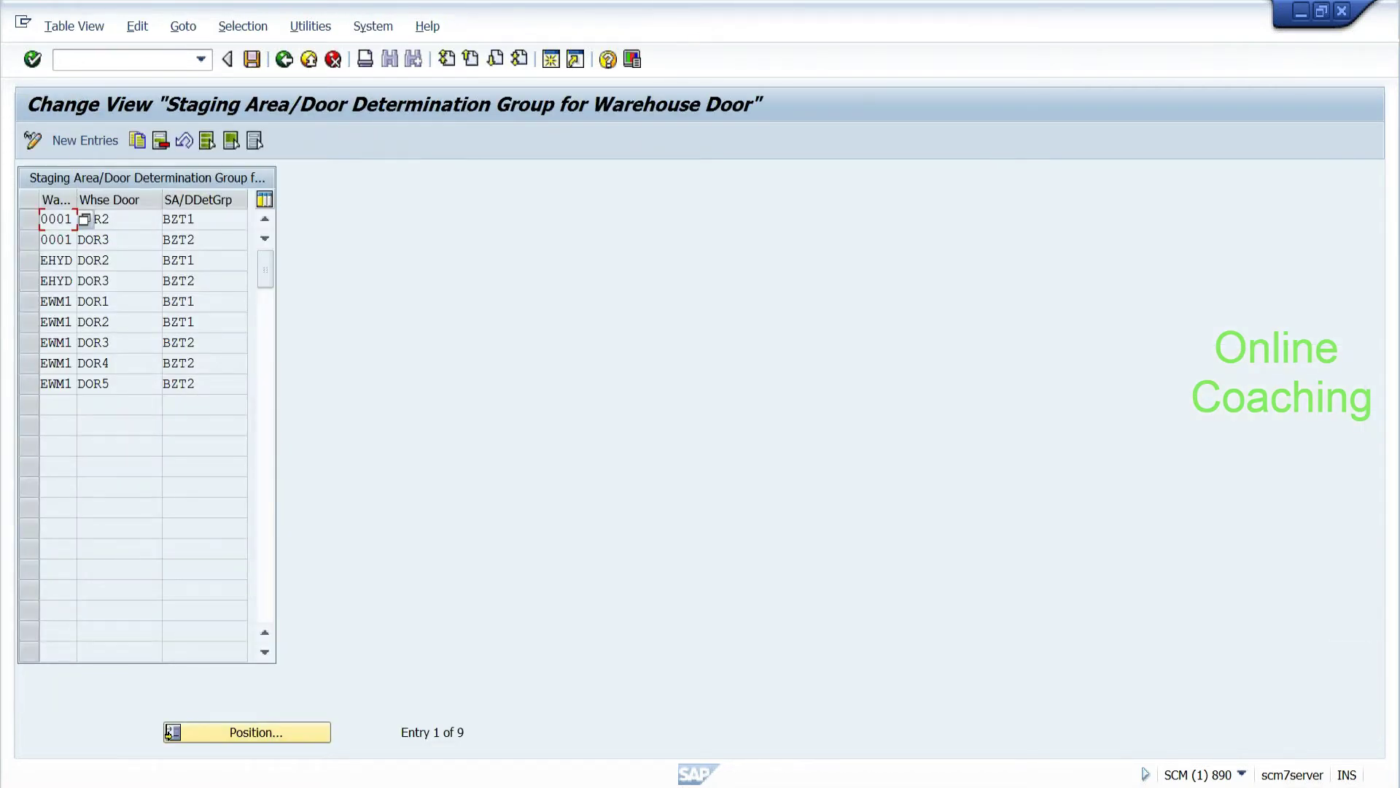
click(199, 384)
click(27, 264)
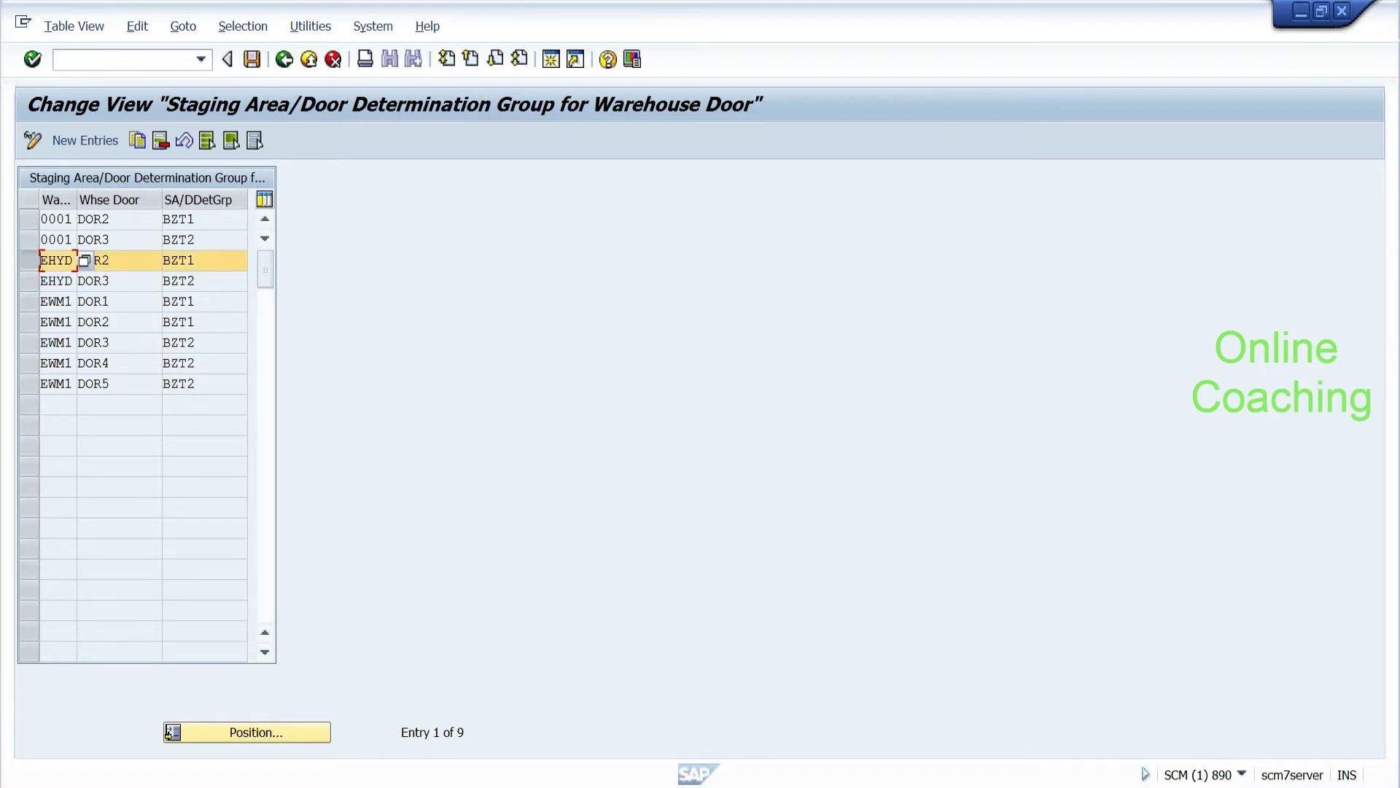
click(139, 149)
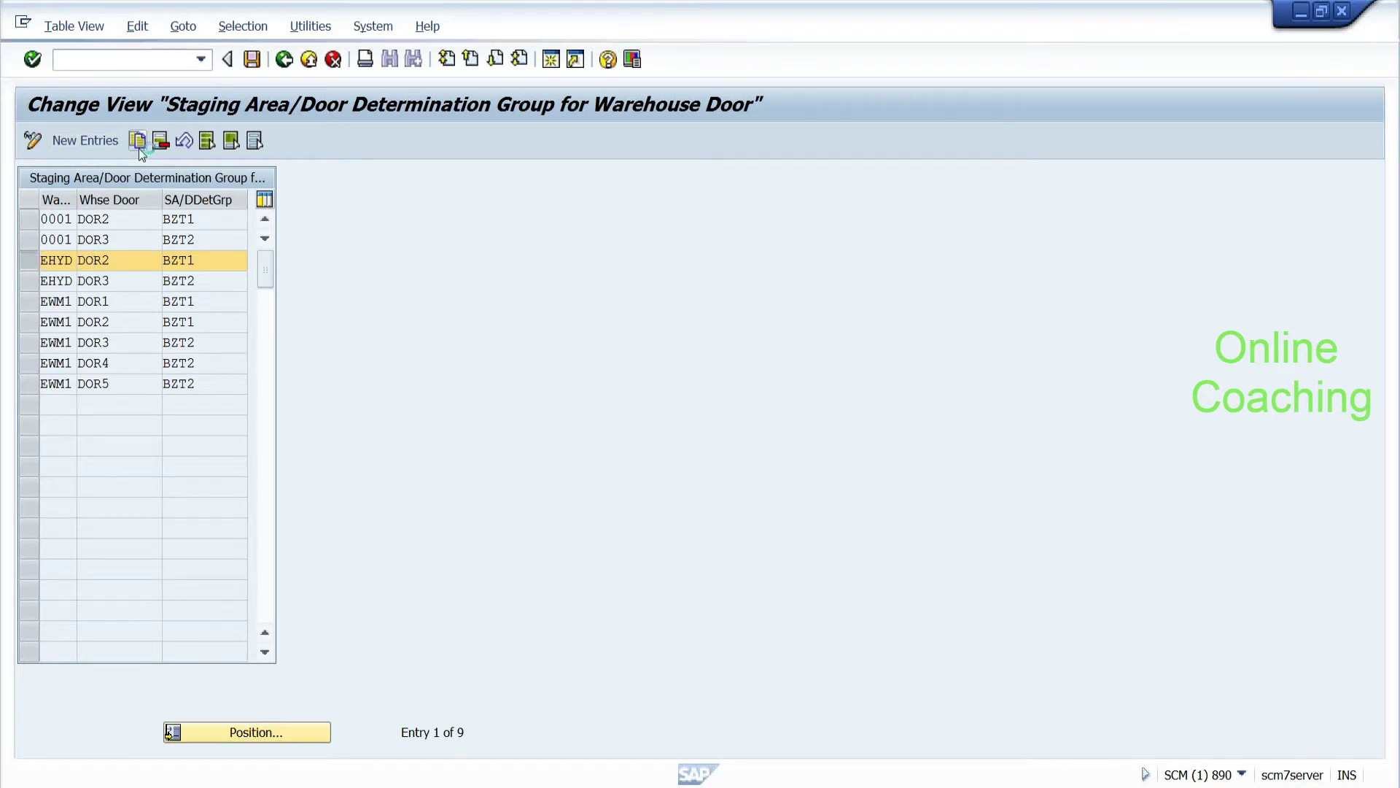
Step: Search the warehouse doors with M* and assign EHYD door MDOR to the copied determination group entry
key(Tab)
text(M)
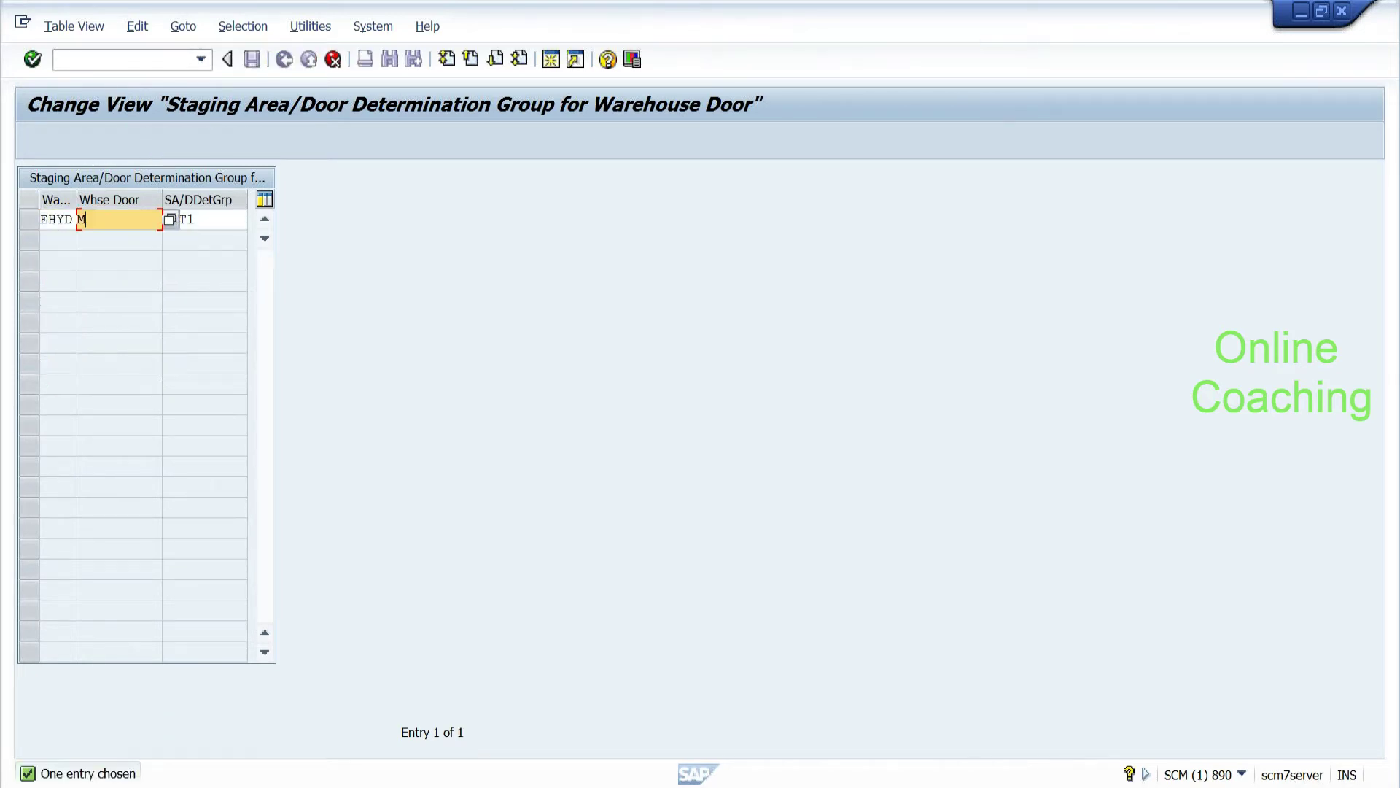
text(*)
key(Return)
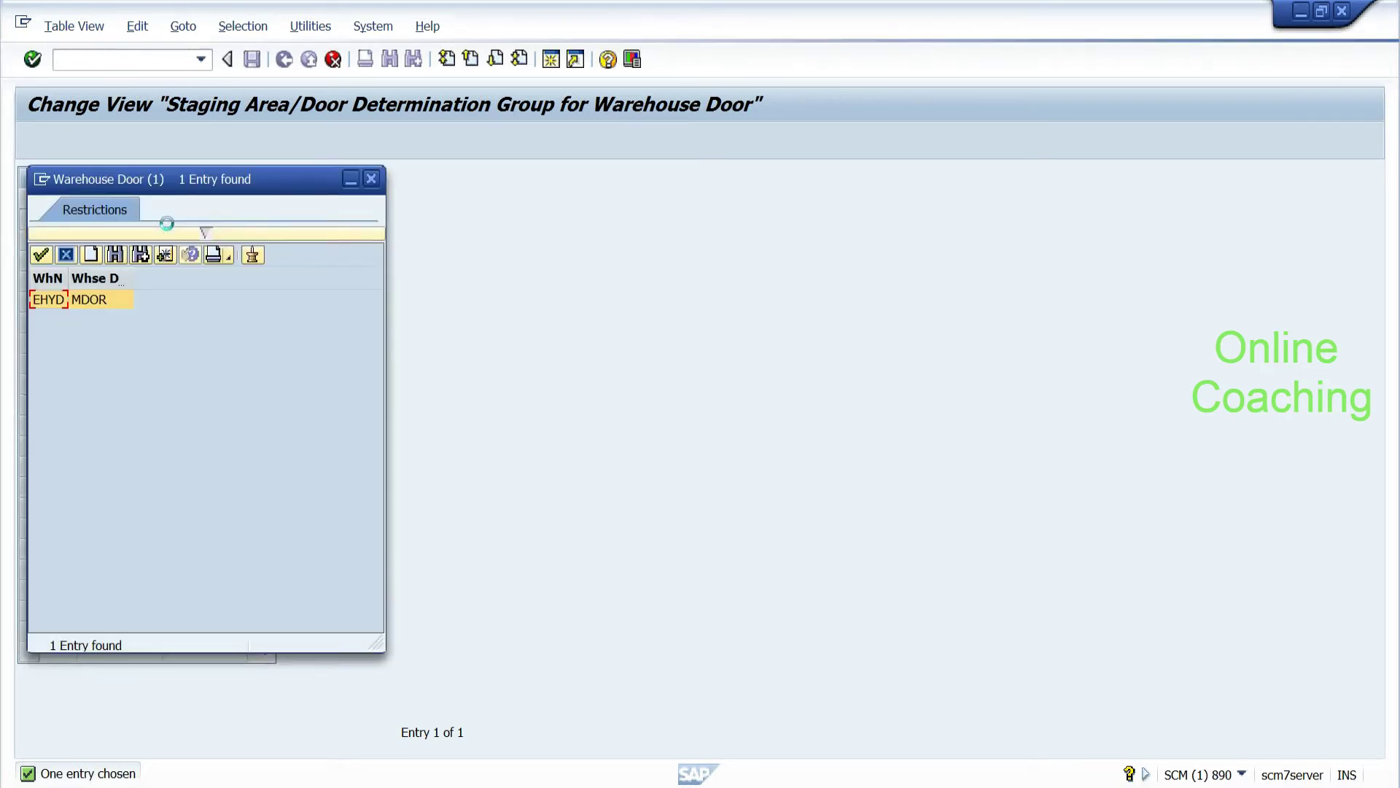
double_click(47, 300)
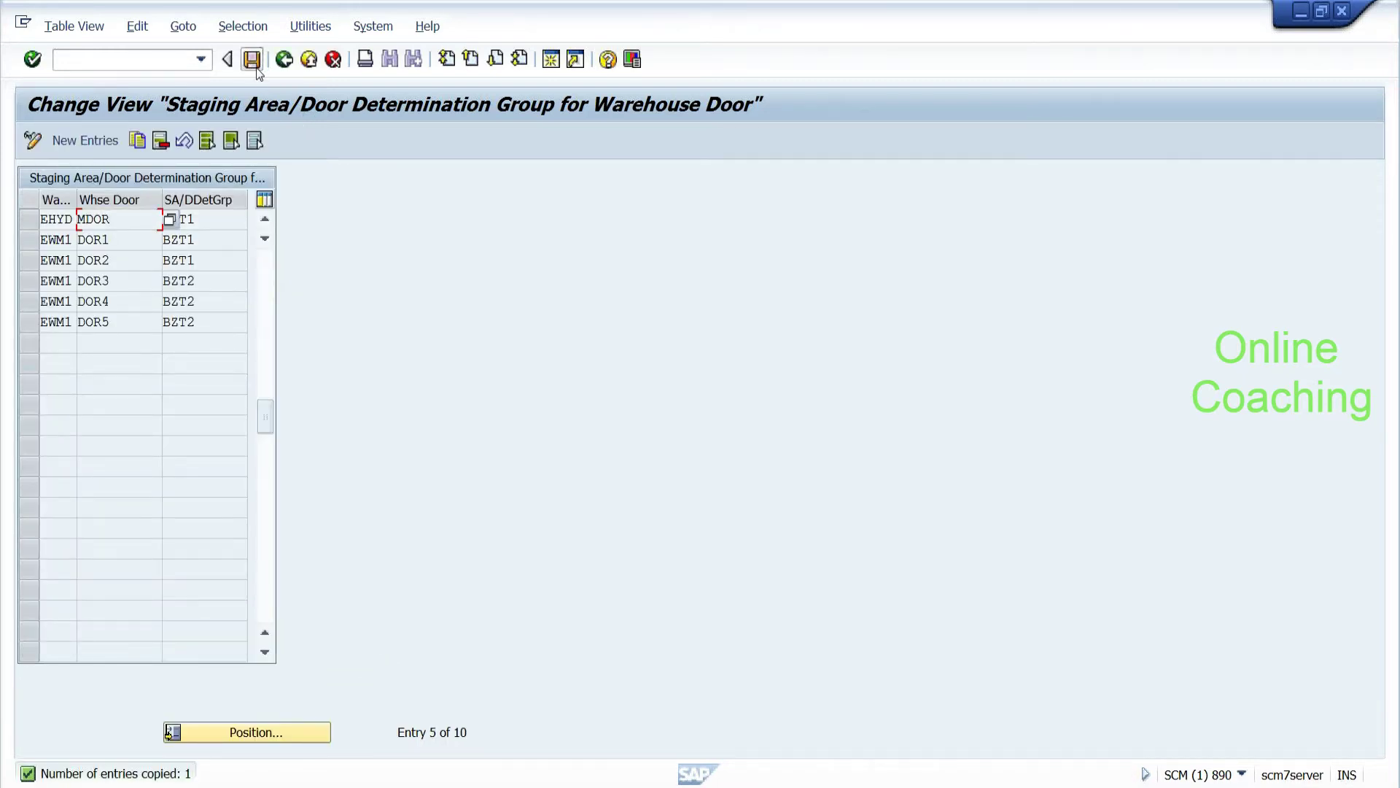
Step: Save the determination group assignment under the proposed customizing request and return to the IMG structure
click(254, 60)
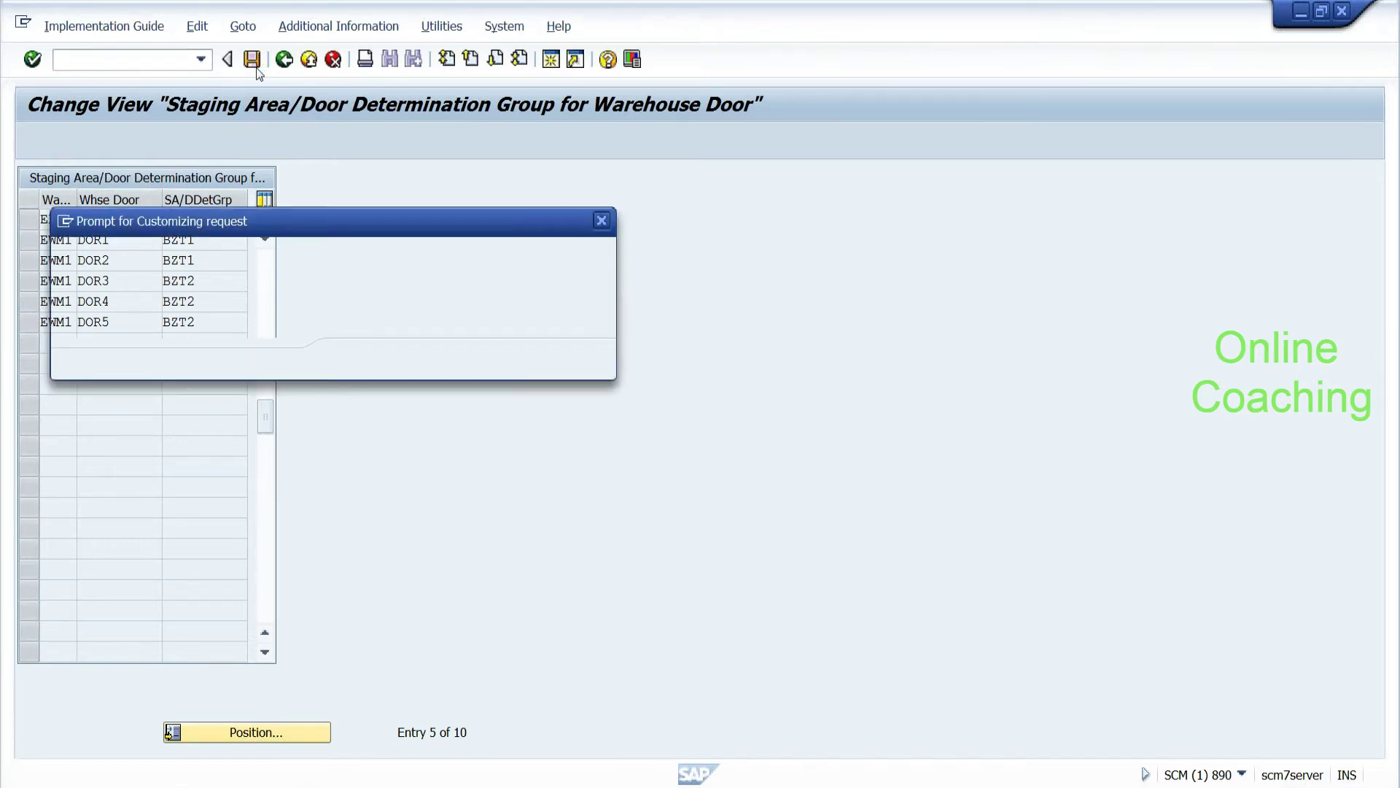
click(357, 361)
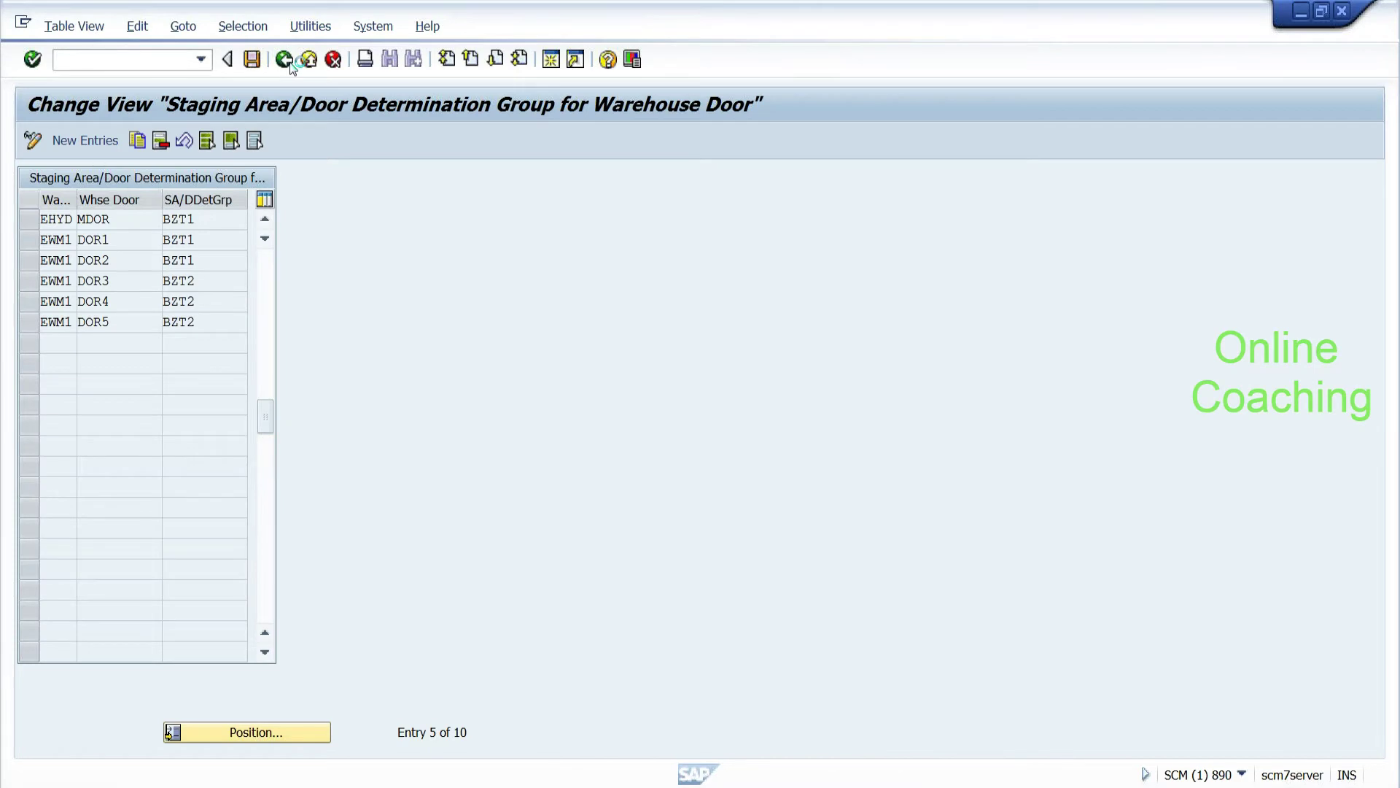
click(290, 62)
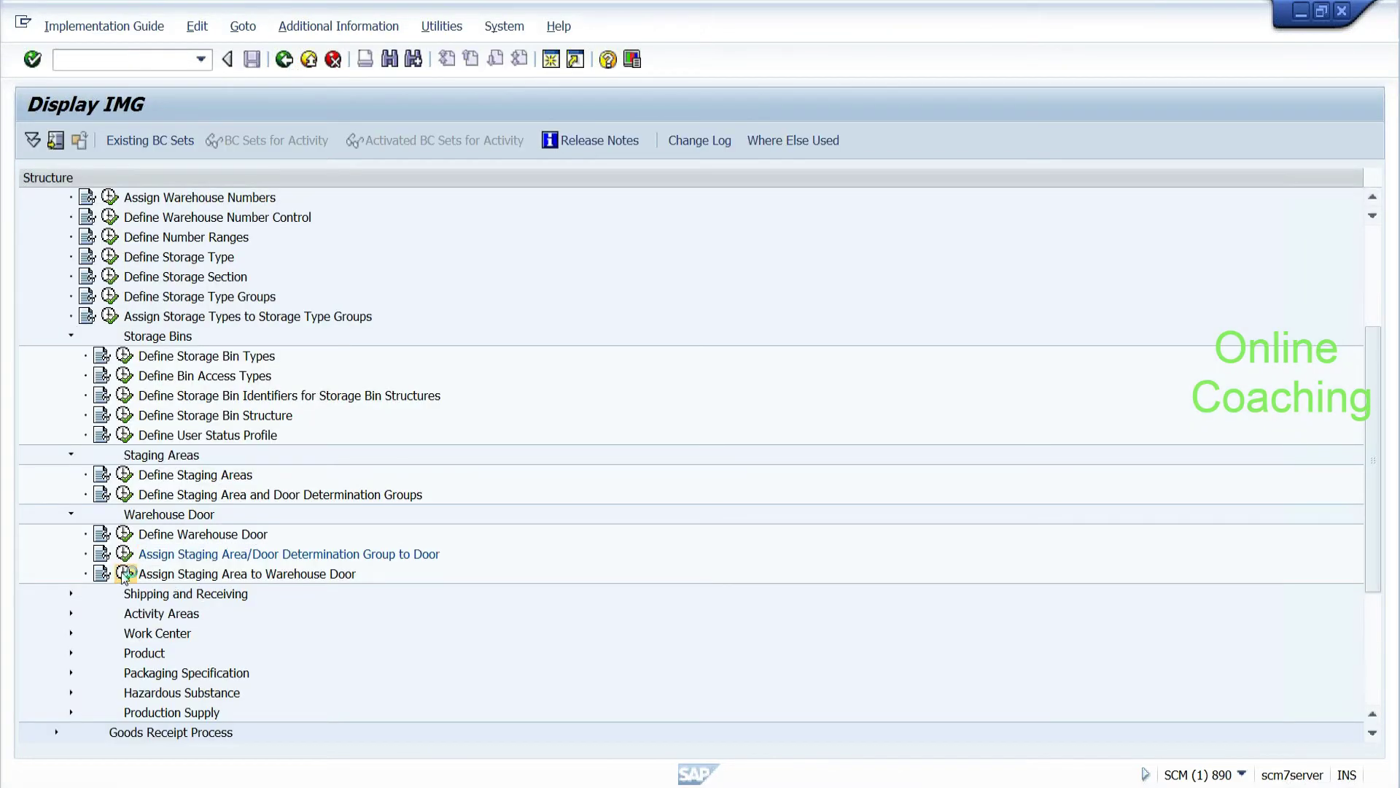
Step: Open the assignment of staging areas to warehouse doors and copy the EHYD DOR2 entry with group 9010 and area 0001
click(124, 575)
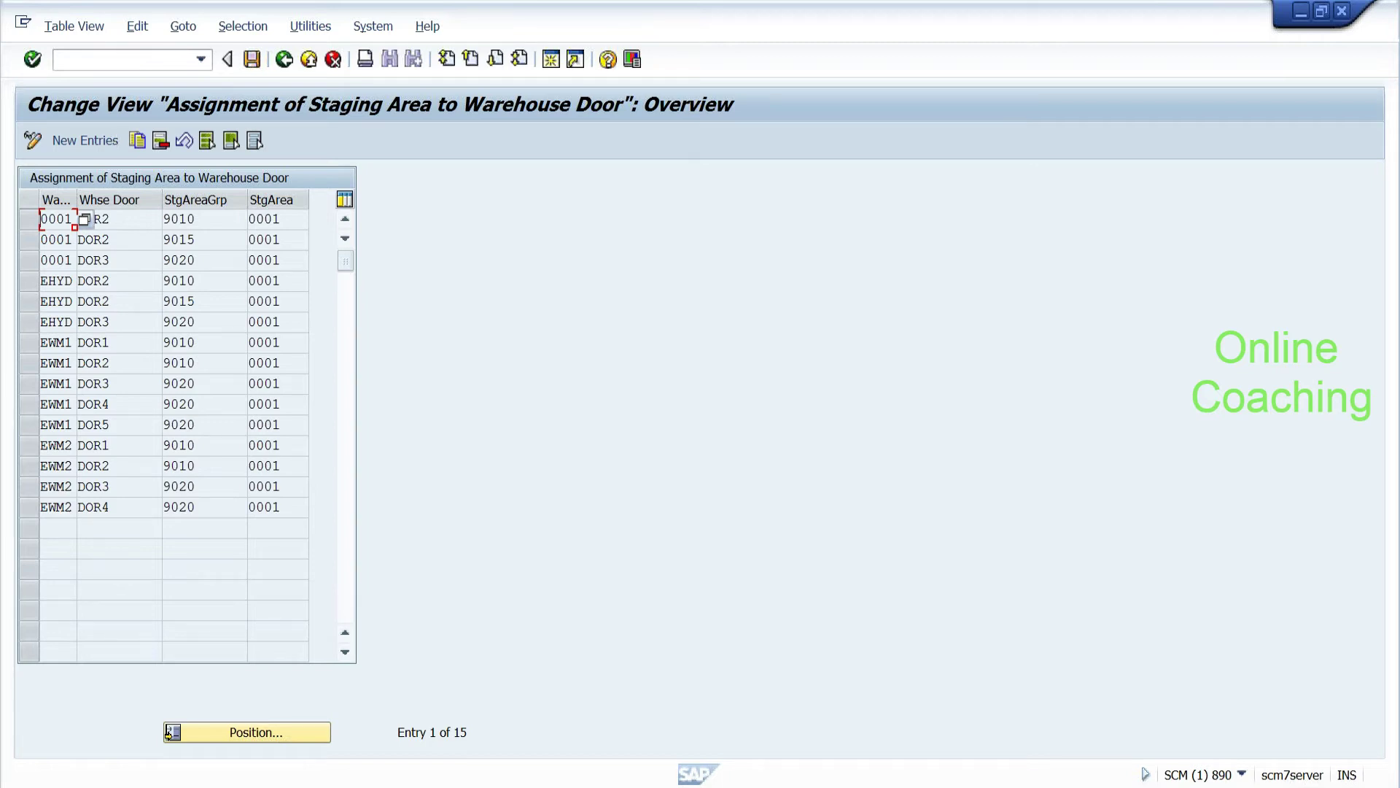
click(45, 282)
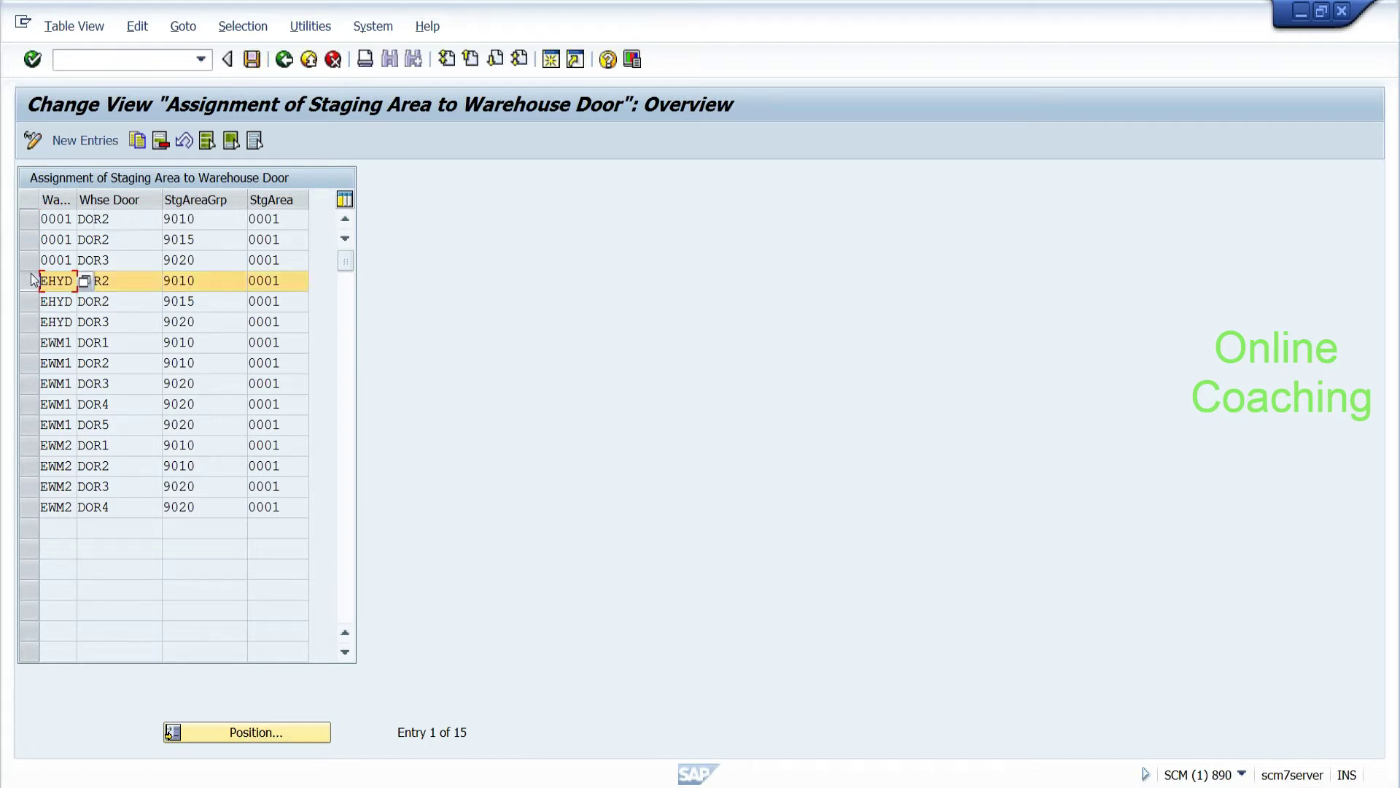
click(138, 142)
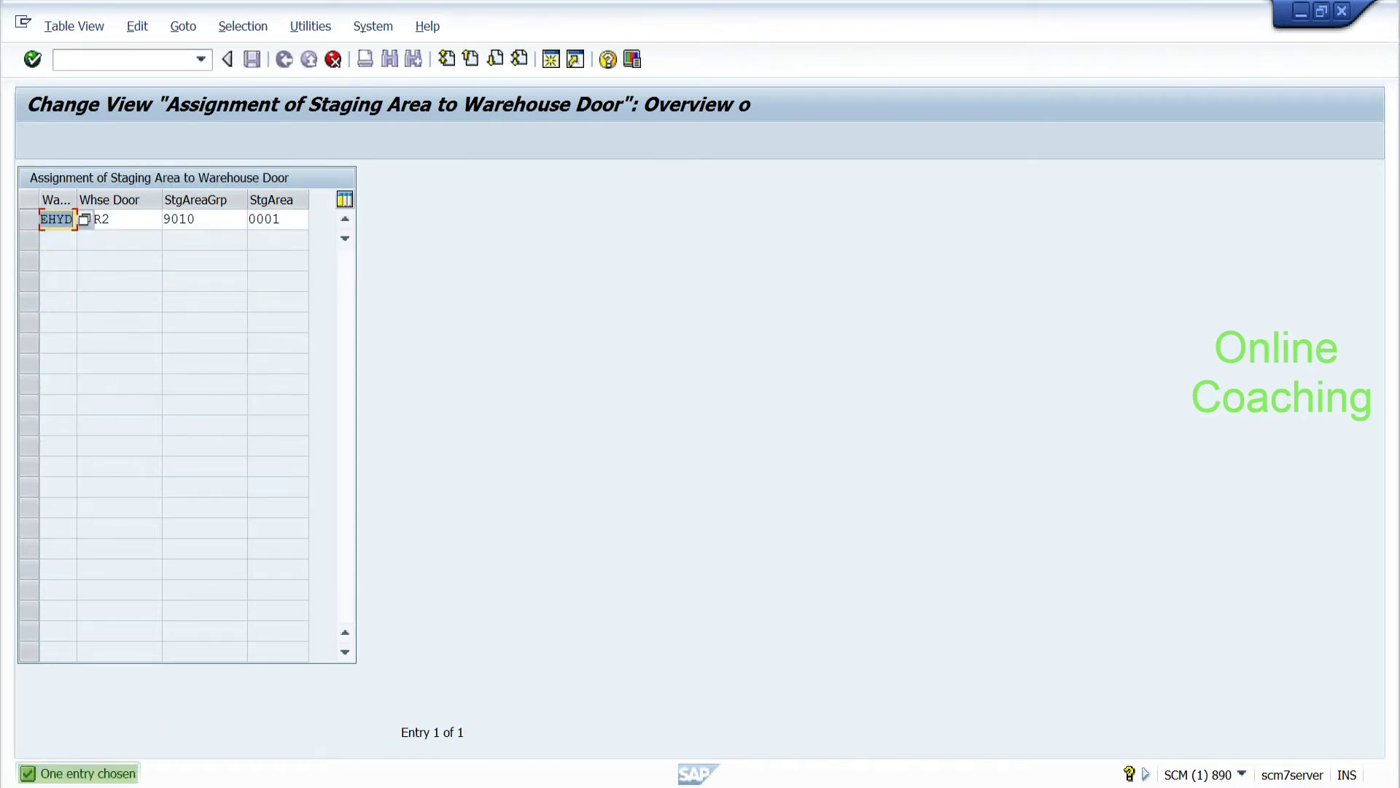
key(Tab)
key(Delete)
text(MOD)
key(Tab)
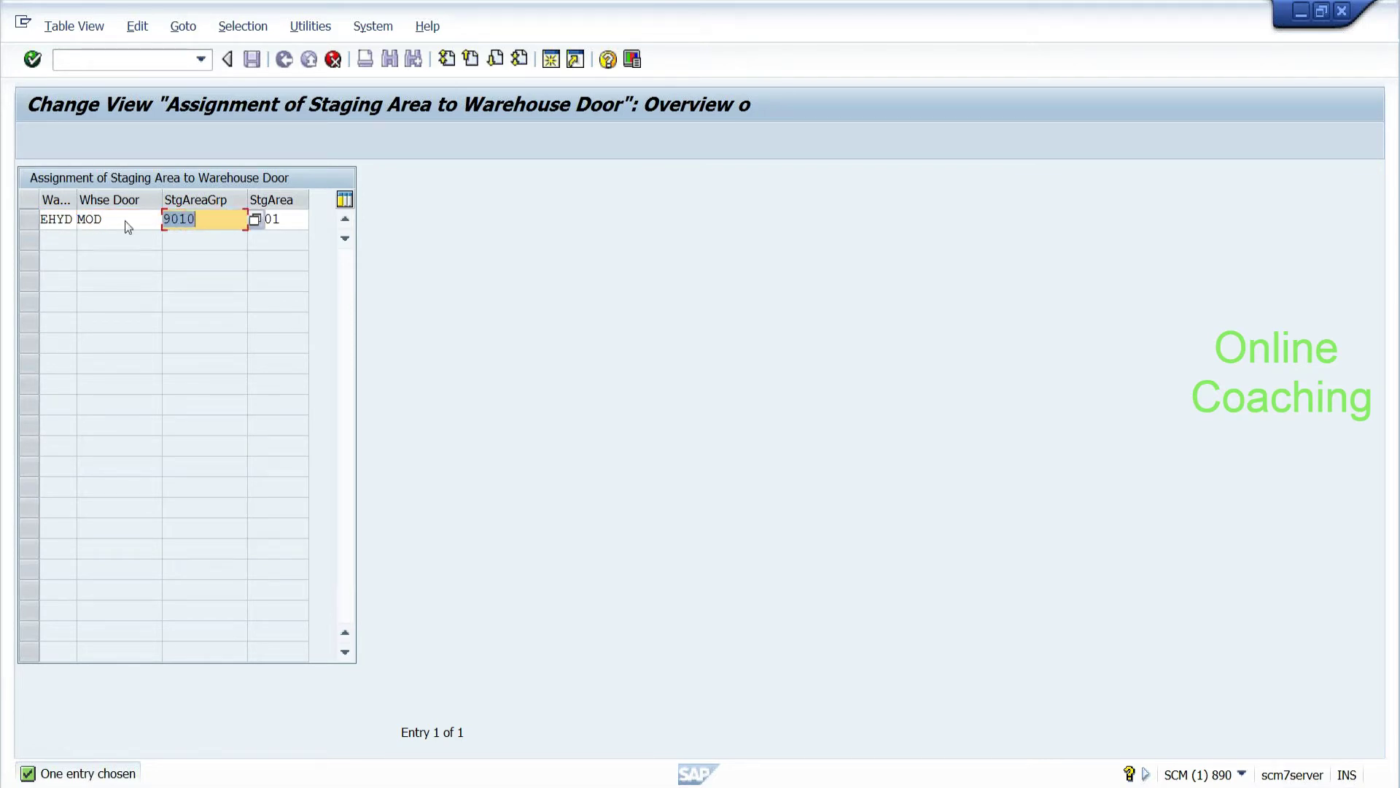
key(Return)
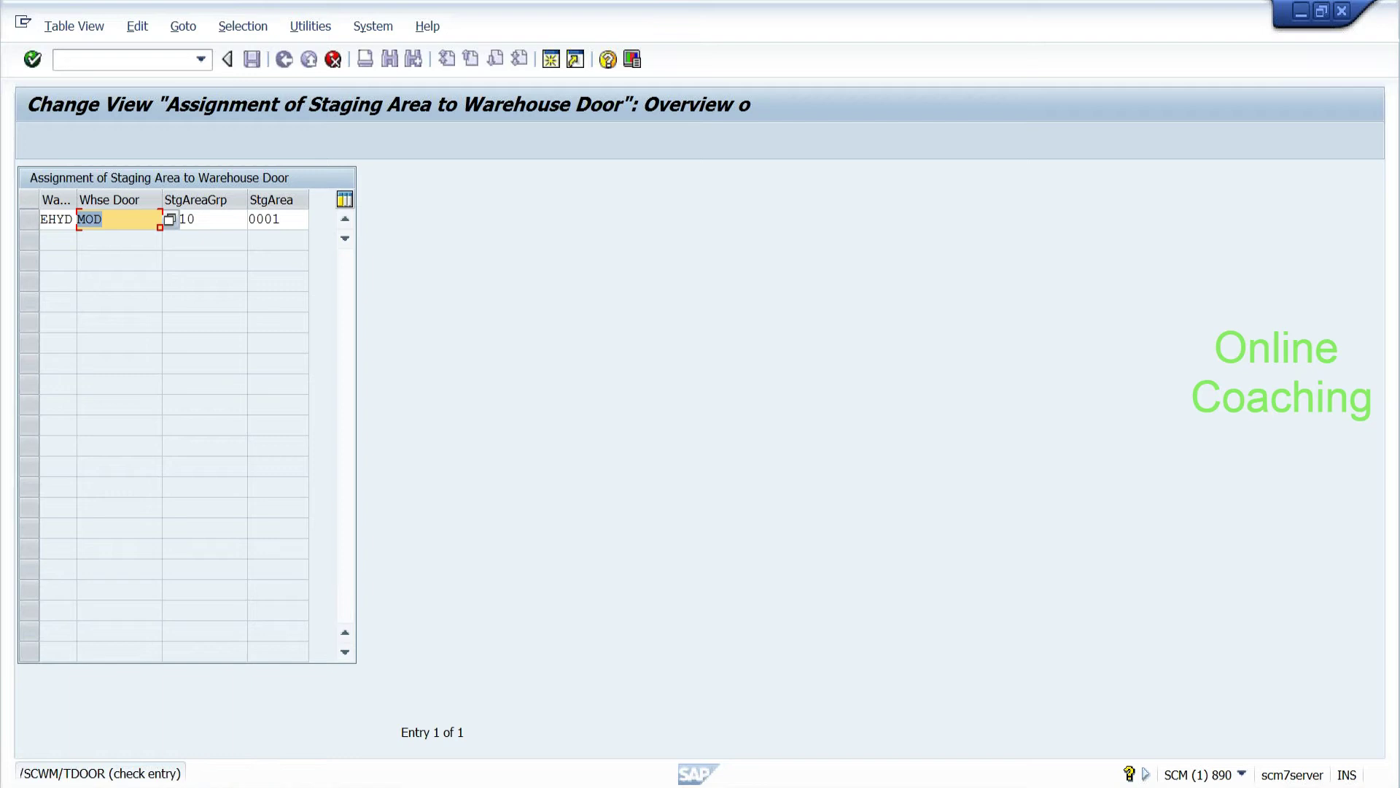
key(End)
key(BackSpace)
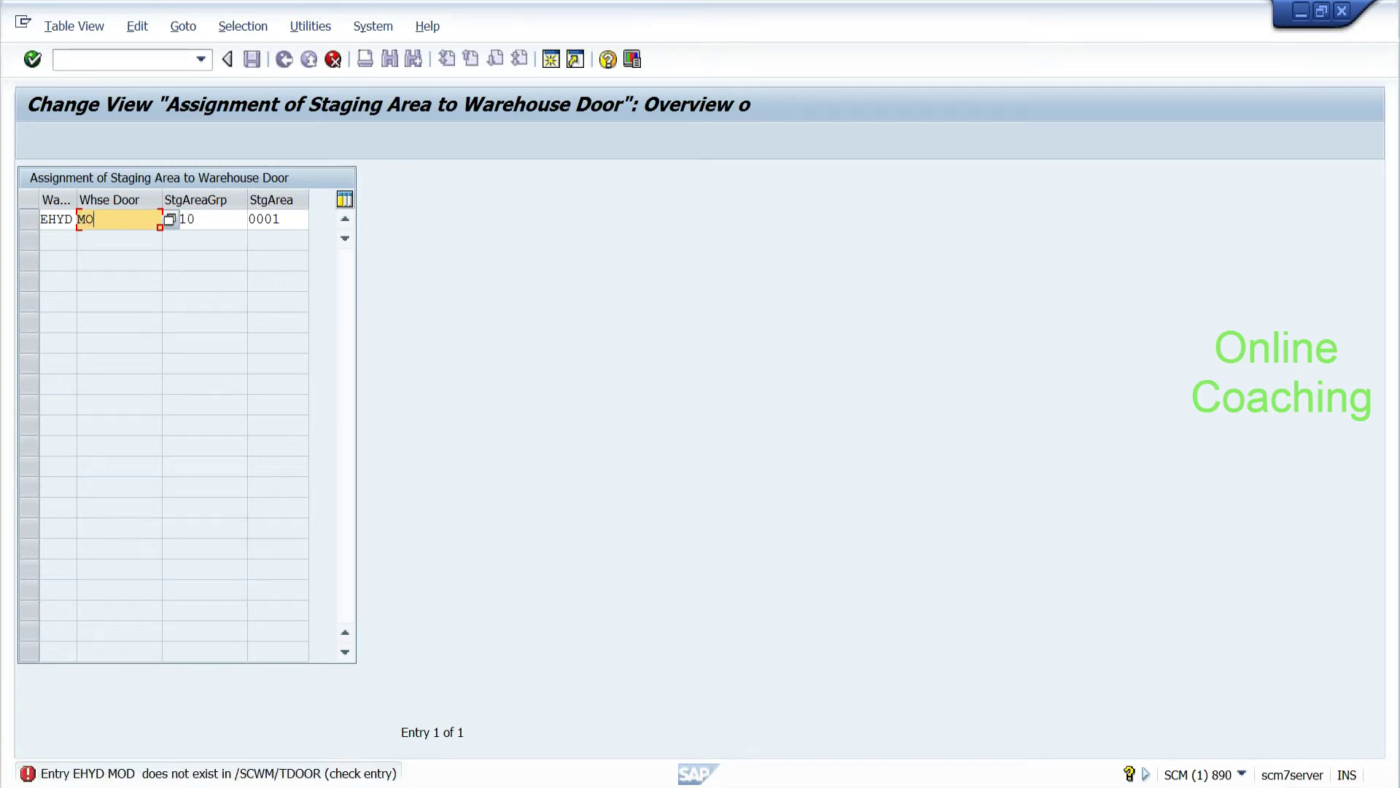
key(BackSpace)
key(BackSpace)
Step: Choose MDOR from the available EHYD doors for the copied entry, save the staging area assignment and return to the IMG structure
key(F4)
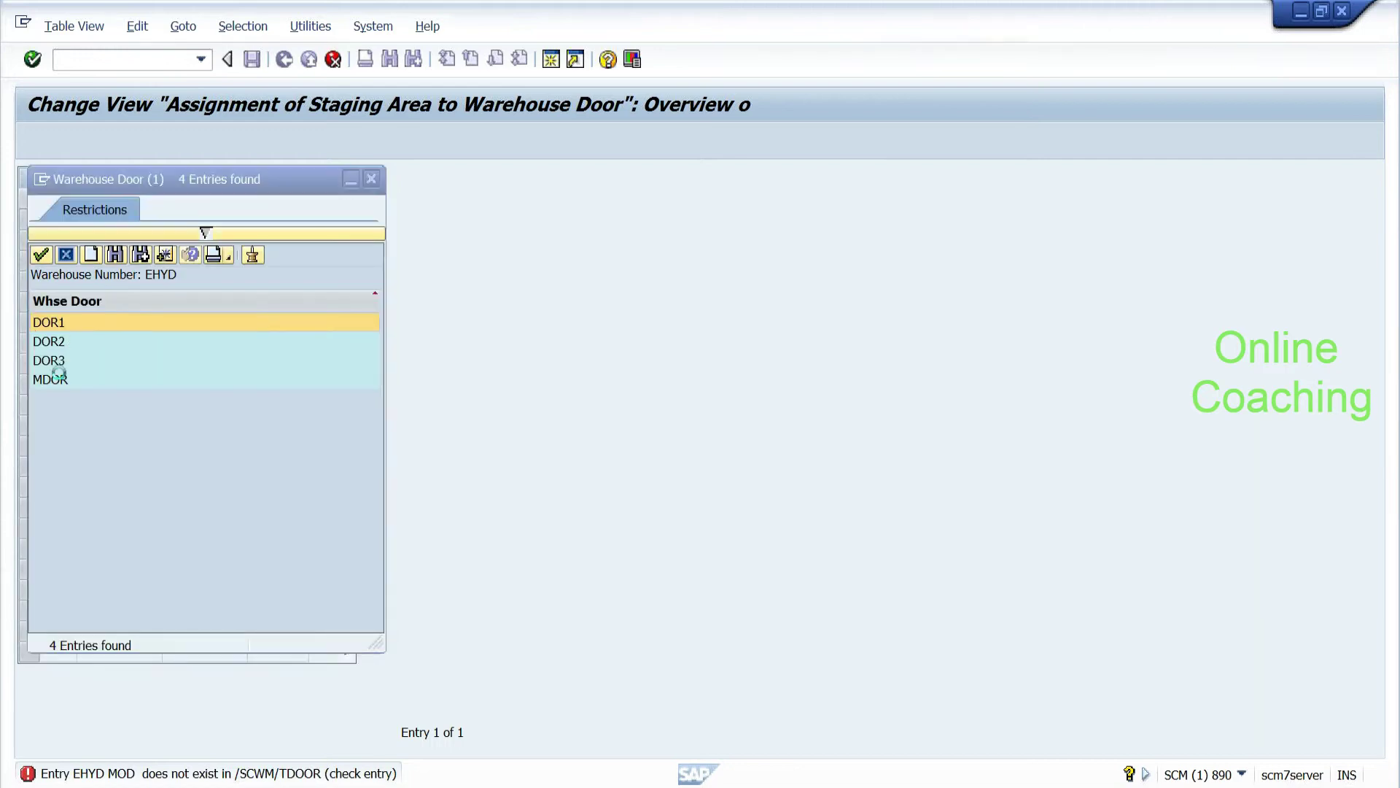
double_click(58, 379)
key(F3)
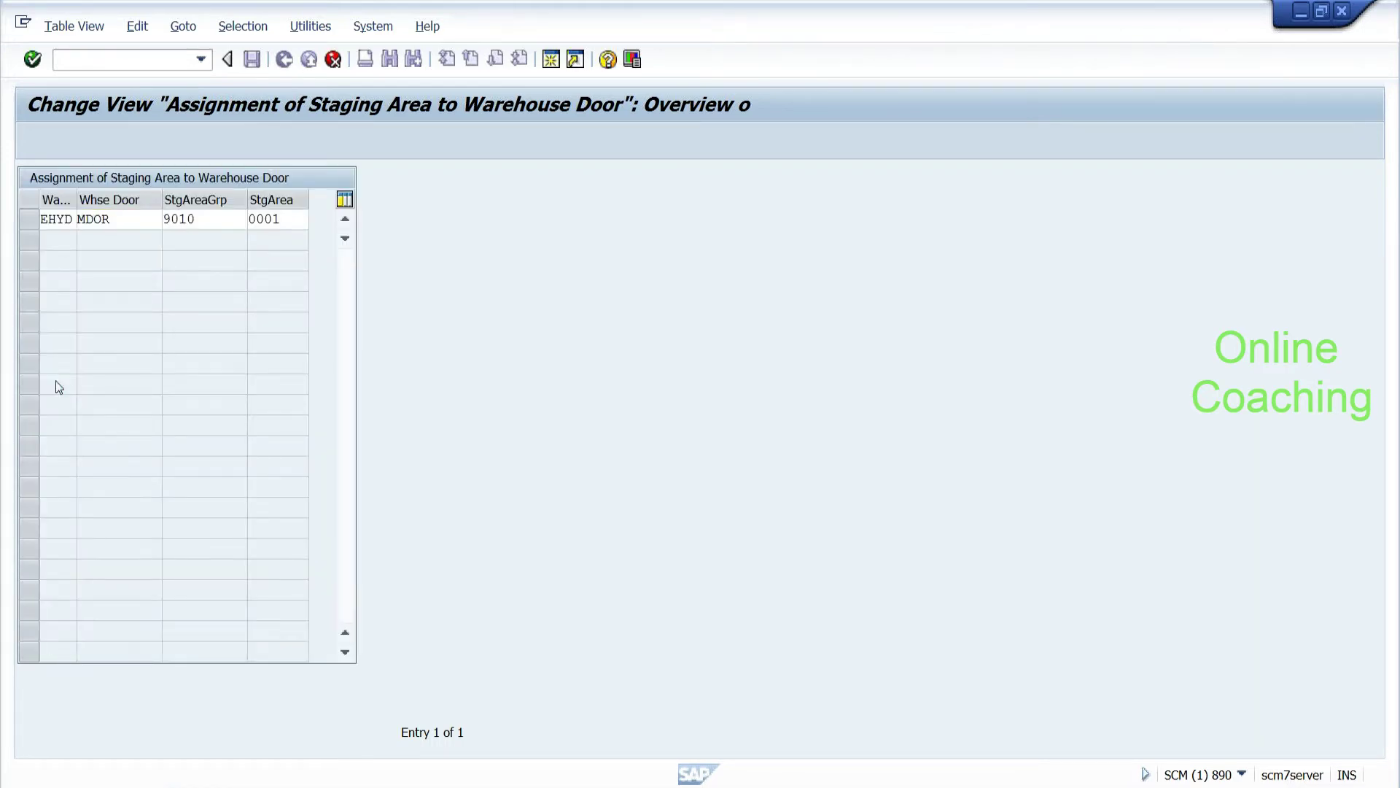
click(253, 59)
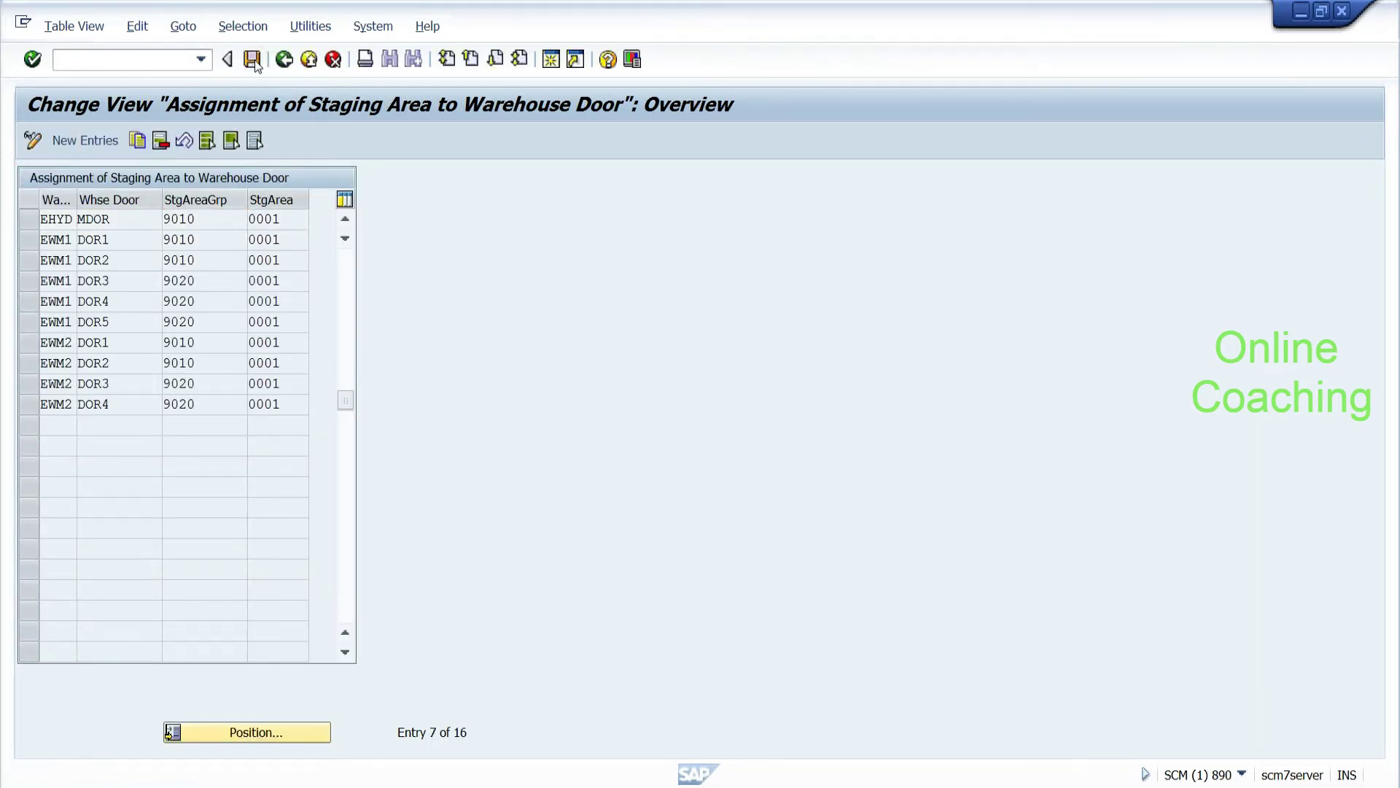
click(284, 59)
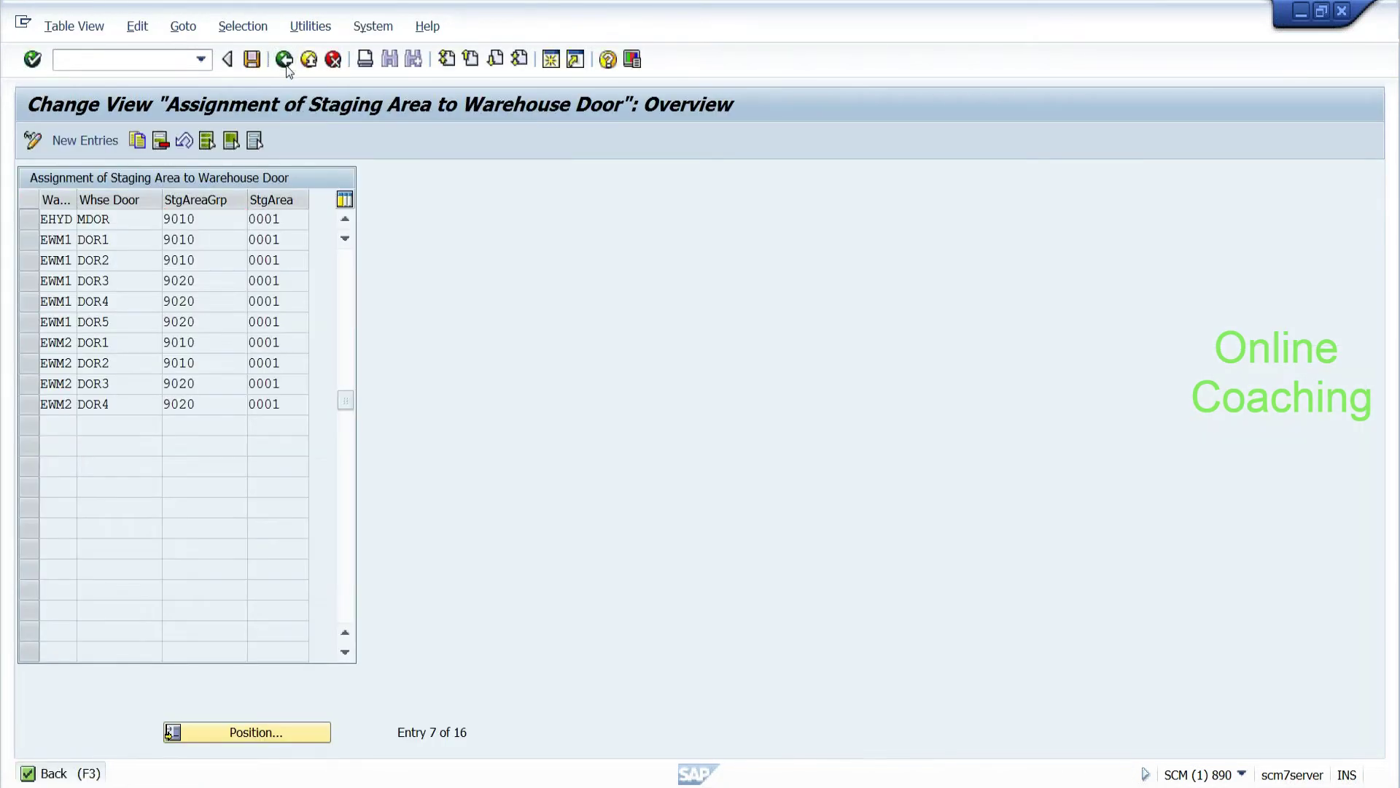
click(284, 59)
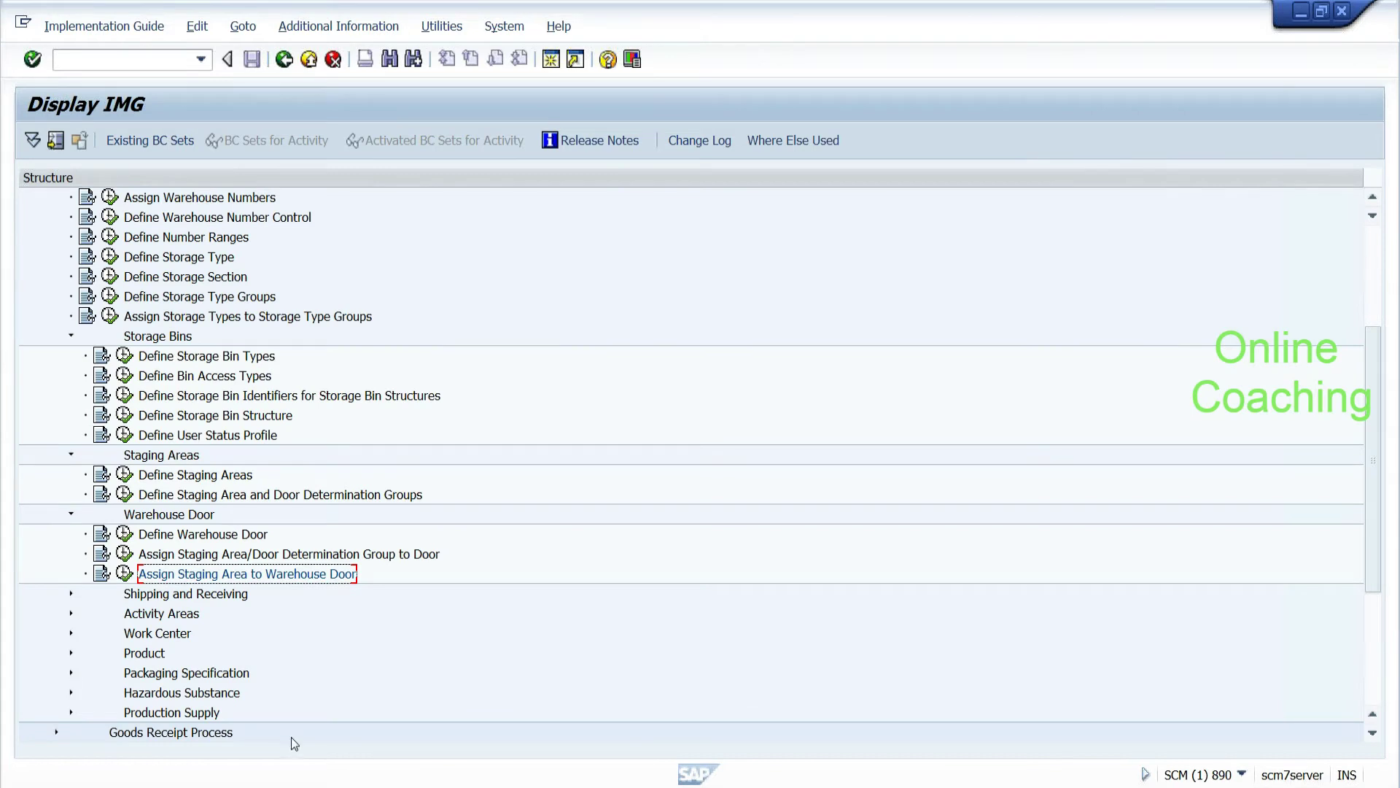
Step: Switch to Notepad and replace the existing notes with the lines "Door:--" and "Door to Bin:--", separated by a blank line
key(alt+Tab)
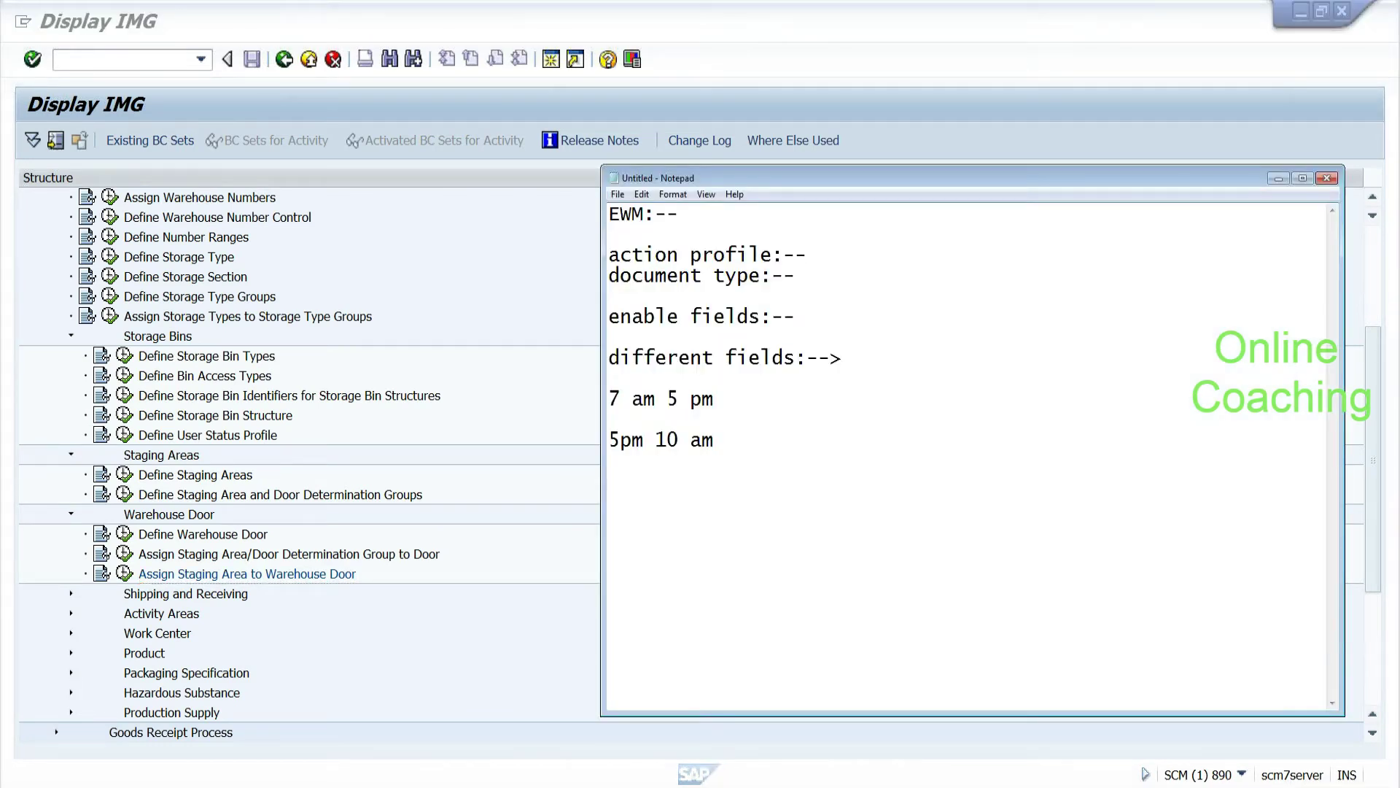
key(ctrl+a)
key(Delete)
text(Door:--)
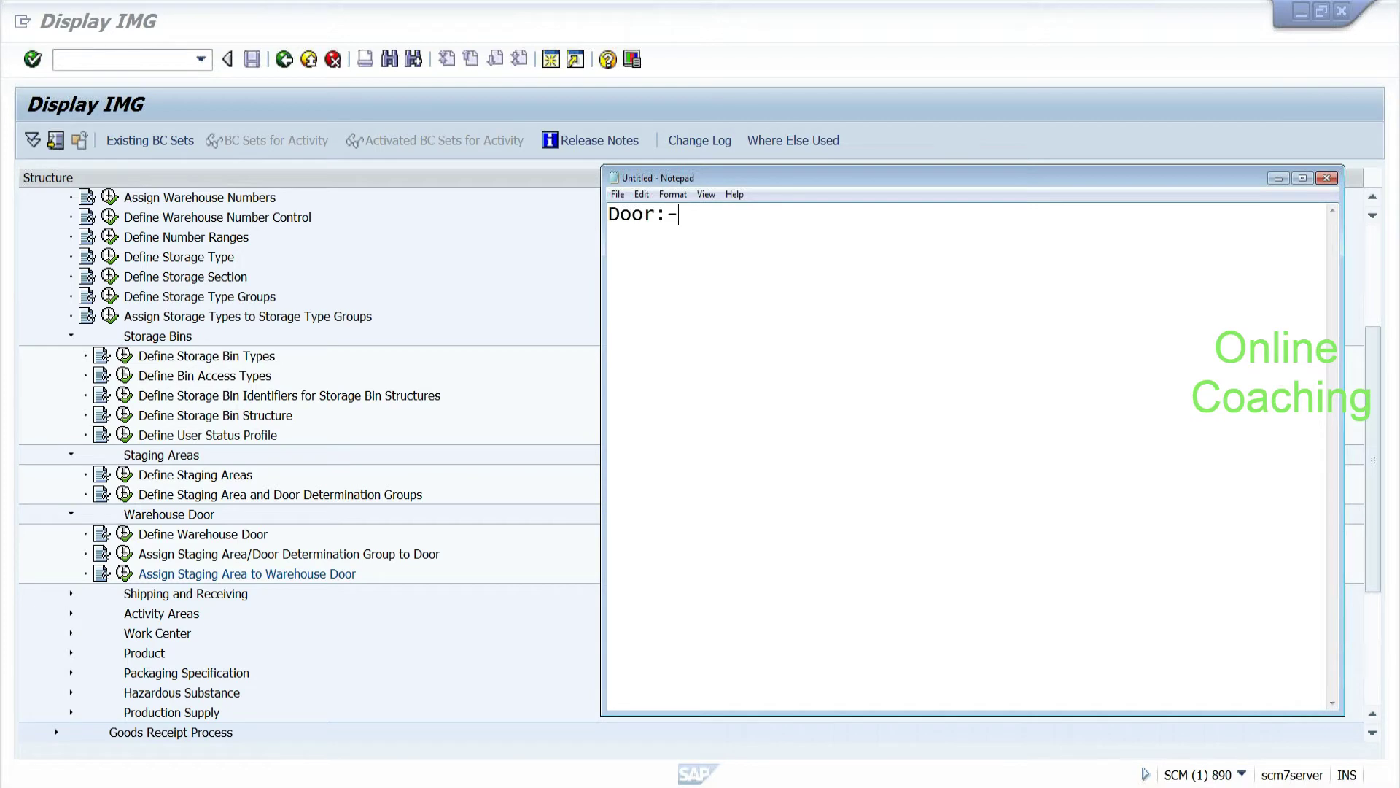
key(Return)
key(Return)
text(Door to Bin:--)
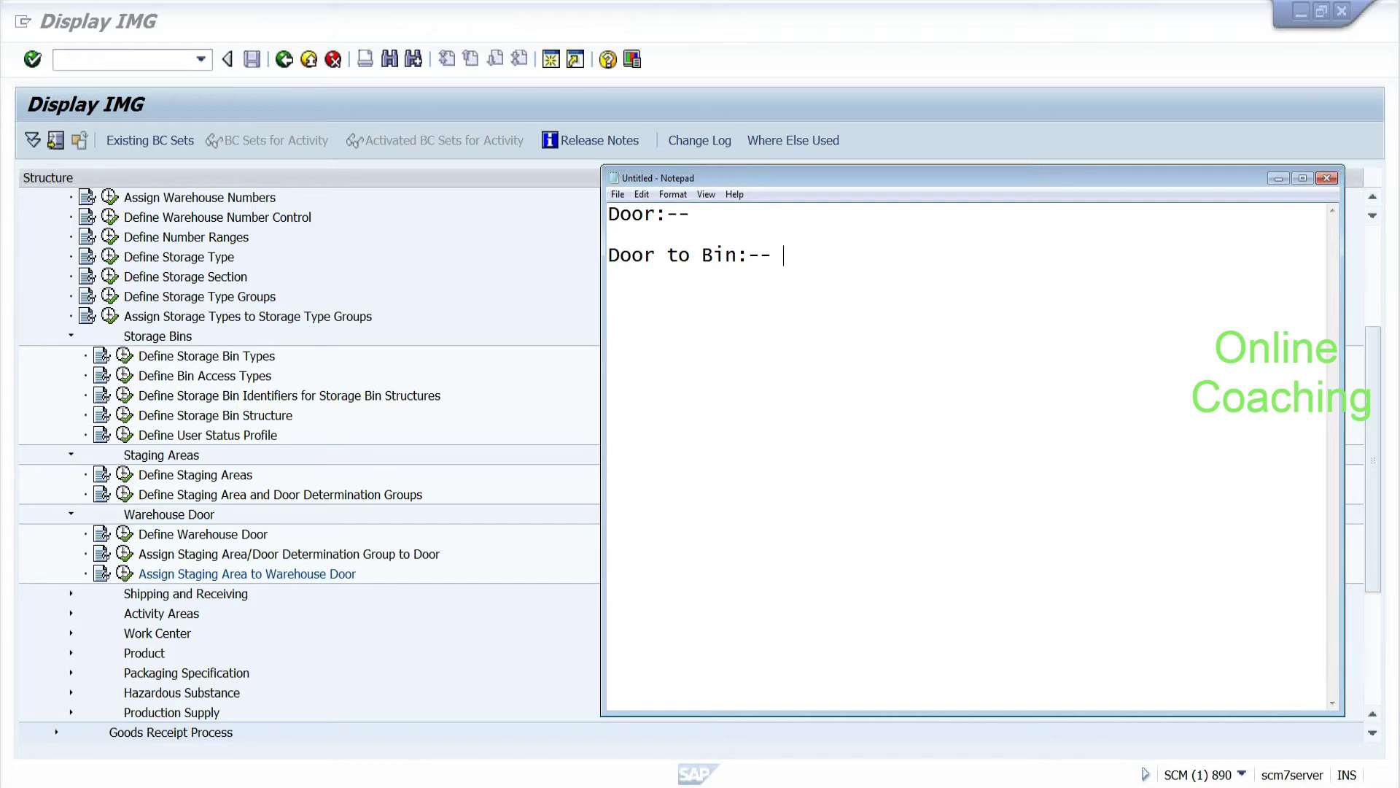
Step: Highlight the whole "Door to Bin:--" line in the notes
key(Home)
key(shift+Right)
key(shift+Right)
key(shift+Right)
key(shift+Right)
key(shift+Right)
key(shift+Right)
key(shift+Right)
key(shift+Right)
key(shift+Right)
key(shift+Right)
key(shift+Right)
key(shift+Right)
key(shift+Right)
key(shift+Right)
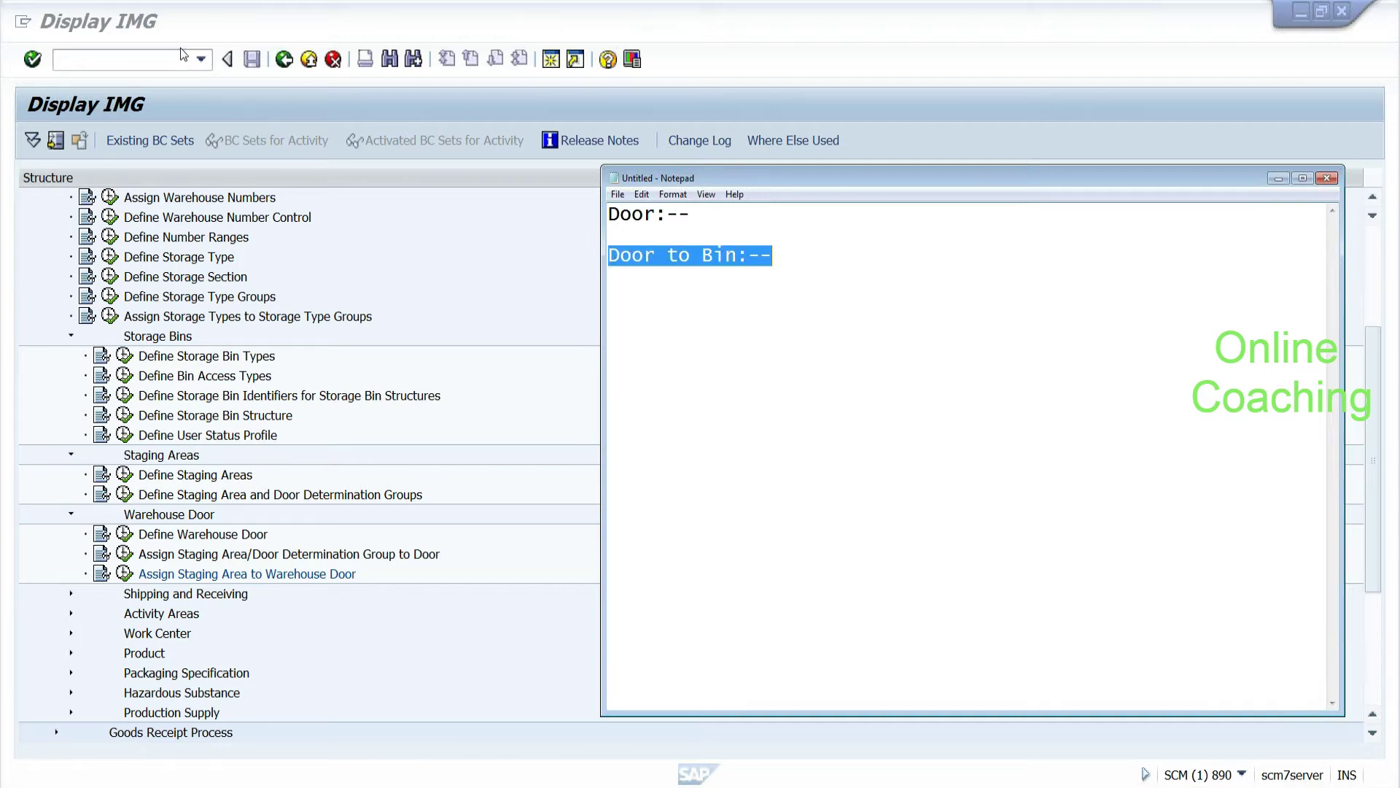
Step: Switch back to SAP and open a second session showing SAP Easy Access alongside the IMG session
click(124, 57)
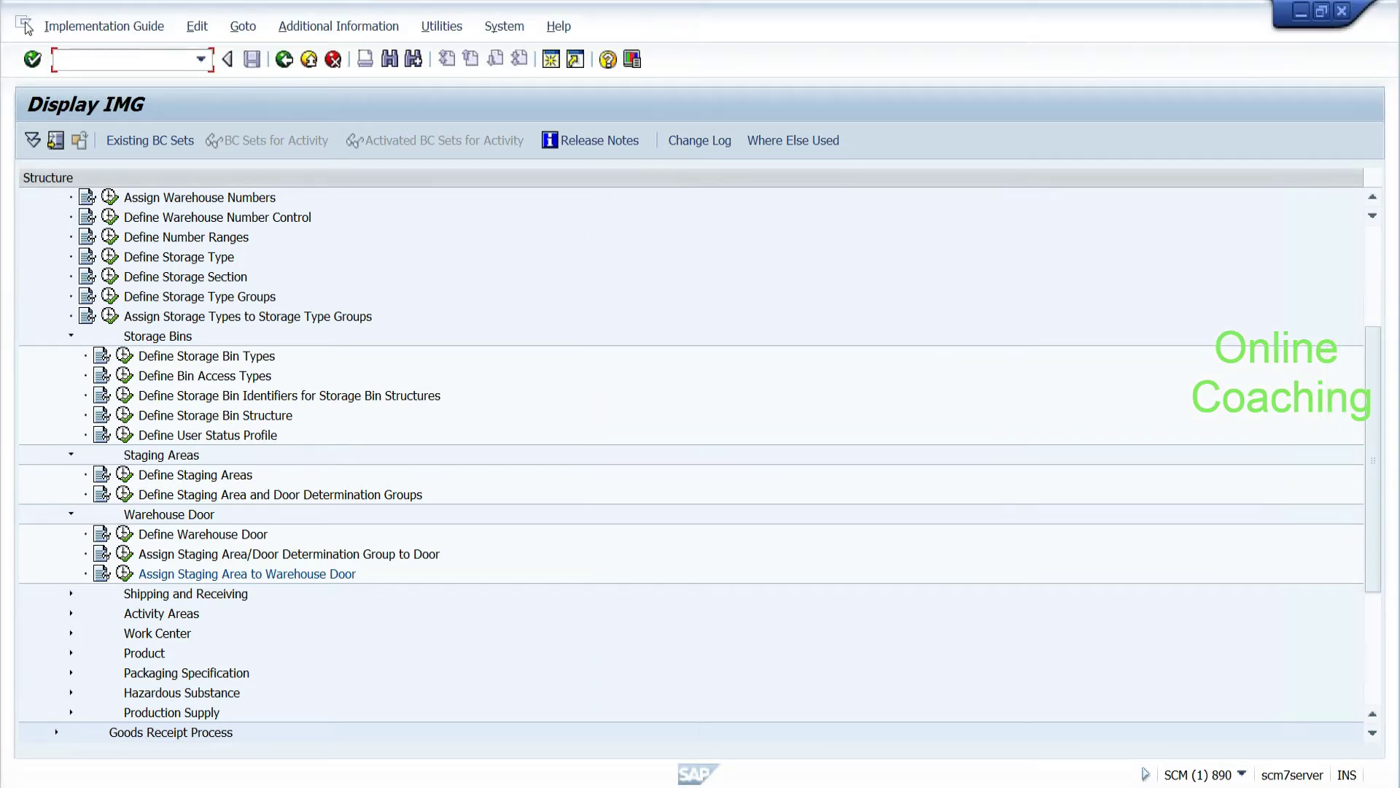
click(24, 24)
click(52, 207)
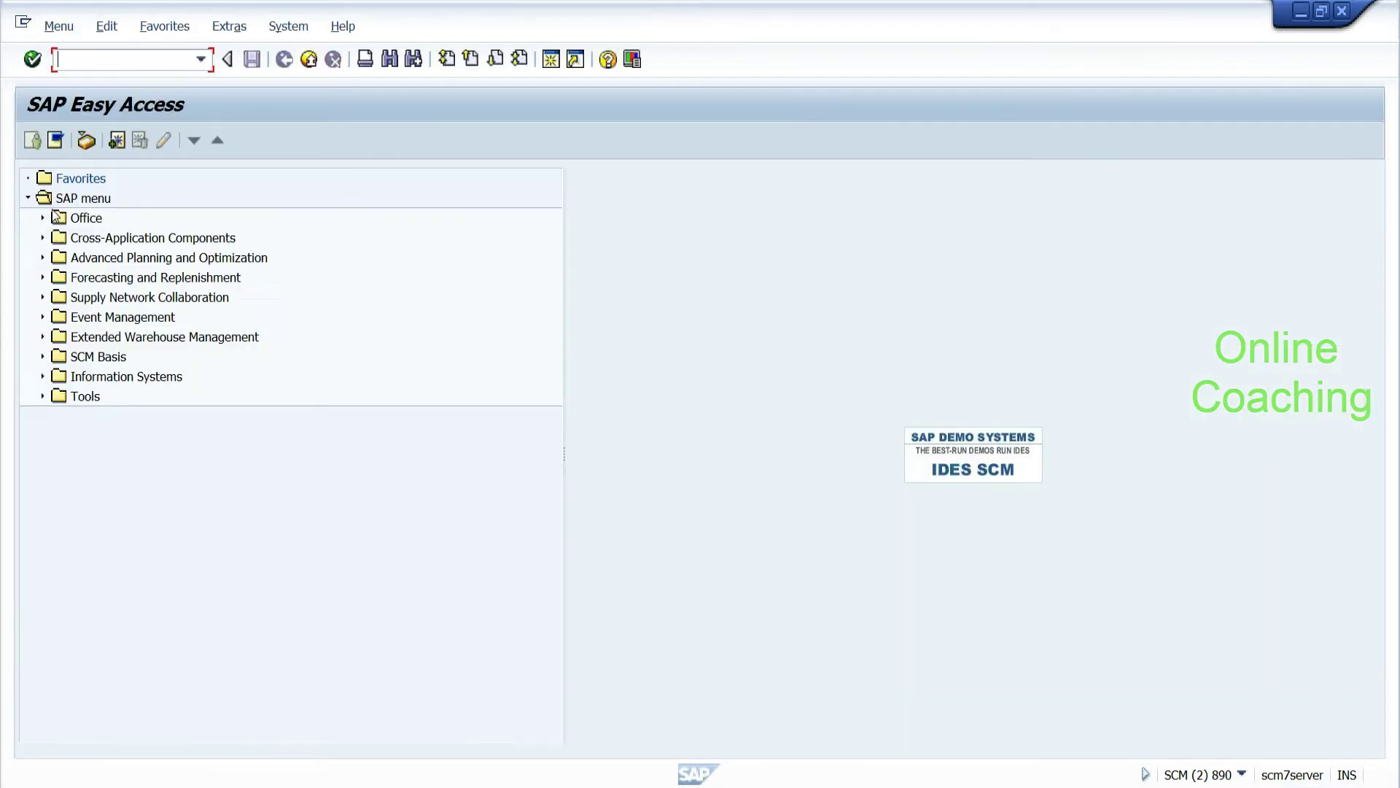
key(alt+Tab)
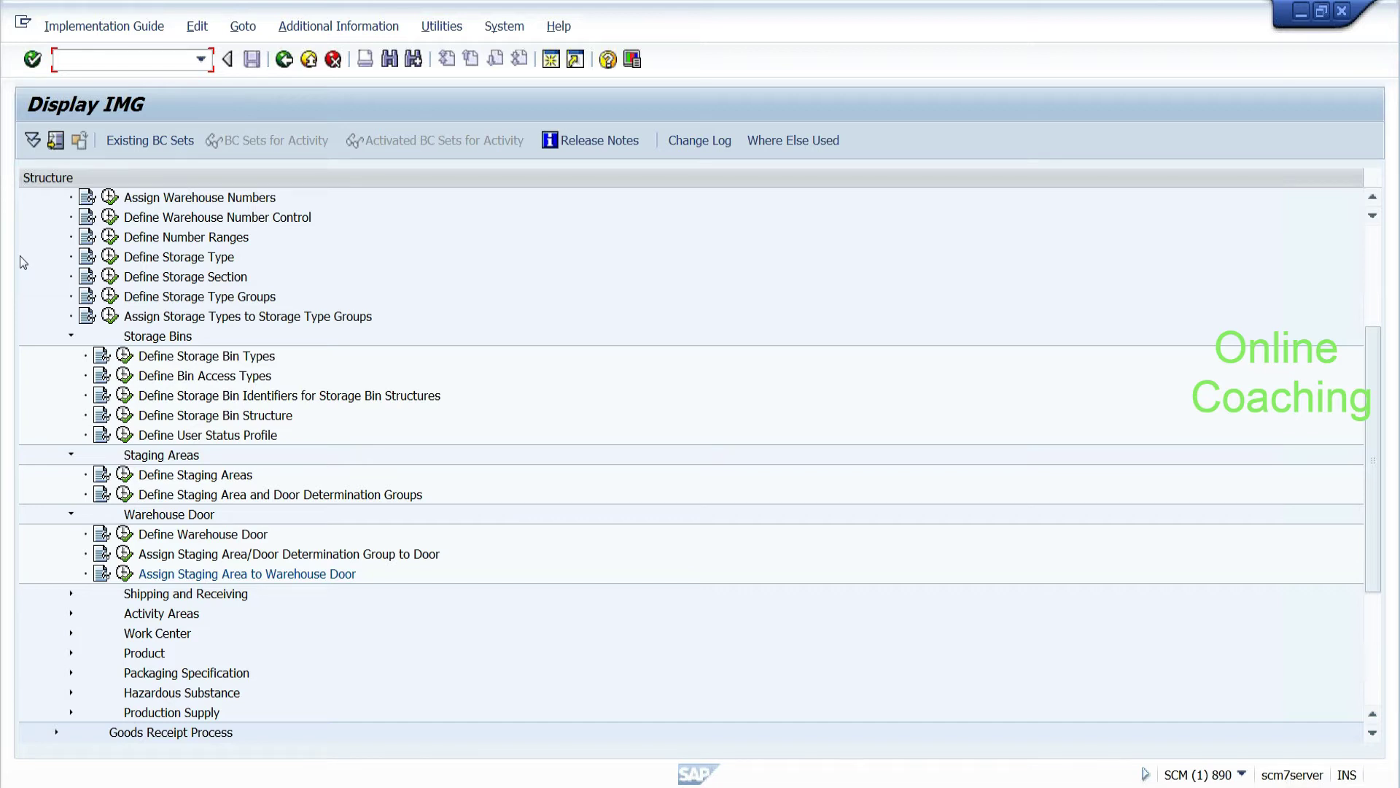
key(alt+Tab)
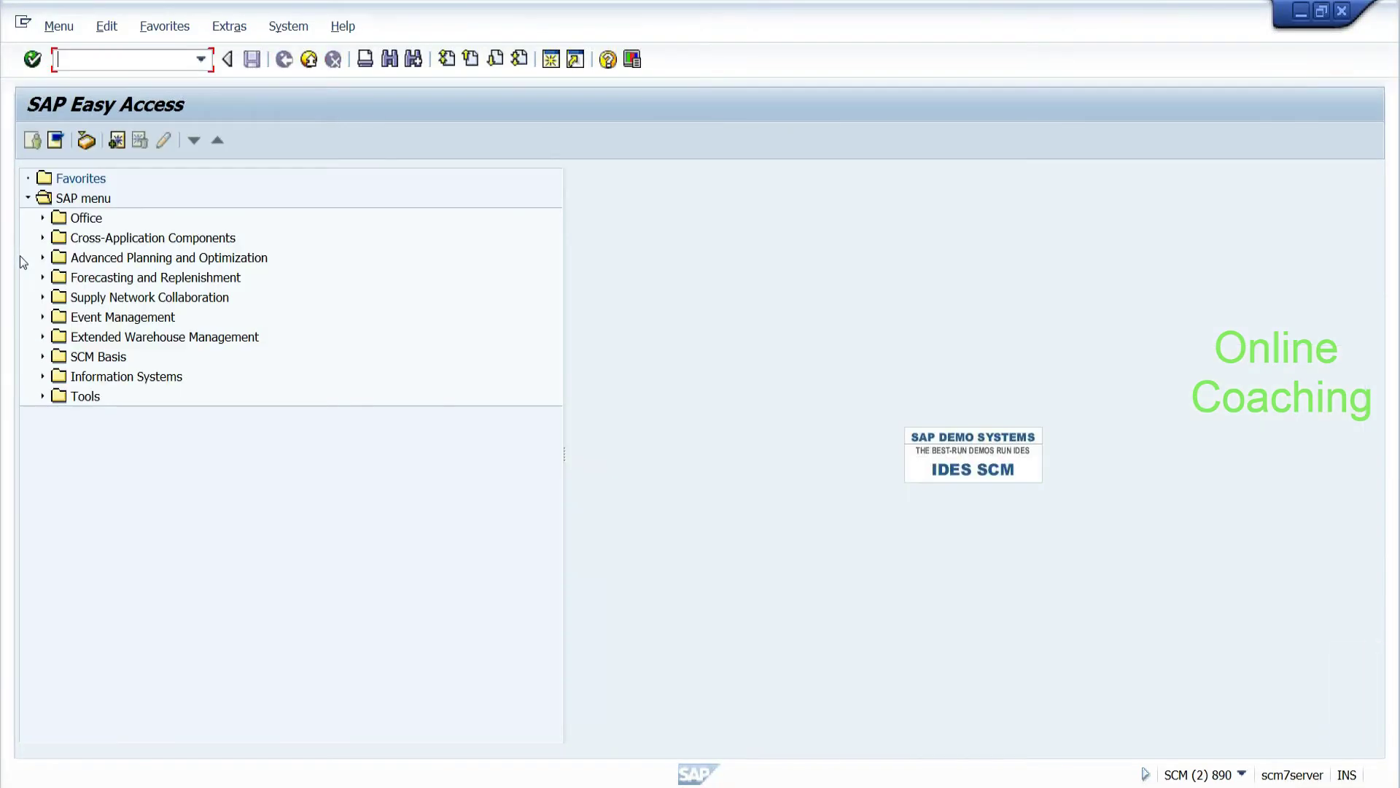
Step: Browse the Extended Warehouse Management settings and master data, including the Storage Bin transactions, for a door-to-bin assignment
click(43, 337)
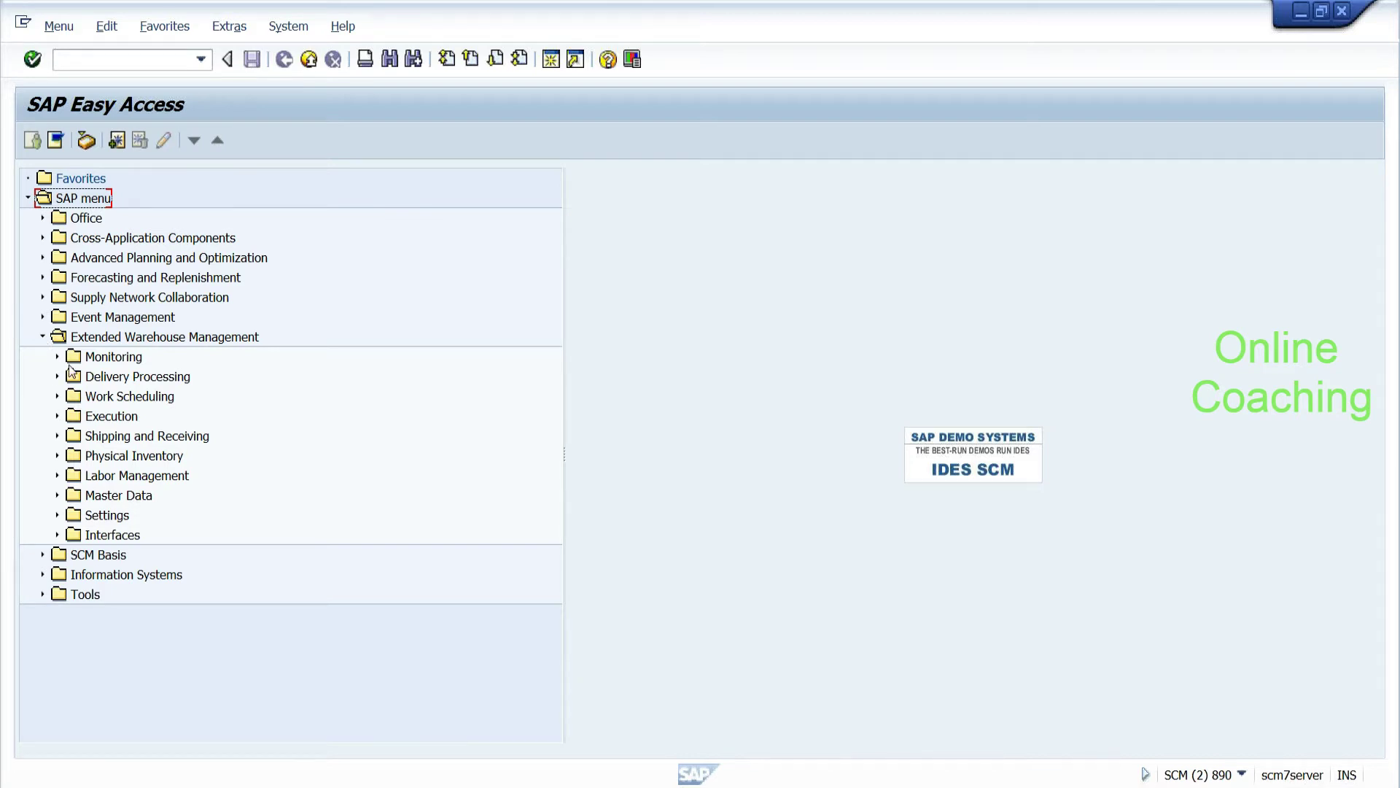
click(57, 515)
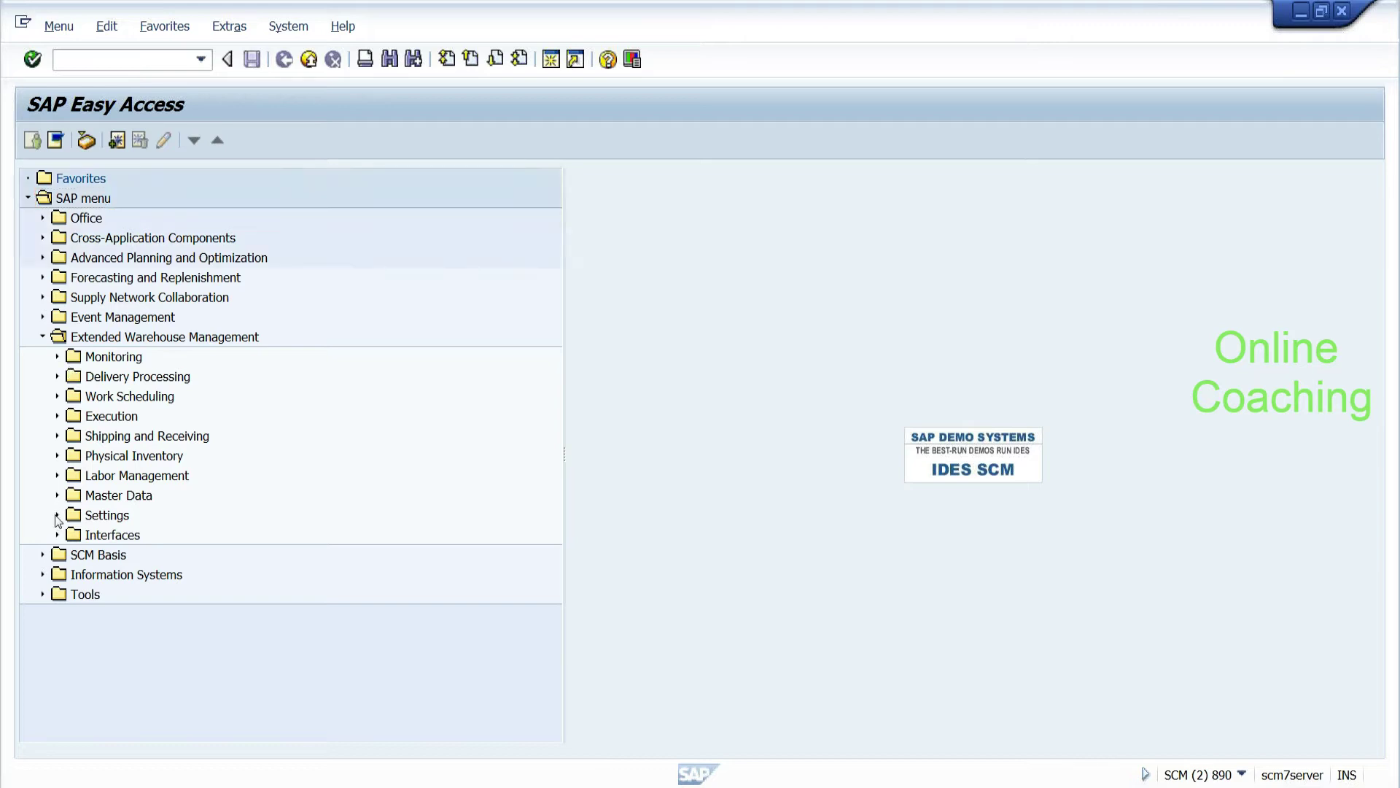
drag(549, 492, 550, 566)
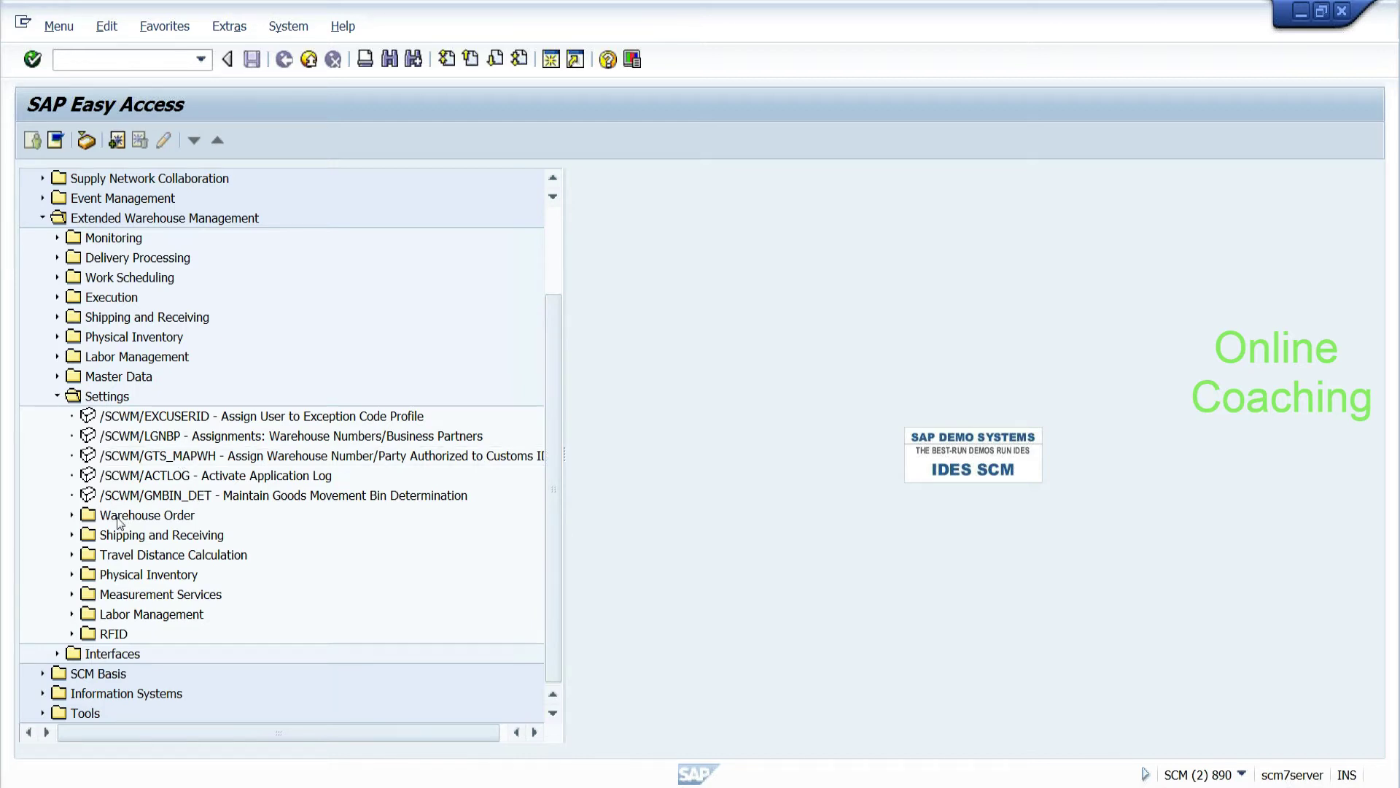
click(175, 417)
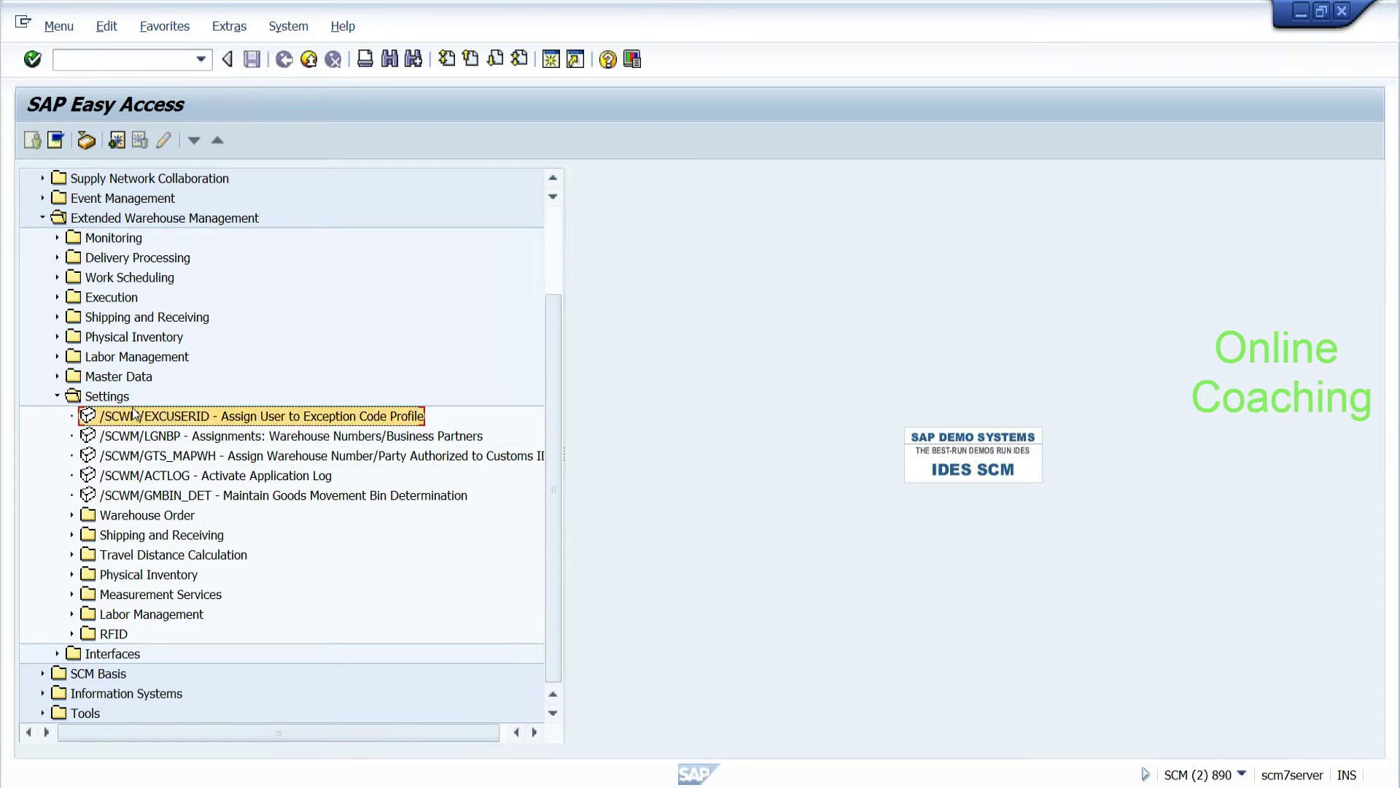
click(57, 377)
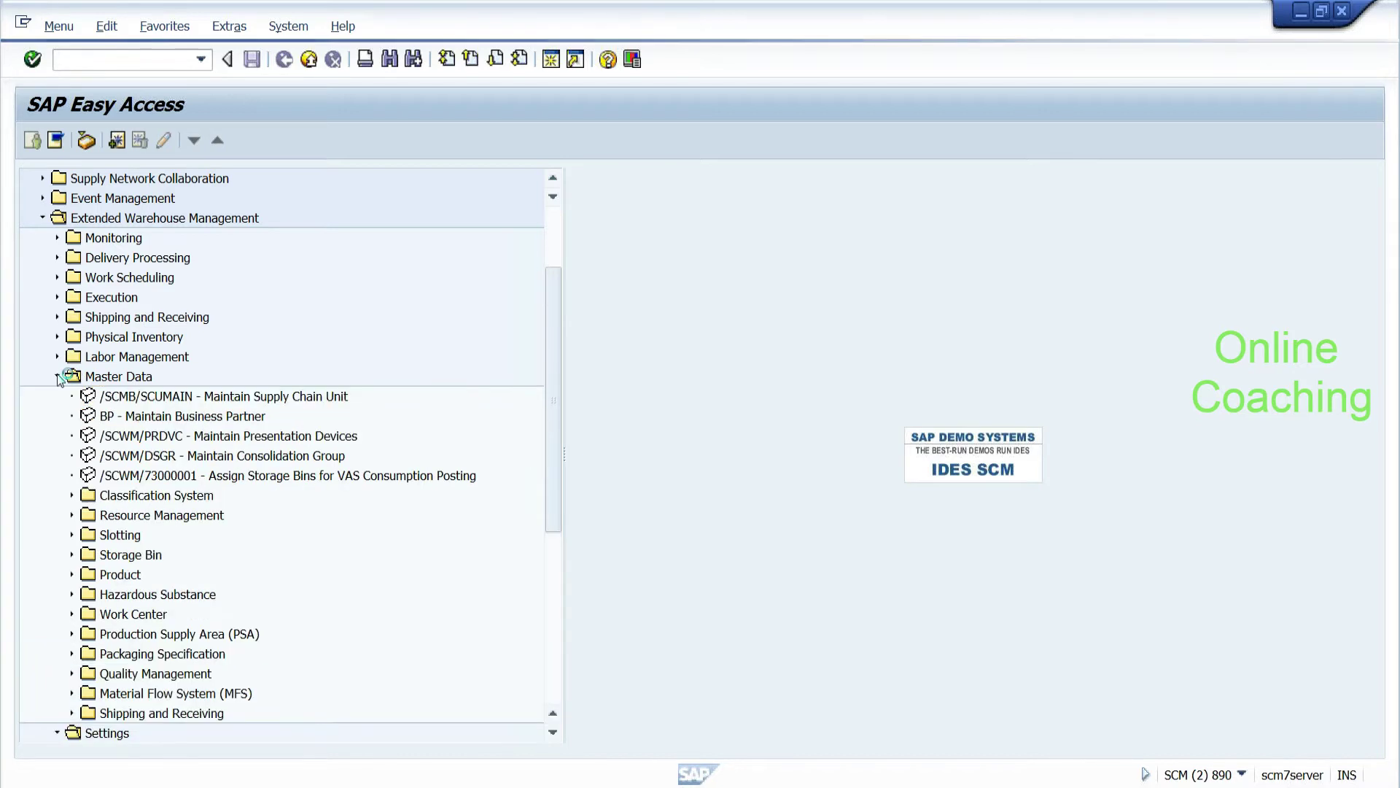
click(129, 614)
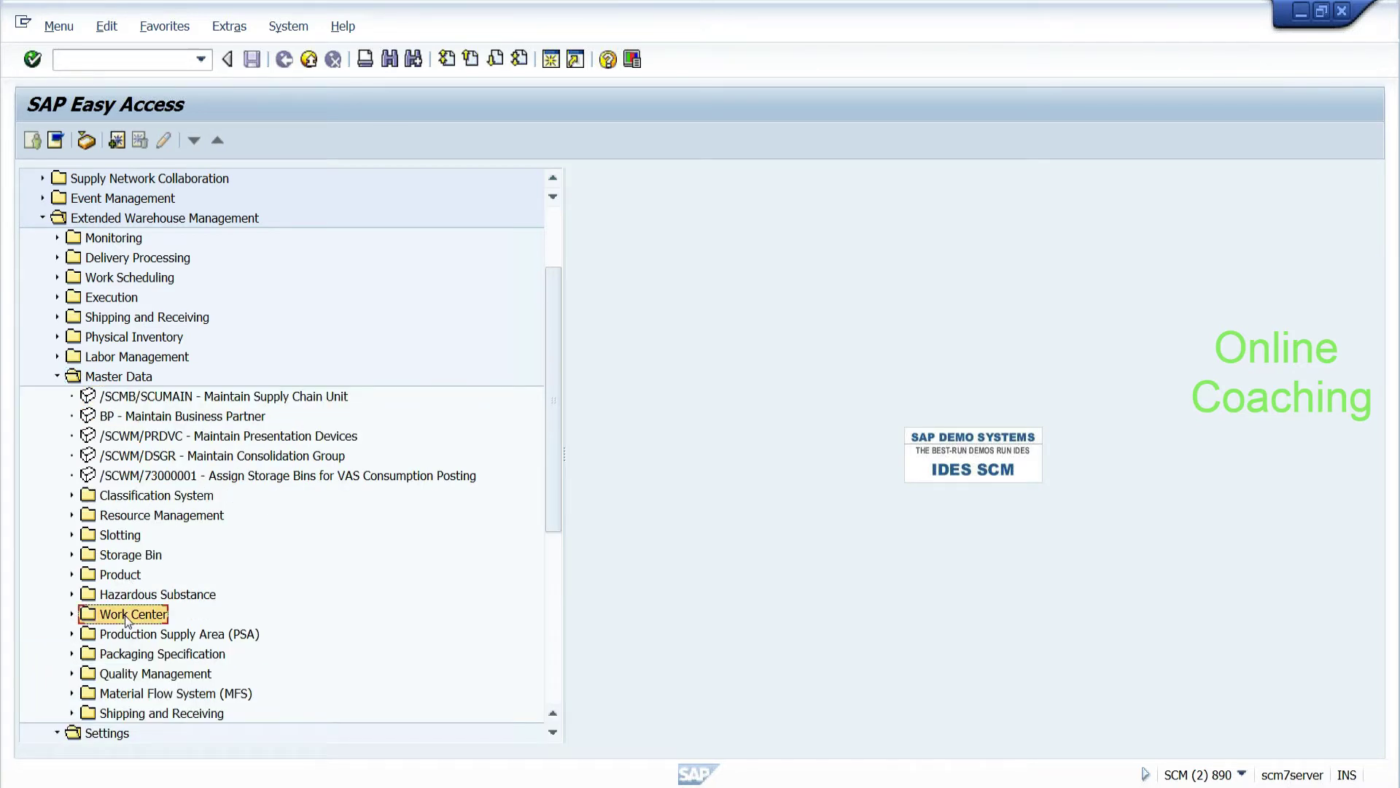
click(72, 554)
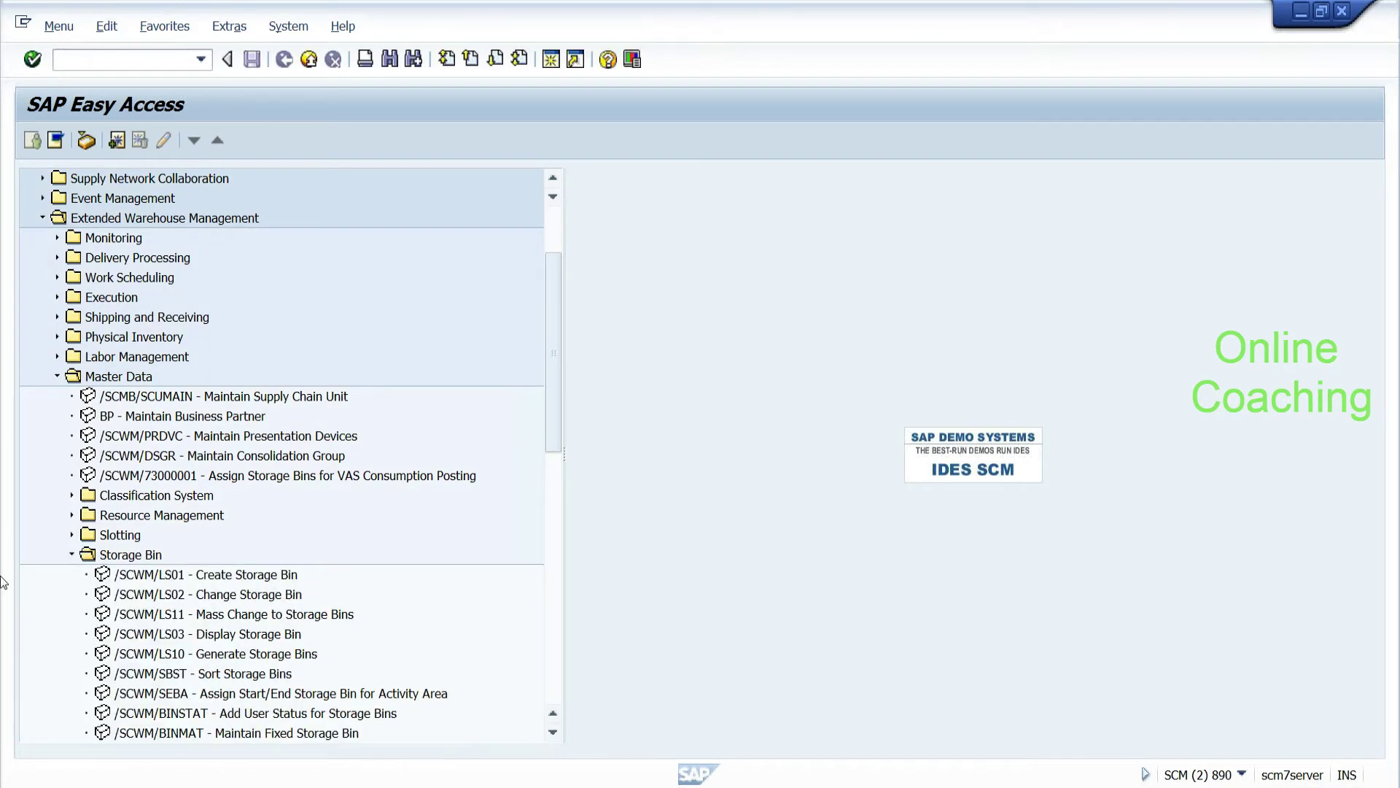
click(72, 555)
drag(558, 470, 546, 638)
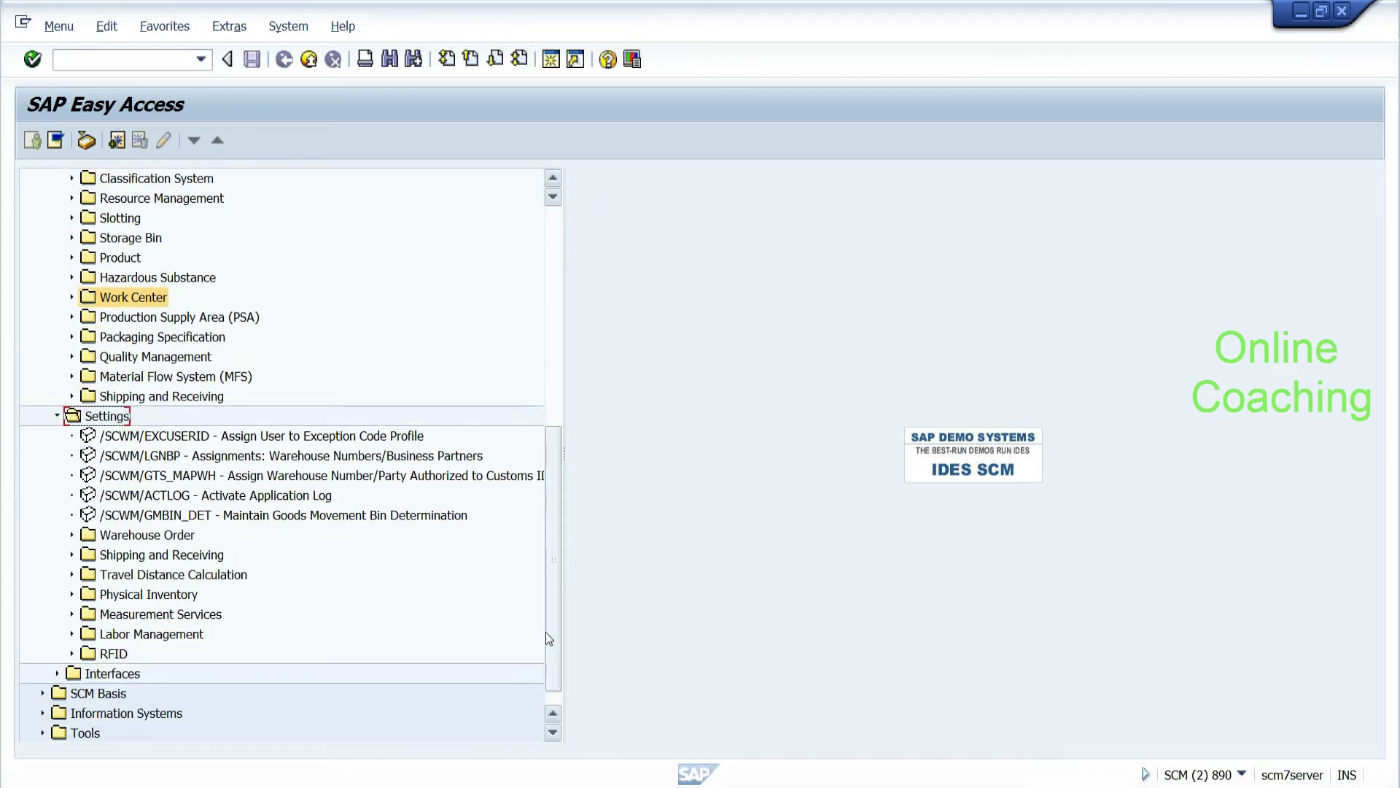
Step: Examine the Shipping and Receiving transactions under Settings, including inbound staging area and door determination, and collapse Settings
click(71, 556)
click(268, 576)
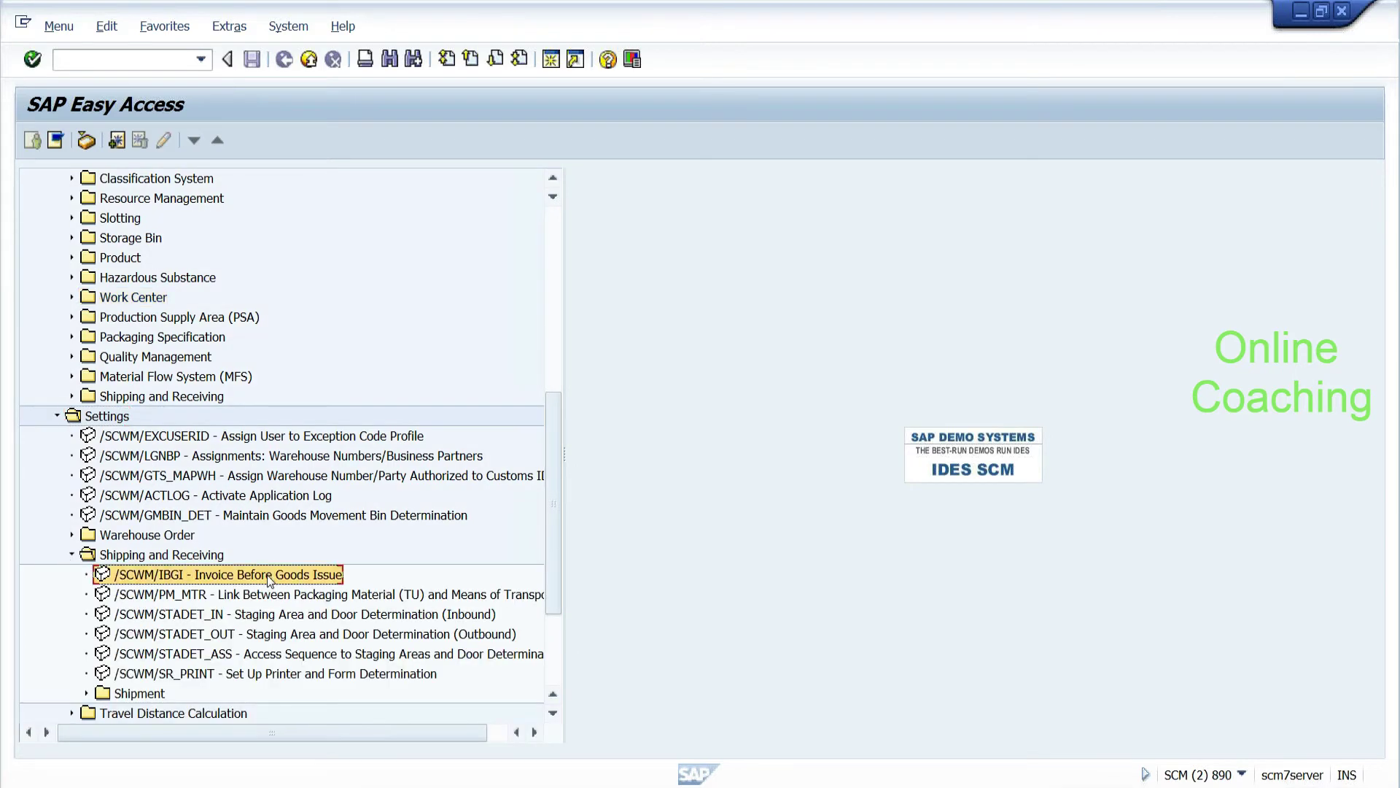
click(325, 596)
click(325, 614)
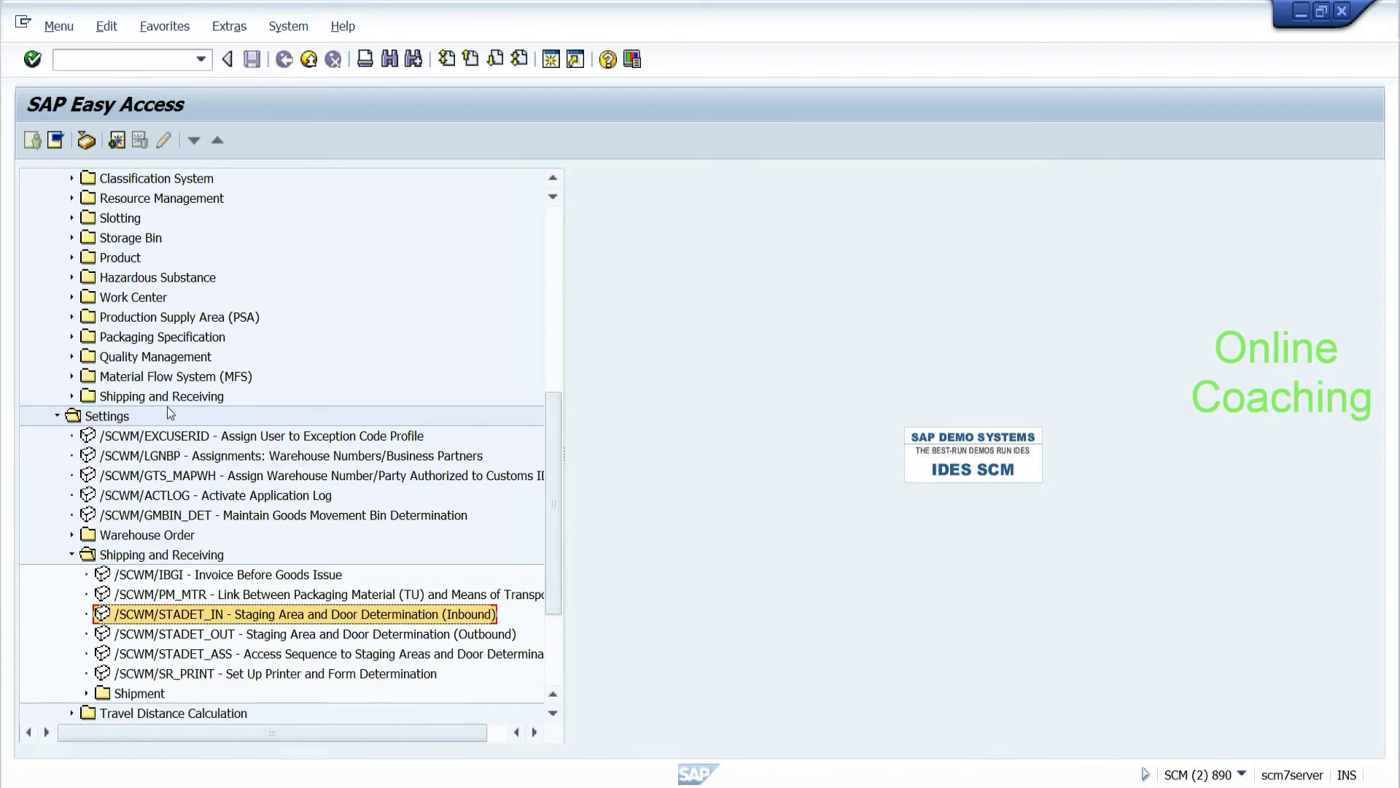
click(58, 416)
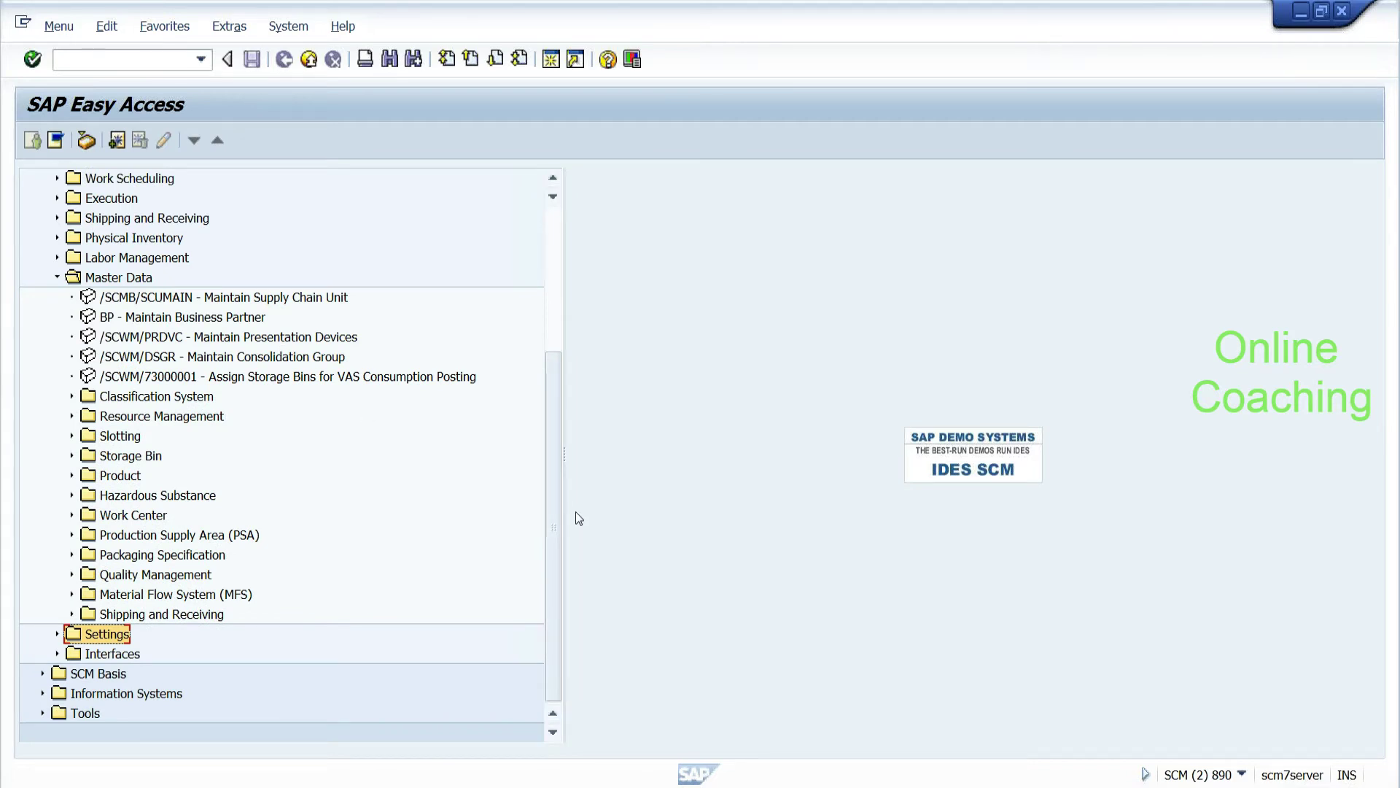
Step: Look through the Master Data transactions and folders, from presentation devices to Production Supply Area, for a door-to-bin assignment
drag(554, 522, 548, 458)
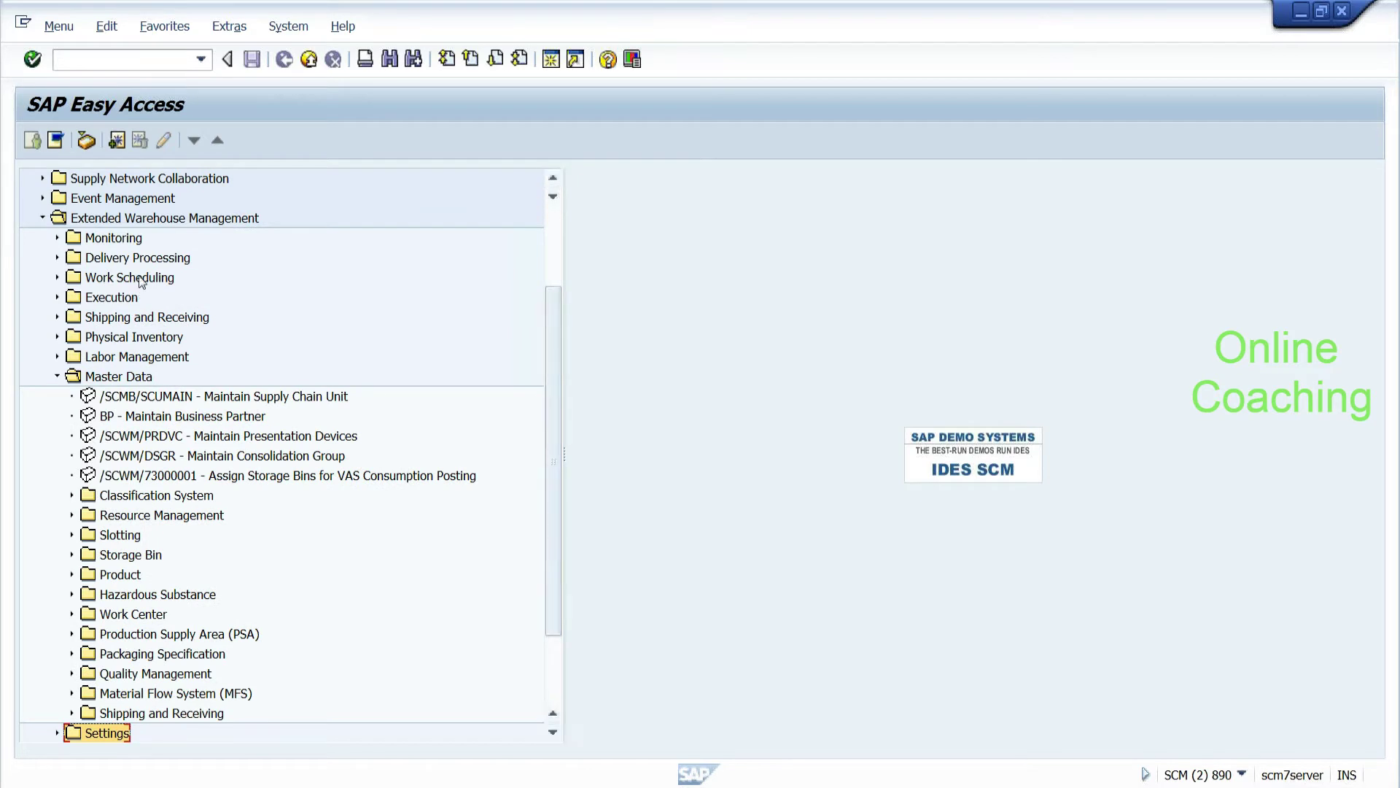
click(115, 337)
click(117, 358)
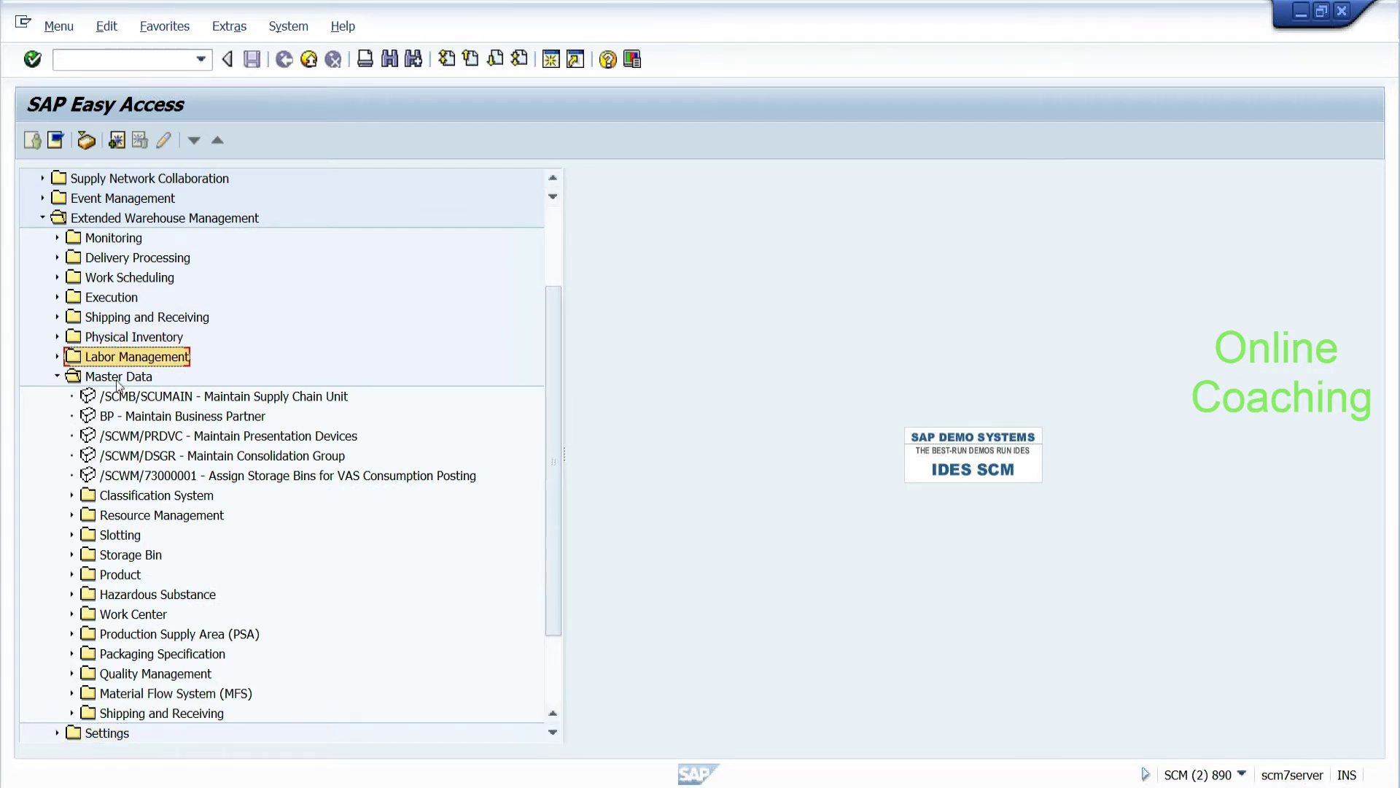
click(134, 420)
click(183, 440)
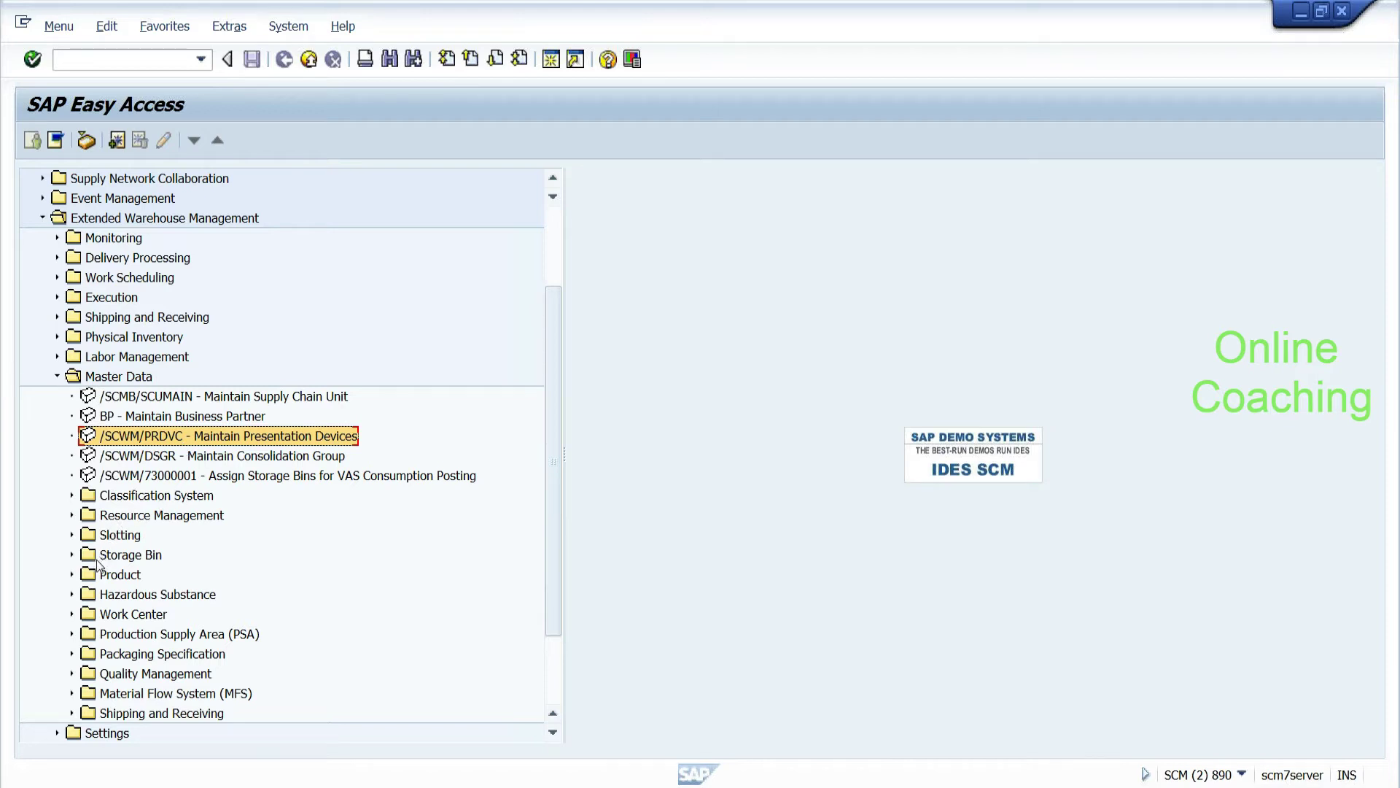
click(152, 634)
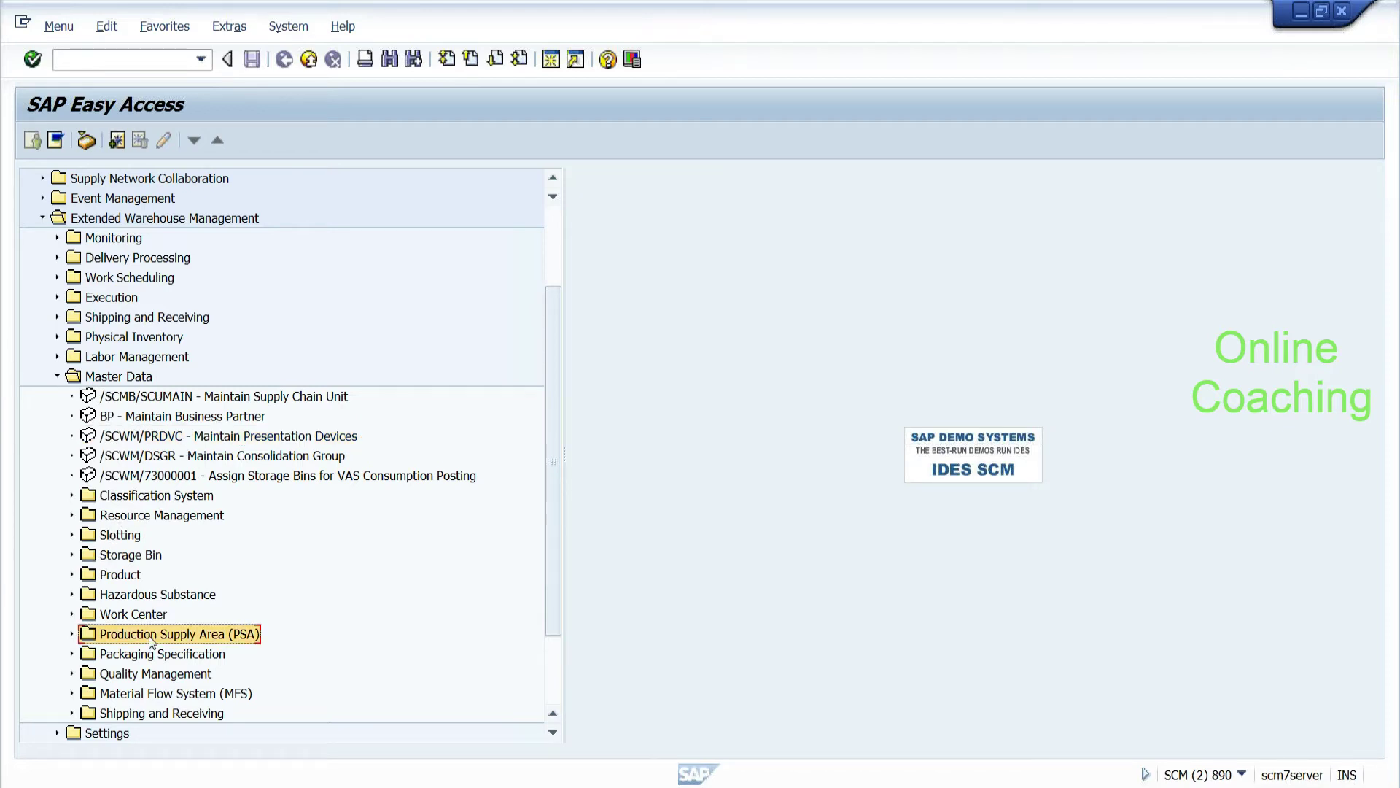
scroll(553, 611, down, 5)
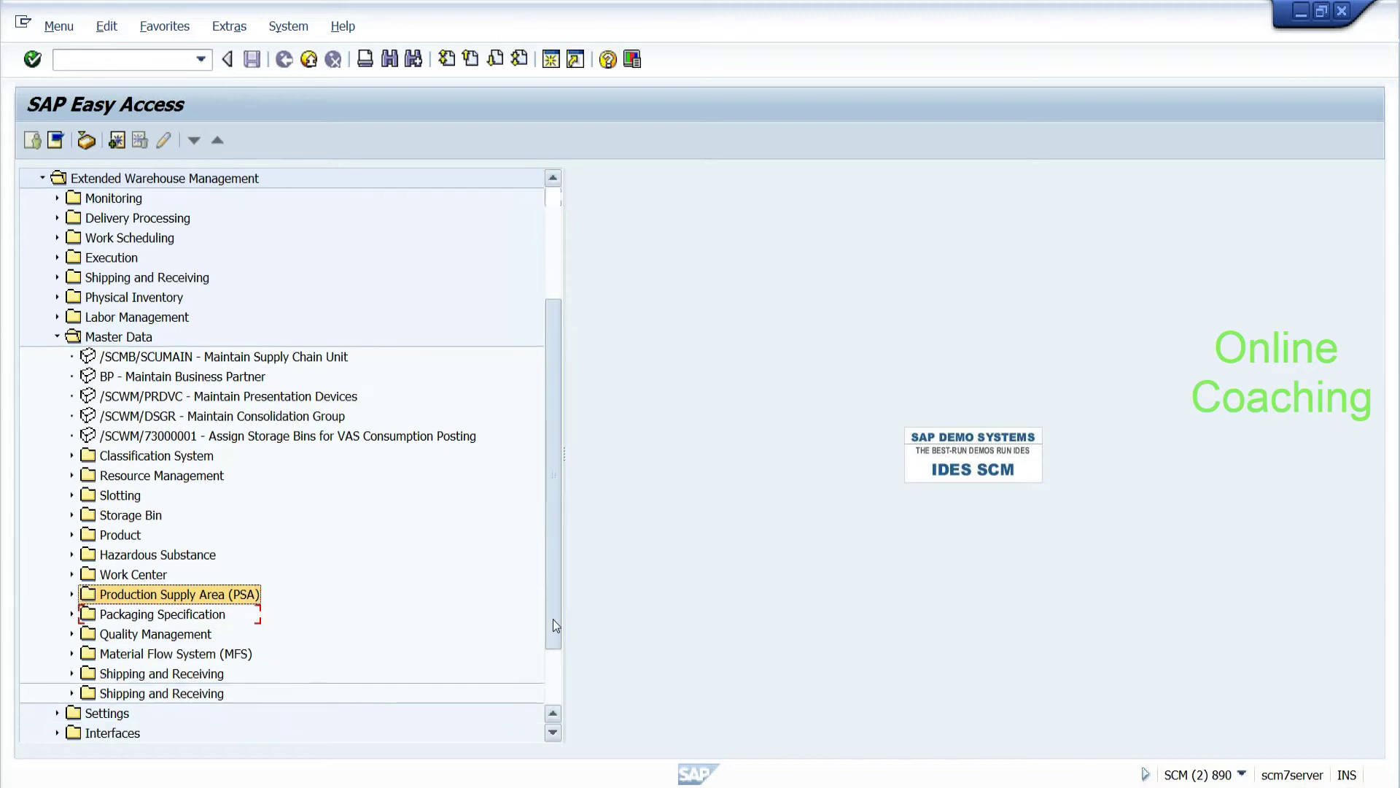
Step: Check Staging Area and Door Determination (Inbound) under the Shipping and Receiving settings for warehouse EHYD and return to the menu
click(56, 634)
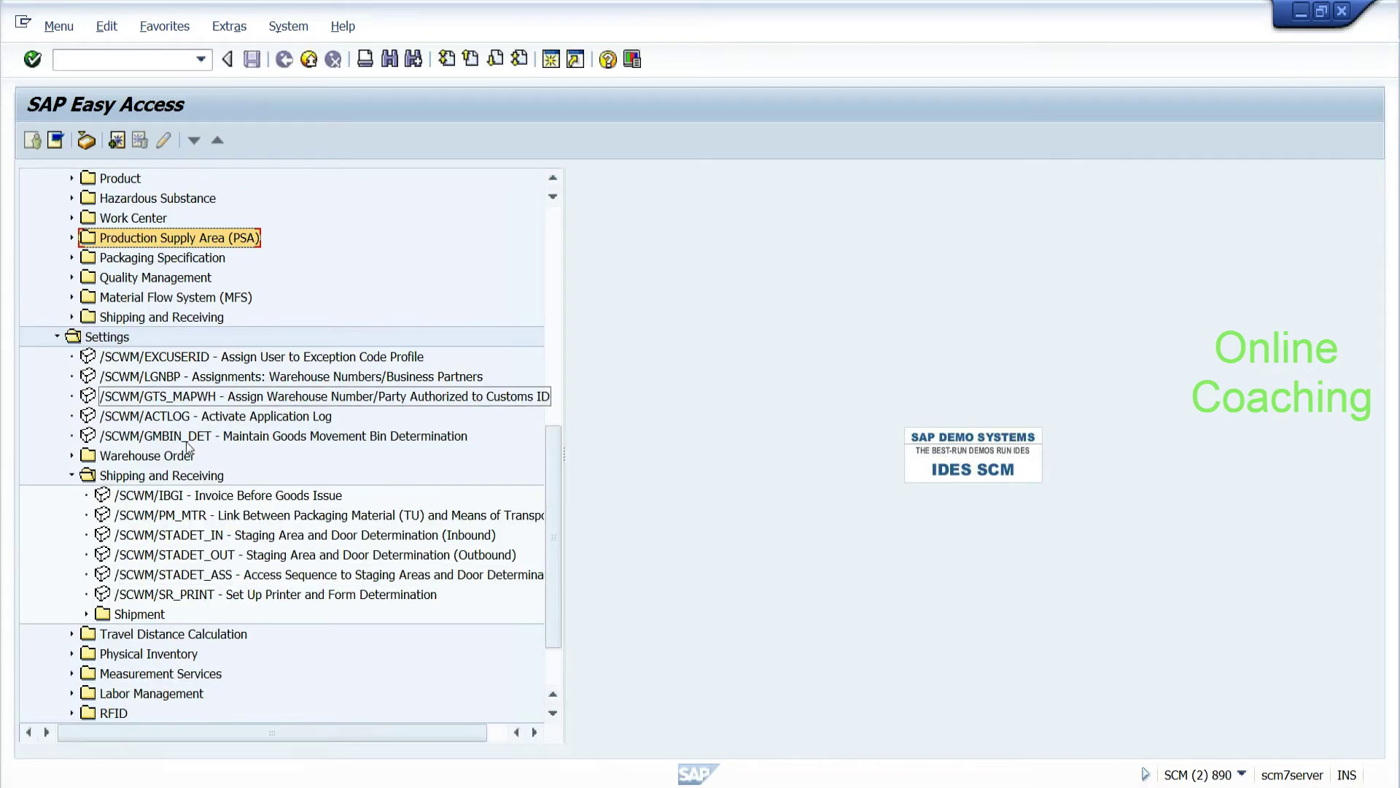
click(185, 492)
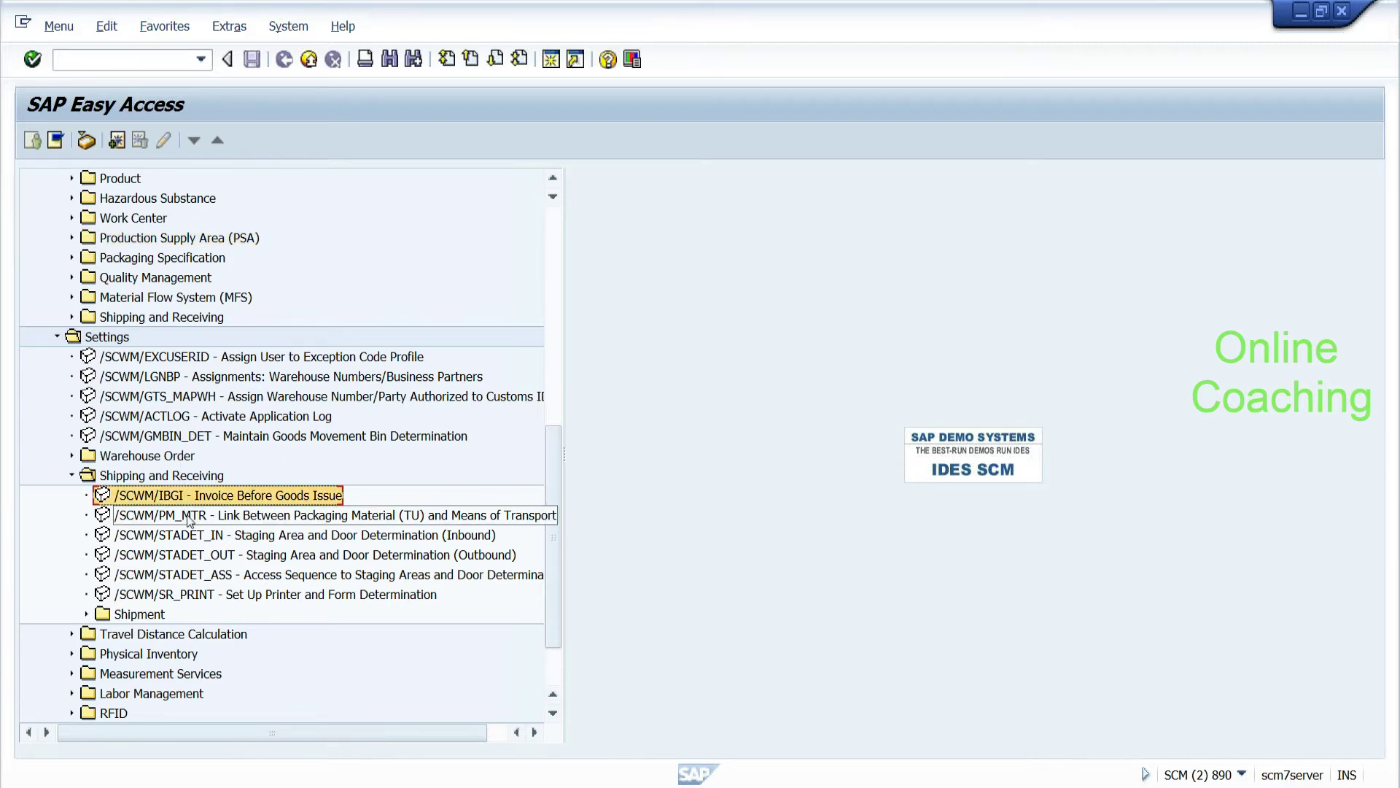
click(200, 540)
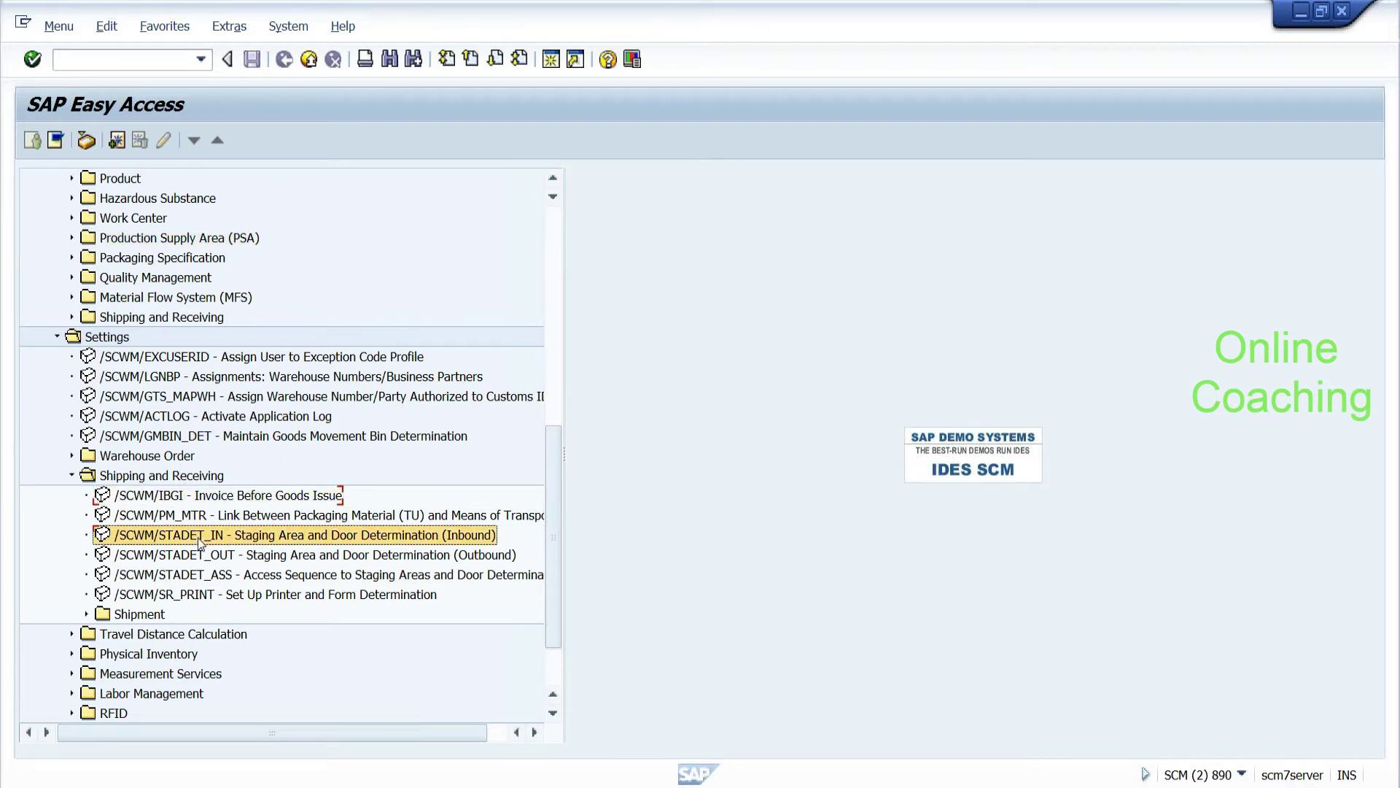
double_click(200, 540)
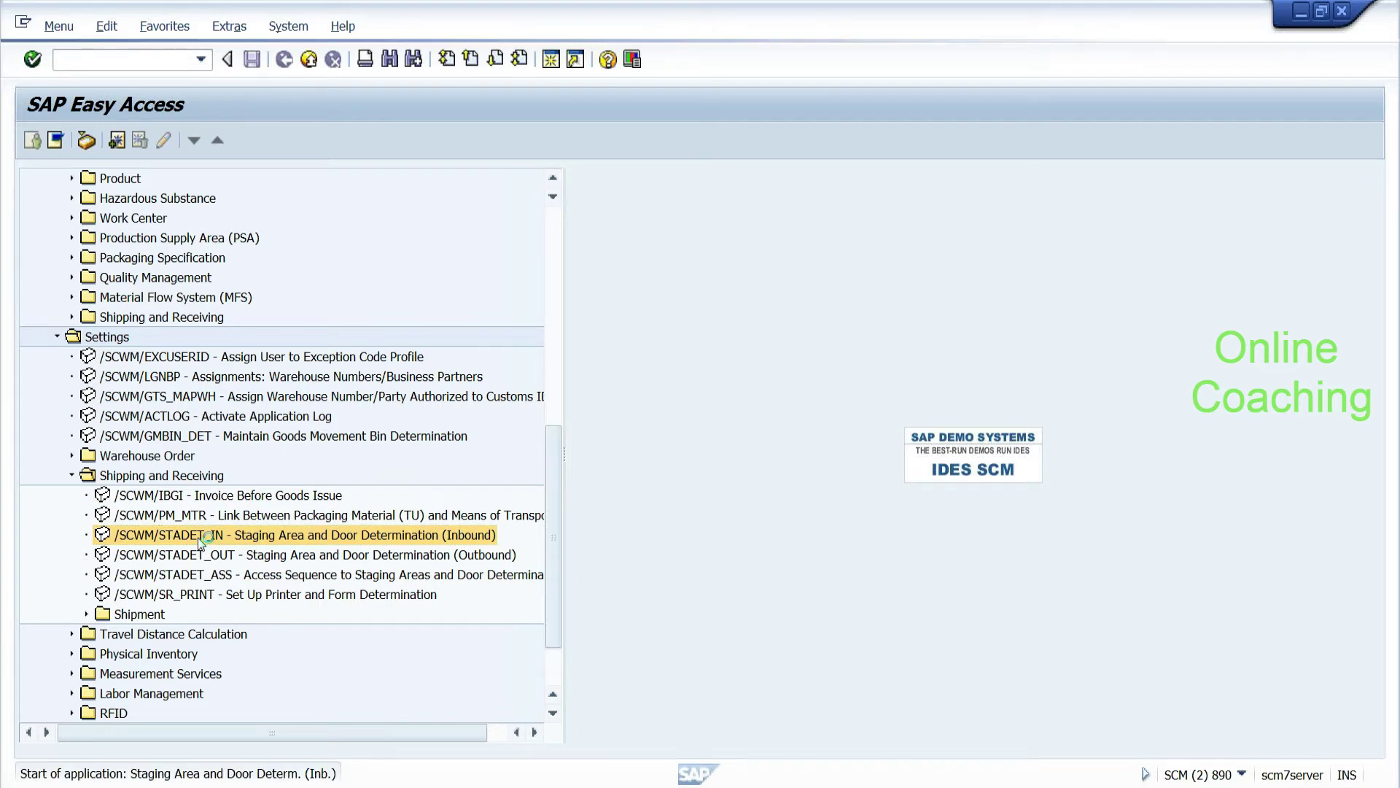
text(ehyd)
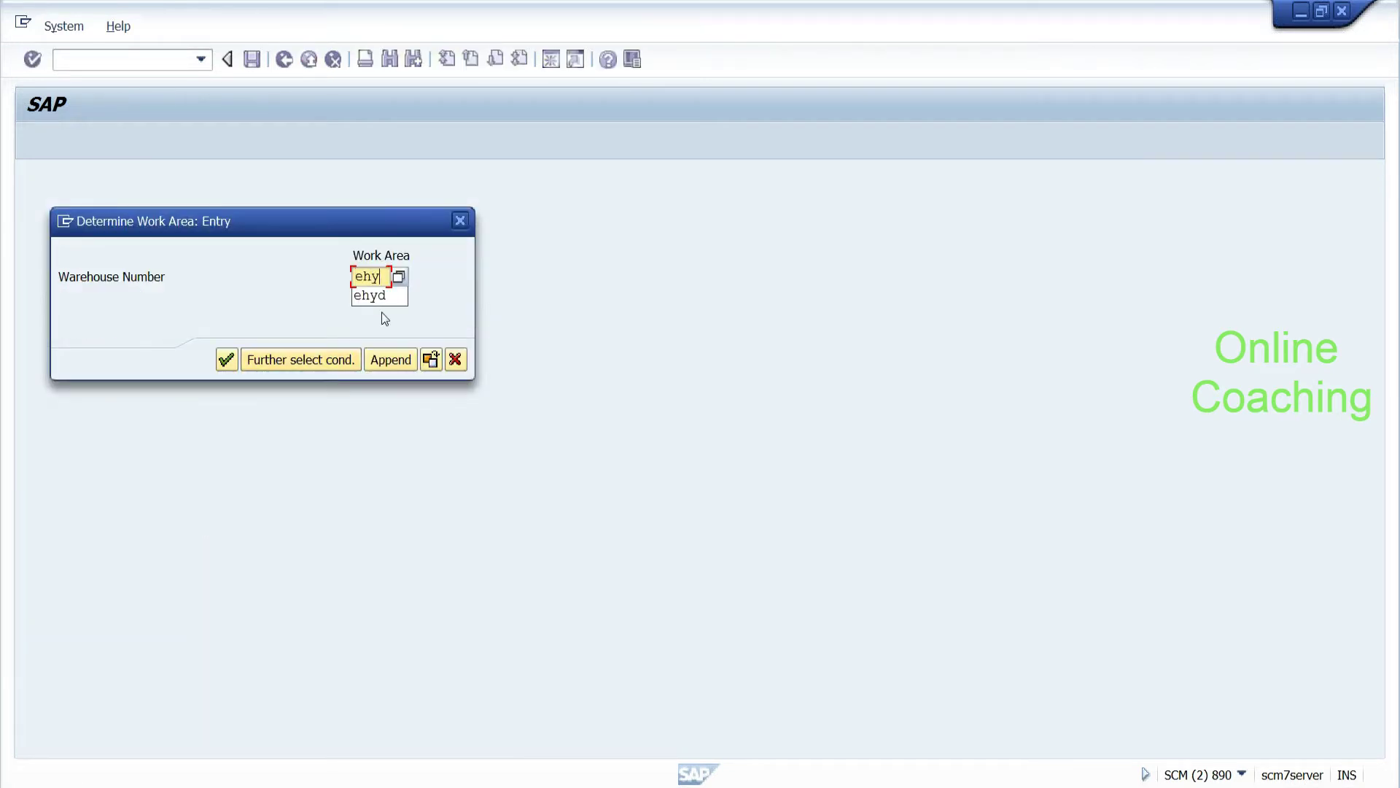
key(Return)
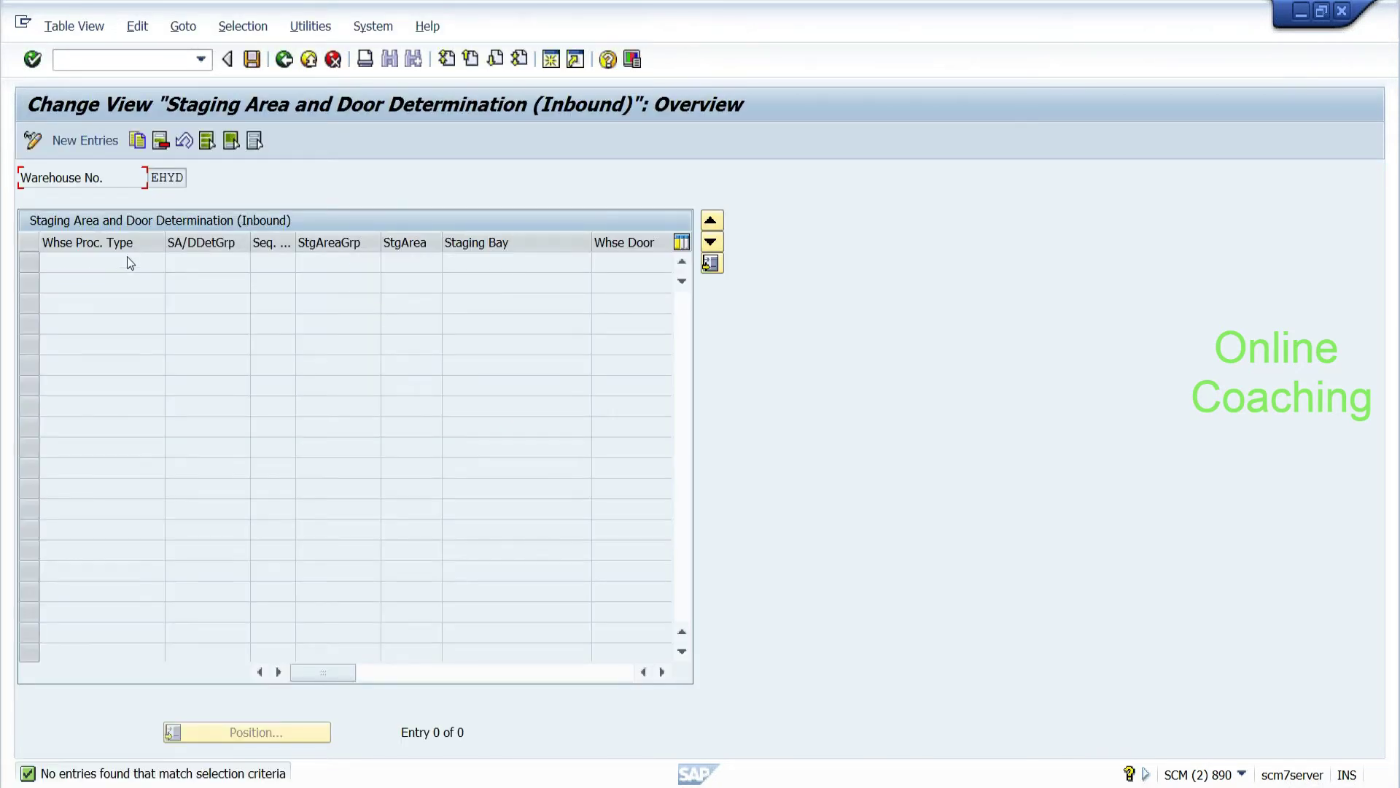
click(285, 62)
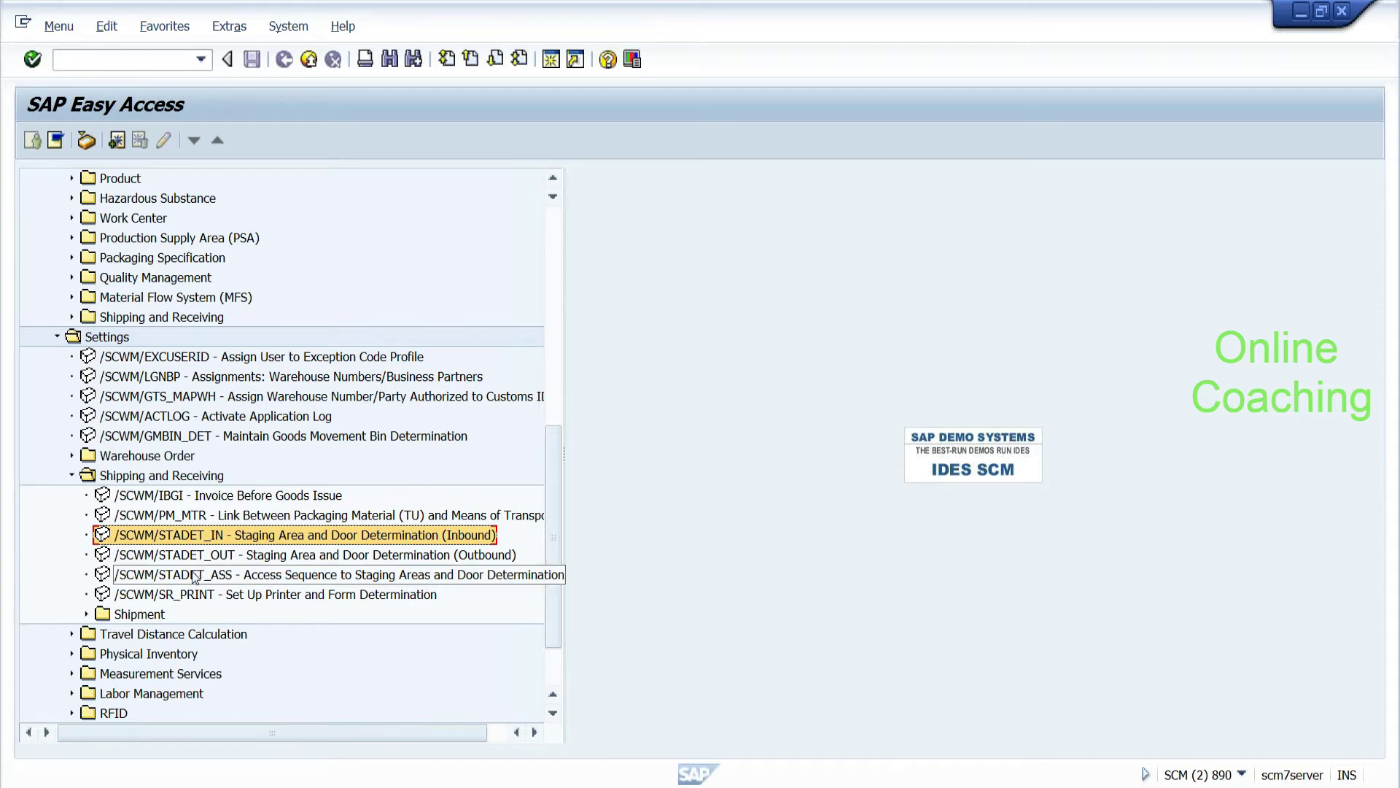
Step: Check the Shipment folder and its Printer and Form Determination subfolder, and collapse the Shipment folder
click(87, 615)
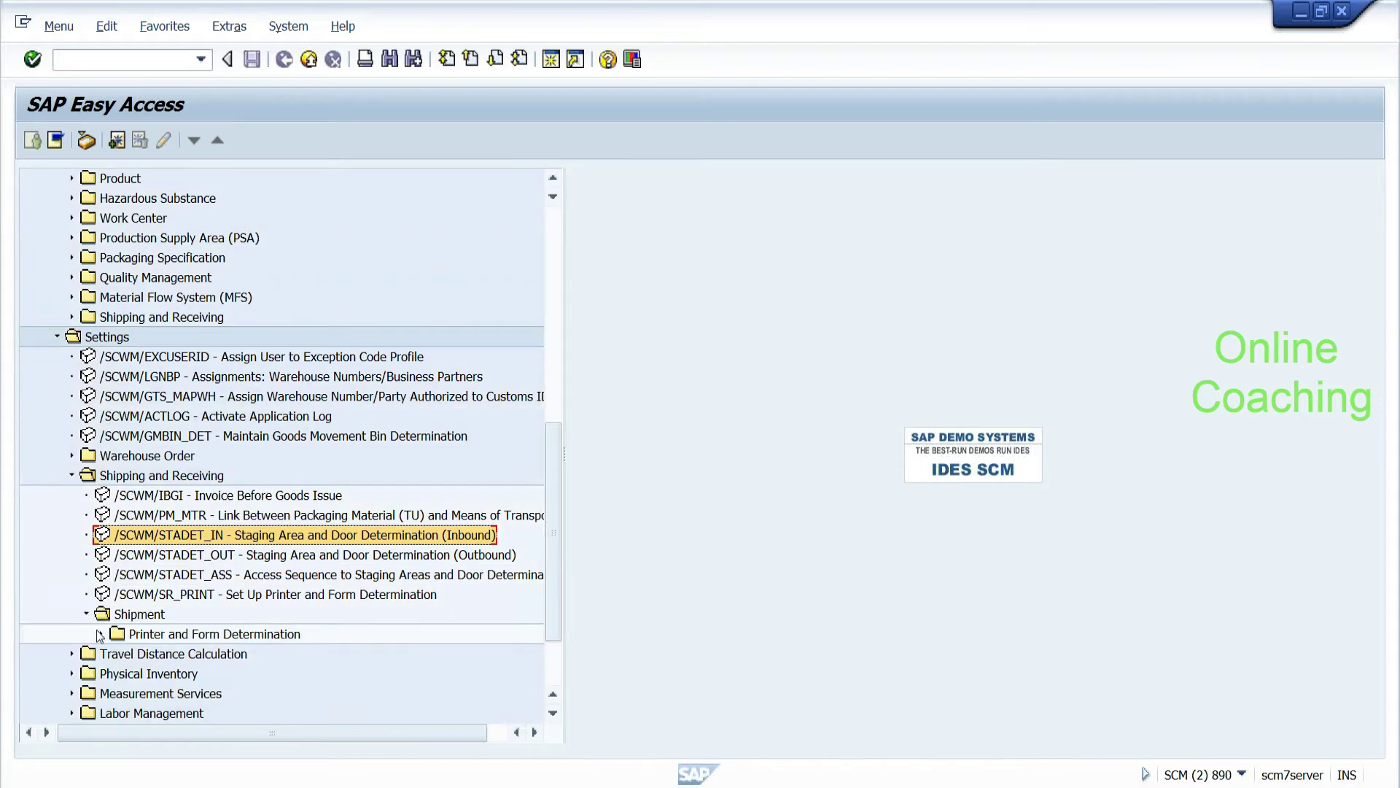
click(102, 635)
click(88, 613)
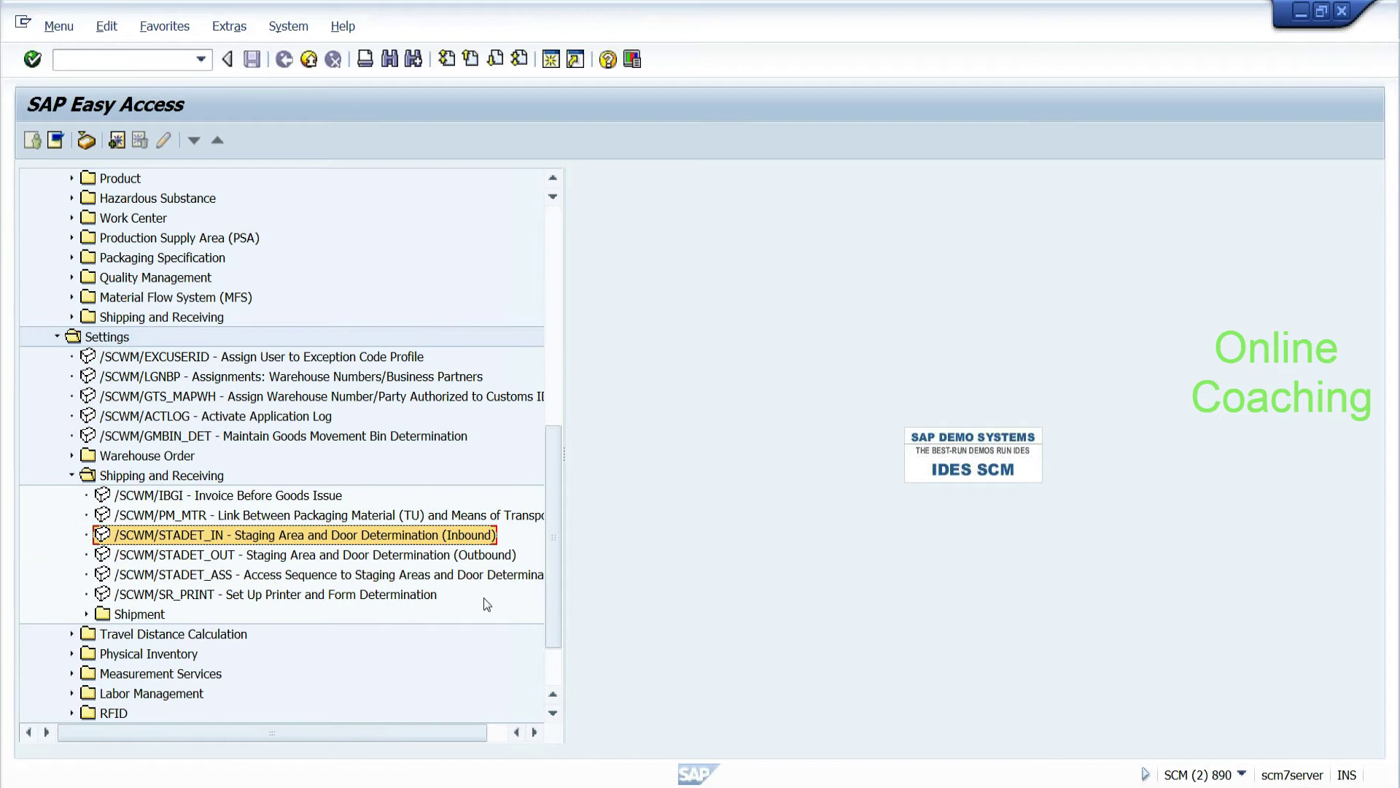
drag(554, 575, 550, 620)
Step: Switch to the IMG session and look through the Extended Warehouse Management Master Data activities for a door-to-bin assignment
key(alt+Tab)
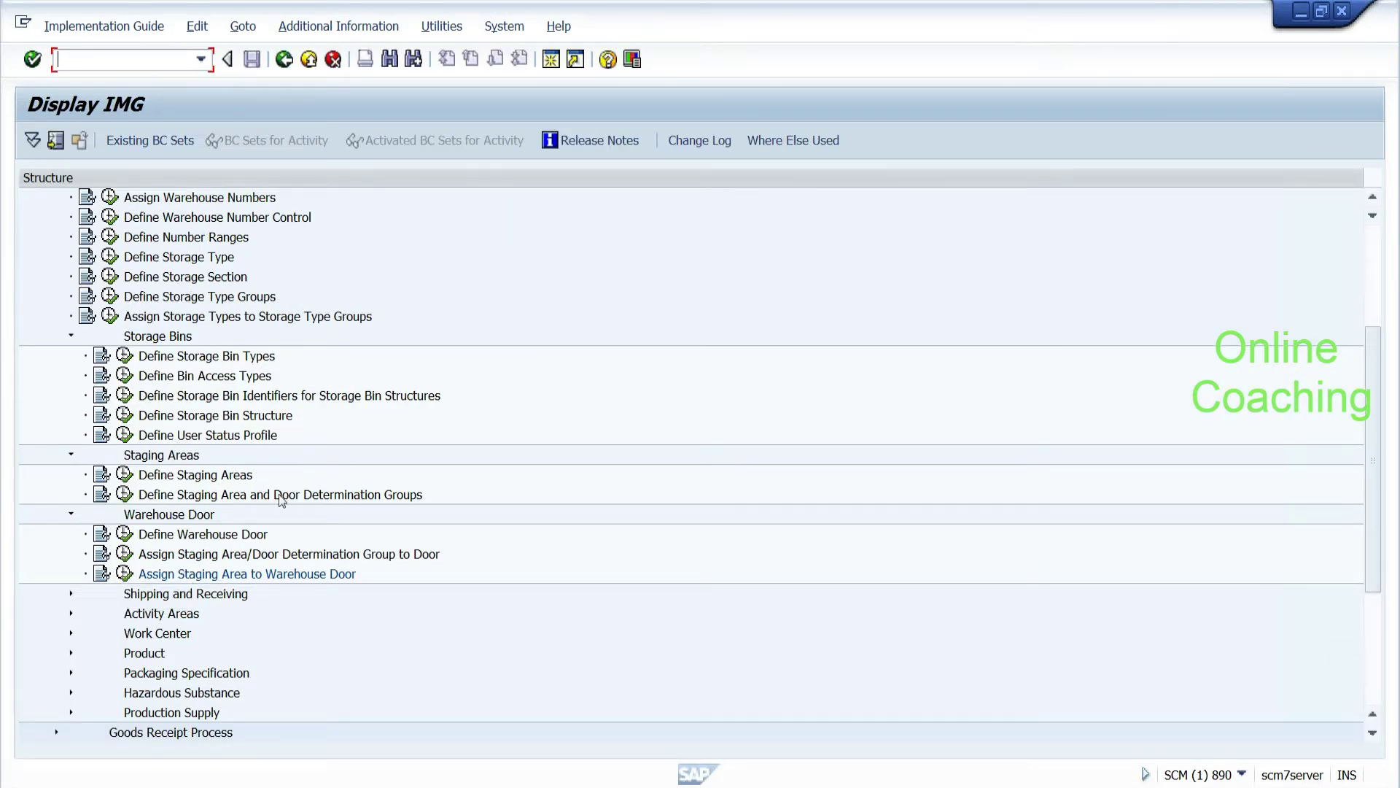
click(70, 594)
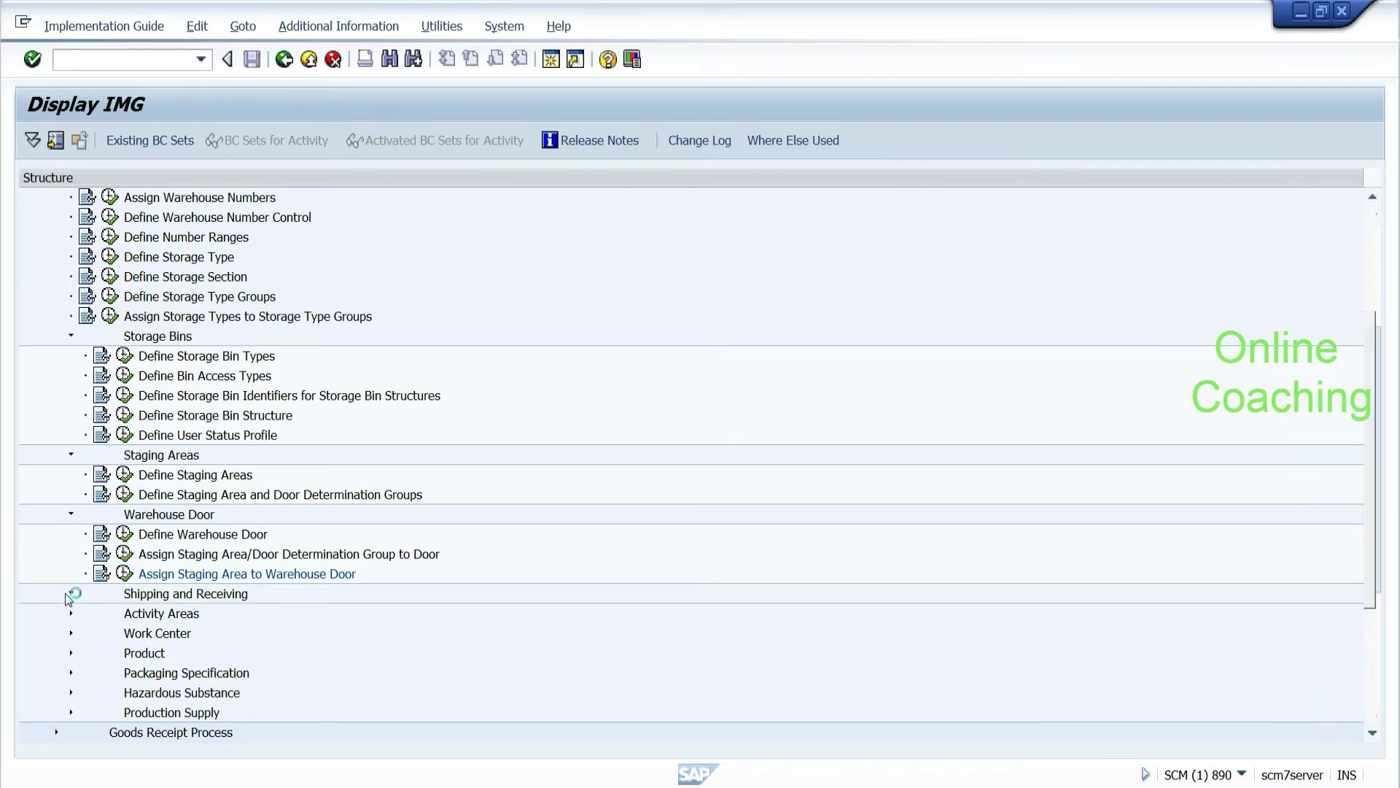
click(69, 594)
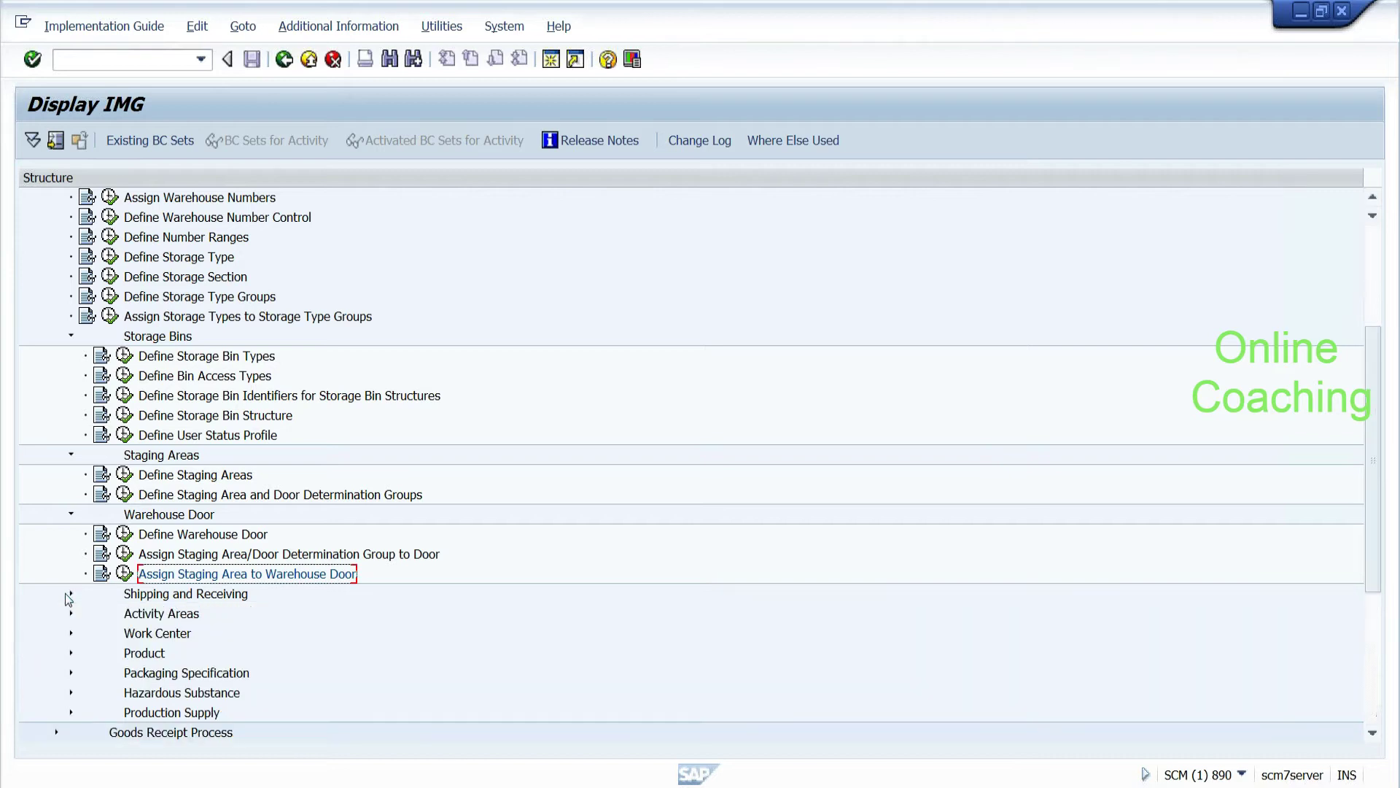
key(Down)
key(Down)
key(Down)
key(Down)
key(Down)
key(Down)
key(Down)
key(Down)
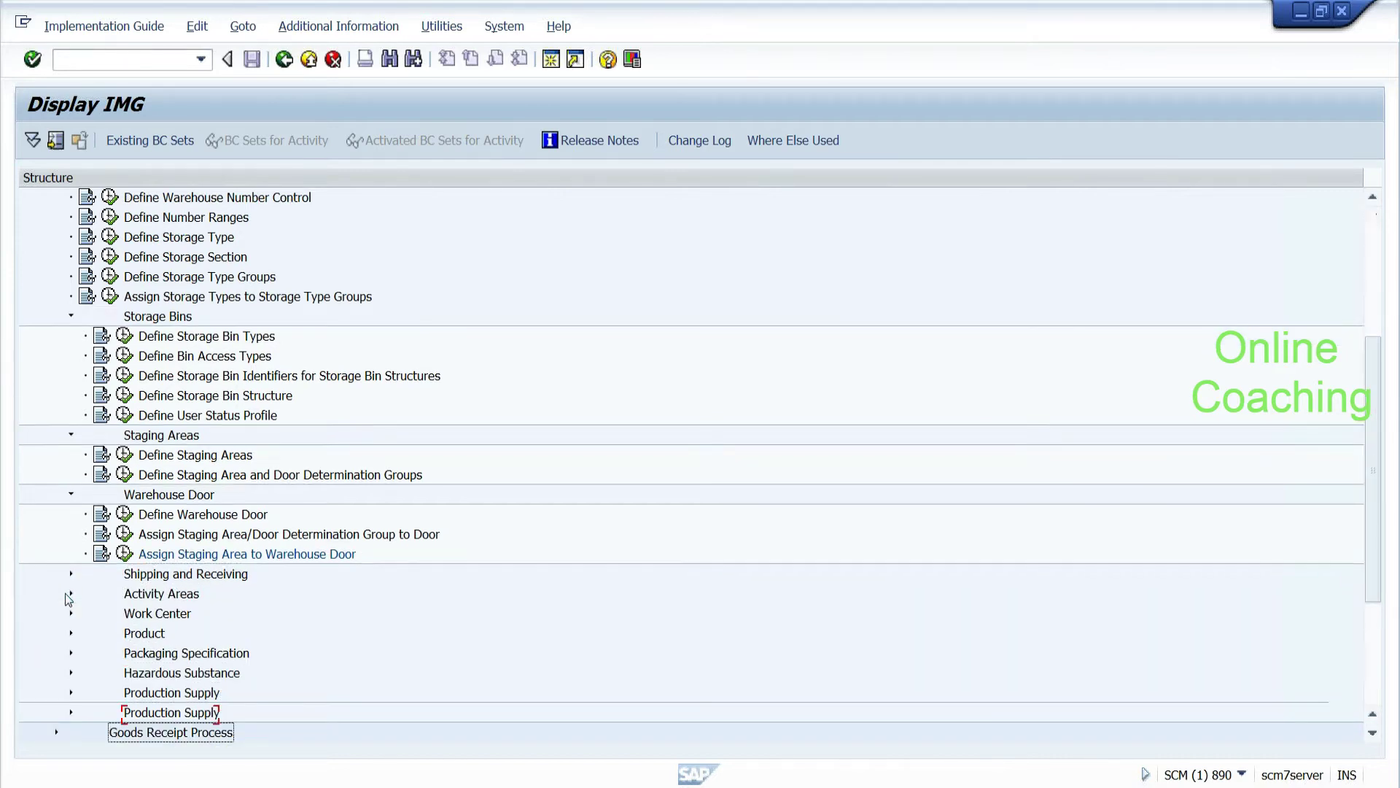
key(Down)
key(Down)
key(Down)
key(Up)
key(Up)
key(Up)
key(Up)
key(Up)
key(Up)
key(Up)
key(Up)
key(Up)
key(Up)
key(Up)
key(Up)
key(Up)
key(Up)
key(Up)
key(Up)
key(Up)
key(Up)
key(Up)
key(Up)
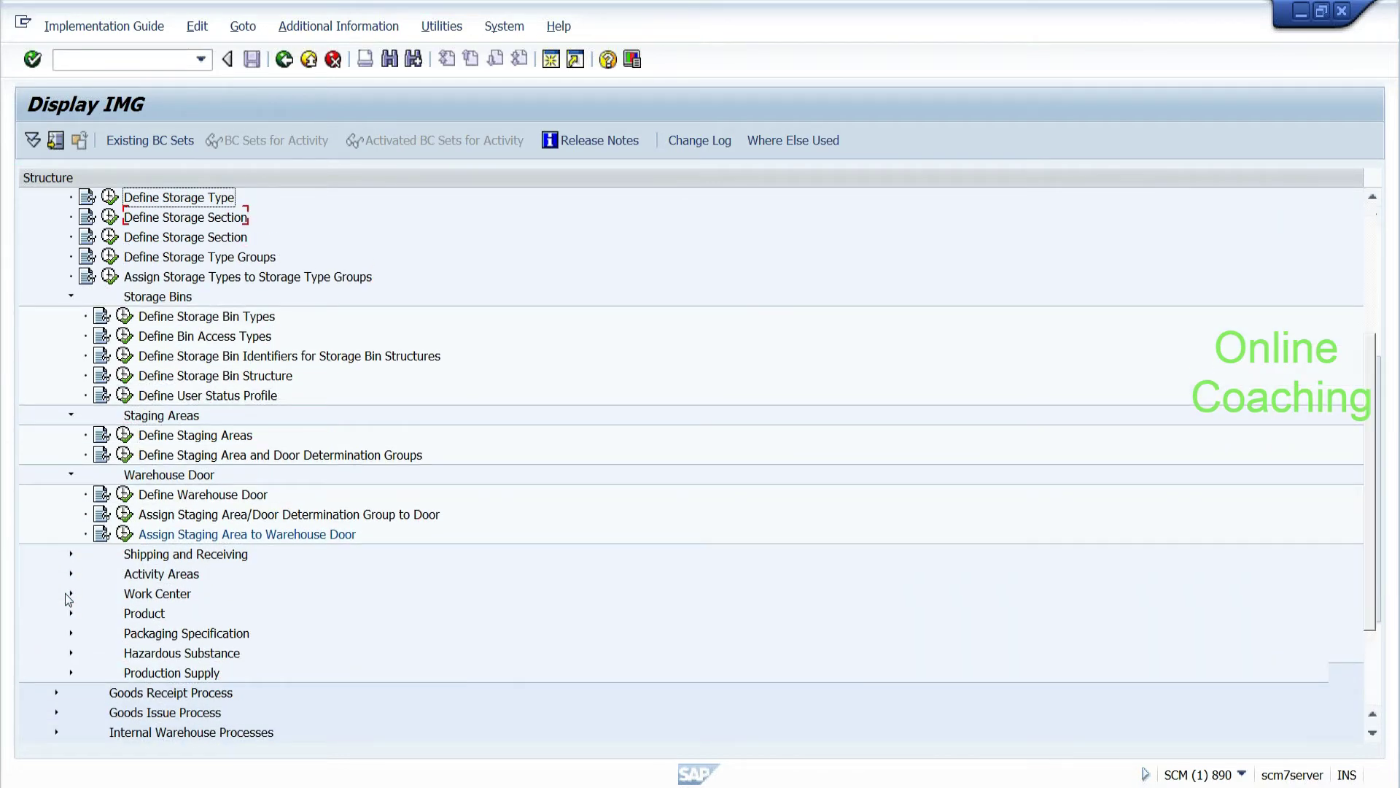
key(Up)
key(Up)
key(Up)
key(Up)
key(Up)
key(Up)
key(Up)
key(Up)
key(Up)
key(Down)
key(Down)
key(Down)
key(Down)
key(Down)
key(Down)
key(Down)
key(Down)
key(Down)
key(Down)
key(Down)
key(Down)
key(Down)
key(Down)
key(Down)
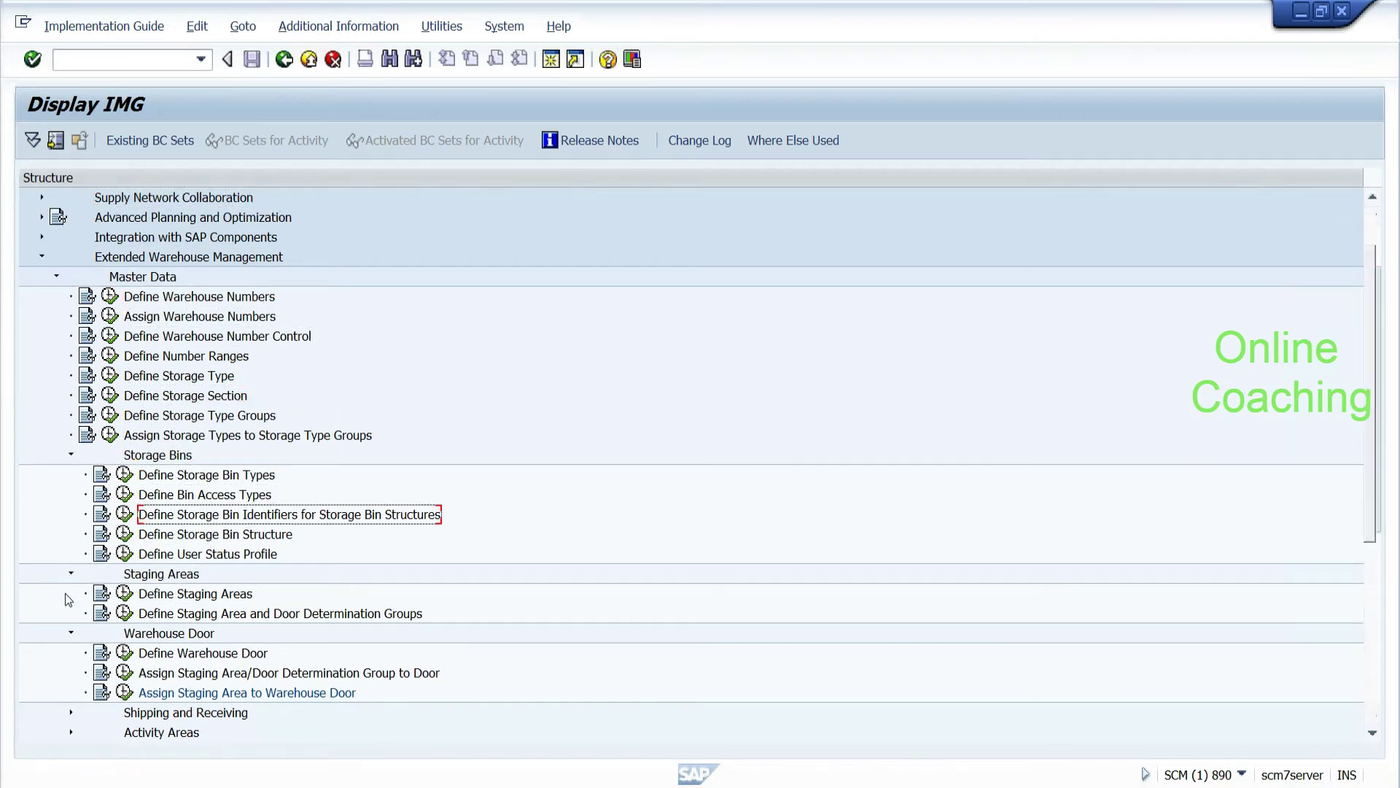
key(Down)
key(Down)
Step: Return to the Easy Access session, expand the Shipment folder under Settings, and widen the menu tree to read its full transaction names
key(alt+Tab)
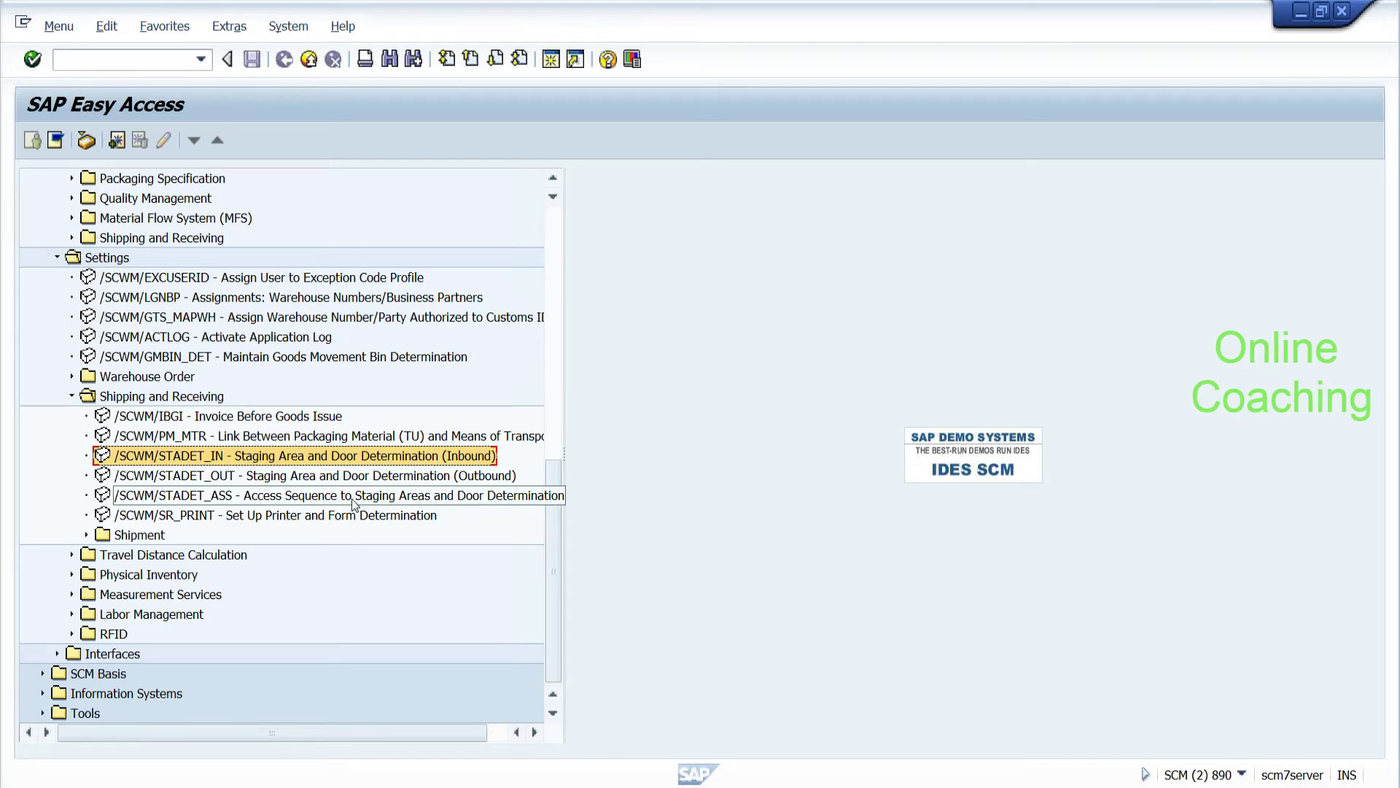
click(87, 536)
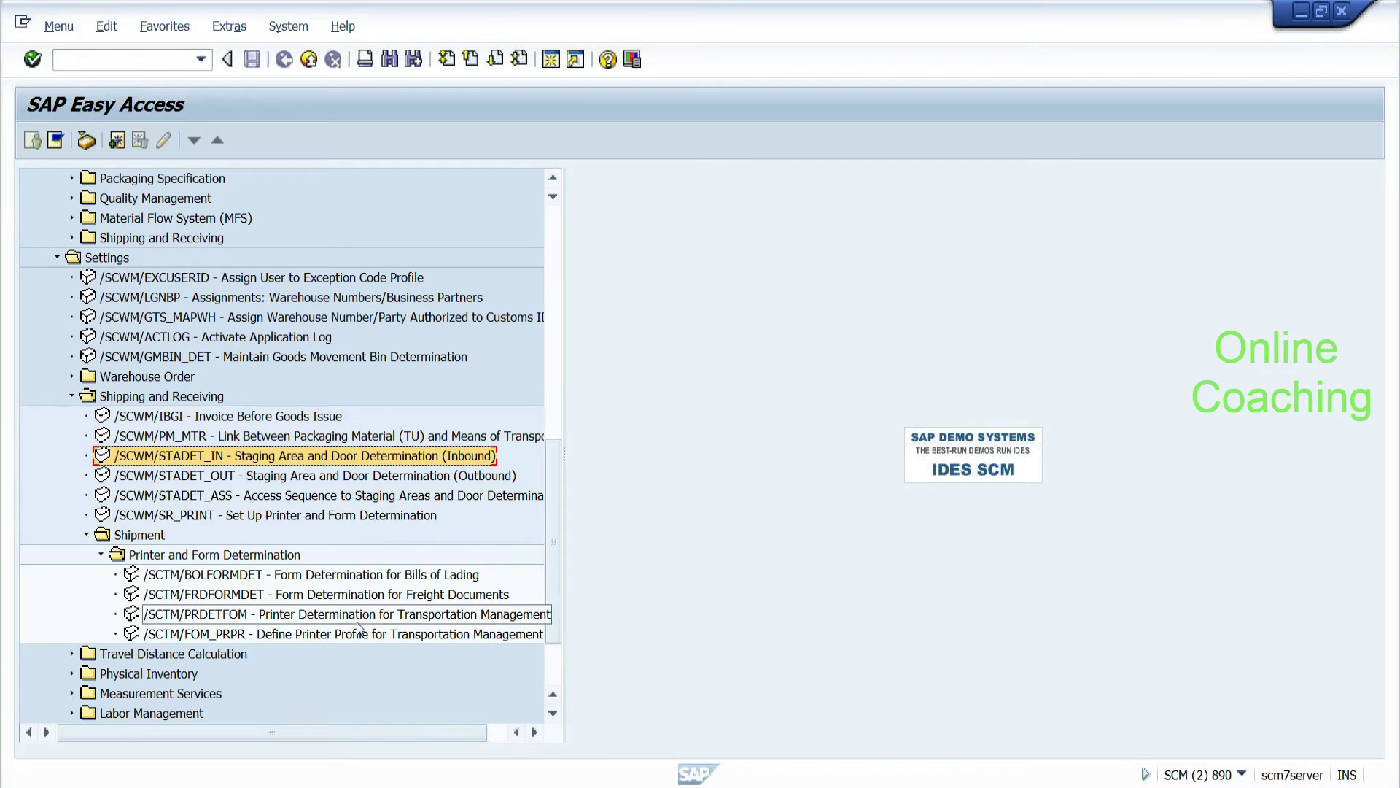
drag(562, 542, 693, 538)
scroll(677, 518, down, 5)
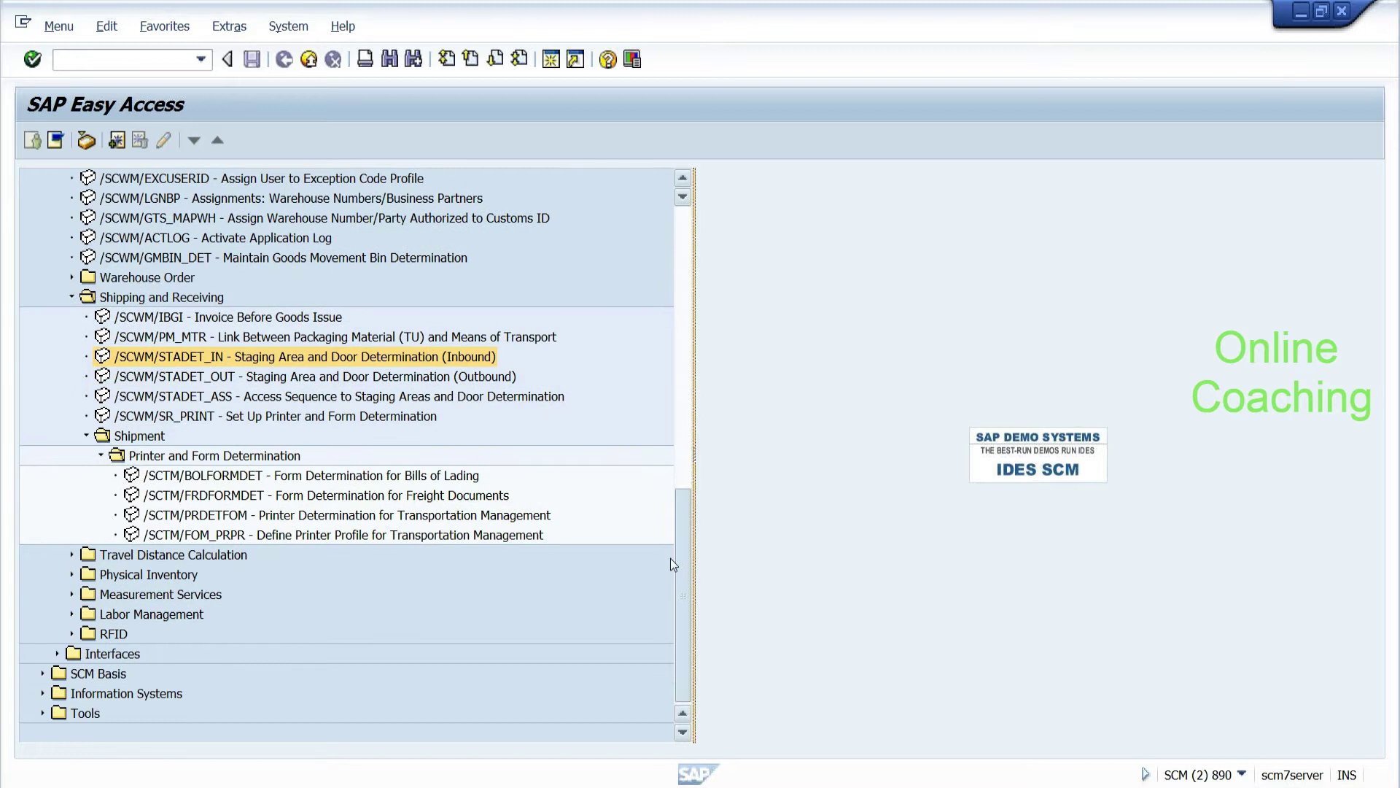
Step: Open Assign Door Storage Bin and Supply Chain Unit (/SCWM/DOOR_SCU) from Shipping and Receiving under Master Data
scroll(681, 461, up, 5)
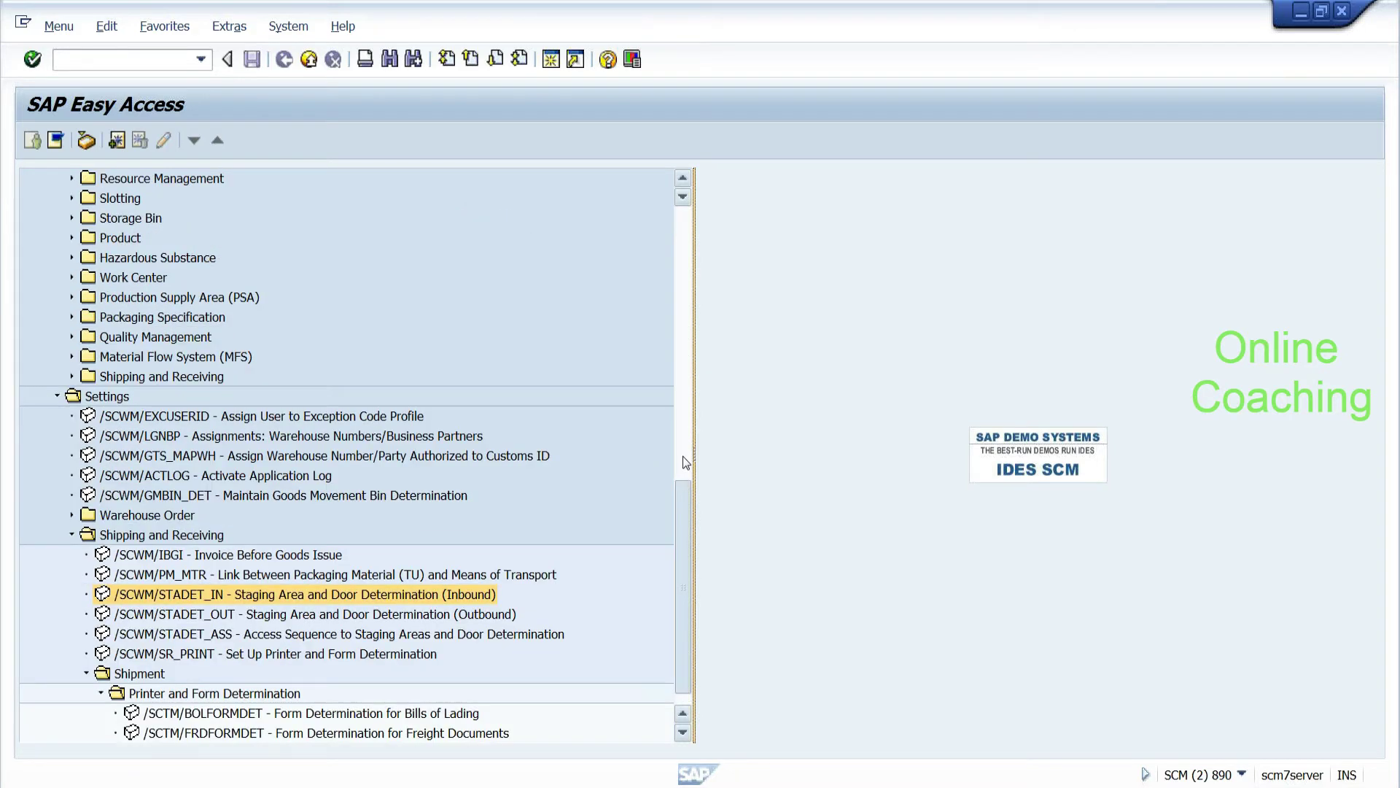
scroll(682, 438, up, 3)
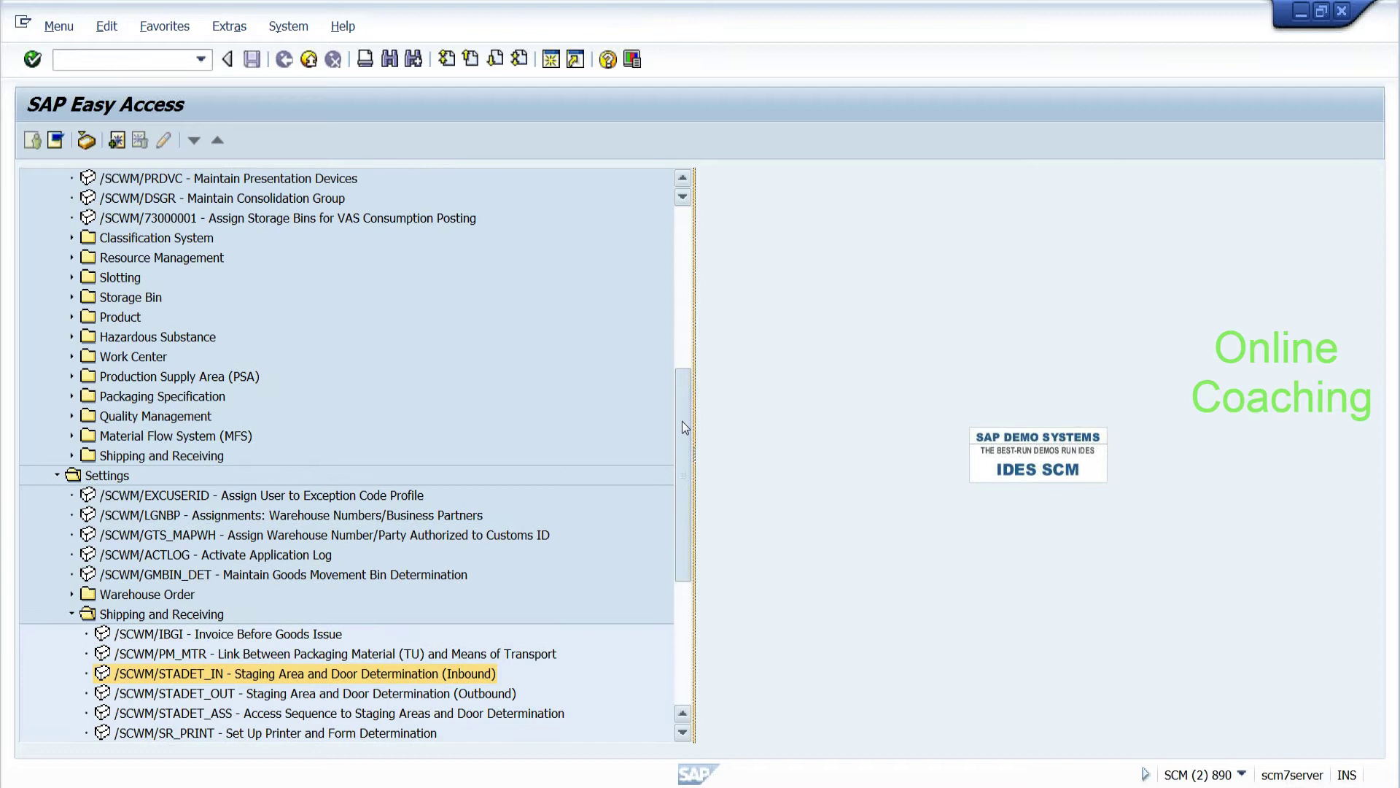
scroll(681, 420, up, 3)
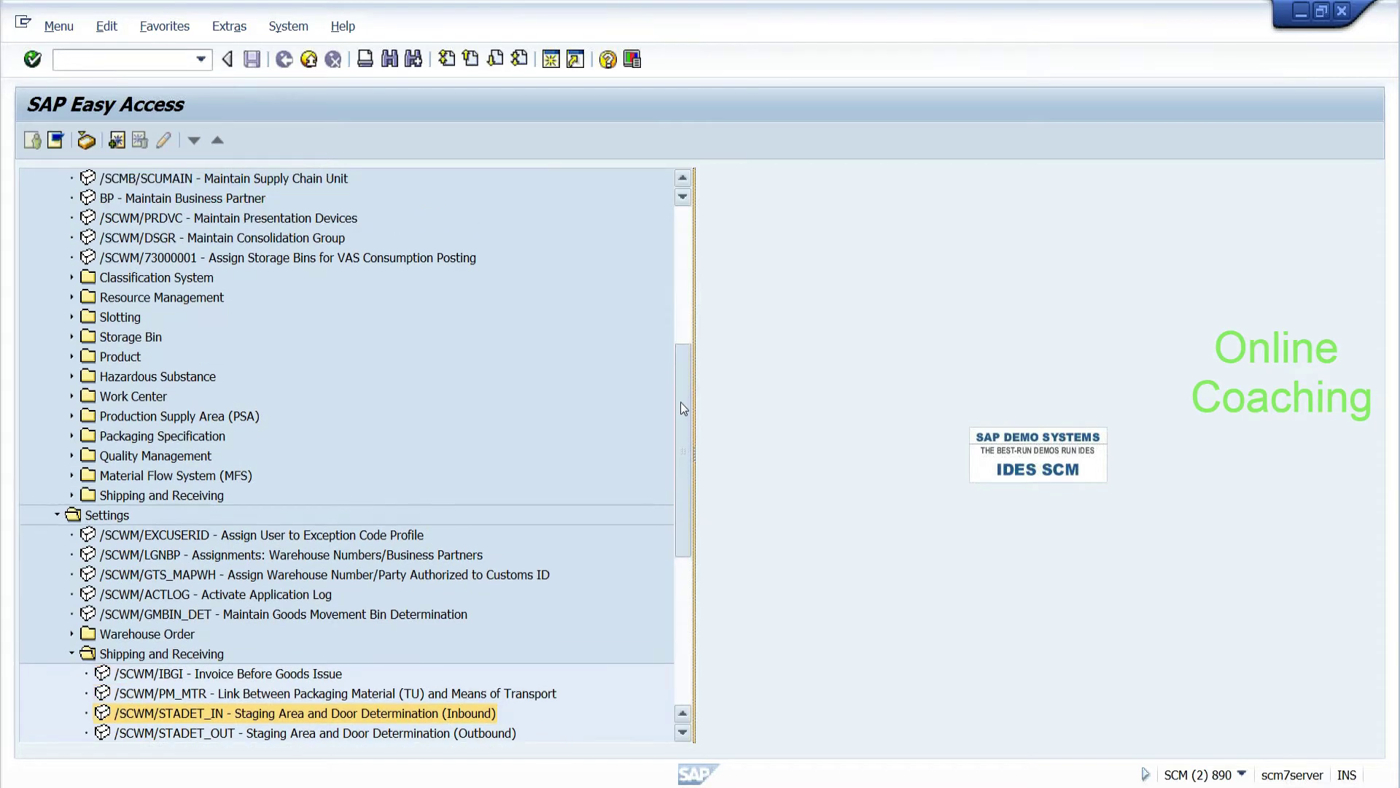
drag(681, 399, 678, 365)
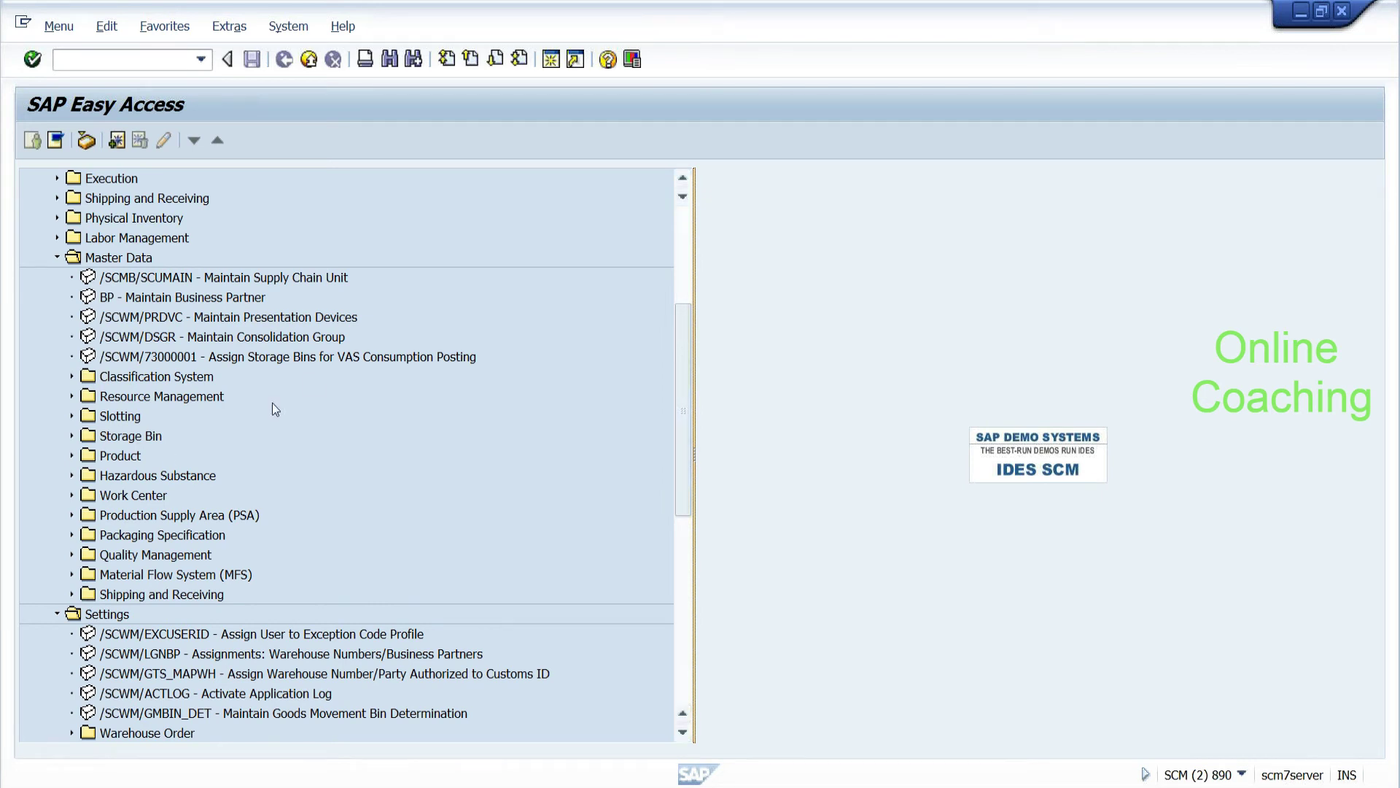
click(72, 594)
click(228, 635)
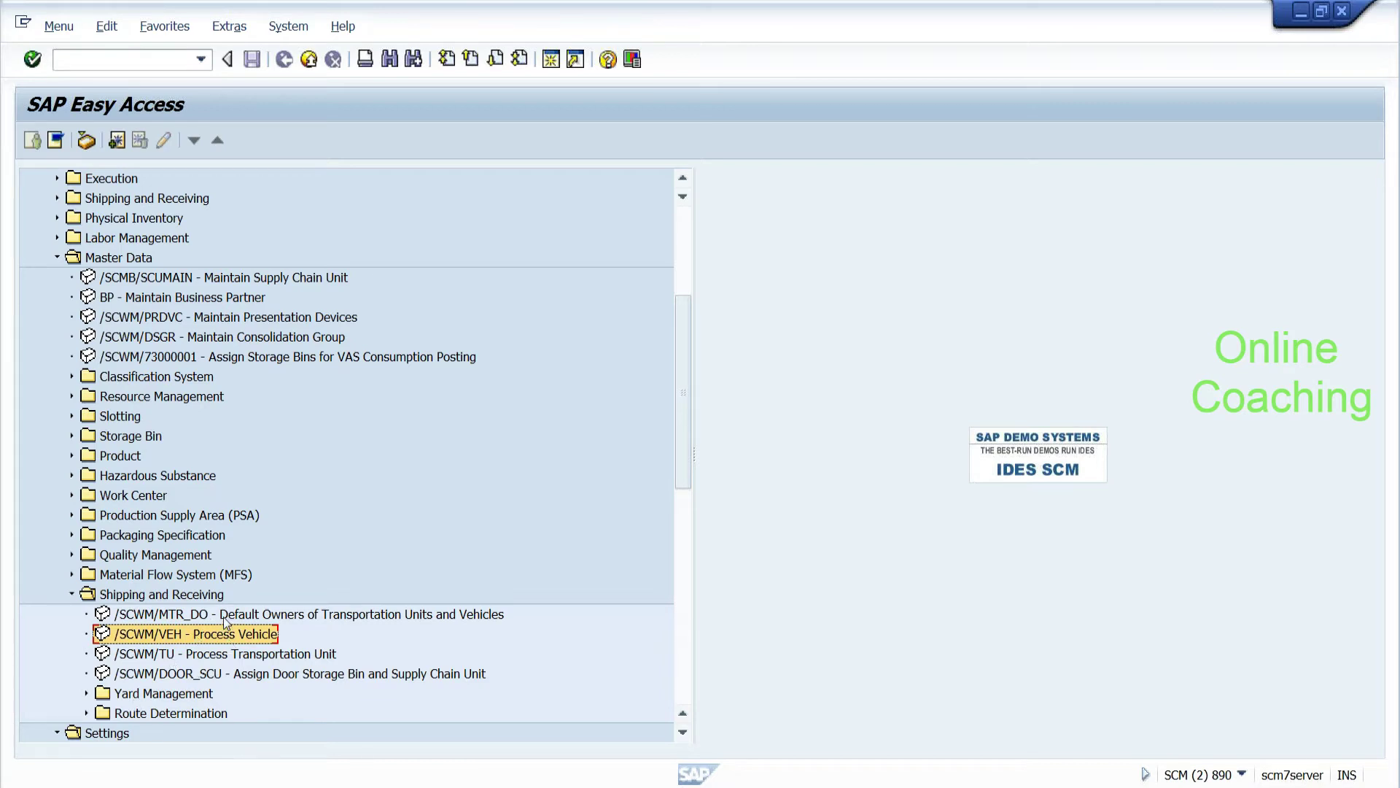
click(208, 672)
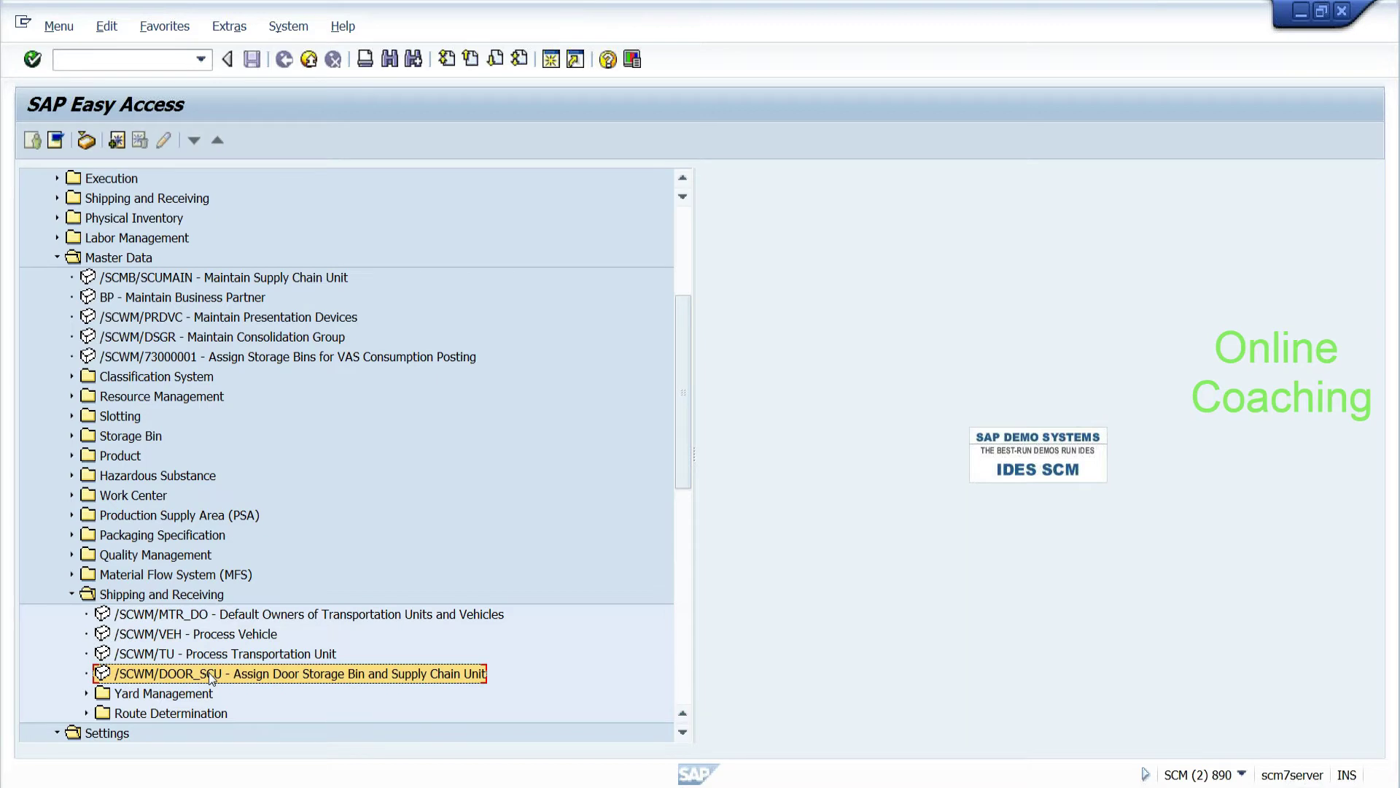
double_click(209, 672)
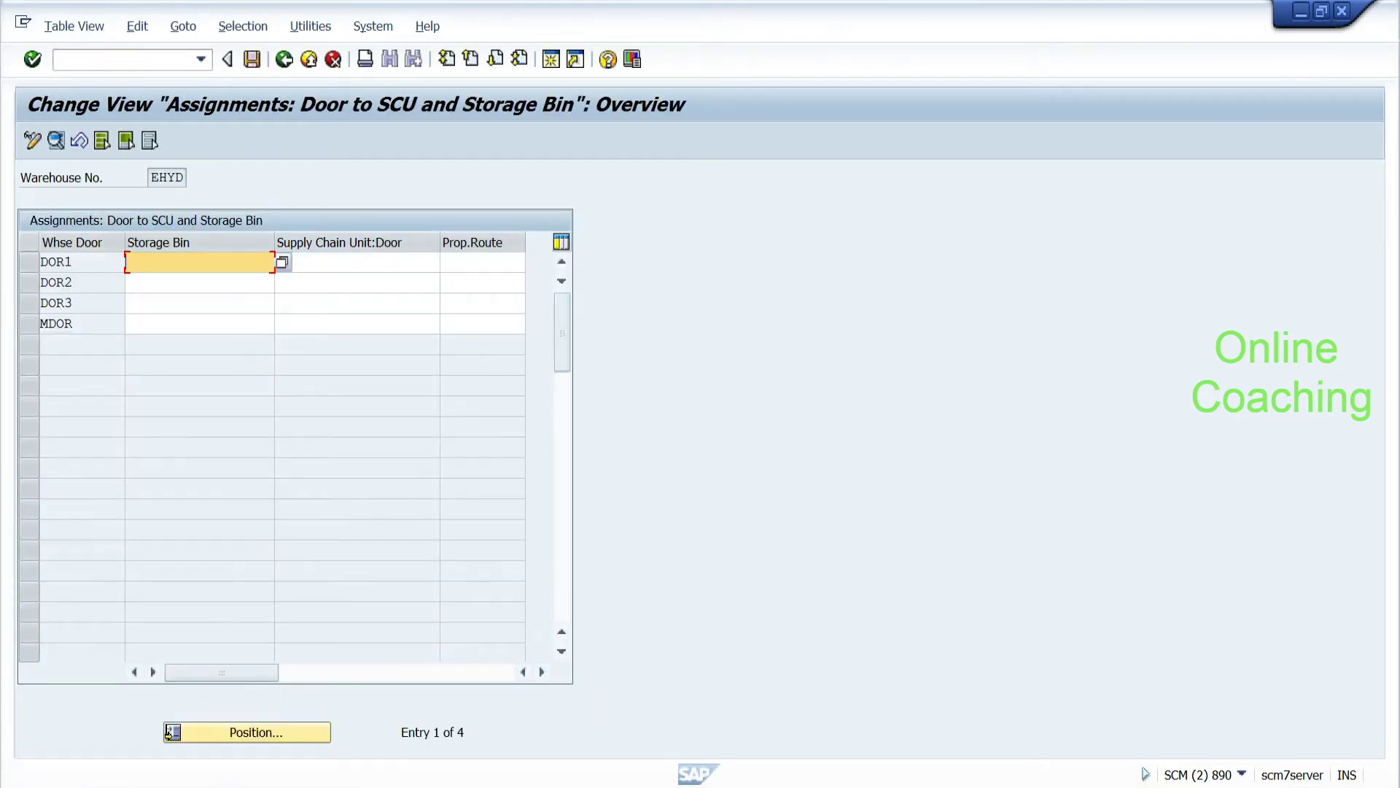
Step: Check the doors listed for warehouse EHYD and look up the storage bins available for door DOR1
click(179, 321)
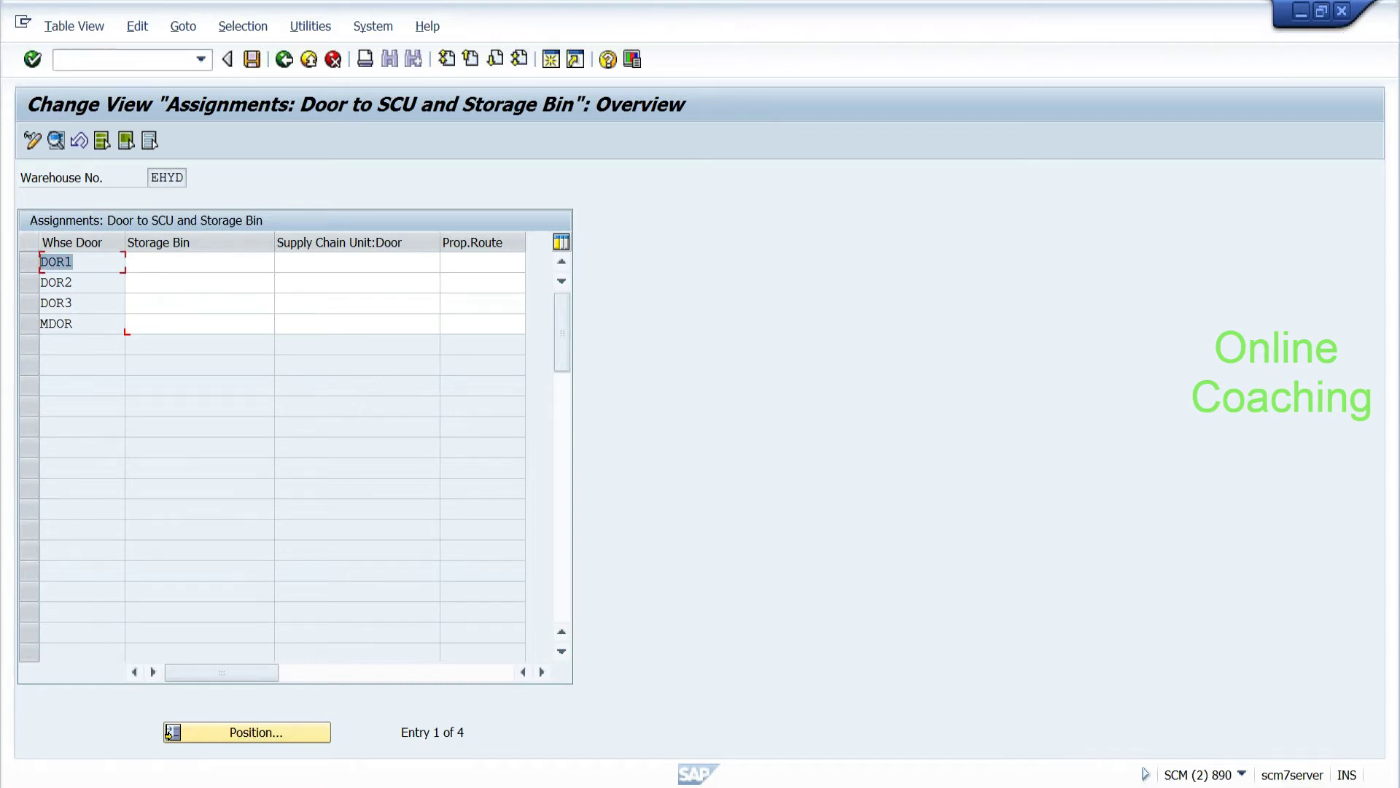
click(41, 286)
click(41, 302)
click(41, 323)
click(176, 263)
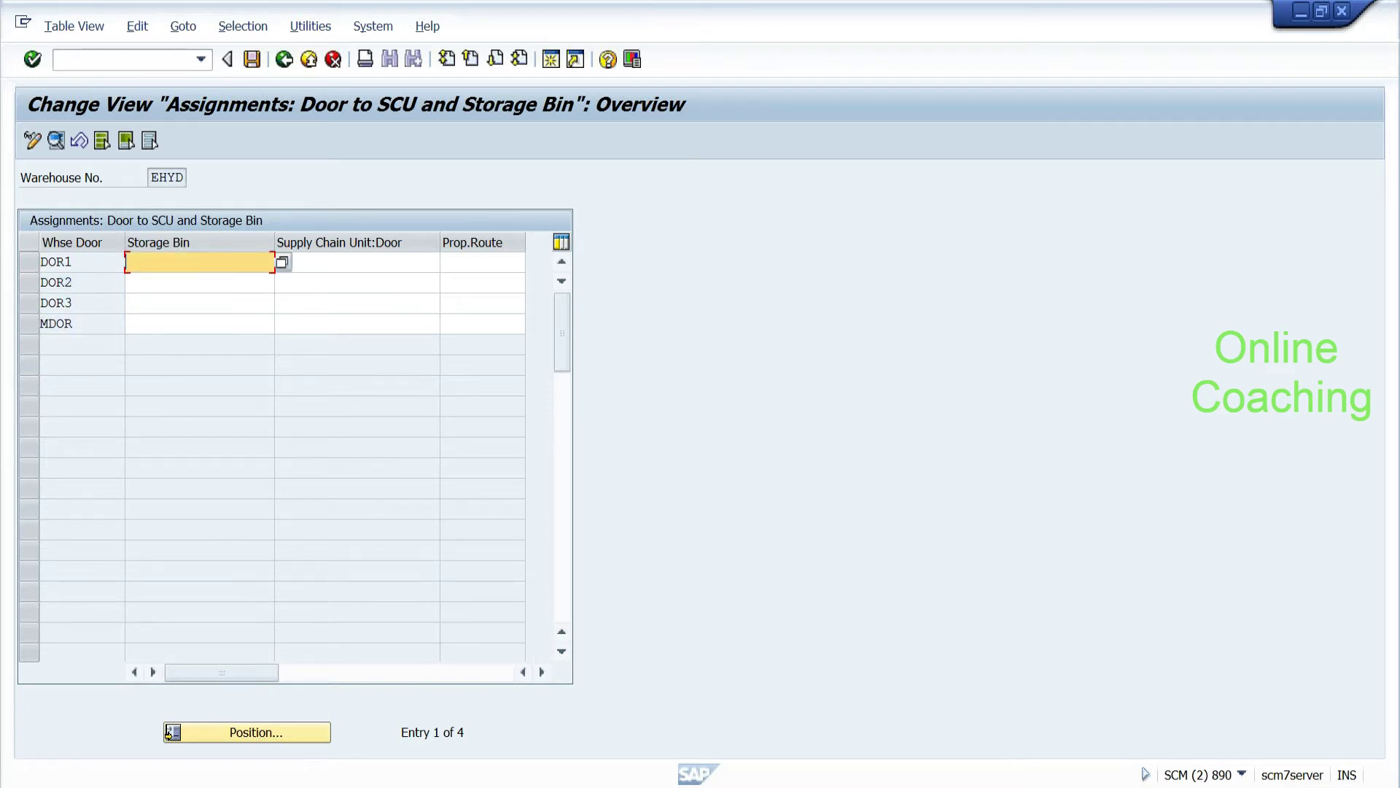
click(282, 263)
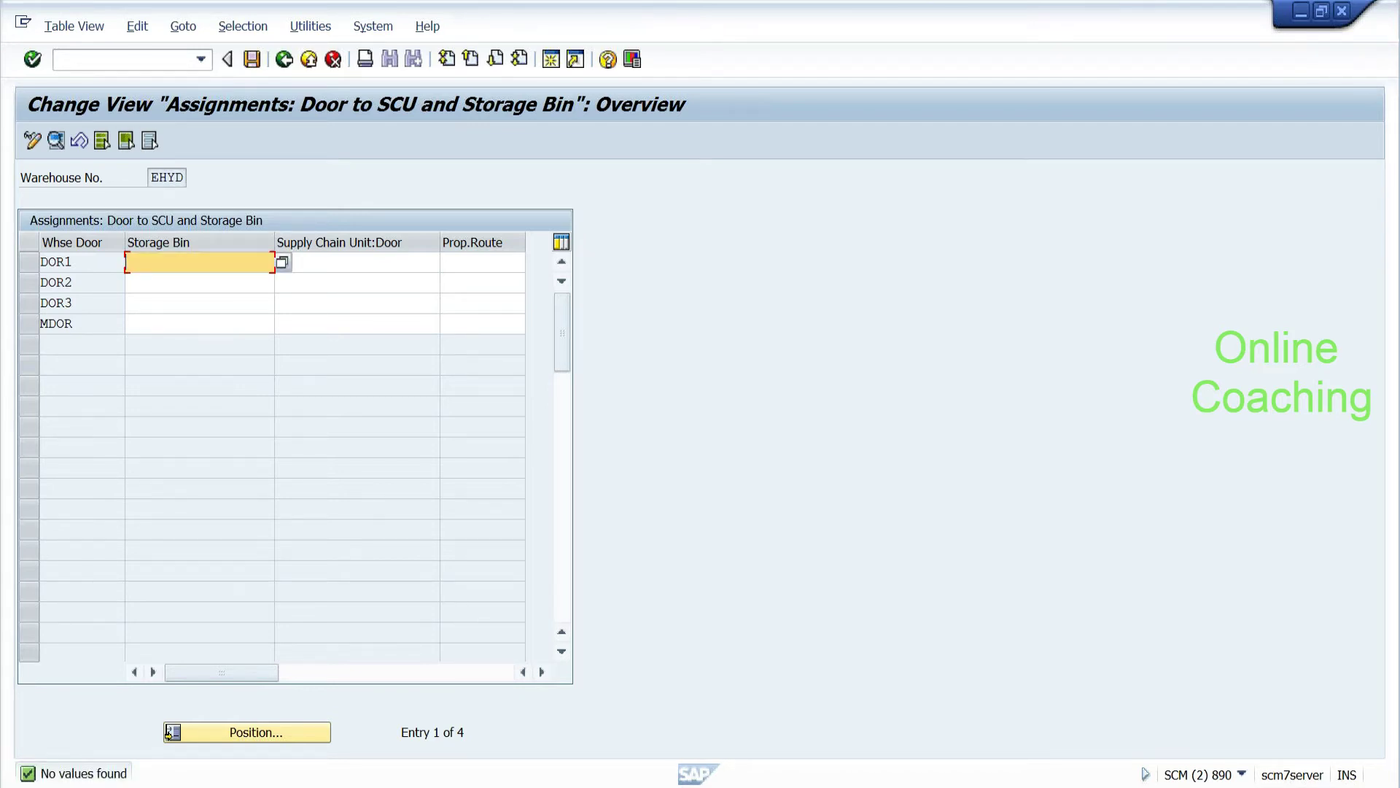
Step: Create a new session and open Create Storage Bin (/SCWM/LS01) from the Extended Warehouse Management master data
click(23, 21)
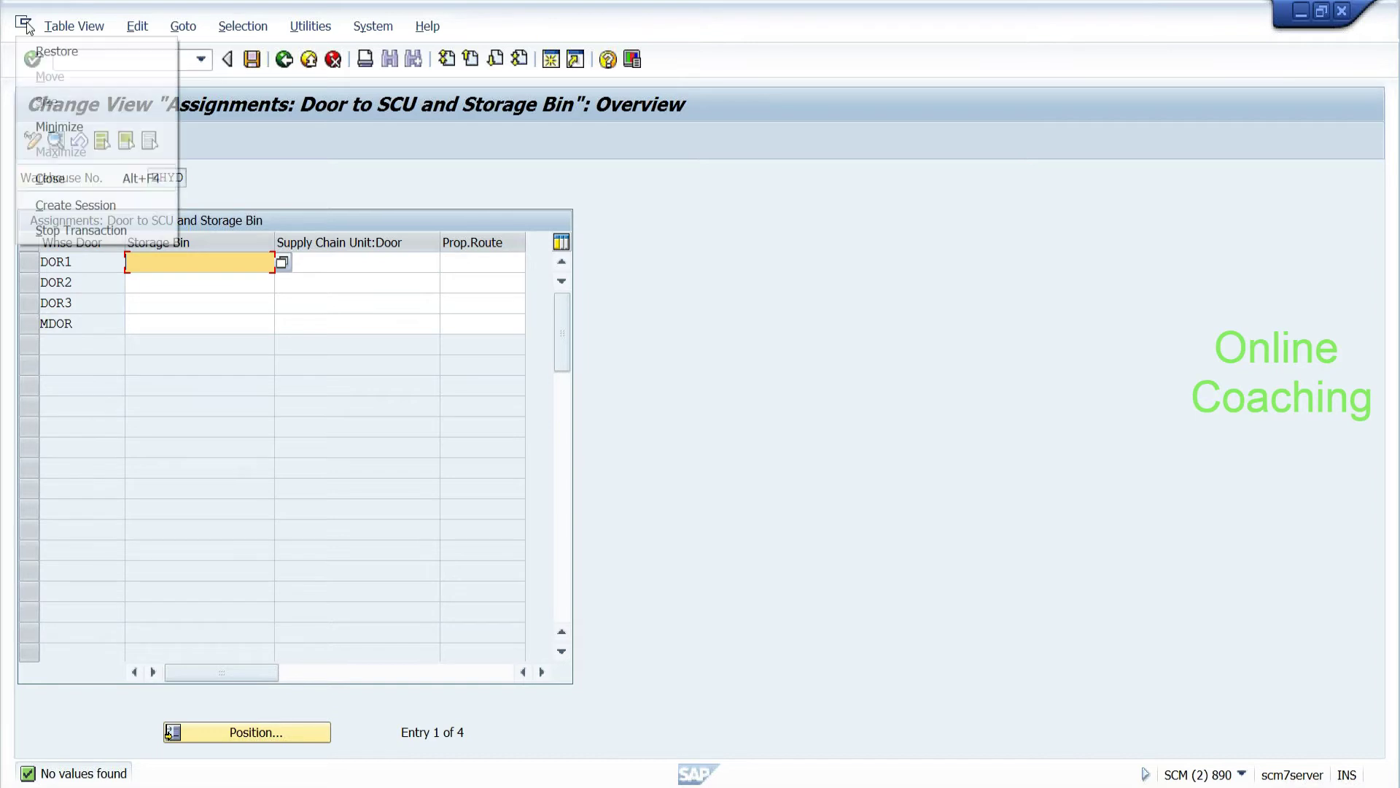
click(54, 197)
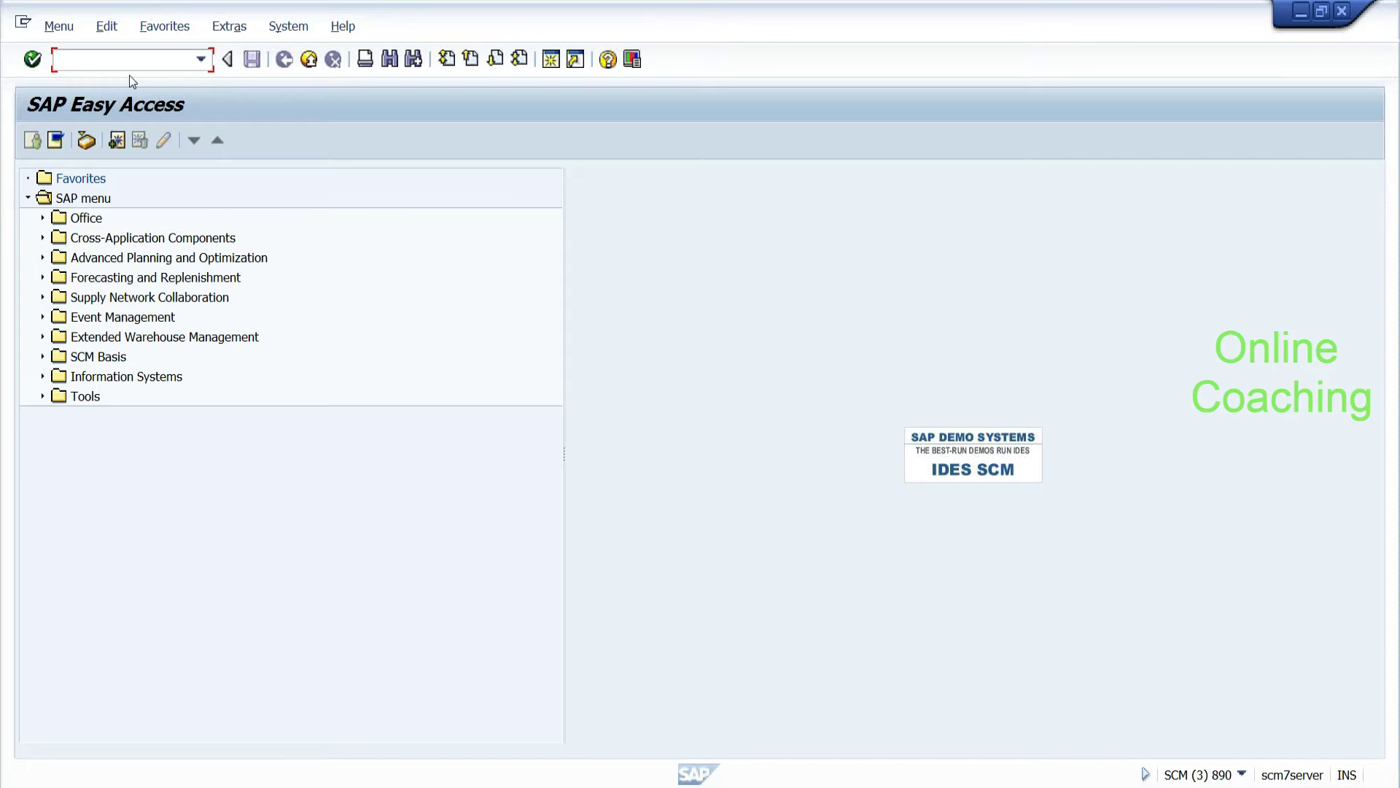
click(43, 337)
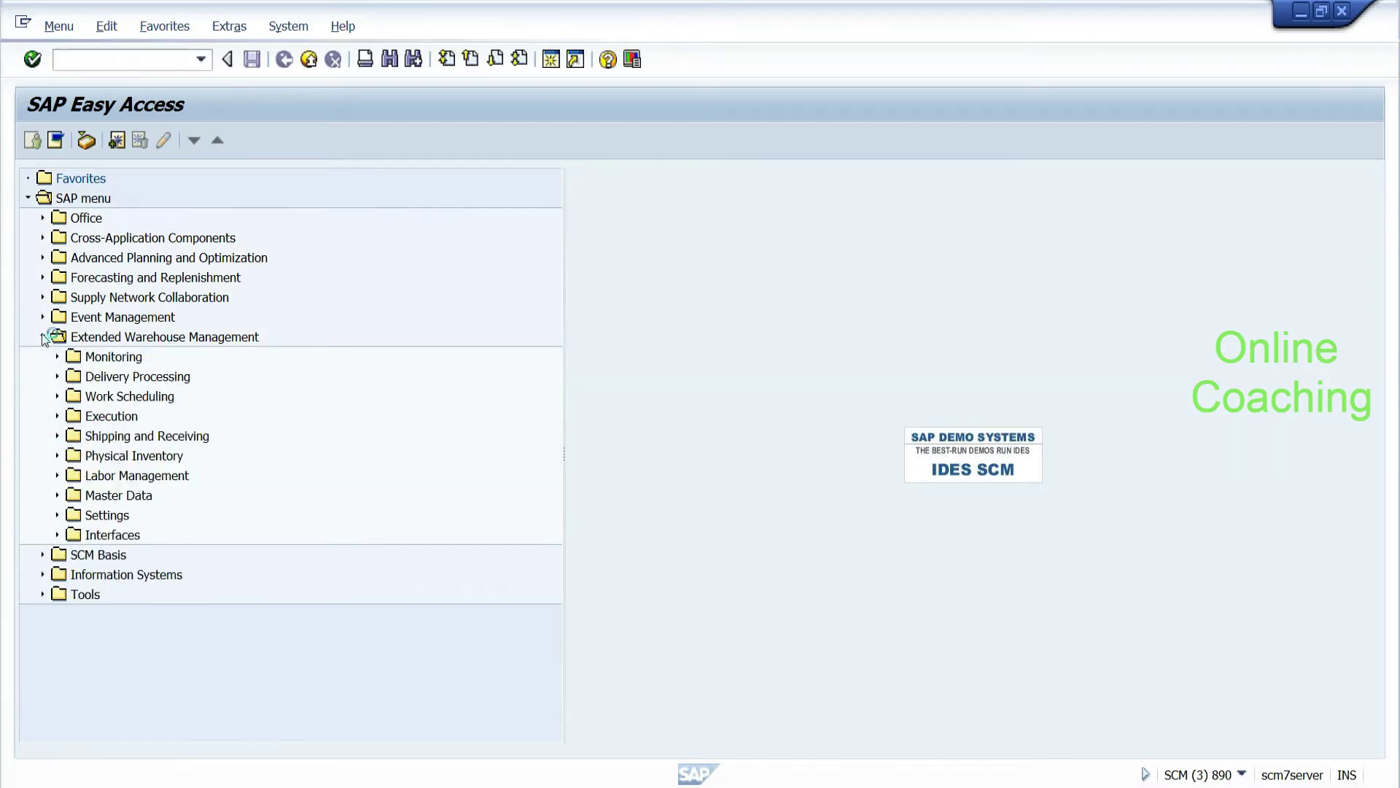
click(57, 495)
scroll(557, 509, down, 1)
drag(558, 510, 558, 628)
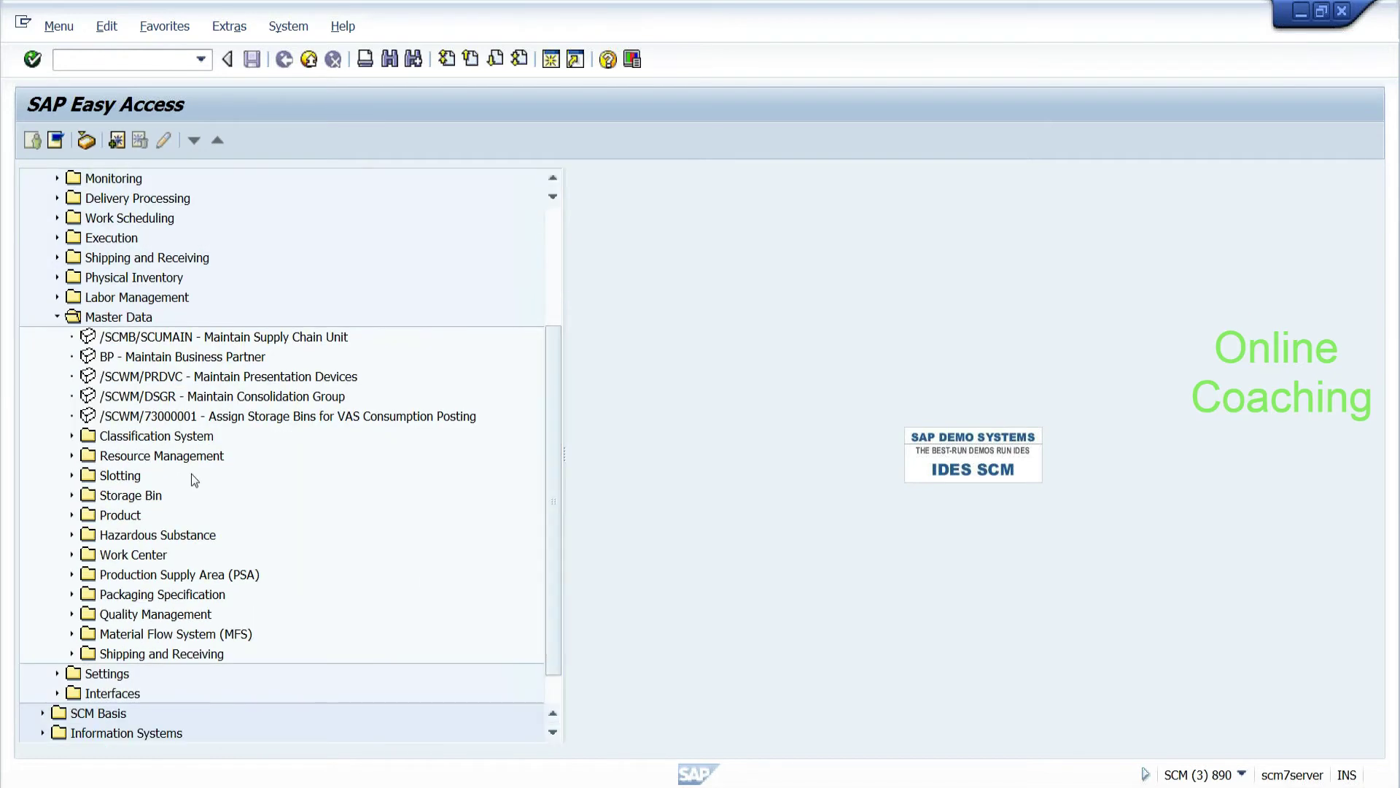
click(72, 496)
drag(556, 443, 555, 522)
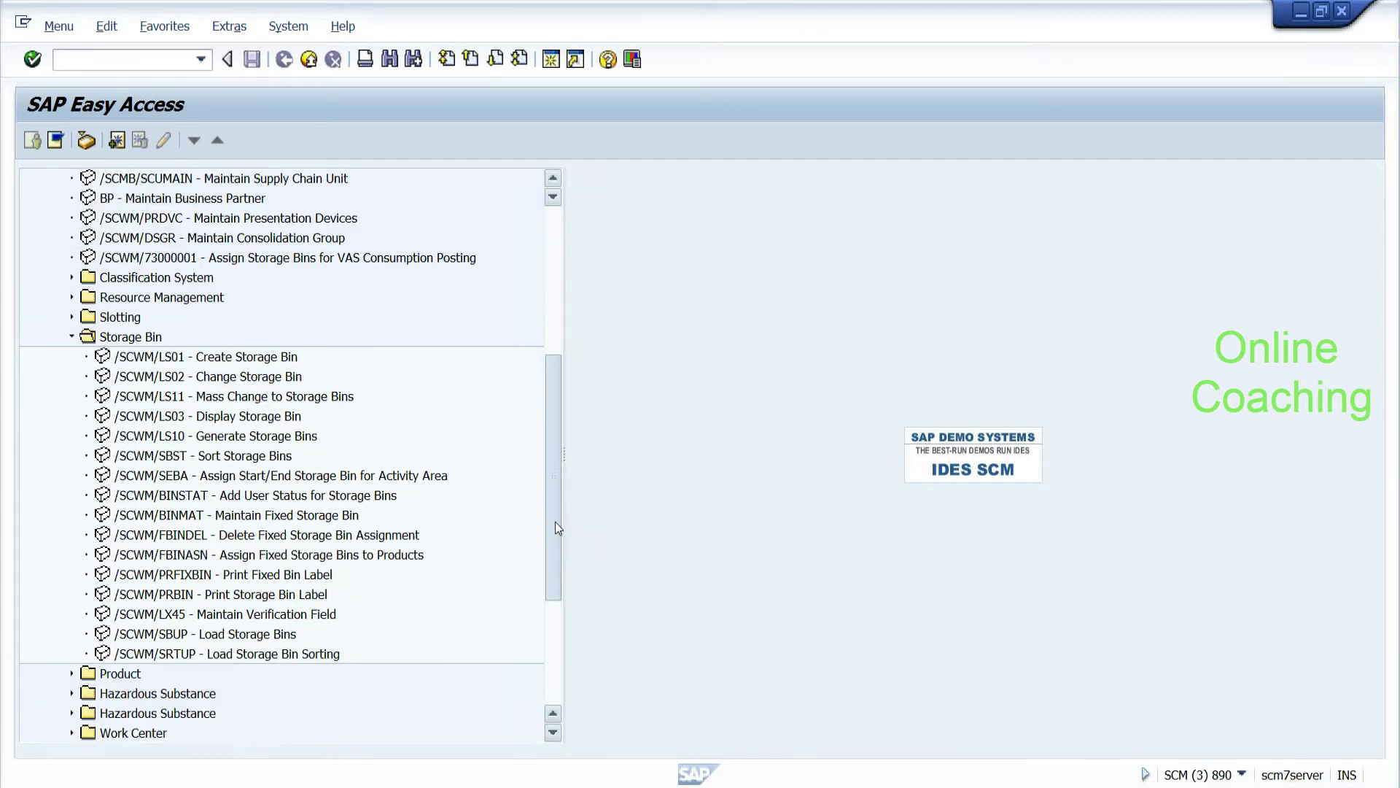
double_click(268, 359)
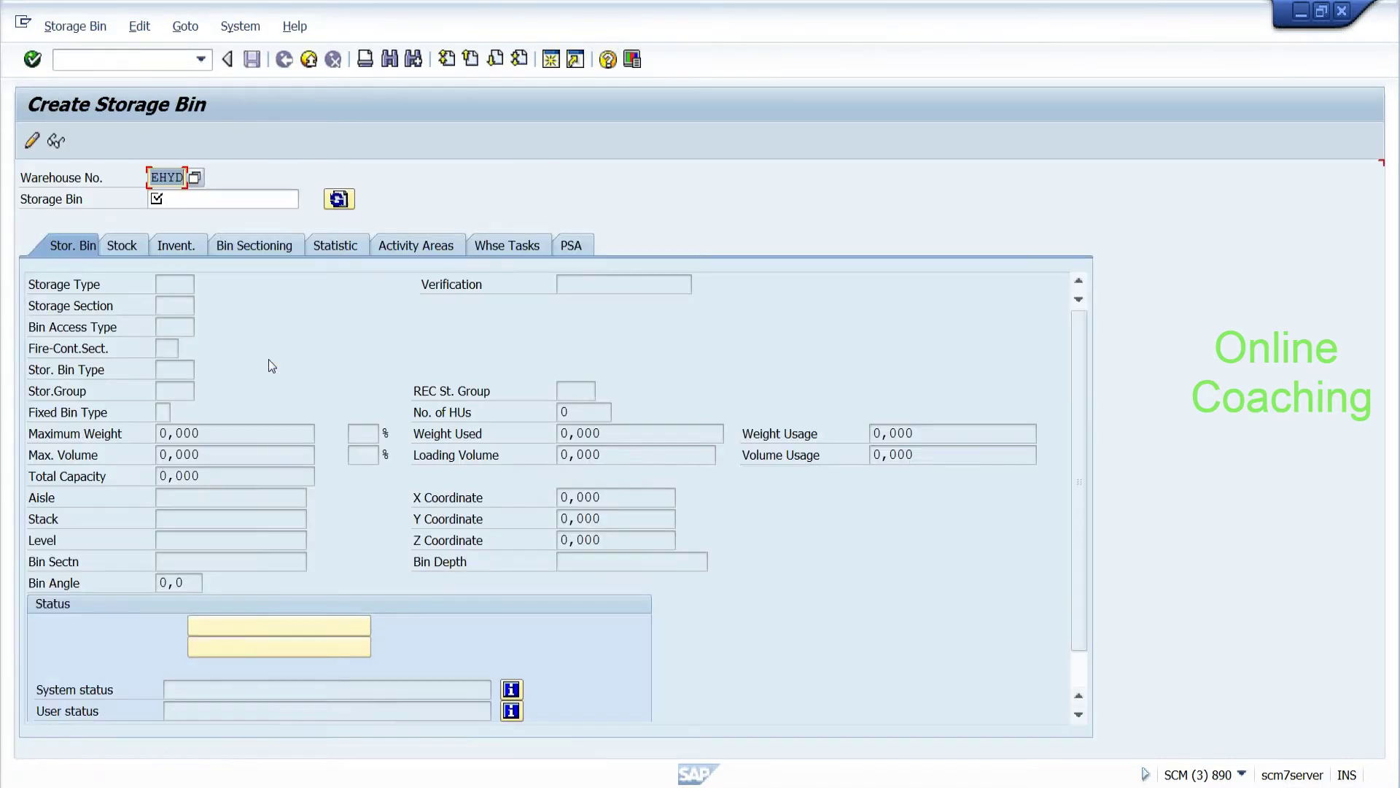
Step: Create storage bin DOOR1 in warehouse EHYD with storage type 9030 and save it
key(Tab)
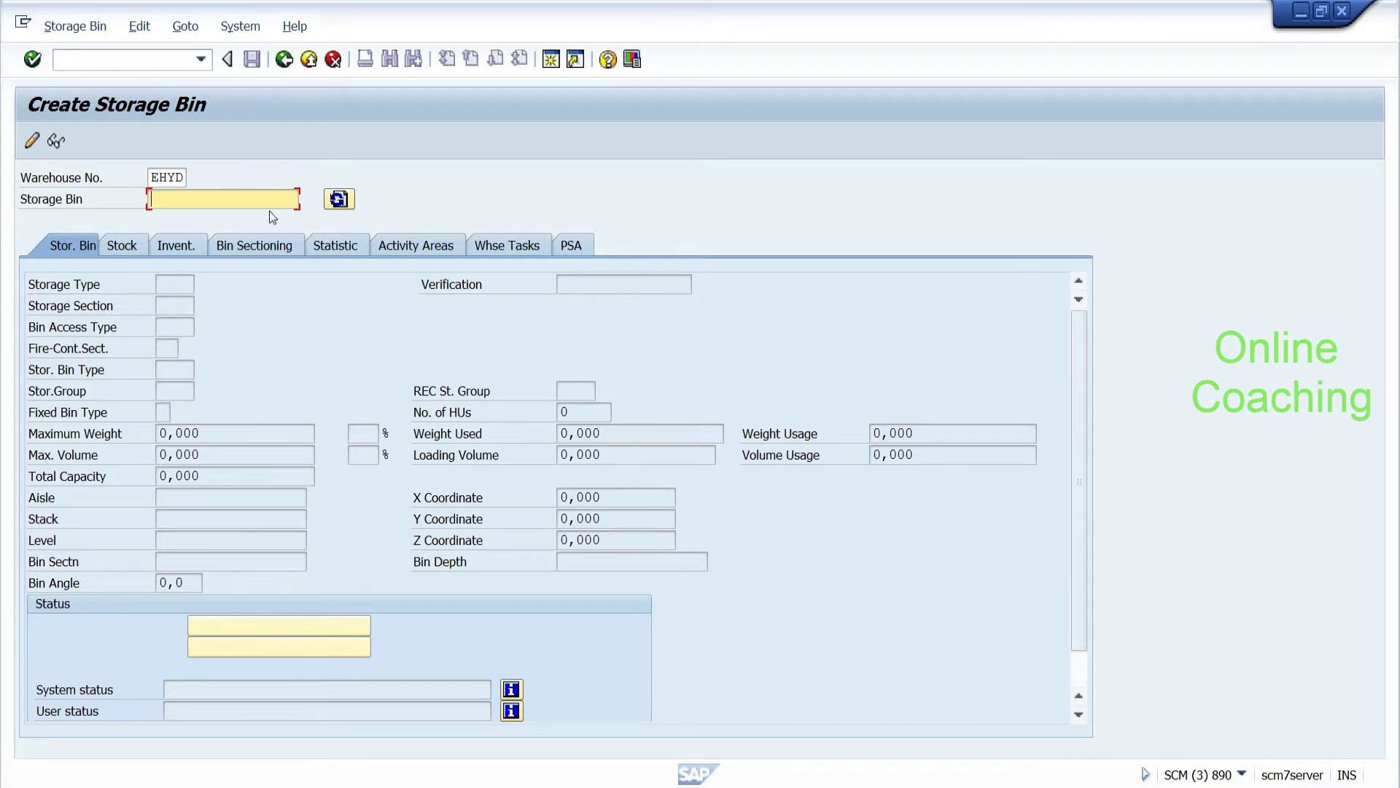
text(DOOR1)
key(Return)
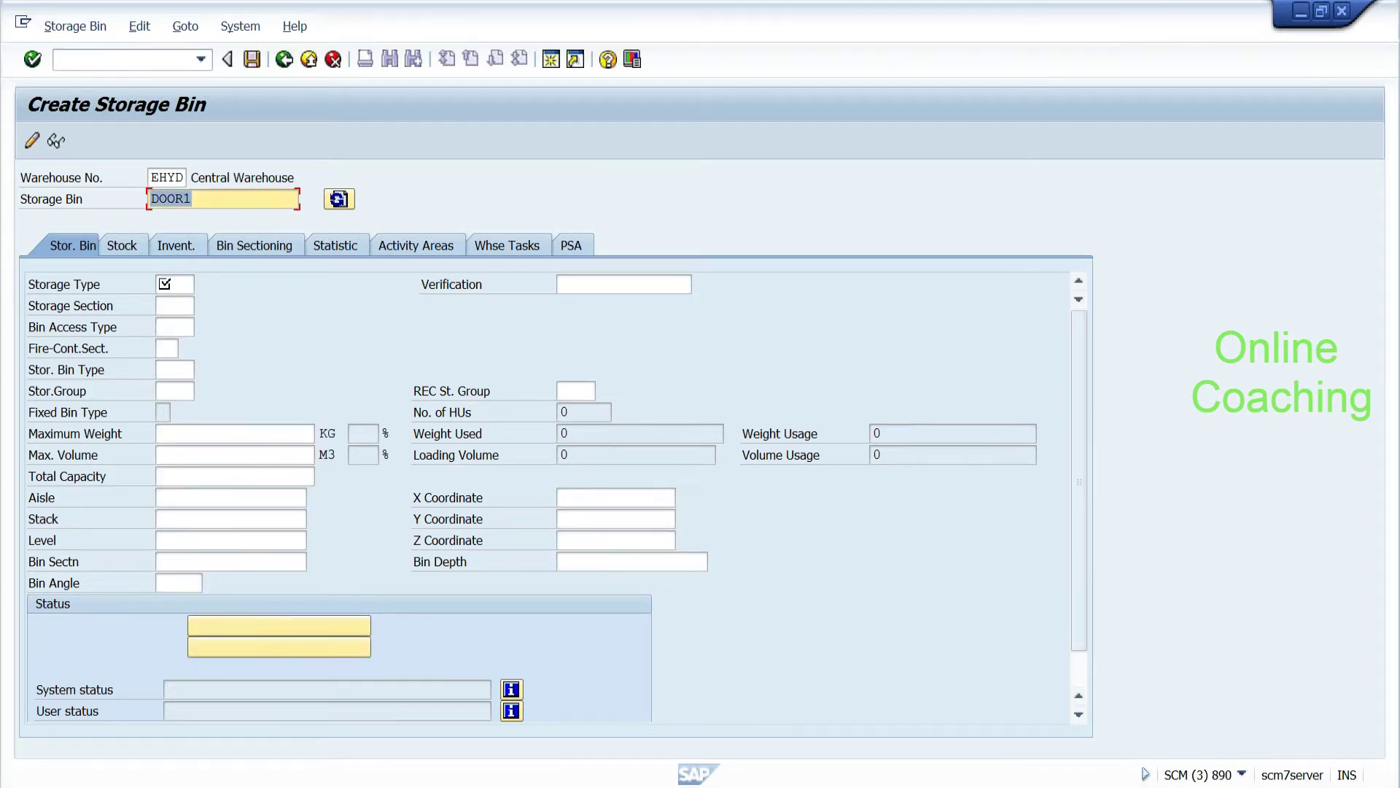
click(204, 288)
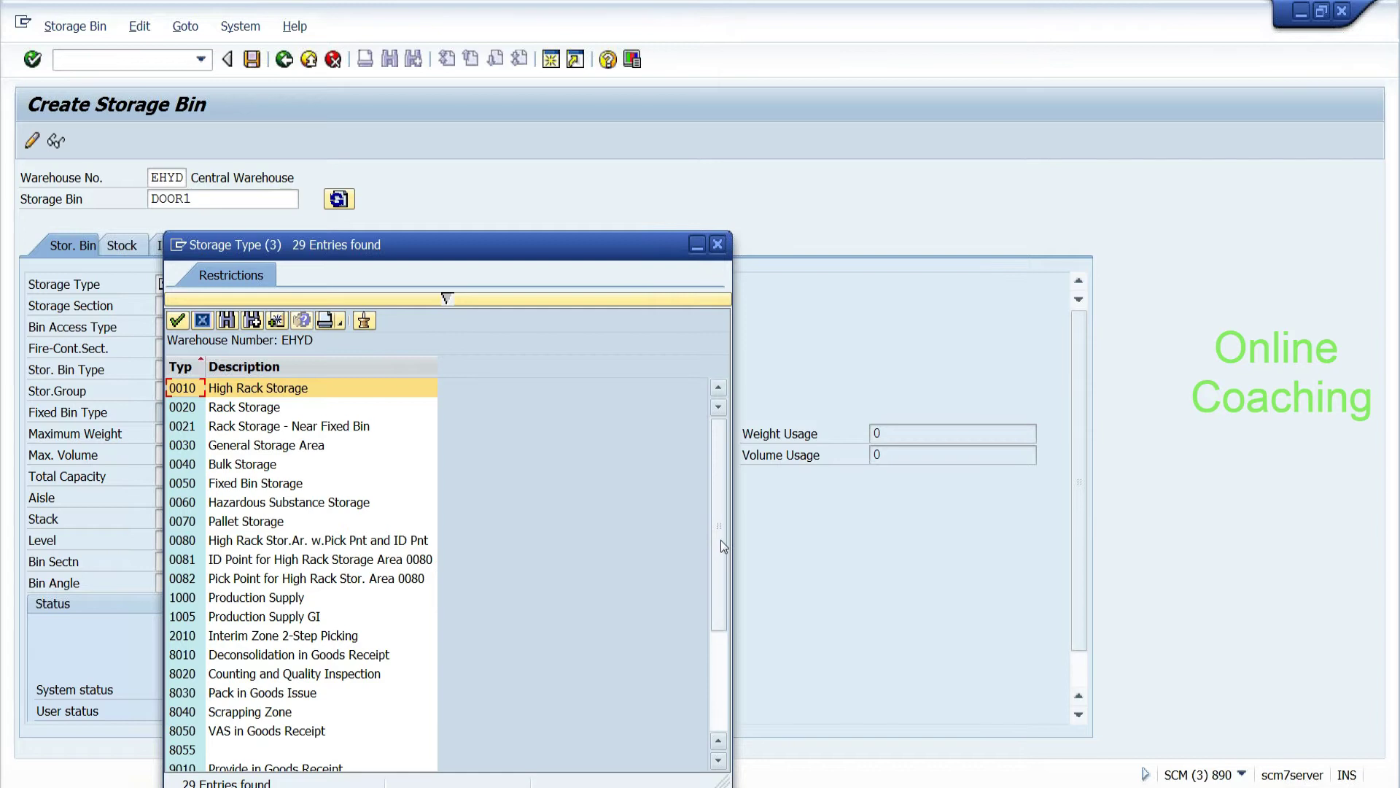
drag(722, 578, 724, 638)
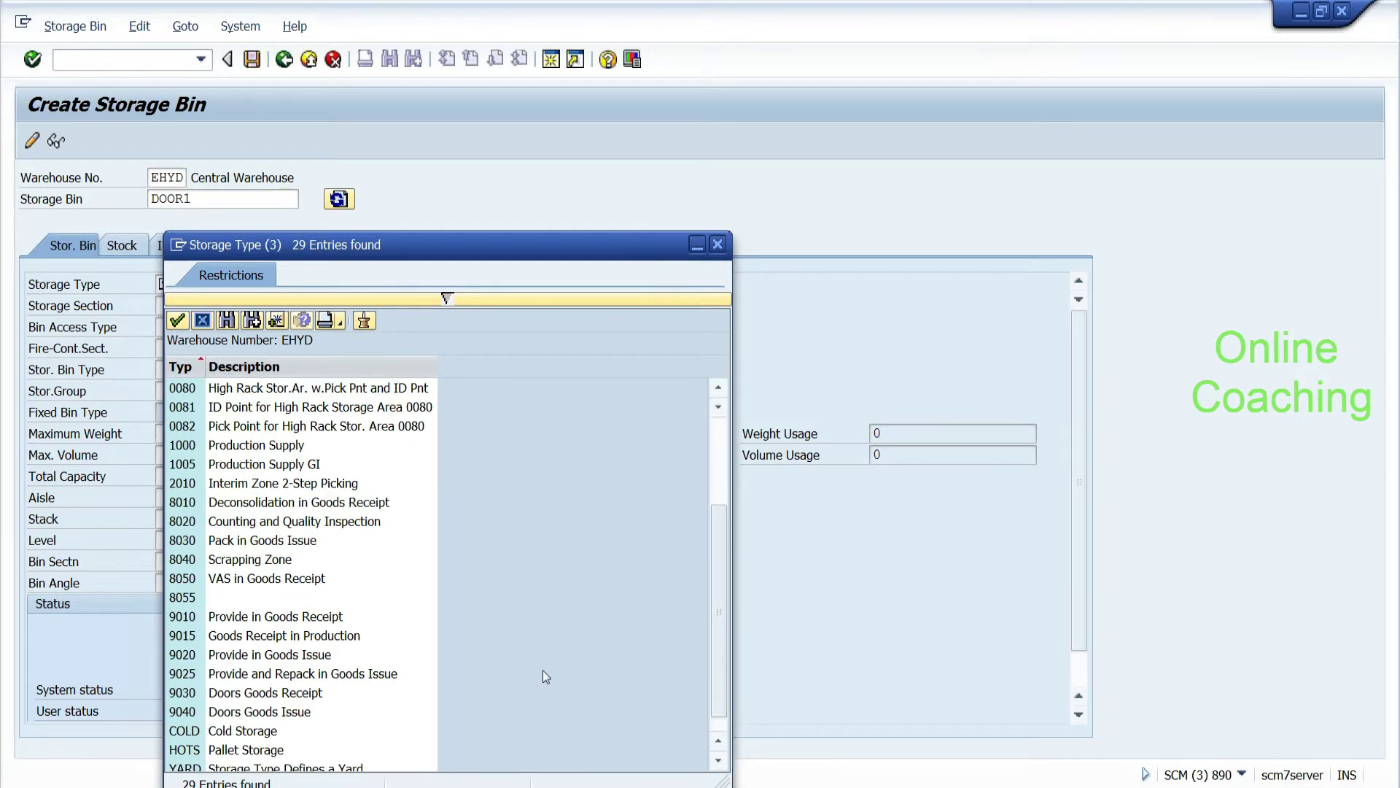
click(188, 693)
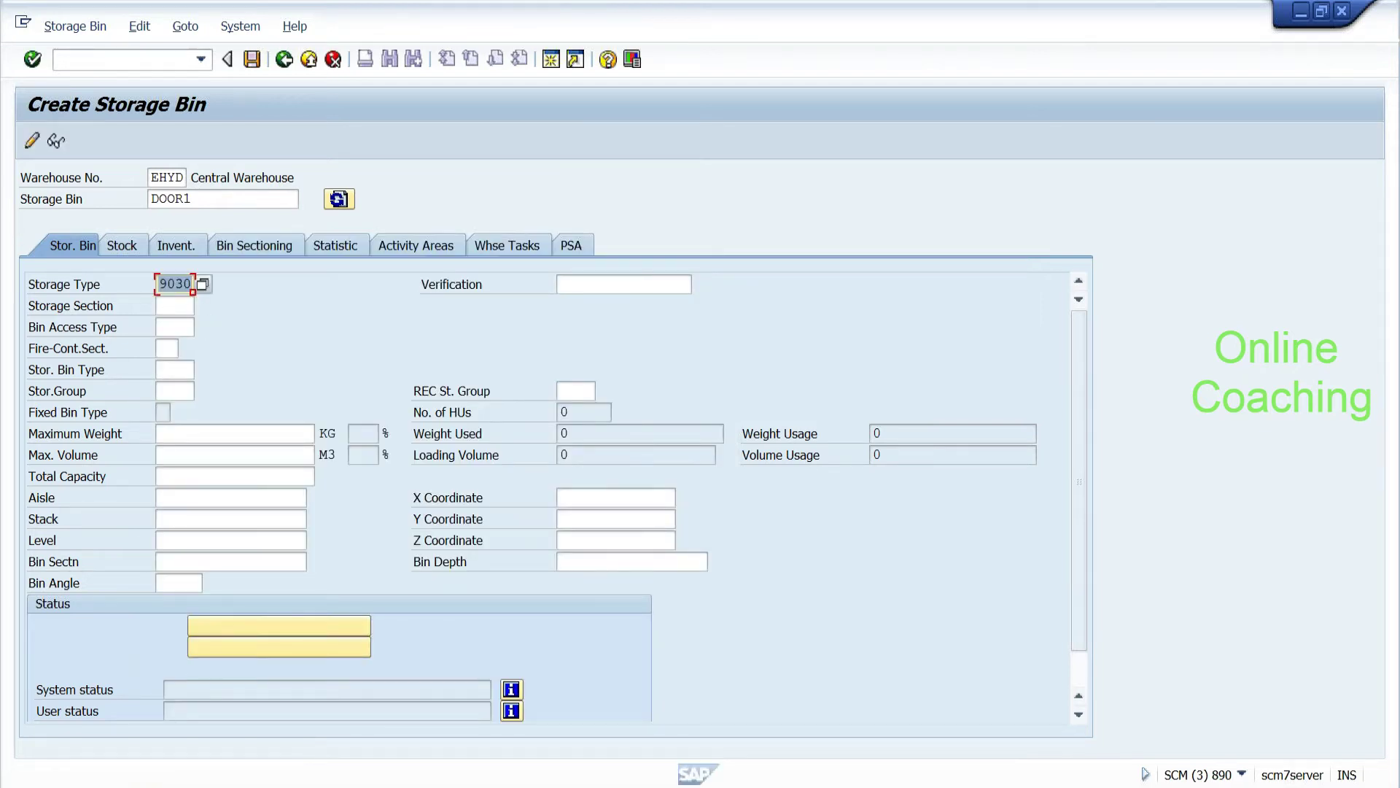
click(222, 198)
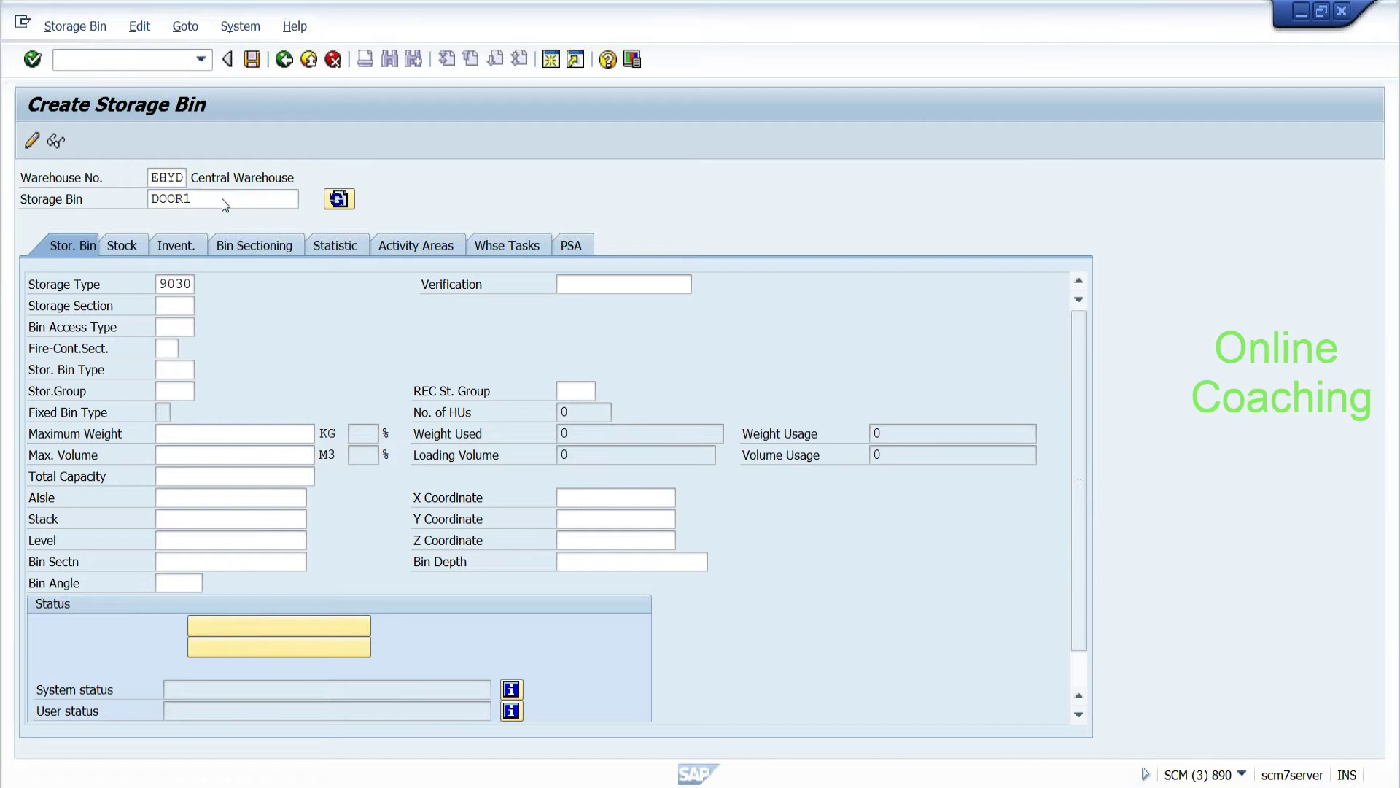
key(Return)
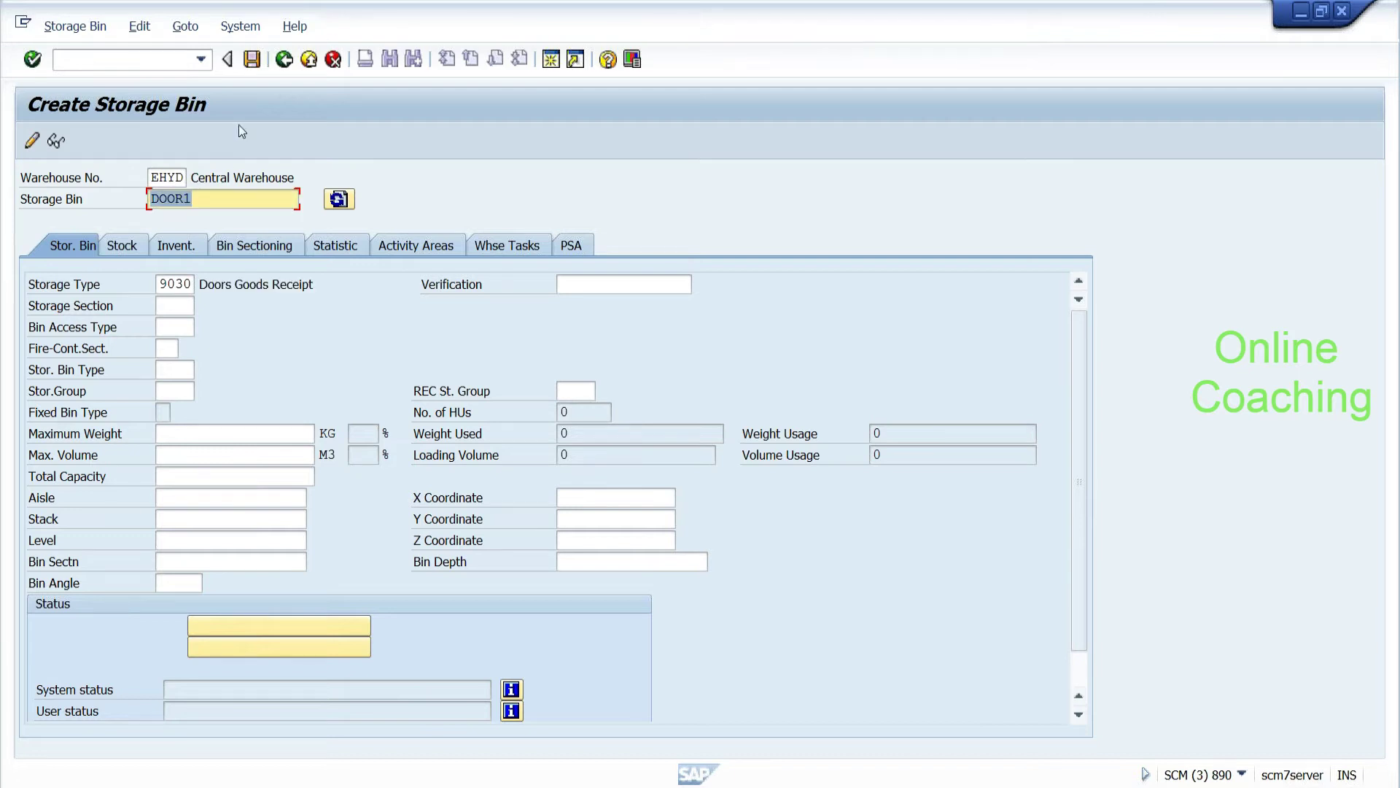
click(256, 63)
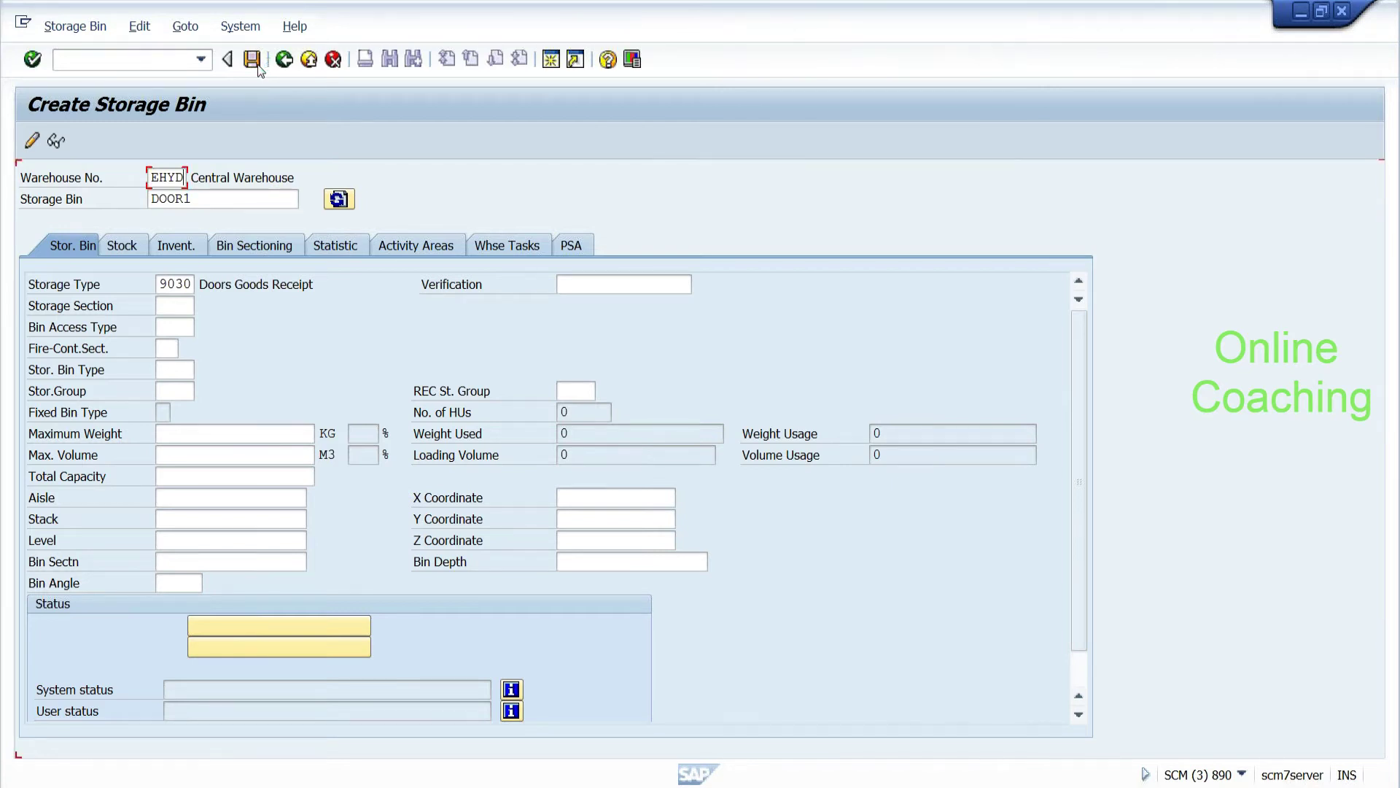
Step: Create storage bin DOOR2 in warehouse EHYD with storage type 9030 and save it
click(219, 199)
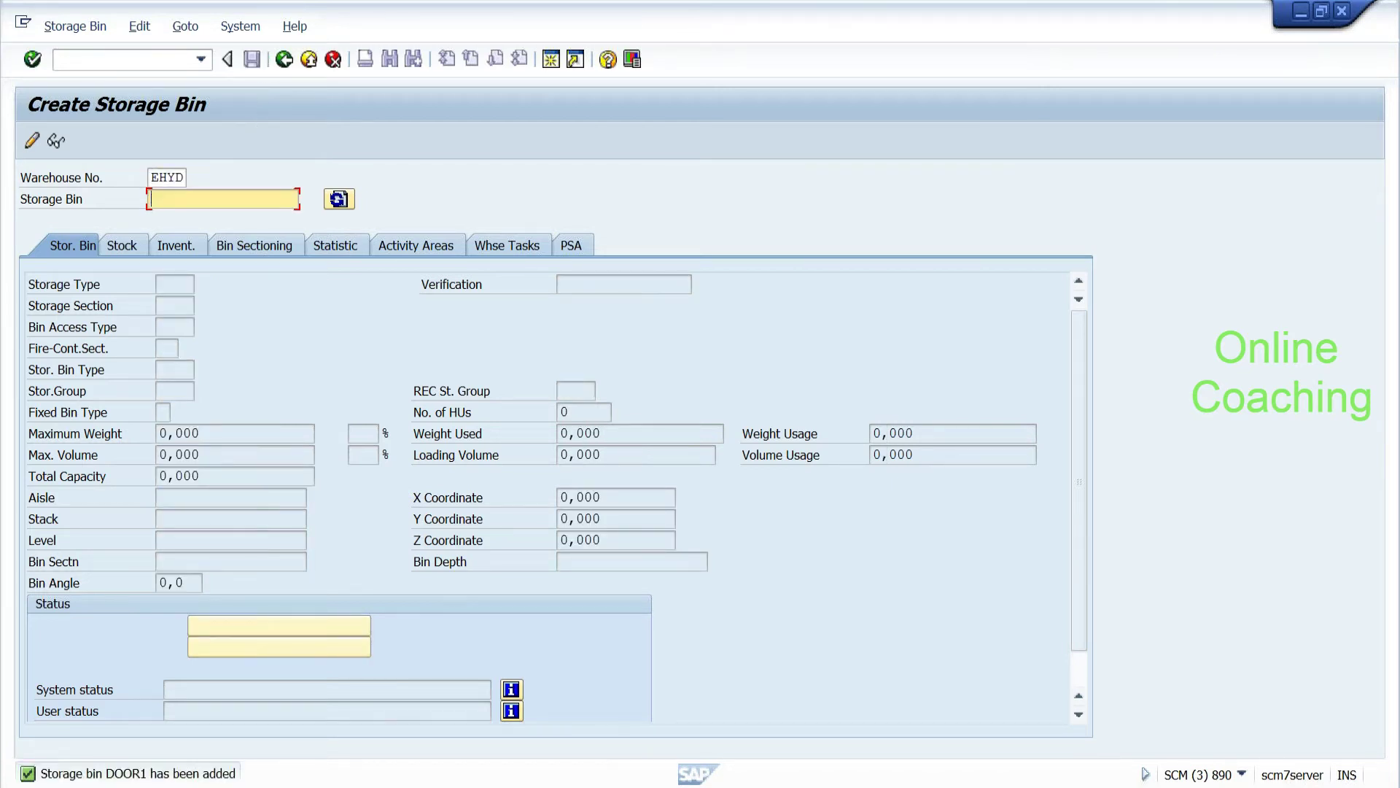
text(DOOR2)
key(Return)
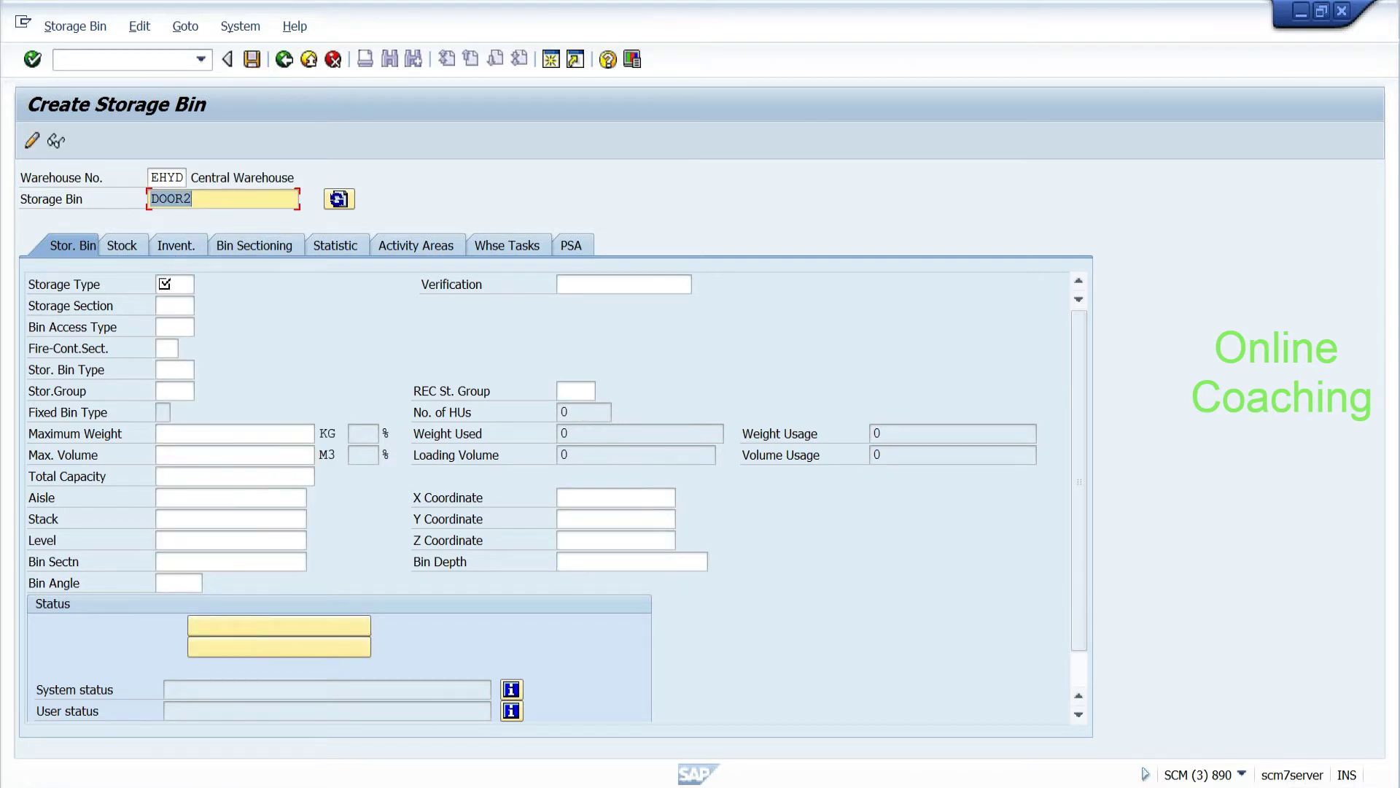
click(173, 284)
click(173, 303)
key(Return)
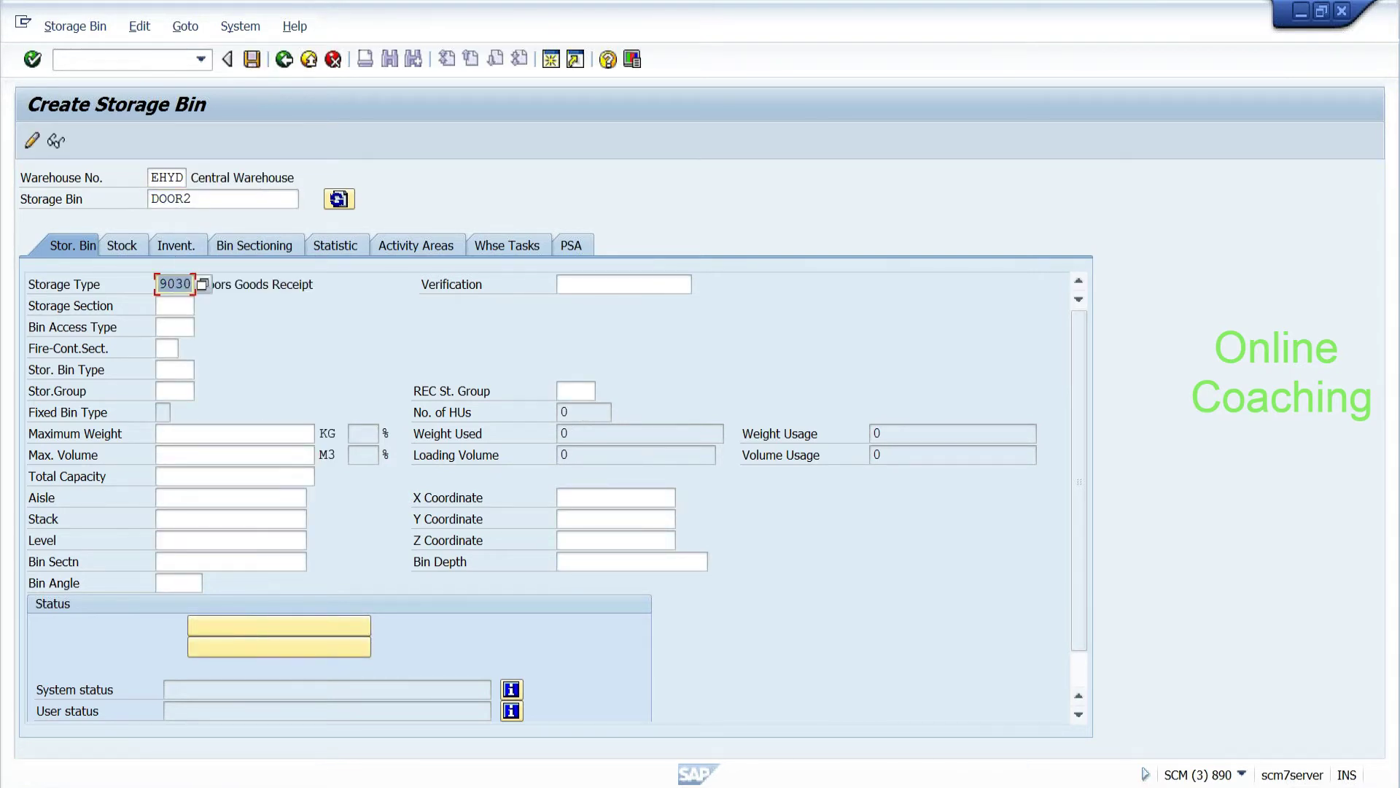
click(252, 60)
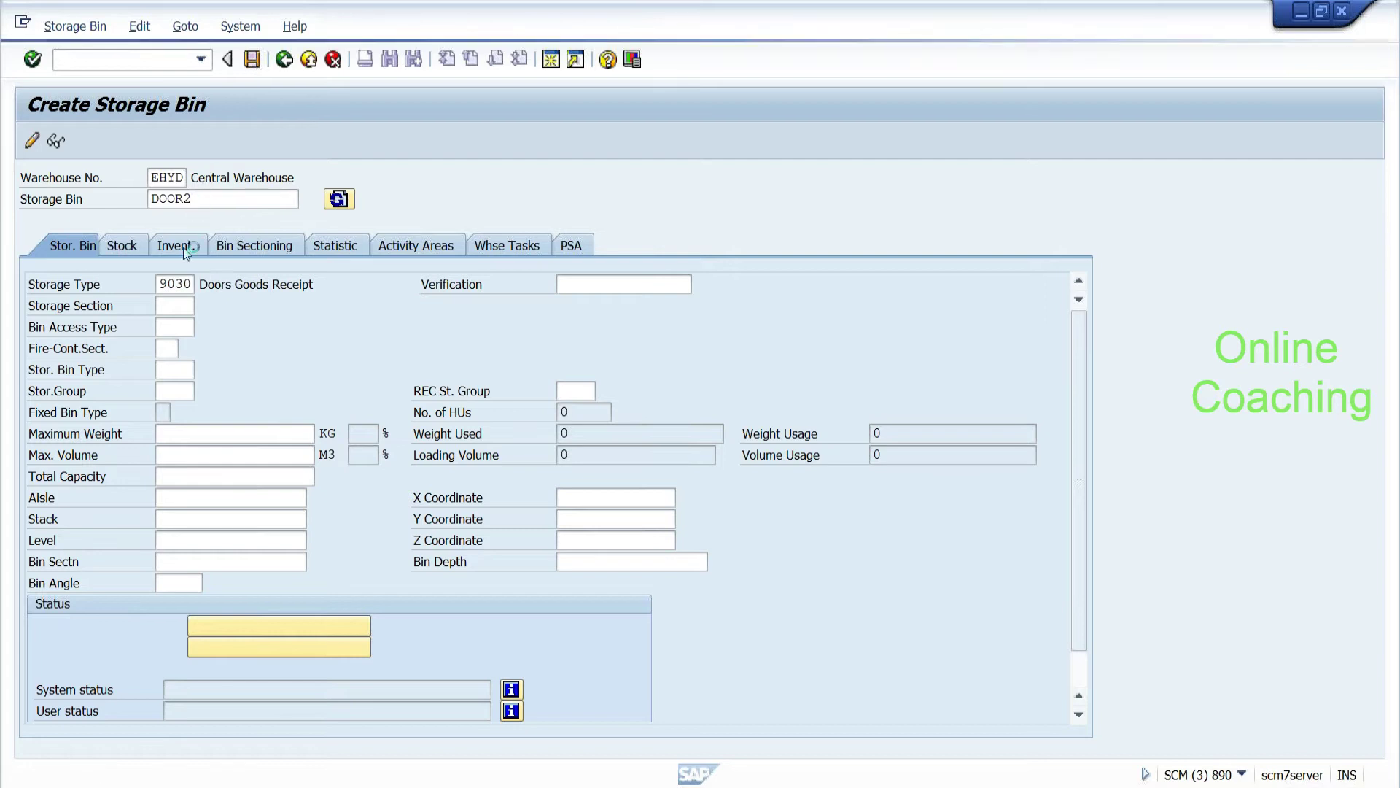
Step: Create storage bin MDOR in warehouse EHYD with storage type 9030, save it and leave Create Storage Bin
text(MDOR)
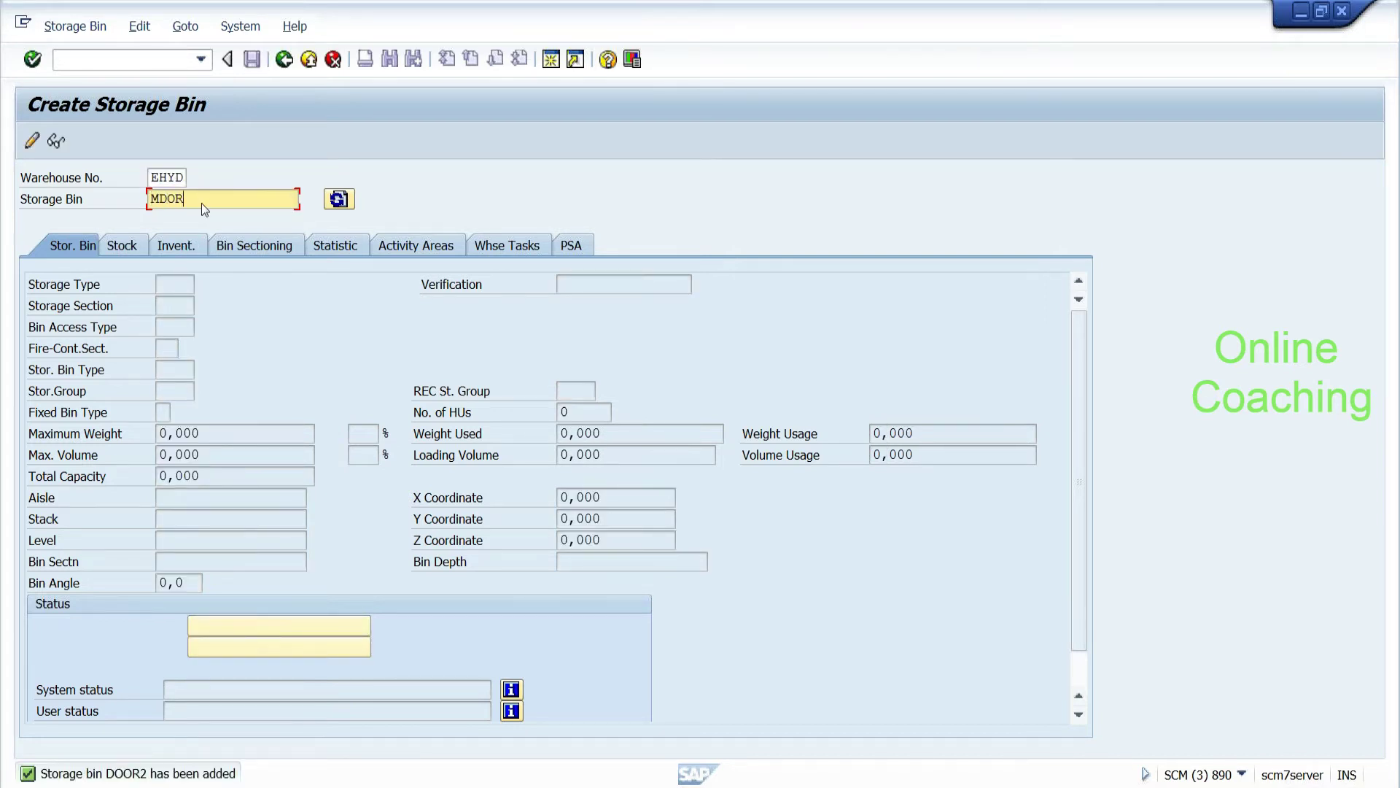
key(Return)
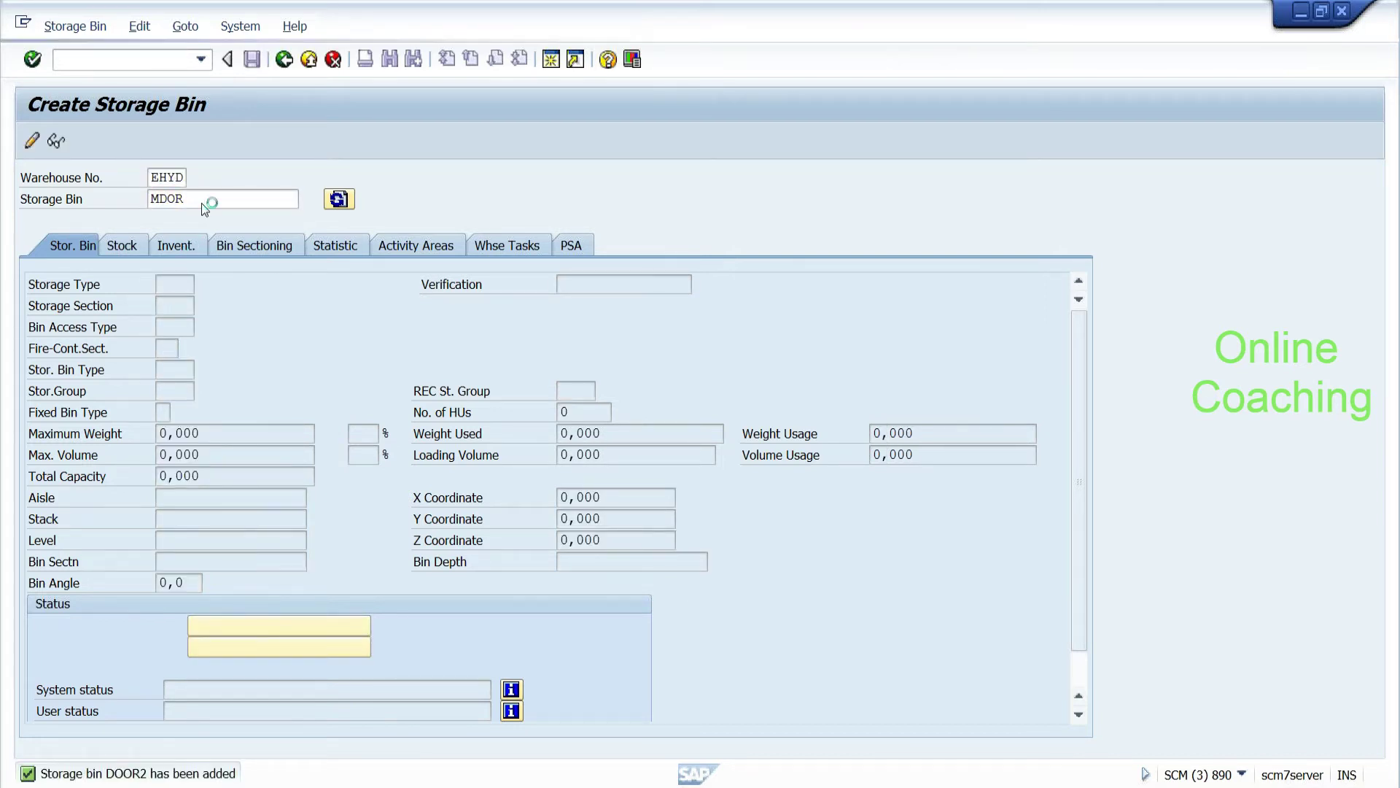
text(9030)
key(Return)
click(251, 59)
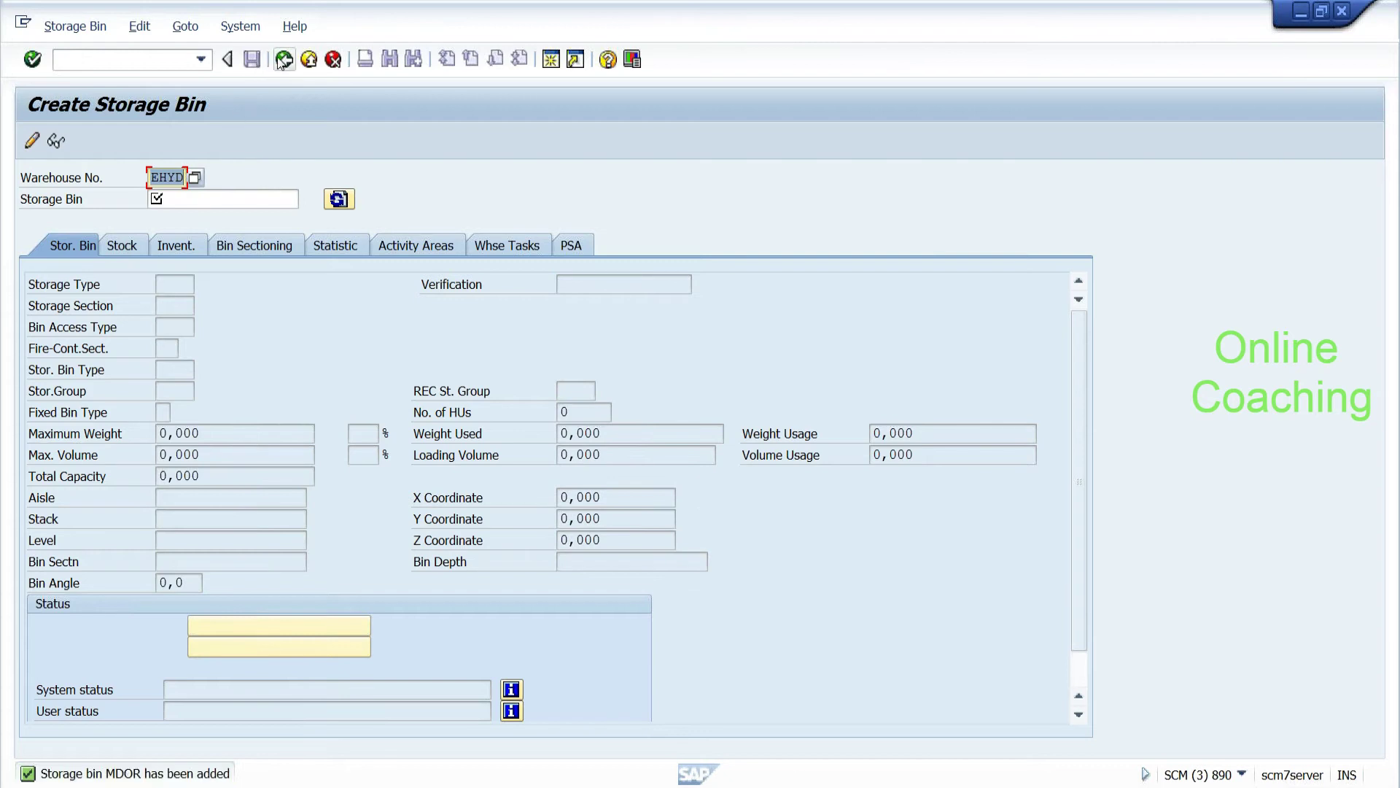
click(284, 59)
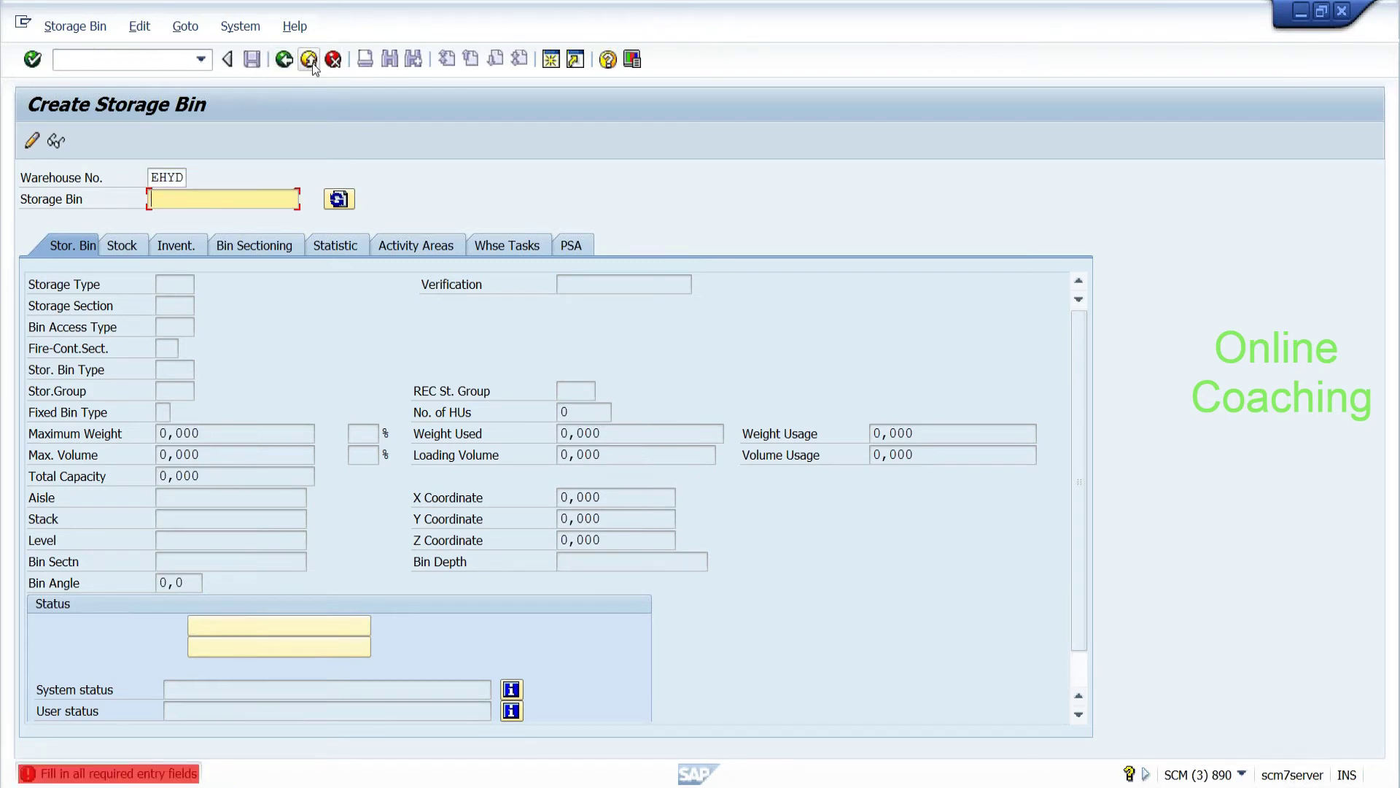
click(312, 63)
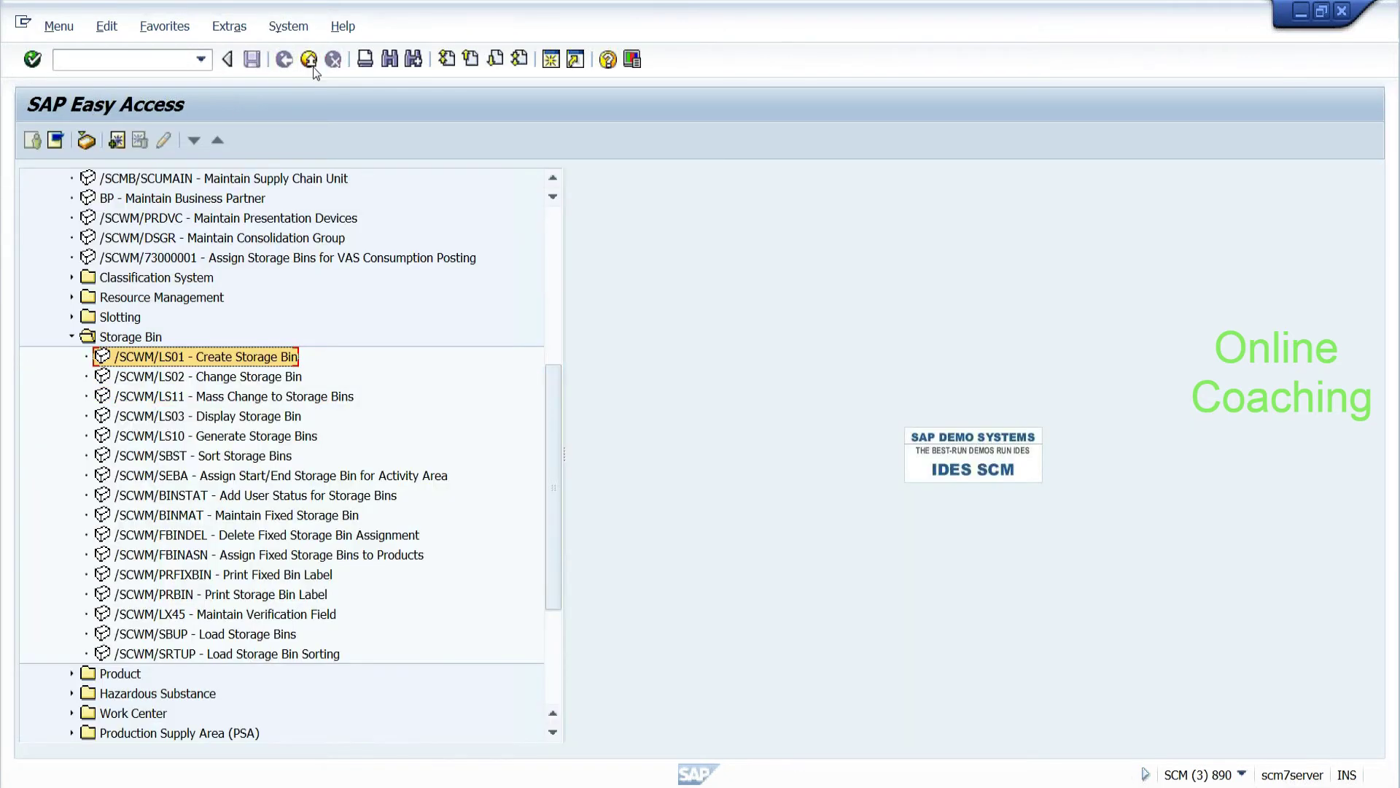
Step: Return to the session with the door assignments and assign storage bin DOOR1 to warehouse door DOR1
key(alt+Tab)
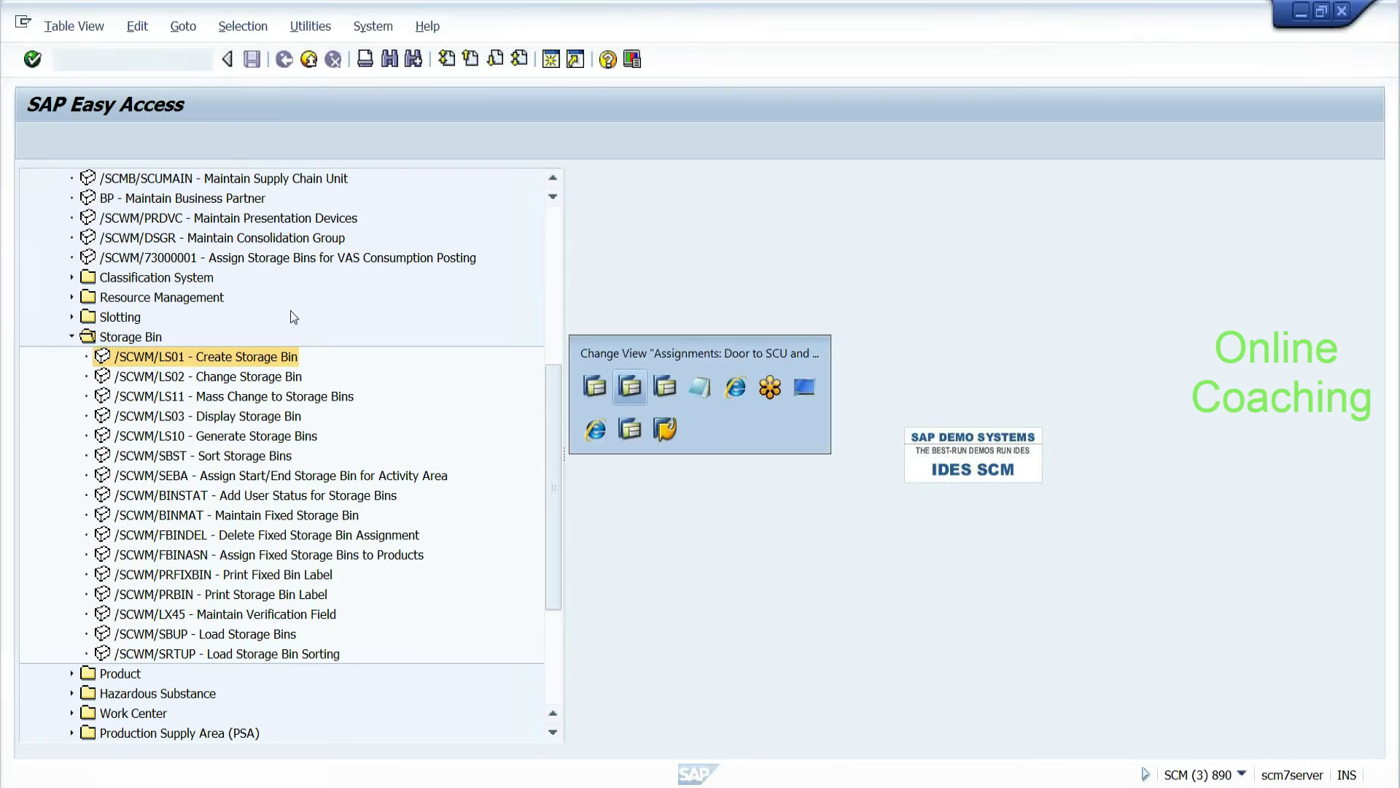
click(281, 264)
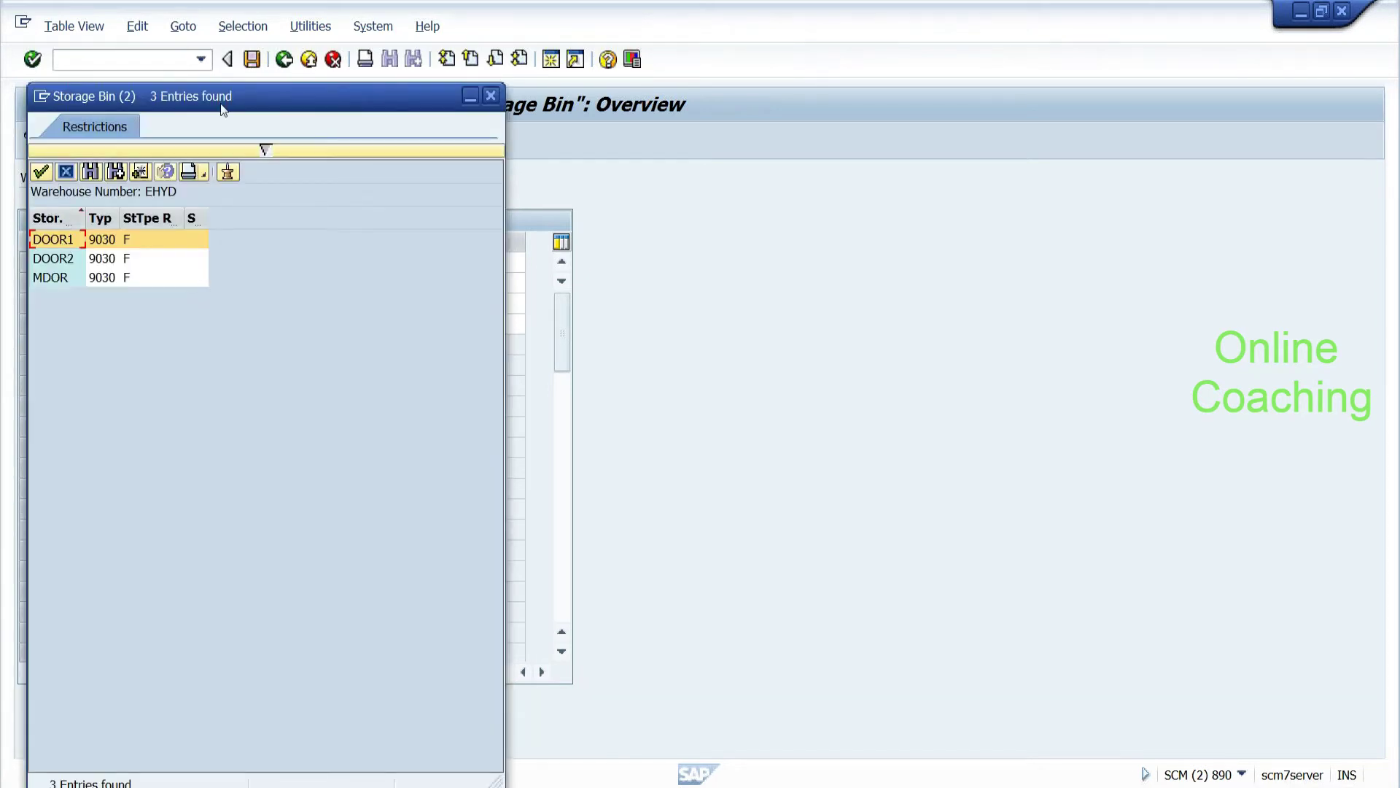
drag(222, 108, 643, 102)
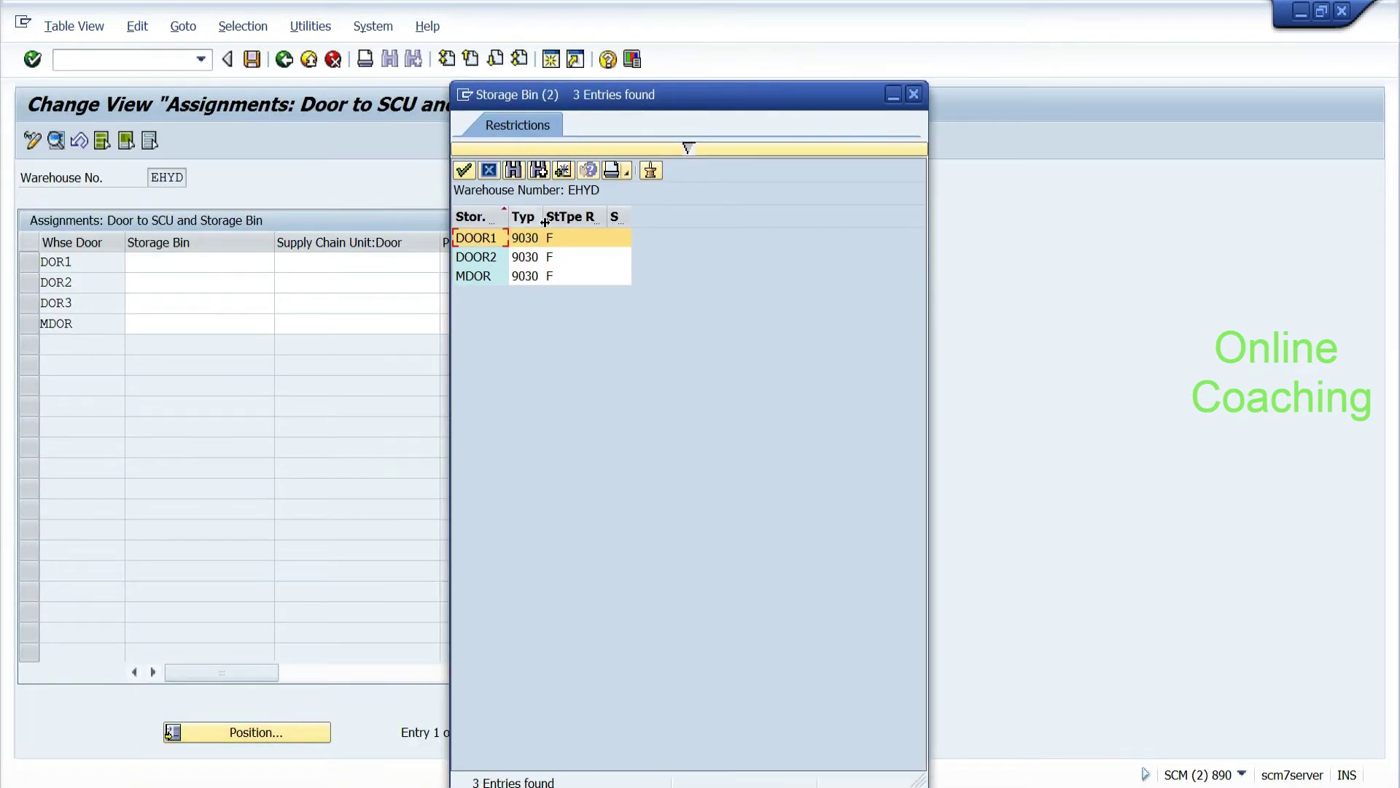
click(482, 244)
double_click(474, 240)
Step: Assign storage bin DOOR2 to door DOR2 and bin MDOR to door MDOR, and save the assignments
click(173, 285)
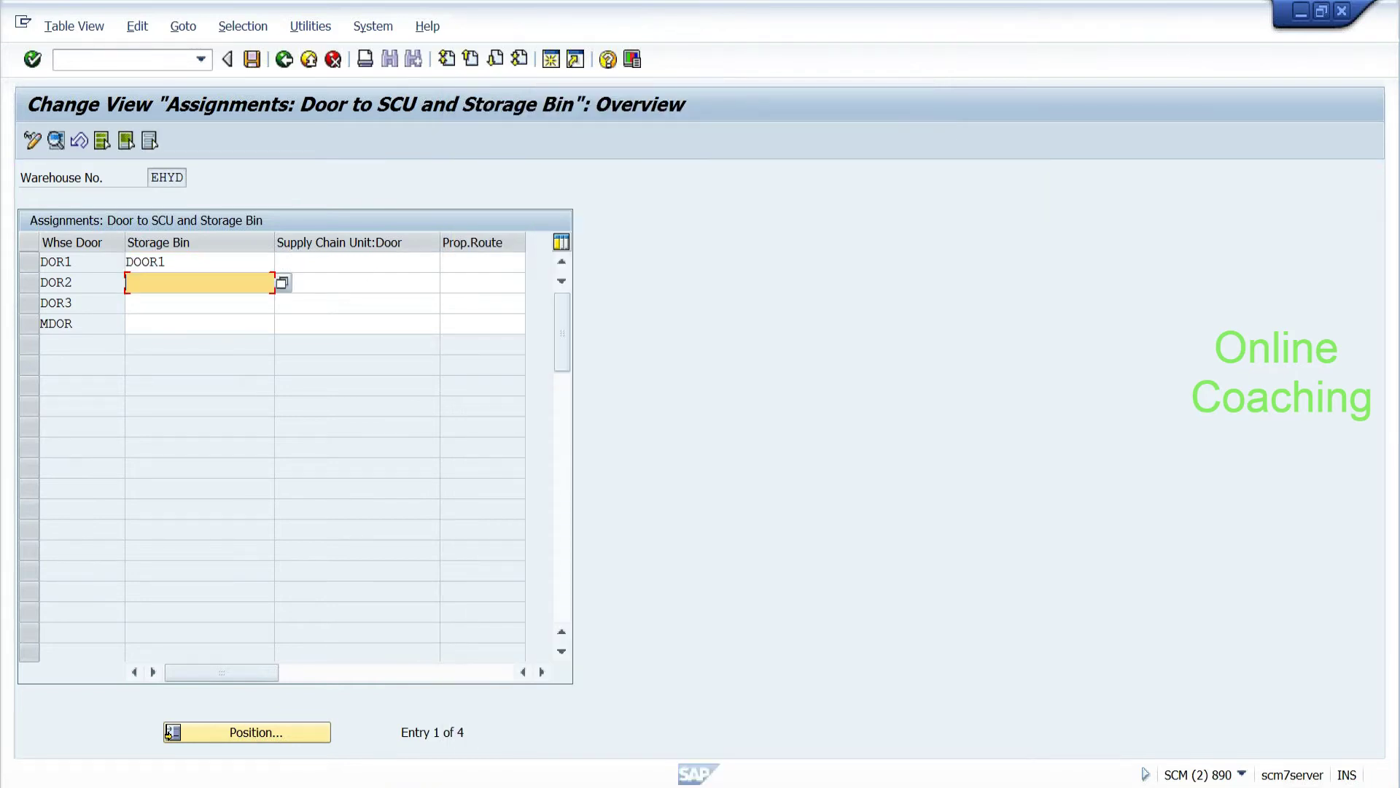
click(283, 284)
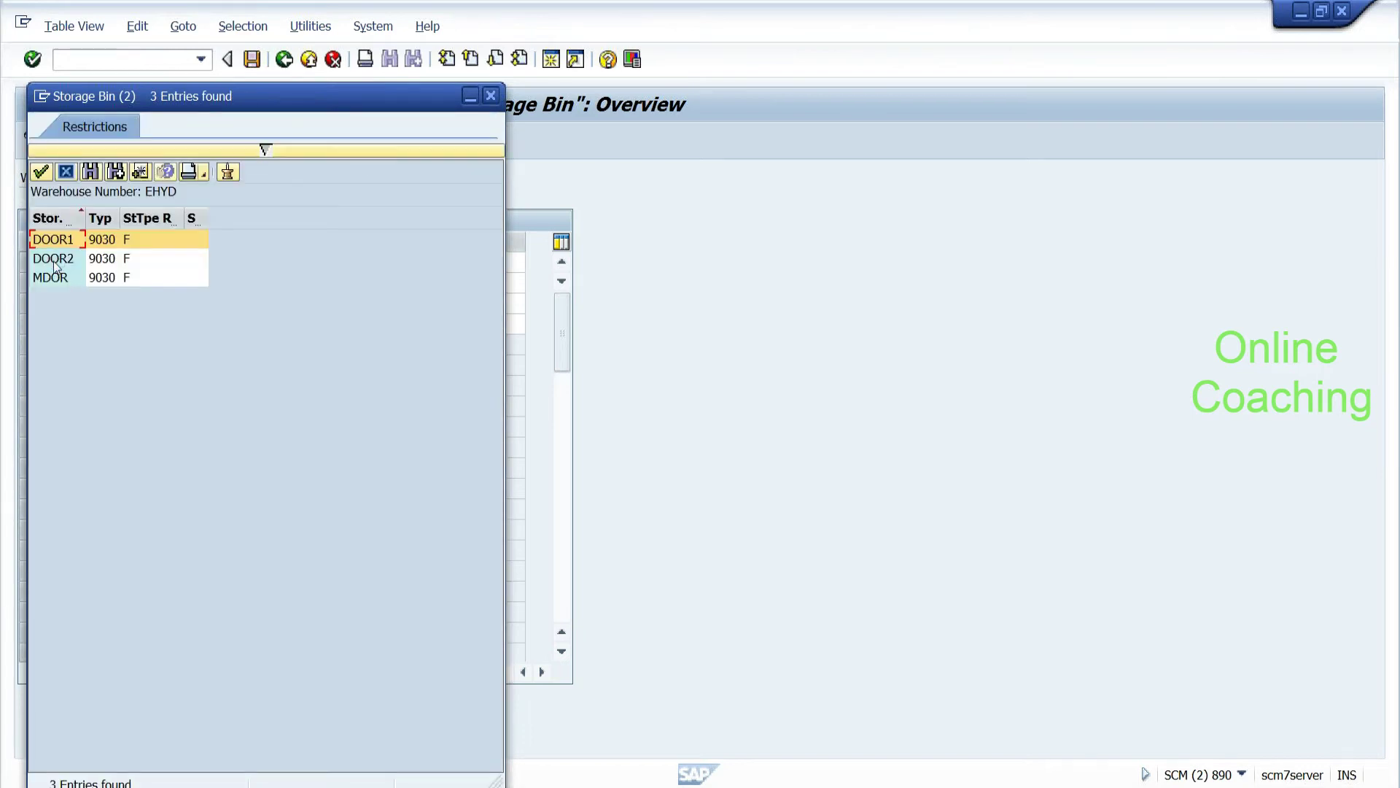
double_click(52, 259)
click(187, 302)
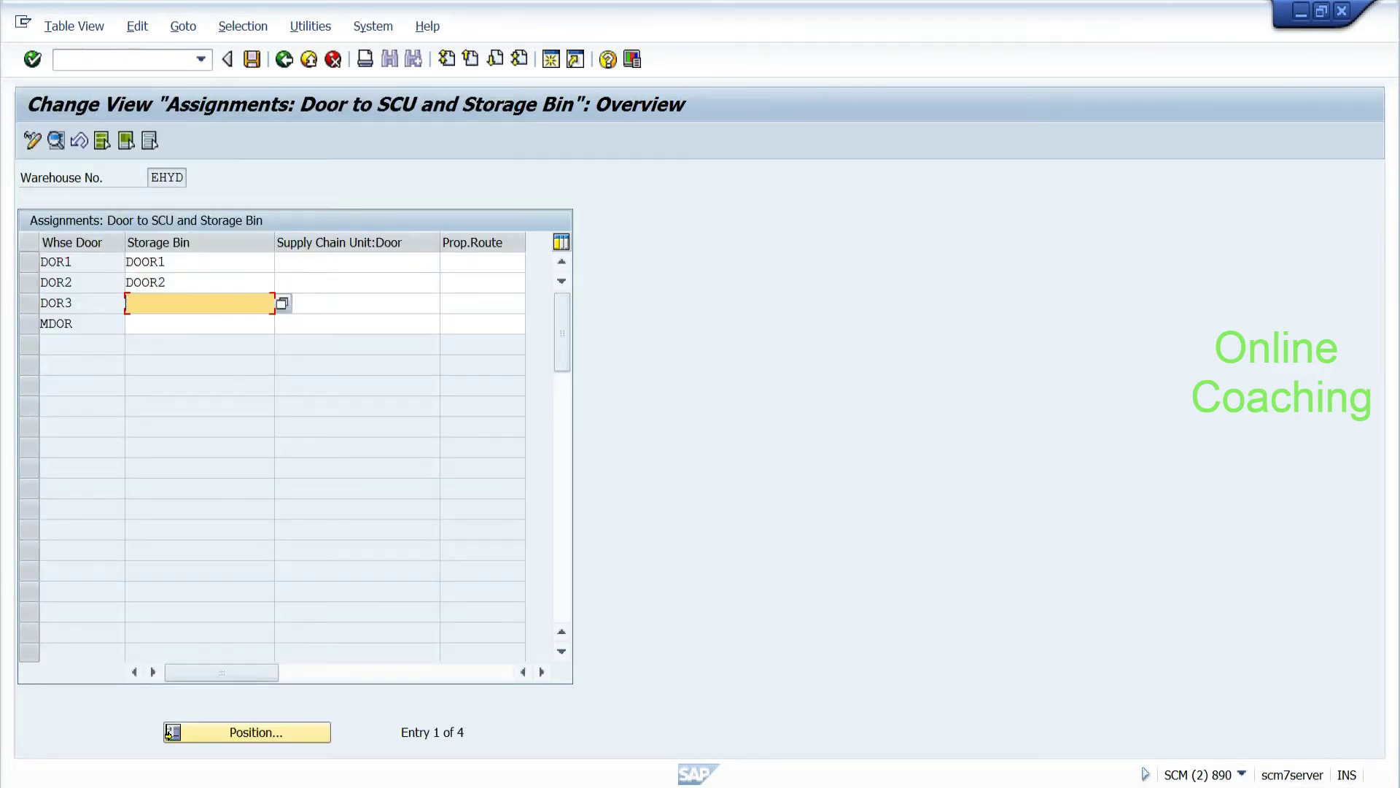
click(187, 324)
click(282, 325)
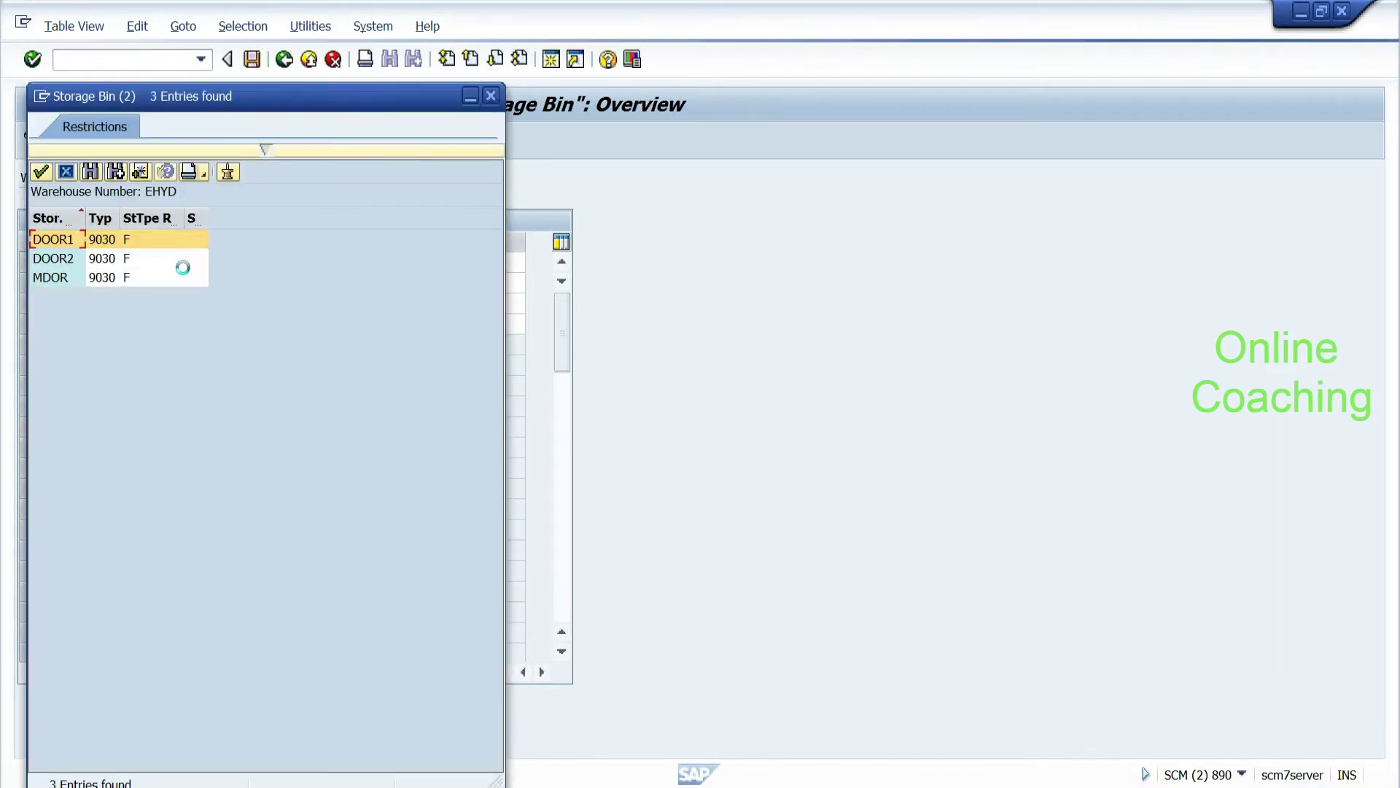
click(50, 277)
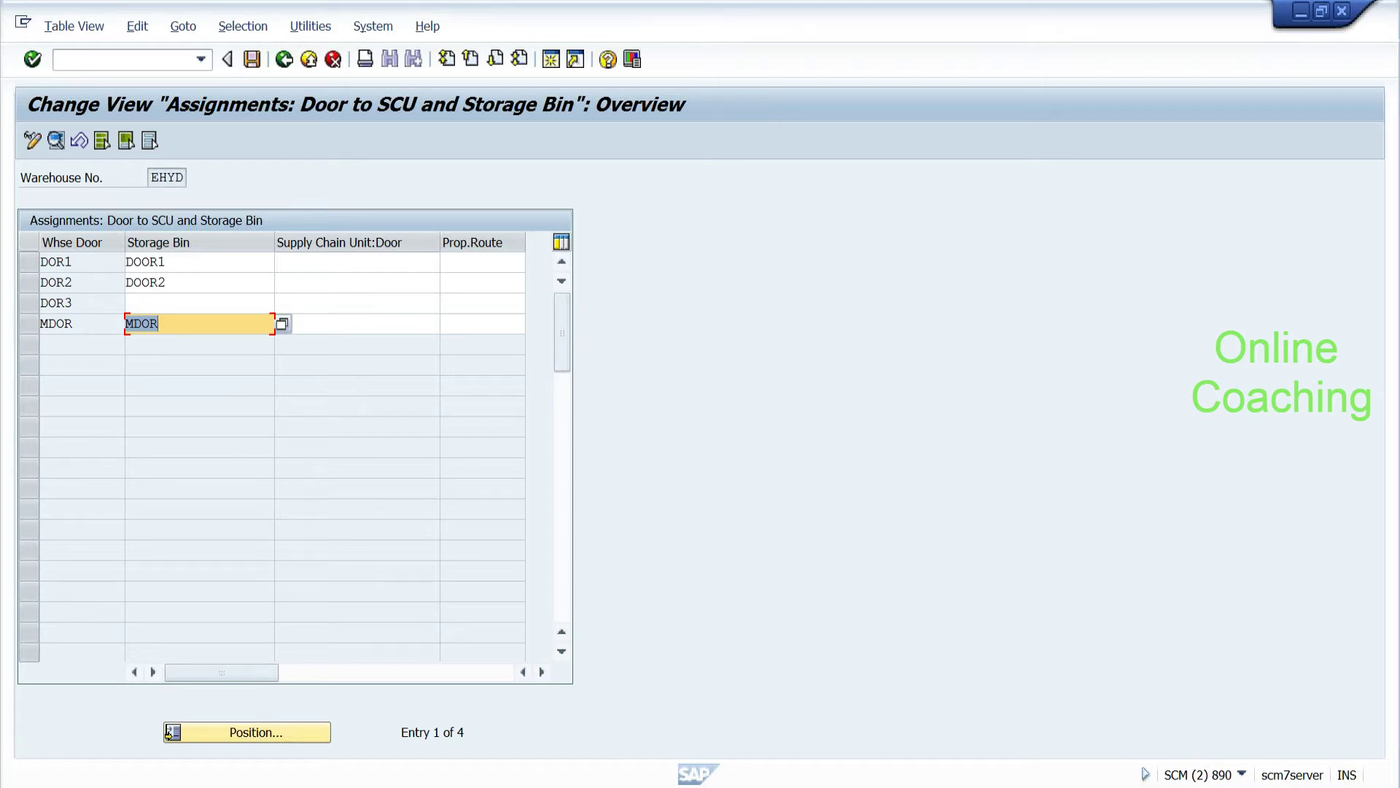
click(252, 60)
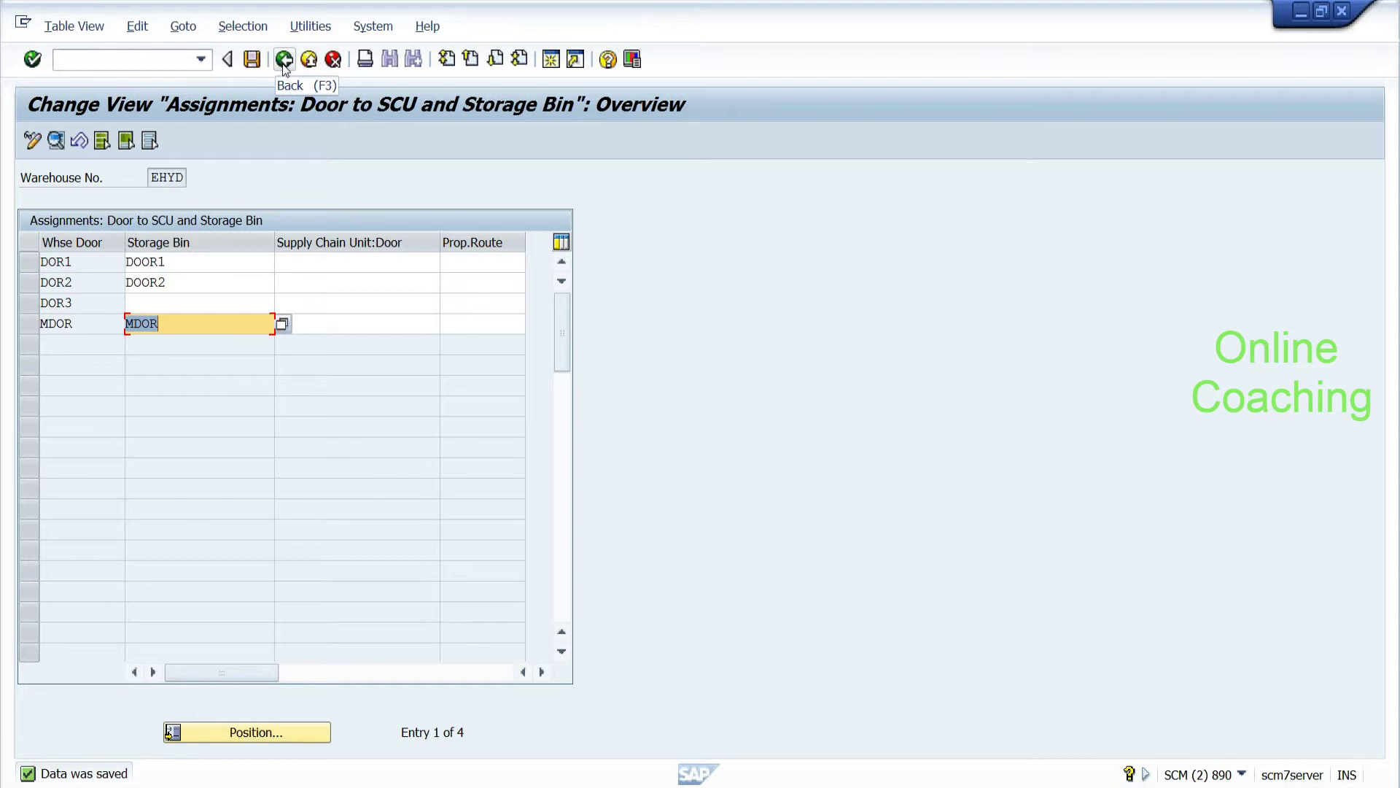
click(183, 262)
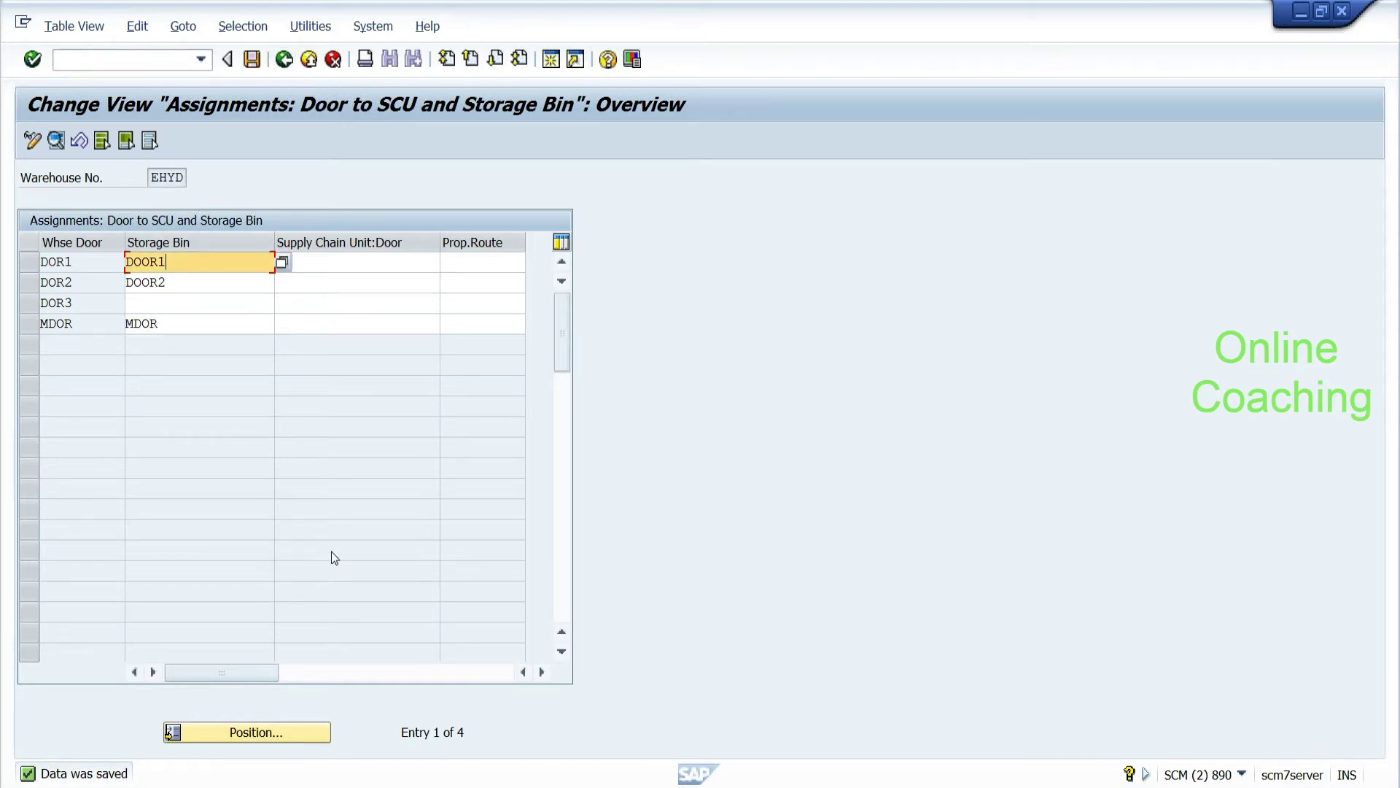
Step: Switch to Notepad and add the line "Created bin:--storage type should have role of door" below "Door to Bin:--"
key(alt+Tab)
click(803, 257)
text(Created)
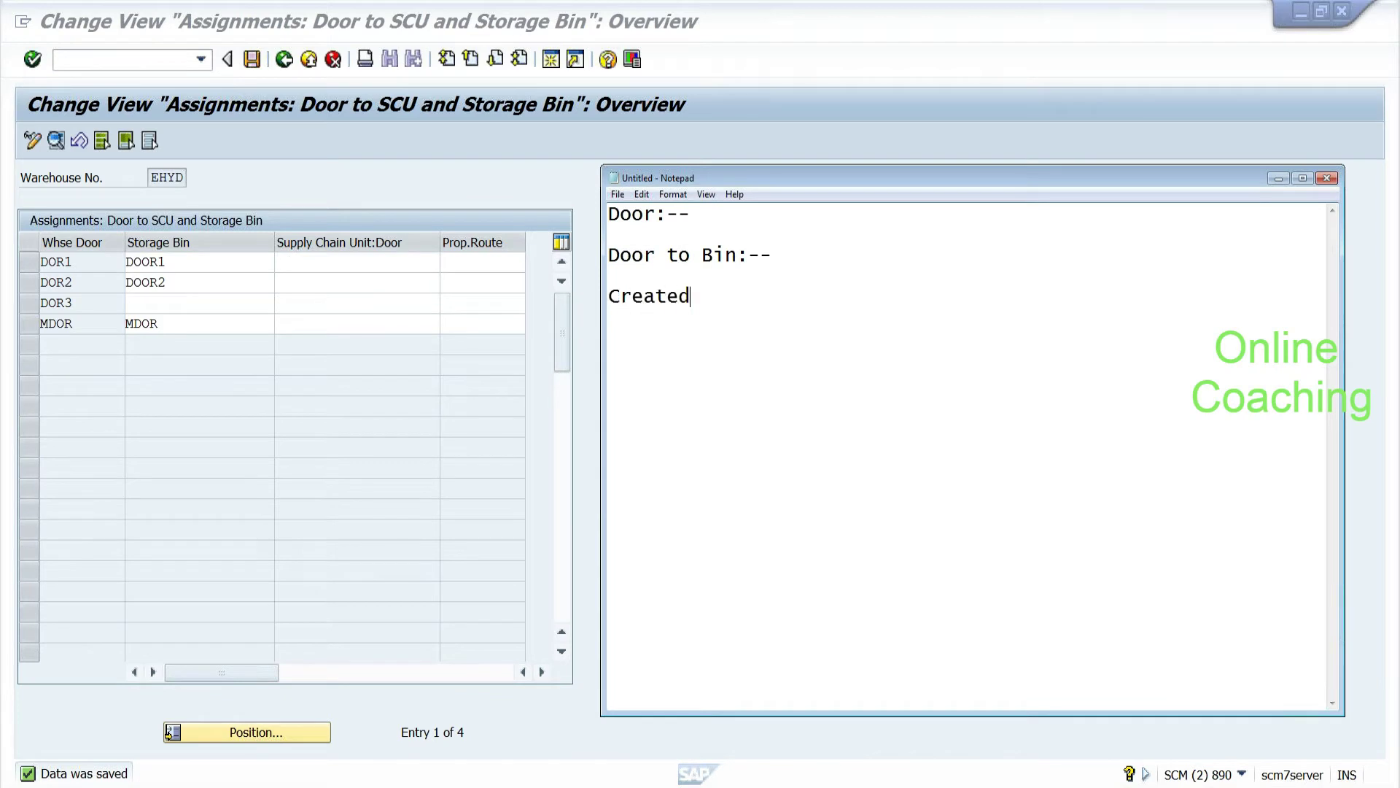
text( bin:--storage type s)
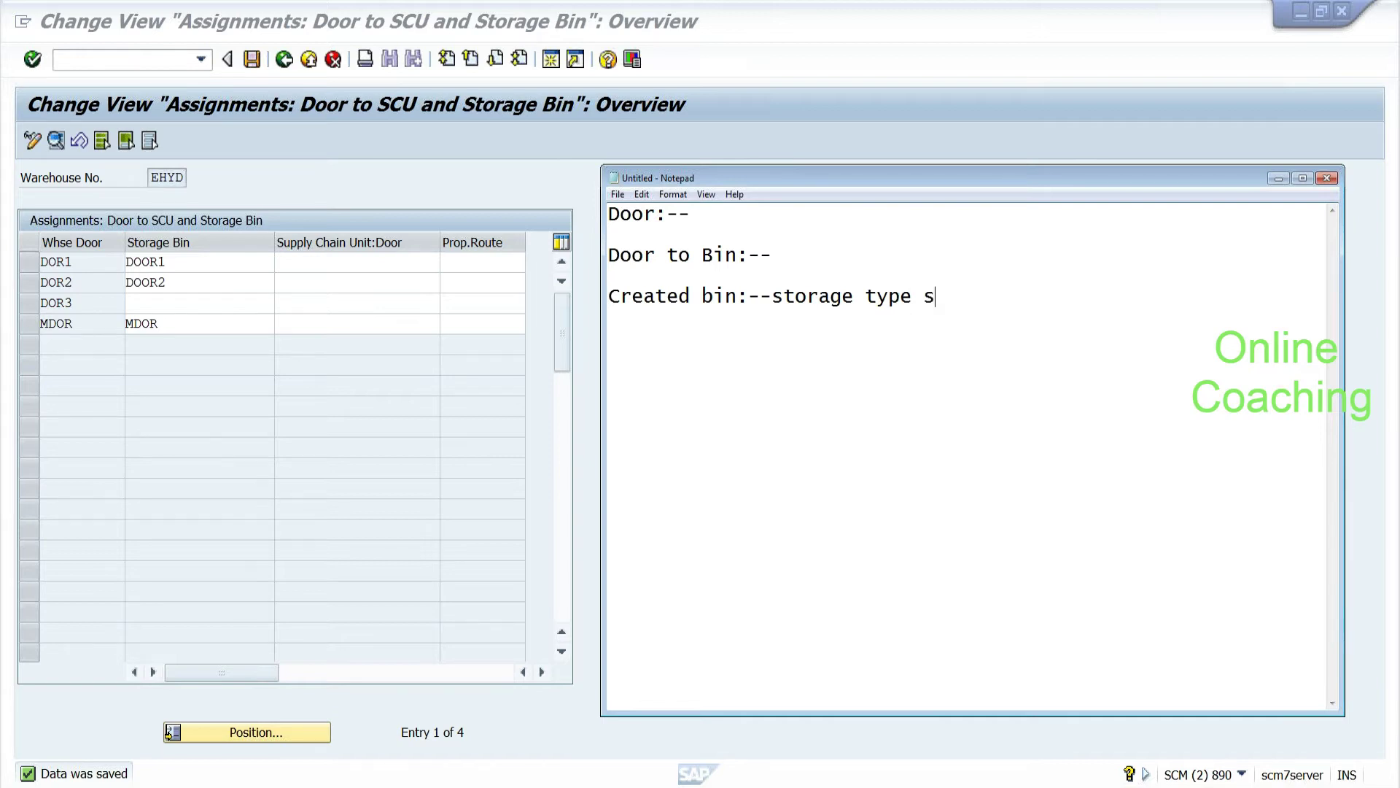
text(hould have ro)
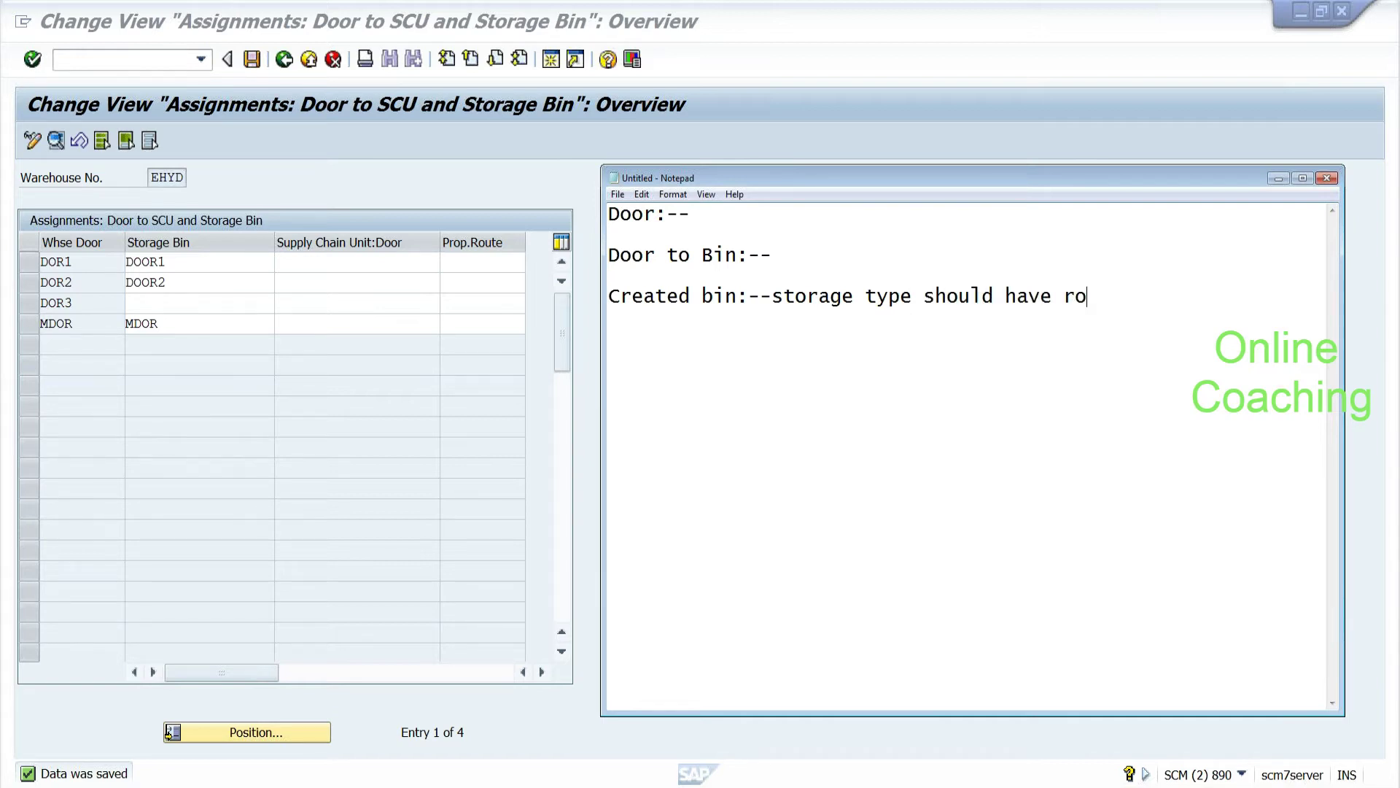
text(le of door)
Step: Highlight the words "storage type should have role of door" in the note
key(shift+Right)
key(shift+Right)
key(shift+Right)
key(shift+Right)
key(shift+Right)
key(shift+Right)
key(shift+Right)
key(shift+Right)
key(shift+Right)
key(shift+Right)
key(shift+Right)
key(shift+Right)
key(shift+Right)
key(shift+Right)
key(shift+Right)
key(shift+Right)
key(shift+Right)
key(shift+Right)
key(shift+Right)
key(shift+Right)
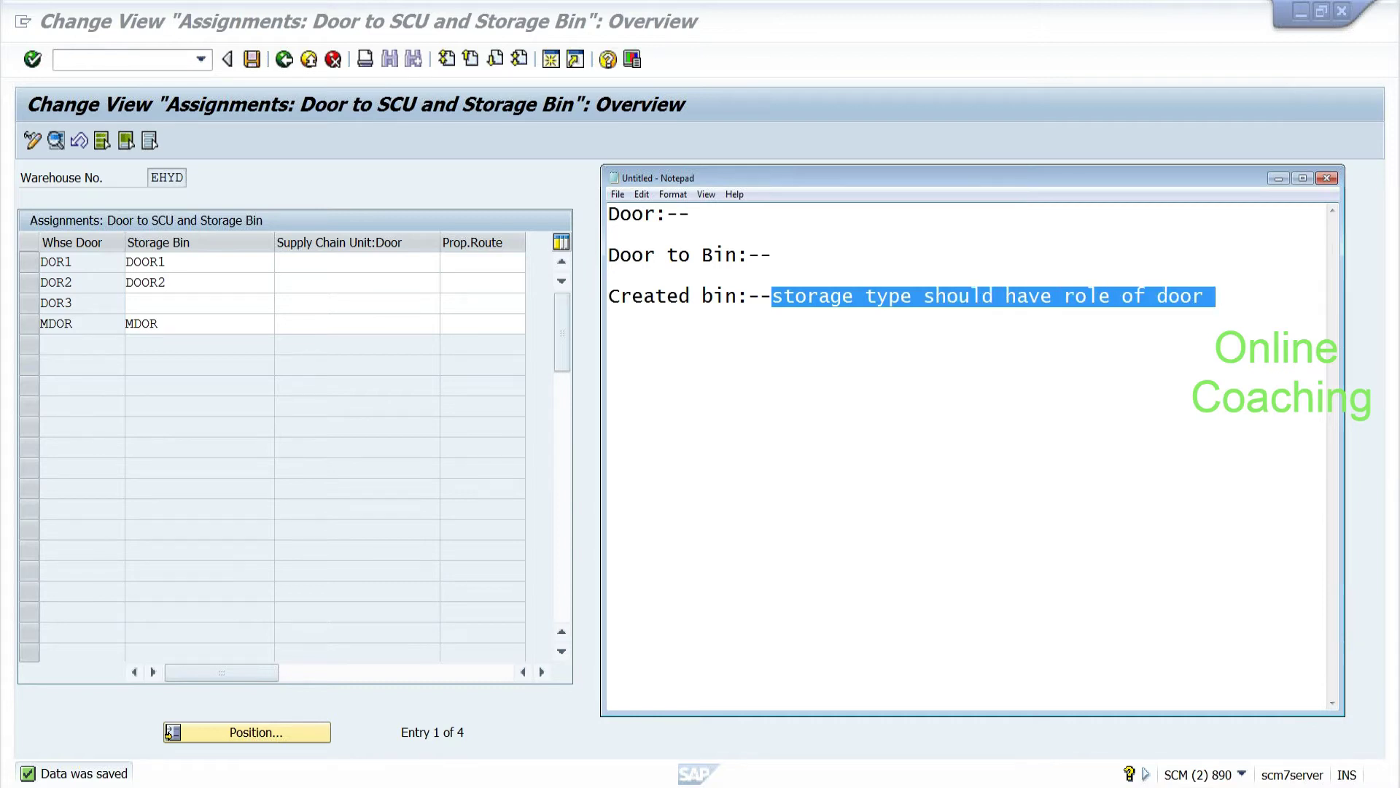
click(1075, 297)
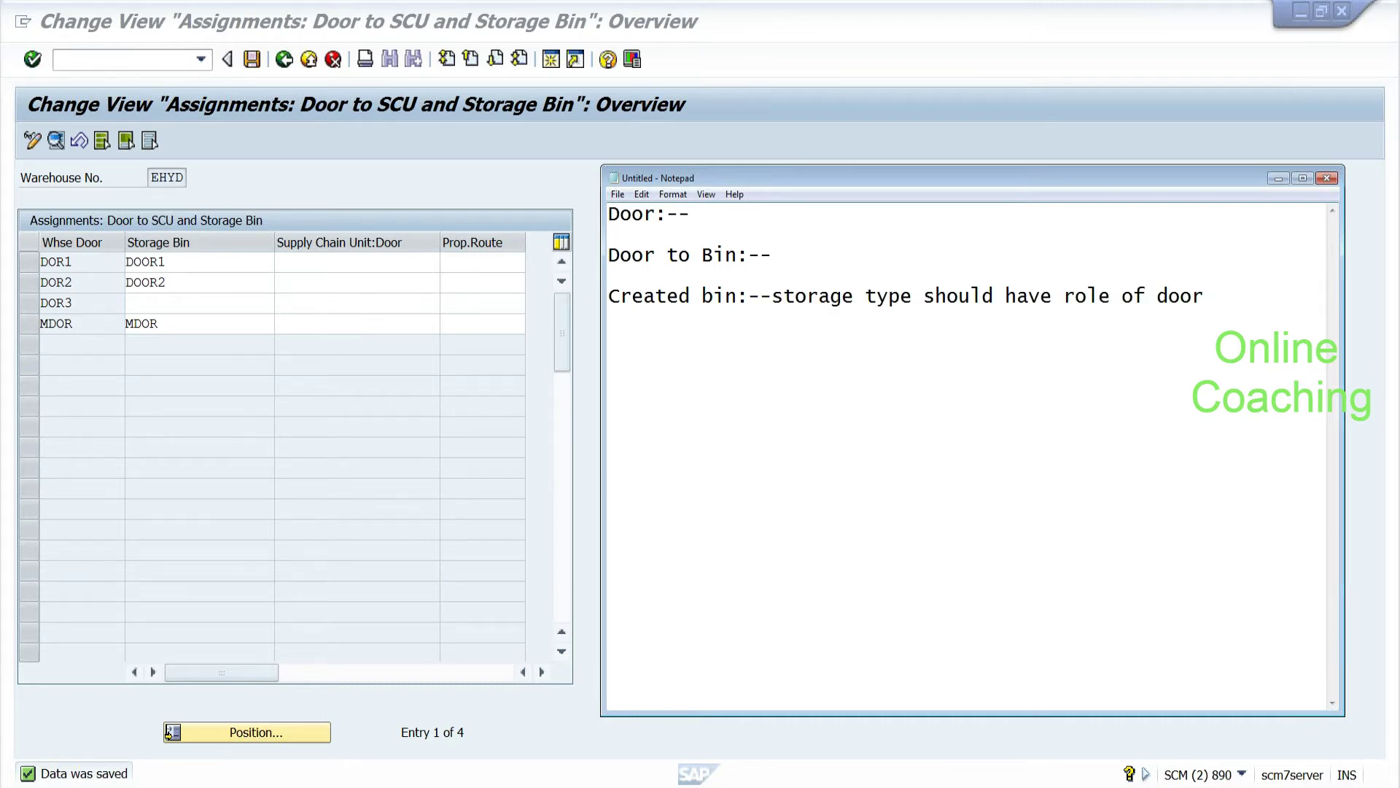
key(shift+Right)
key(shift+Right)
key(shift+Right)
key(shift+Right)
key(shift+Right)
key(shift+Right)
key(shift+Right)
key(shift+Right)
key(shift+Right)
key(shift+Right)
key(shift+Right)
key(shift+Right)
key(shift+Right)
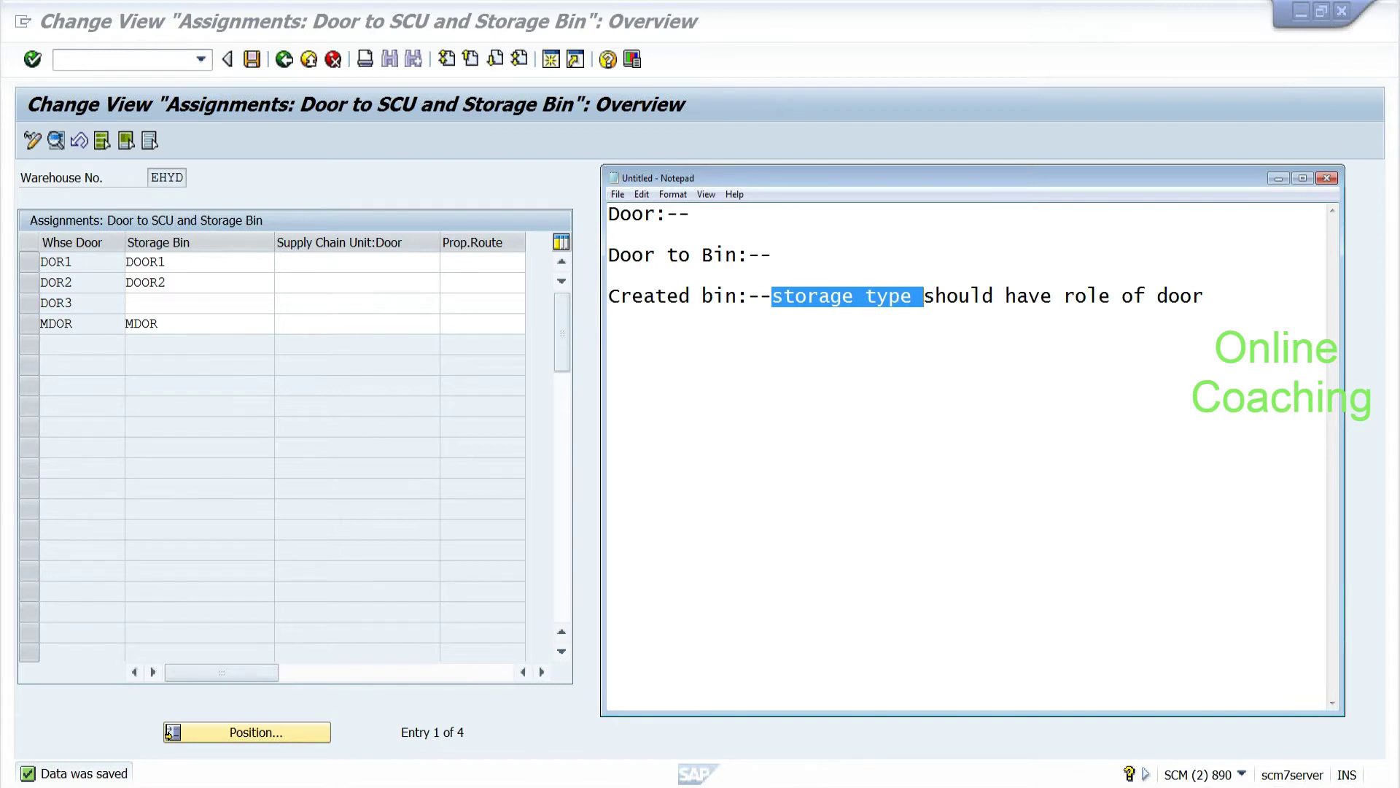
key(shift+Right)
key(shift+Right)
key(shift+Right)
key(shift+Right)
key(shift+Right)
key(shift+Right)
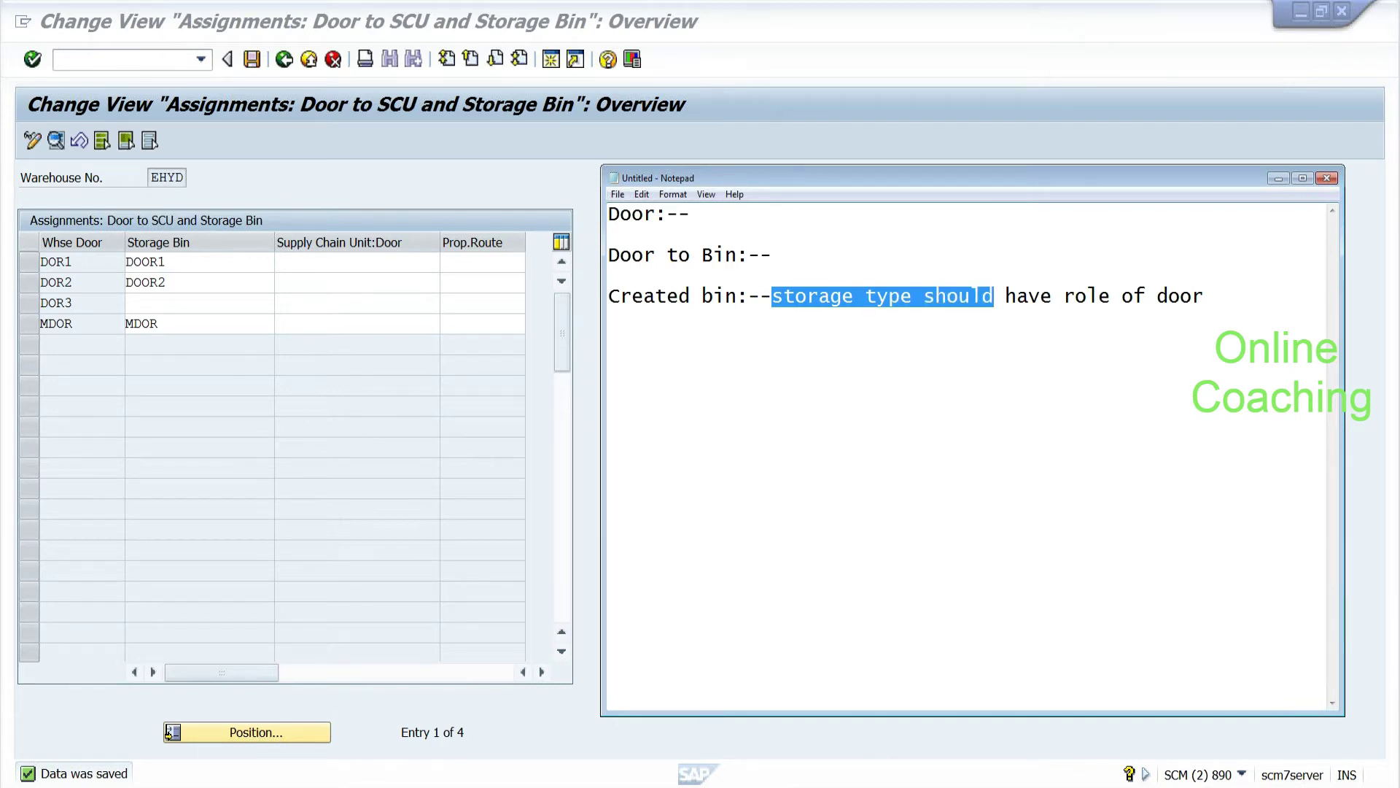
key(shift+Home)
key(shift+End)
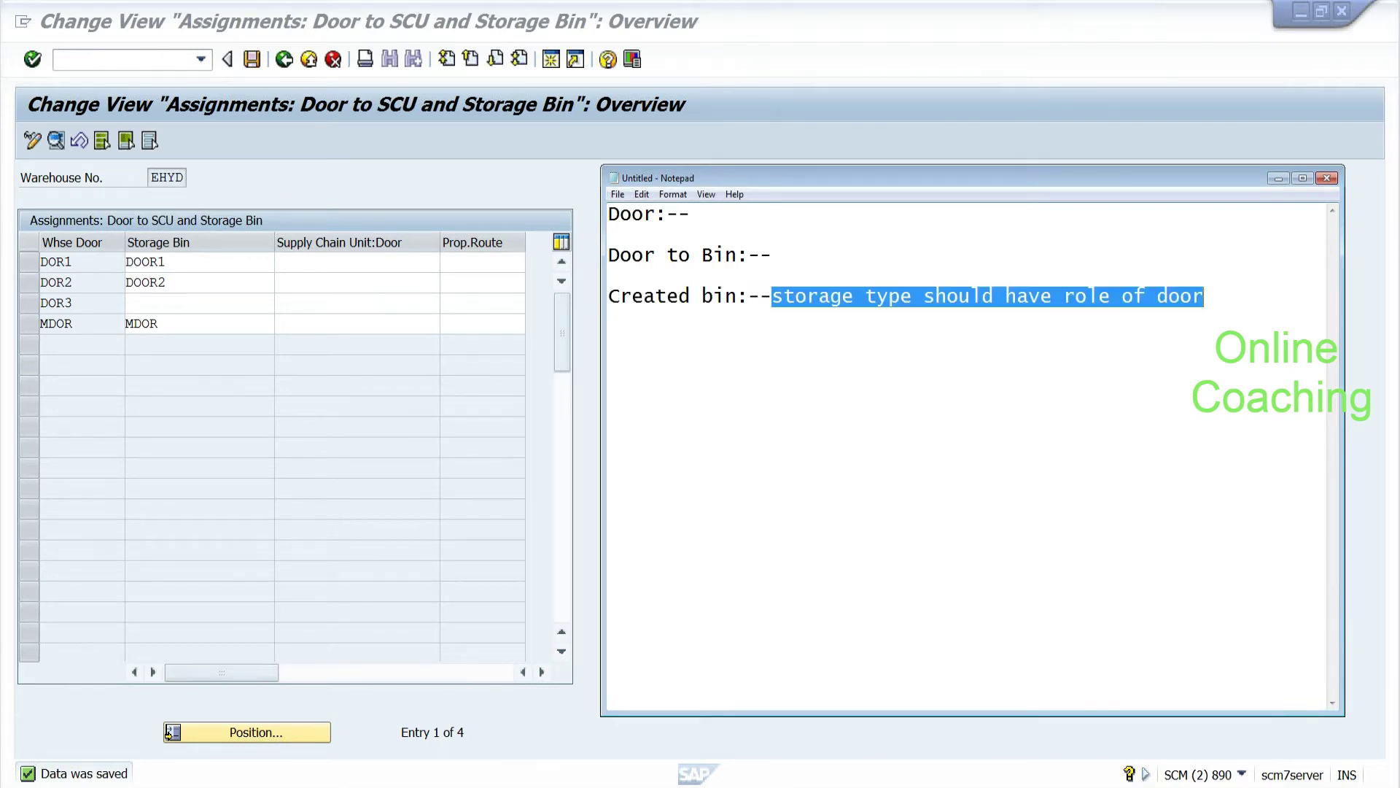
Step: Switch to SAP, create a new session and open Define Storage Type in SPRO under the Extended Warehouse Management master data
click(22, 21)
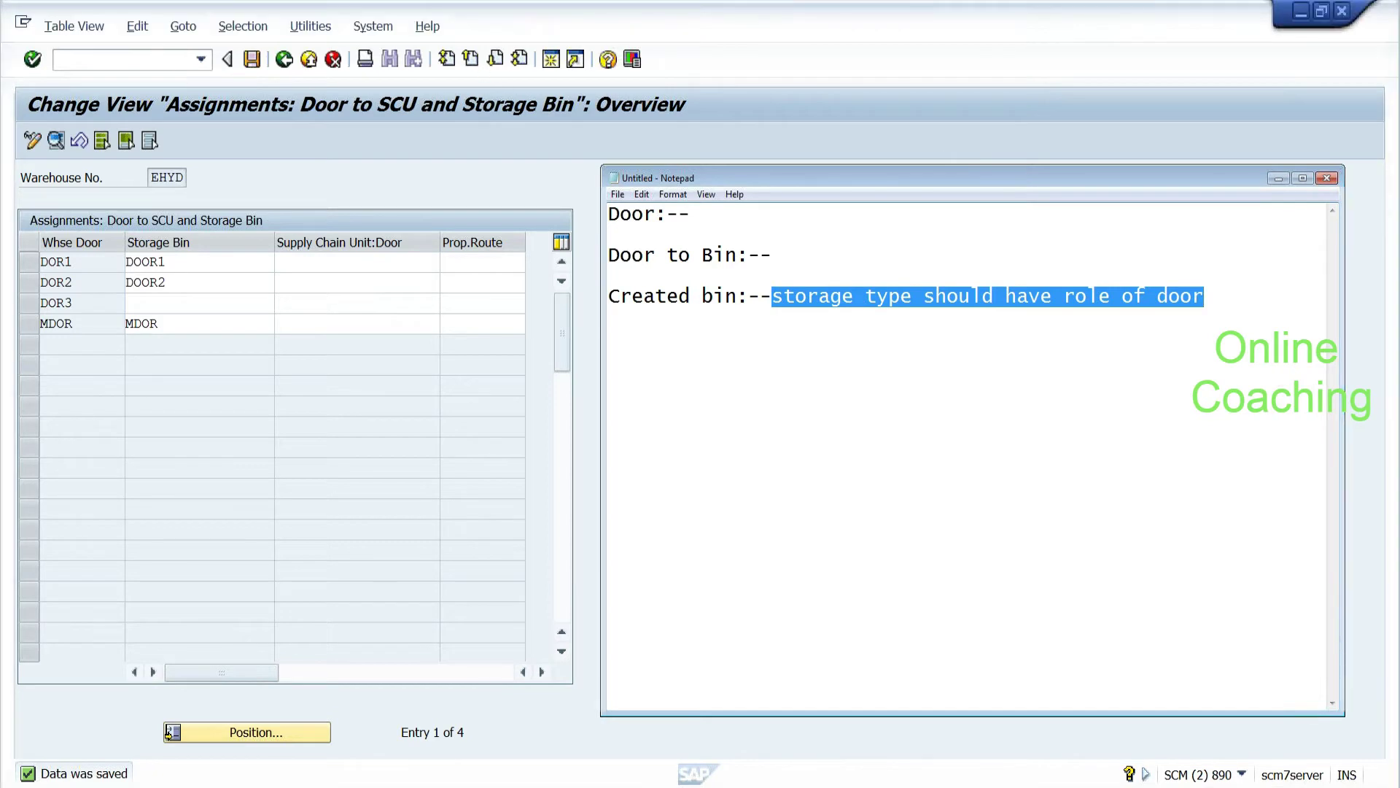
click(54, 205)
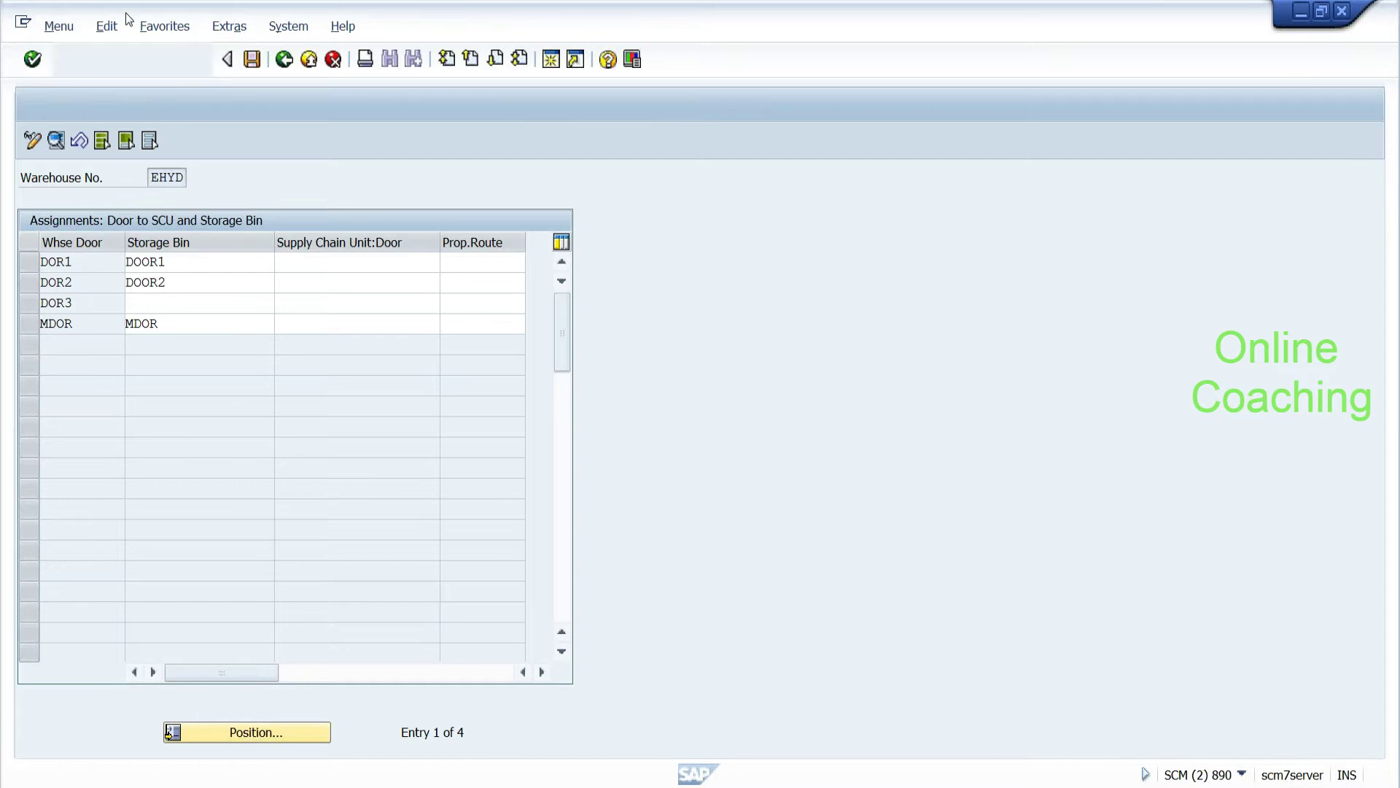
text(spro)
key(Return)
click(130, 142)
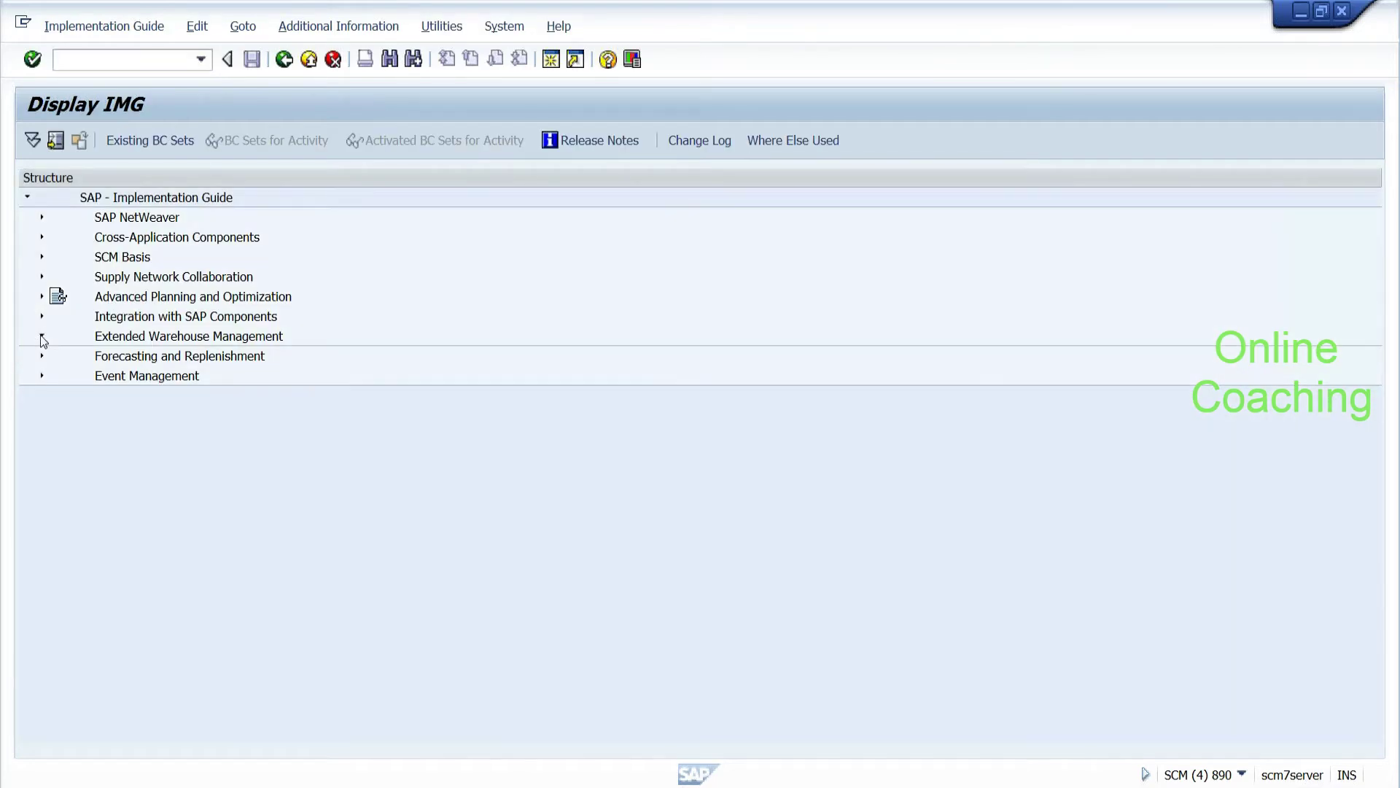
click(42, 335)
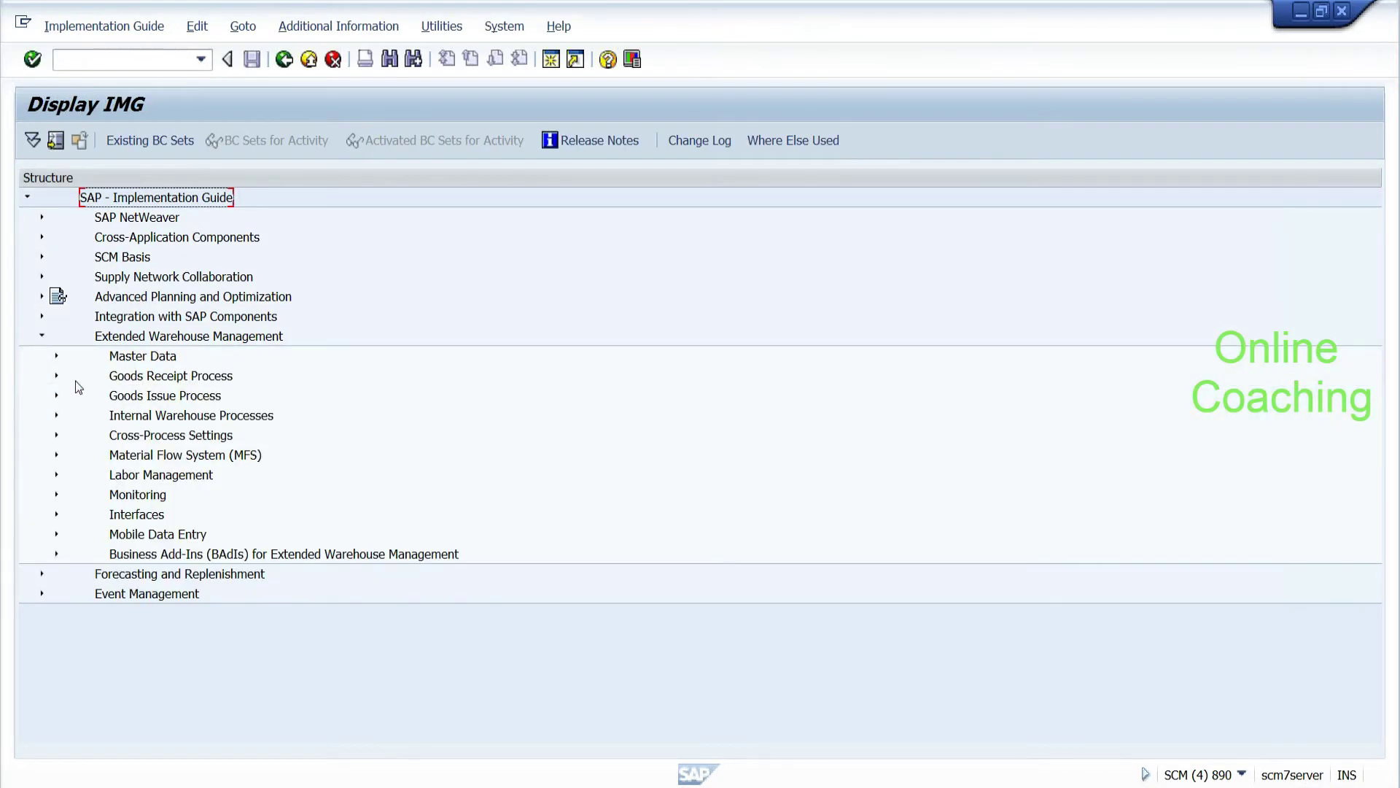
click(56, 355)
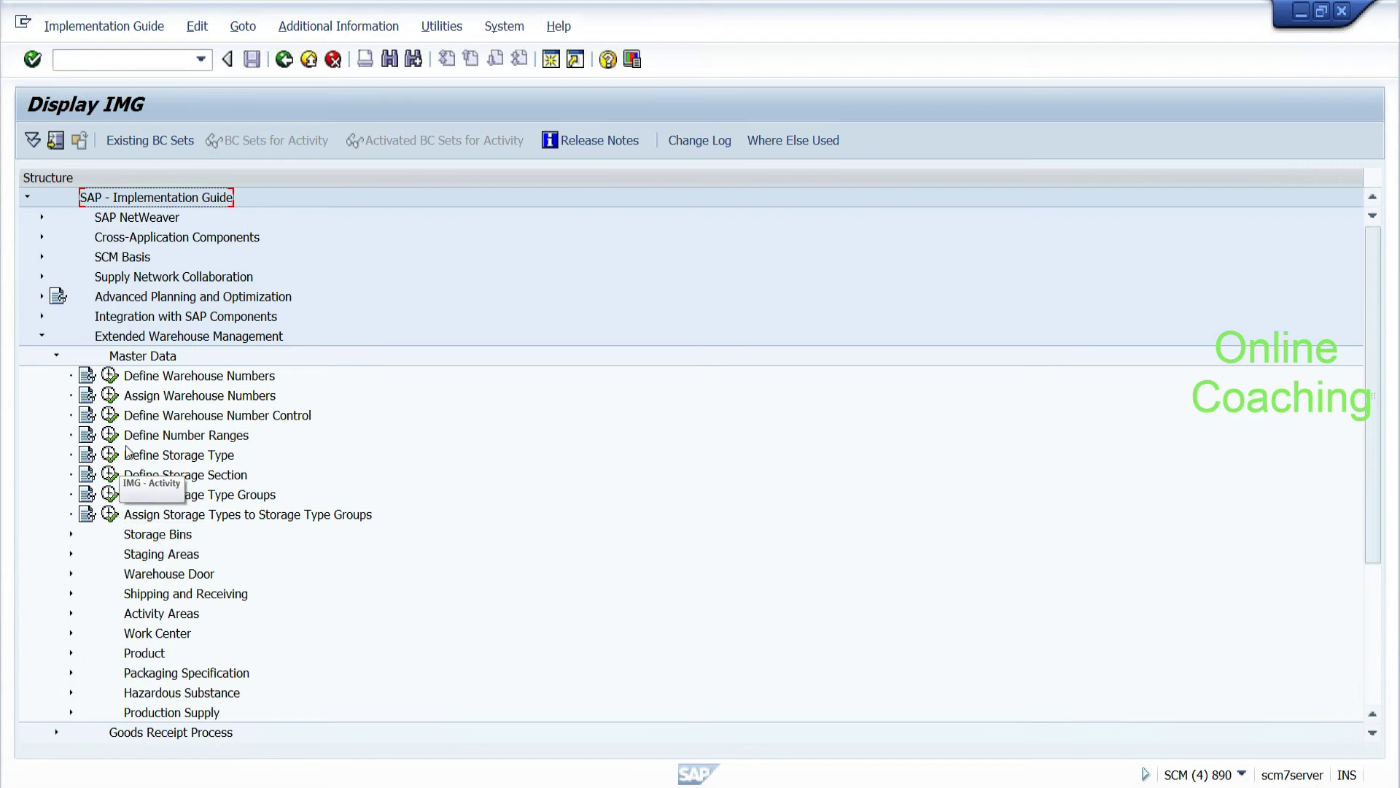
click(110, 455)
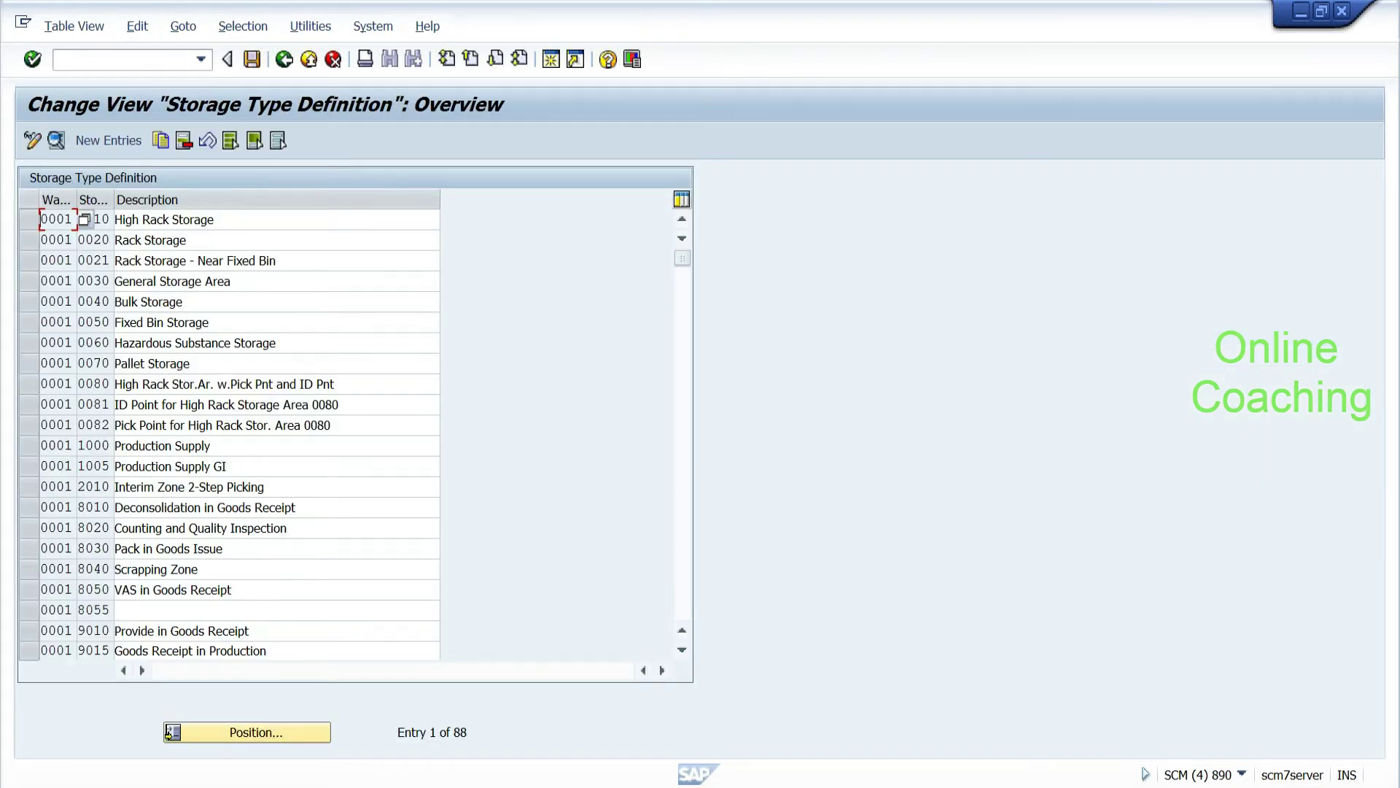
Step: Position the storage type list at warehouse EHYD, storage type 9030
click(217, 731)
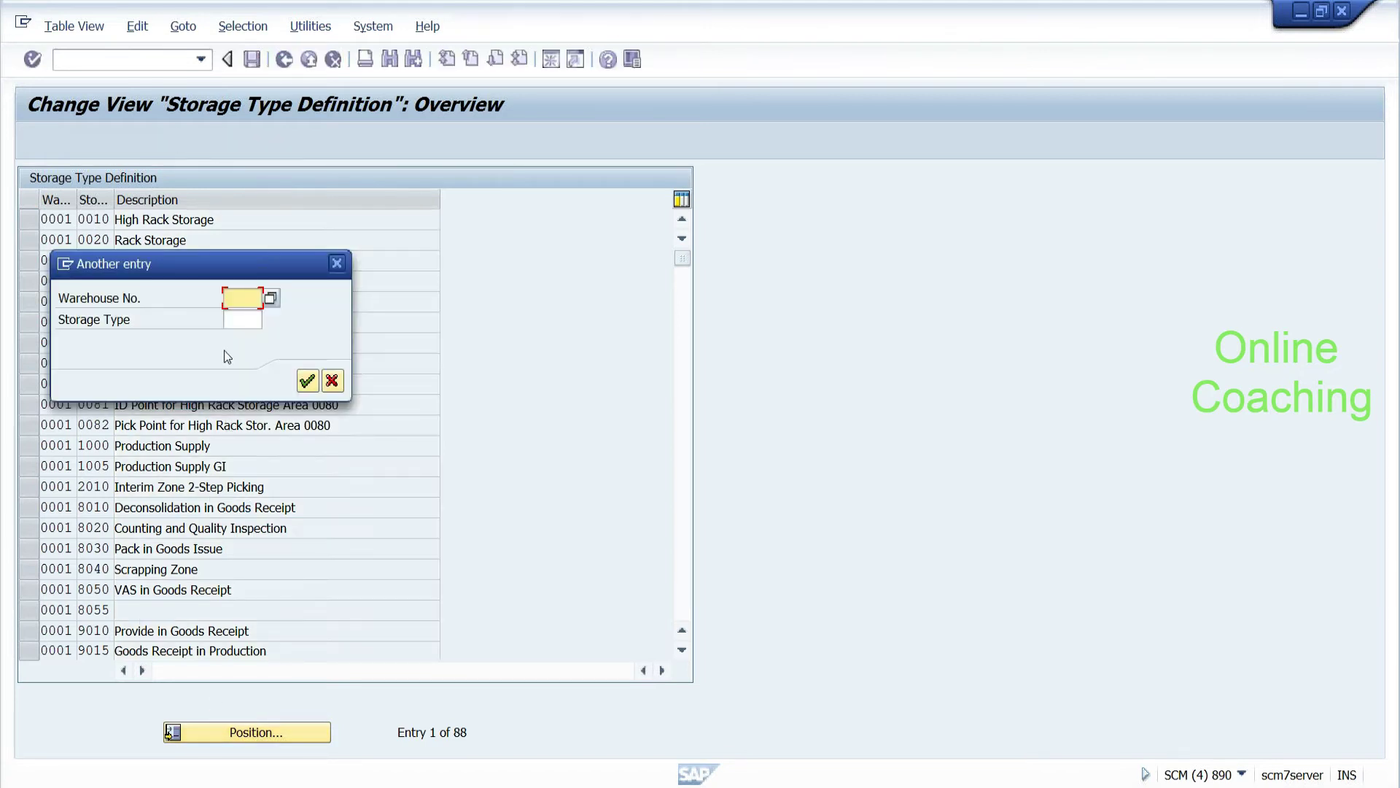
text(ehyd)
key(Tab)
text(9030)
key(Return)
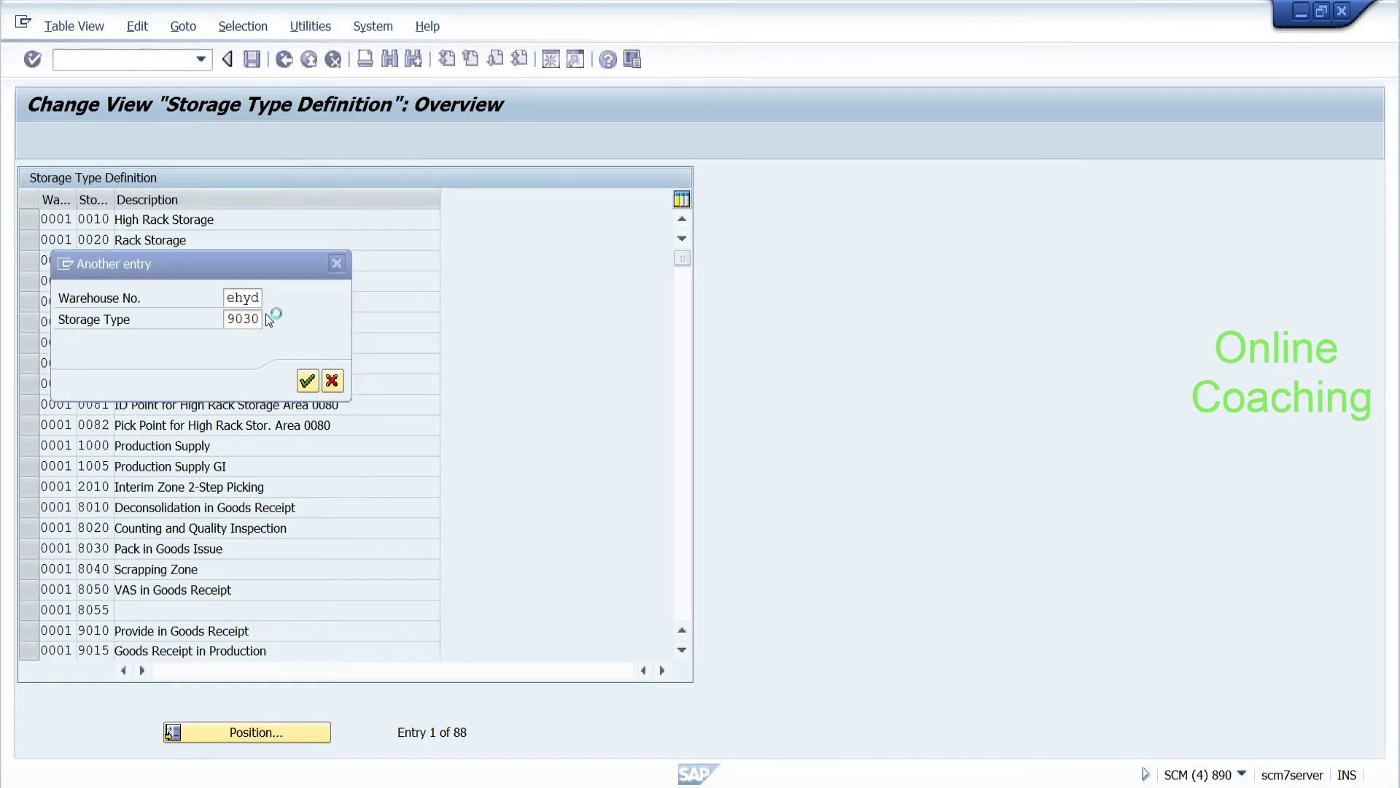
Step: Check the Storage Type Role and its possible values in the details of EHYD storage type 9030, and return to the implementation guide
click(102, 219)
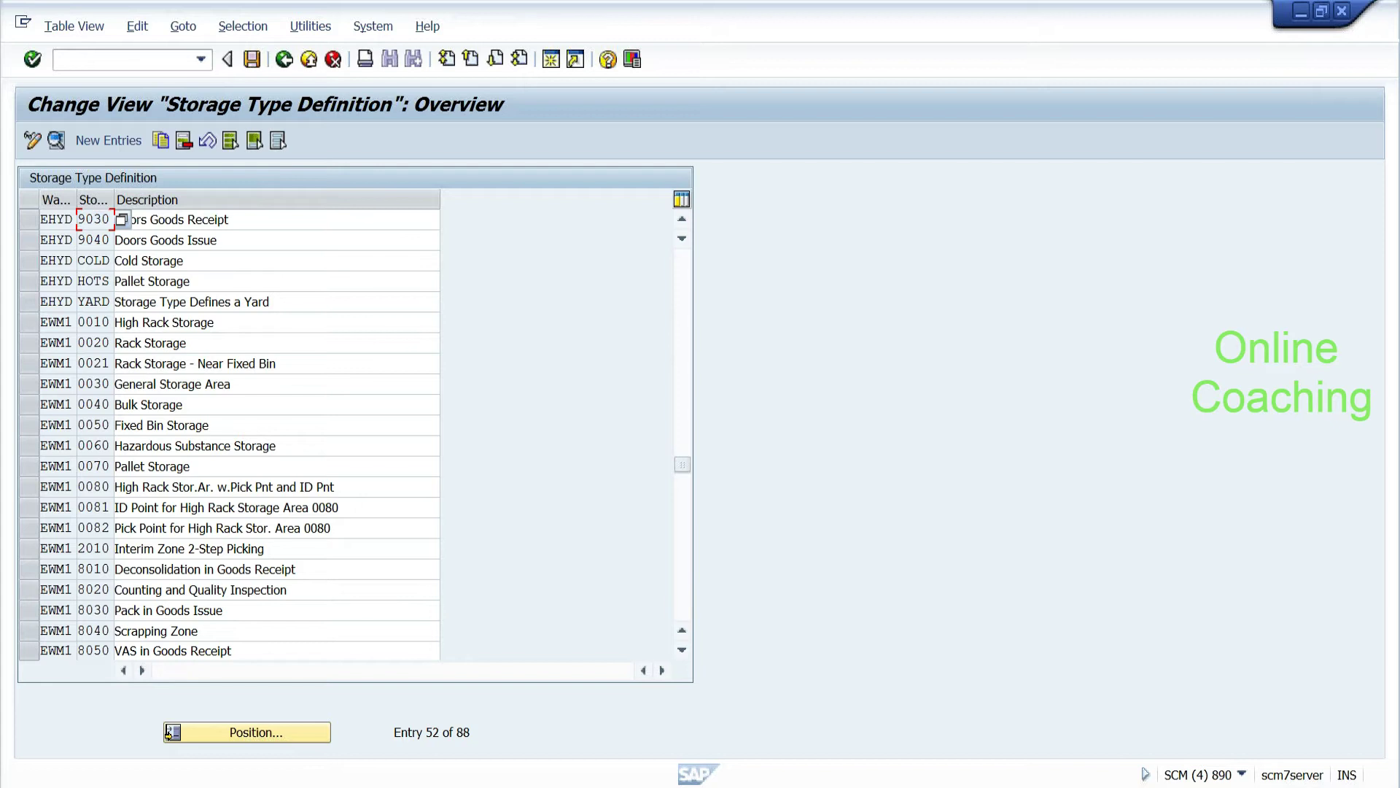
double_click(101, 222)
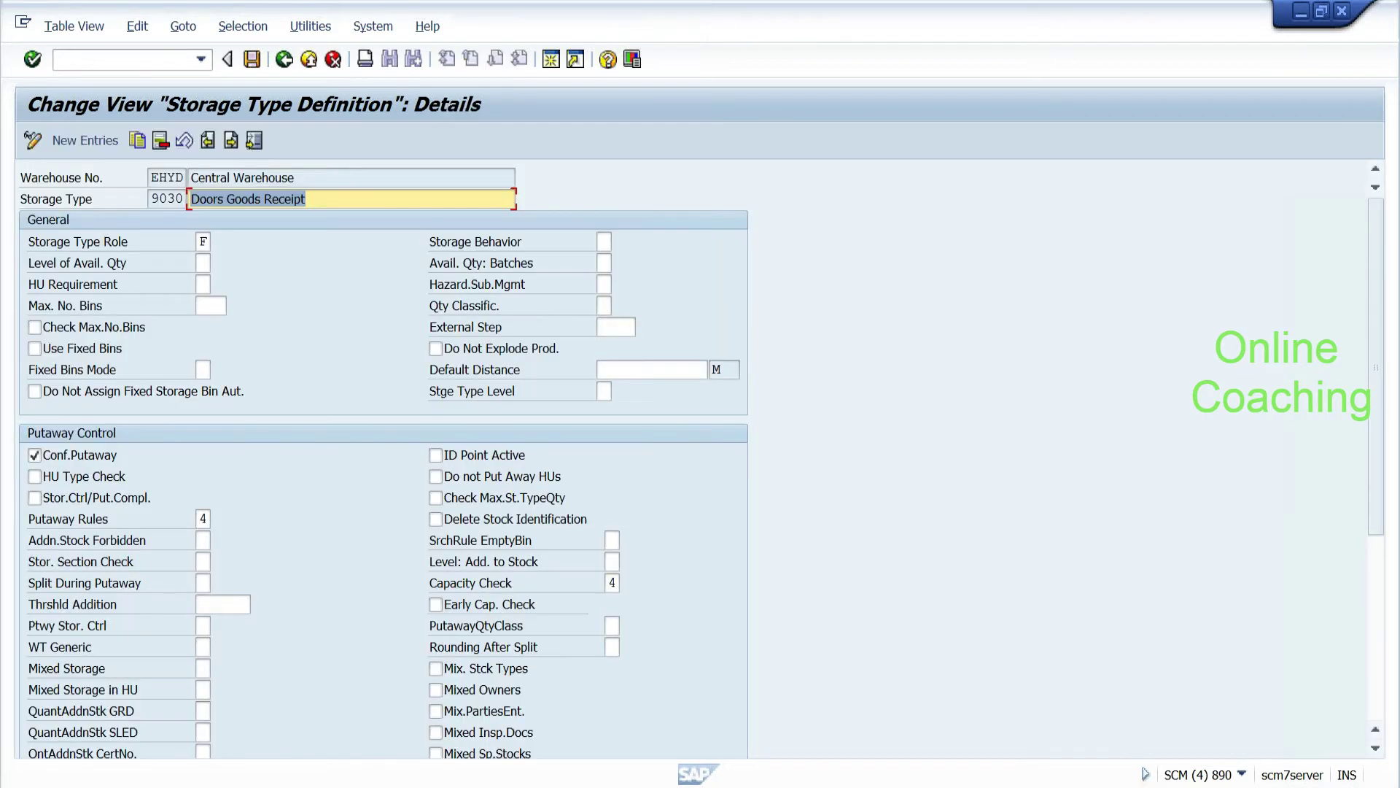
click(204, 242)
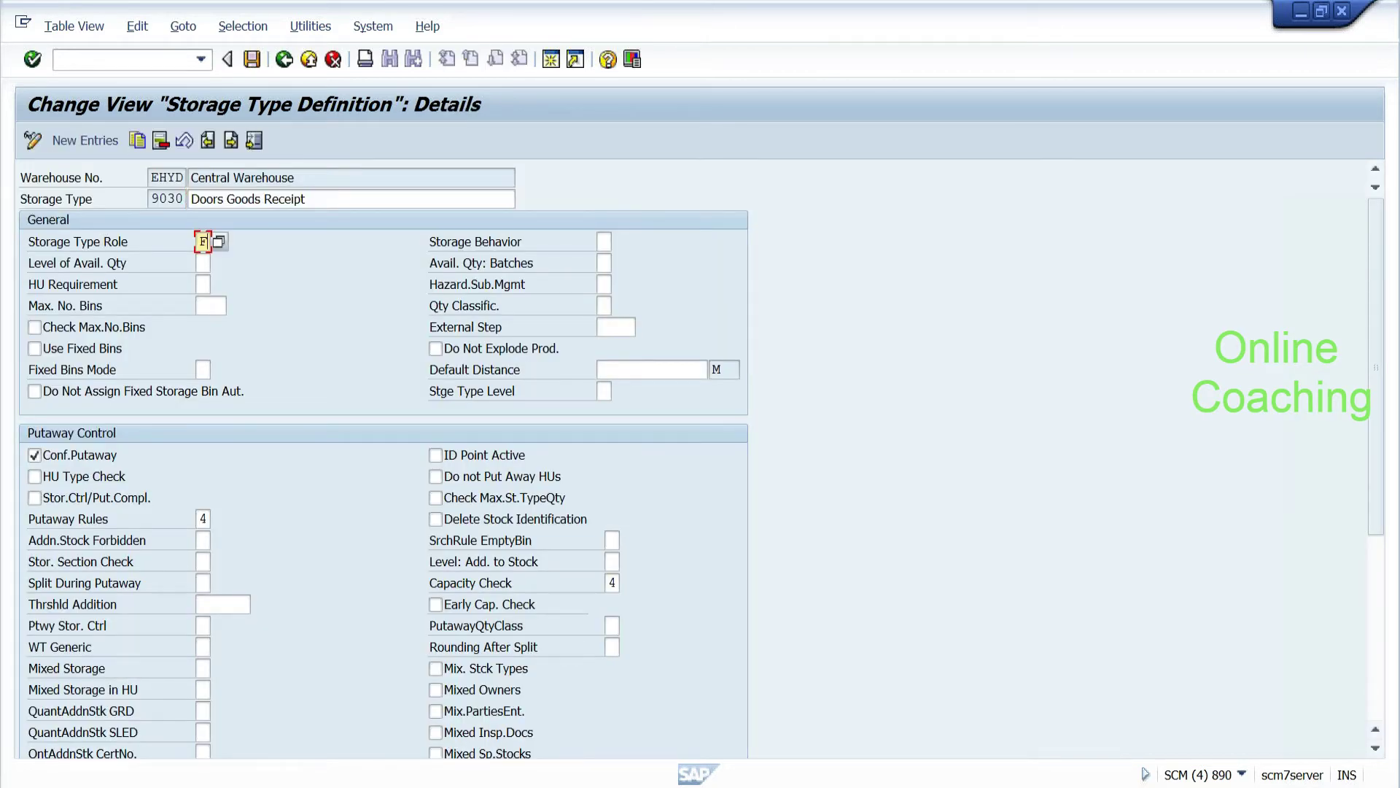
click(220, 246)
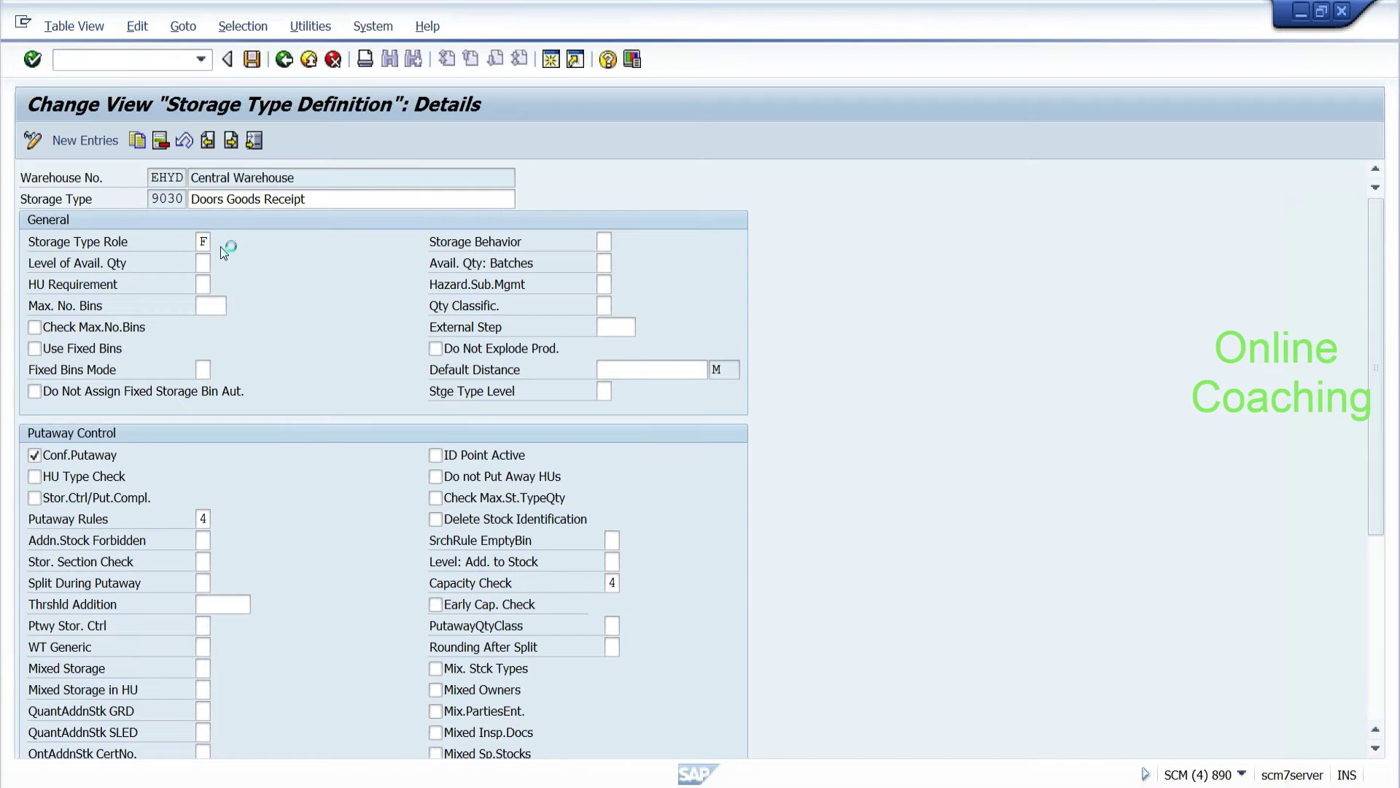
click(29, 361)
click(55, 199)
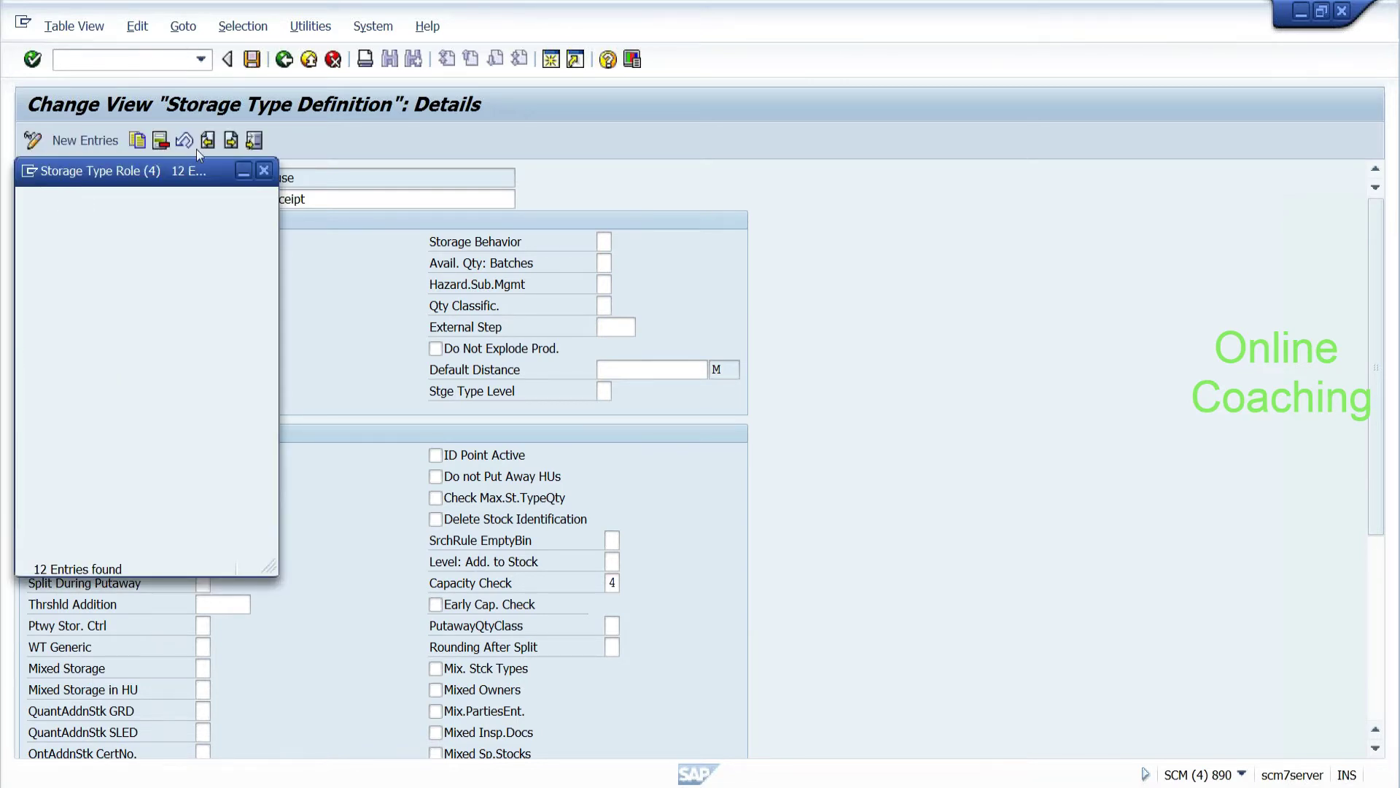
click(284, 61)
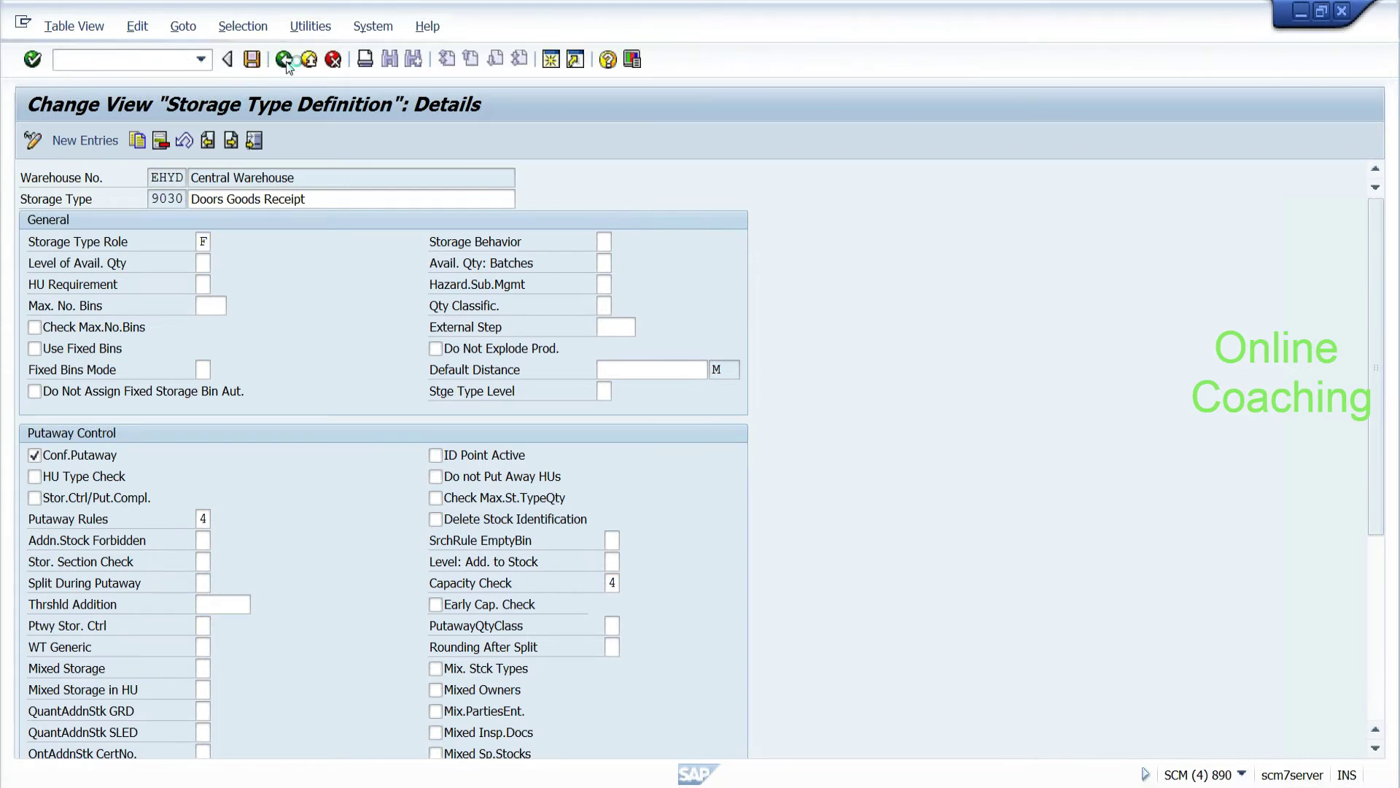
click(284, 62)
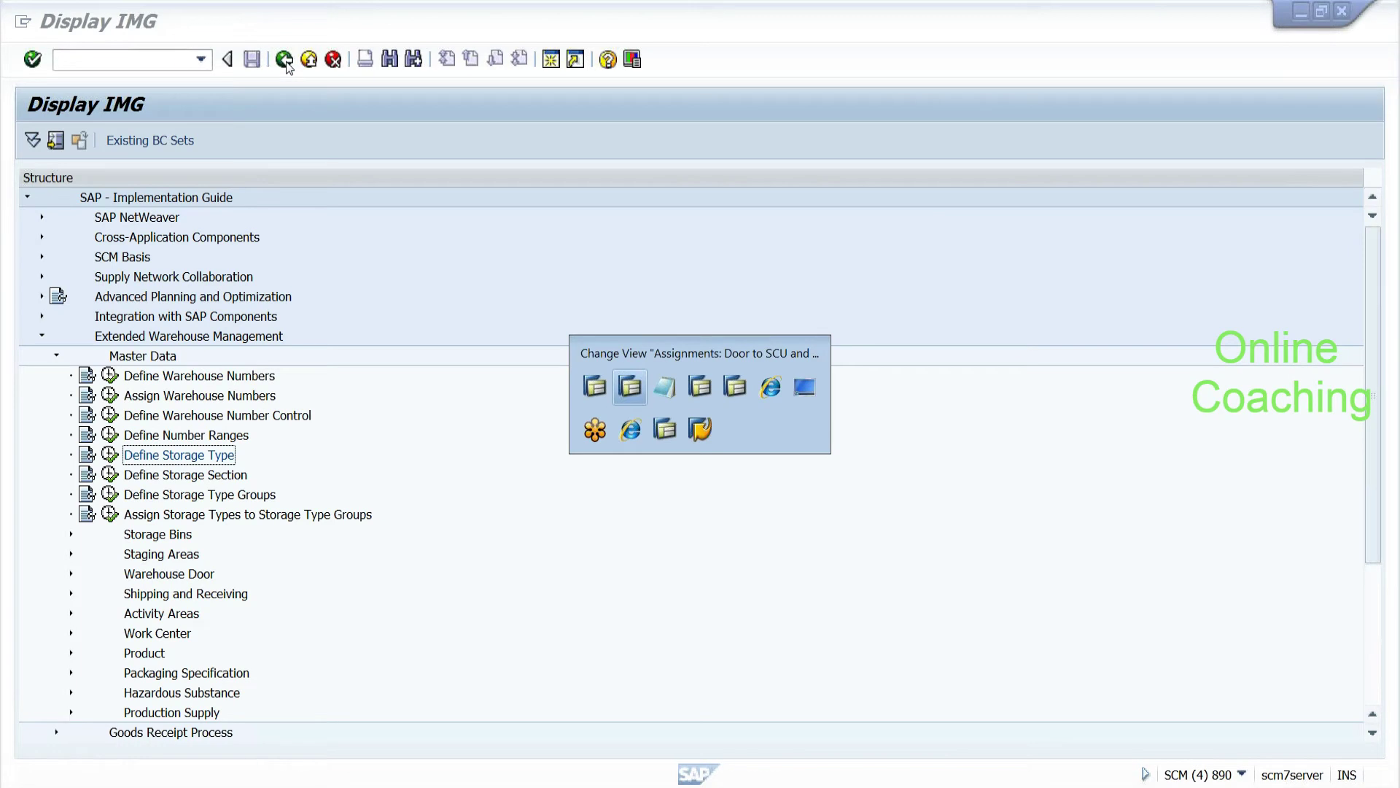
Step: Save the door to storage bin assignments for warehouse EHYD and return to SAP Easy Access
key(alt+Tab)
click(252, 60)
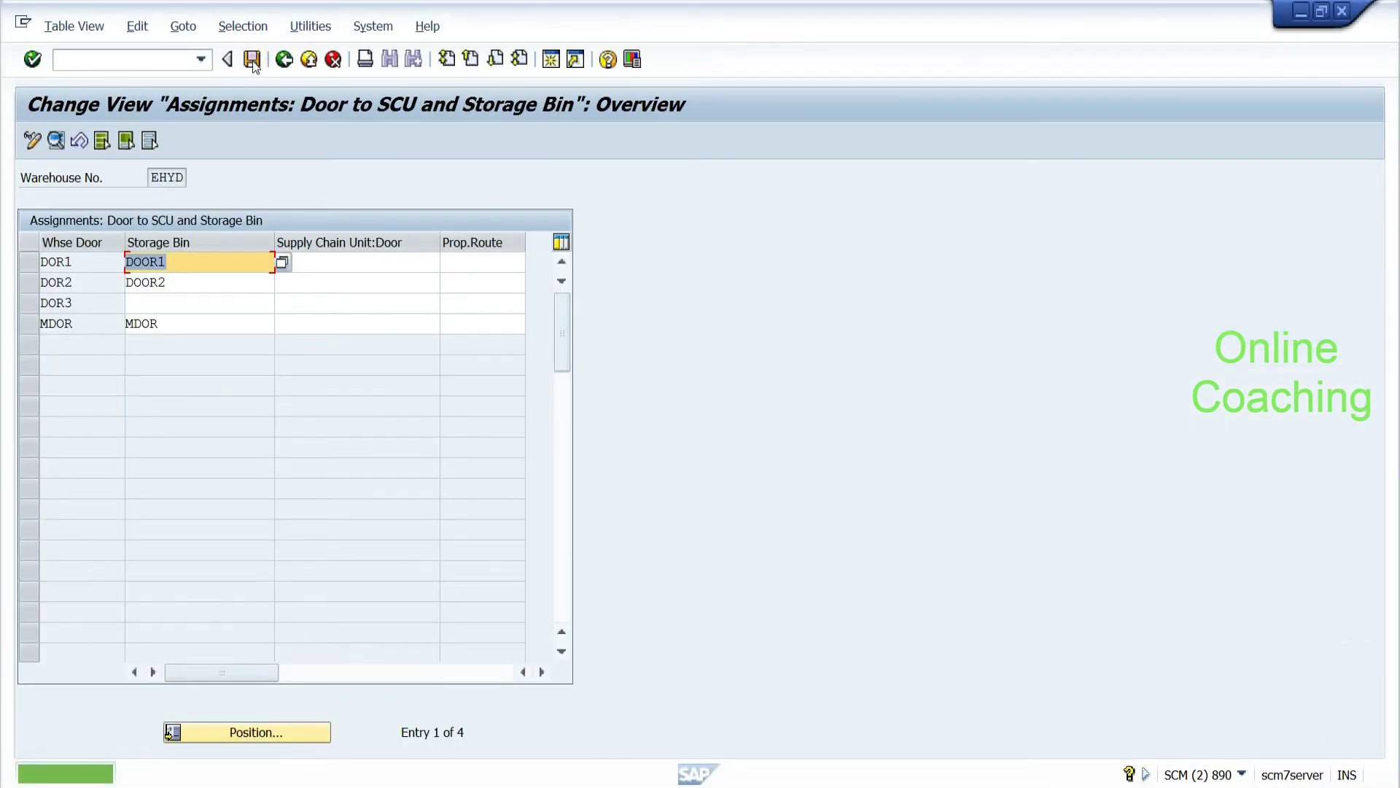
click(285, 61)
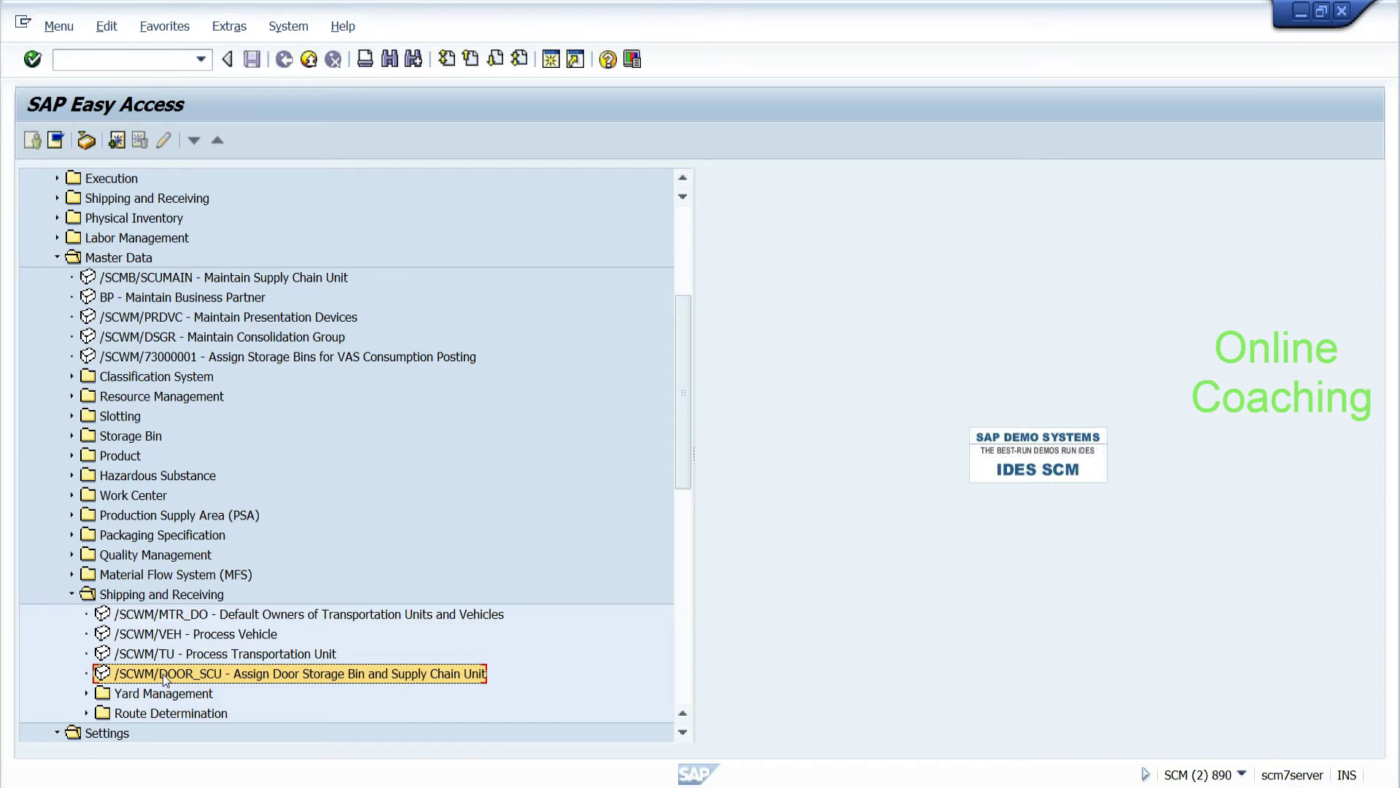
key(alt+Tab)
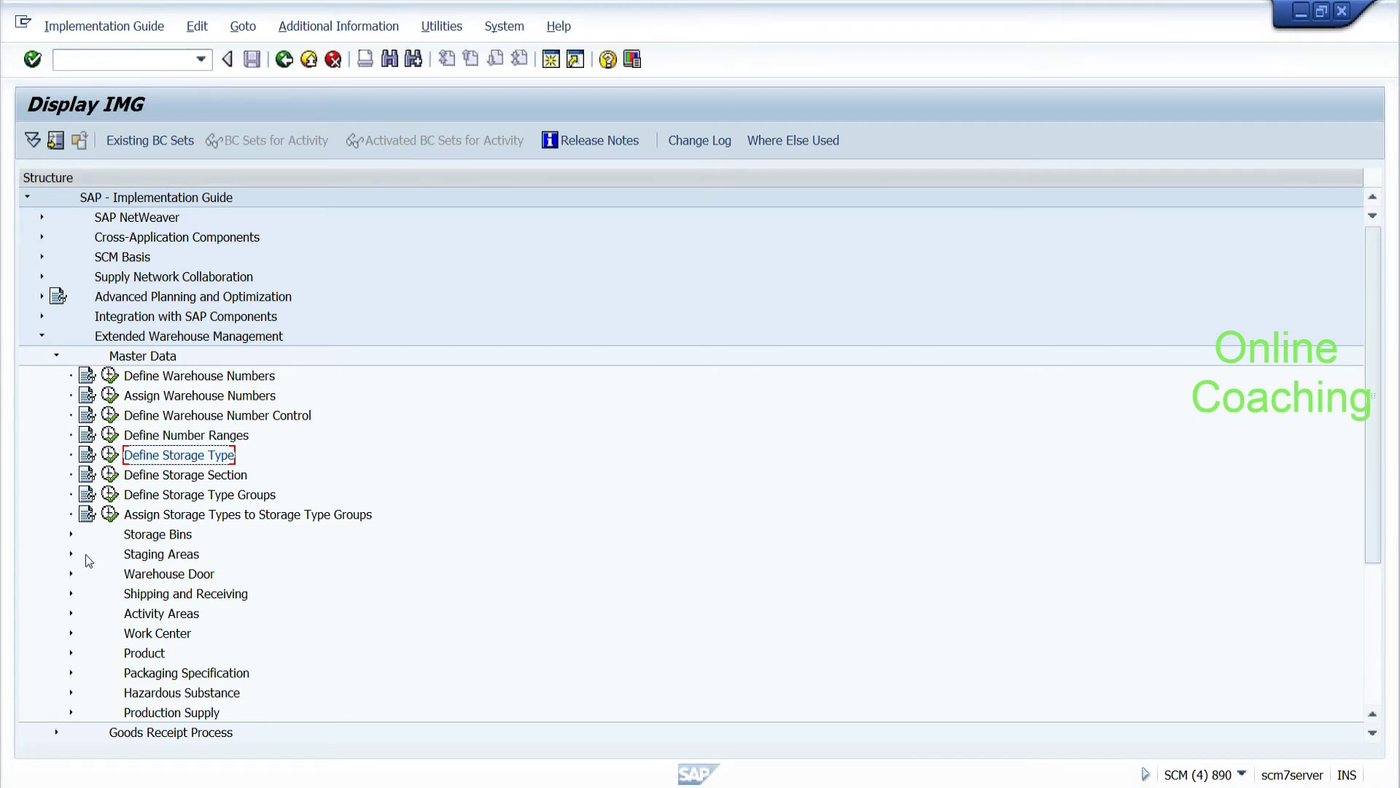
click(57, 355)
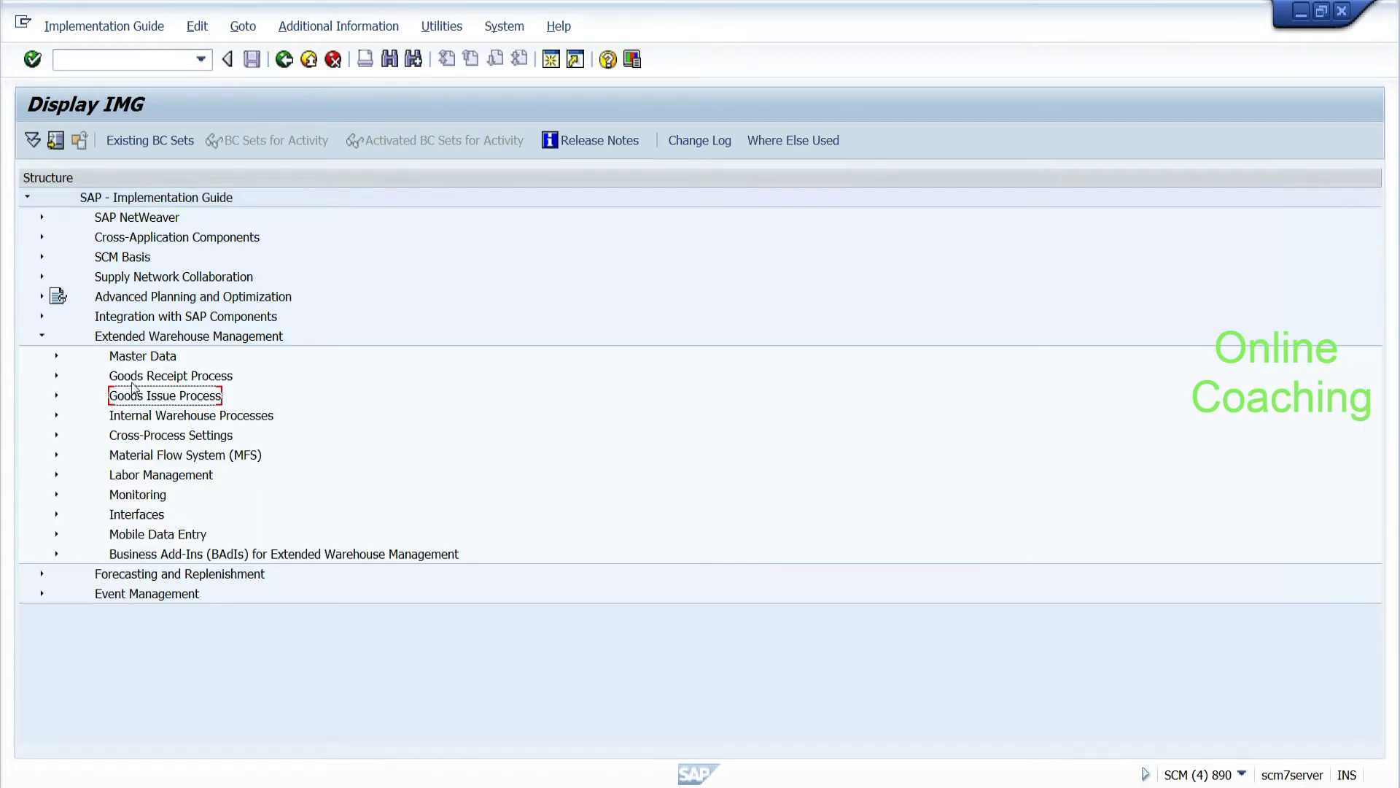
click(55, 355)
click(161, 457)
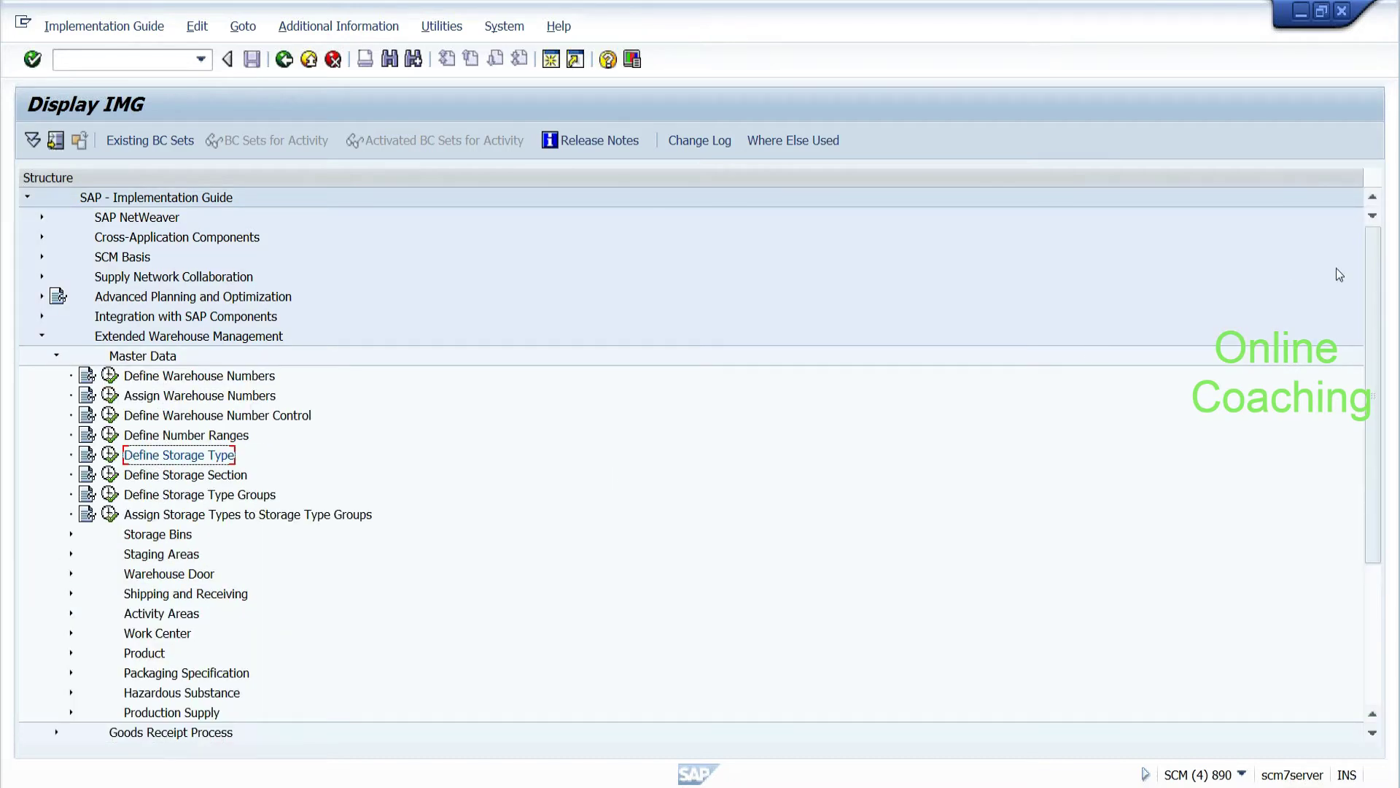
drag(1367, 270, 1368, 381)
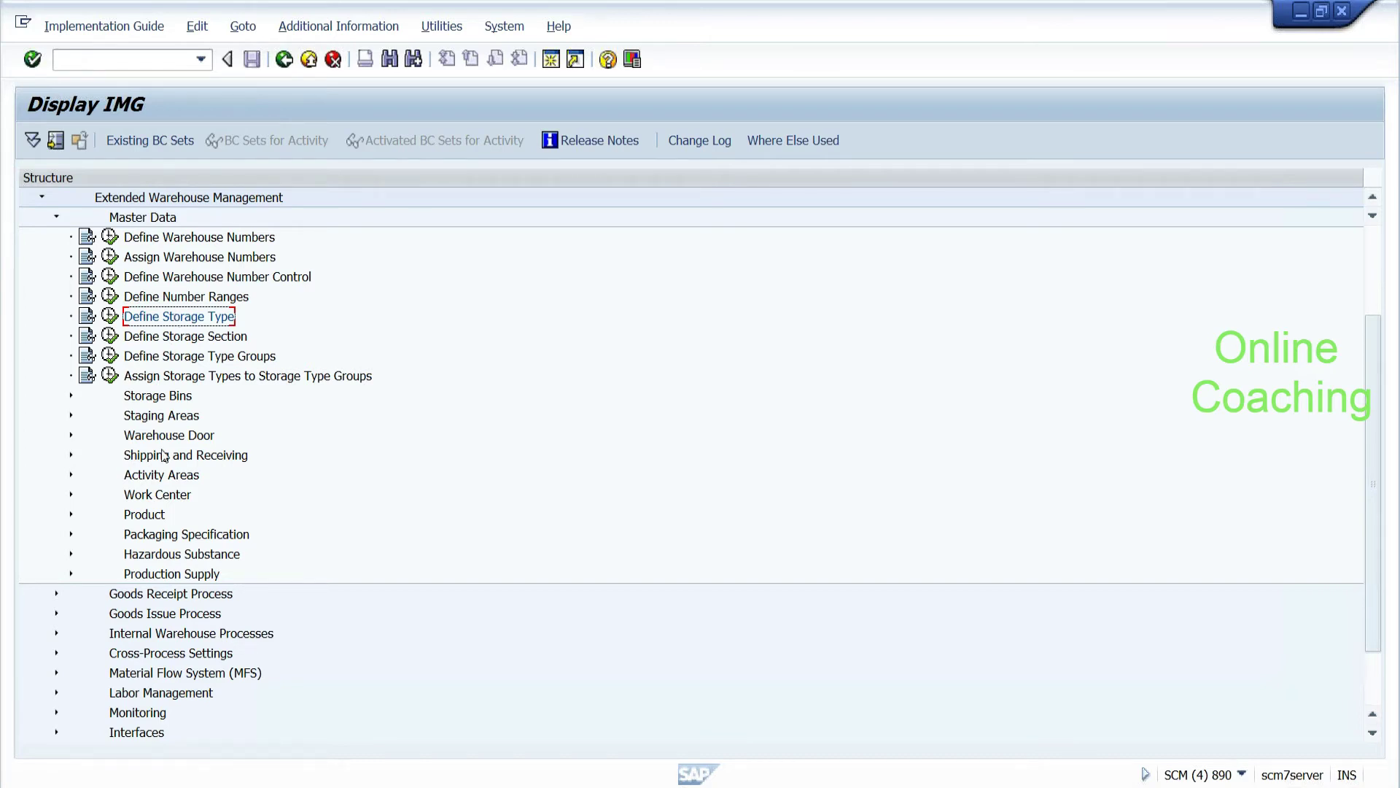
Step: Switch to Notepad and highlight "Door to Bin:" in the note
click(289, 787)
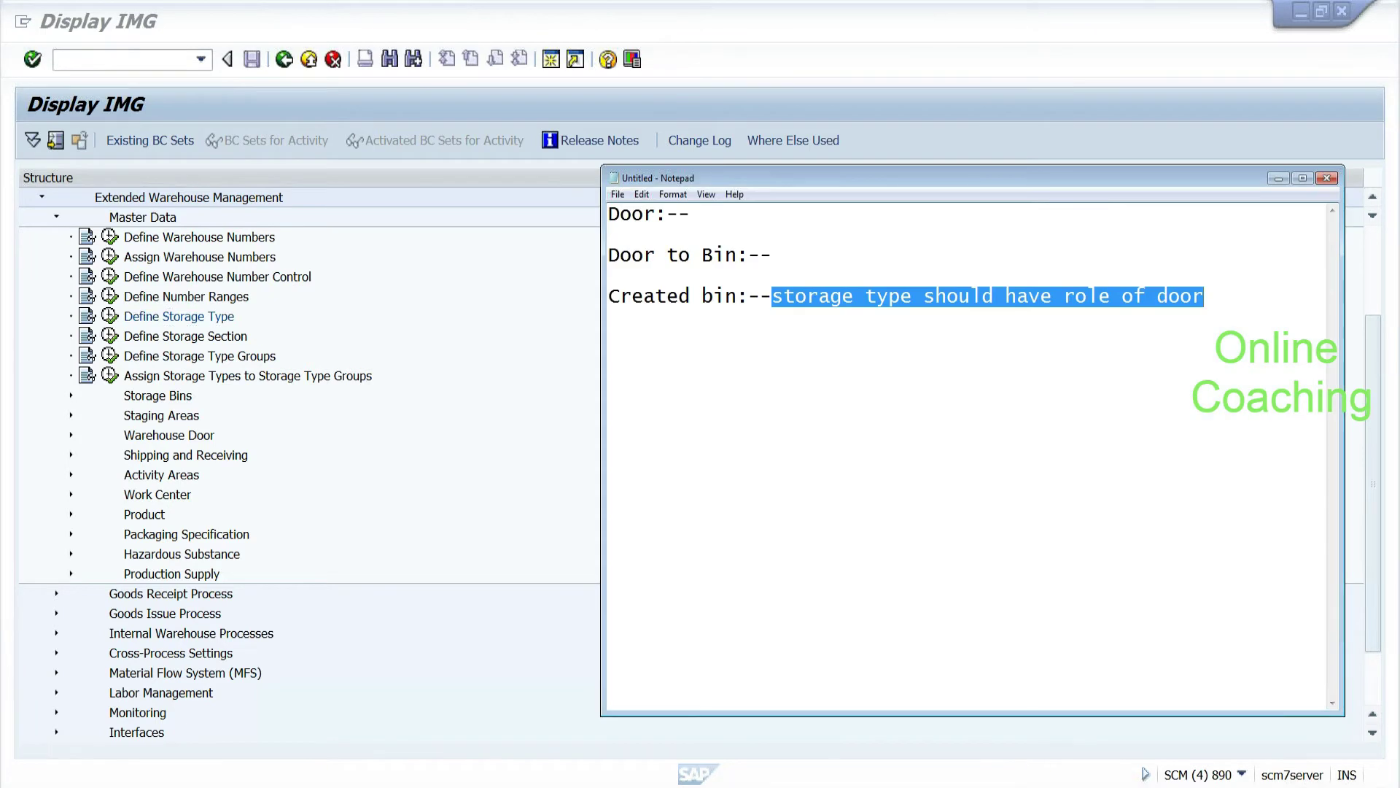
click(1205, 297)
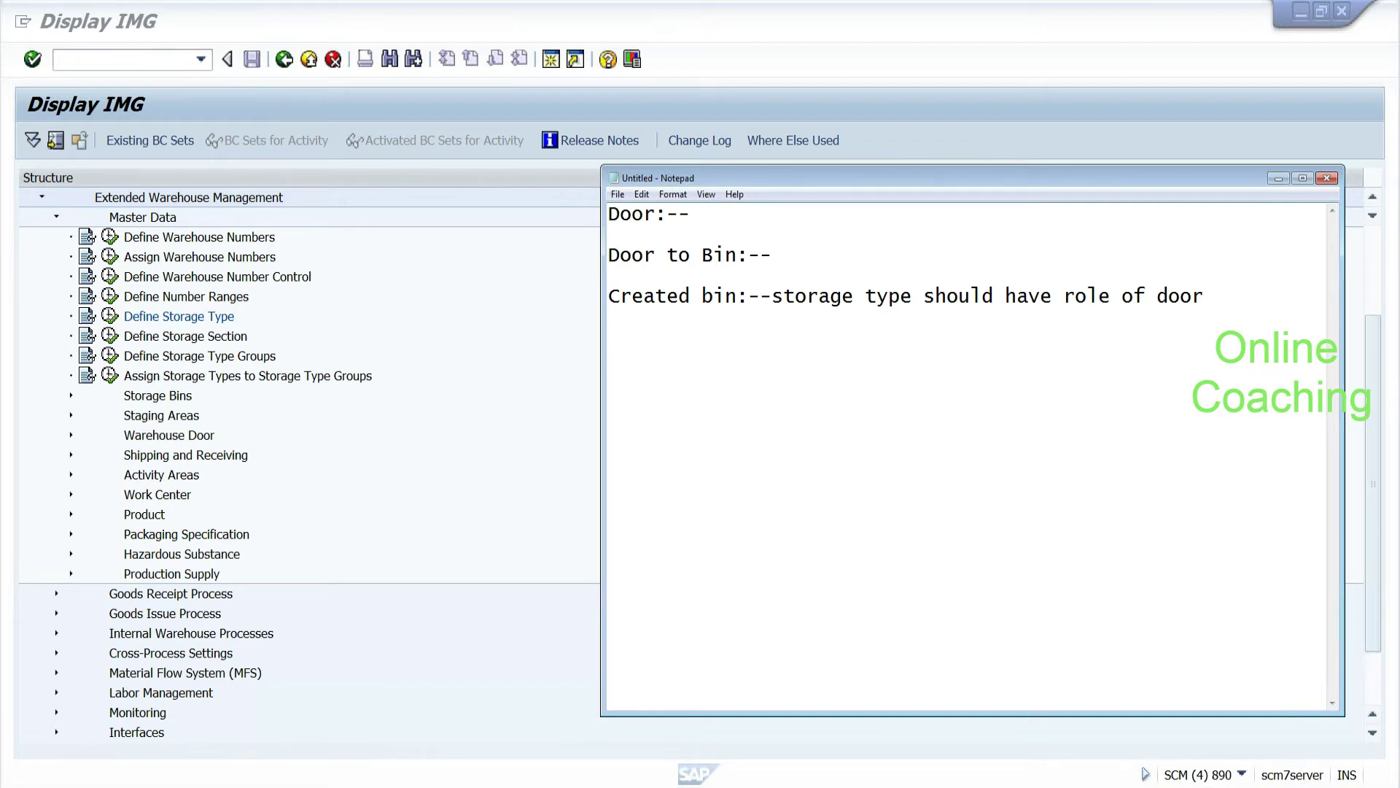
drag(609, 256, 748, 257)
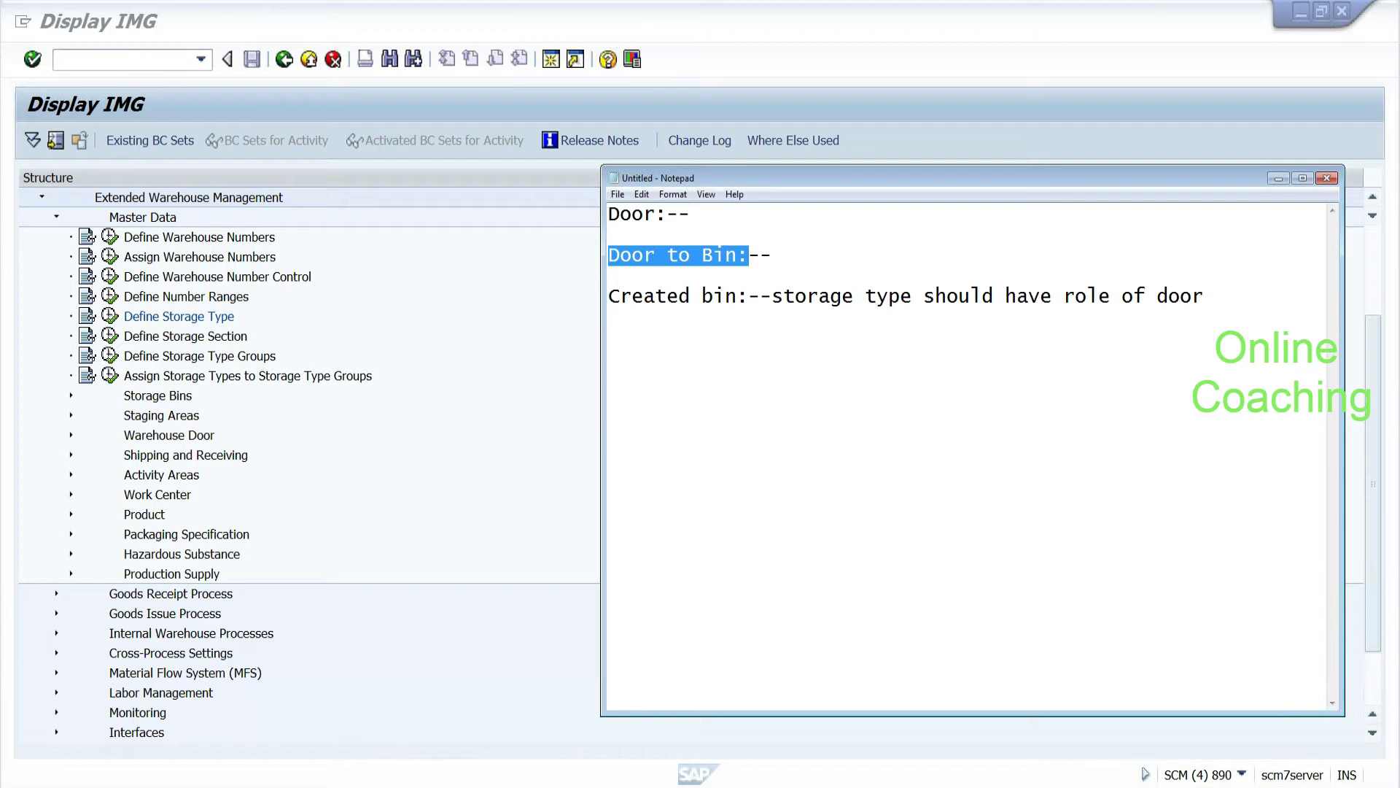
Step: Switch to SAP Easy Access and open /SCWM/STADET_IN, Staging Area and Door Determination (Inbound), in the Shipping and Receiving settings
click(368, 317)
key(alt+Tab)
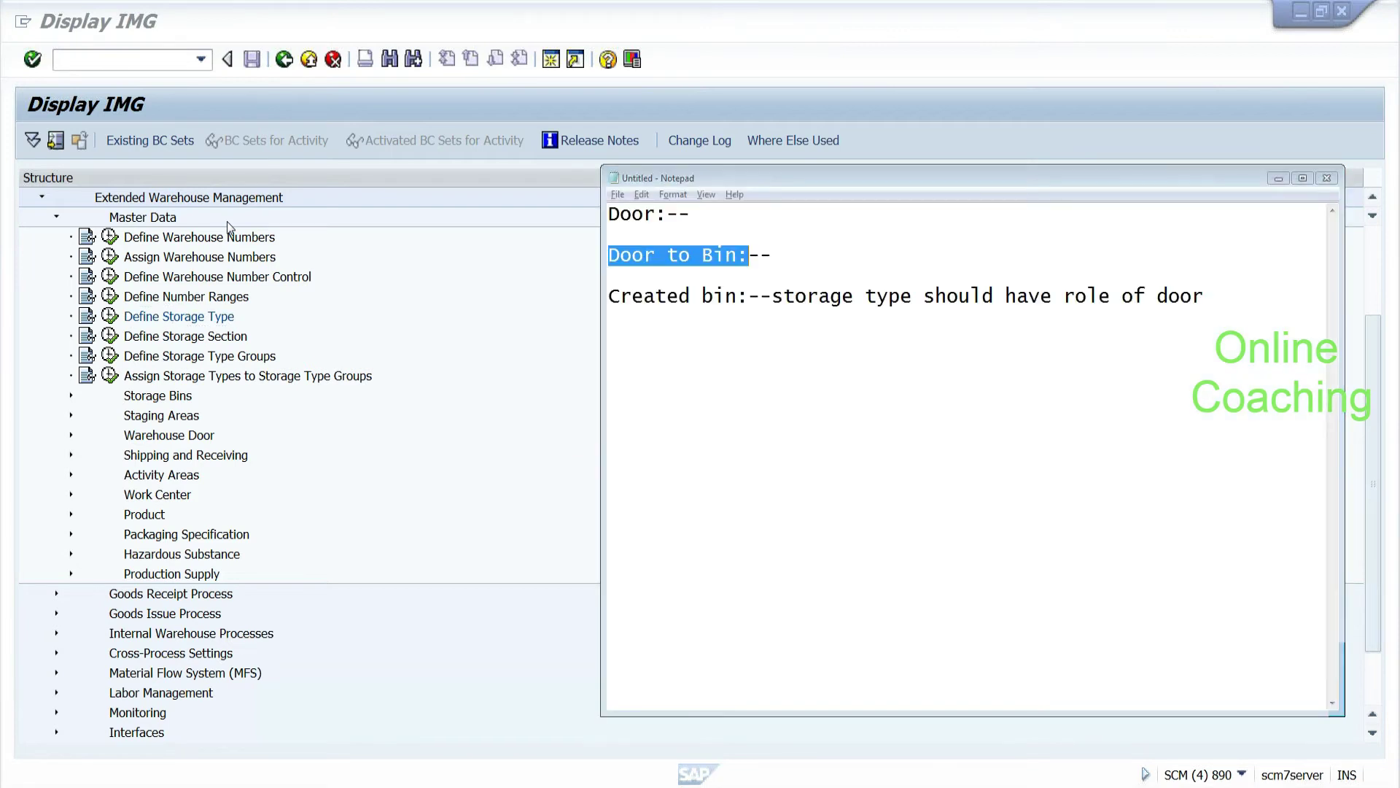
key(alt+Tab)
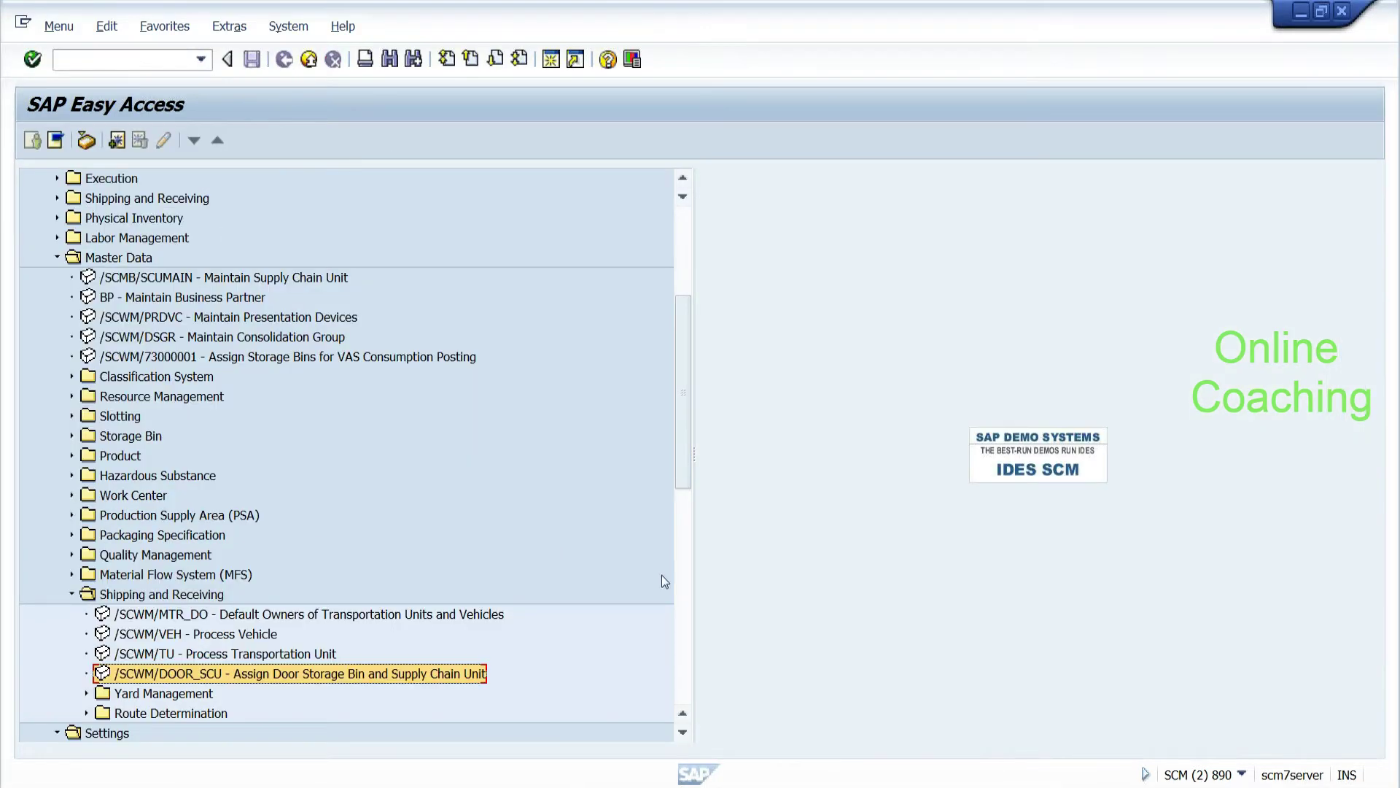
drag(681, 485, 668, 614)
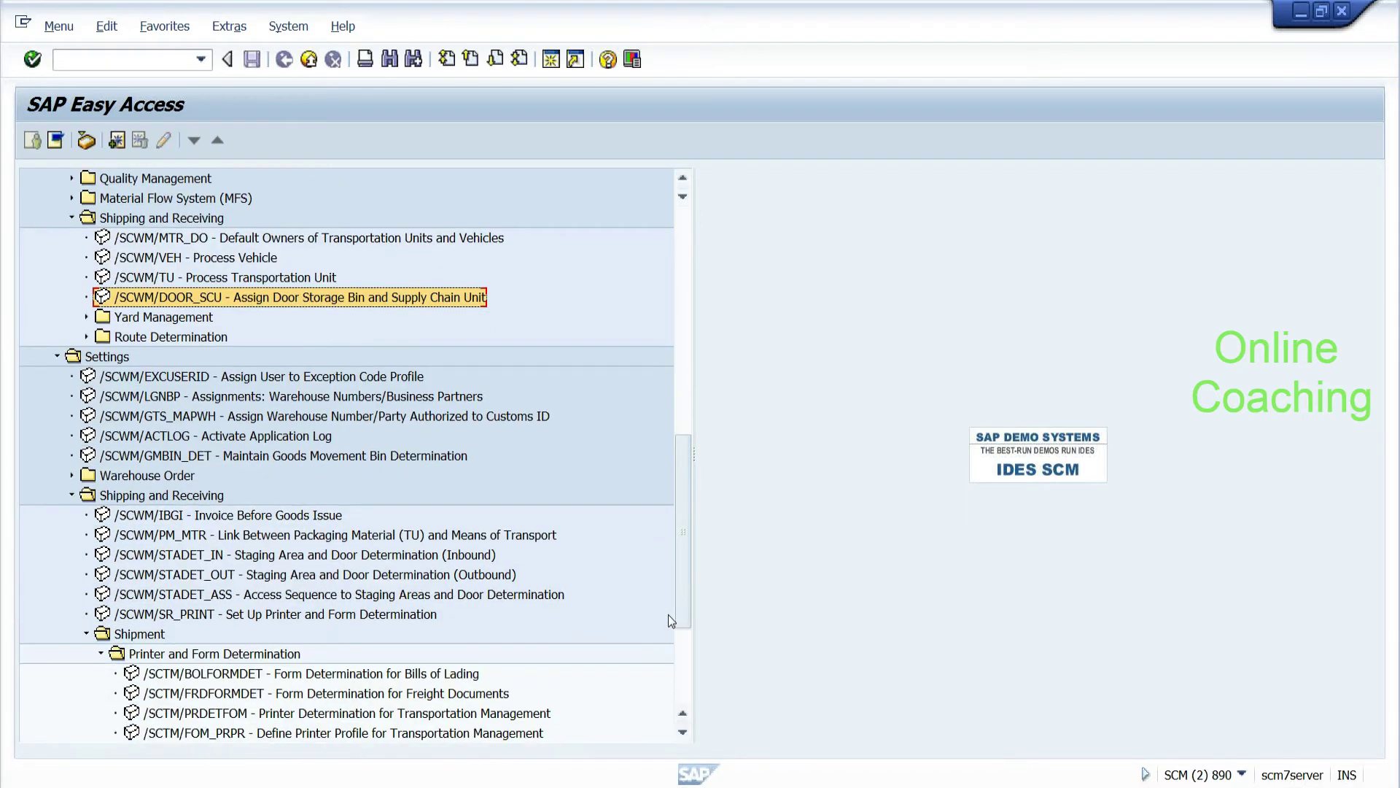
click(391, 558)
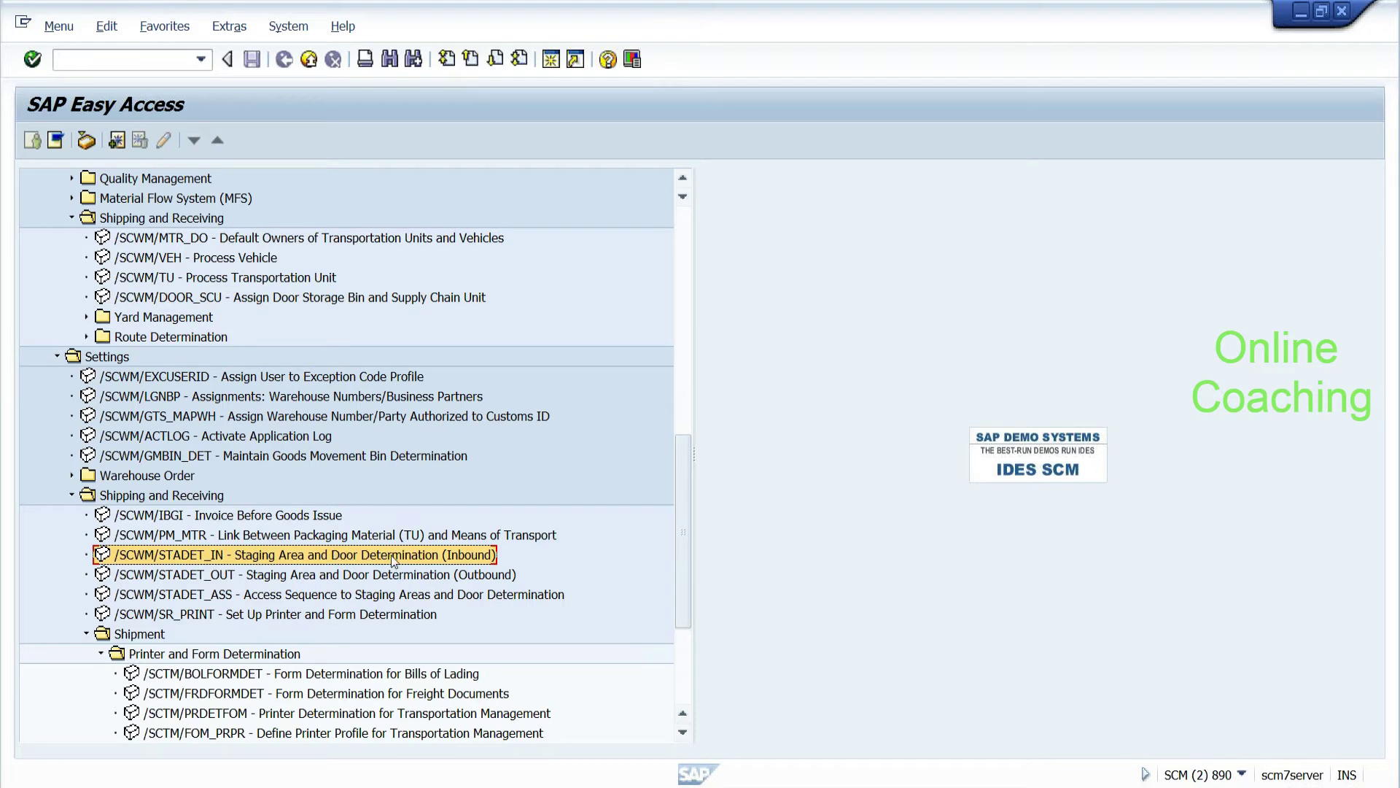
double_click(134, 556)
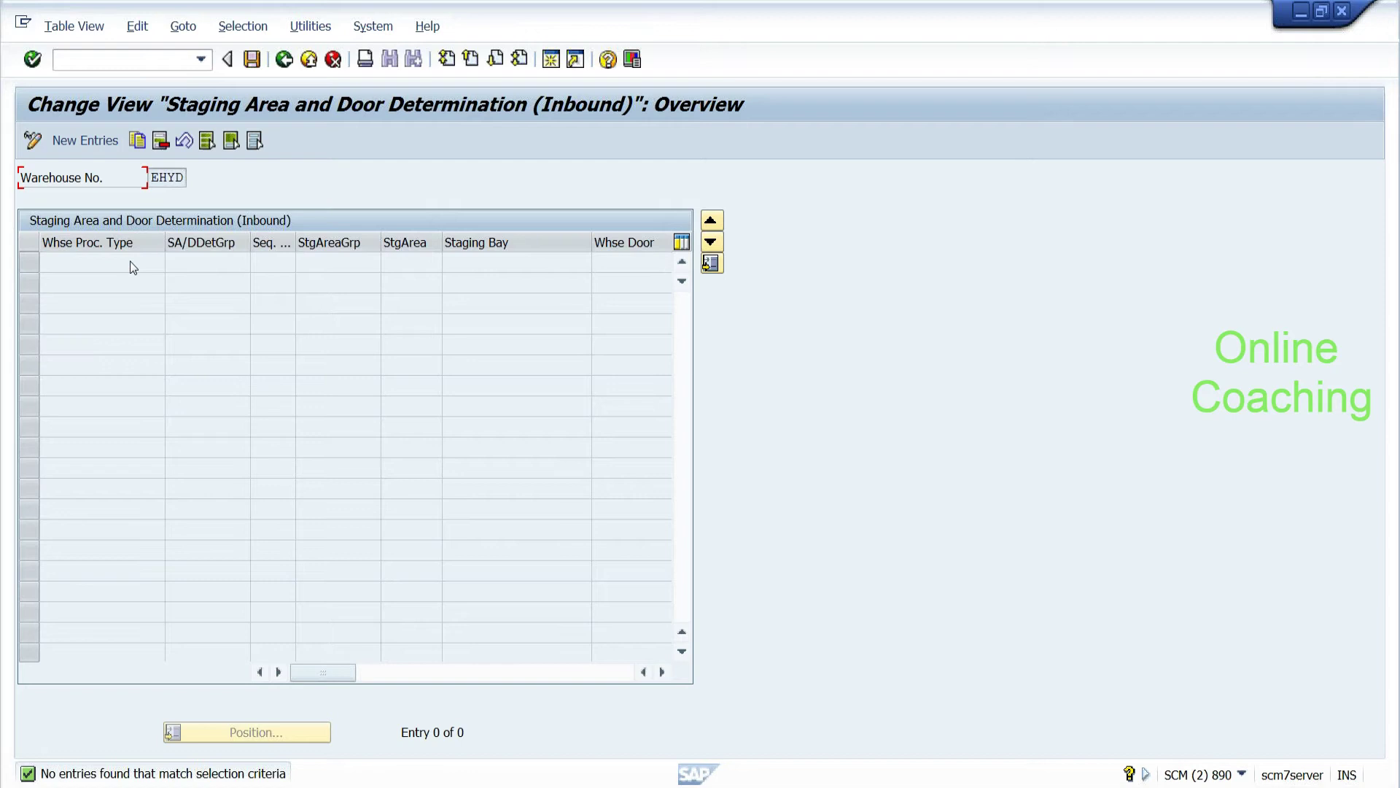
Step: Create a new inbound determination entry with warehouse process type 1010 and warehouse door MDOR
click(95, 138)
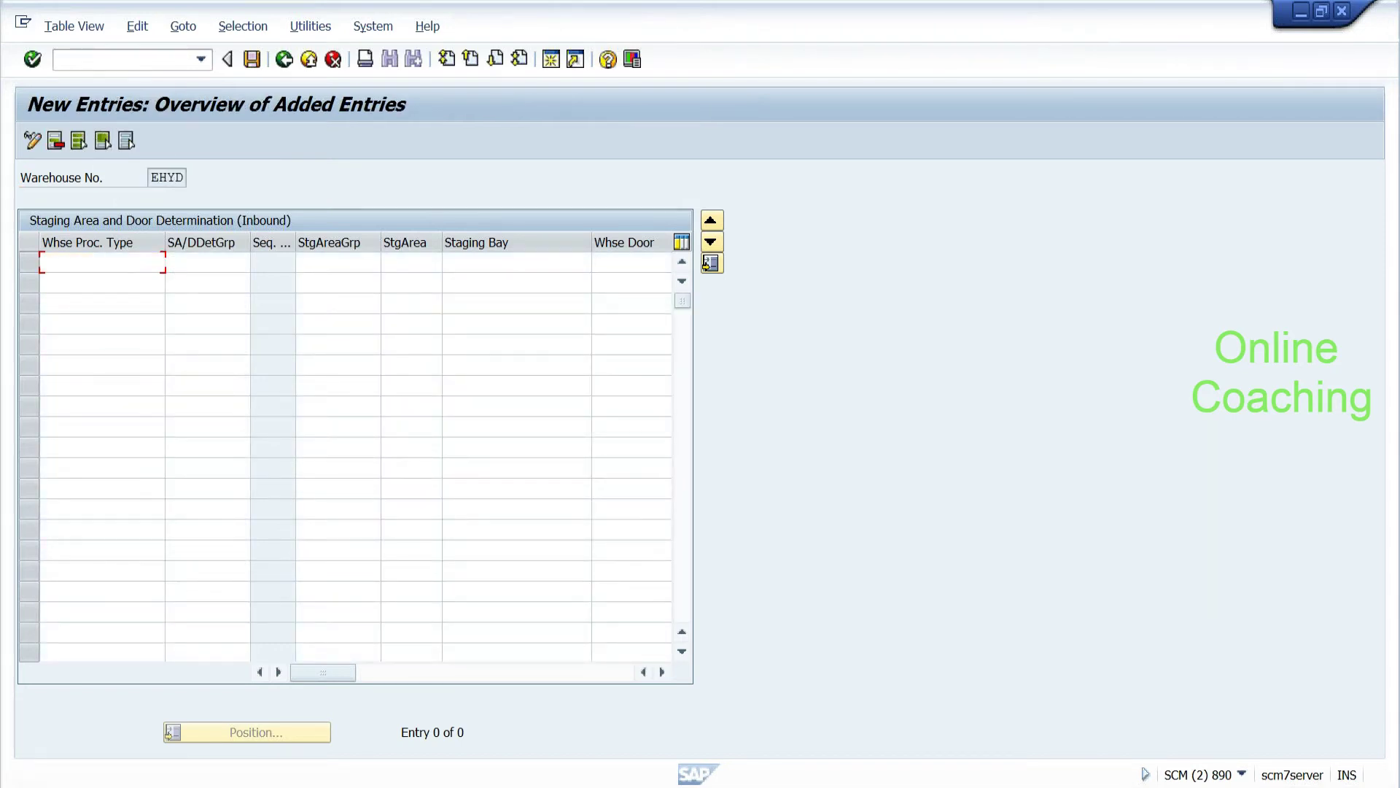
key(Tab)
click(631, 263)
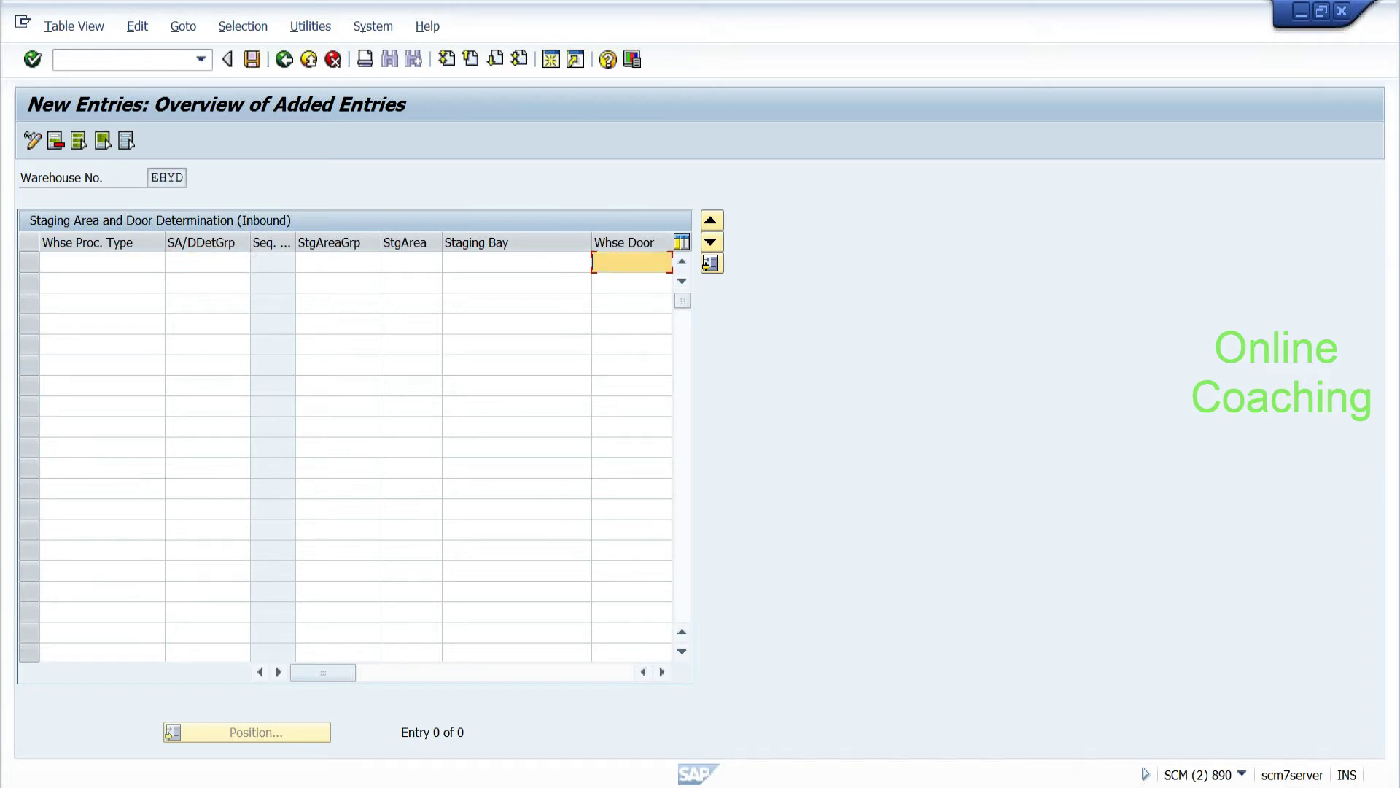
text(MDOR)
click(102, 263)
text(1010)
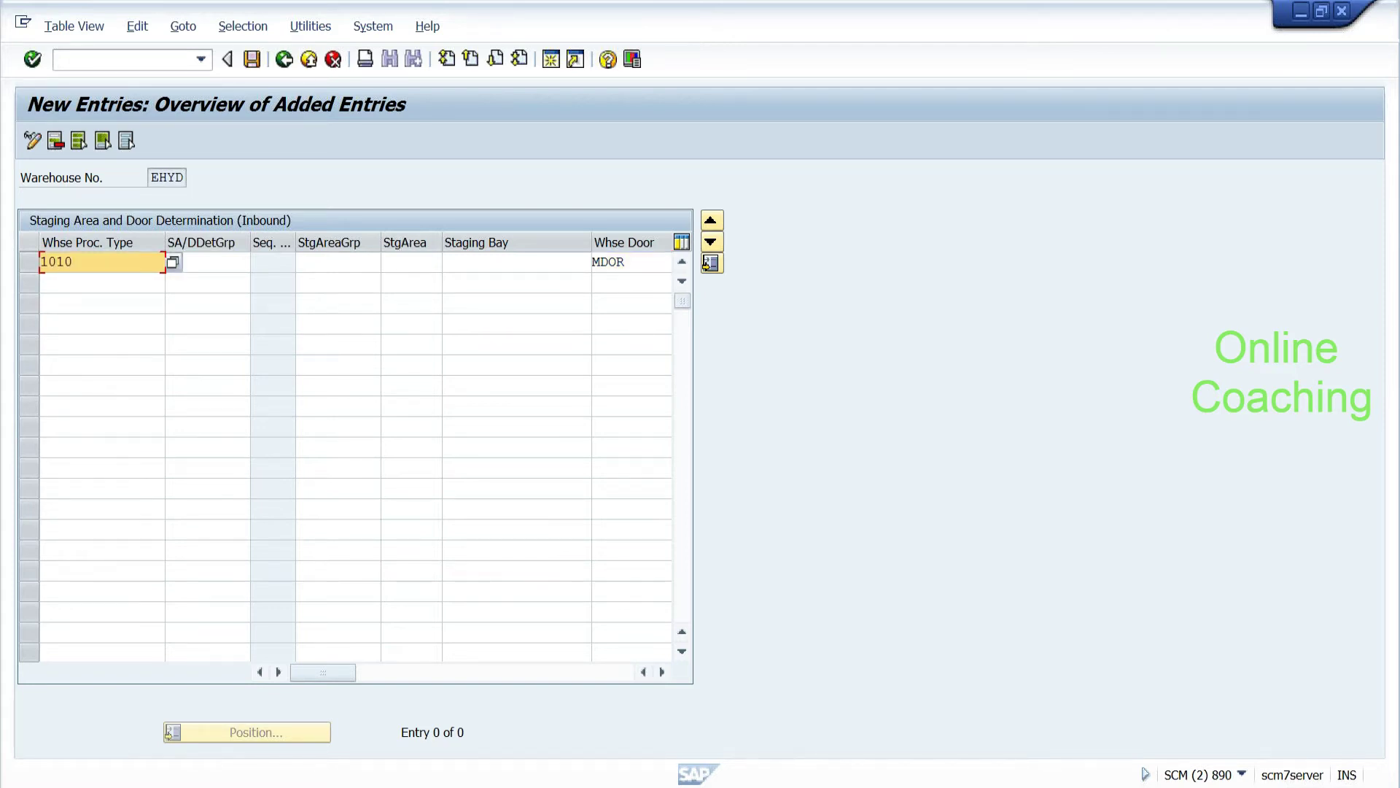
Step: Leave the SA/DDetGrp of the entry blank after viewing its options, choose staging area group 9010, and confirm the entry
key(Tab)
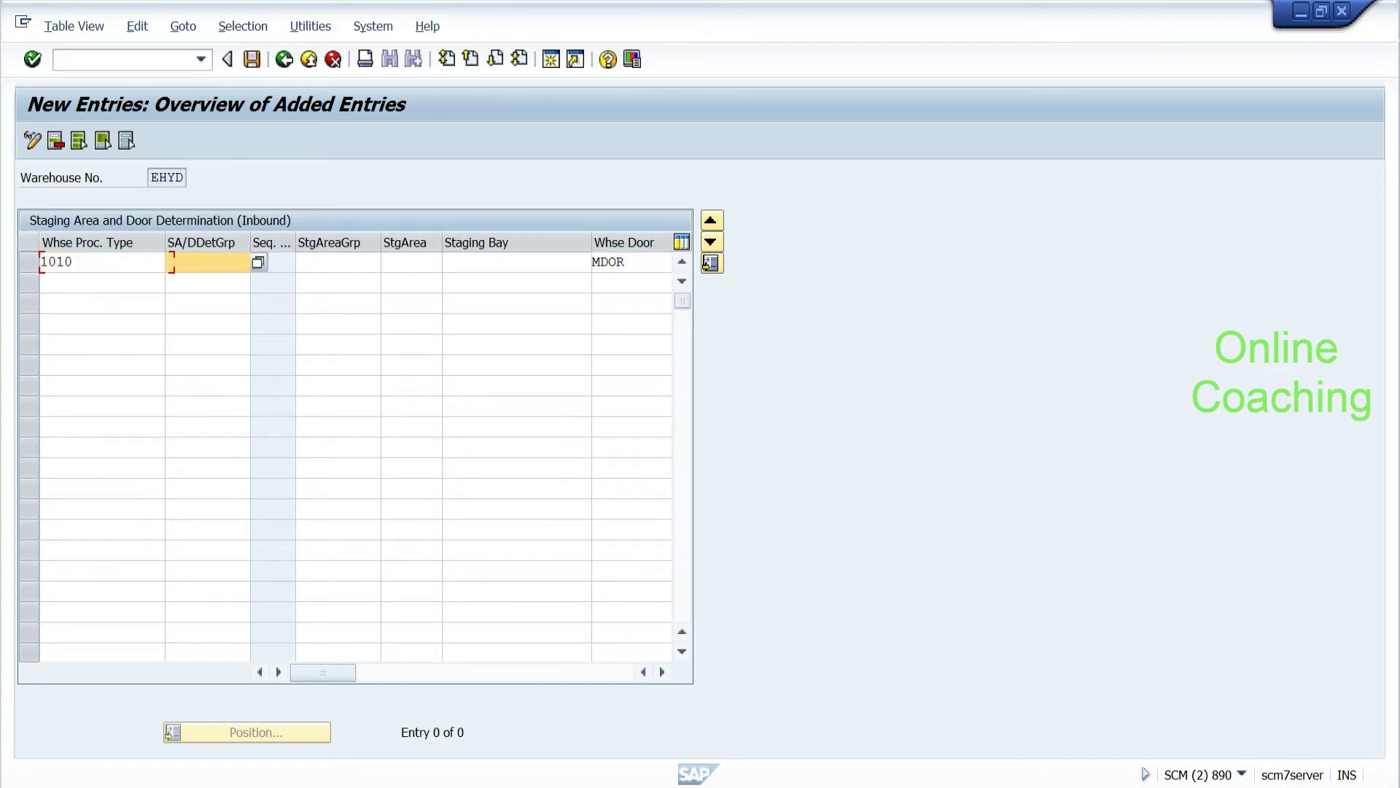
click(259, 263)
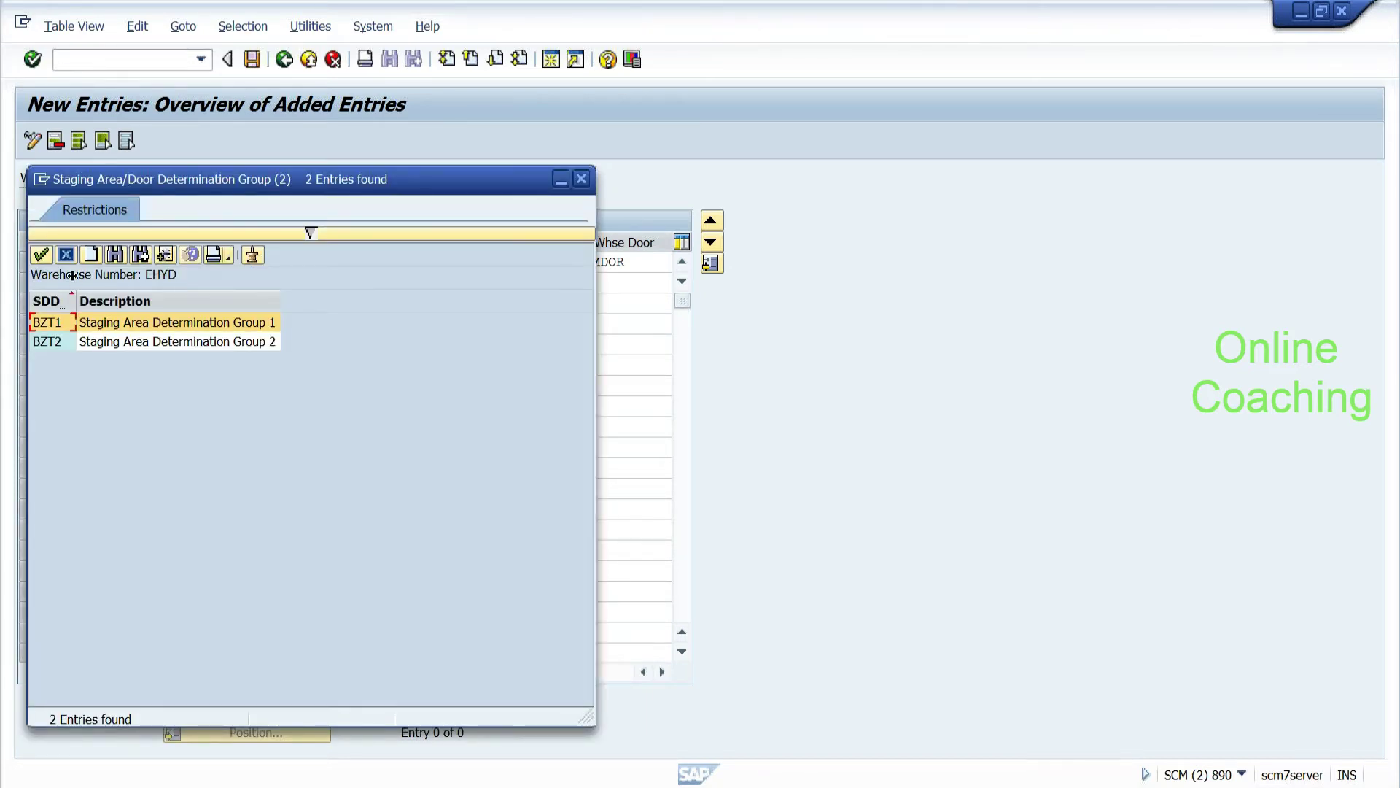
click(66, 255)
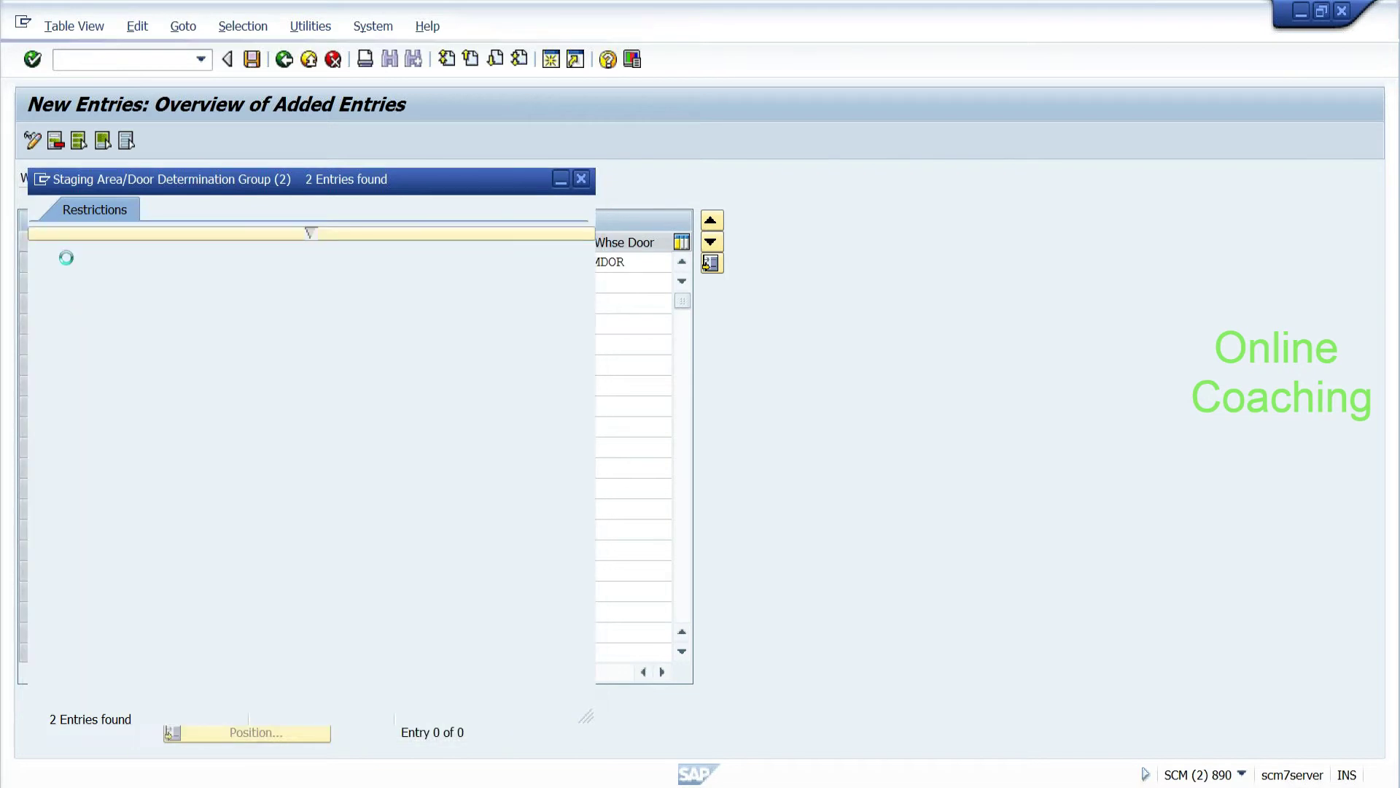
key(Tab)
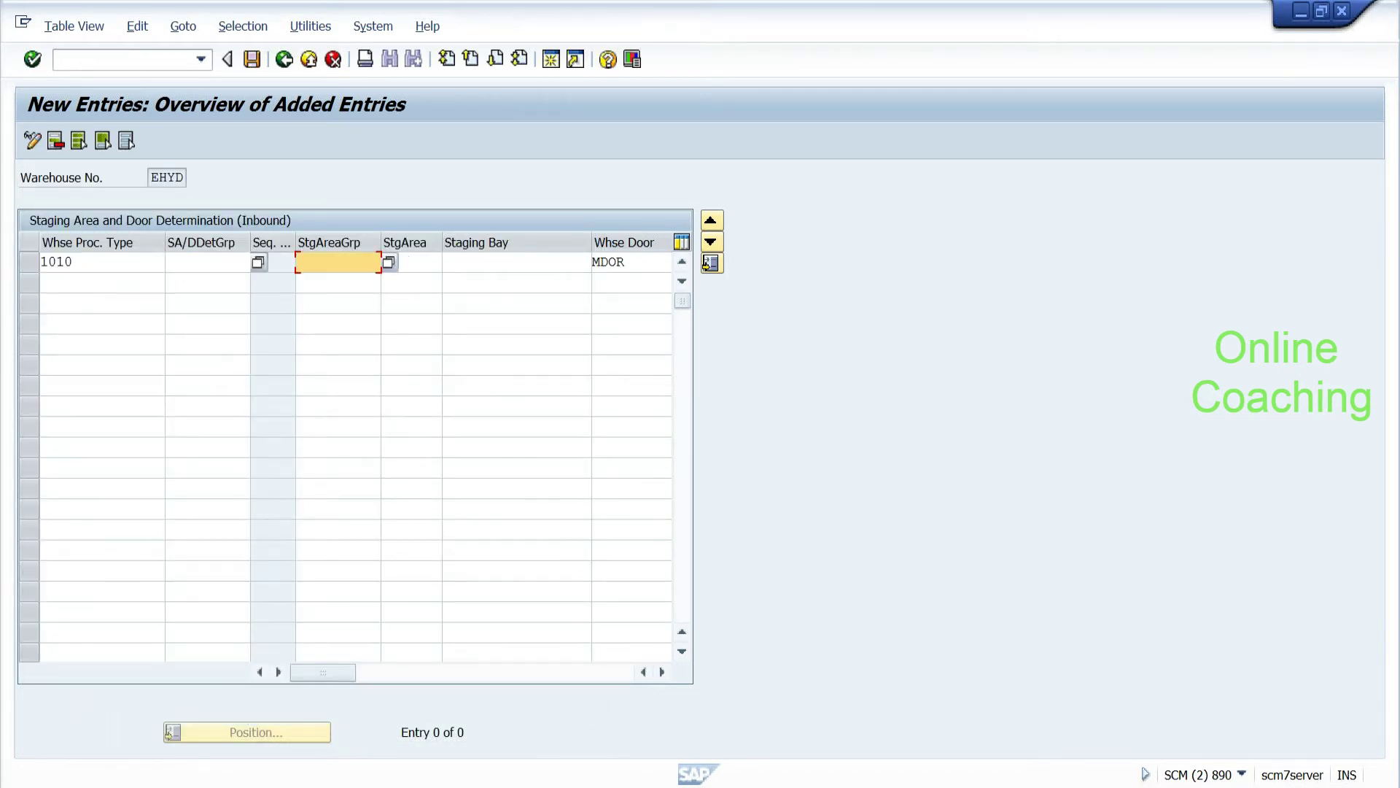
click(394, 261)
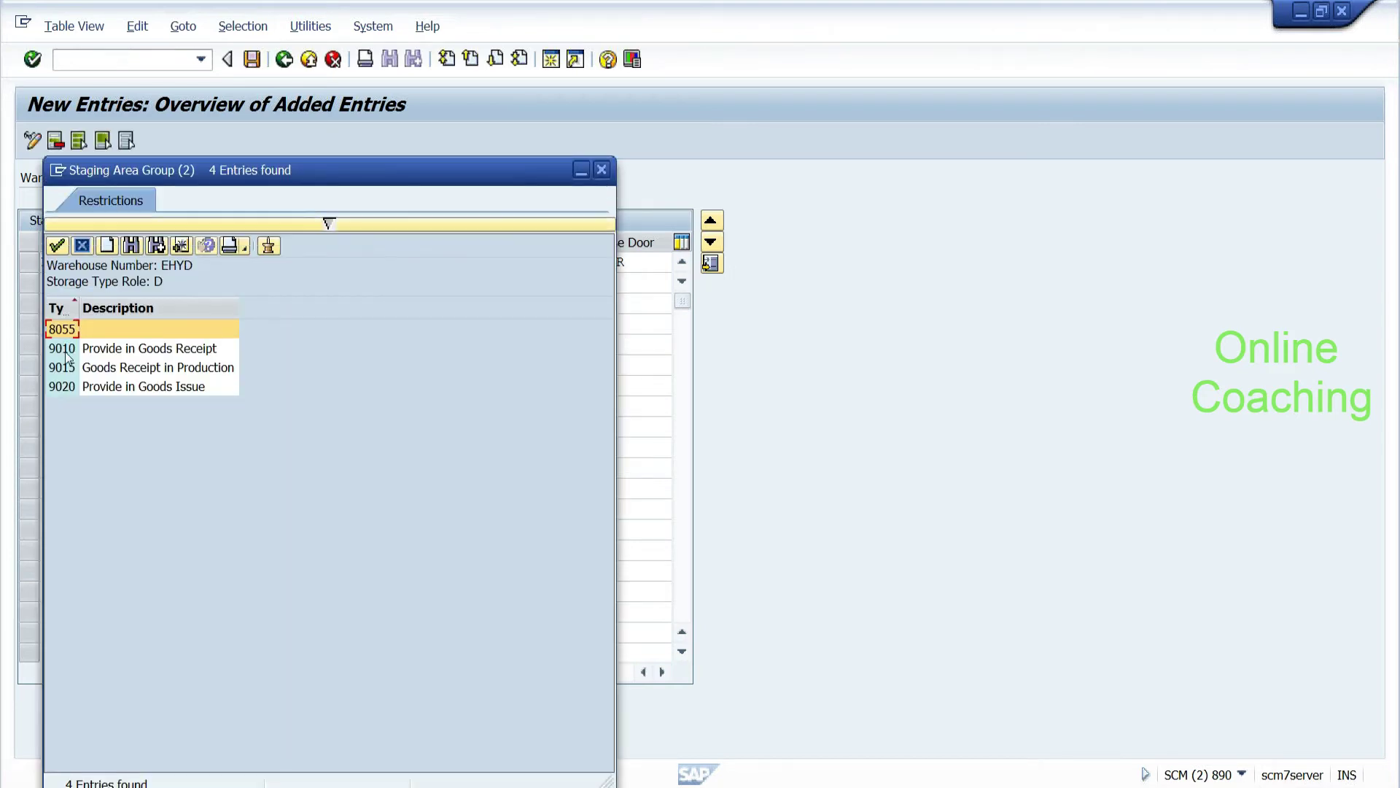
double_click(66, 346)
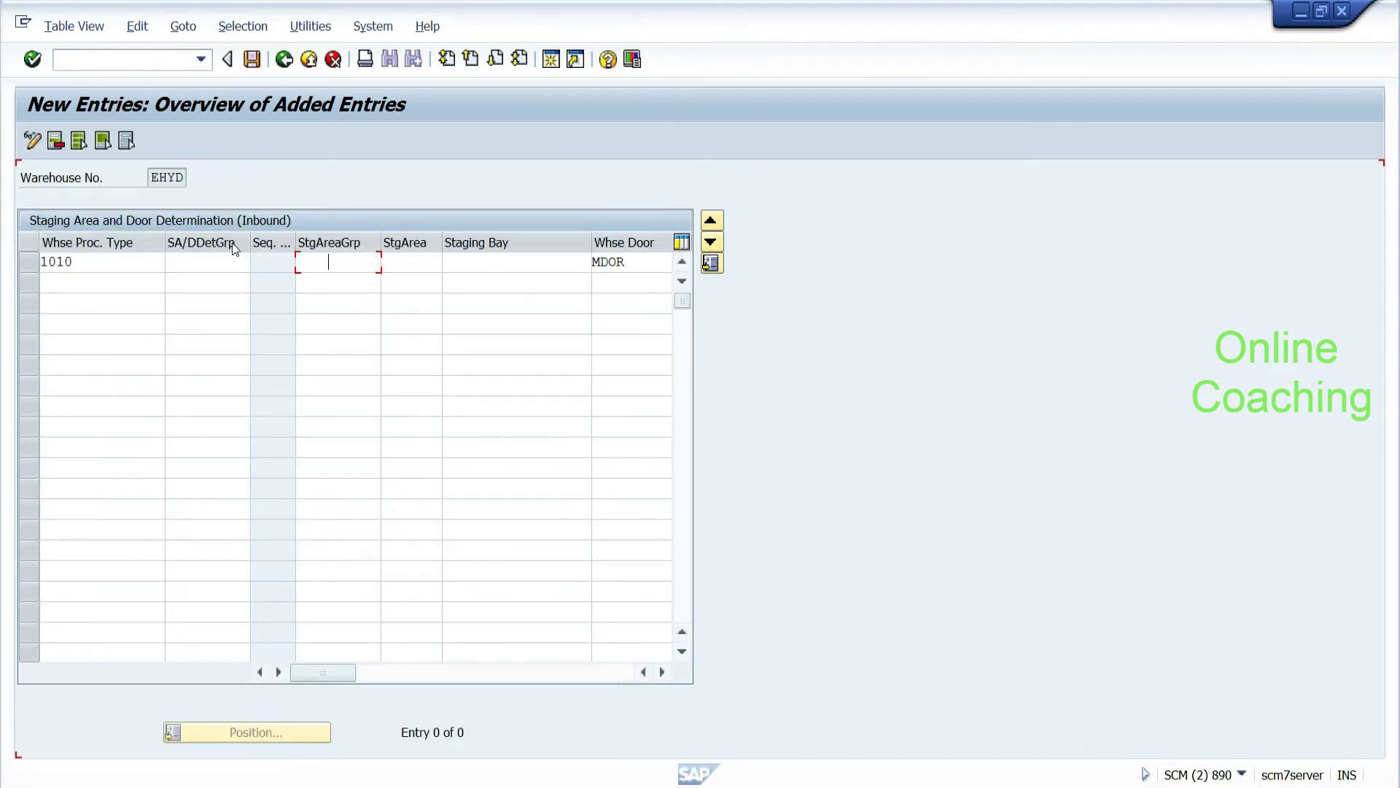
key(Return)
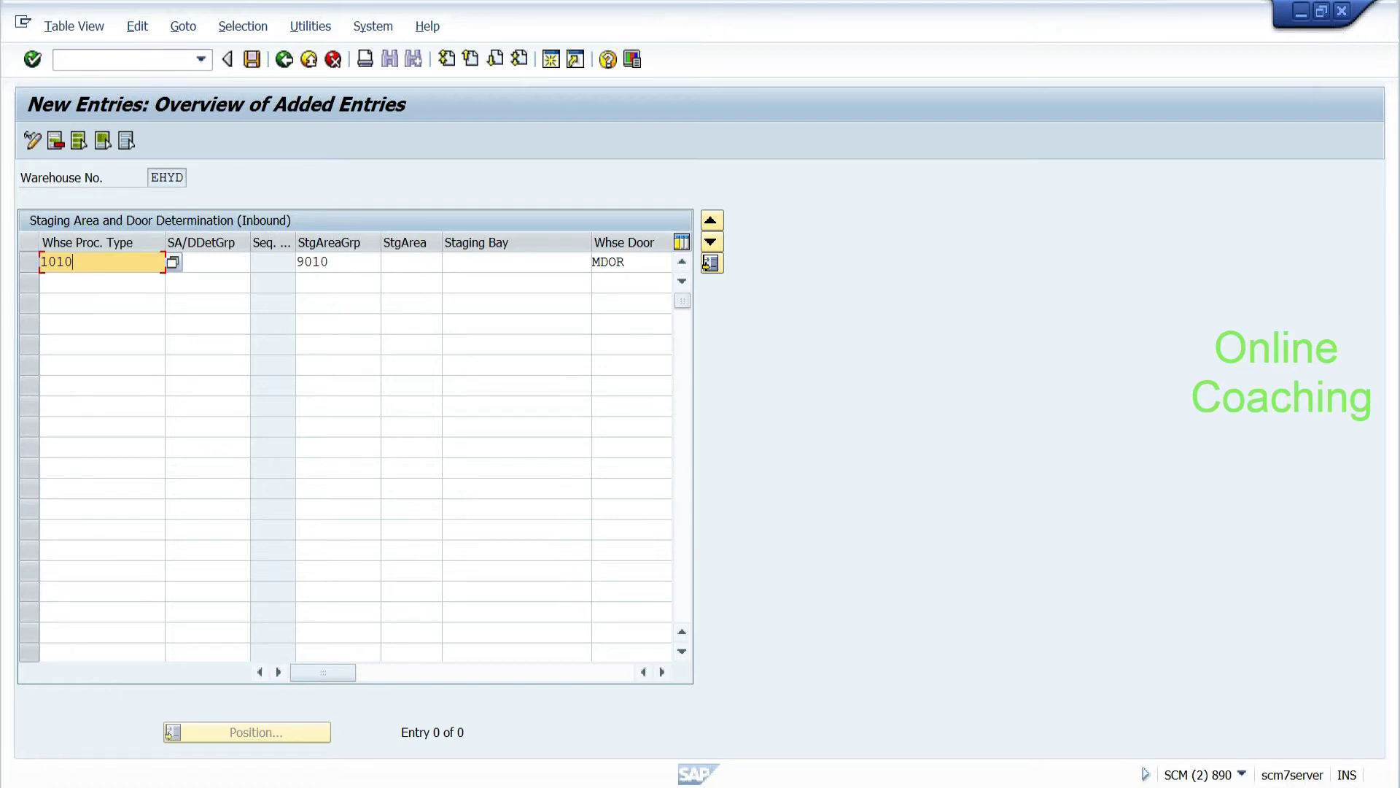
key(Return)
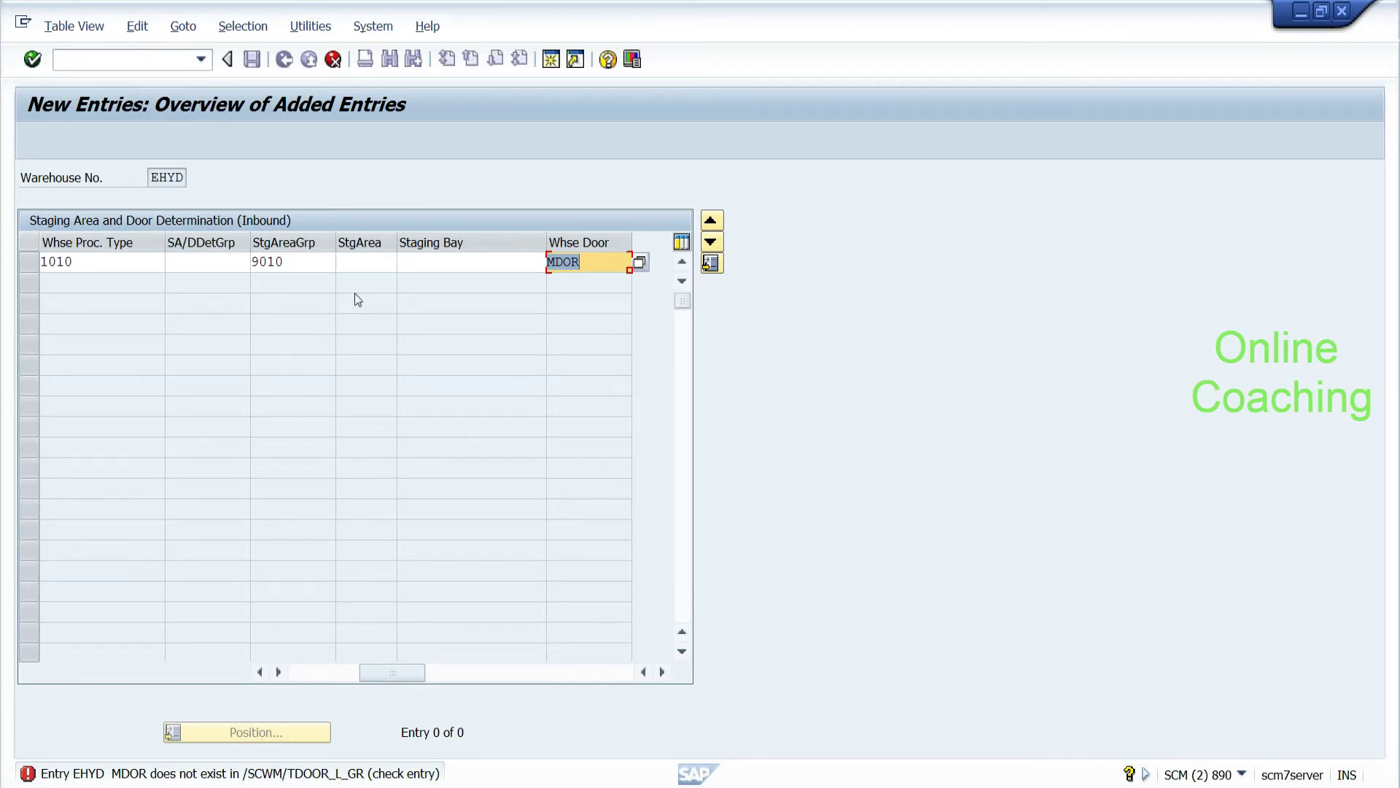
Step: Read the error details for the warehouse door, choose MDOR again from the available doors, and confirm the inbound determination entry
click(291, 772)
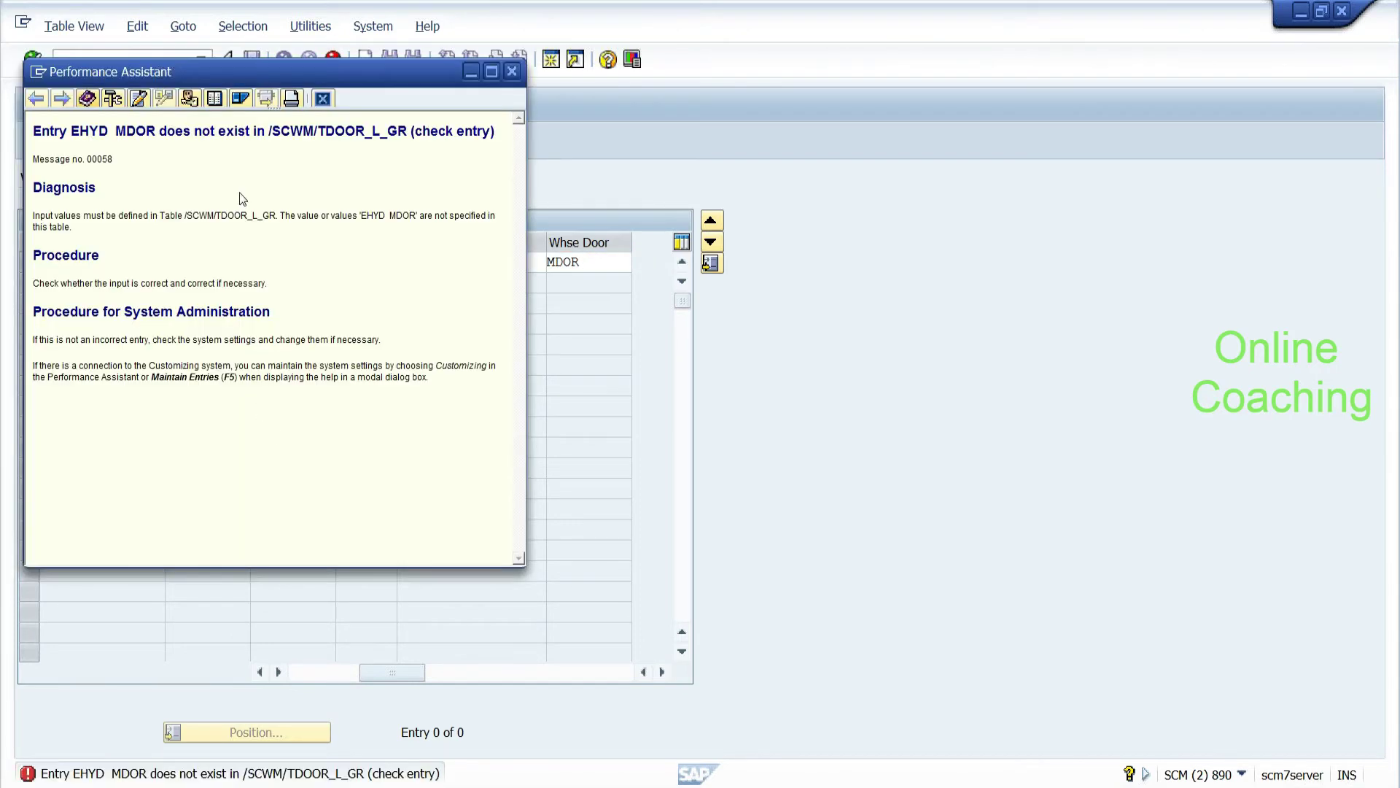
click(512, 72)
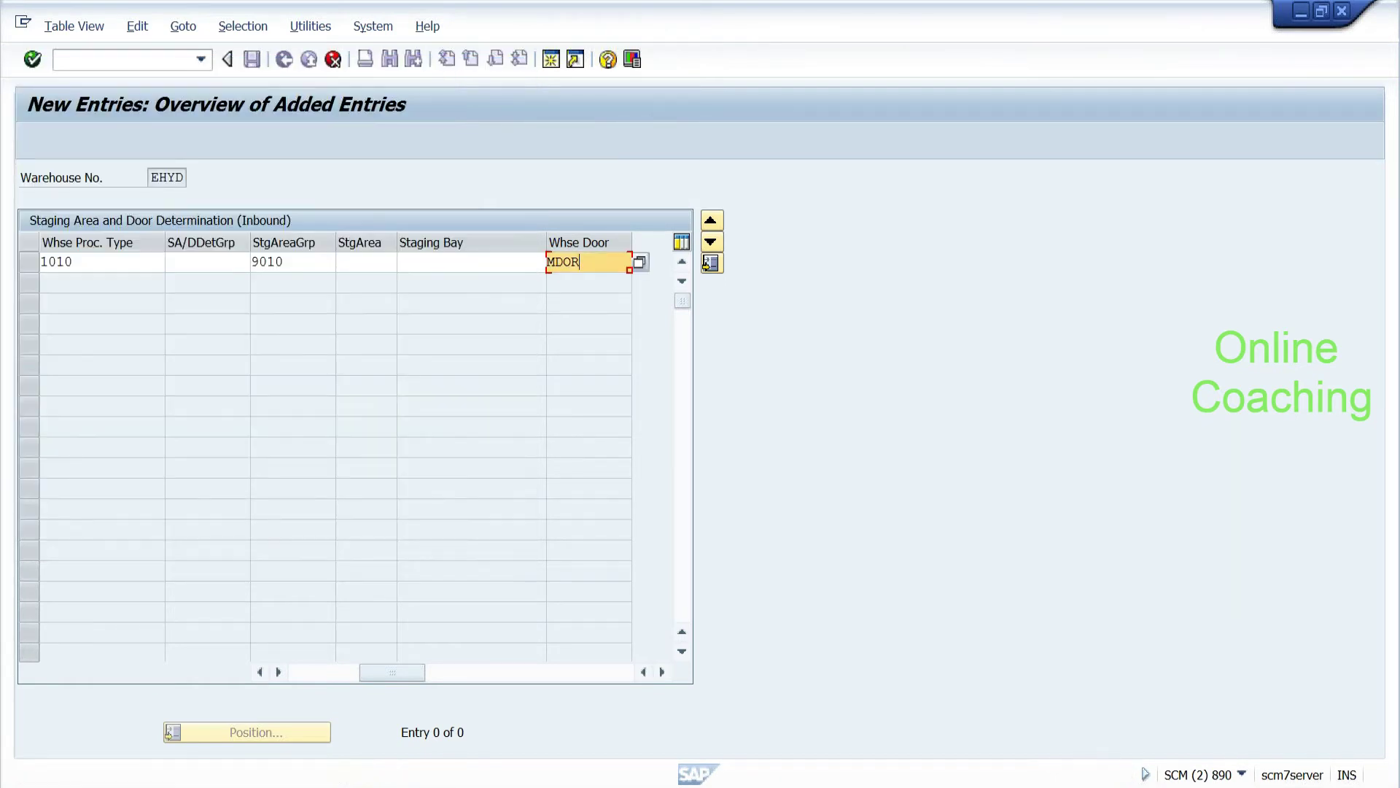
click(636, 266)
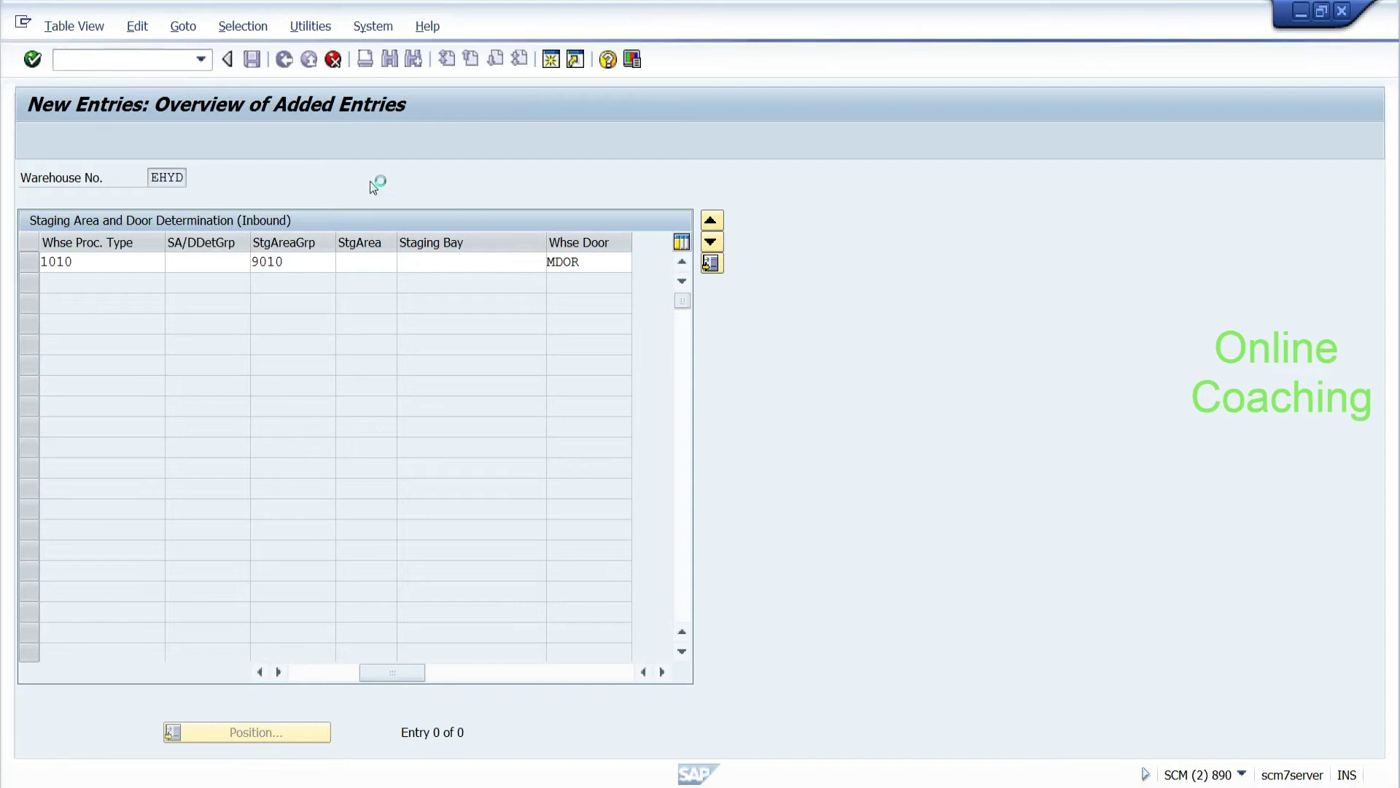
double_click(89, 360)
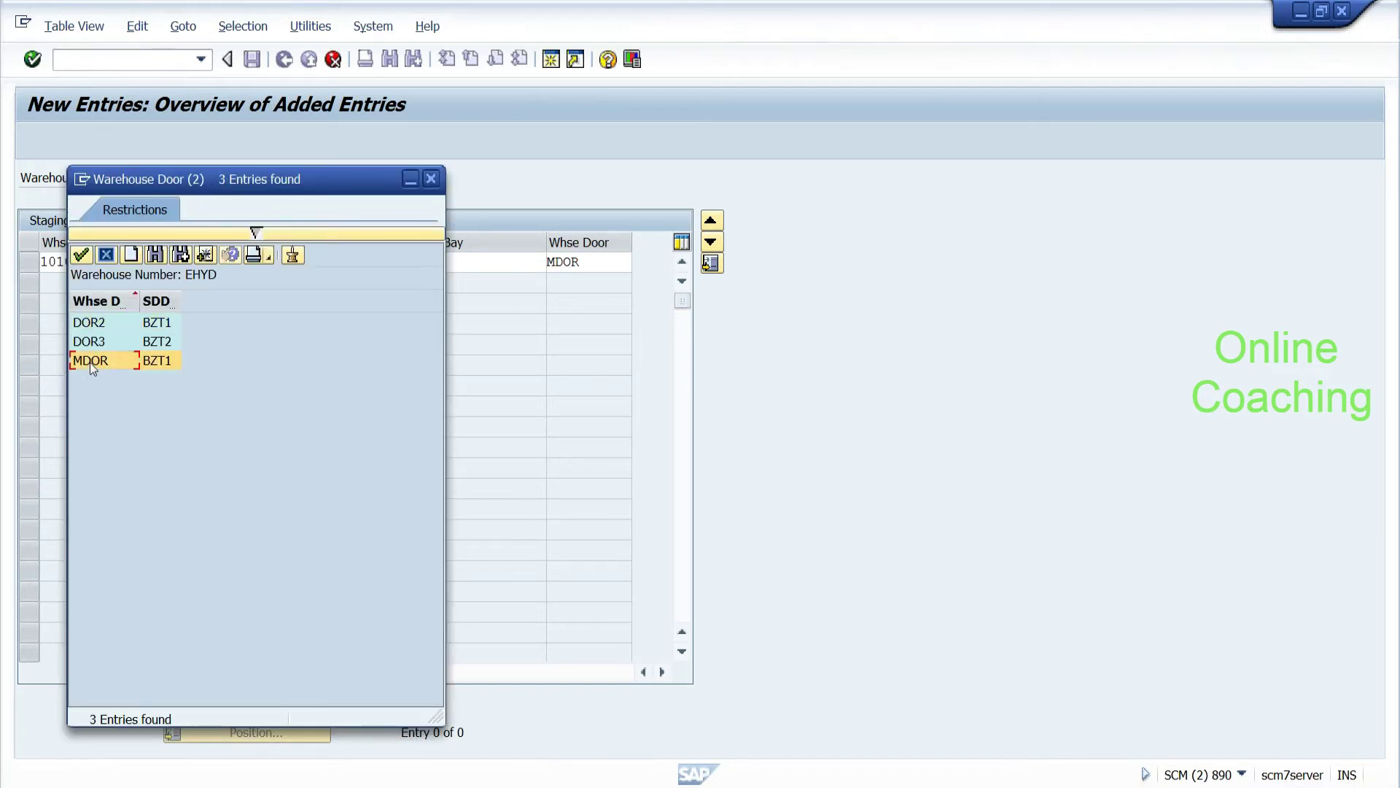
key(Return)
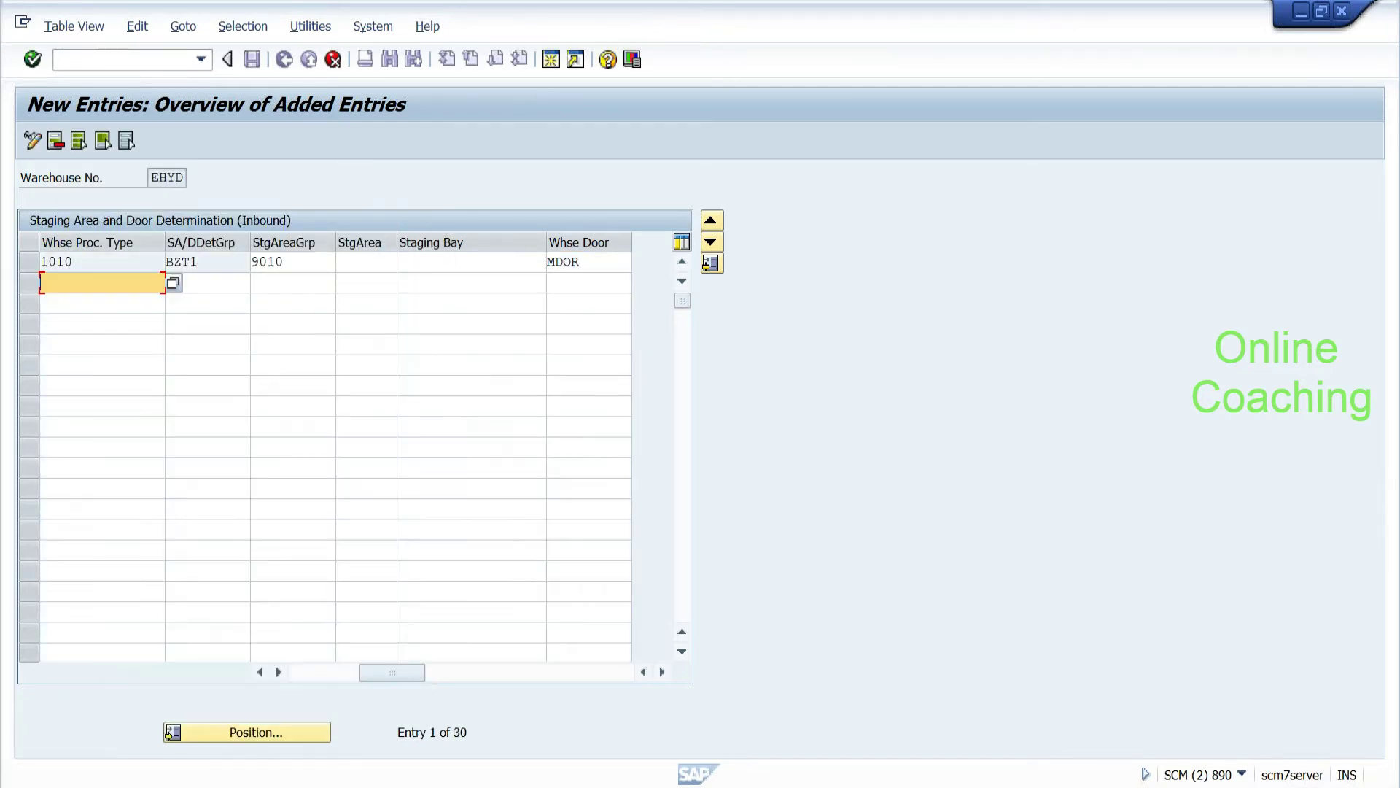
Step: Examine the entry's warehouse process type, staging area and door determination group, and warehouse door
click(175, 261)
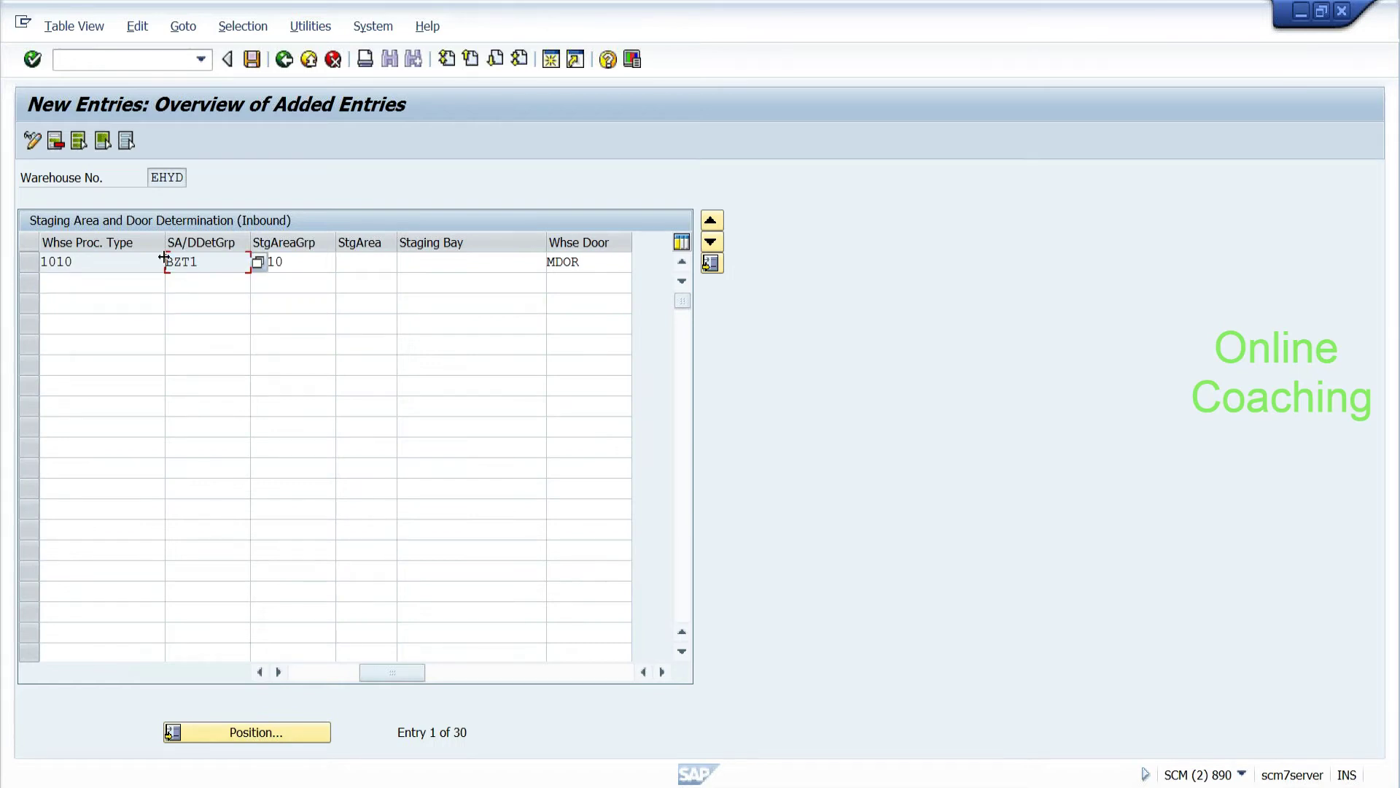
click(35, 261)
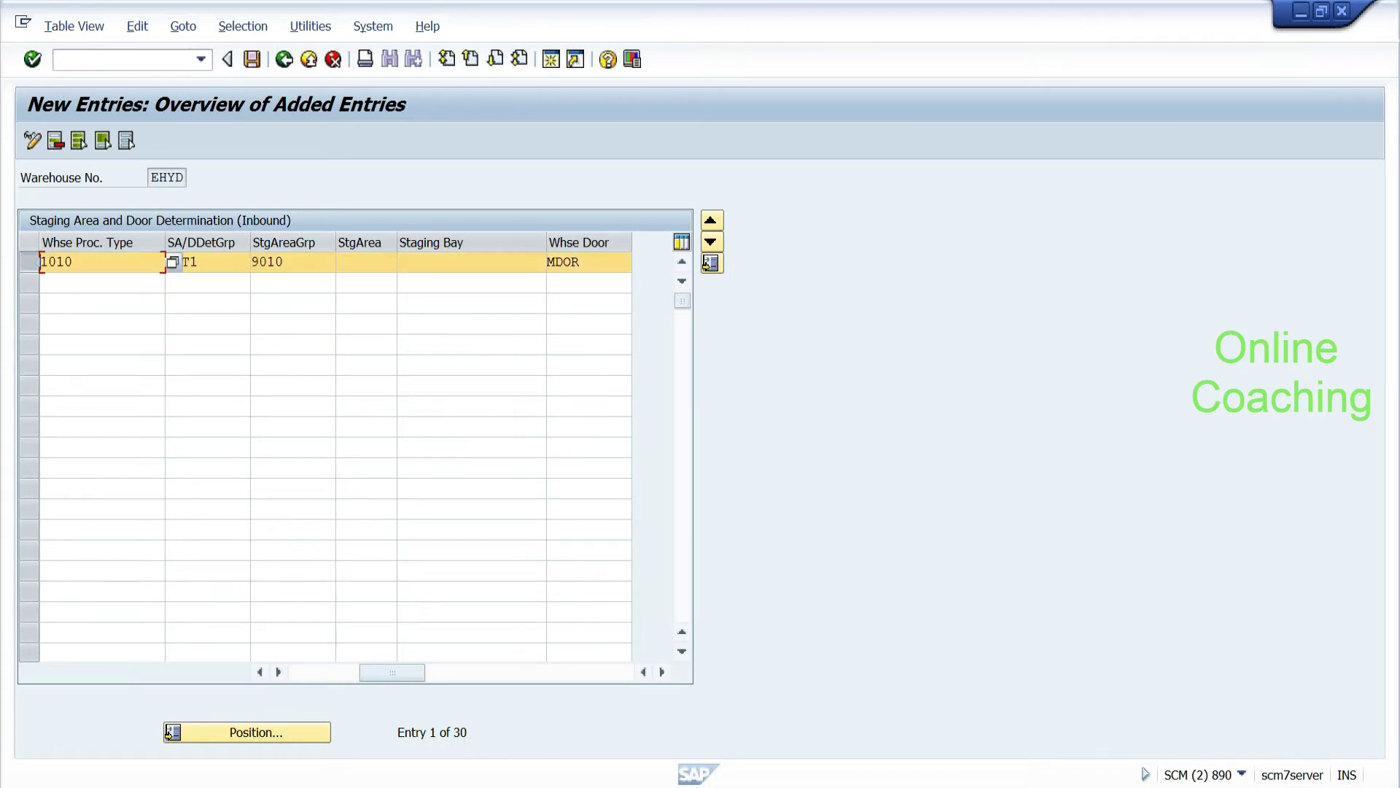
key(Tab)
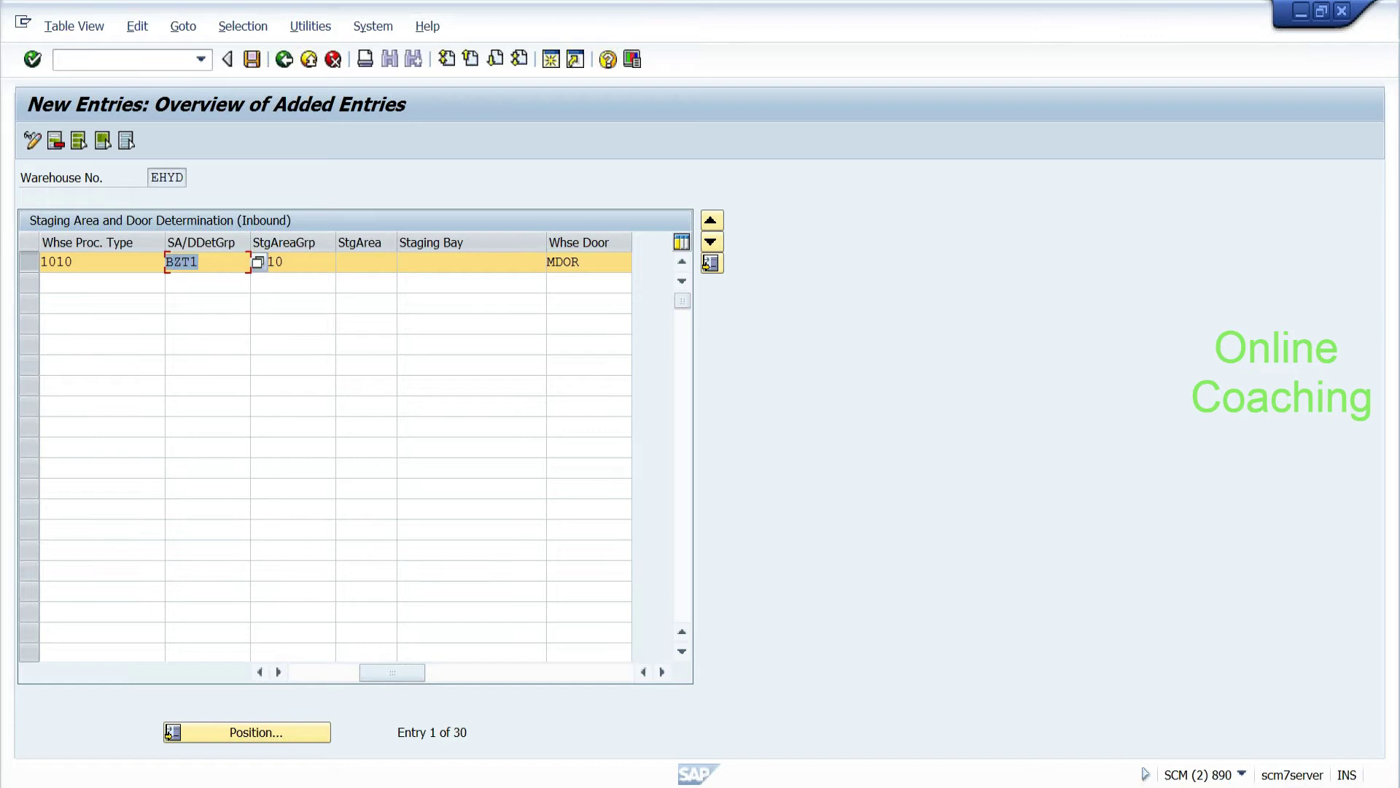
click(218, 263)
drag(602, 263, 548, 263)
click(548, 263)
click(548, 262)
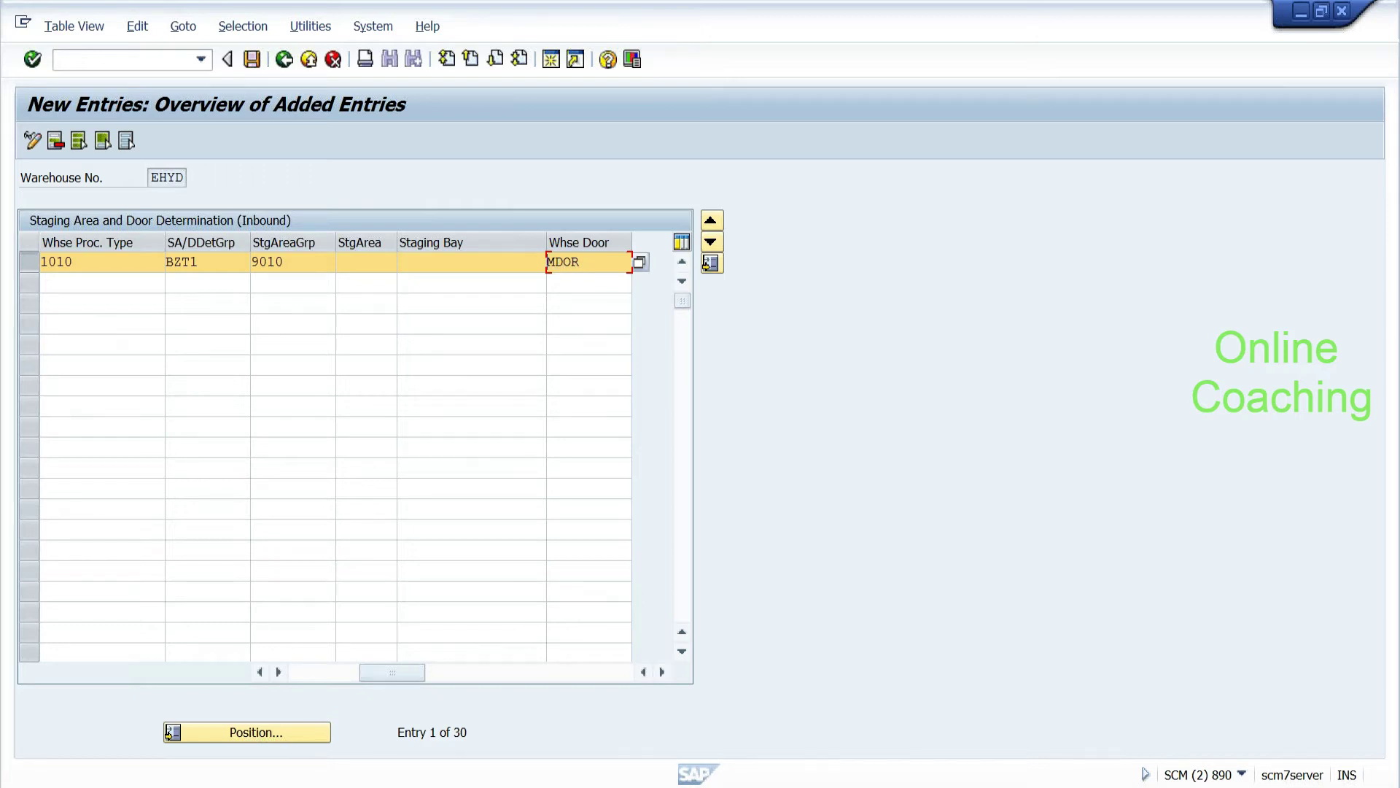
click(88, 262)
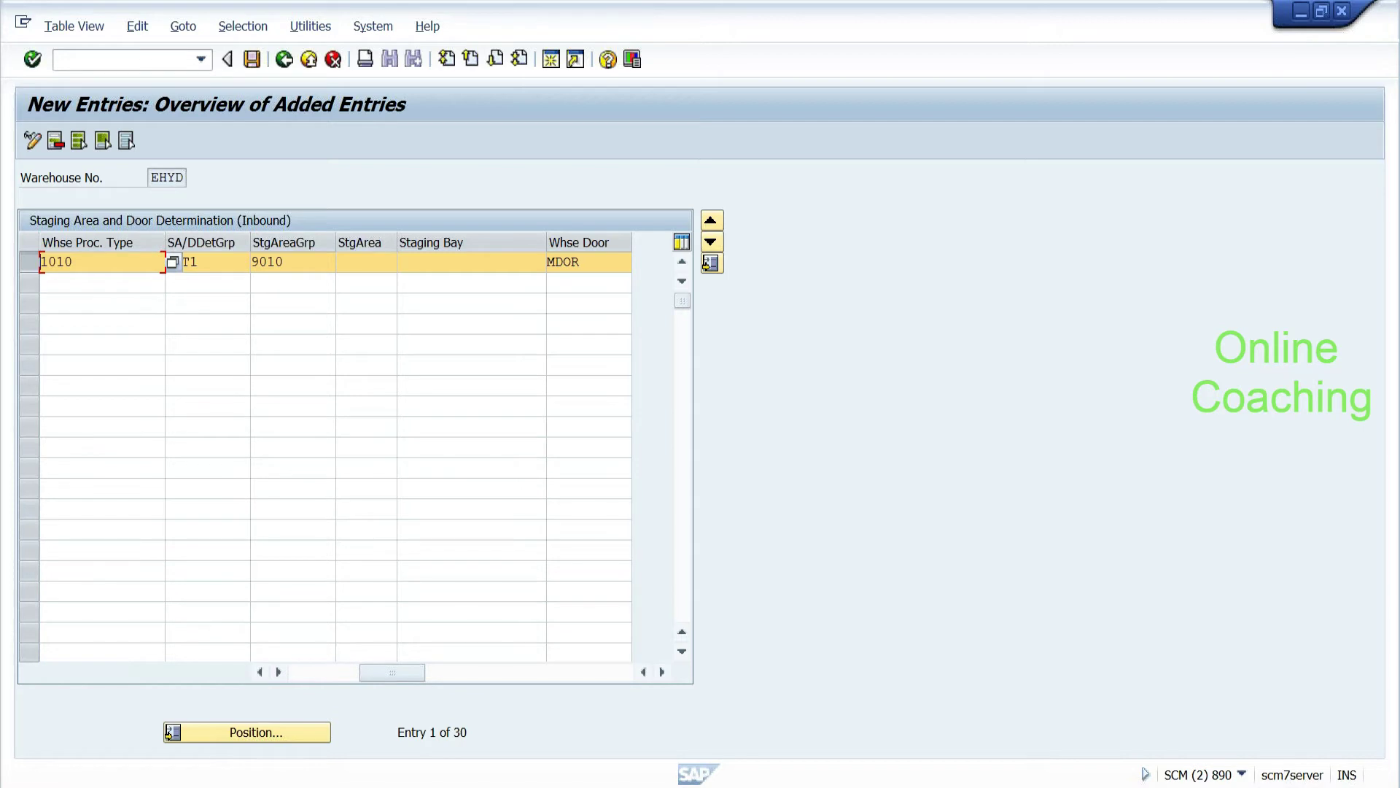
click(57, 262)
drag(582, 262, 548, 263)
click(548, 263)
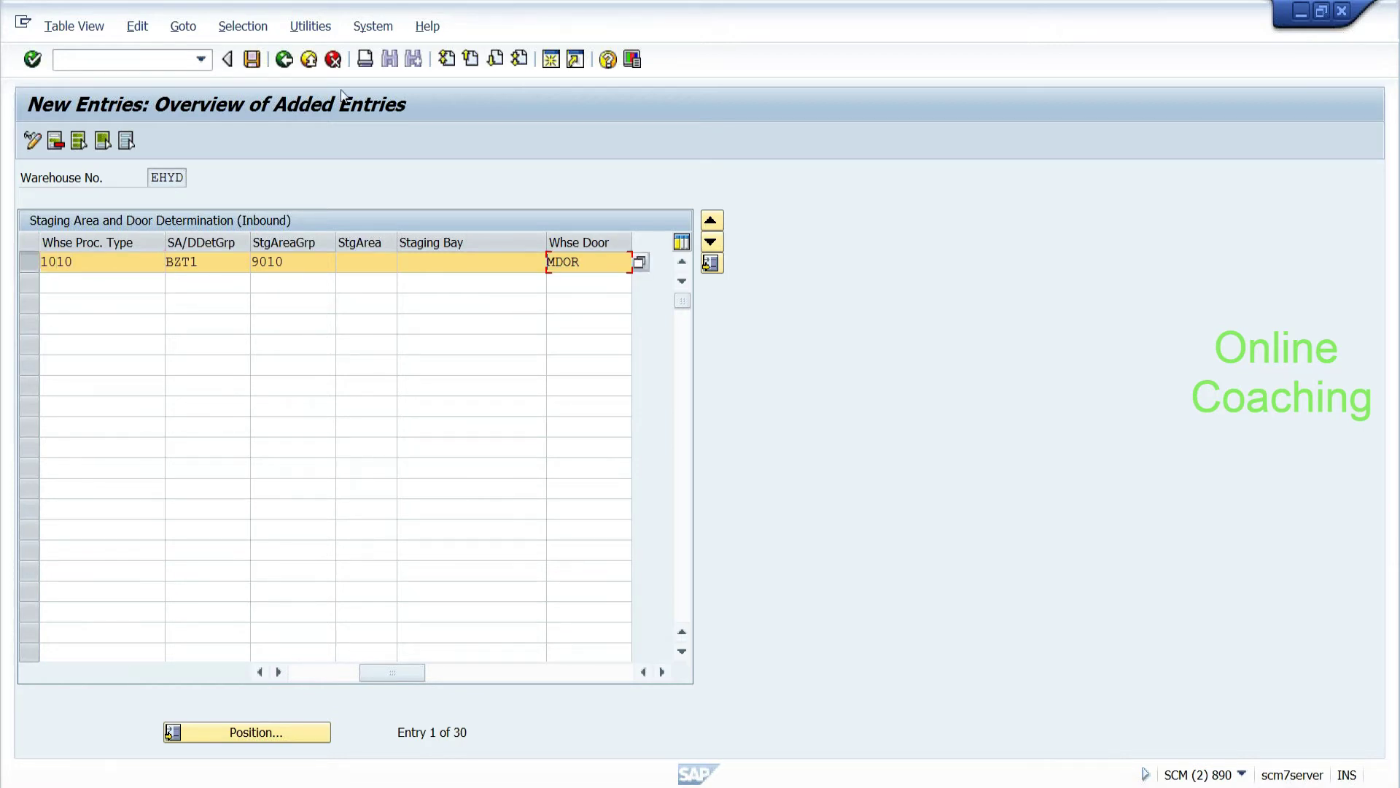
Step: Save the inbound staging area and door determination entry and return to SAP Easy Access
click(252, 59)
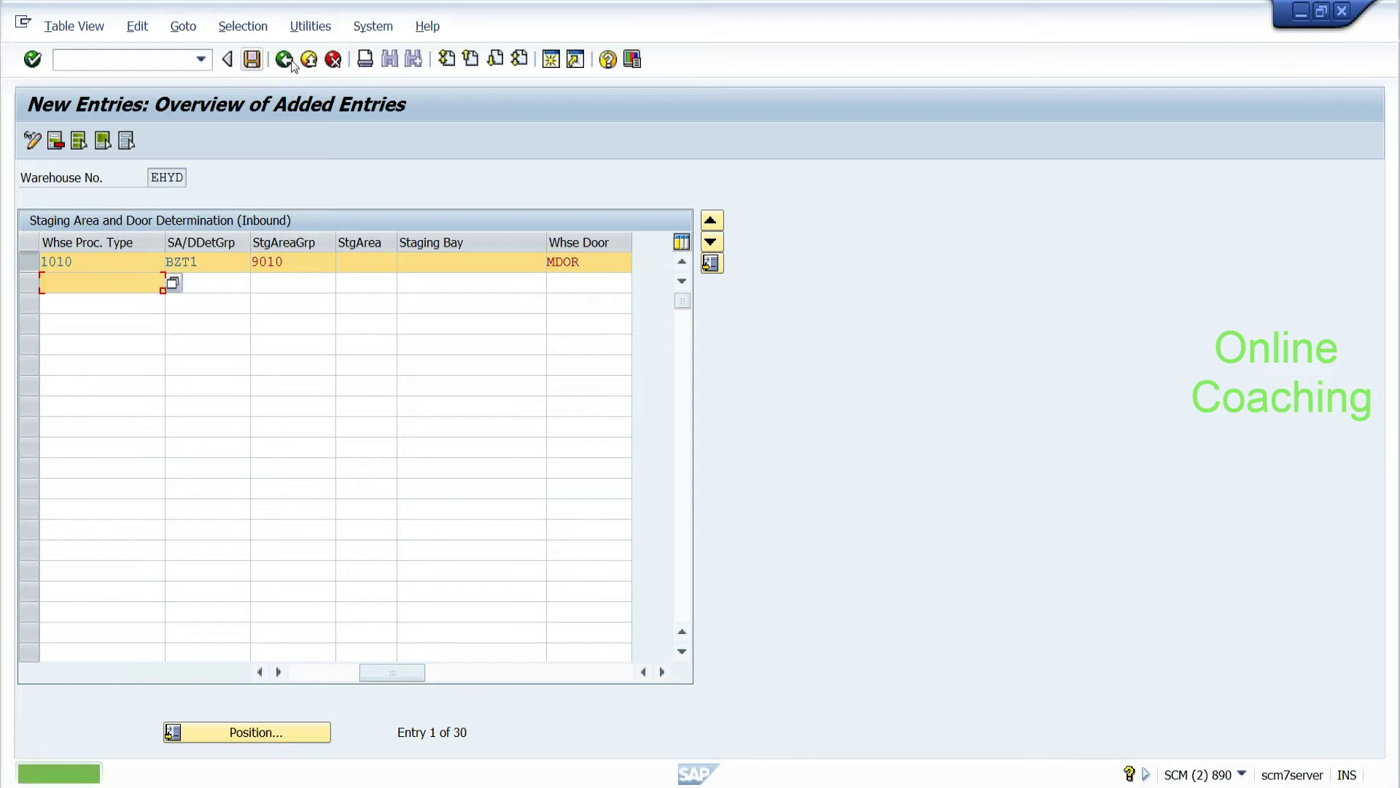
click(286, 61)
click(286, 61)
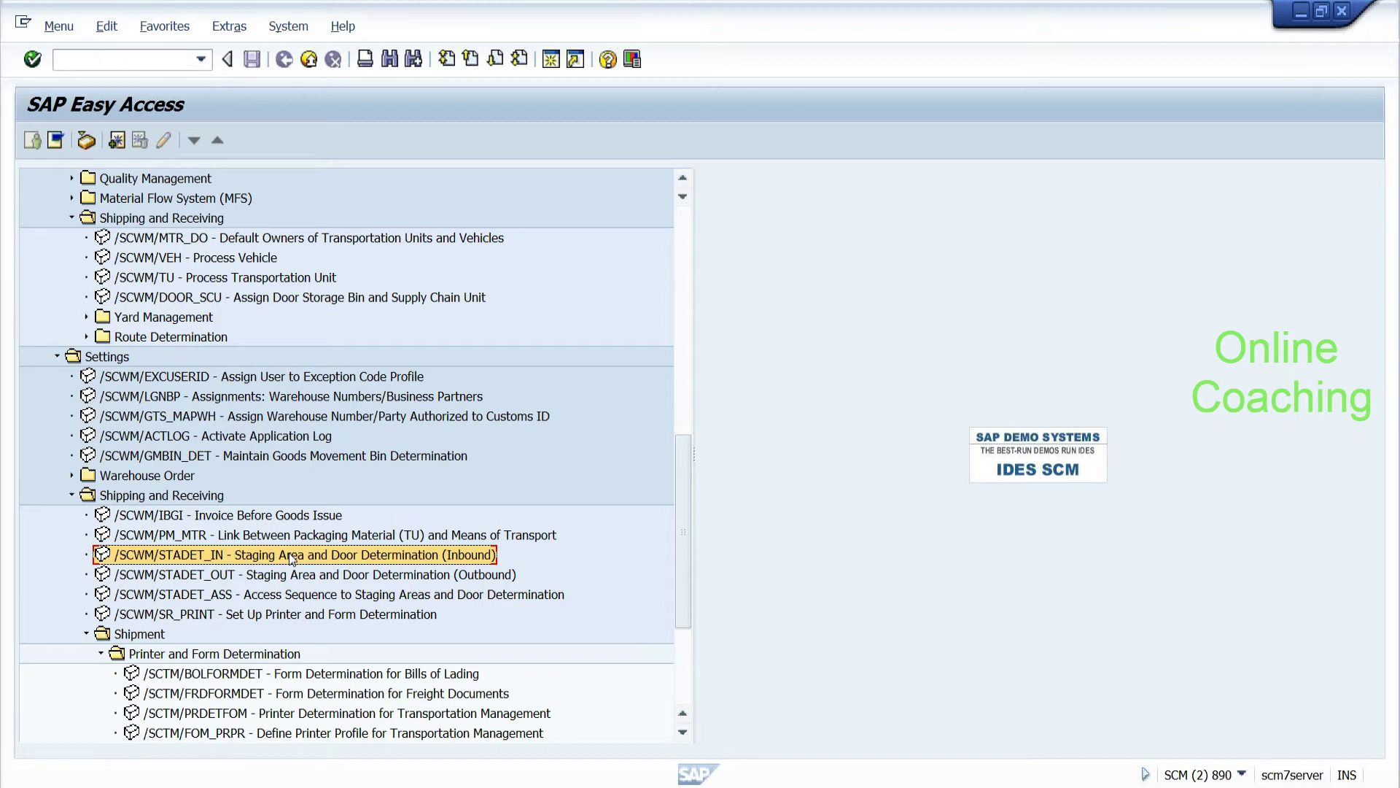
Step: Open /SCWM/STADET_ASS, Access Sequence to Staging Areas and Door Determination, examine its columns for warehouse EHYD, and return to SAP Easy Access
click(283, 576)
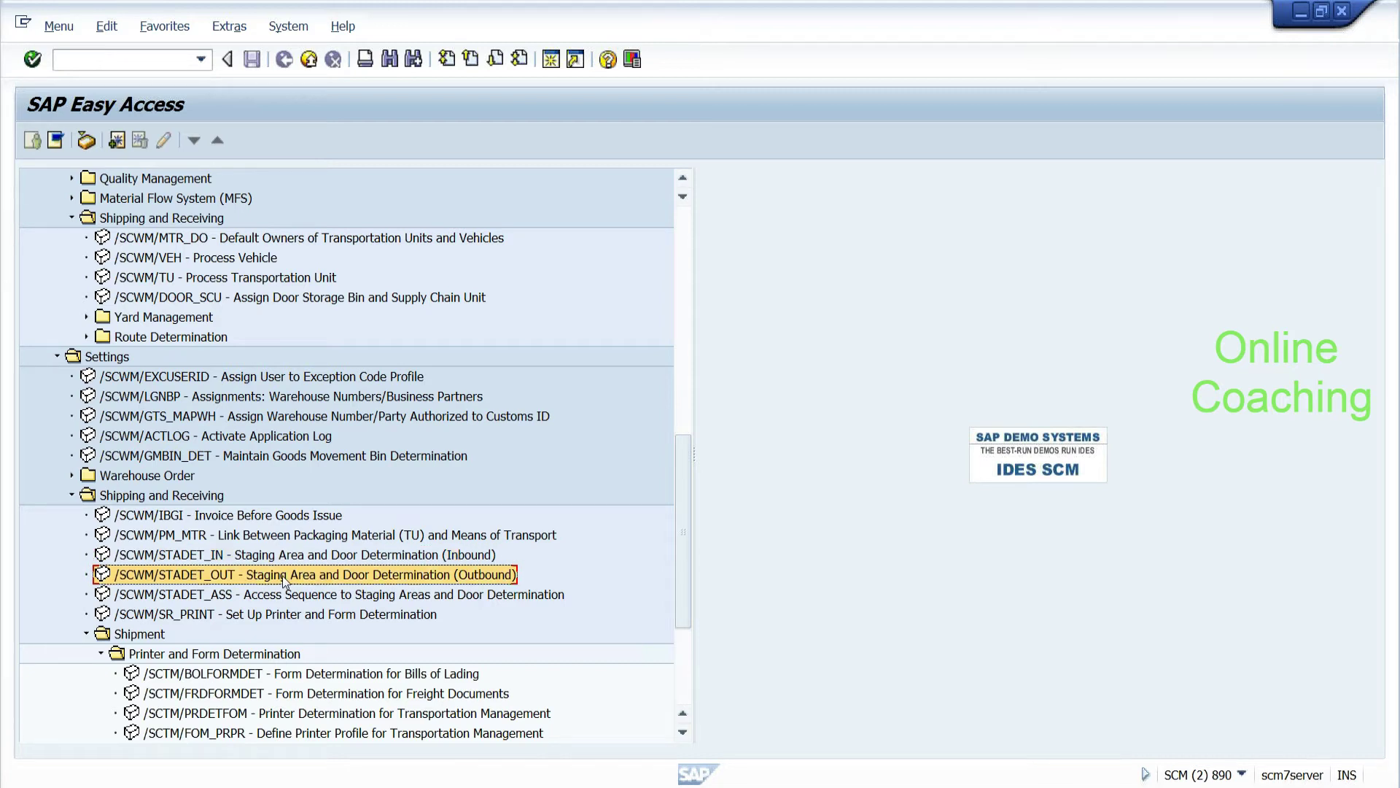
click(277, 596)
double_click(277, 596)
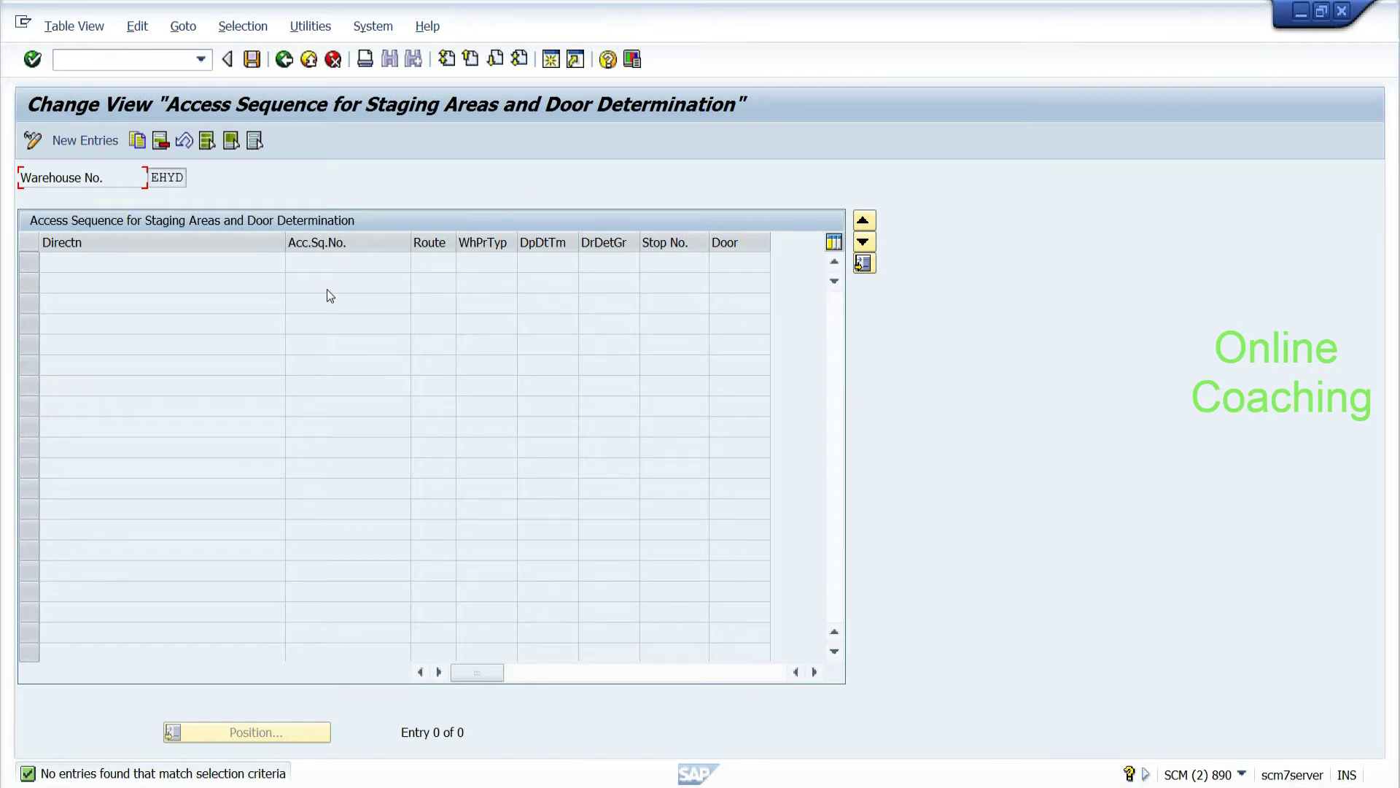
click(285, 59)
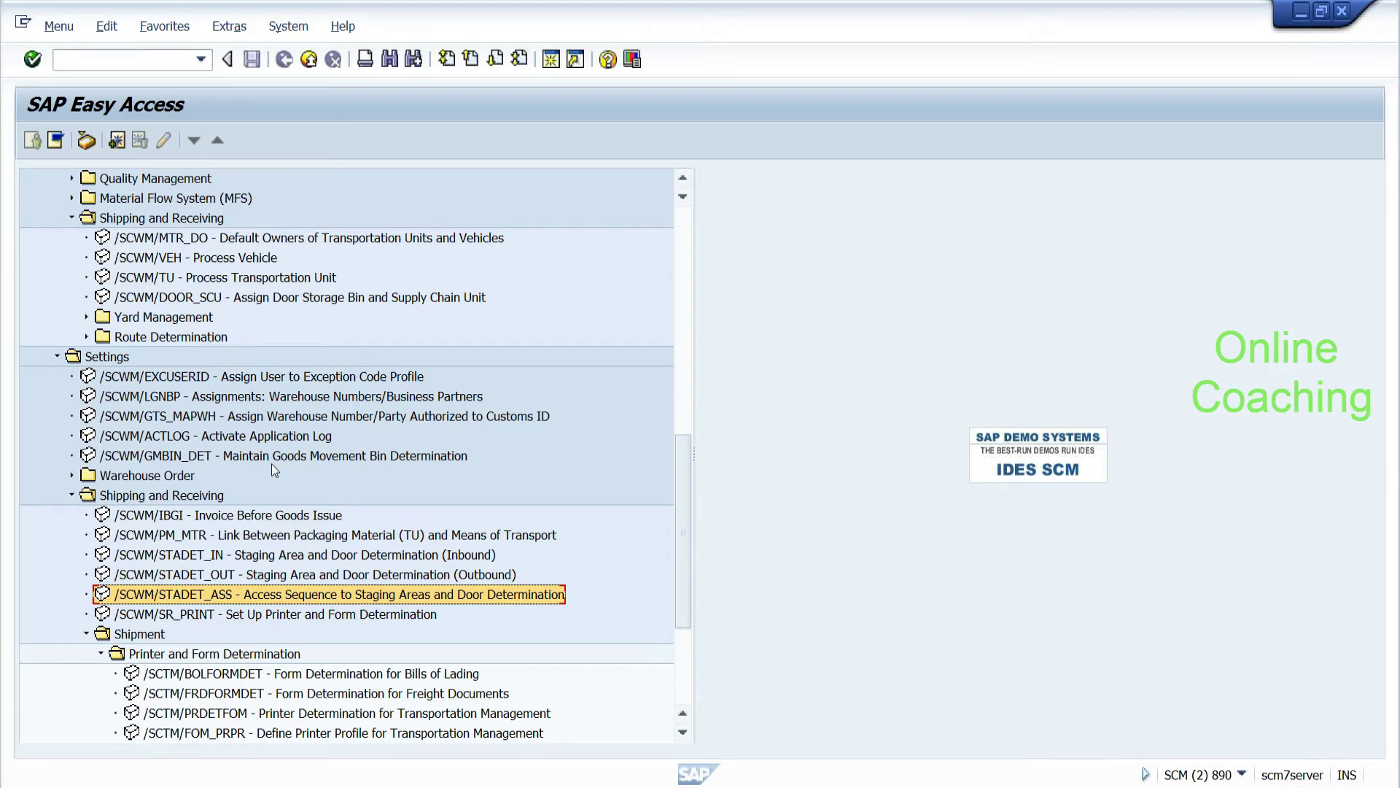
double_click(229, 594)
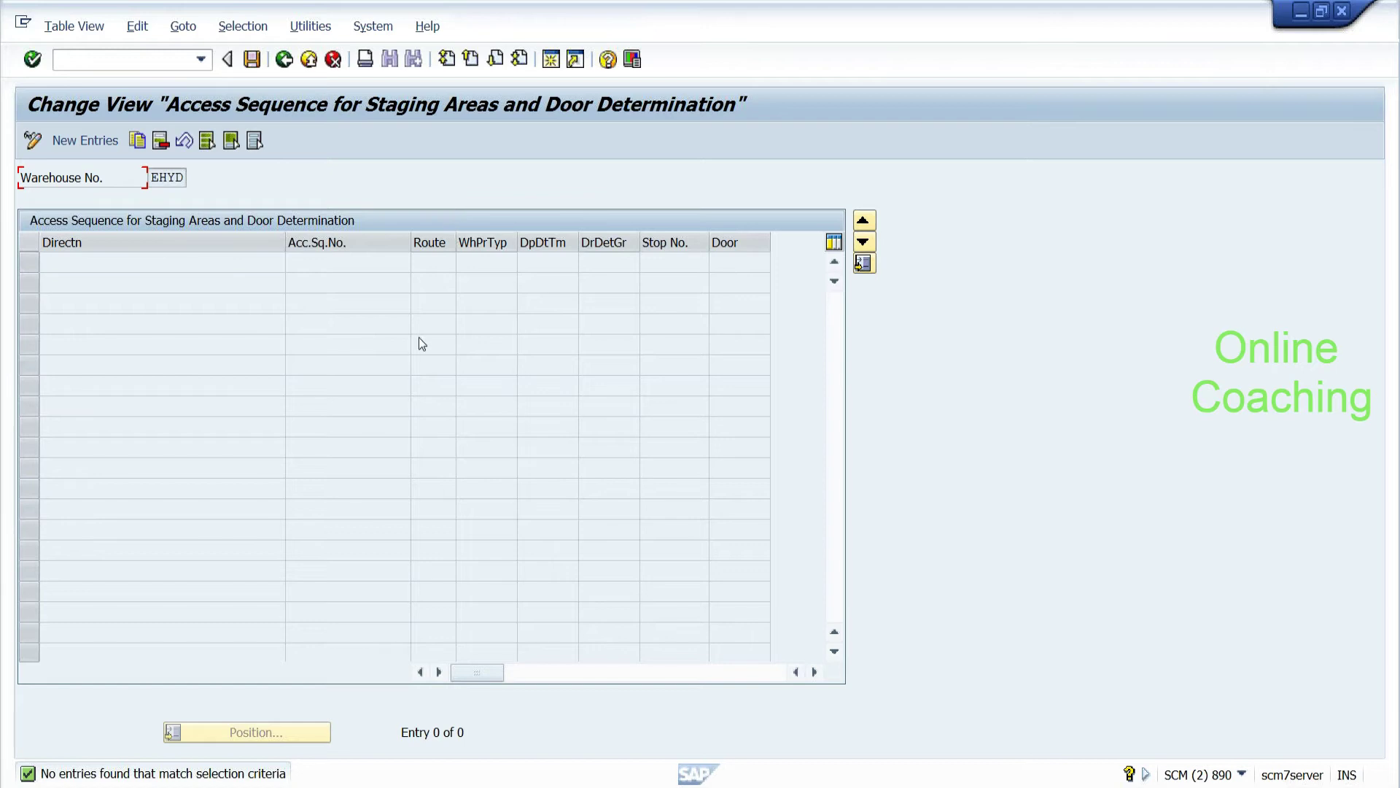
click(289, 65)
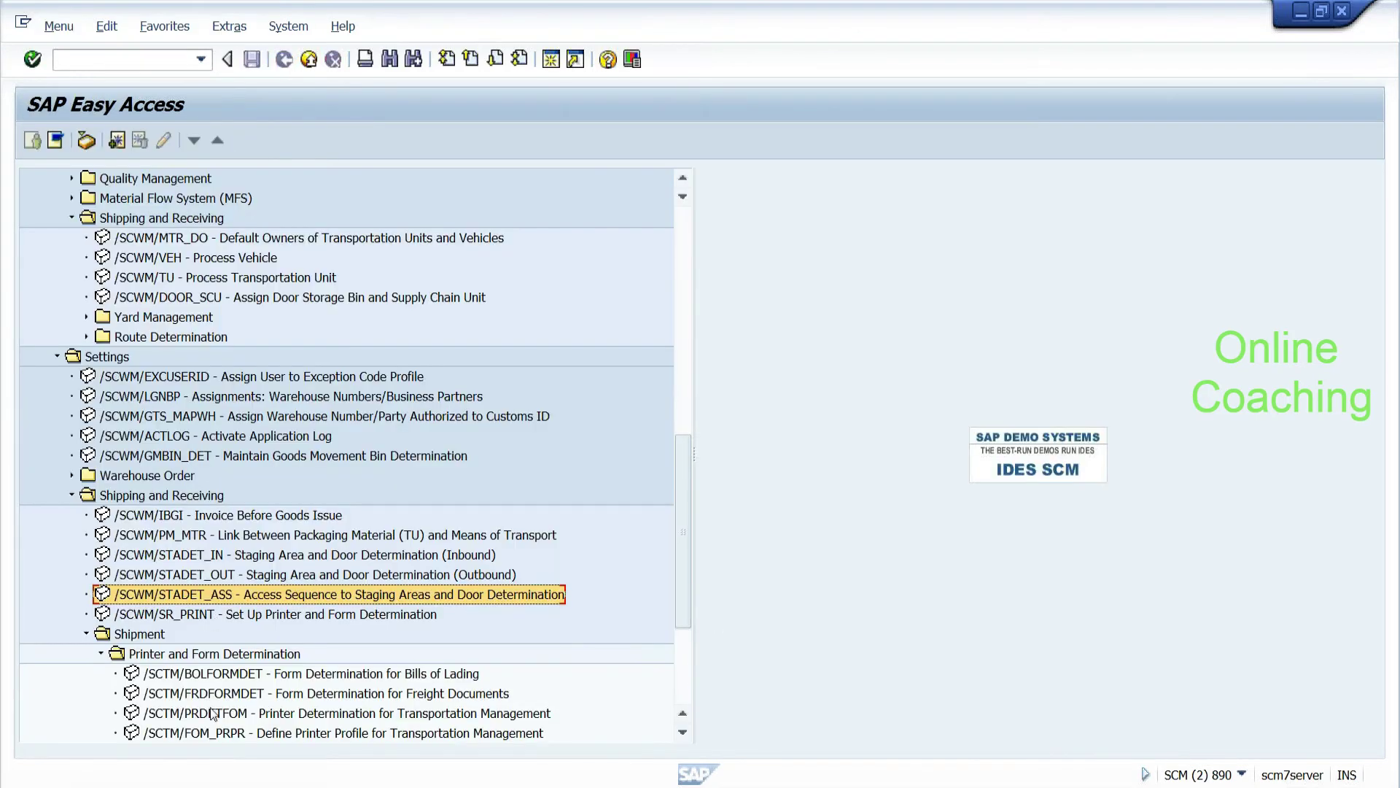
Step: Switch to the Display IMG session and expand Storage Bins and Shipping and Receiving in the Extended Warehouse Management master data
click(167, 787)
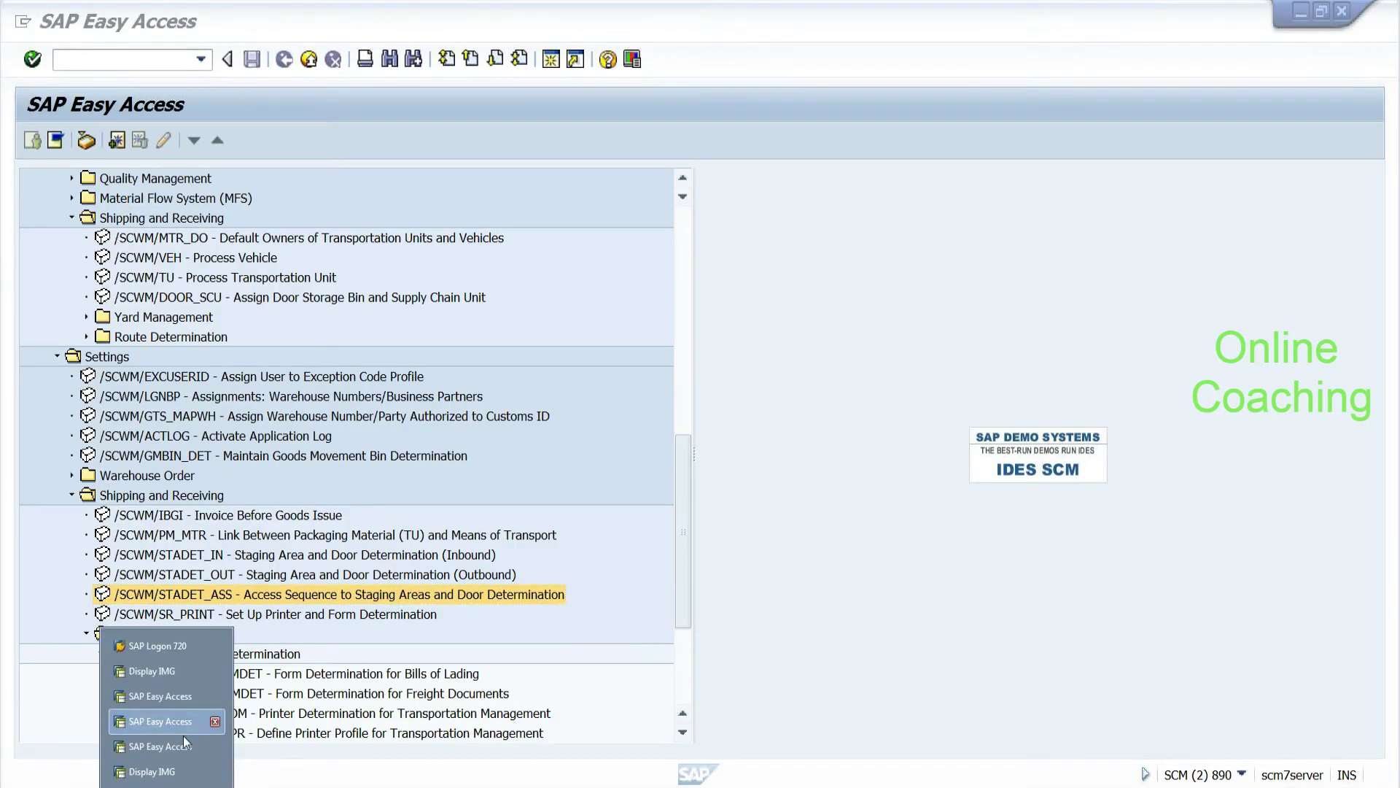
click(150, 772)
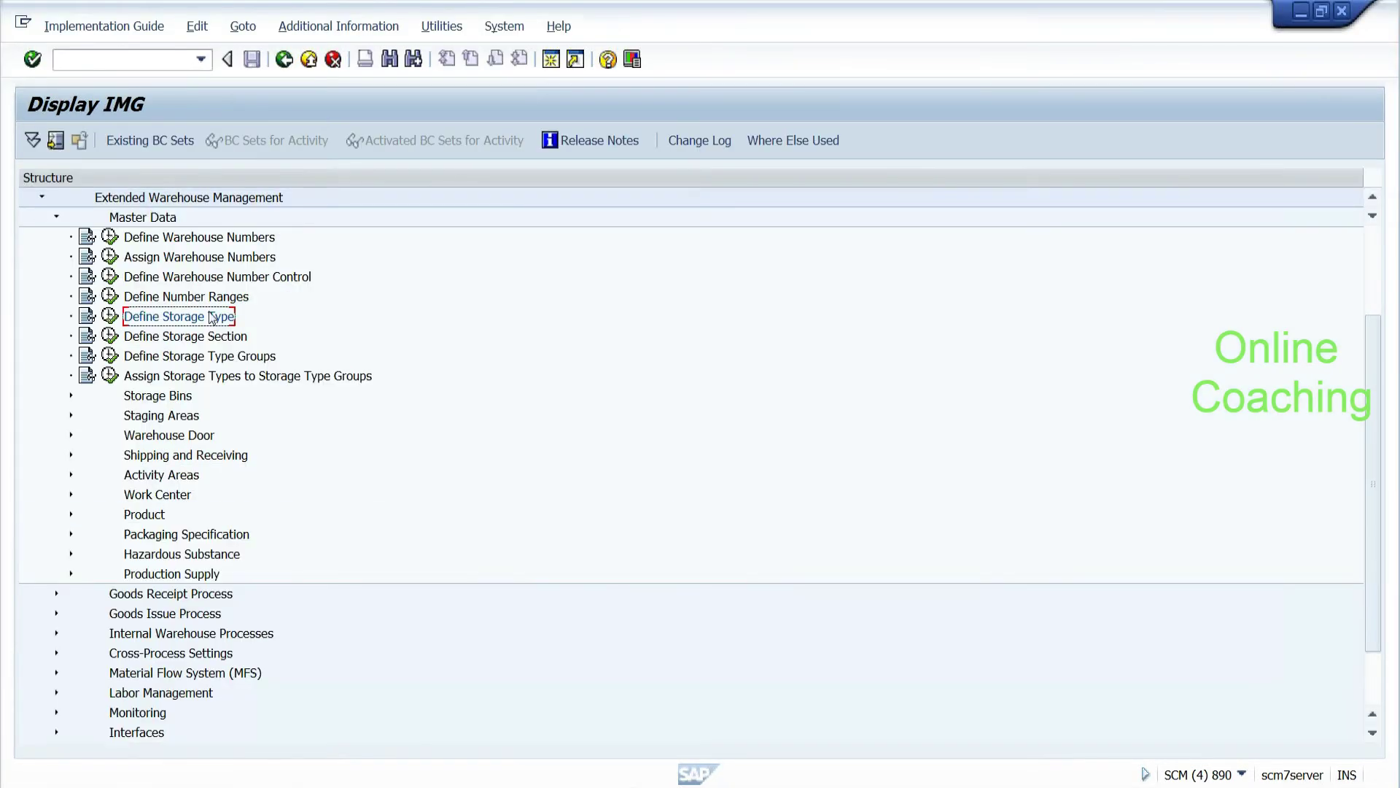
click(203, 340)
click(190, 376)
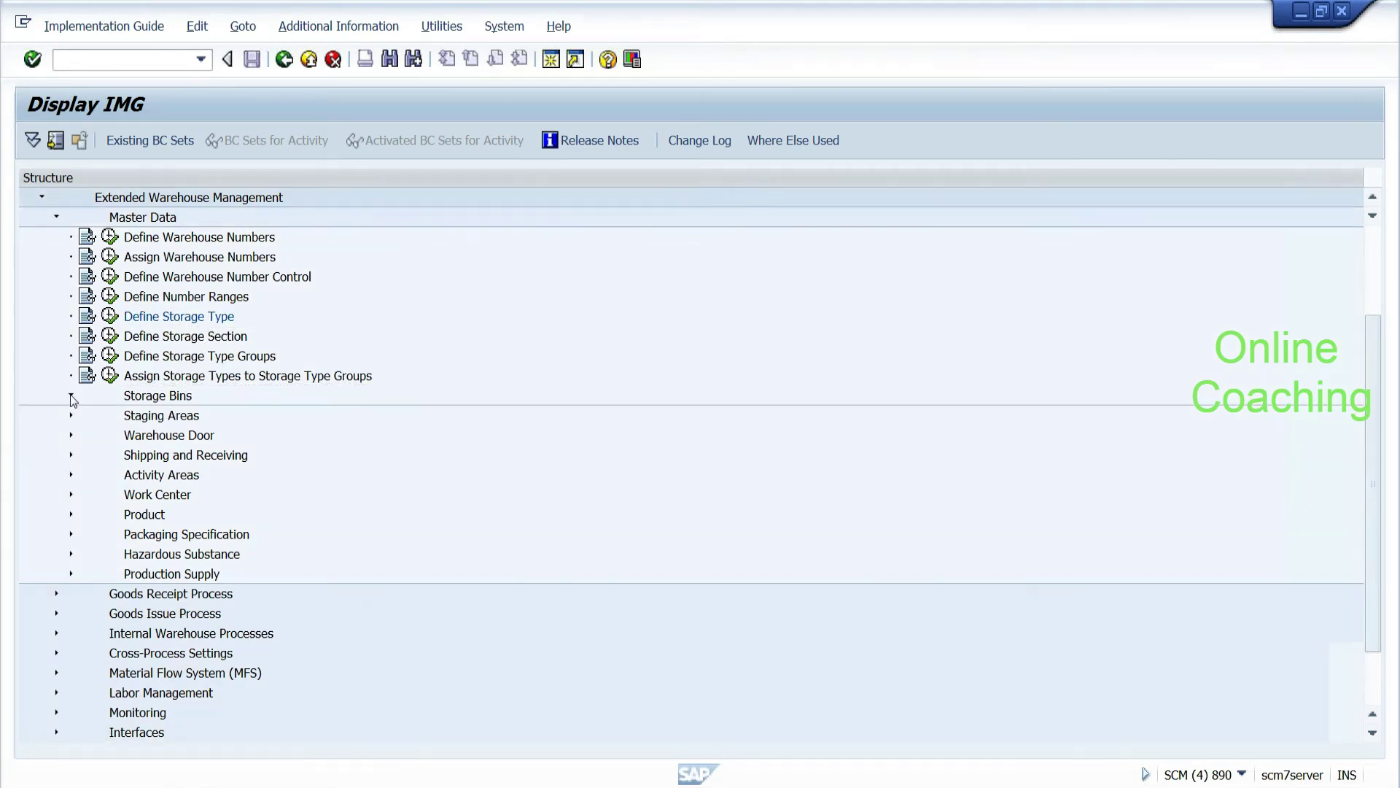
click(70, 396)
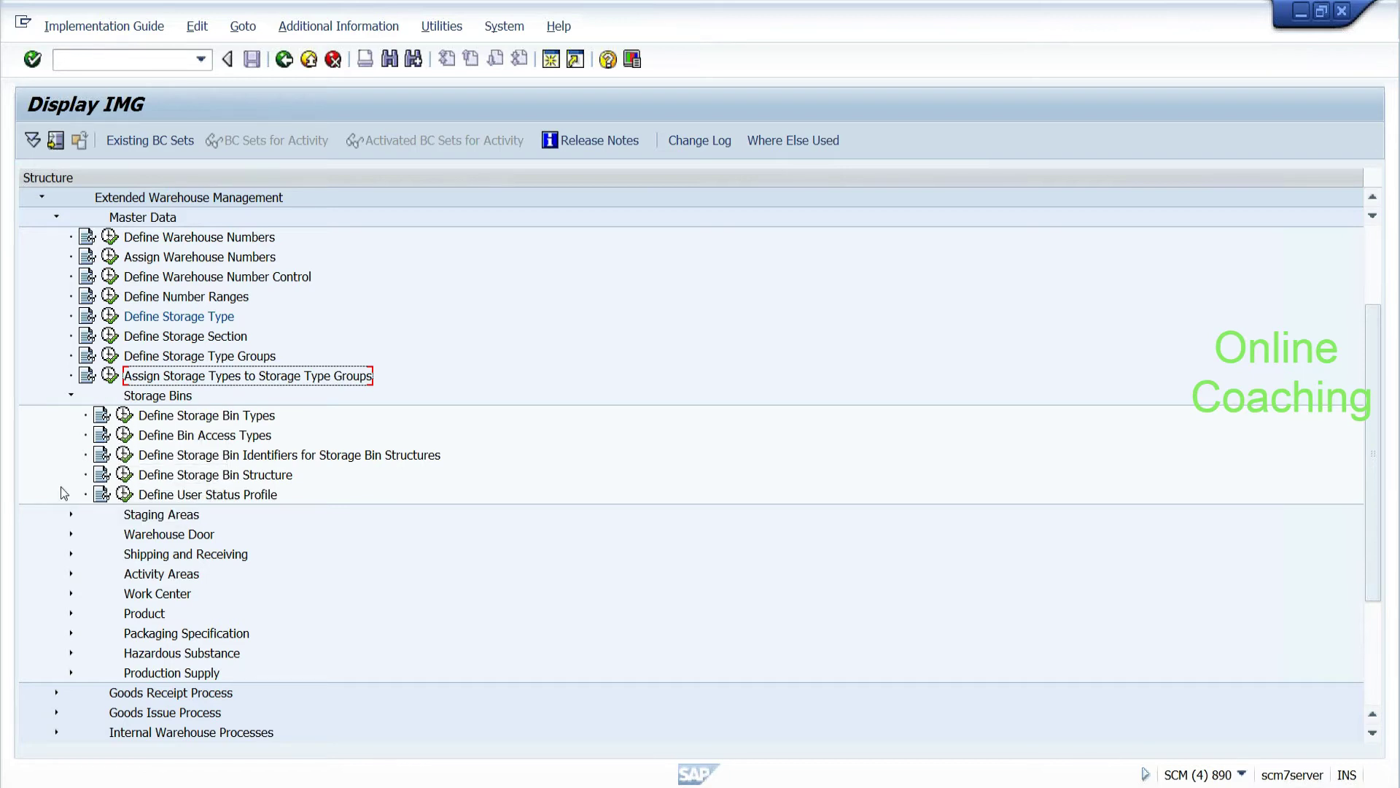
click(143, 519)
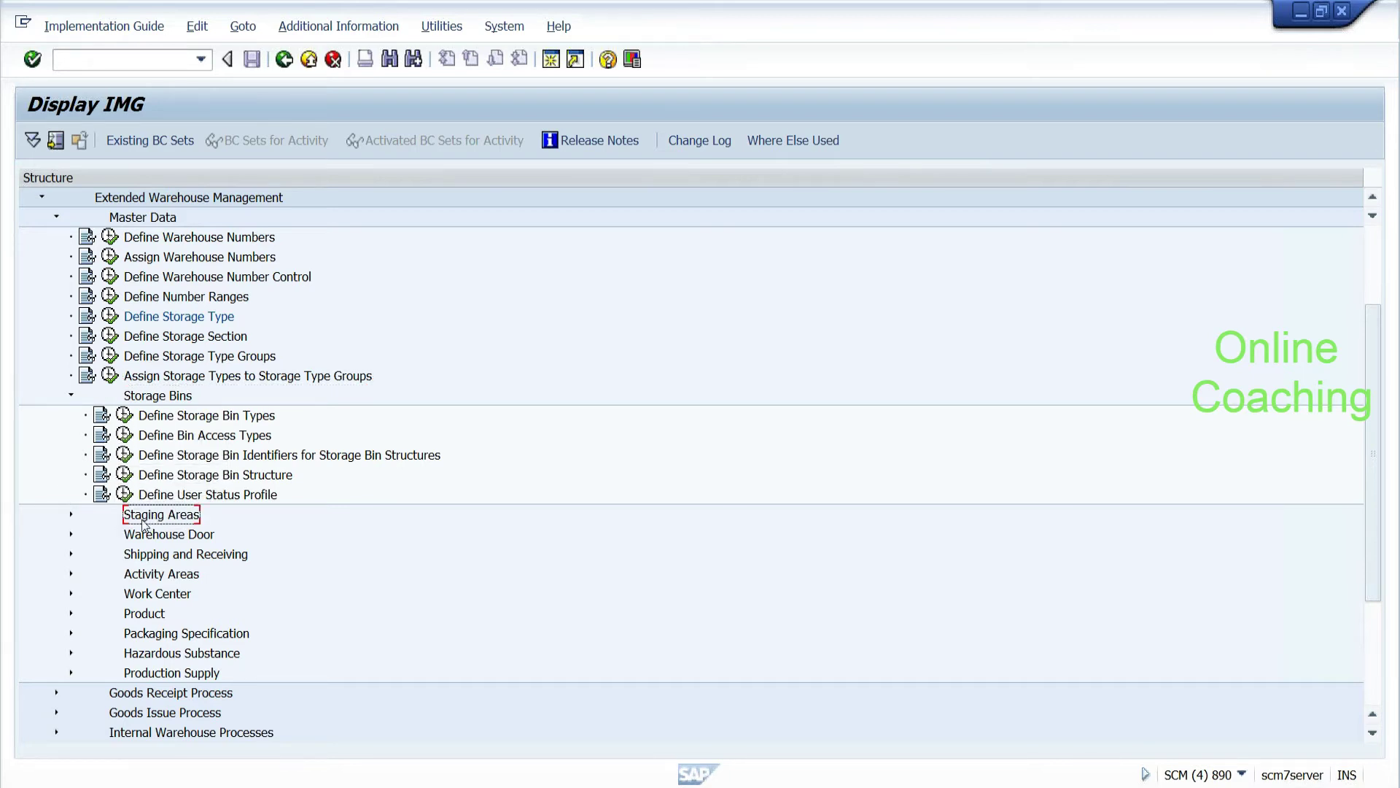
click(71, 514)
click(71, 514)
click(152, 539)
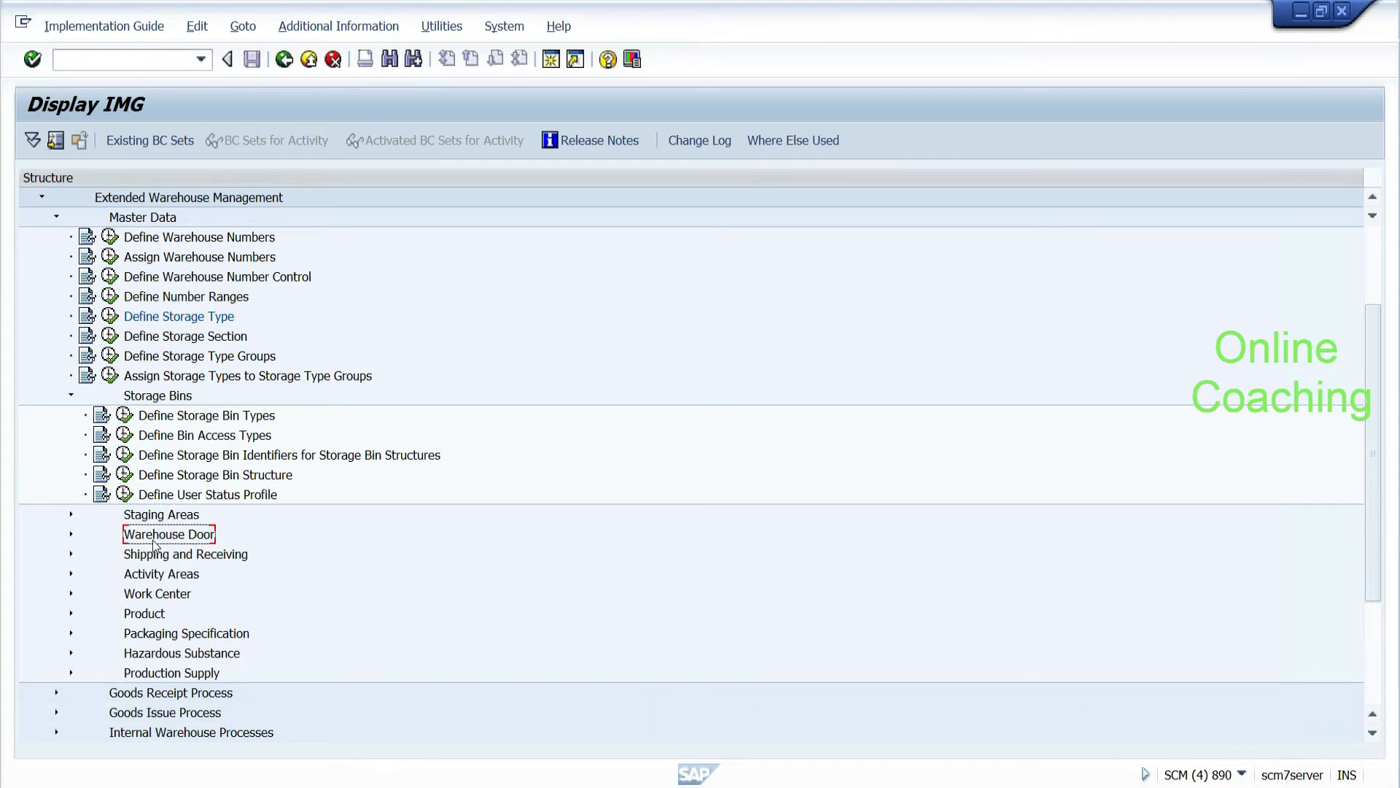
click(71, 554)
click(222, 556)
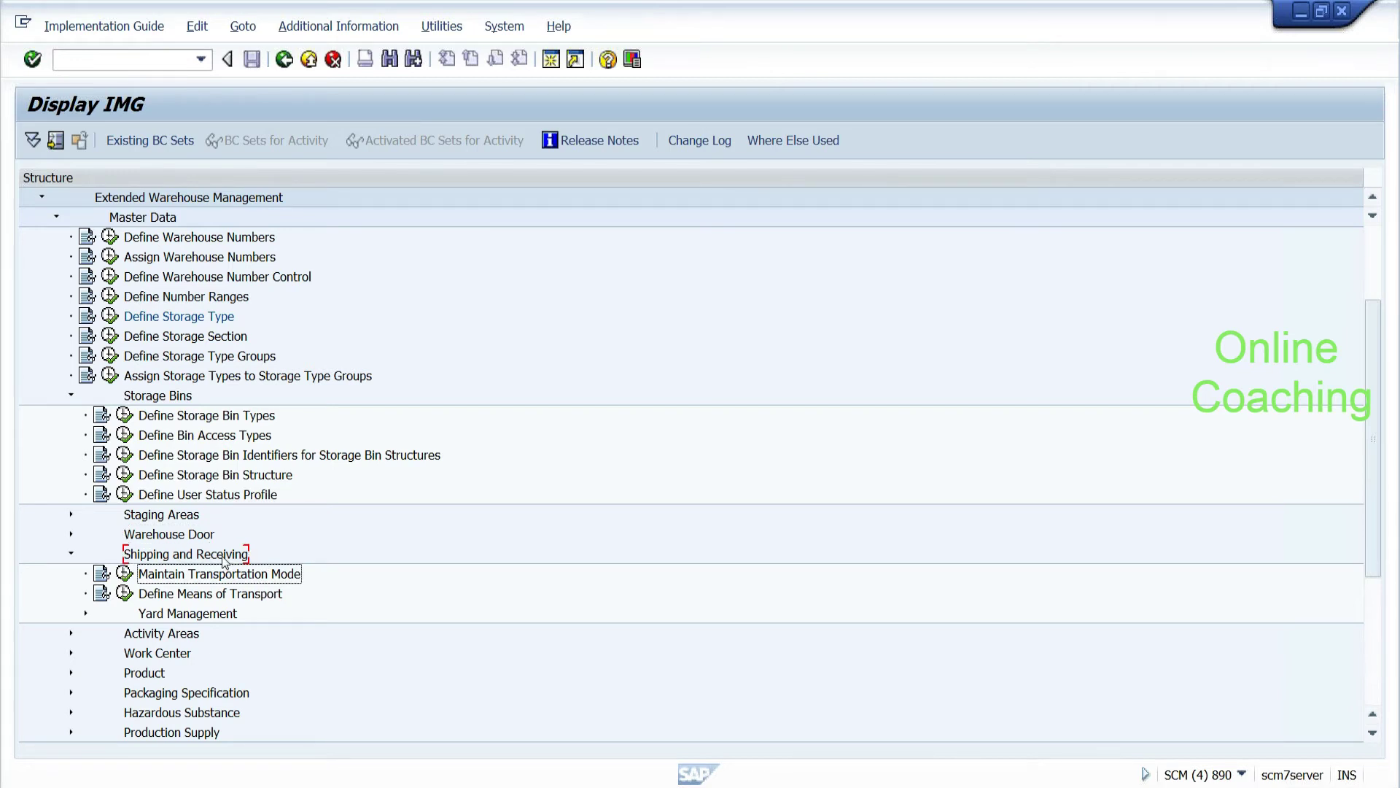
Step: Open Maintain Transportation Mode under Shipping and Receiving, examine the defined transportation modes, and return to the IMG structure
key(Down)
key(Down)
key(Down)
key(Down)
key(Down)
key(Down)
key(Down)
key(Down)
key(Down)
key(Down)
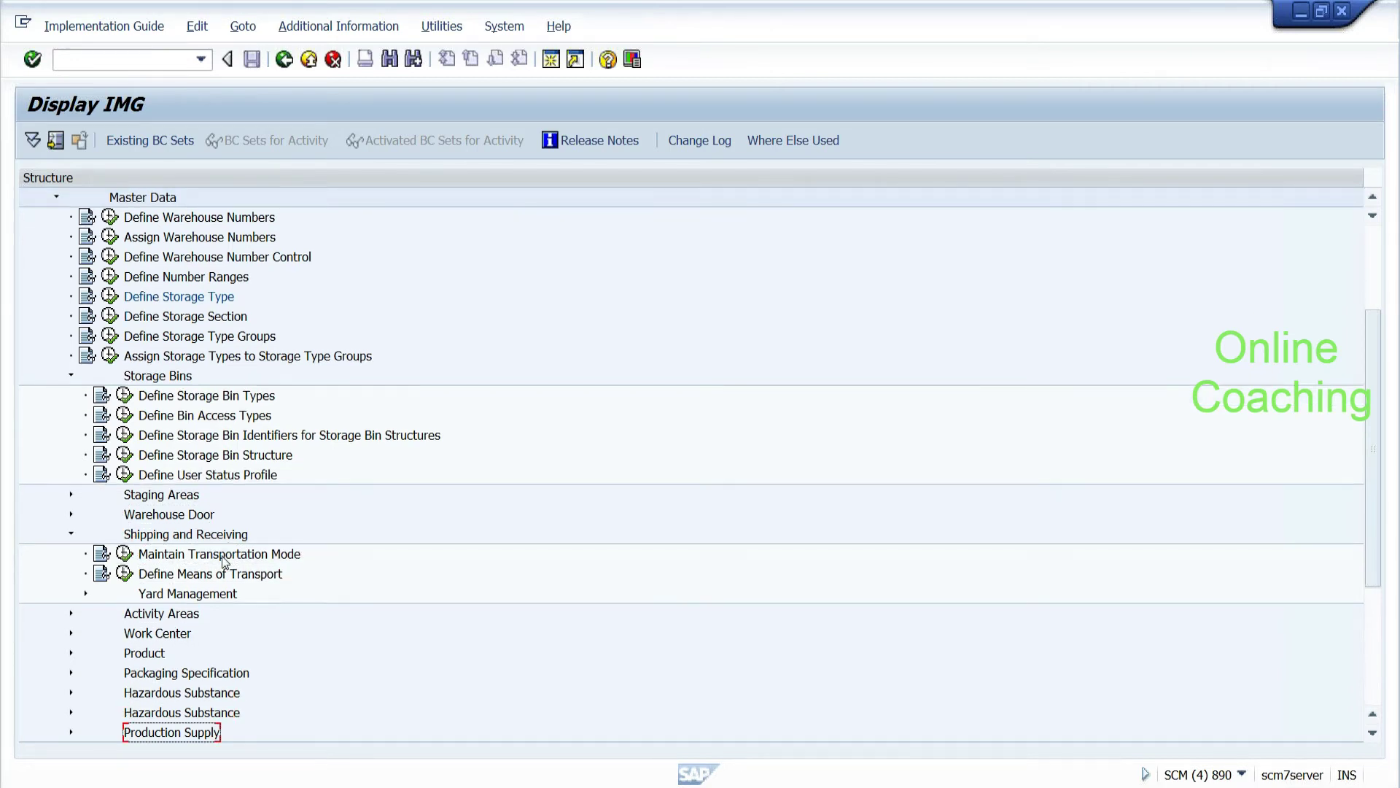
key(Down)
key(Down)
key(Down)
key(Down)
key(Down)
key(Down)
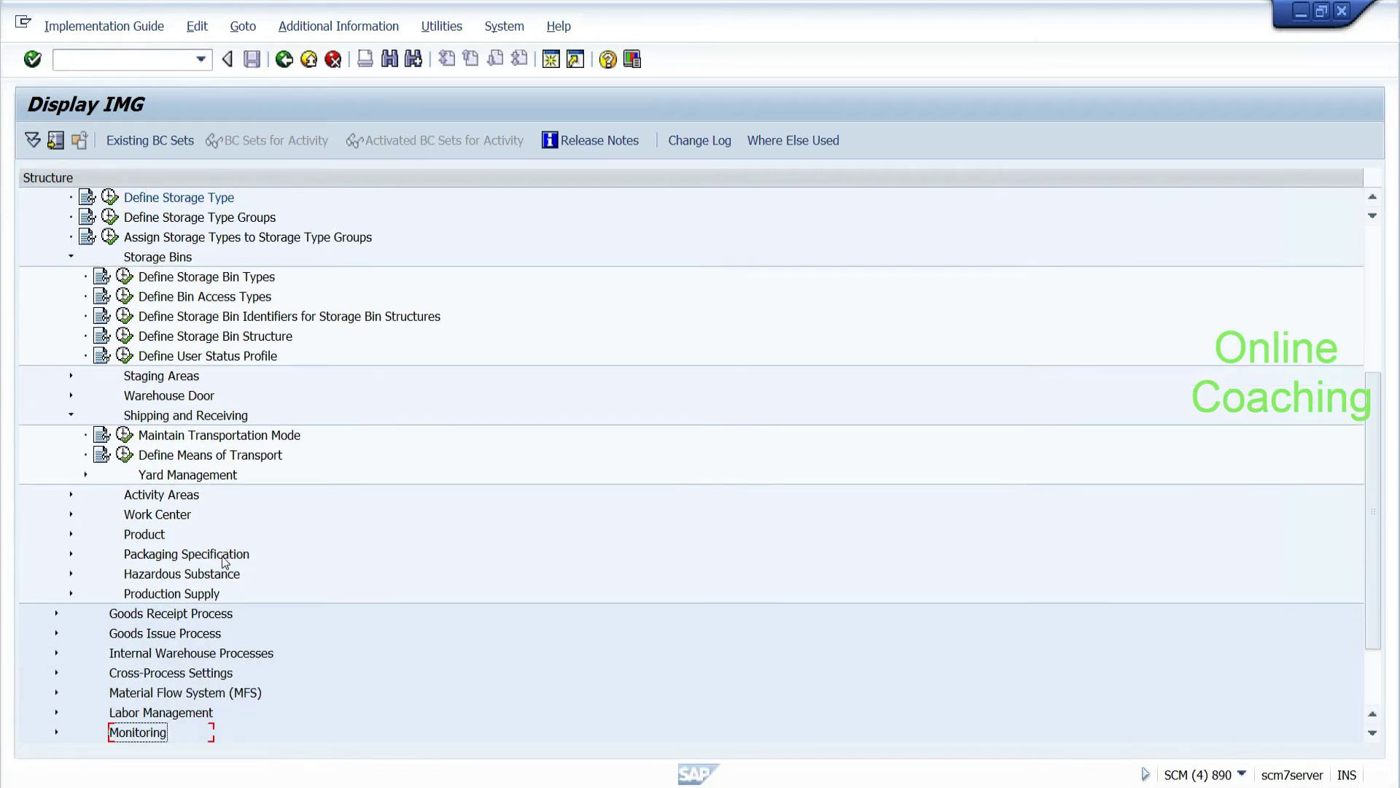
key(Down)
key(Down)
key(Down)
click(125, 376)
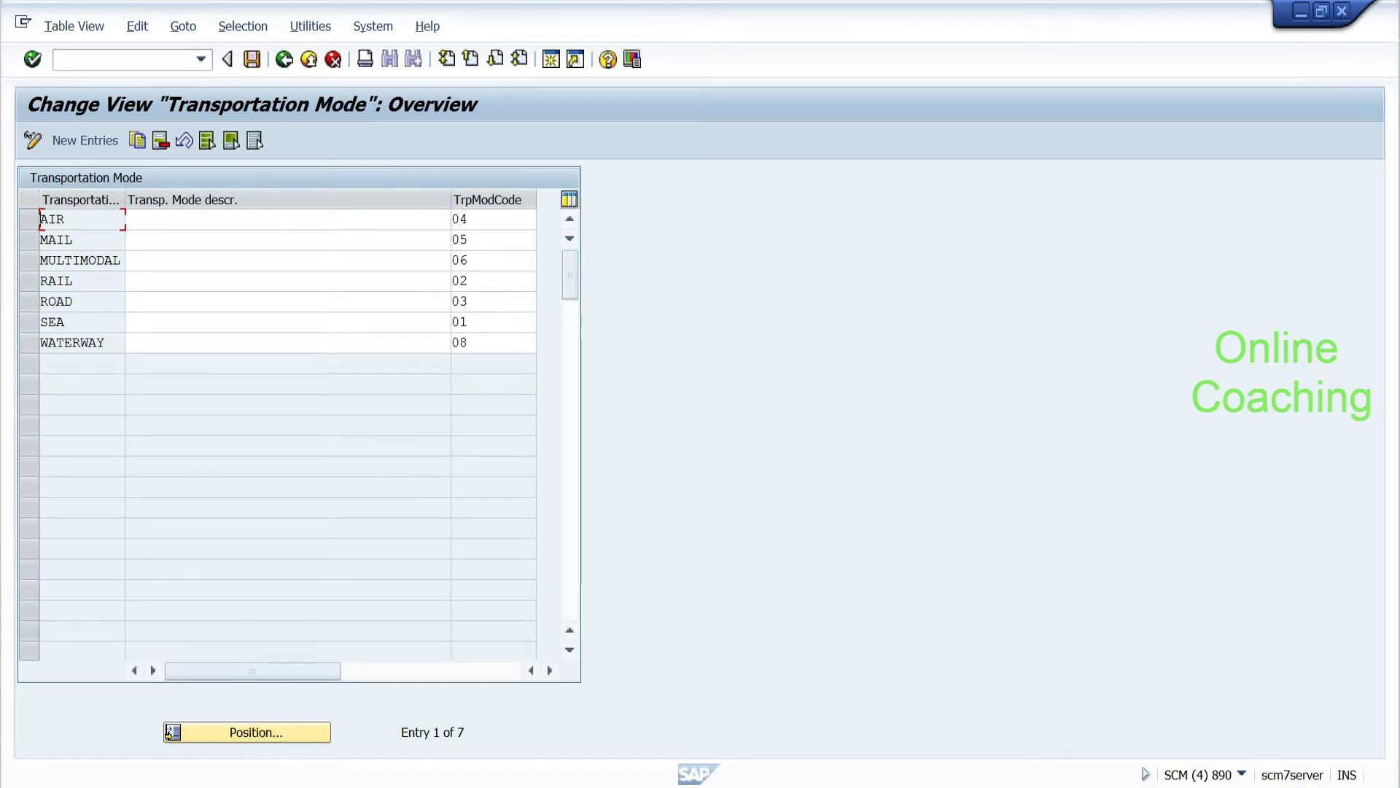
click(287, 62)
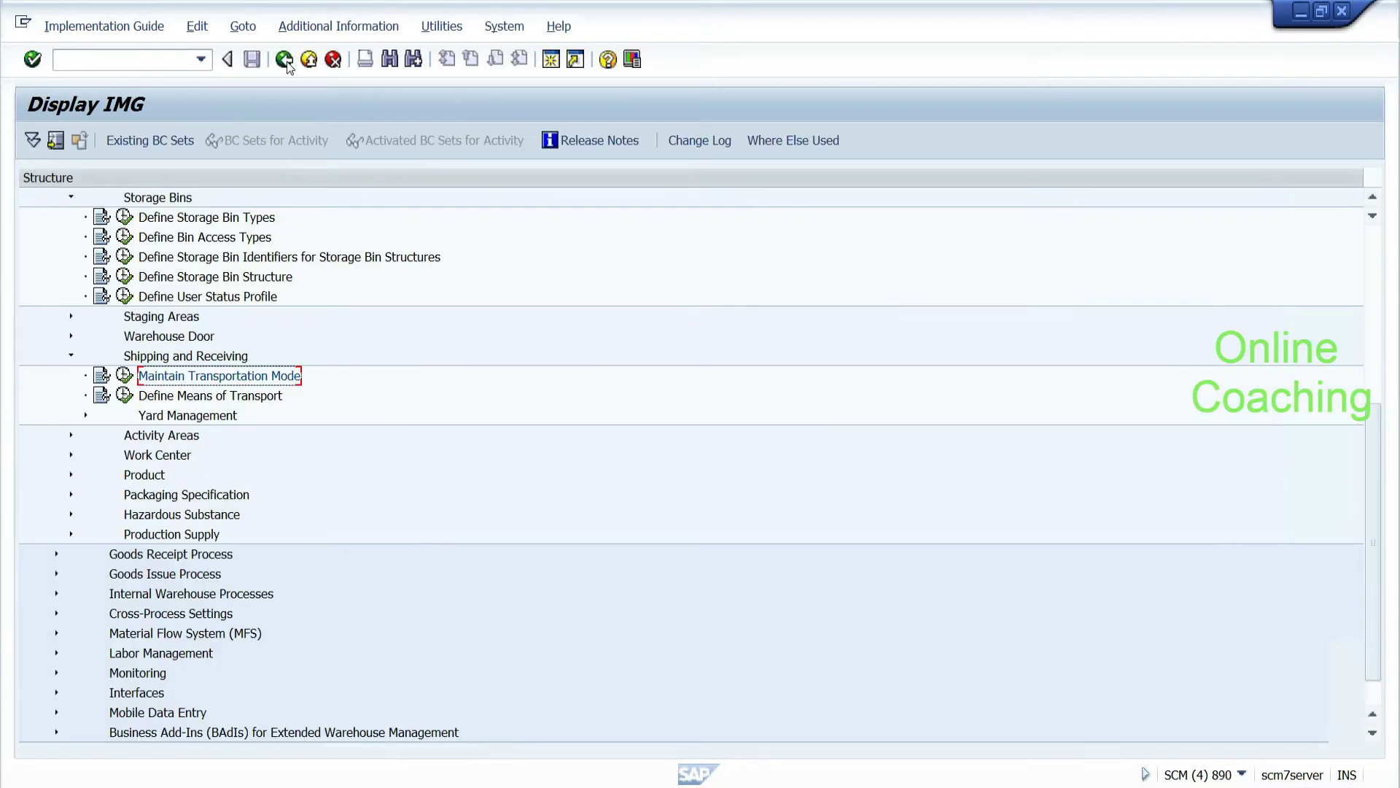
Step: Open Define Means of Transport, examine the means of transport including the Car entry, and return to the IMG structure
click(124, 398)
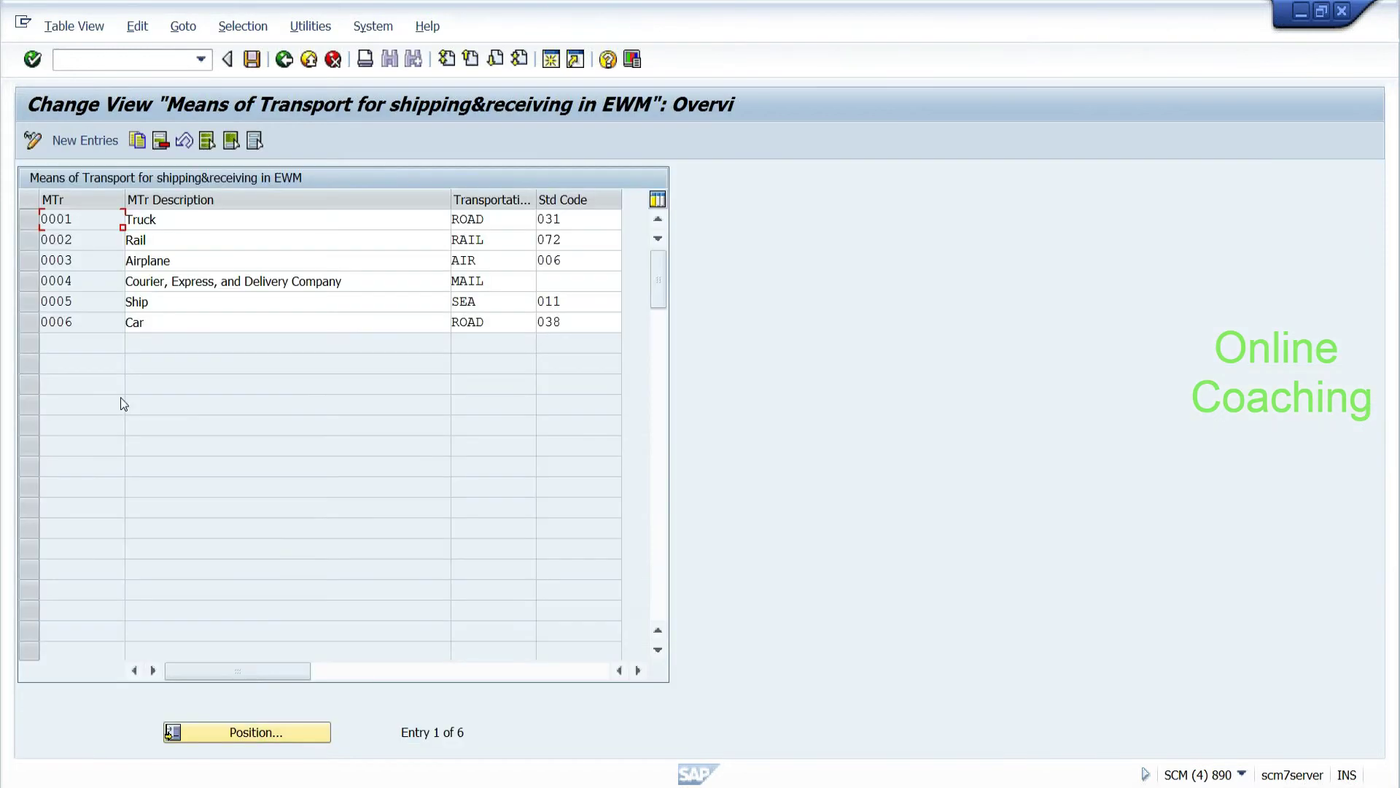
click(42, 322)
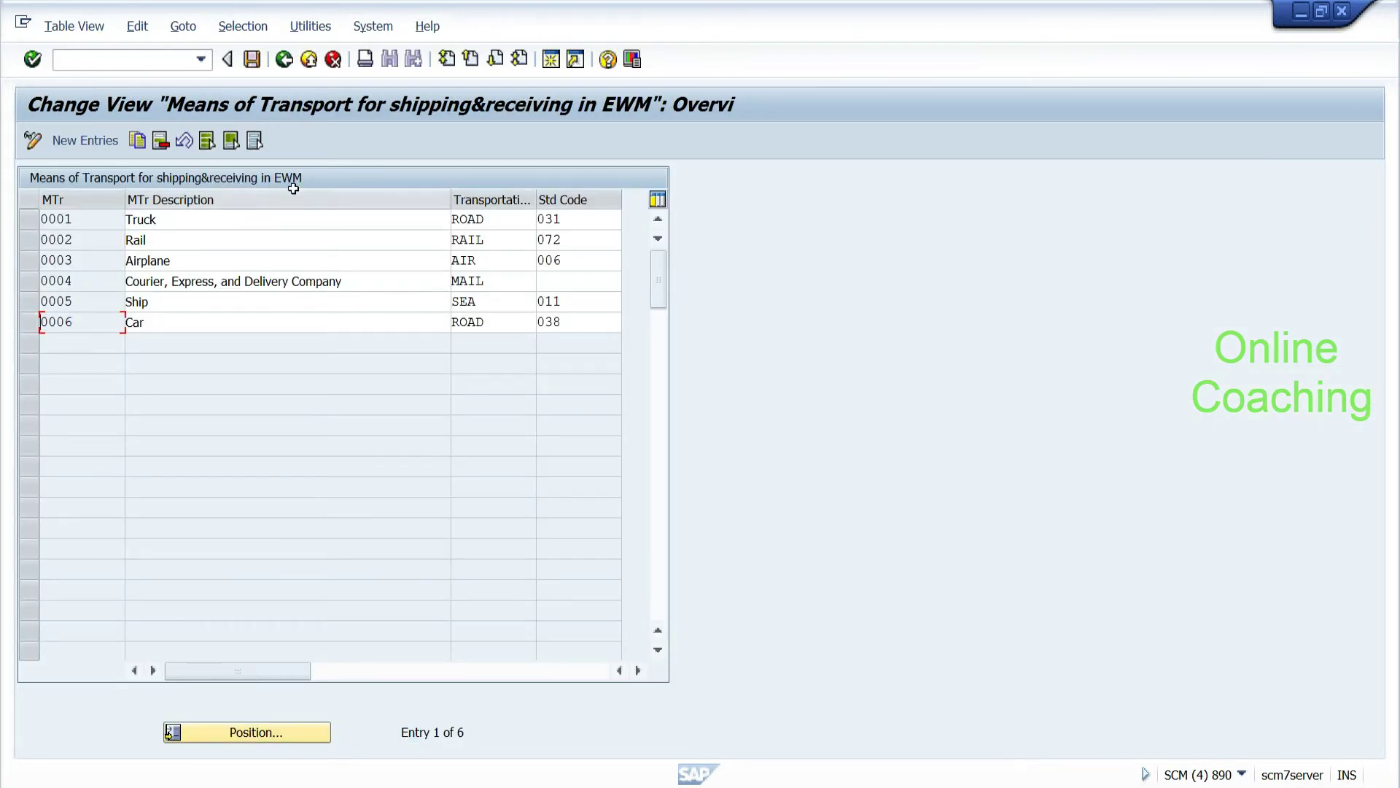
click(285, 63)
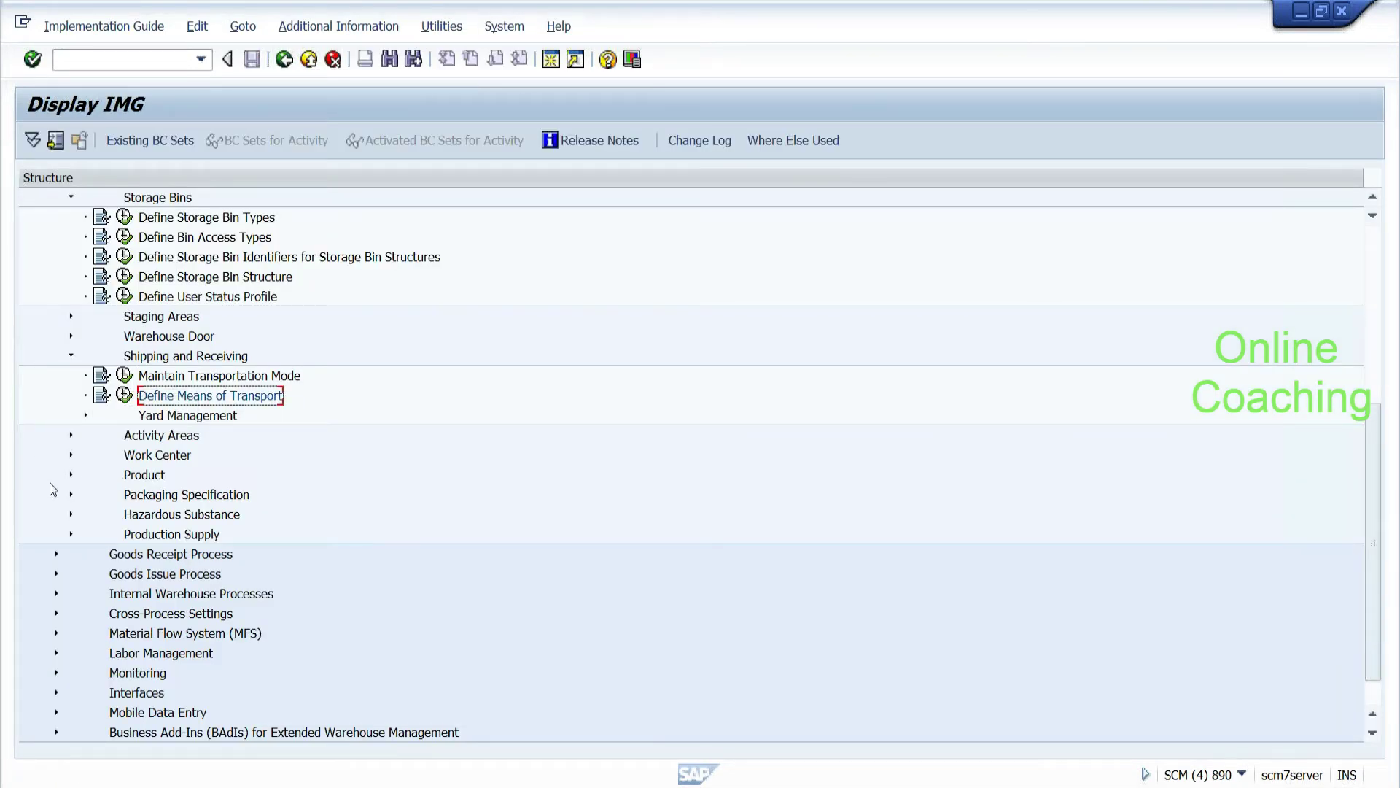
Step: Look into Goods Receipt Process in the IMG, start entering the command /o/scwm, and collapse Master Data and Goods Receipt Process
click(55, 555)
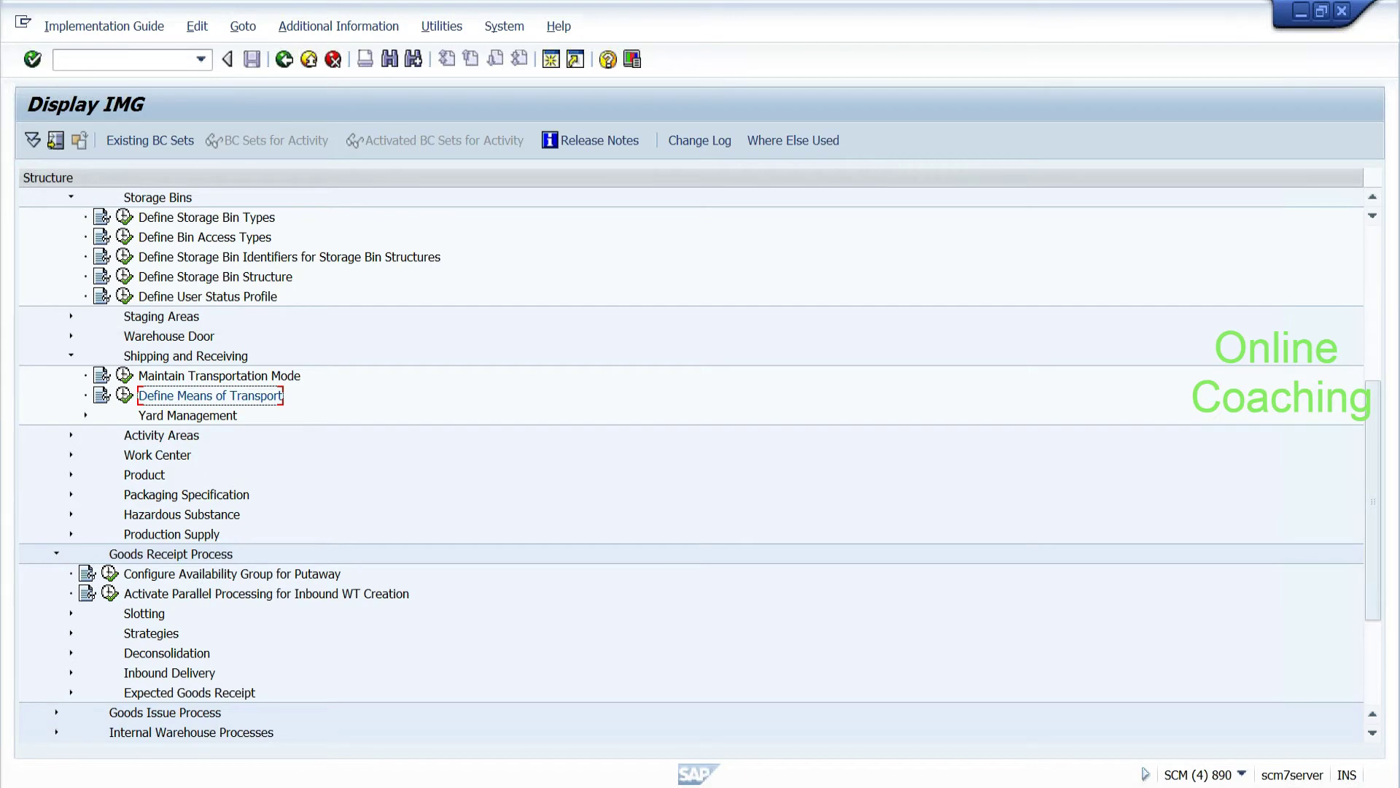
click(95, 59)
text(/)
text(/s)
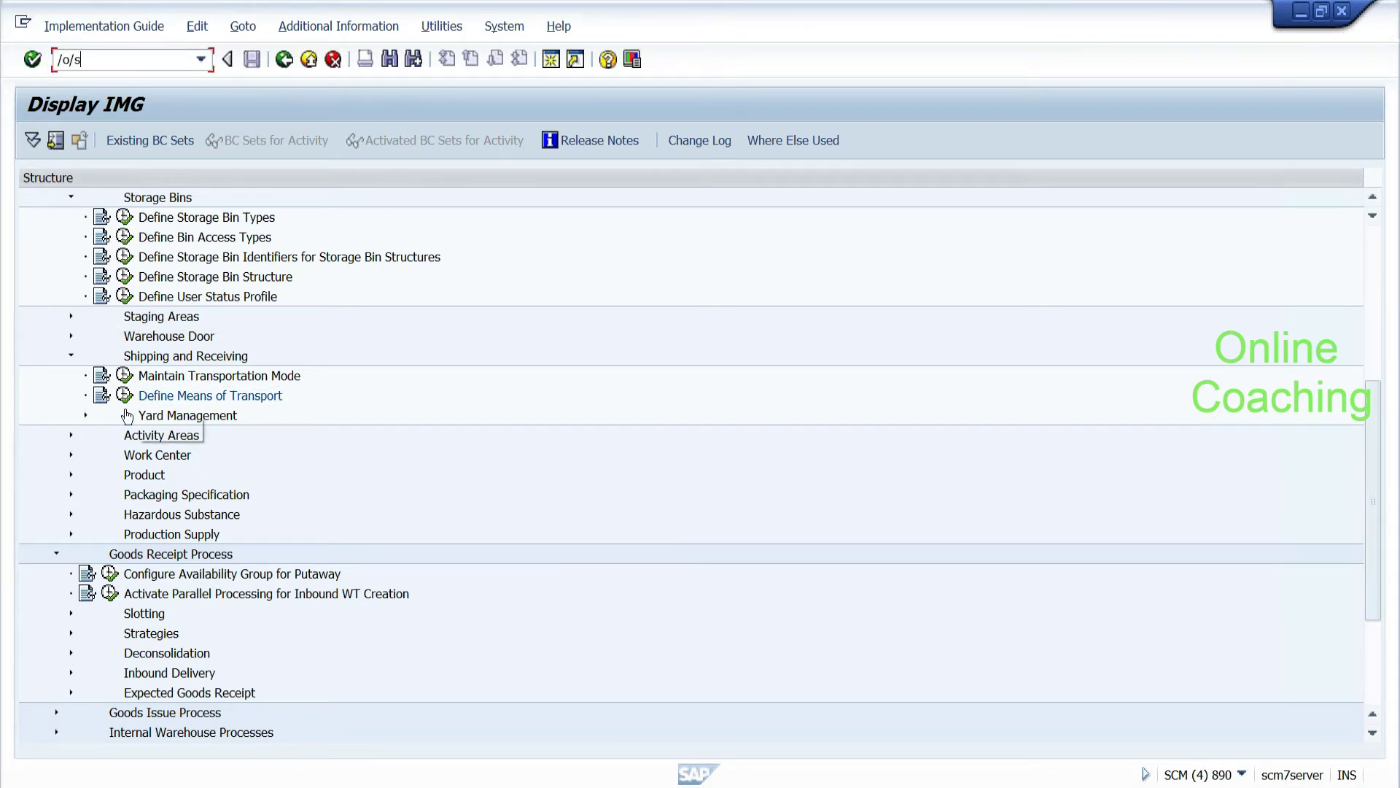
click(1377, 238)
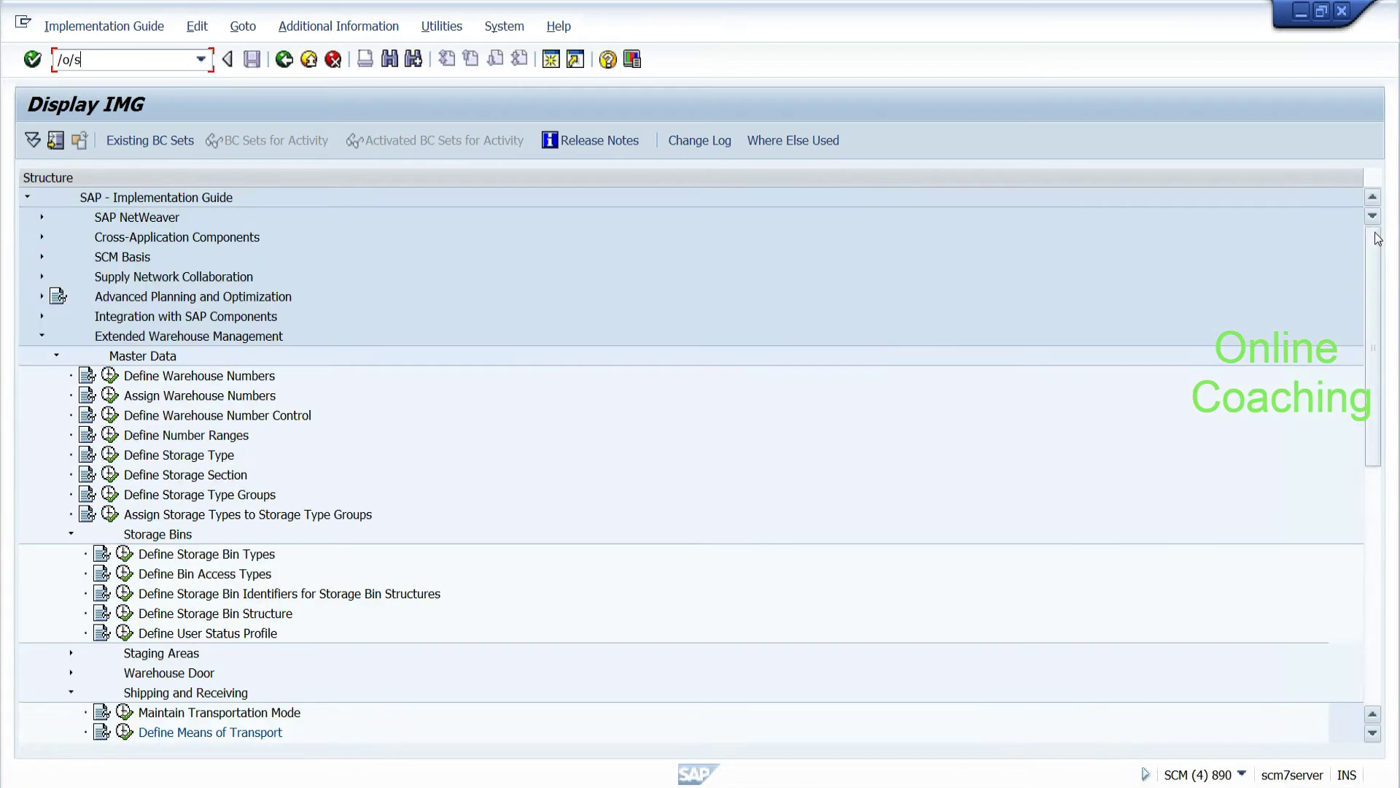
click(57, 356)
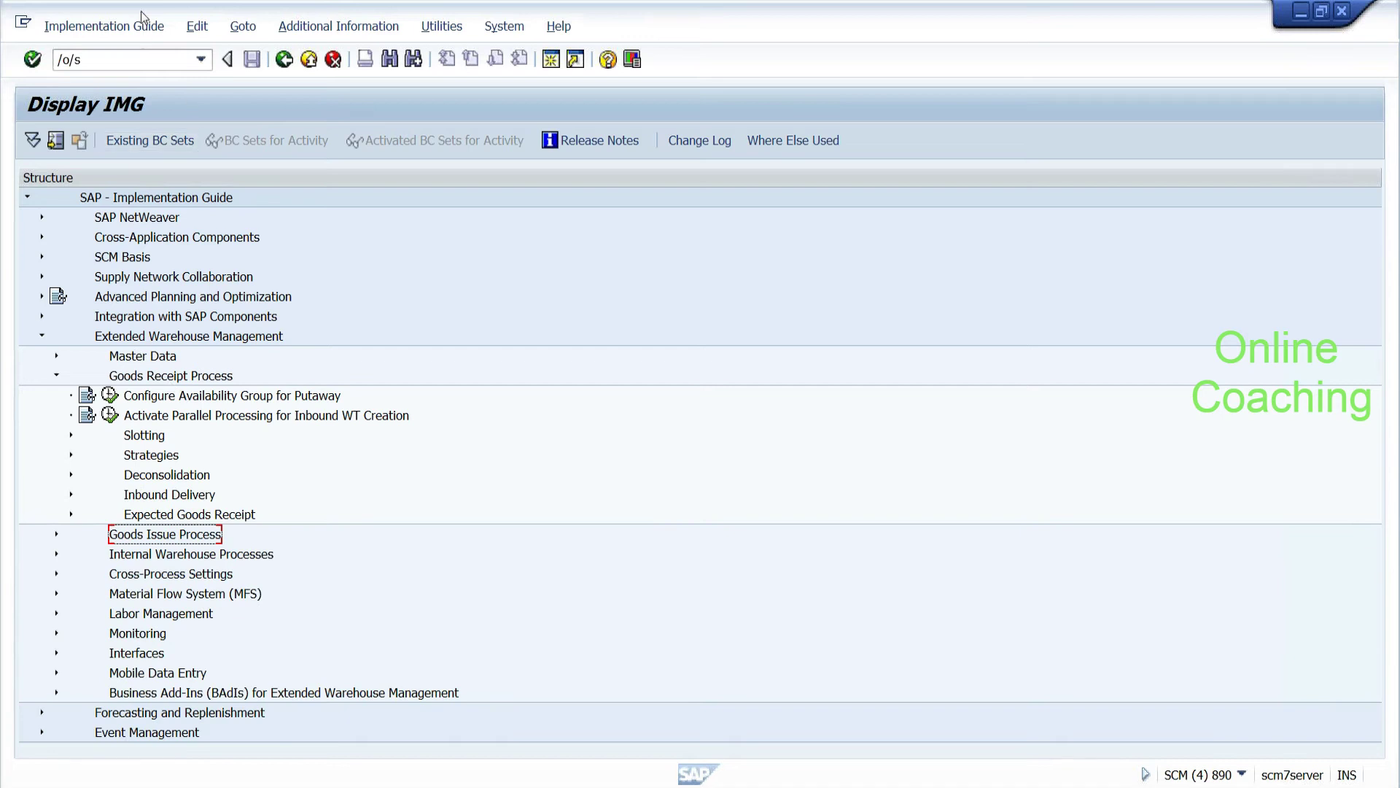
click(126, 60)
click(125, 60)
text(cwm)
click(55, 378)
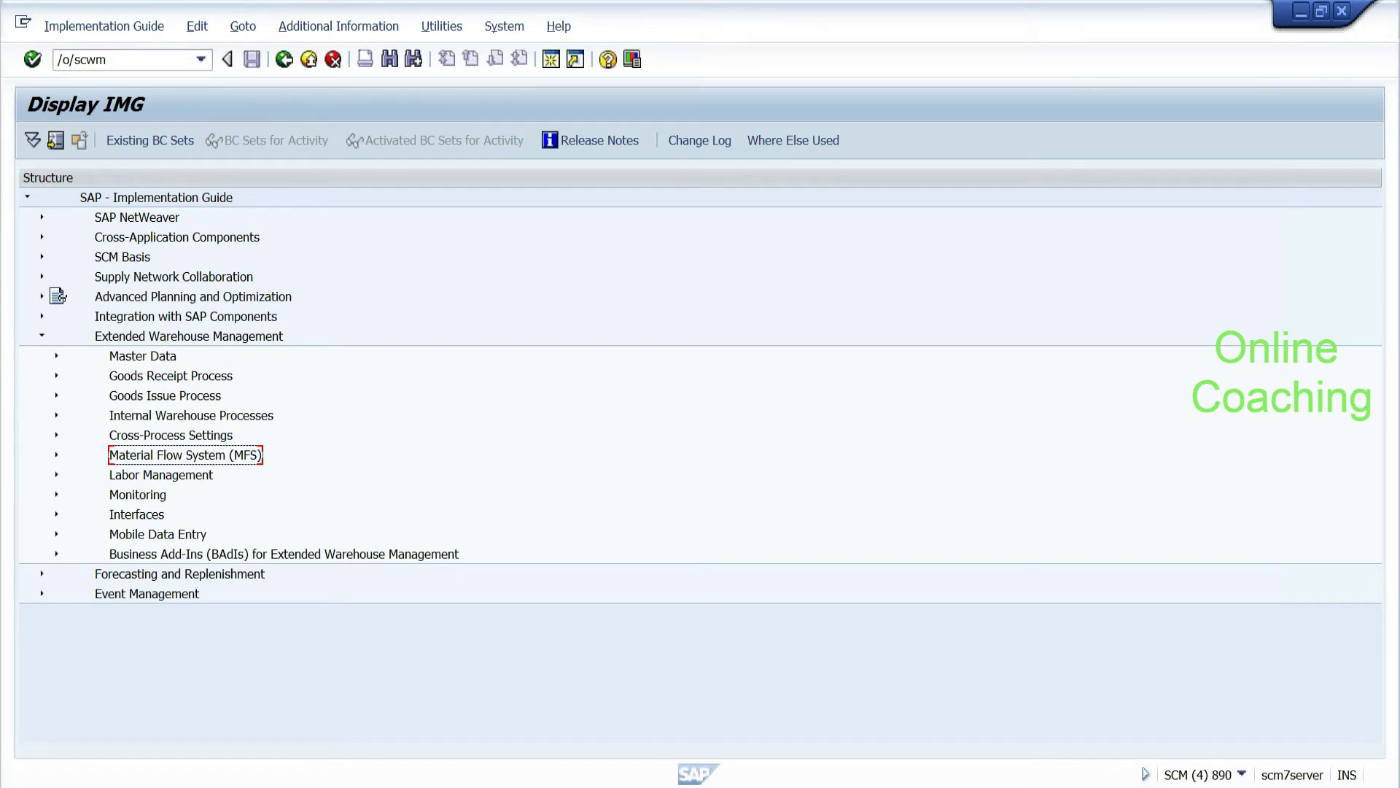
Step: Switch to the Notepad notes and add a dashed separator line starting with a colon below the "Created bin" line
key(alt+Tab)
click(1204, 297)
key(Return)
key(Return)
text(:-)
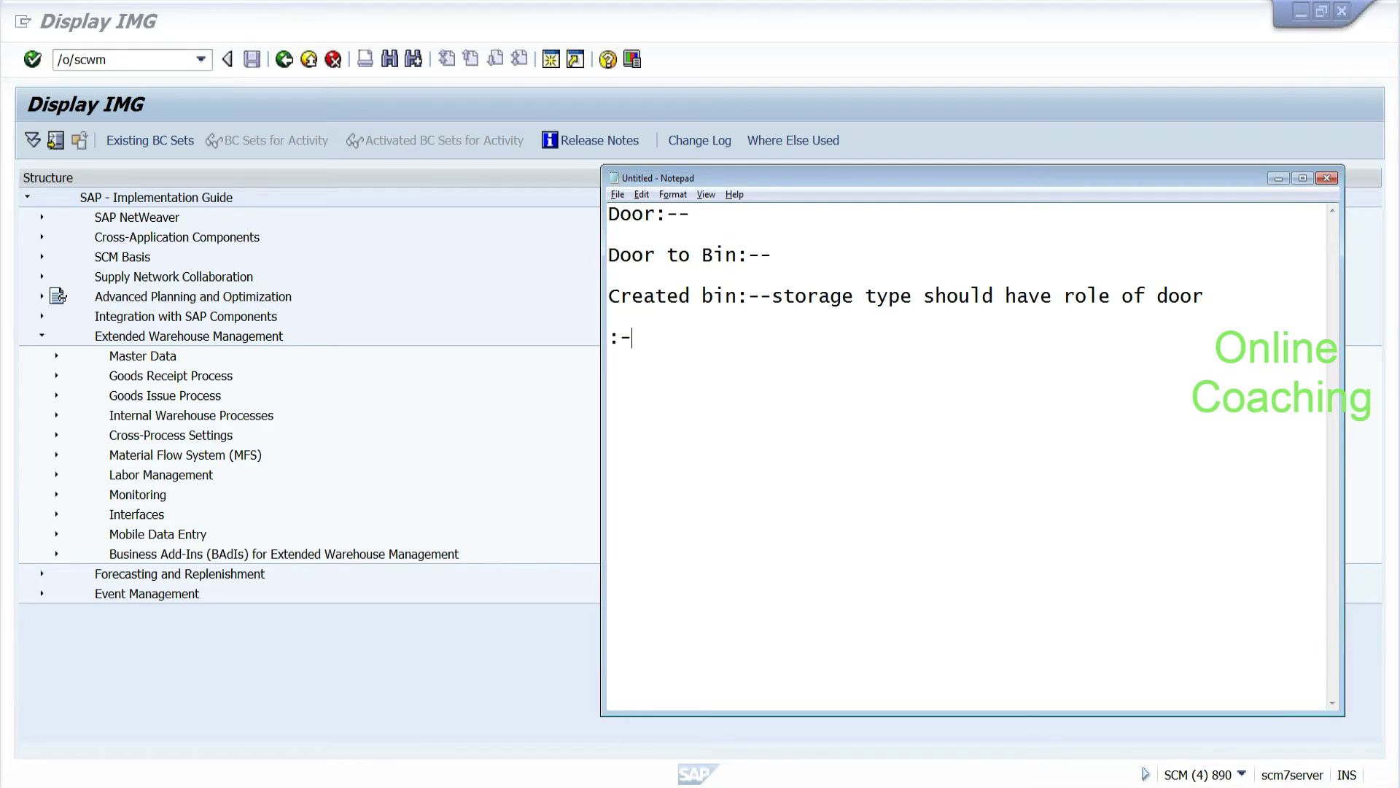
text(---------------------------)
Step: Return to the Display IMG session and expand Yard Management under Shipping and Receiving in Master Data to view its activities
click(59, 365)
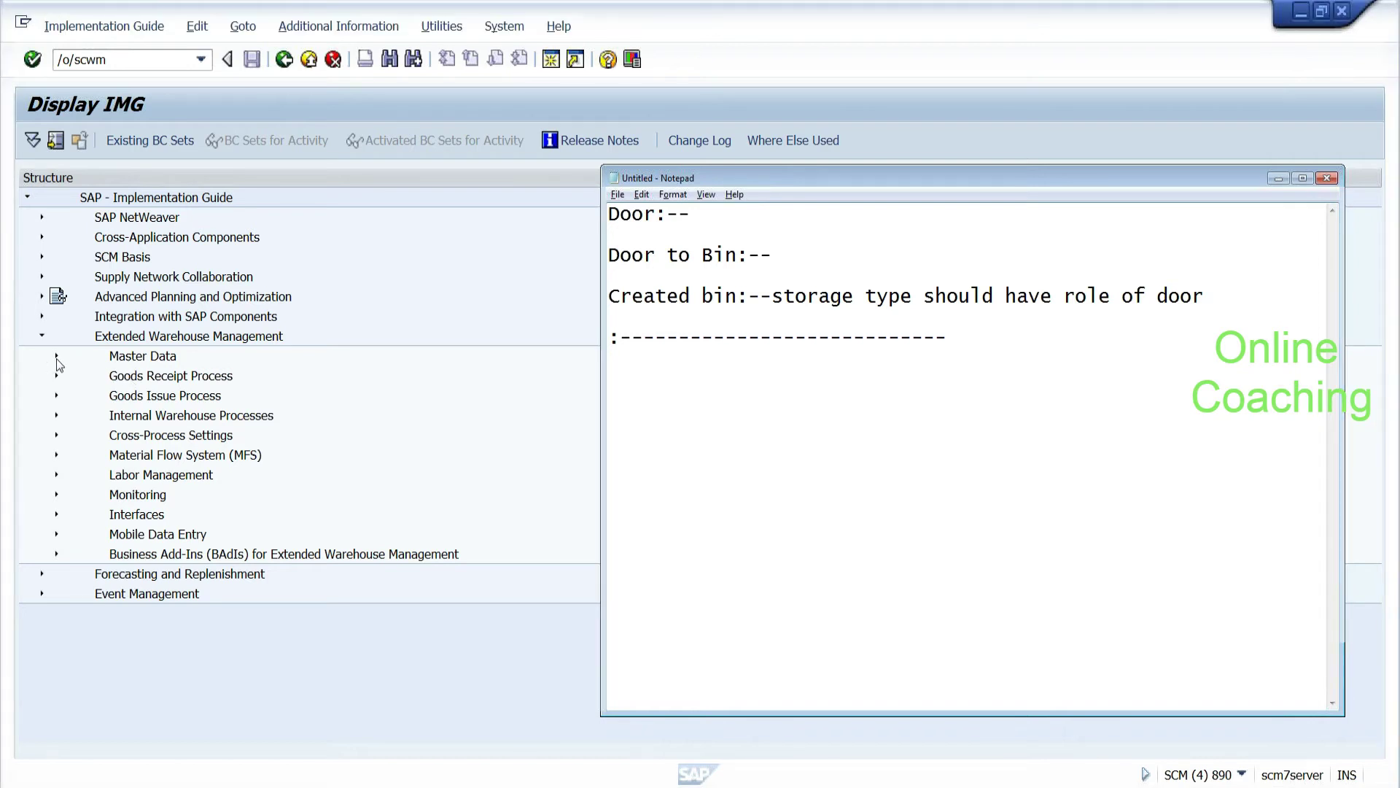
click(56, 357)
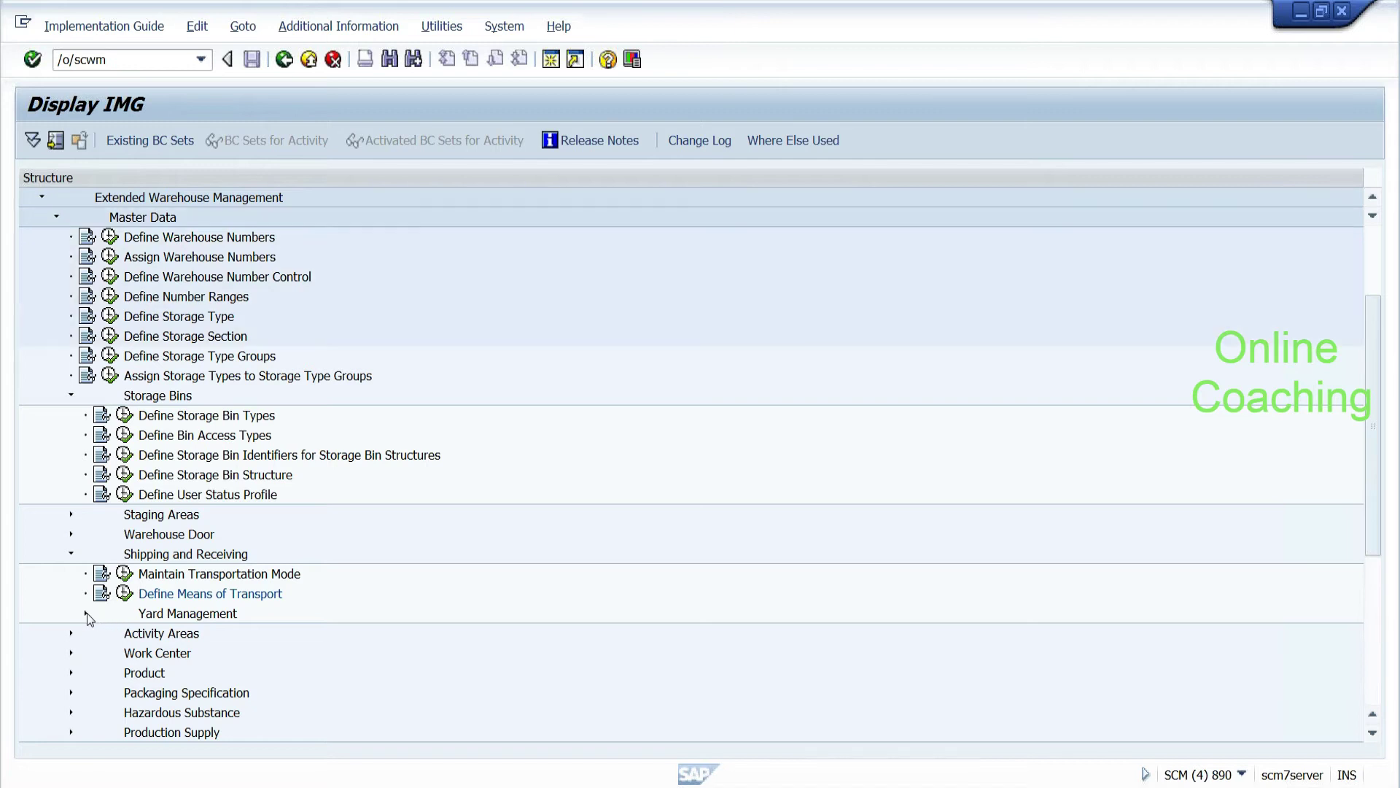
click(85, 613)
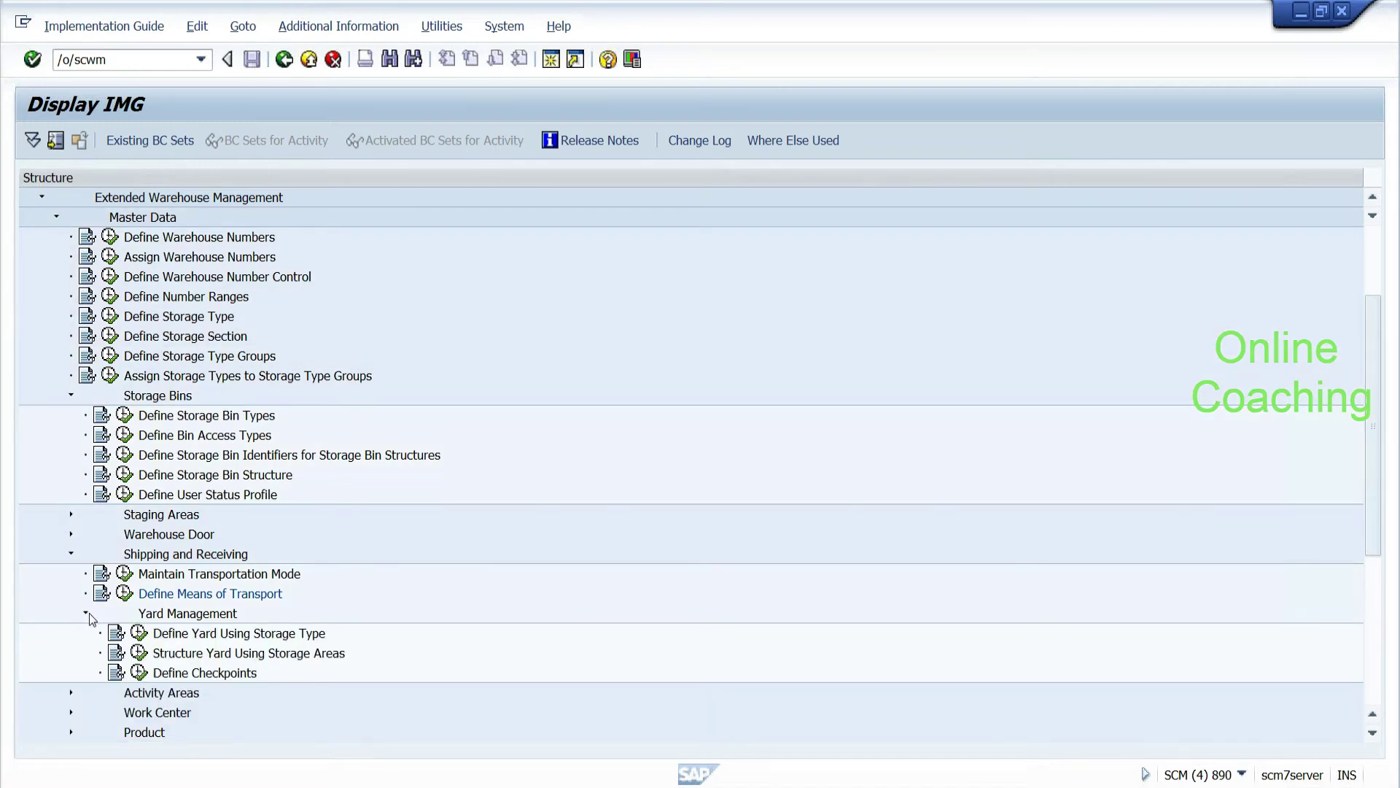
click(212, 614)
Step: Switch to Notepad and add the headings "iNTEGRATIION:-" and "BASIC:--" below the separator
click(272, 786)
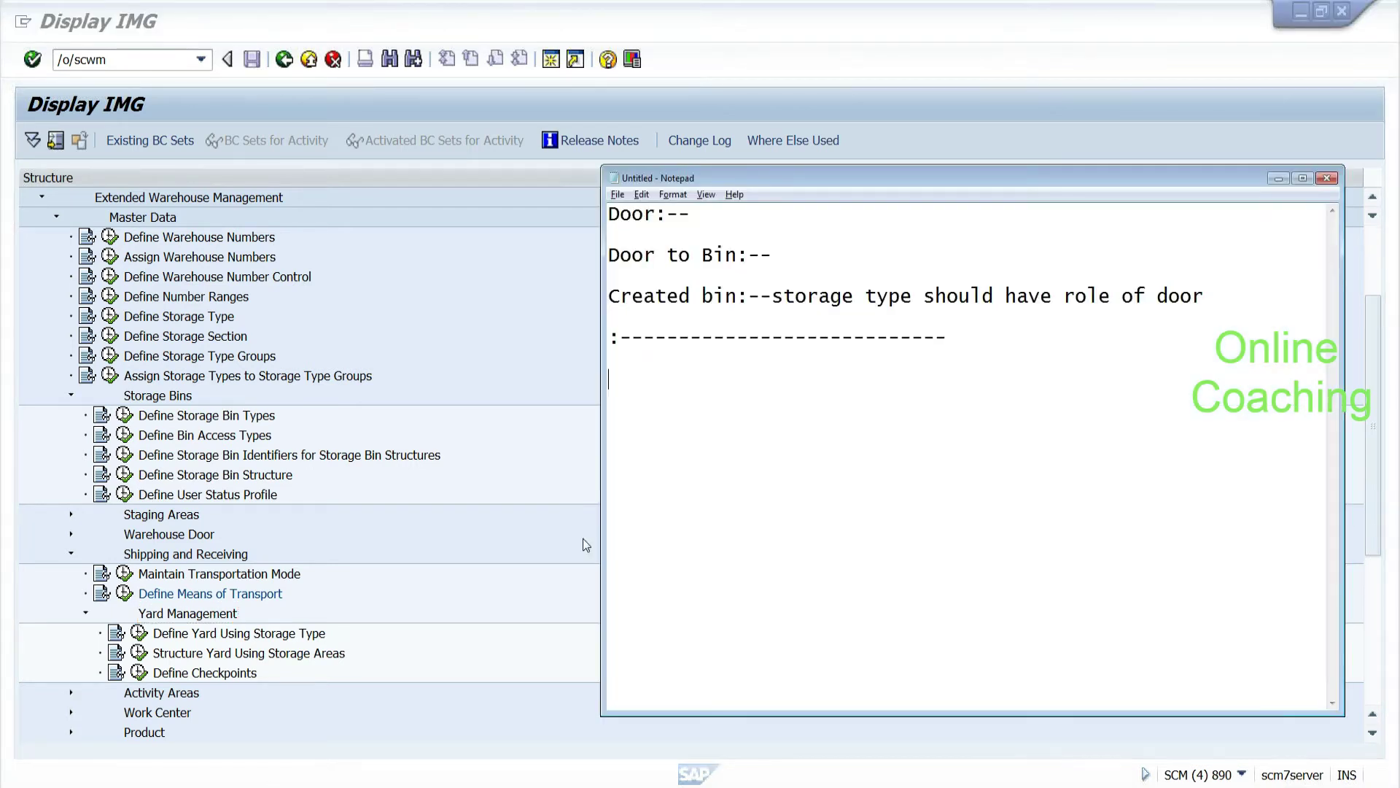
text(B)
key(BackSpace)
text(bASE)
key(BackSpace)
key(BackSpace)
key(BackSpace)
key(BackSpace)
text(iNTEGRATIN)
key(BackSpace)
text(ION:)
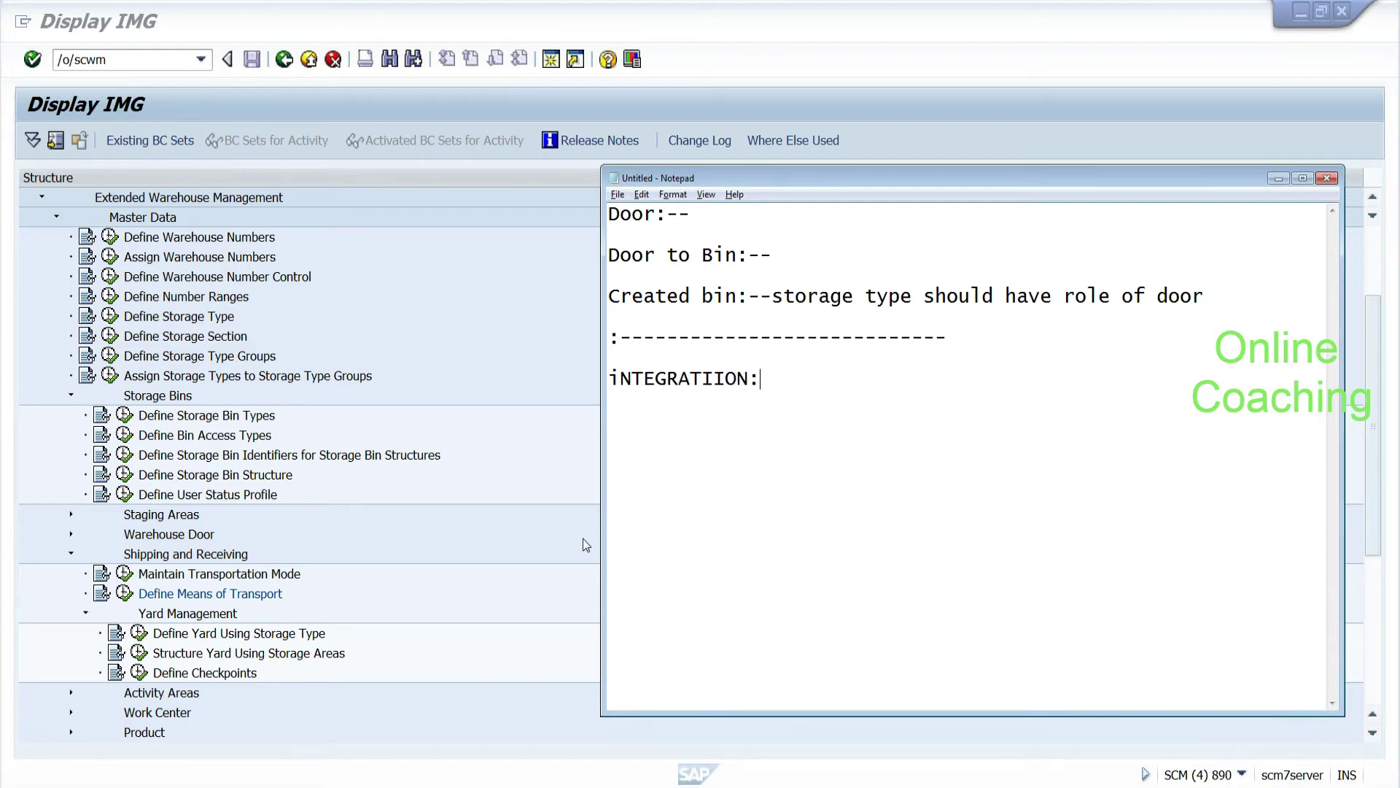
text(-)
key(Return)
text(BASIC:--)
Step: Add the note lines "BINS:- GR AREA:-" and "BINS:- FINAL PUTAWAY:--" below the BASIC heading
key(Return)
key(Return)
text(BINS:)
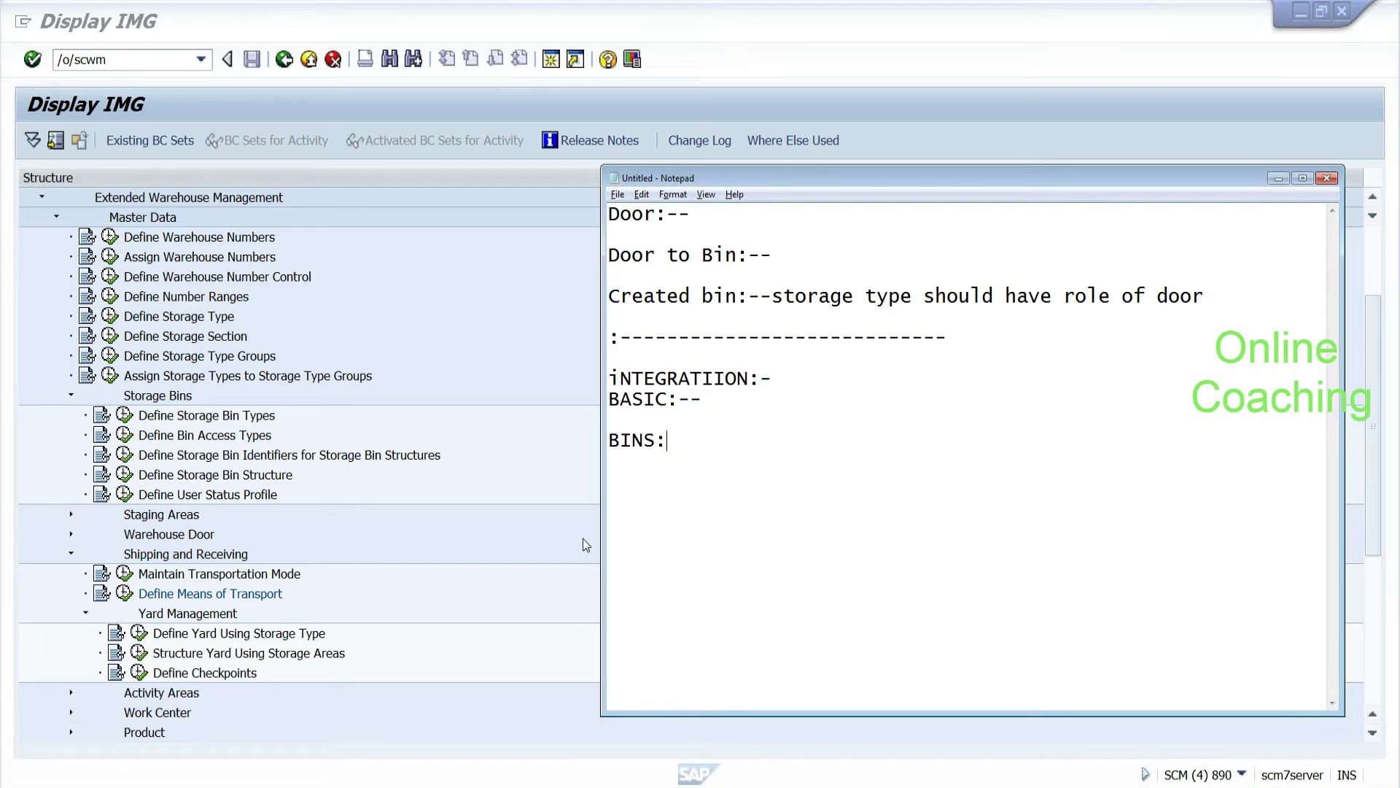
text(- GR AREA:)
text(-  )
text(BINS)
text(:- FINAL PU)
text(TAWAY:-)
text(-)
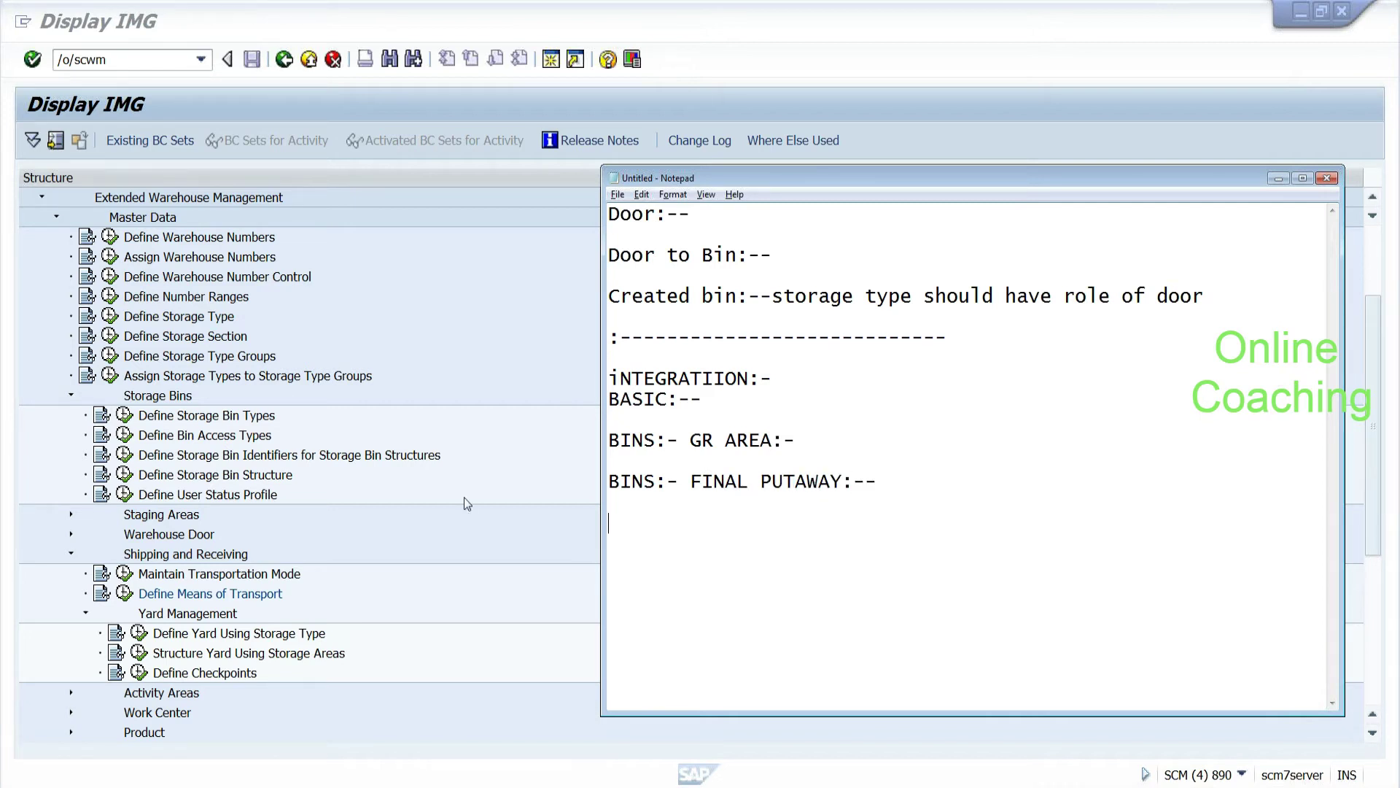
Step: Highlight the GR AREA bins line for reference and add a dashed separator line below the FINAL PUTAWAY line
drag(609, 440, 795, 439)
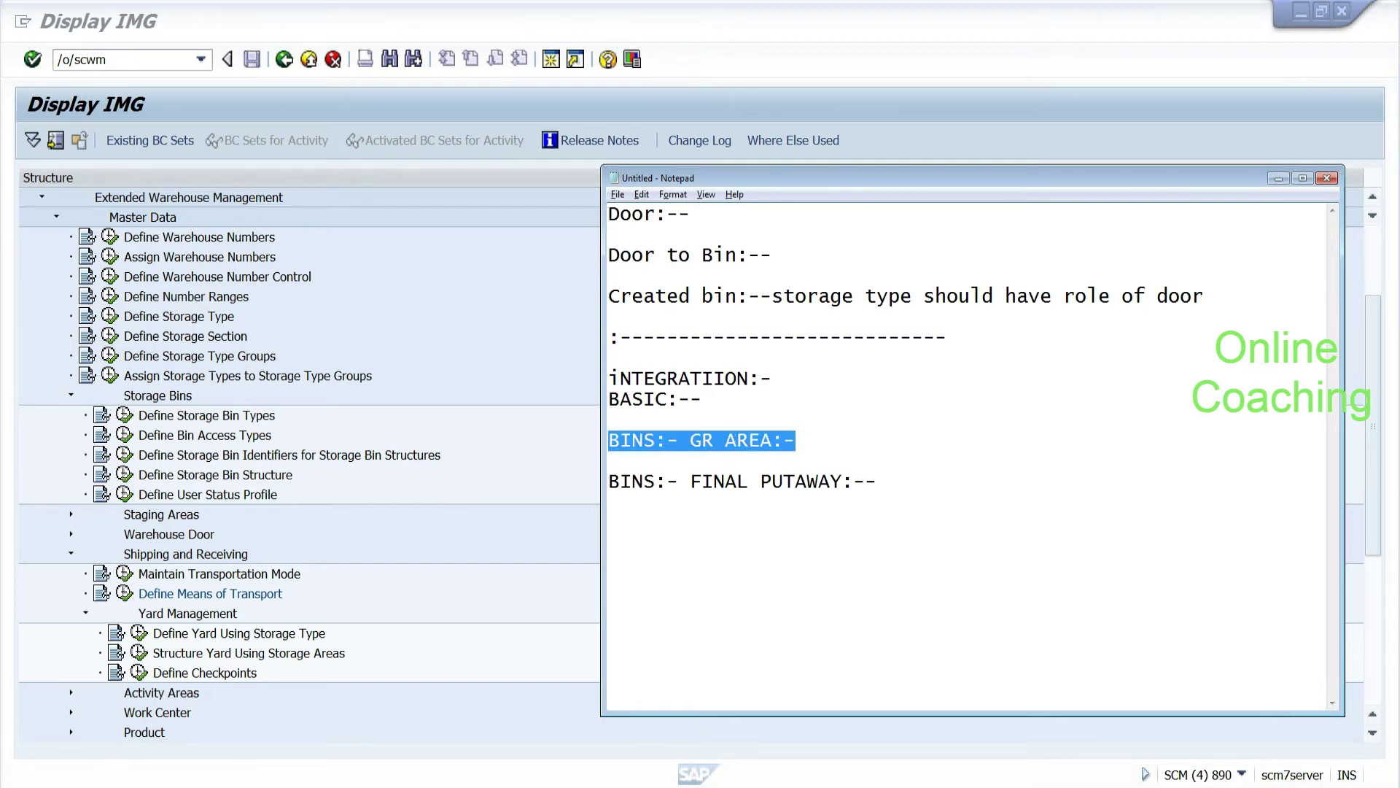
click(796, 440)
key(Return)
text(-)
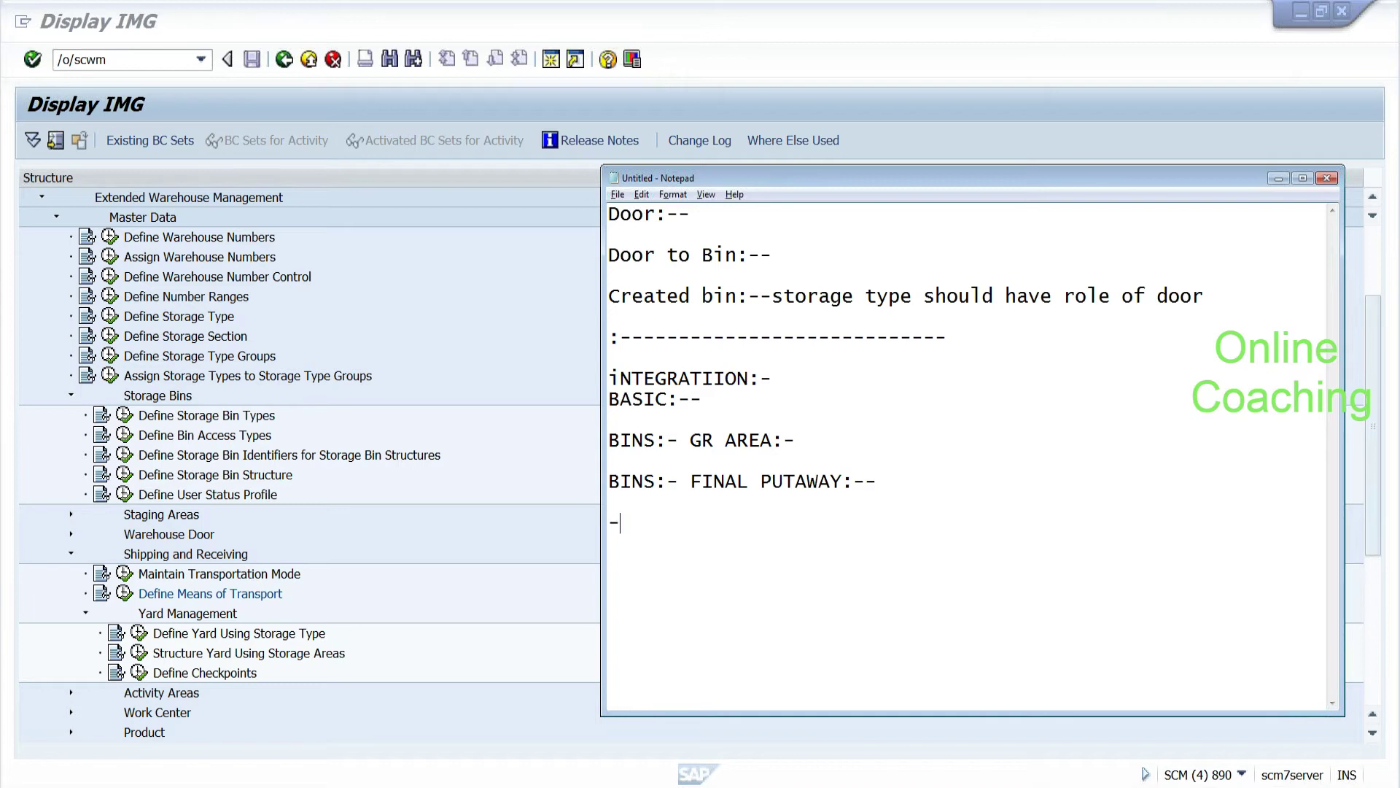
text(-----------------------------------)
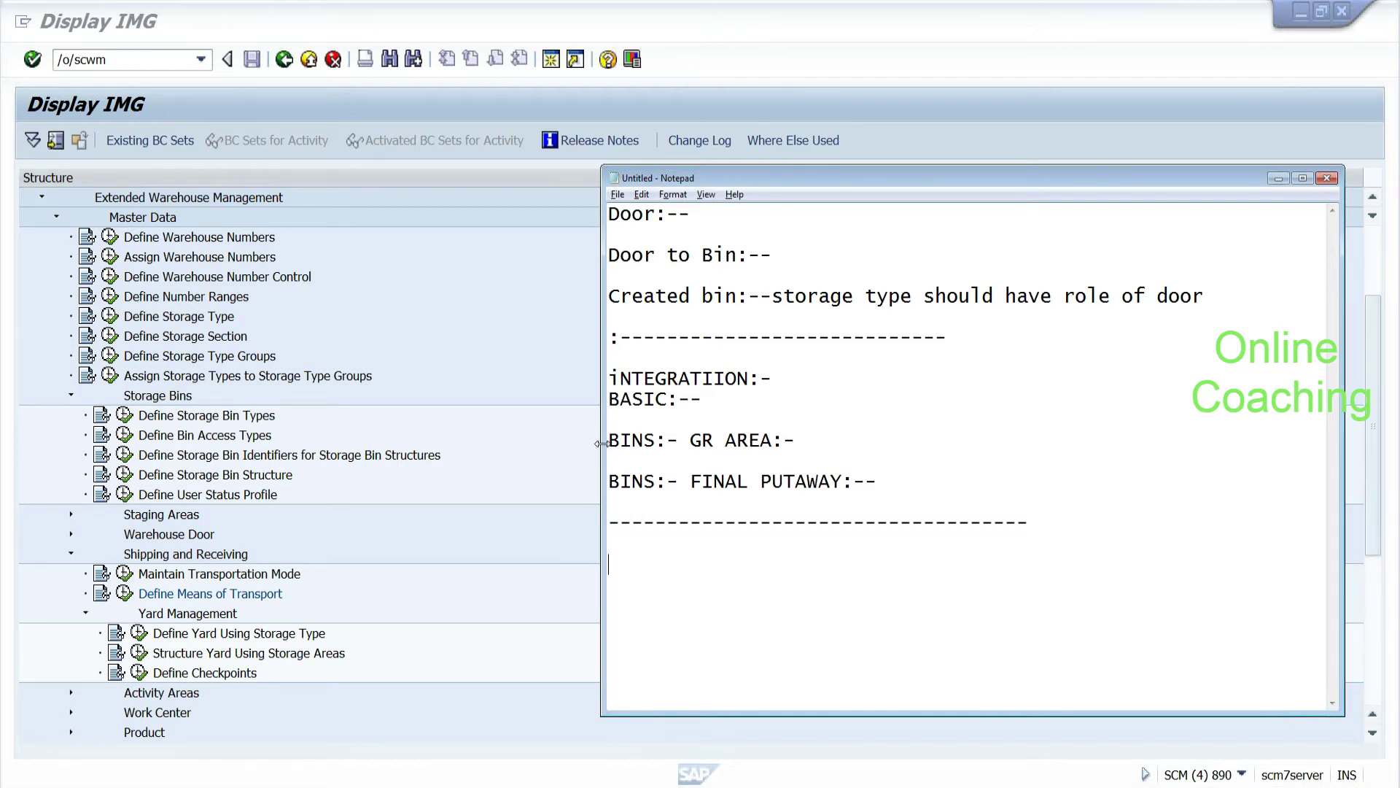
Step: Switch to Display IMG, collapse Storage Bins, review the Master Data activities, and collapse Master Data
click(71, 396)
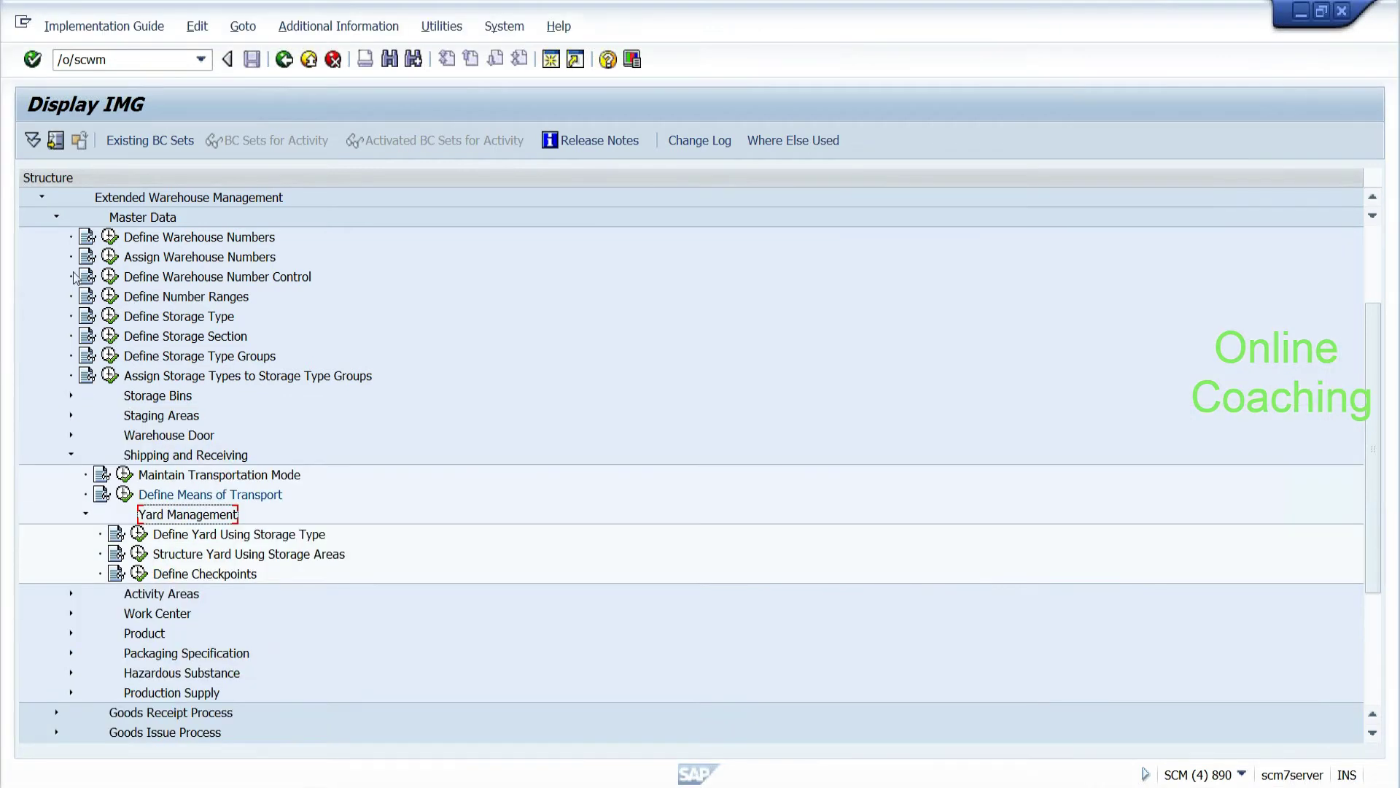
click(56, 216)
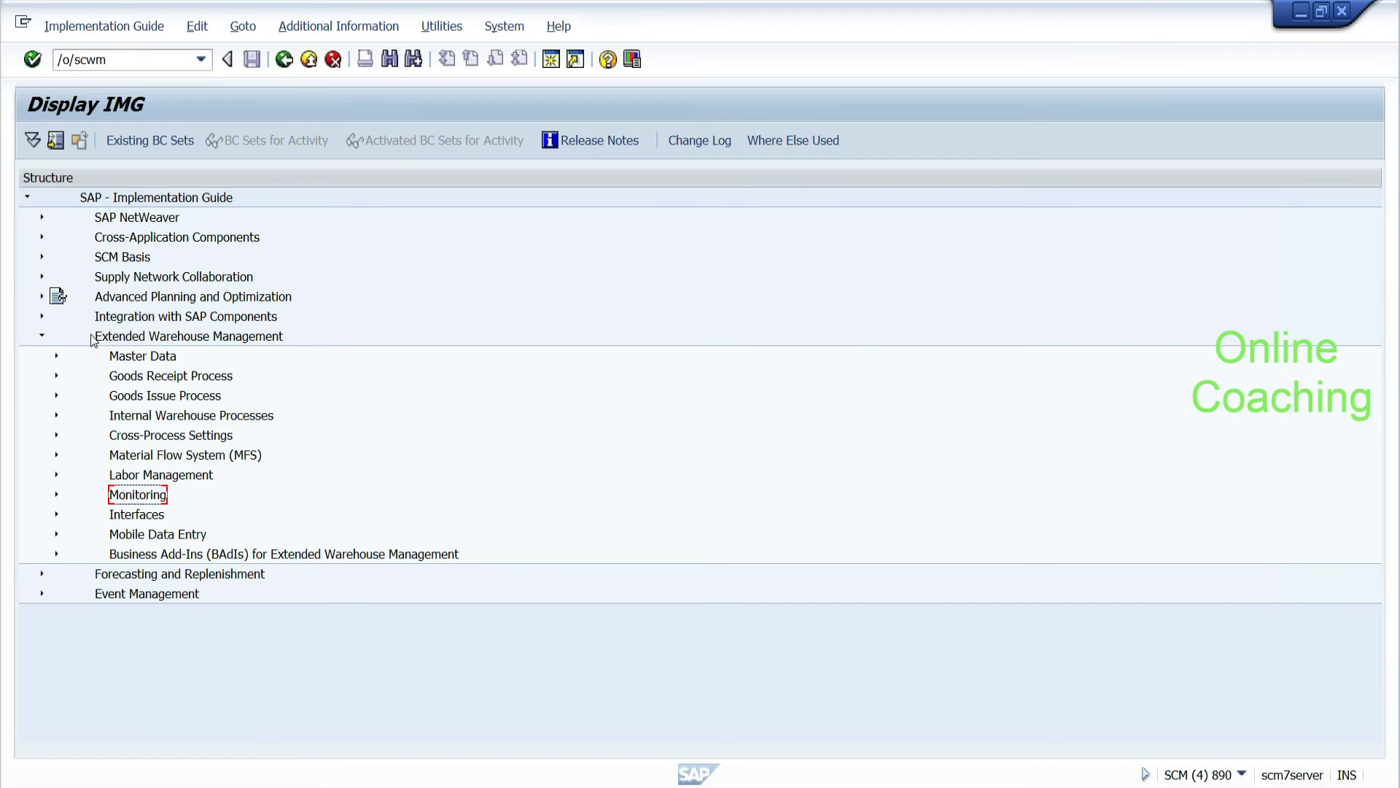
click(56, 356)
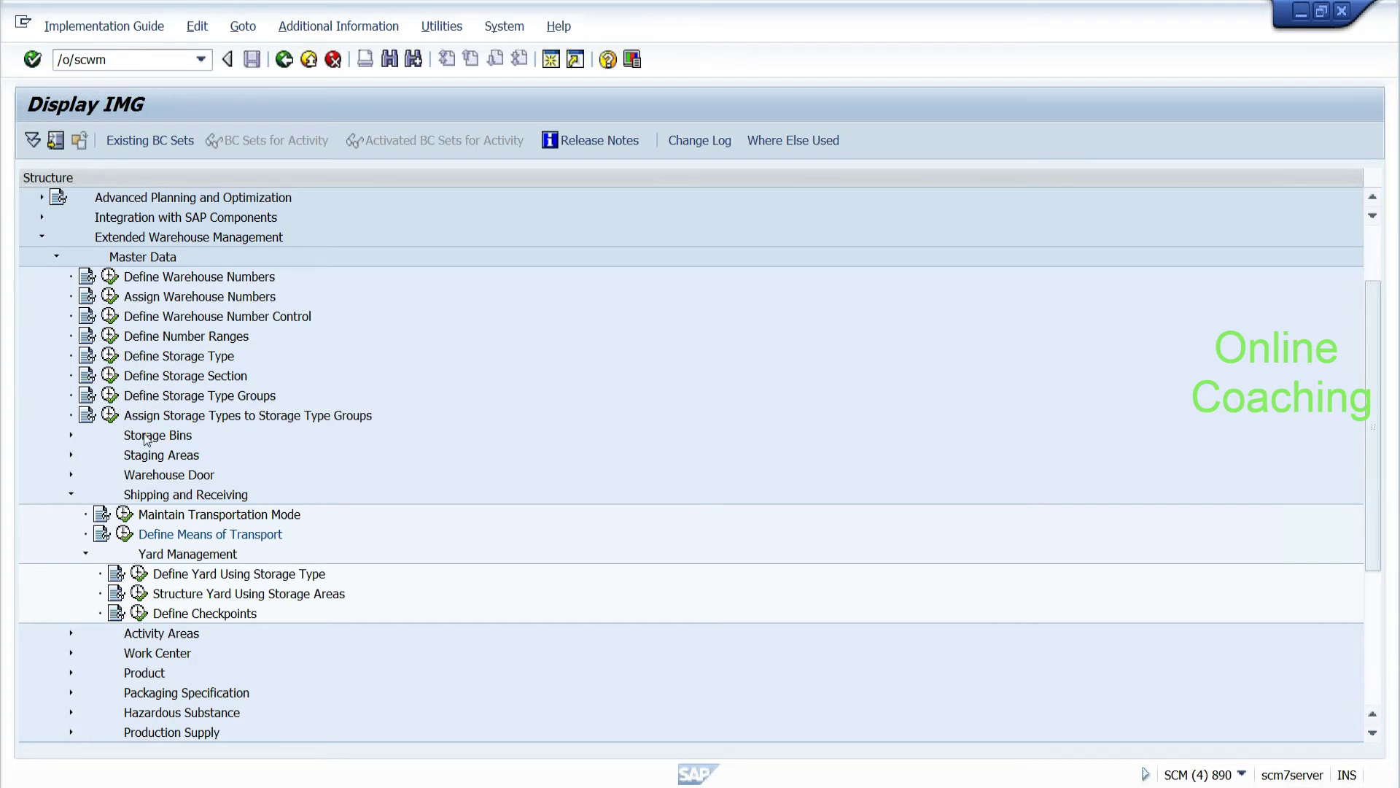
click(57, 256)
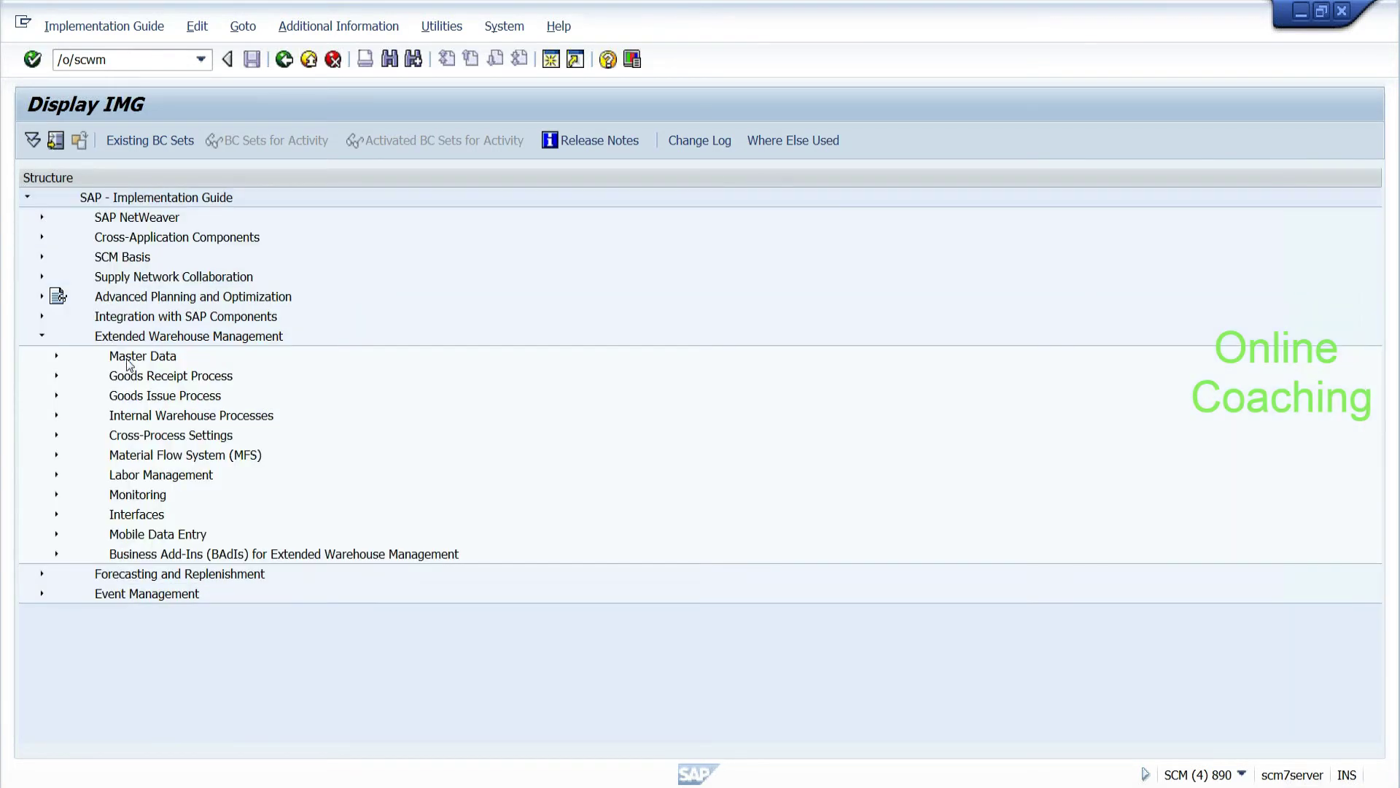
click(130, 361)
Step: Switch to Notepad and note "pROCESS TYPE ewm:--" followed by "hOW PROCESS TYPE IS DETERMINED" below the separator
key(alt+Tab)
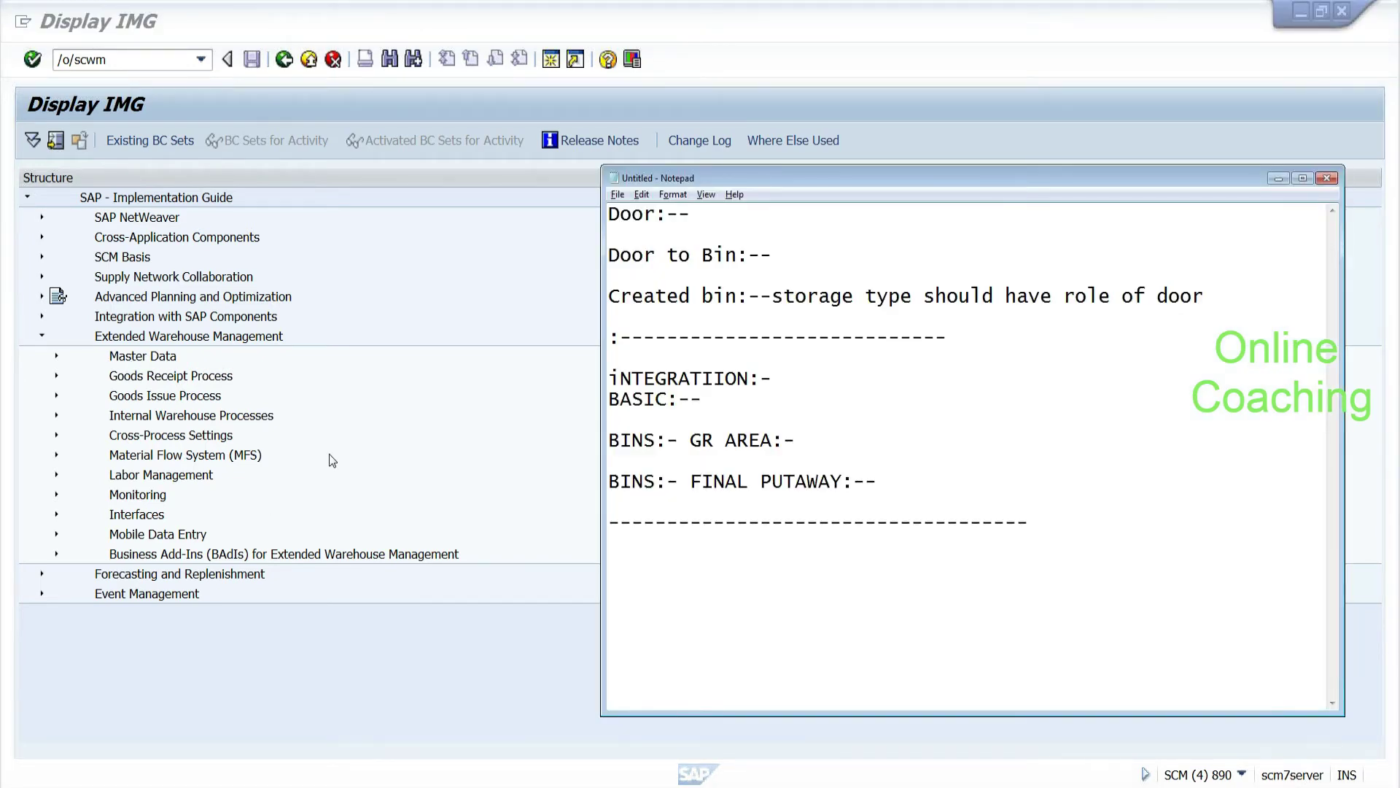
text(pROCESS T)
text(YQ)
key(BackSpace)
text(PE ewm:--)
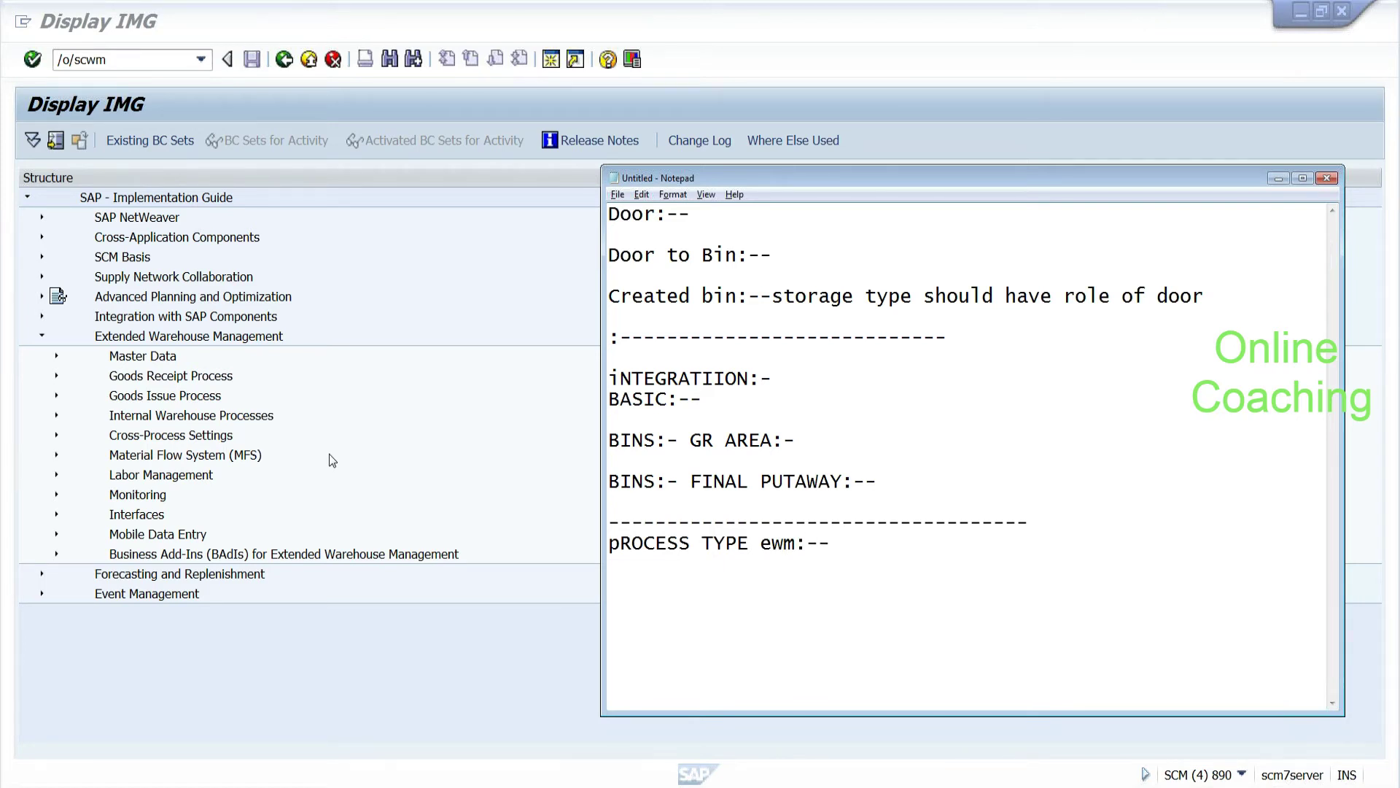
key(Return)
text(hOW PROCESS TYOE)
key(BackSpace)
key(BackSpace)
key(BackSpace)
text(PE IS DETERMINED)
Step: Add the note line "HOW TO DEFINE DOCUMENT TYPES" below the process type determination line
key(Return)
key(Return)
text(HOW TO DEFN)
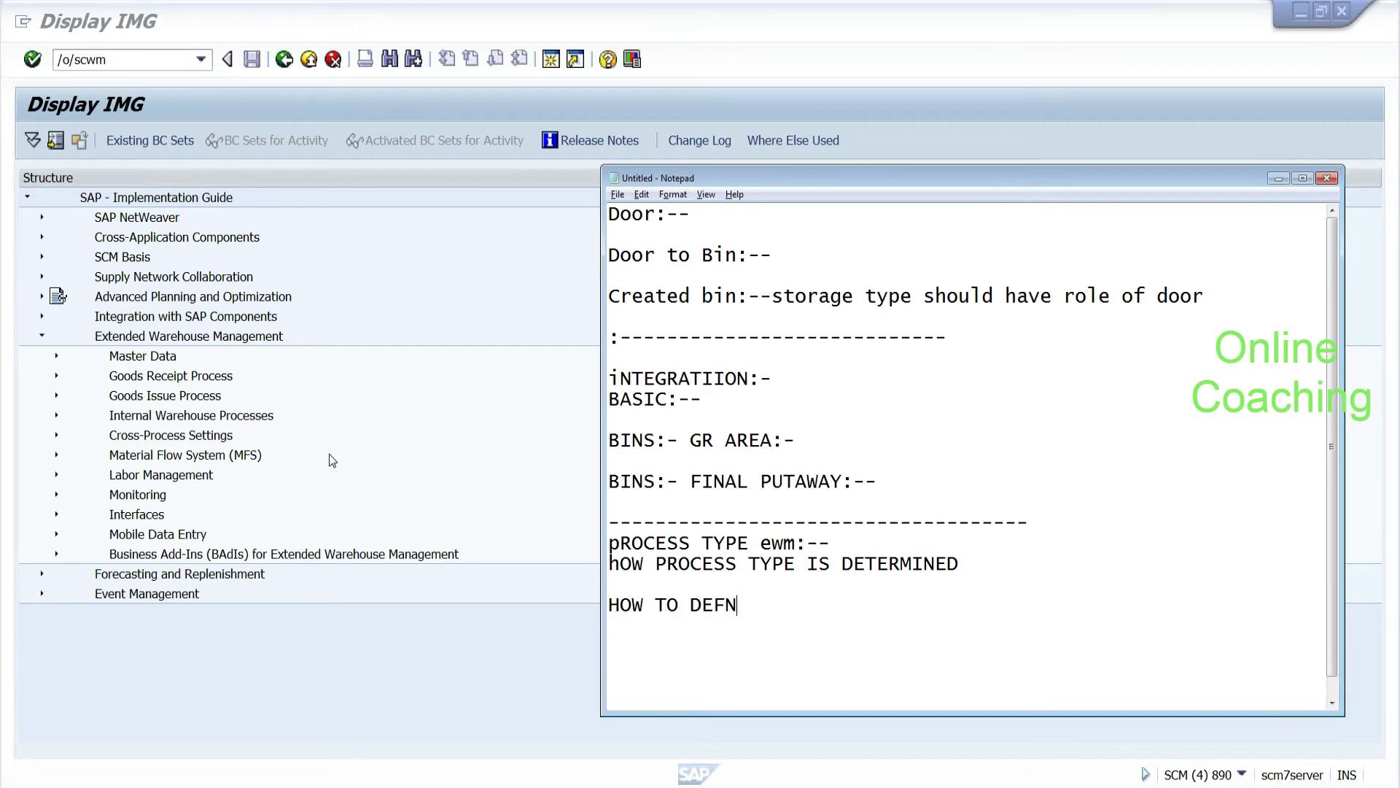
key(BackSpace)
text(INE DOCUMENT TYPES)
Step: Add the note "HOW TO MAP DOCUMENT TYPES FROM erP TO ewm" and a dashed separator line with blank lines beneath it
key(Return)
key(Return)
text(HOW TO MAP DOCUMENT TYPES FROM et)
key(BackSpace)
text(rP TO ewm)
key(Return)
text(---------------- ---------------)
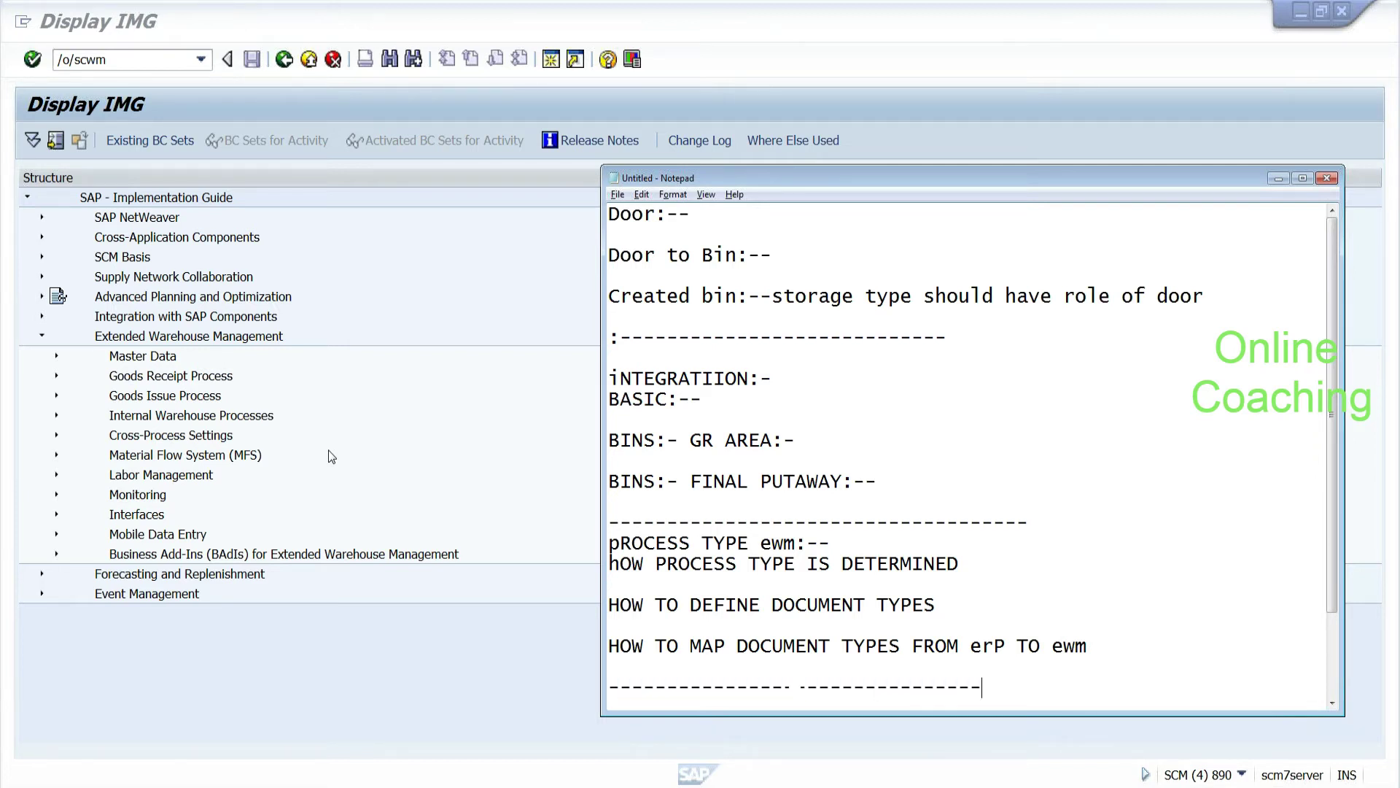
text(-----)
key(Return)
key(Return)
key(Return)
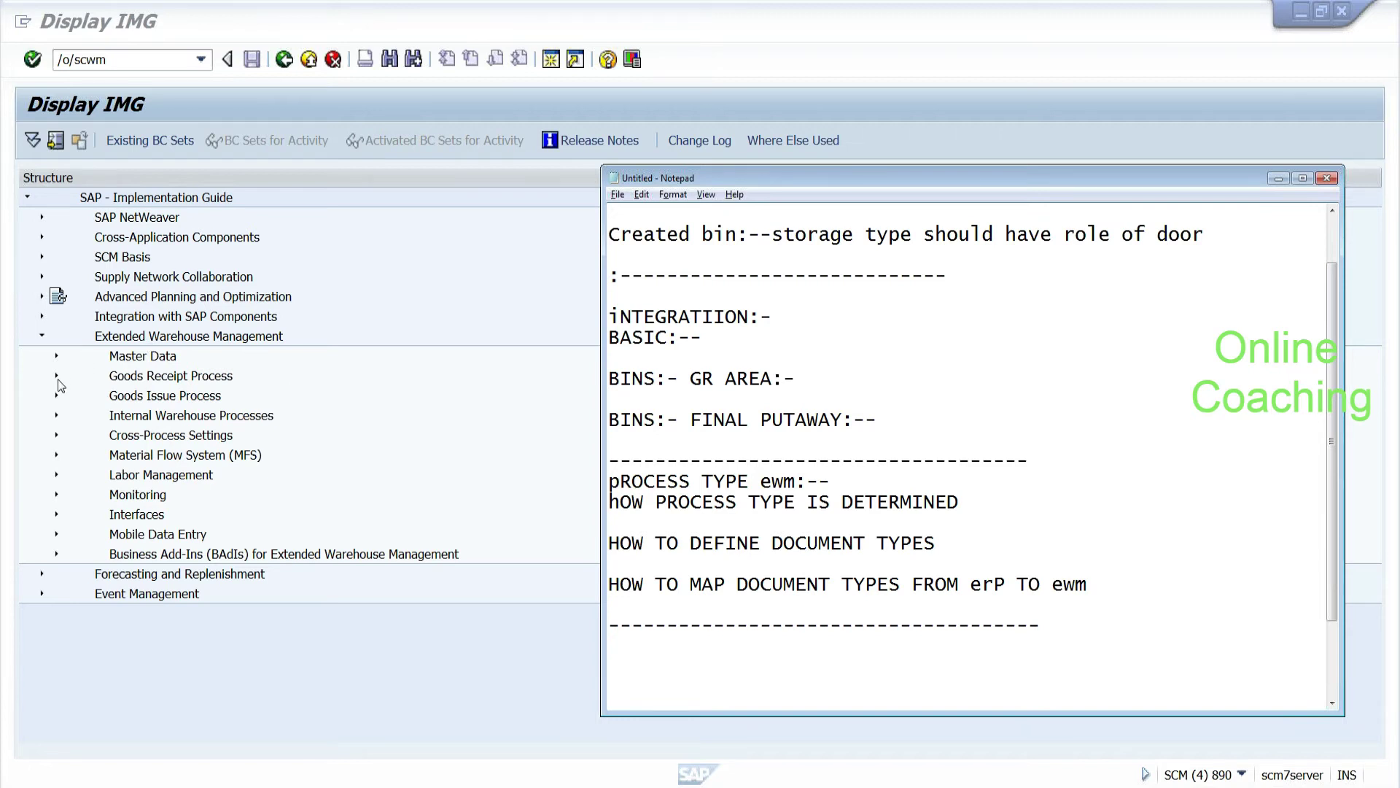
Step: Expand Cross-Process Settings in the IMG, then note "pROCESS TYPES:--( PROCESS ORIENTED )" in Notepad below the last separator
click(57, 435)
key(alt+Tab)
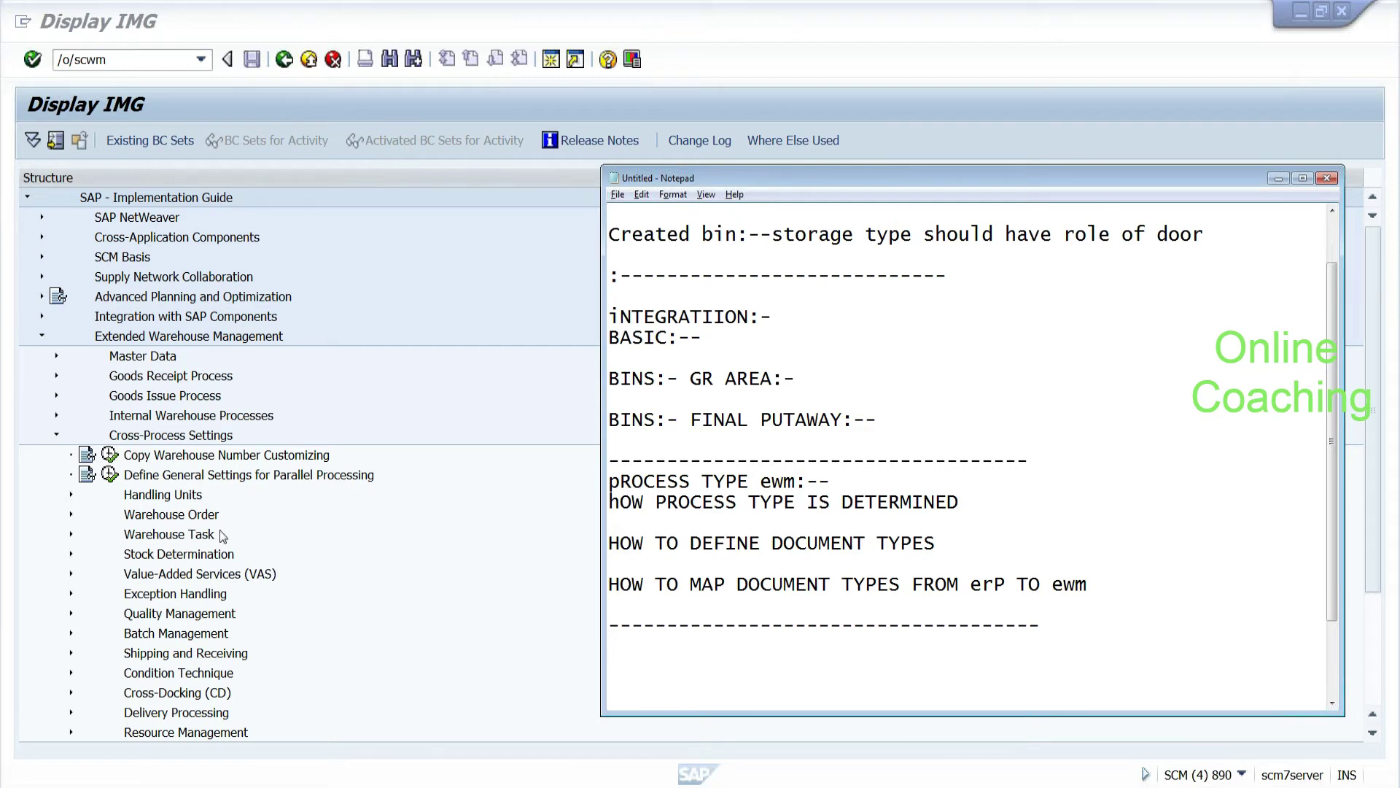
text(ROCESS TYPES)
text(:--)
text(( PROCESS OR)
text(ITNE)
key(BackSpace)
key(BackSpace)
key(BackSpace)
text(ENTED ))
Step: Add the note line "NEXT TARGET LOCATION" under the process types heading, leaving blank lines after it
key(Return)
text(NEXT TAR)
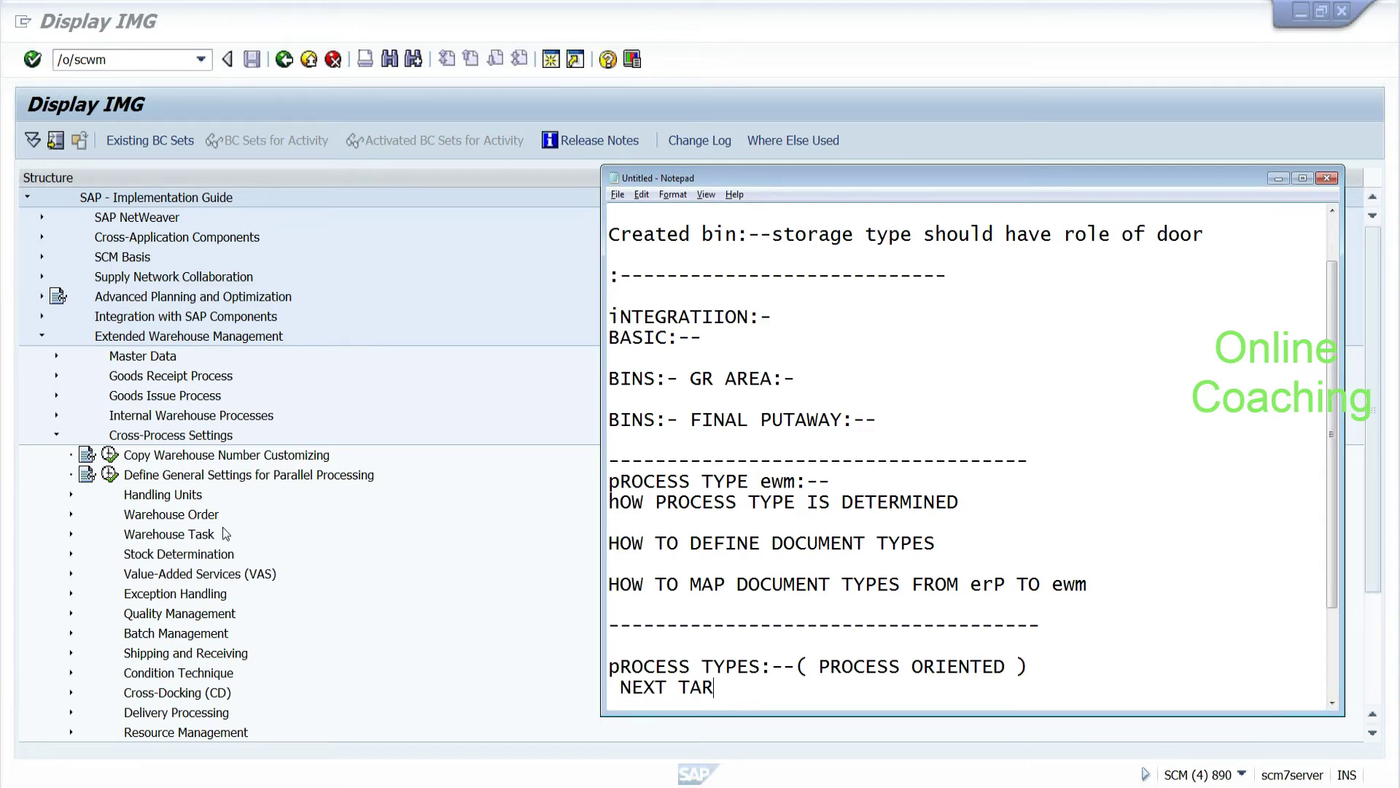
text(GET LOCATION)
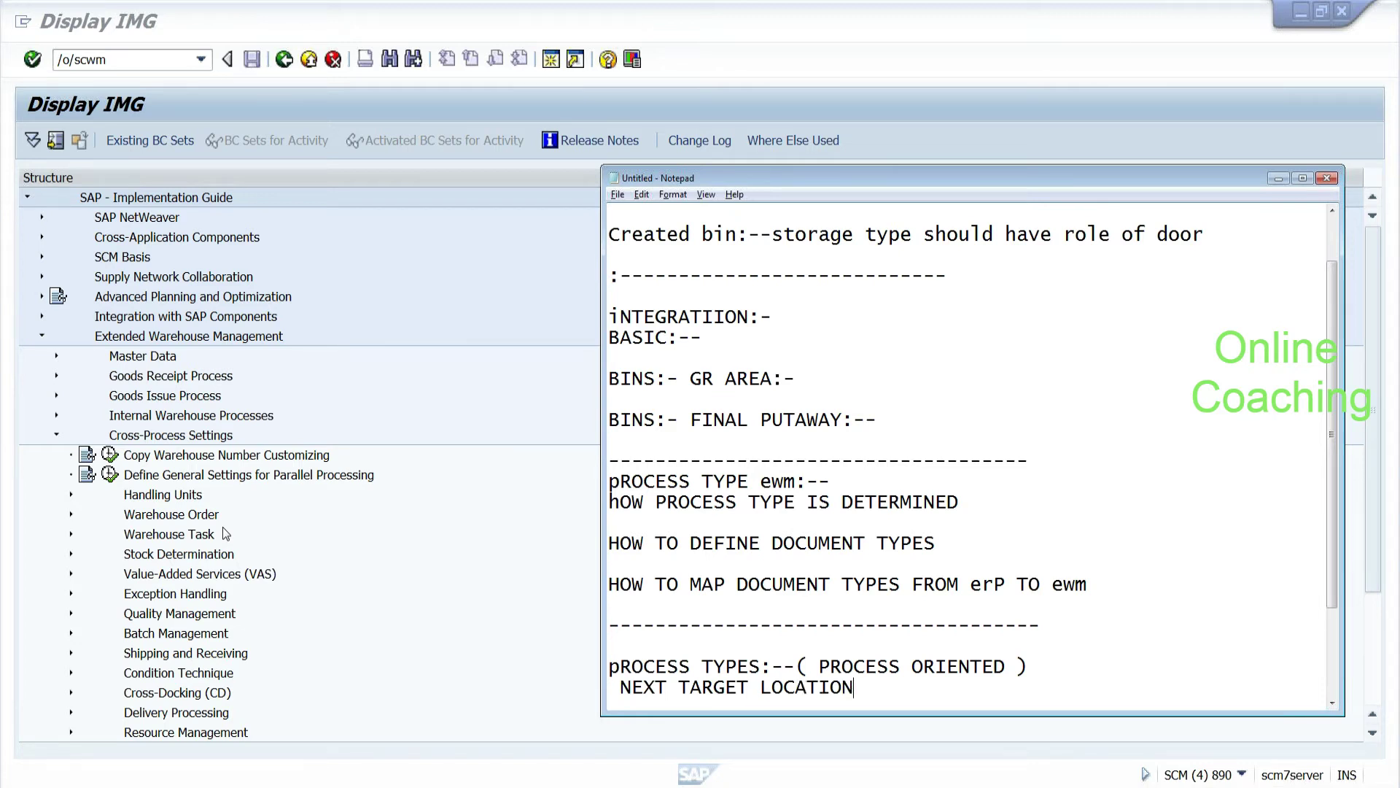
key(Return)
key(Return)
key(Return)
key(Up)
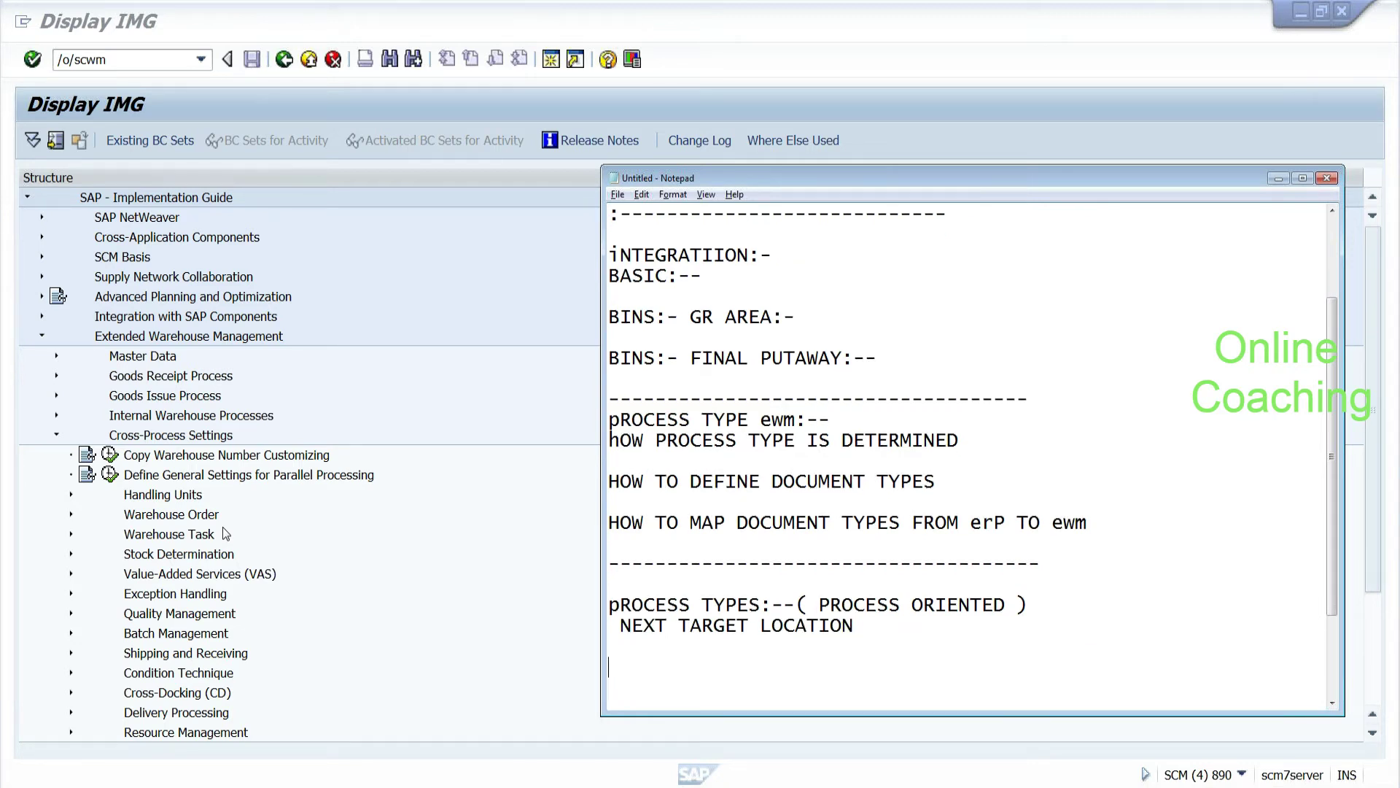
Step: Add the note lines "USED IN DOOR DETERMINATION" and "START PROCESS:--" below the target location line
text(USED IN DOOR DET)
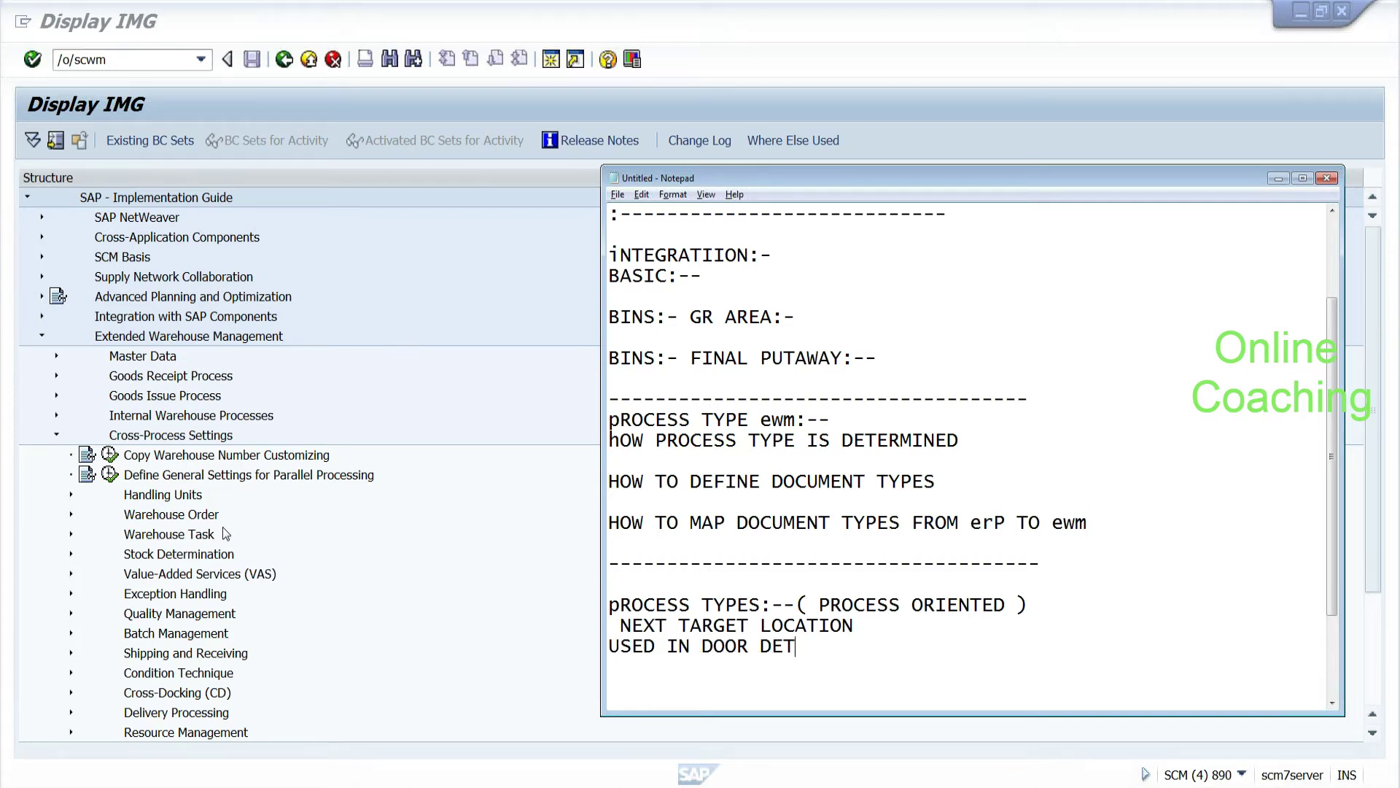
text(ERMINATION)
key(Return)
key(Return)
text(START PR)
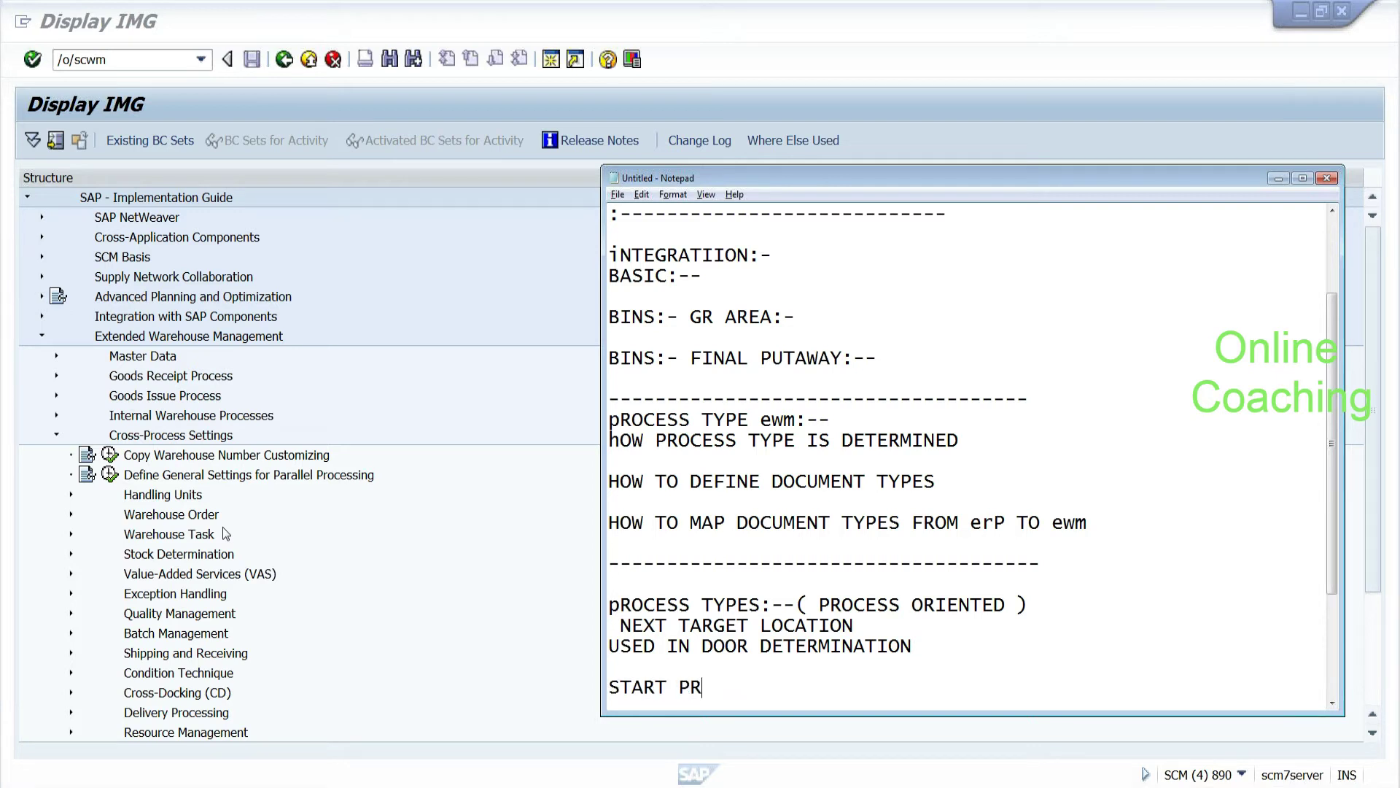
text(OCESS:--)
Step: Return to Display IMG, expand Warehouse Task under Cross-Process Settings, and select the Define Warehouse Process Type activity
click(291, 540)
drag(1366, 271, 1373, 338)
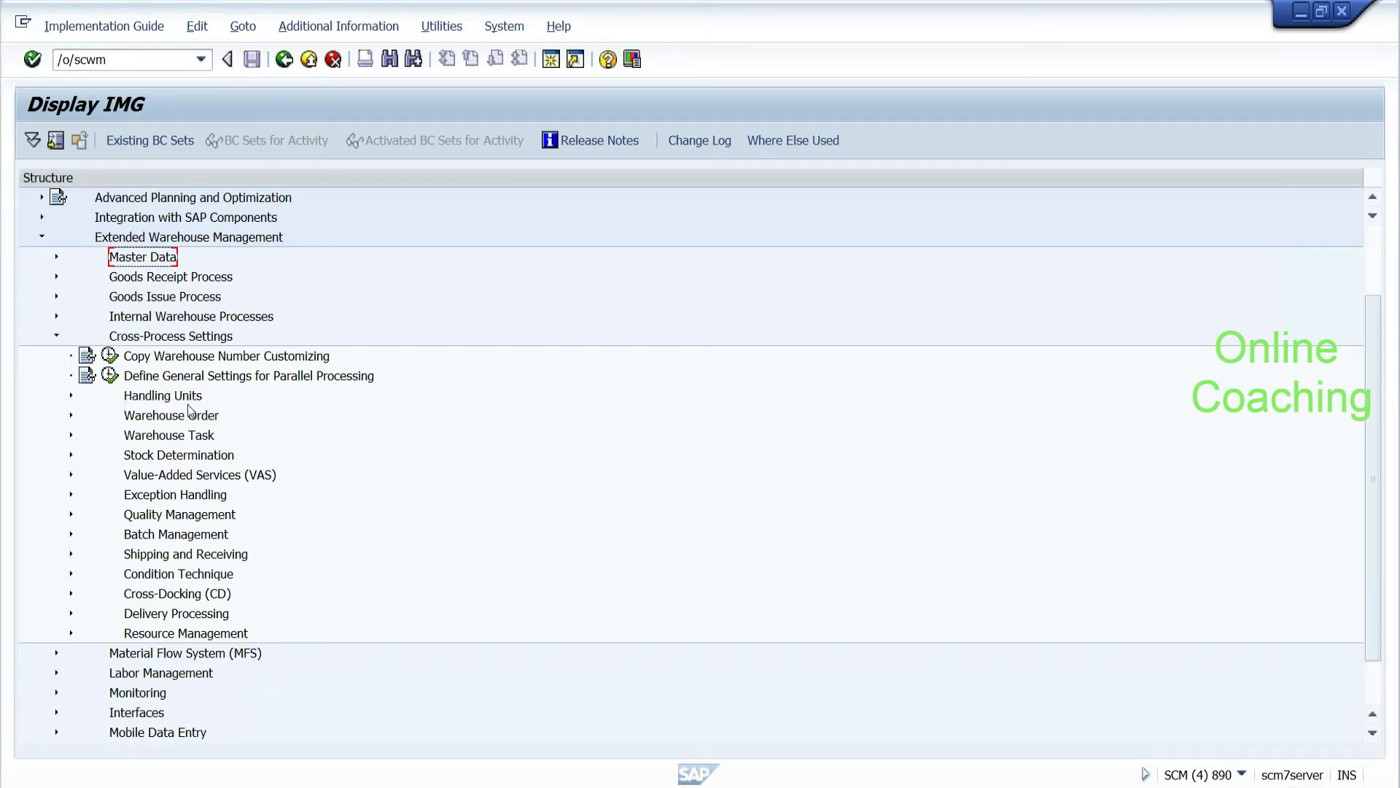
click(71, 435)
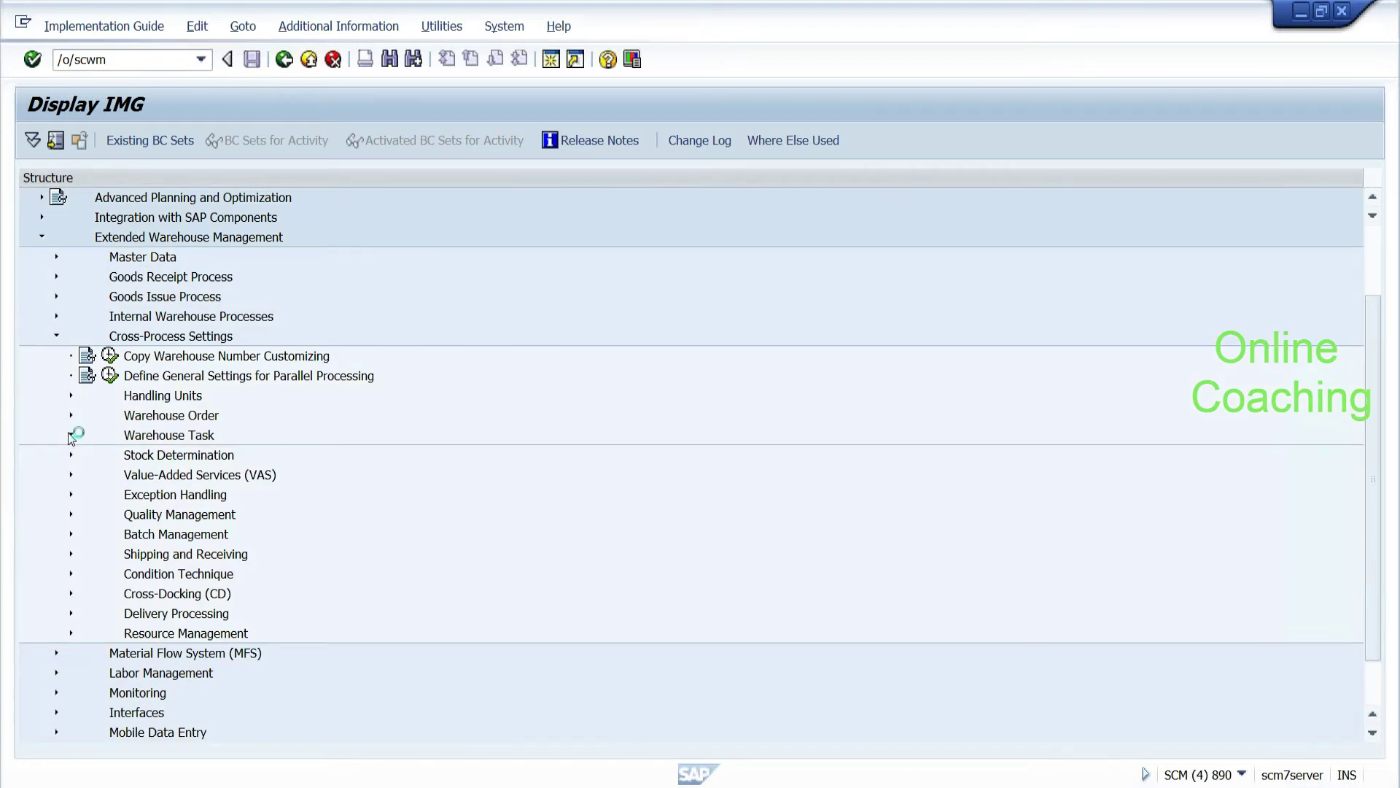
click(162, 338)
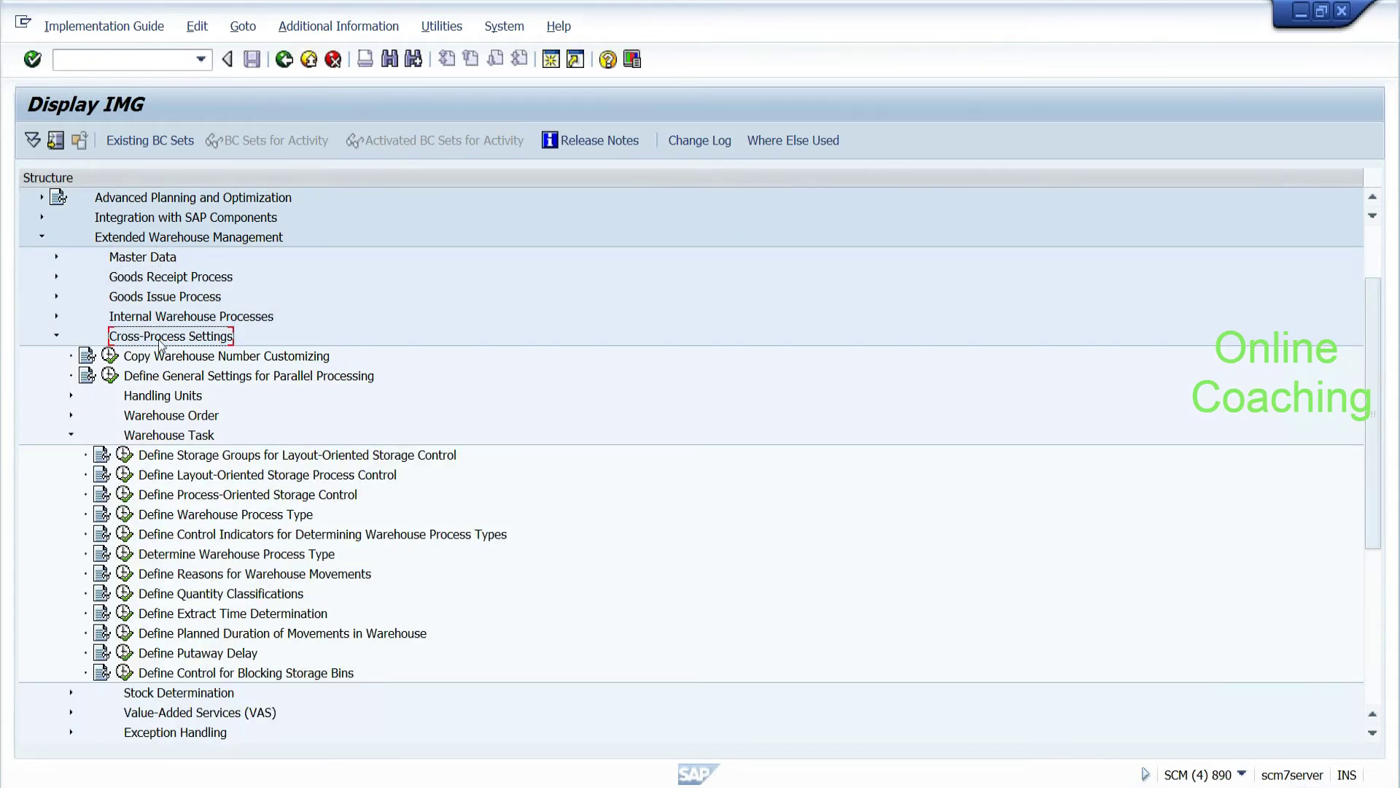
click(279, 518)
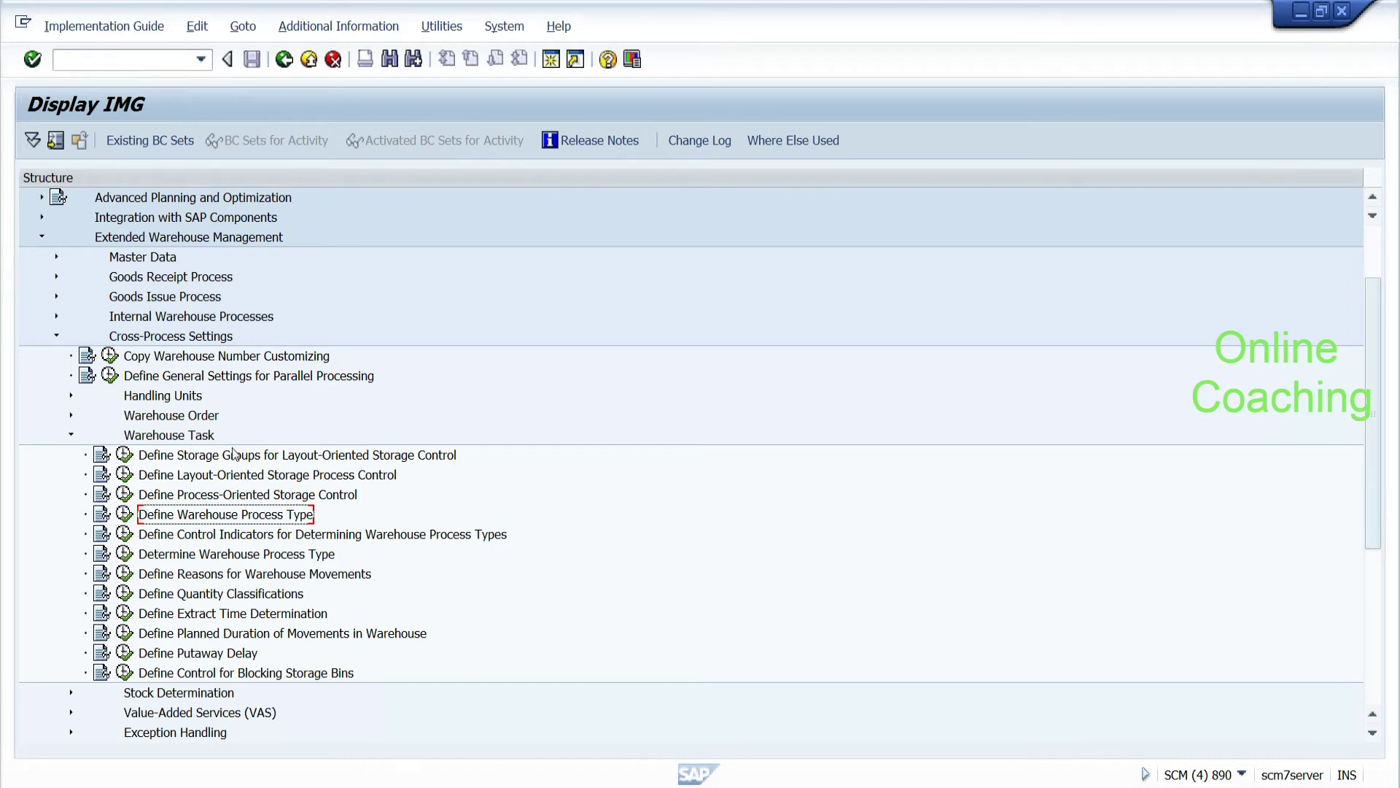
Step: Run the Define Warehouse Process Type activity and position the process type list at warehouse EHYD
click(230, 498)
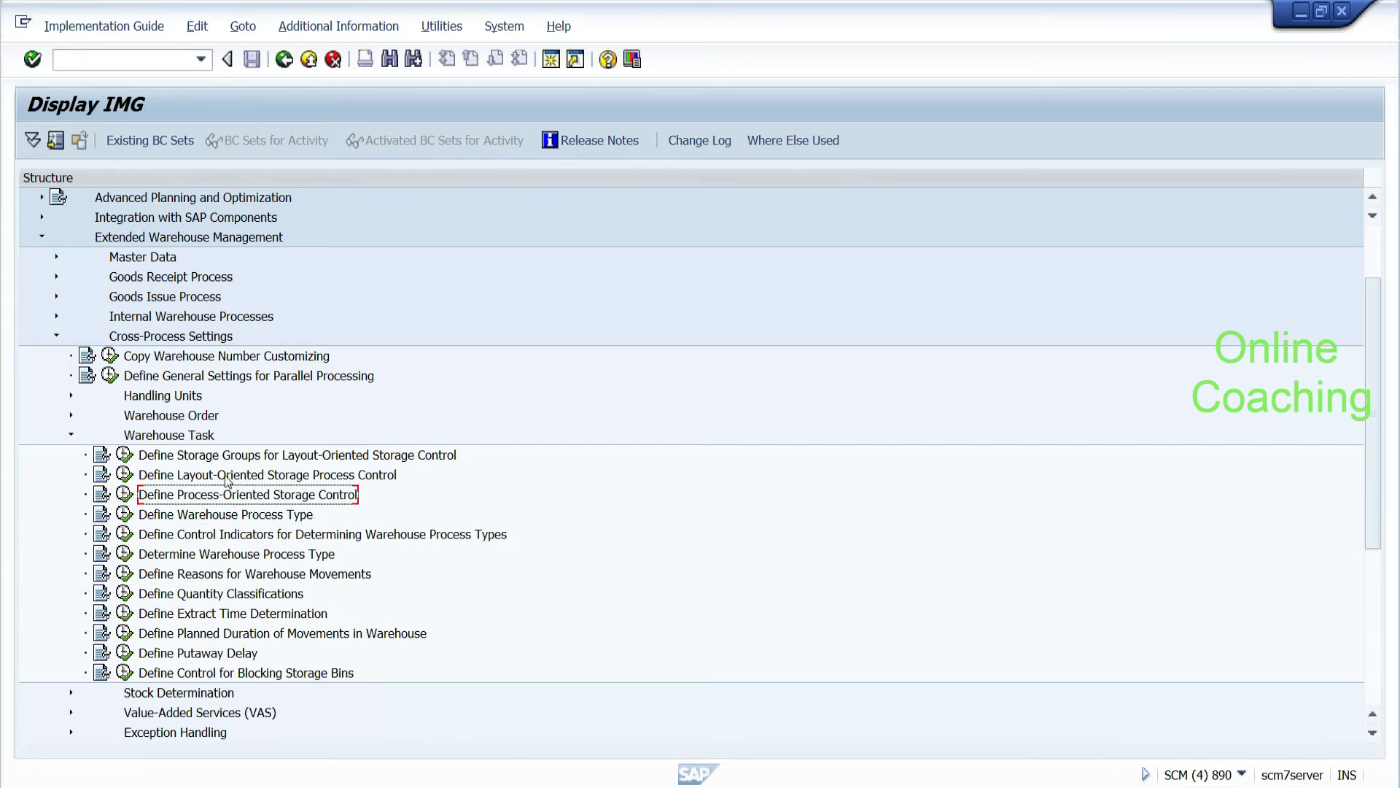
click(211, 520)
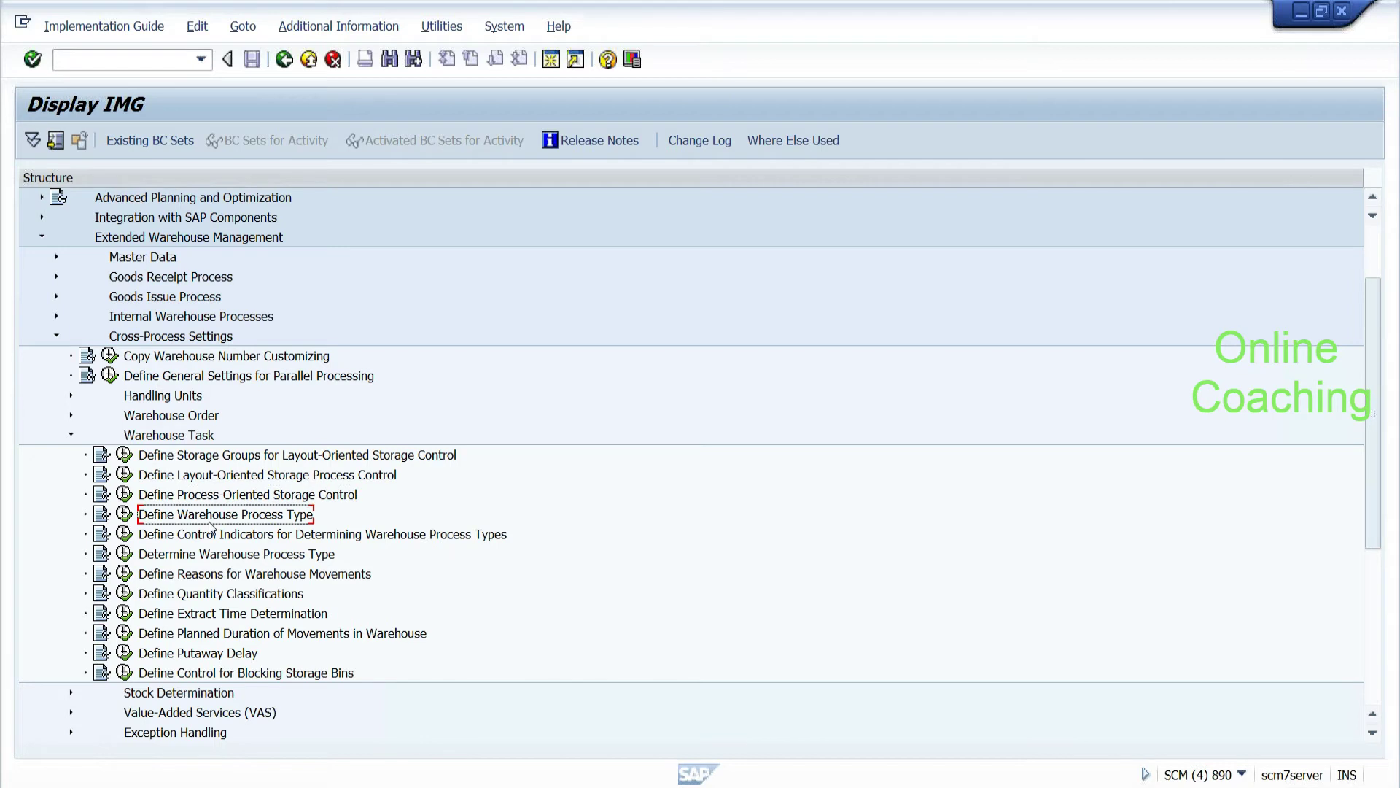
click(179, 499)
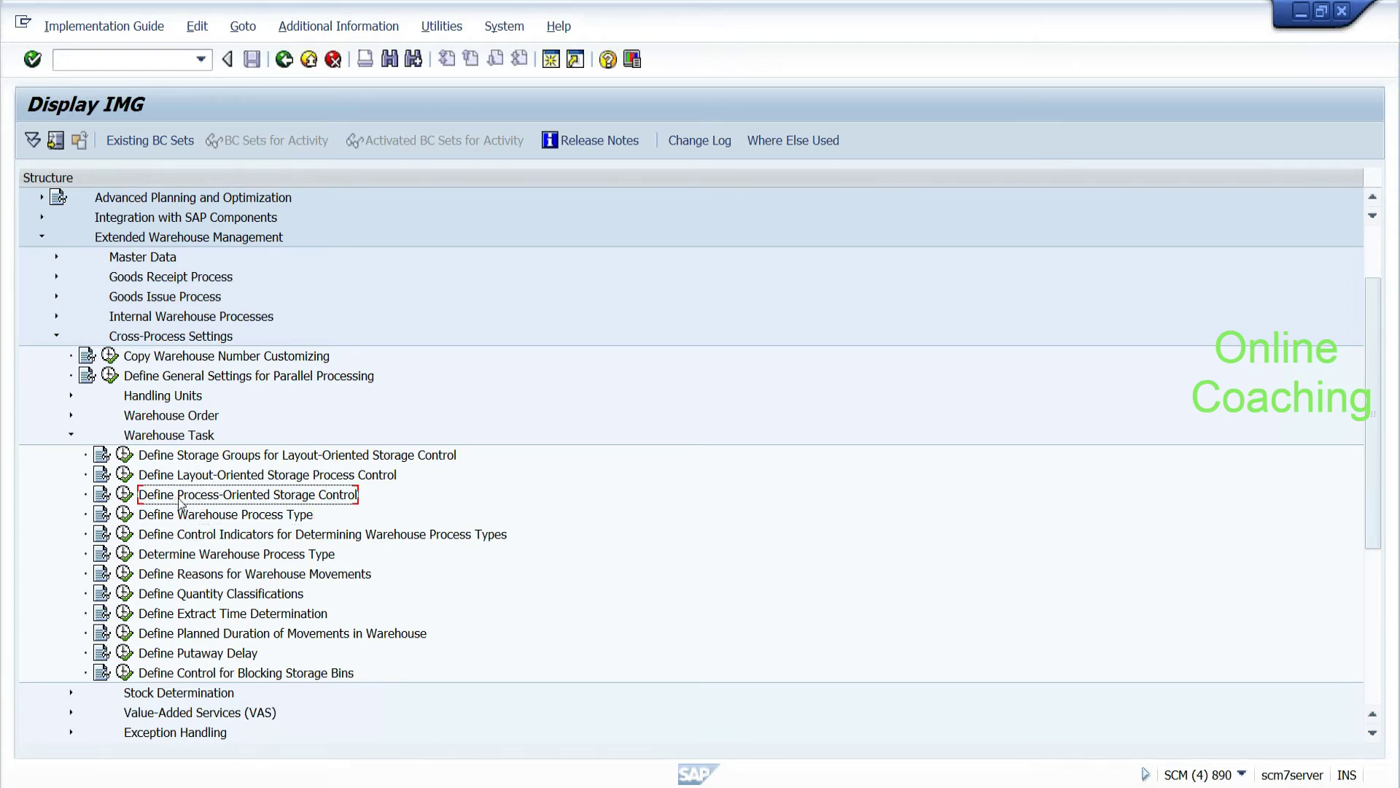
click(128, 519)
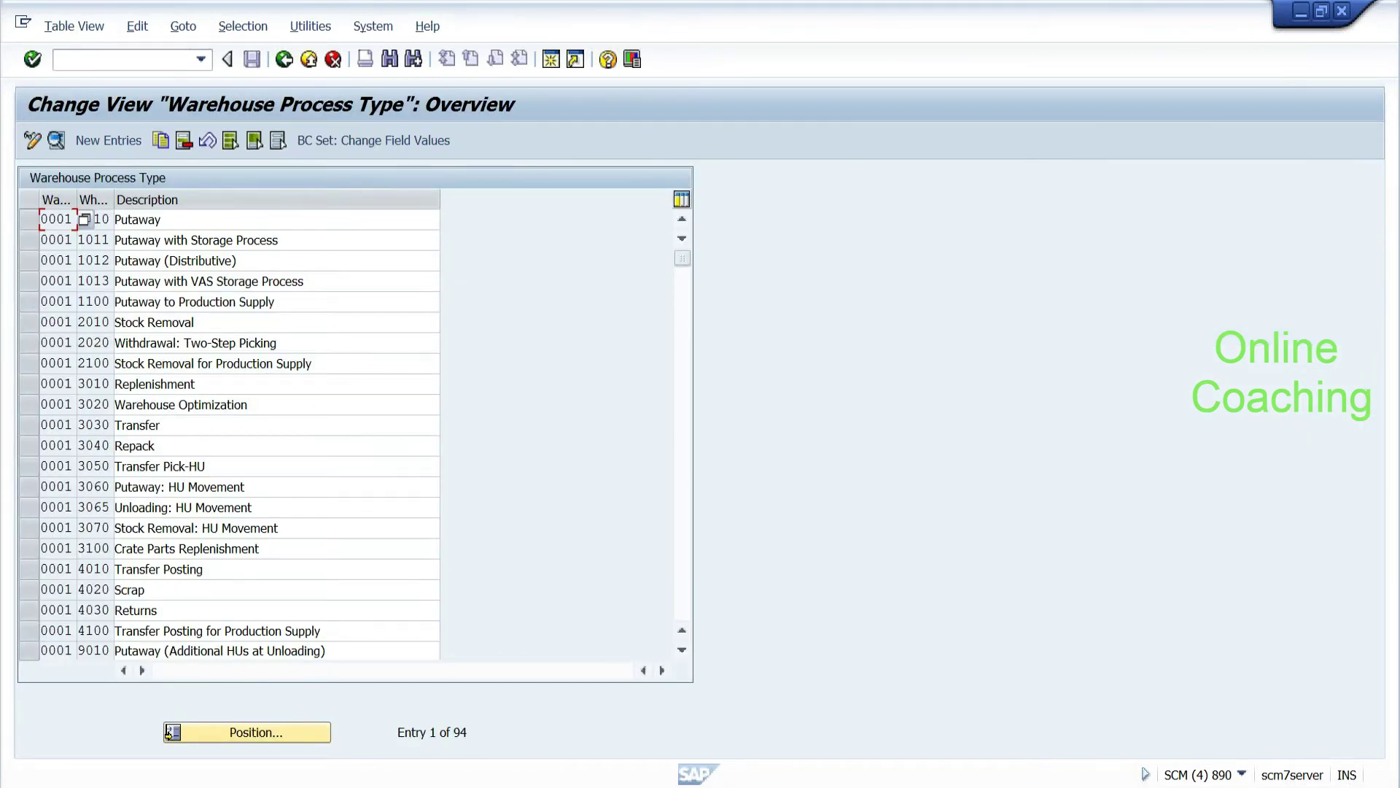
click(223, 732)
text(EHYD)
click(307, 379)
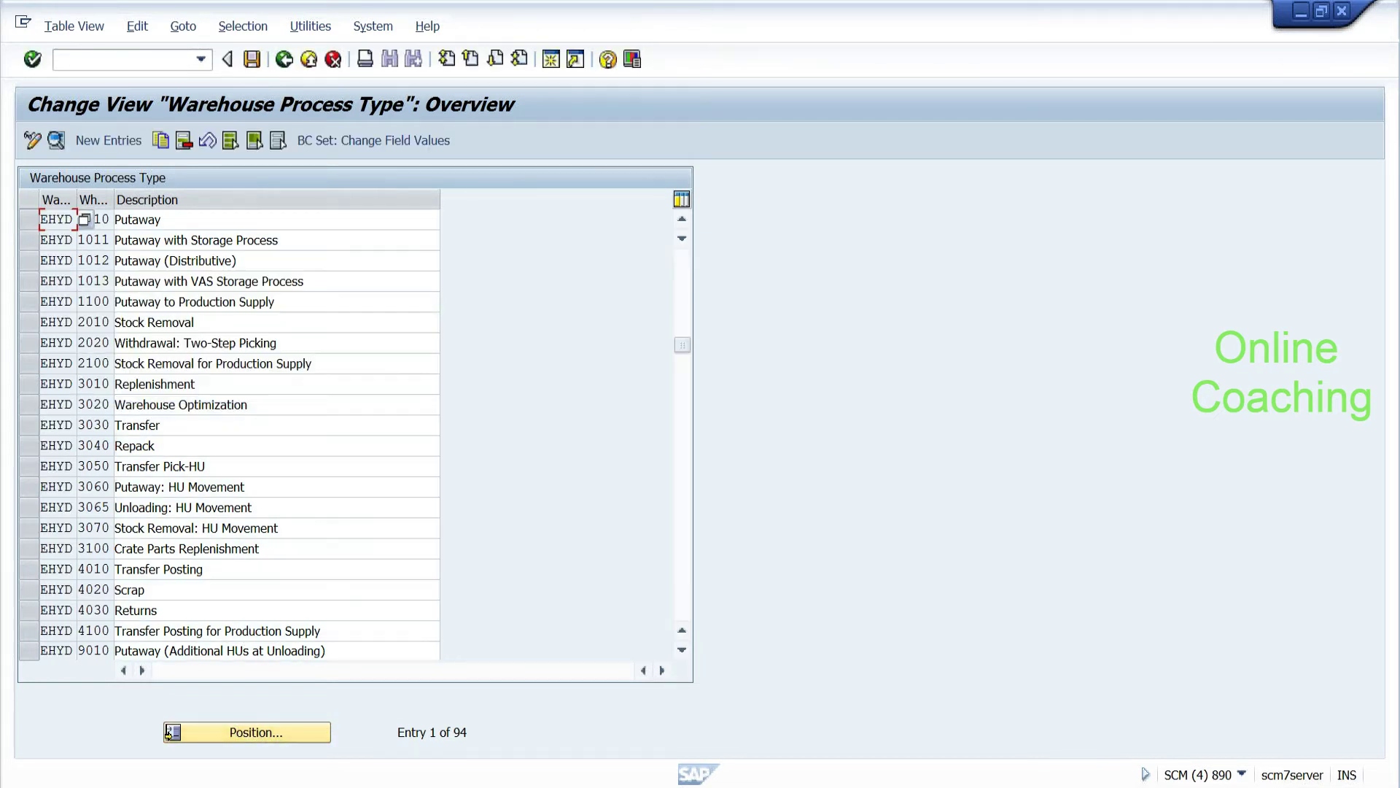
Step: Examine the EHYD warehouse process types, from the putaway variants 1010 to 1100 through stock removal 2010 and transfer 3030
click(109, 424)
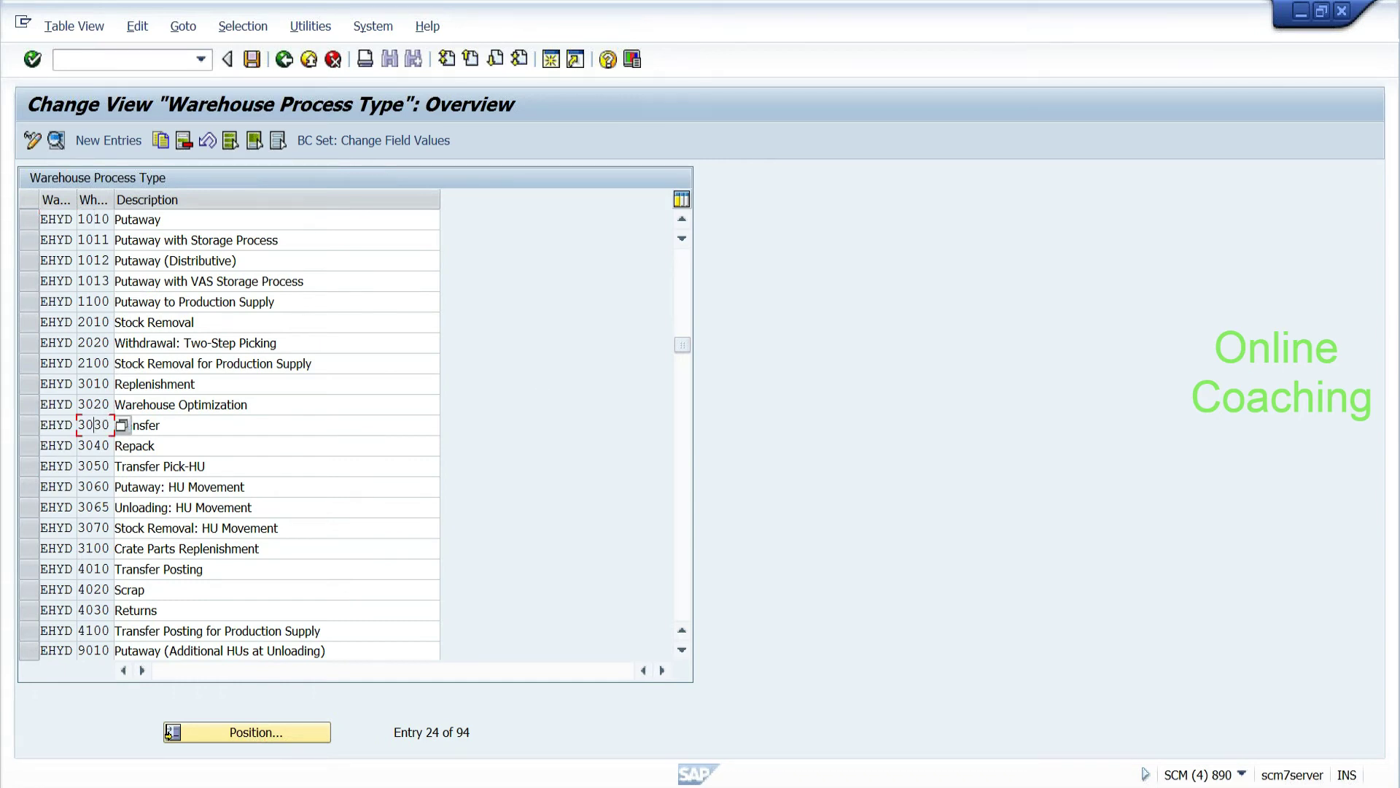
click(146, 425)
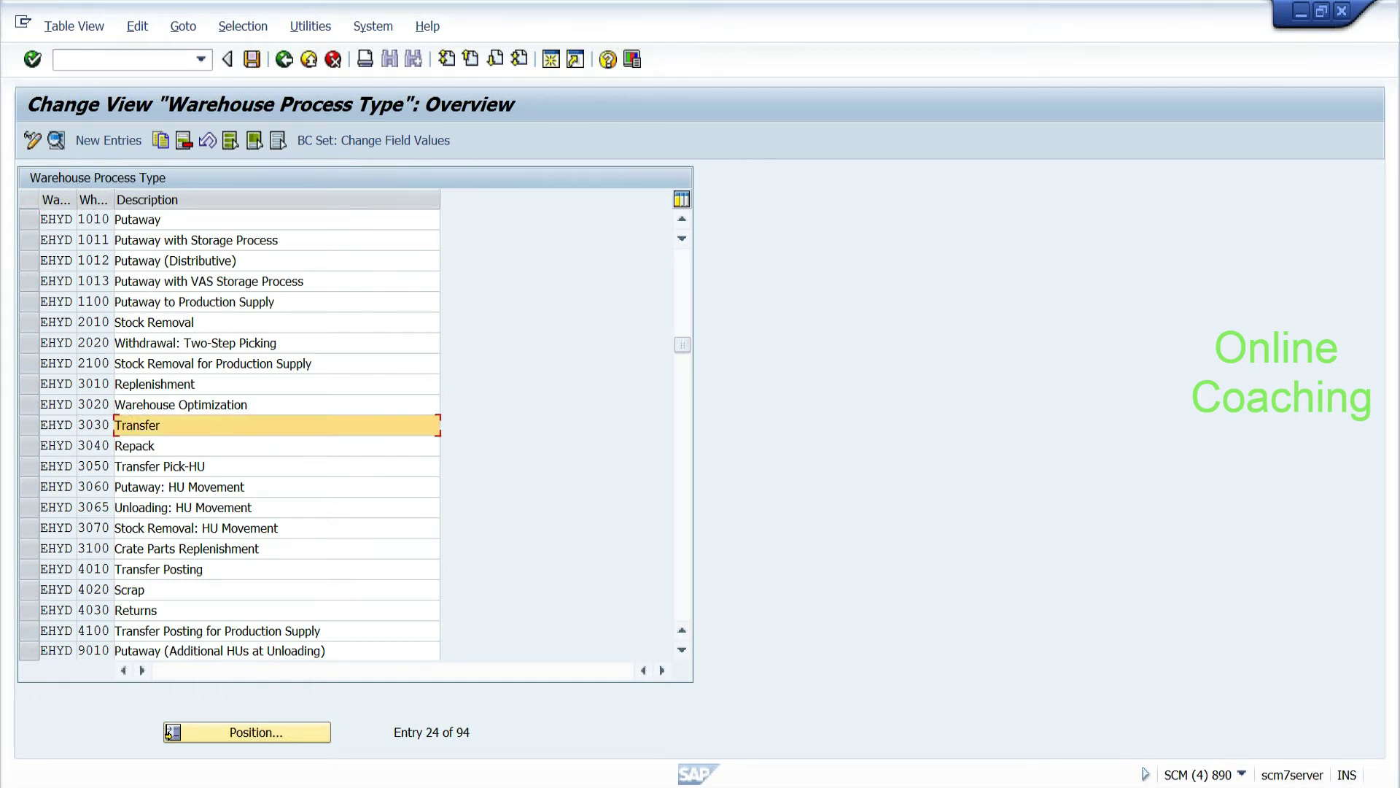
drag(161, 219, 114, 220)
click(161, 219)
click(280, 240)
drag(280, 240, 138, 240)
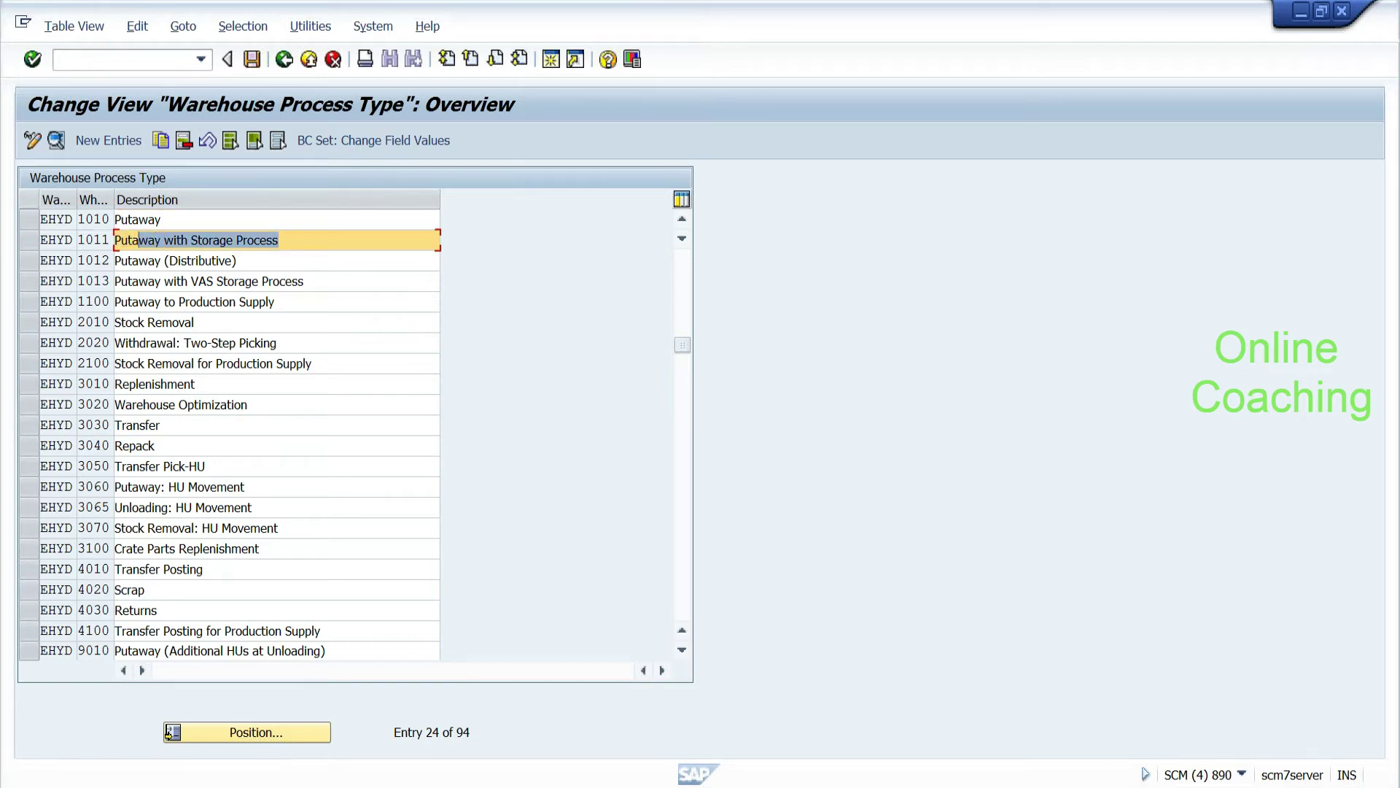
click(139, 240)
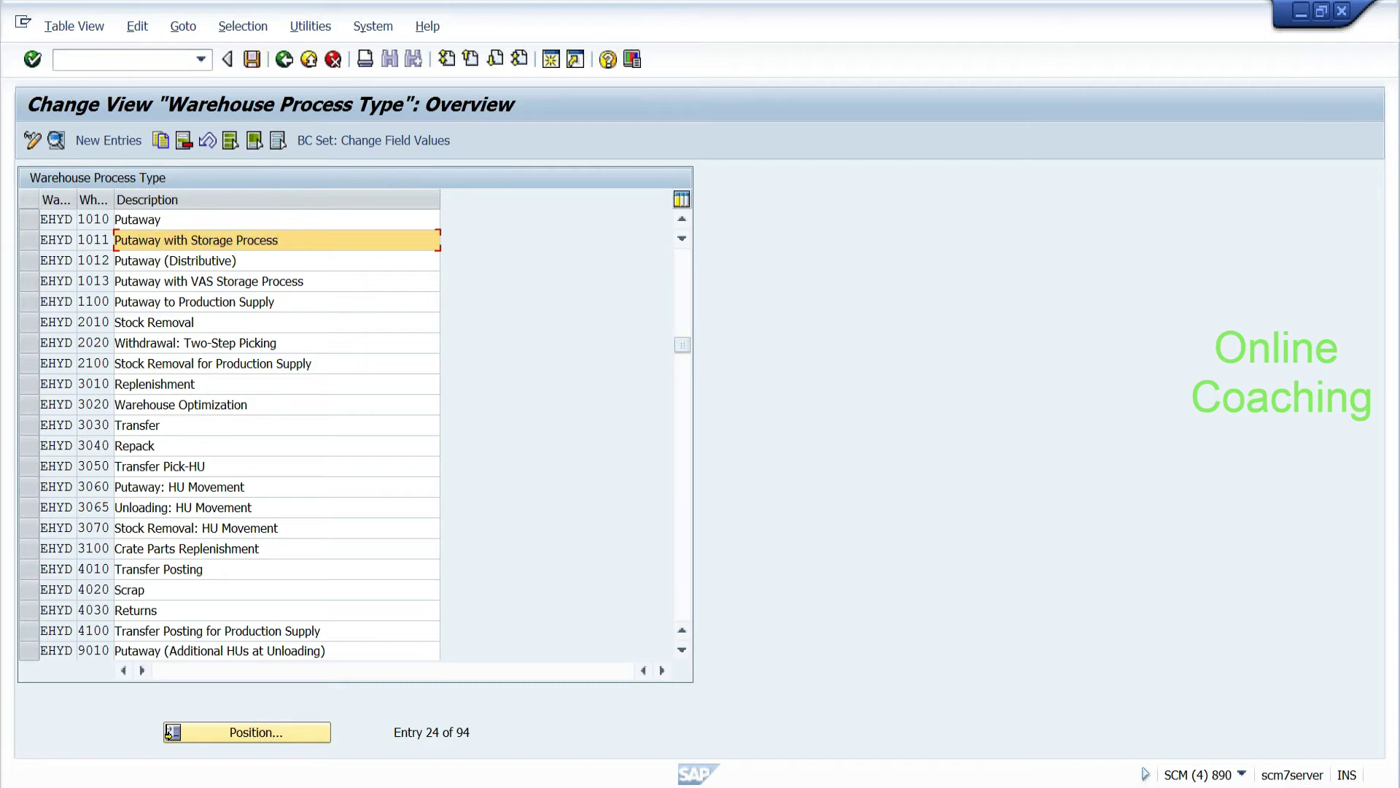
click(240, 261)
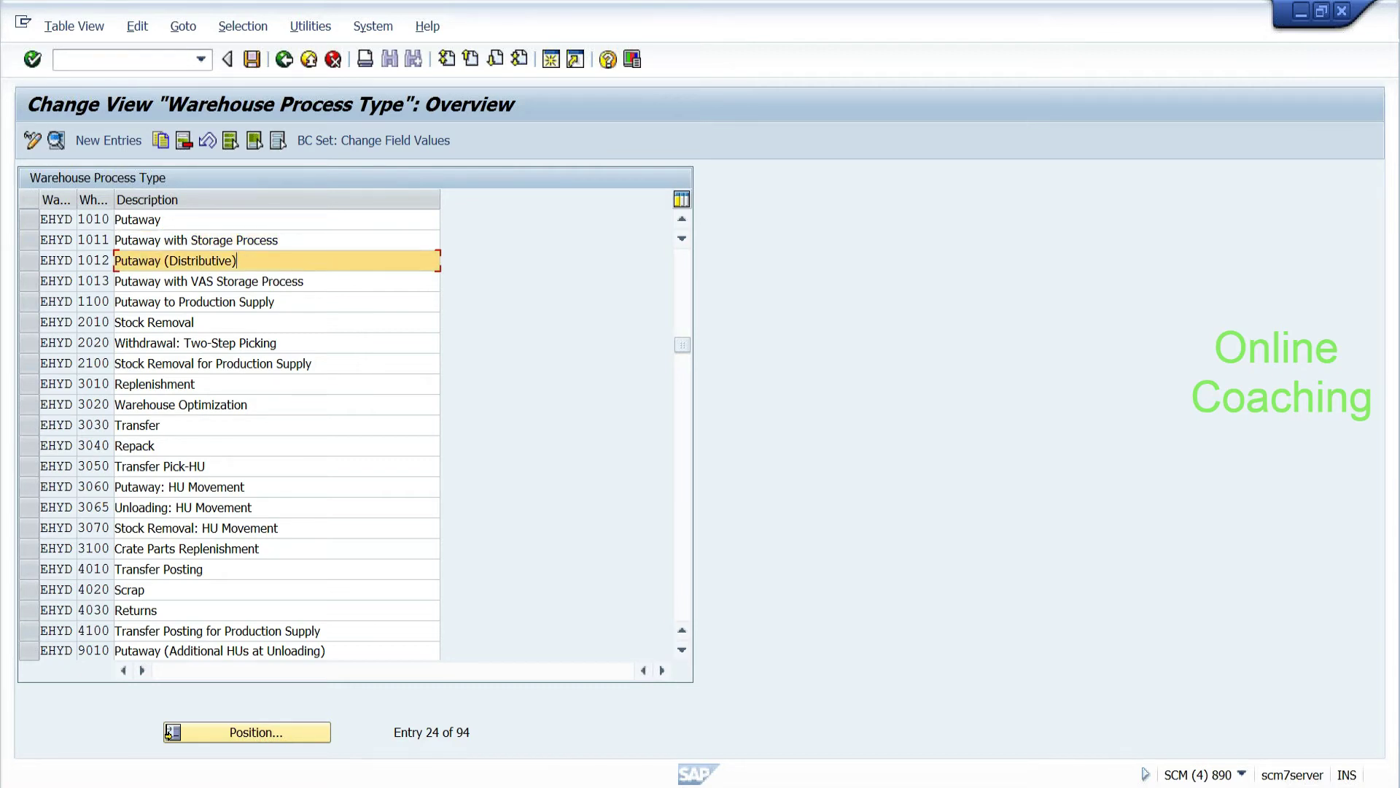
click(277, 281)
click(291, 302)
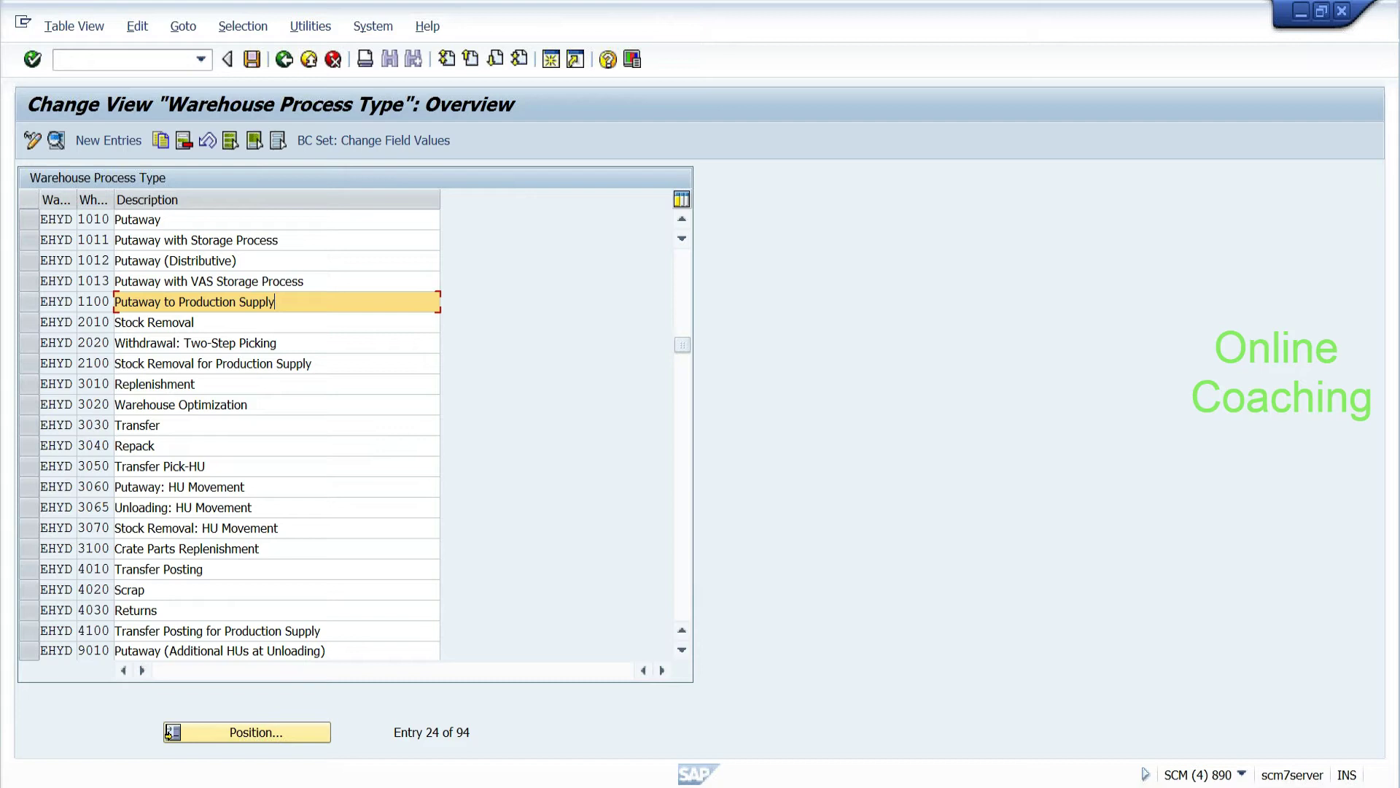
click(212, 323)
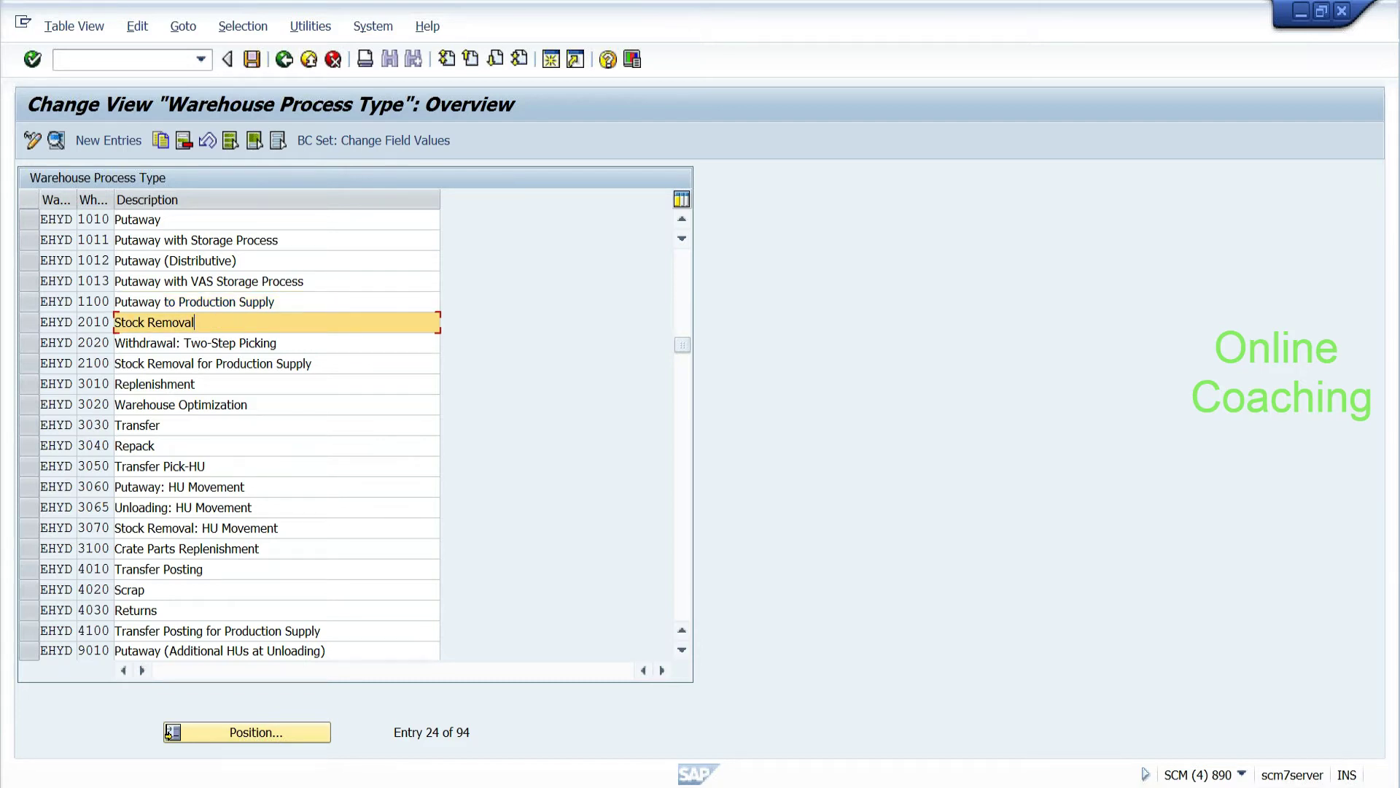
Step: Open the details of EHYD warehouse process type 1010, Putaway, and check its number and description
double_click(95, 222)
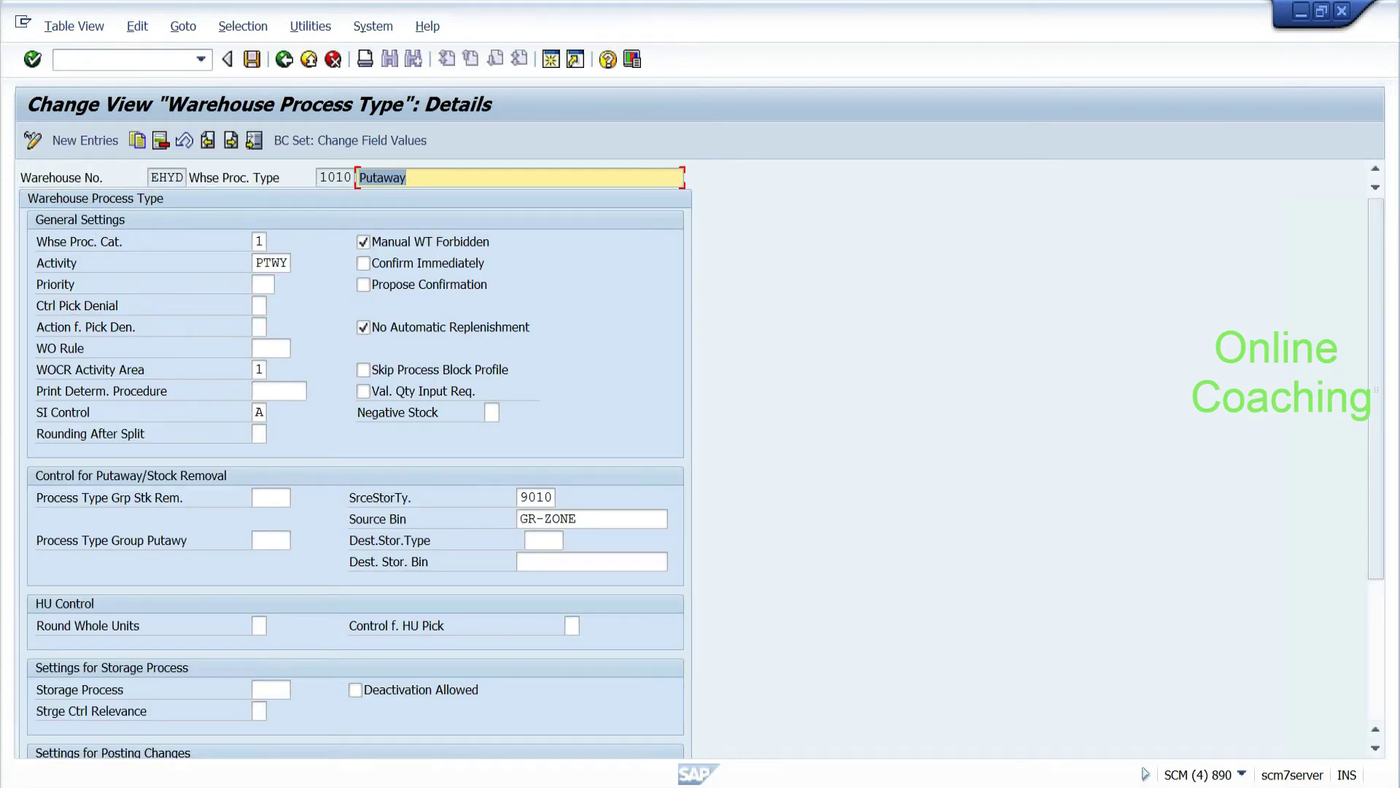
click(407, 178)
drag(320, 178, 352, 178)
click(351, 178)
Step: Review the possible warehouse process categories for process type 1010, then close the value list without choosing one
click(260, 242)
click(275, 242)
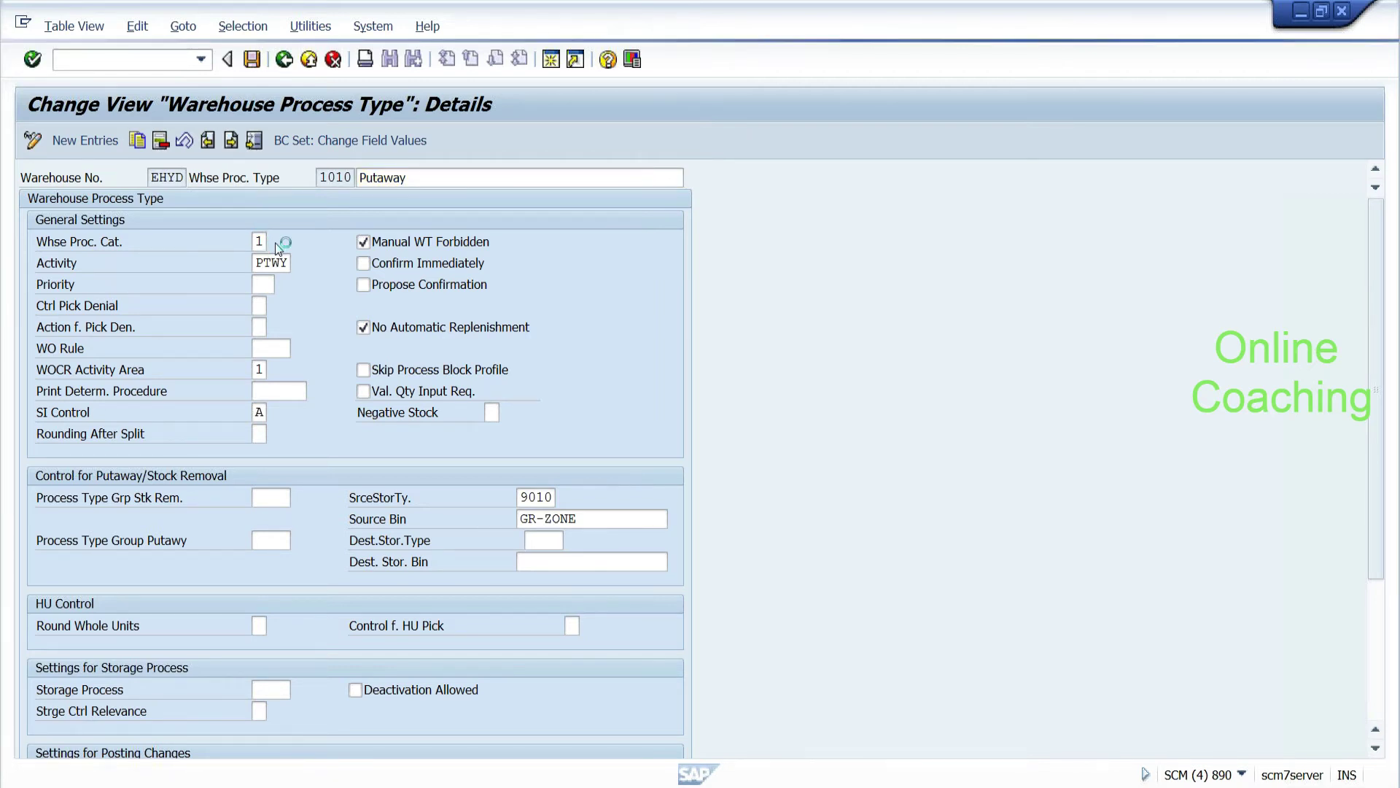
drag(276, 243, 653, 229)
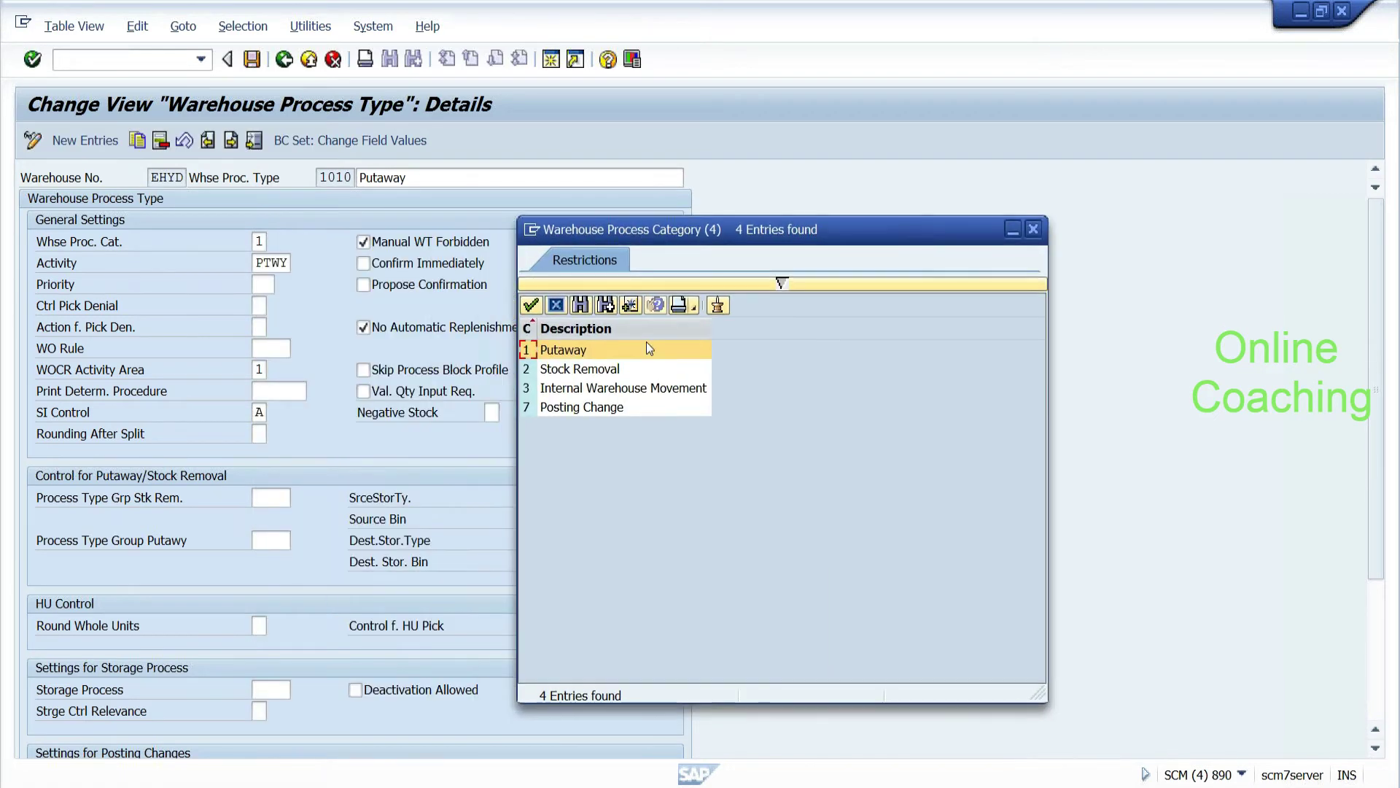
click(597, 410)
click(609, 391)
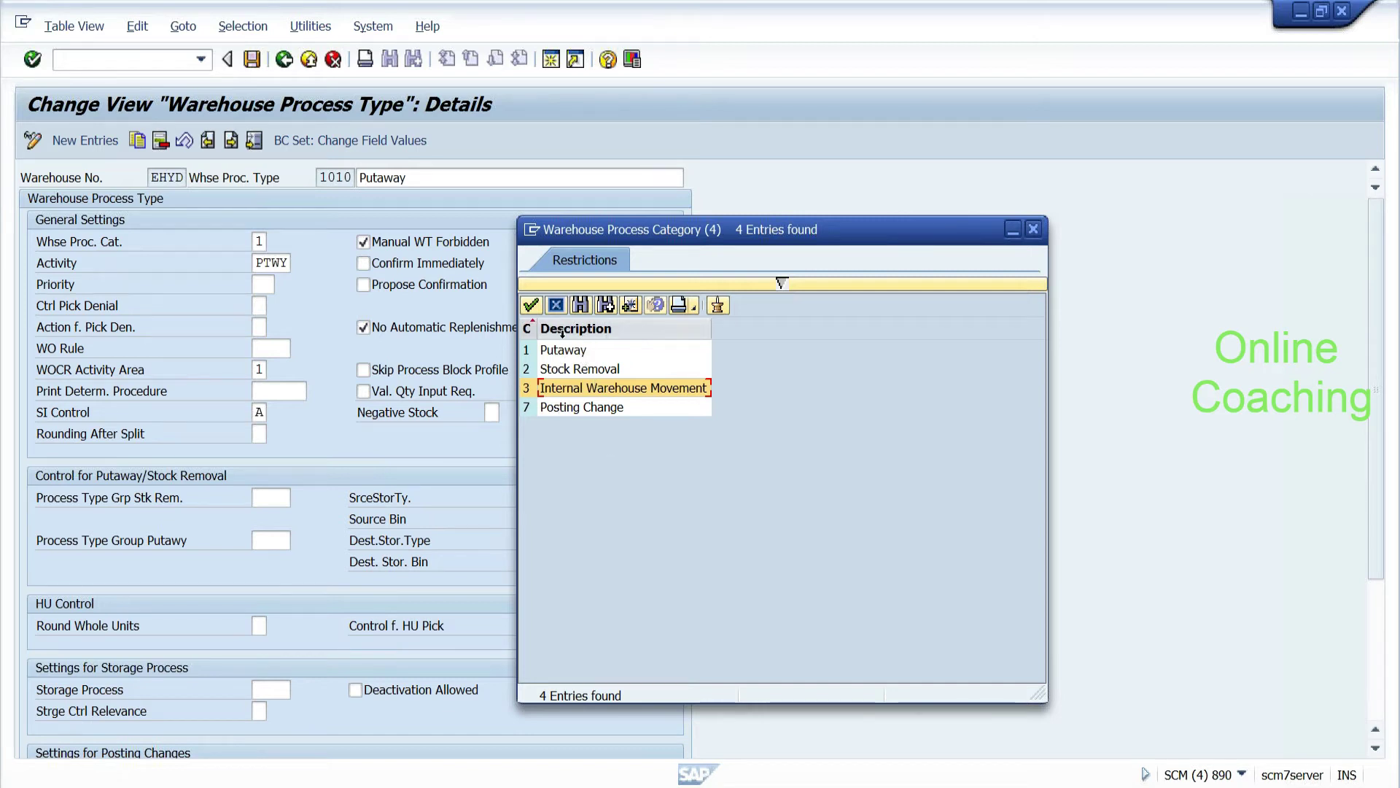
click(556, 305)
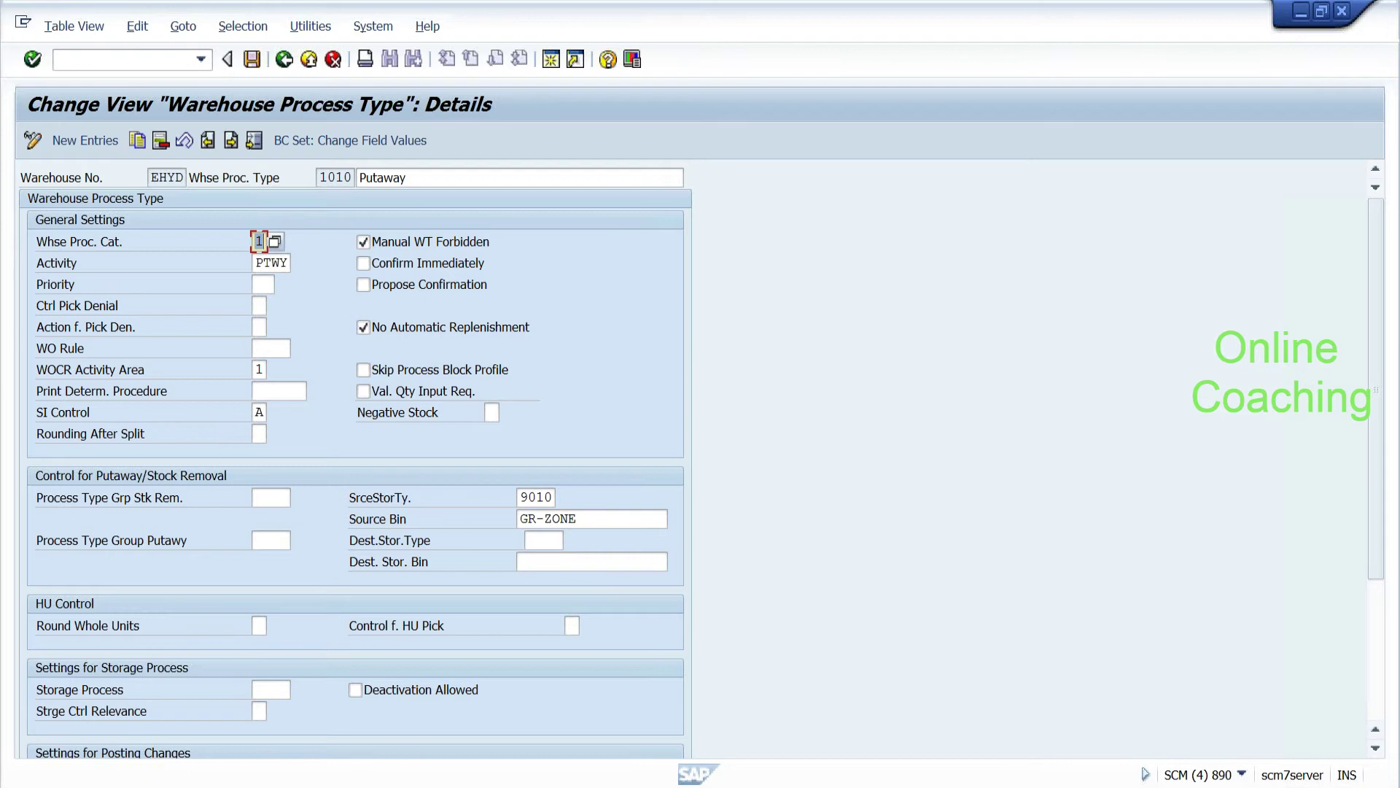
Step: Look through the available activities for warehouse process type 1010, then close the list without changing the activity
click(272, 263)
click(300, 265)
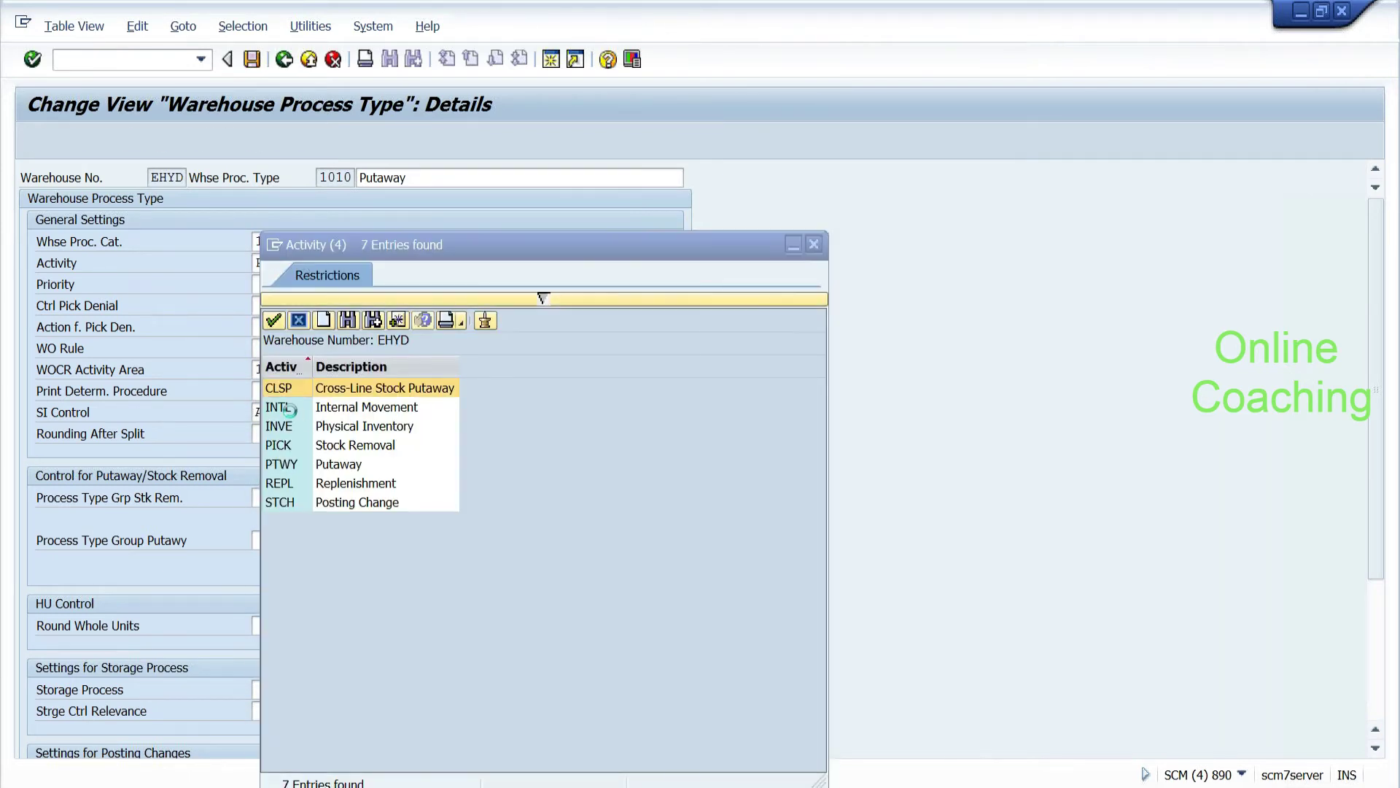
click(286, 446)
click(277, 489)
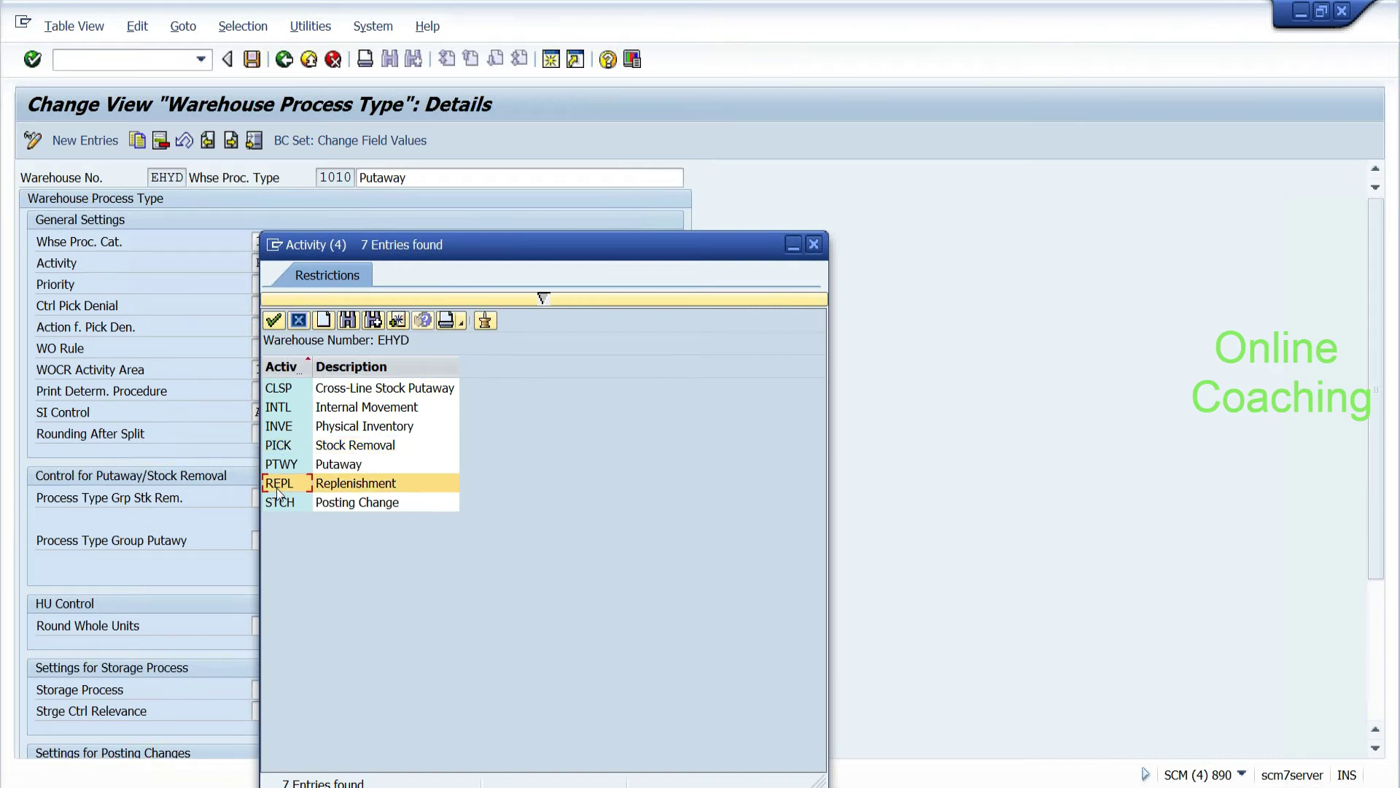
click(279, 502)
click(299, 319)
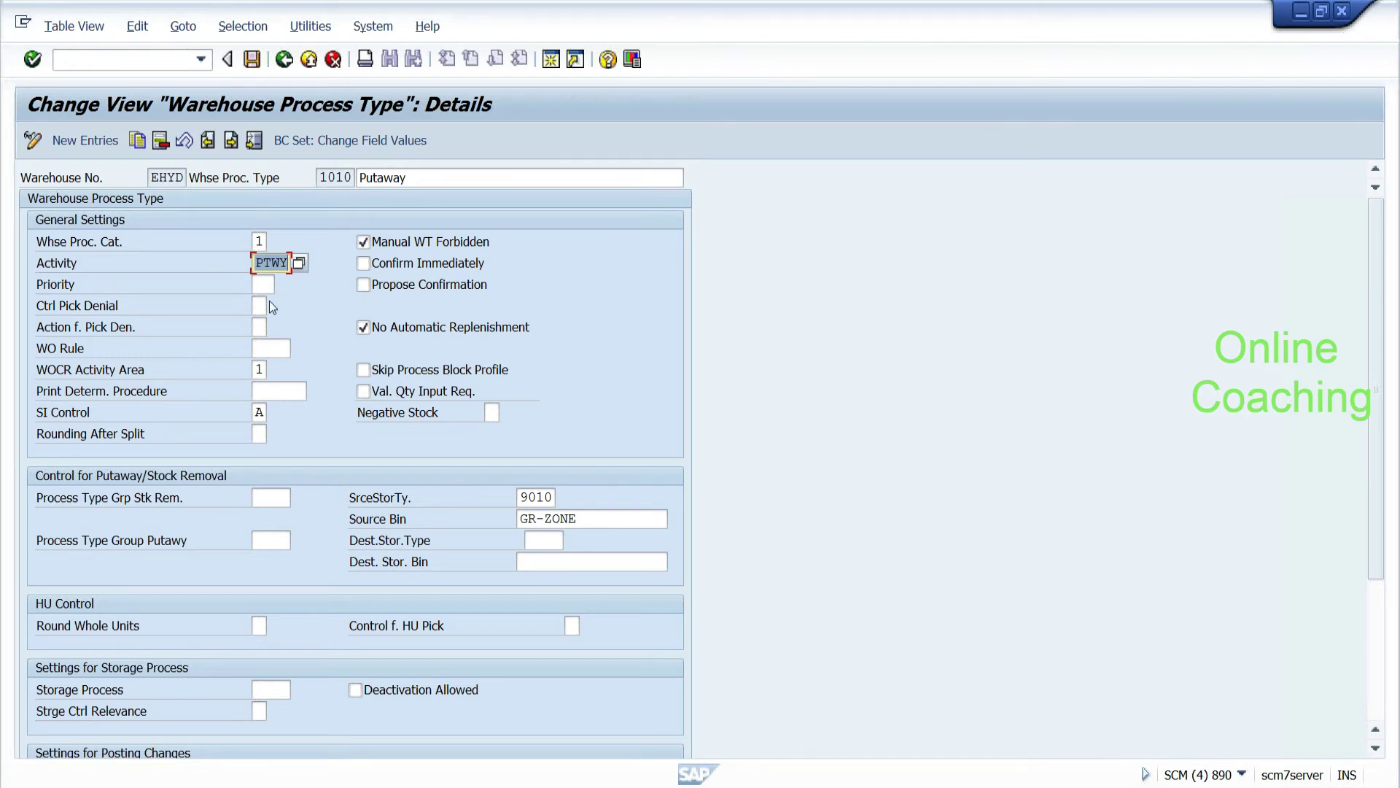
Step: Examine the priority, the possible actions for pick denial and the warehouse order rule of the putaway process type
click(256, 287)
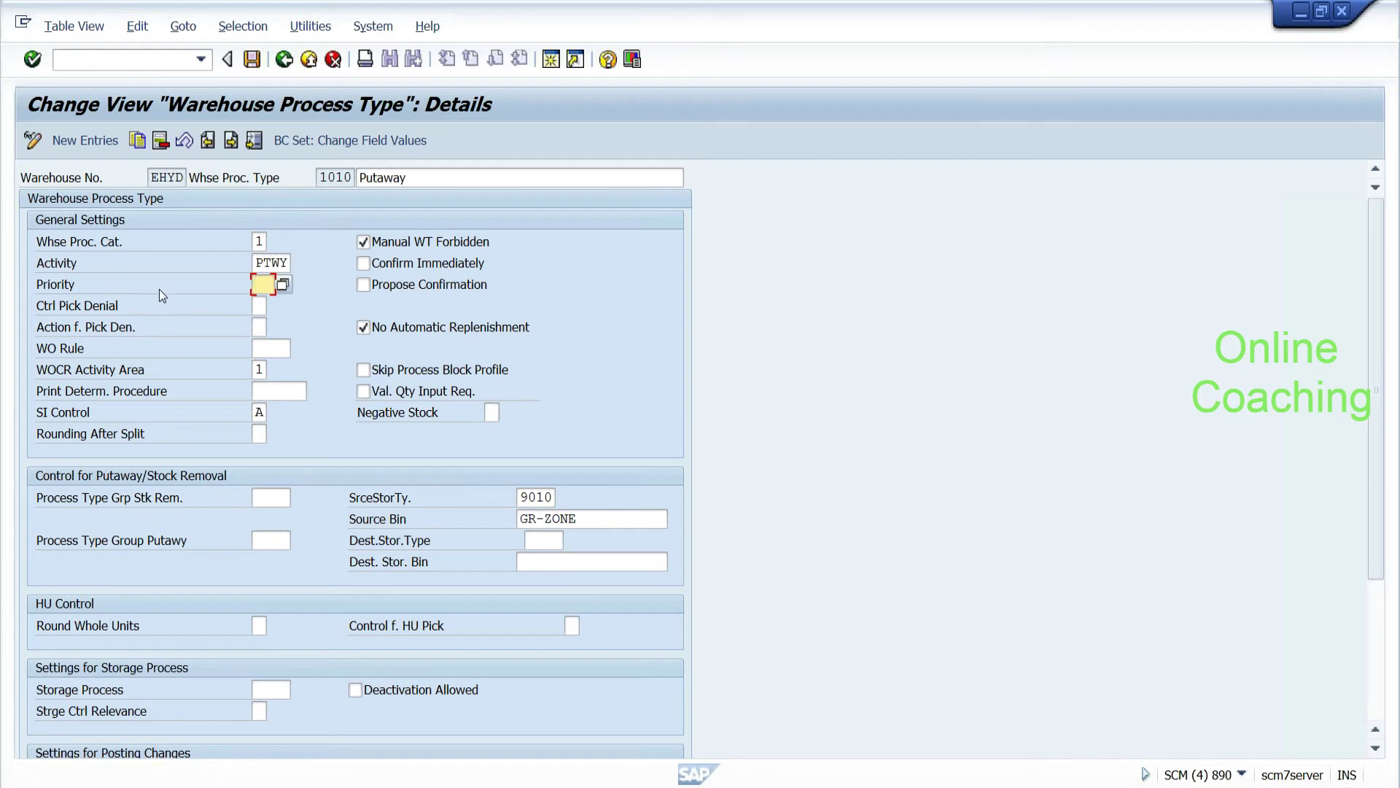
click(260, 328)
click(275, 328)
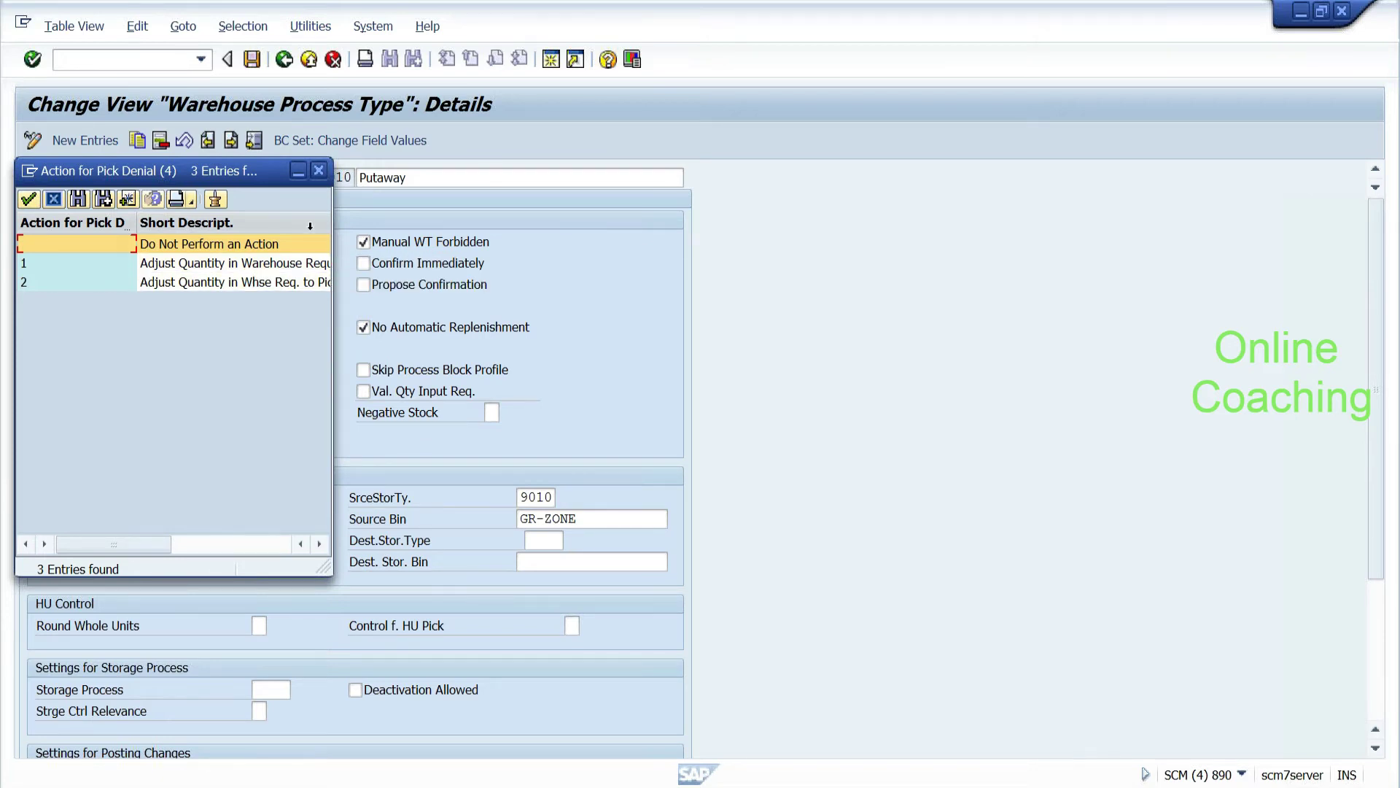
click(321, 170)
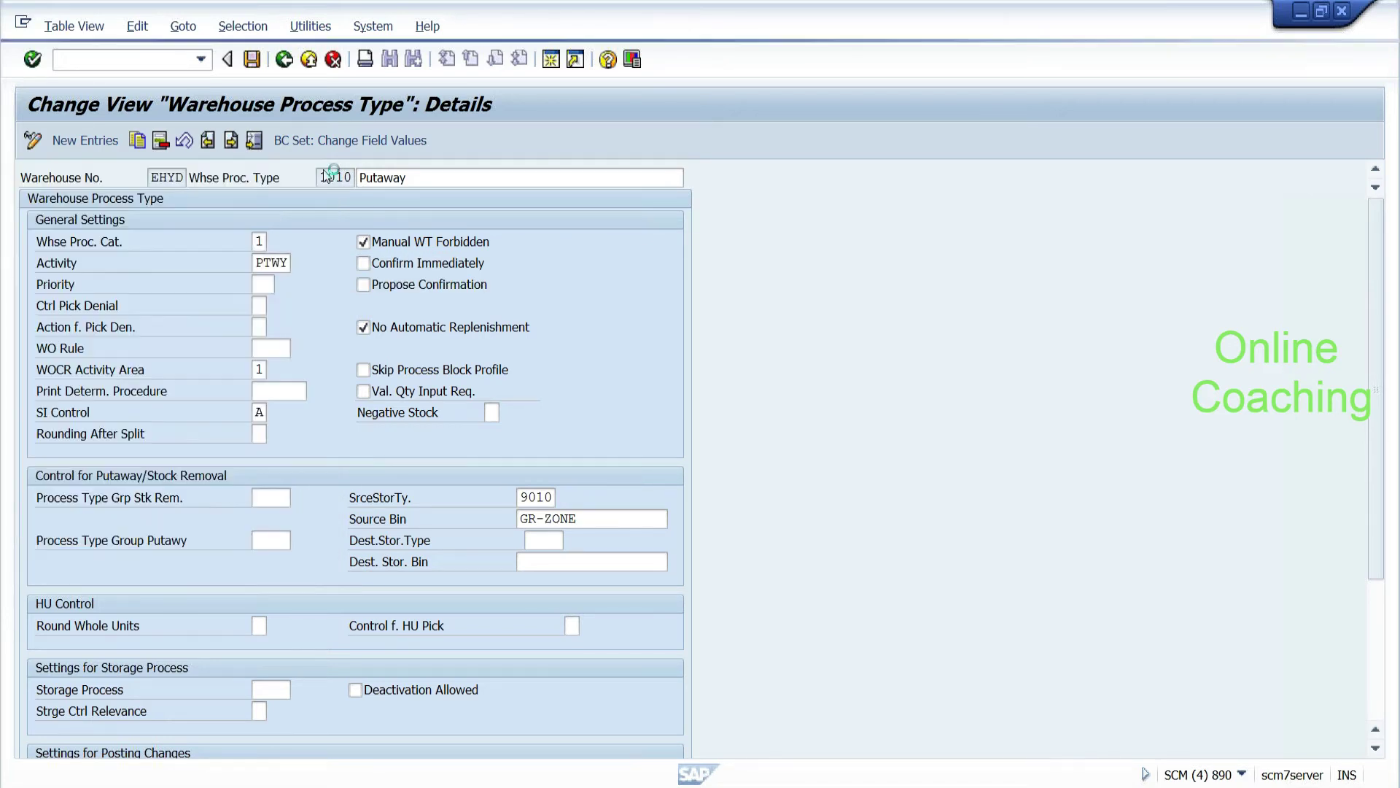
click(270, 348)
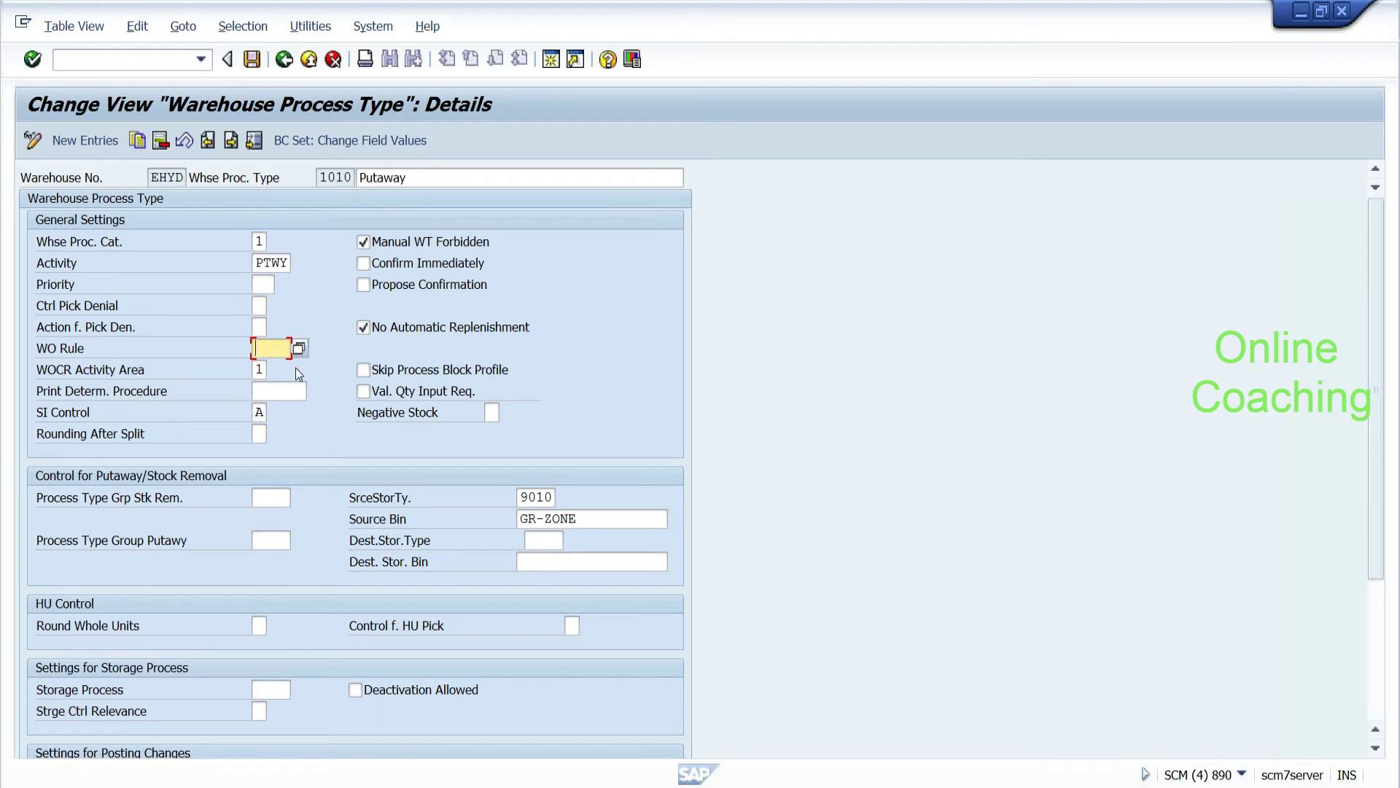
Step: Switch to the Notepad notes and add the lines "WAREHOUSE ORDER:--" and "GROUP OF TASKS = WO" below the start process heading
key(alt+Tab)
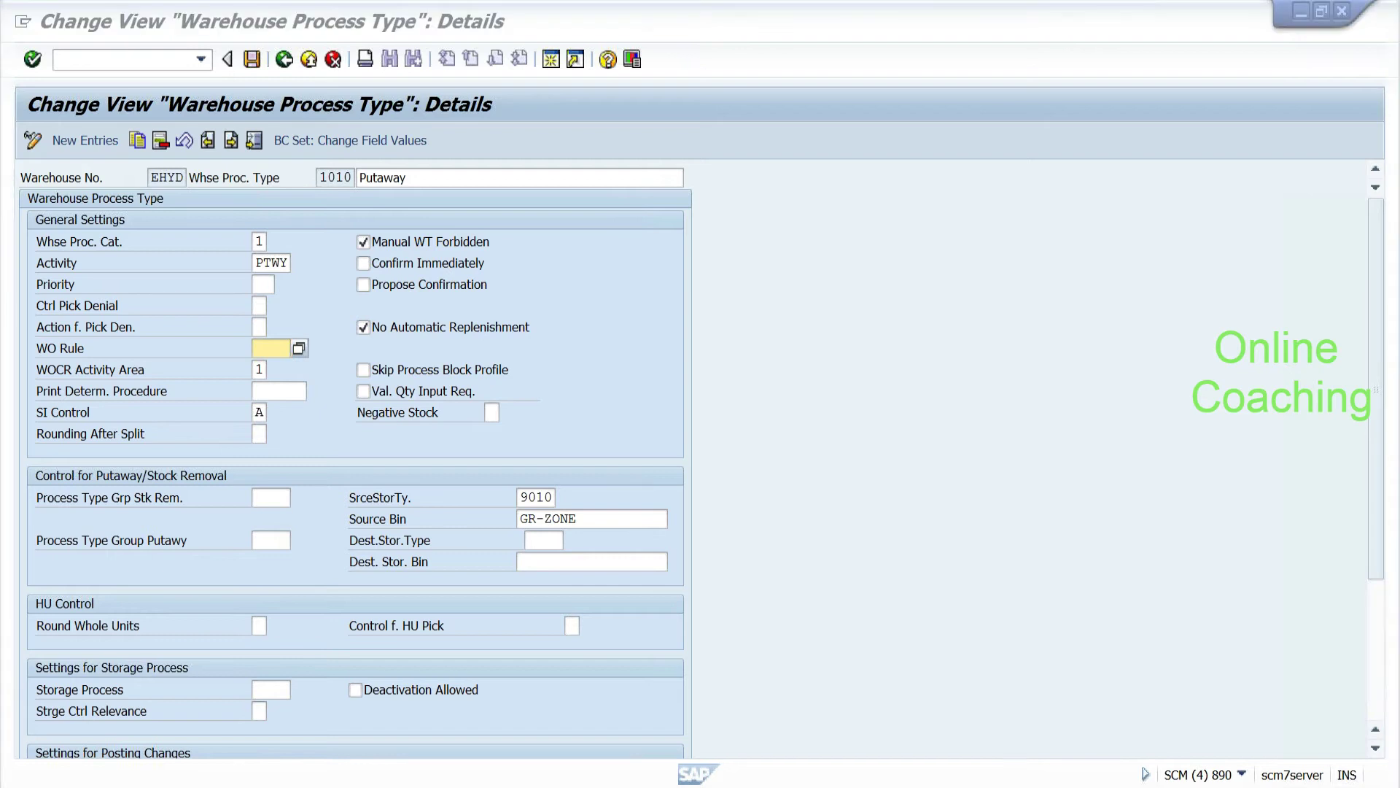
key(Return)
key(Return)
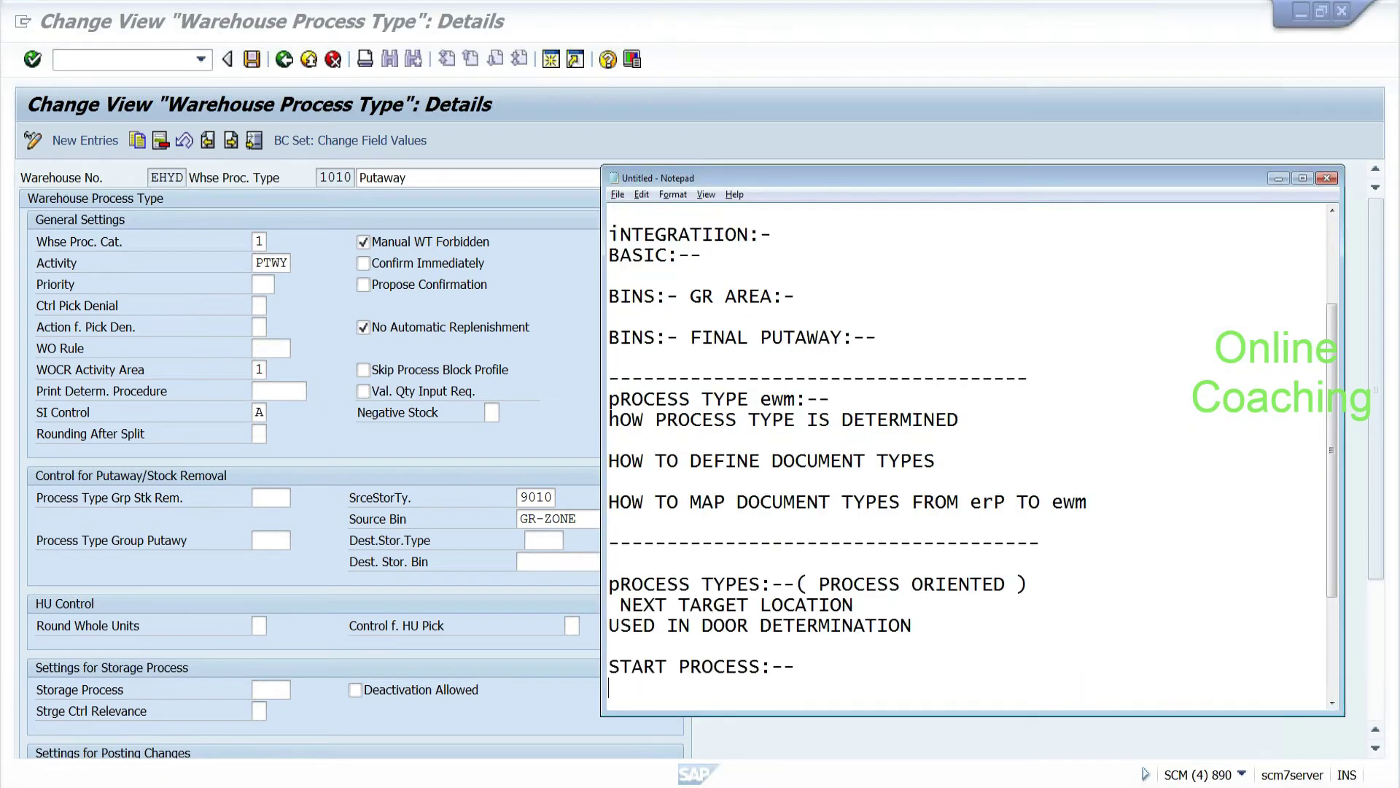
text(WAREHOUSE O)
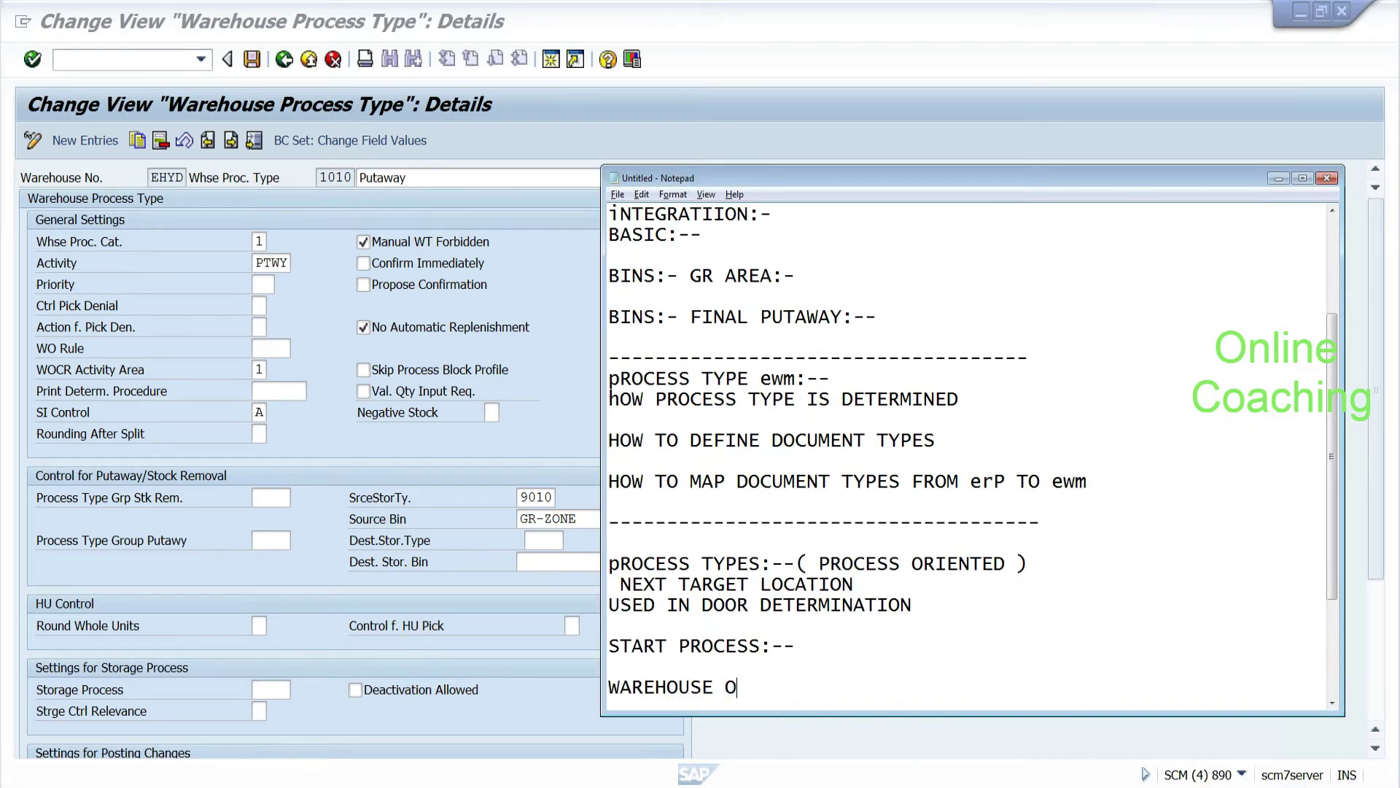
text(RDER:--)
key(Return)
key(Return)
text(GROUP OF TASKS = WO)
key(Return)
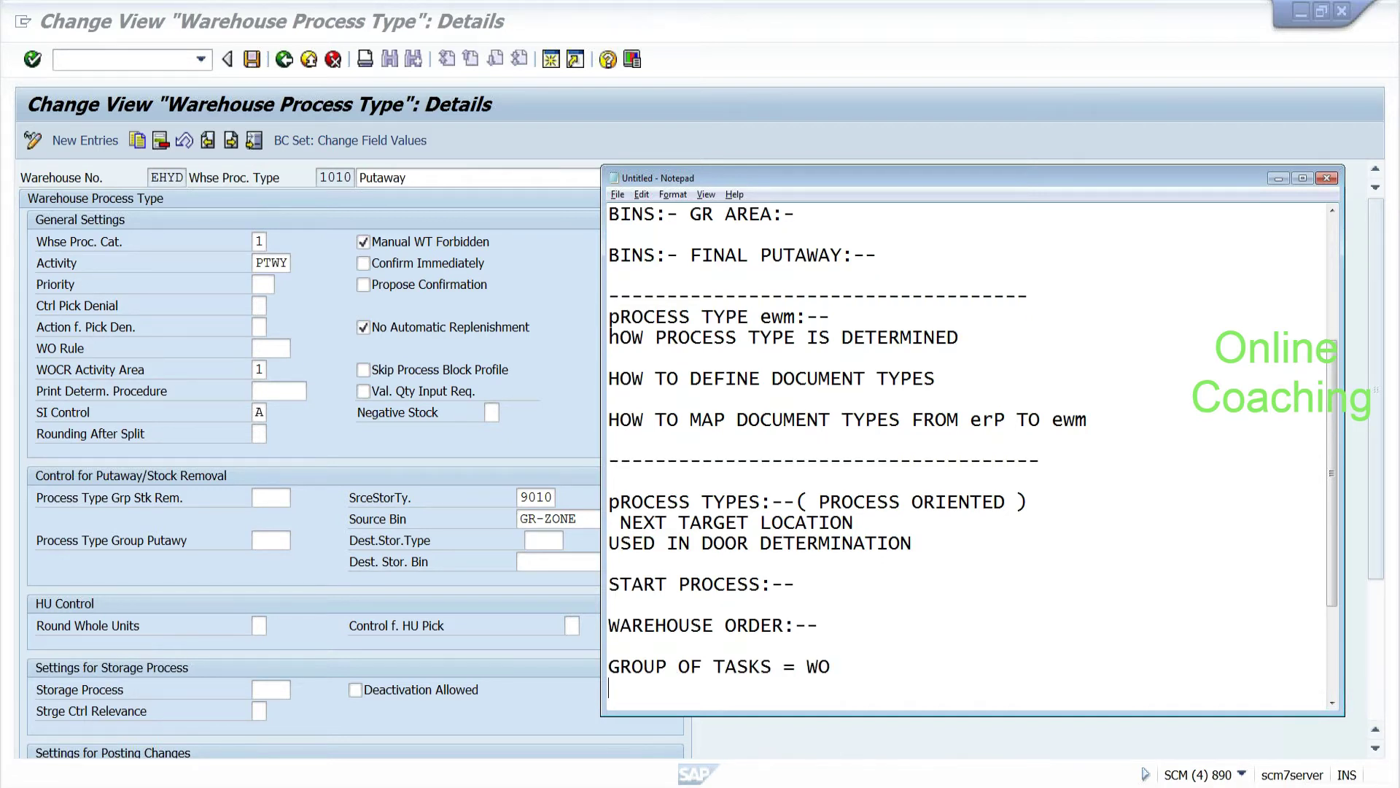
key(Return)
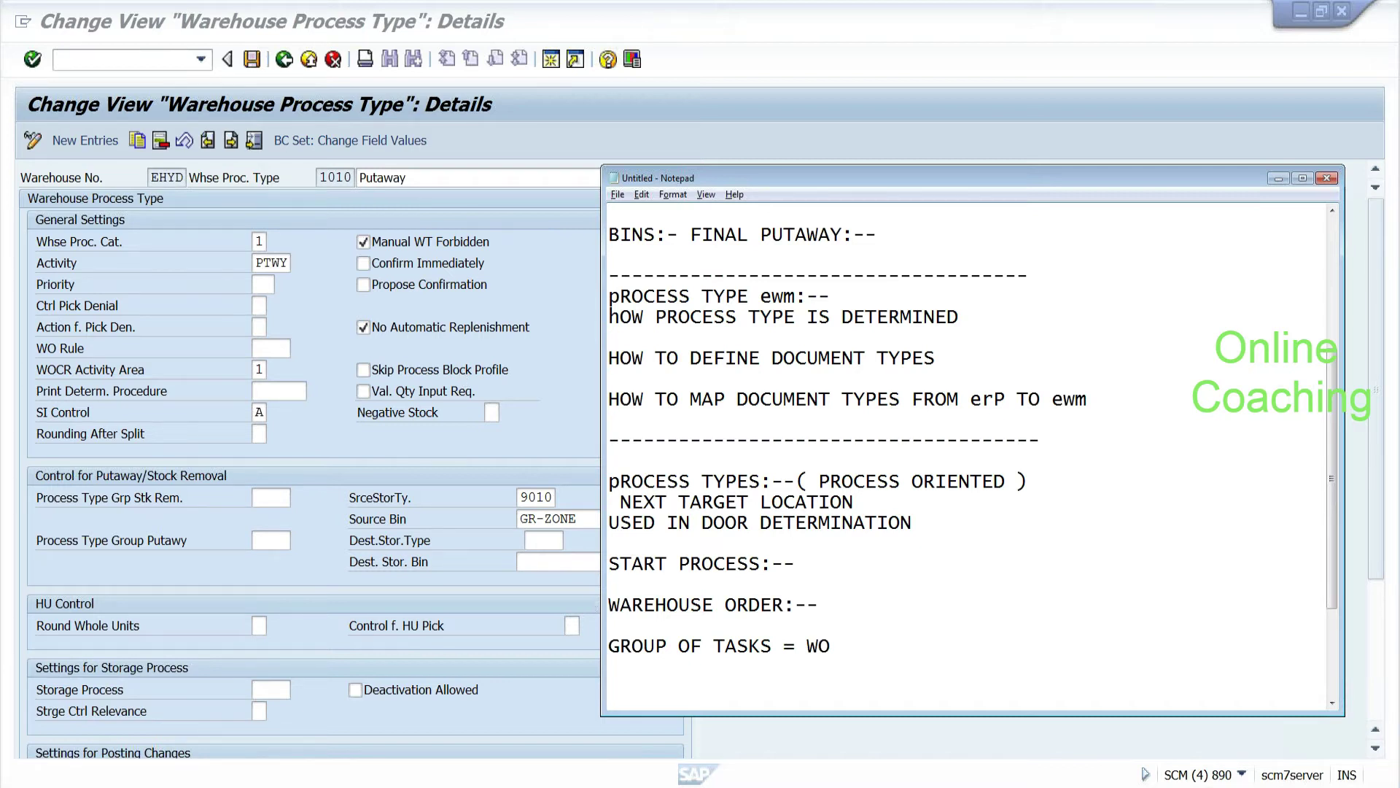
Step: Add the warehouse order examples "HAZ = 1 WO" and "MATERIALS OF WT > 5KG =" to the notes
text(HASZ)
key(BackSpace)
key(BackSpace)
text(Z = 1 WO)
key(Return)
key(Return)
text(MATERIALS)
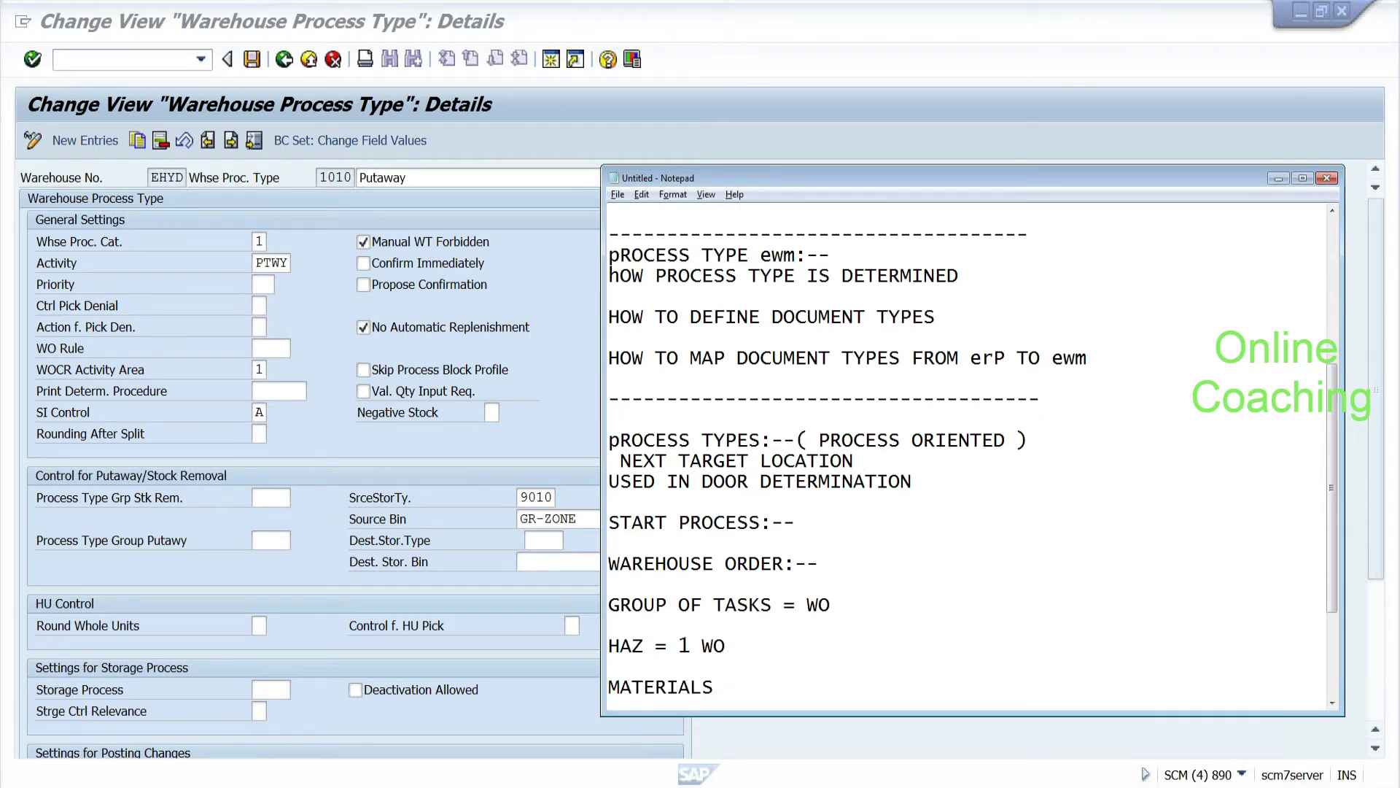
text( OF WT > 5KG  =)
key(Return)
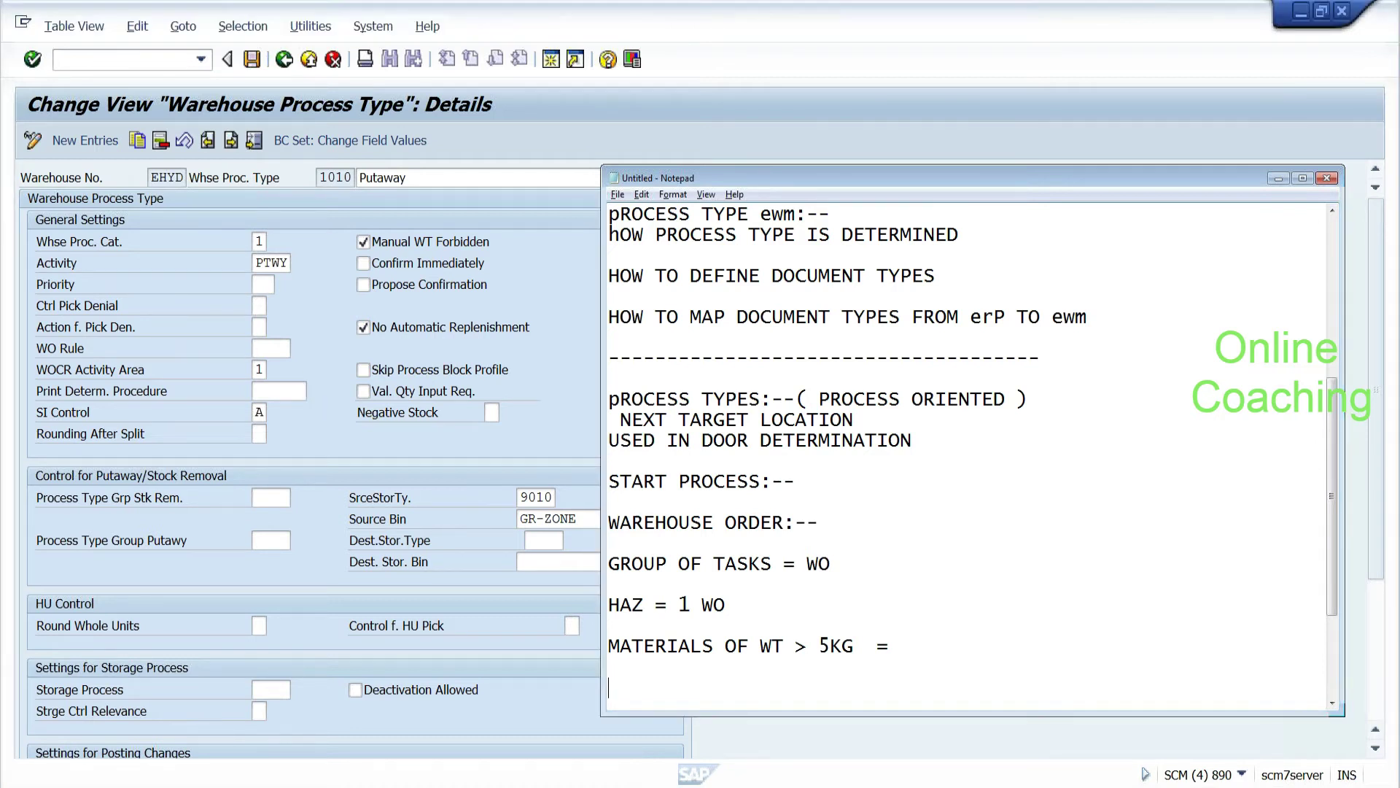
Step: Switch back to SAP and review the warehouse order rule field and the process type number 1010
click(252, 349)
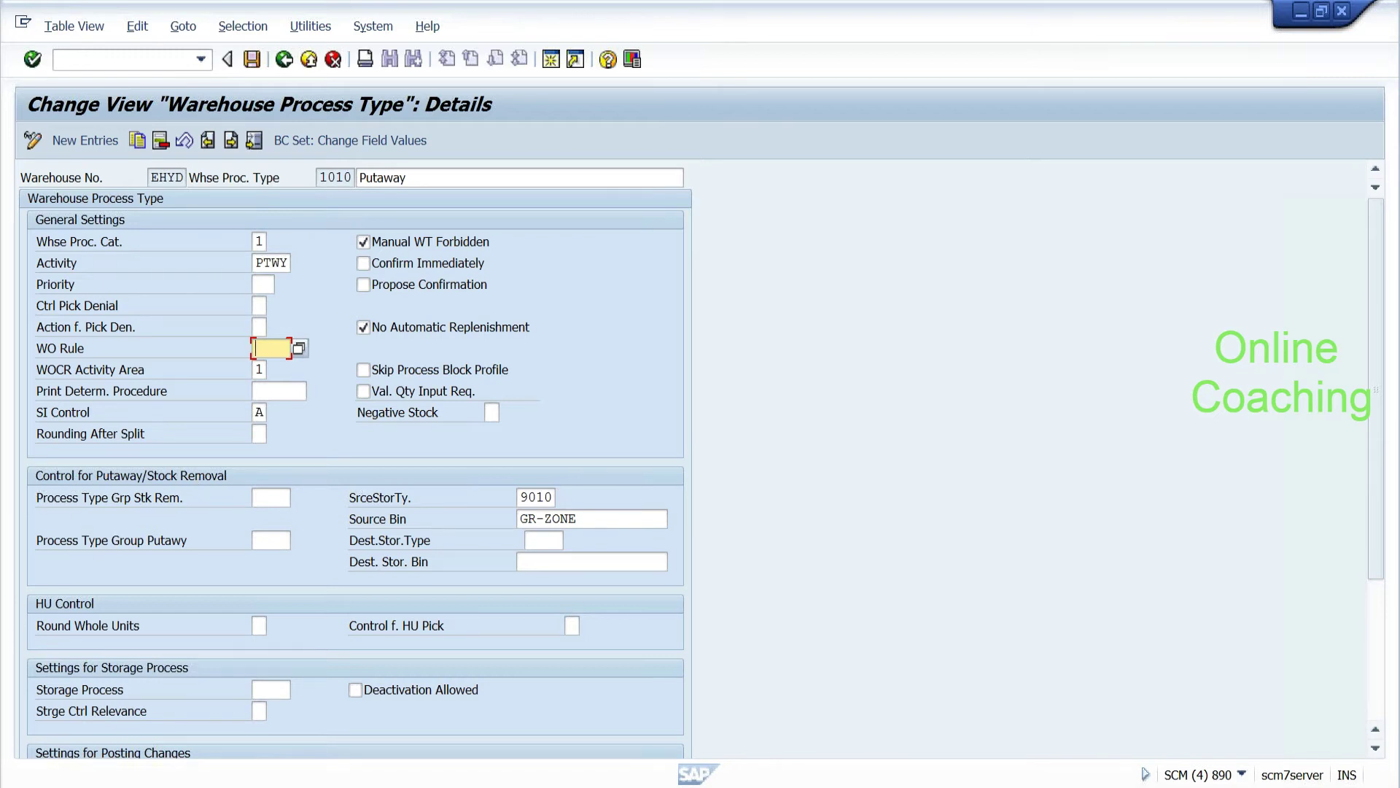
drag(315, 179, 353, 179)
click(353, 179)
Step: Return to the Notepad notes and add two dashed separator lines with several blank lines between them
key(alt+Tab)
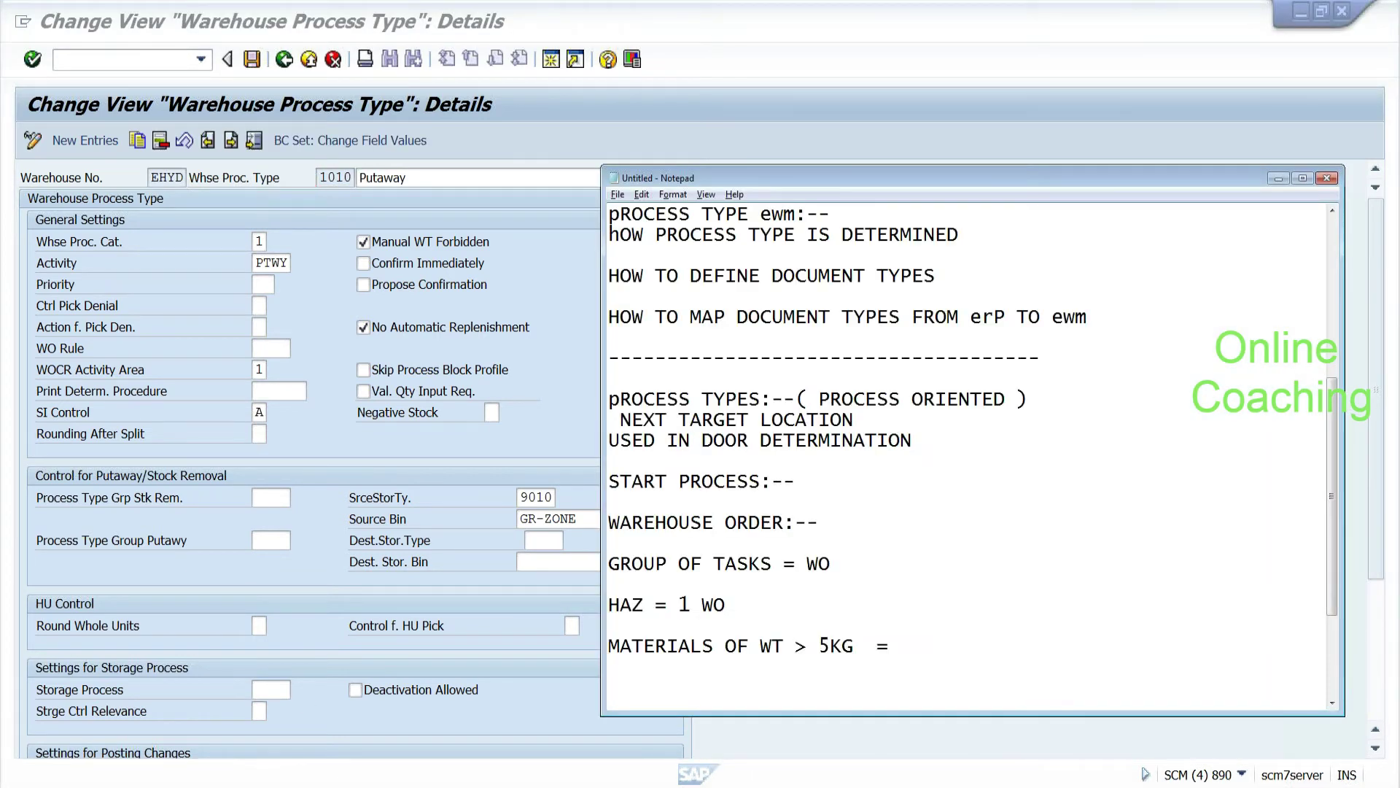
key(Return)
key(Return)
text(-----------------------------------)
key(Return)
key(Return)
key(Return)
key(Return)
key(Return)
key(Return)
key(Return)
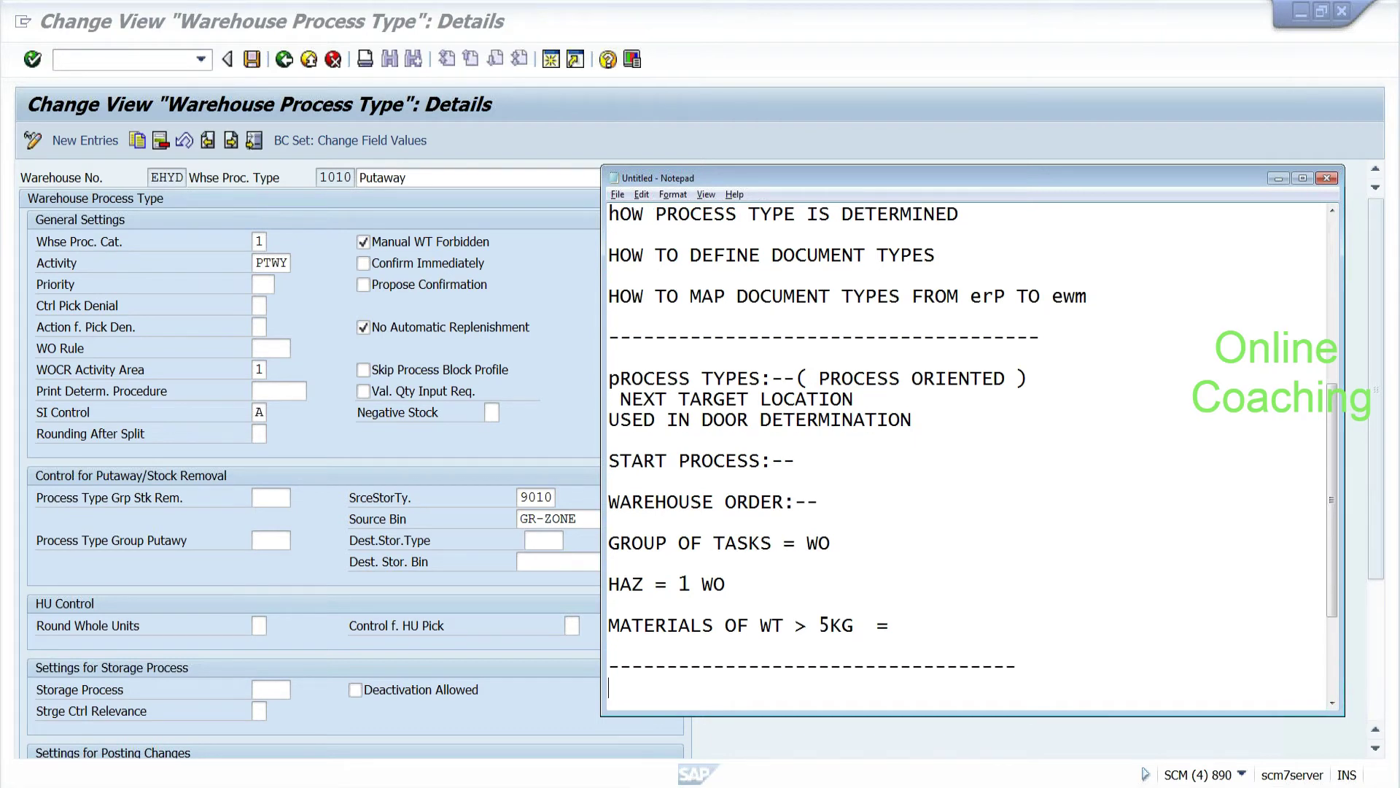
text(---------------------------------  )
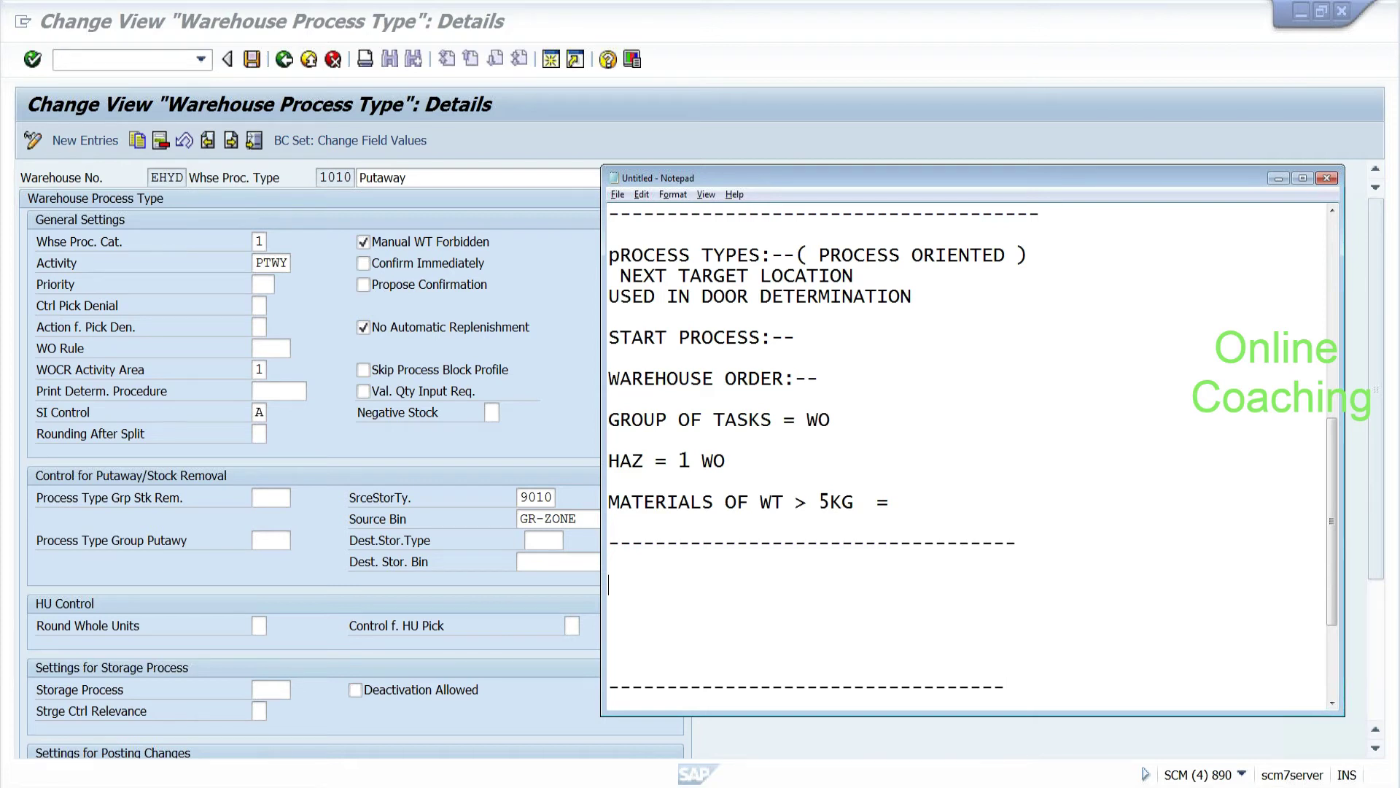
Step: Note the process flows "gR:--UNLOAD:-- PUTAWAY" and "GR:--UNLOAD:--DECON:--PUTAWAY" between the separator lines
text(gR:--UNLOAD:-- PUTAWAY)
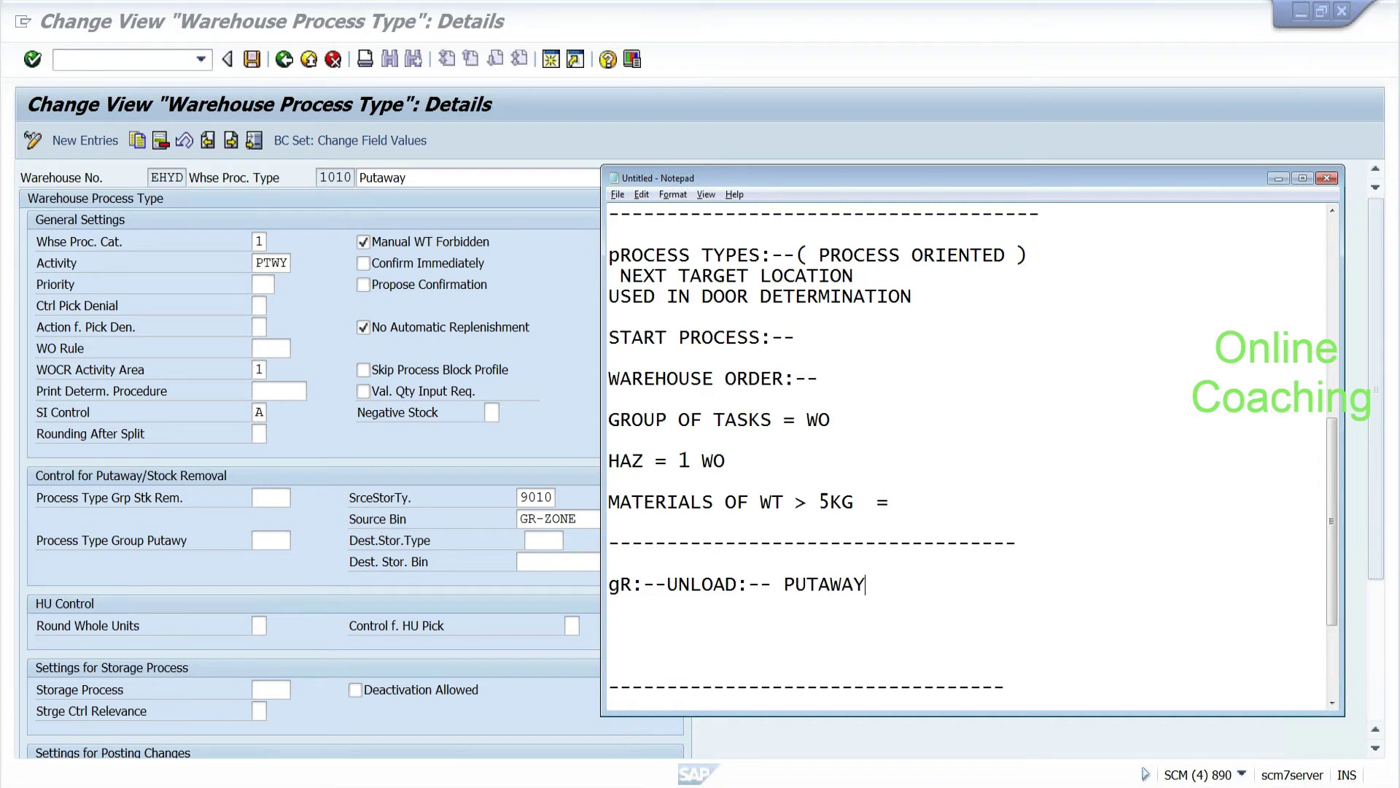
key(Return)
text(GR:--UNLOAD)
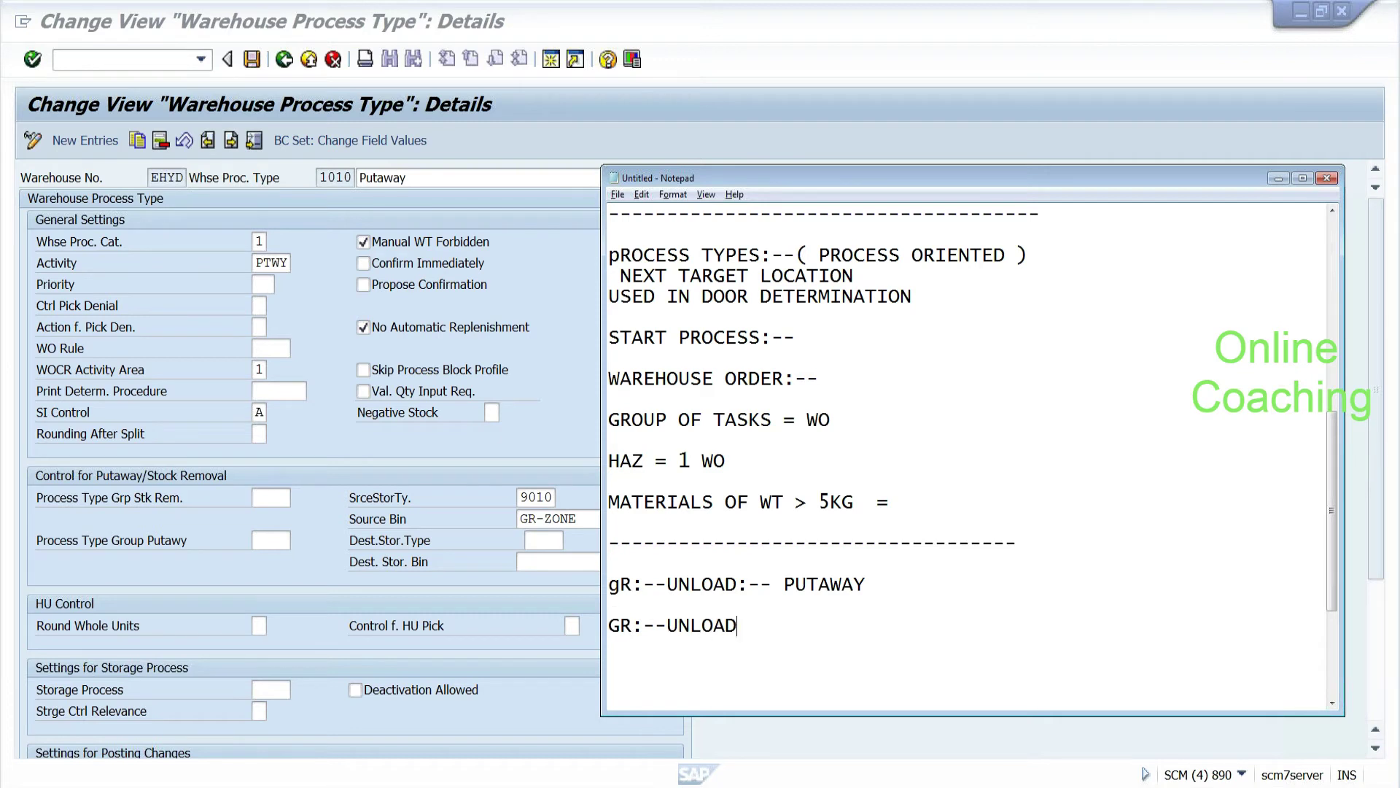
text(:--DECON:--PUTAWAY)
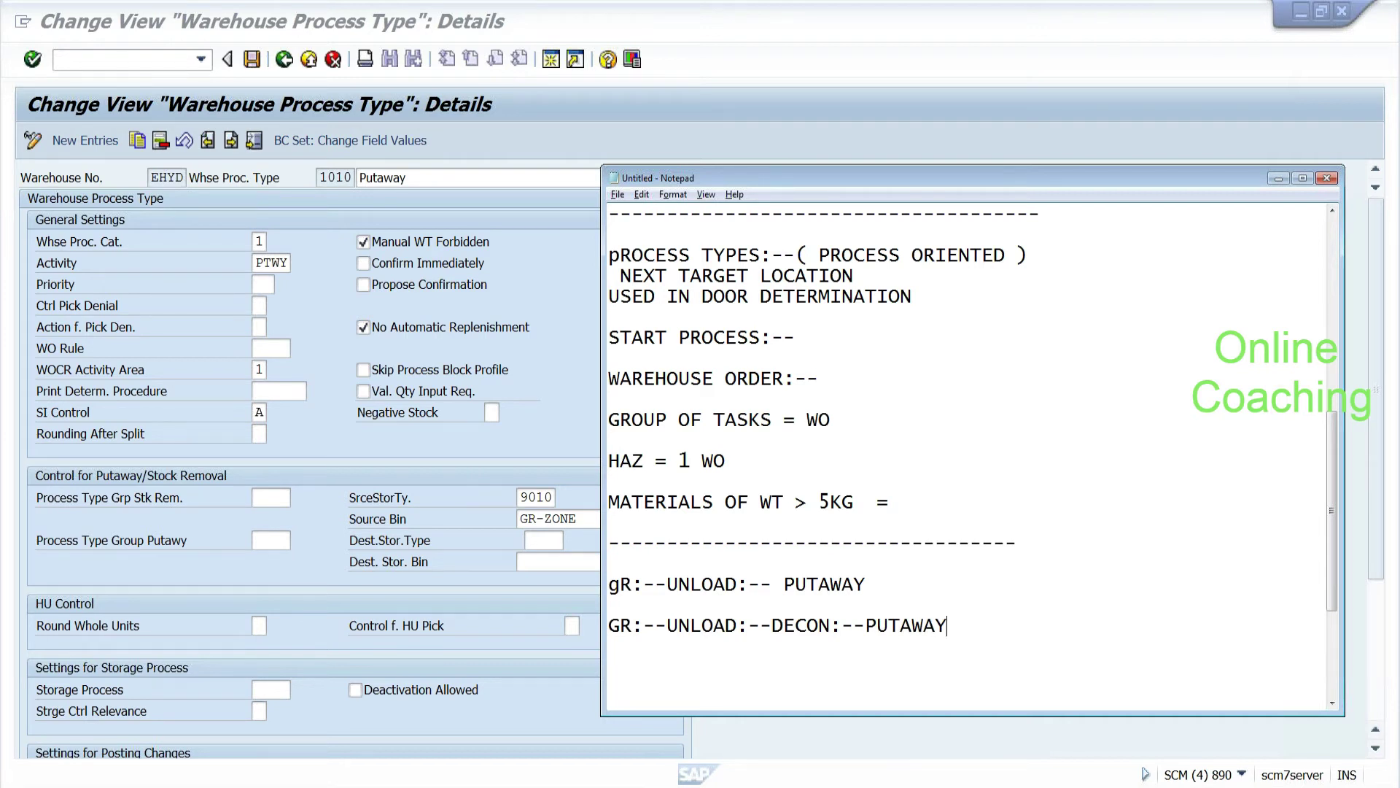
Step: Above the process flows, add the lines "iNBOUND DELIVERY" and "STARTING PROCSS TYPE FOR EACH ITEM IN DELIVERY"
key(Return)
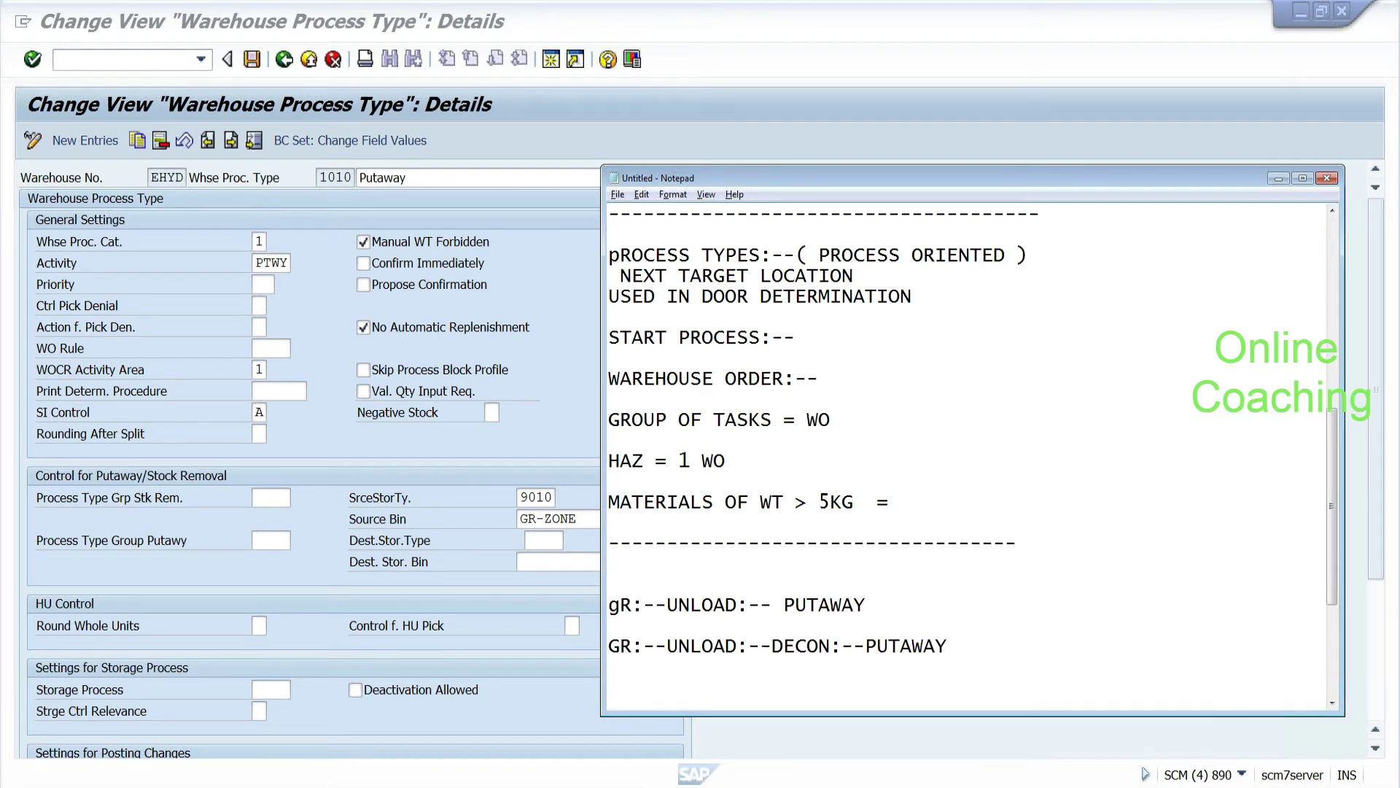
text(iNBOUND DELIVERY)
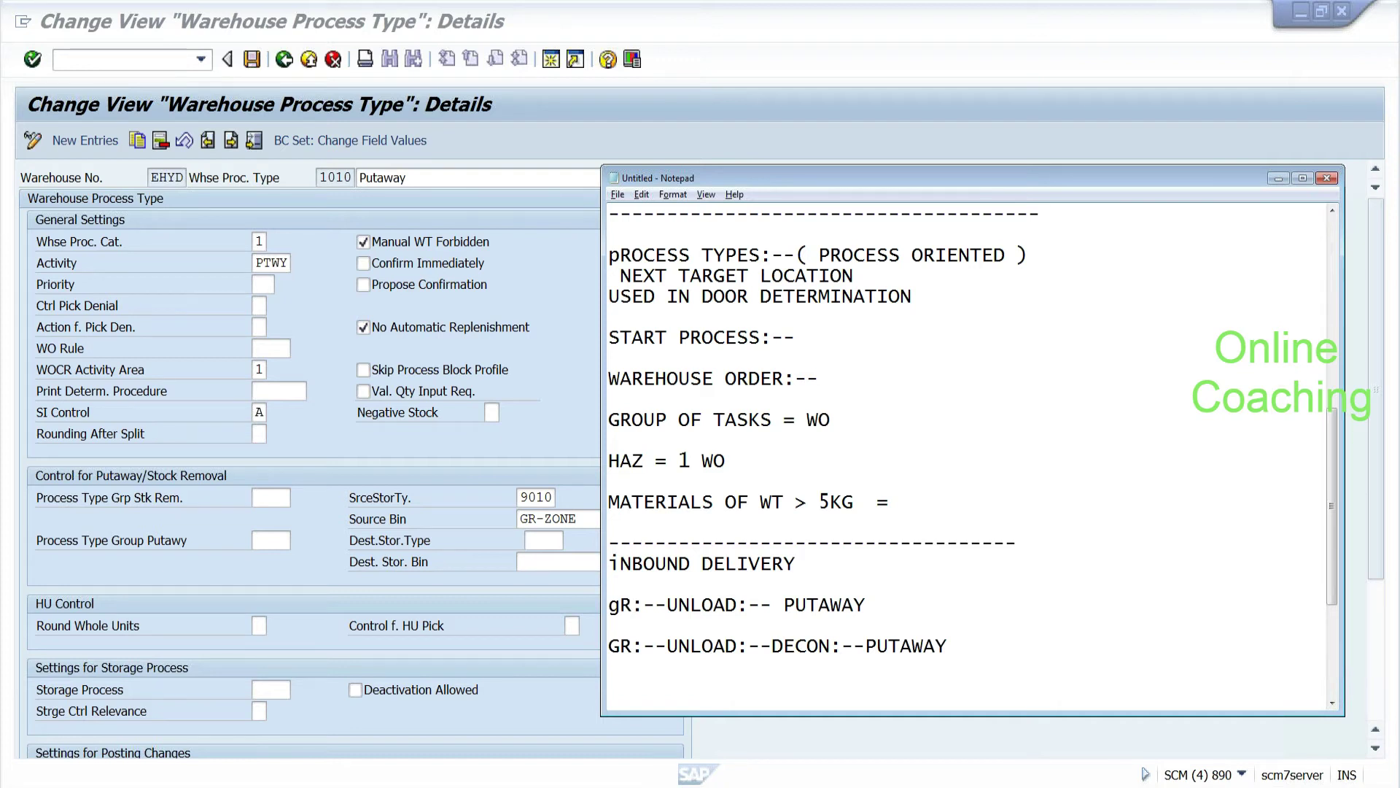
drag(610, 563, 796, 564)
click(798, 564)
key(Return)
text(ST)
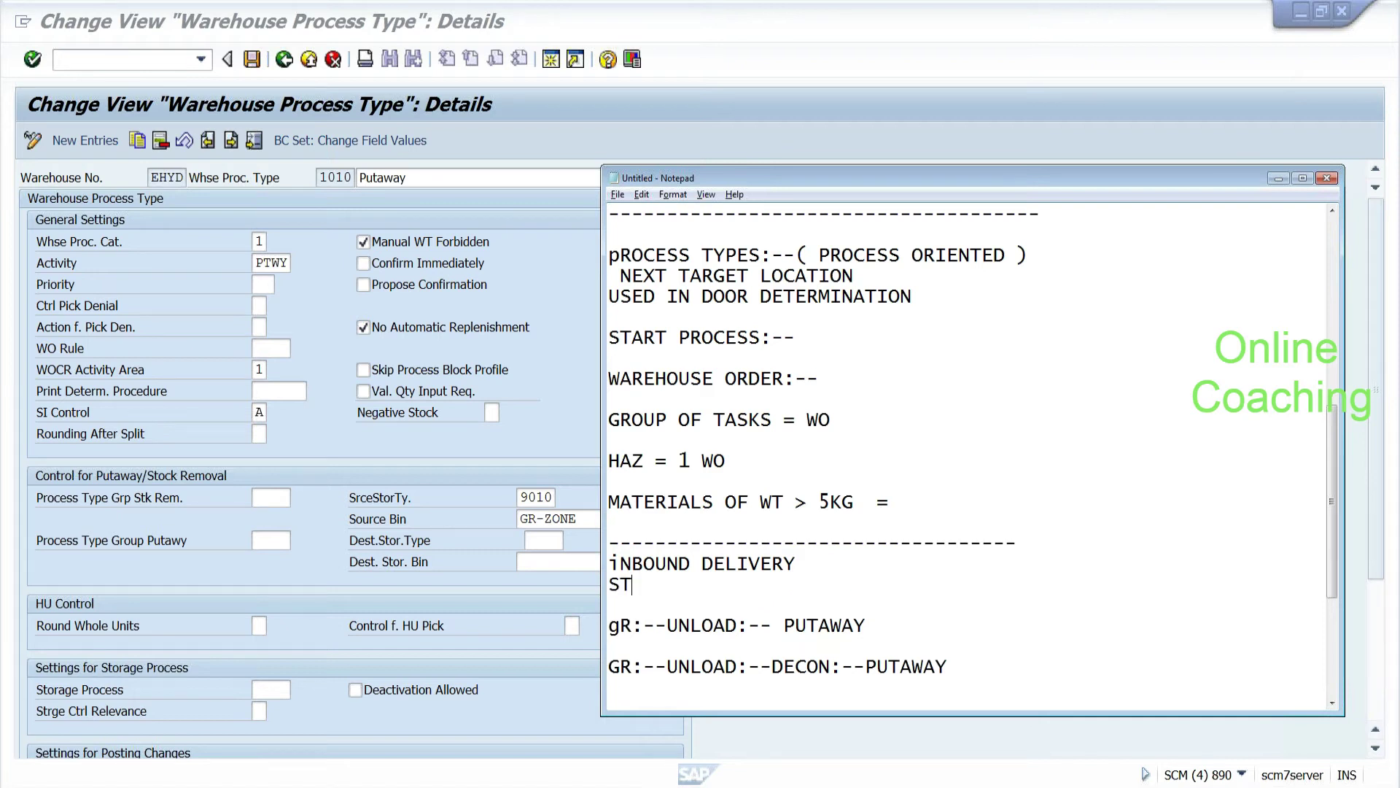
text(ARTING PROC)
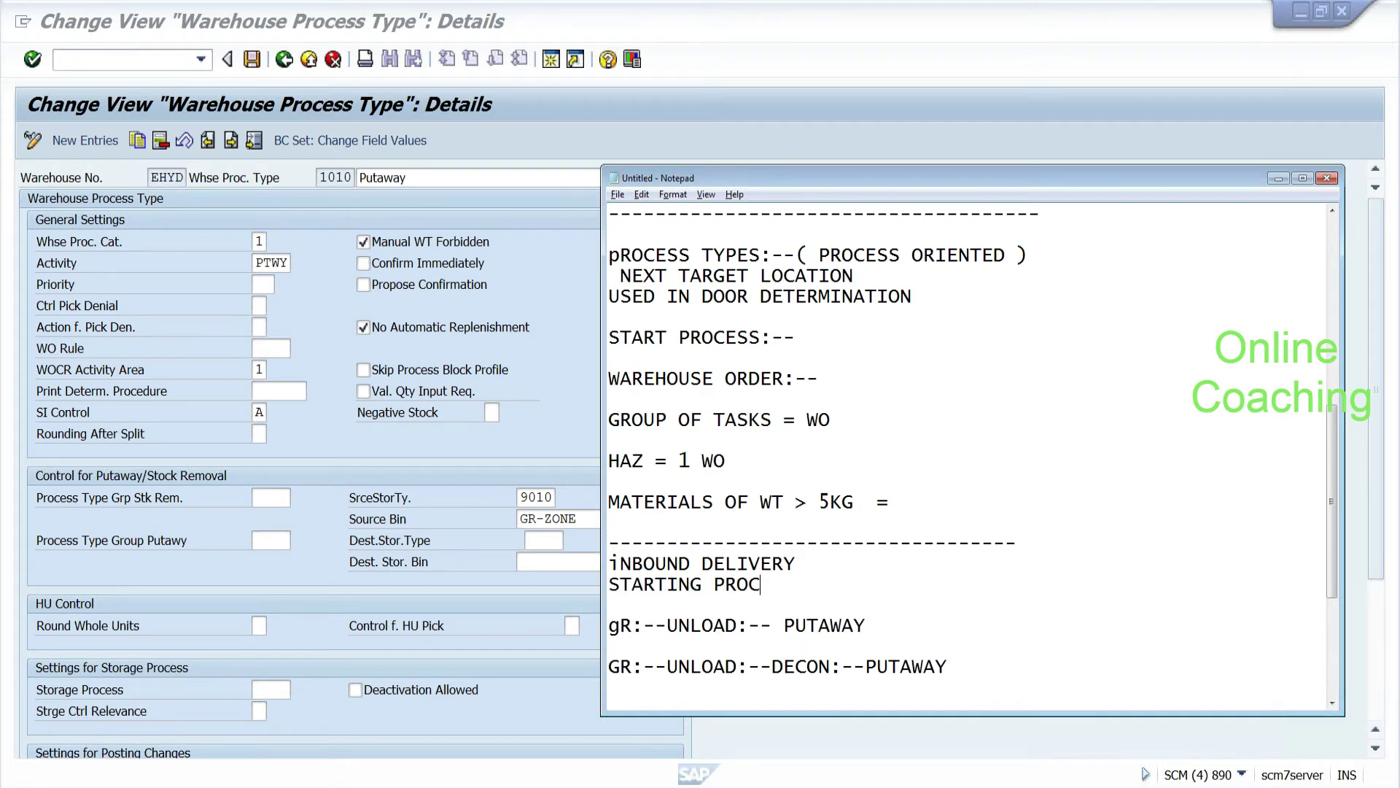
text(SS TYPE FOR EACH ITTEM IN DELIVERY)
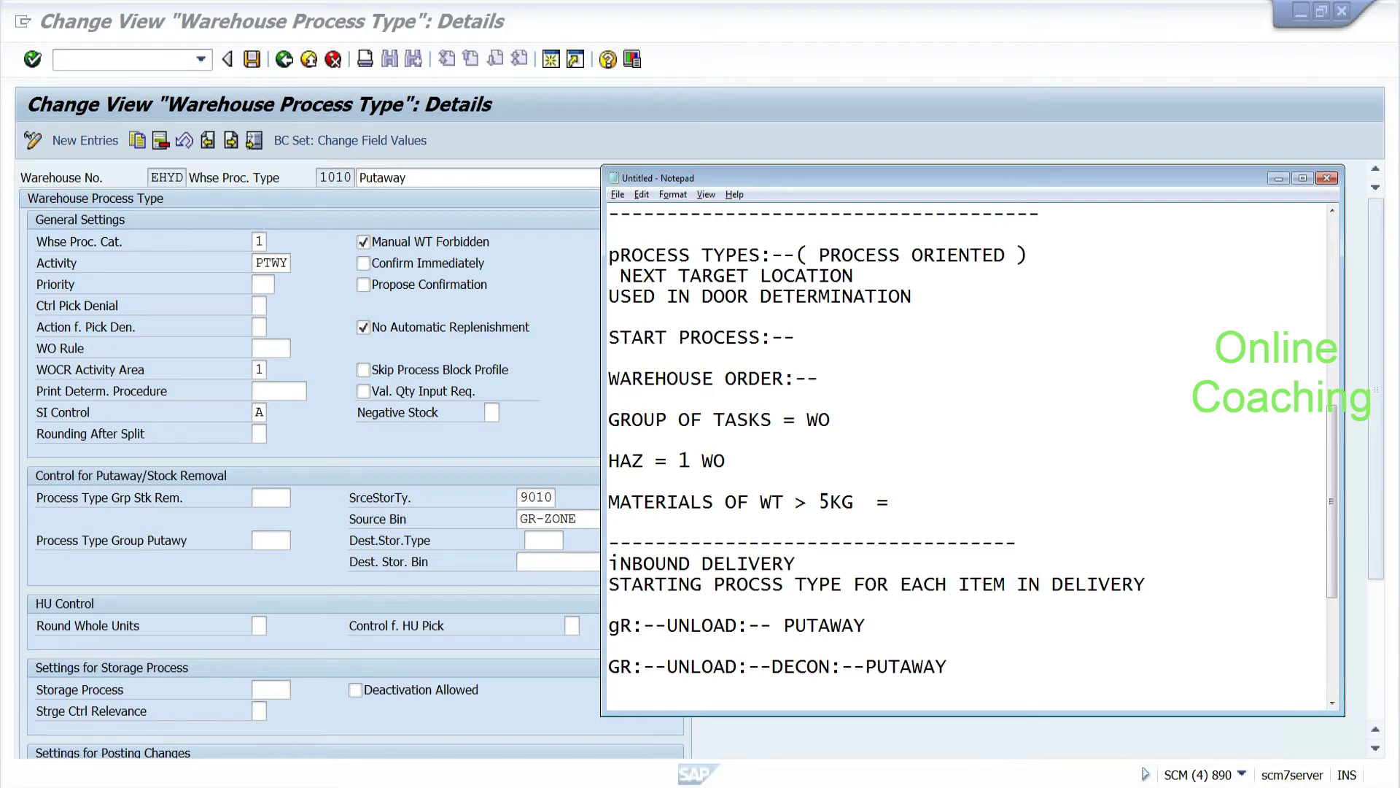
Step: Highlight the starting process type and delivery item wording in the inbound delivery note
drag(610, 584, 842, 584)
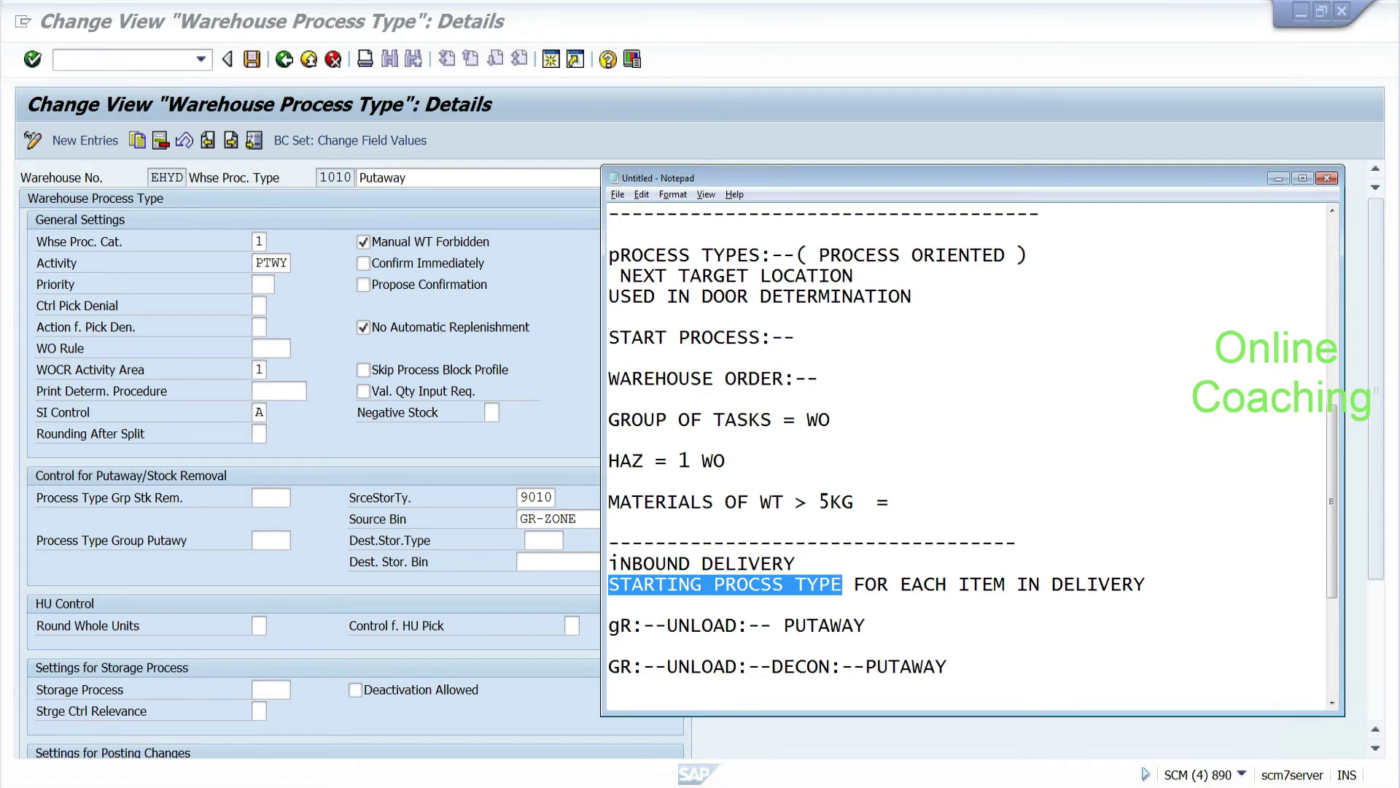
drag(969, 584, 1146, 585)
click(1146, 584)
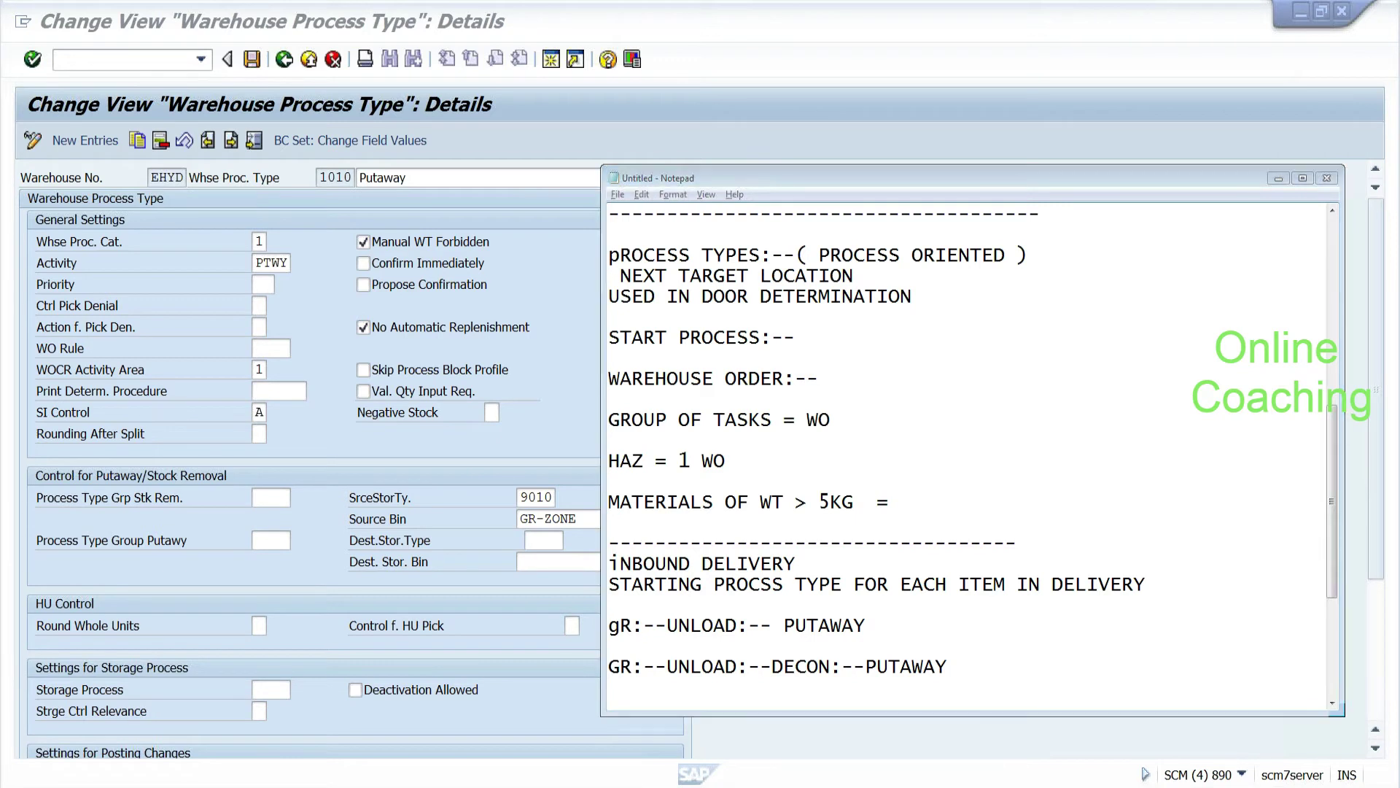
Step: Switch to SAP and review the source storage type, source bin and process type number of the putaway process type
key(alt+Tab)
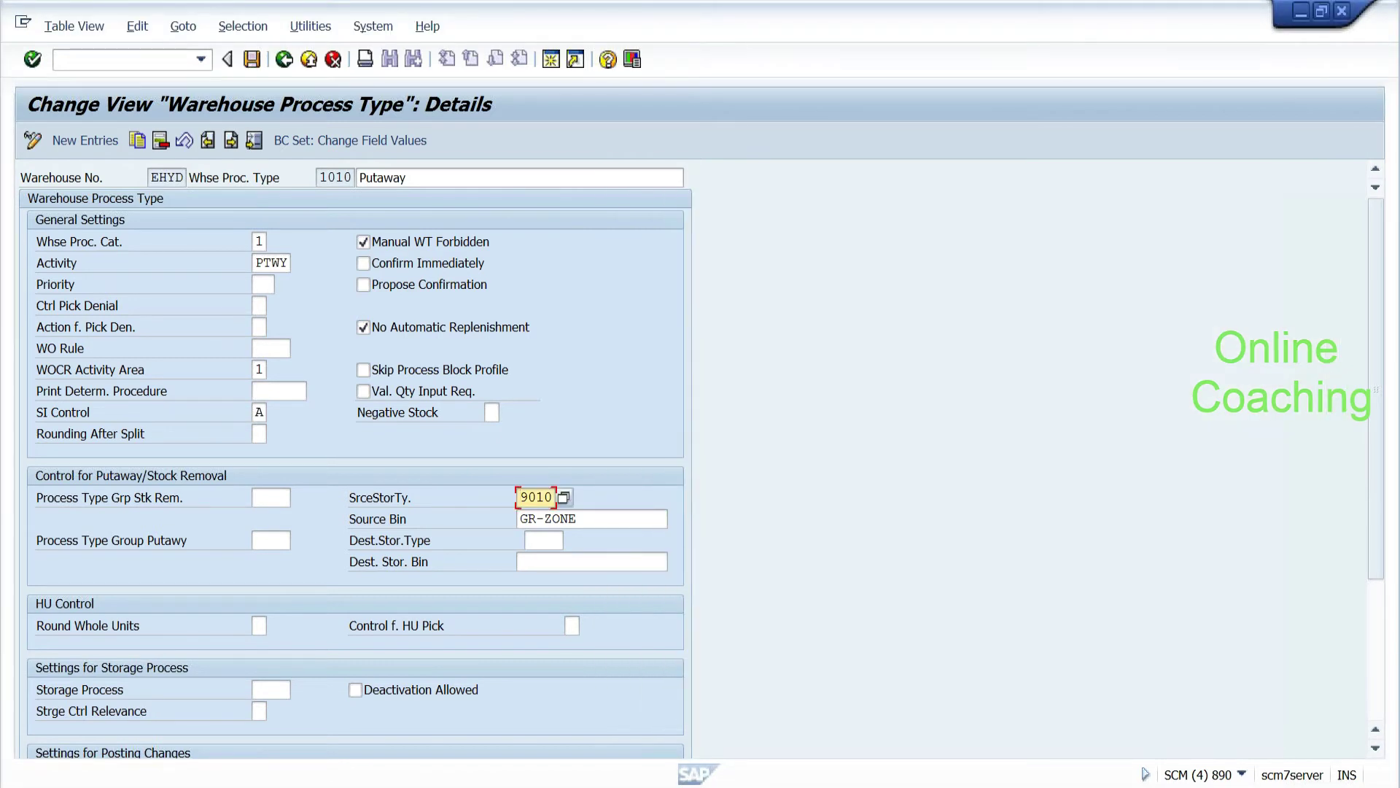
drag(520, 497, 555, 497)
click(553, 497)
drag(520, 518, 576, 518)
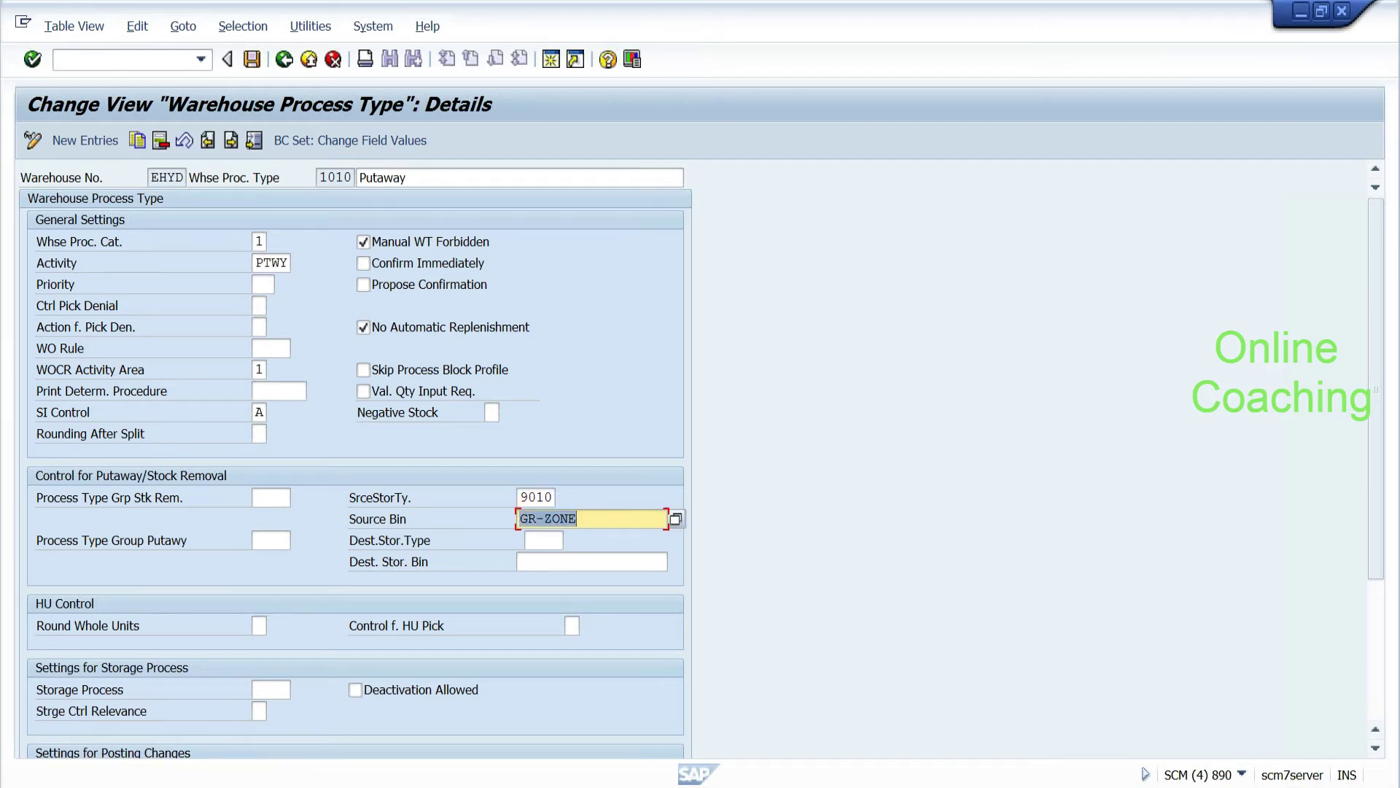
click(577, 518)
drag(318, 177, 352, 177)
click(353, 178)
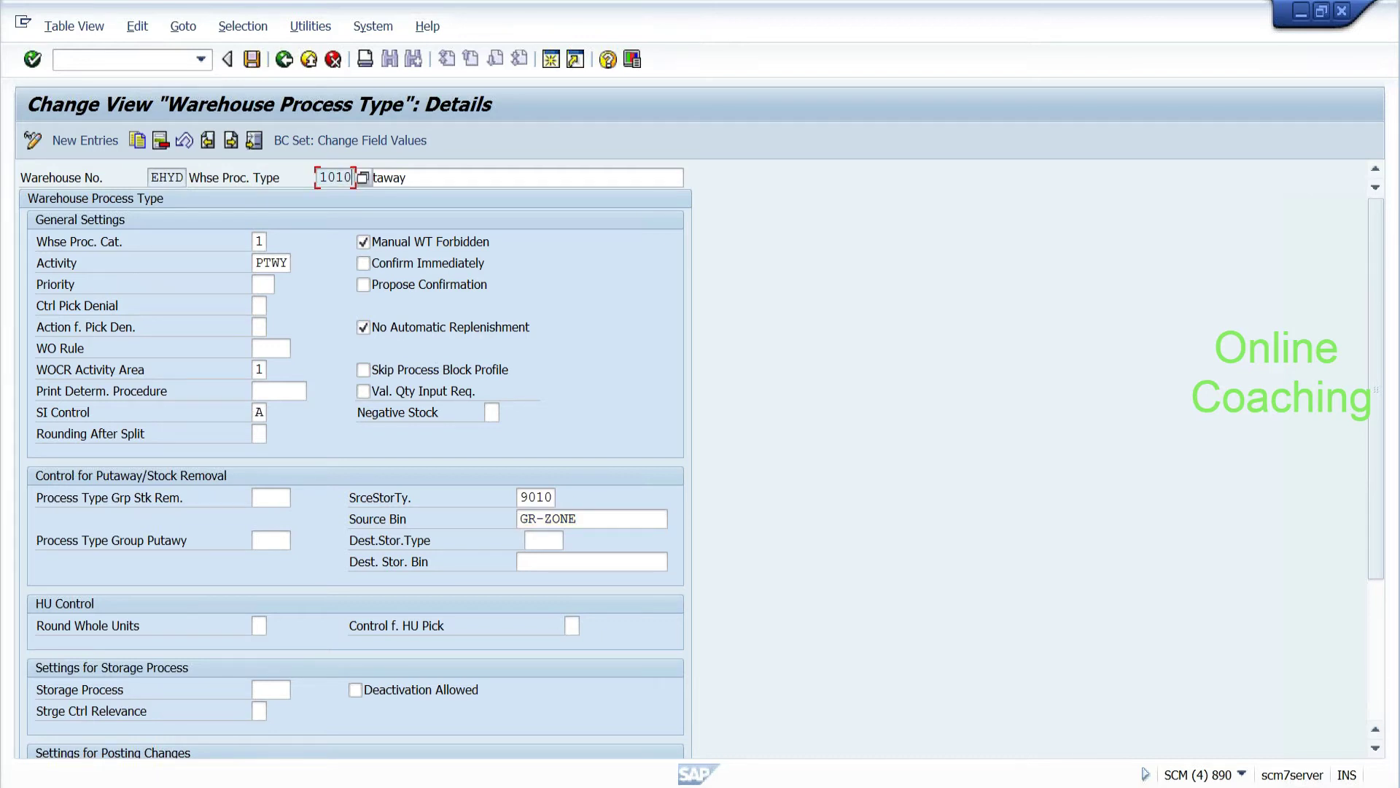
Step: Open a new SAP session and launch Create Storage Bin from the Extended Warehouse Management master data
click(23, 24)
click(50, 200)
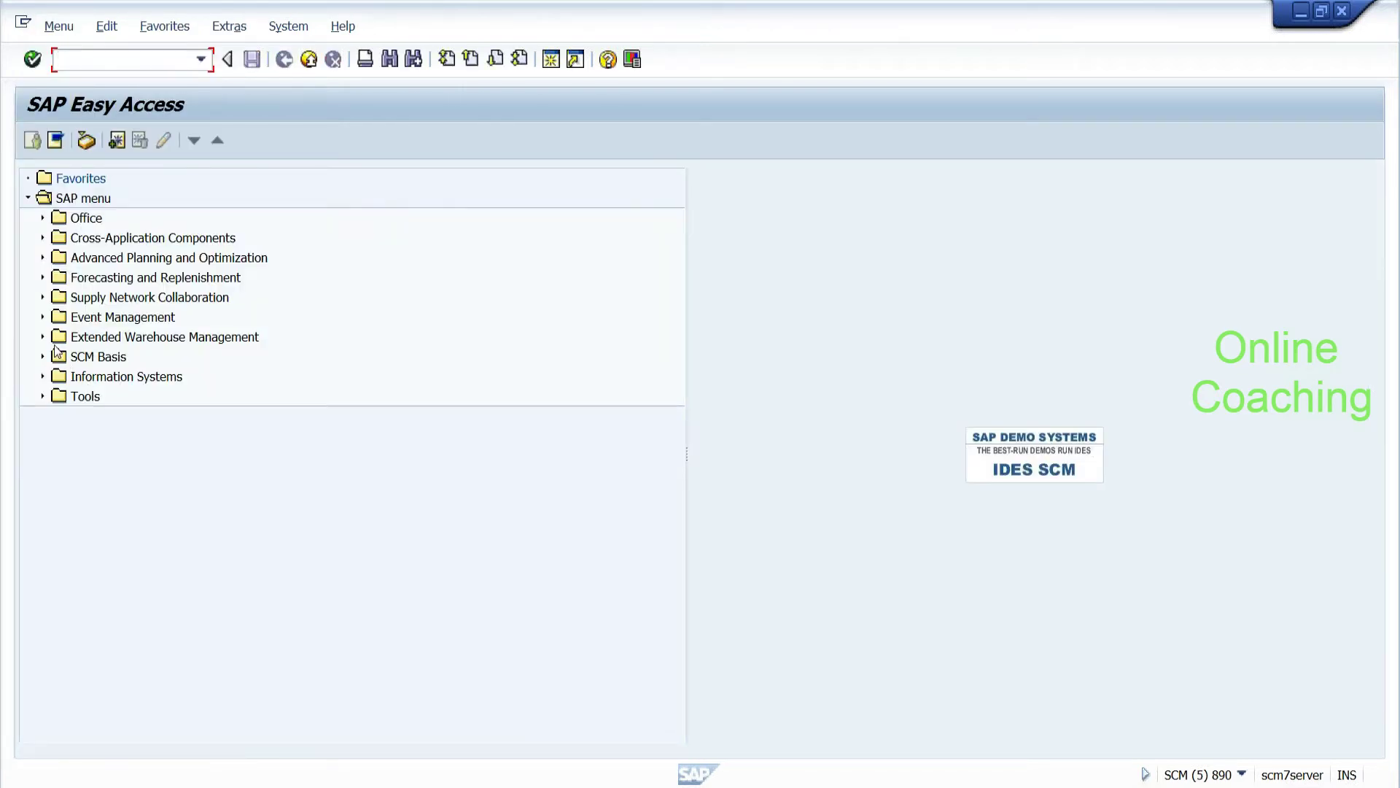
click(43, 336)
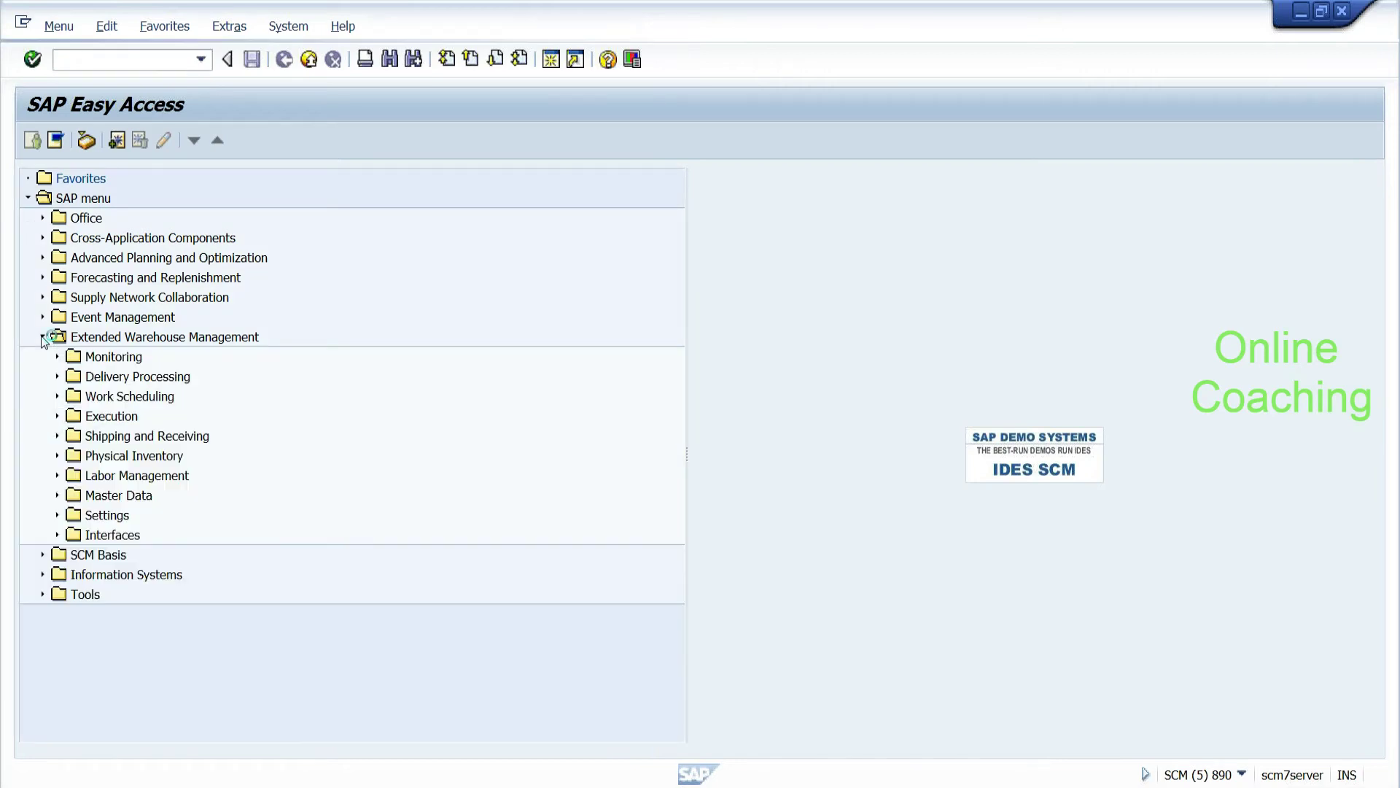
click(57, 495)
click(71, 673)
double_click(206, 694)
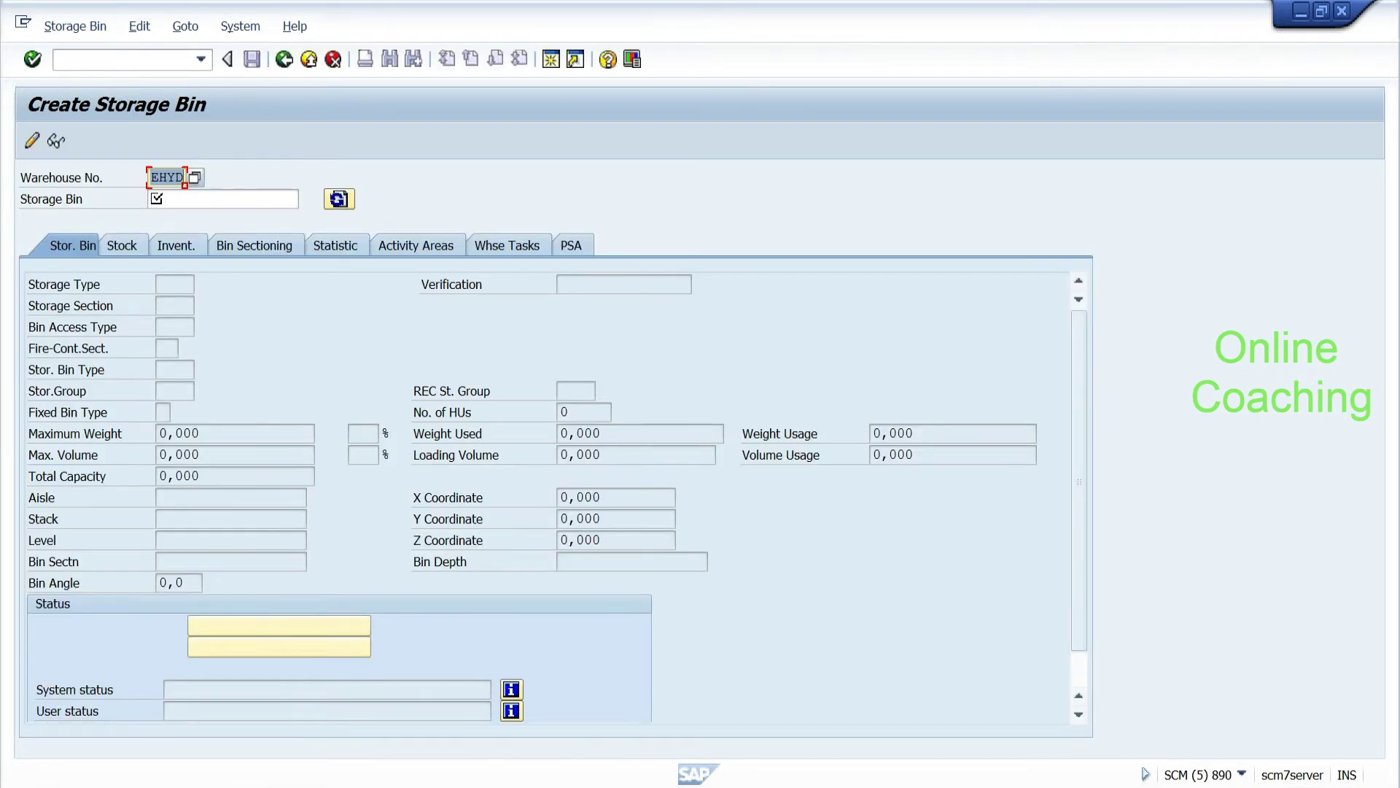
Step: Create storage bin GR-ZONE with storage type 9010 in warehouse EHYD, save it and leave the transaction
key(Tab)
text(GR-ZONE)
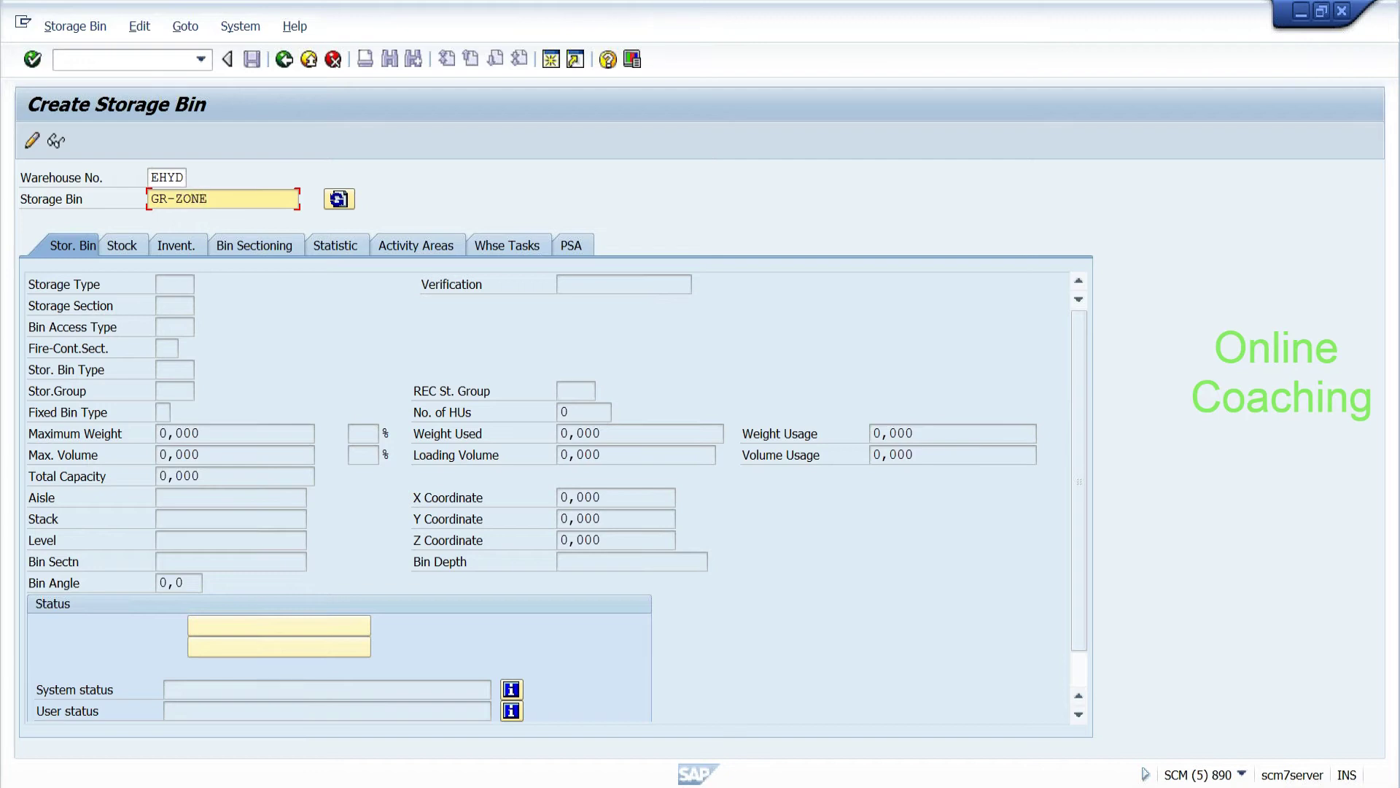
key(Return)
click(175, 284)
text(9010)
key(Return)
click(253, 59)
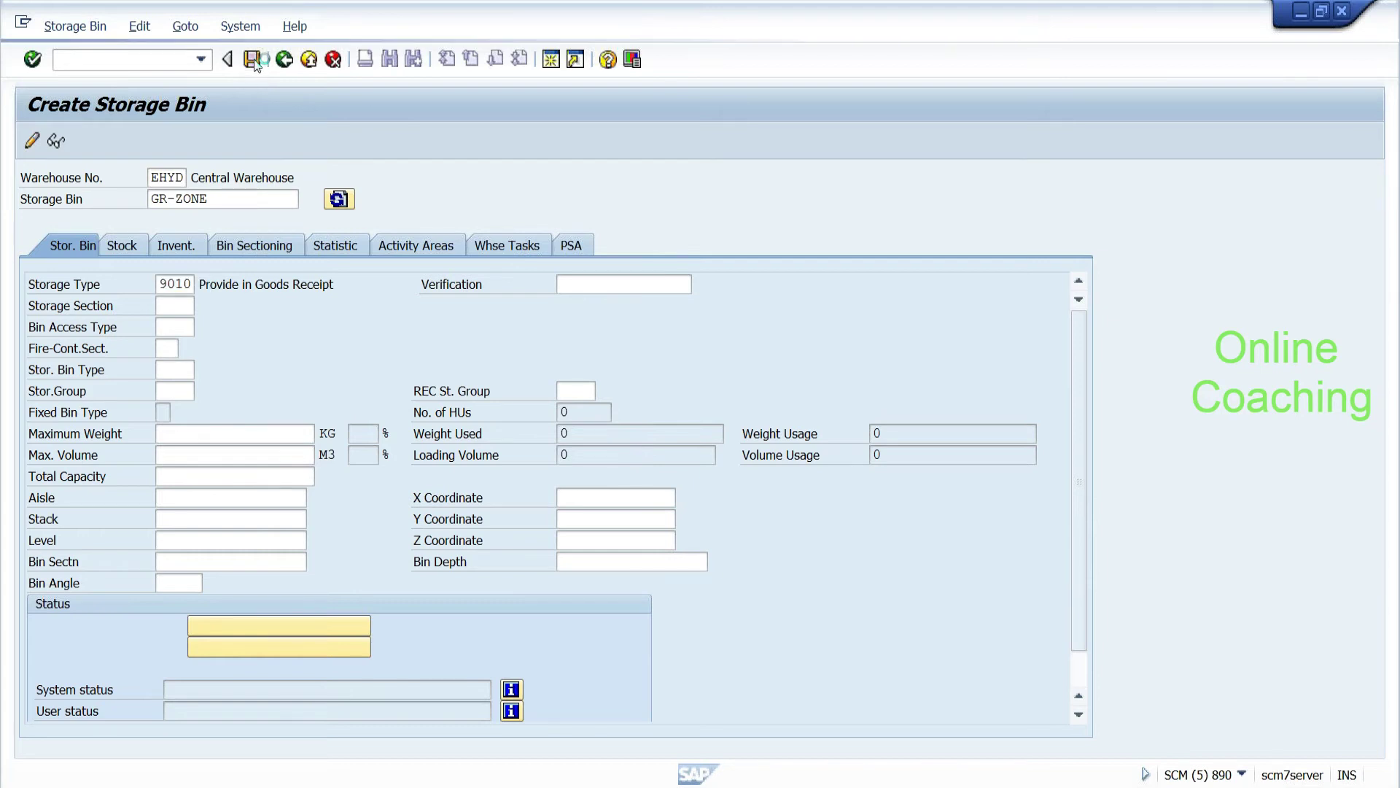
click(284, 61)
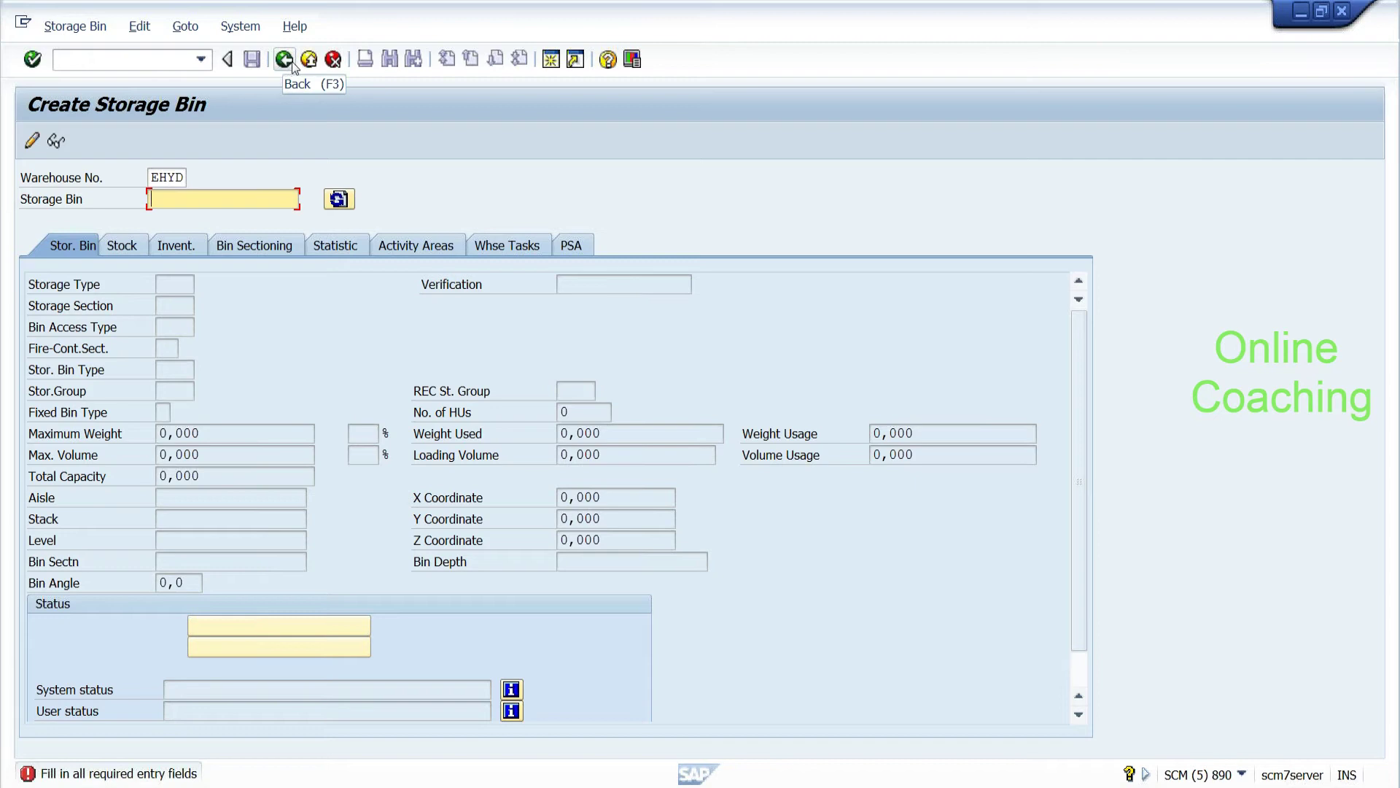
click(329, 63)
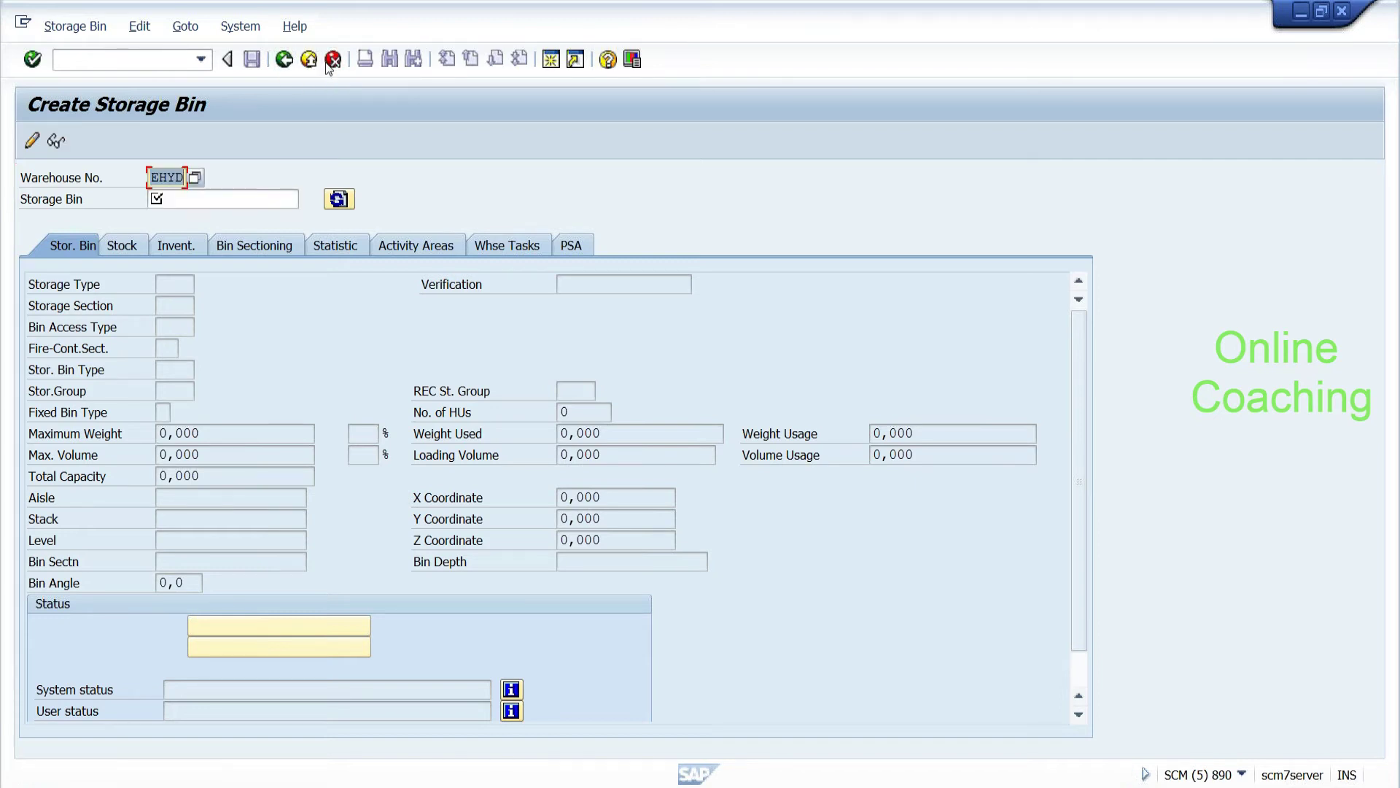
click(337, 62)
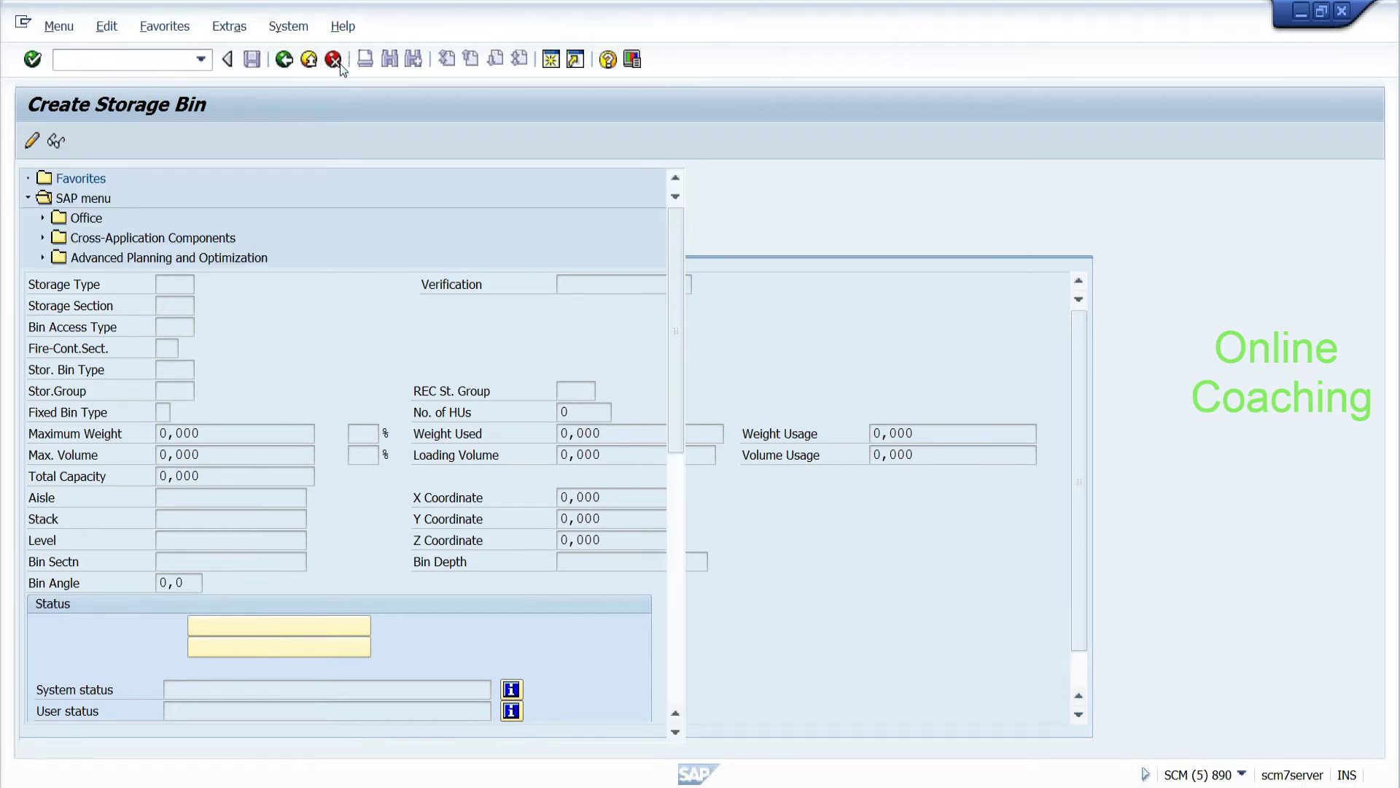
Step: Return to the putaway warehouse process type details, check the source bin field and save the entry
key(alt+Tab)
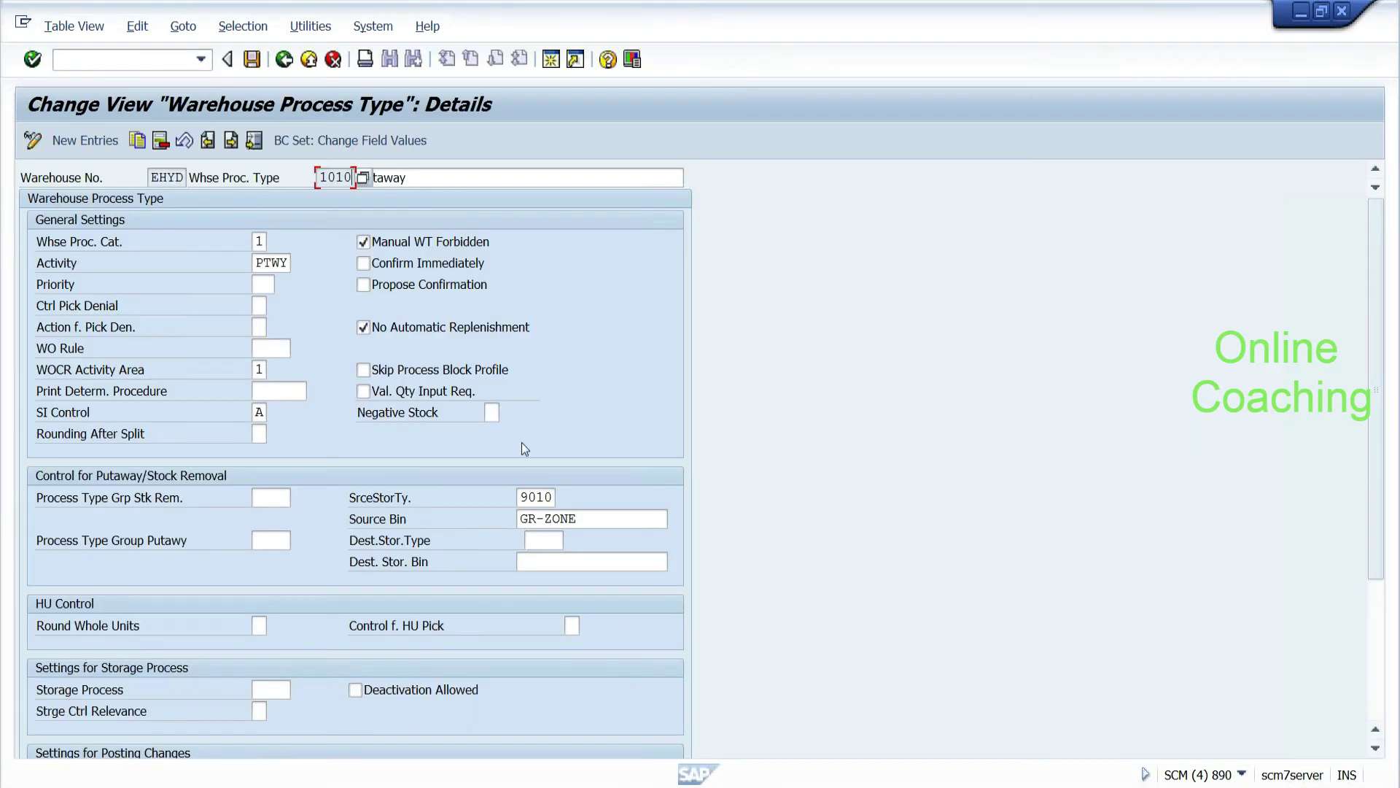
click(584, 519)
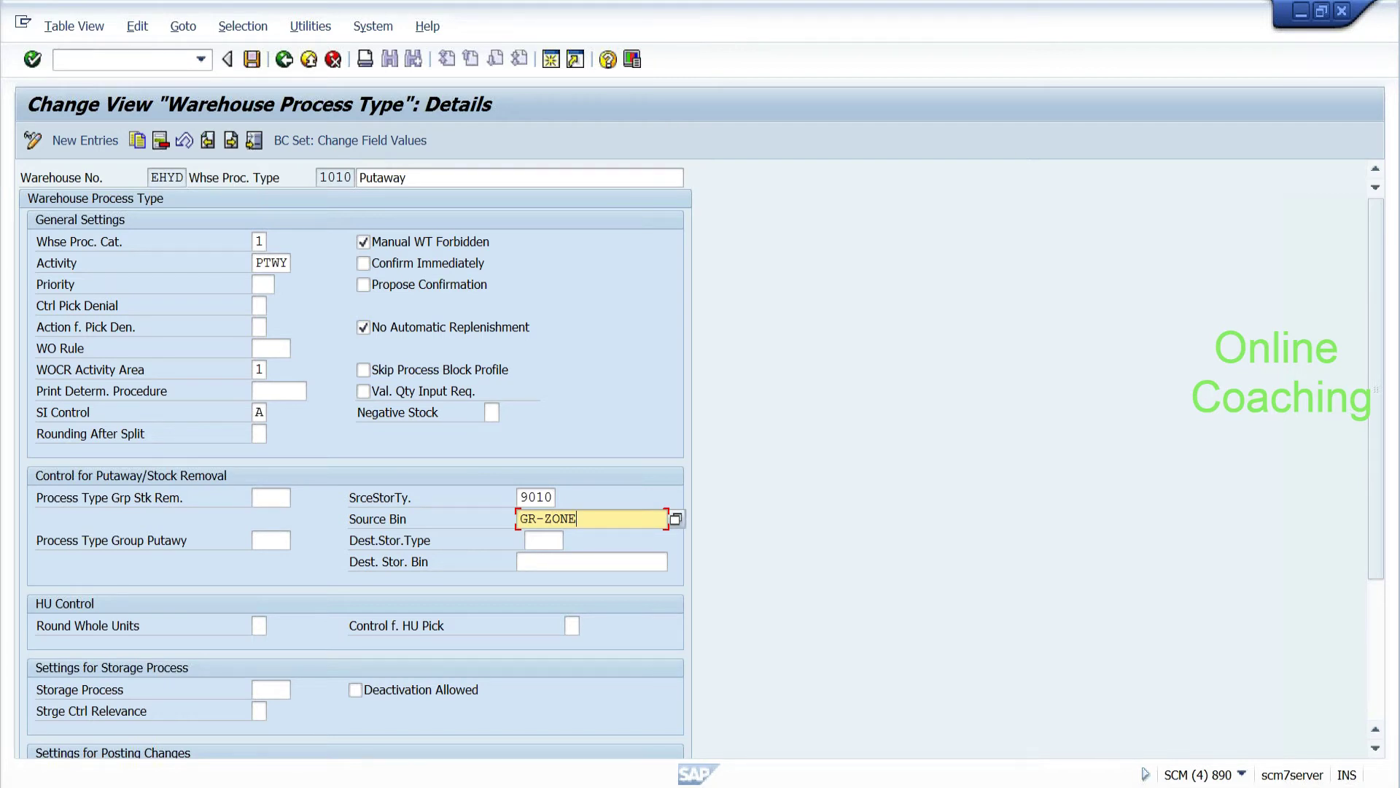
click(252, 59)
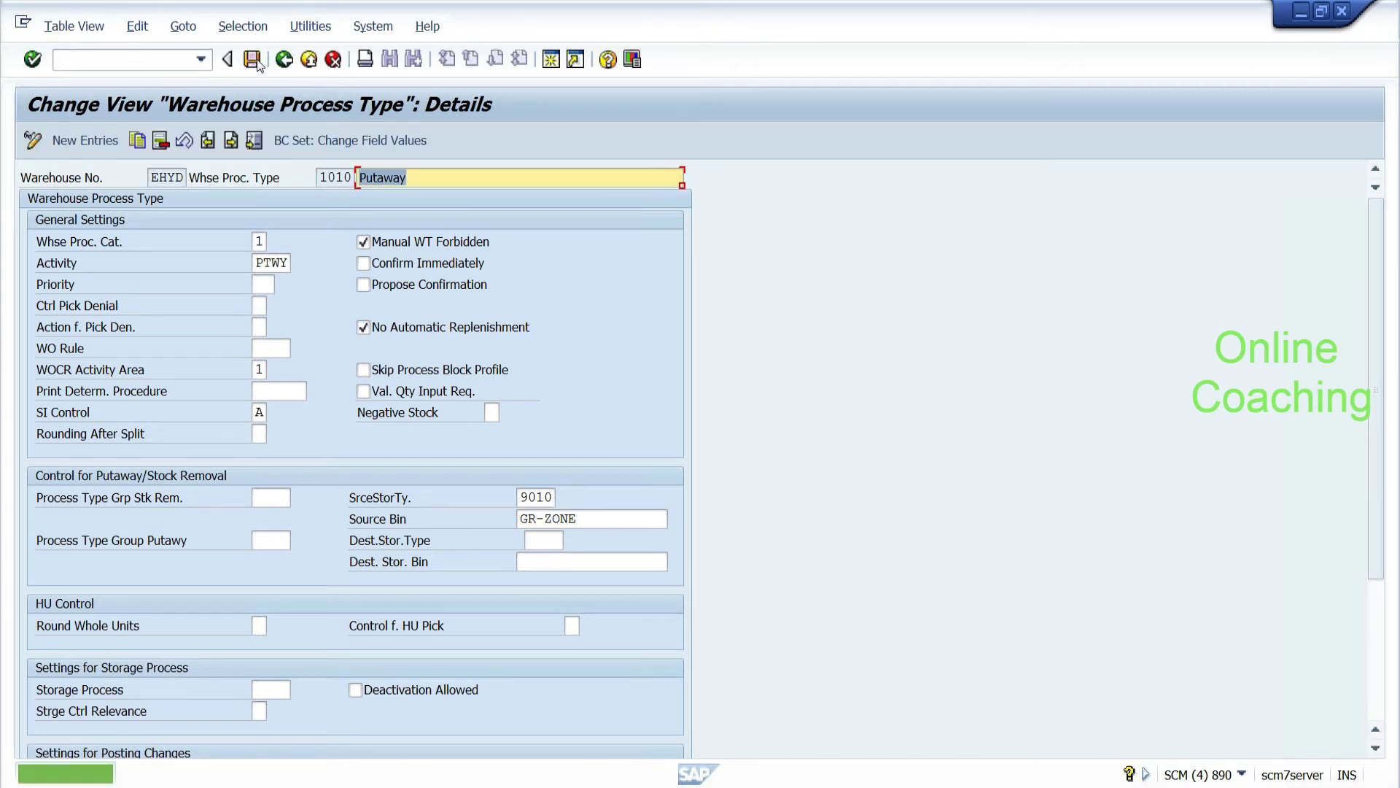
Step: Review the Round Whole Units and Storage Process fields of the putaway process type
drag(1380, 254, 1368, 424)
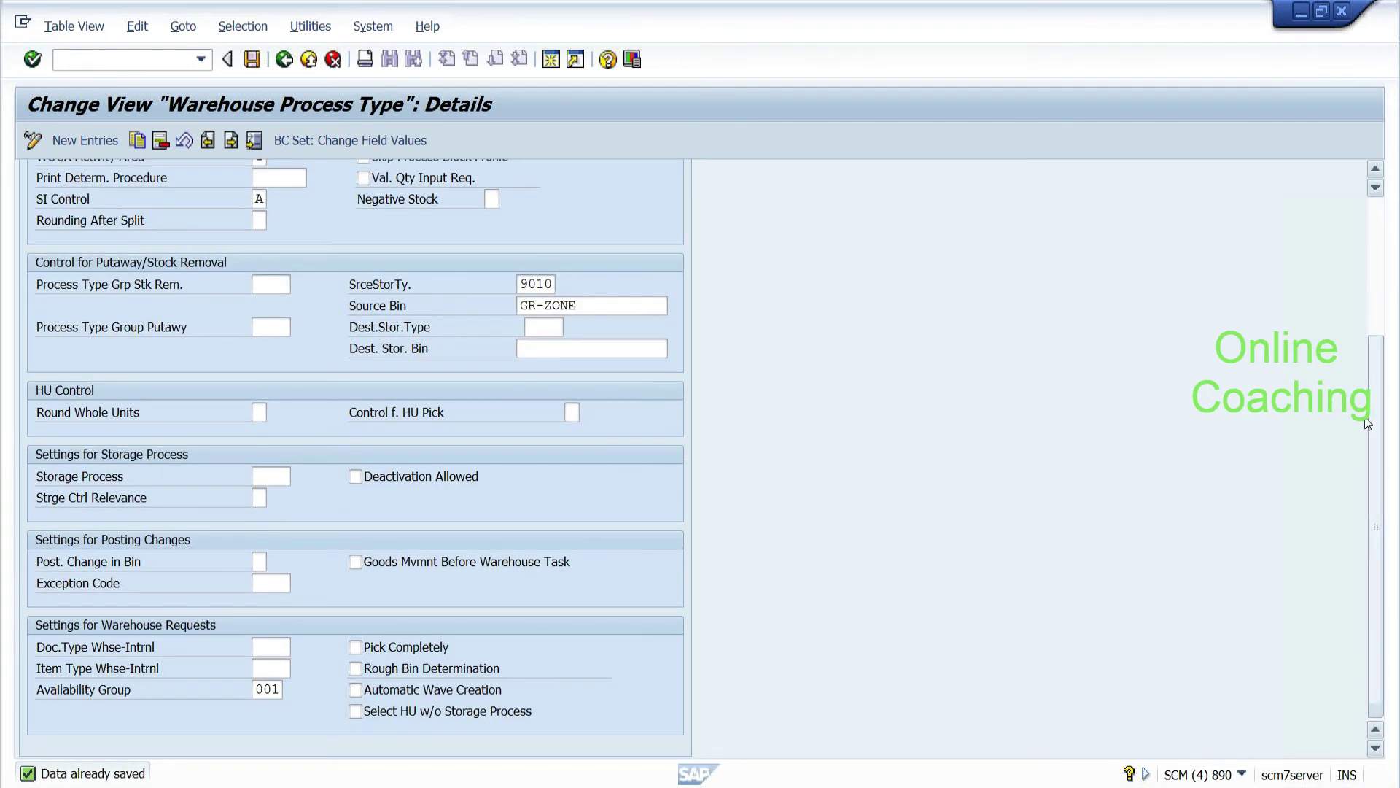
click(257, 412)
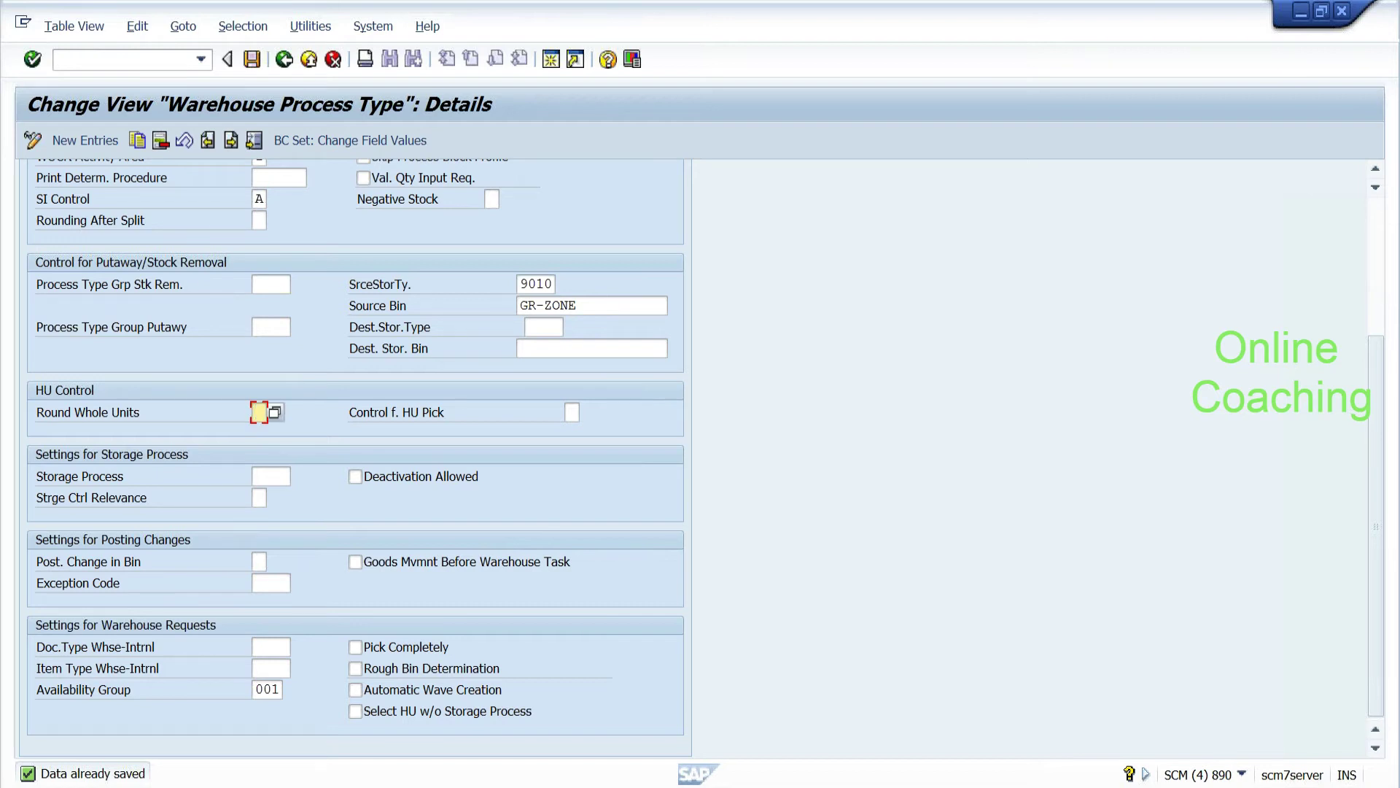
click(271, 475)
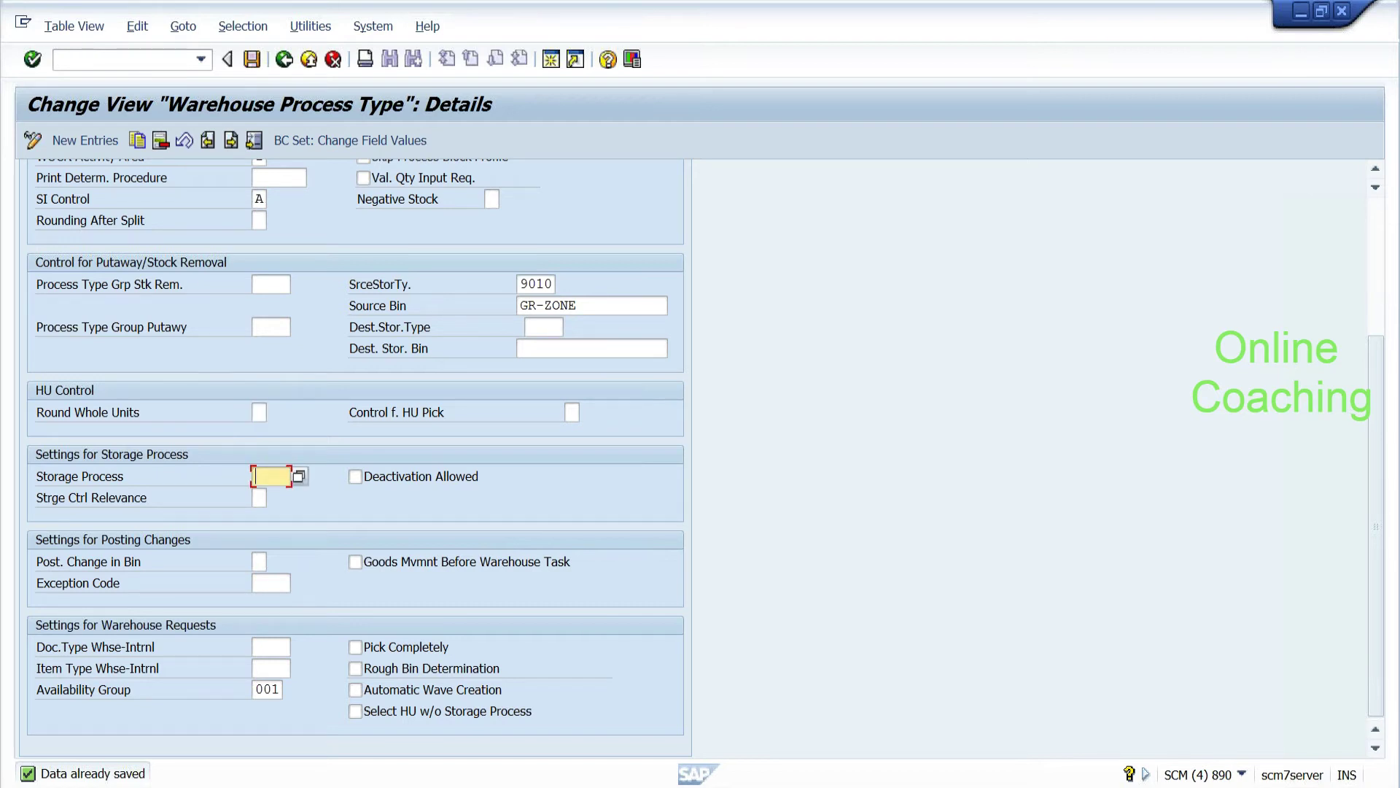
Step: Switch to Notepad and highlight "UNLOAD:-- PUTAWAY" in the first goods receipt flow
click(291, 787)
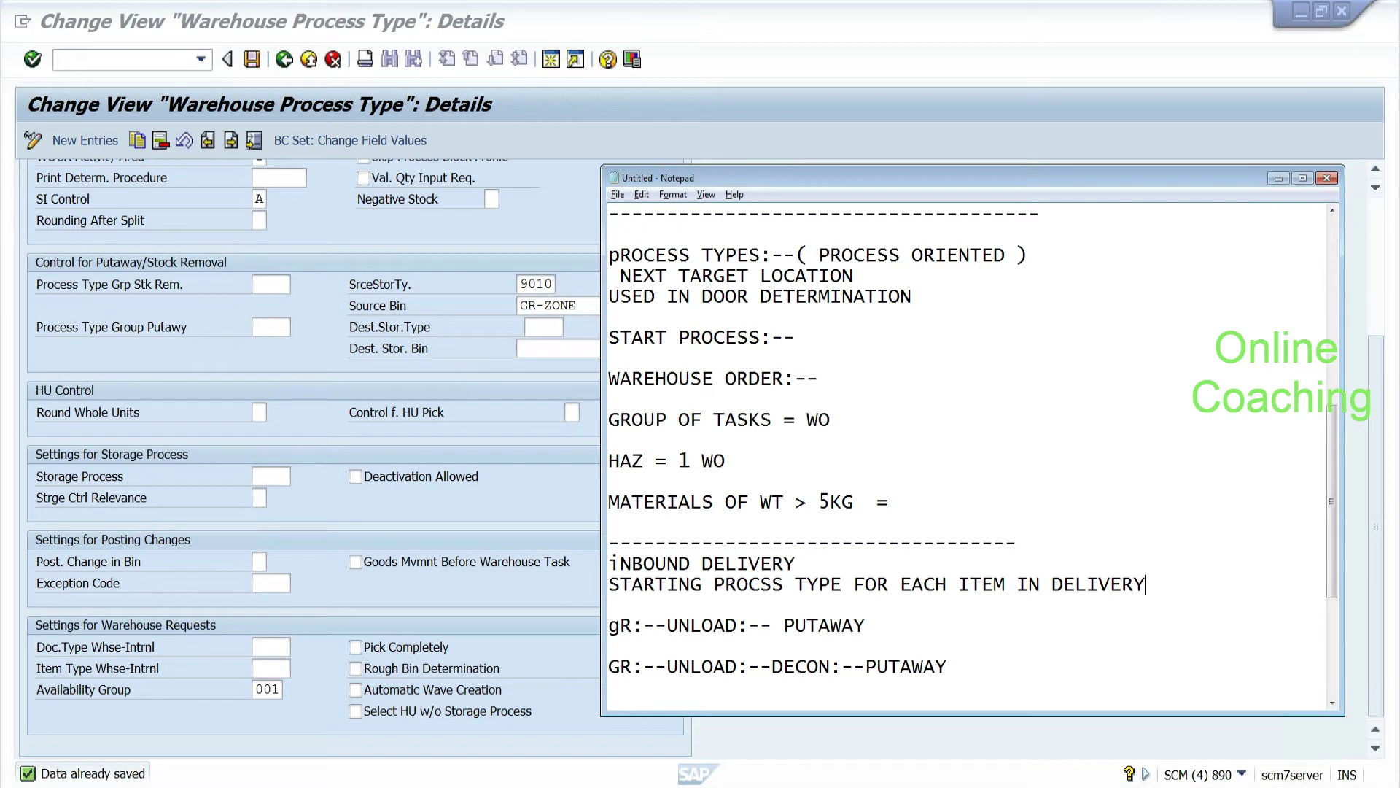
key(shift+Right)
key(shift+Right)
key(Right)
key(Right)
key(Right)
key(Right)
key(shift+Right)
key(shift+Right)
key(shift+Right)
key(shift+Right)
key(shift+Right)
key(shift+Right)
key(shift+Right)
key(shift+Right)
key(shift+Right)
key(shift+Right)
key(shift+Right)
key(shift+Right)
key(shift+Right)
key(shift+Right)
key(shift+Right)
key(shift+Right)
key(shift+Right)
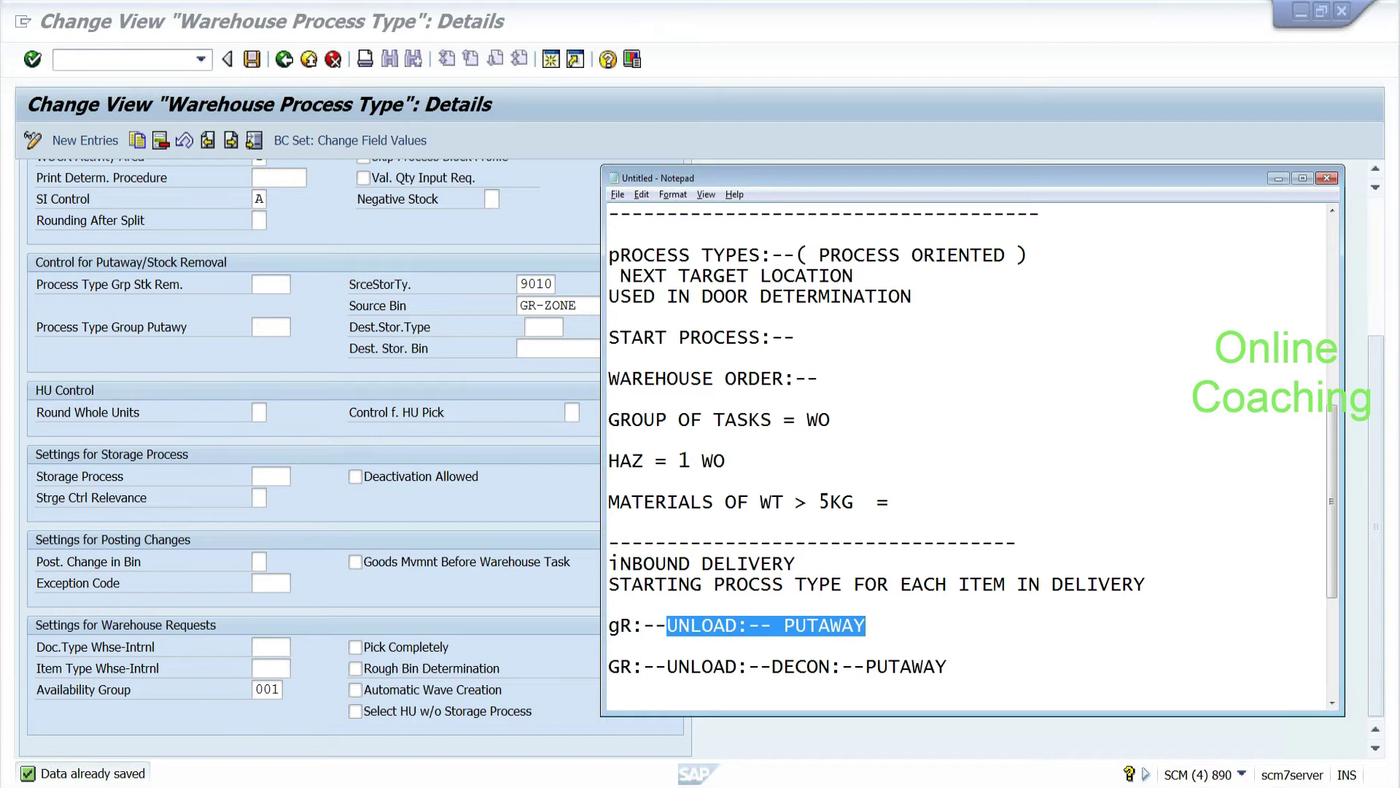
Step: Switch to SAP and examine the available storage processes for warehouse EHYD, without choosing one for the putaway process type
key(alt+Tab)
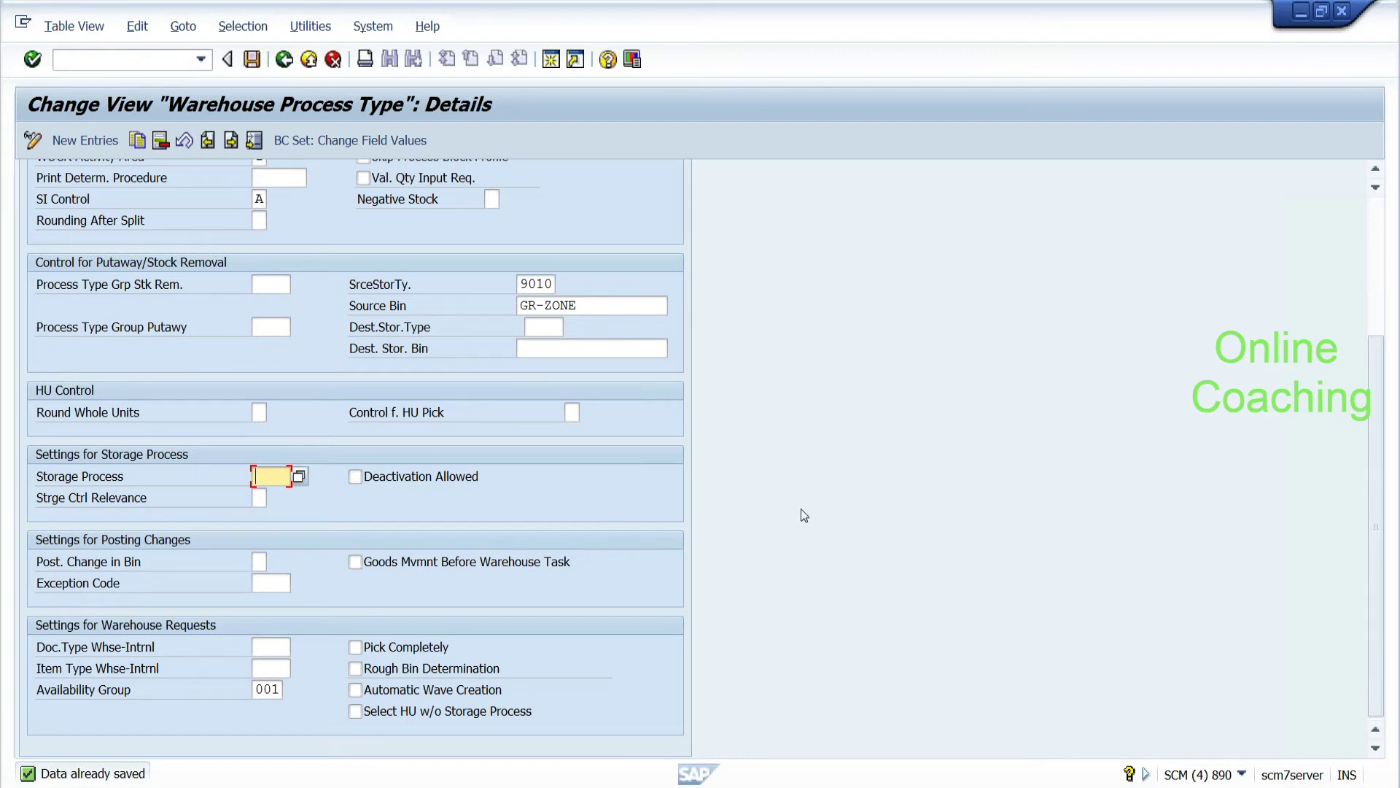
click(299, 476)
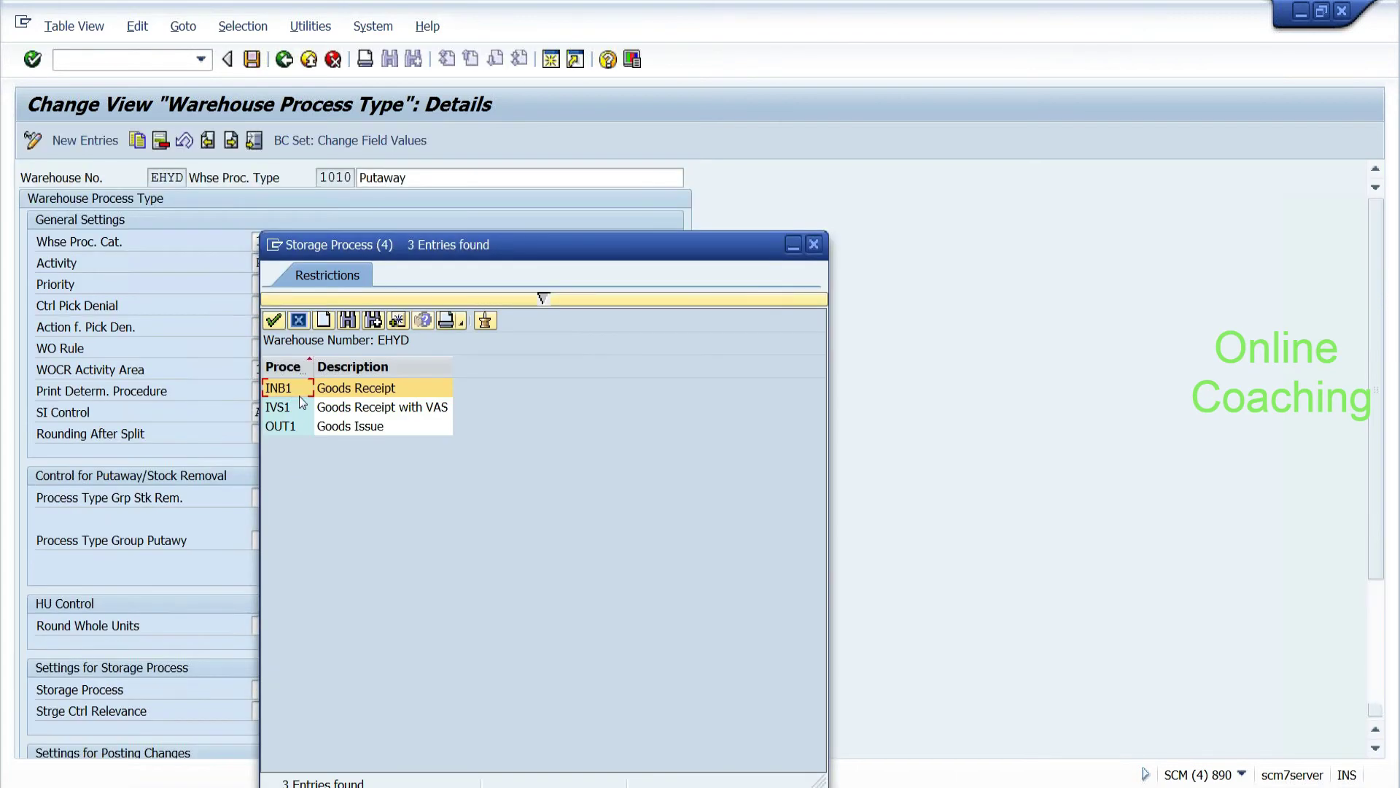
click(346, 394)
click(344, 411)
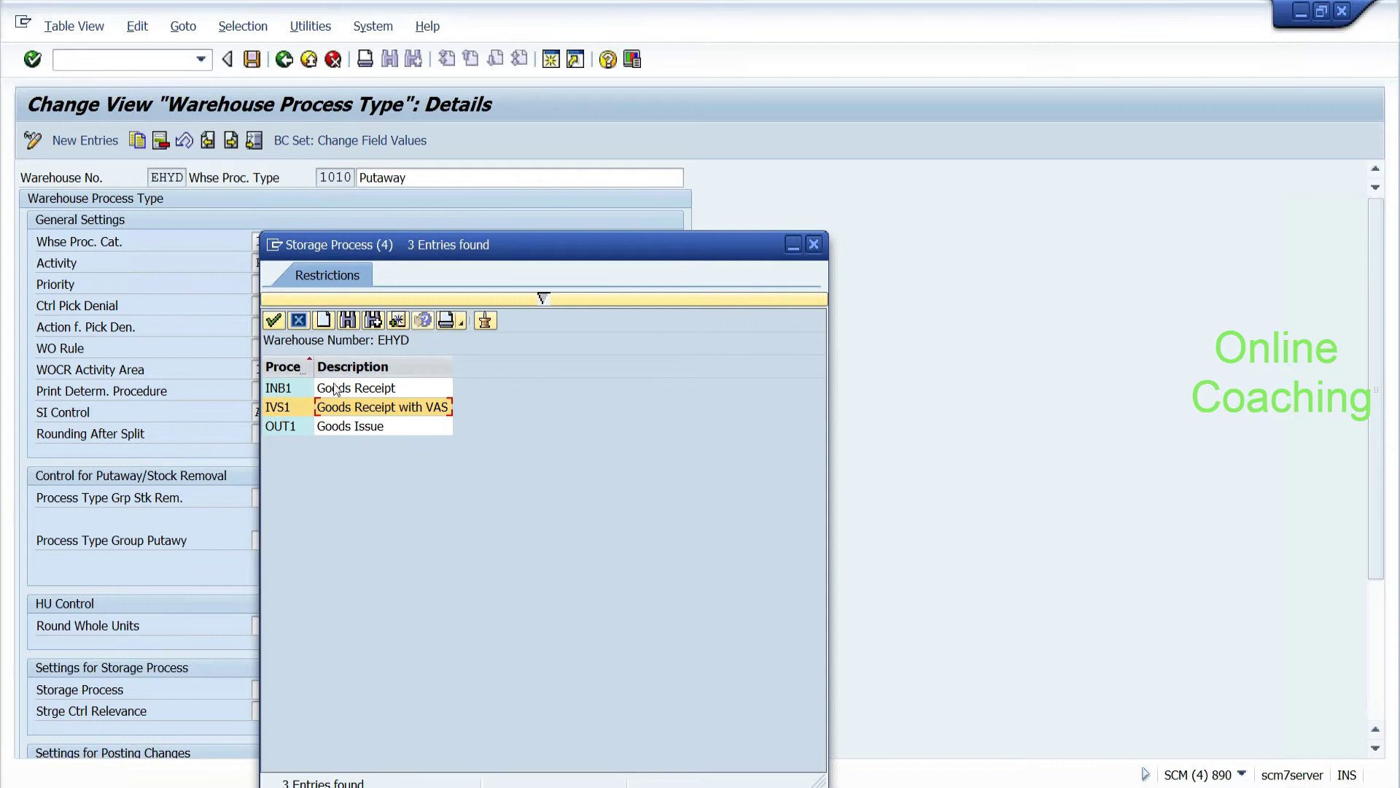
drag(316, 374, 353, 373)
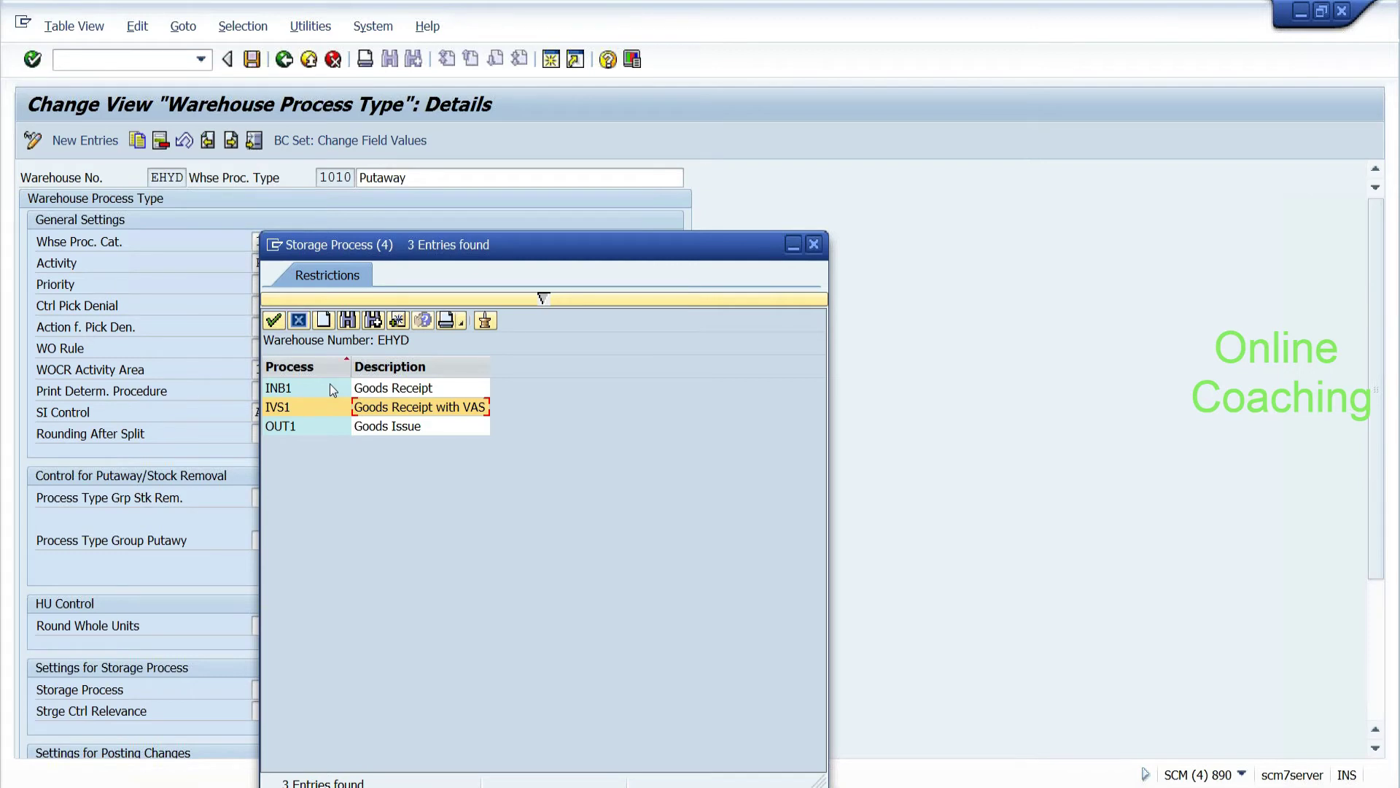
click(329, 392)
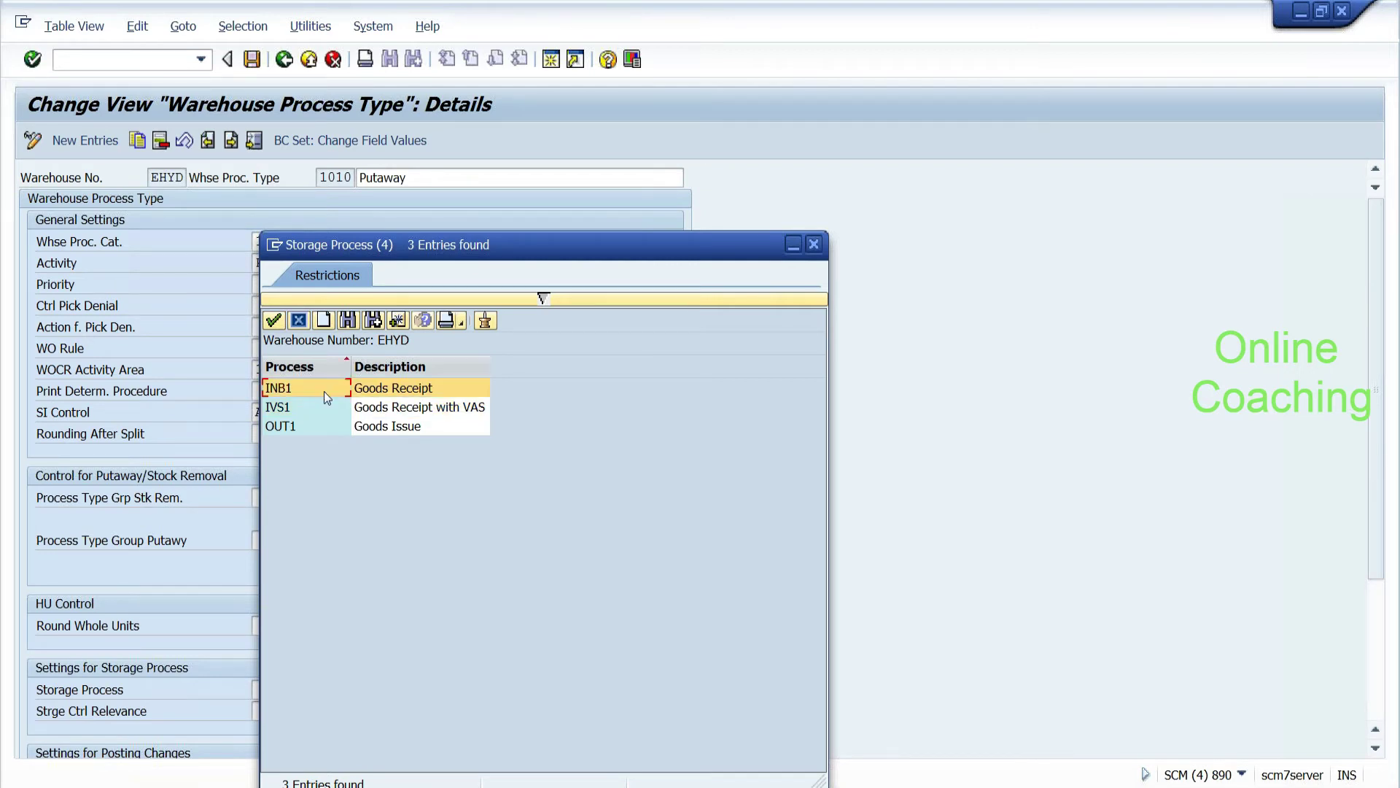
click(298, 321)
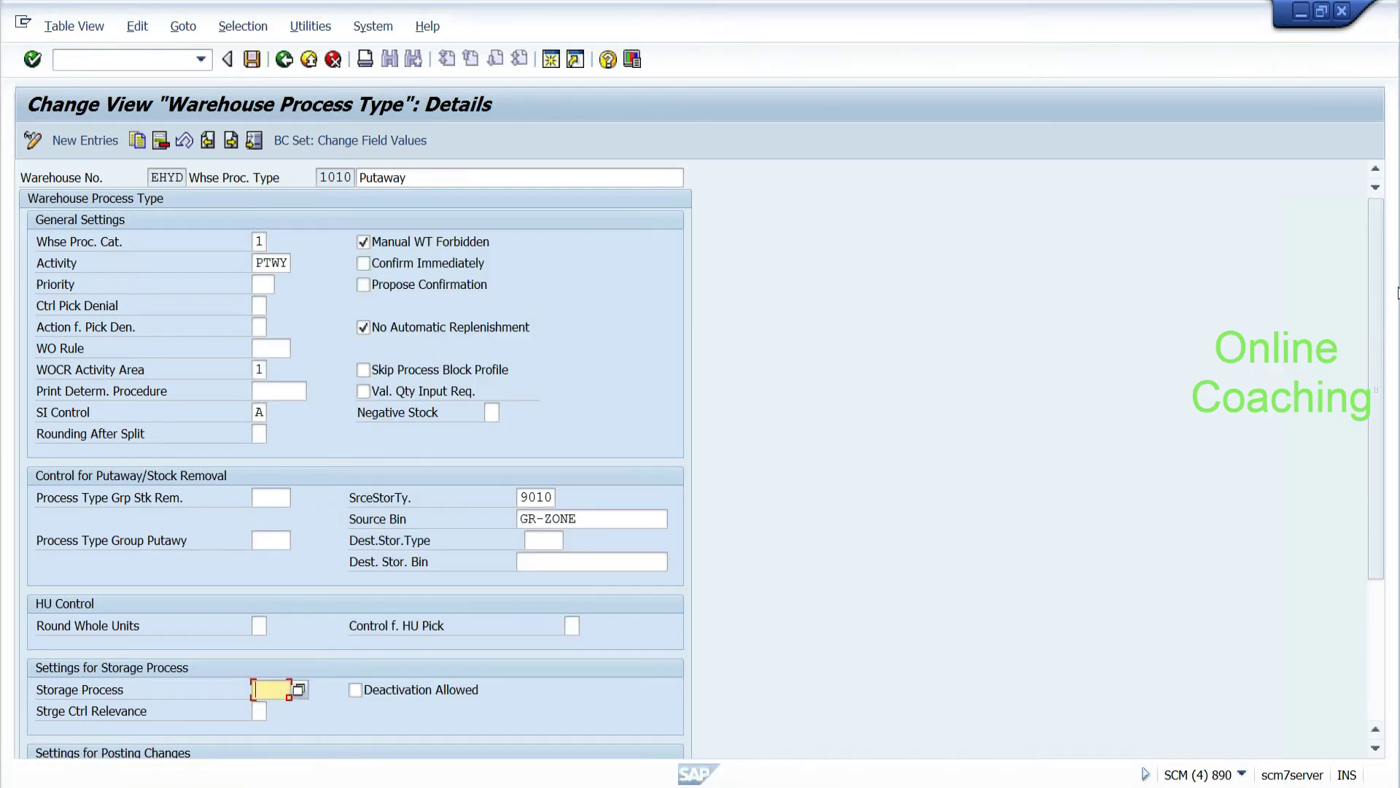
Step: Check the exception code, save the putaway process type and return to its Storage Process field
drag(1385, 290, 1385, 437)
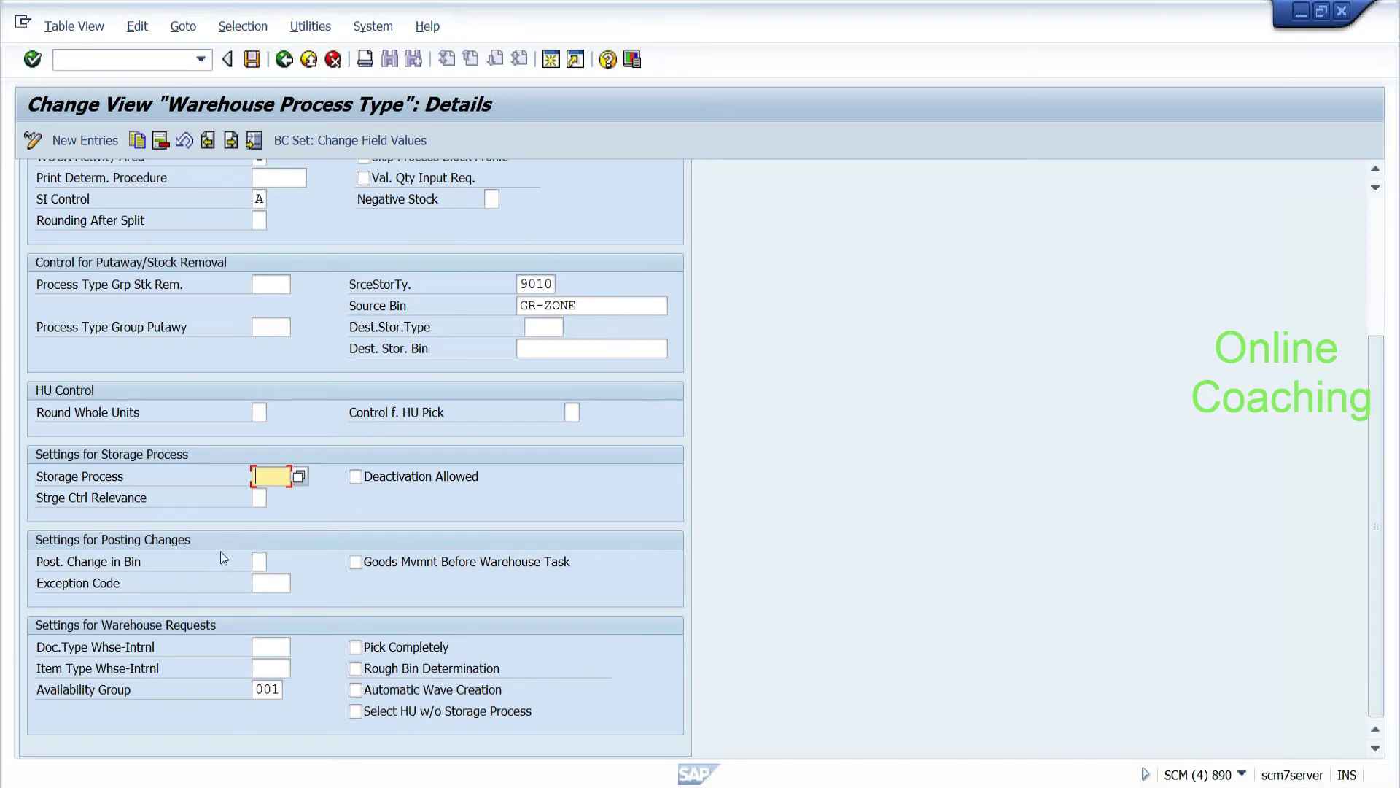
click(270, 583)
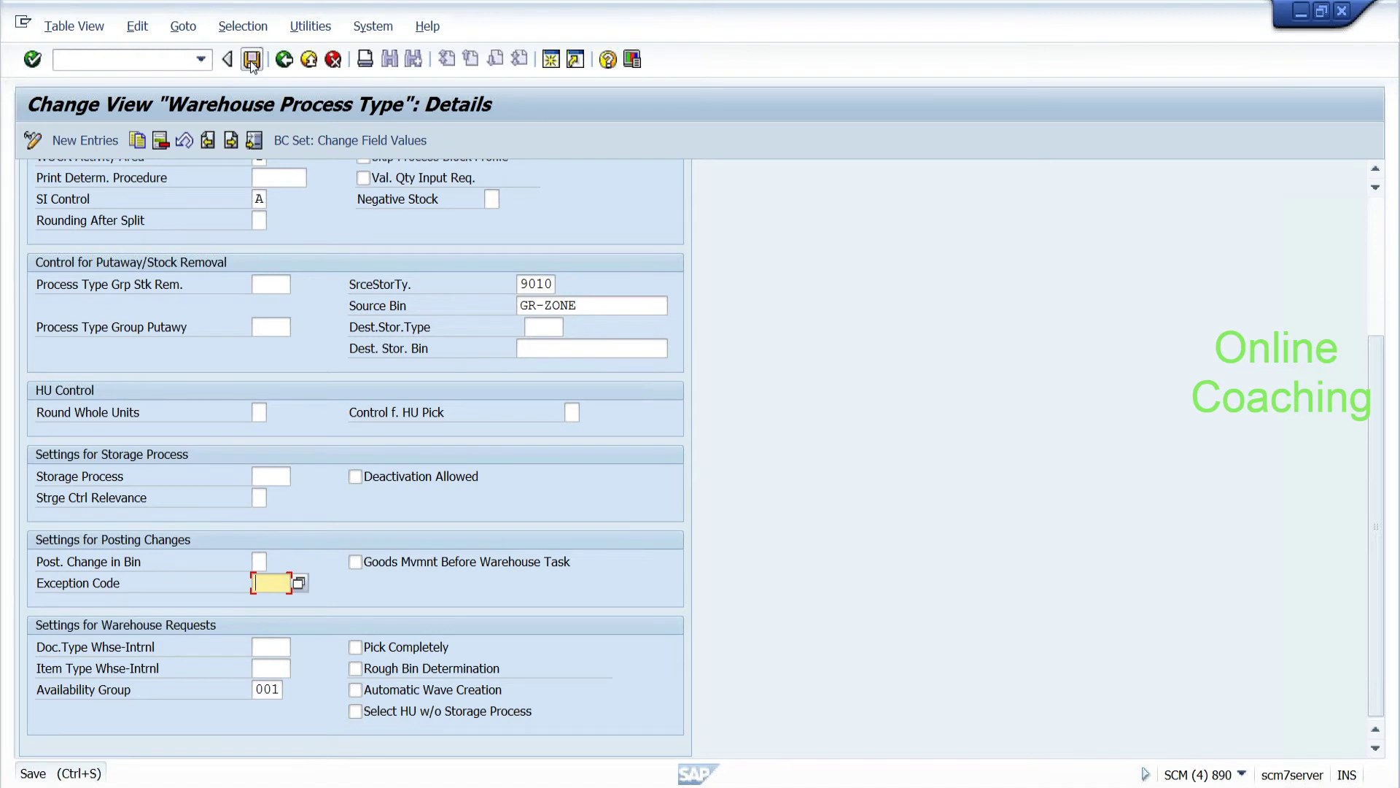
key(ctrl+s)
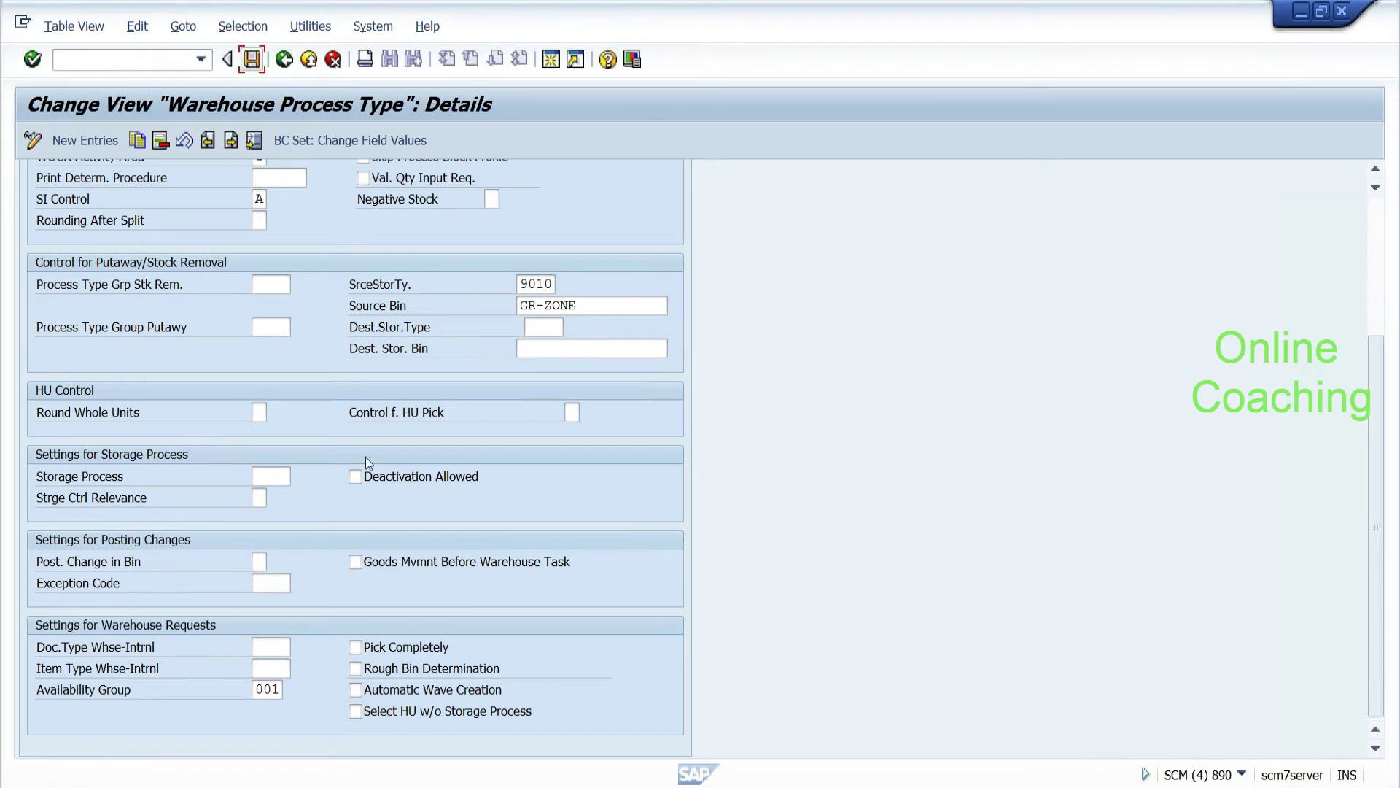
click(356, 478)
key(shift+Tab)
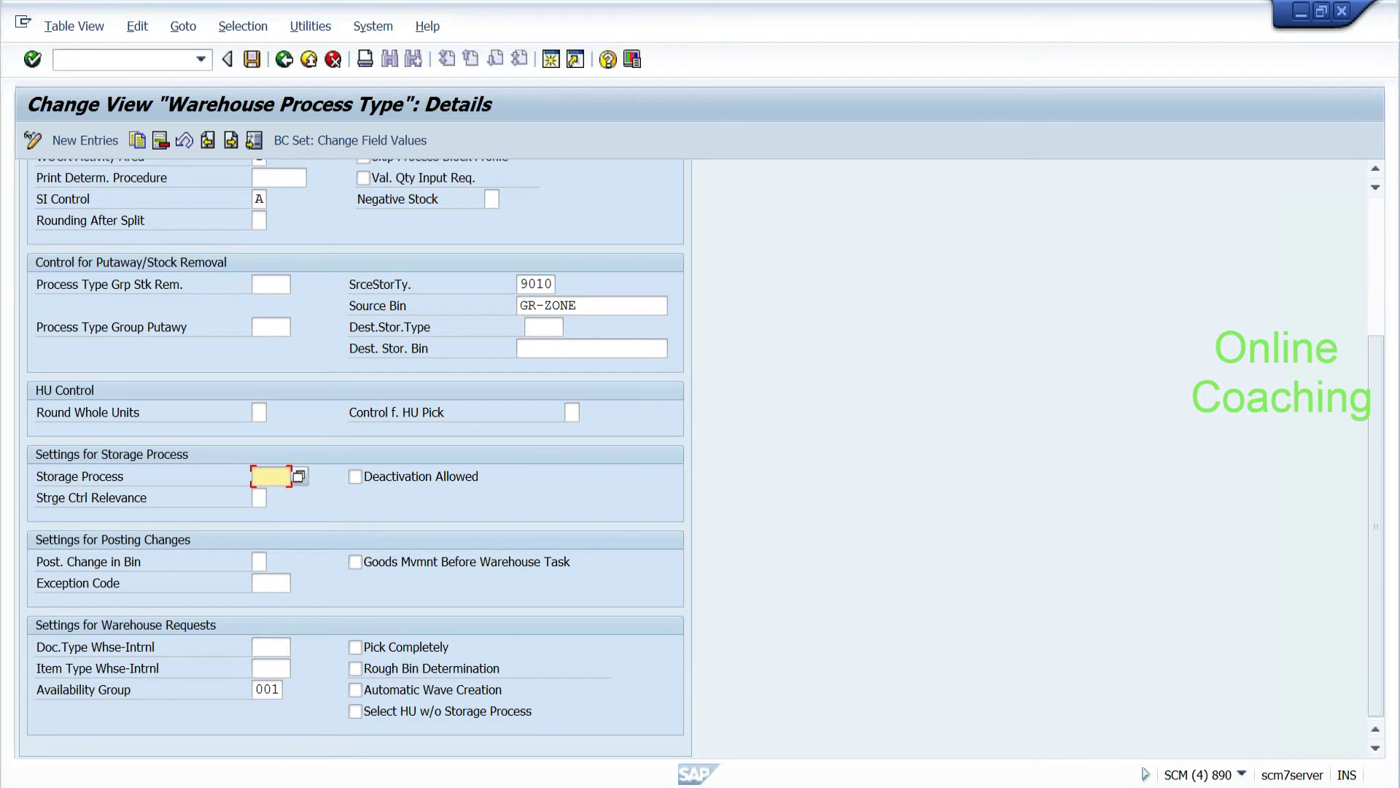
Step: Switch to Notepad, reposition its window and add the line "S1-->S2-->S3-->S4" below the process flows
key(alt+Tab)
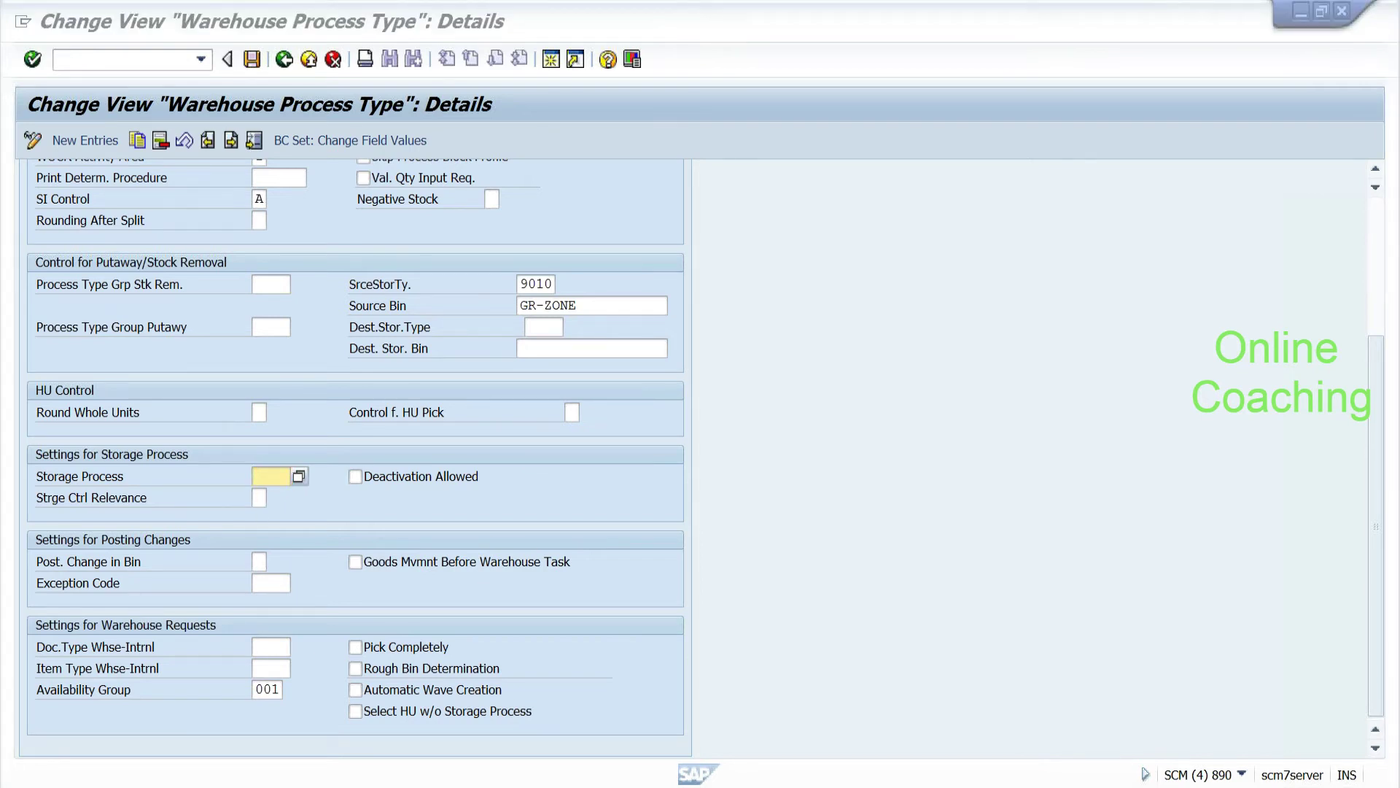
drag(839, 178, 764, 20)
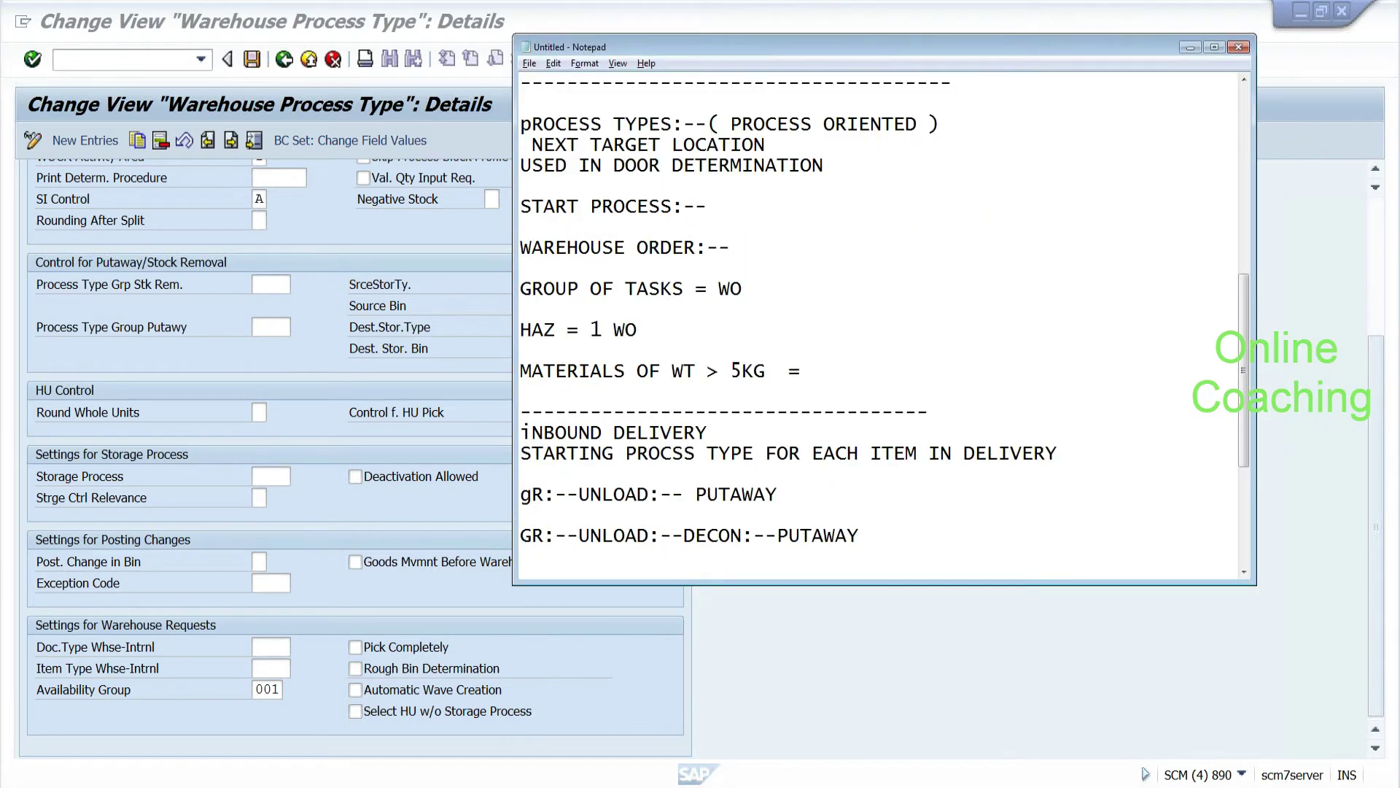
key(Return)
key(Return)
text(S1-->S2--)
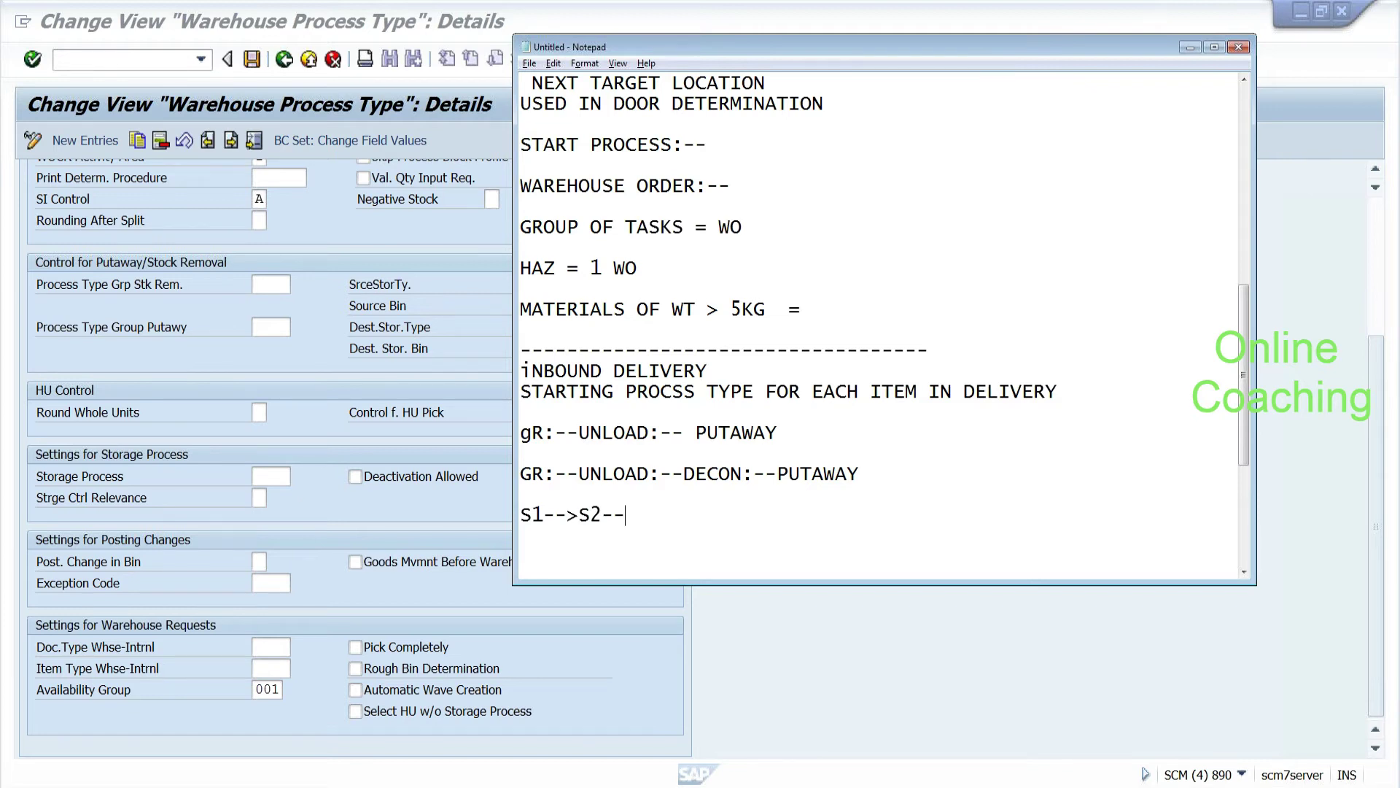
text(>S3-->S4)
Step: Switch to SAP and open a new session from the warehouse process type screen
key(alt+Tab)
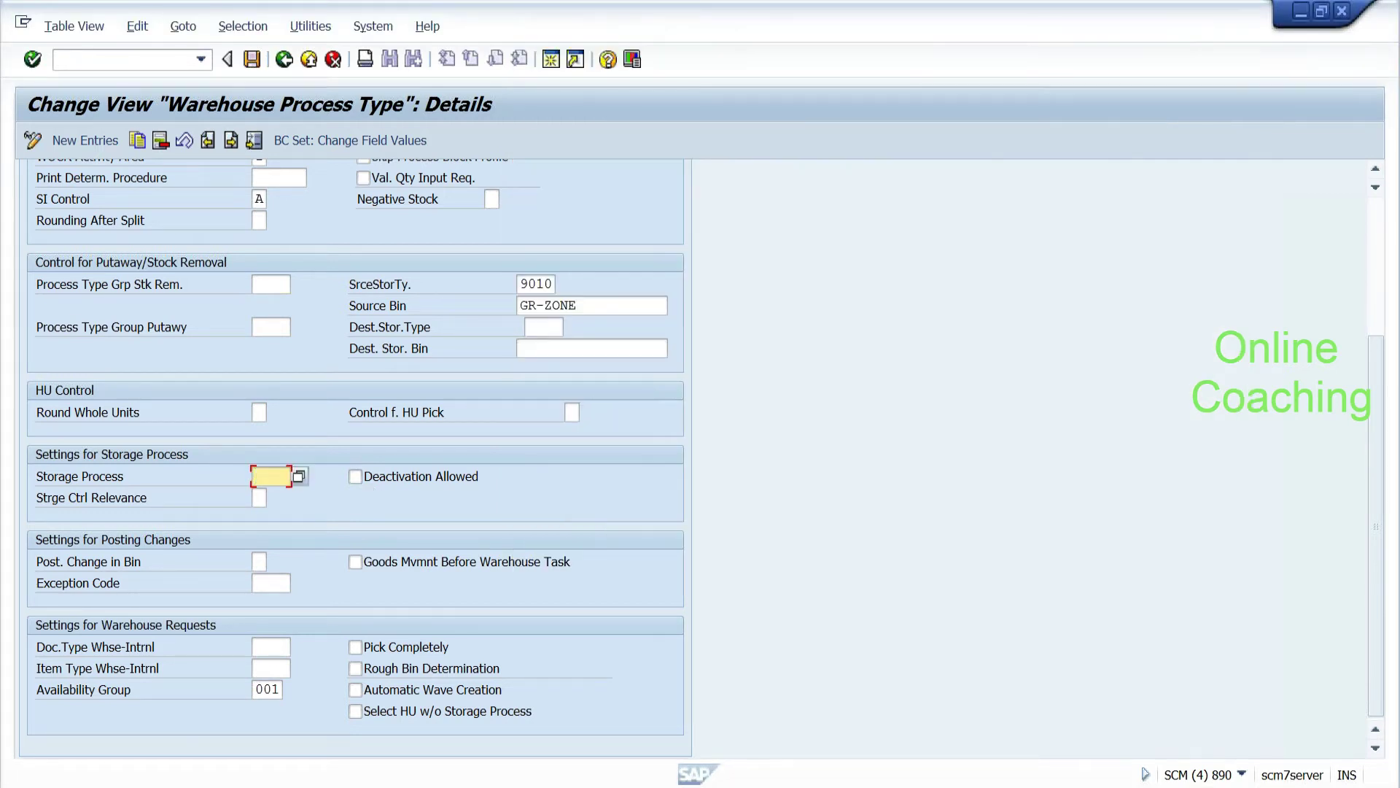
click(22, 24)
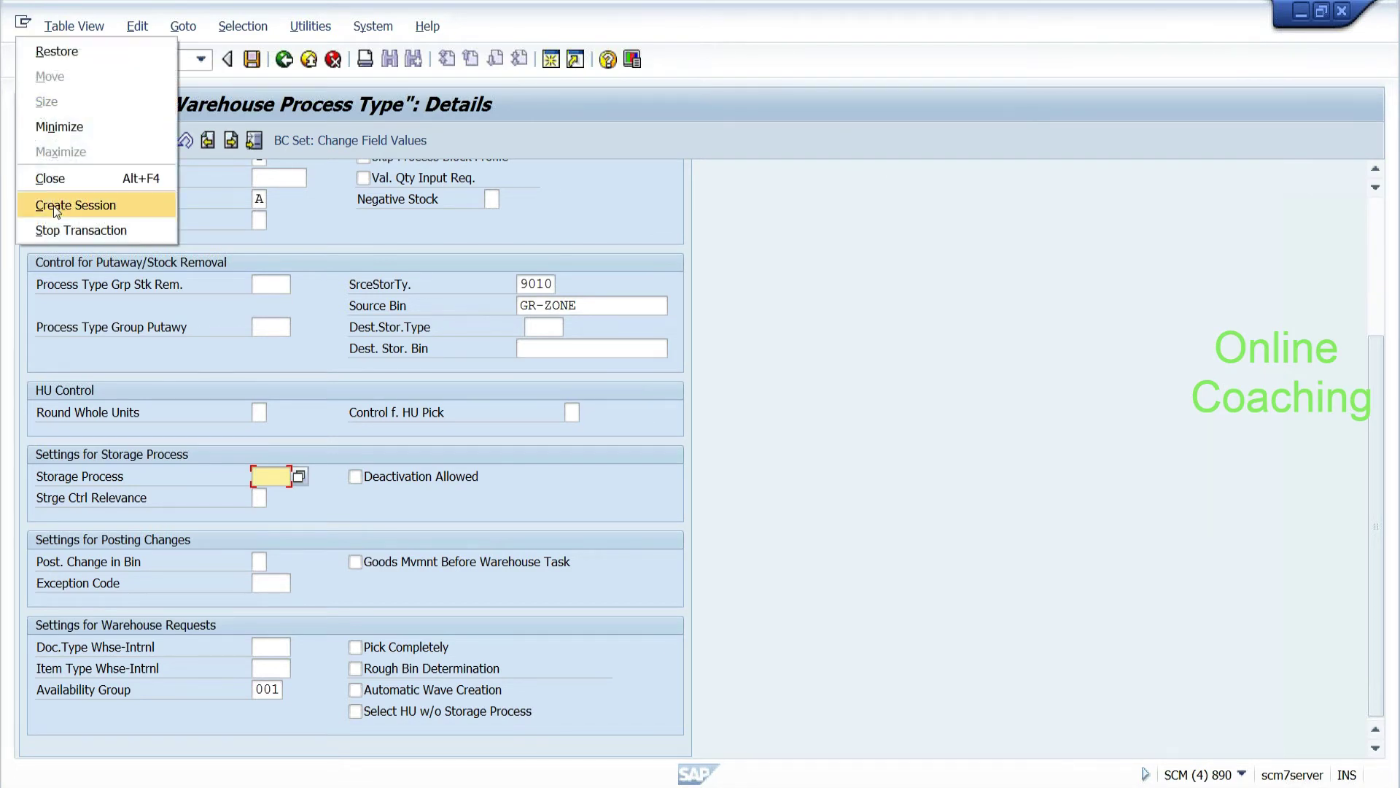
click(54, 206)
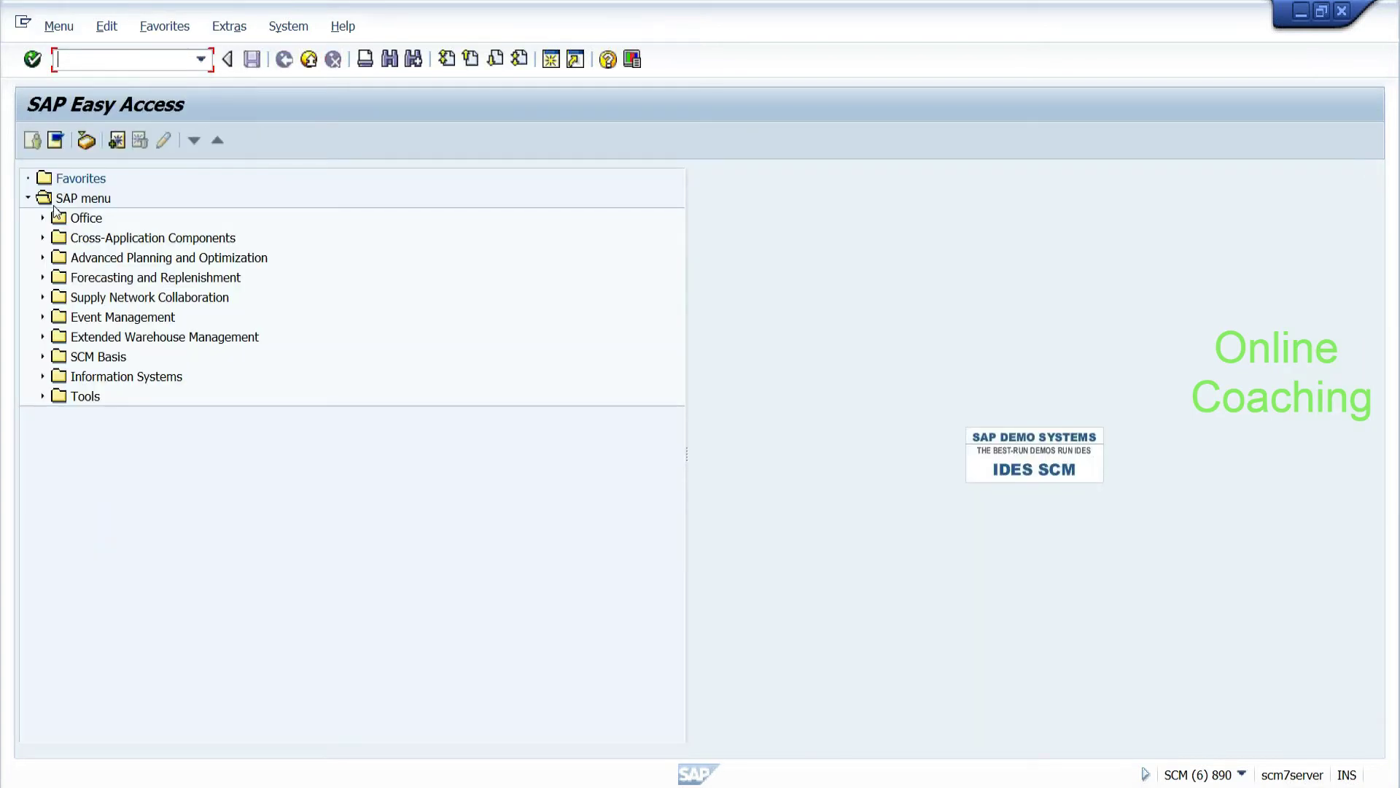
Step: In Notepad, add "UNLOAD PACK1 VAS PUTAWAY" below the S1 to S4 line and highlight its words UNLOAD and PUTAWAY
key(alt+Tab)
key(alt+Tab)
key(alt+Tab)
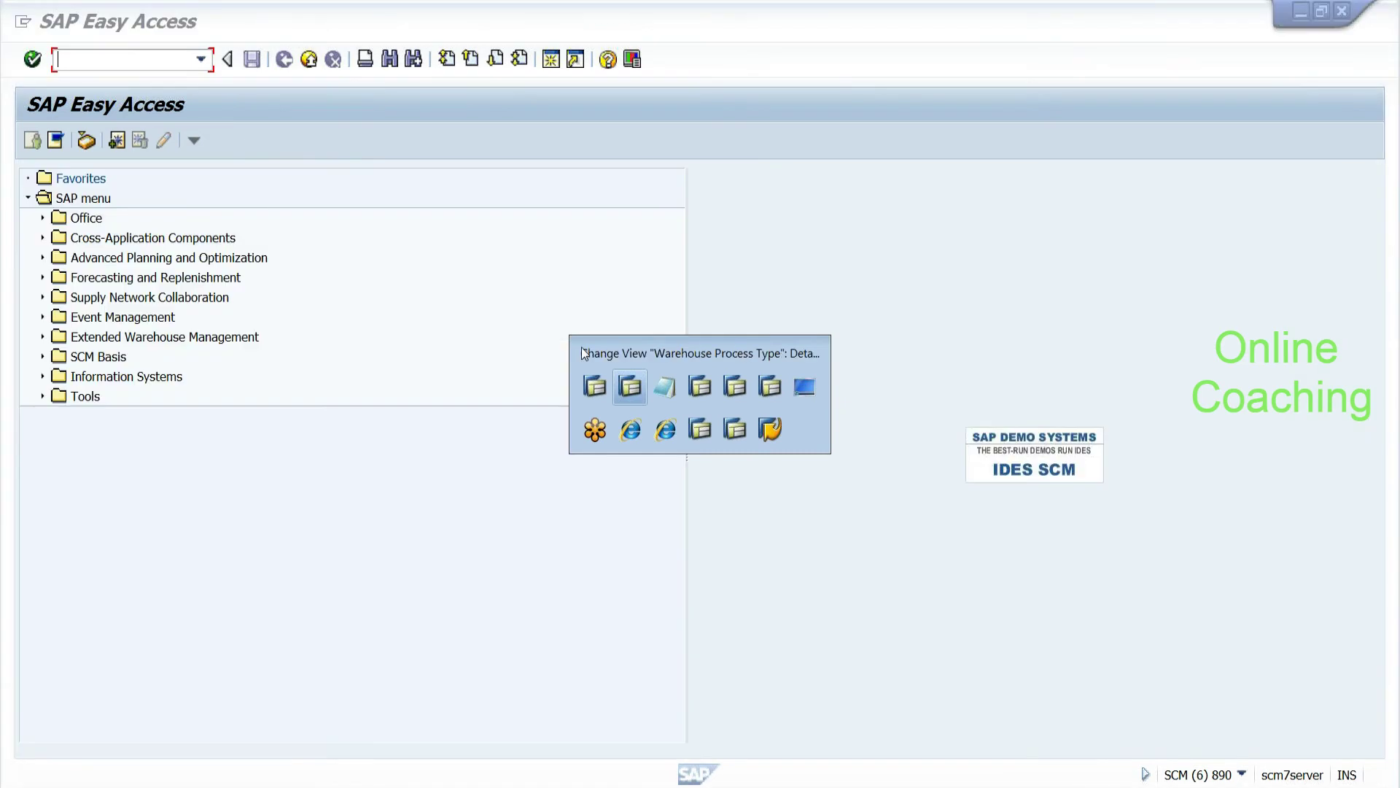
key(alt+Tab)
drag(521, 515, 731, 515)
click(731, 515)
key(Return)
text(UNLO)
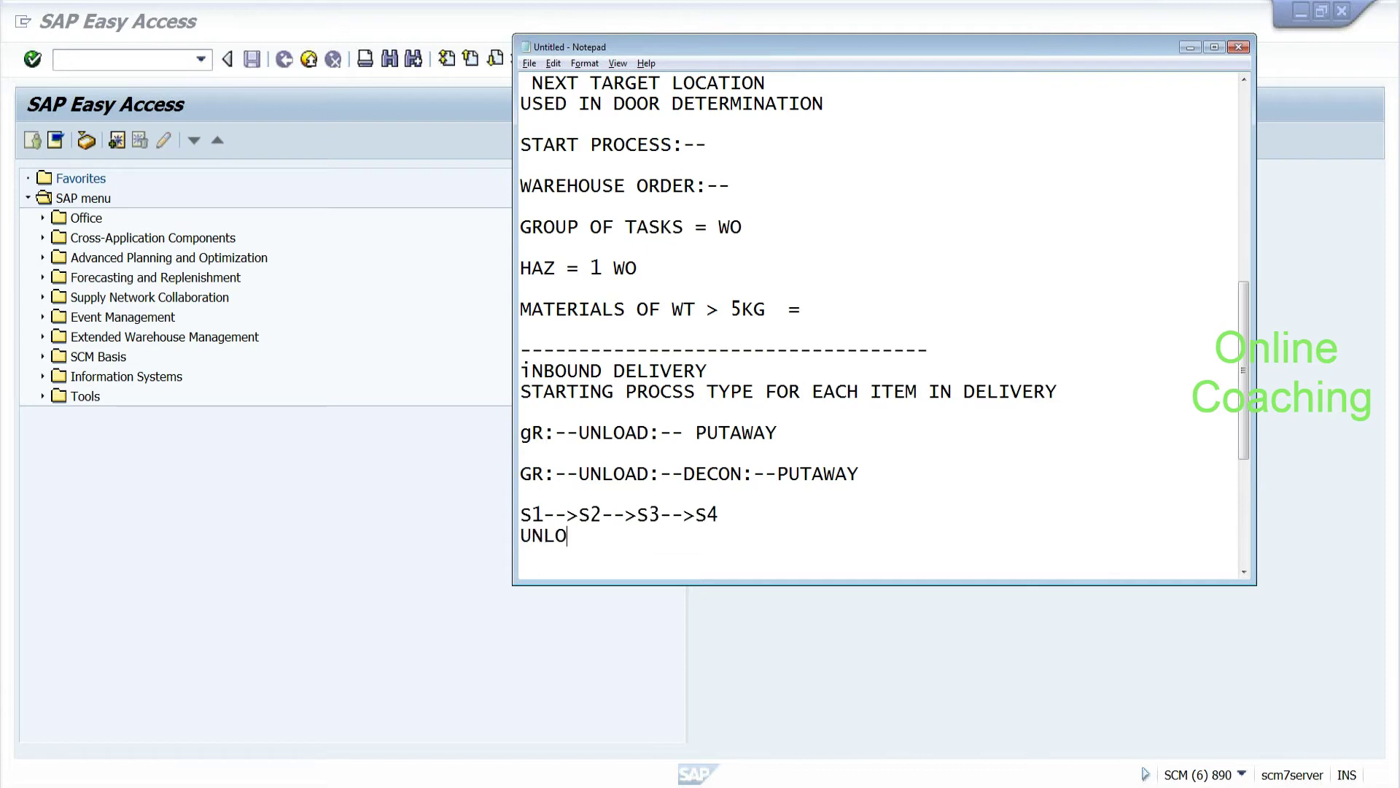
text(AD PACK1 VAS)
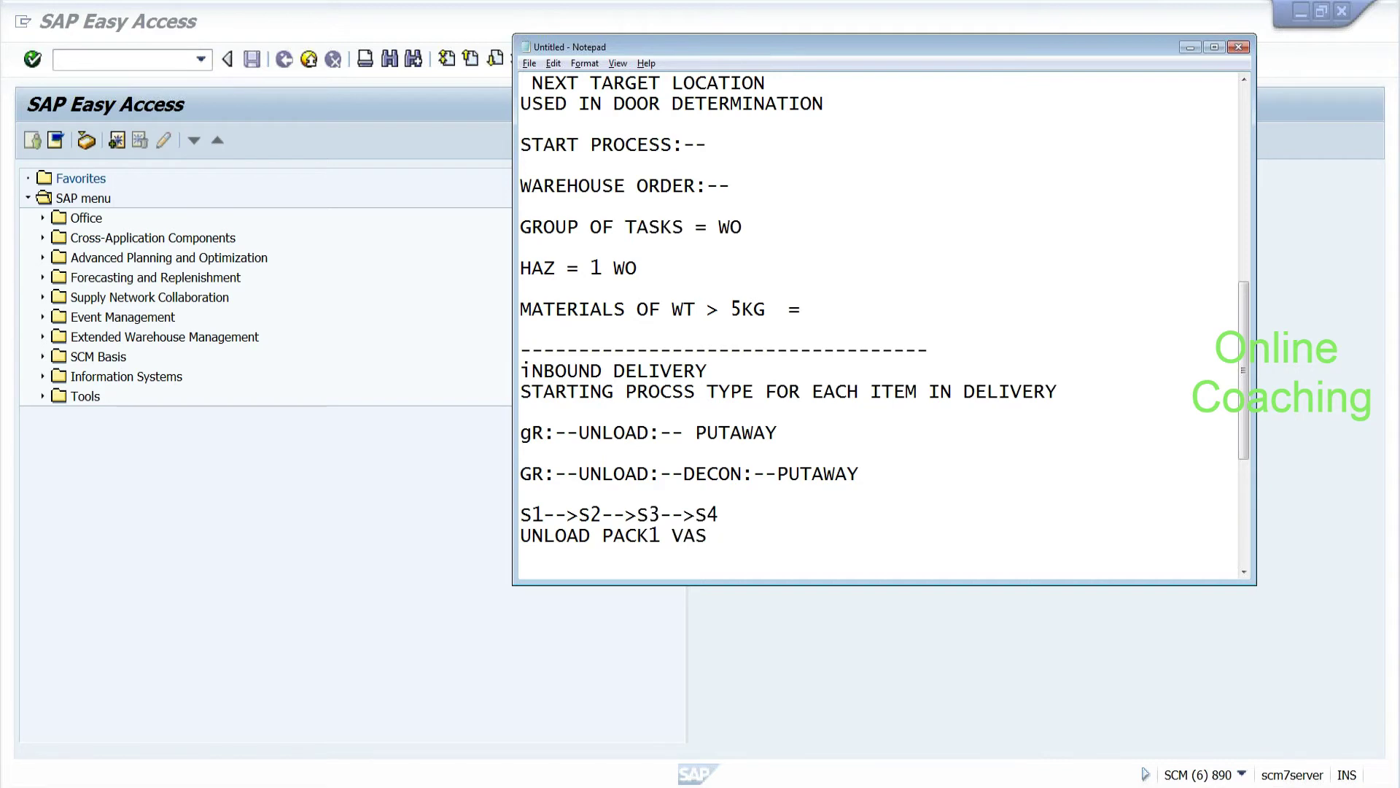
text( PUTAWAY)
key(Return)
key(Return)
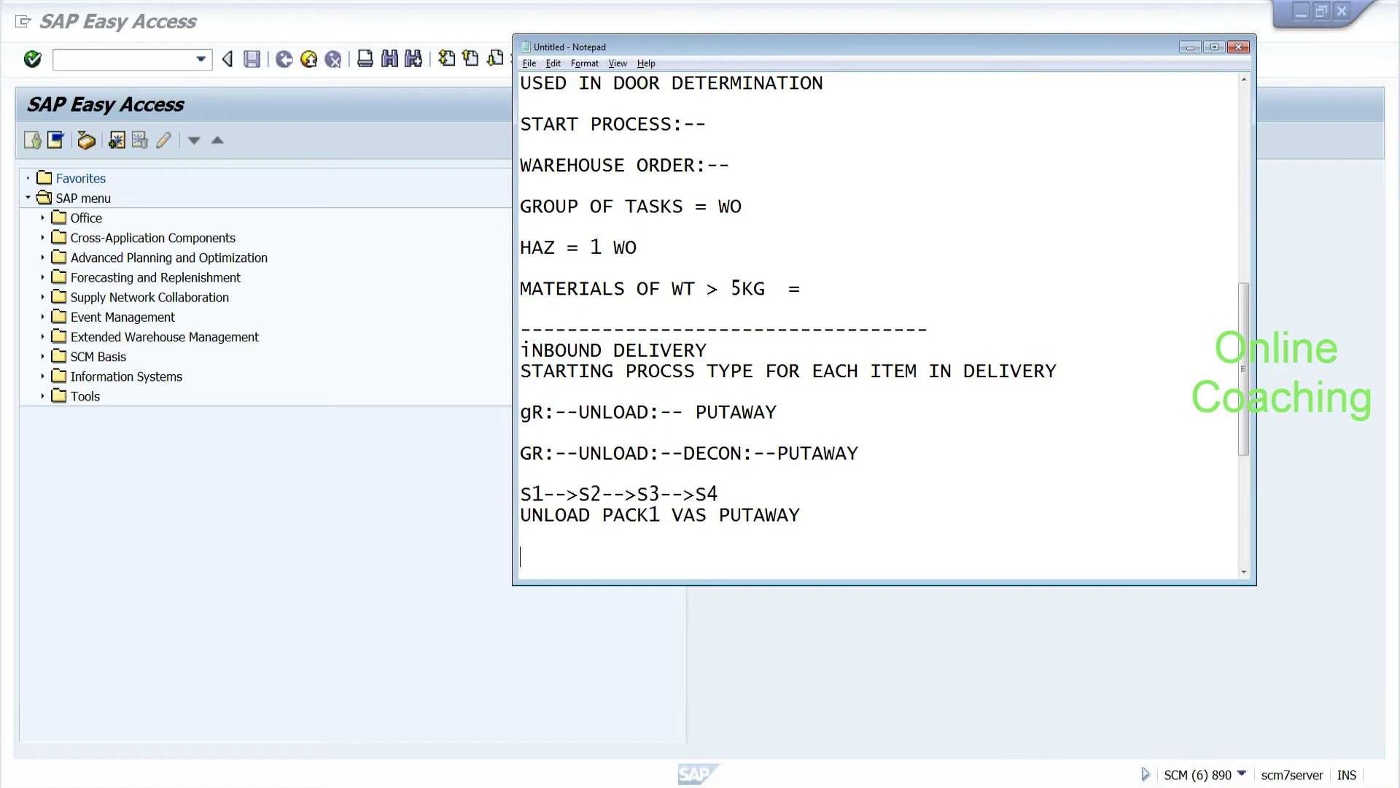
drag(520, 515, 579, 515)
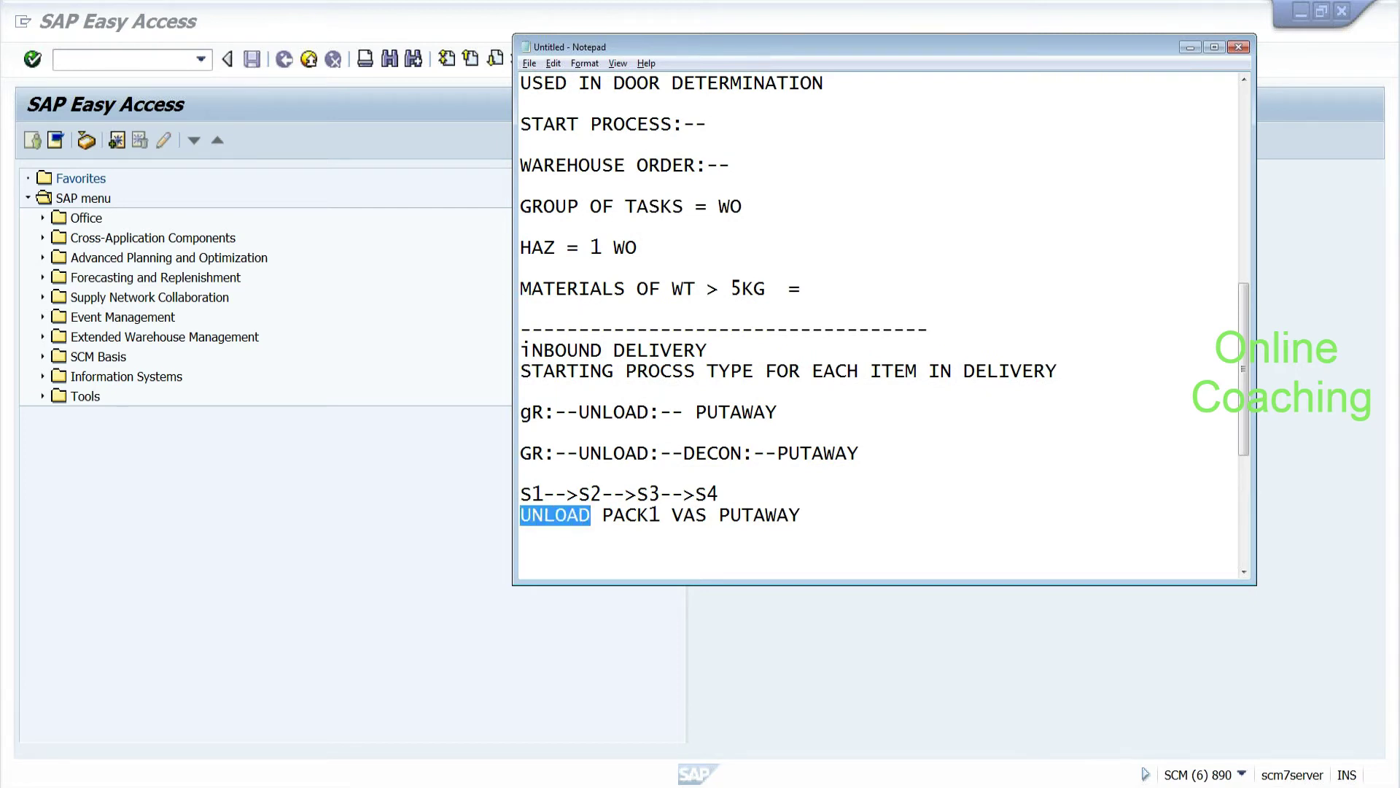
drag(720, 515, 811, 515)
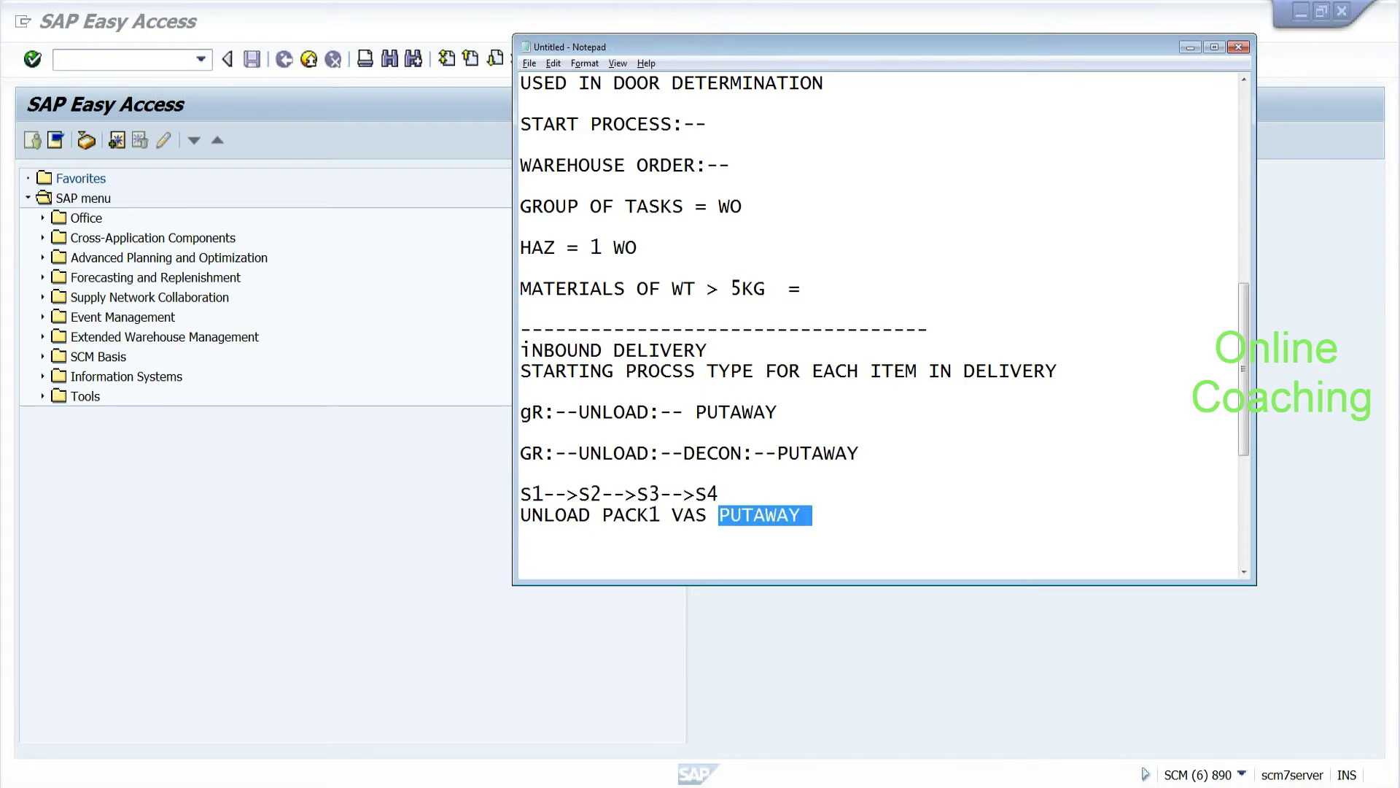
Step: Highlight words in the "UNLOAD PACK1 VAS PUTAWAY" line, append ":--" to it and start a new line
click(812, 515)
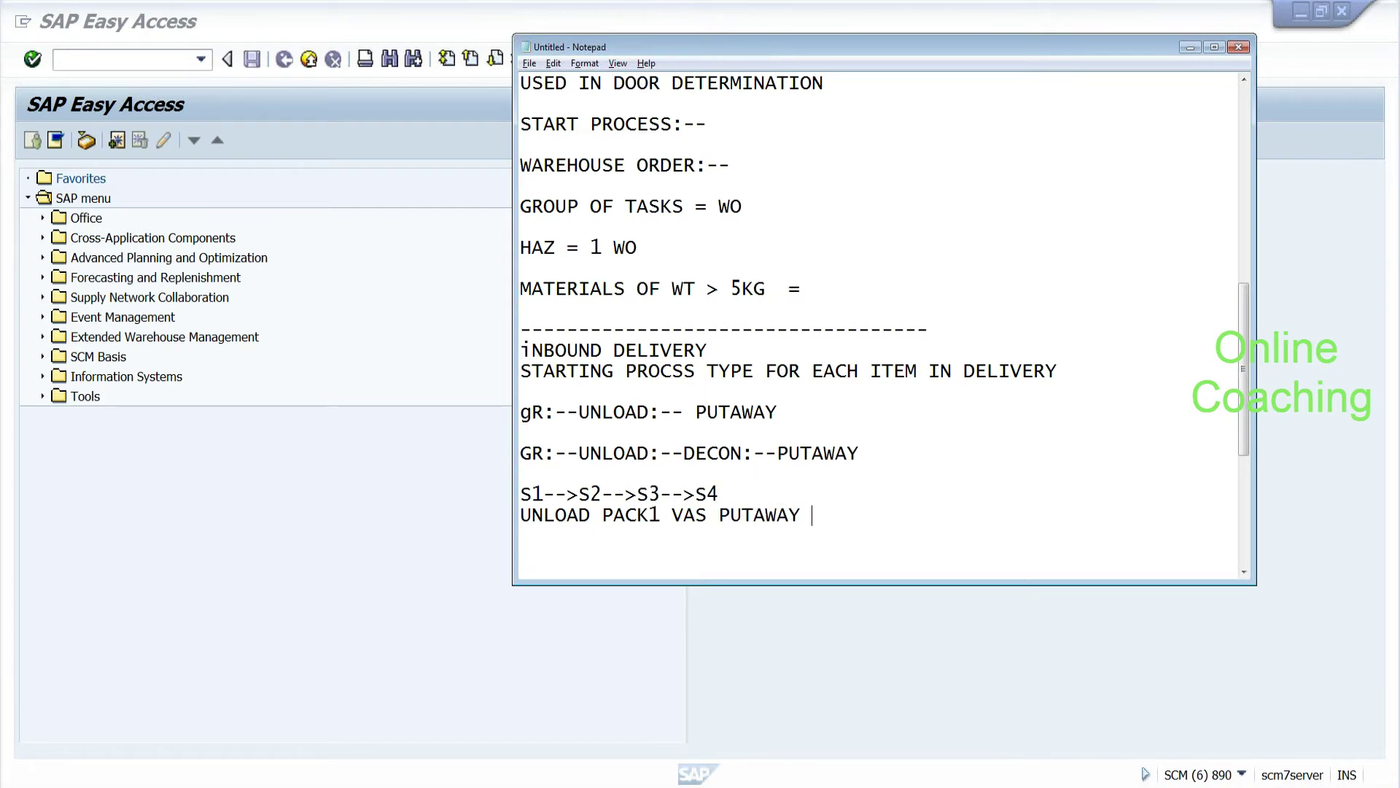
drag(520, 515, 661, 515)
click(531, 515)
drag(520, 515, 812, 515)
drag(719, 515, 812, 515)
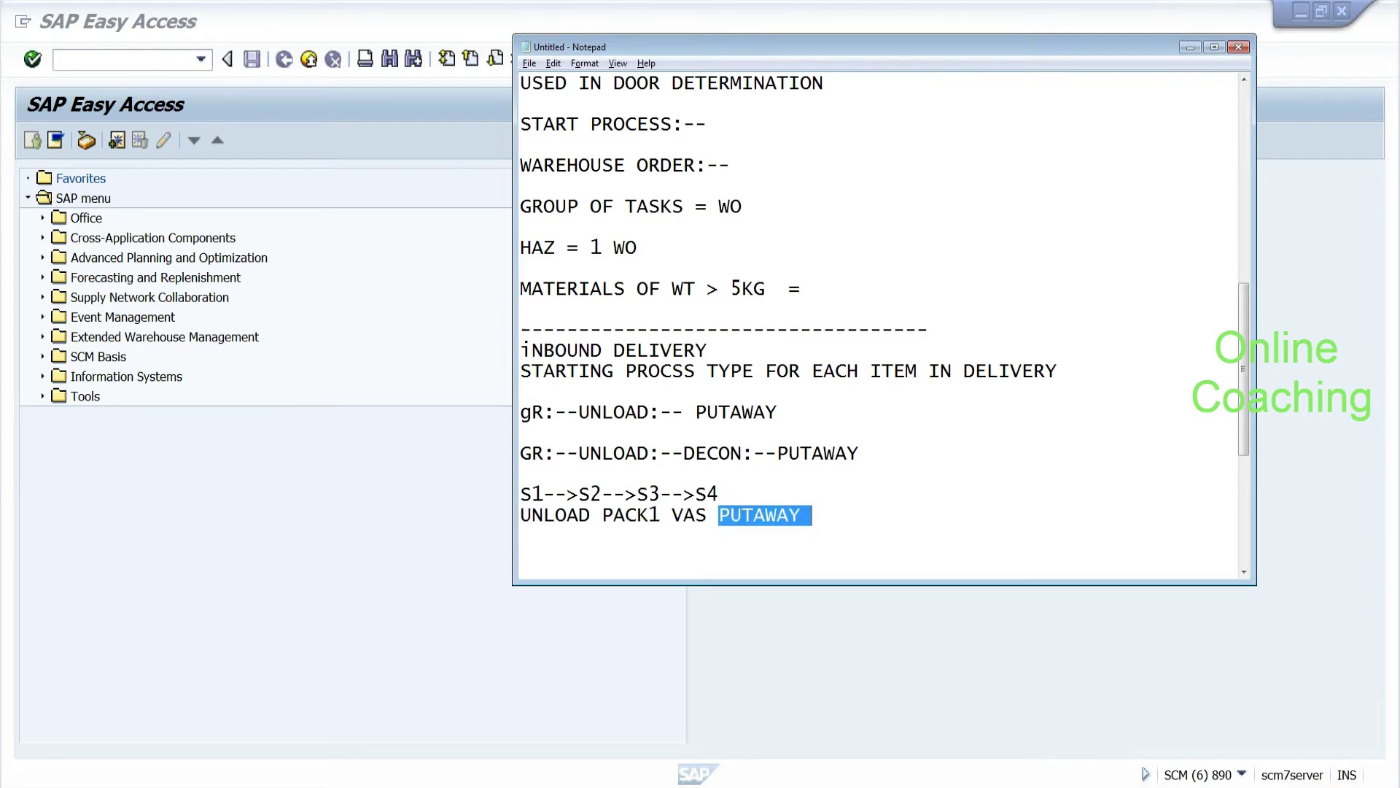
click(813, 515)
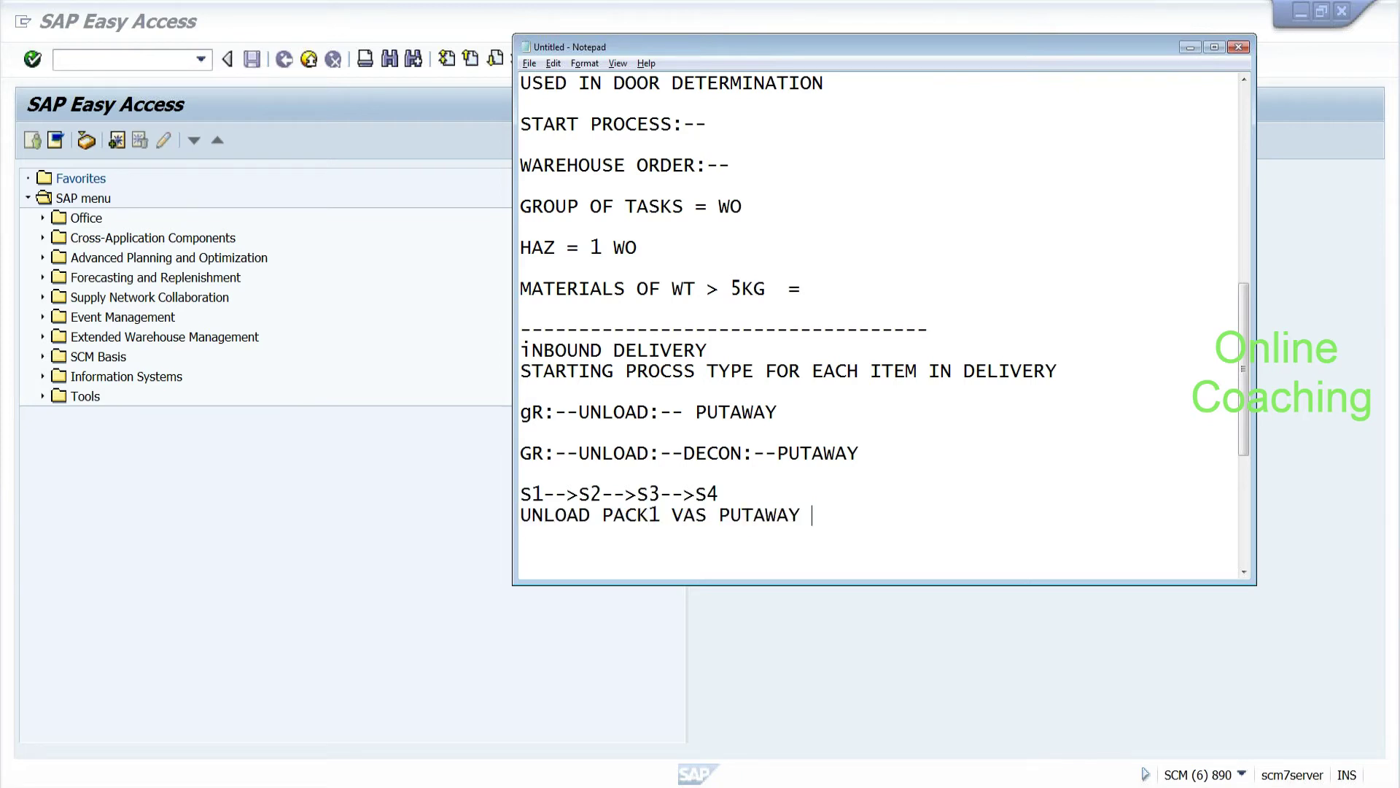
text(:--)
key(Return)
key(Return)
Step: Highlight "S1-->" in the step chain and add the line "s1--s4:- WT WAITING STATUS" below the UNLOAD line
key(shift+Right)
key(shift+Right)
key(shift+Right)
key(shift+Right)
key(shift+Right)
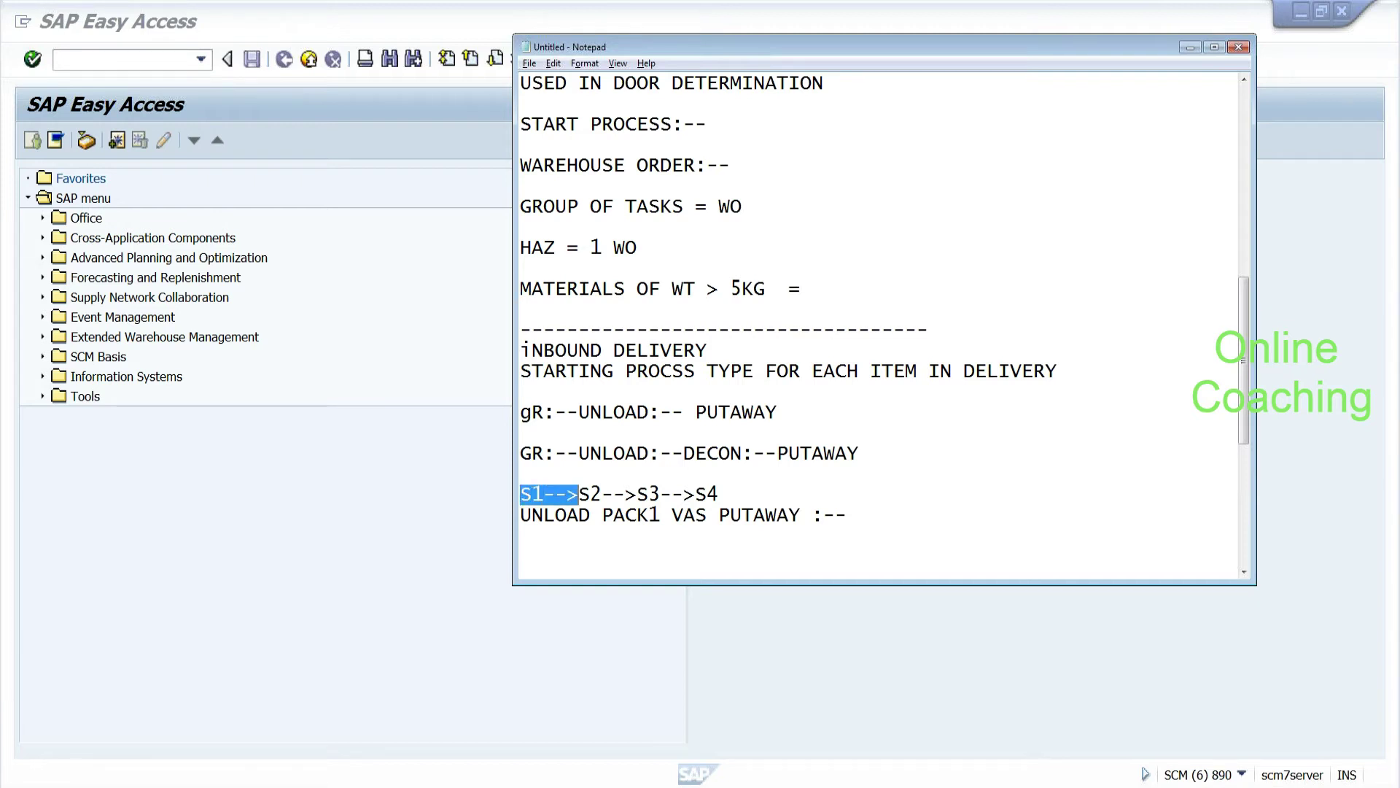
key(Right)
text(s1)
text(-)
key(BackSpace)
text(1)
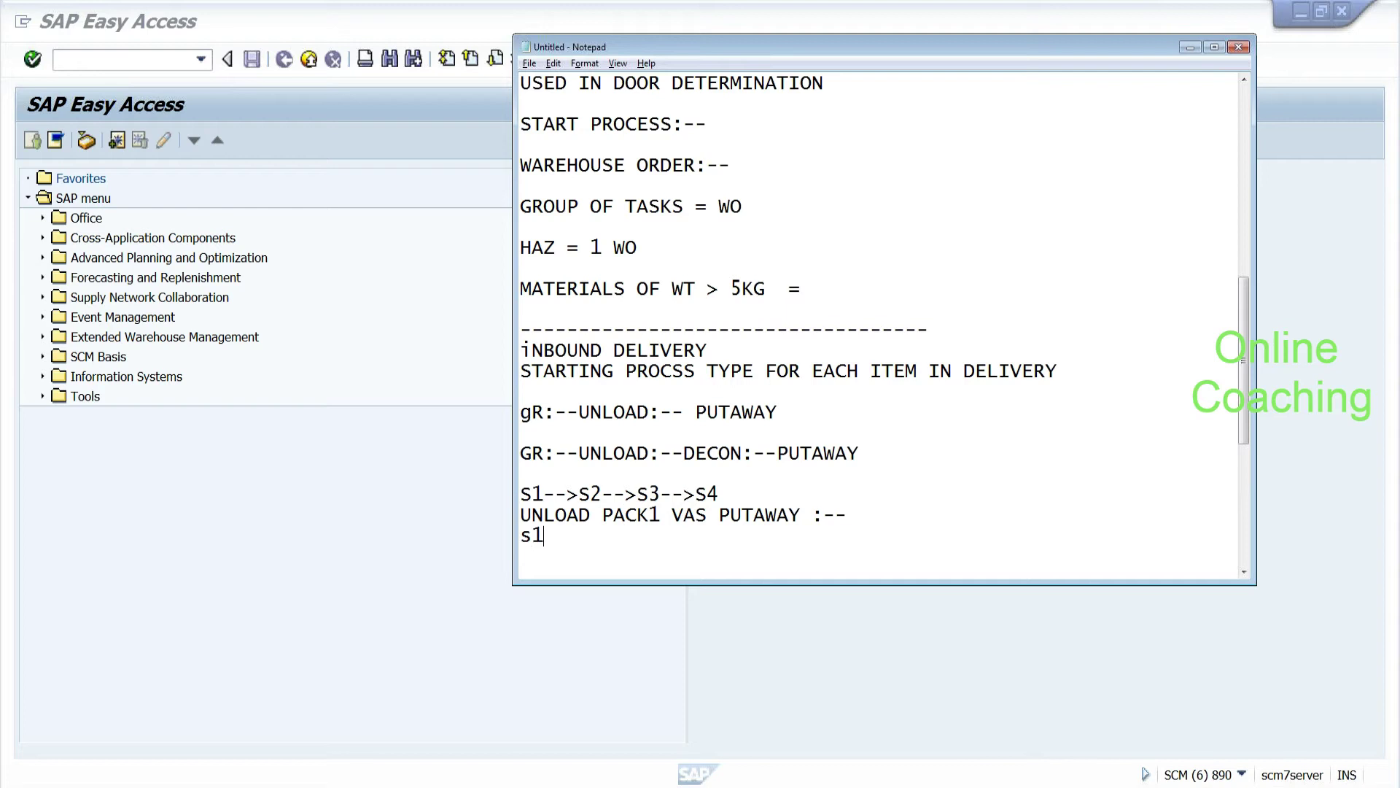
text(--s4:- WT WAITING STATUS)
key(Return)
Step: Add the lines "S1->S2 ACTIVE", "S2->S3" and "S3->S4 ACTIE" below the waiting status line
text(s10)
key(BackSpace)
text(-)
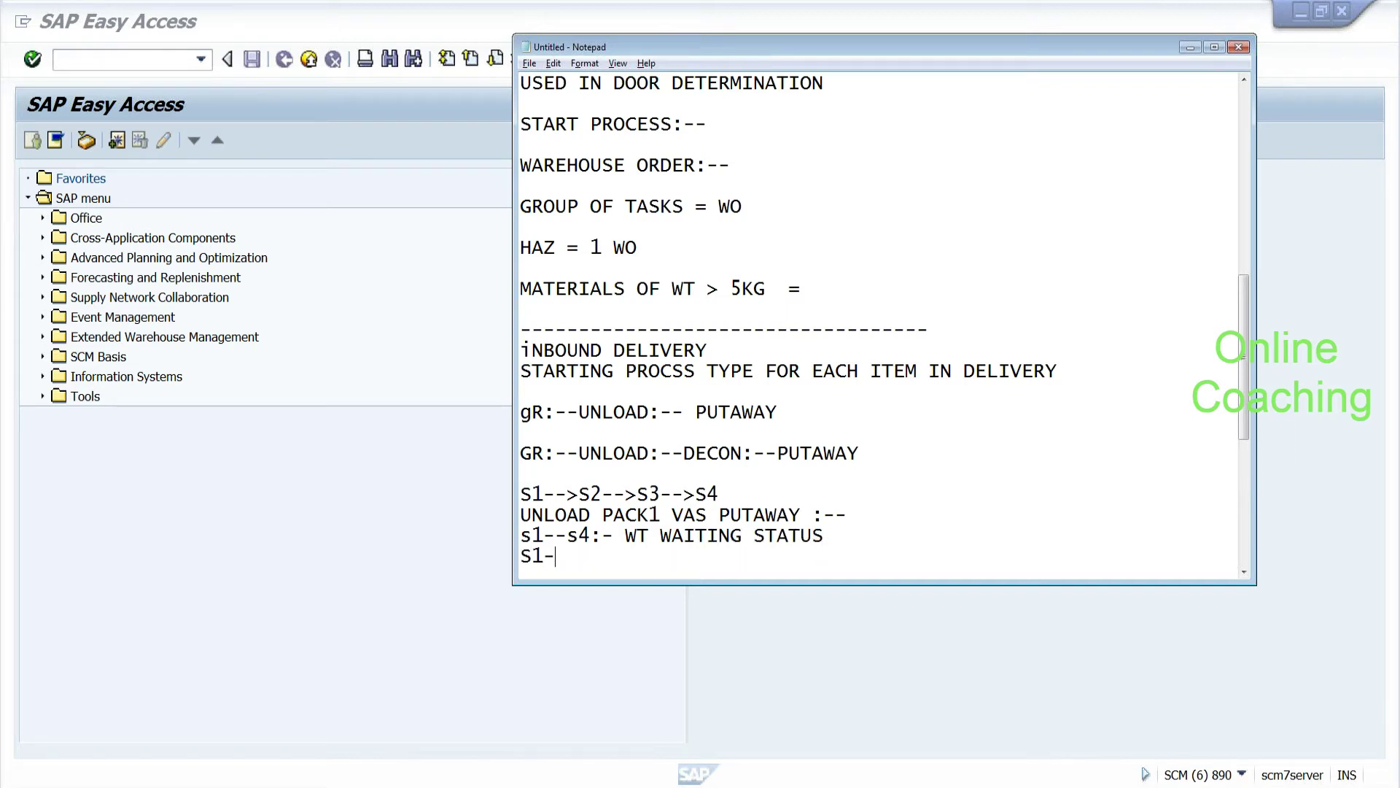
text(>S2 ACTIVE)
key(Return)
text(S2->S3)
key(Return)
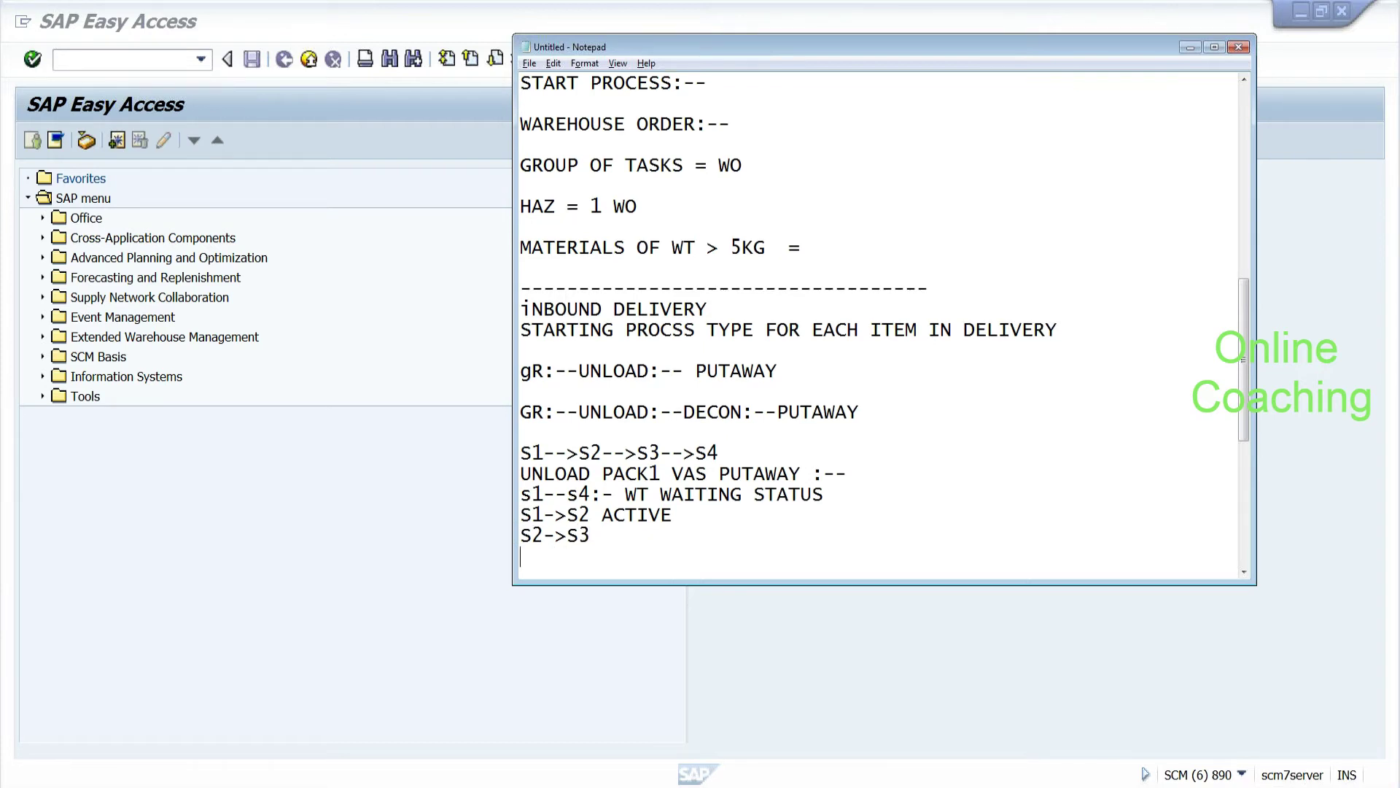
text(S3->S4 ACTIE)
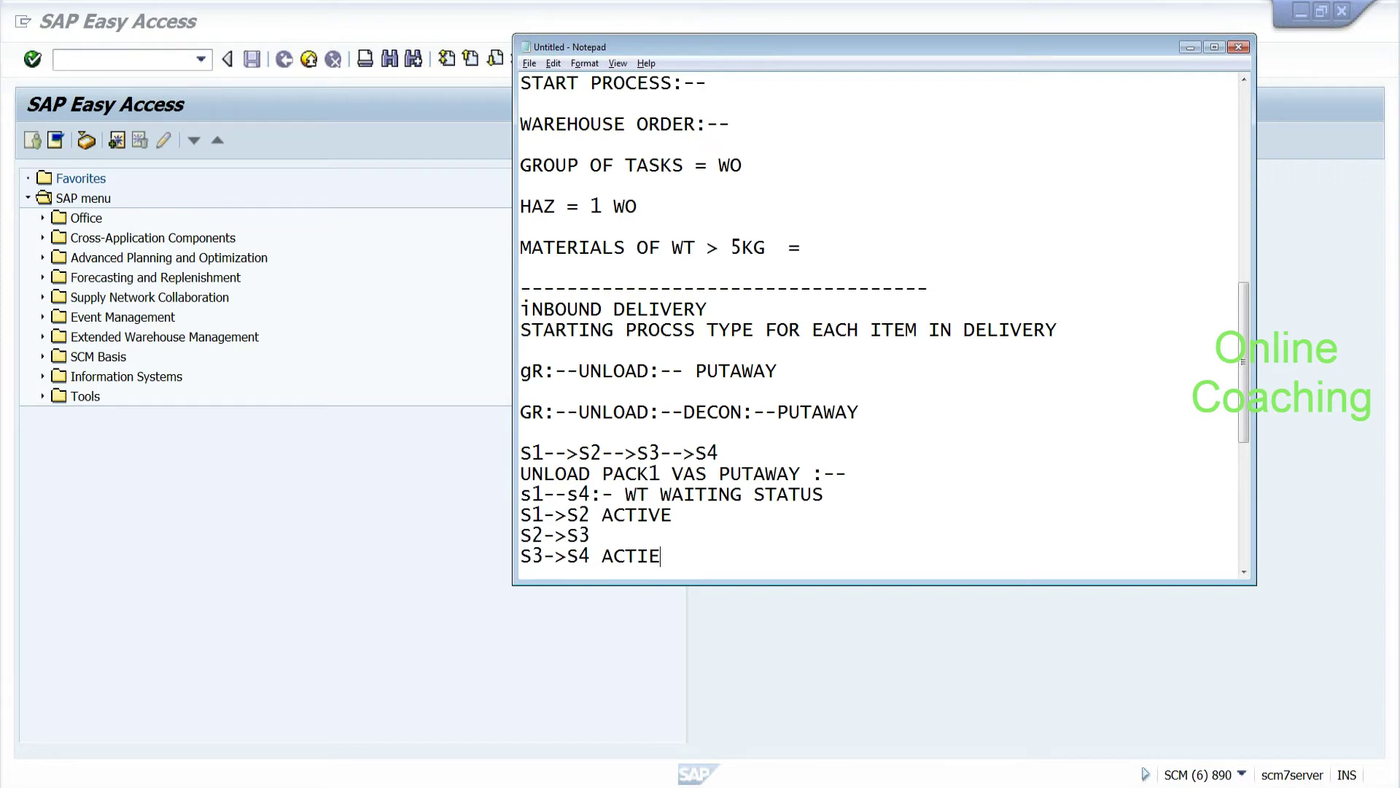
Step: Highlight the WT WAITING STATUS line and the three step-to-step lines from S1->S2 to S3->S4 for review
drag(521, 555, 583, 594)
click(584, 540)
drag(520, 330, 824, 329)
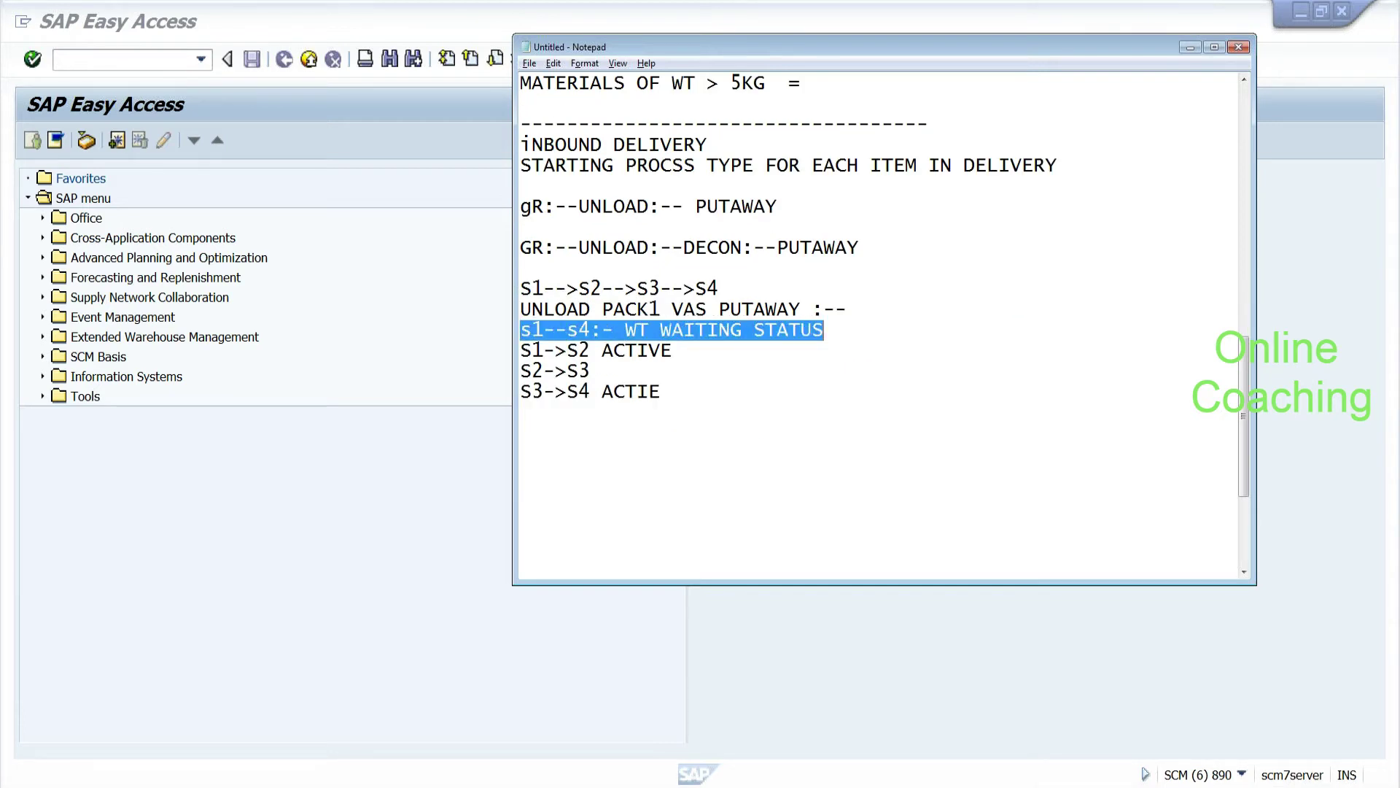
click(661, 392)
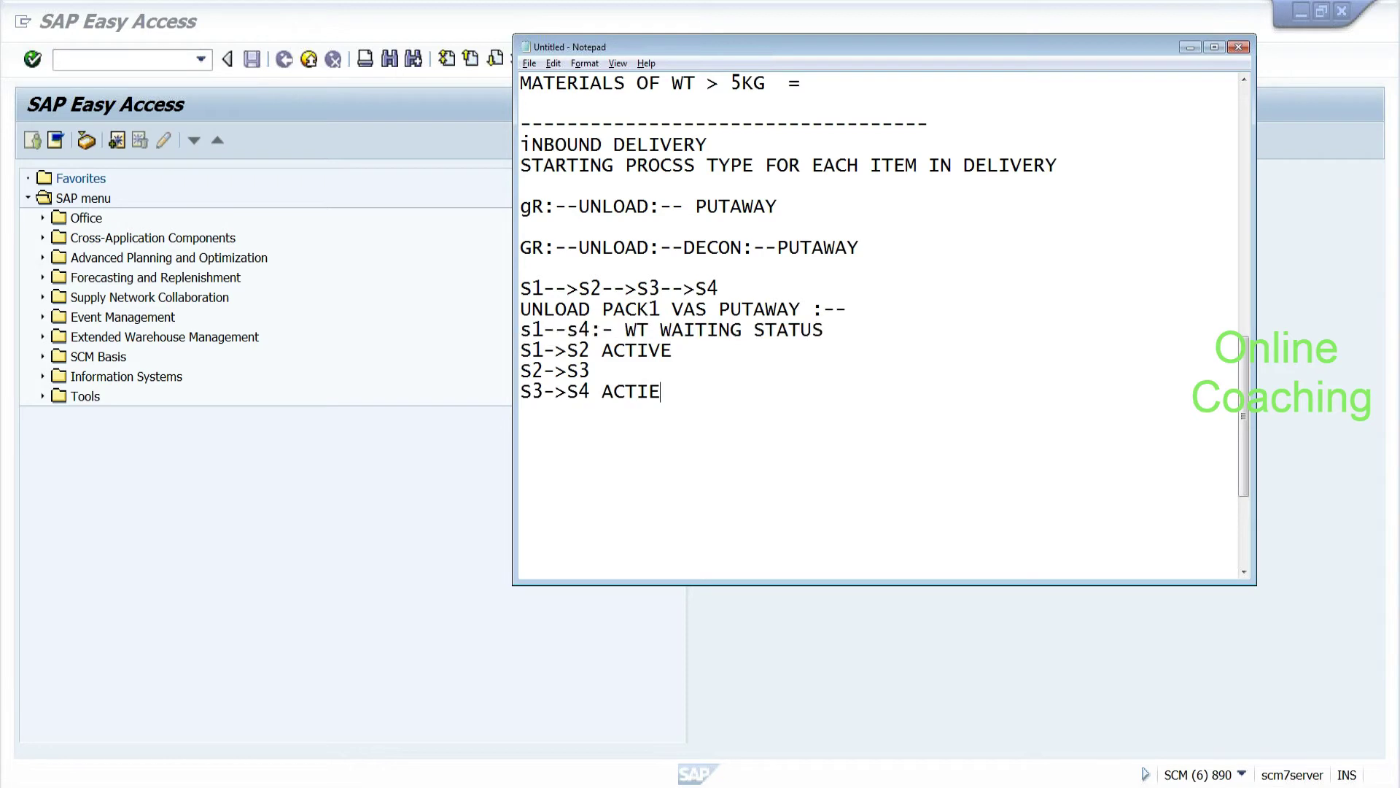
drag(521, 350, 661, 393)
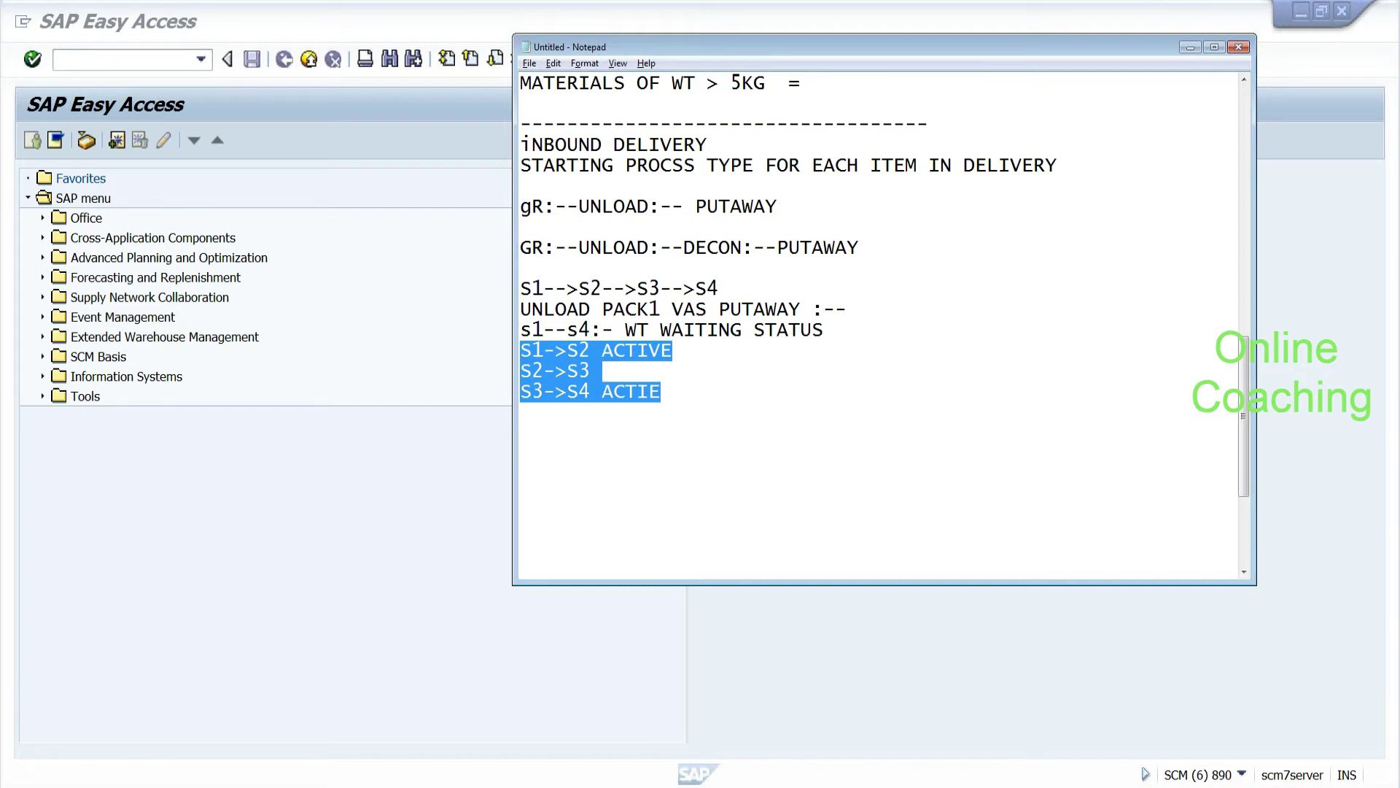
drag(521, 350, 661, 393)
click(521, 413)
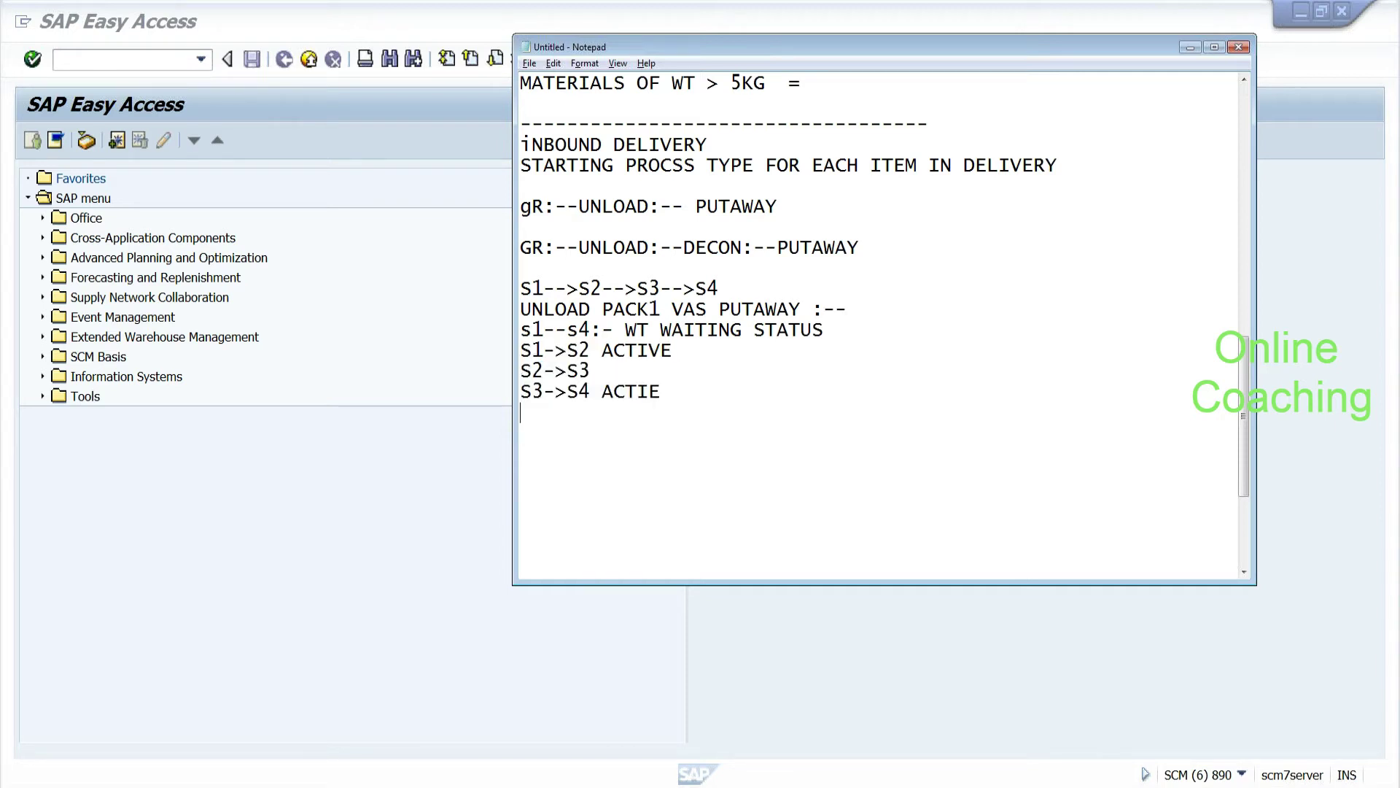
drag(520, 330, 824, 329)
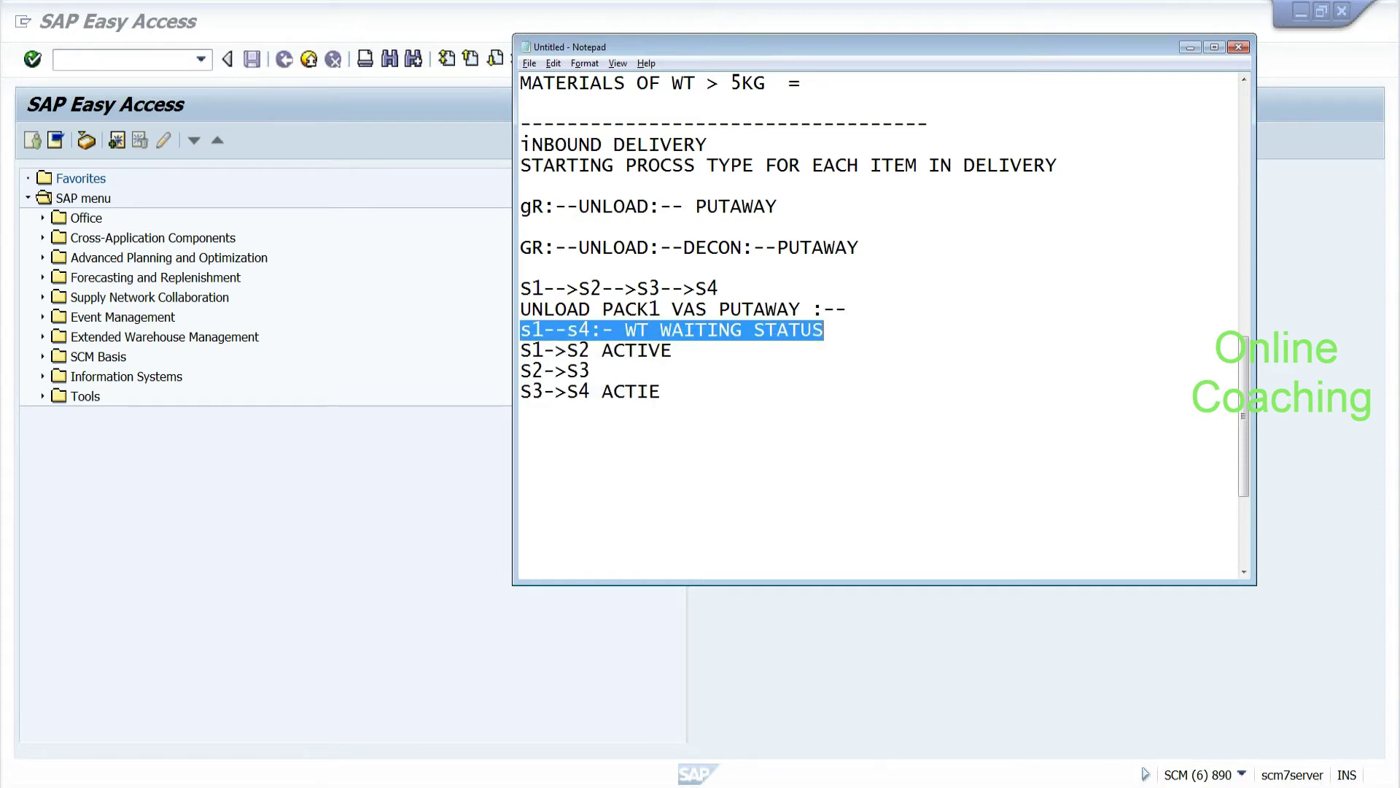
Step: Add the line "s1-->s4" below the step-to-step notes, separated by blank lines
click(521, 413)
key(Return)
key(Return)
text(s)
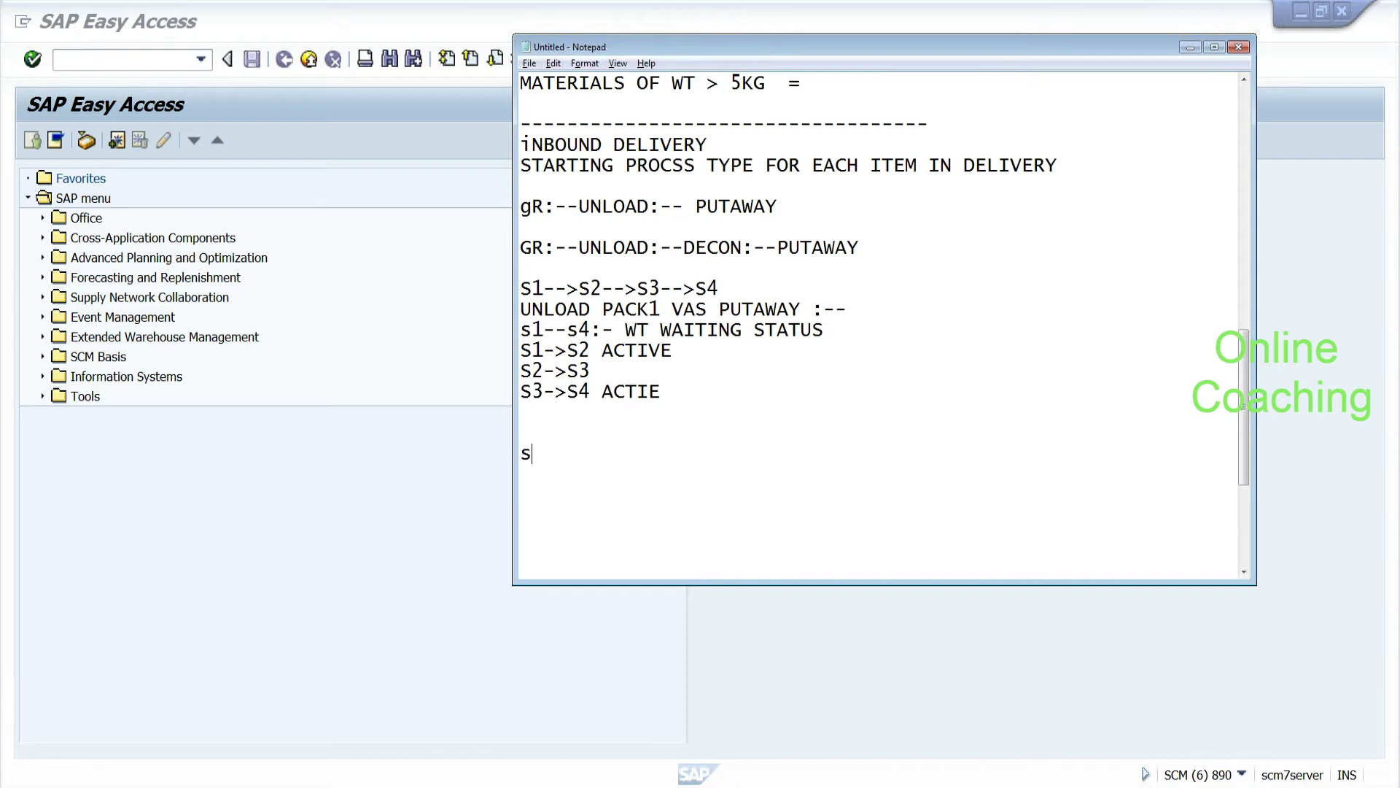
text(1-->s4)
Step: Switch to the SAP warehouse process type session, save process type 1010 and return to the process type overview
key(alt+Tab)
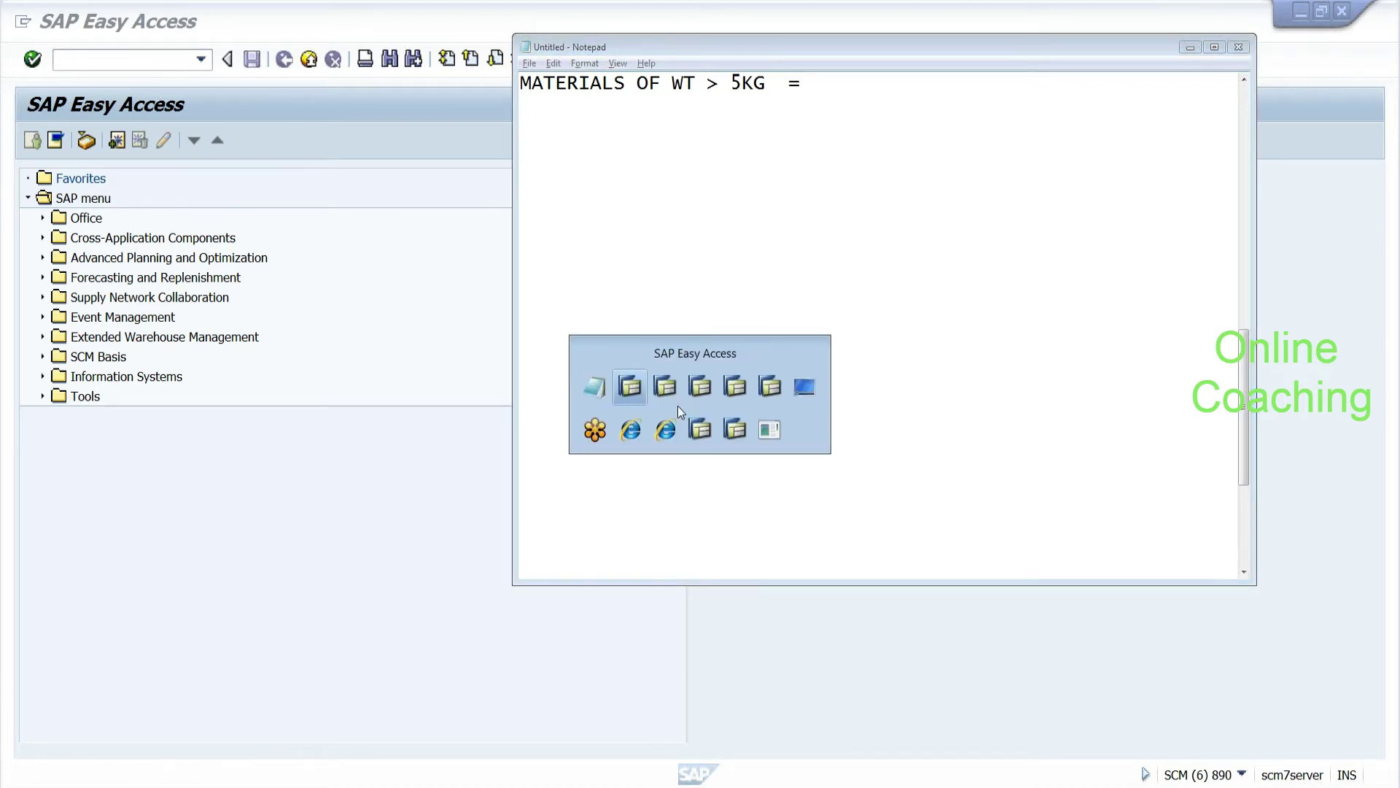
key(alt+Tab)
key(alt+Tab)
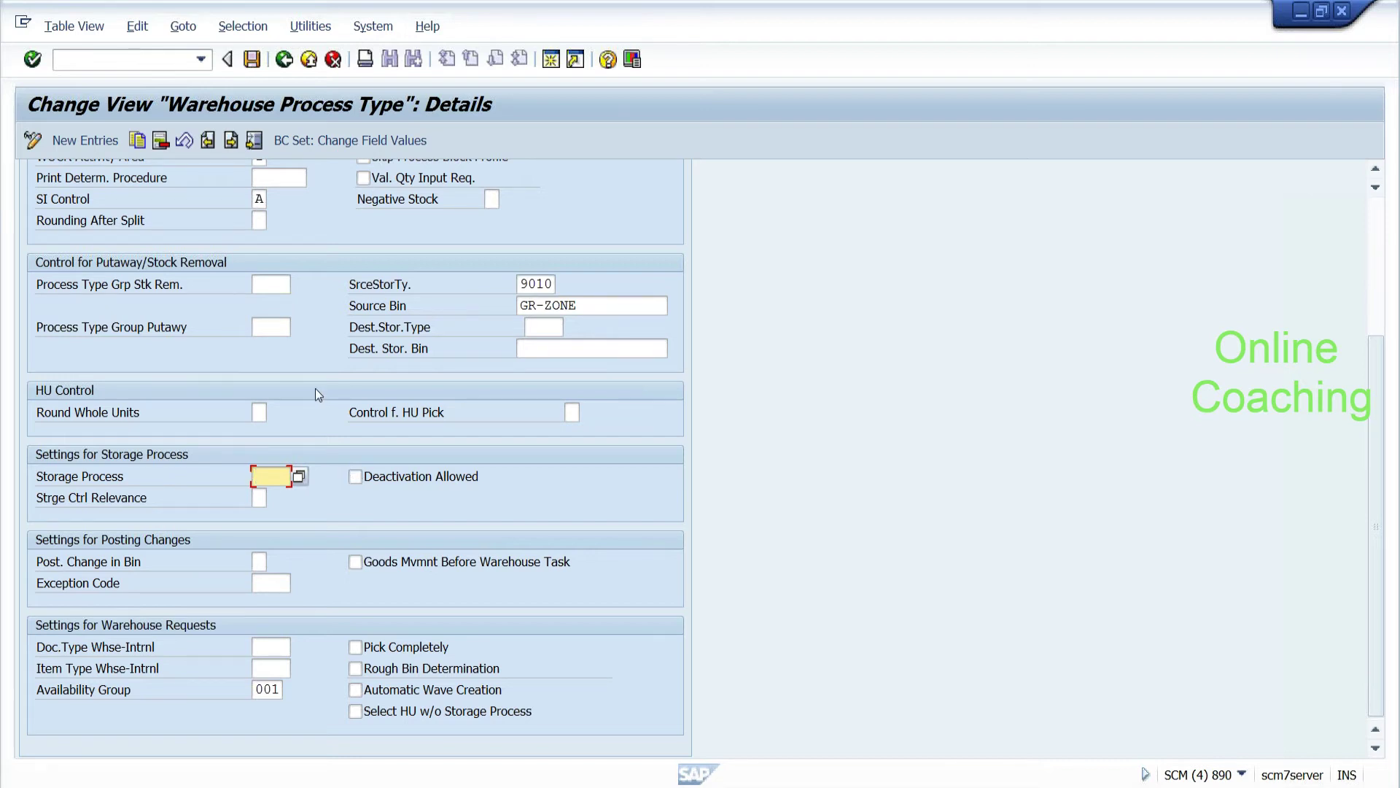
click(257, 61)
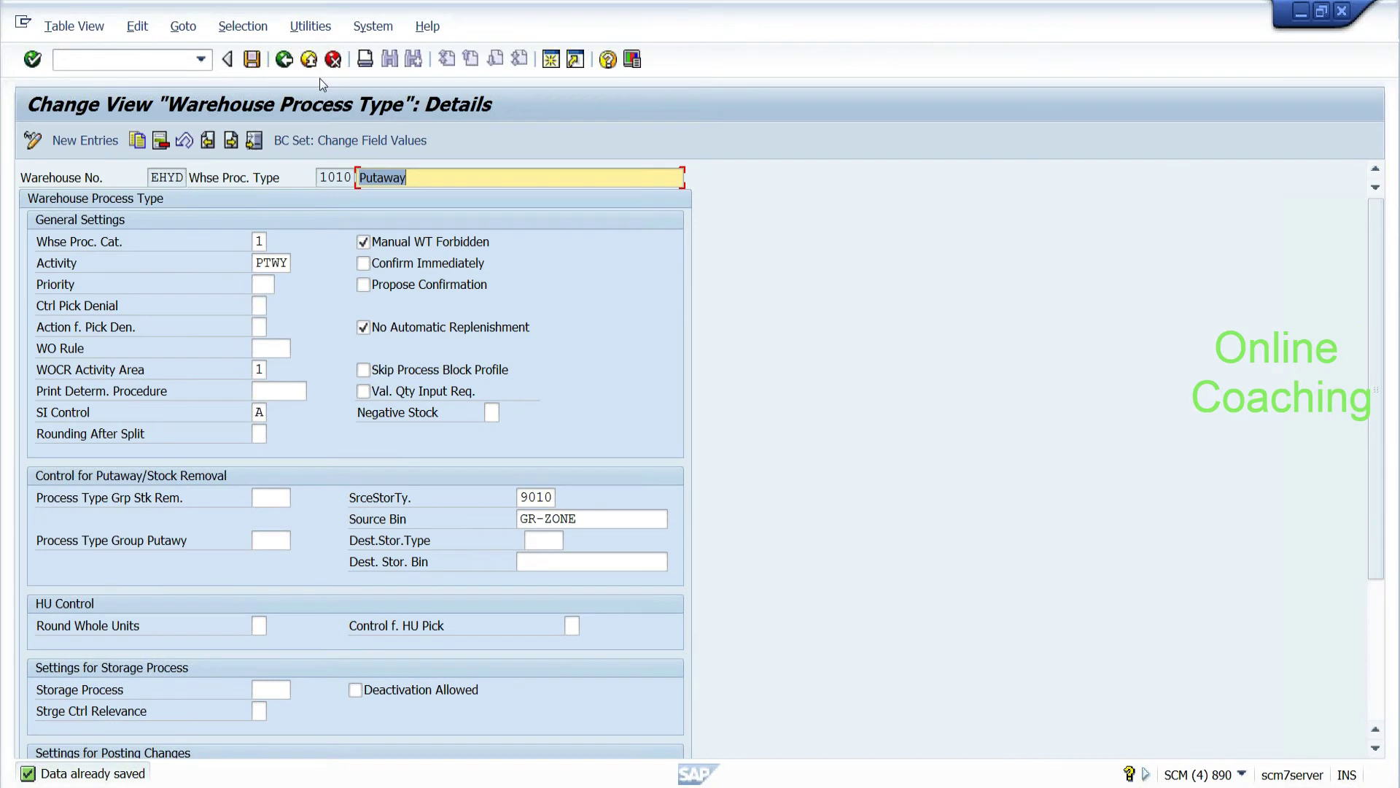
key(F3)
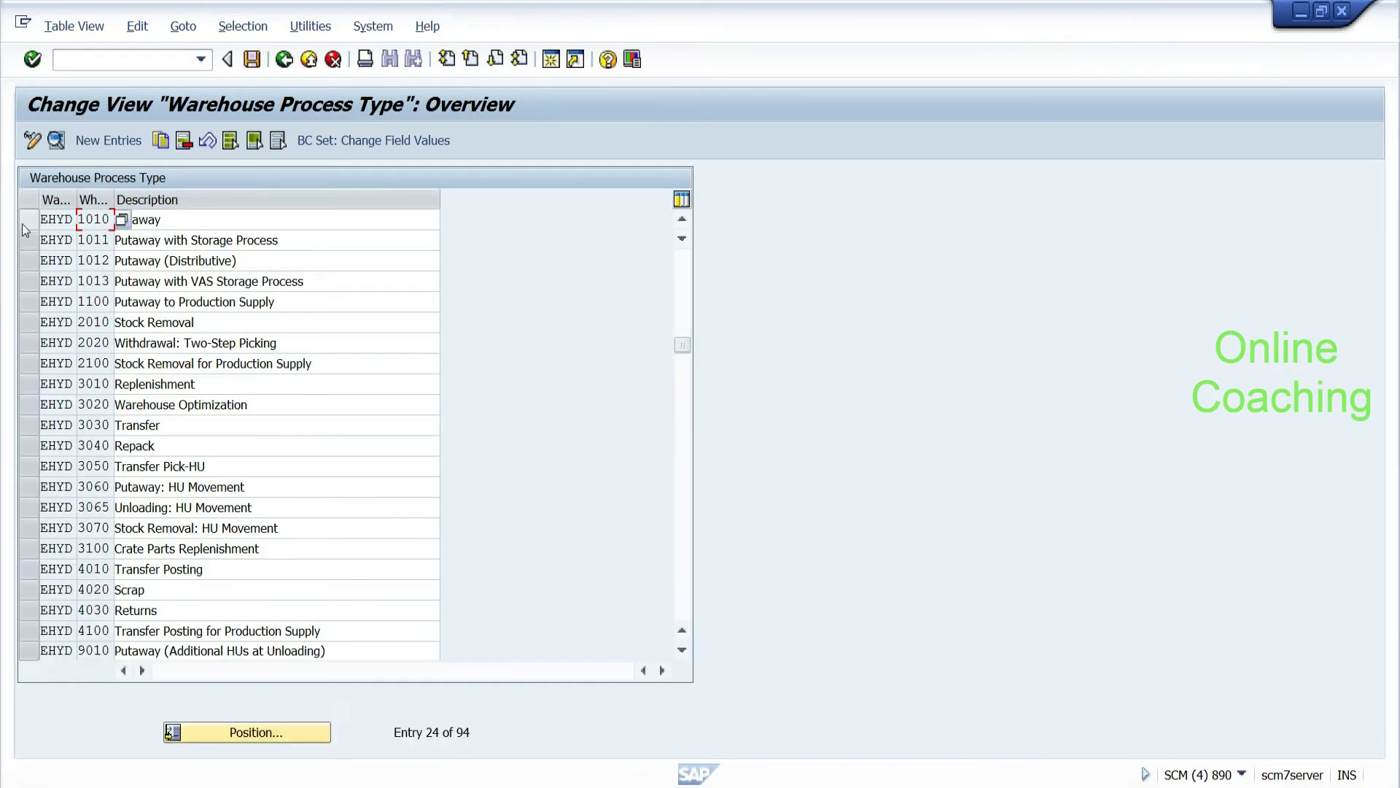
Step: Open the details of EHYD process type 1011, Putaway with Storage Process, and examine its Storage Process field
click(22, 225)
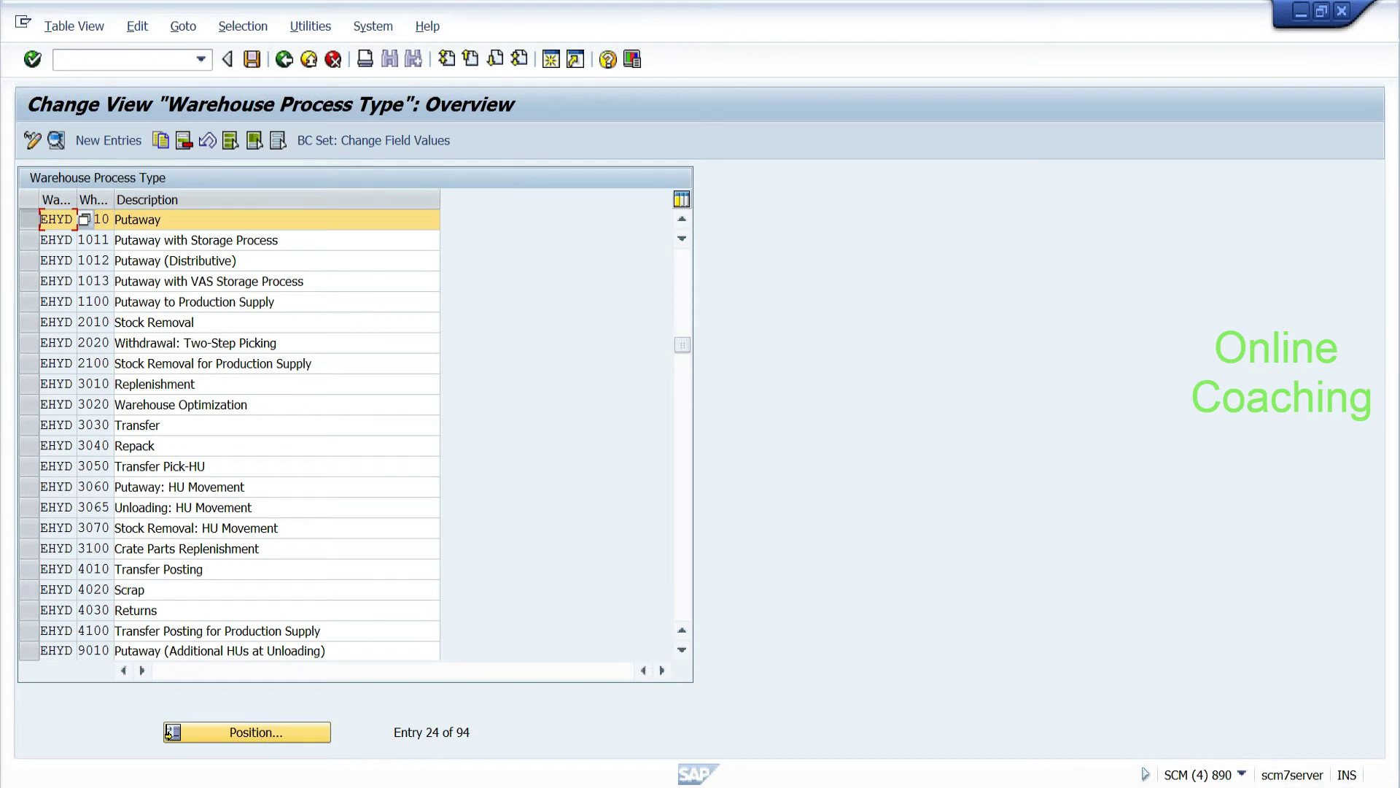
key(Tab)
key(shift+Left)
key(shift+Left)
key(shift+Left)
key(shift+Left)
key(shift+Left)
key(shift+Left)
key(shift+Left)
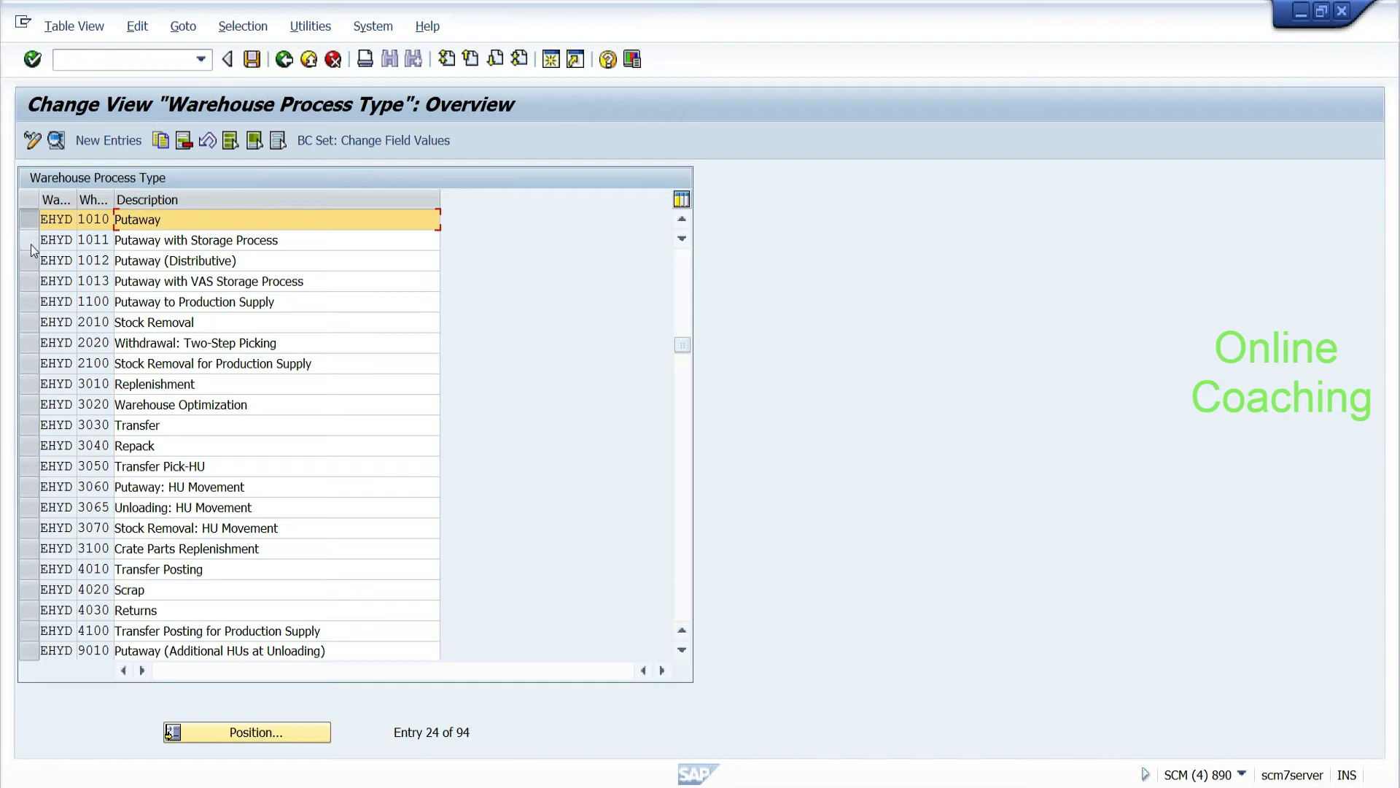
click(30, 243)
click(32, 228)
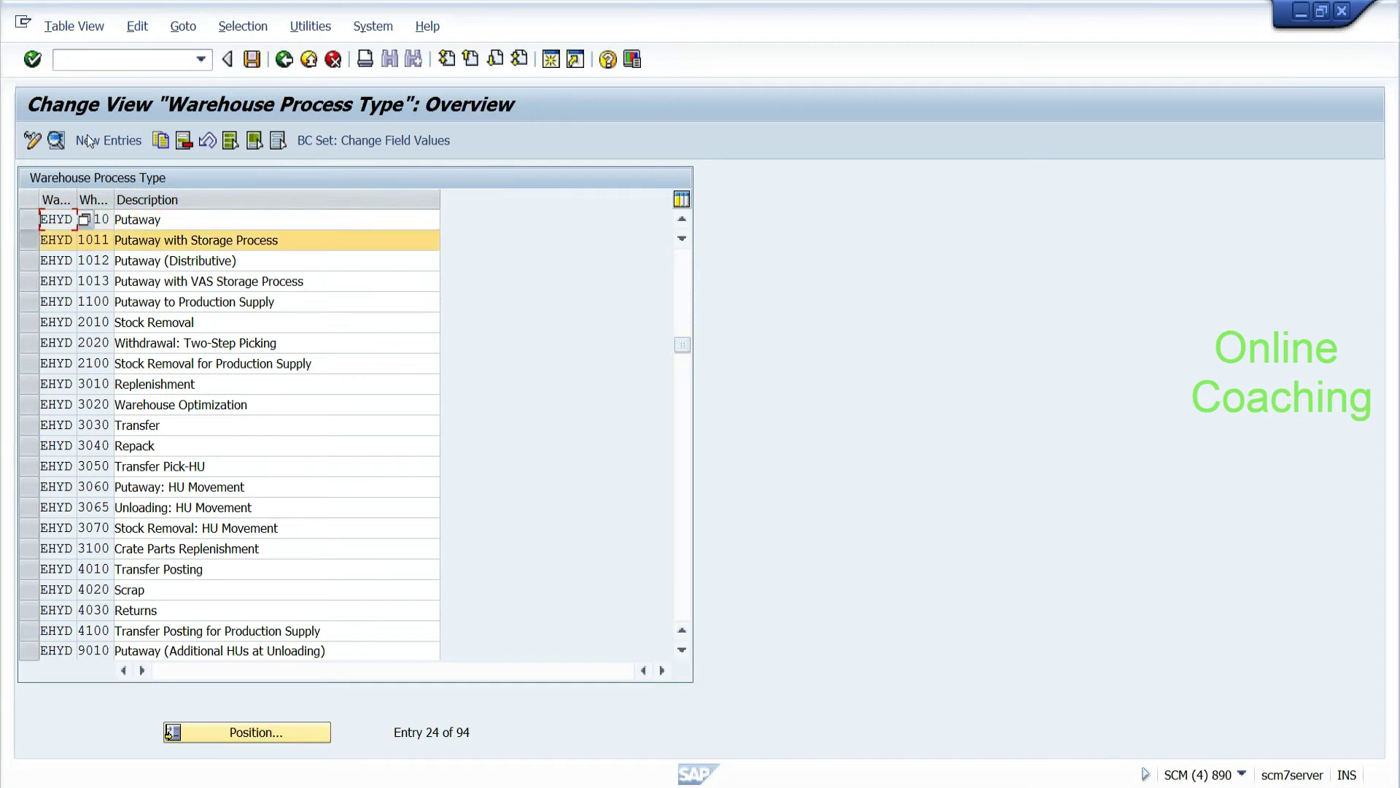
click(55, 146)
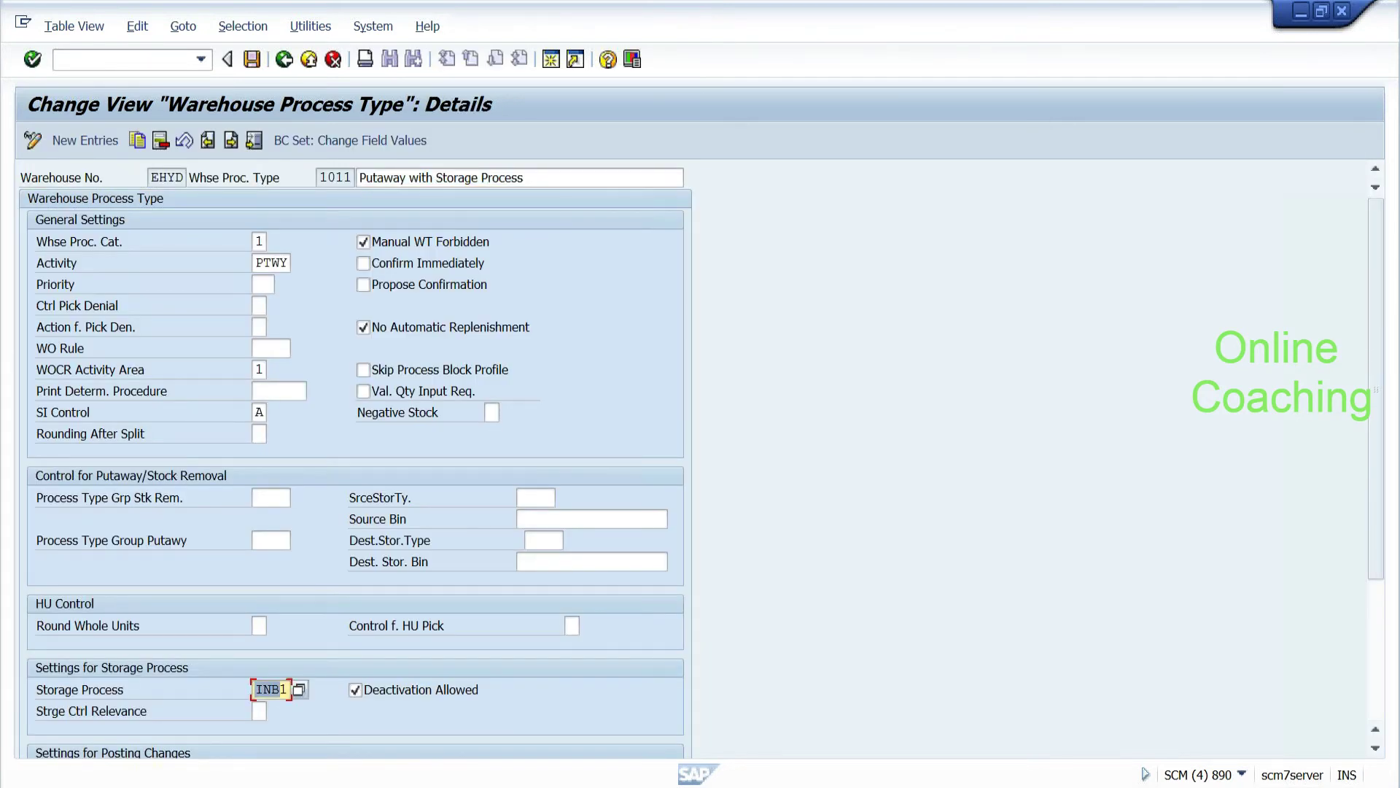
click(280, 689)
Step: Try to create a new SAP session from the warehouse process type details screen
click(23, 23)
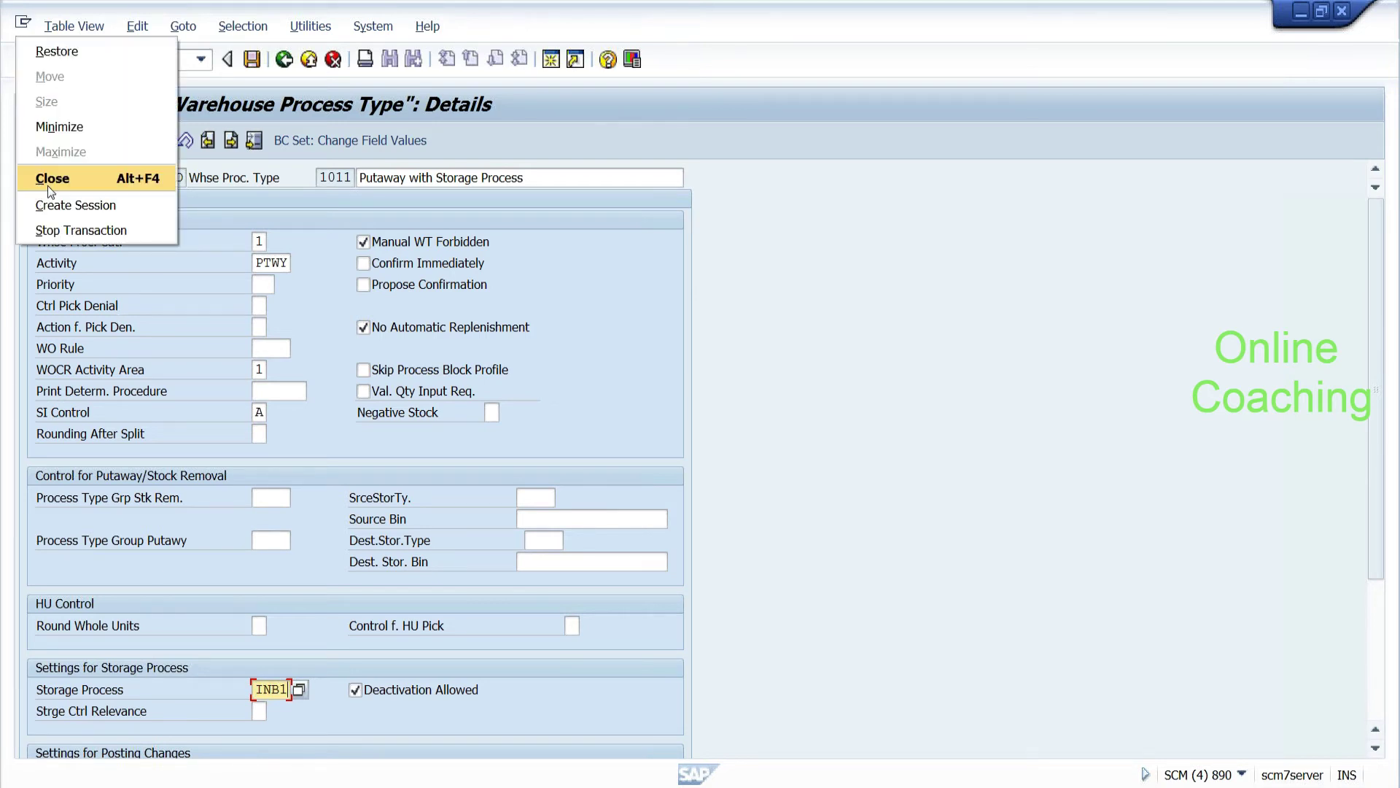
click(73, 205)
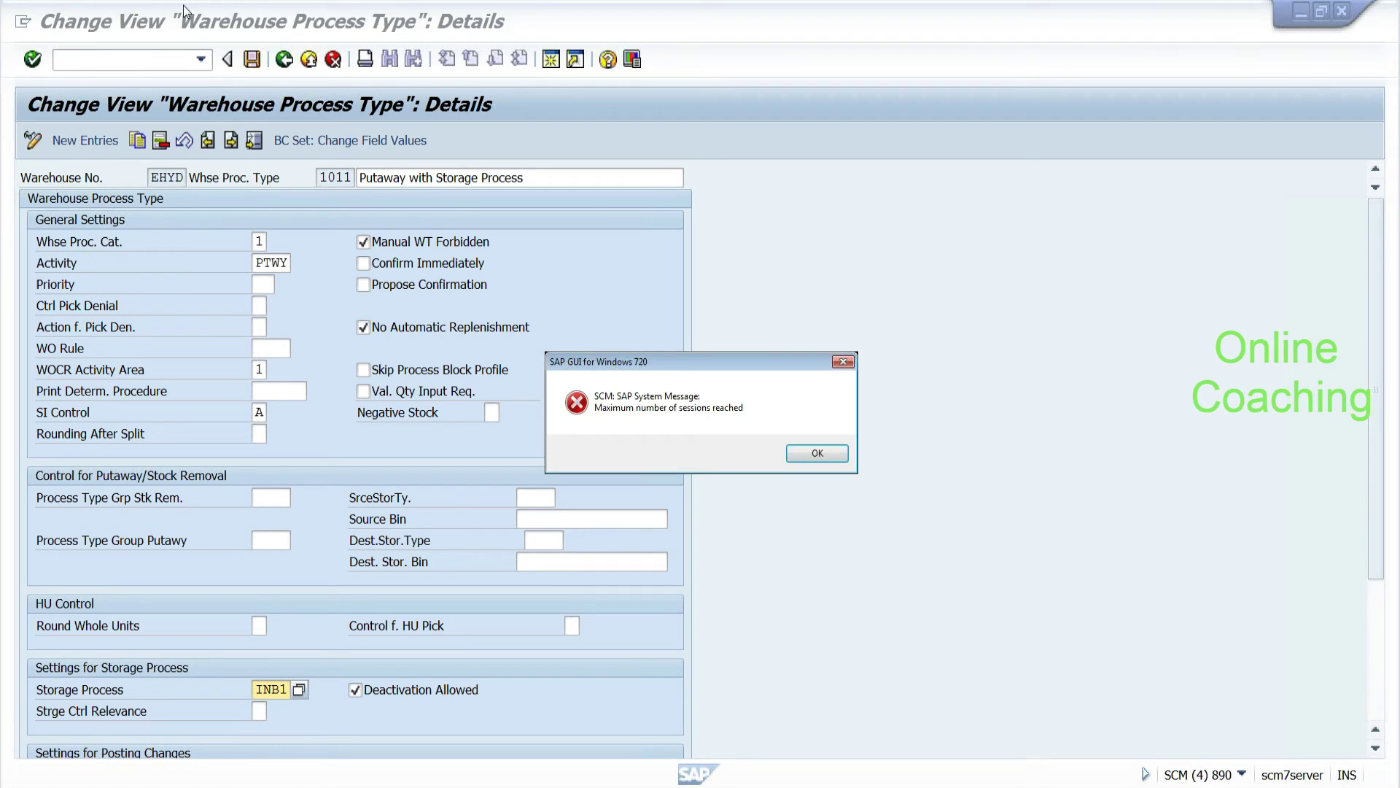
click(800, 461)
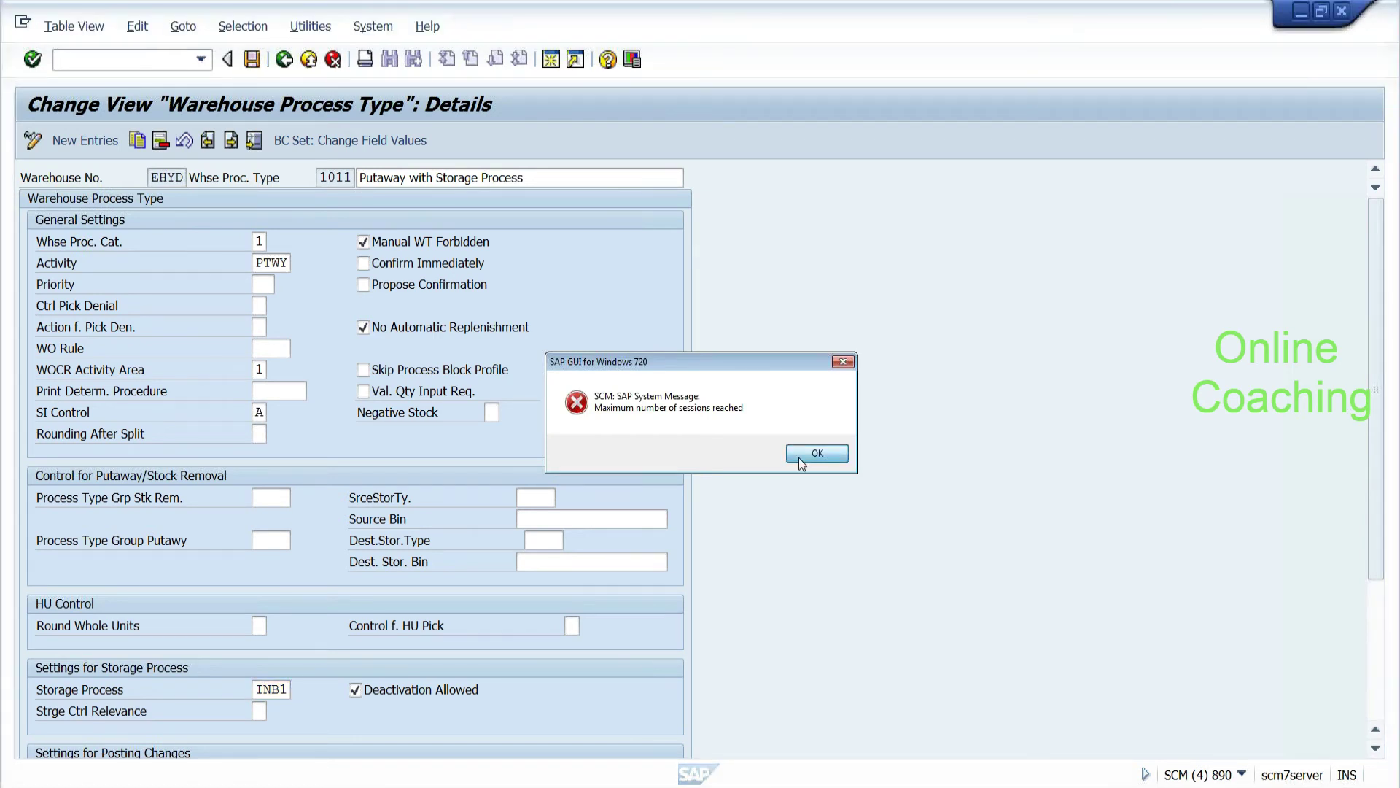
Step: Start transaction /NSPRO in the current session and display the SAP Reference IMG
click(120, 60)
text(/NSPRO)
key(Return)
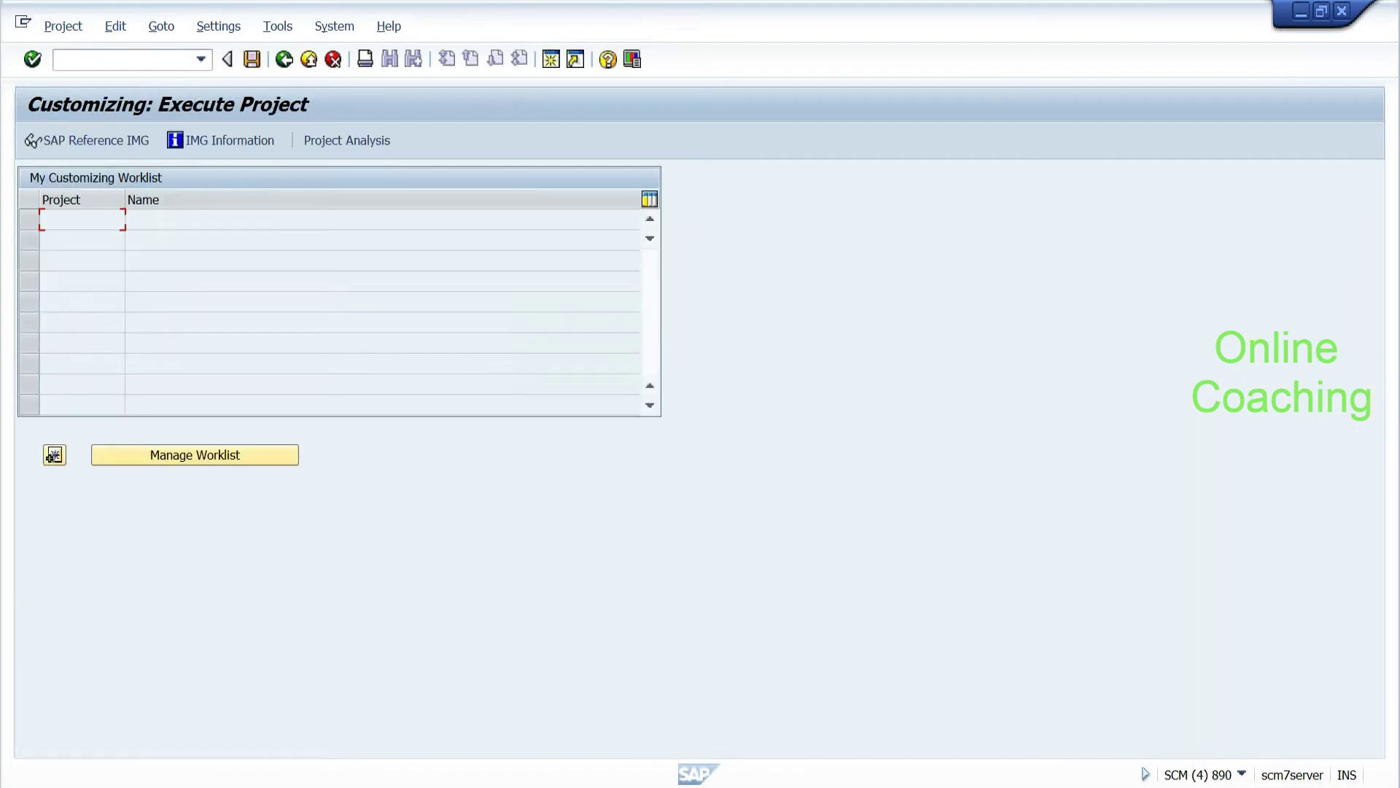
click(113, 146)
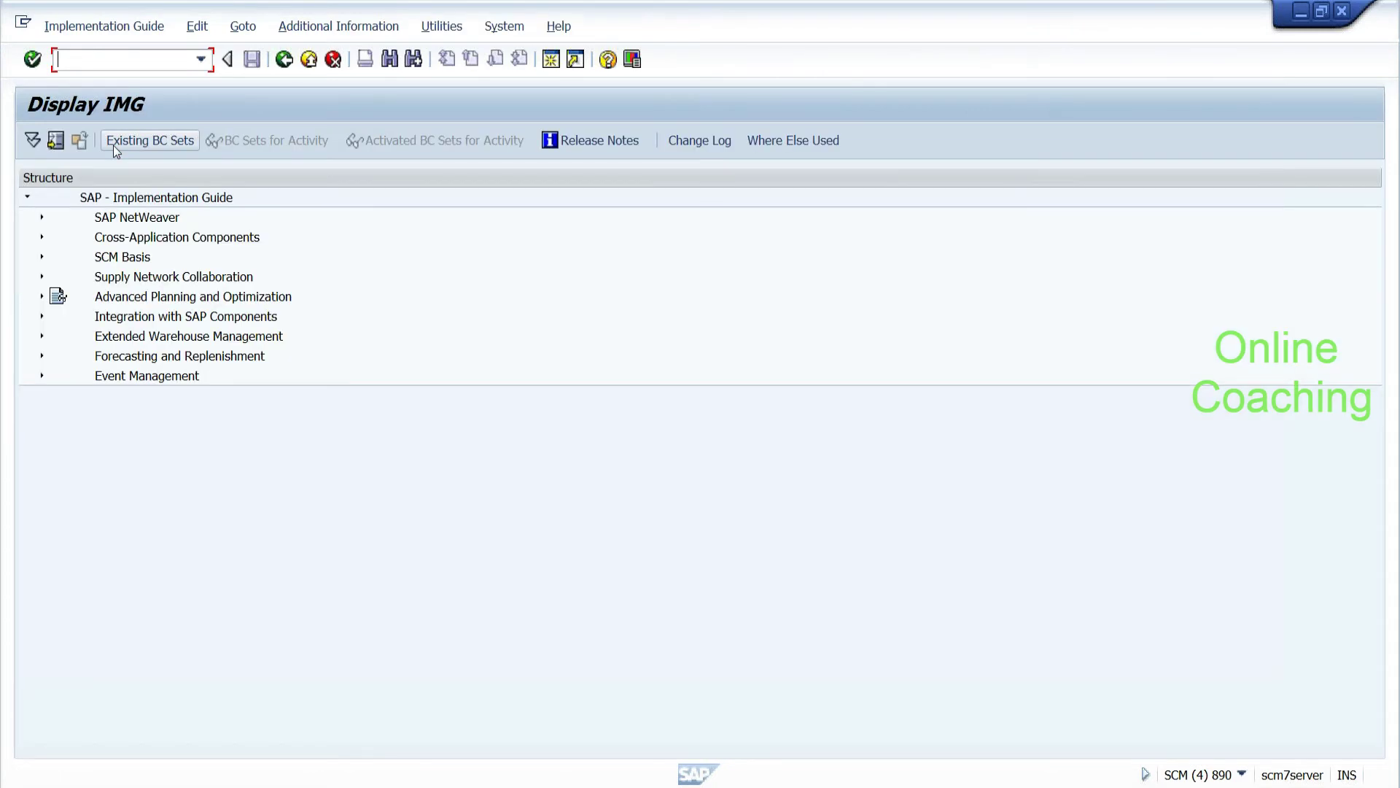
Step: Open the process-oriented storage control activity for warehouse tasks in Extended Warehouse Management's Cross-Process Settings
click(42, 337)
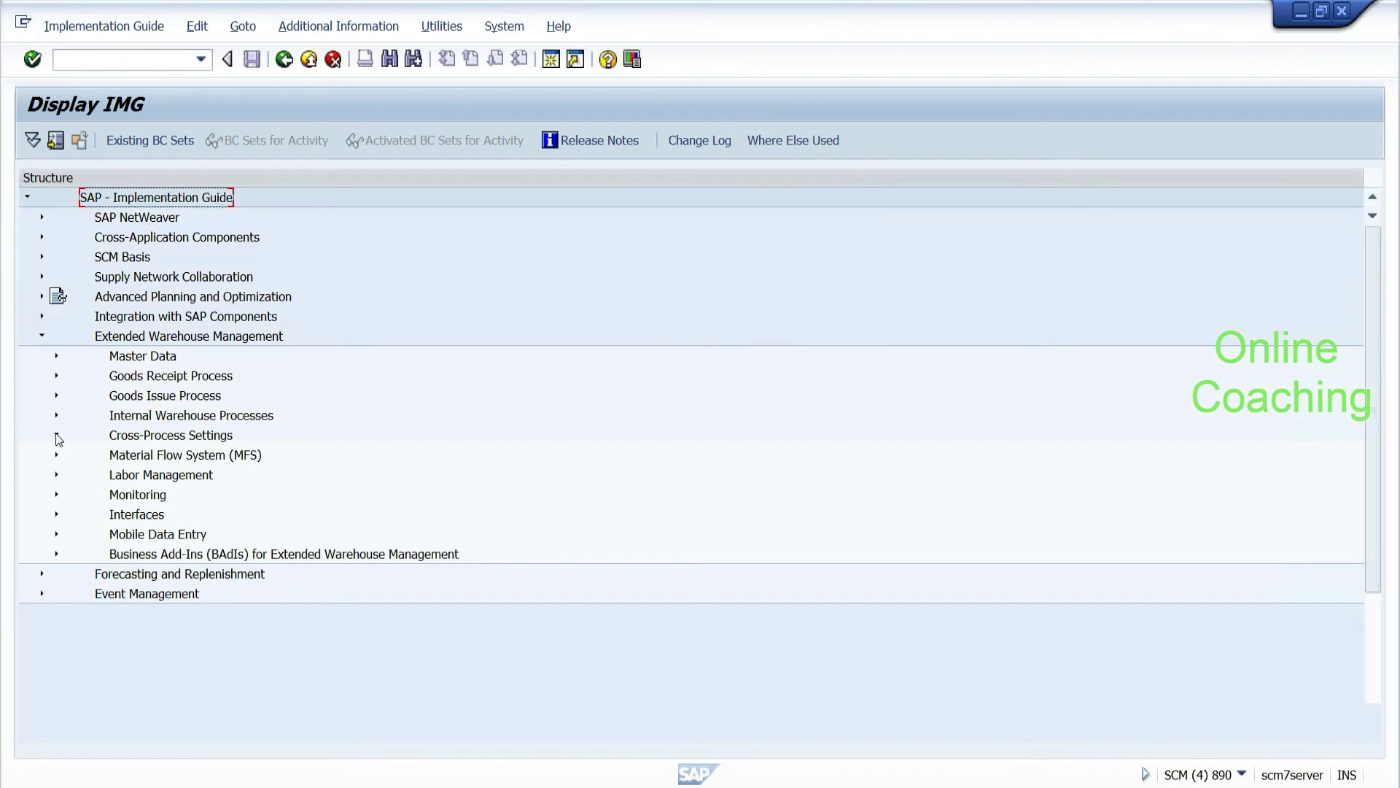
click(56, 436)
click(71, 534)
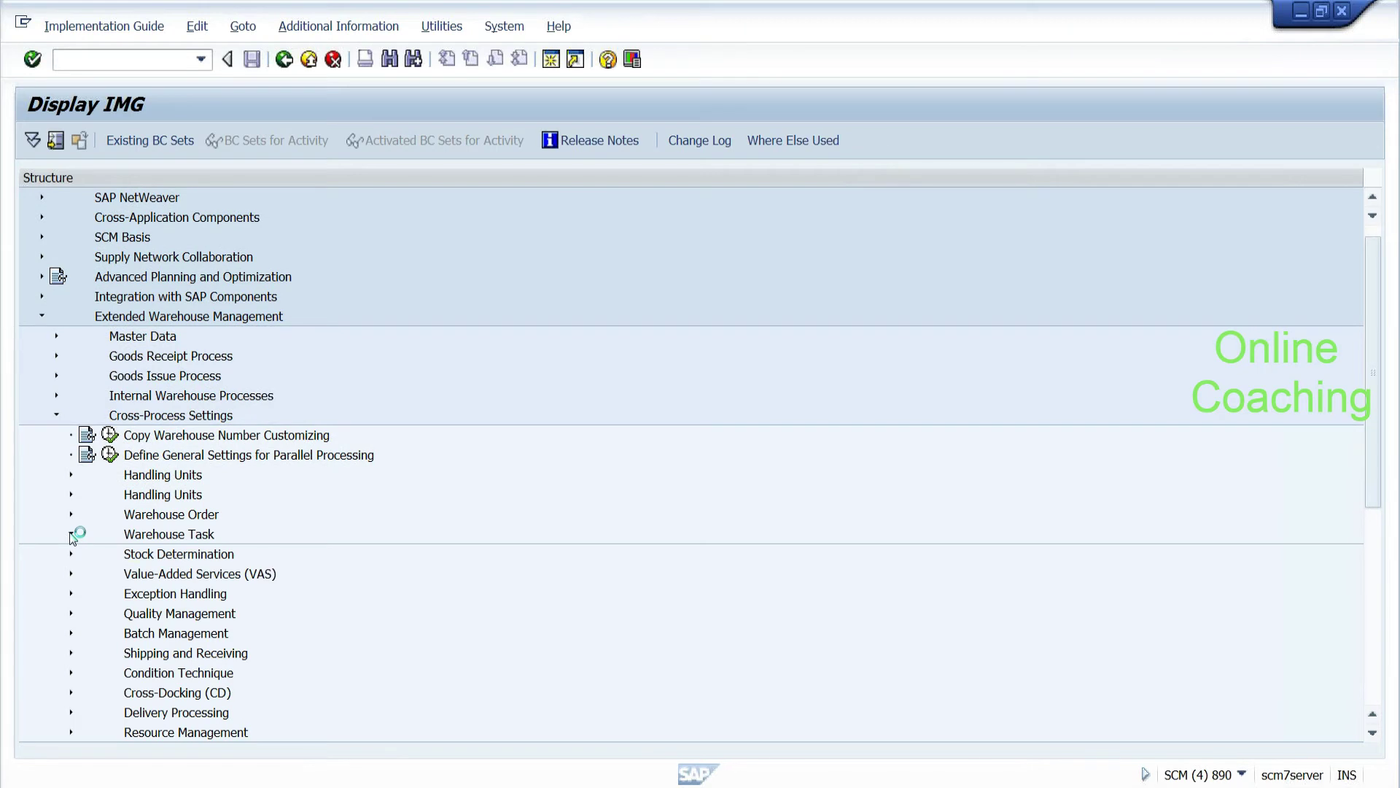
click(125, 574)
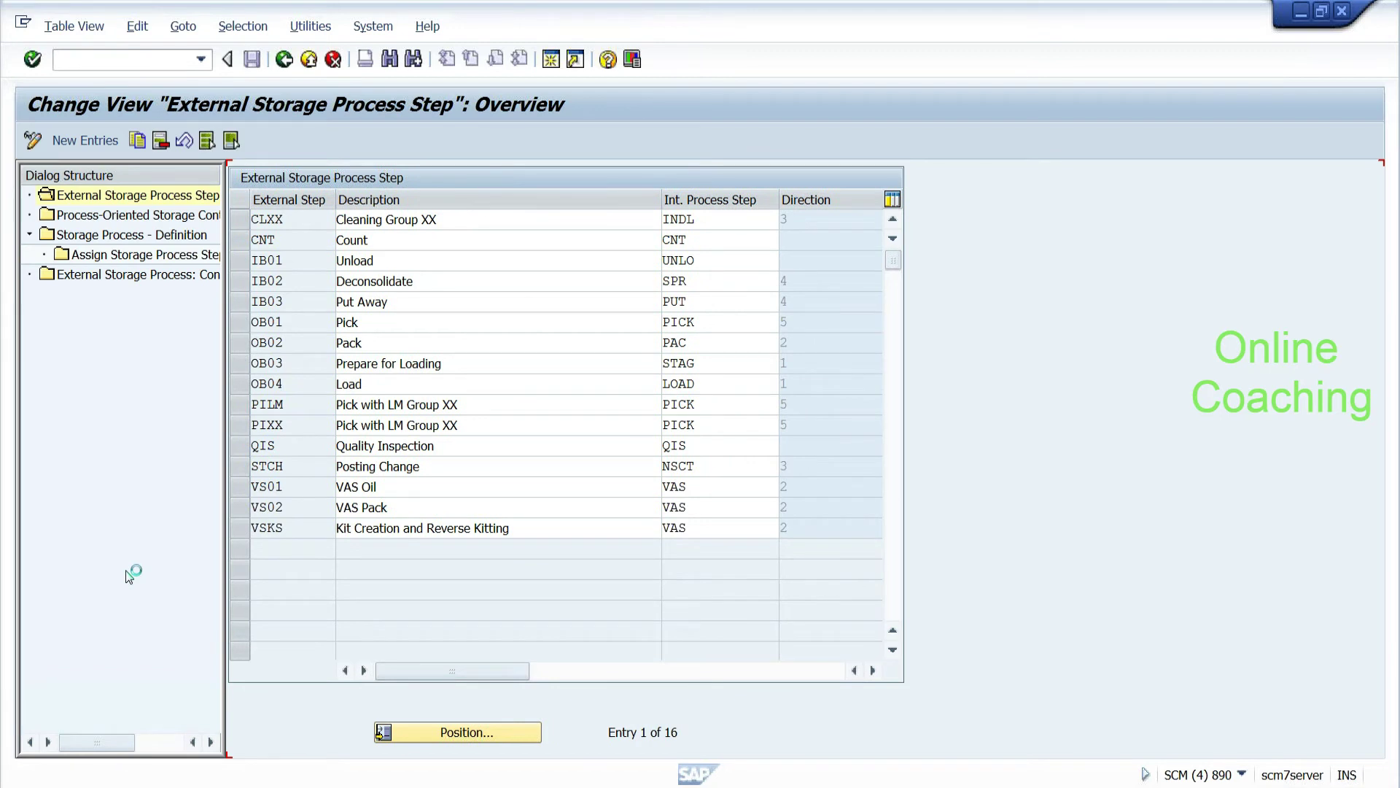
Step: Display the storage process steps assigned to INB1 in warehouse EWM1 and go through the steps down to IB03
double_click(145, 236)
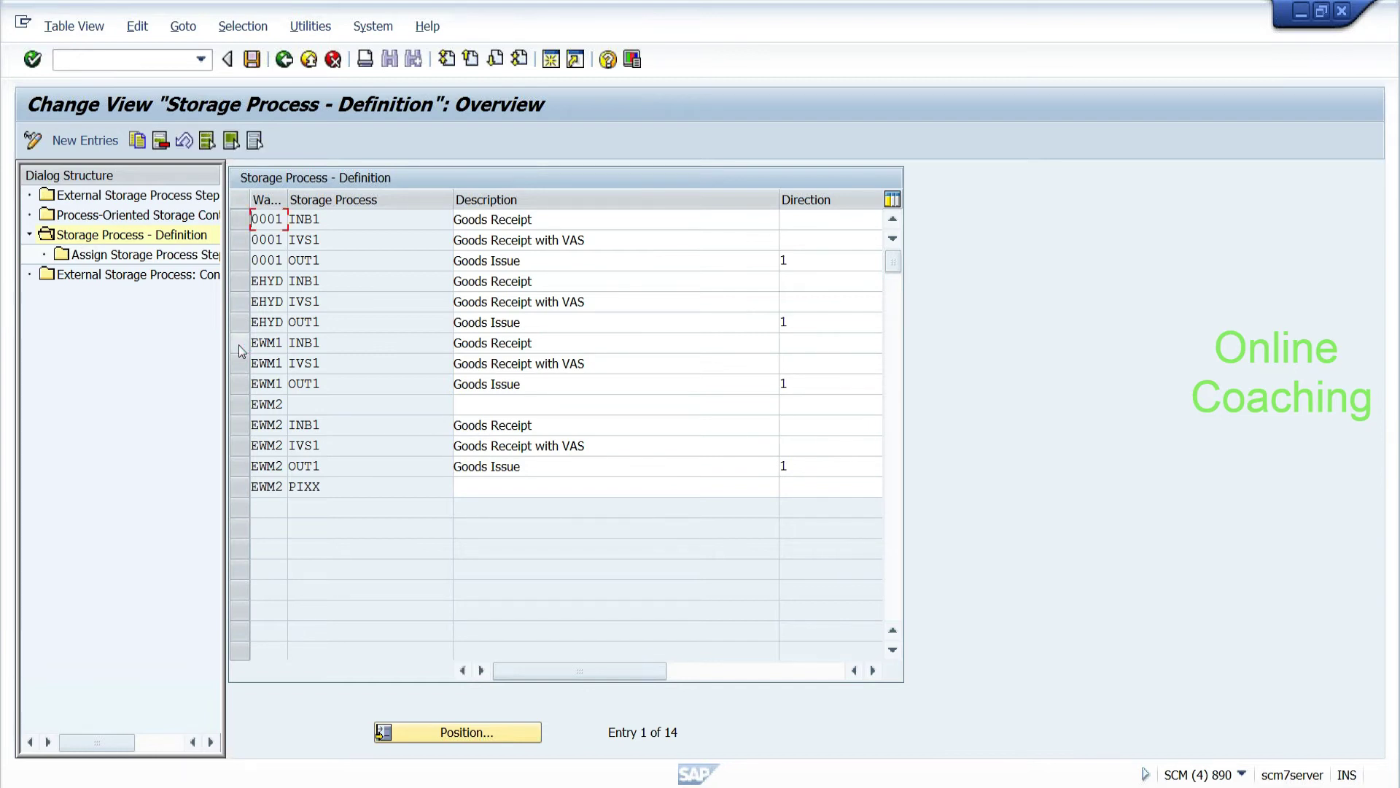
click(239, 343)
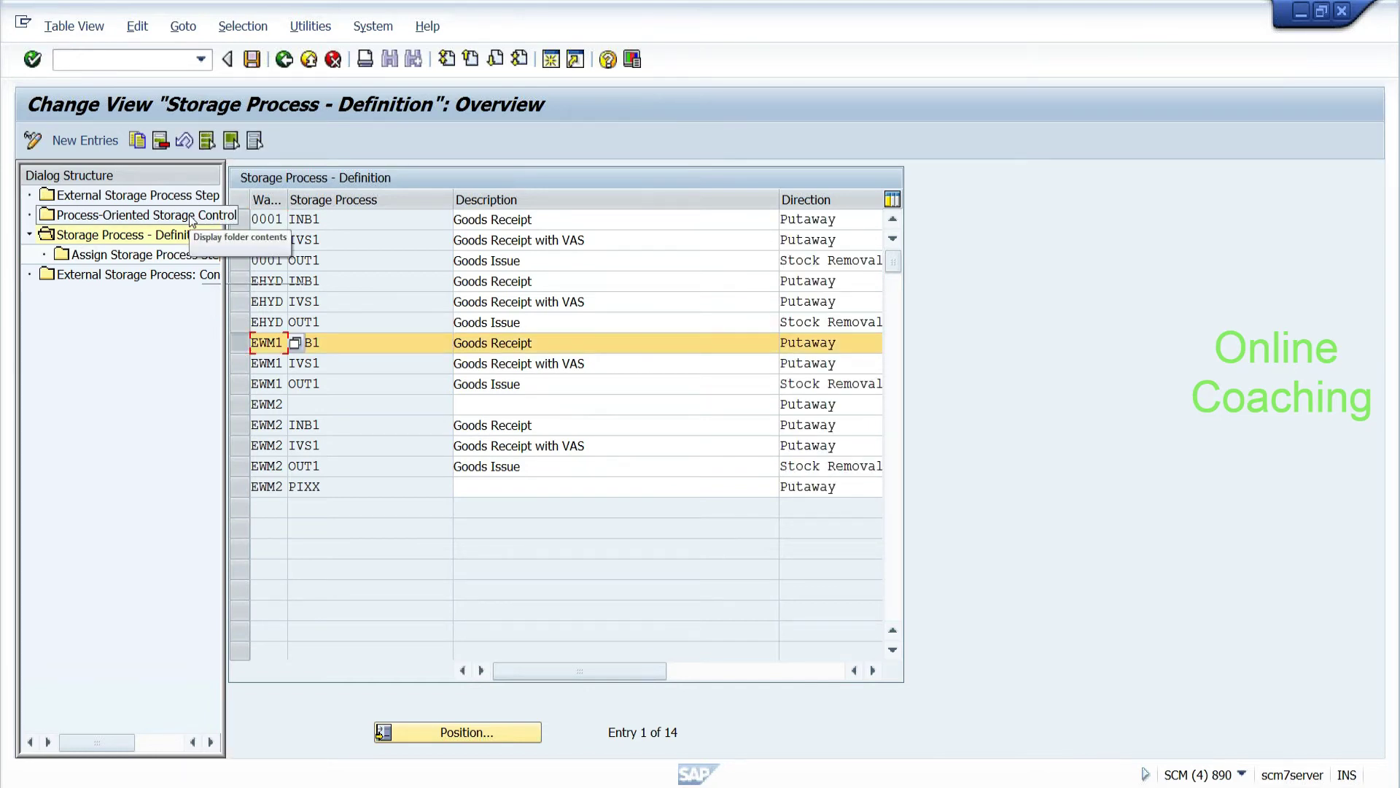
click(171, 256)
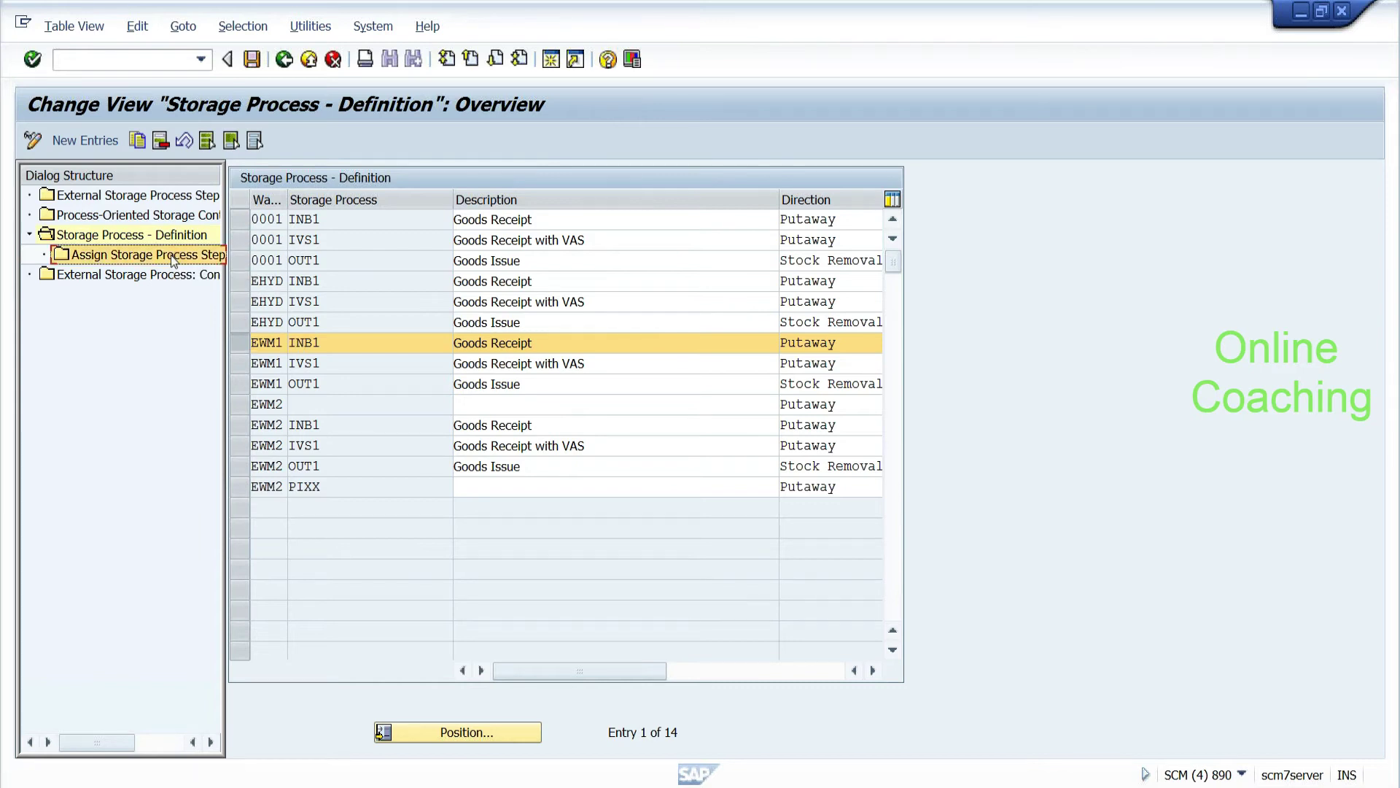
double_click(171, 255)
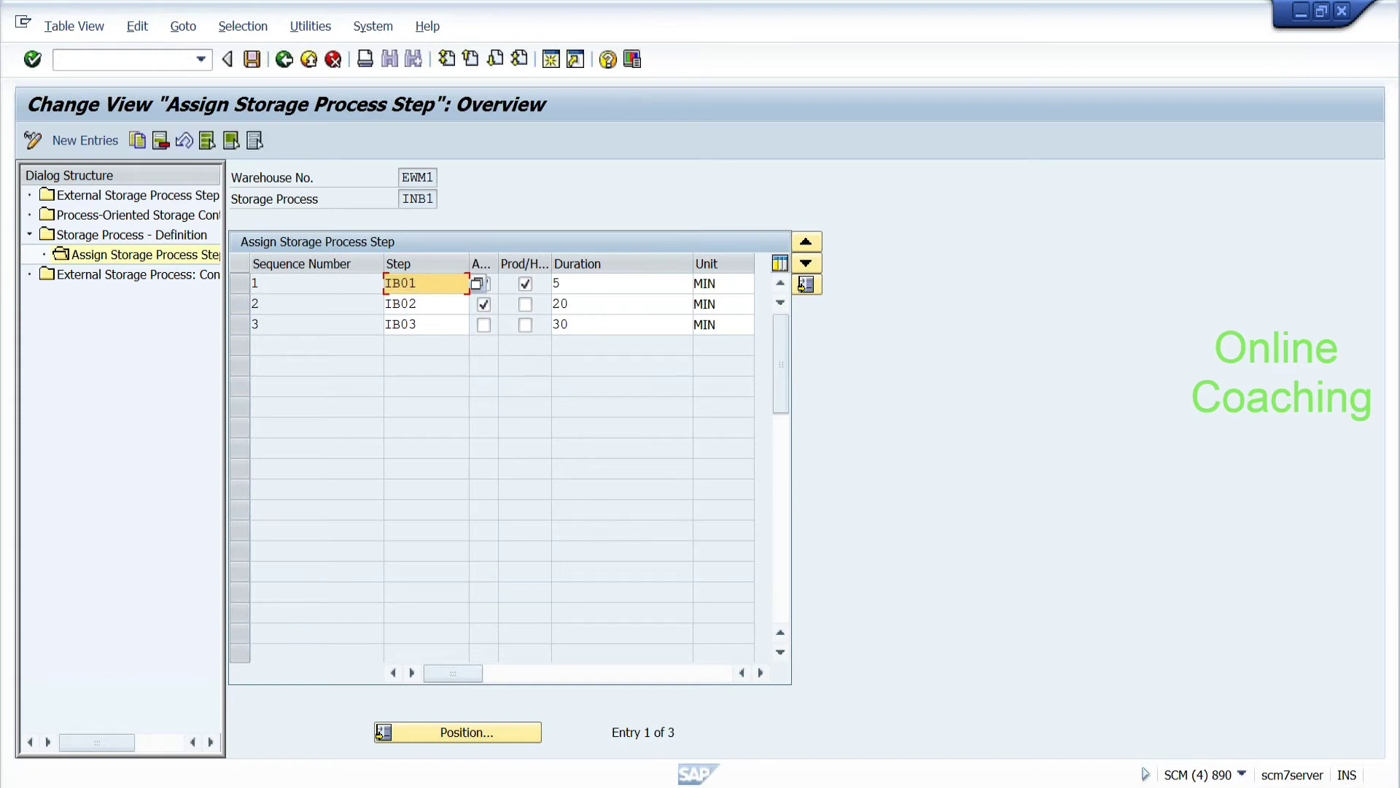
key(Down)
key(Down)
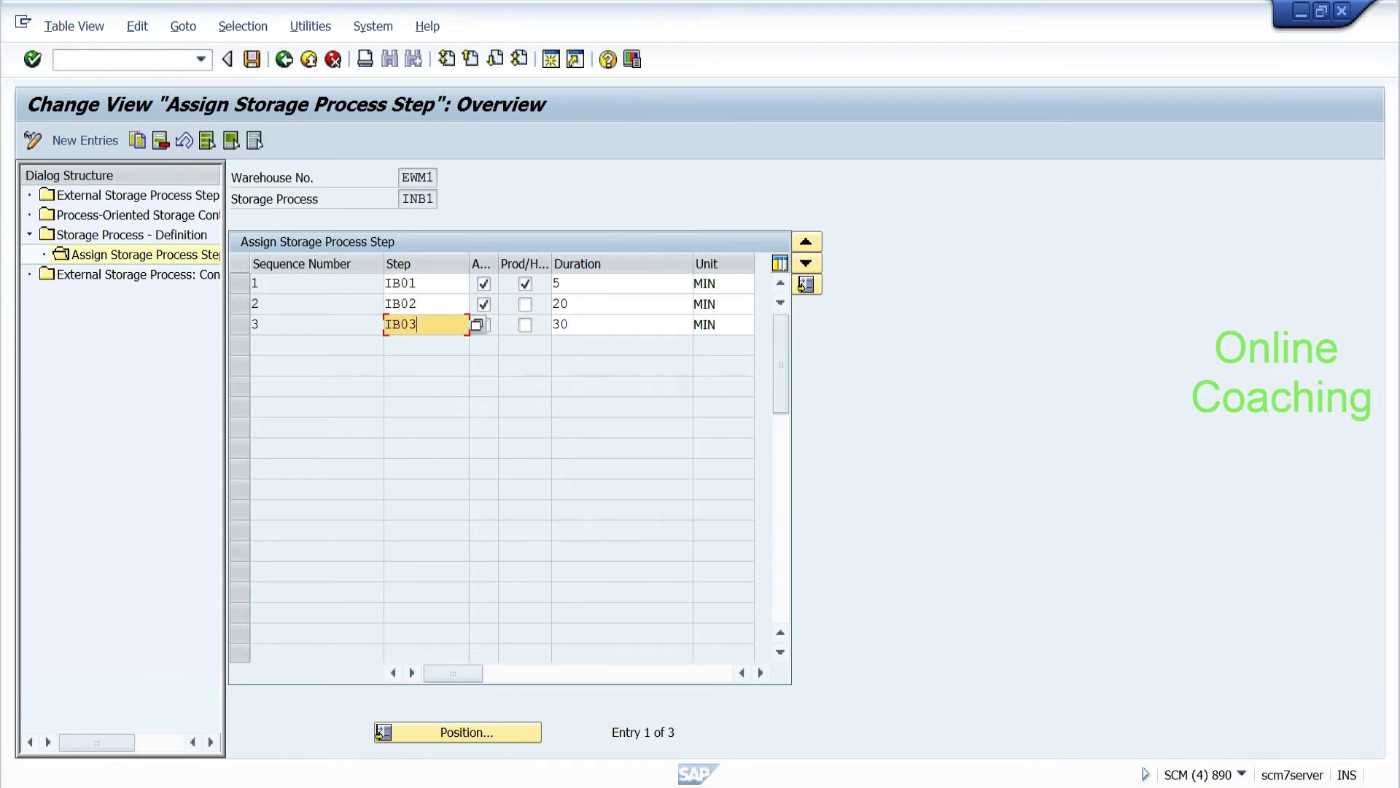
Step: Go through the steps assigned to storage process INB1 and their durations down to IB03
key(Up)
key(Up)
key(Down)
click(445, 325)
click(586, 284)
key(Down)
key(Down)
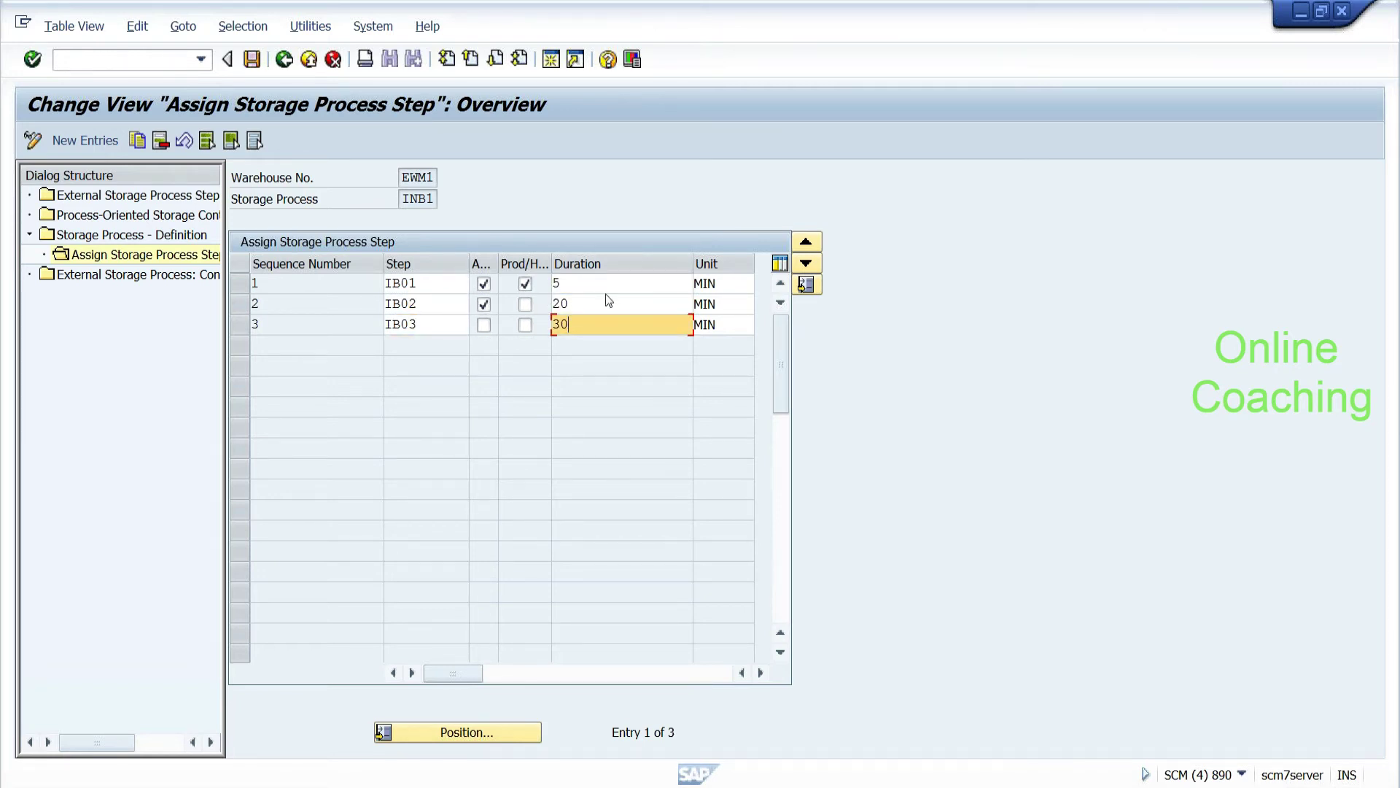
Step: Display the external storage process steps and go through IB01, IB02 and IB03
click(188, 199)
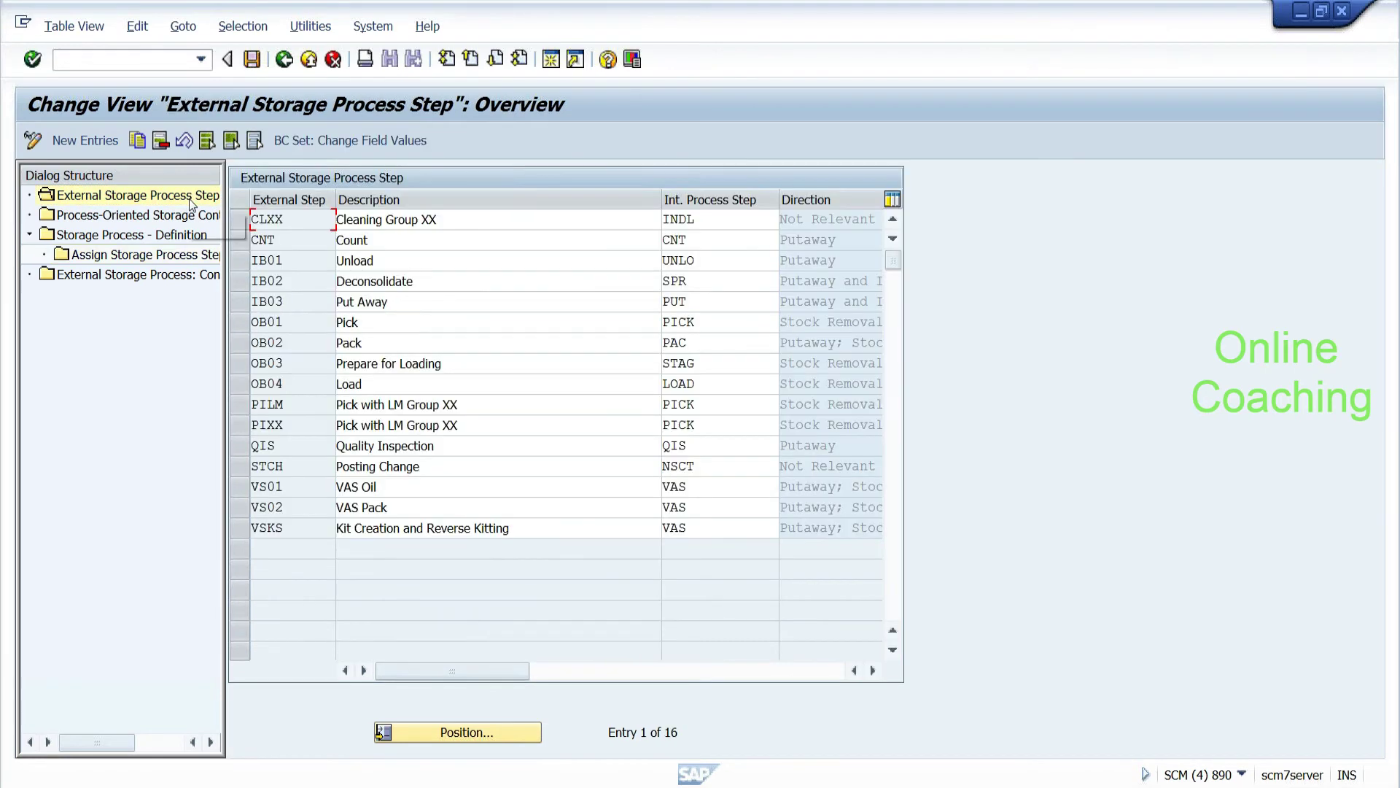
drag(251, 260, 285, 260)
click(340, 260)
click(283, 281)
drag(285, 301, 251, 302)
click(252, 302)
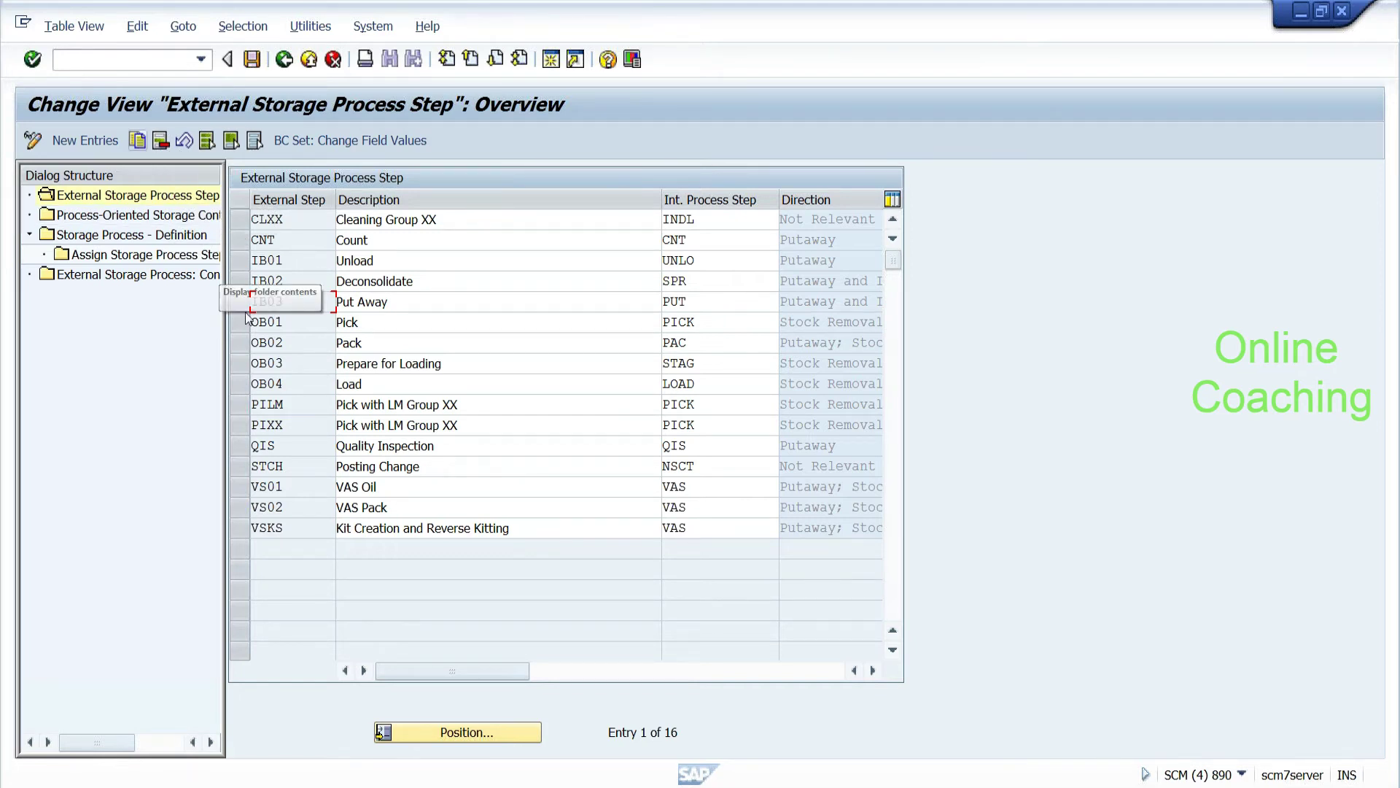
Step: Copy the external storage process step IB02 (Deconsolidate) under the new step code SEAL
click(240, 287)
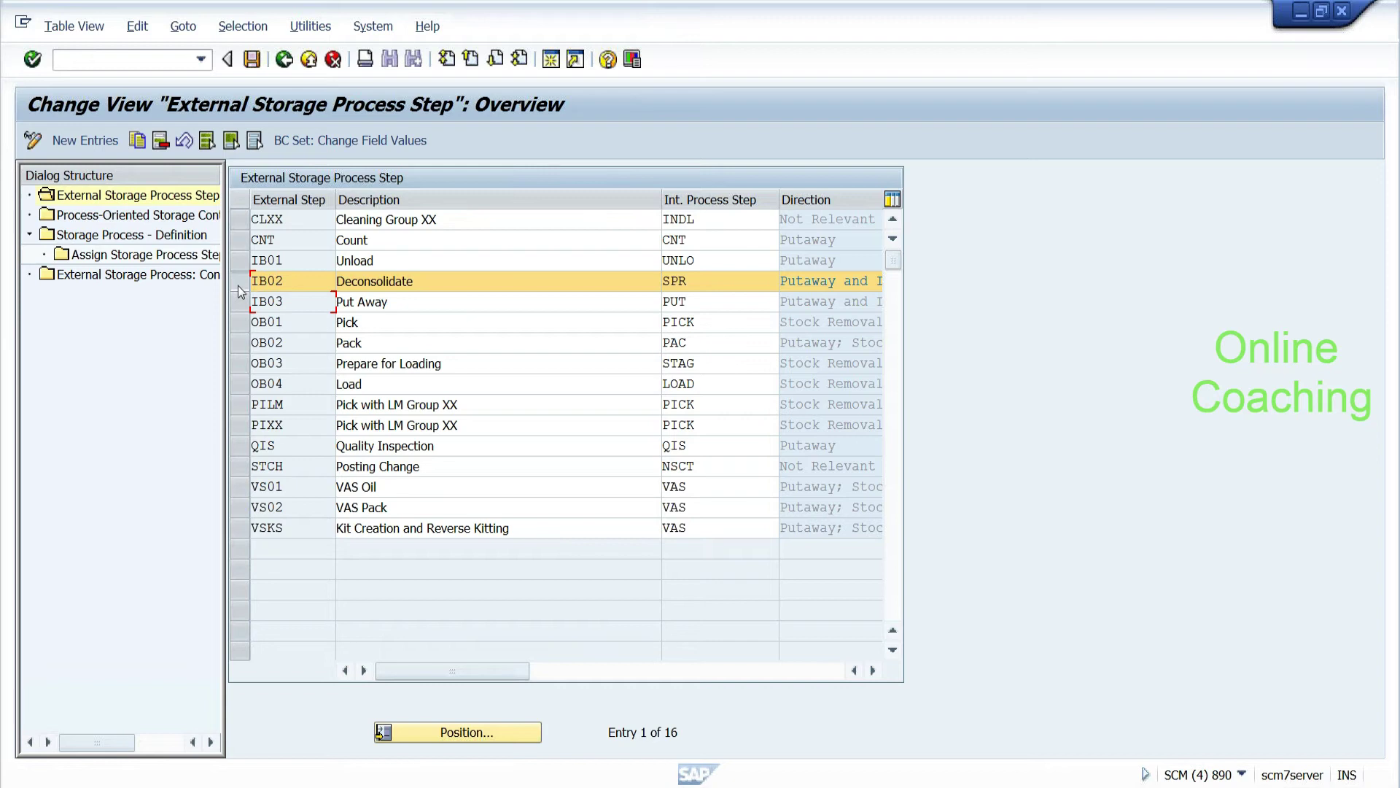
click(137, 146)
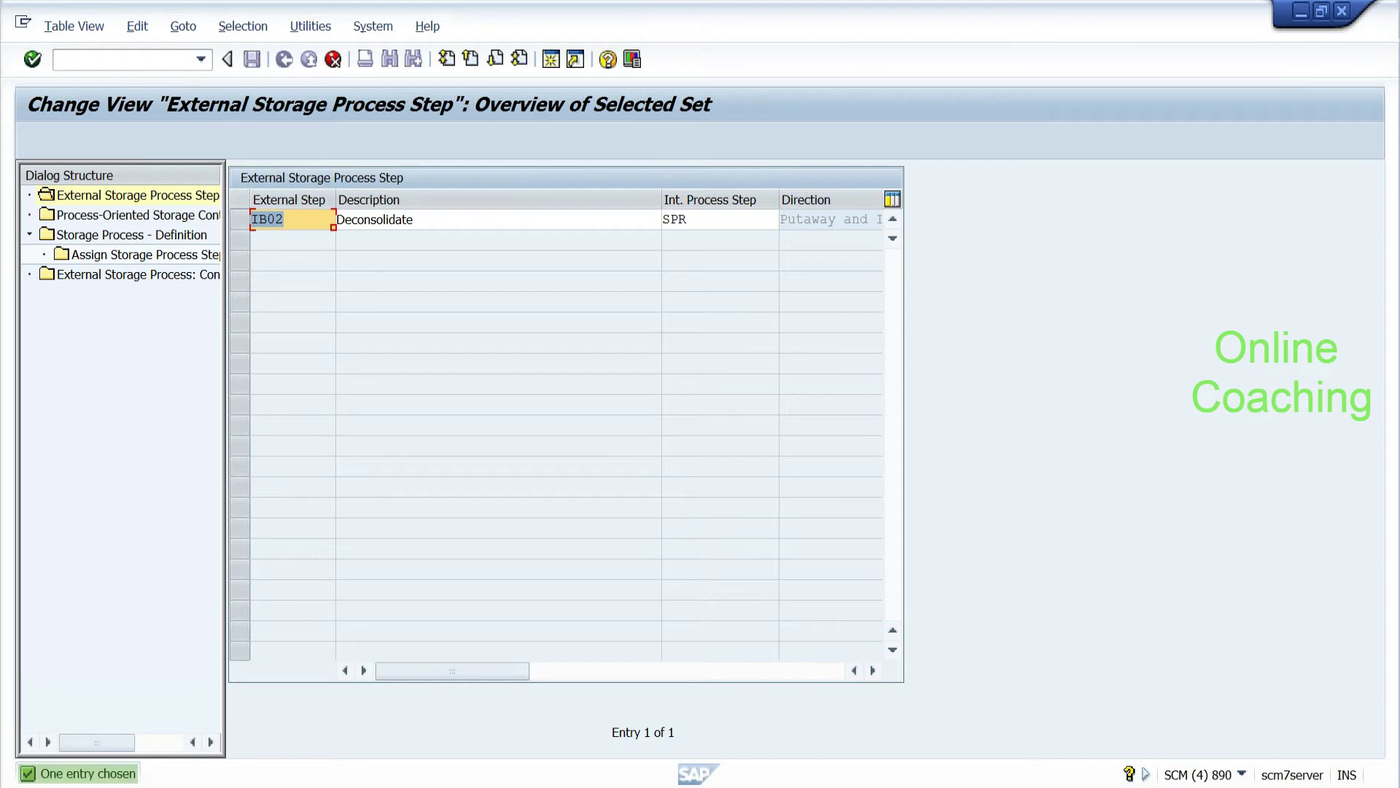
key(End)
key(BackSpace)
key(BackSpace)
key(BackSpace)
key(BackSpace)
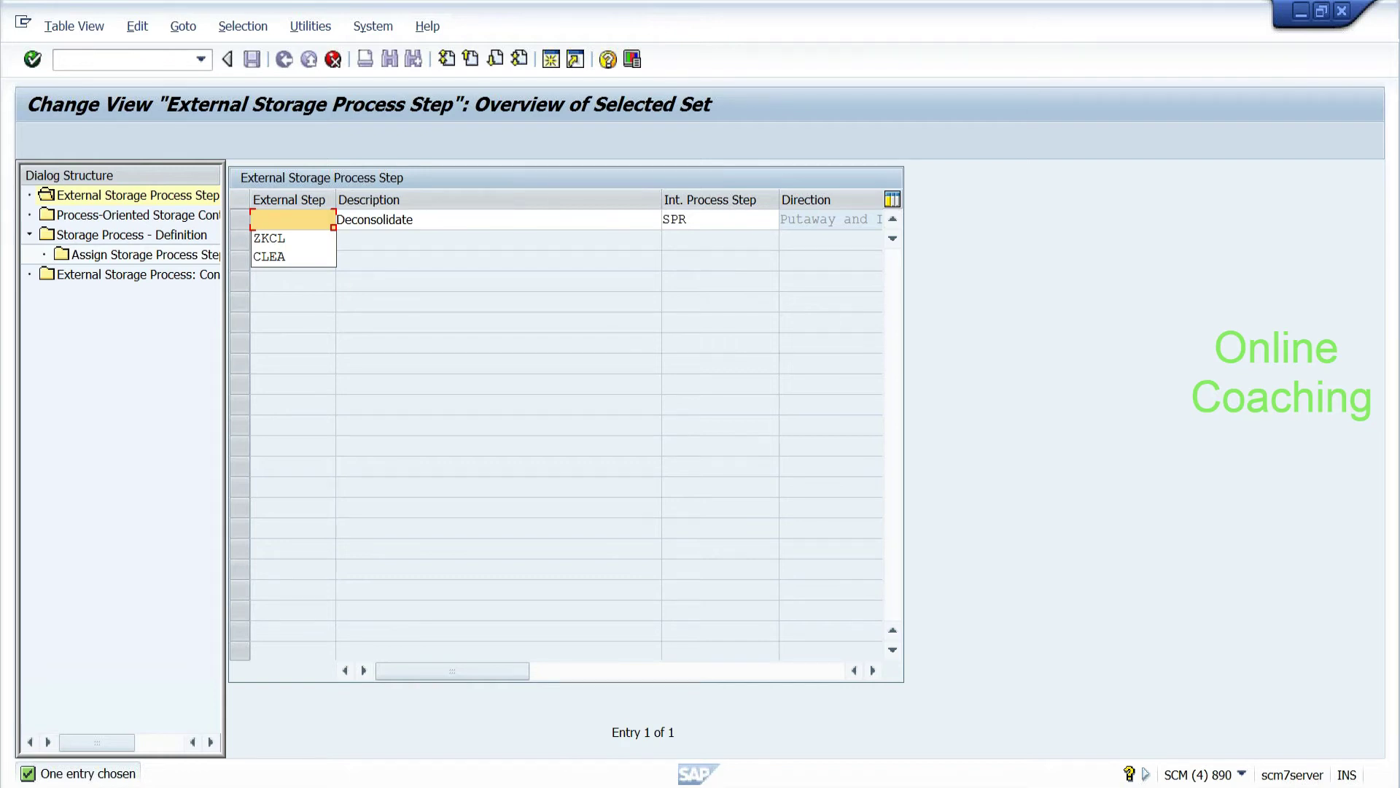
text(SEAL)
key(Tab)
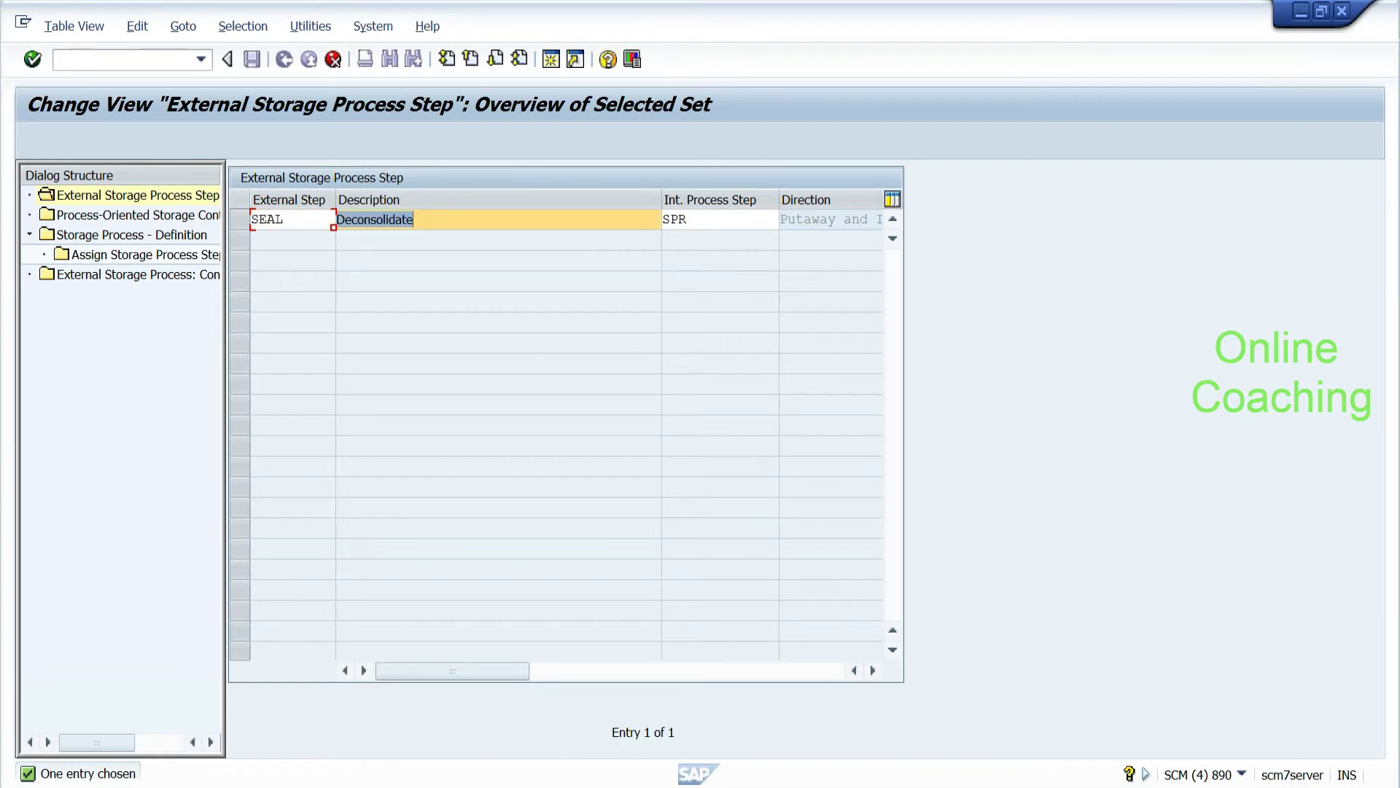
Step: Describe the copied step SEAL as "VACUME PACKING" and assign it the internal process step PAC (Pack)
key(BackSpace)
text(V)
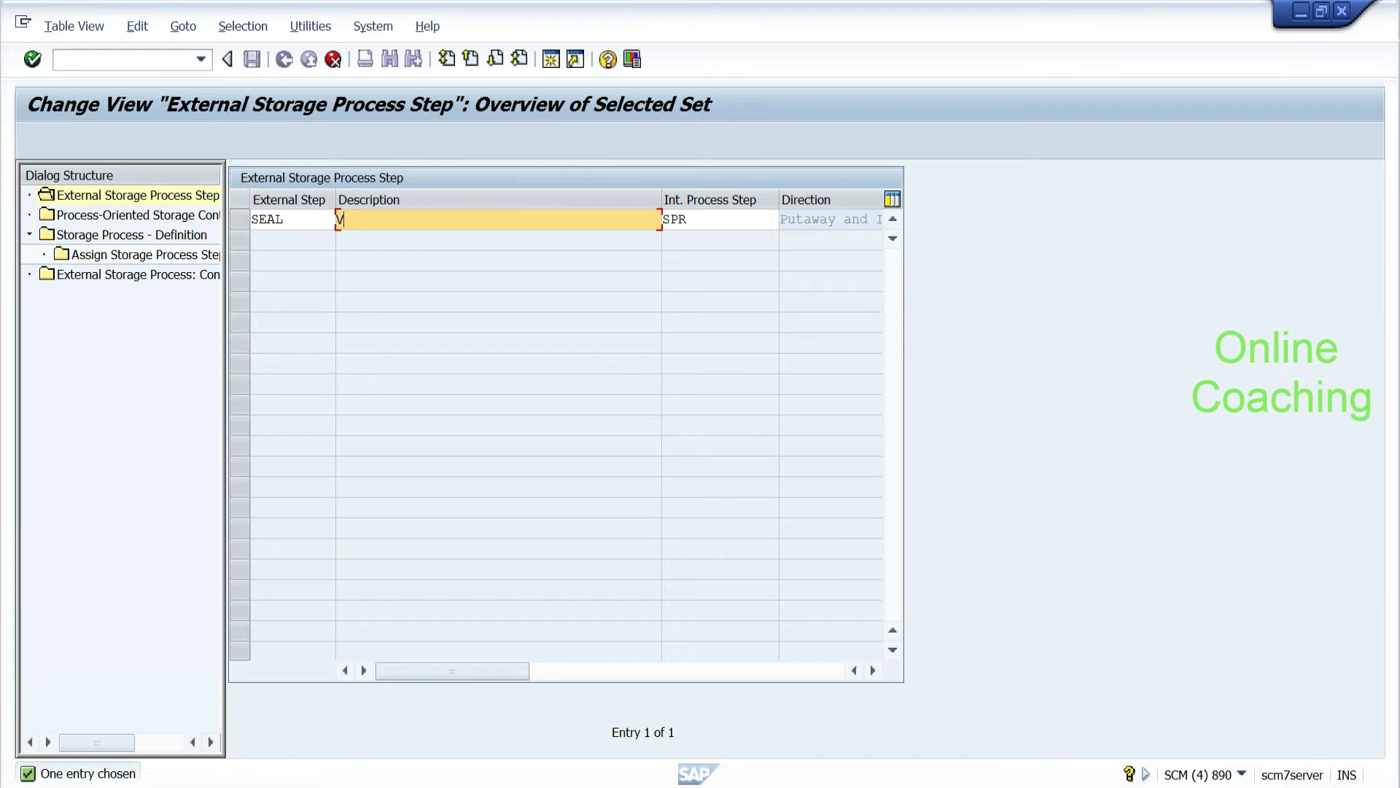
text(ACUME PACKING)
key(Tab)
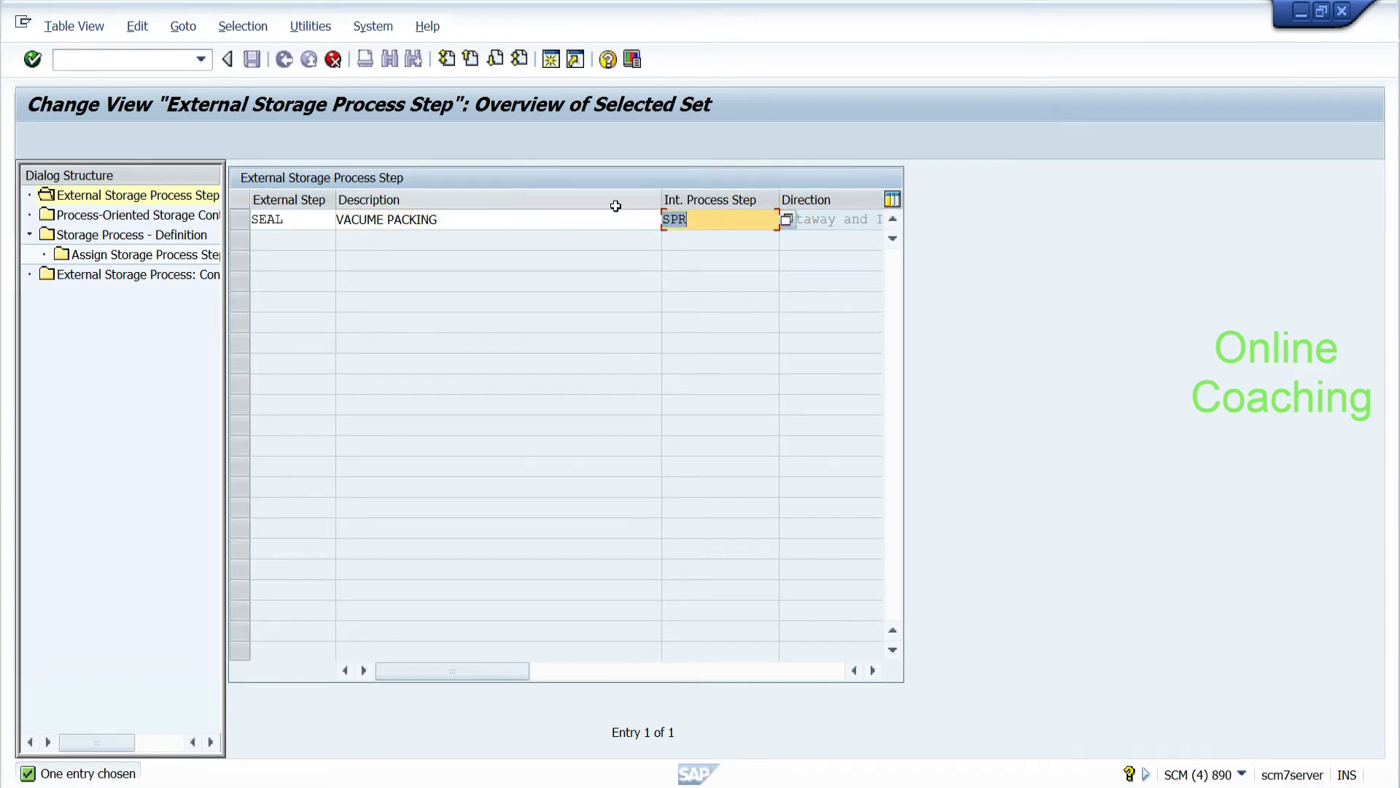
click(787, 226)
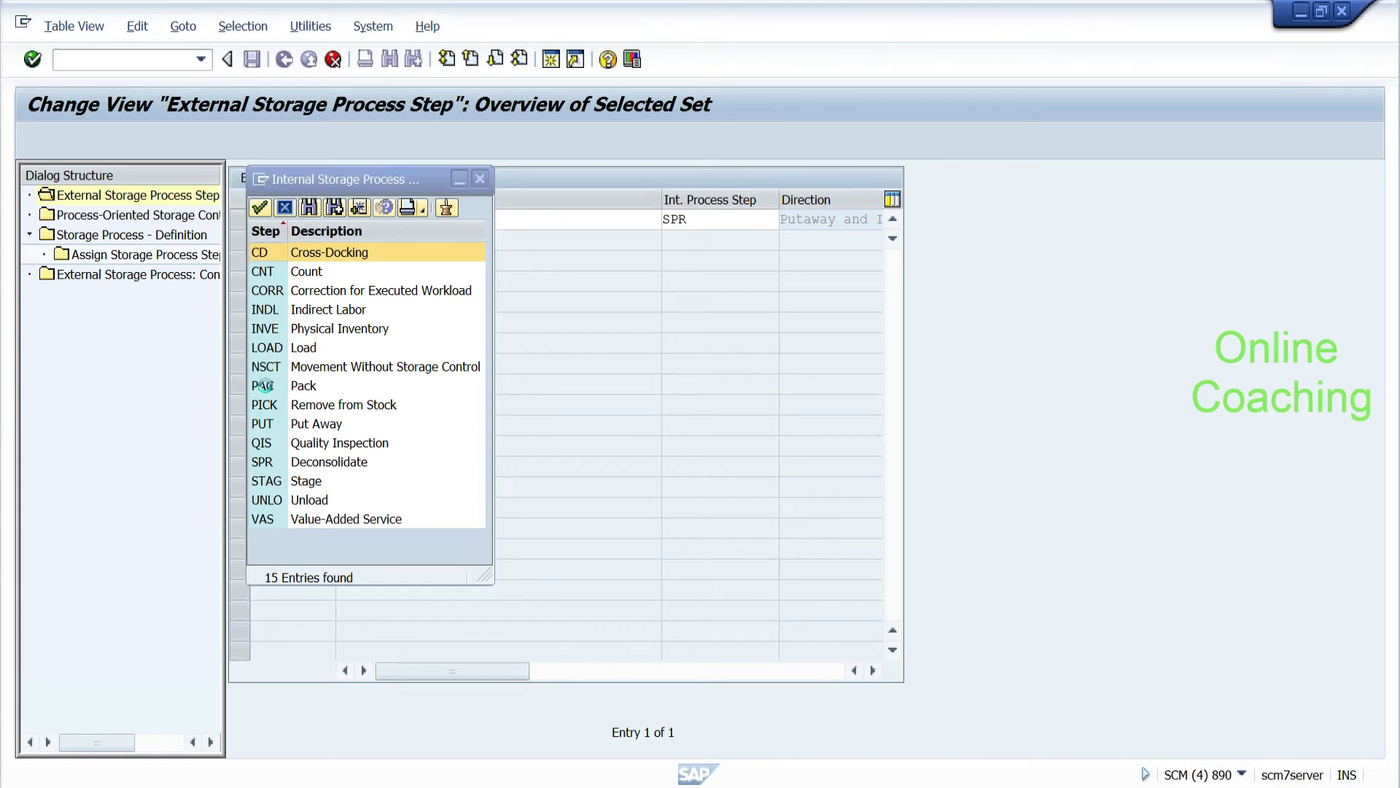
click(264, 386)
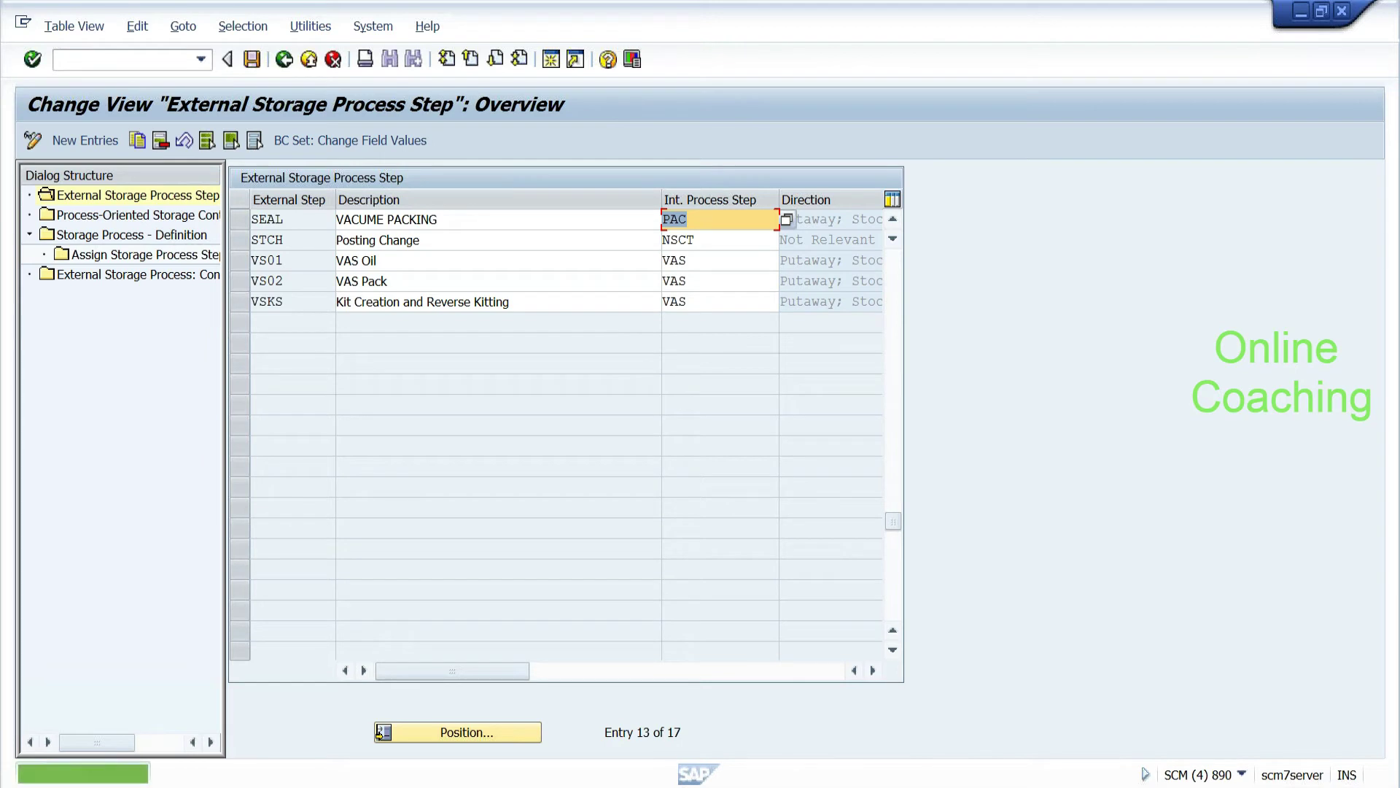
Step: Copy the storage process INB1 of warehouse EWM1 as VAC, including all dependent entries
click(240, 220)
click(164, 235)
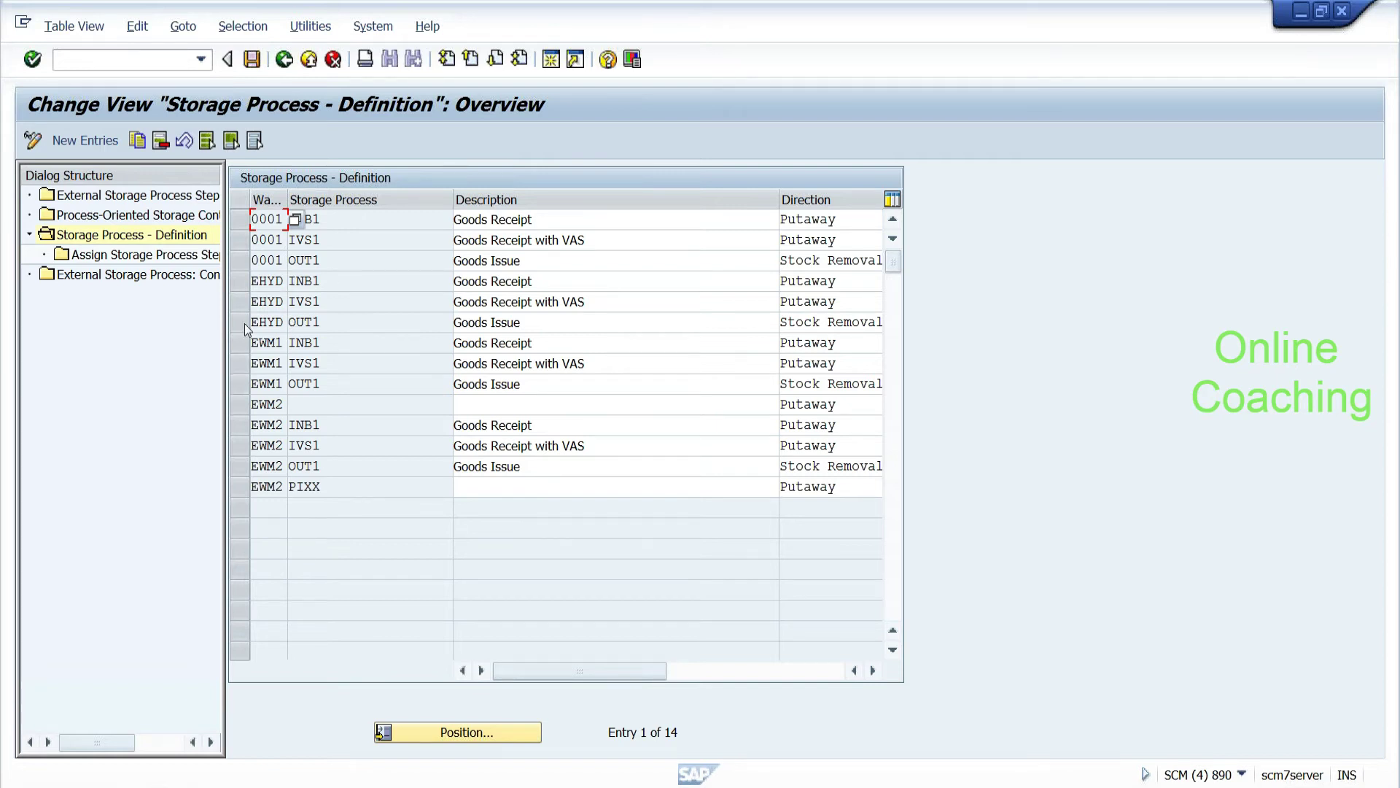
click(238, 343)
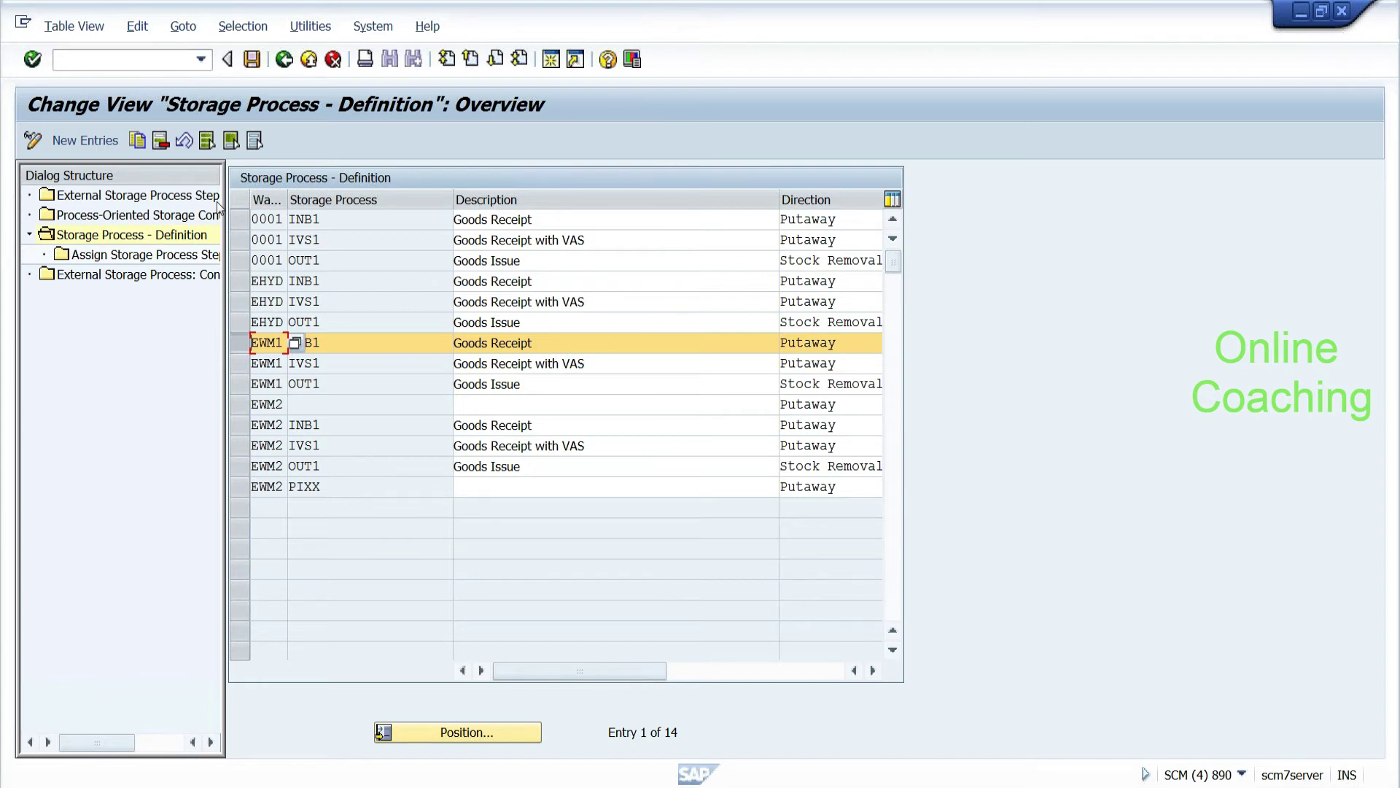
click(138, 142)
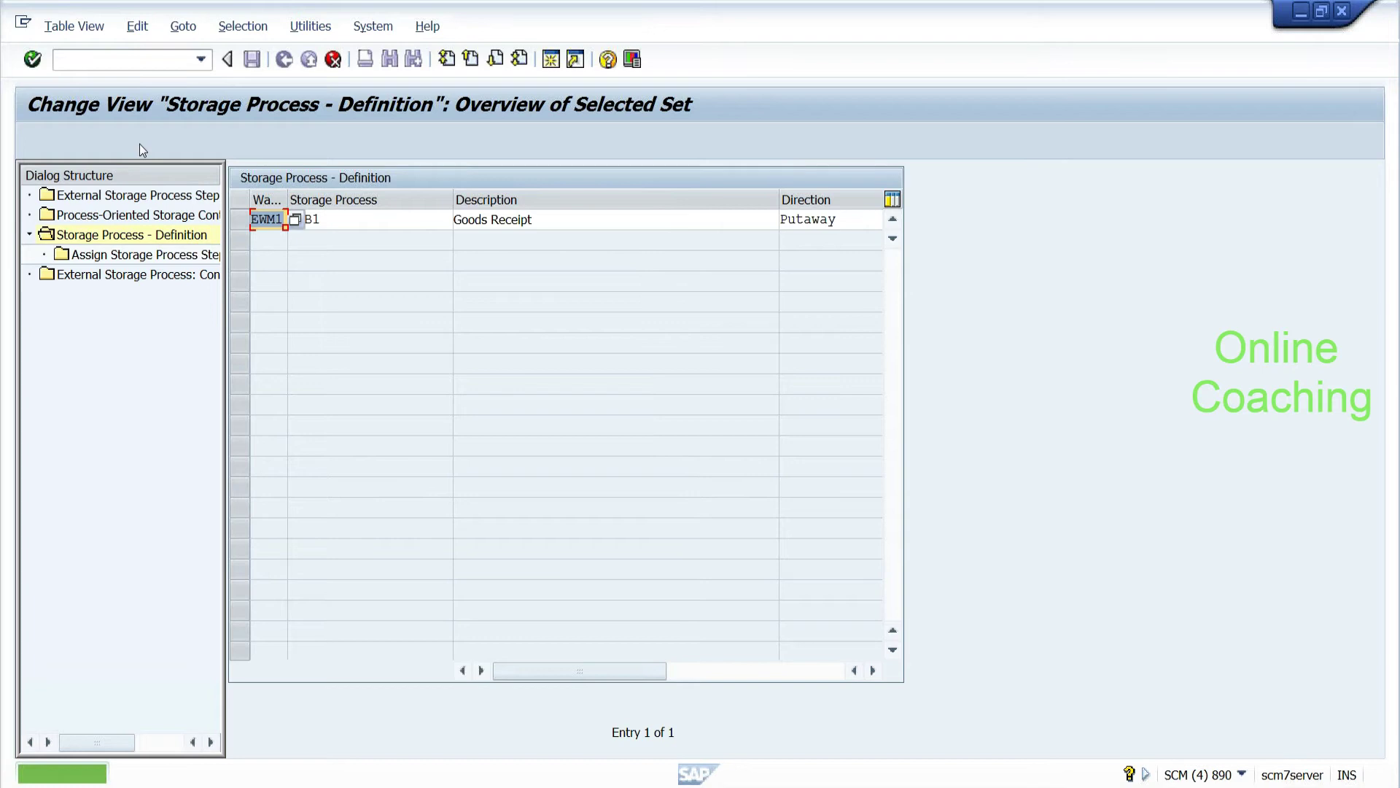
key(Tab)
key(BackSpace)
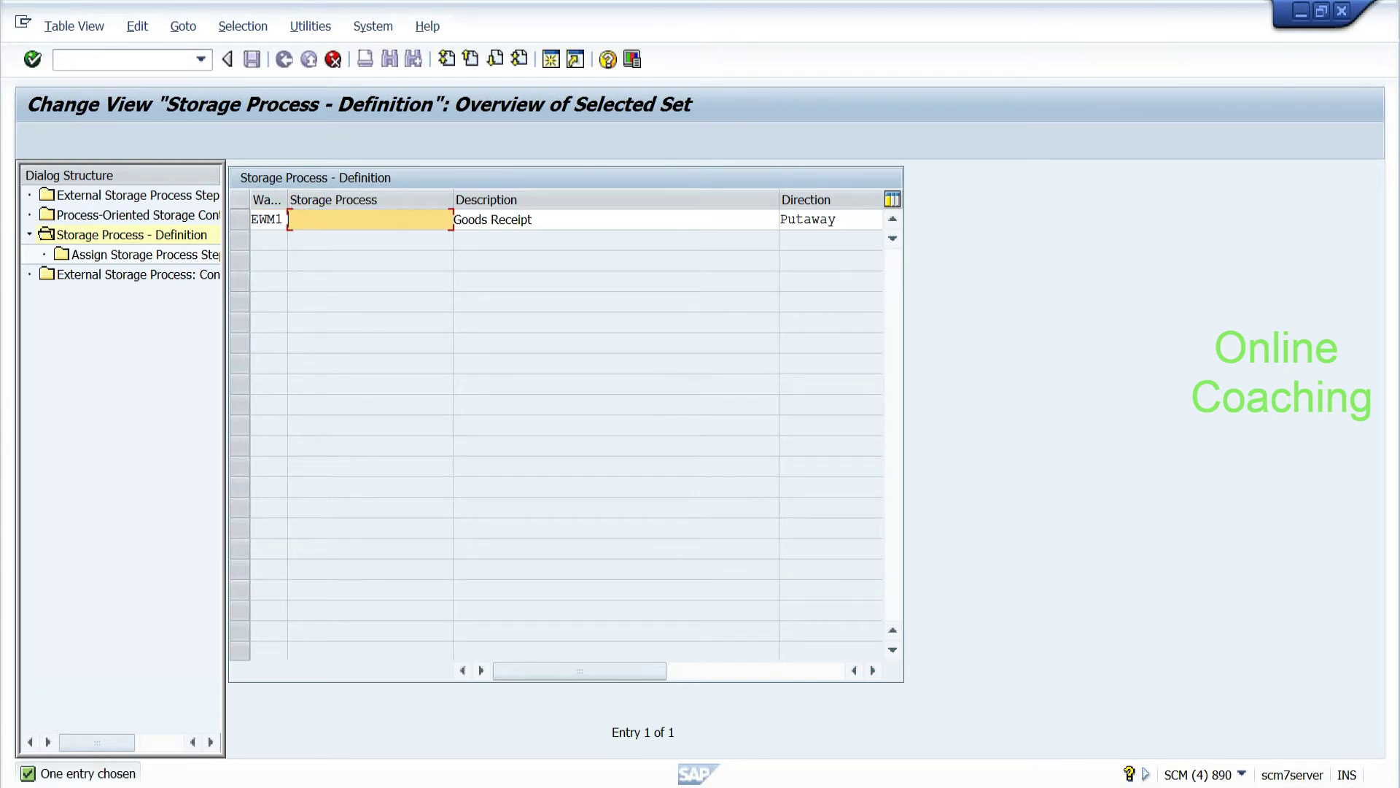
text(vac)
key(Return)
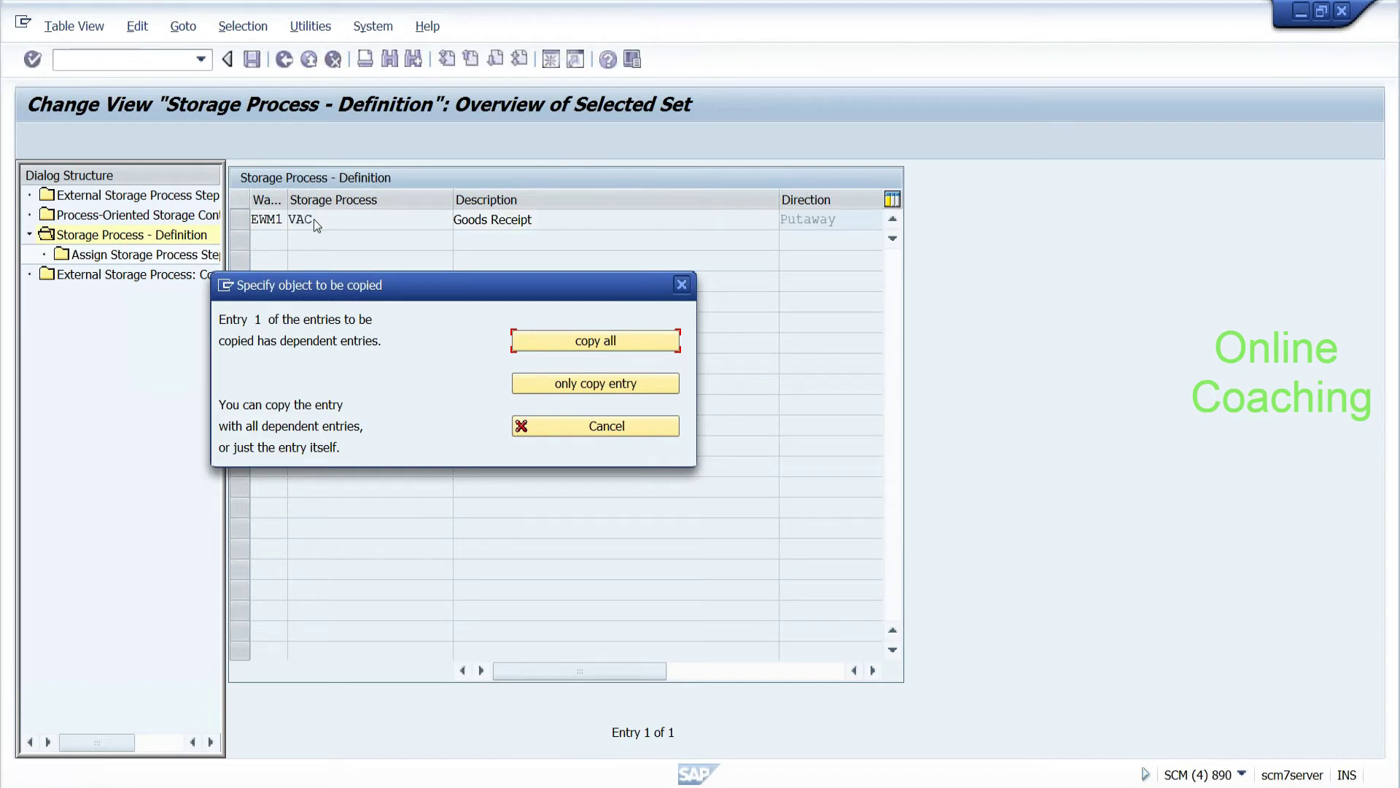
click(565, 345)
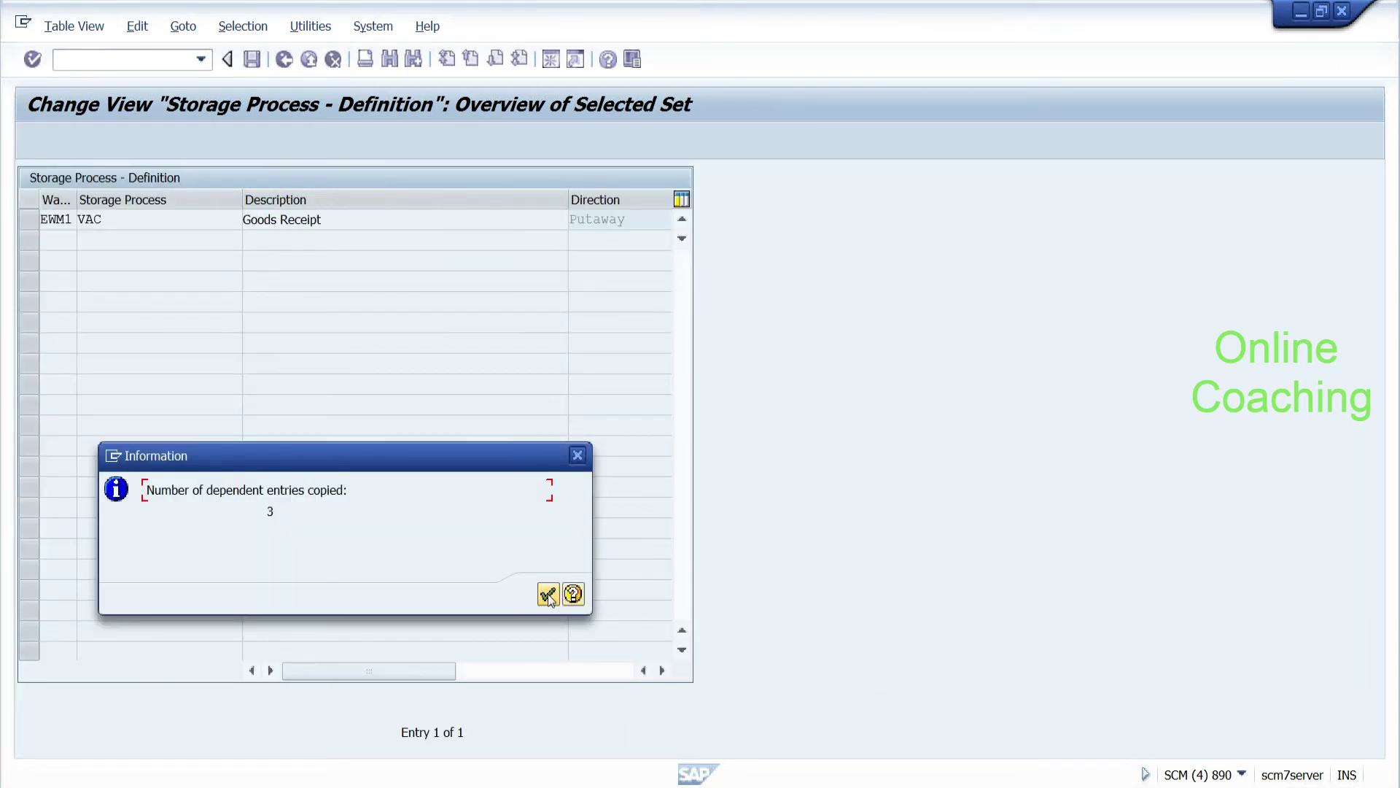
click(549, 595)
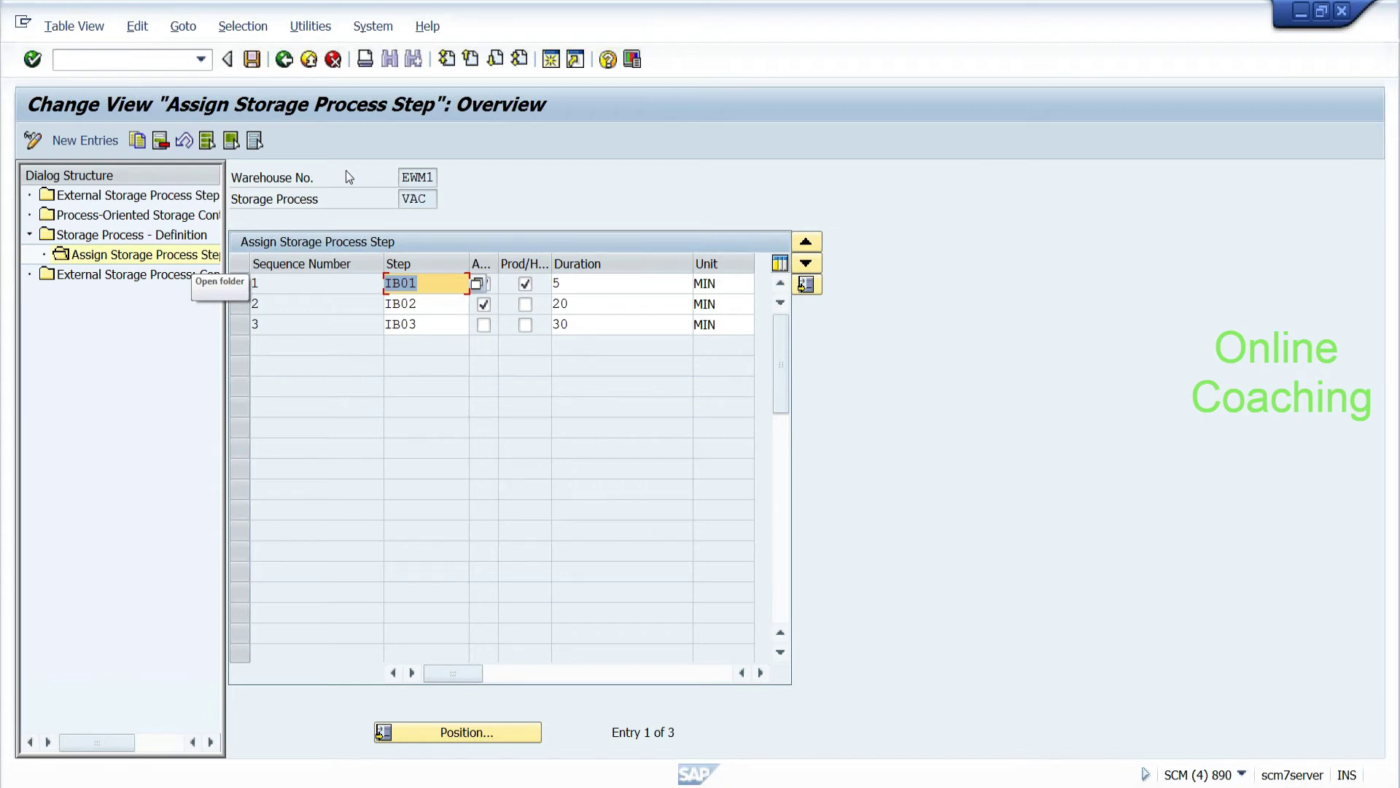
Step: Copy the storage process INB1 of warehouse EHYD as VAC with the description "Vacume Process", including its dependent entries
key(F3)
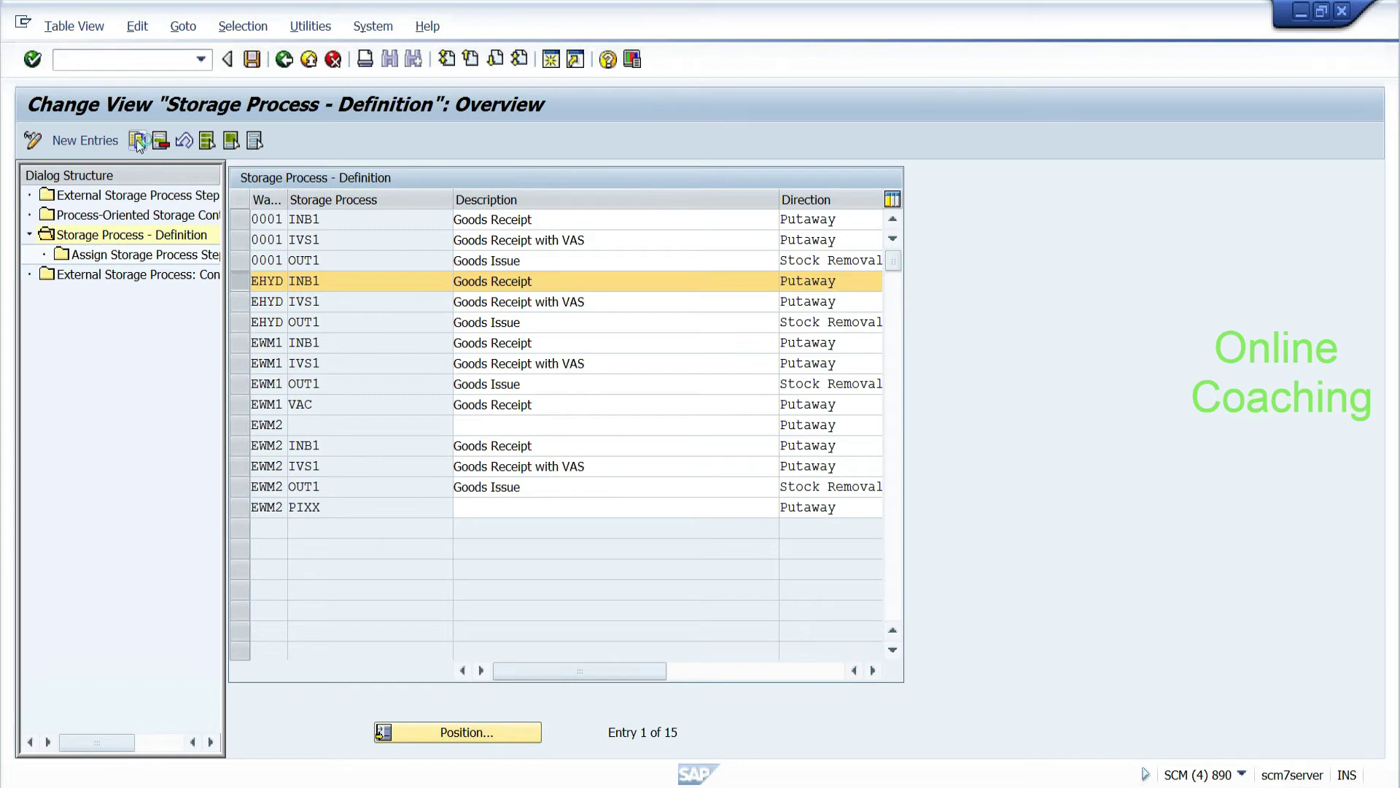
click(137, 140)
text(Process)
key(Return)
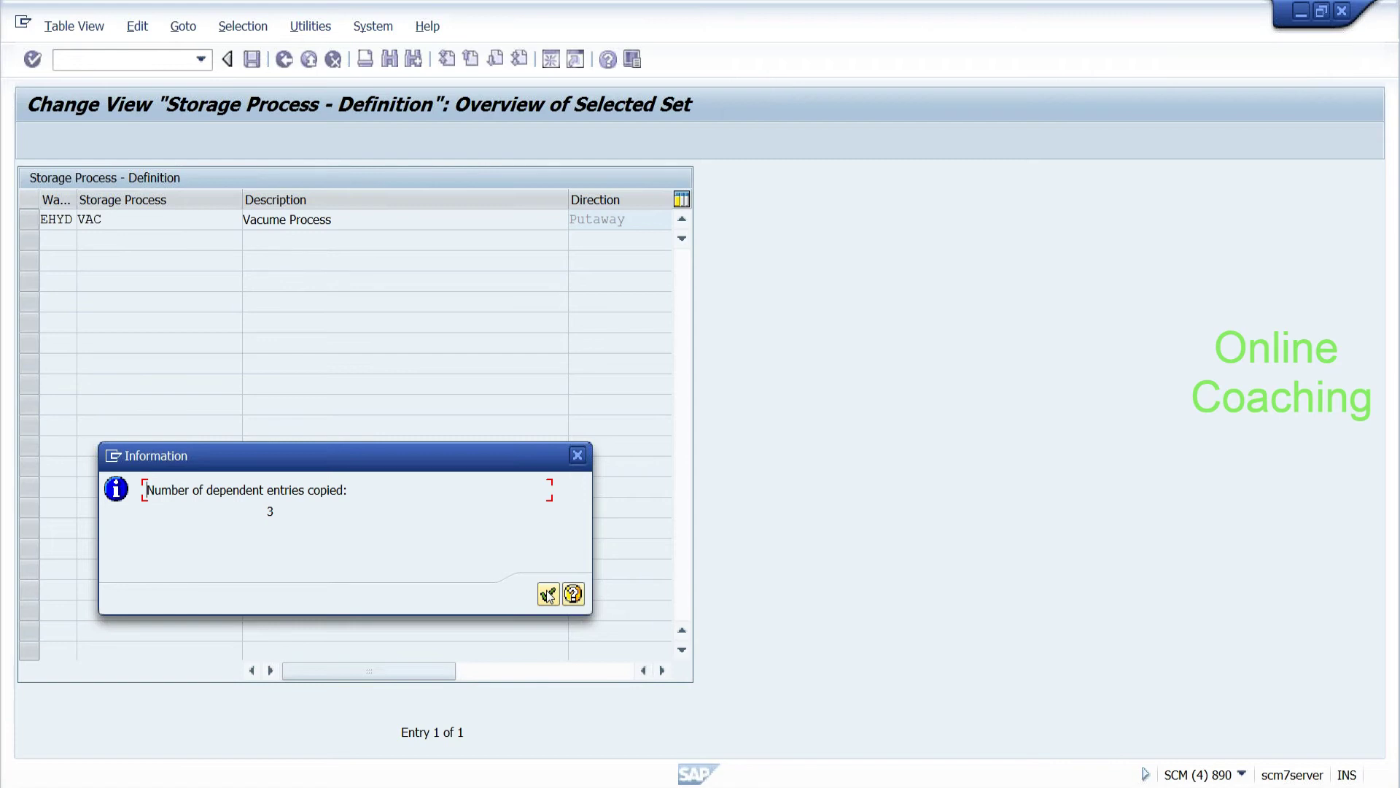
click(548, 595)
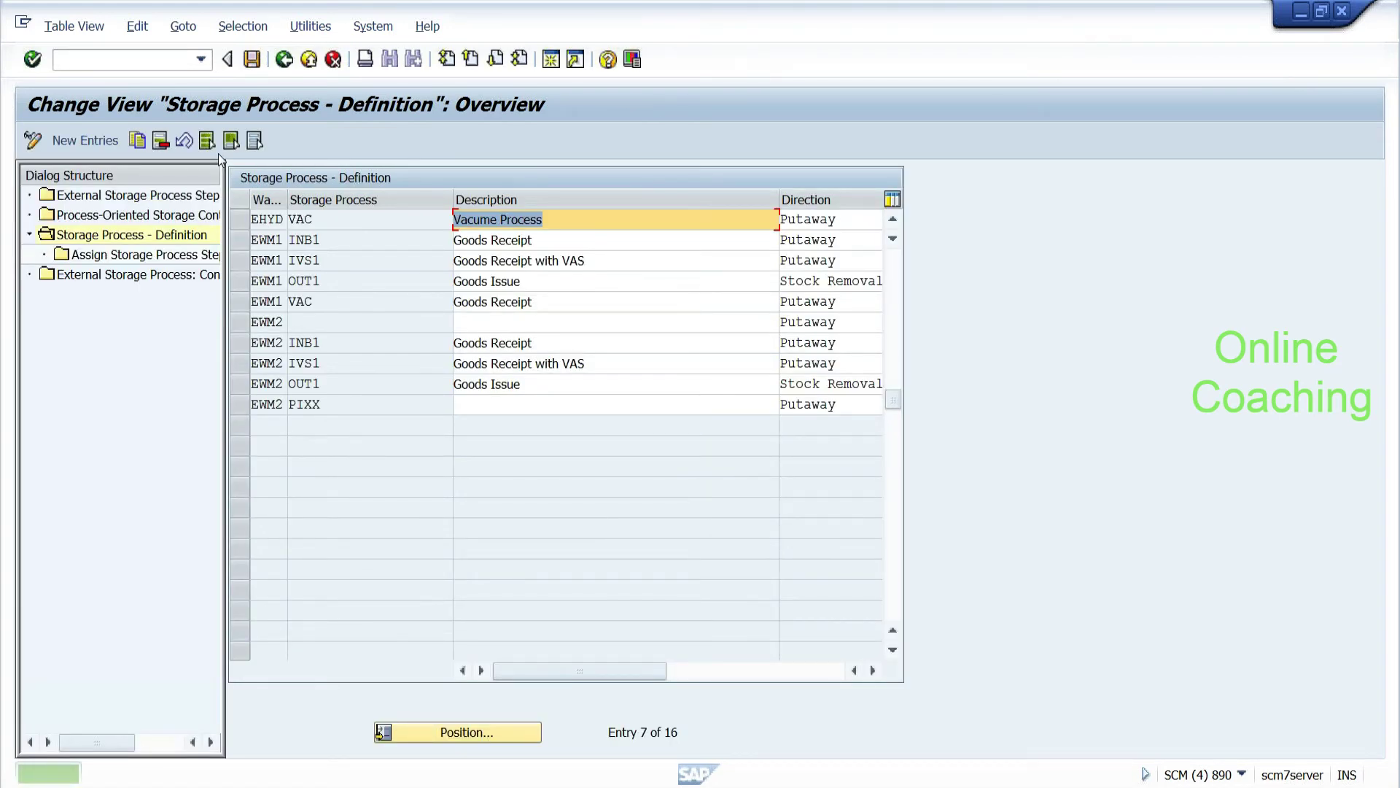
Step: Start a new step assignment for storage process VAC in warehouse EHYD and save to the proposed customizing request
click(198, 259)
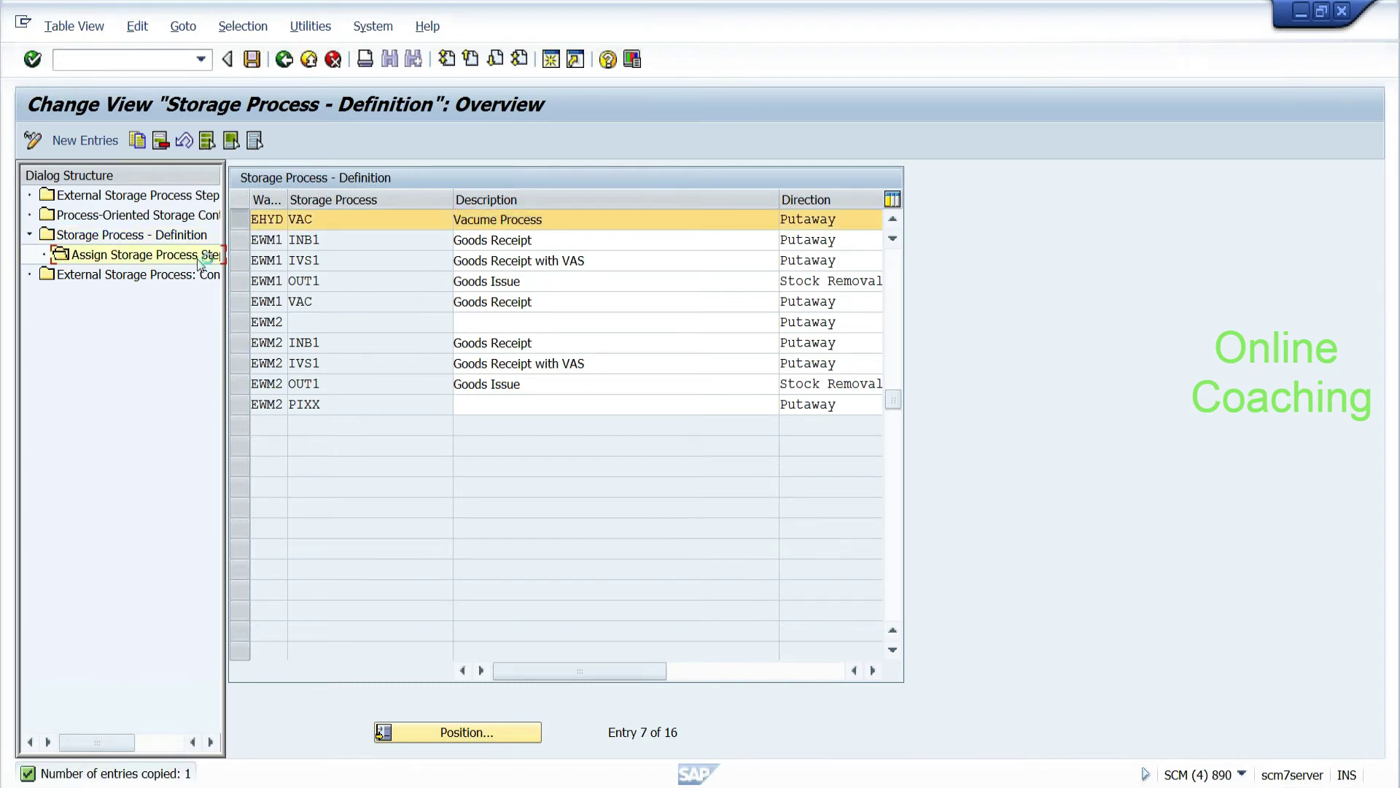
double_click(201, 260)
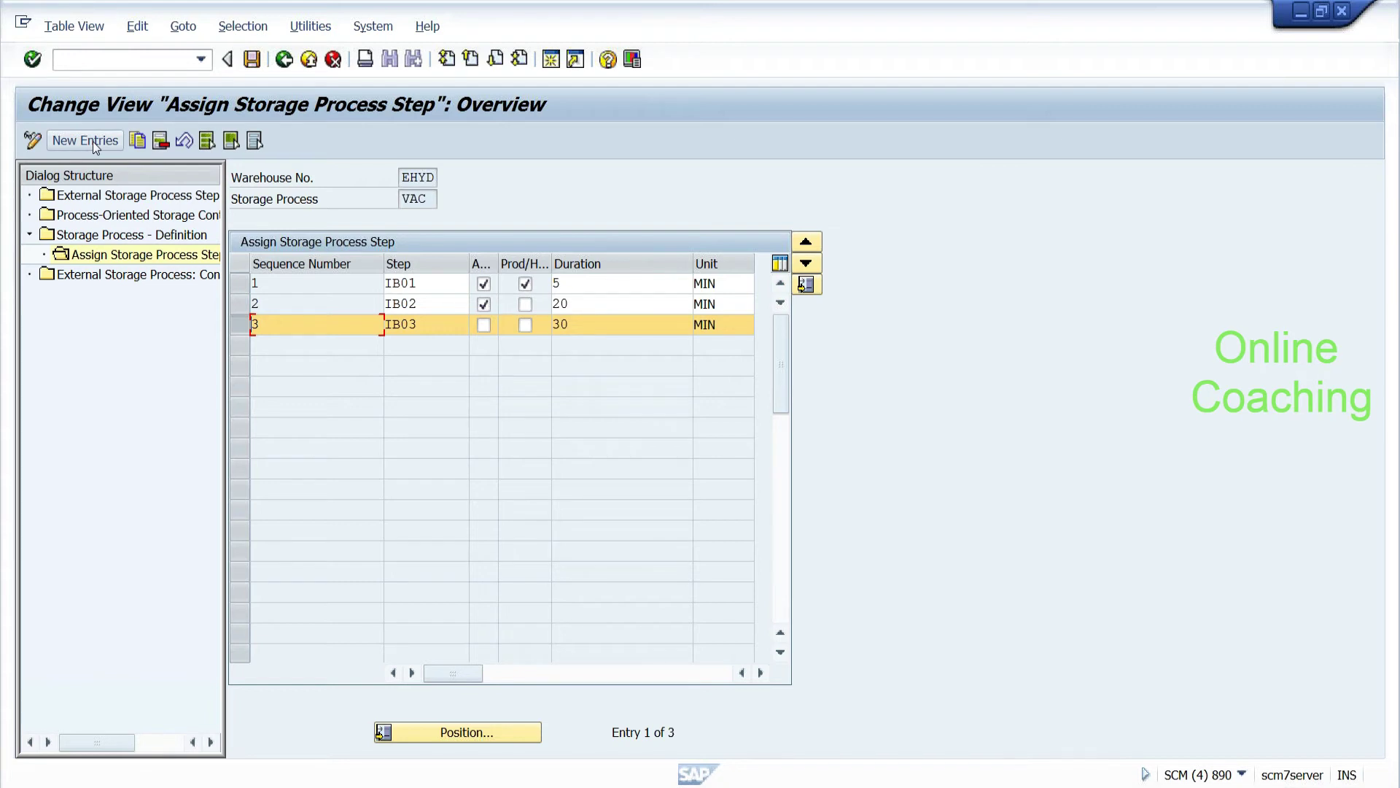
click(93, 142)
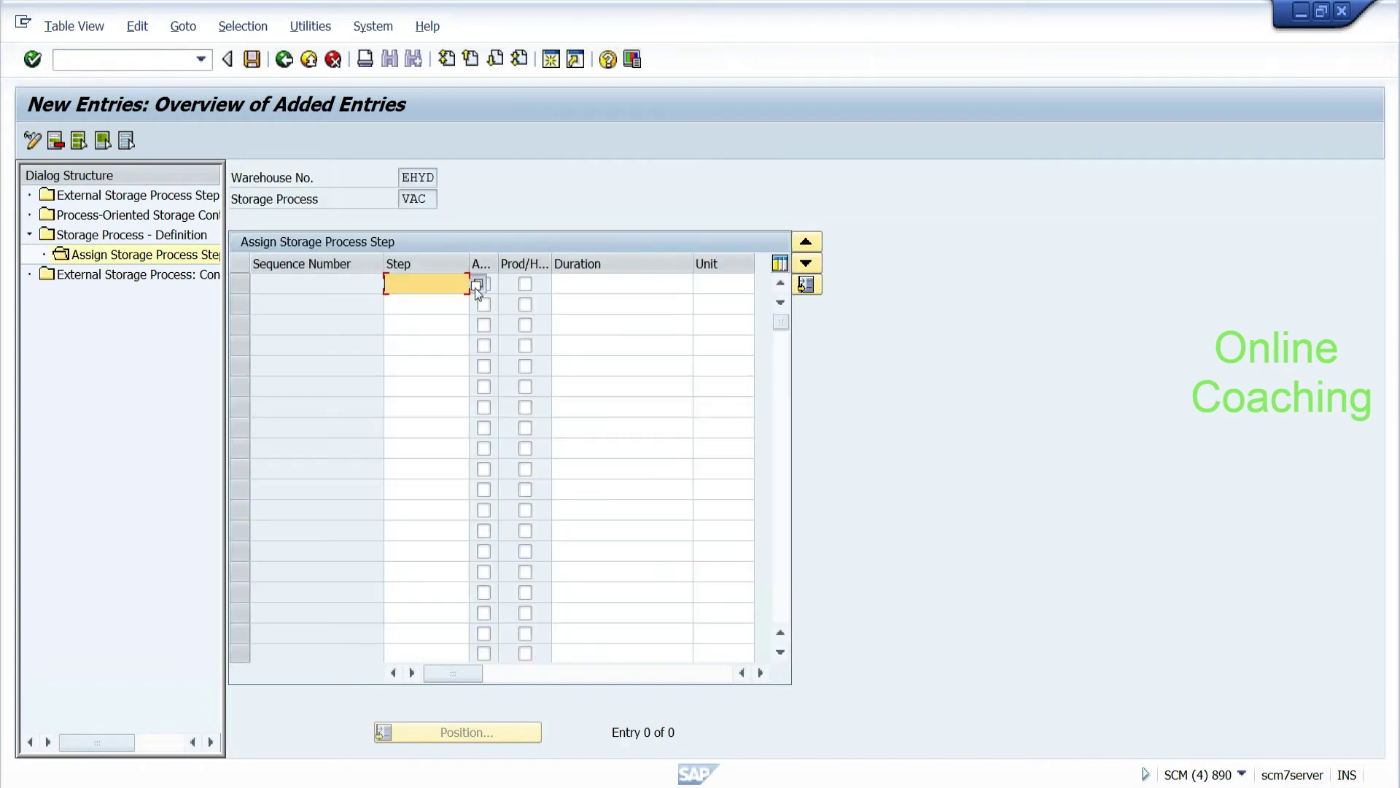
click(477, 285)
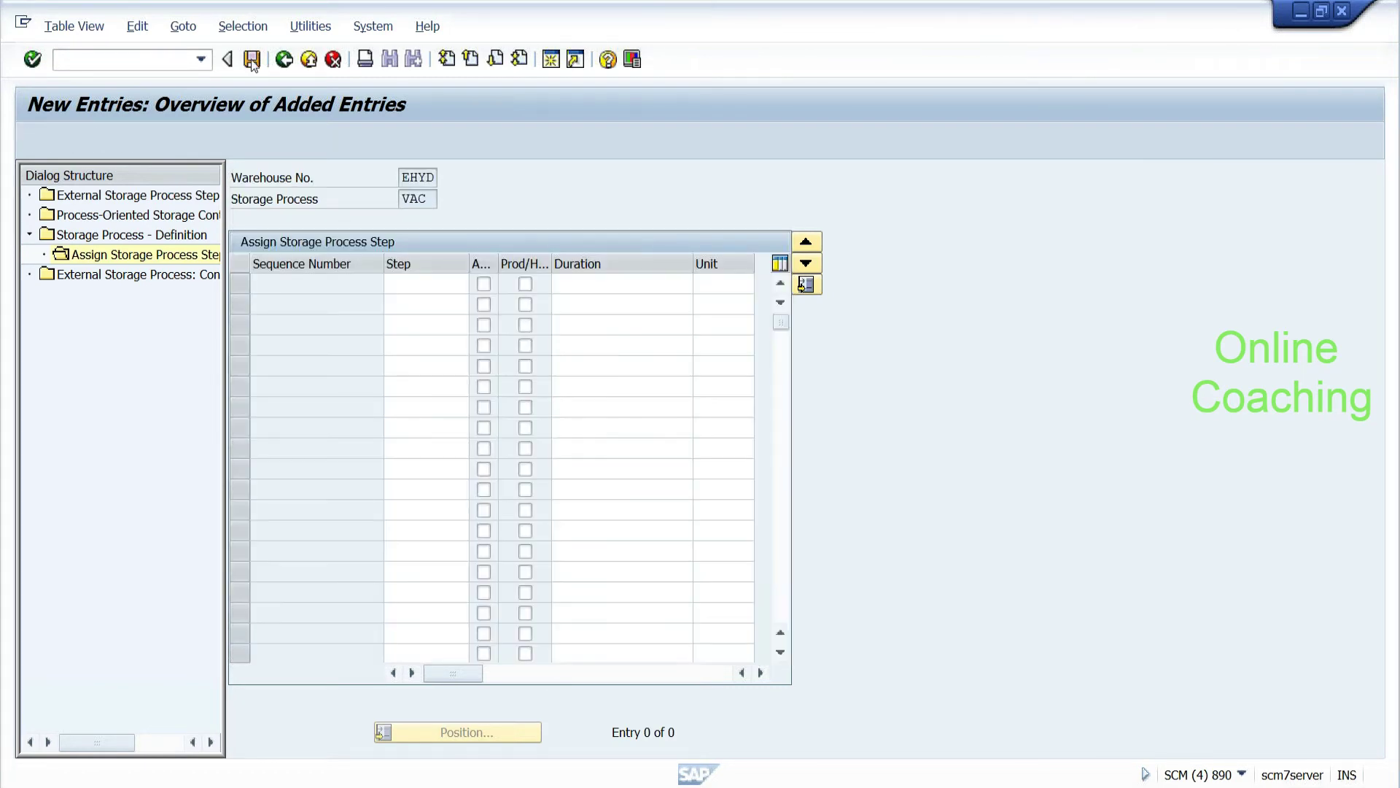
click(251, 59)
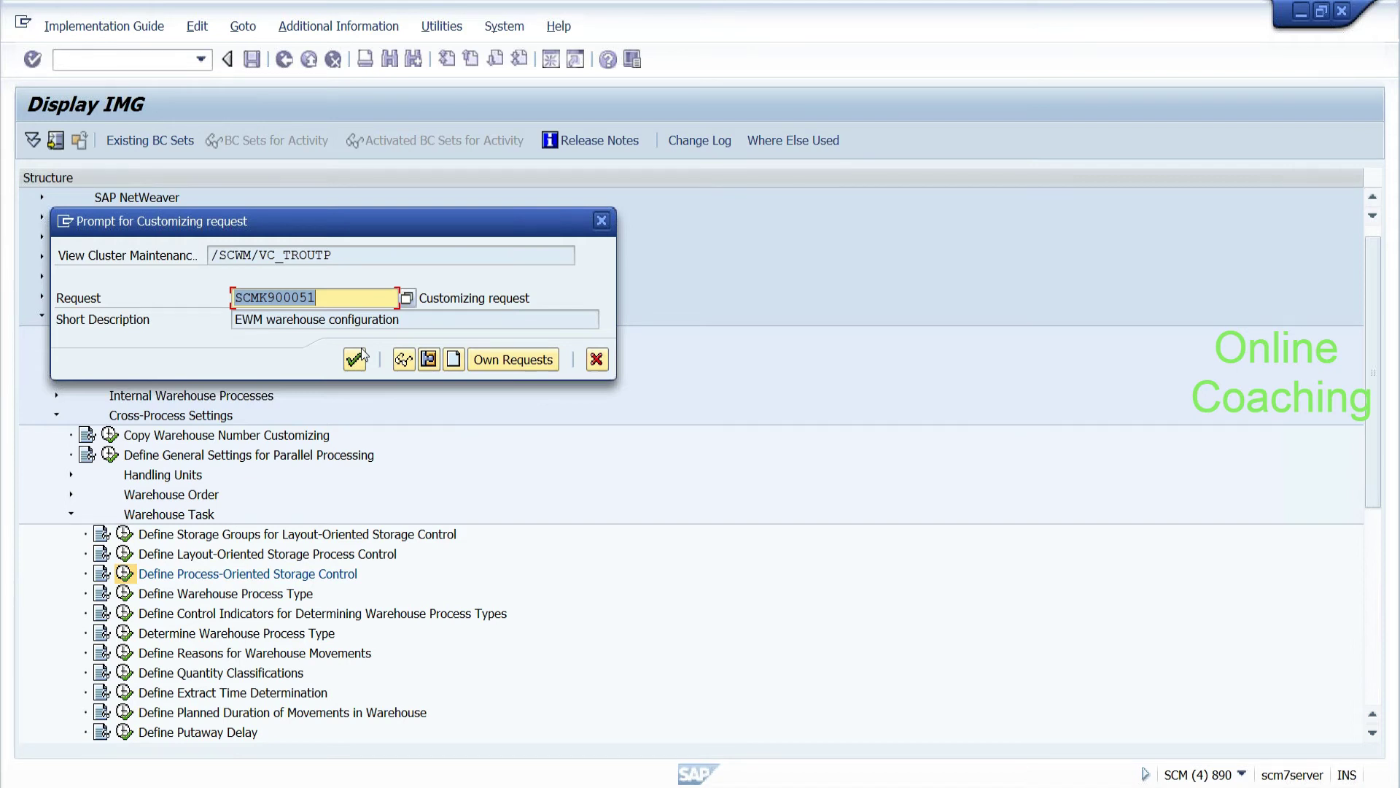
click(361, 350)
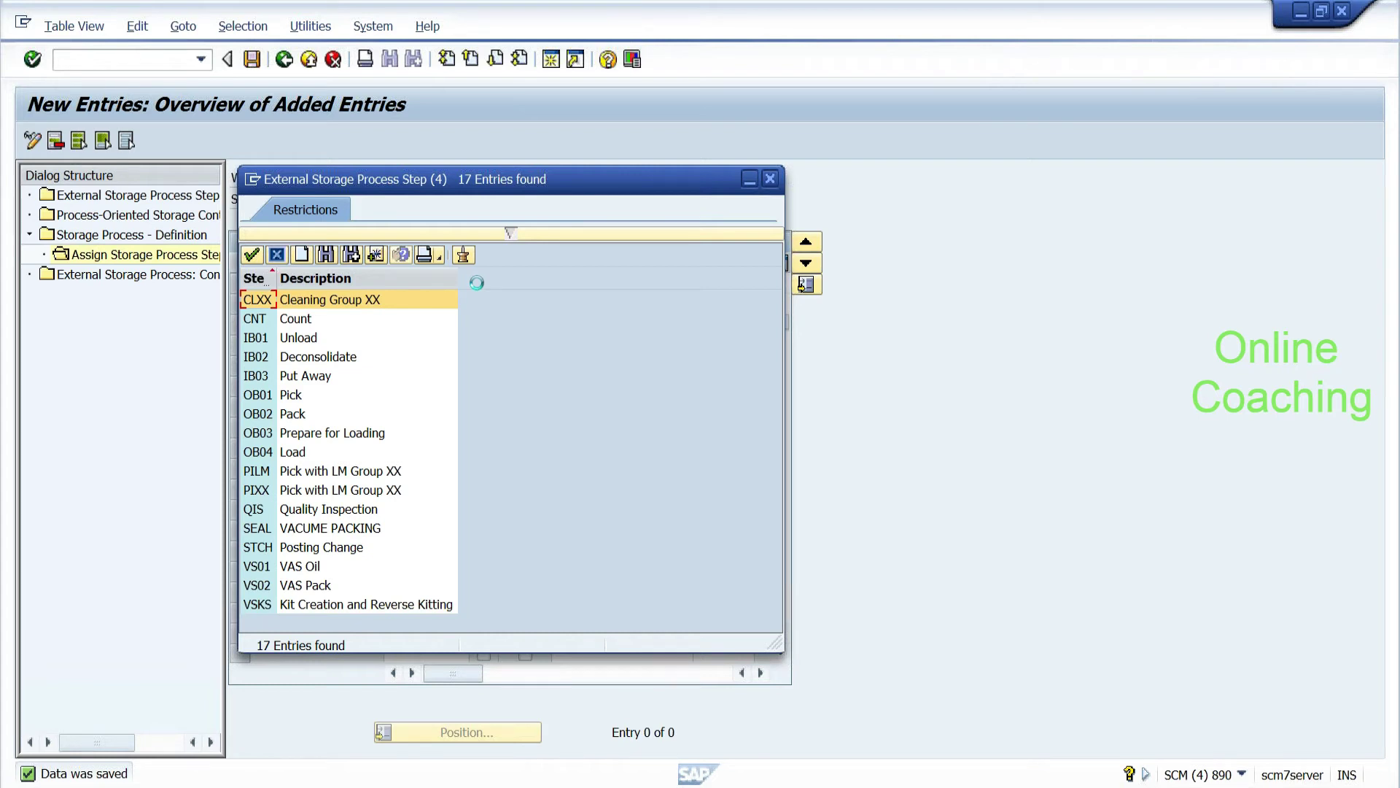
Step: Assign step SEAL to VAC as sequence number 4 with a duration of 15 MIN, and delete step IB03
double_click(261, 532)
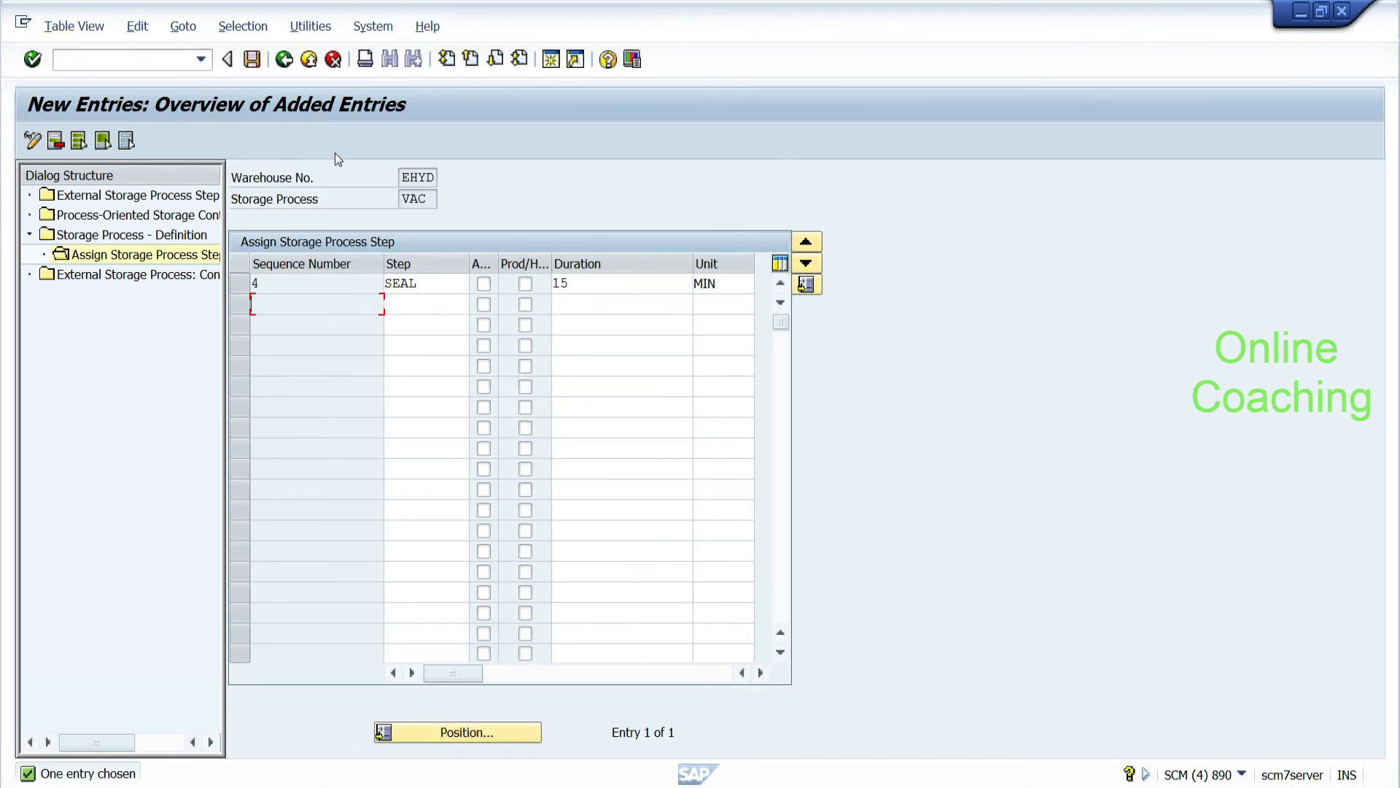
click(253, 60)
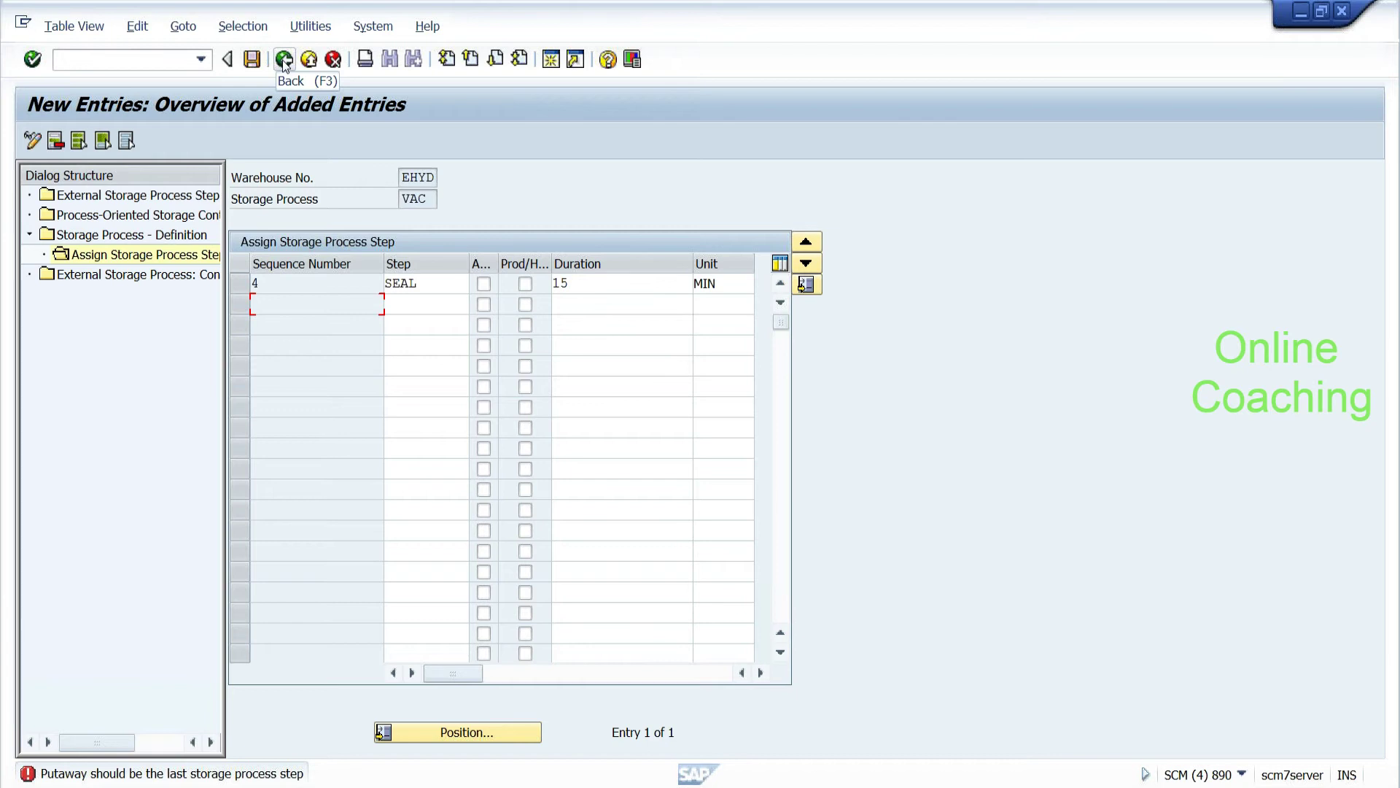
click(284, 61)
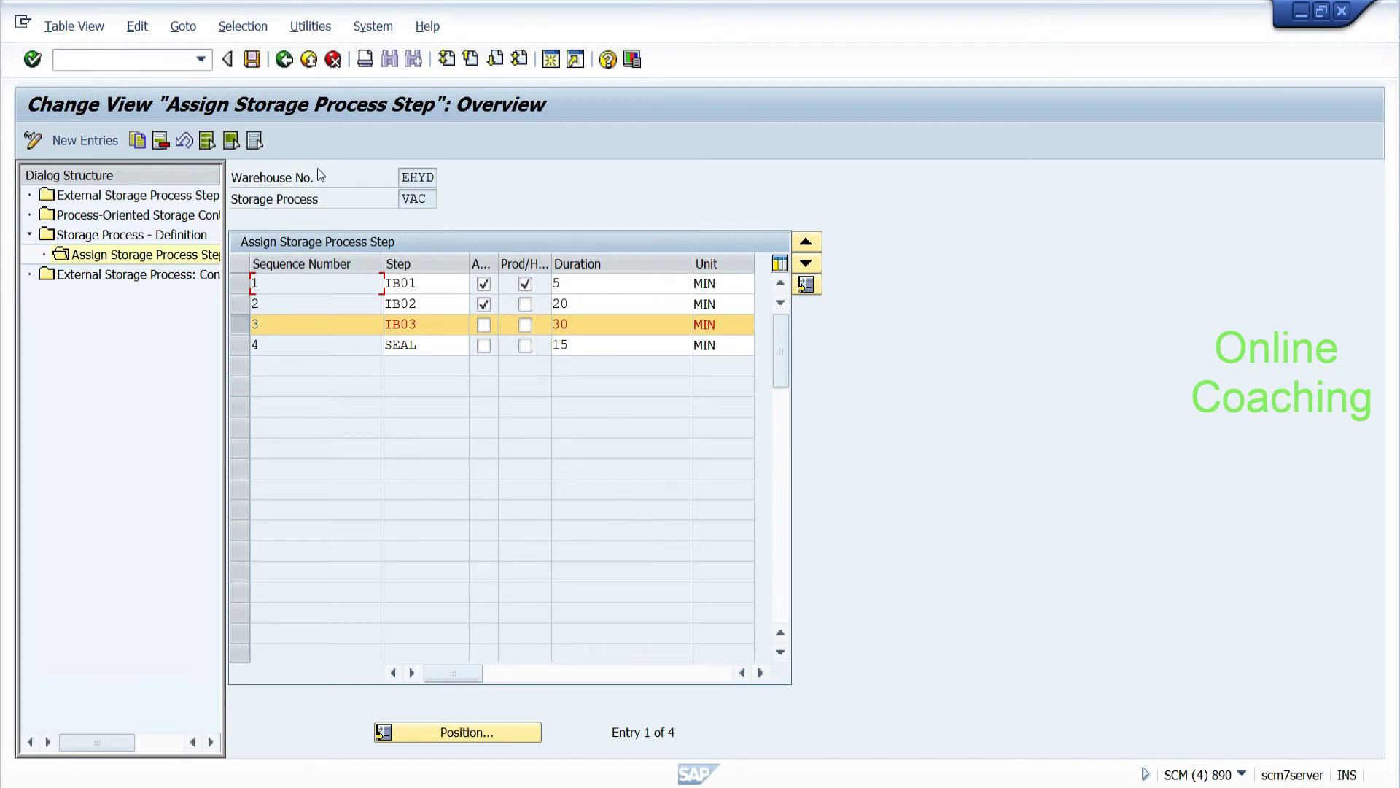
click(162, 143)
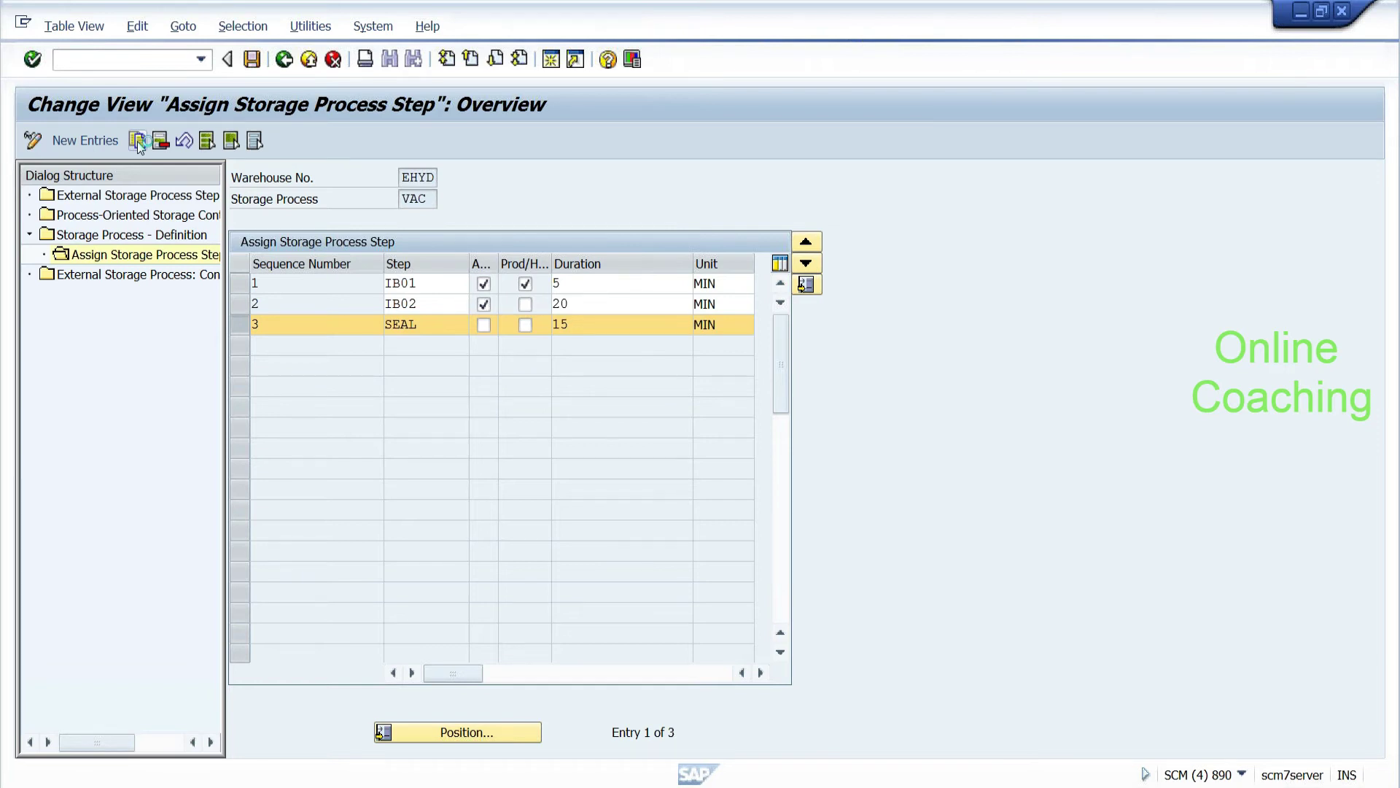
Step: Try to copy the SEAL assignment as sequence number 4 with step IB03
click(137, 140)
text(S)
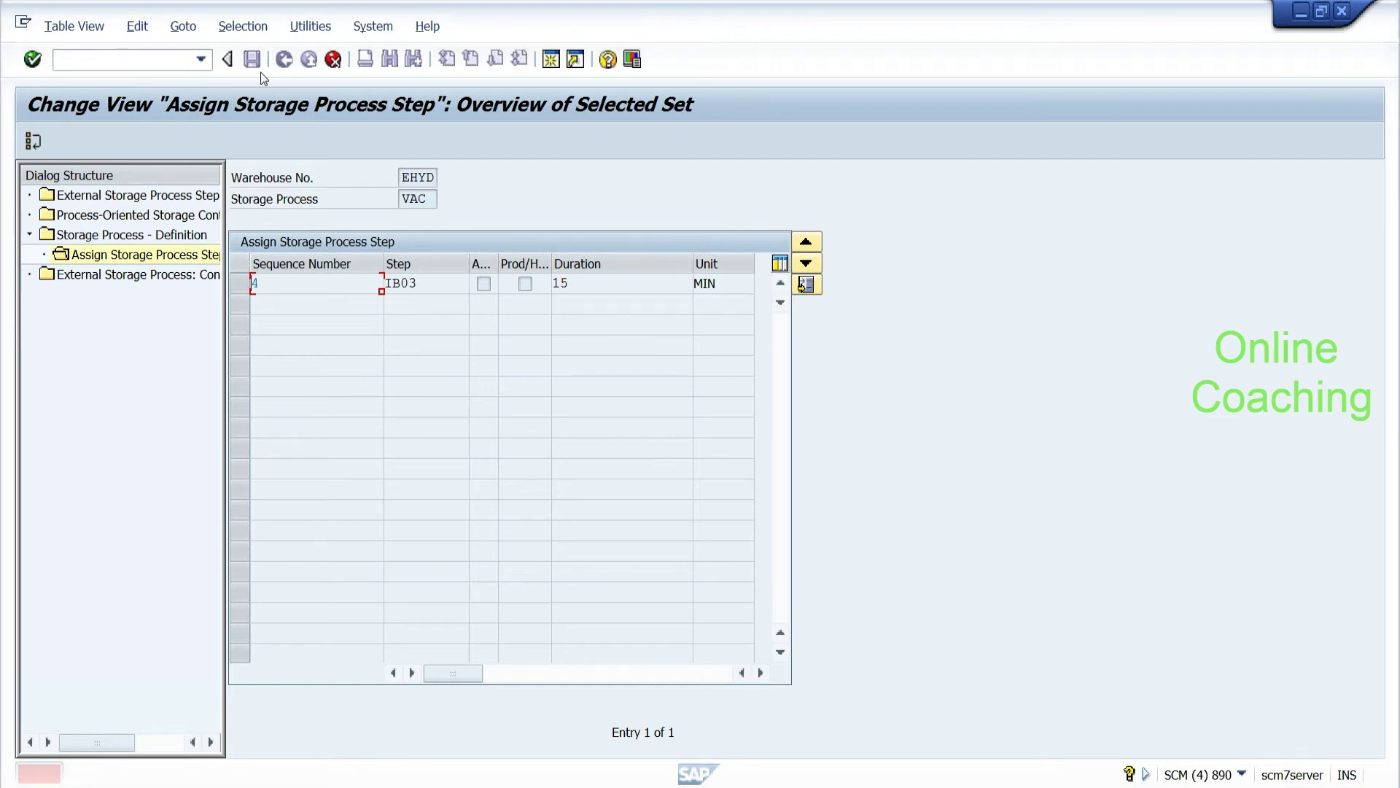
key(F12)
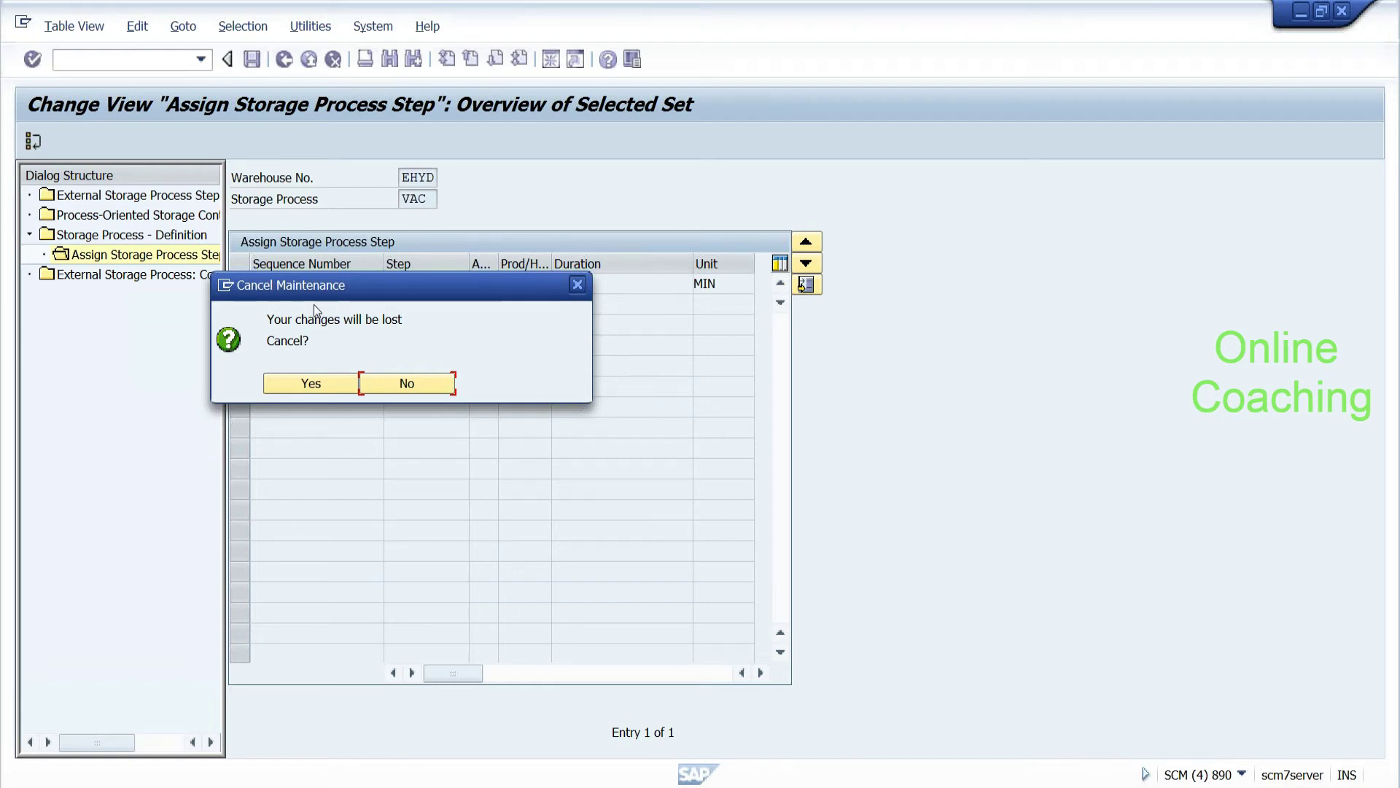
Step: Adjust the column widths of the assigned steps table, and switch to the Notepad notes to select the line S2->S3
drag(692, 264, 613, 285)
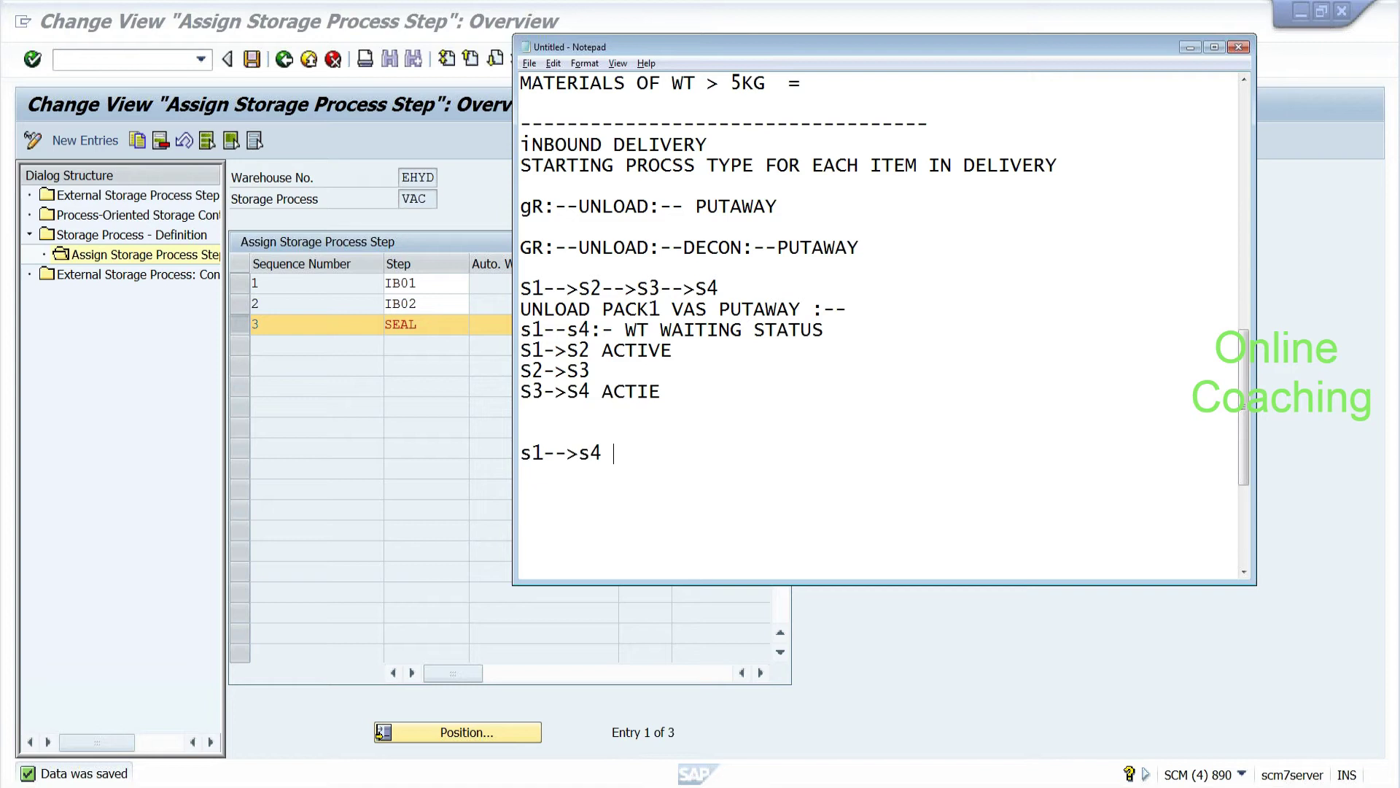
double_click(556, 371)
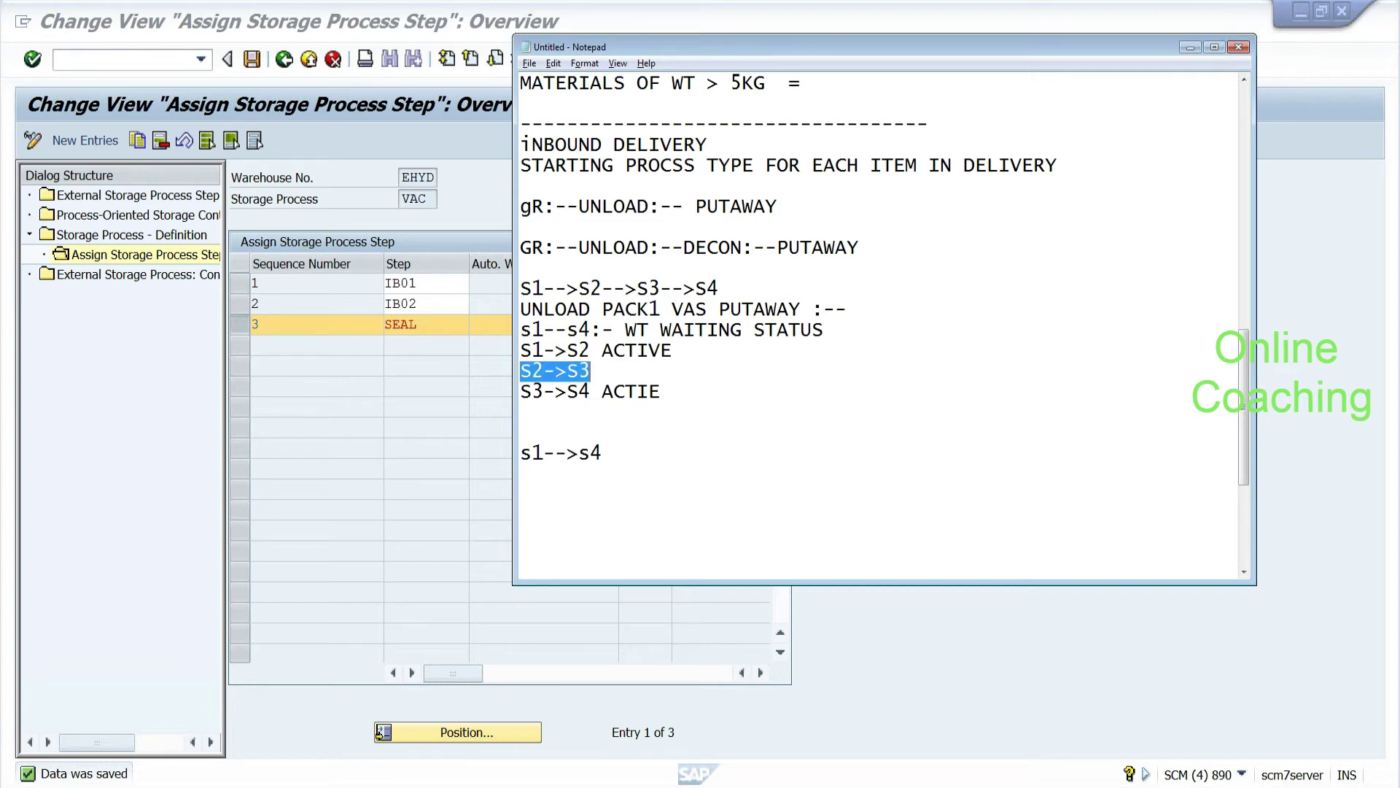
Step: Switch from Notepad back to SAP, copy VAC's SEAL step assignment as sequence number 4 with step IB03, and save it
drag(591, 371, 603, 372)
click(603, 371)
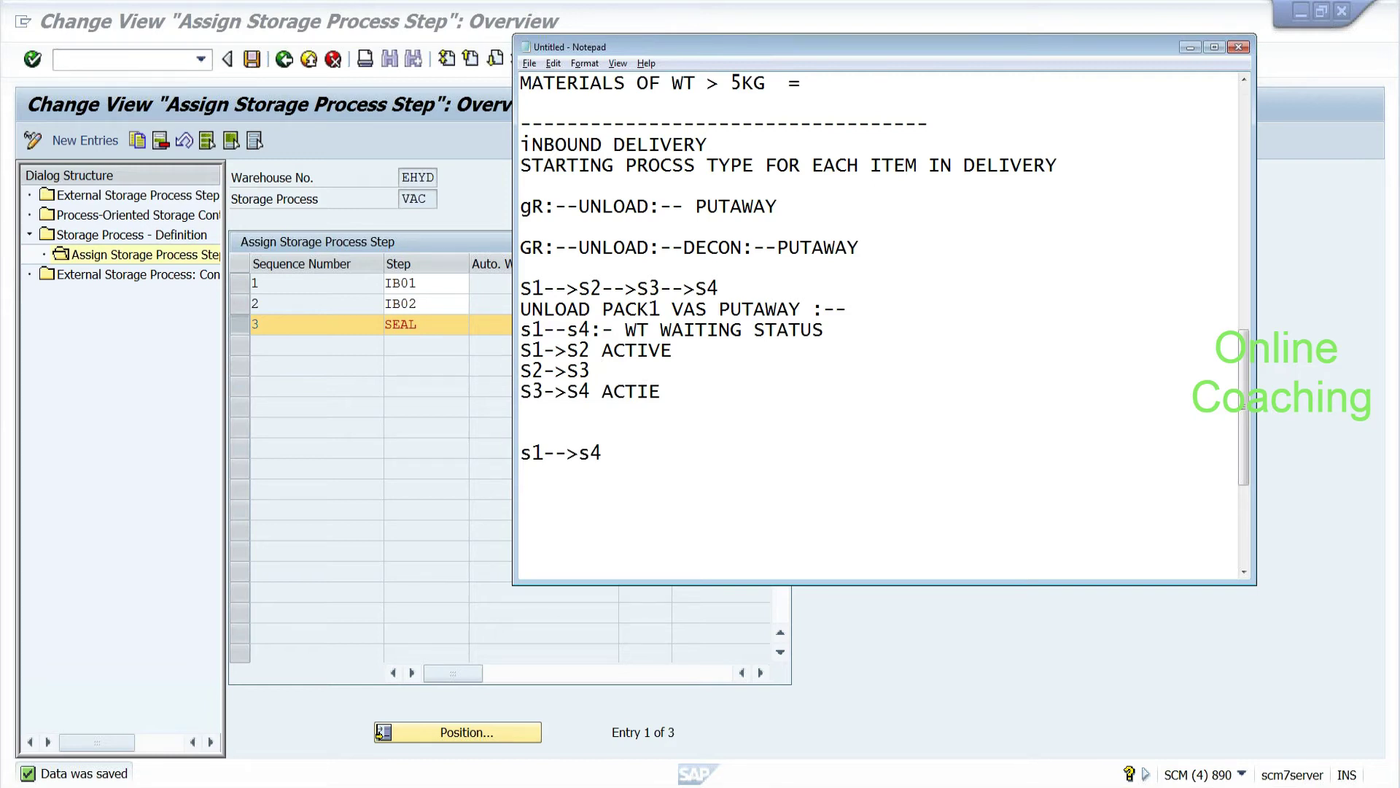
click(448, 362)
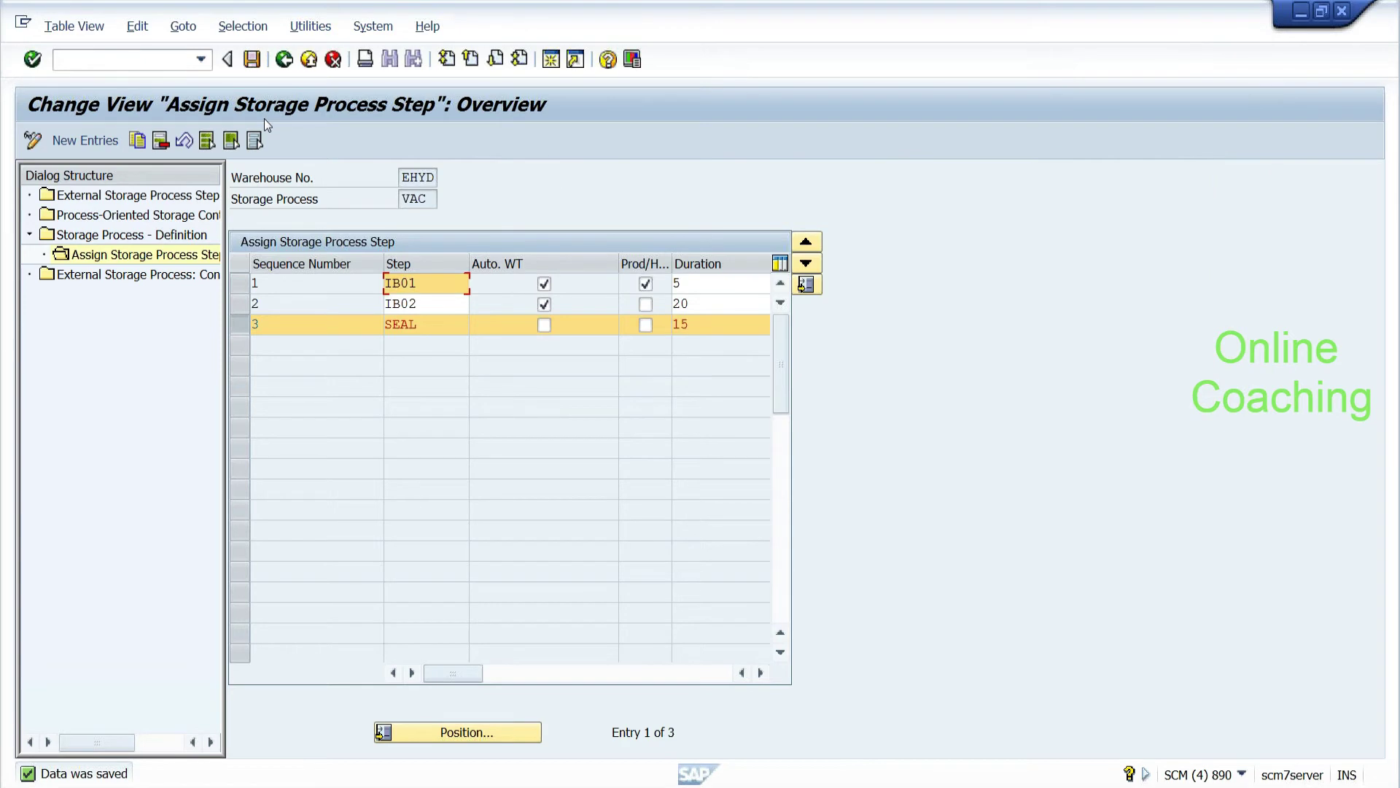
click(138, 140)
text(S)
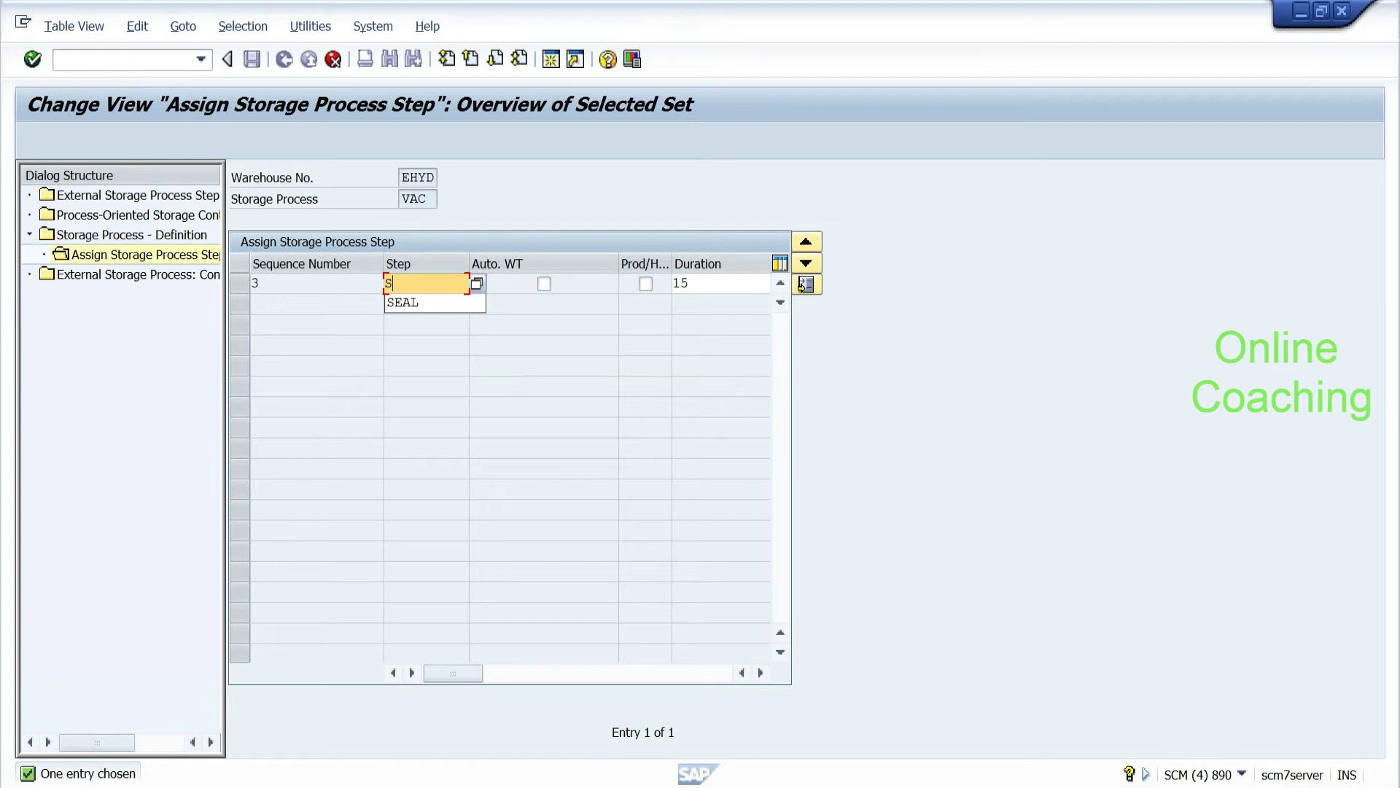
key(BackSpace)
text(IB03)
key(Return)
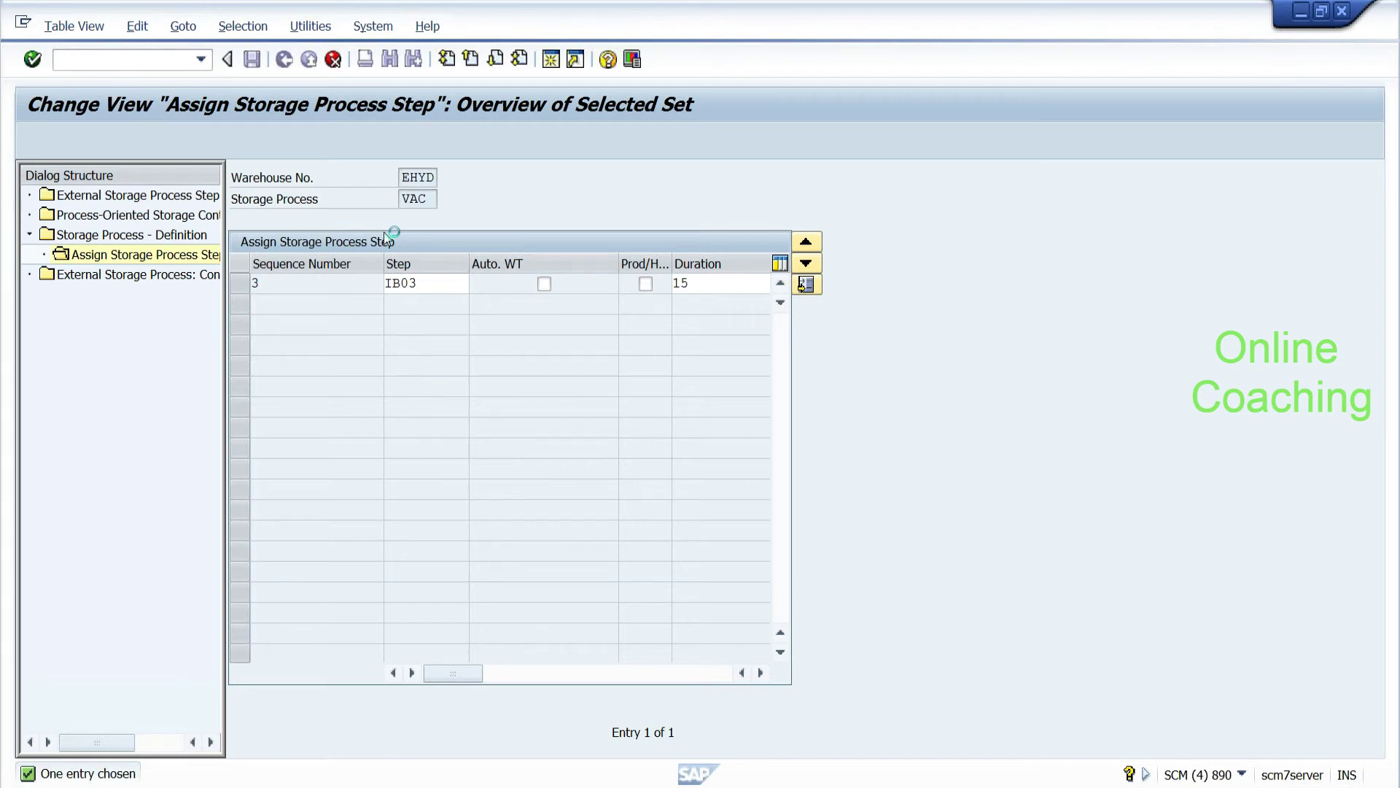
click(252, 59)
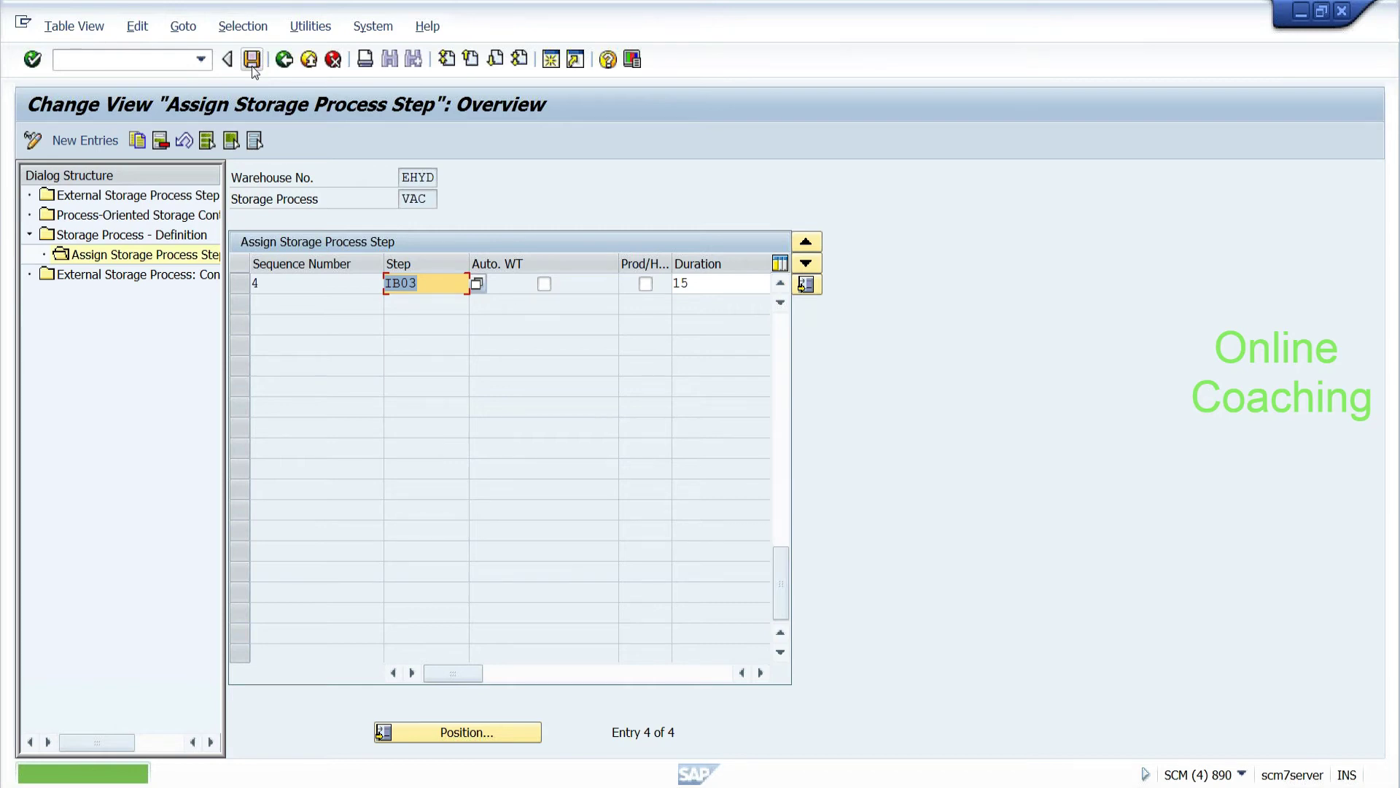
click(251, 62)
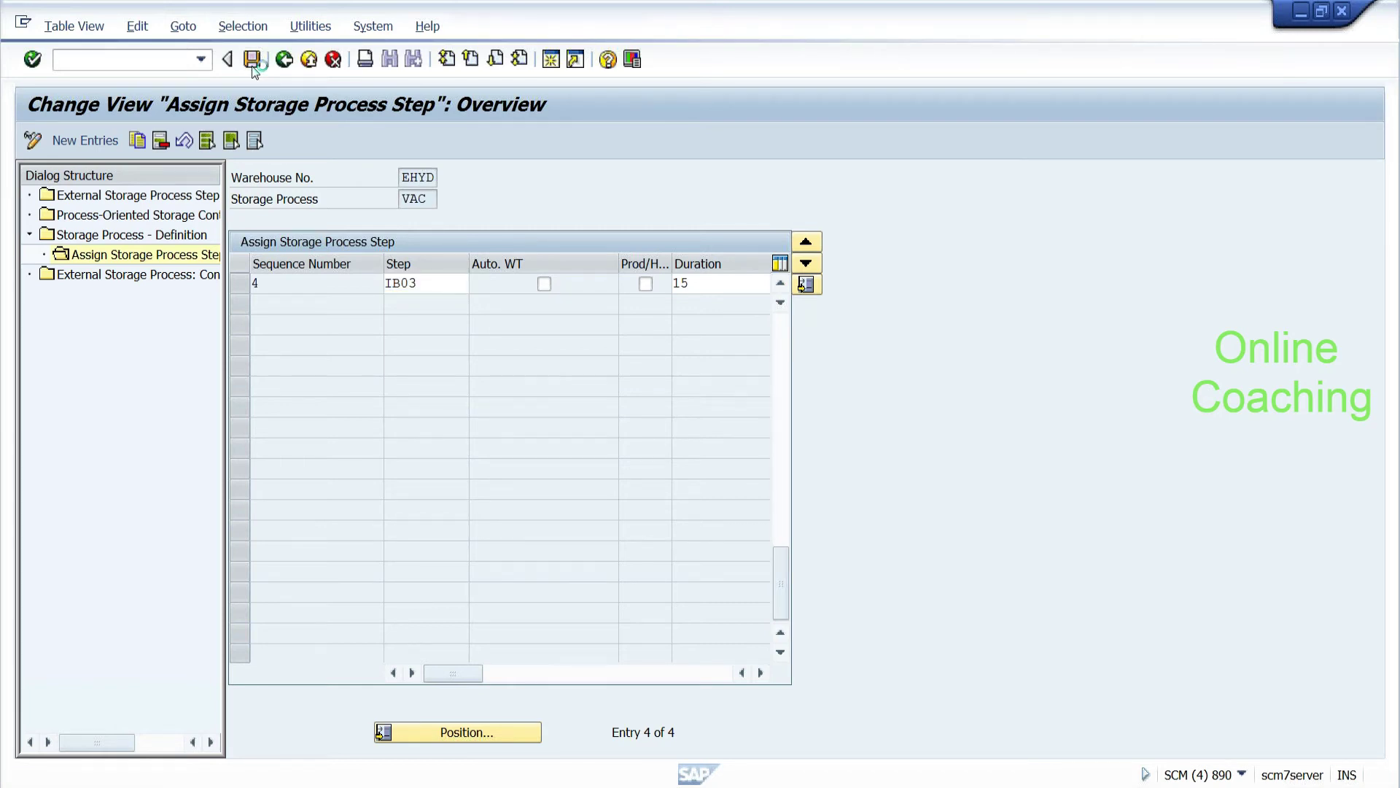
click(252, 62)
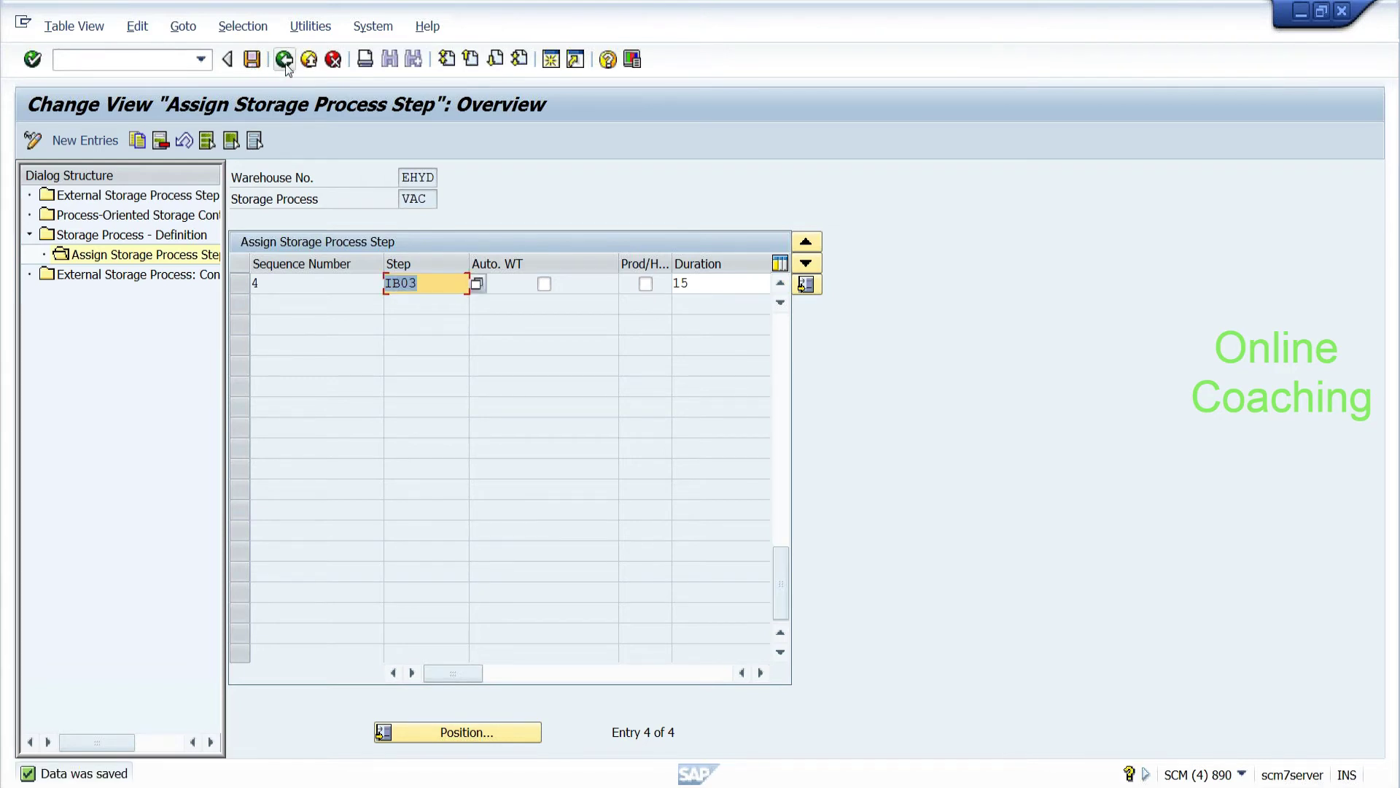
Step: Leave the step assignment and open warehouse process type 1010 Putaway of warehouse EHYD from the IMG activity Define Warehouse Process Type
click(286, 61)
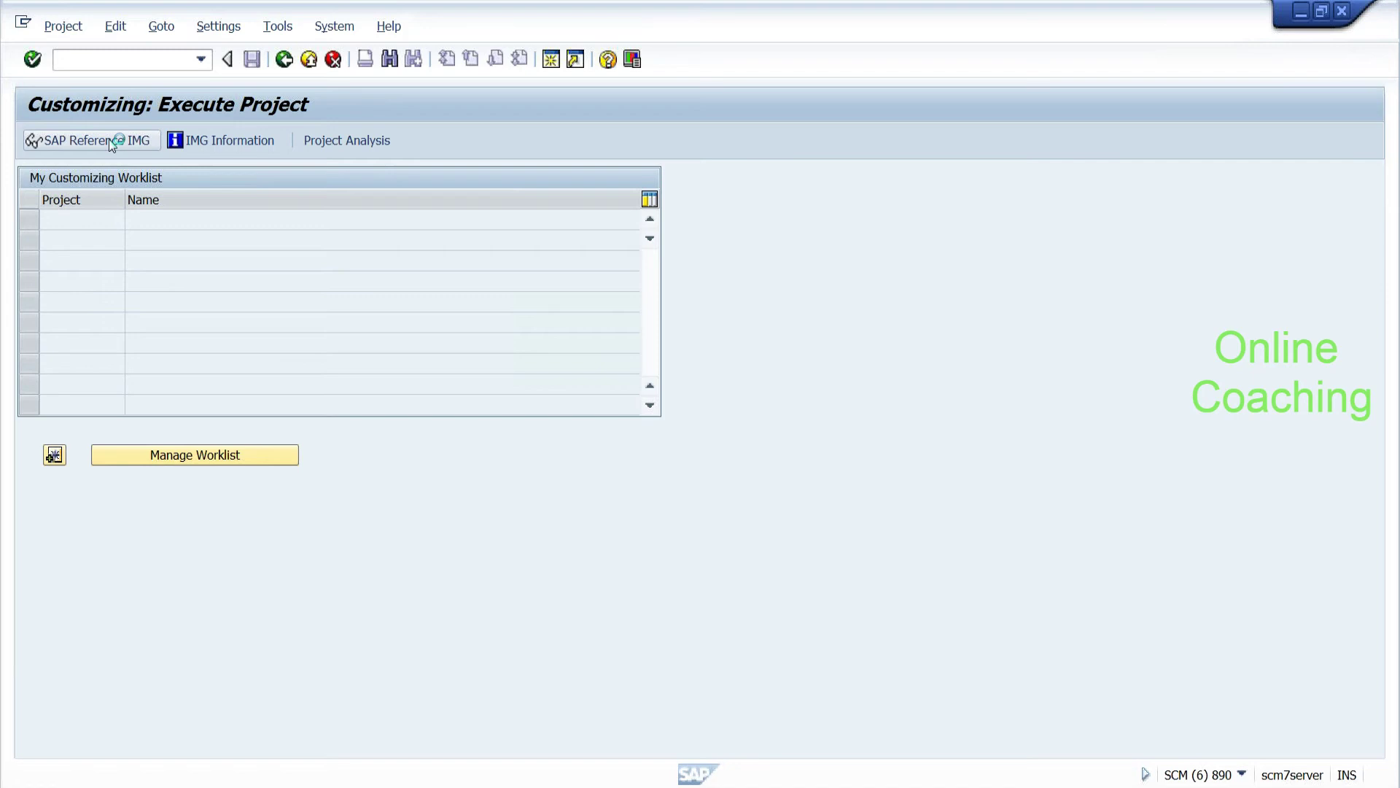
click(111, 141)
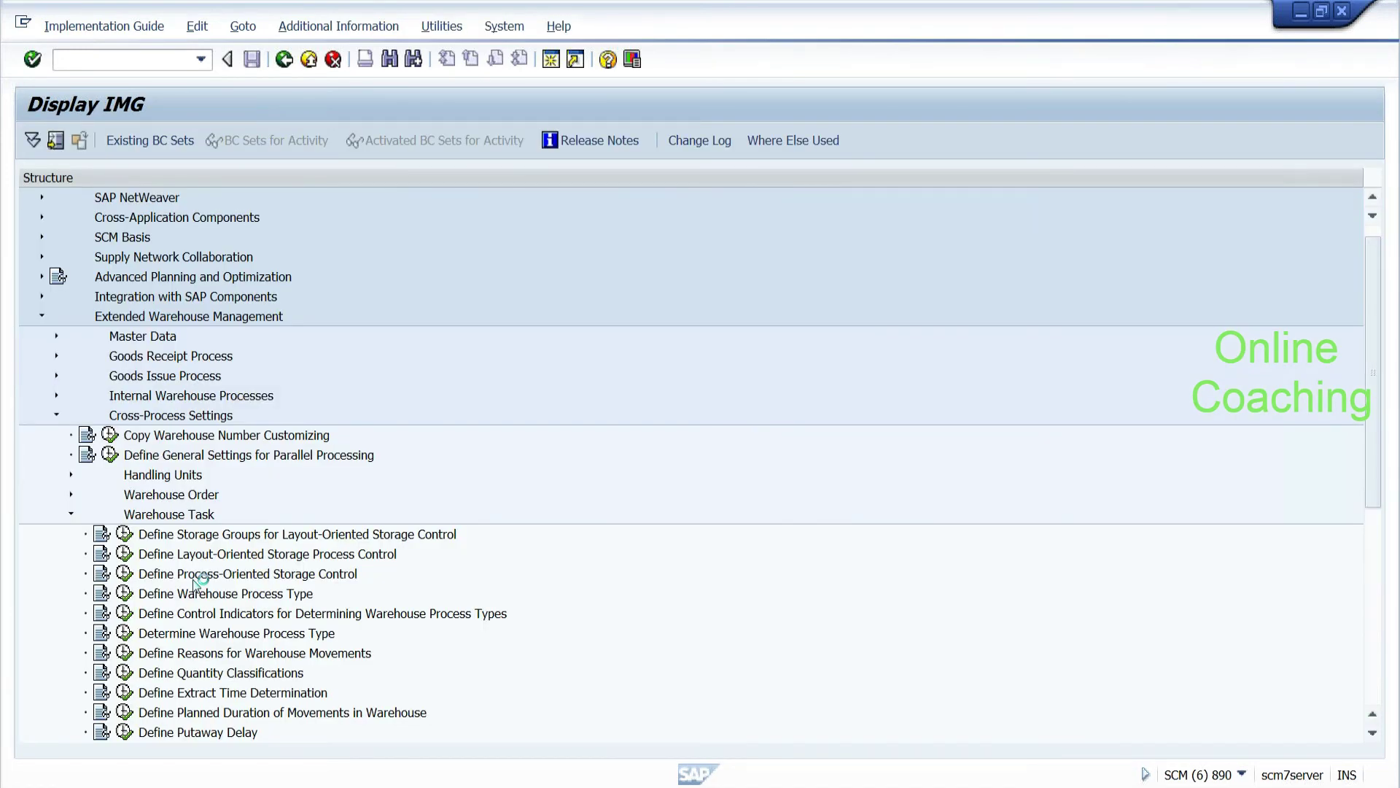
click(125, 595)
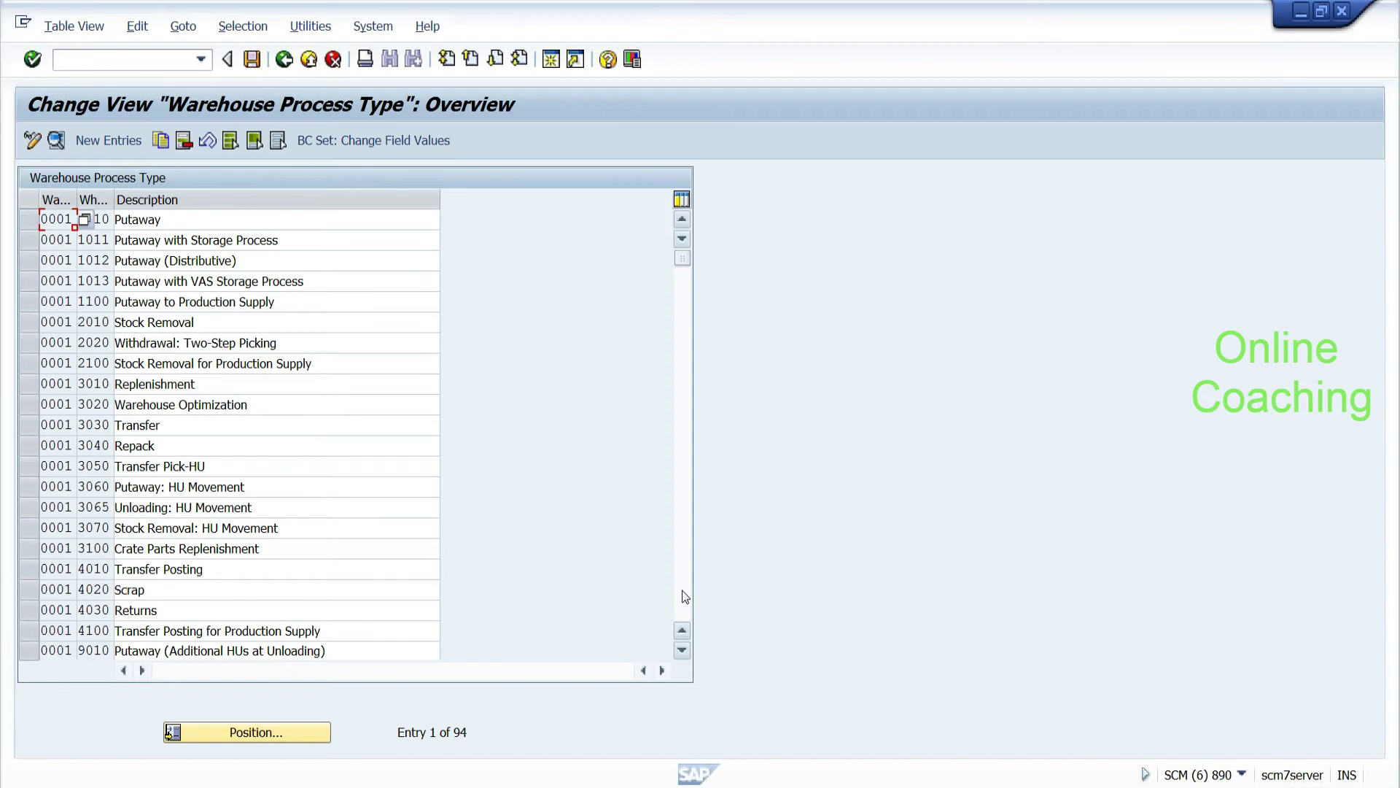
click(683, 595)
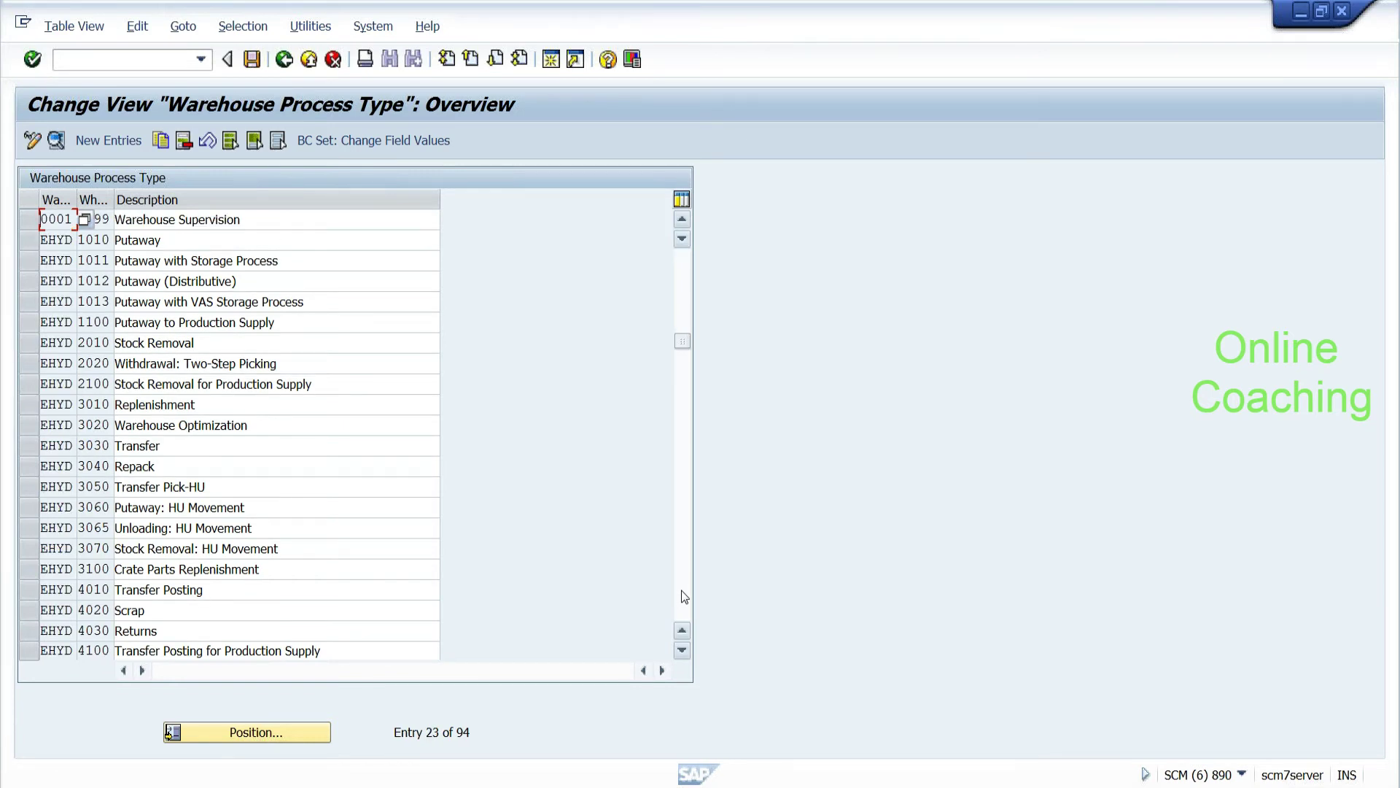
click(91, 242)
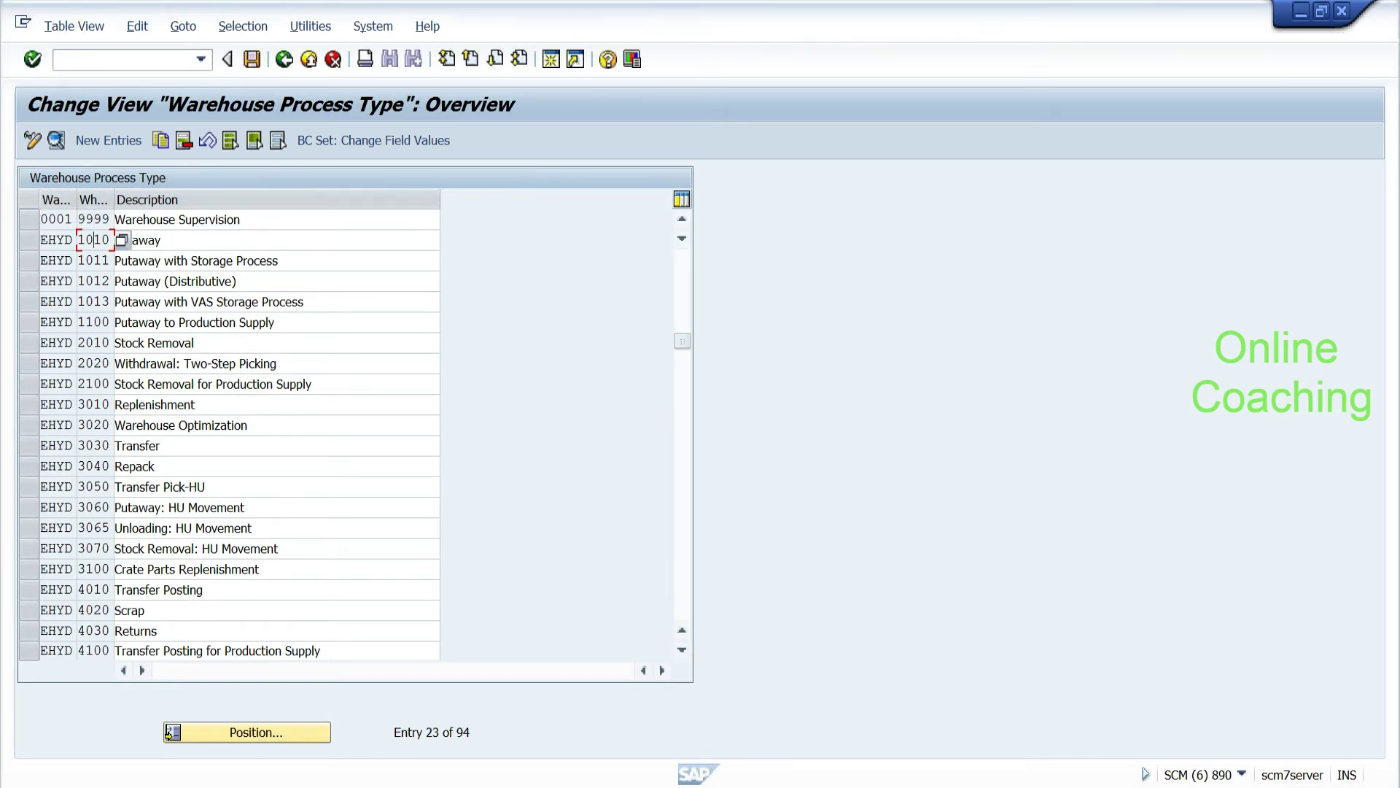
double_click(92, 247)
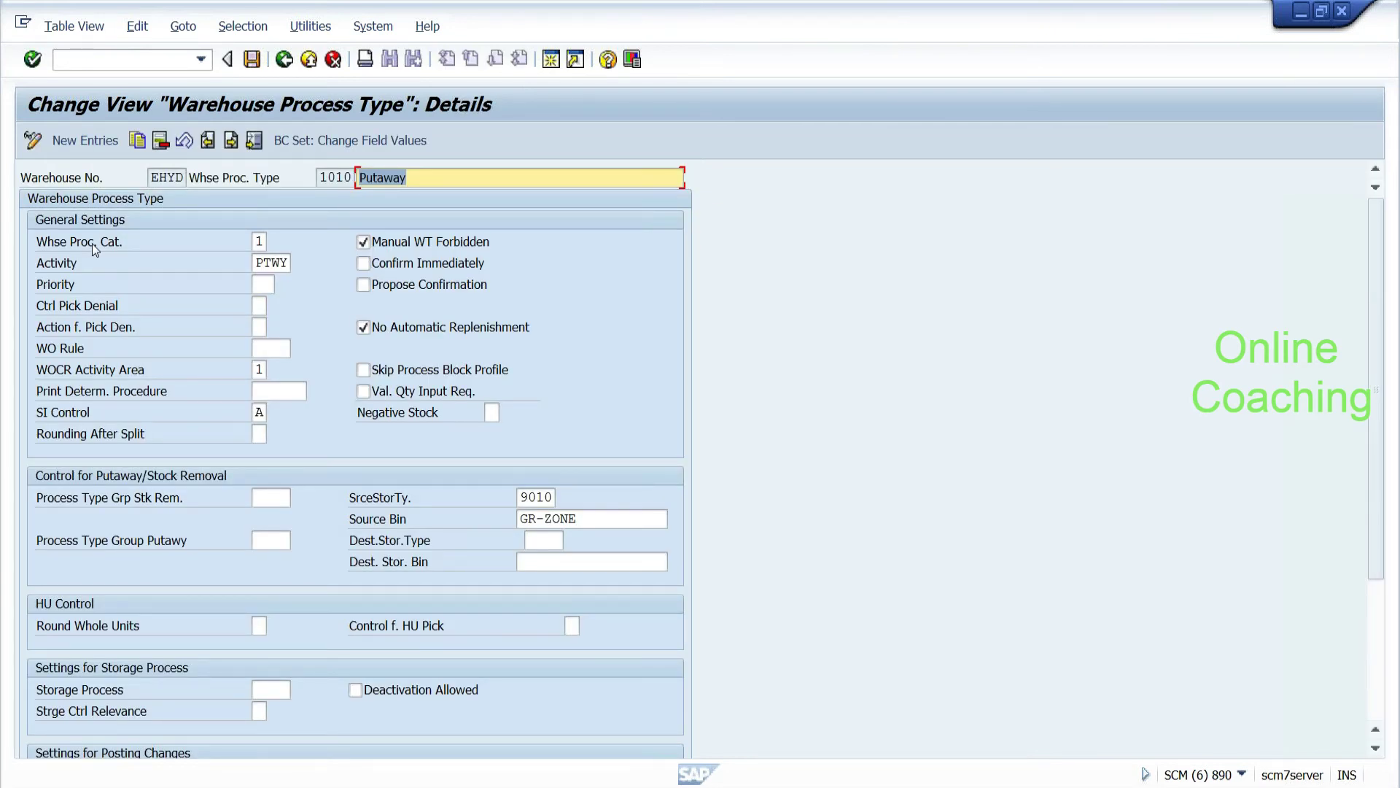
Step: Look through the selectable storage processes for process type 1010, highlighting OUT1 and VAC, and widen the Process column
click(271, 689)
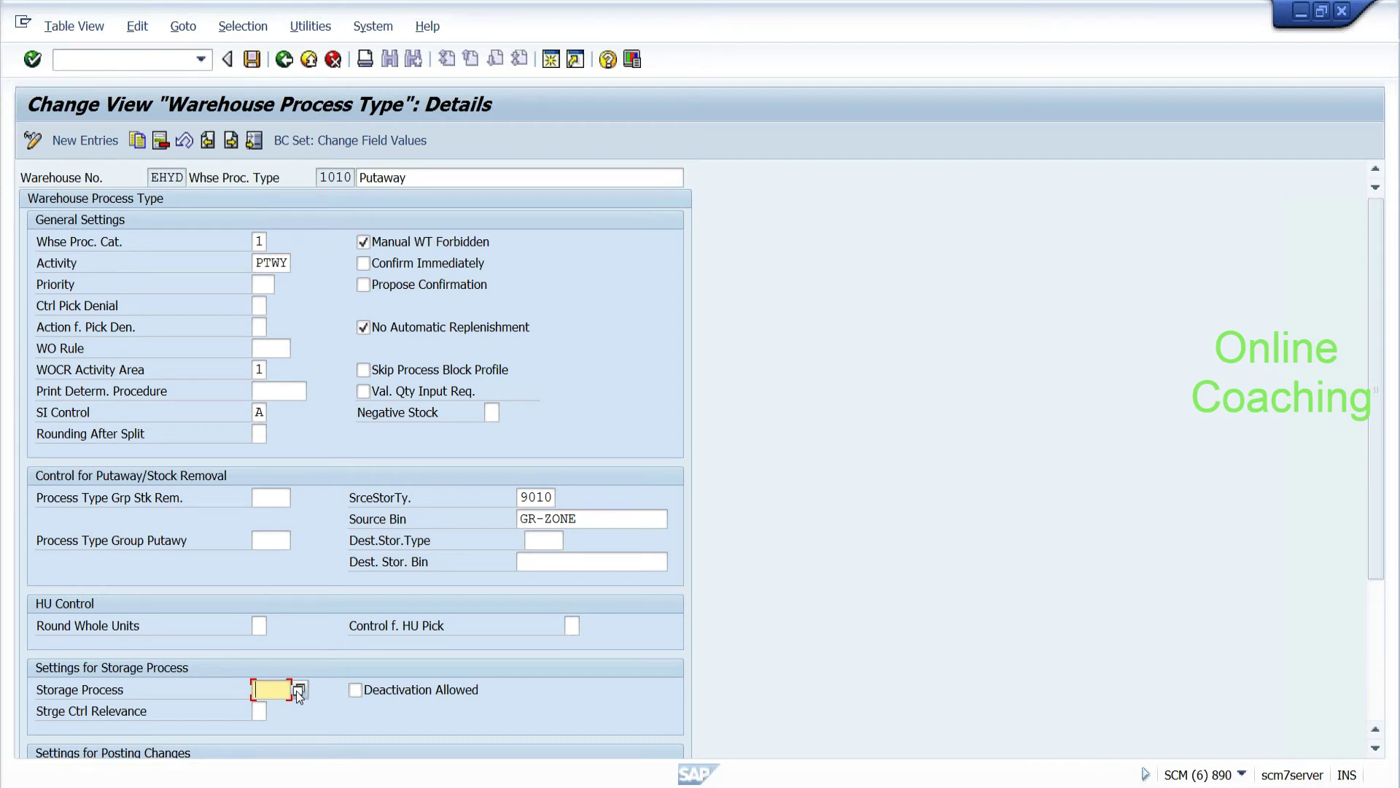
click(300, 690)
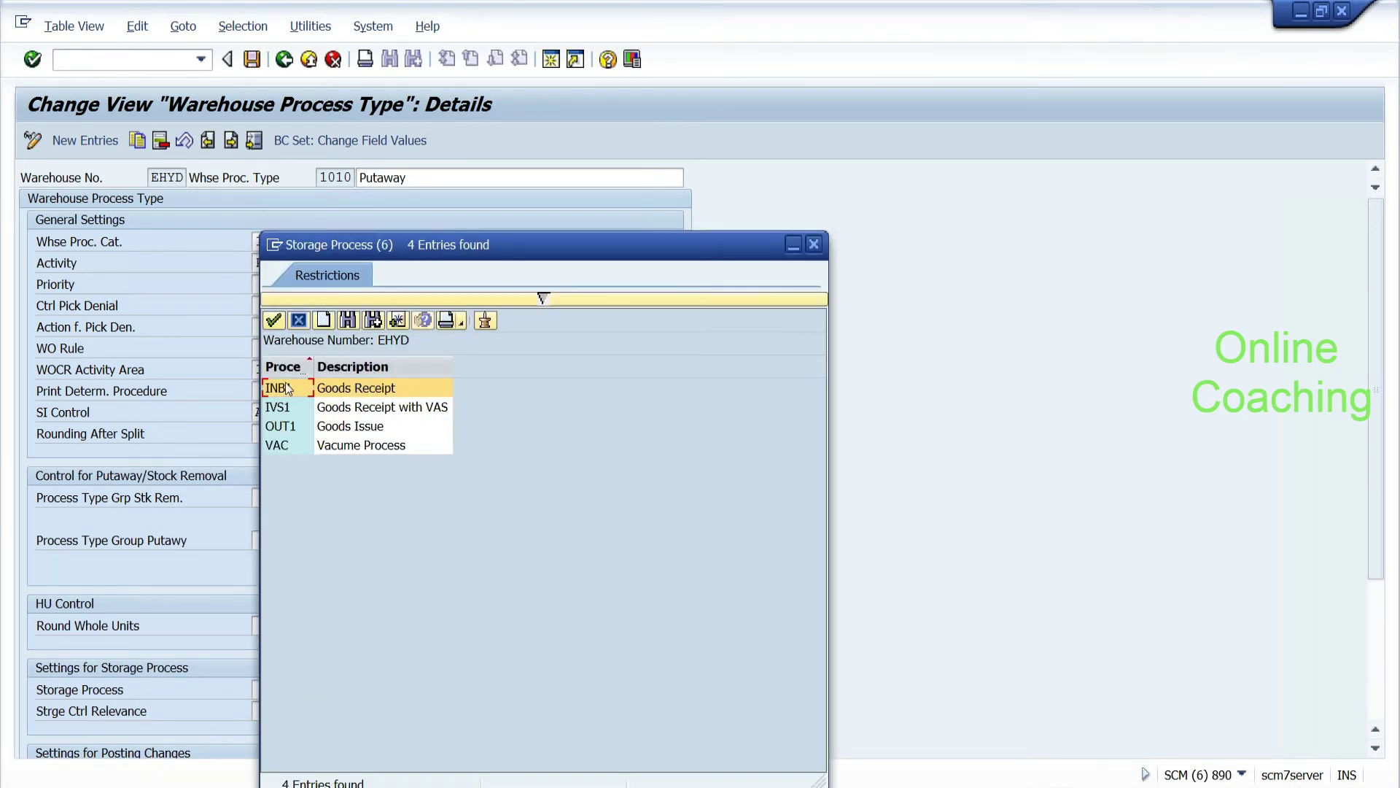
click(287, 428)
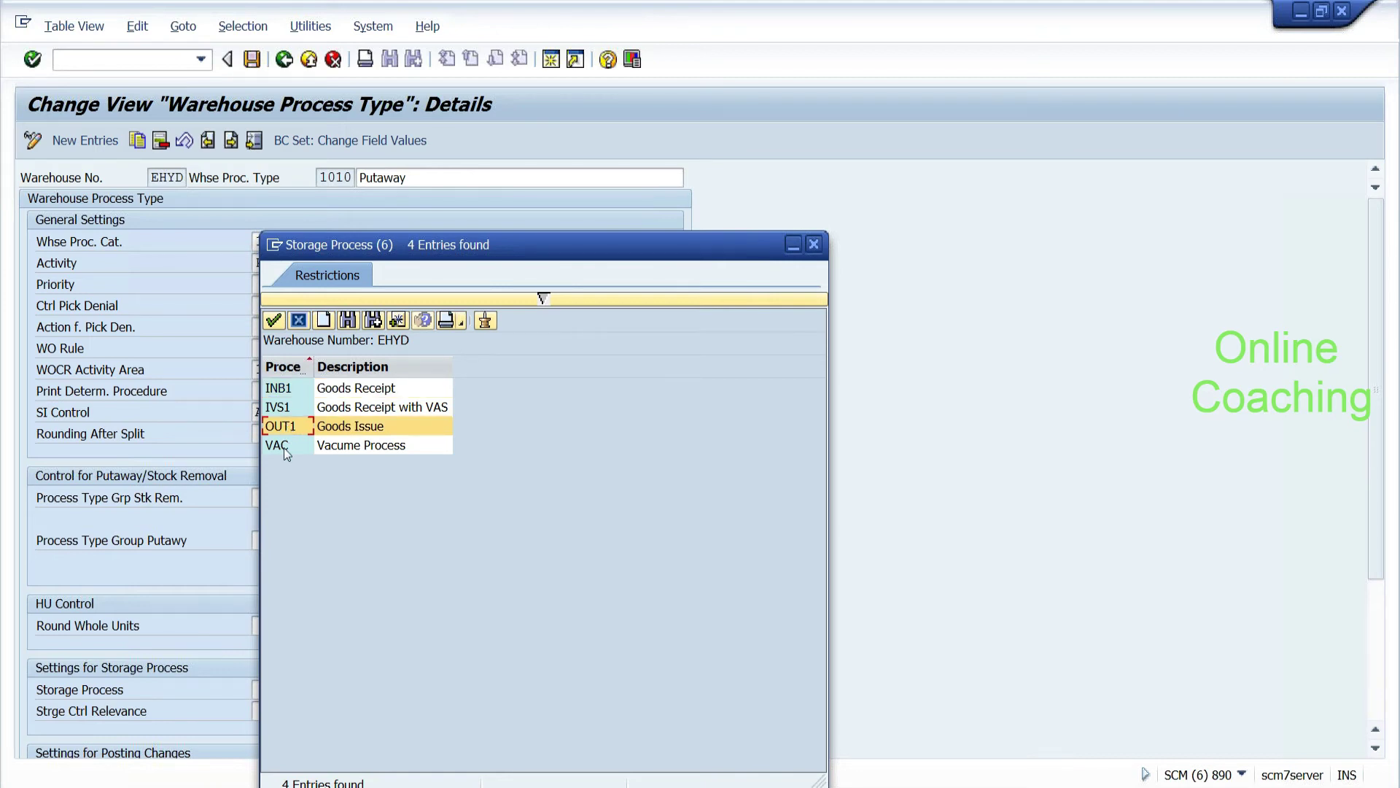
click(287, 447)
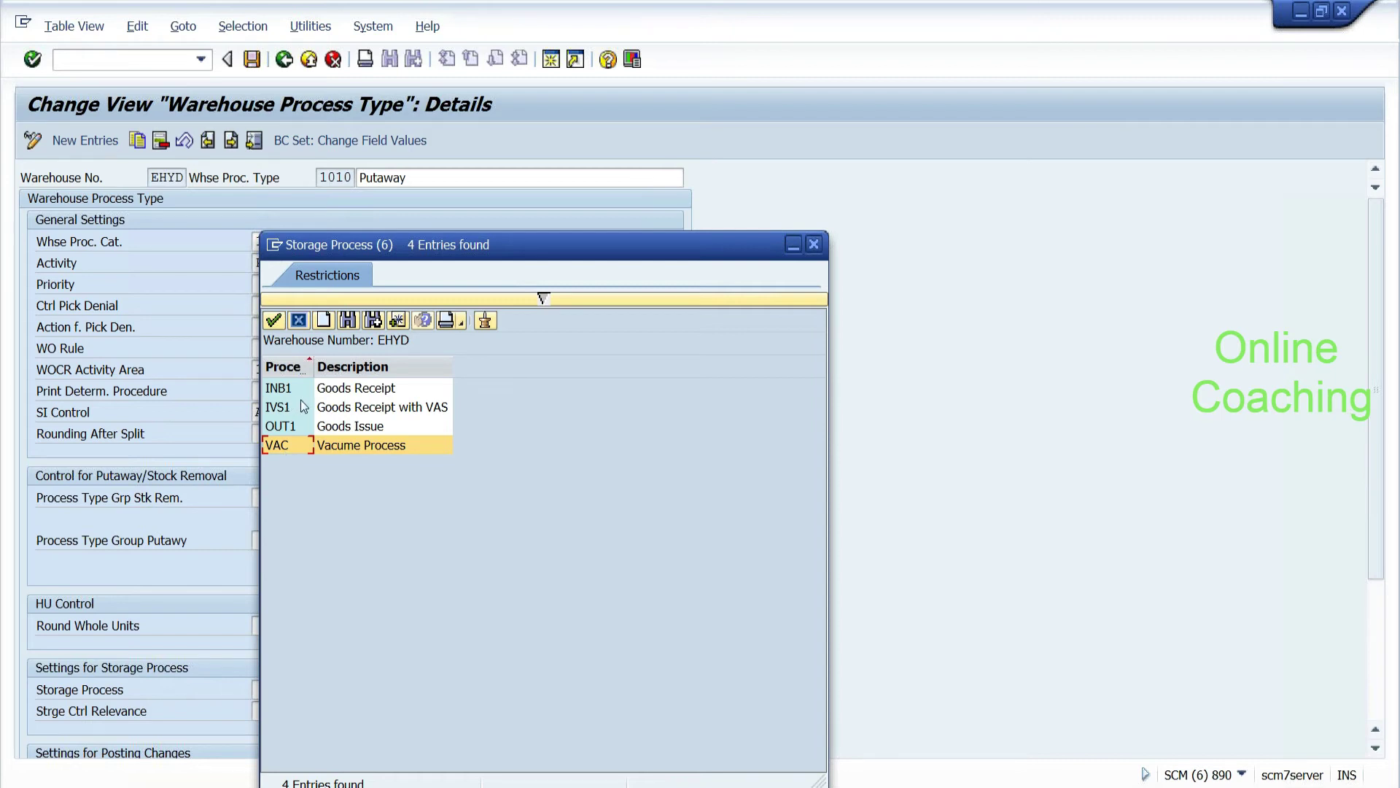
drag(314, 369, 382, 382)
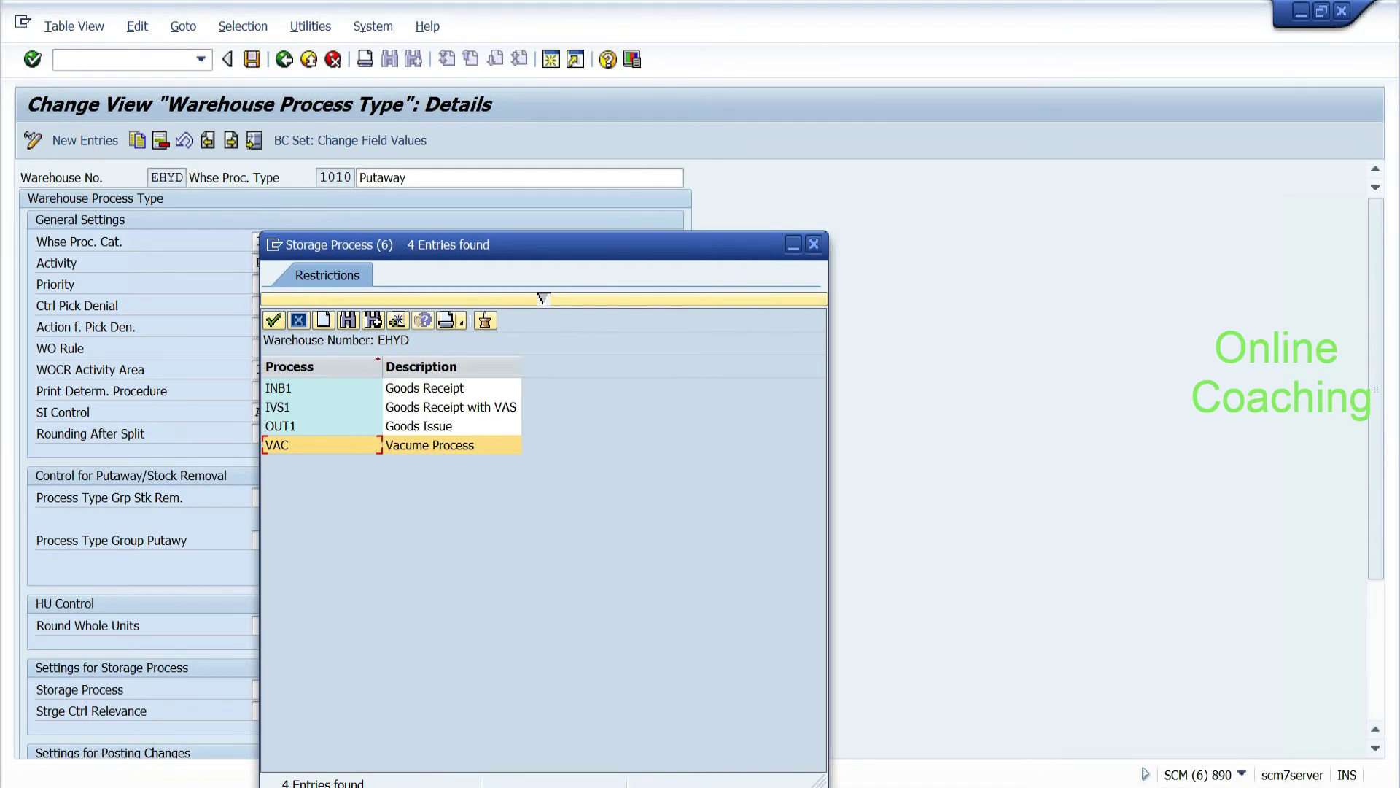
Step: Switch to the Notepad notes, append "--putaway" to the line S1-->S2-->S3-->S4, and return to SAP
key(alt+Tab)
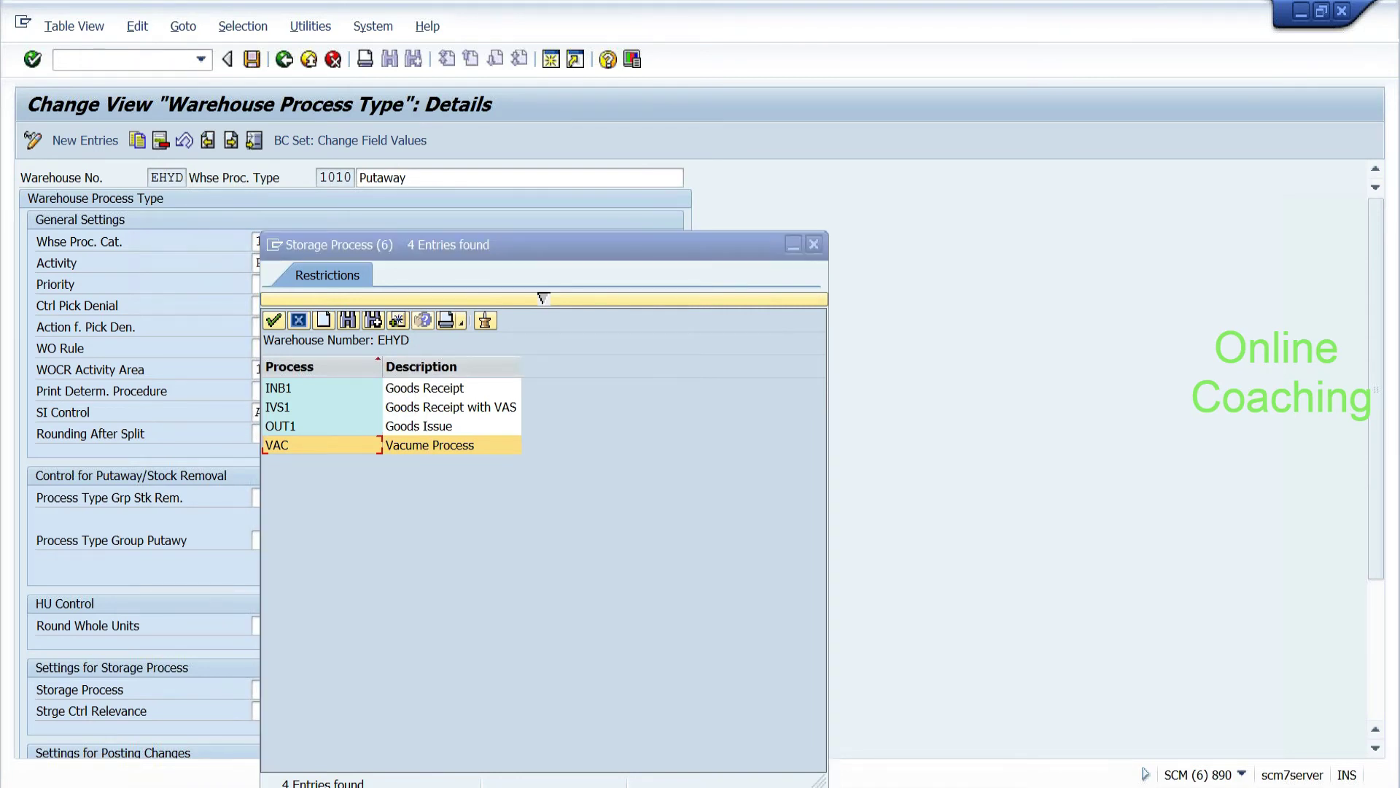
key(alt+Tab)
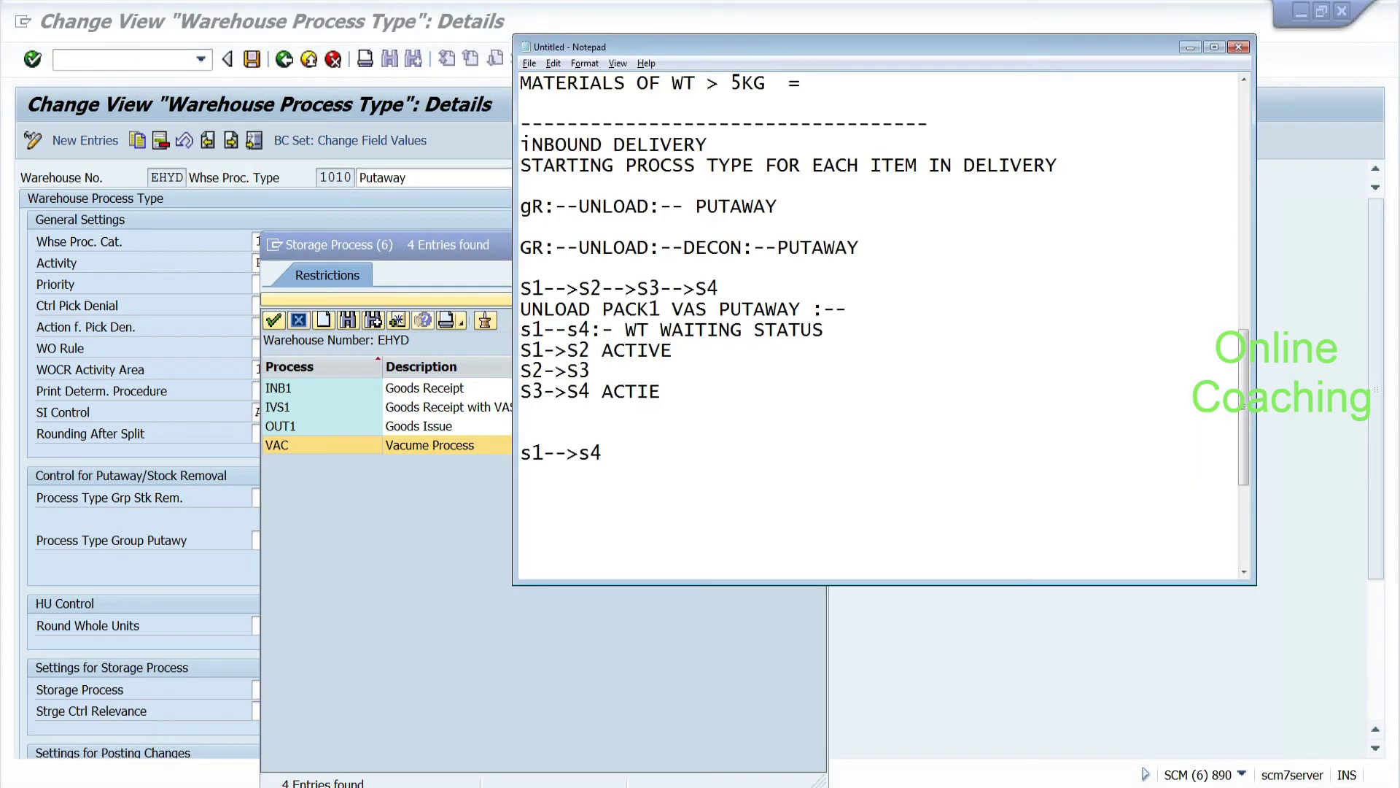
text(--putaway)
click(448, 463)
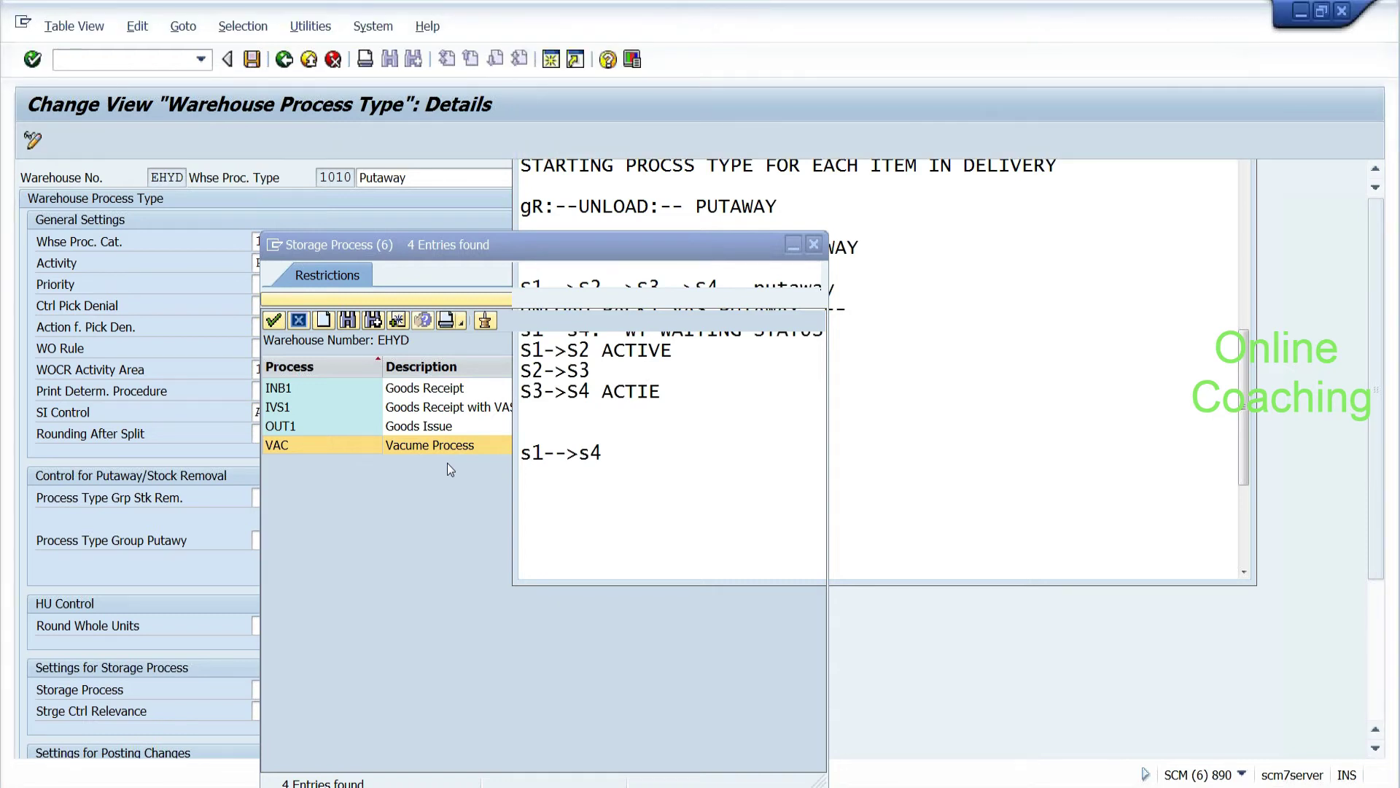
Step: Close the storage process value list without choosing an entry and go back to the Display IMG structure
click(299, 321)
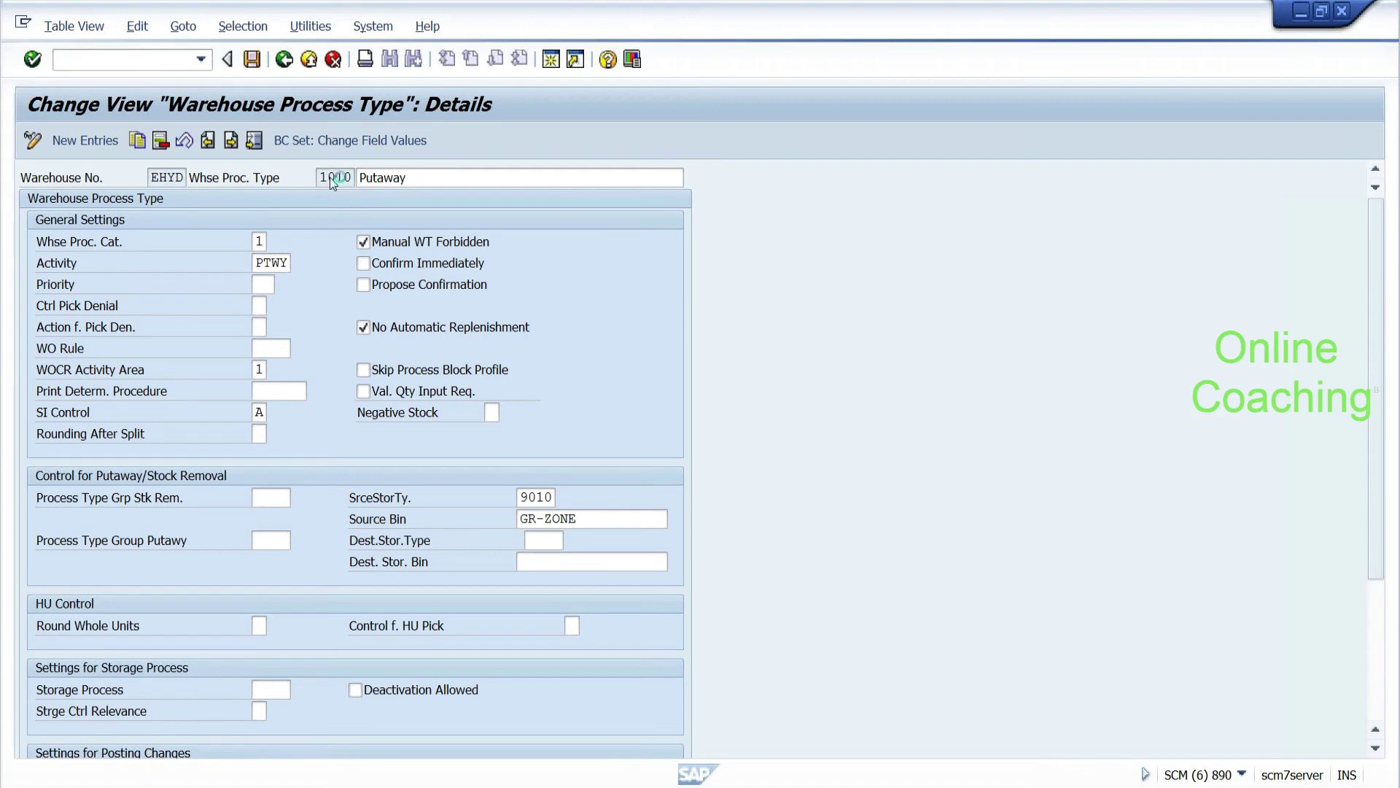
click(283, 59)
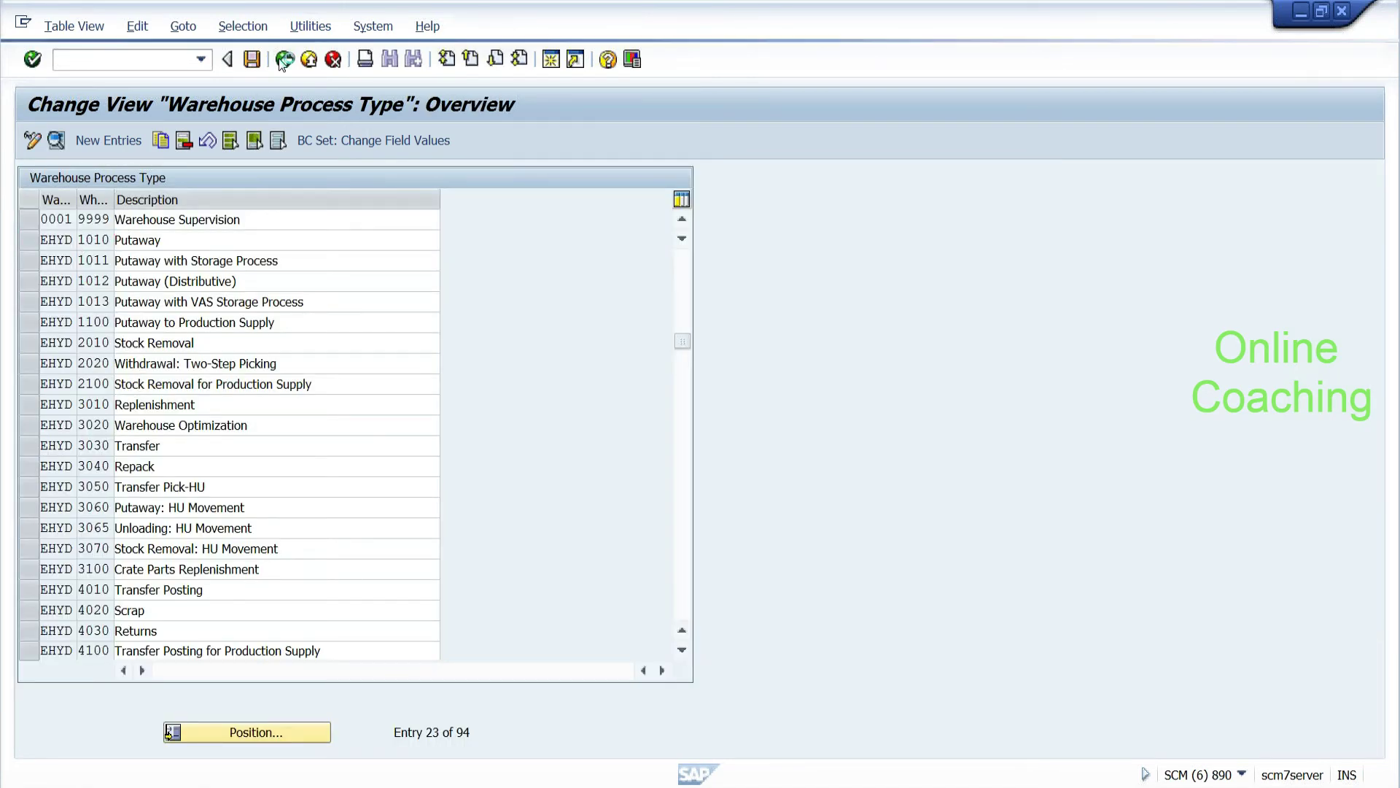
click(283, 60)
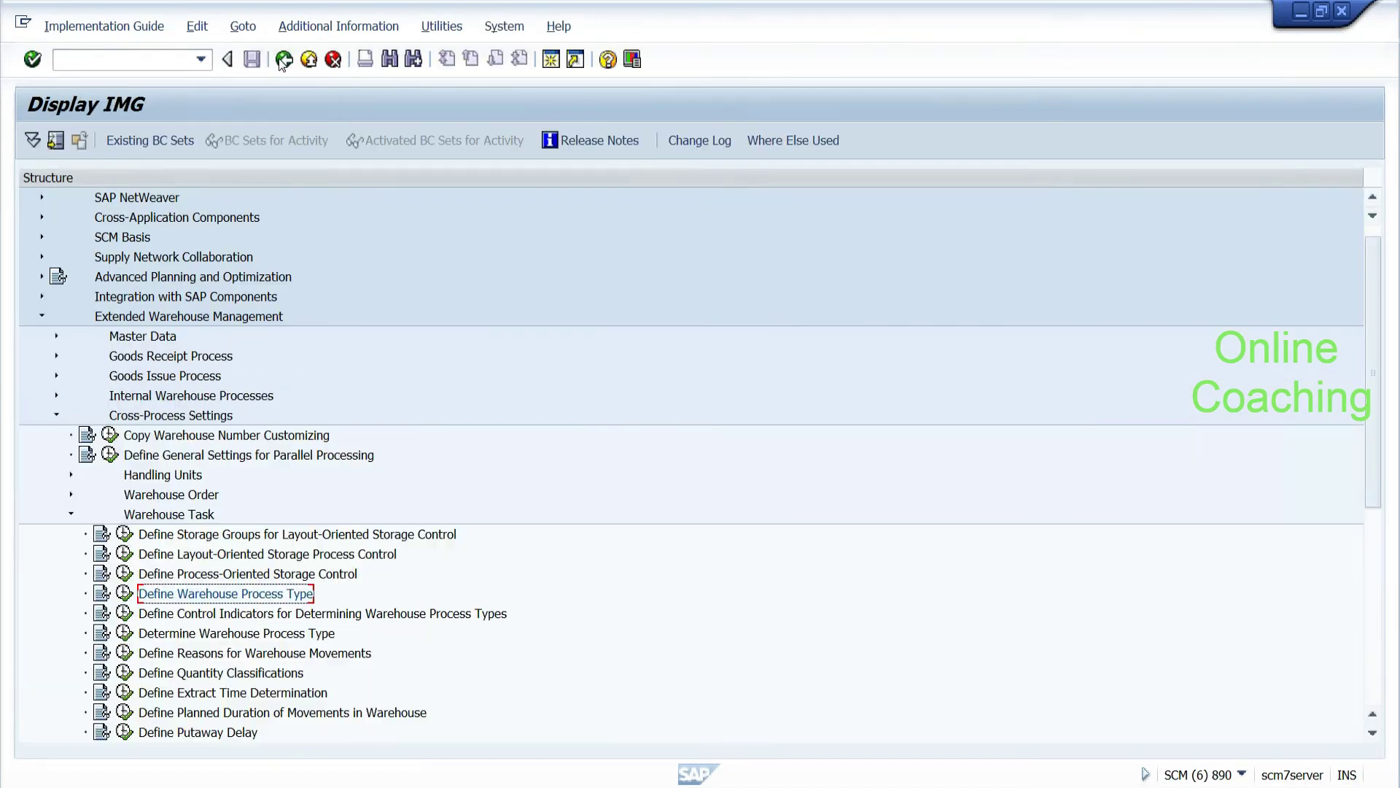
Step: Switch to the Notepad notes, append ":---" to the S1-->S2-->S3-->S4 --putaway line, and insert empty lines below it
key(alt+Tab)
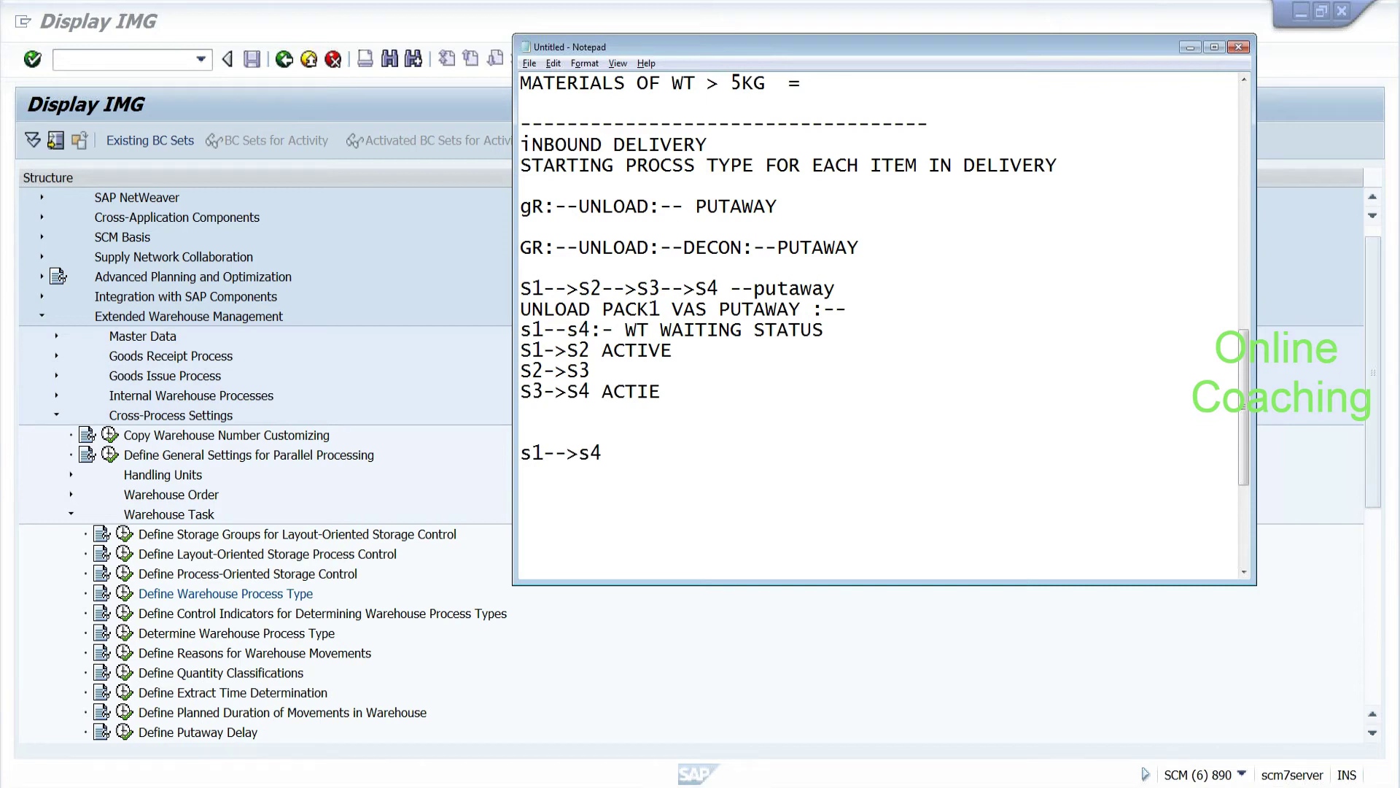
text(---)
key(Return)
key(Return)
key(Return)
key(Return)
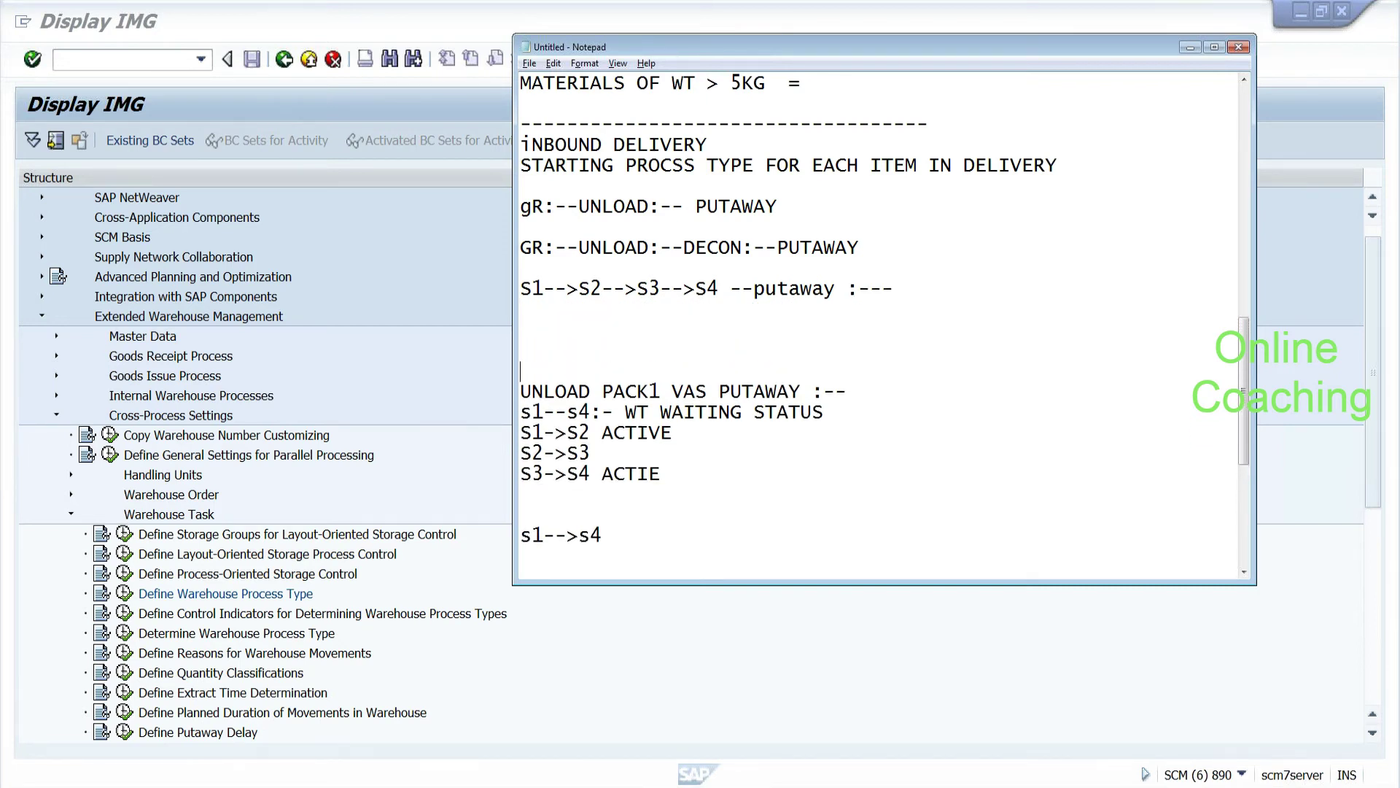
Step: Add the note lines "process type:-- storage process:--" and "source bin:-->" above the UNLOAD PACK1 VAS PUTAWAY line
text(process type:-)
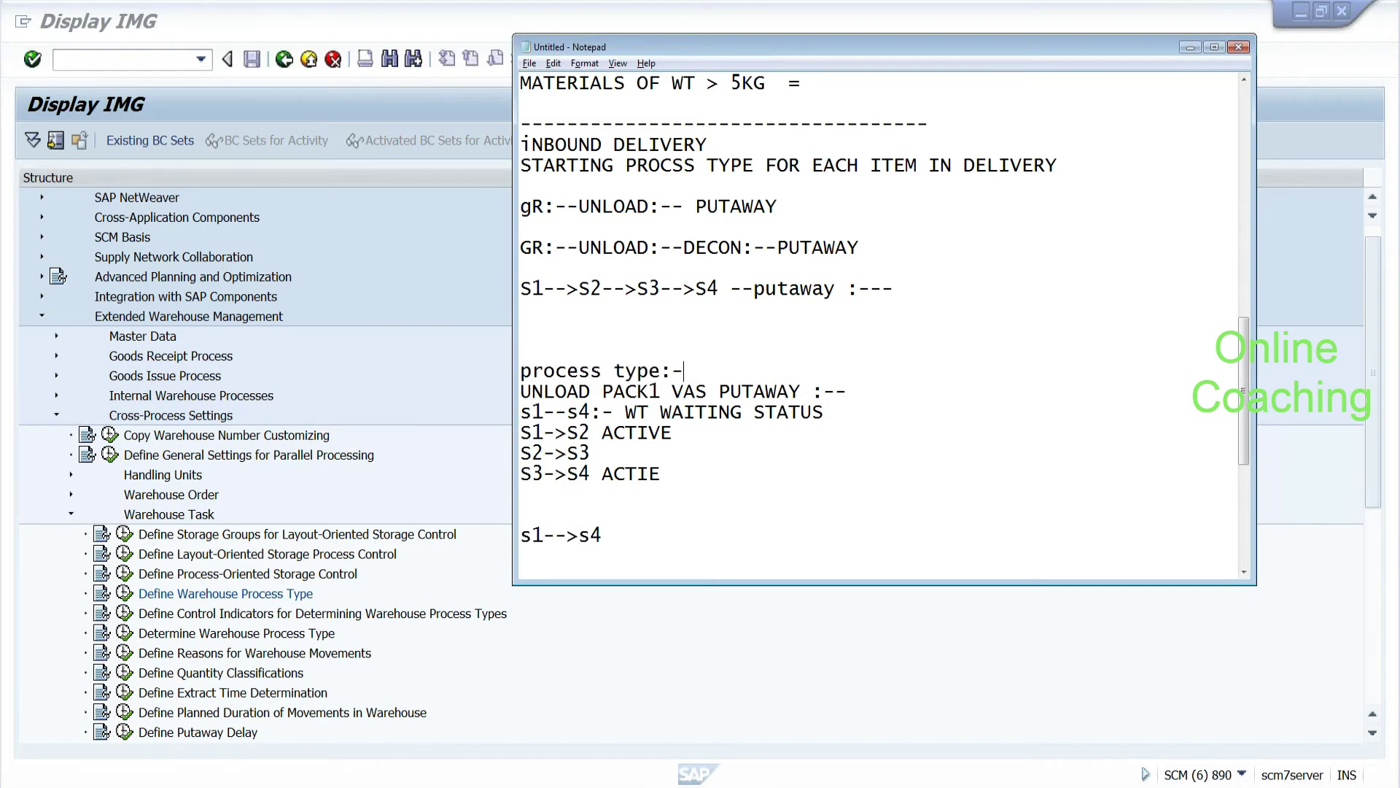
text(- storage process:--)
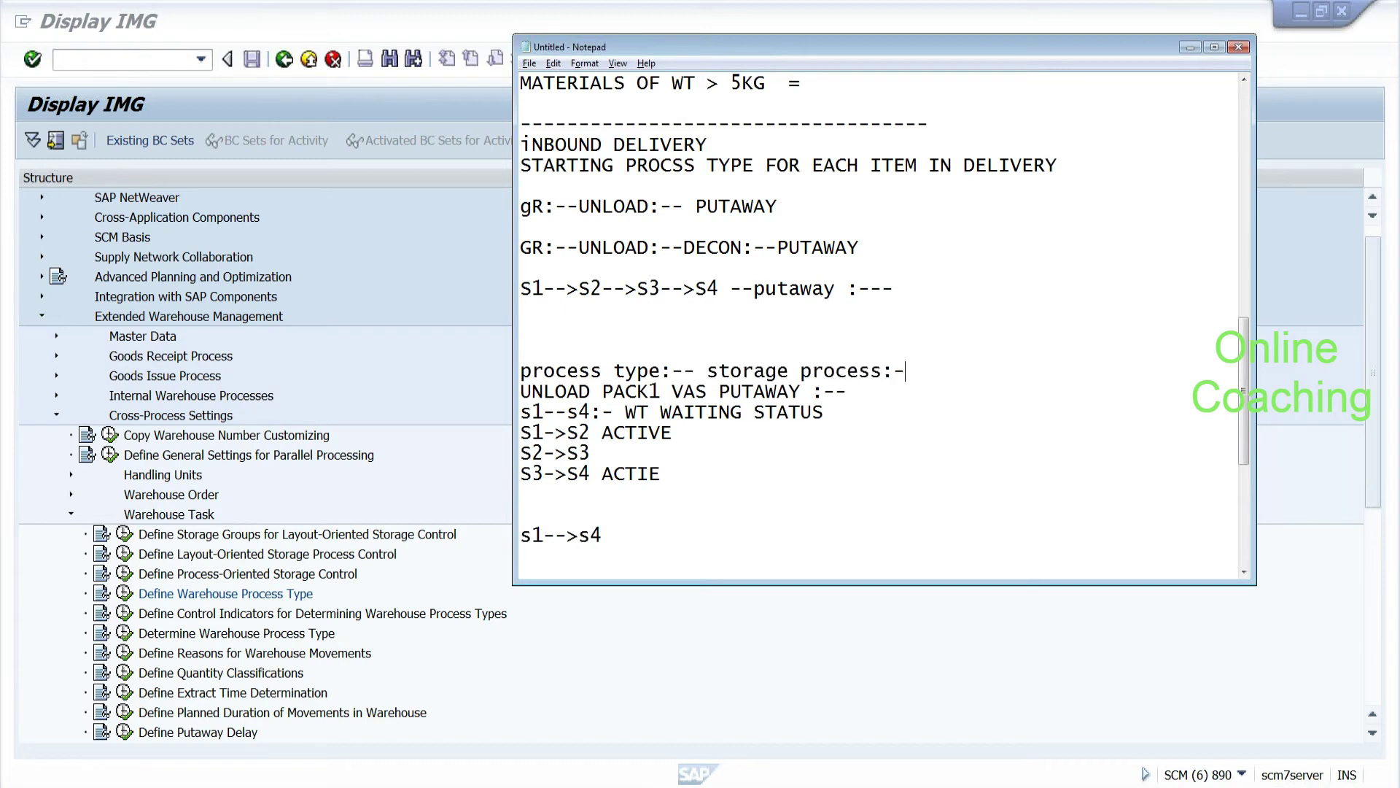
key(Return)
key(Return)
text(source bin:--)
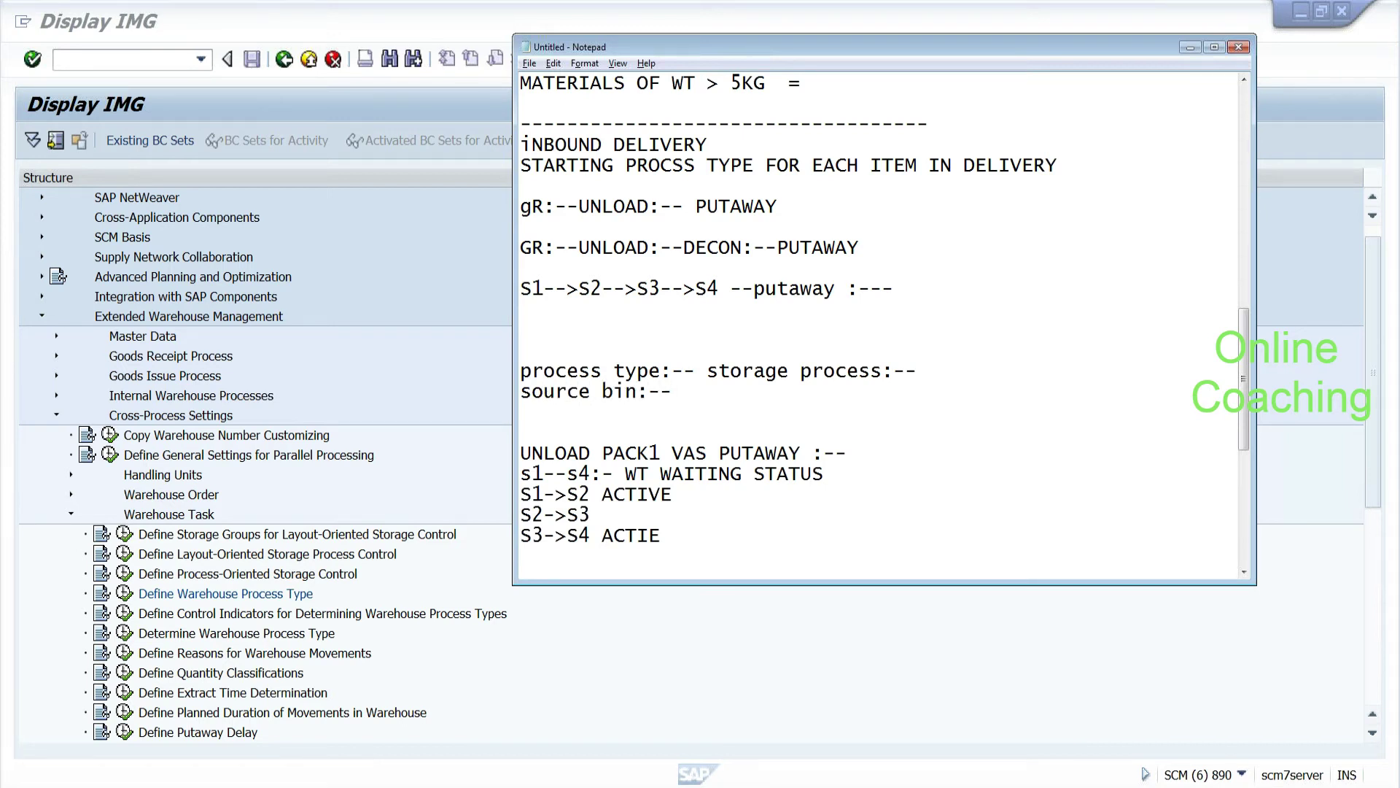
text(>)
Step: Highlight "storage process", "iNBOUND DELIVERY" and "STARTING PROCSS TYPE" in the notes, and place the cursor on the empty line above "process type"
drag(707, 371, 882, 371)
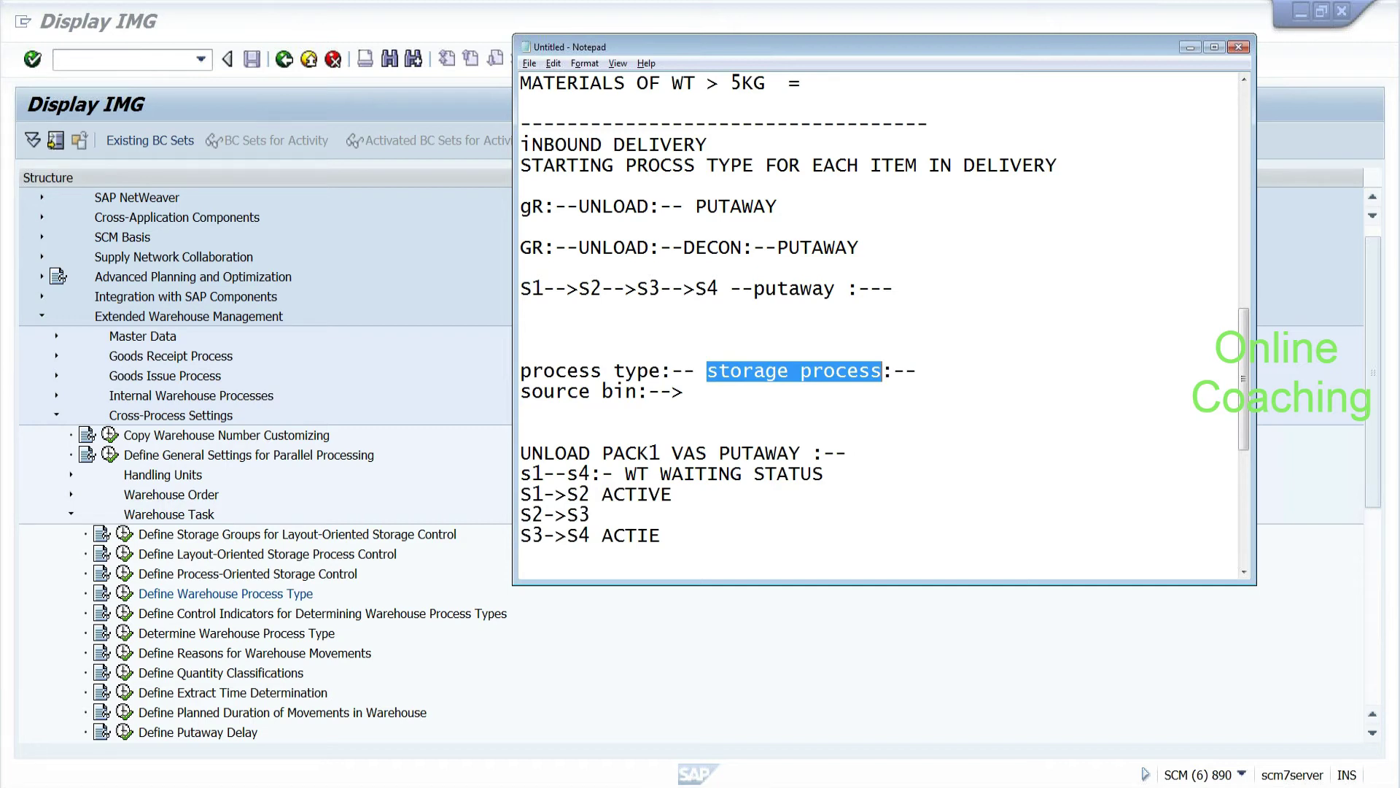
click(883, 371)
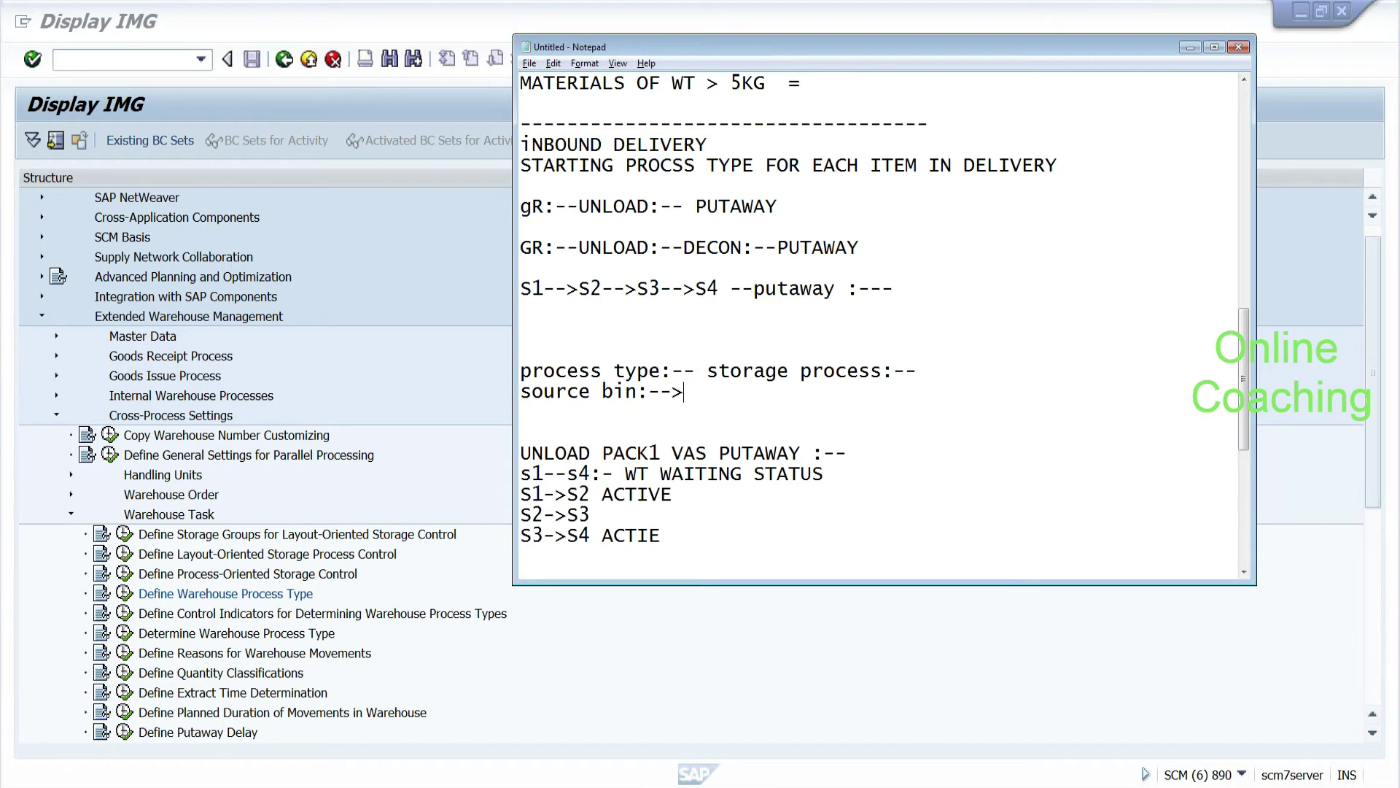
drag(521, 144, 708, 145)
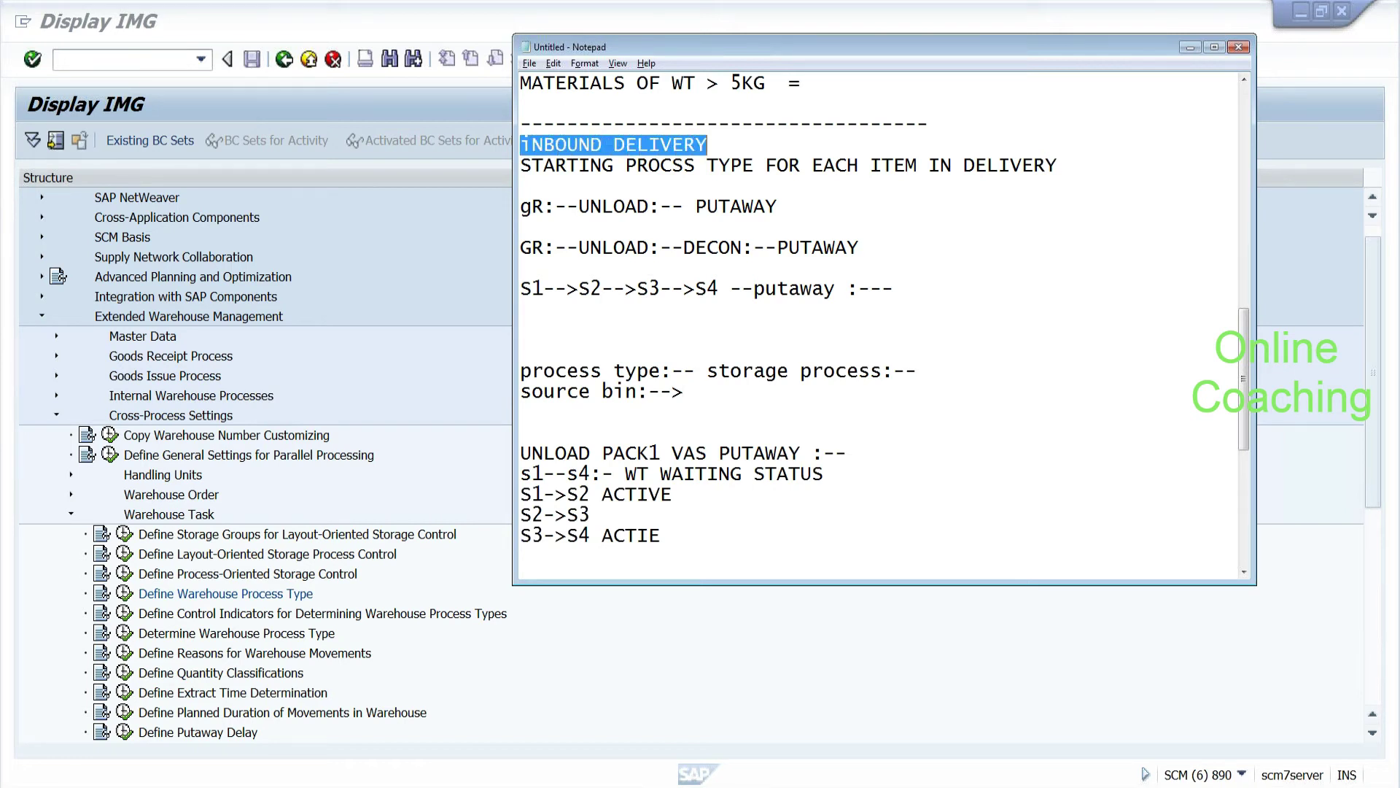
drag(520, 165, 753, 165)
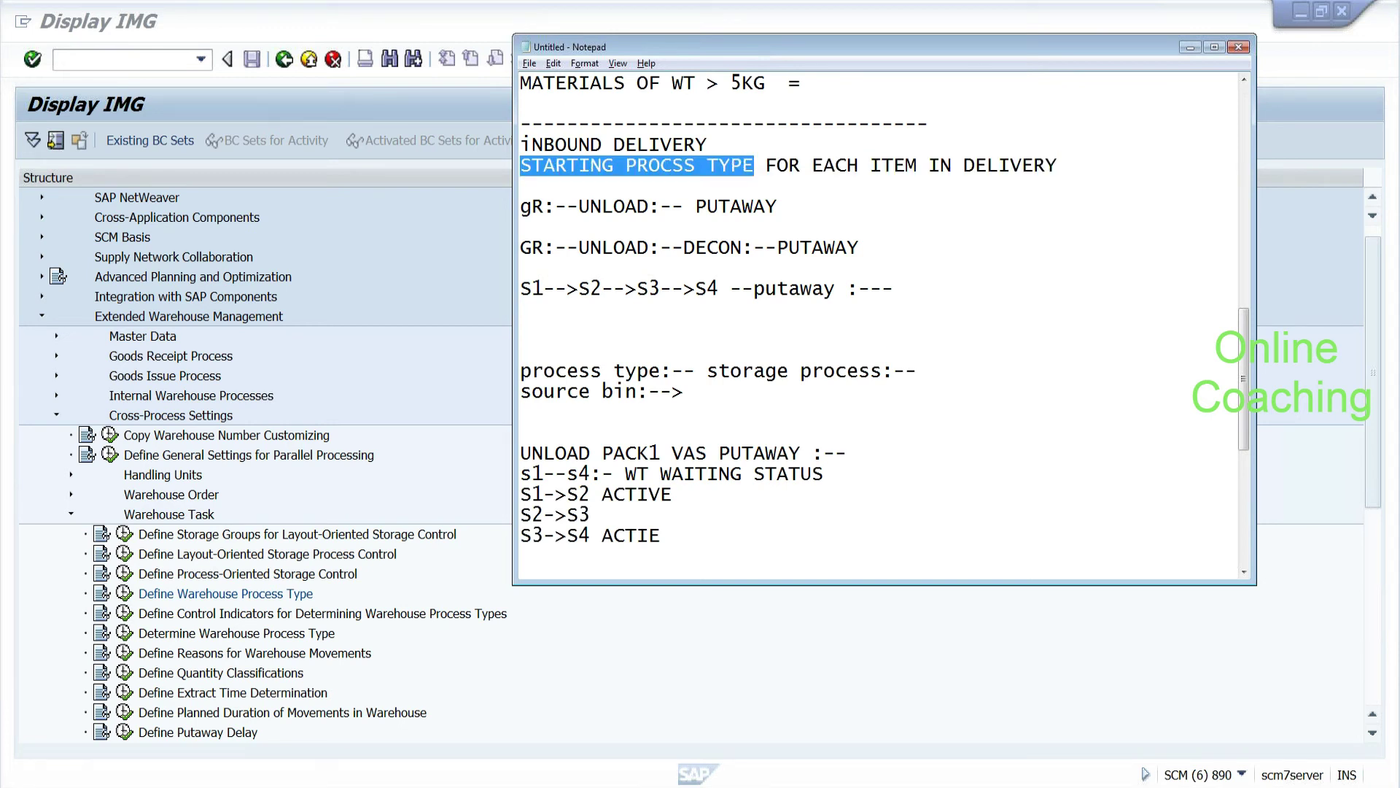
drag(521, 371, 871, 371)
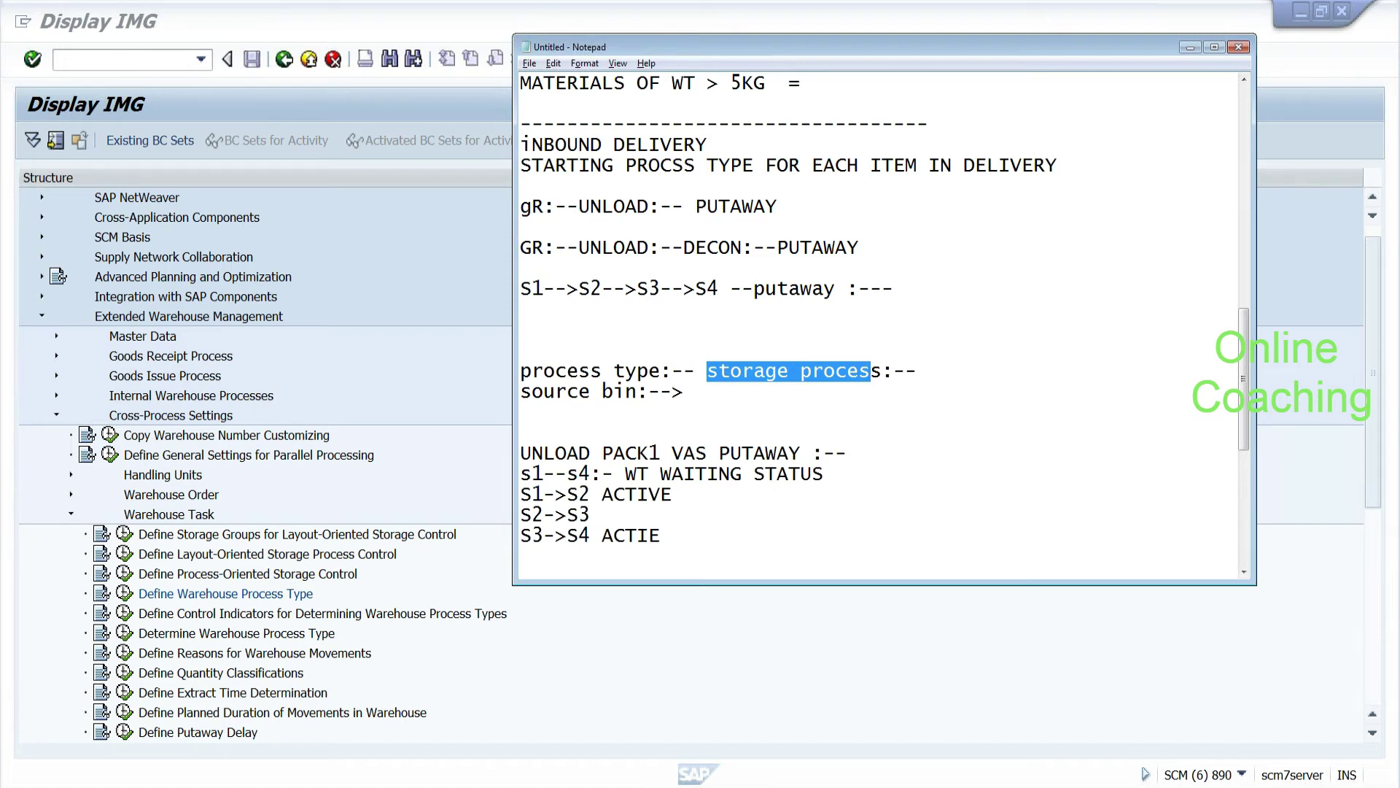
drag(871, 371, 883, 371)
click(521, 331)
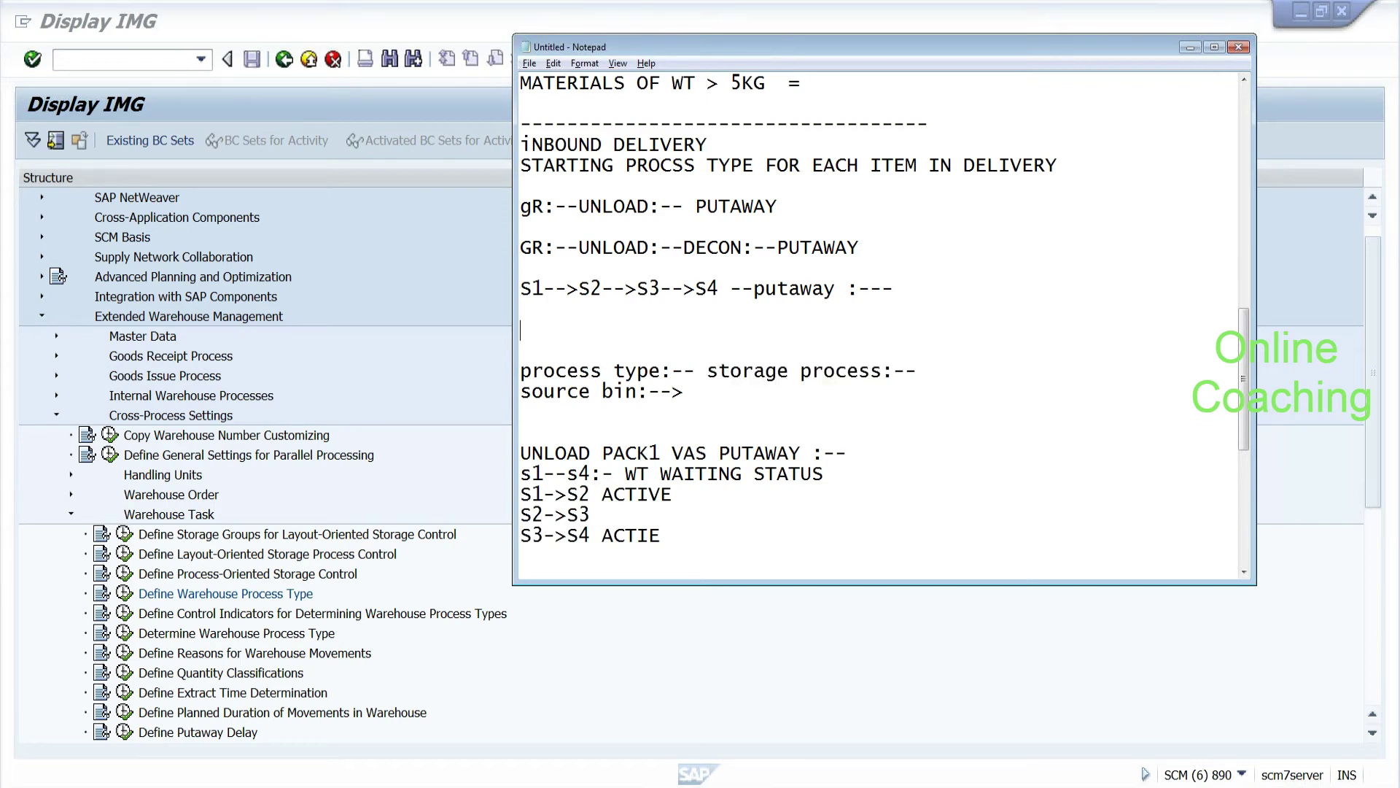
Step: Add the note lines "delivery two ites", "rice" and "fish" above the process type line
text(tow)
key(BackSpace)
key(BackSpace)
key(BackSpace)
text(delivery )
text(tow)
key(BackSpace)
key(BackSpace)
key(BackSpace)
text(two ites)
key(Return)
key(Return)
text(rice)
key(Return)
text(fish)
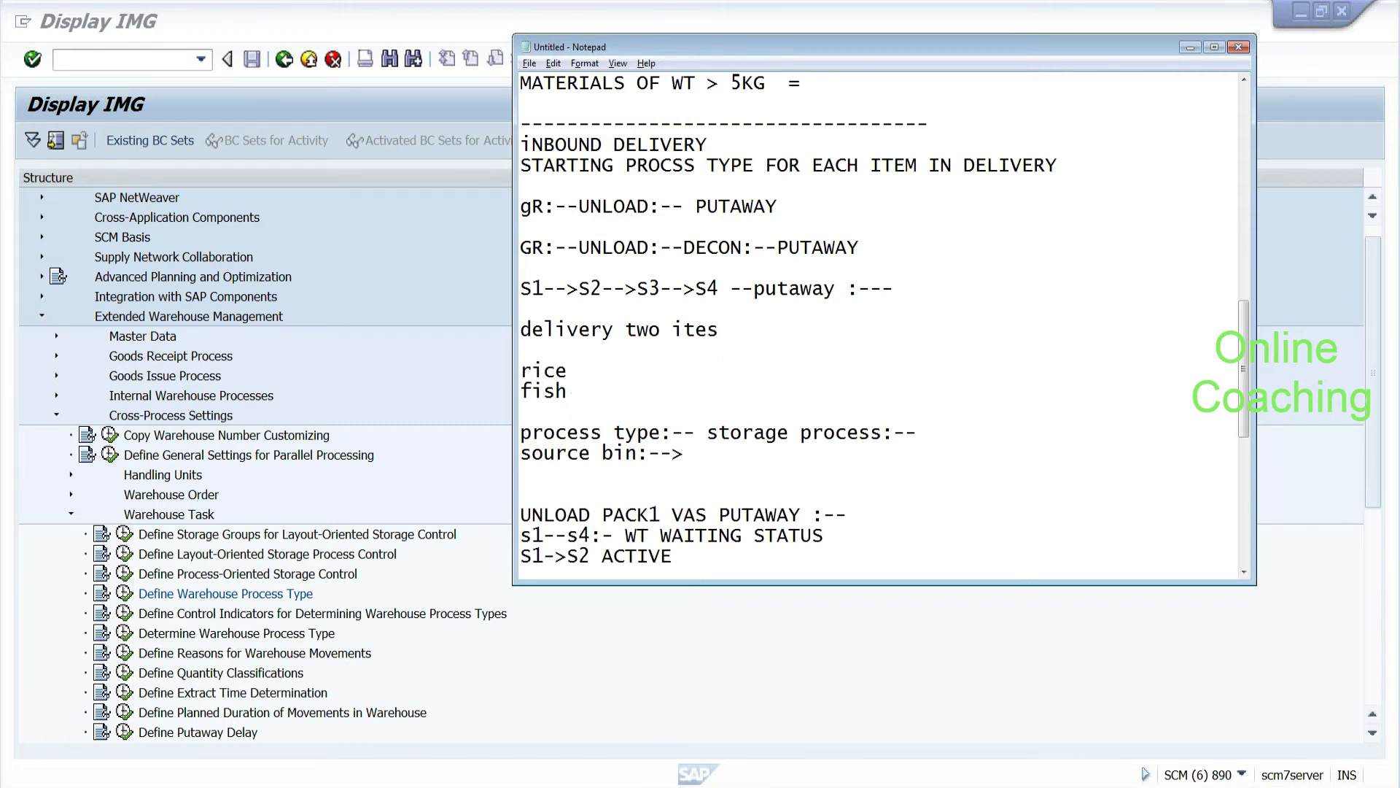
Step: Extend the rice line with ":- unload putaway" and the fish line with ":- unload pack seal putaway", followed by empty lines
text(:- unload put)
text(y)
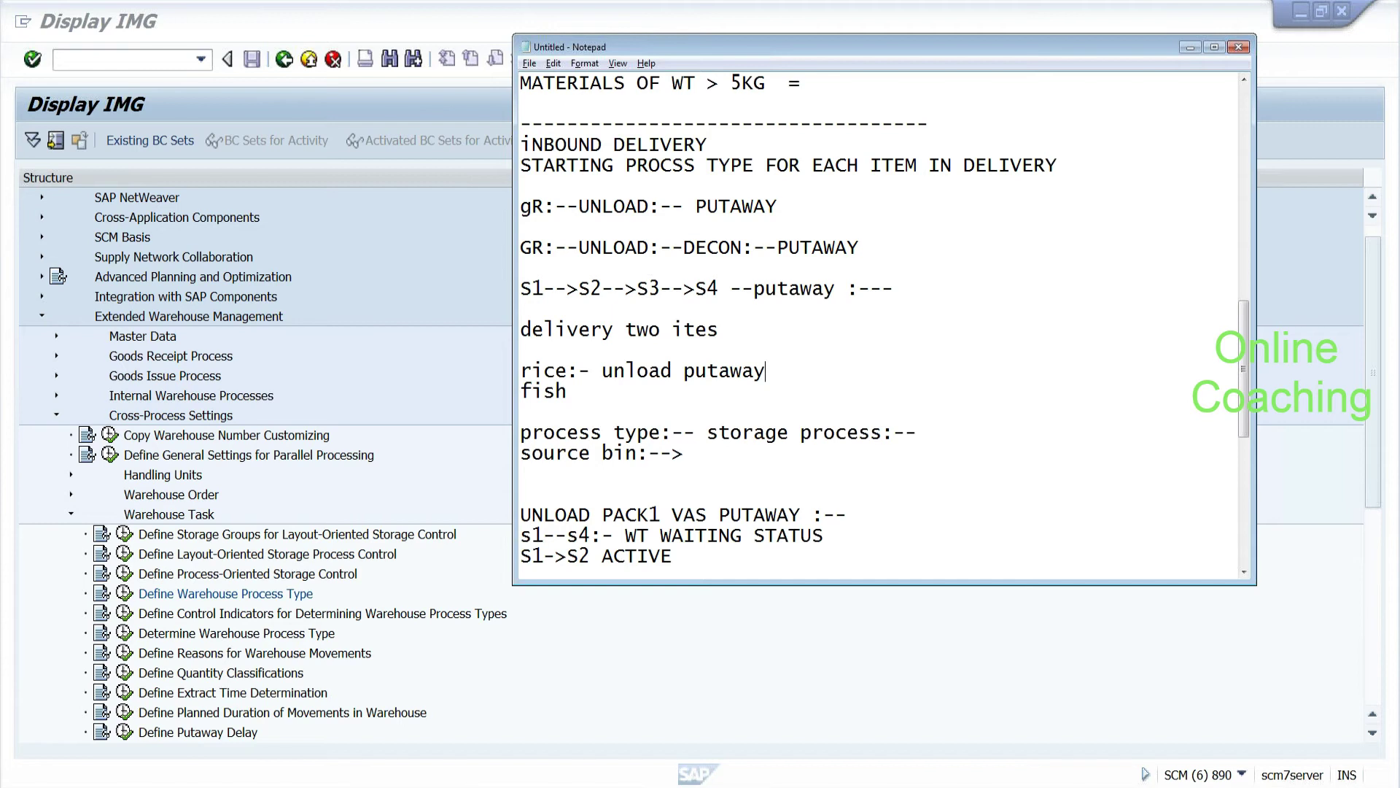
text( fish:- unload p)
key(BackSpace)
text(pack seal vacum)
key(BackSpace)
key(BackSpace)
key(BackSpace)
key(BackSpace)
key(BackSpace)
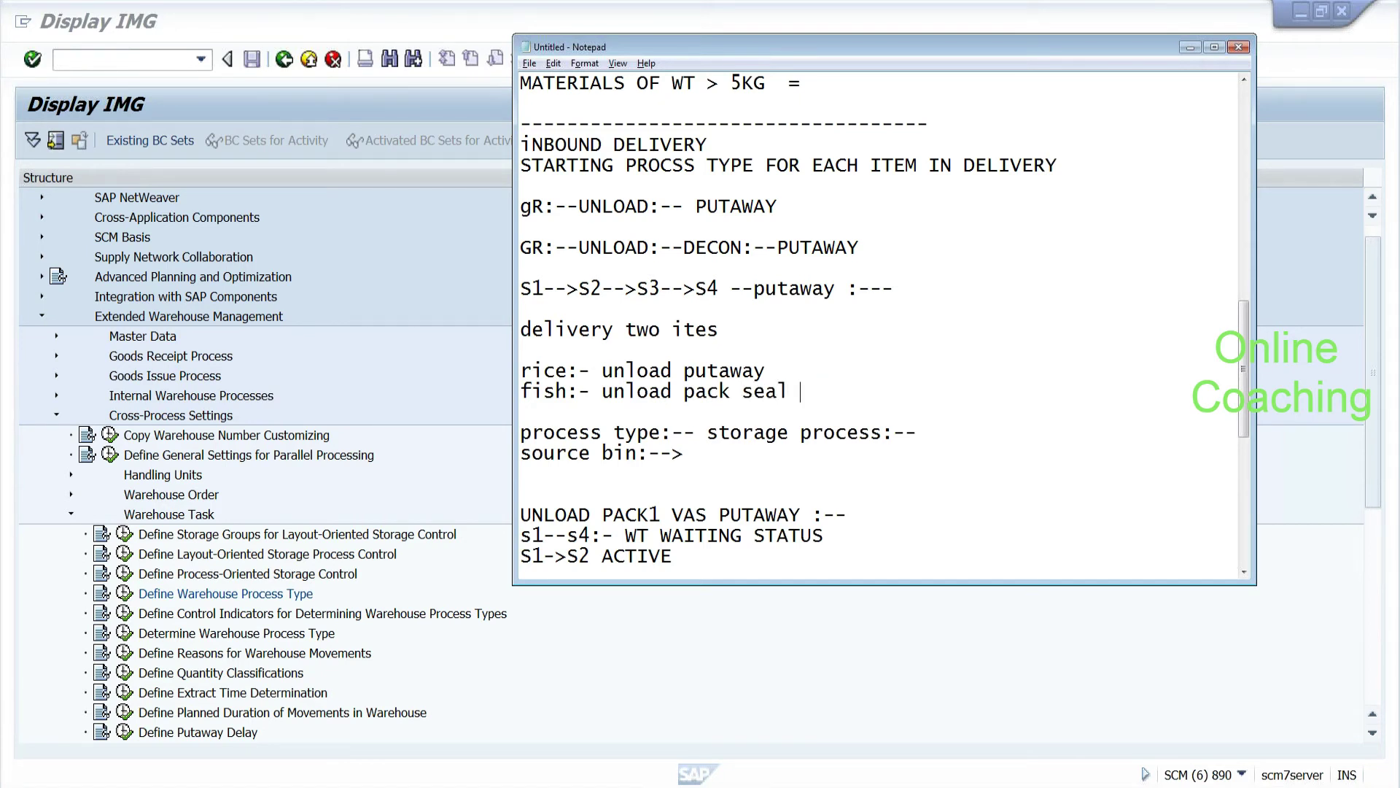
text(putaway)
key(Return)
key(Return)
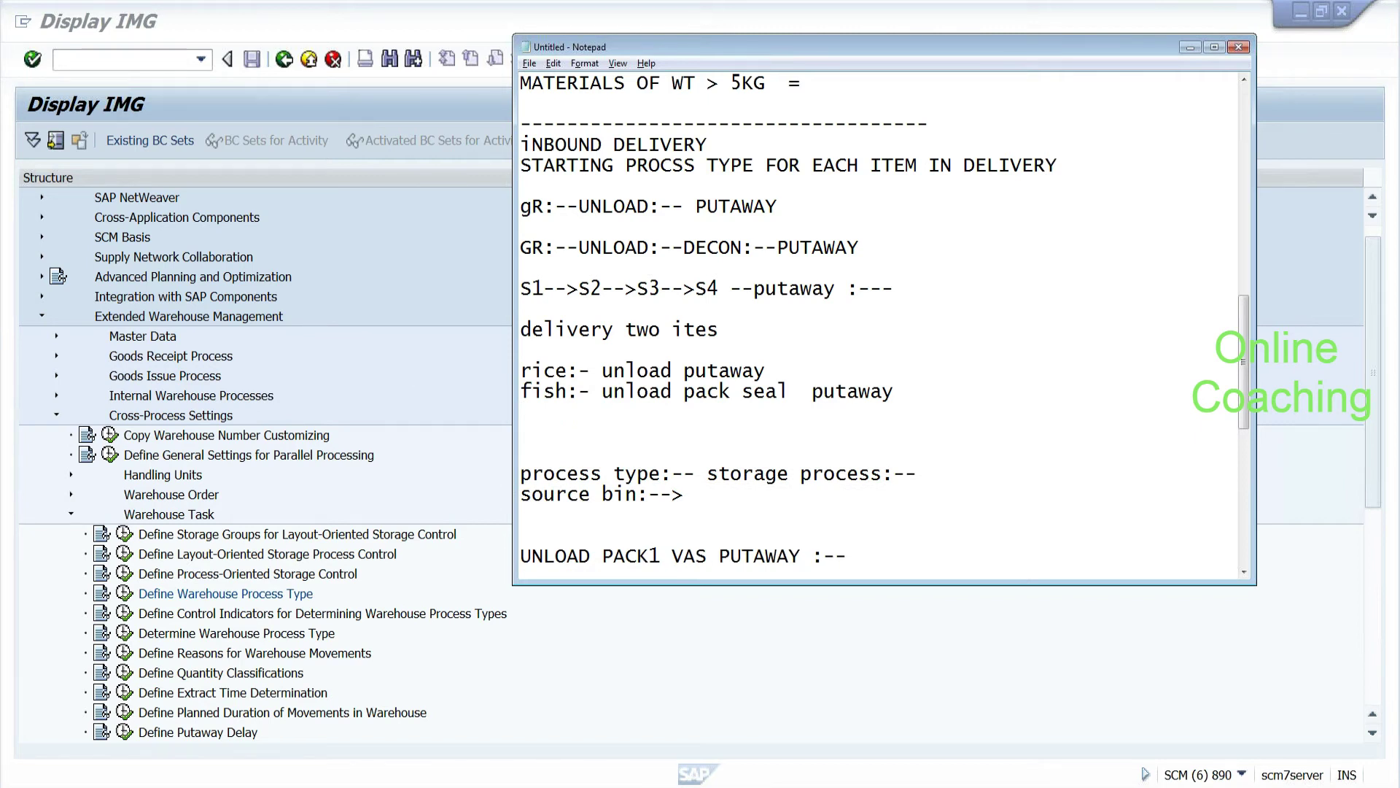
Step: Highlight "unload" in the fish line, and "unload" and "putaway" in the rice line
key(shift+Right)
key(shift+Right)
key(shift+Right)
key(shift+Right)
key(shift+Right)
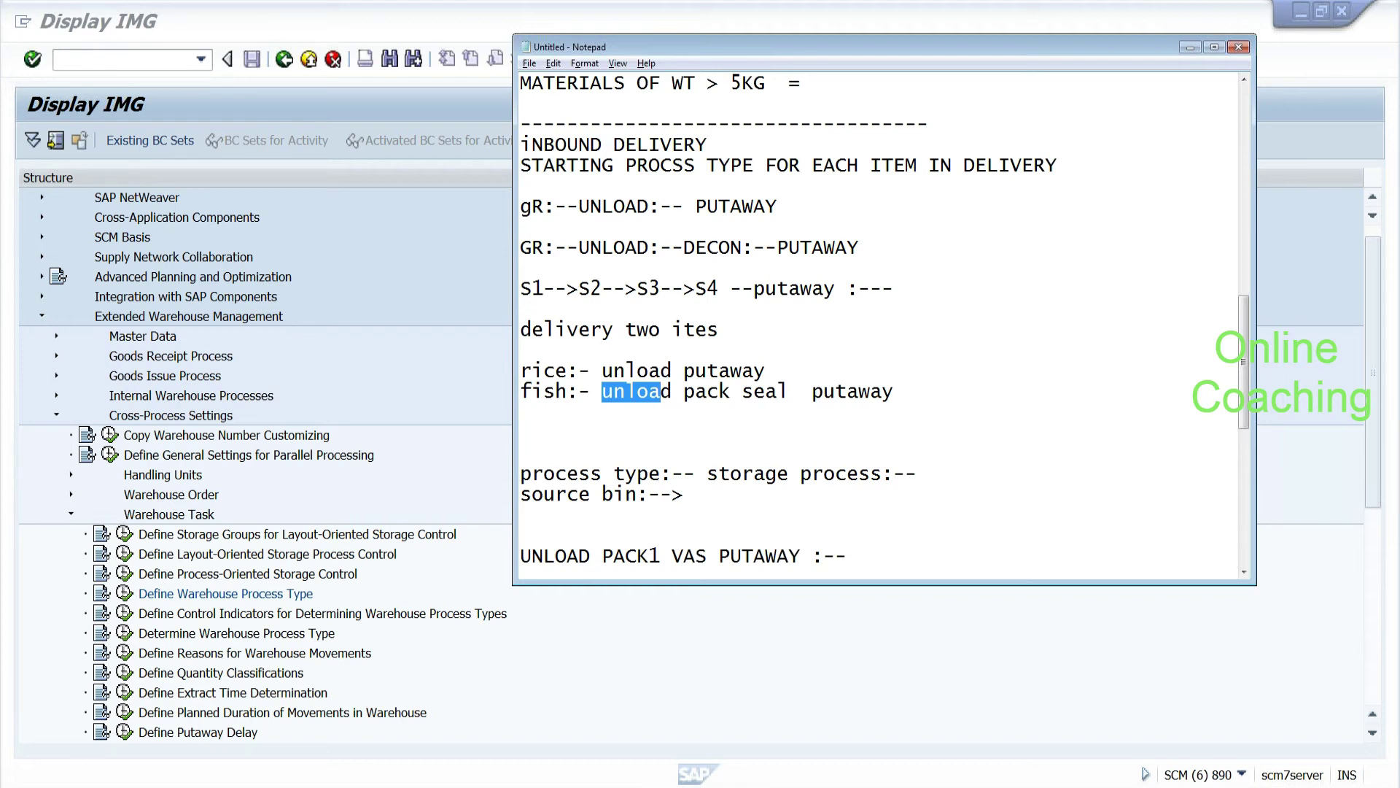
key(Left)
key(Up)
key(shift+Right)
key(shift+Right)
key(shift+Right)
key(shift+Right)
key(shift+Right)
key(Right)
key(Right)
key(Right)
key(shift+Right)
key(shift+Right)
key(shift+Right)
key(shift+Right)
key(shift+Right)
key(shift+Right)
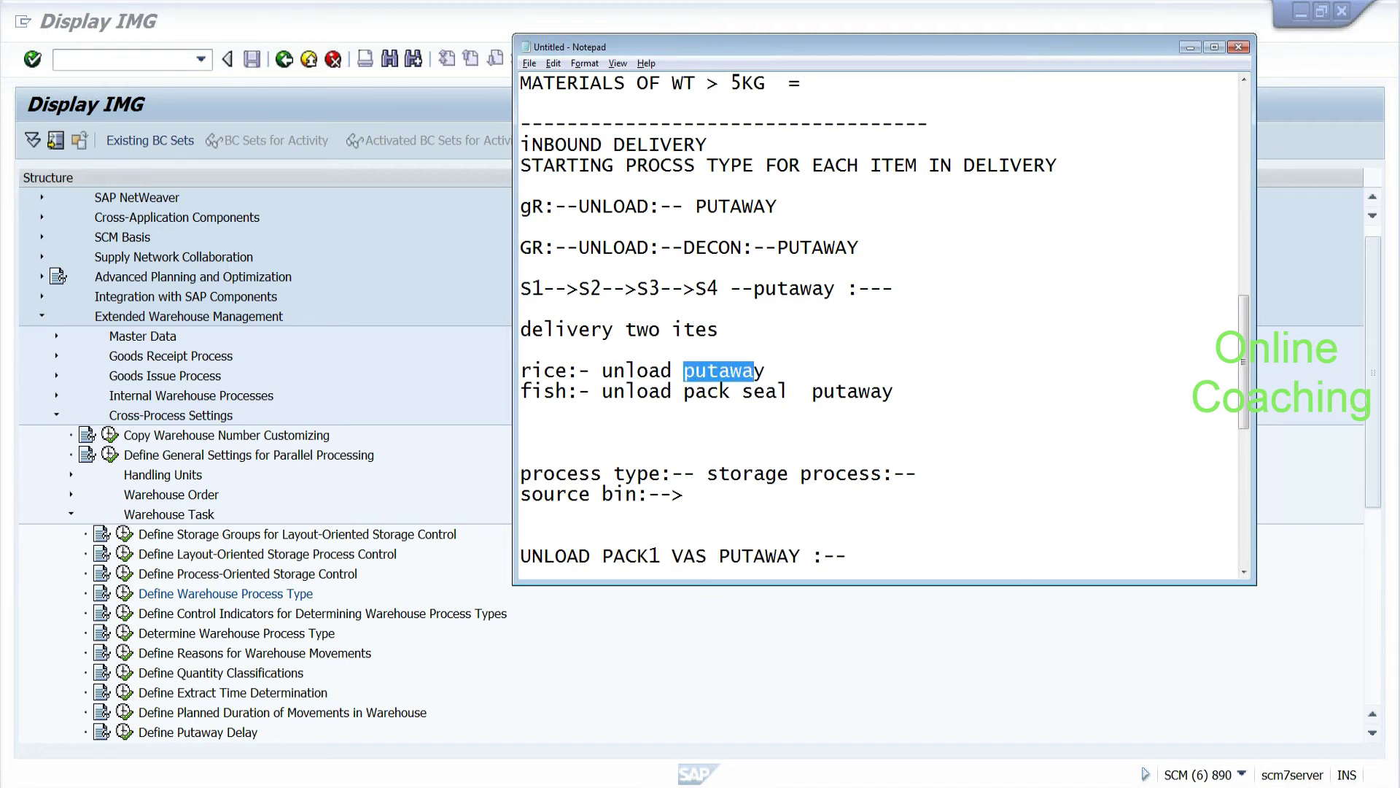
key(Left)
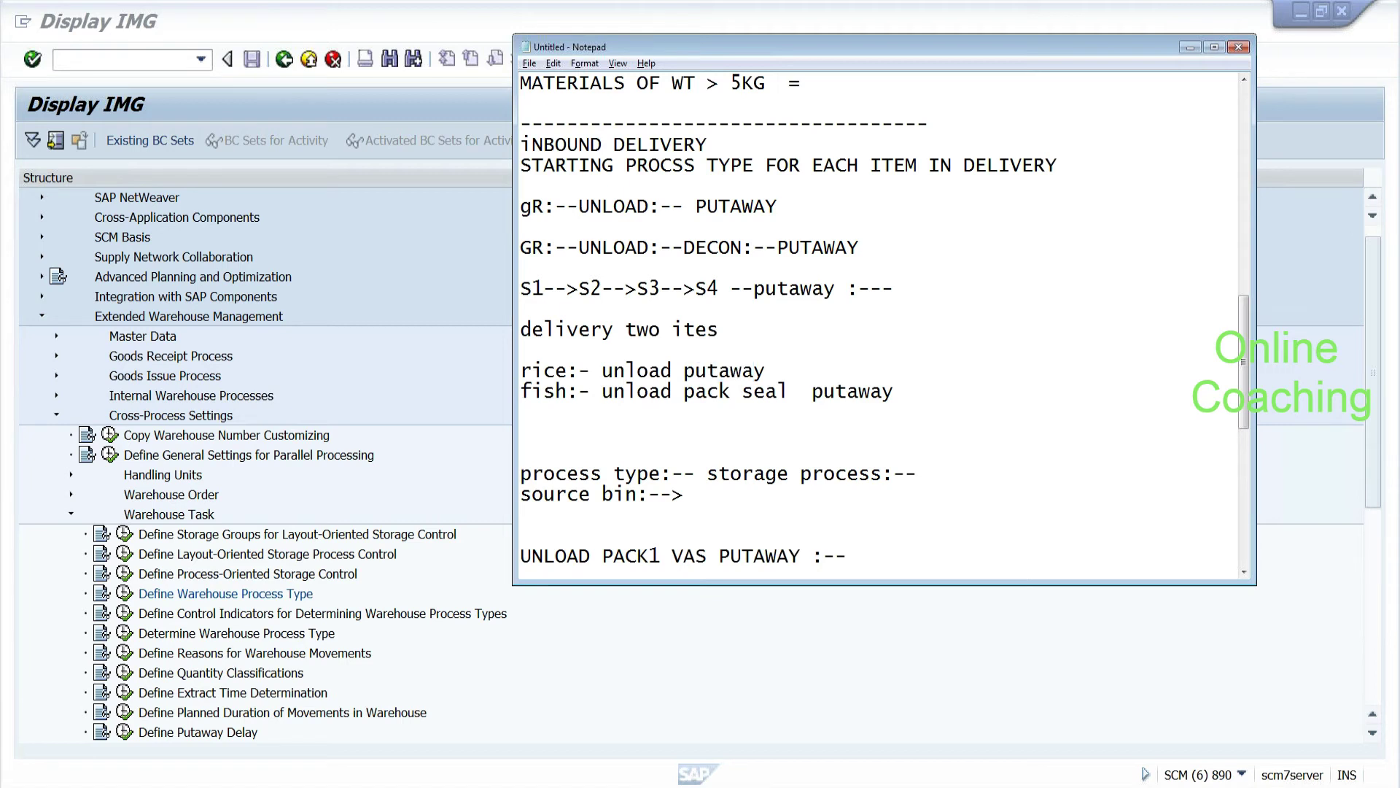
Step: Add the line "meat:- unload pack seal putaway" and tag pack with "(w1)" for fish and "(w2)" for meat
text(meat:- unload pac)
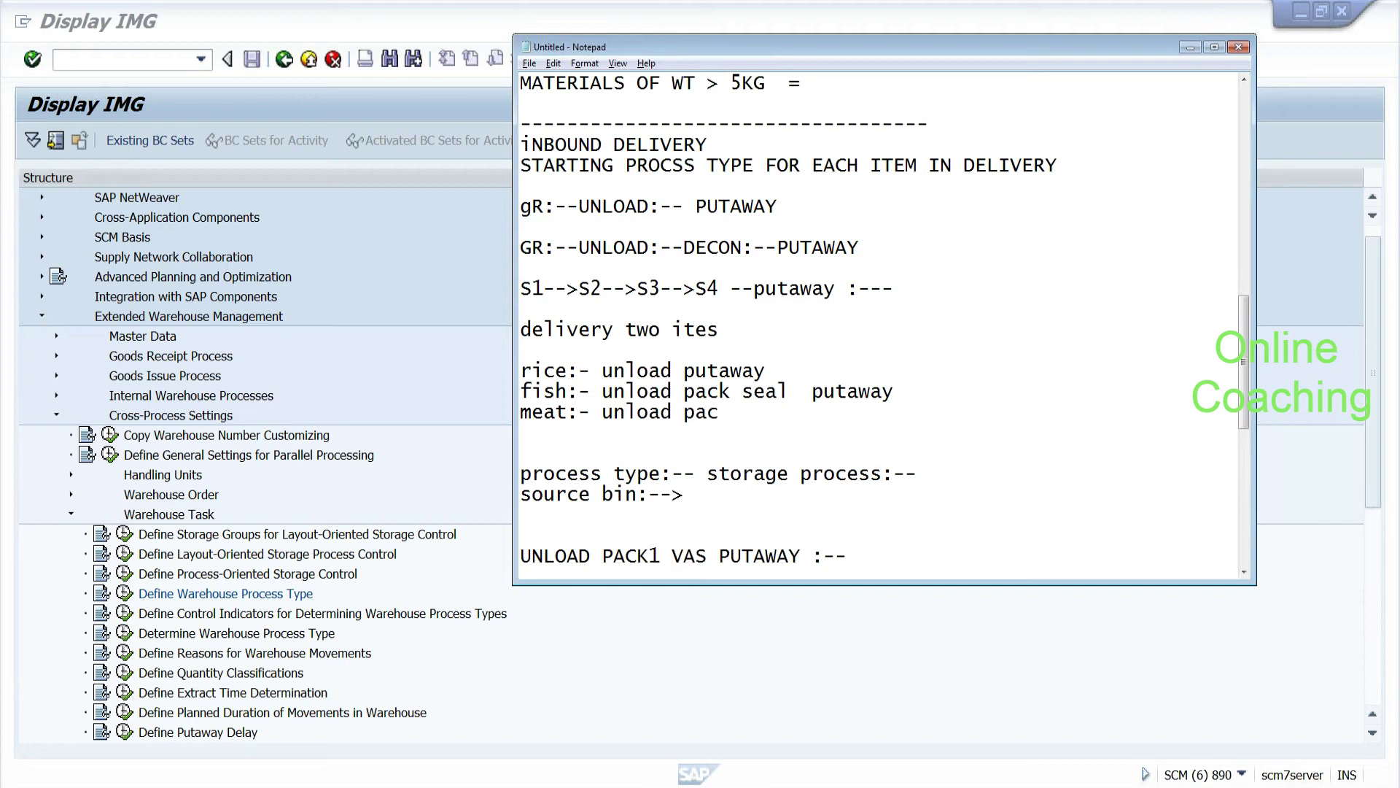
text(k seal putaway)
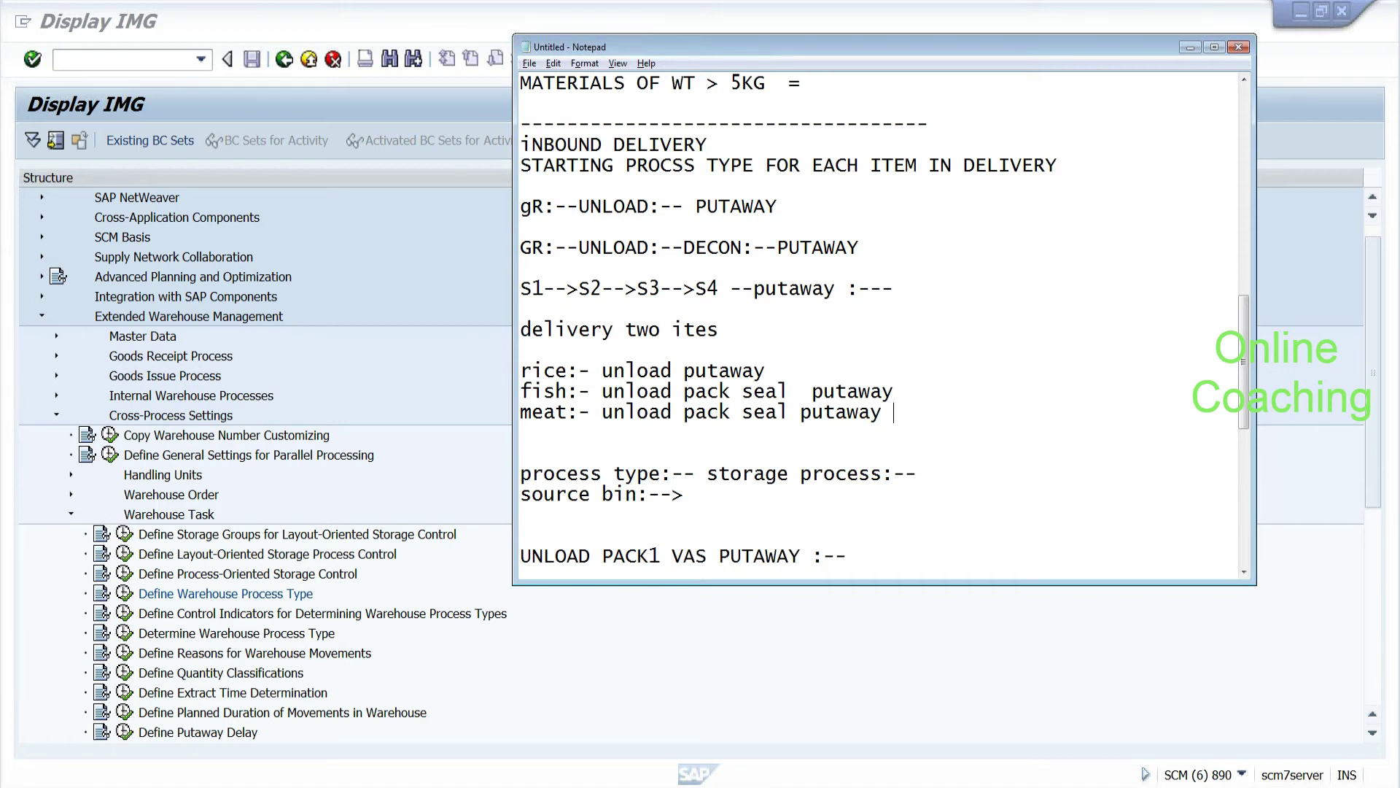
text(()
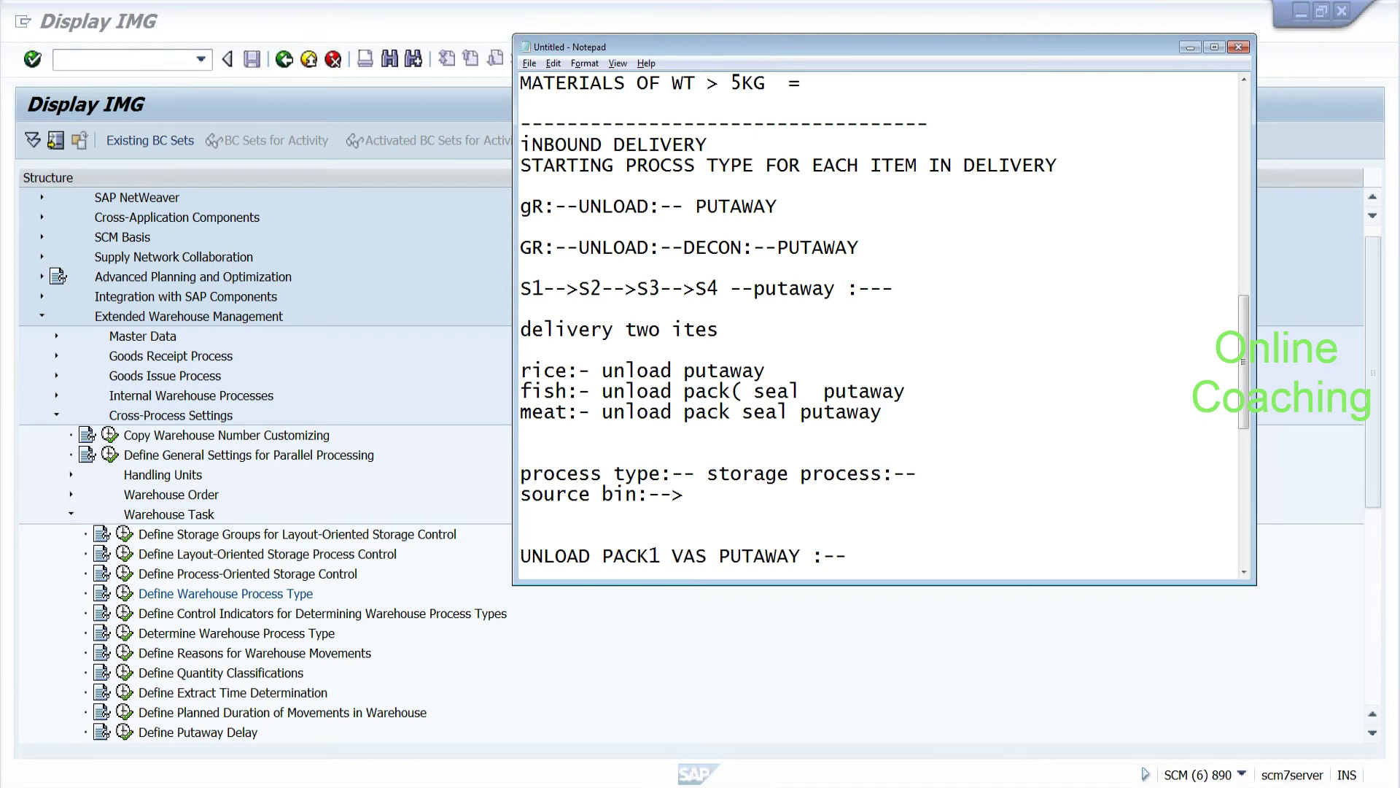
text(w1))
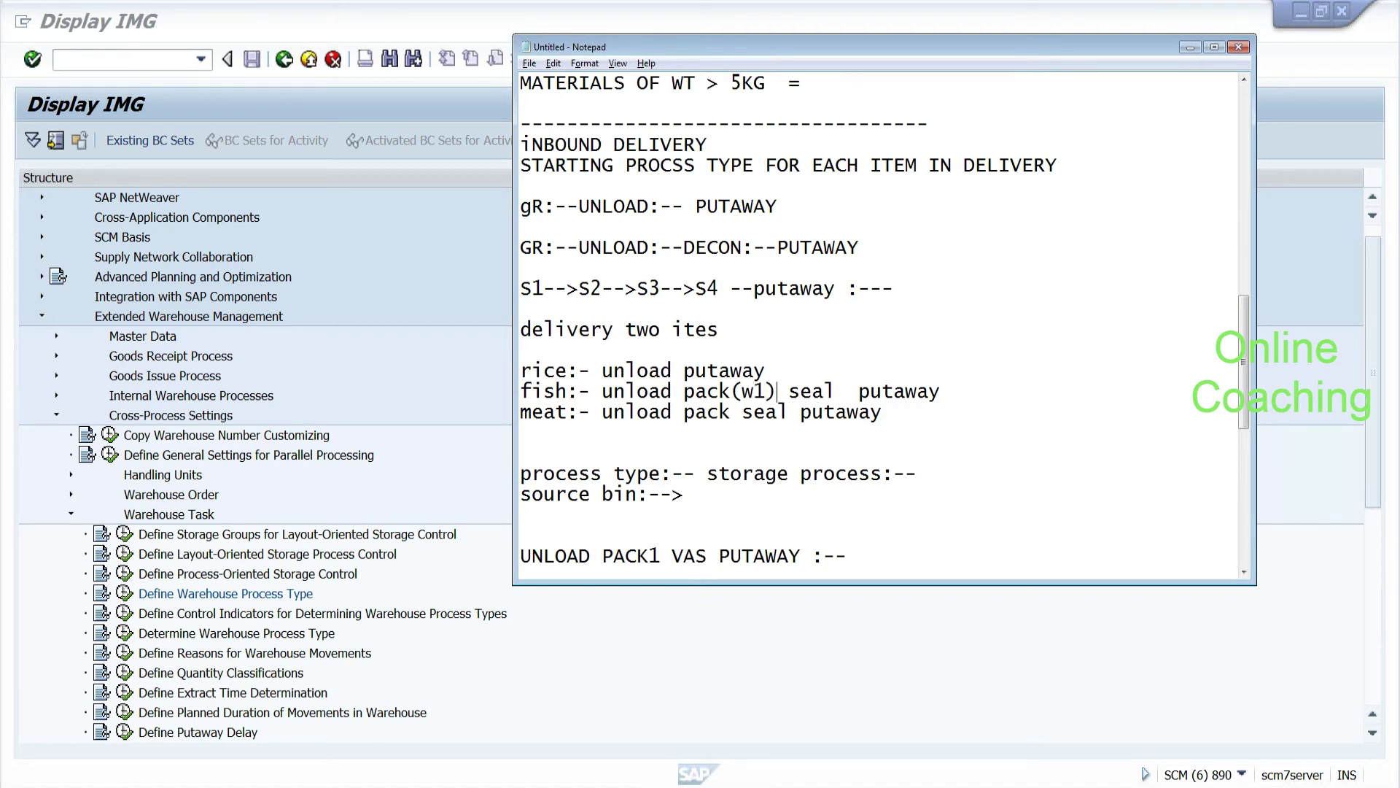
text(()
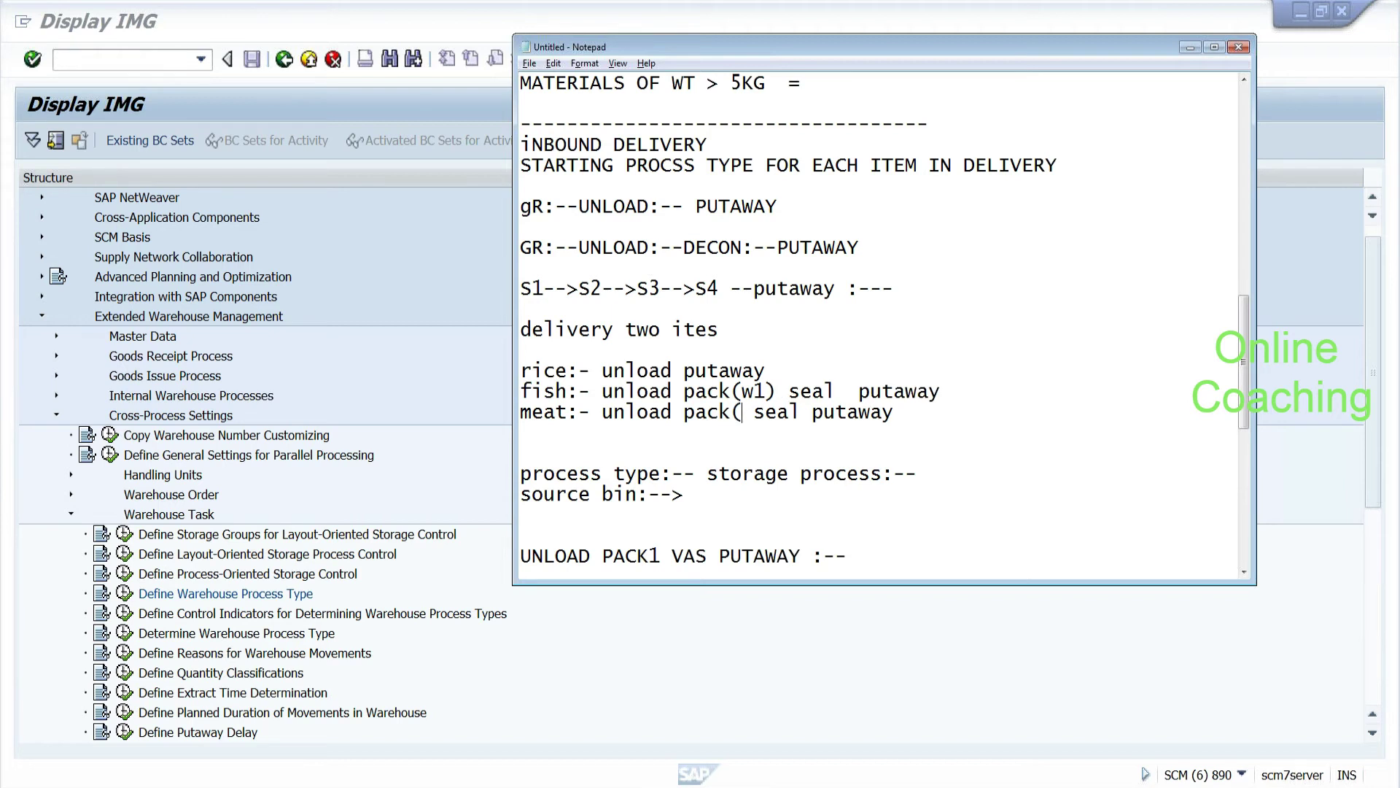
text(w2))
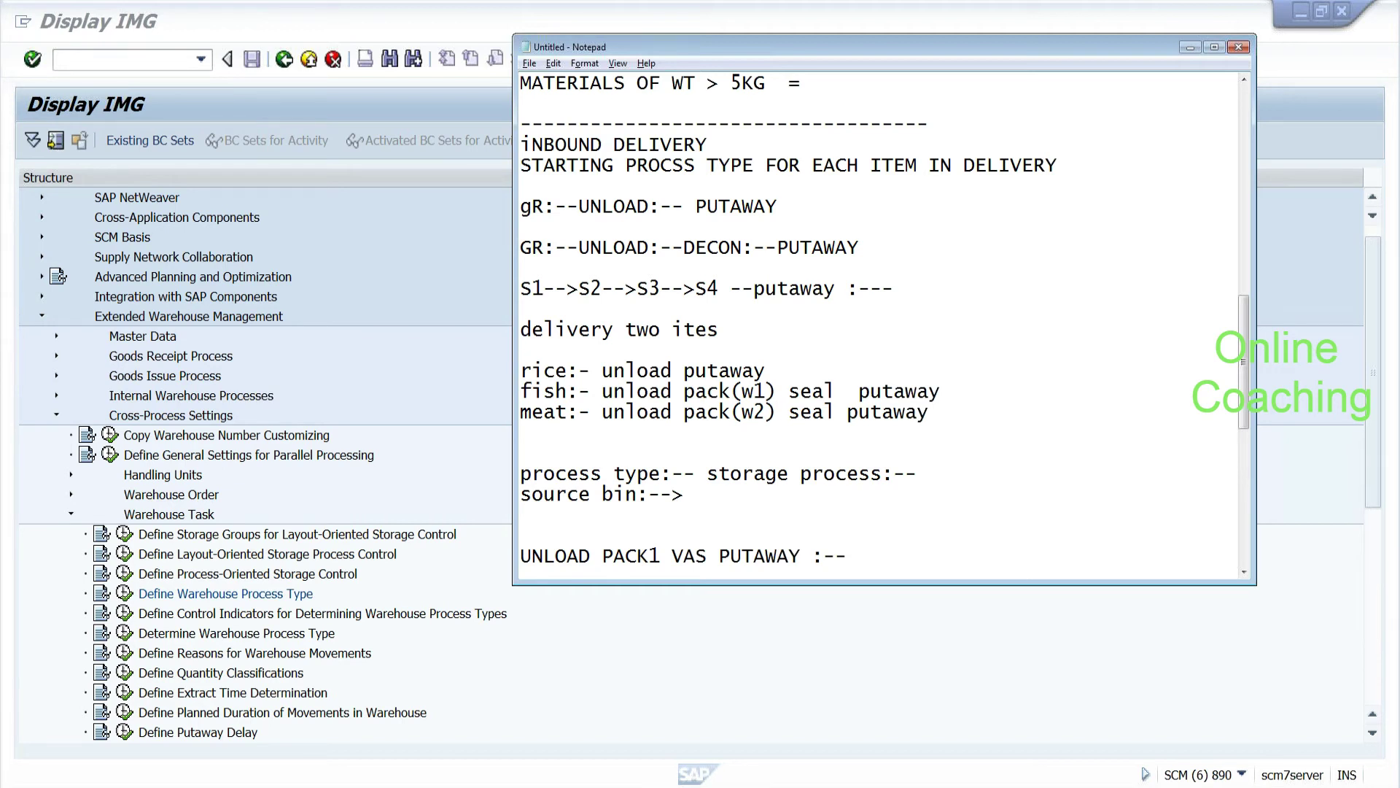
Step: Insert 9030 before pack(w1) in the fish line and 9040 before pack(w2) in the meat line
drag(520, 391, 671, 392)
click(673, 391)
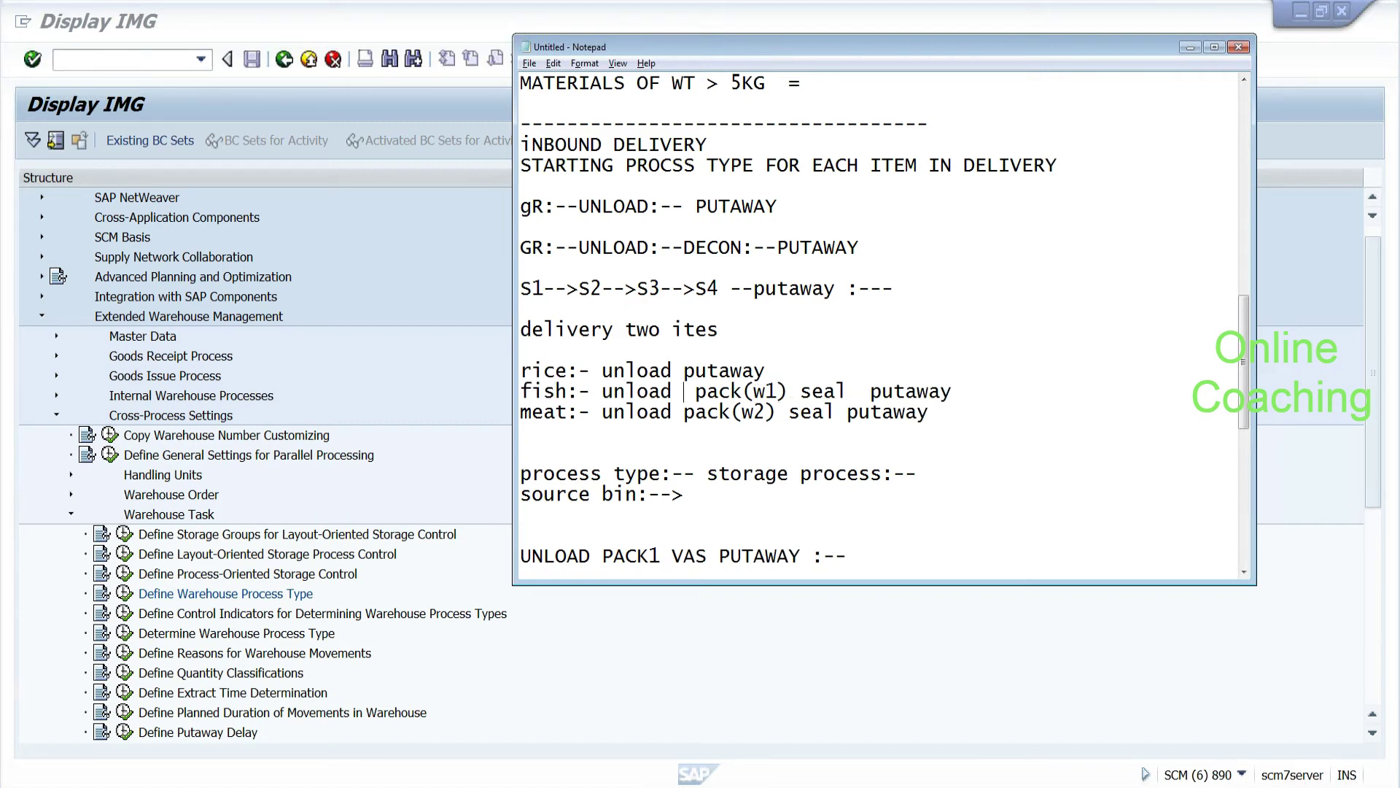
text(9030)
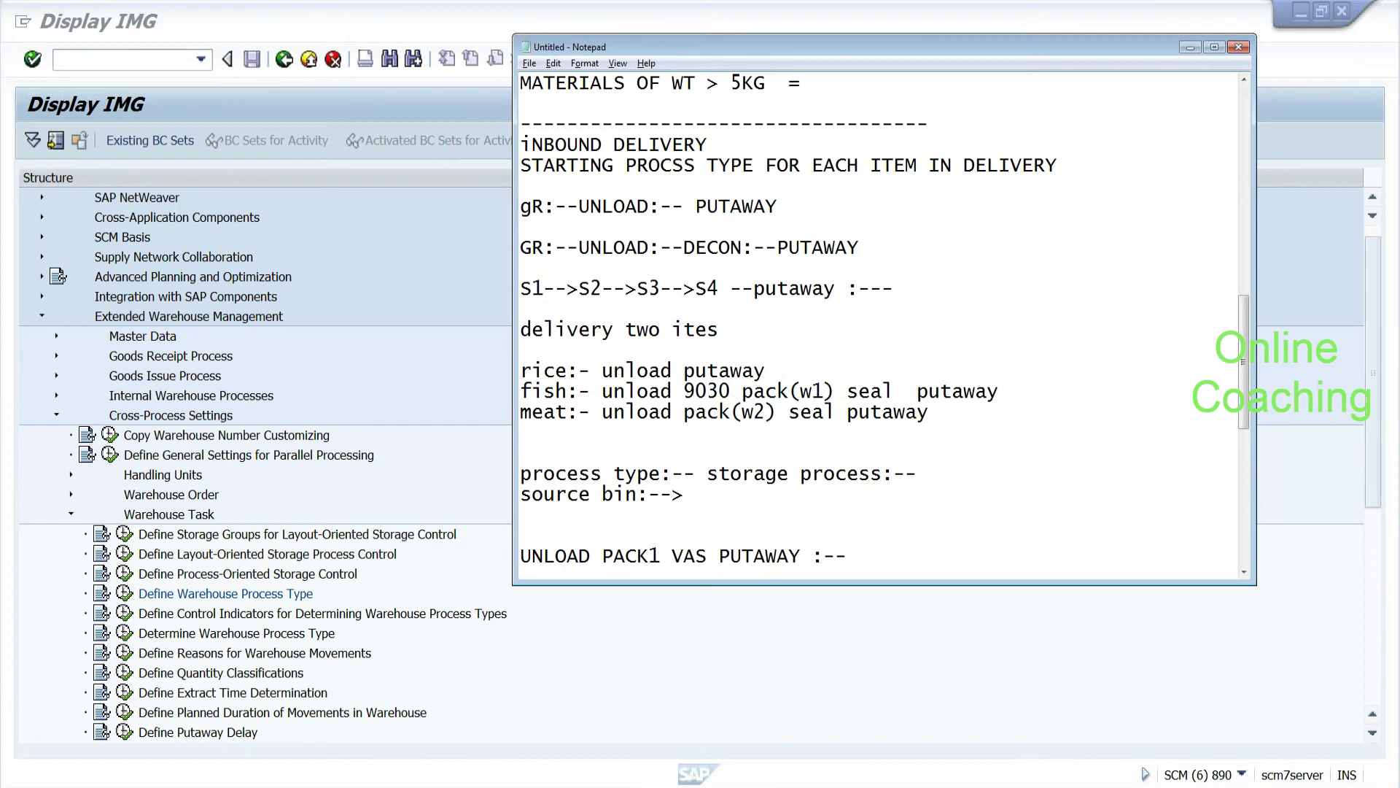
drag(743, 392, 825, 392)
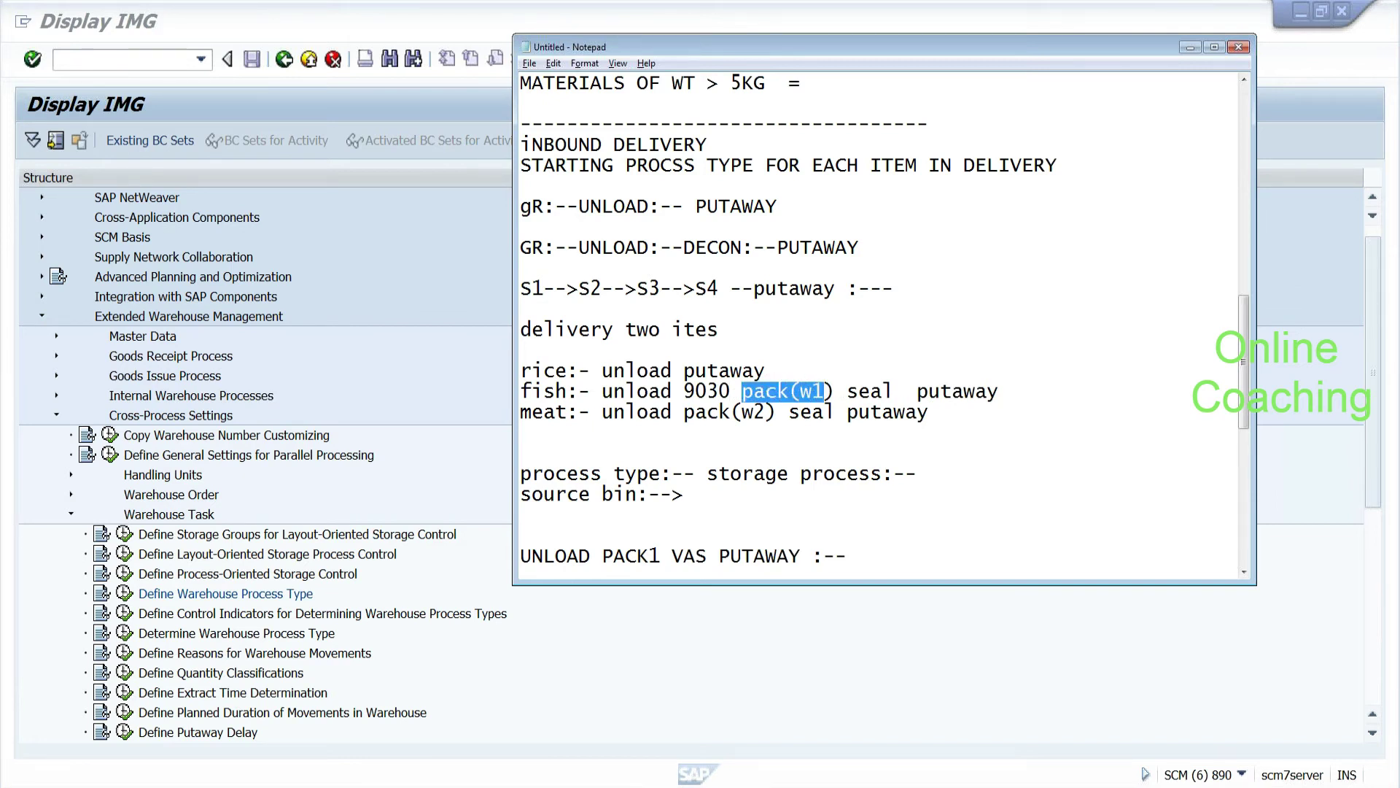
click(835, 392)
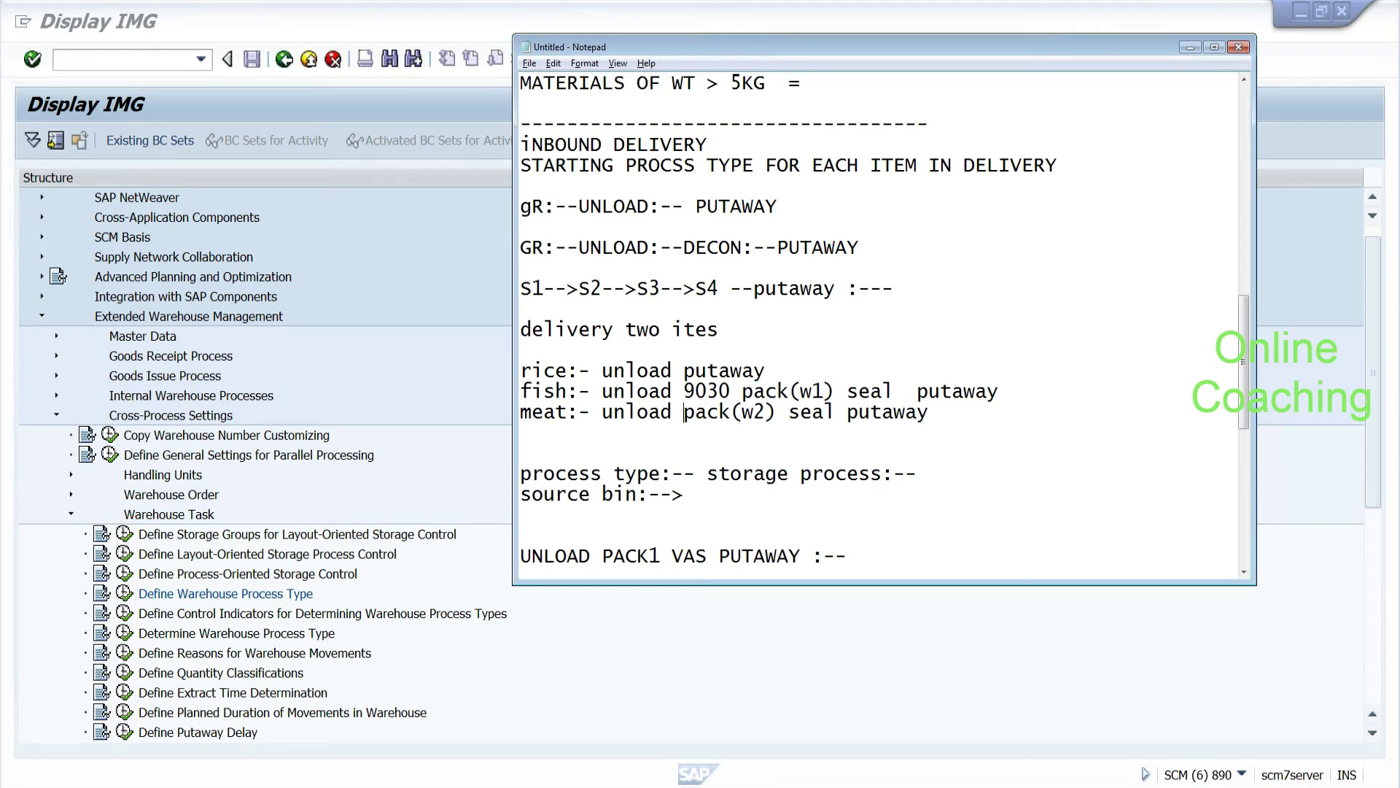
text(9040)
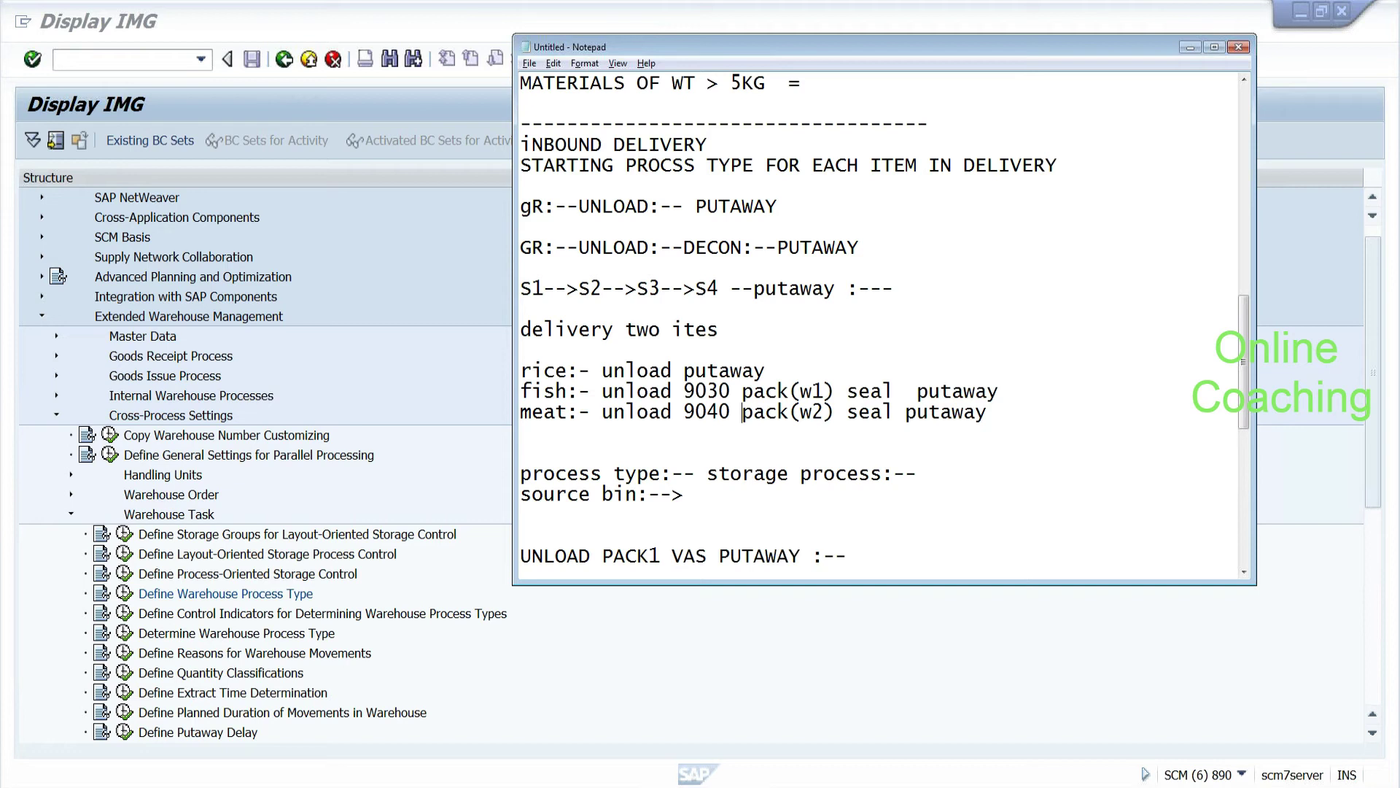
Step: Add ":--condition techni" after w1 and w2 inside the brackets of the fish and meat lines
key(shift+Right)
key(shift+Right)
key(shift+Right)
key(shift+Right)
key(Right)
key(Right)
key(shift+Right)
key(shift+Right)
key(Up)
text(:--condition techni)
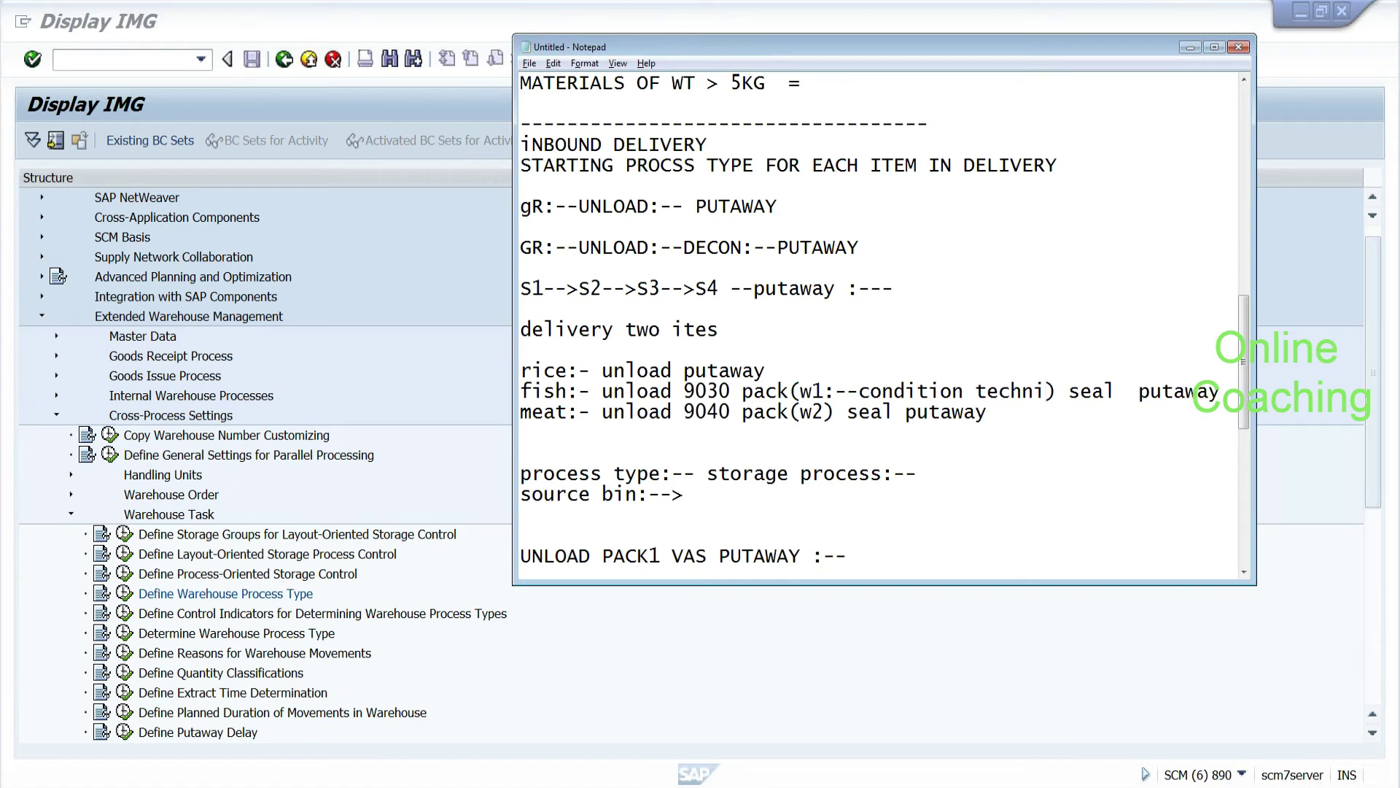
text(:--condit)
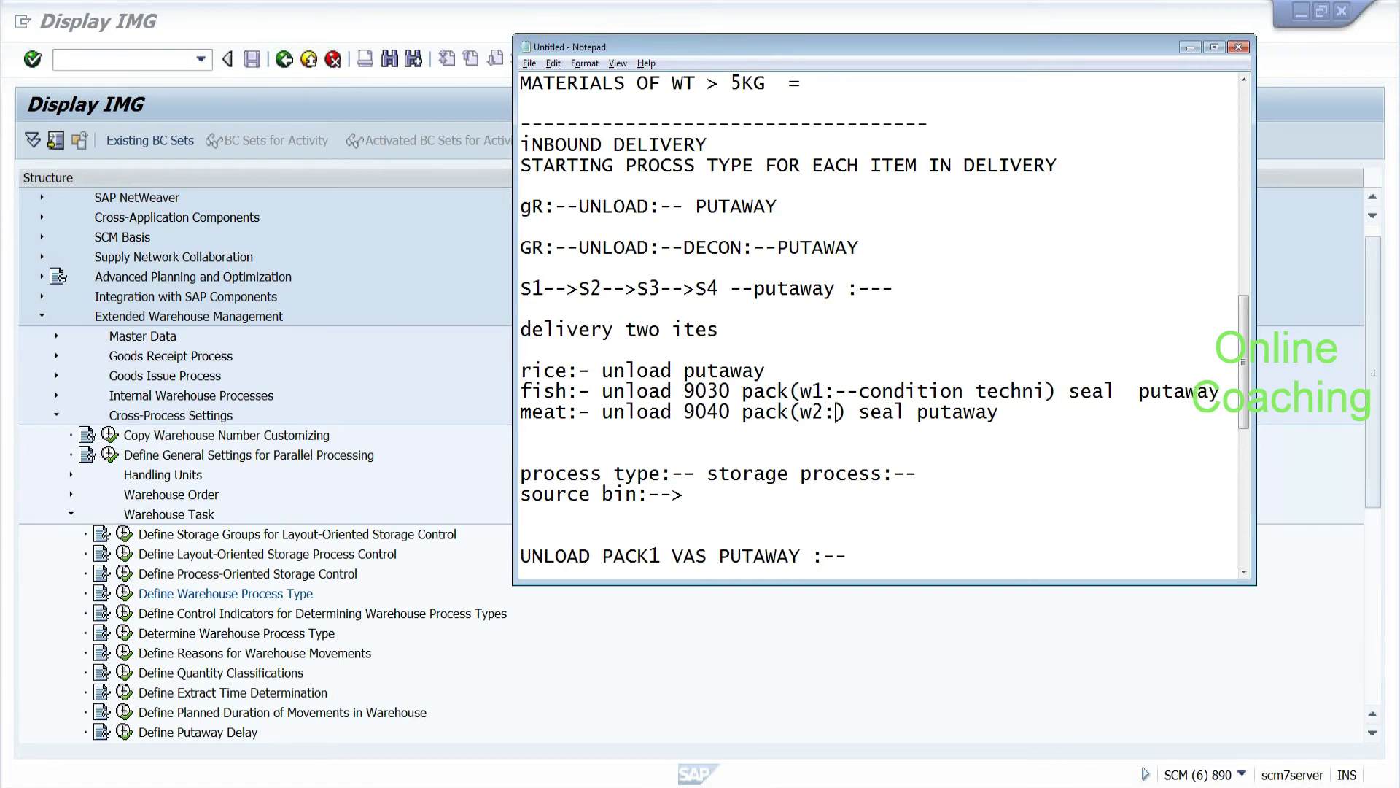
text(ion techni)
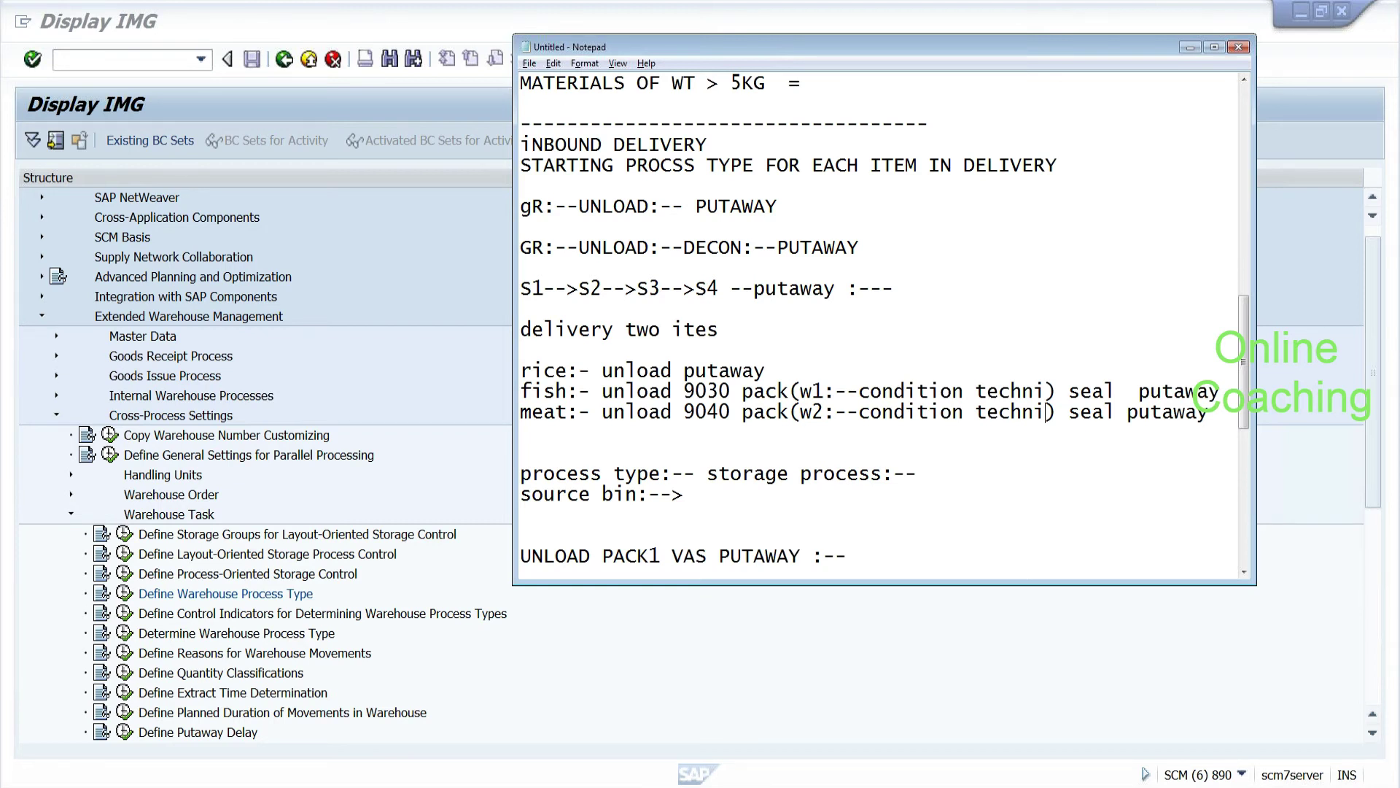
Step: Highlight "pack(w1", "9030" and "condition techni" in the fish line of the notes
key(Up)
key(Down)
key(Down)
key(Down)
key(Down)
key(Down)
key(Up)
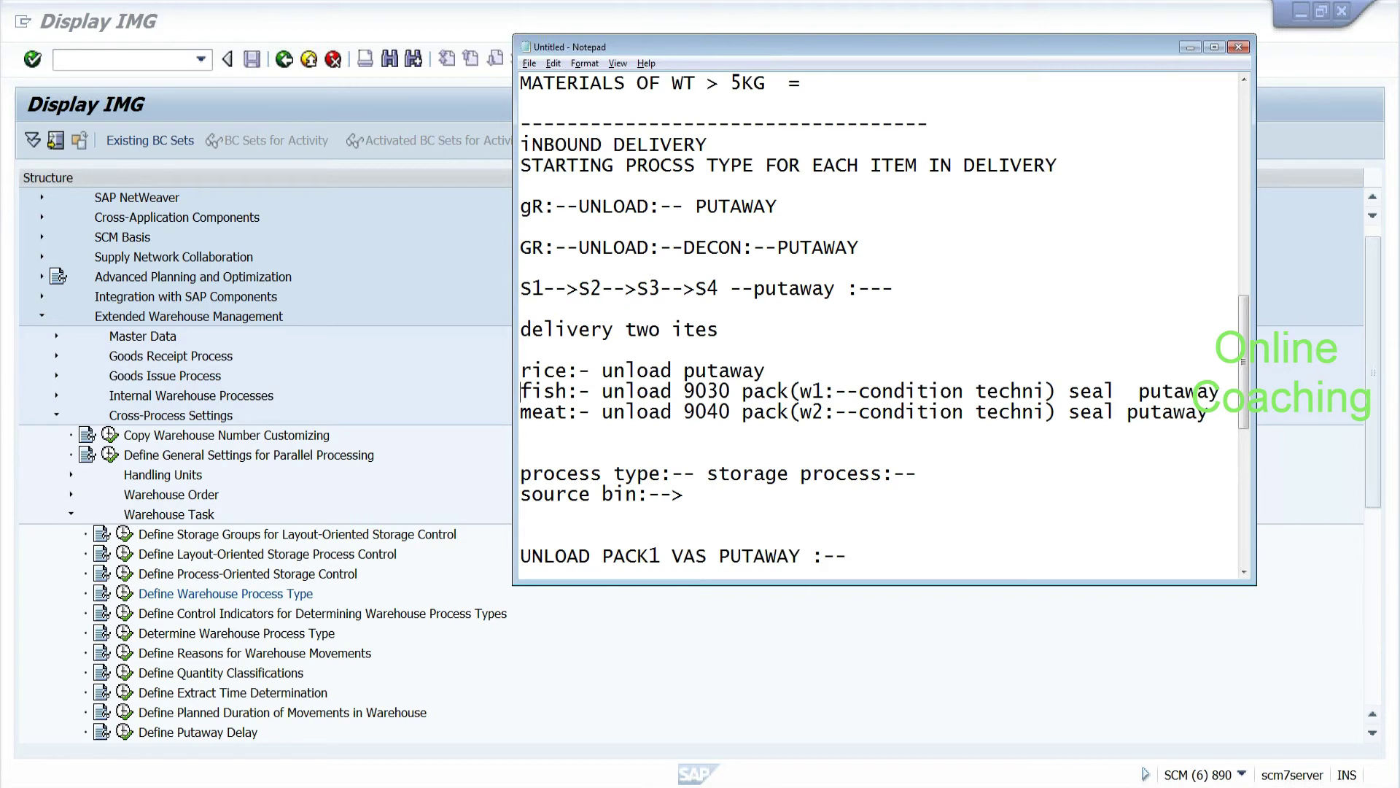
drag(742, 391, 824, 392)
click(824, 391)
drag(742, 392, 1046, 392)
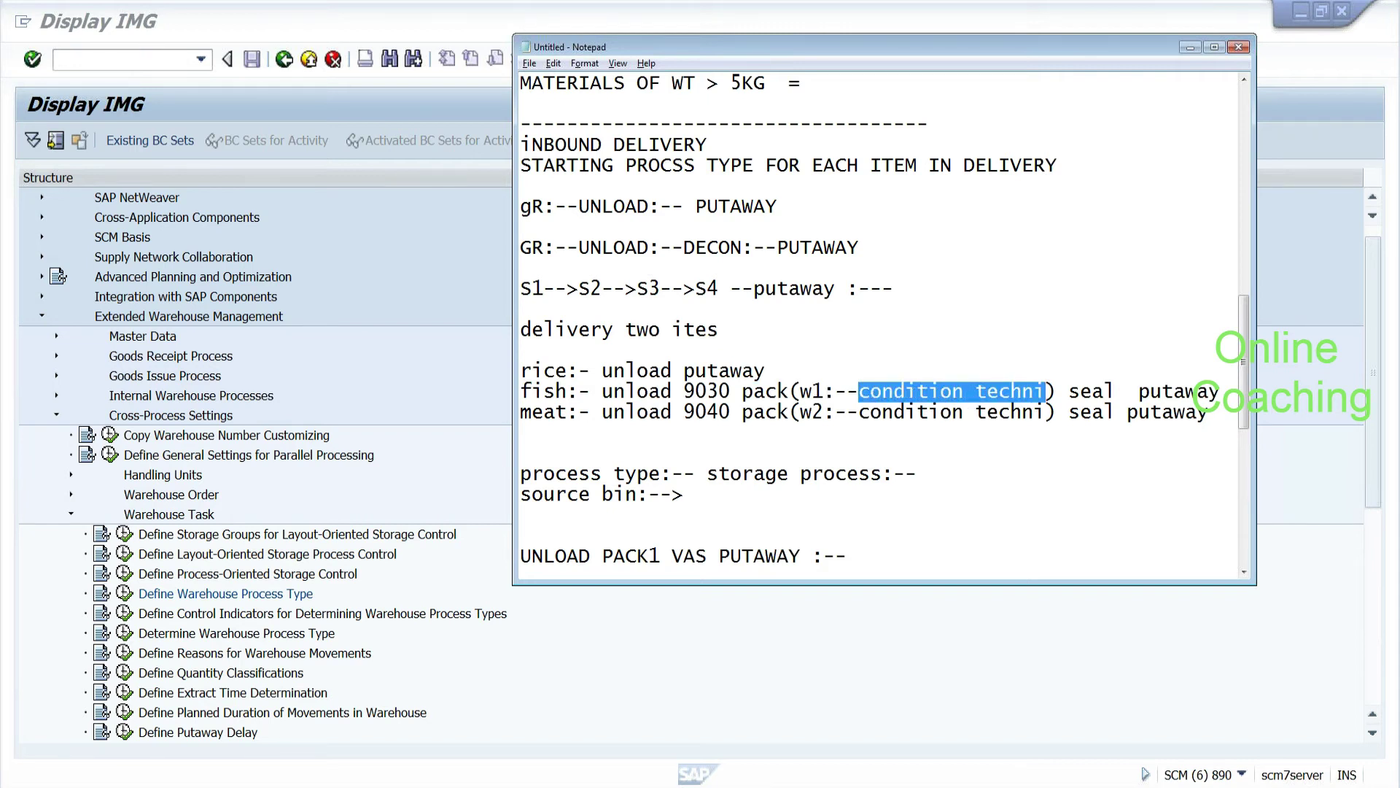
click(976, 392)
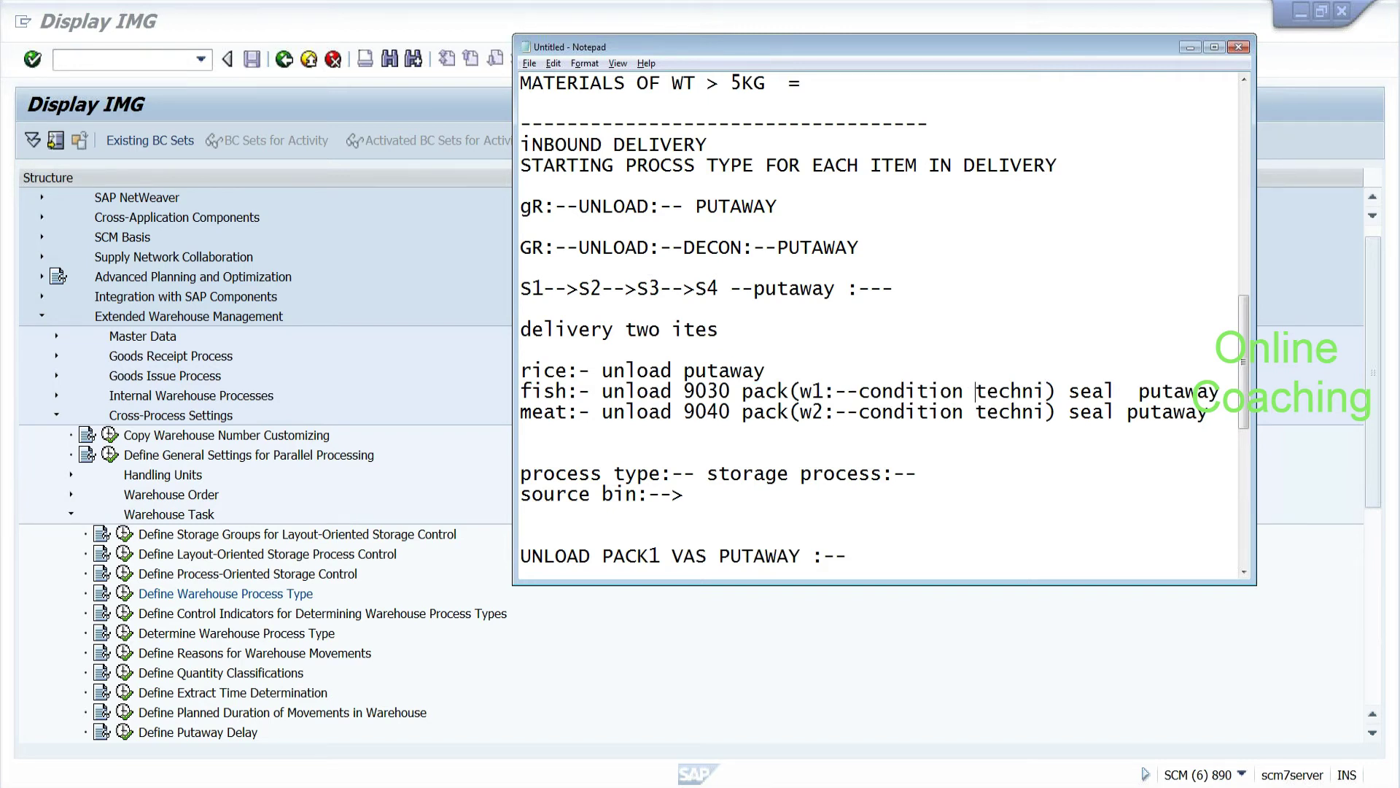
drag(683, 392, 731, 391)
drag(870, 392, 1046, 392)
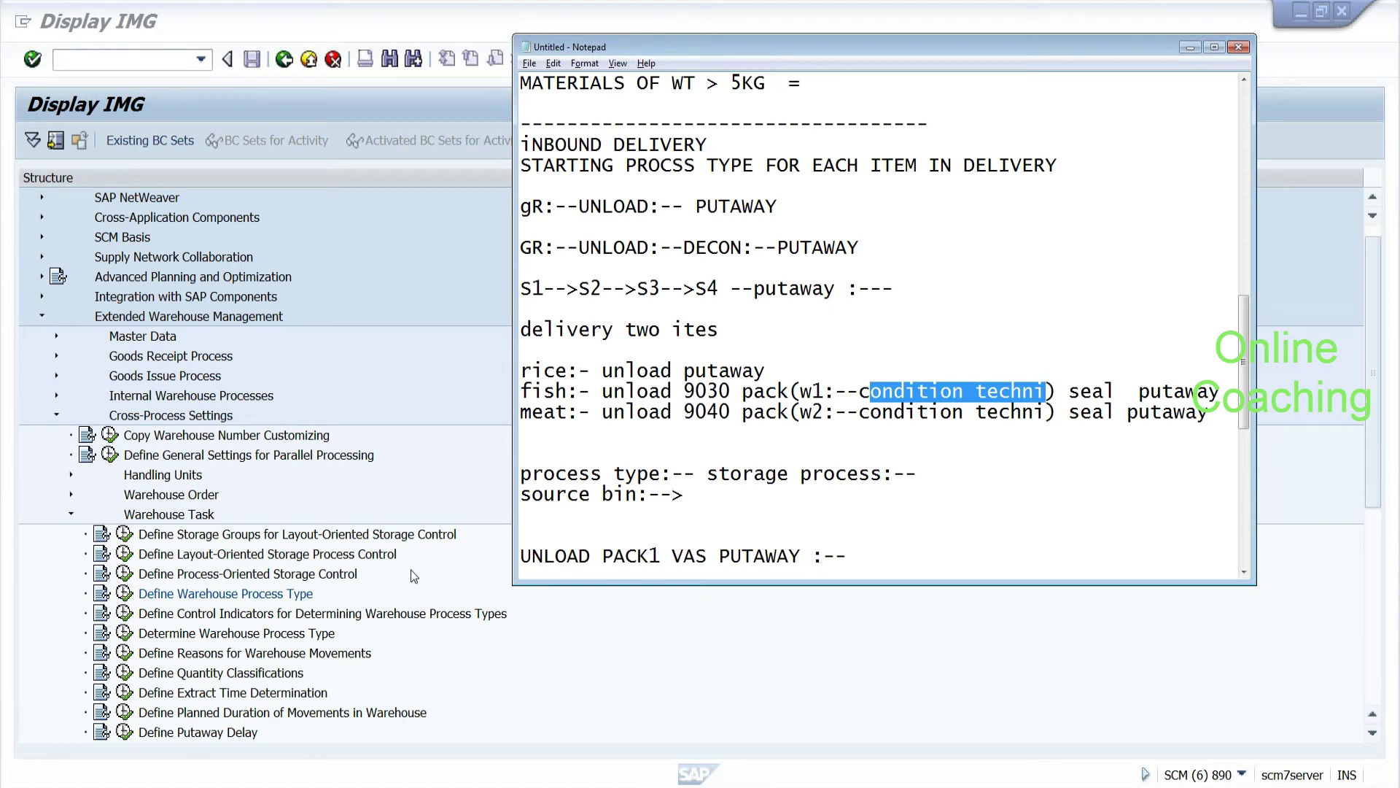
click(26, 608)
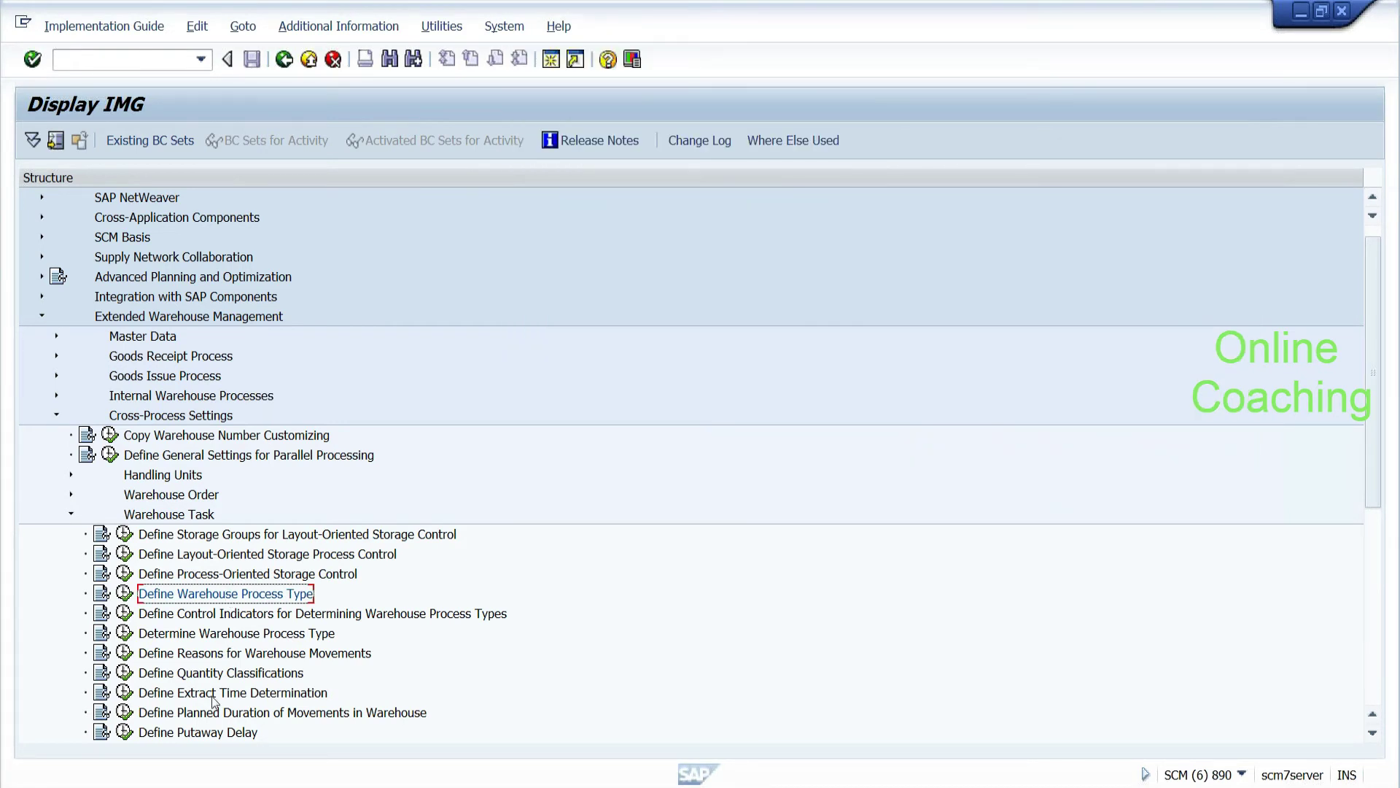
click(255, 787)
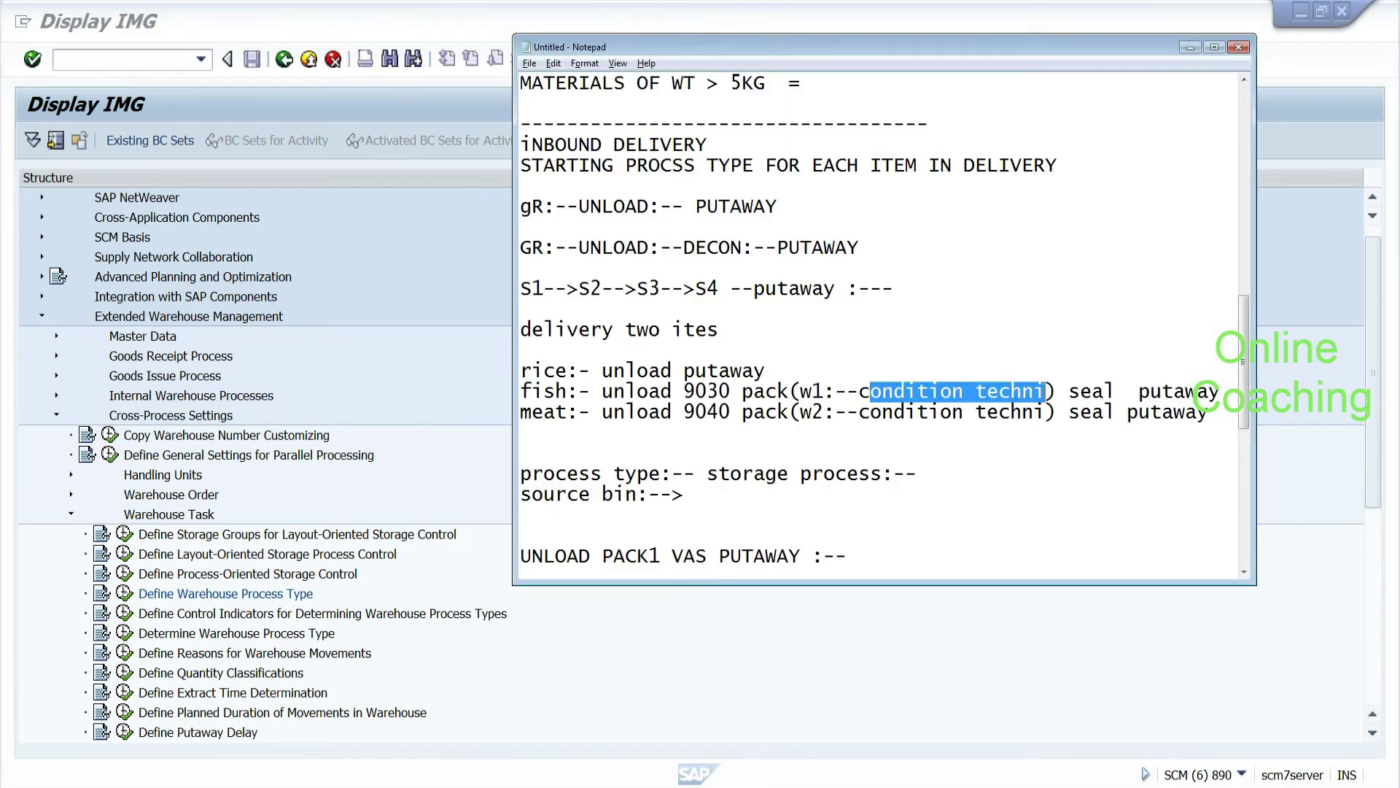
click(868, 443)
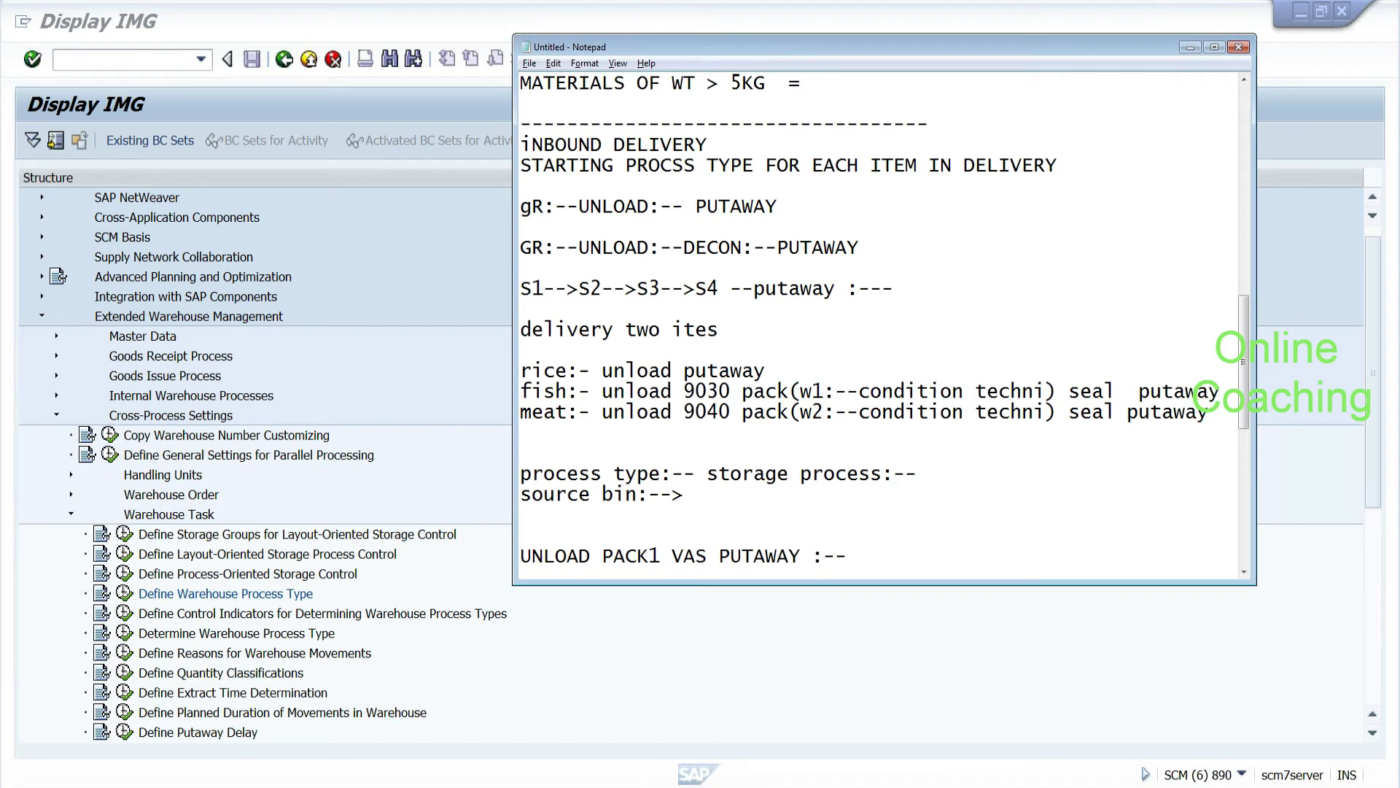
Step: Append 1010 to the rice line and insert 1011 before "unload" in the fish line
drag(520, 372, 567, 372)
click(569, 372)
text(1010 fish:- )
text(1)
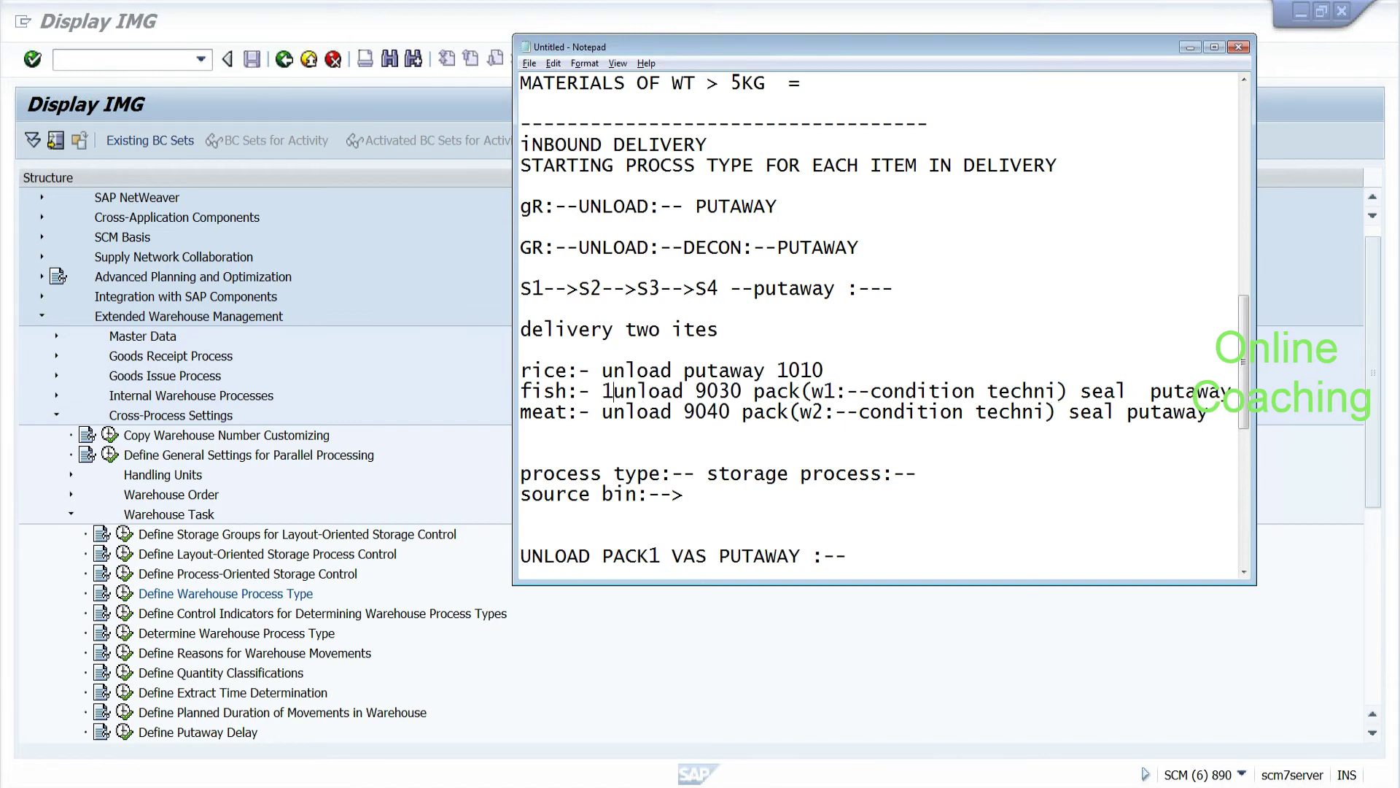
text(011)
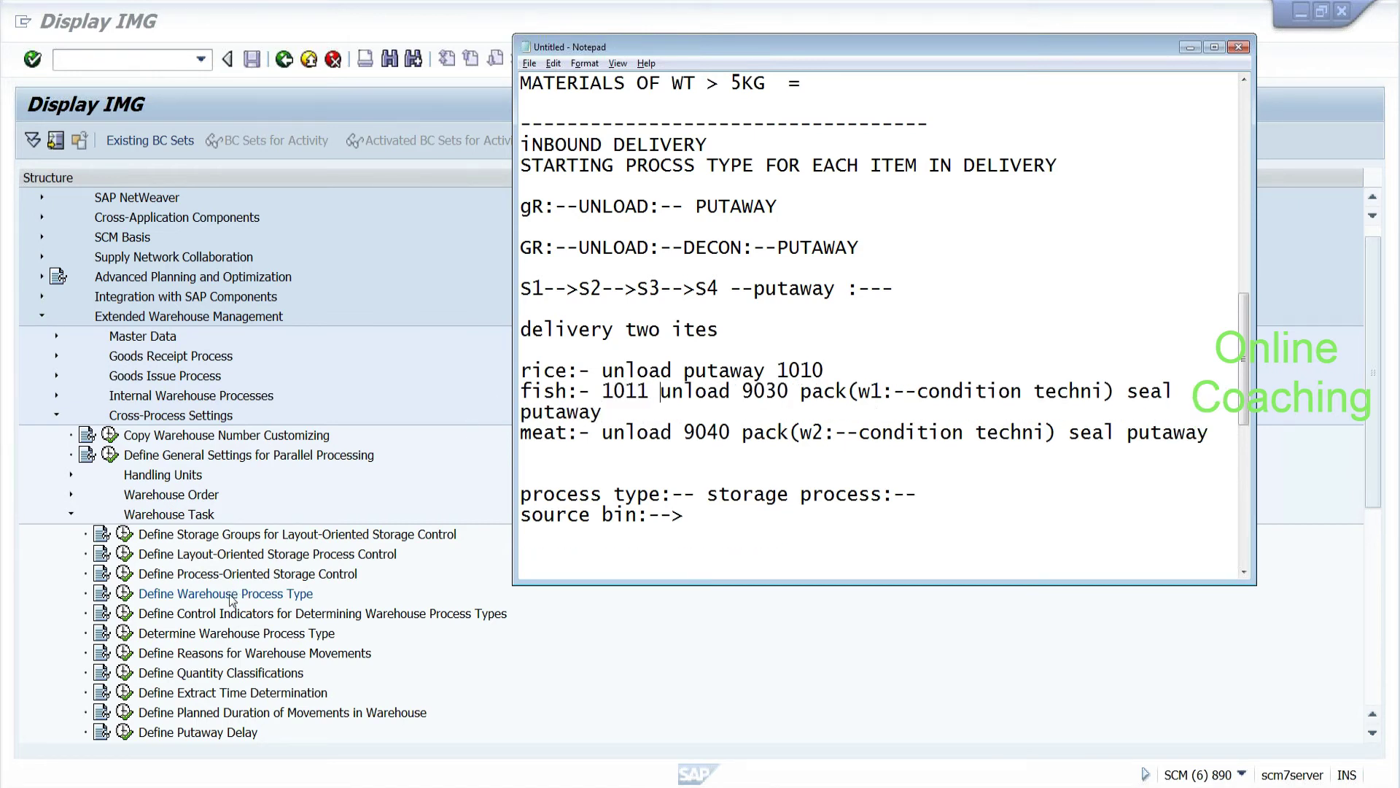
Step: Open Define Control Indicators for Determining Warehouse Process Types in the SAP IMG and start copying the EHYD entry 01, Storage Process Active
click(347, 617)
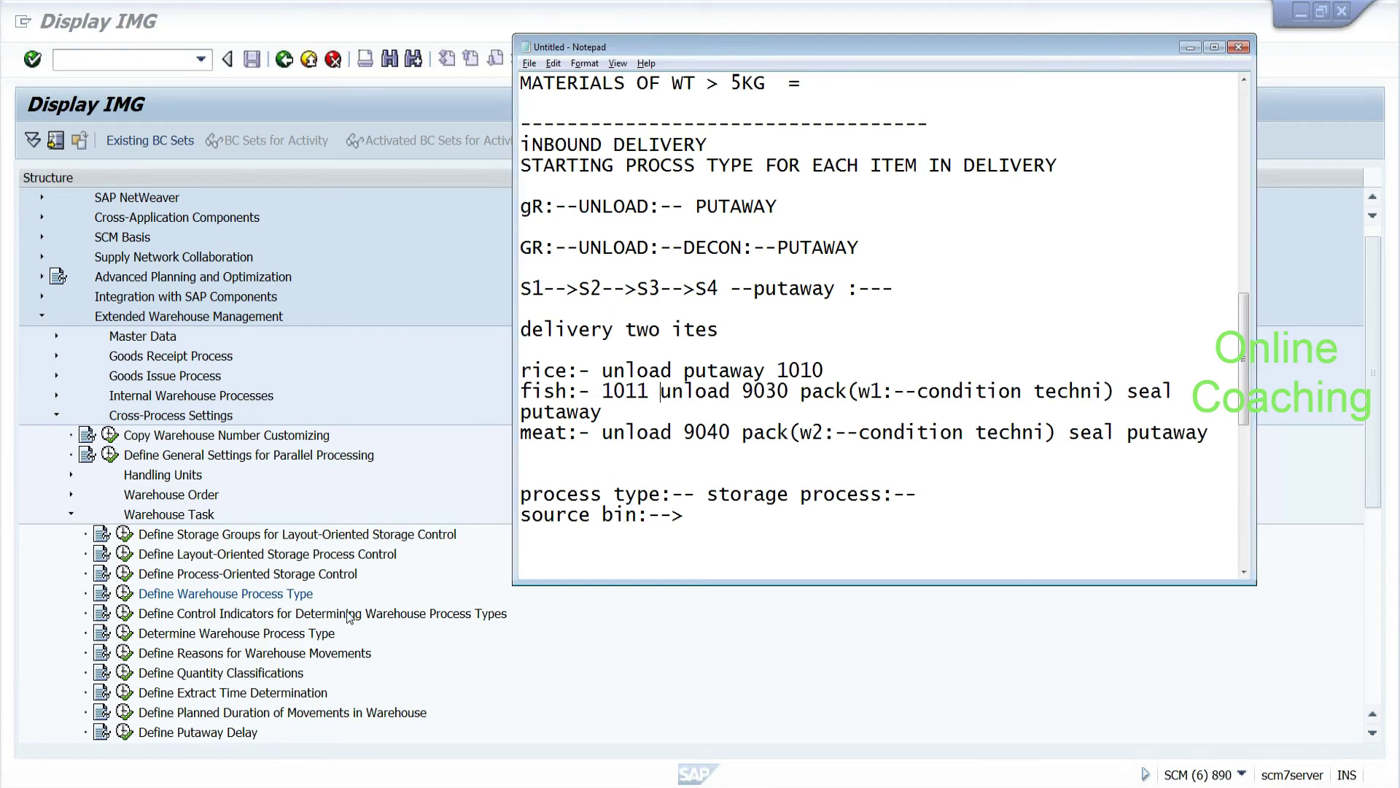
click(125, 613)
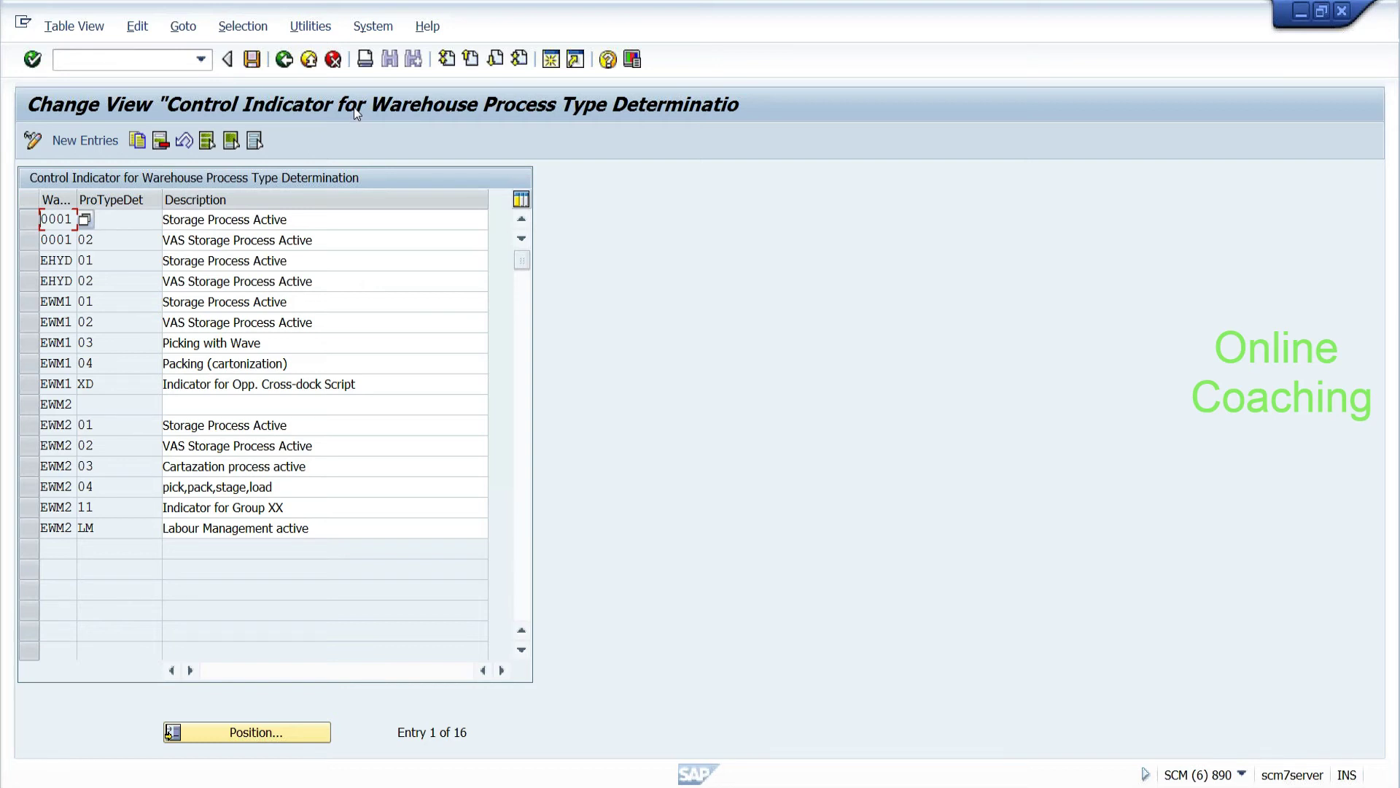
click(30, 261)
click(137, 140)
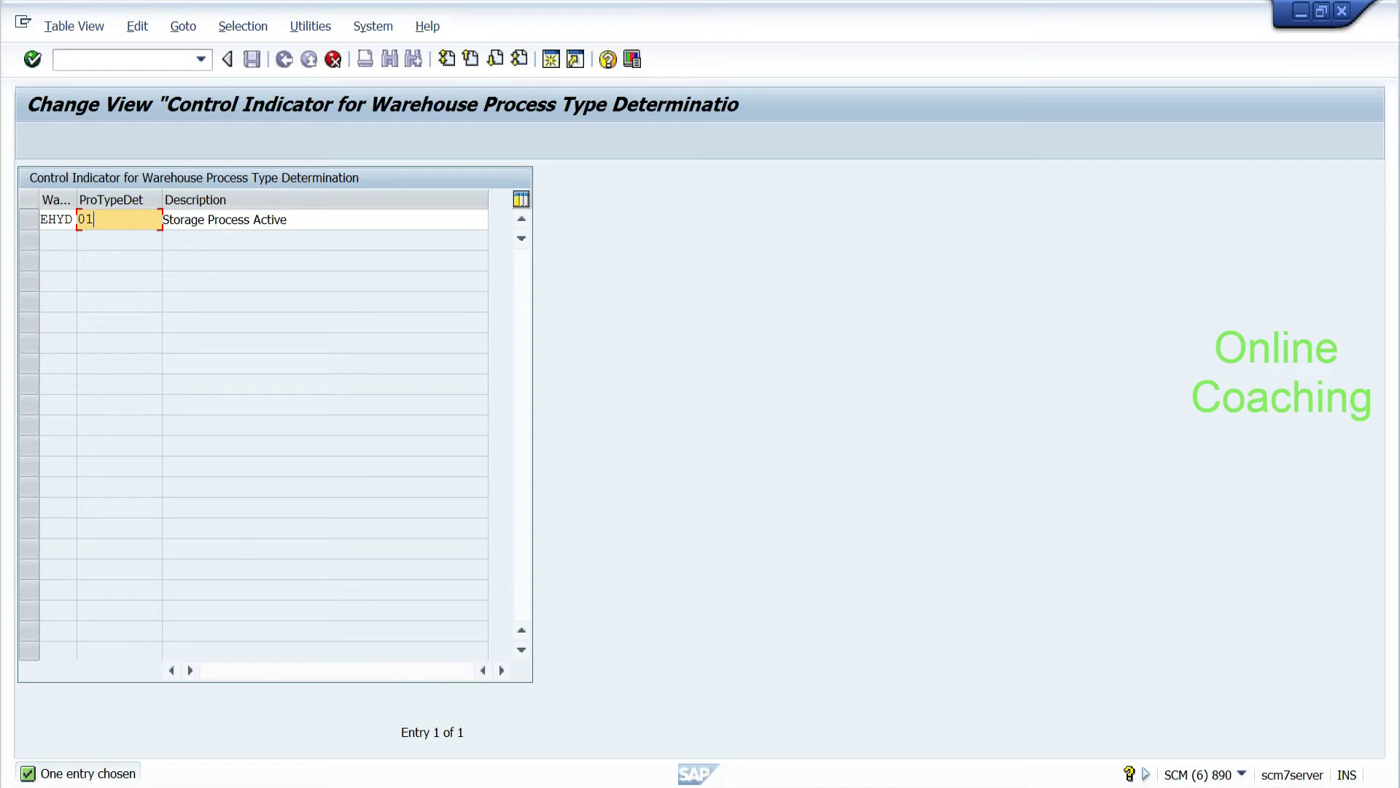
Step: Switch to the Notepad notes and highlight 9030, followed by "1011 unload 9030 pack(w1:--condition techni", in the fish line
key(alt+Tab)
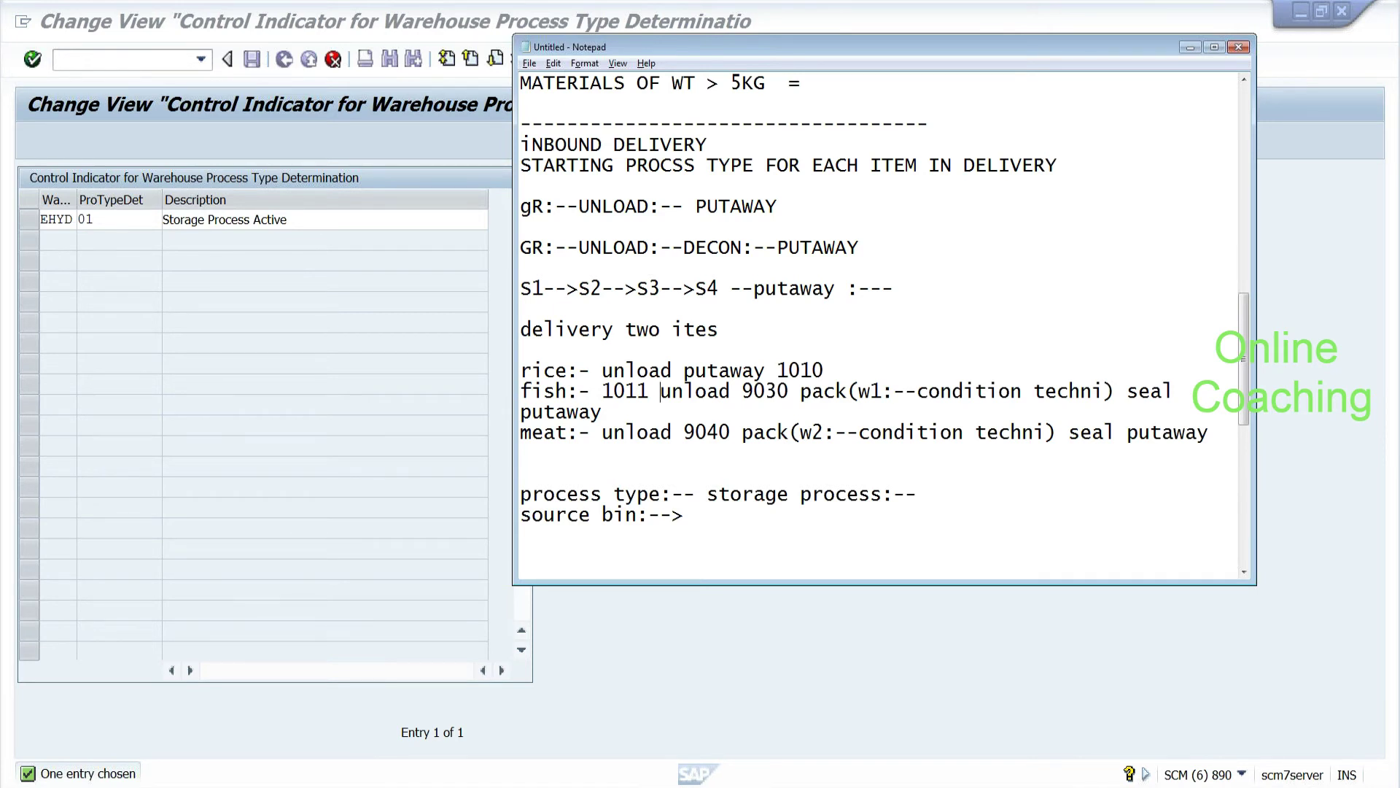
drag(1113, 50, 977, 28)
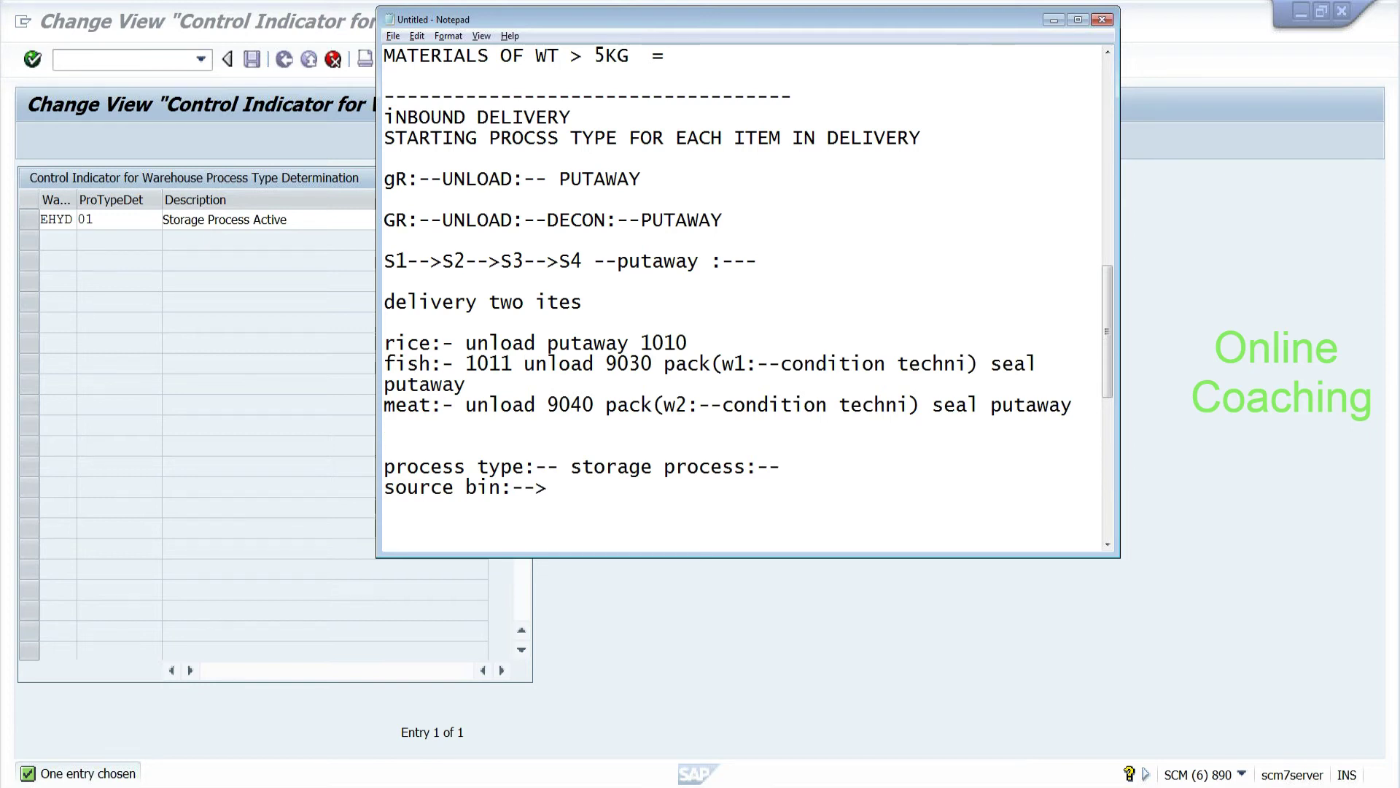
key(shift+Right)
key(shift+Right)
key(shift+Right)
key(shift+Right)
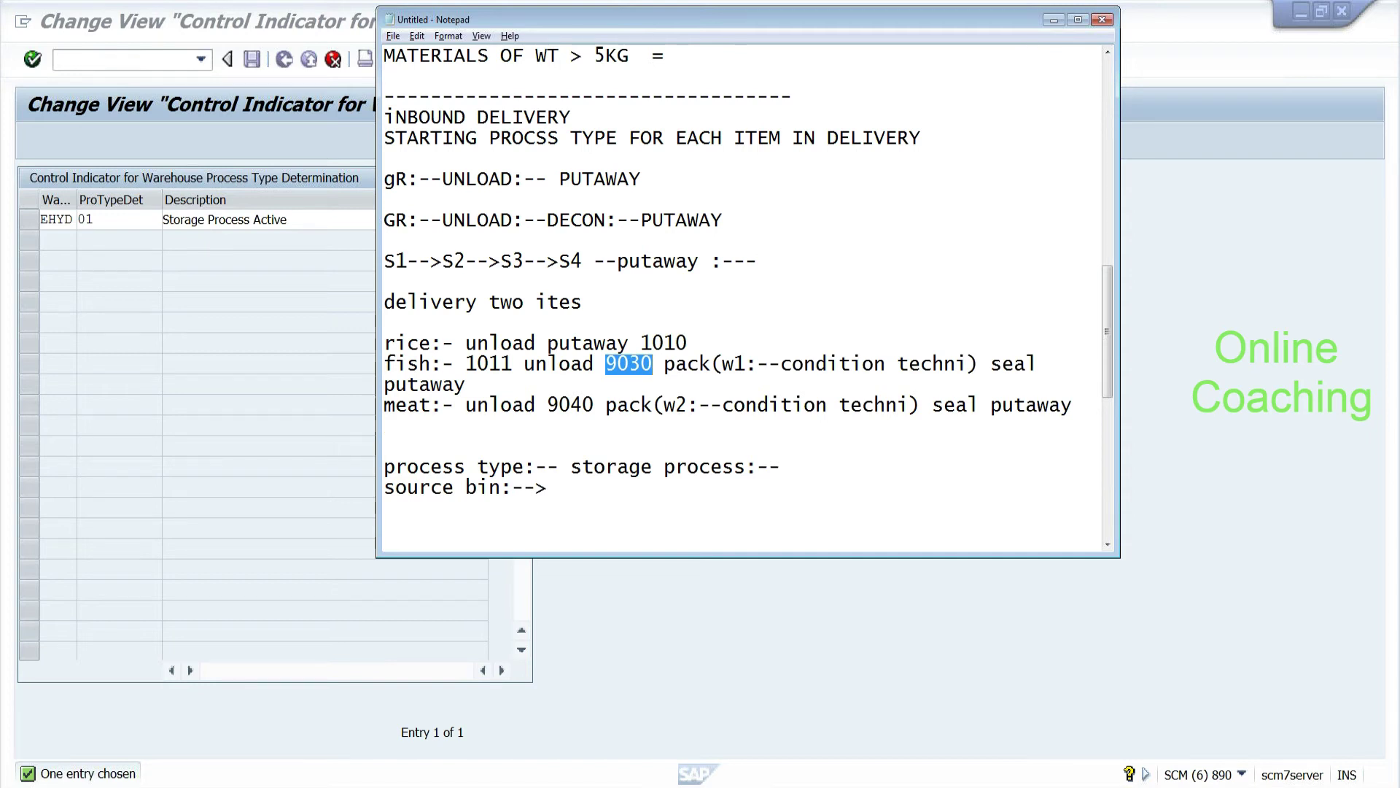
key(XF86AudioLowerVolume)
drag(465, 363, 968, 363)
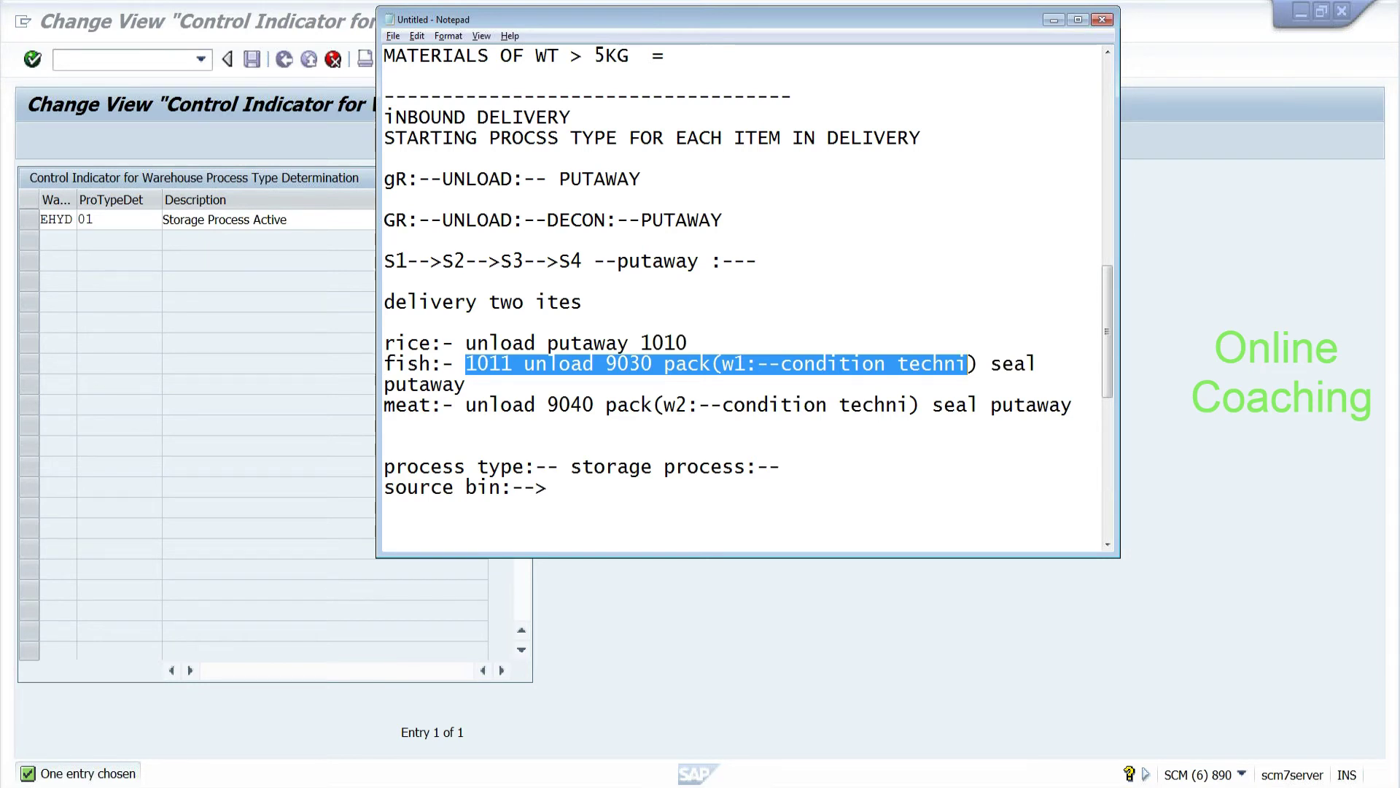
click(968, 364)
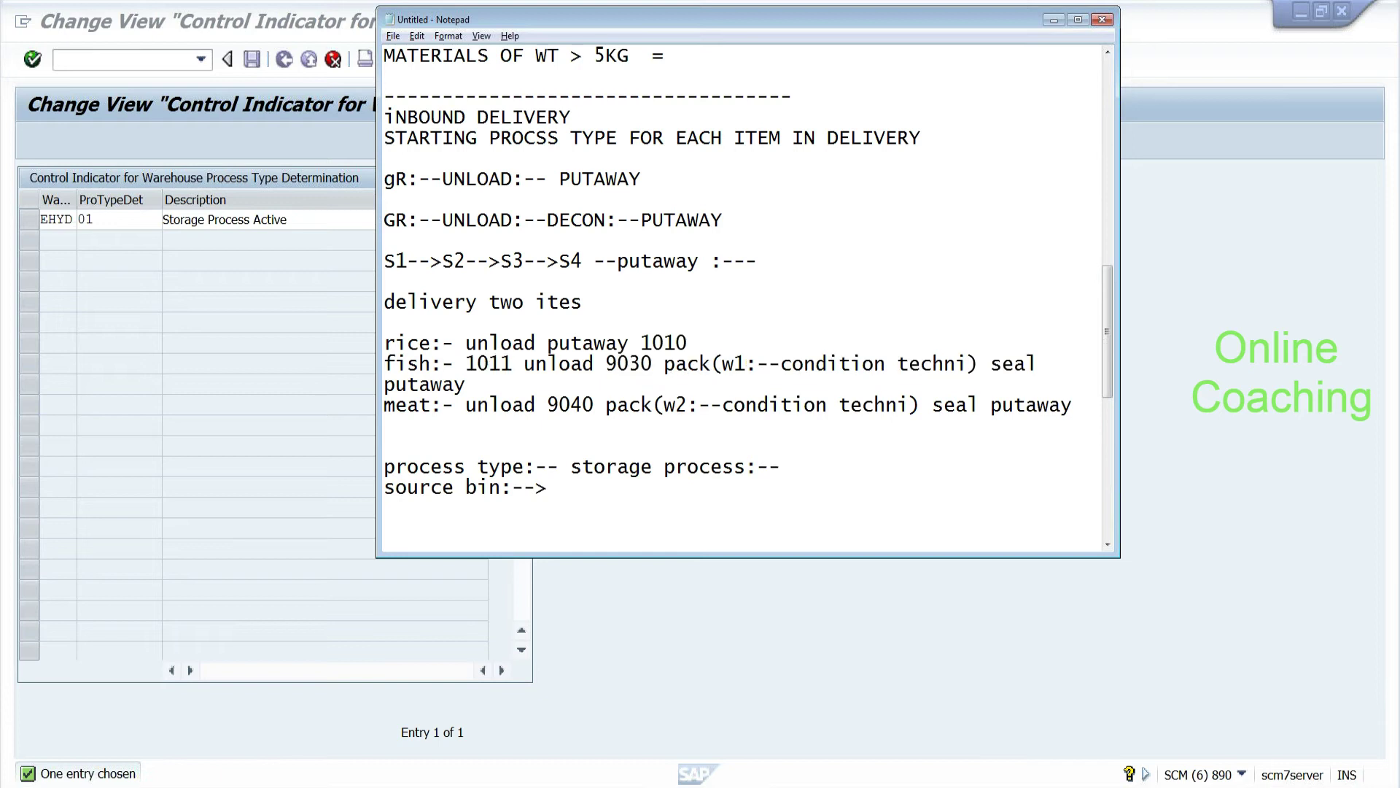
Step: Add the line "Link material master to process type determination indictor" below the source bin line of the notes
text(Link material)
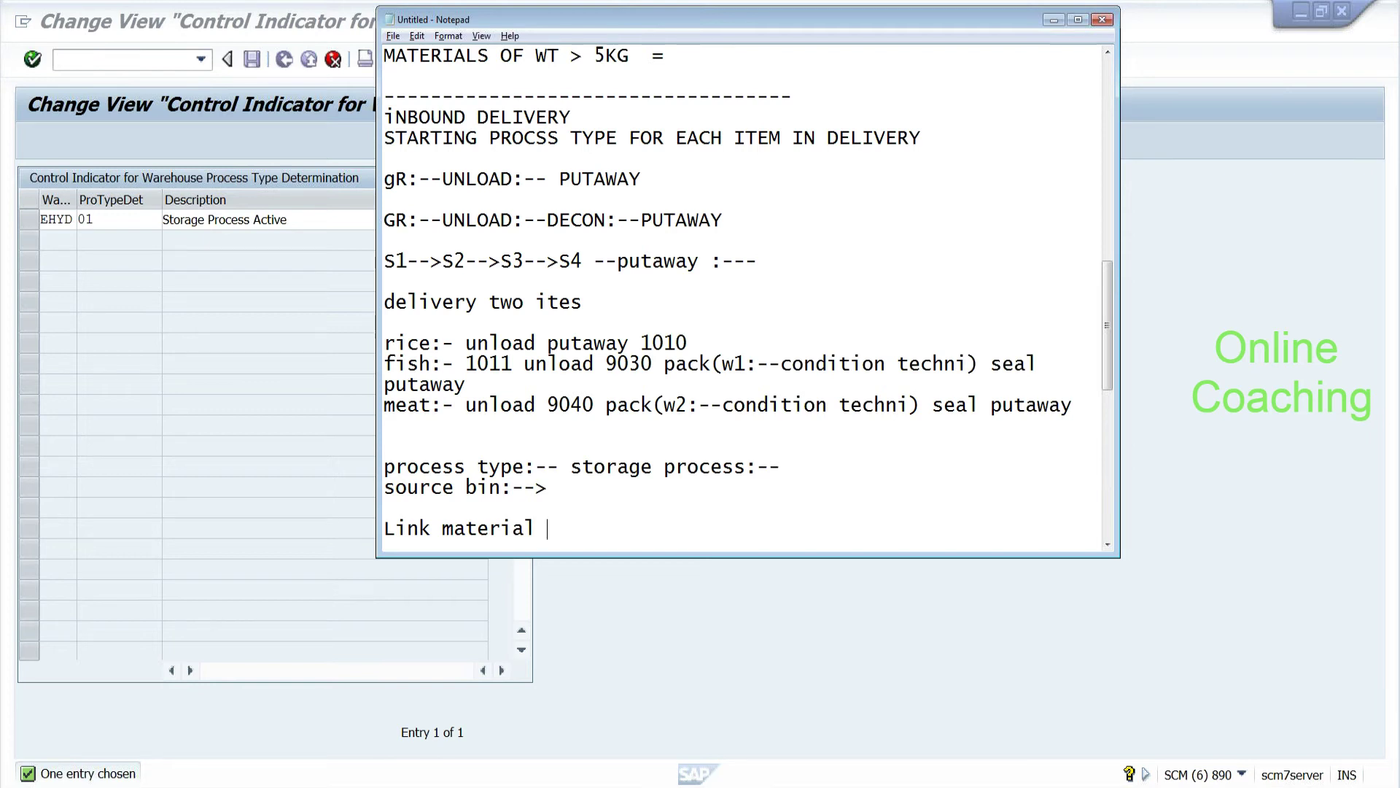
text(master to process type)
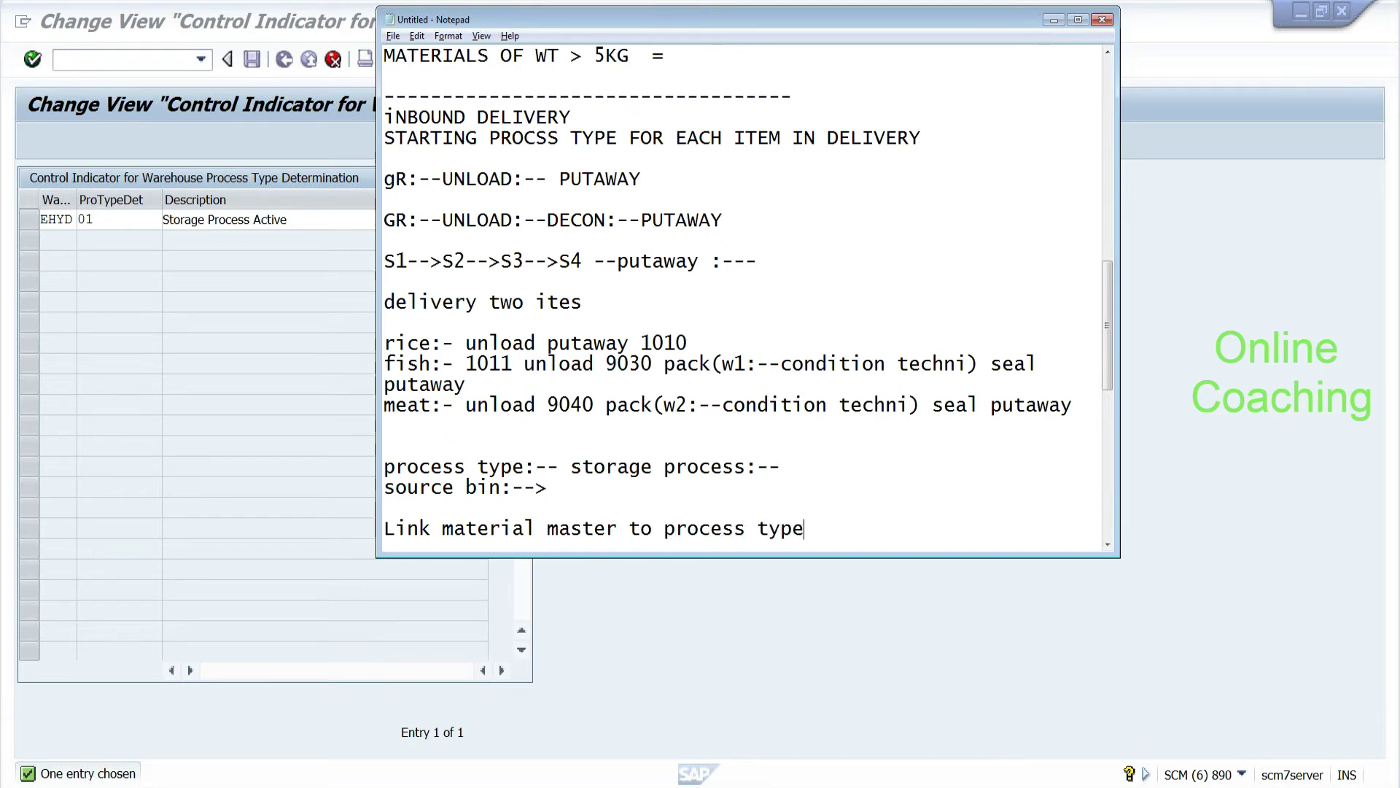
text( determination indicgt)
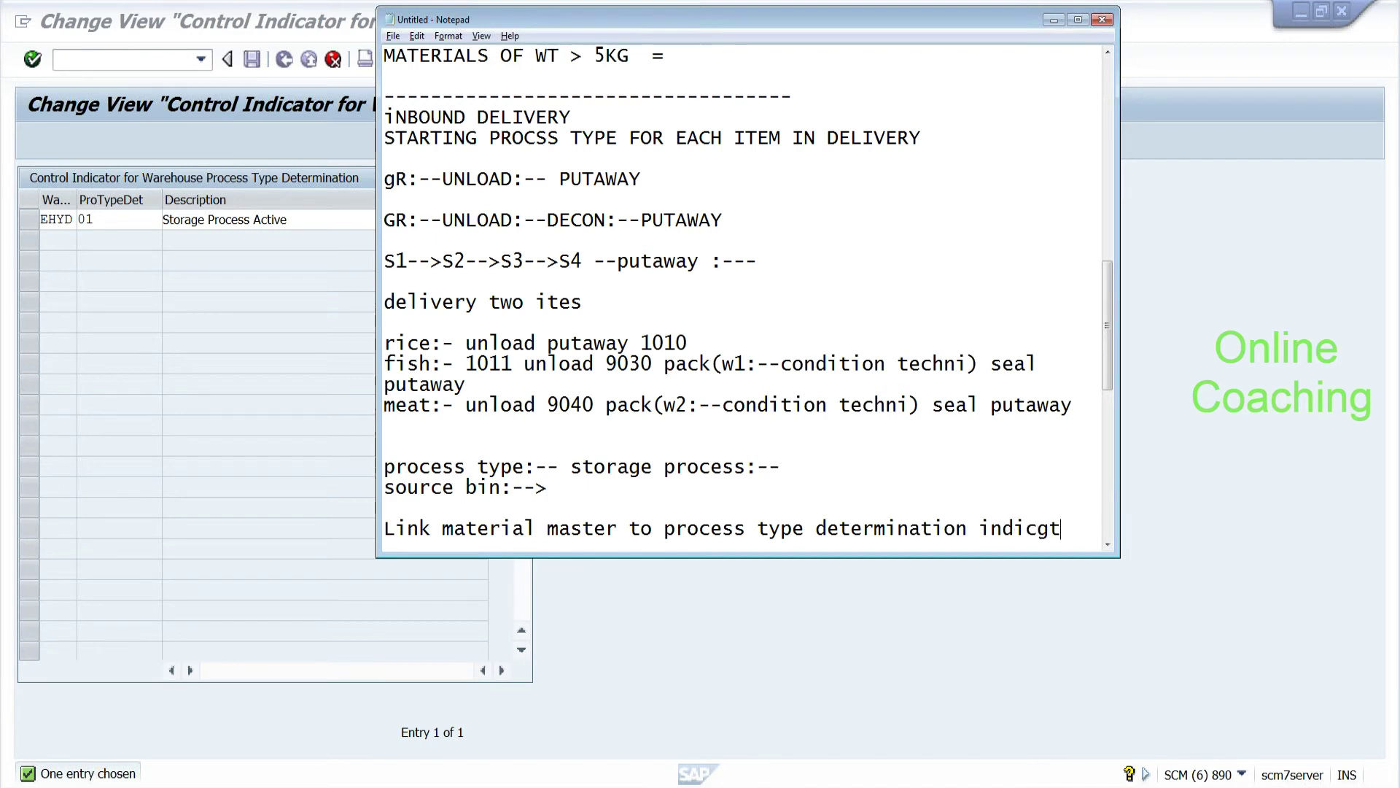
key(BackSpace)
key(BackSpace)
text(tor)
key(Return)
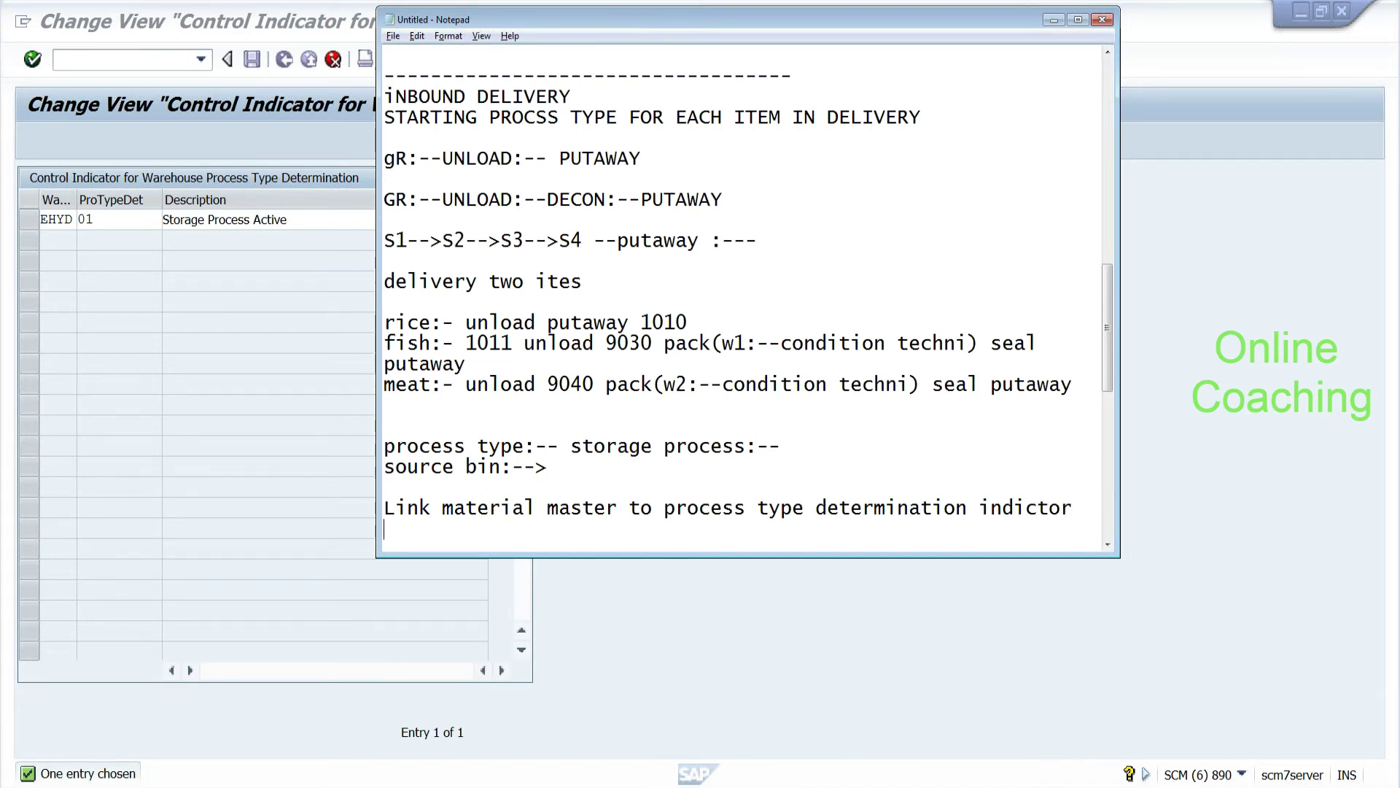
key(Return)
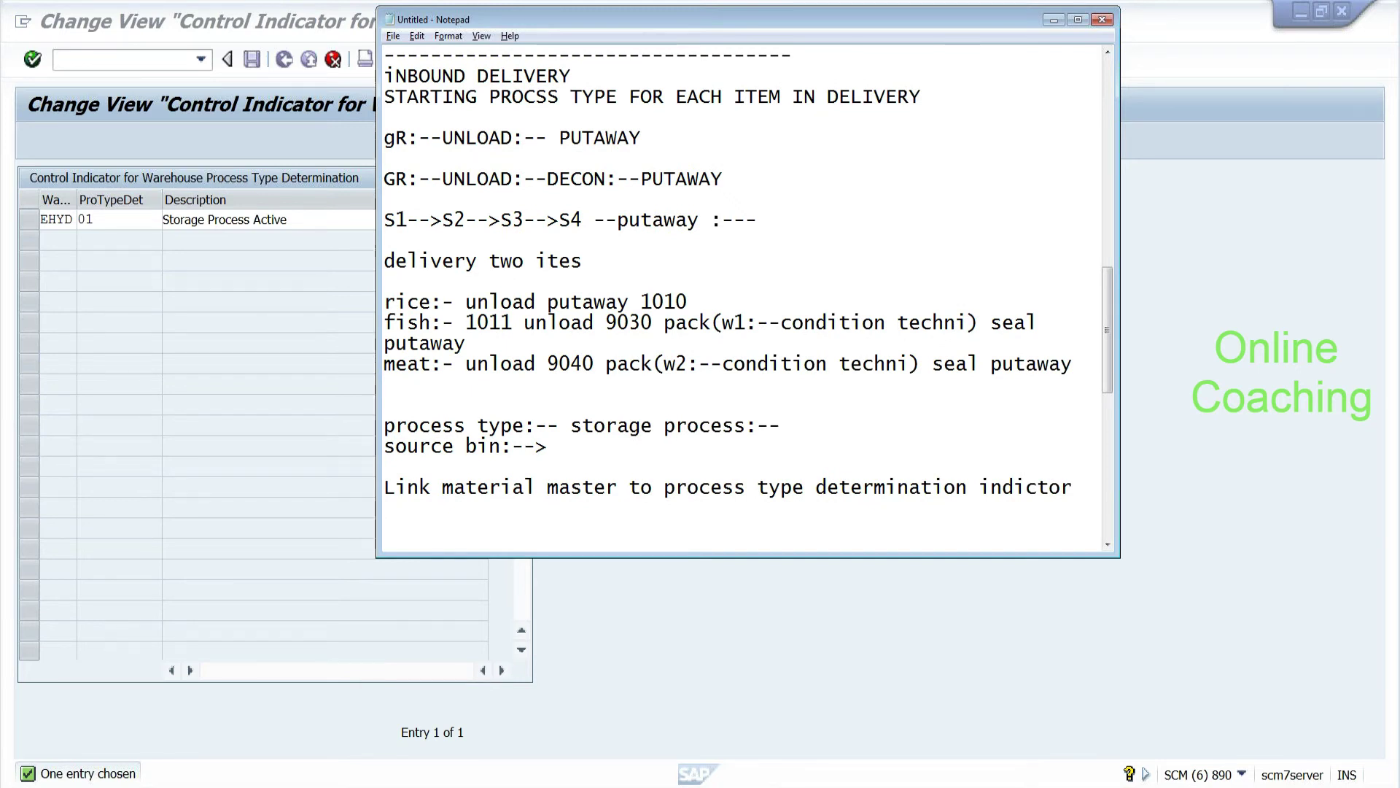
Step: Switch to SAP and complete the copied EHYD control indicator as FI with the description "Fisheries Product"
click(287, 114)
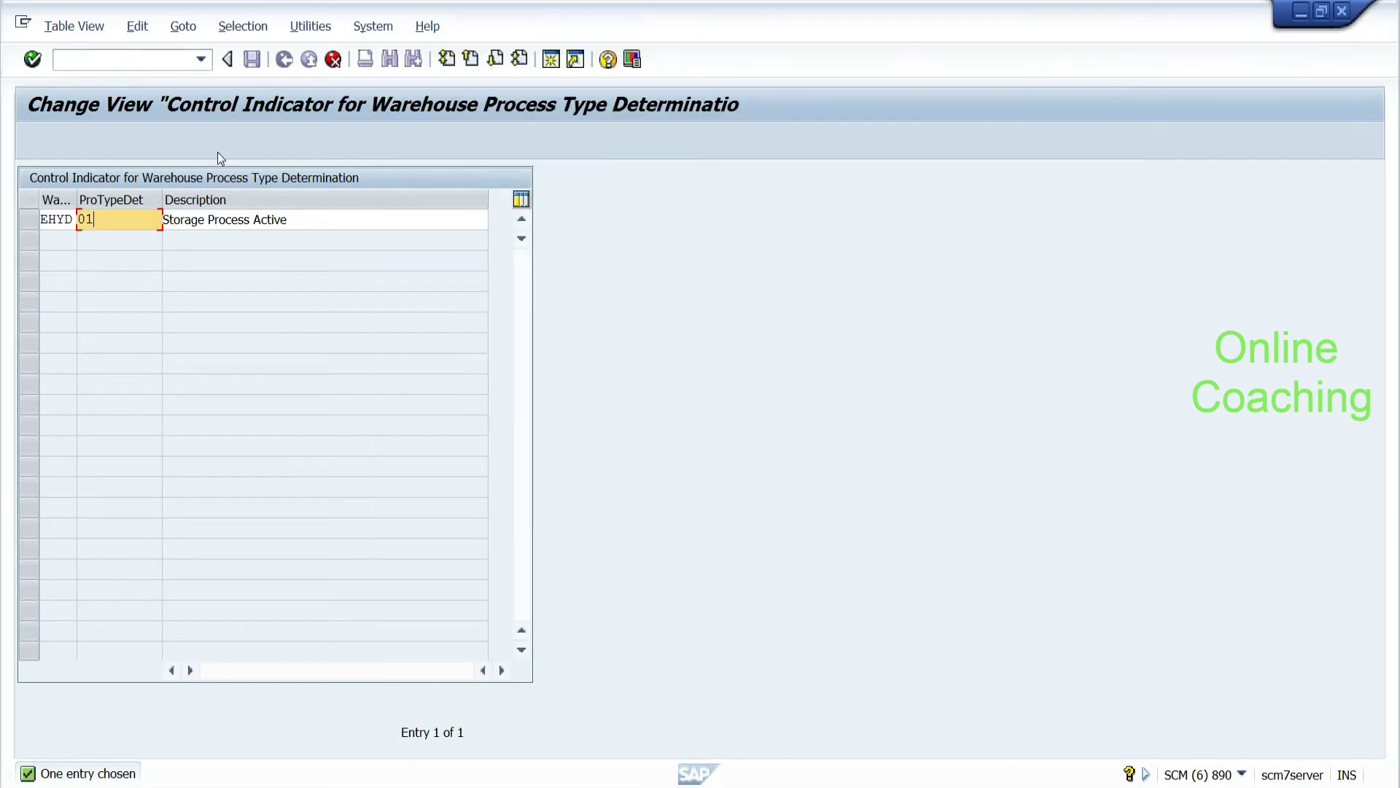
key(BackSpace)
key(BackSpace)
text(FI)
key(Tab)
key(Delete)
text(Fi)
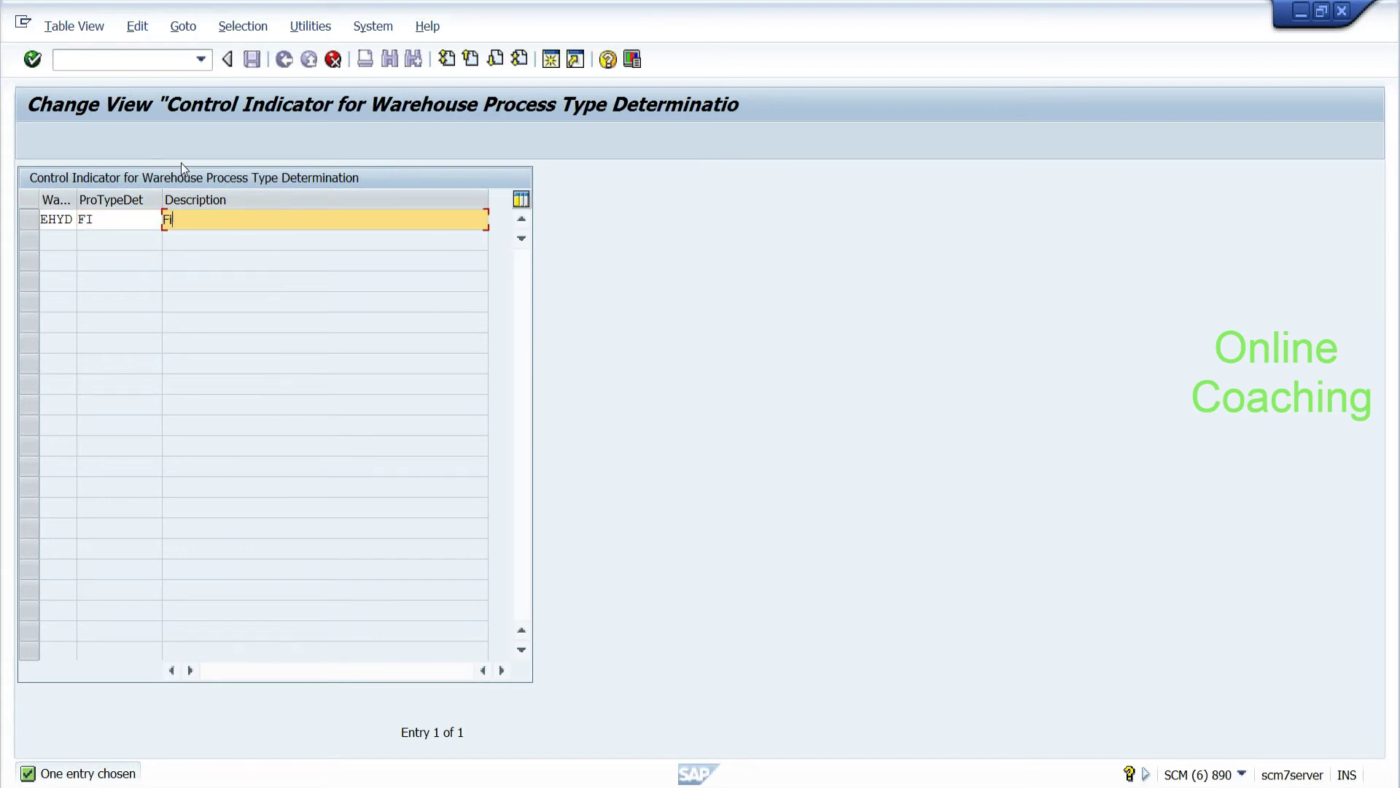
text(sheries Product)
key(Return)
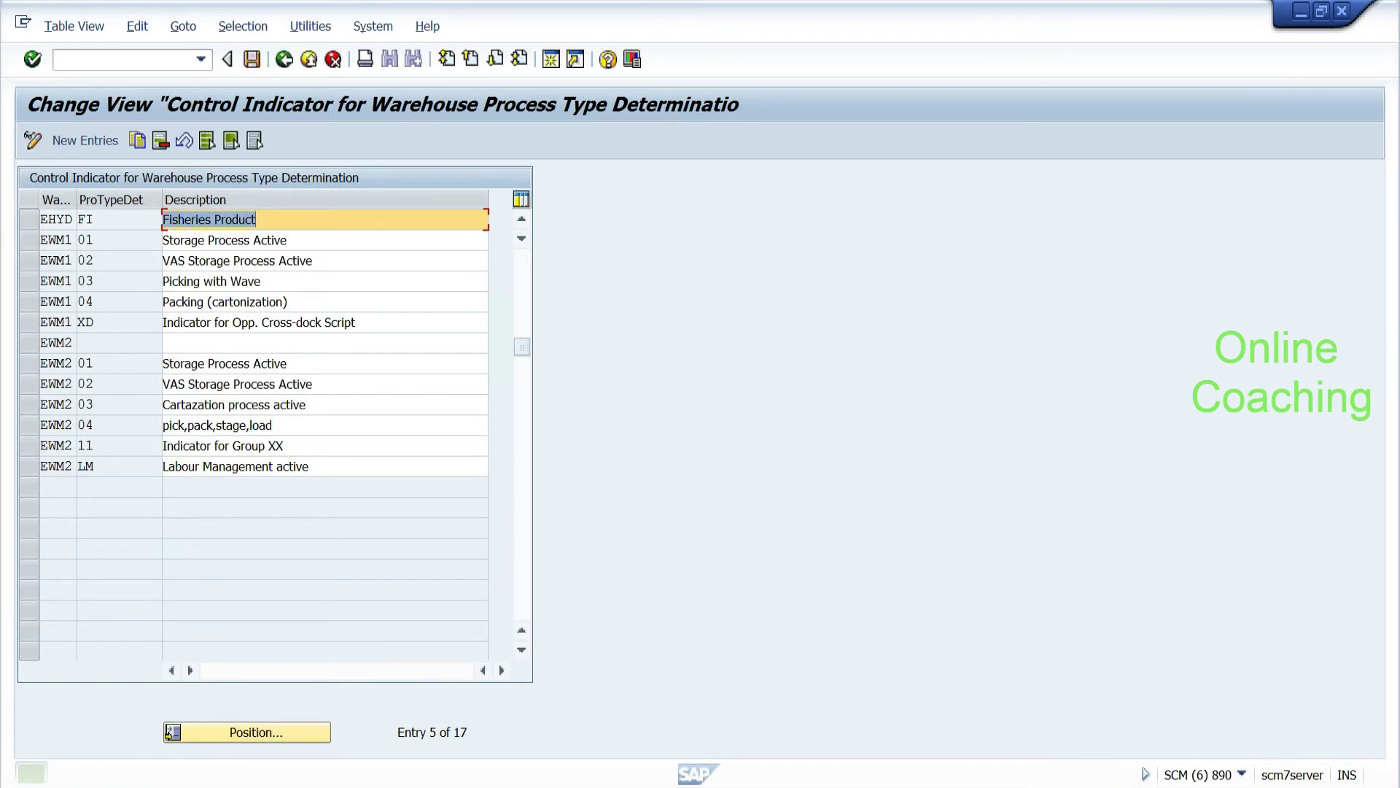
Step: Copy the EHYD FI entry as control indicator ME with the description "Meat Process type active"
click(30, 224)
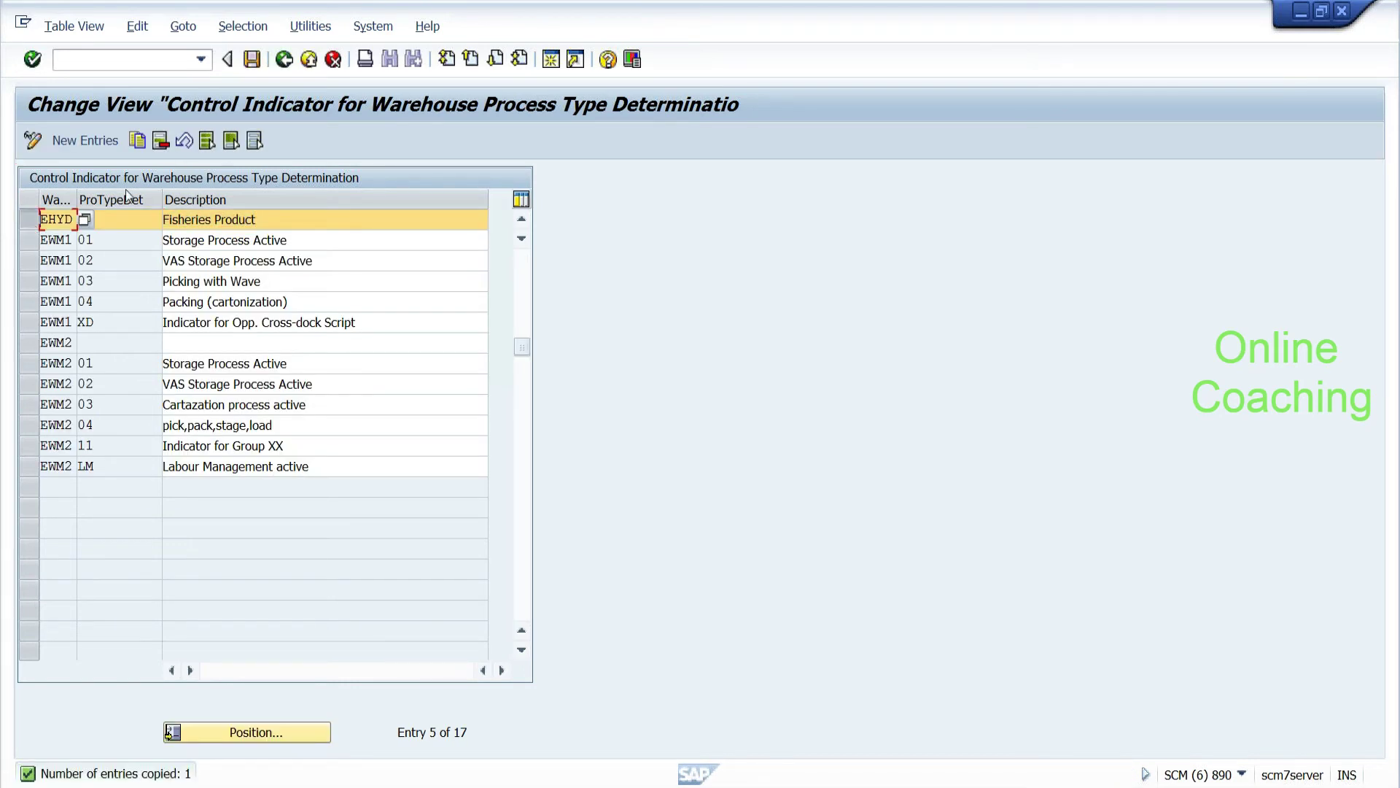
click(139, 140)
text(ME)
key(Tab)
text(M)
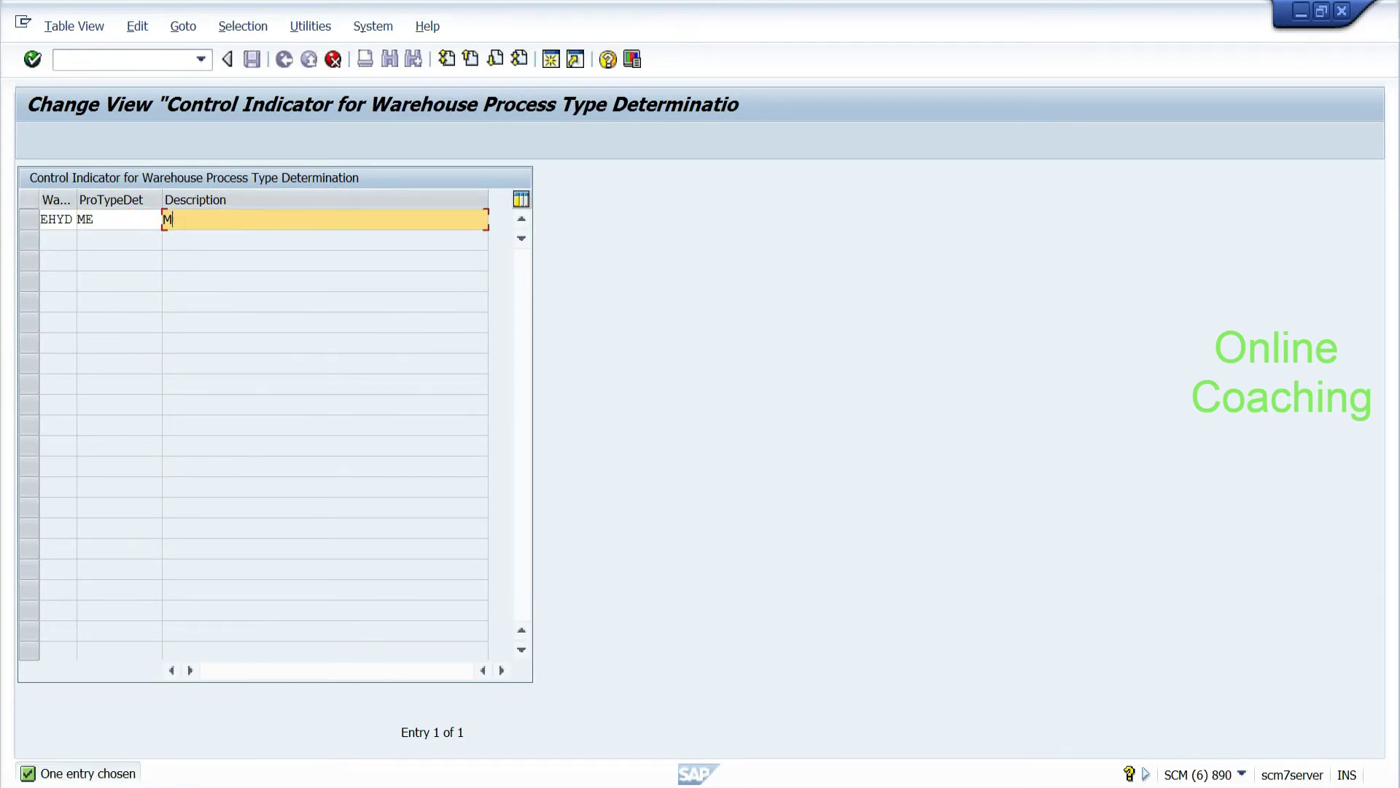
text(eat Process type active)
key(Return)
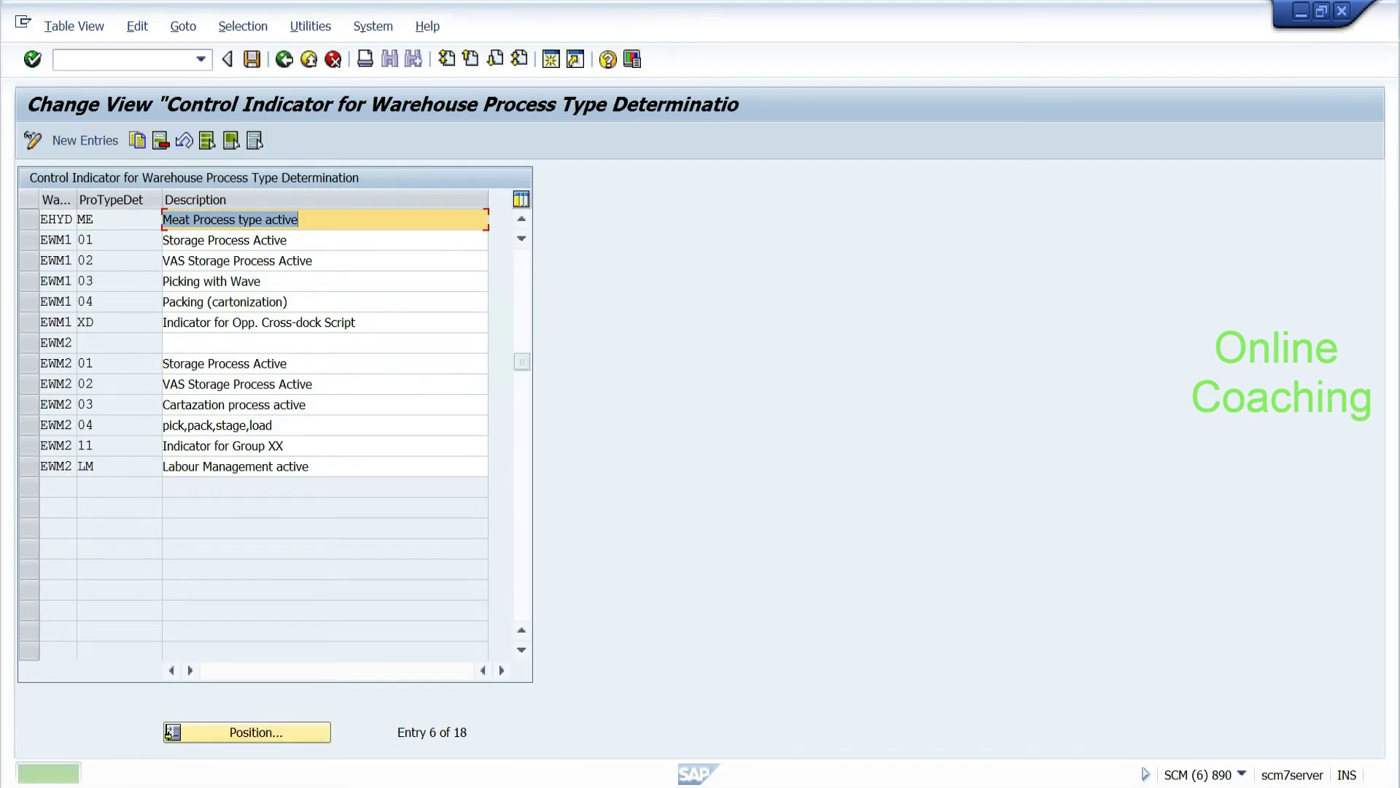
Step: Save the new control indicators with the customizing request and open Determine Warehouse Process Type in the IMG
click(254, 62)
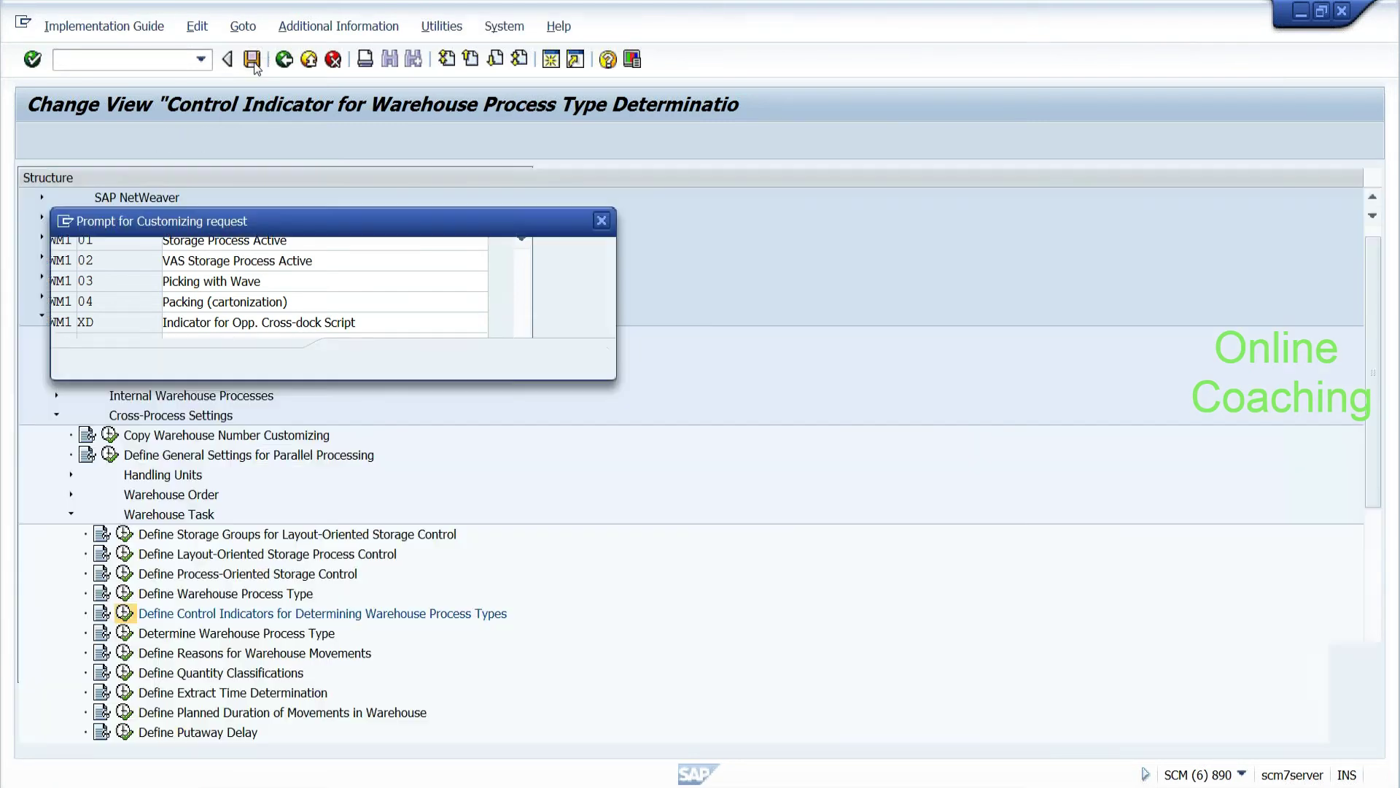
click(354, 359)
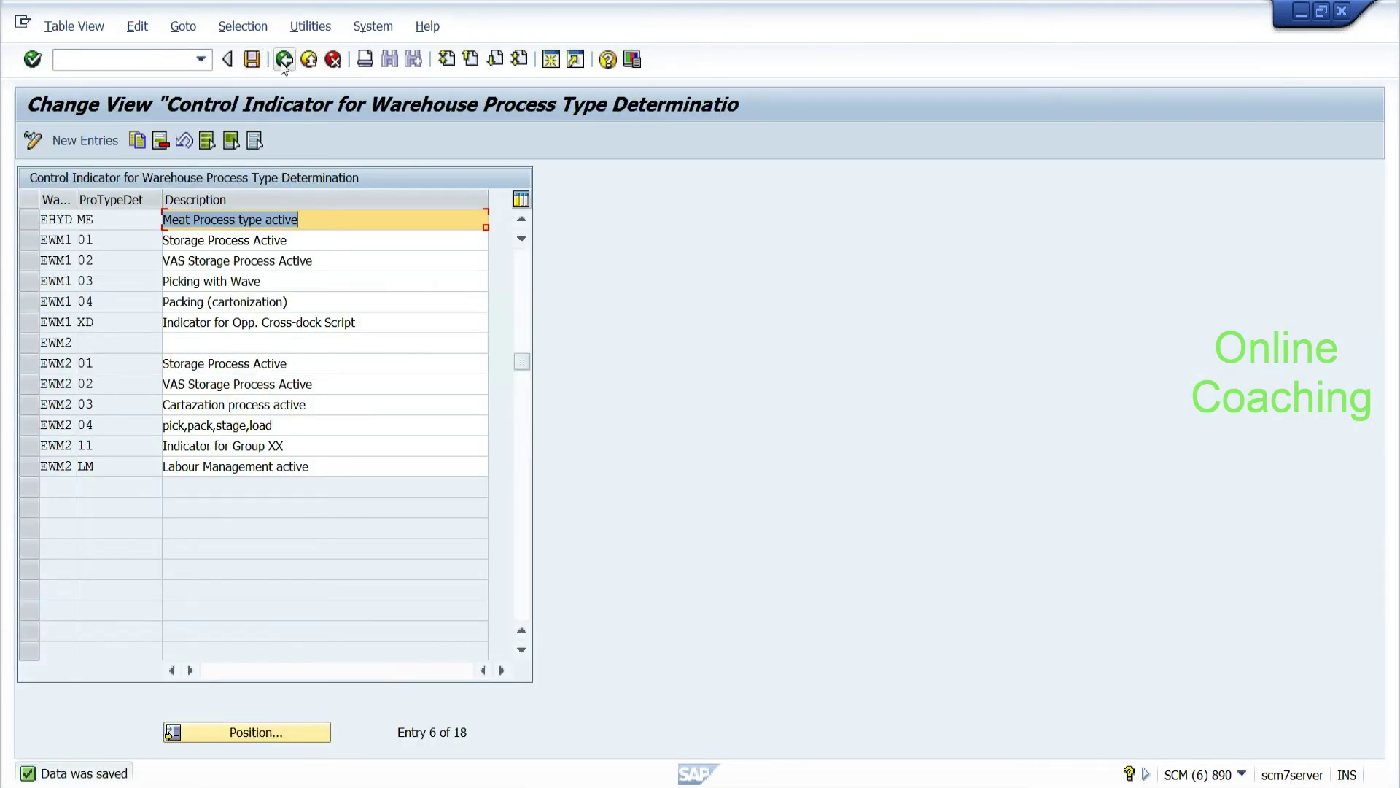
click(284, 61)
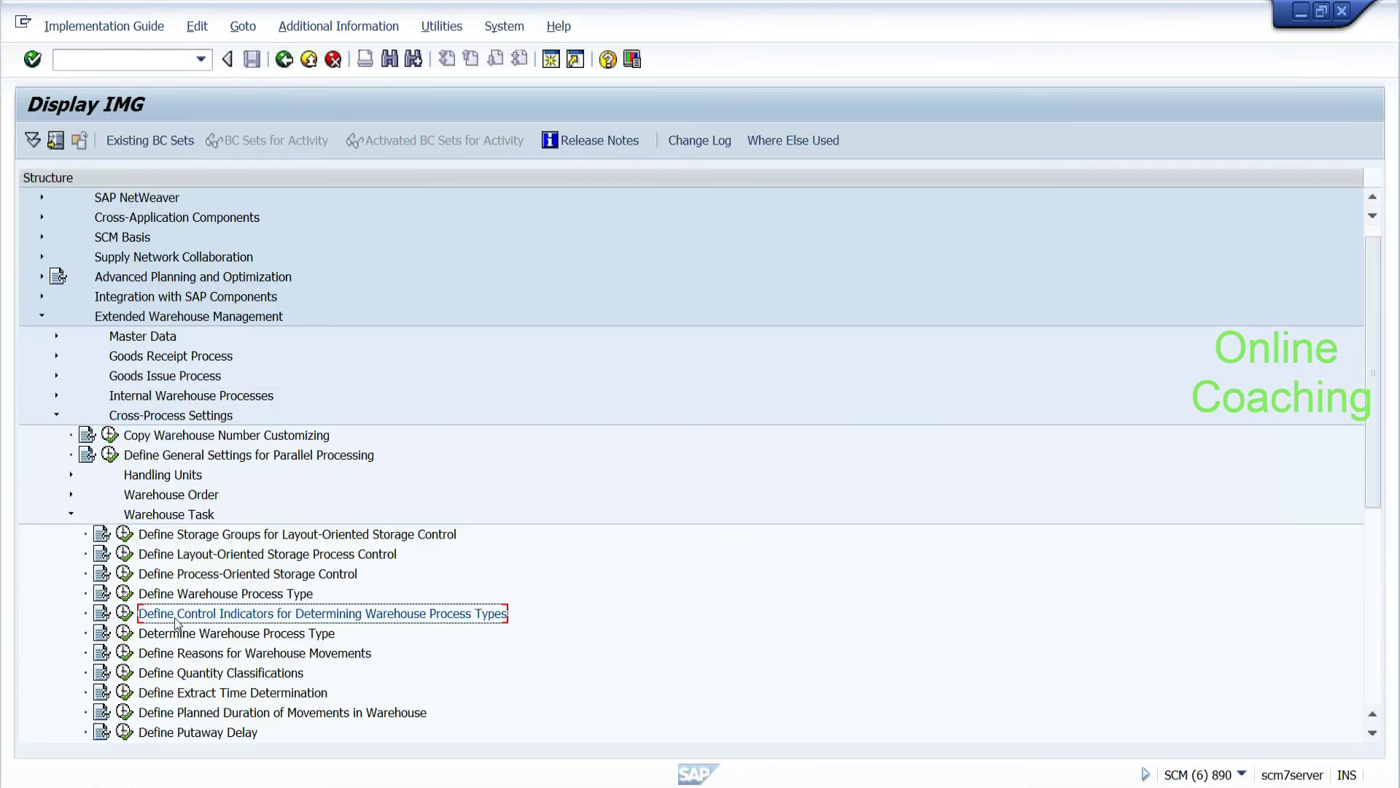
click(125, 633)
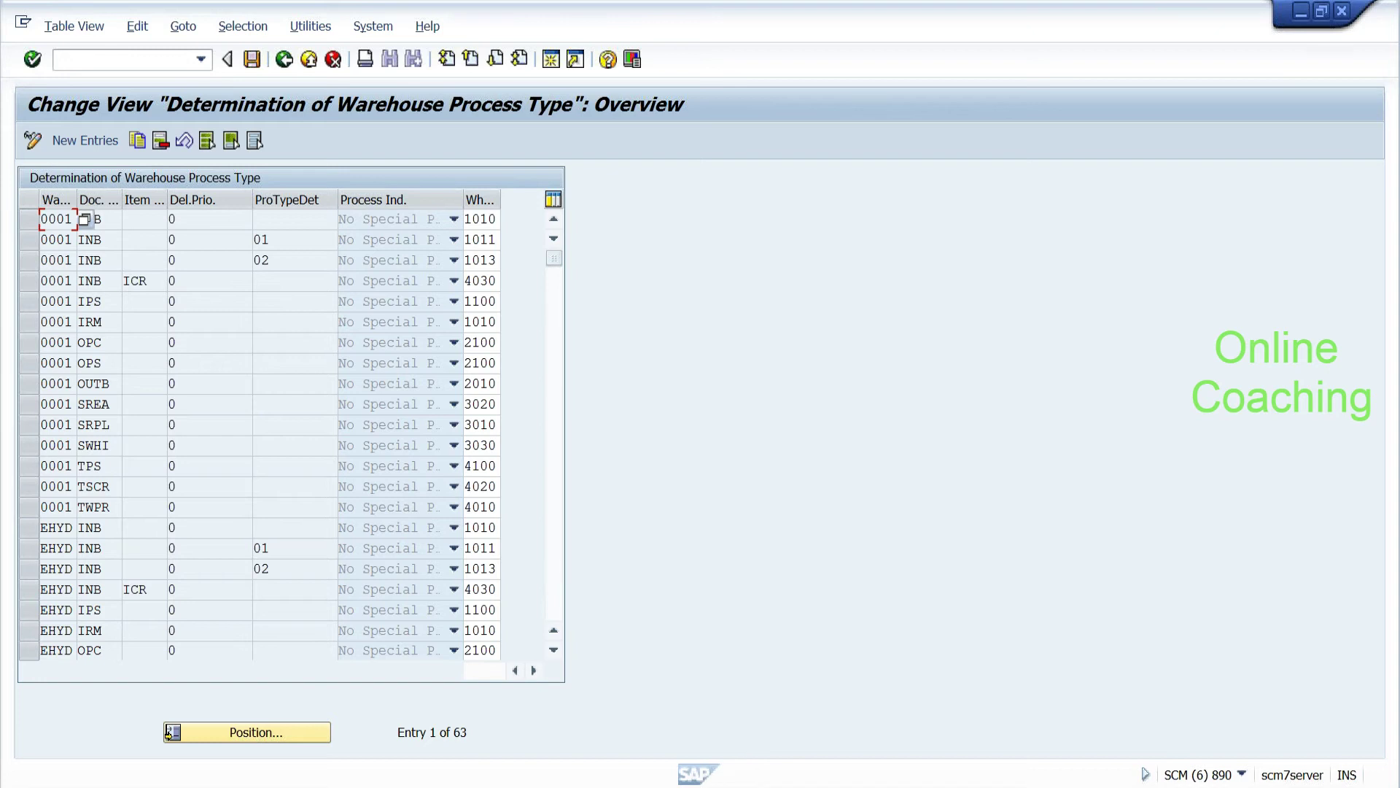
Step: Switch to the Notepad notes and add a dashed separator with the heading "What process type?" below it
click(375, 706)
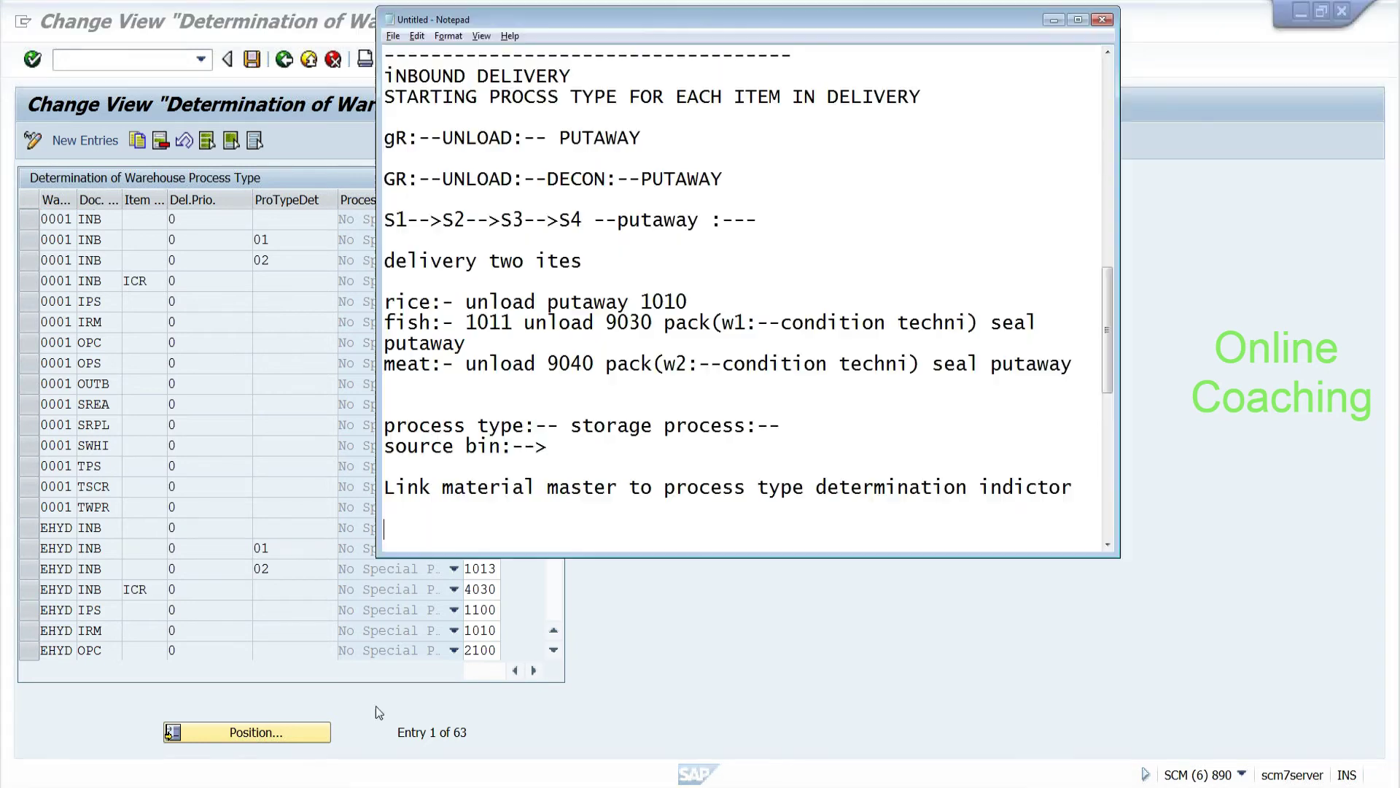
key(Return)
key(Return)
key(BackSpace)
key(BackSpace)
text(------------------------------ )
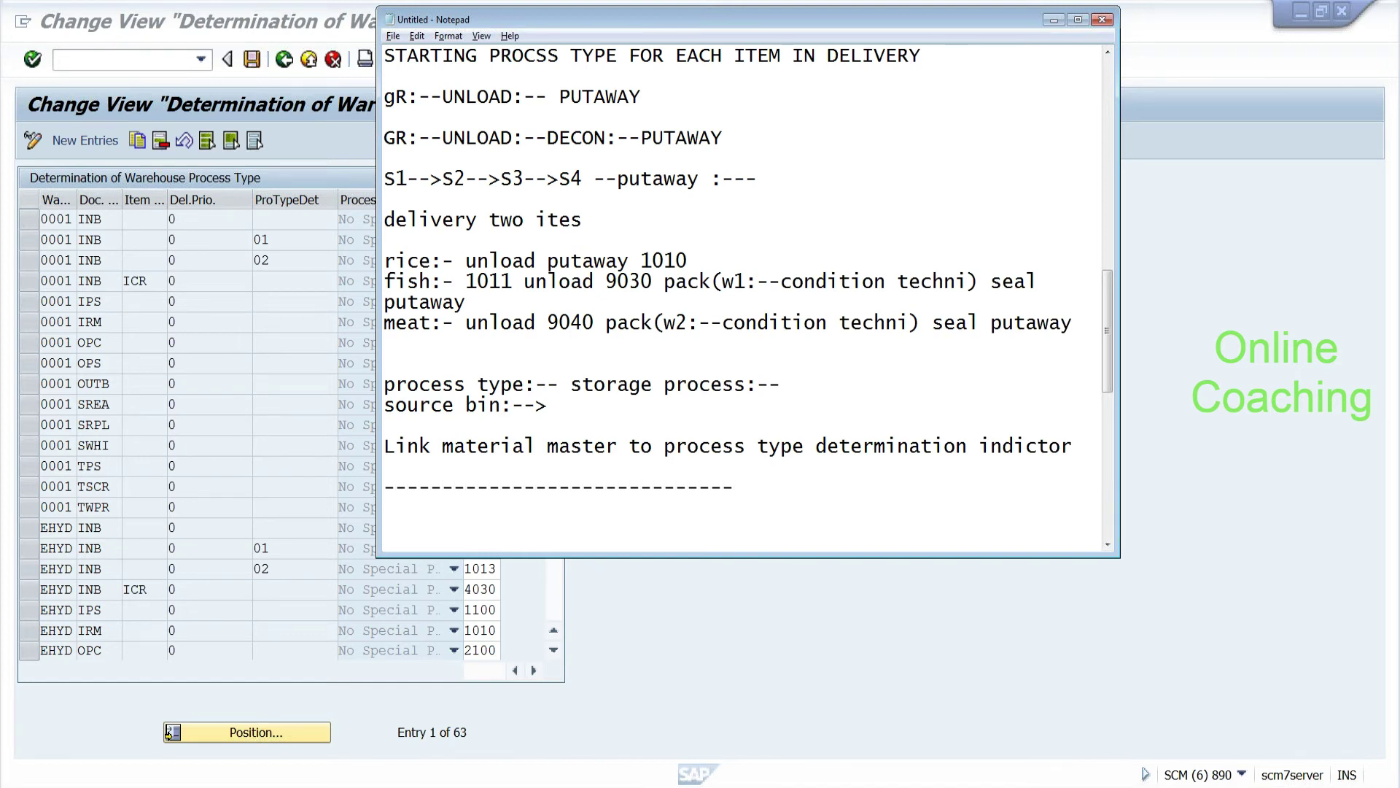
text(What process ty)
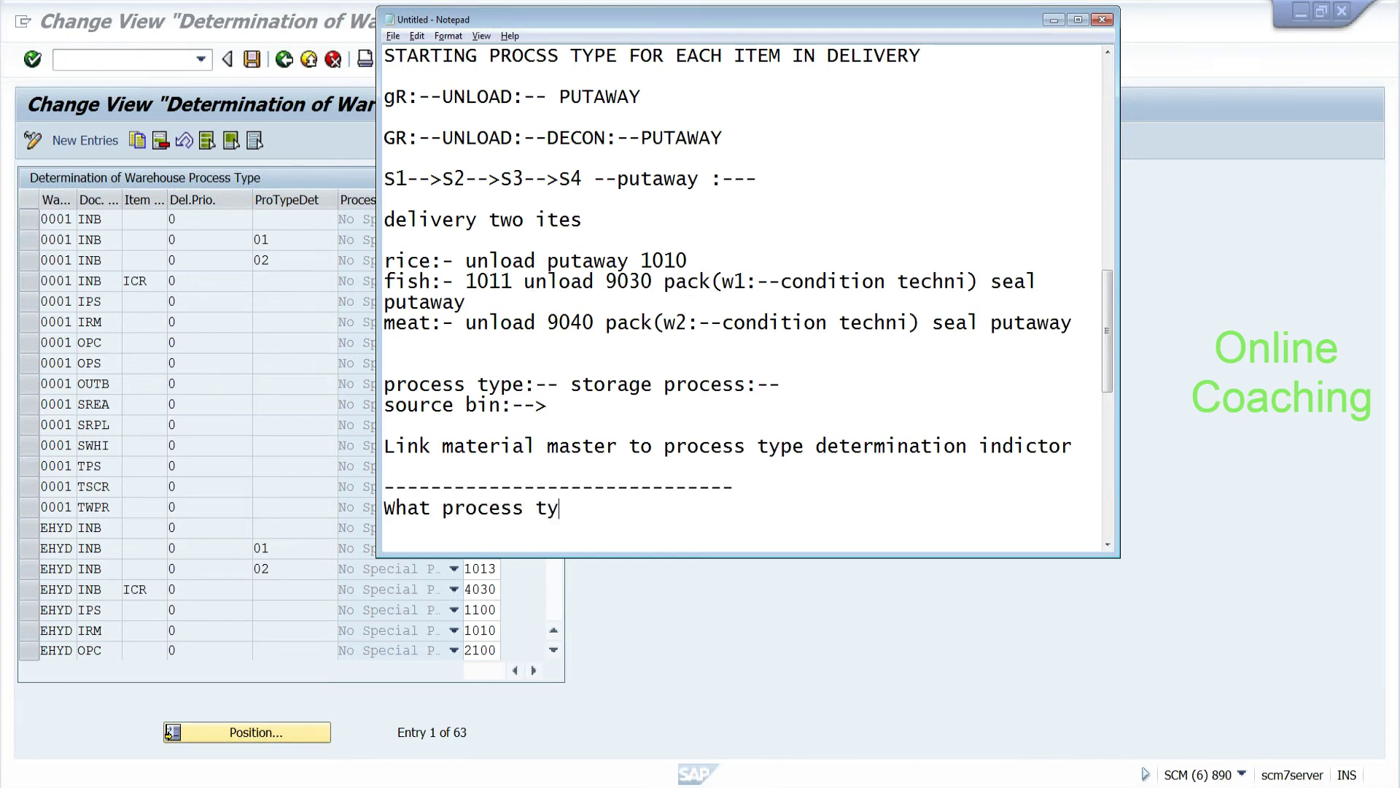
text(pe?  )
Step: Write "= document type + item type + del prioty + procee type ind" under the "What process type?" heading
text(= docume)
text(nt type)
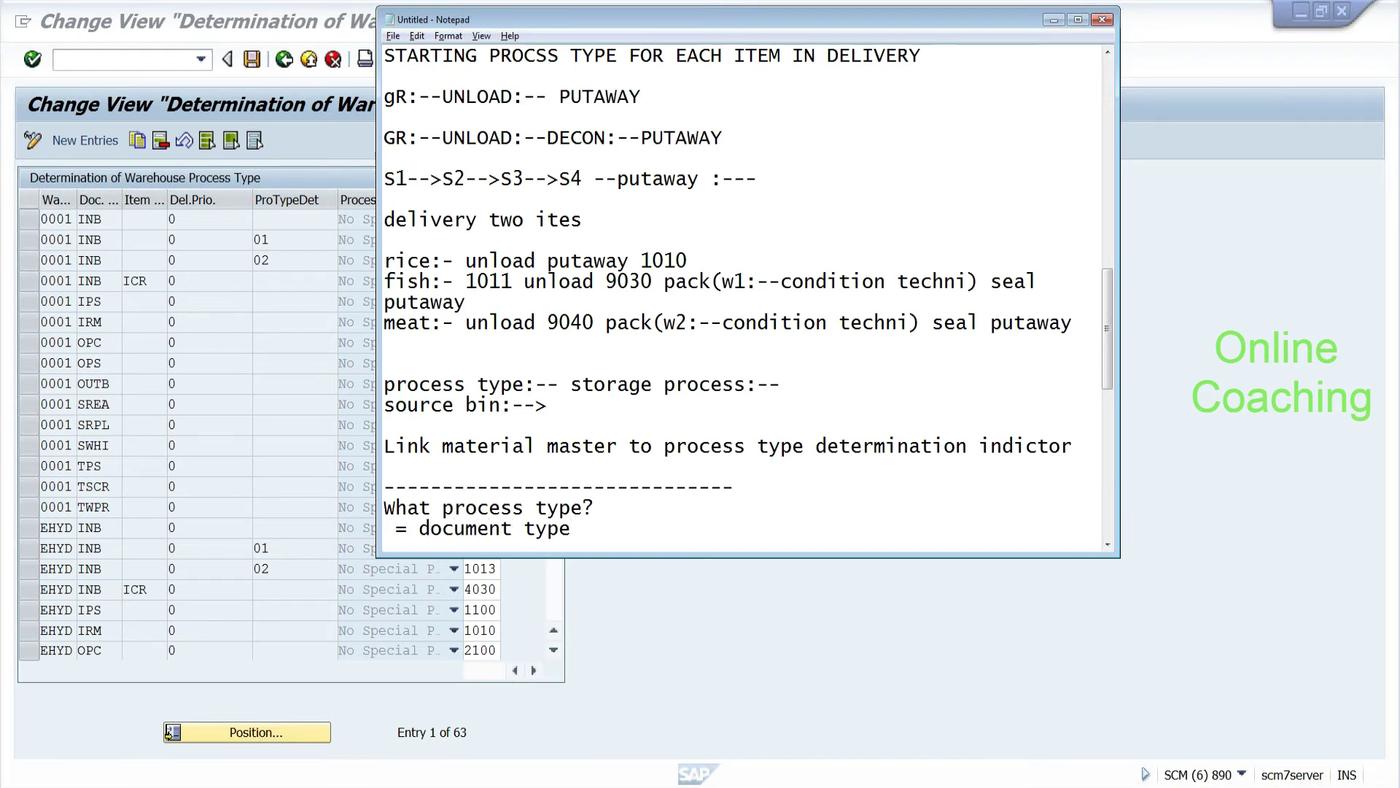
text( + item type + del prioty +)
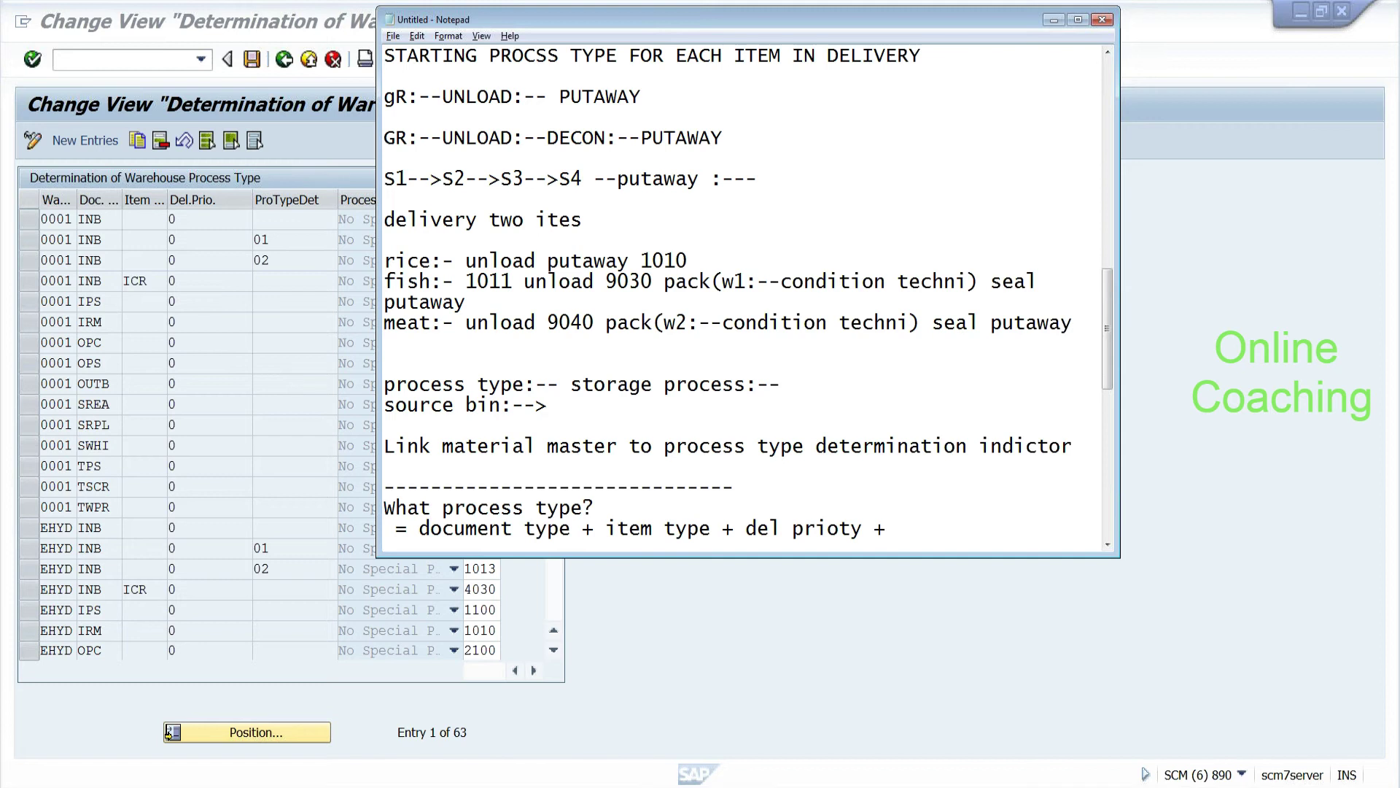
key(alt+Tab)
key(alt+Tab)
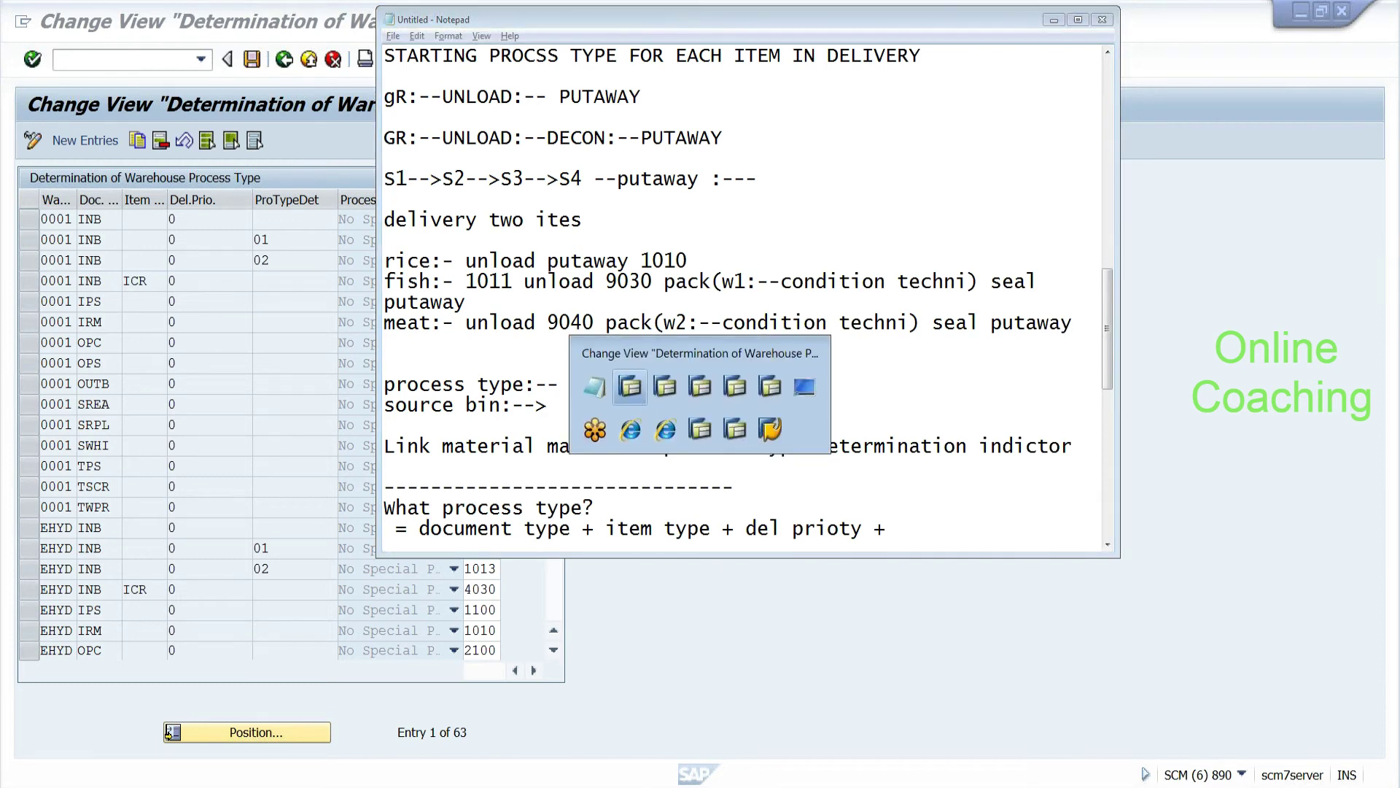
key(alt+Tab)
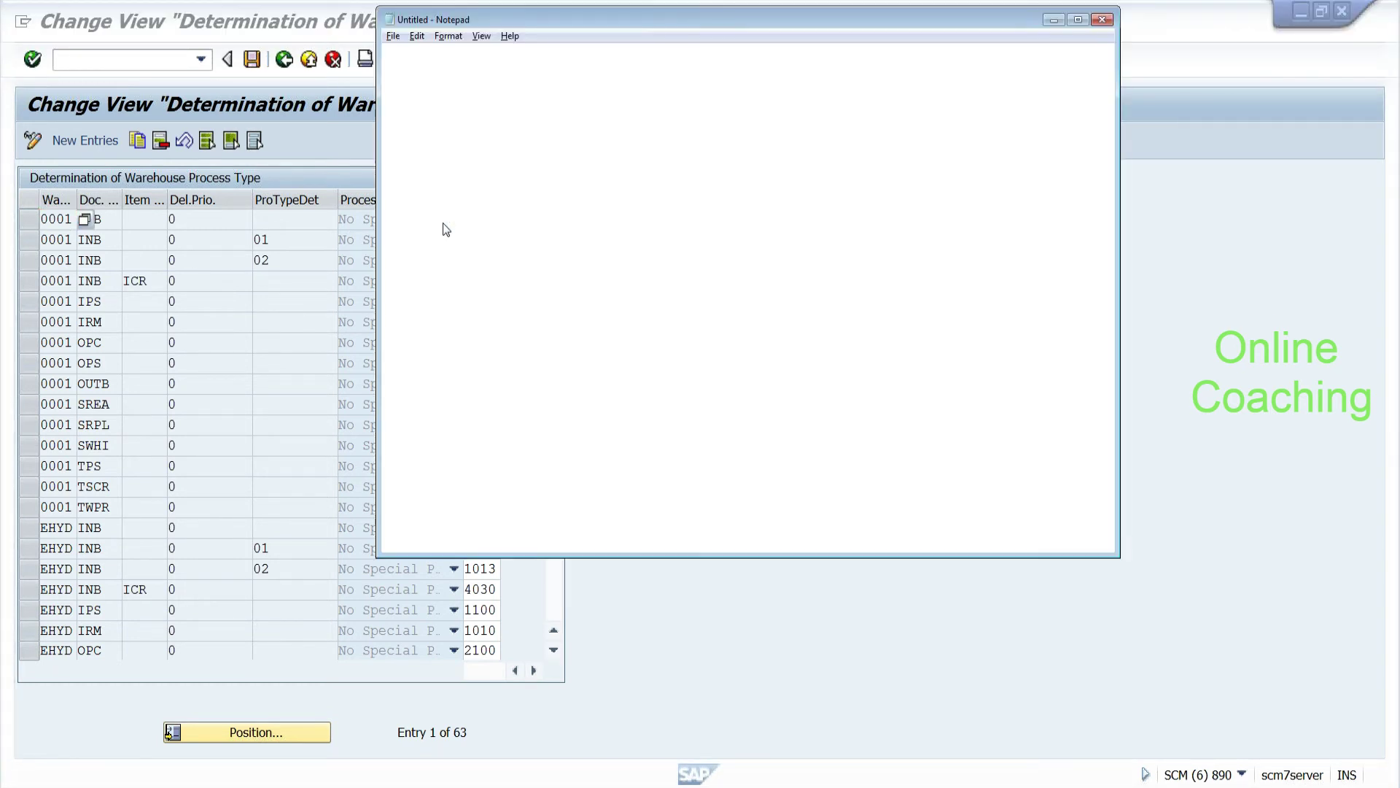
text(t)
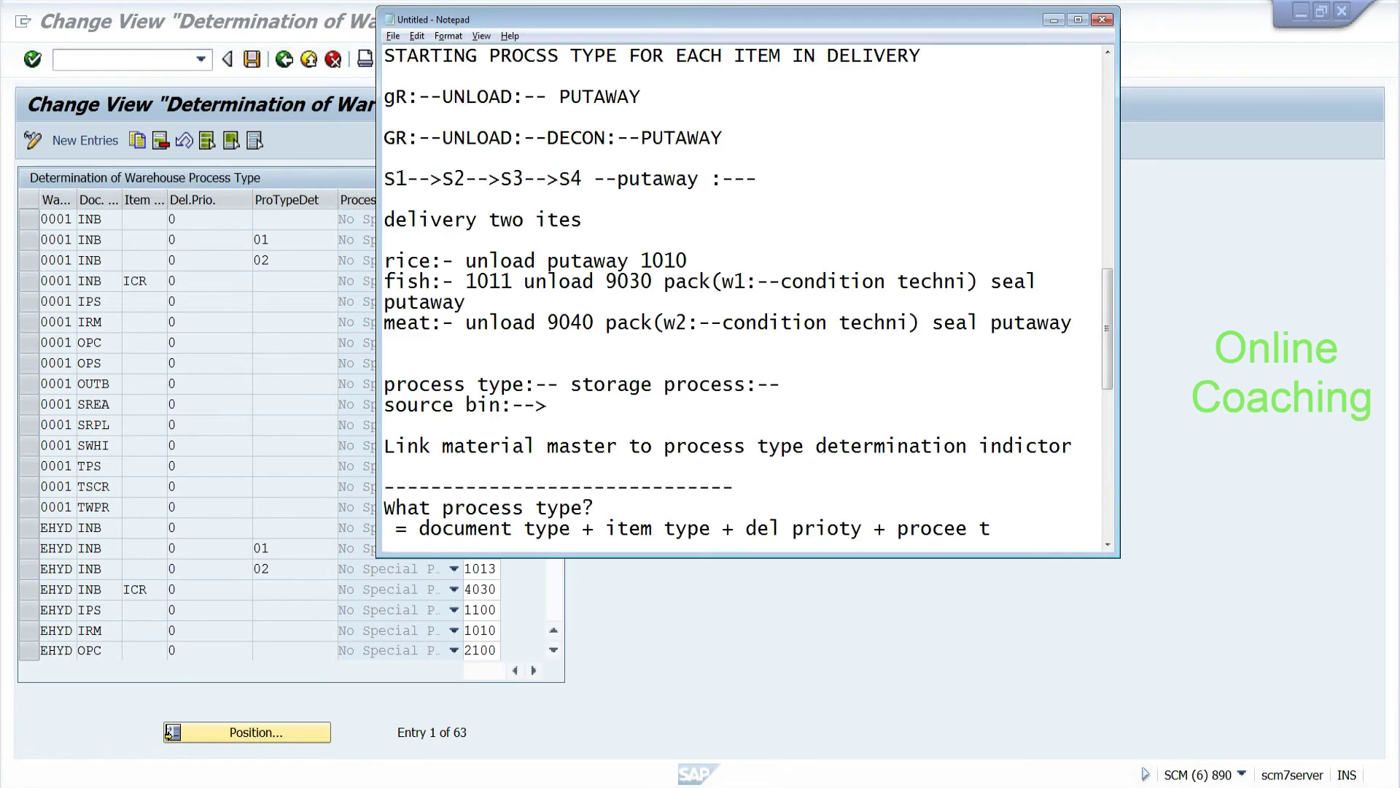
text(ype indoc)
key(BackSpace)
key(BackSpace)
key(Return)
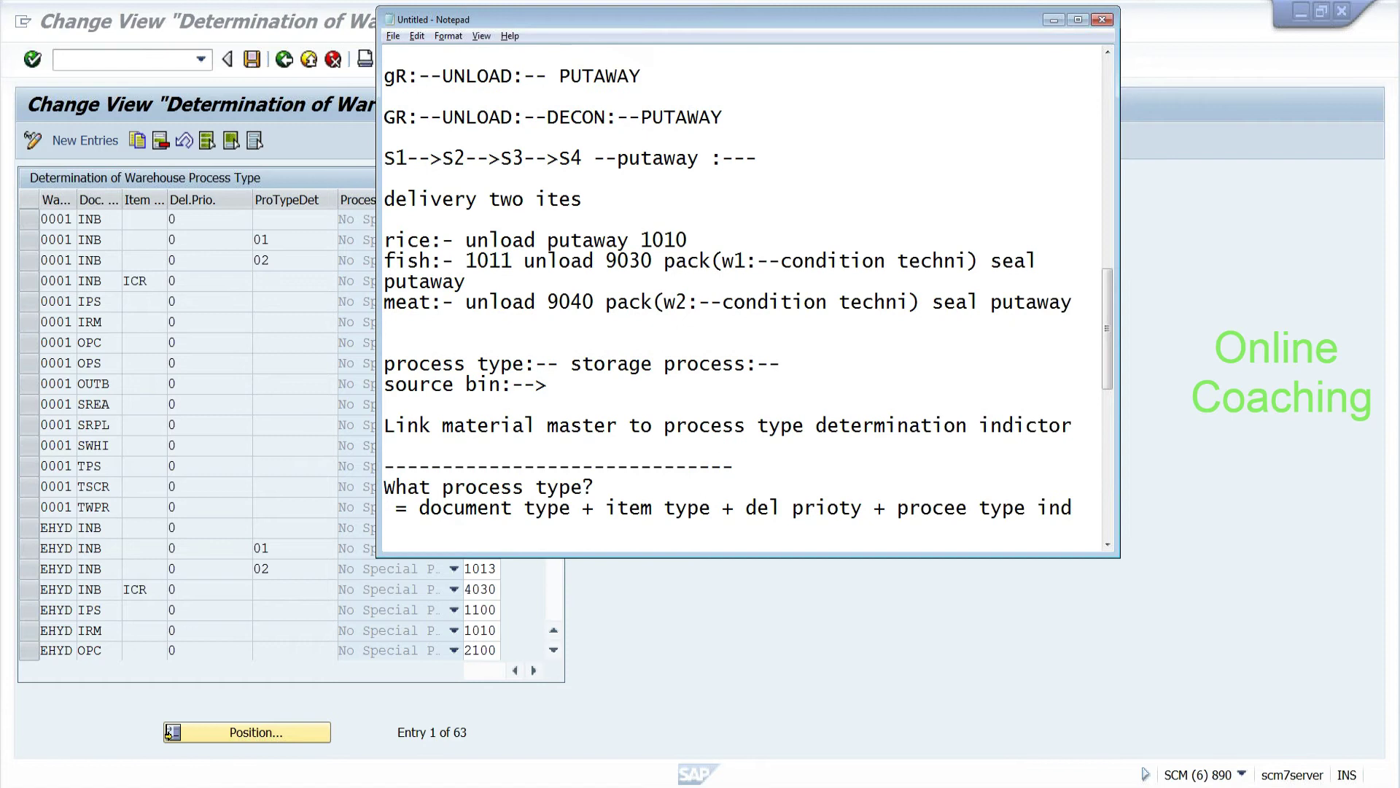
Step: Add the result line "= process type" and close the section with a dashed separator line
text(= process type)
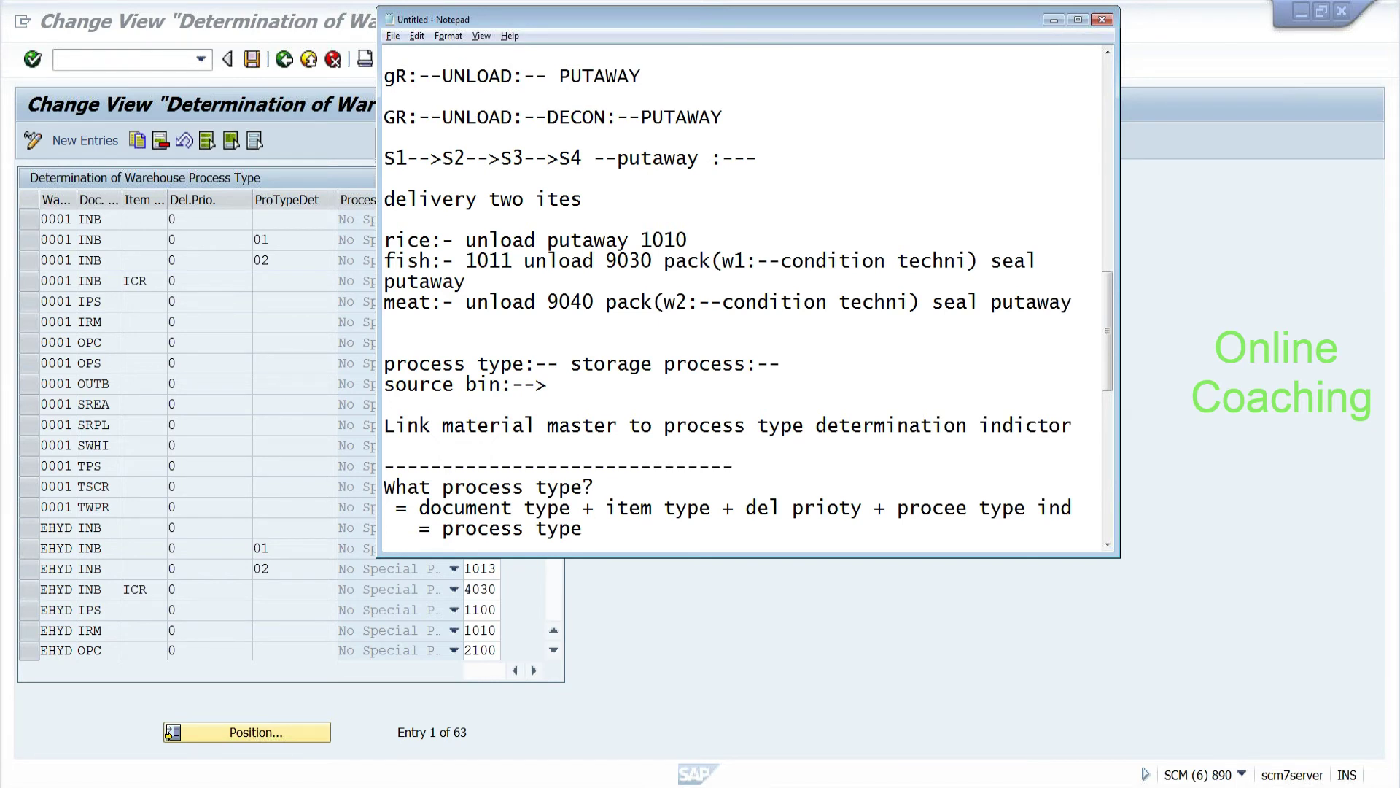
key(Return)
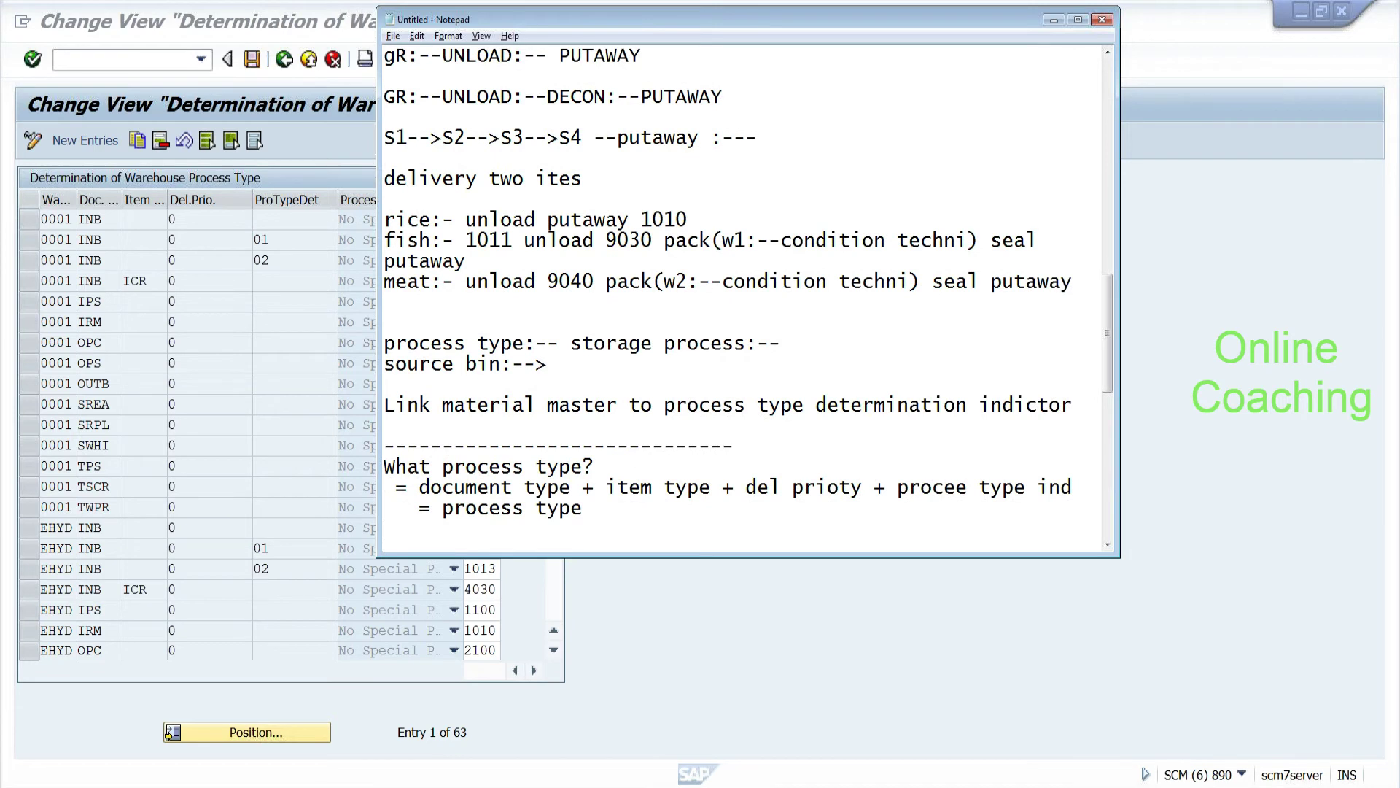
key(Return)
text(-----------------------------------)
key(Return)
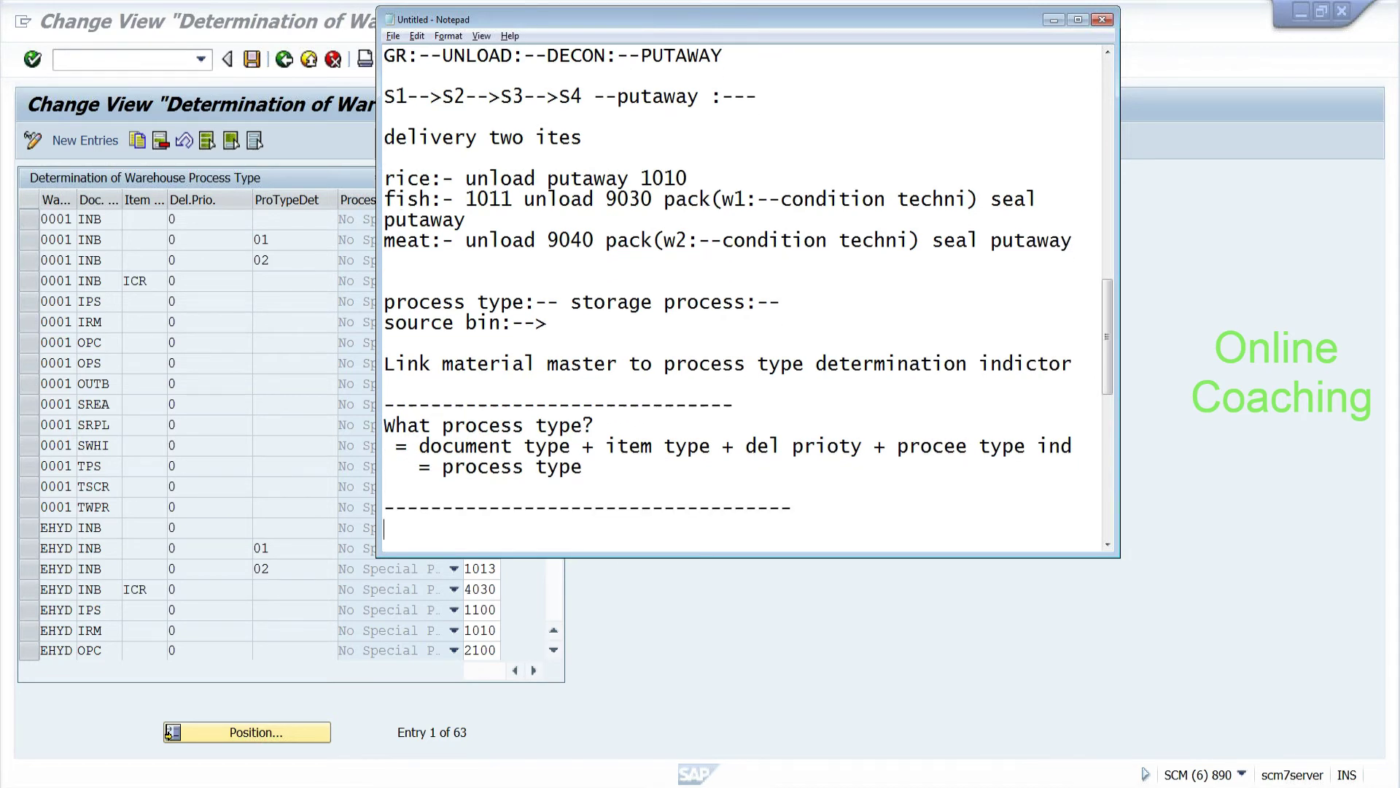
key(Return)
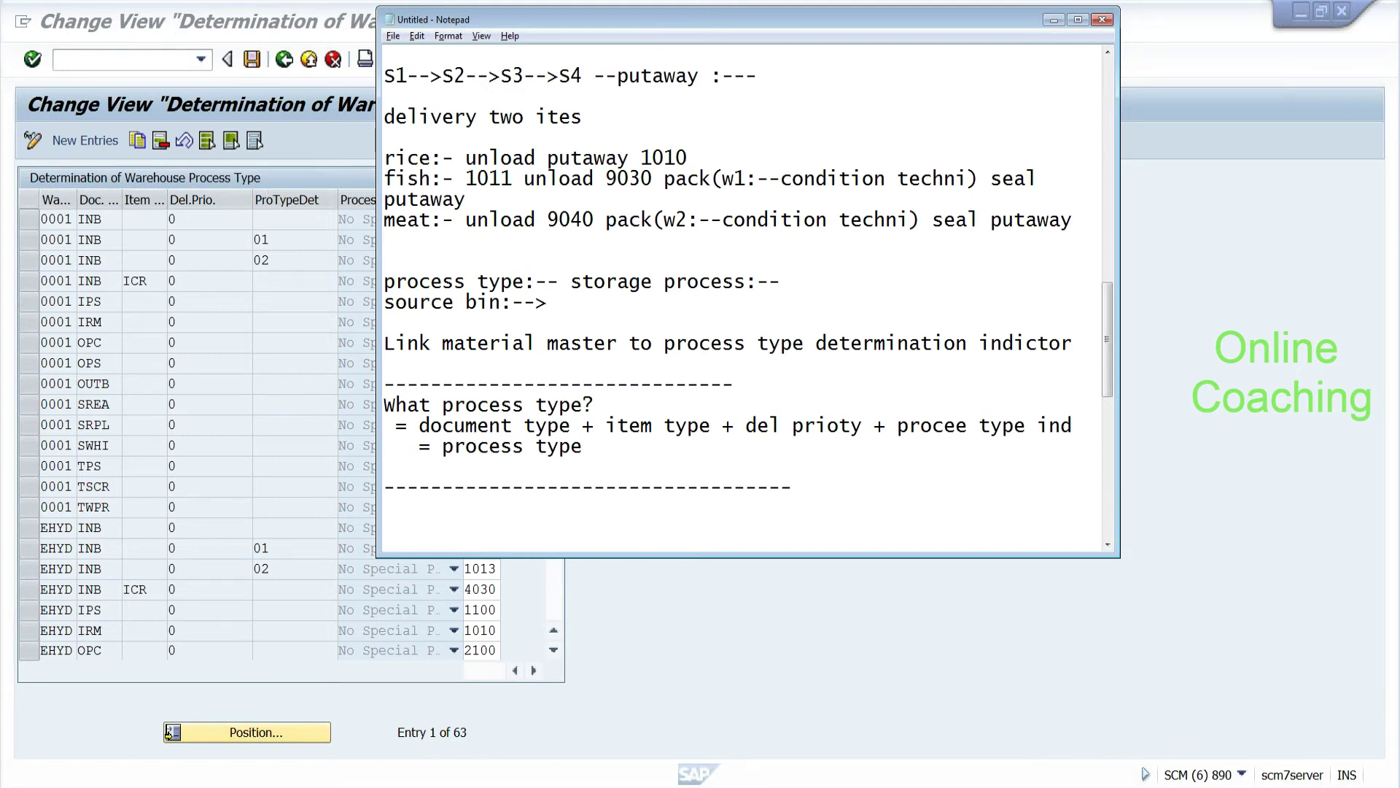
Step: Highlight the "del prioty" term in the process type formula of the notes
drag(745, 425, 851, 425)
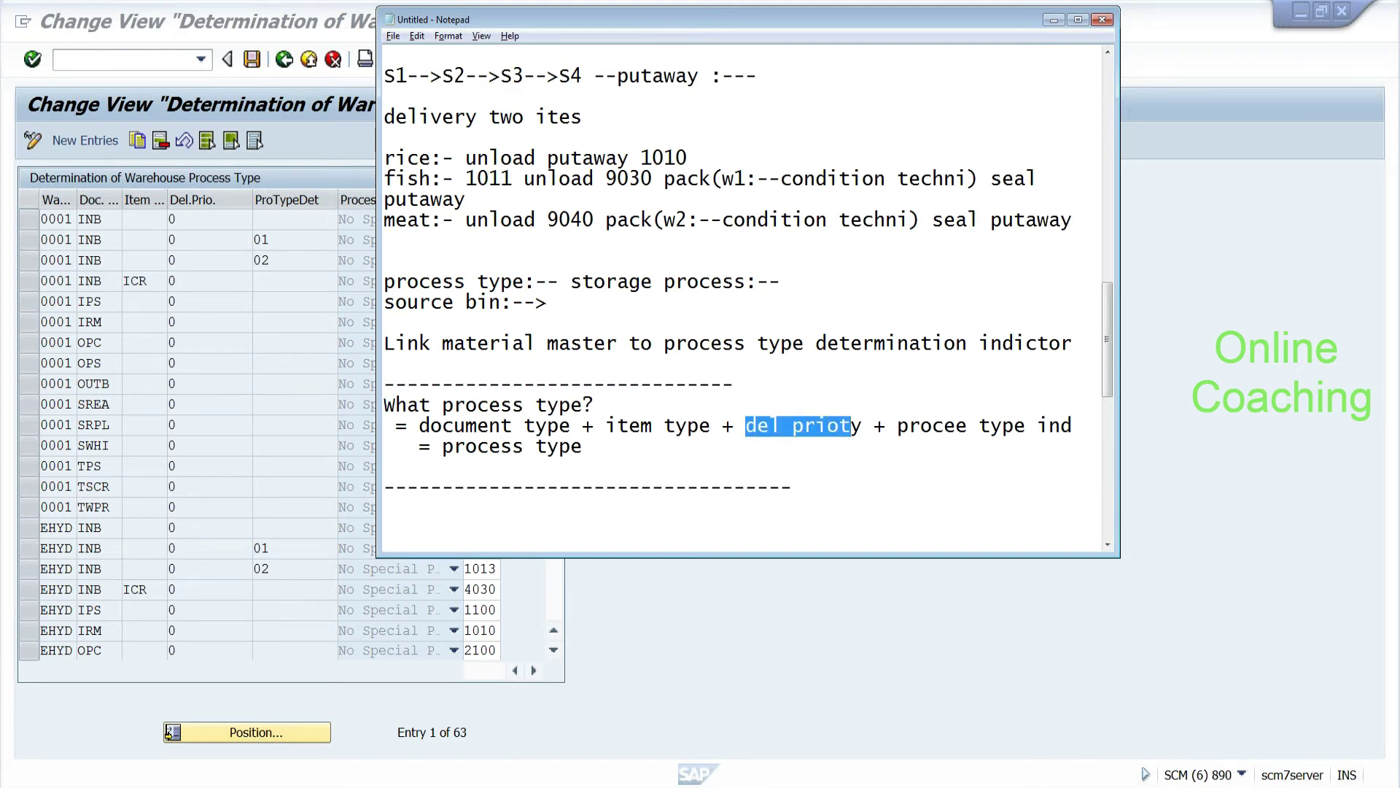
click(840, 426)
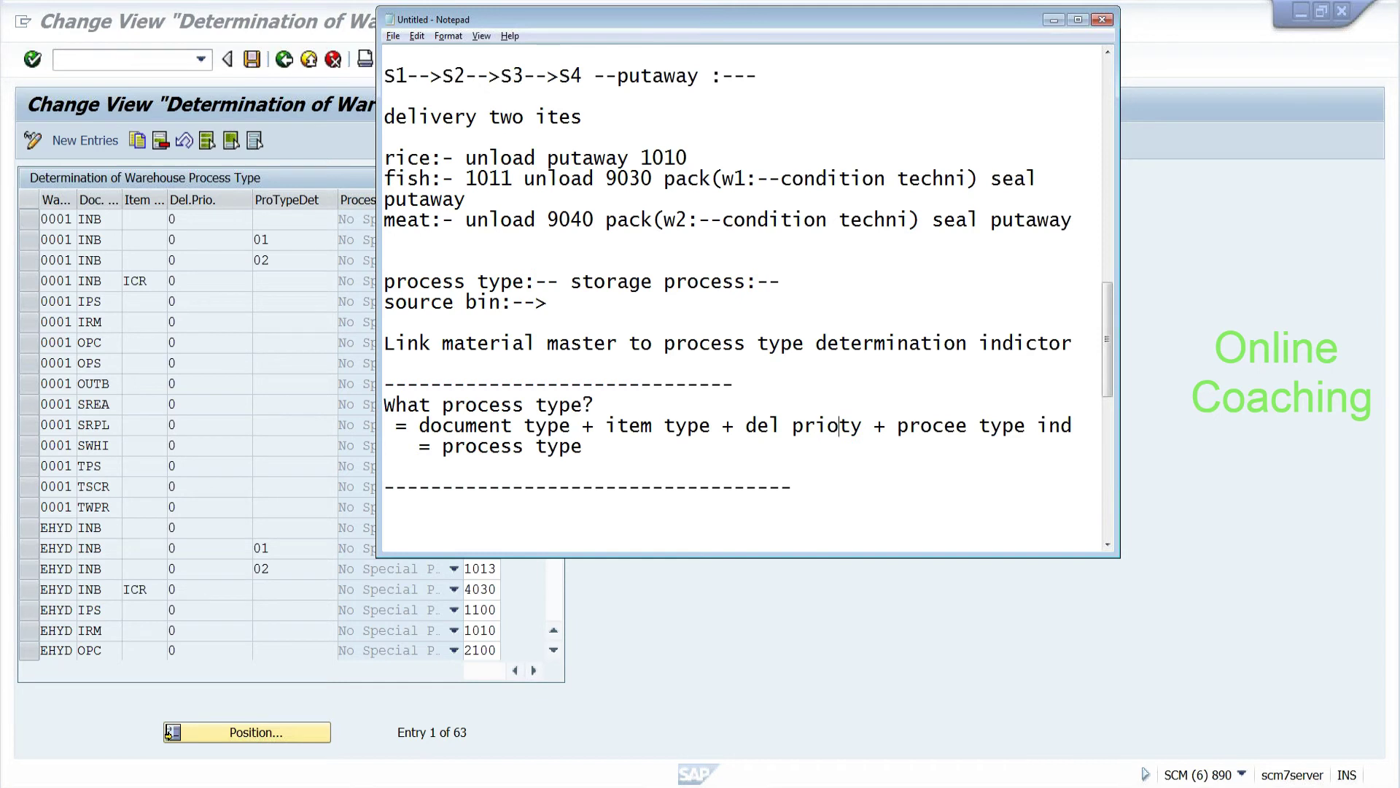
Step: Highlight the "process type" result and the "document type + item type" terms in the notes formula
drag(443, 447, 583, 446)
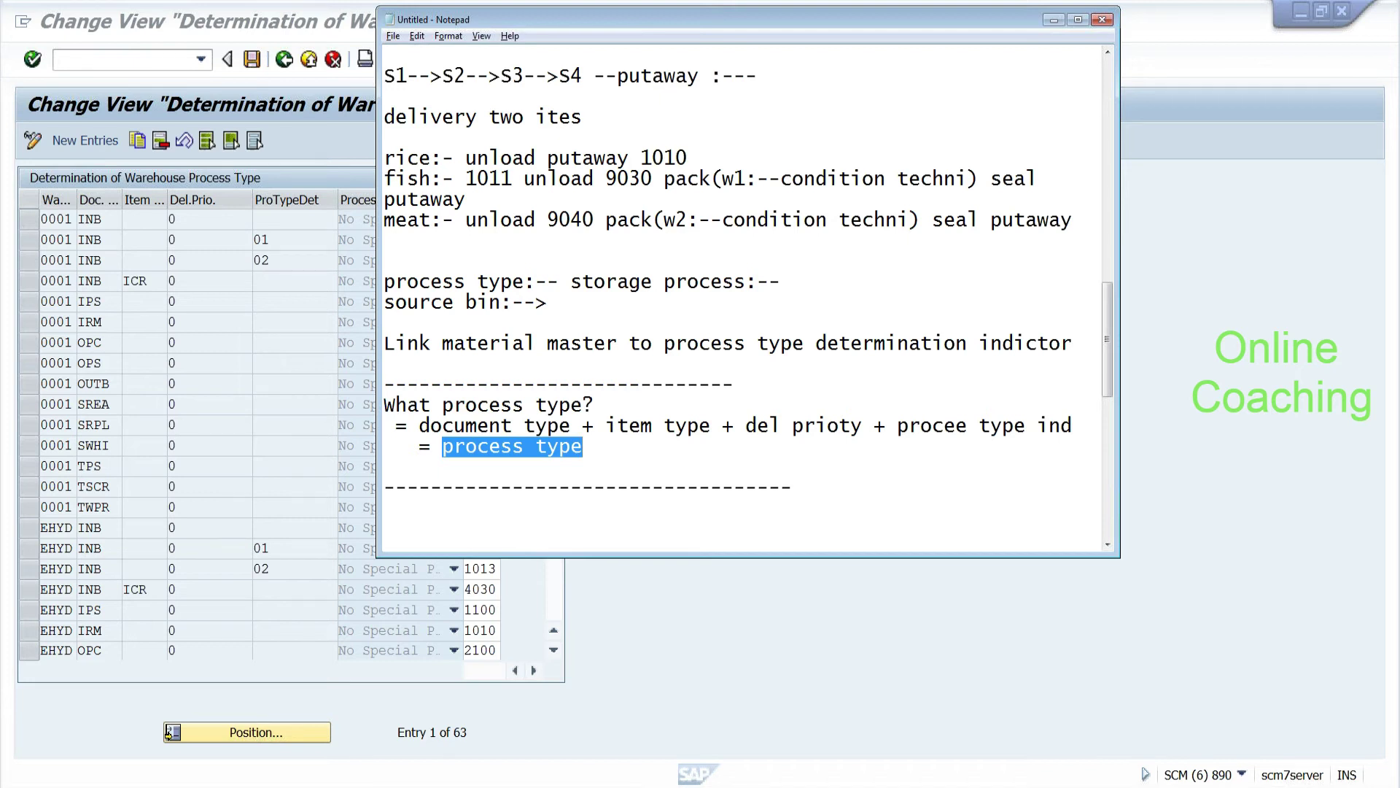
click(595, 447)
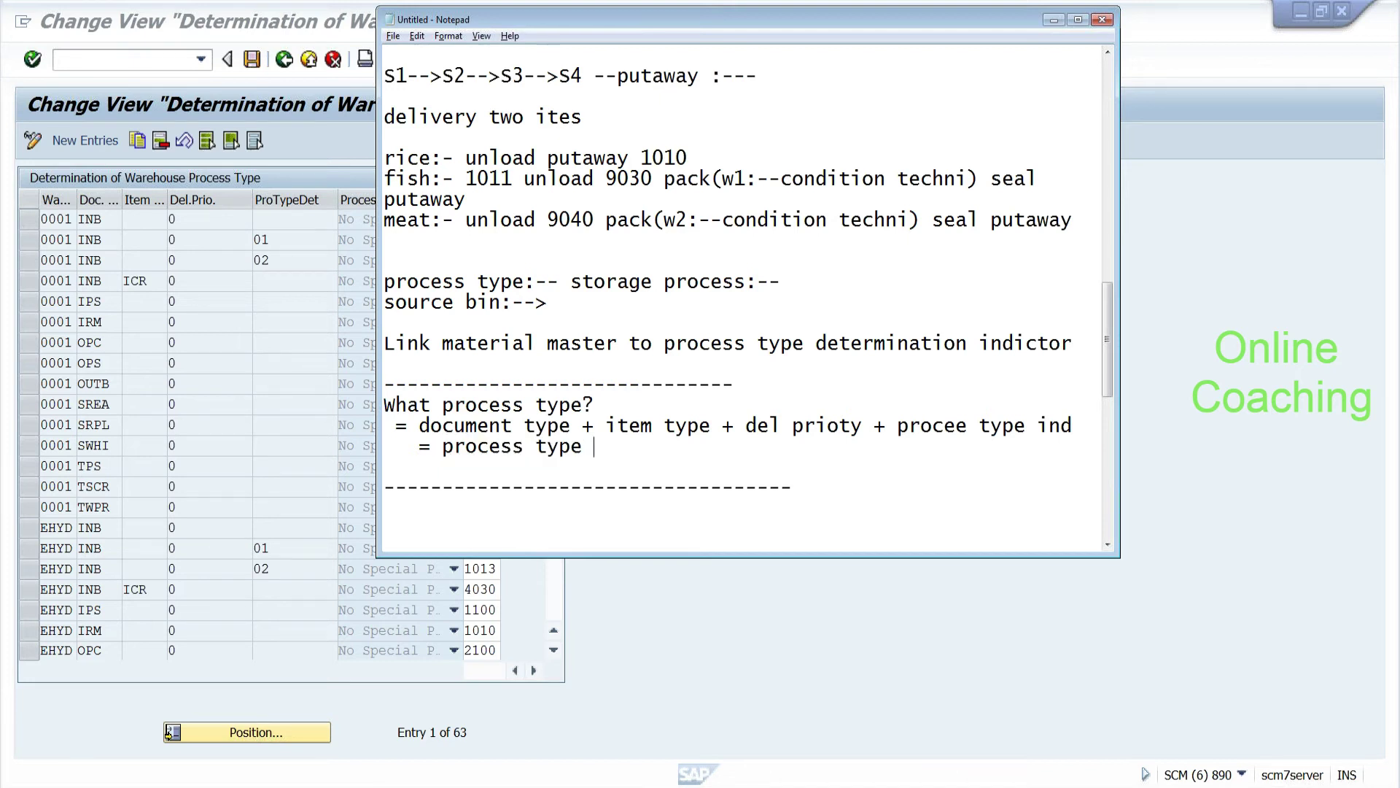
drag(419, 425, 711, 425)
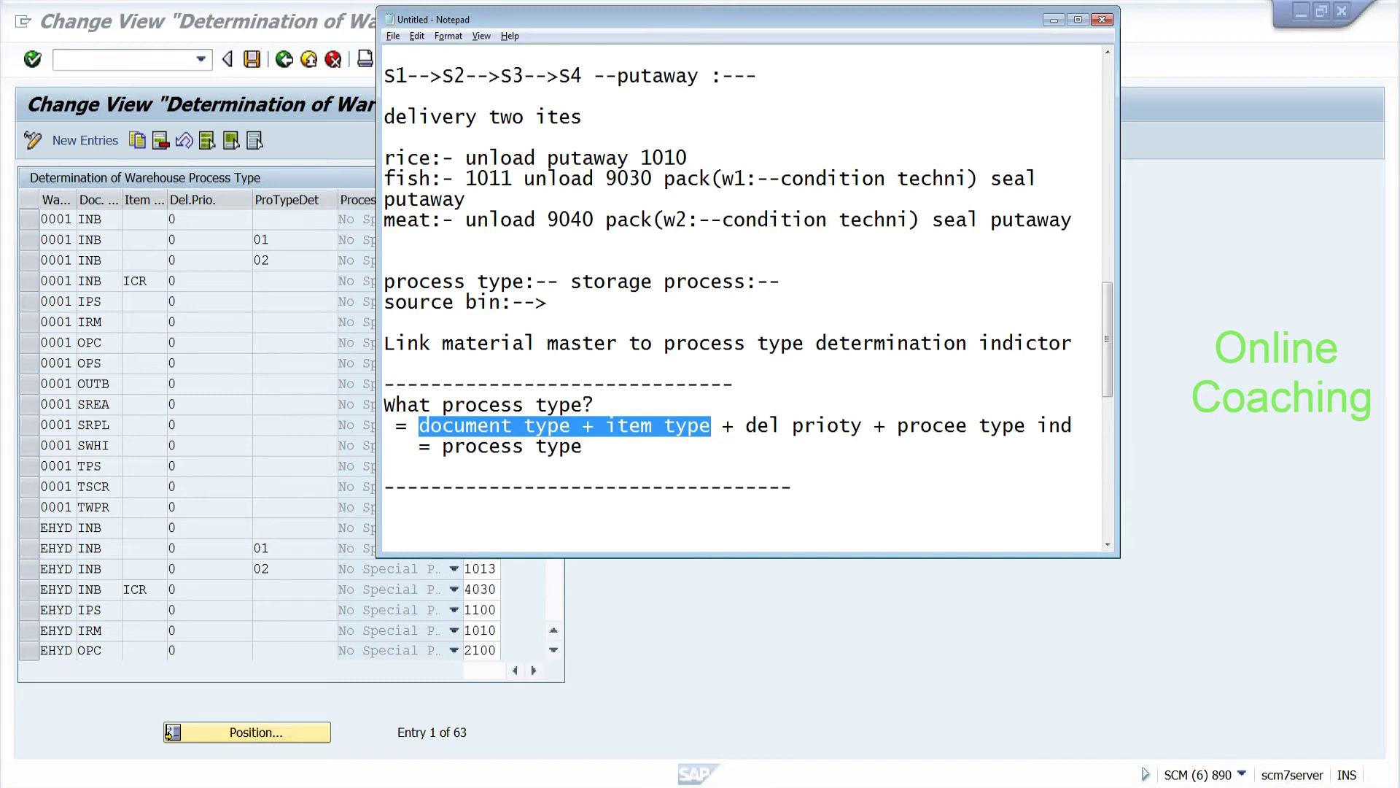
click(713, 426)
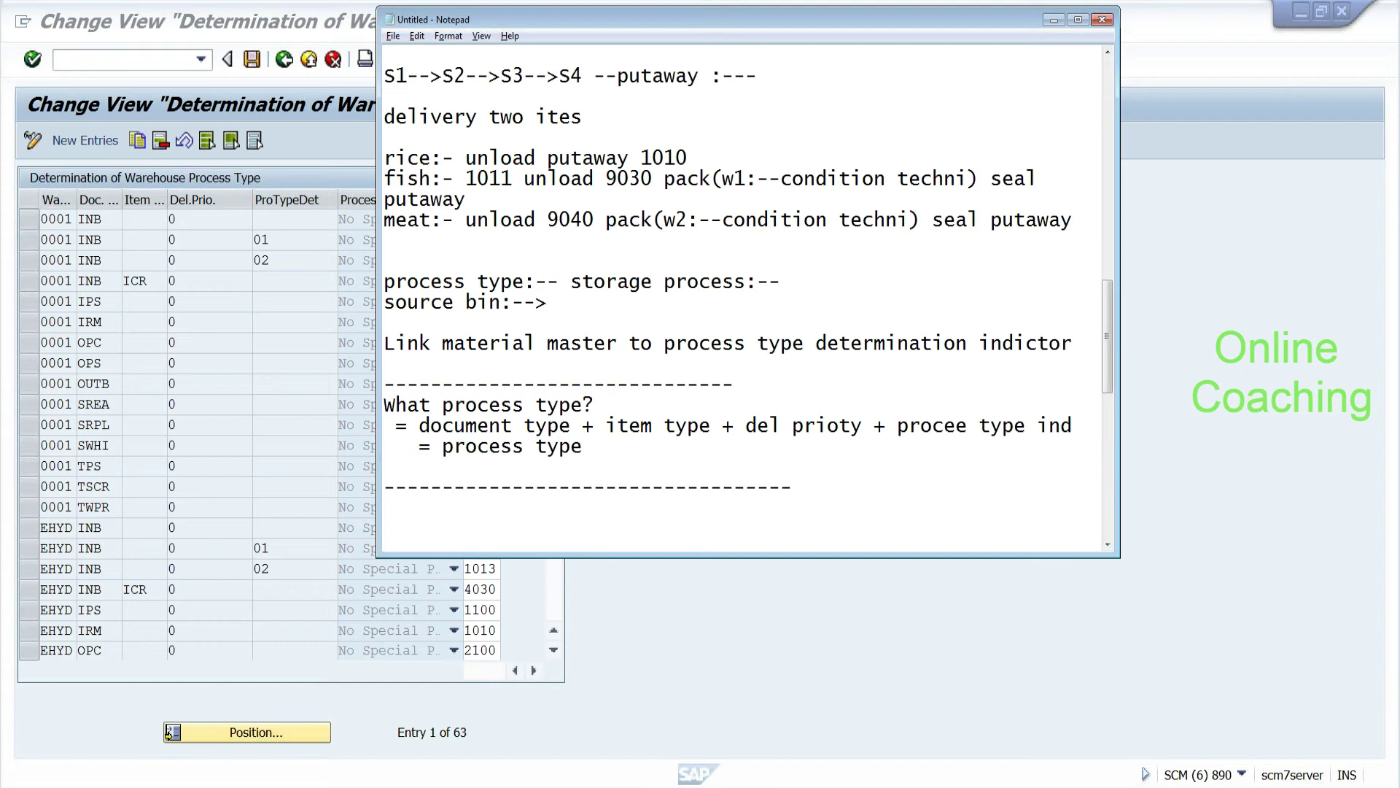
Step: Add the heading "EWM document type determined based on ERP document types:--" below the last dashed separator in the notes
text(EWM documet )
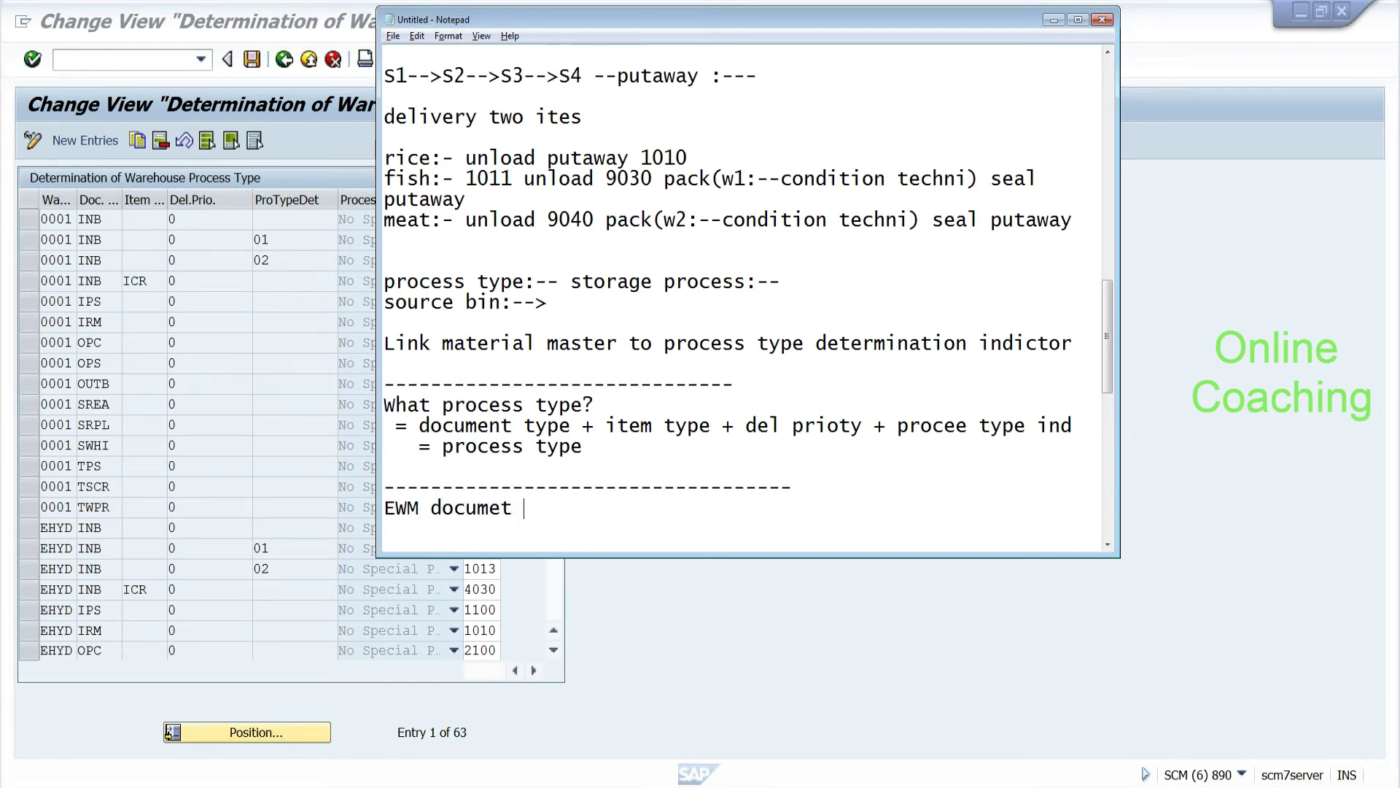
text(type determ)
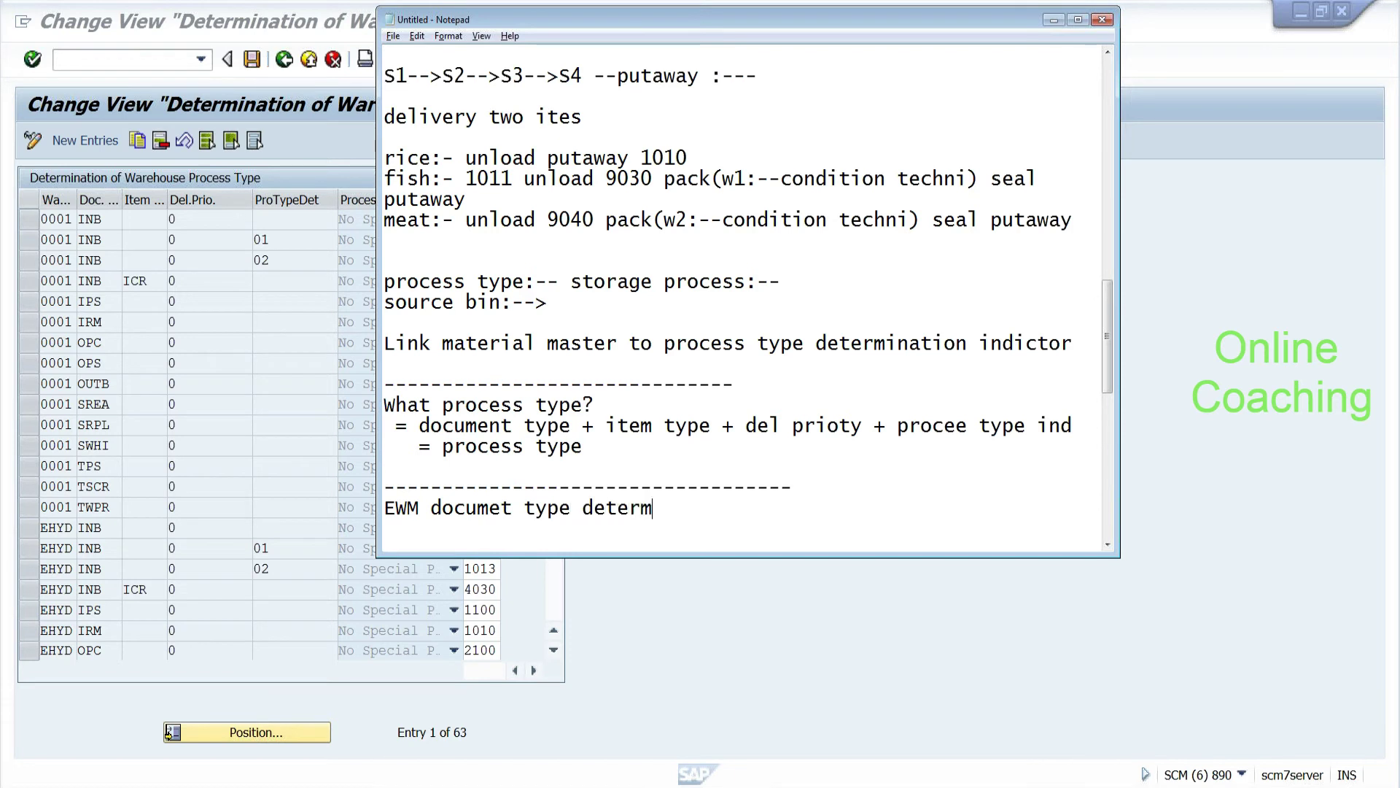
text(ined based o)
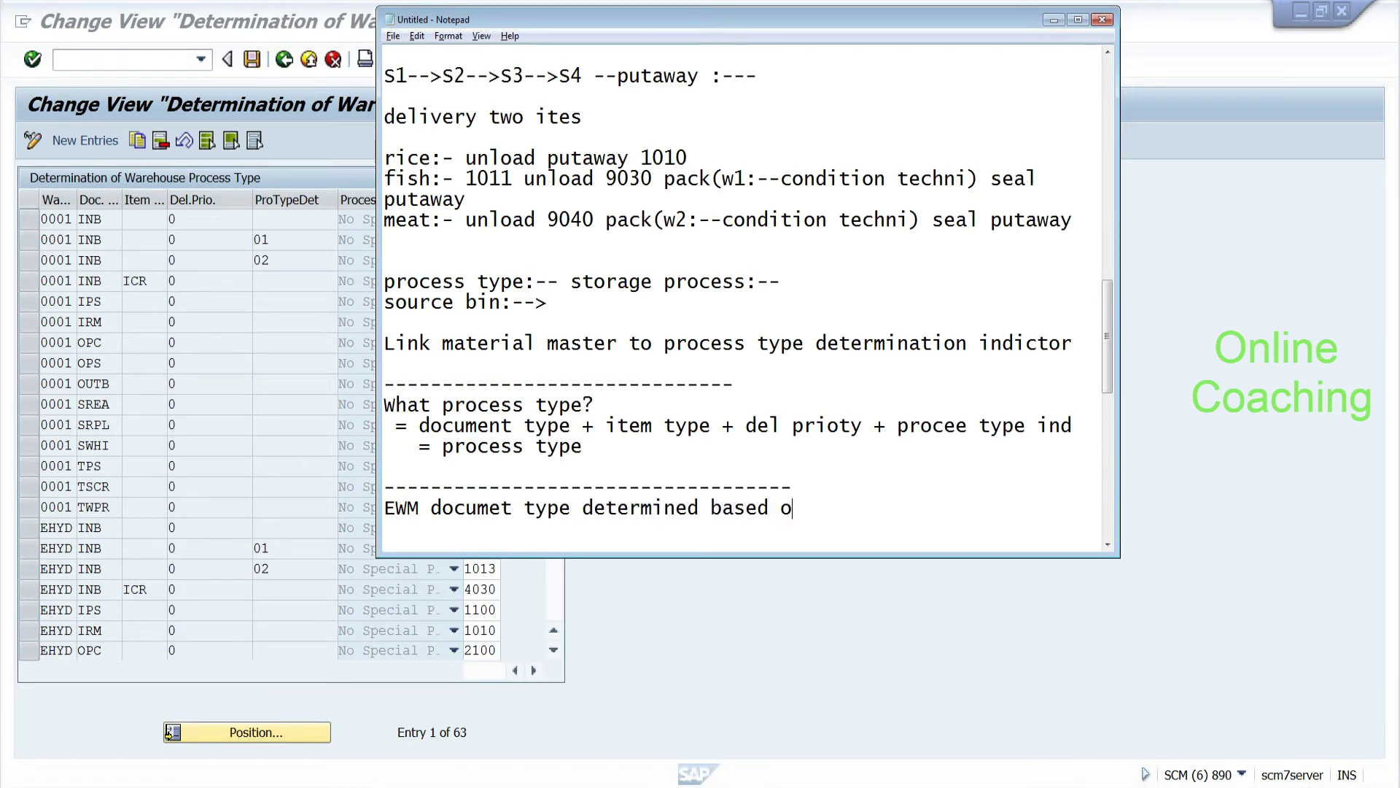
text(n ERP documen)
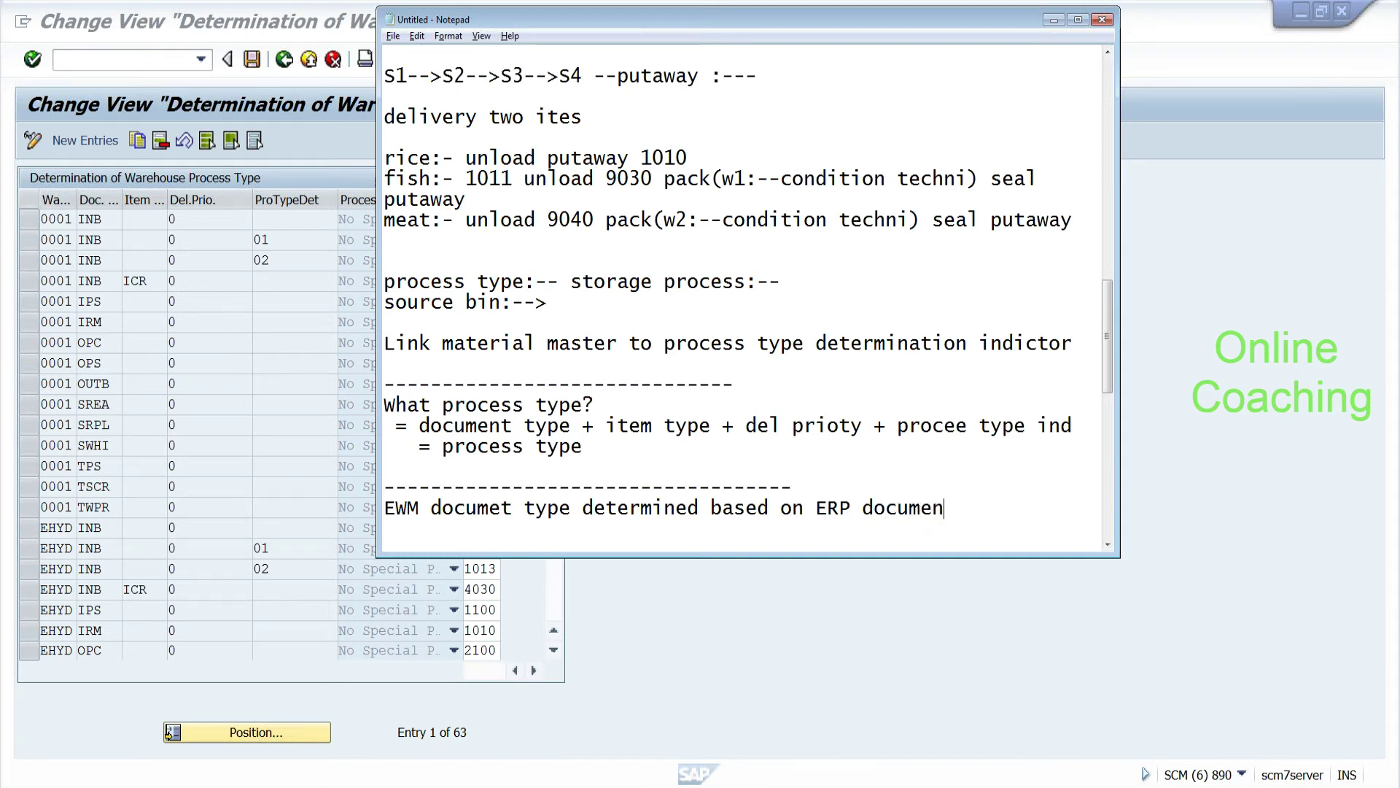
text(t typesn)
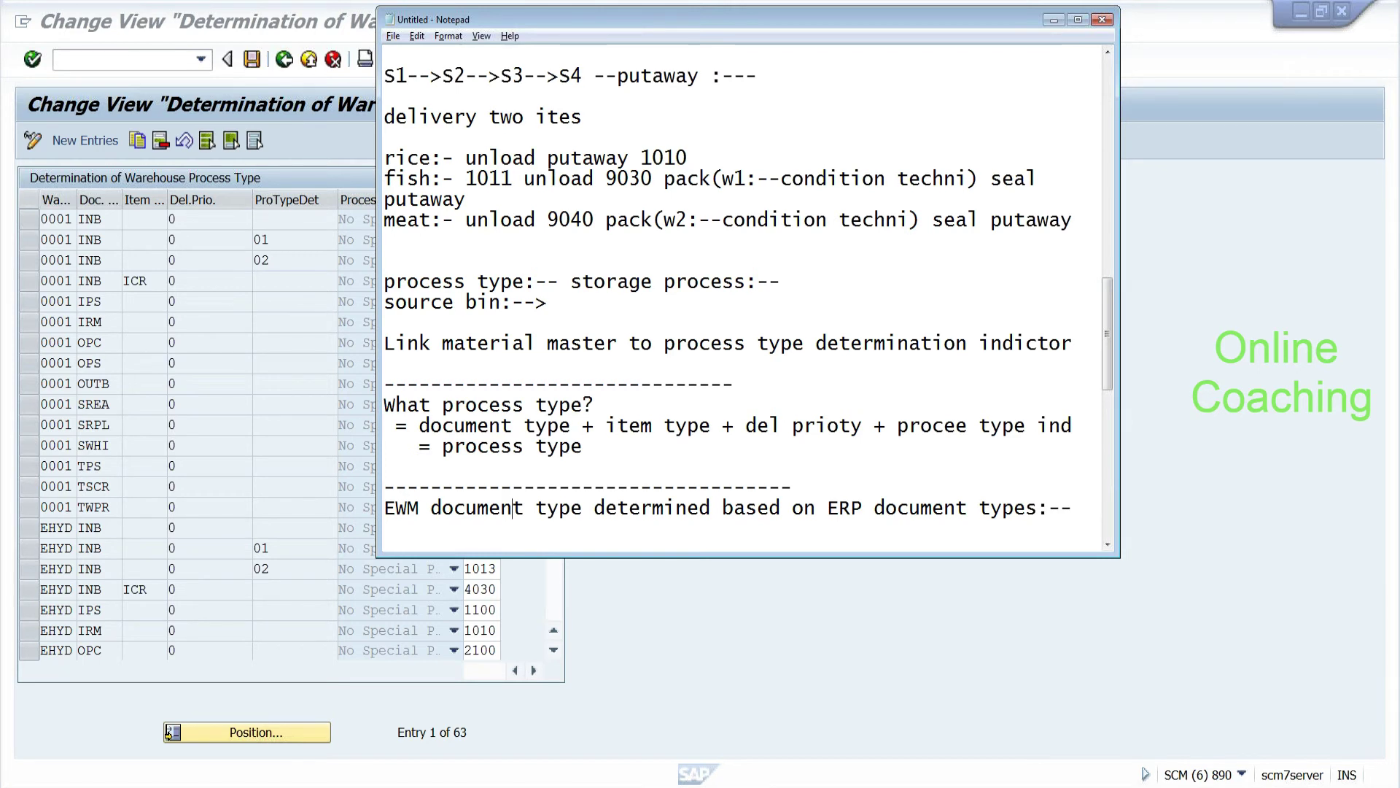
Step: Highlight the document type, item type, "del prioty" and "procee type ind" factors in the process type formula
drag(431, 425, 688, 425)
click(606, 425)
mouse_move(385, 507)
mouse_down()
mouse_move(396, 508)
mouse_move(385, 528)
mouse_up()
click(385, 529)
drag(745, 425, 863, 426)
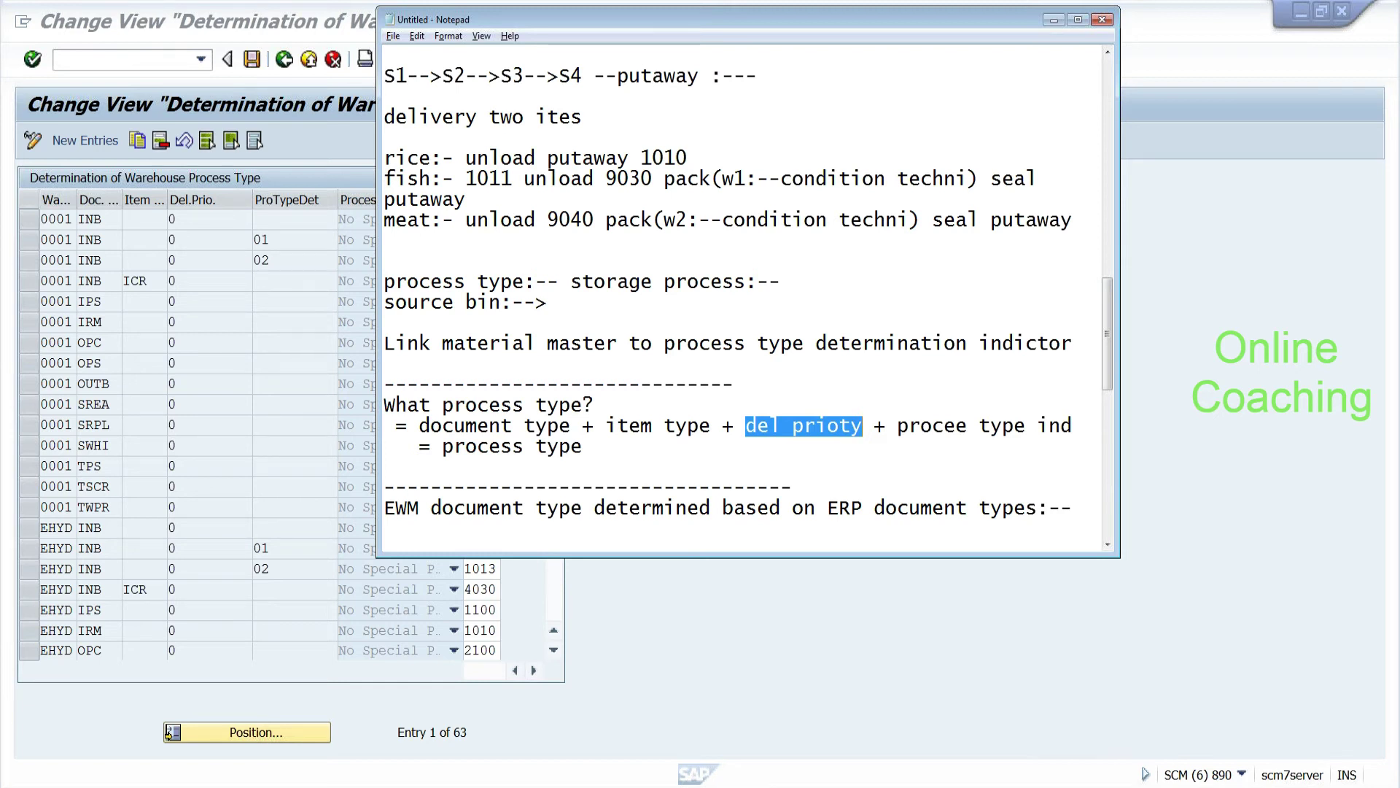
click(595, 446)
drag(898, 425, 1072, 425)
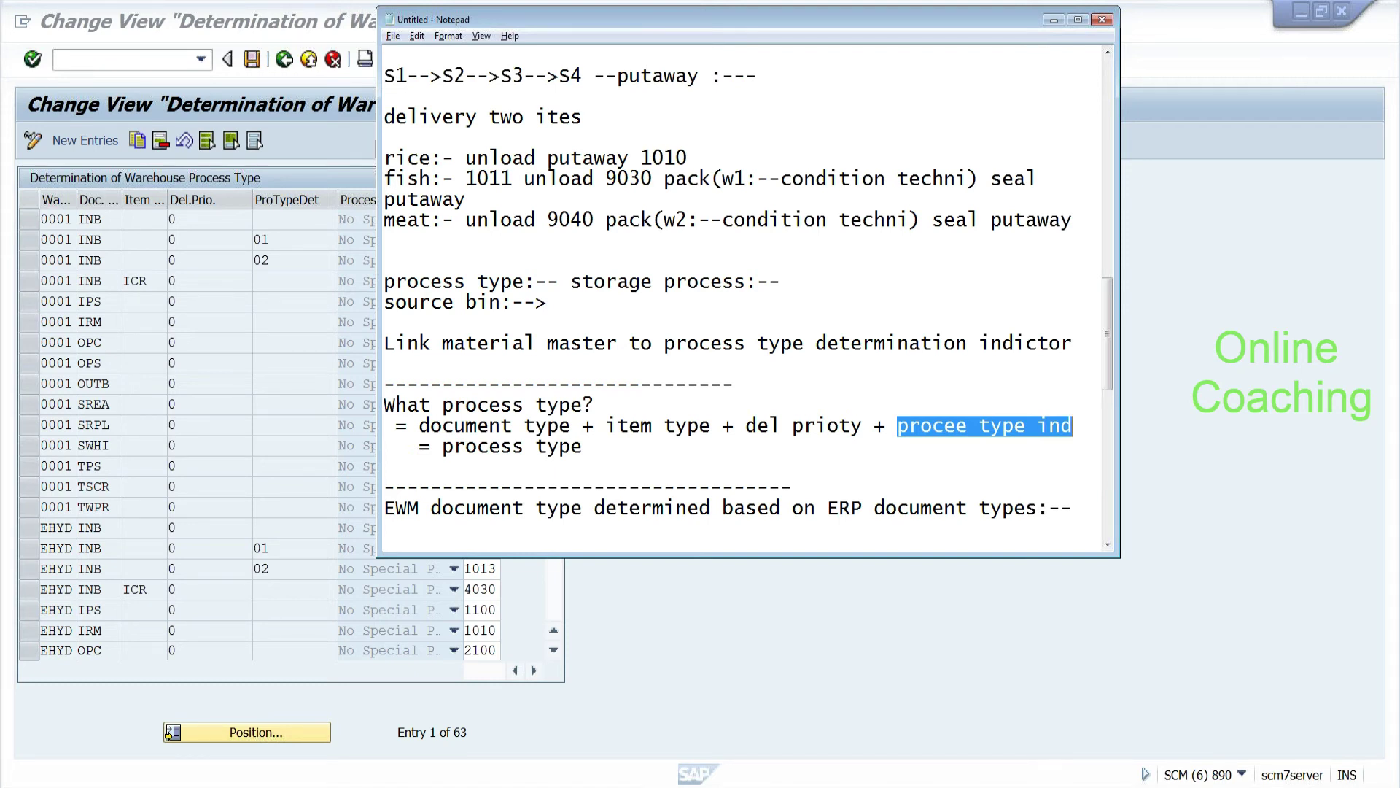
Step: Highlight "document type + item type" together, then each of the two terms separately in the process type formula
drag(419, 425, 711, 426)
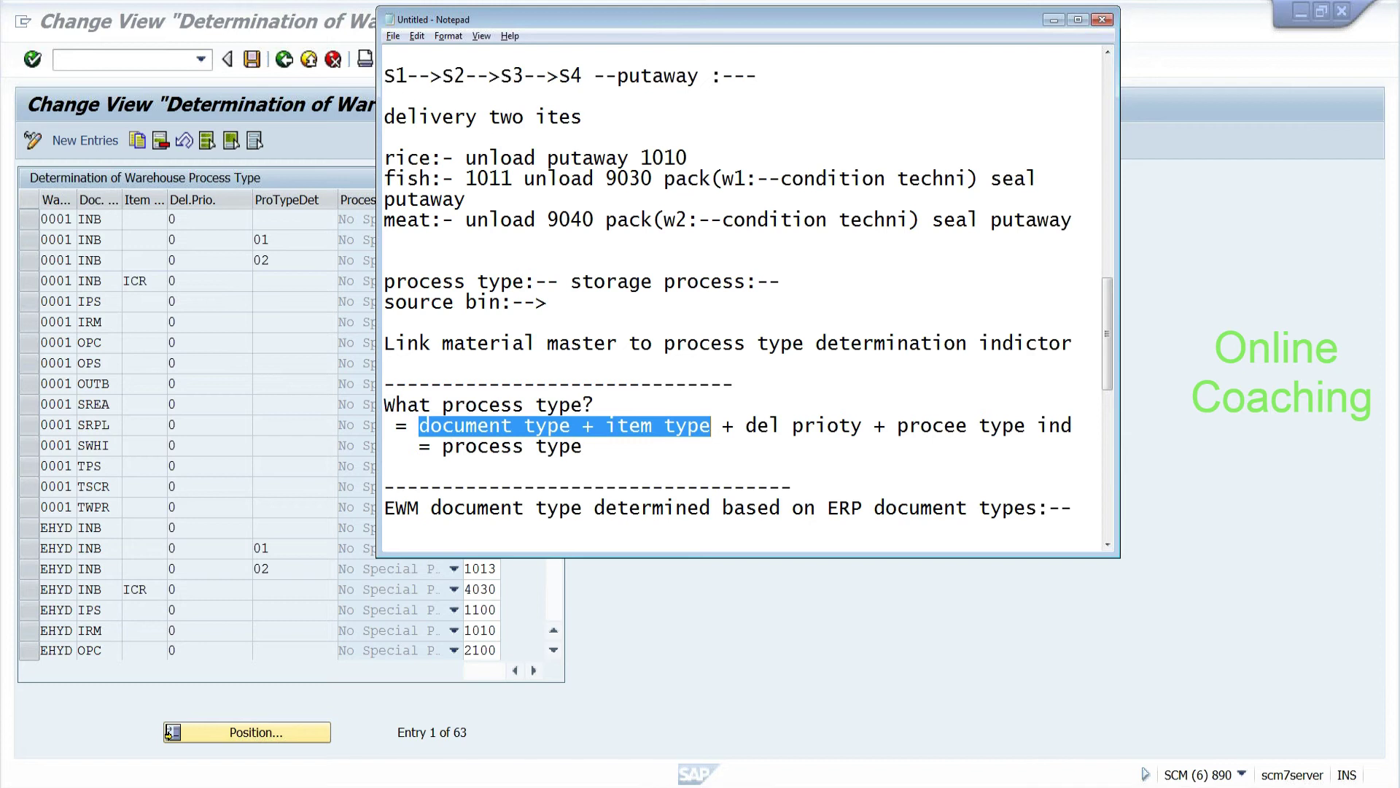
click(594, 447)
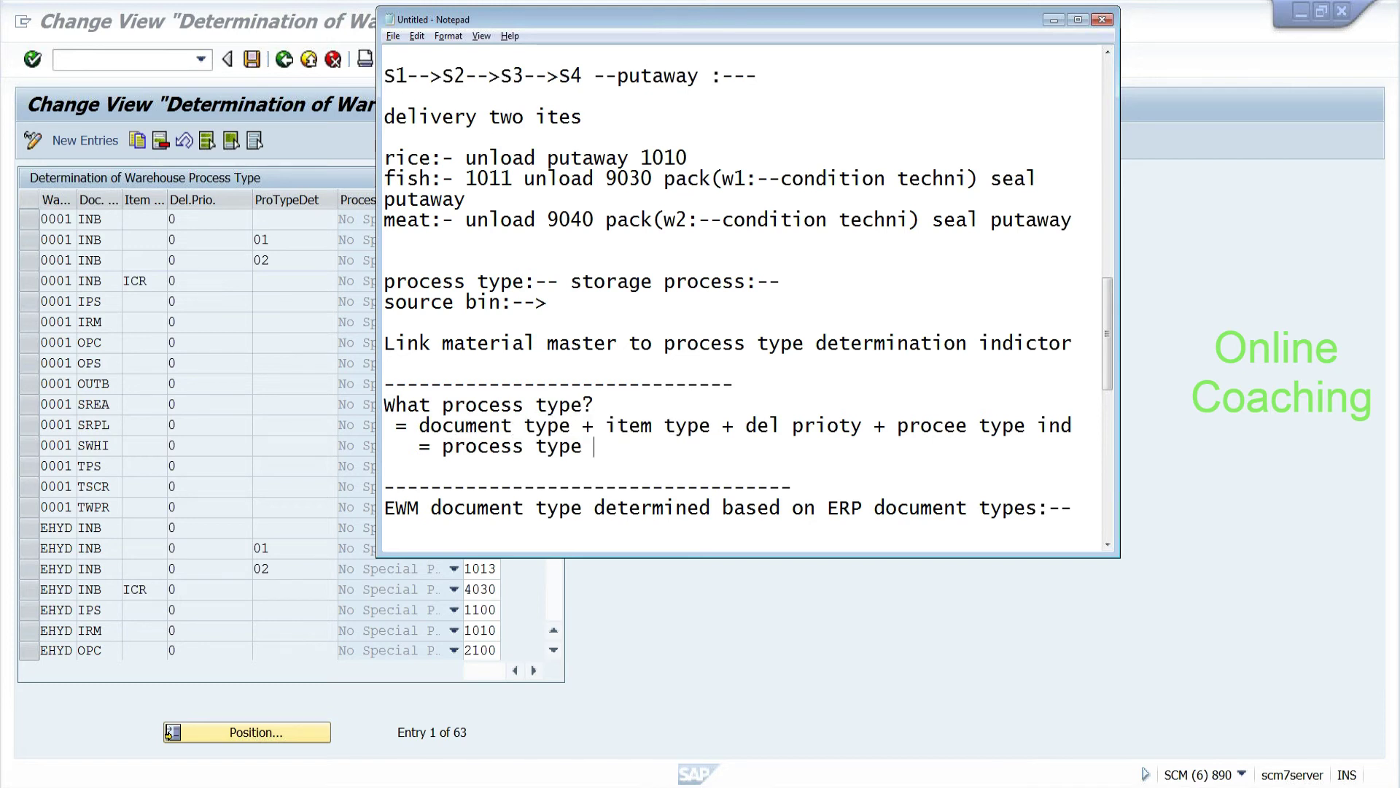
drag(605, 426, 711, 425)
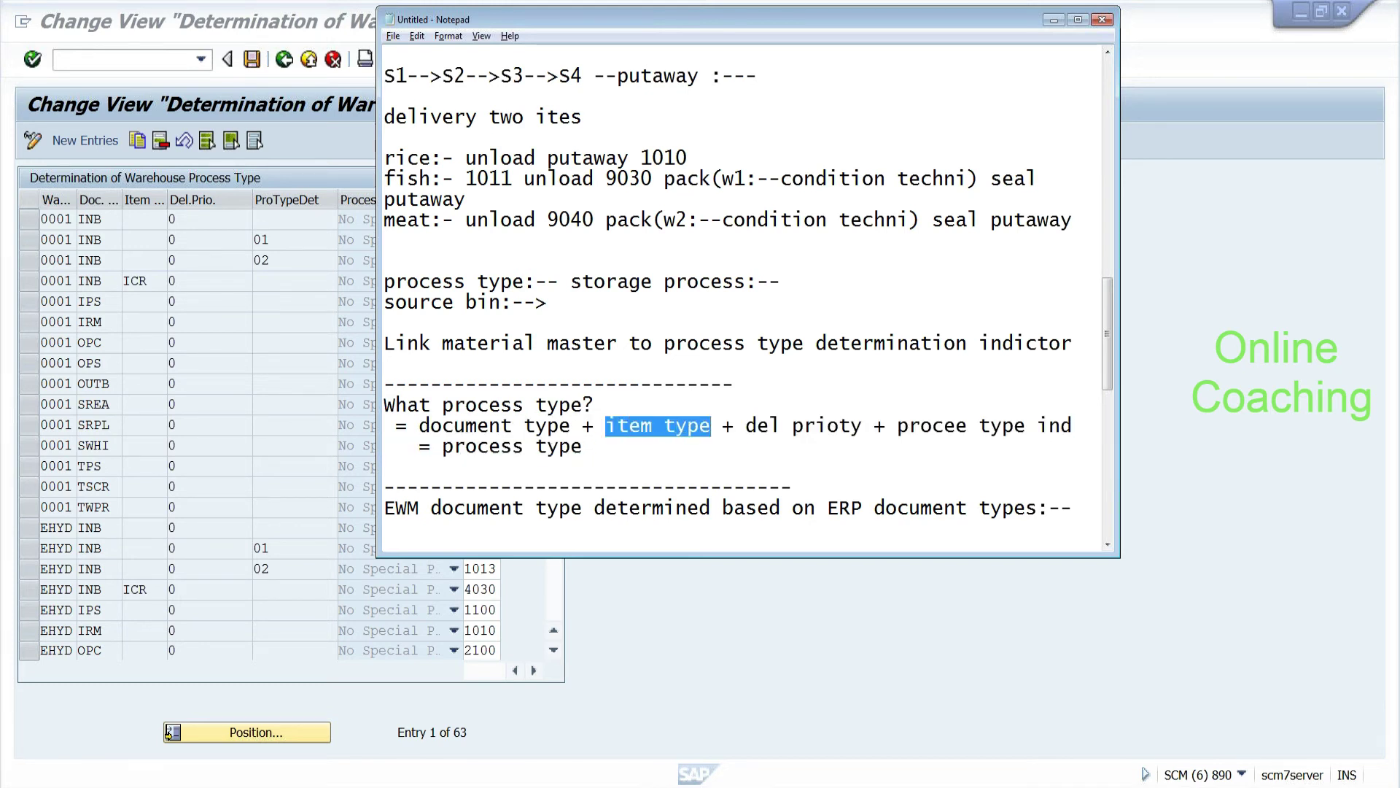
drag(606, 425, 701, 425)
drag(419, 425, 571, 425)
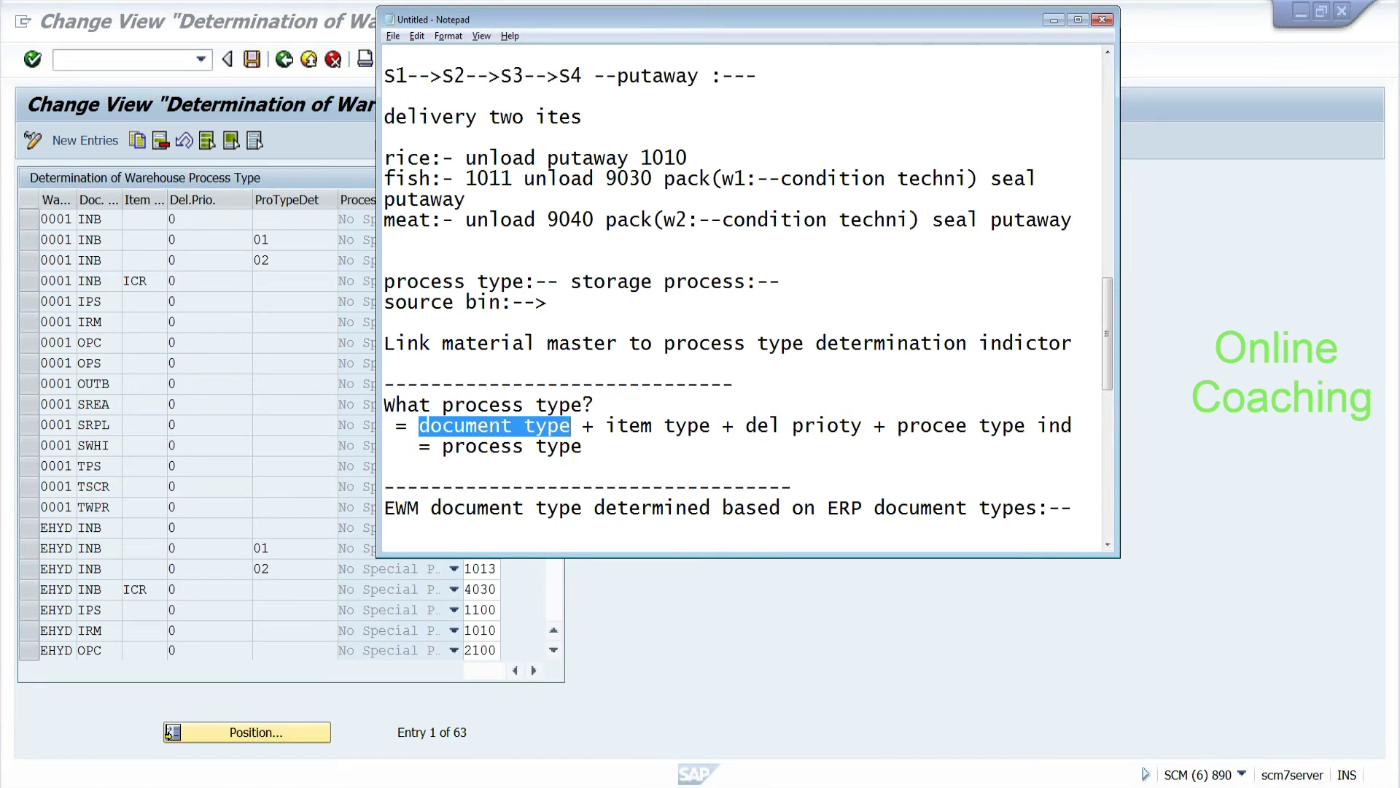
click(513, 428)
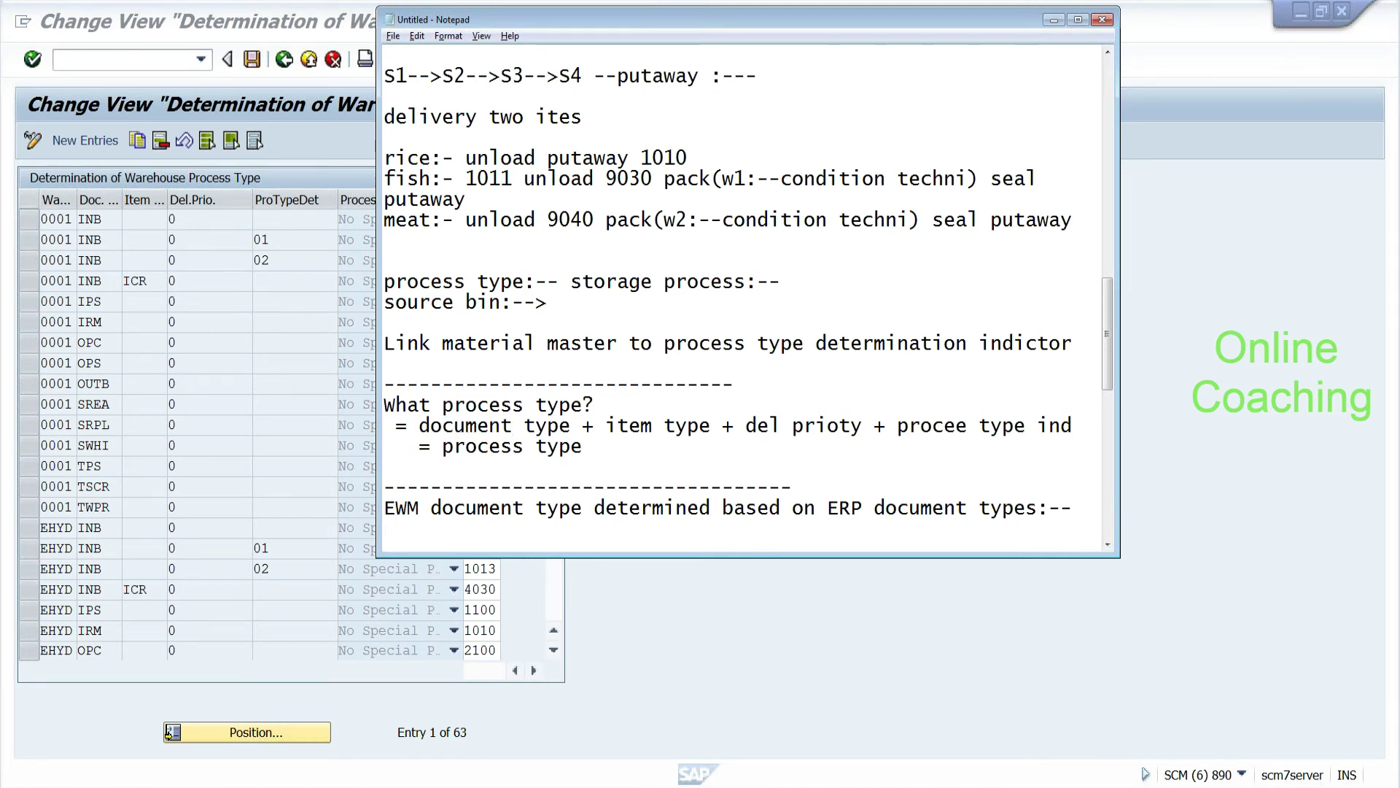
Step: Write "ERP docum + ERP item = EWM Item type ( EWM document types )" under the EWM document type heading and close with a dashed separator
text(ERP docum + ER)
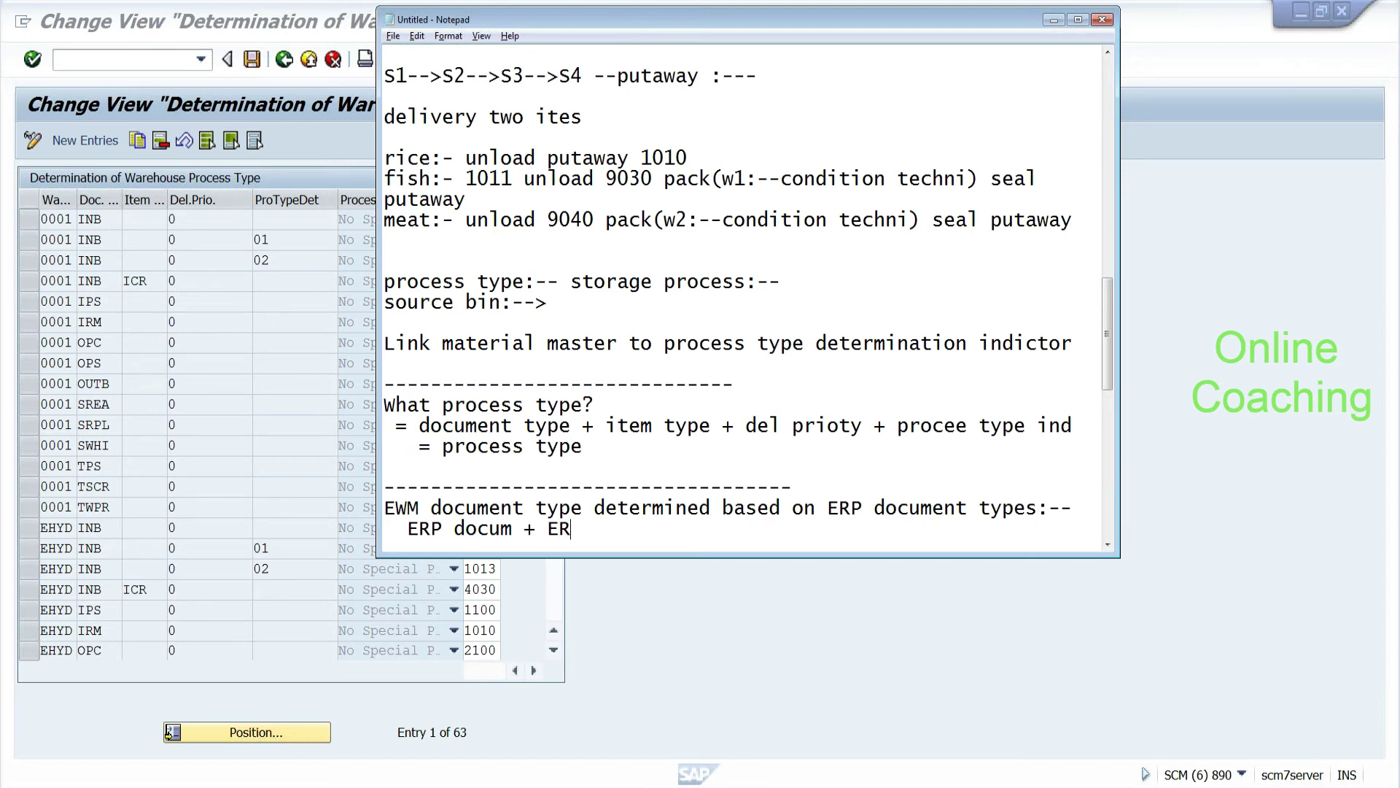
text(P item = EWM Item to)
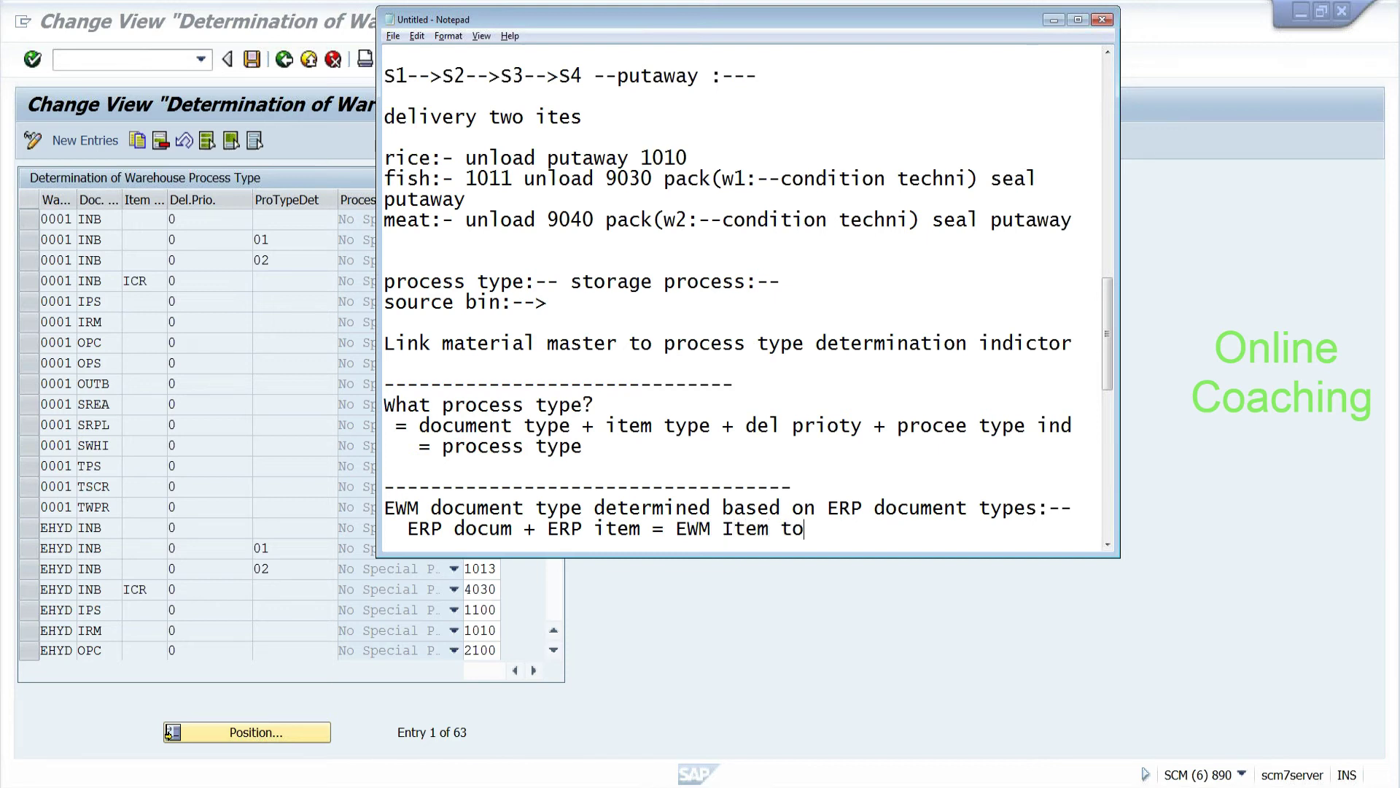
key(BackSpace)
text(ype ( EWM documen)
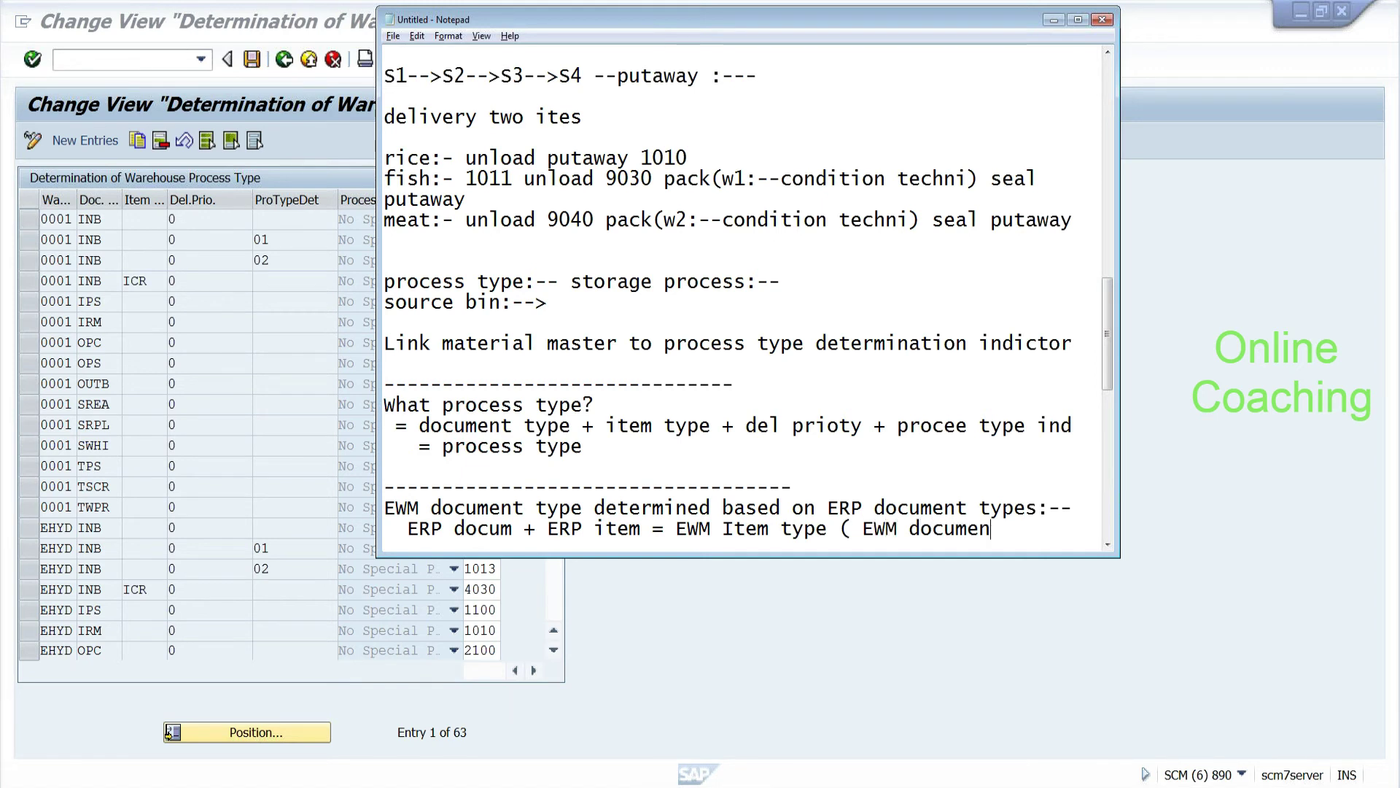
text(t types ))
key(Return)
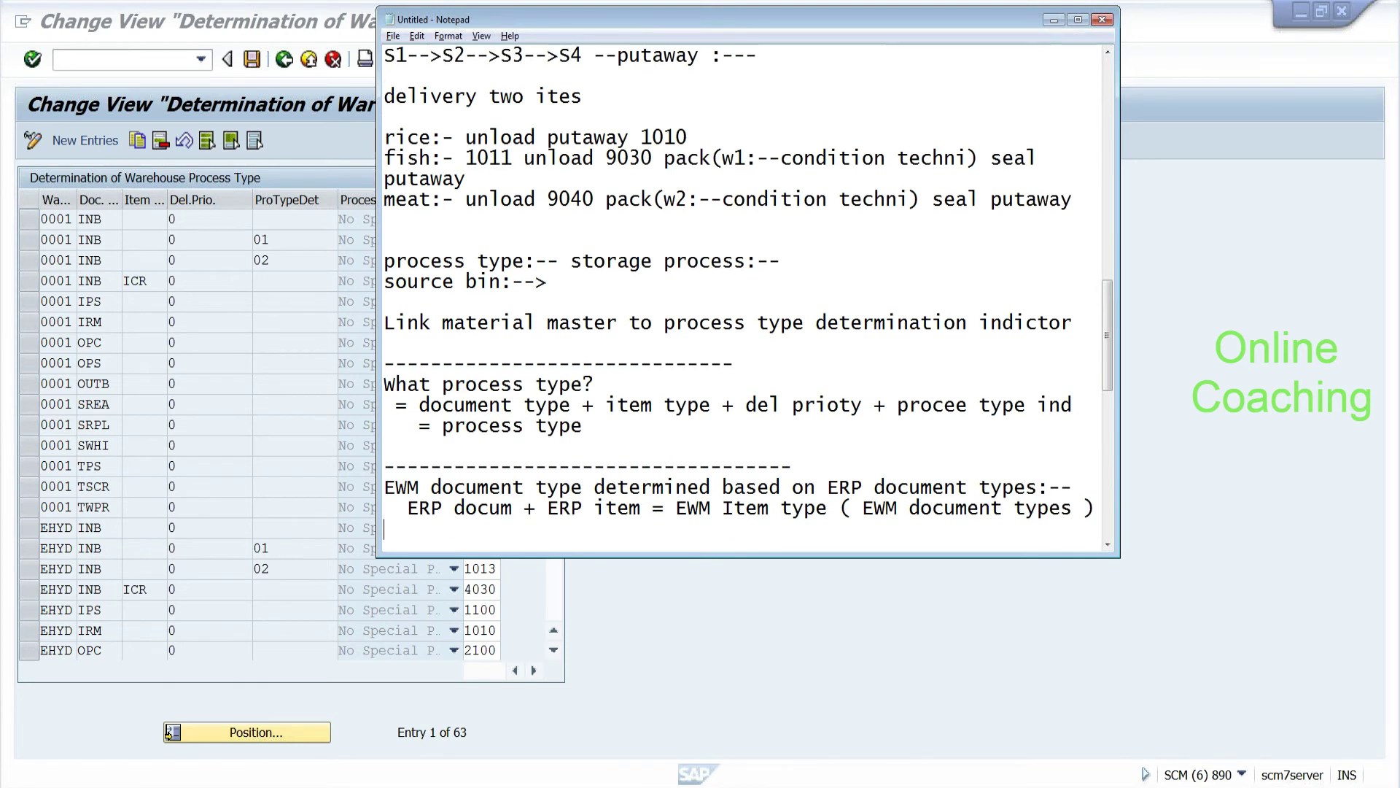
key(Return)
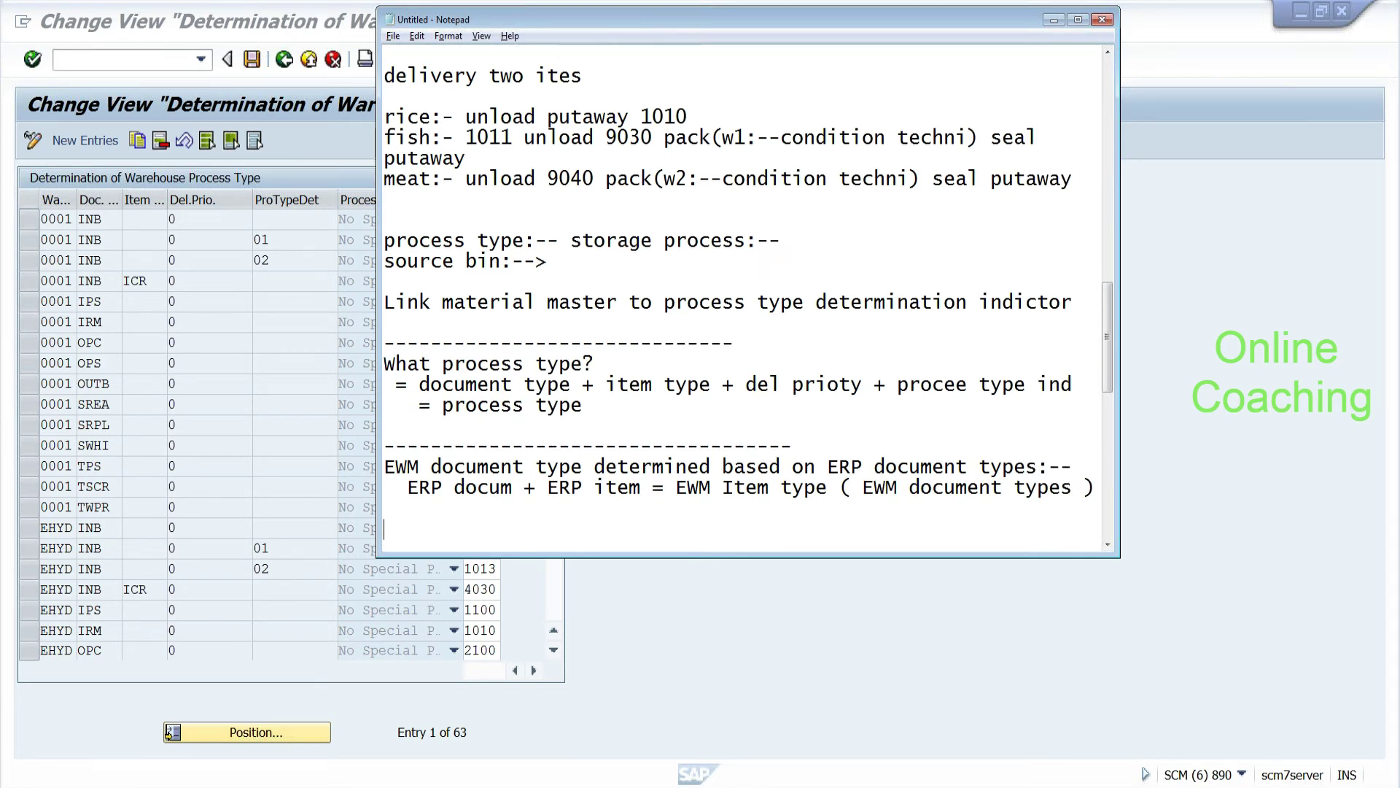
text(--------------------------------------------)
Step: Highlight the ERP terms, "EWM Item type" and "EWM document types" in the ERP-to-EWM mapping line
drag(407, 487, 677, 488)
click(384, 508)
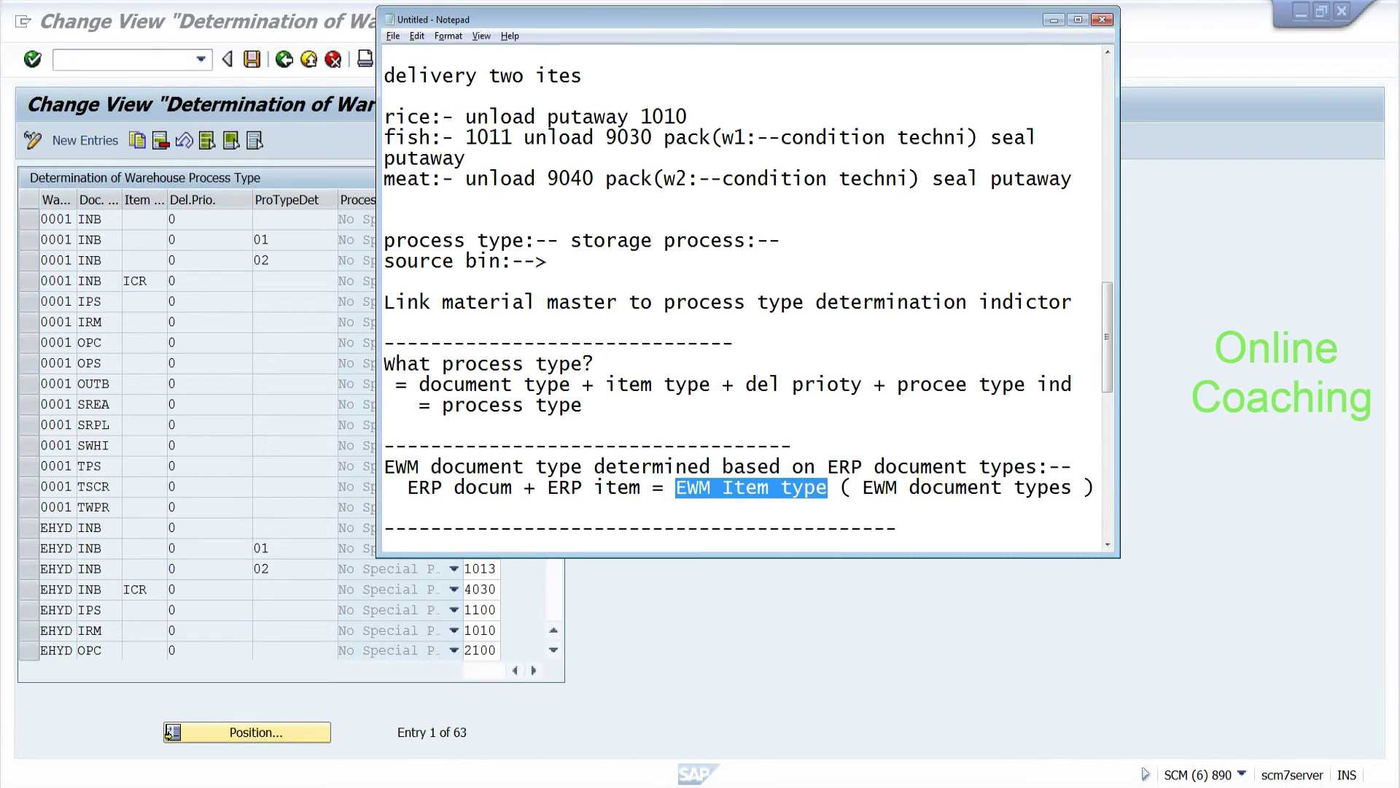
drag(864, 487, 932, 487)
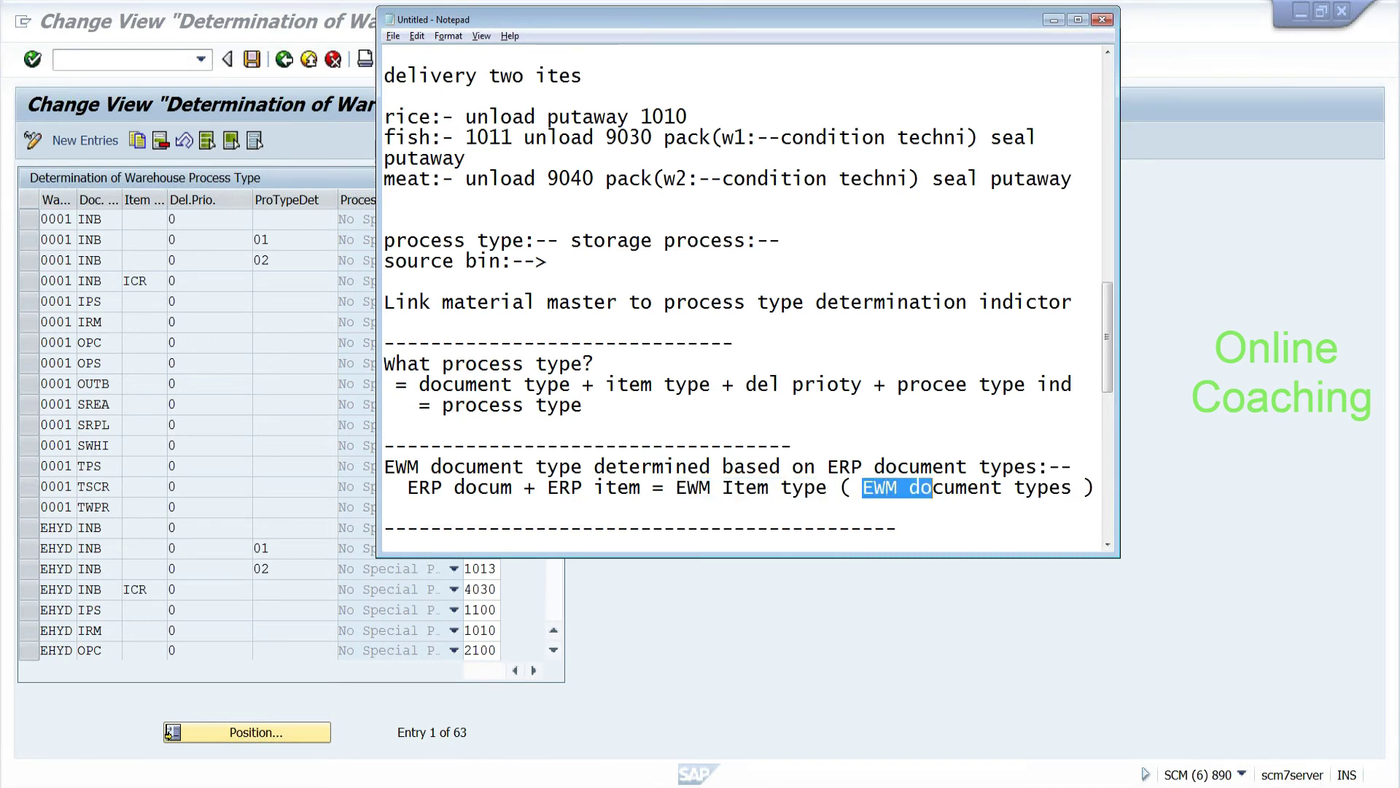
drag(932, 488, 1072, 487)
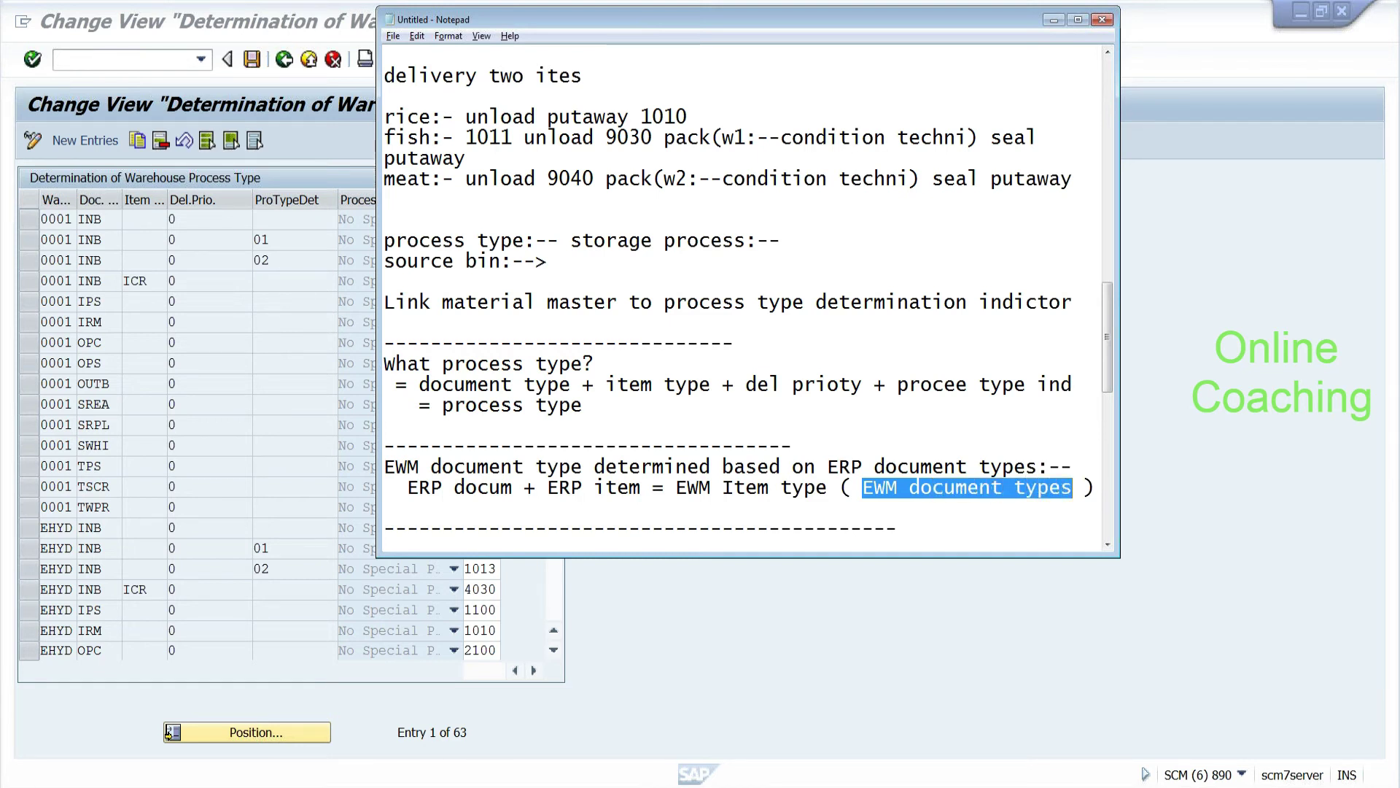
click(384, 509)
drag(863, 487, 385, 508)
Step: Highlight "ERP item" and then "ERP docum" in the mapping line of the notes
click(641, 488)
key(shift+Left)
key(shift+Left)
key(shift+Left)
key(shift+Left)
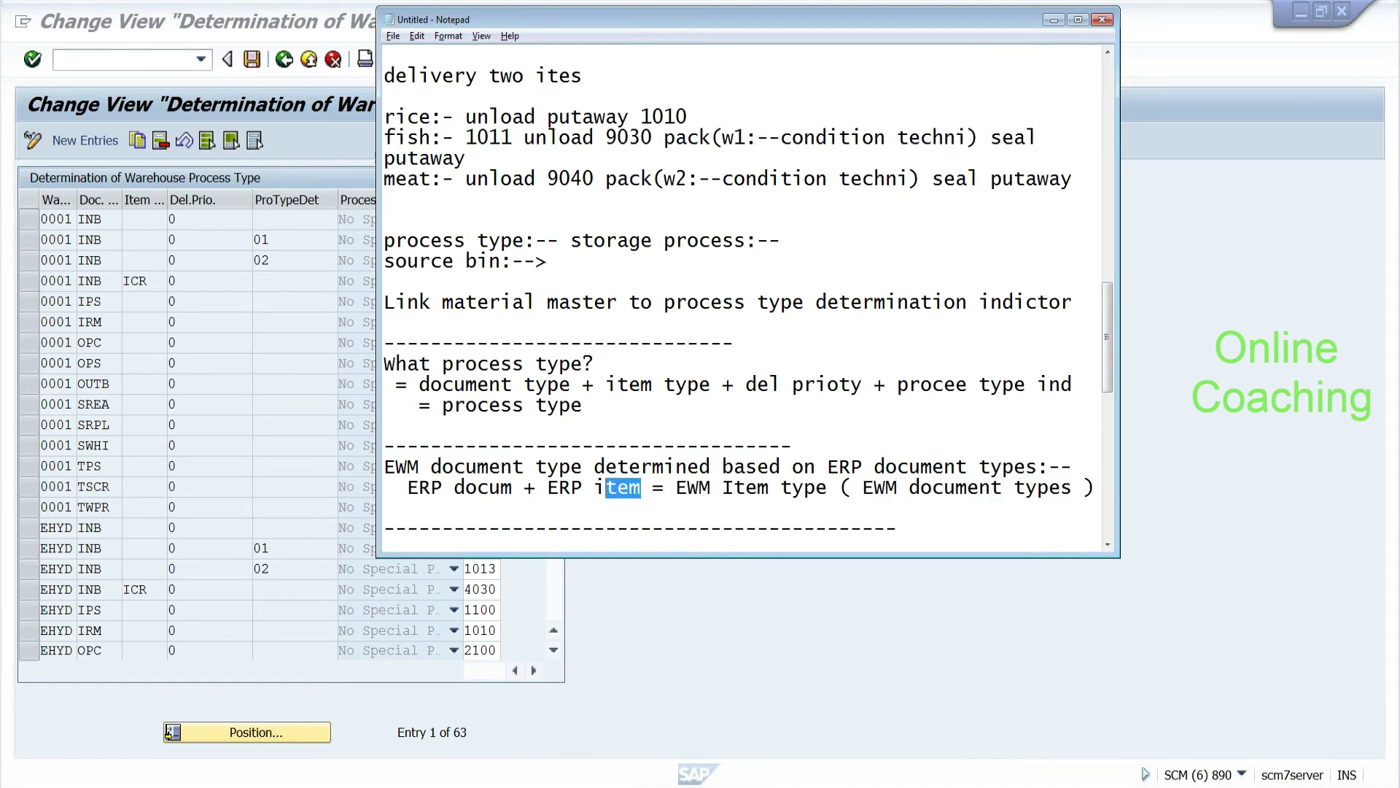
key(shift+Left)
key(shift+Left)
key(shift+Left)
key(Left)
key(Left)
key(Left)
key(Left)
key(Left)
key(shift+Left)
key(shift+Left)
key(shift+Left)
key(shift+Left)
key(shift+Left)
key(shift+Left)
key(shift+Left)
key(shift+Left)
key(shift+Left)
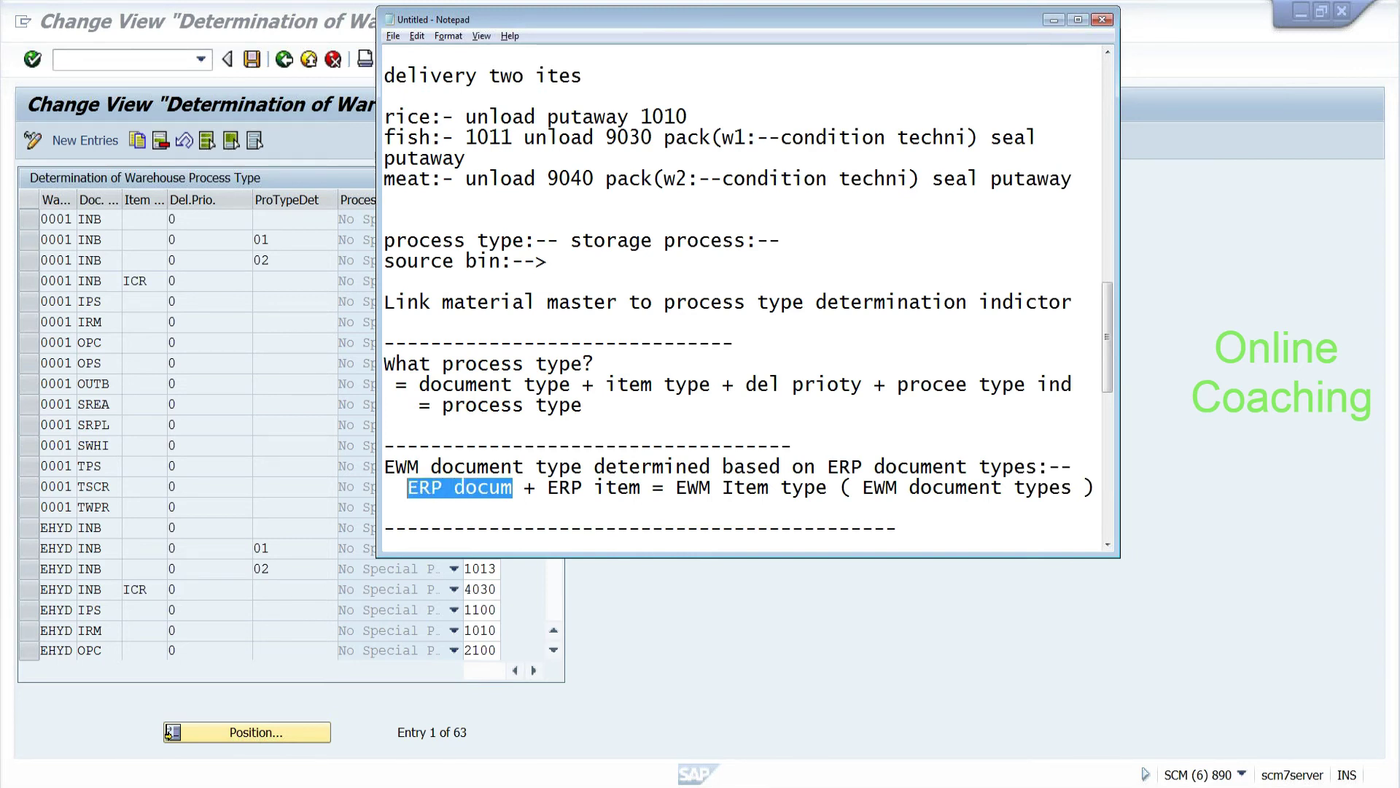
Step: Highlight the ERP document and item inputs against the EWM item and document type result in the mapping line
drag(641, 488, 548, 488)
key(shift+Left)
key(shift+Left)
drag(513, 488, 420, 488)
drag(653, 488, 407, 488)
drag(675, 487, 1096, 488)
click(384, 509)
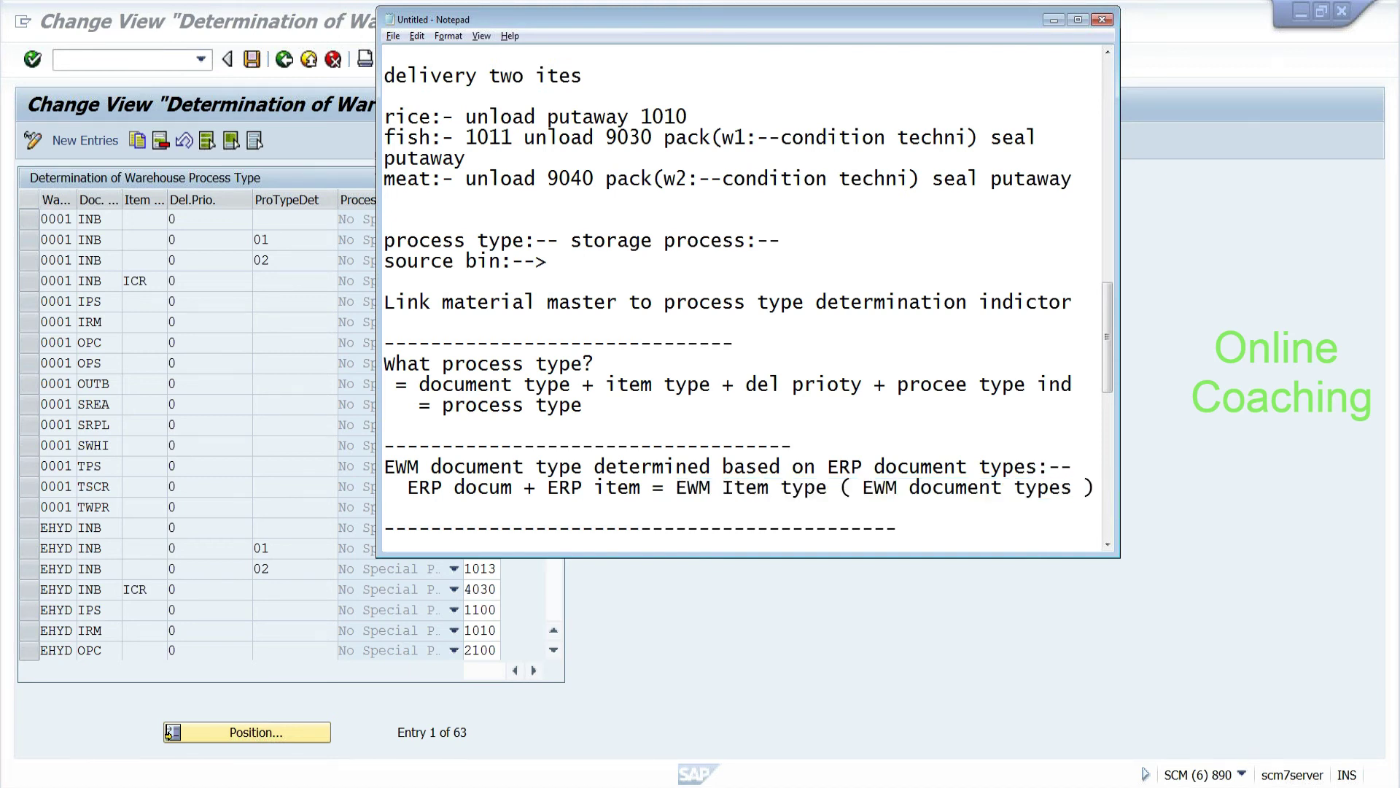
drag(676, 488, 642, 488)
click(489, 527)
drag(407, 488, 1063, 488)
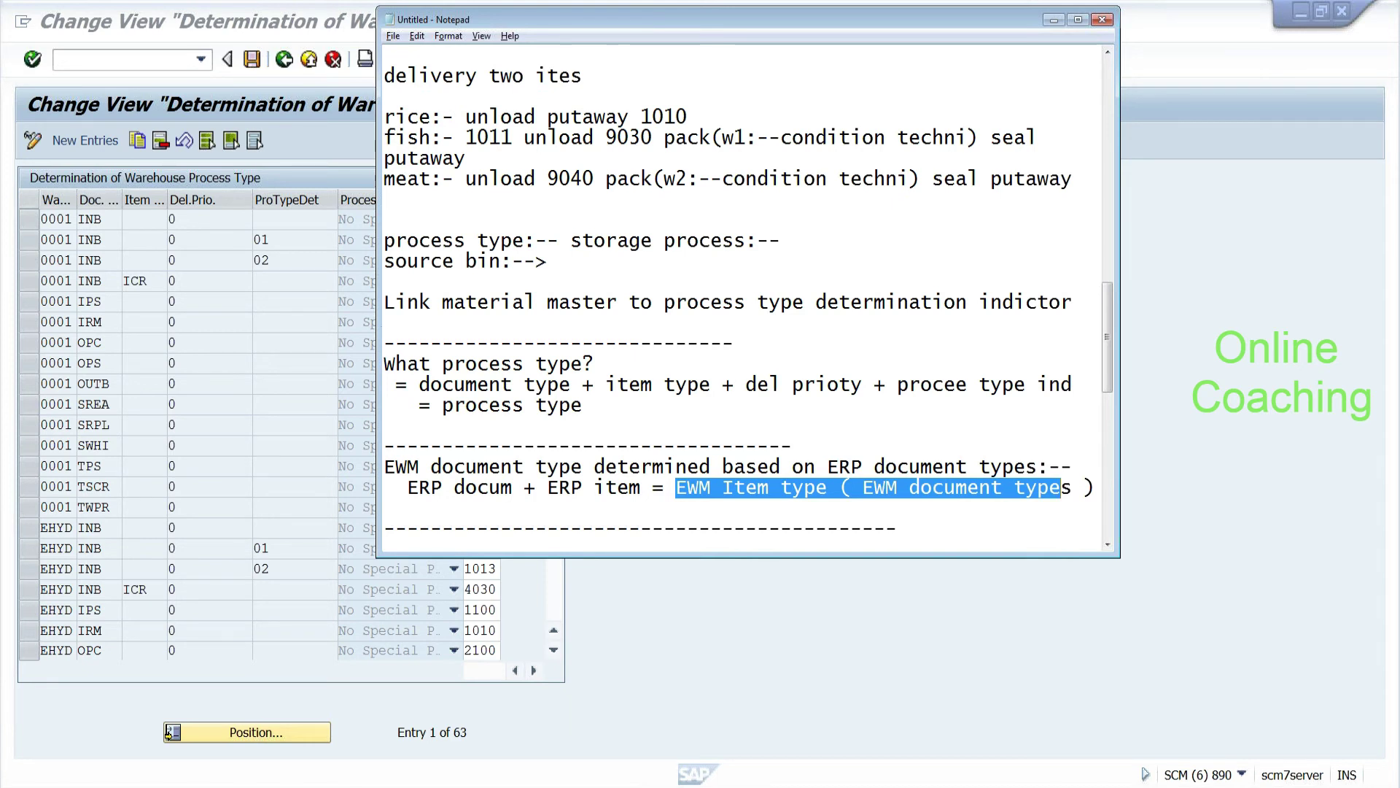
Step: Switch back to SAP, return to the IMG structure and reopen the Determine Warehouse Process Type activity
key(alt+Tab)
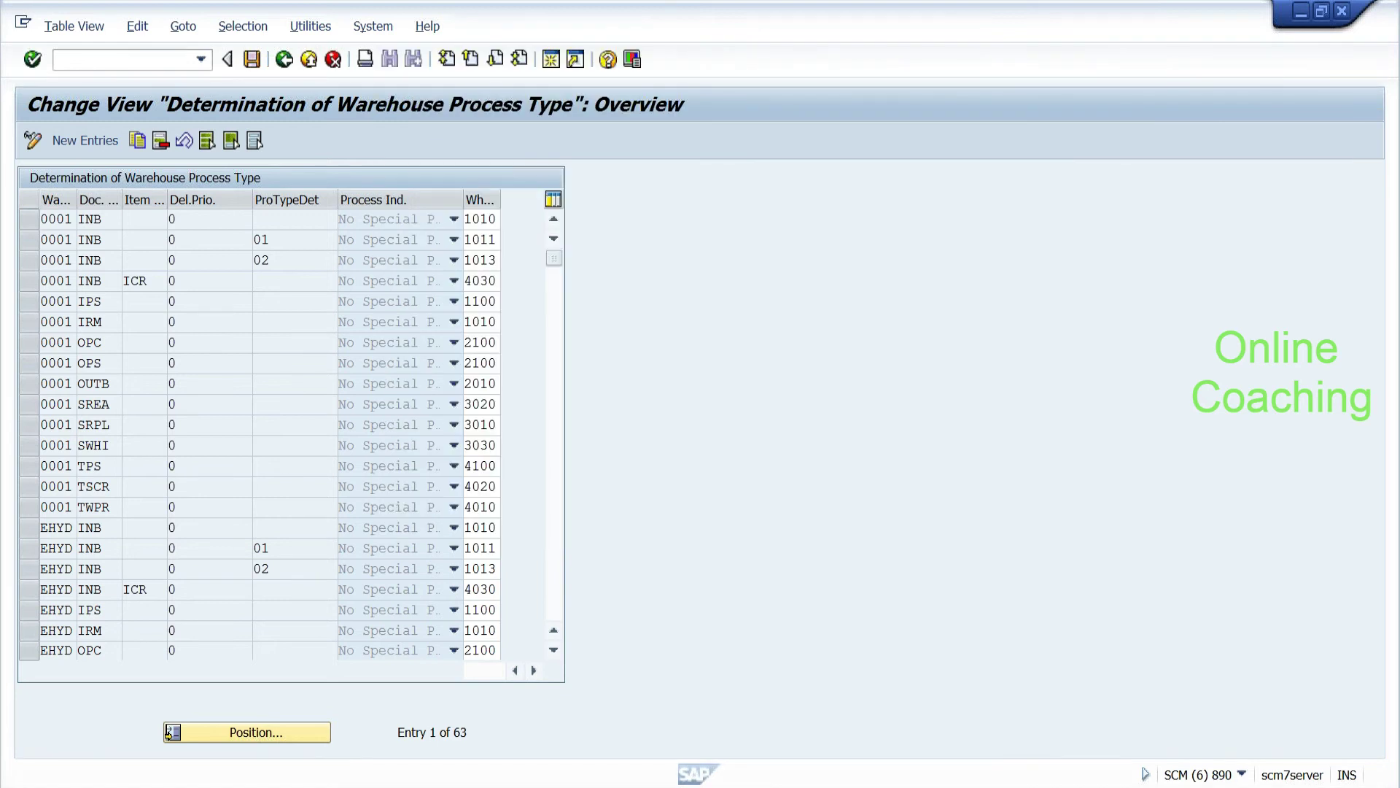
key(F3)
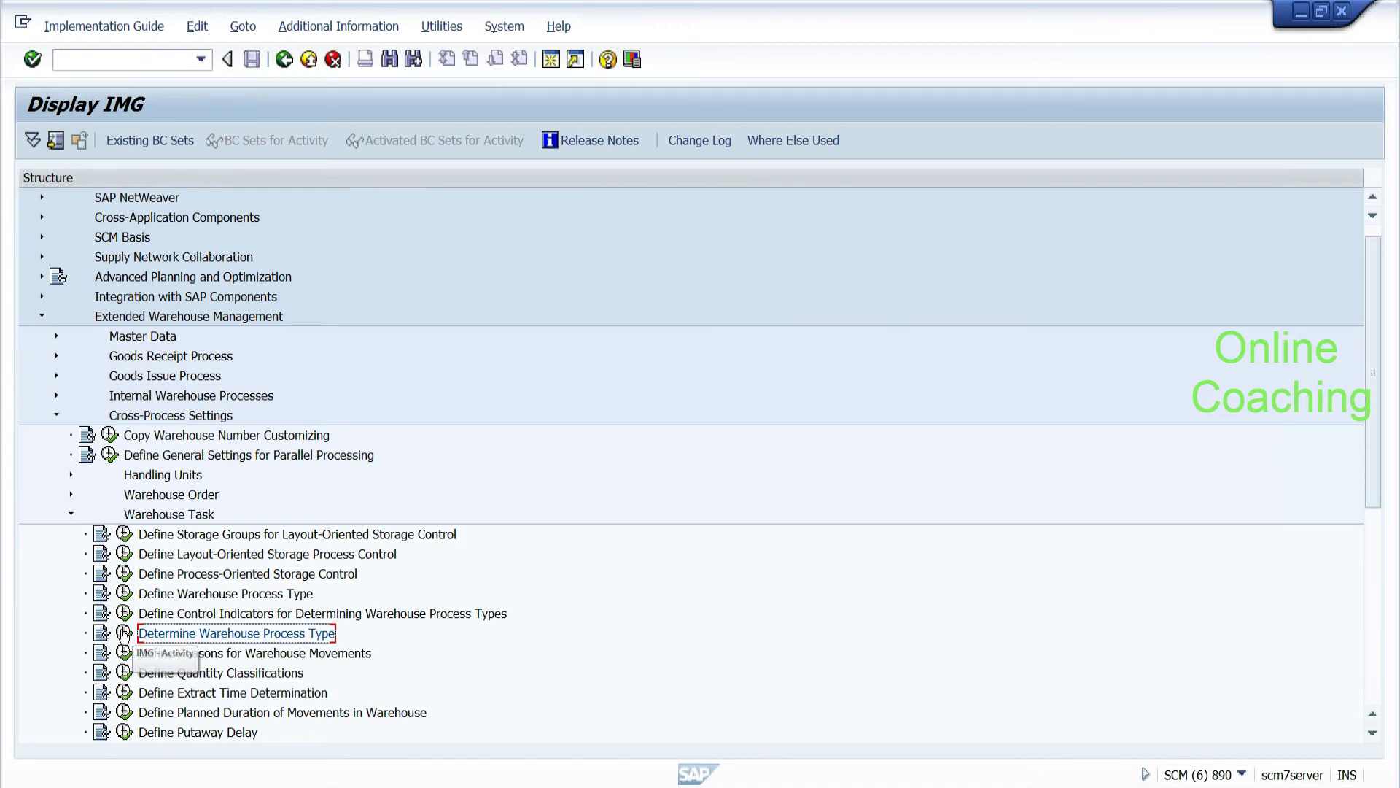
click(126, 633)
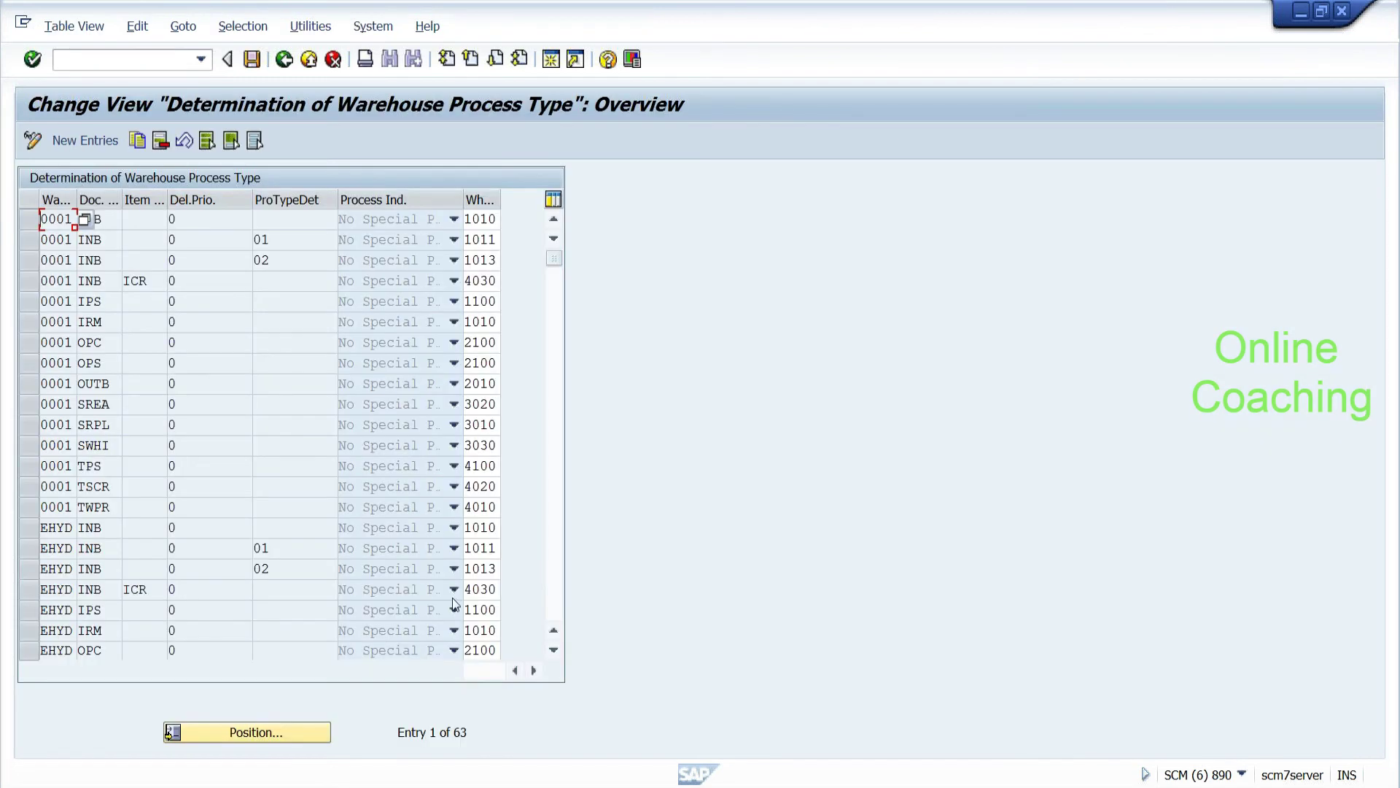
Step: Copy the EHYD INB entry with blank ProTypeDet to a new entry with ProTypeDet ME, No Special Process and warehouse process type 1011
click(30, 527)
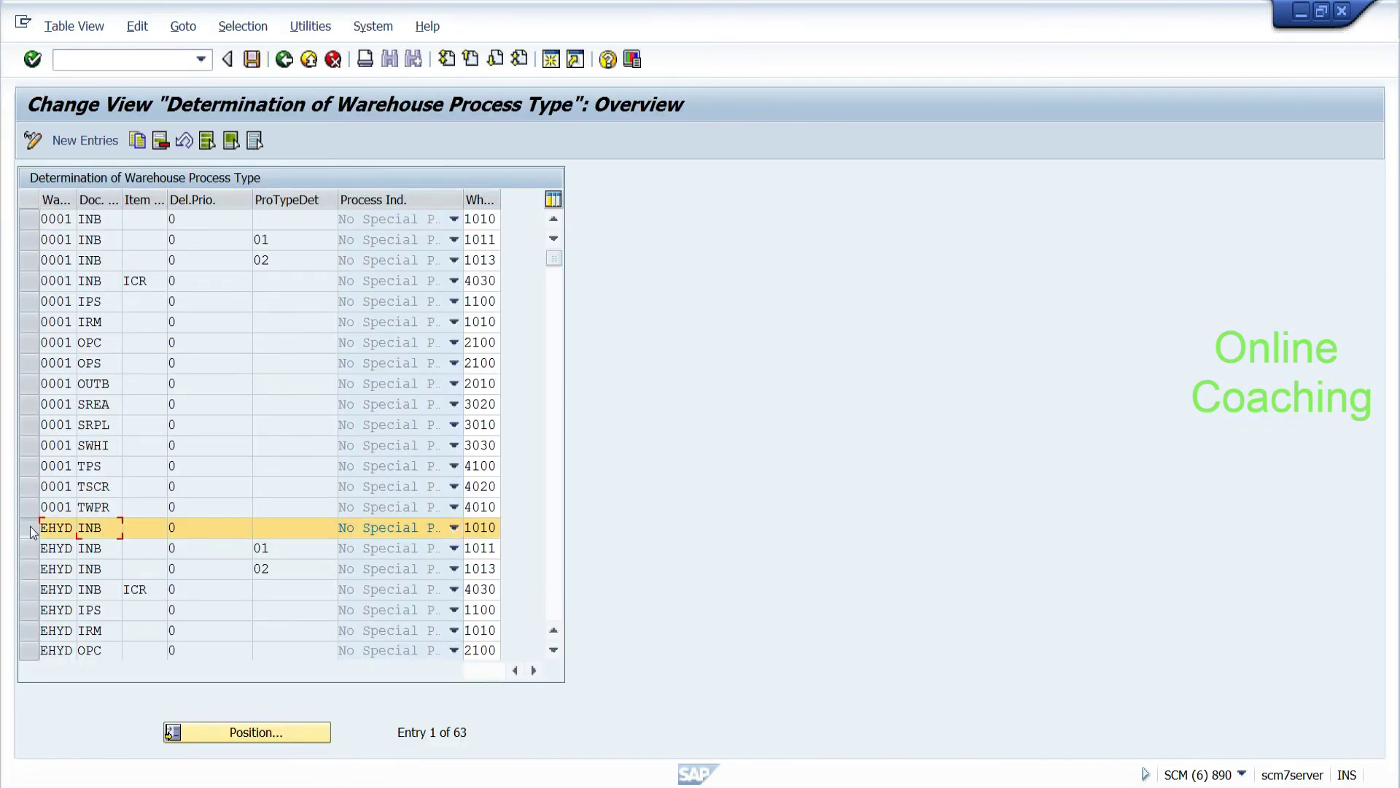
click(138, 144)
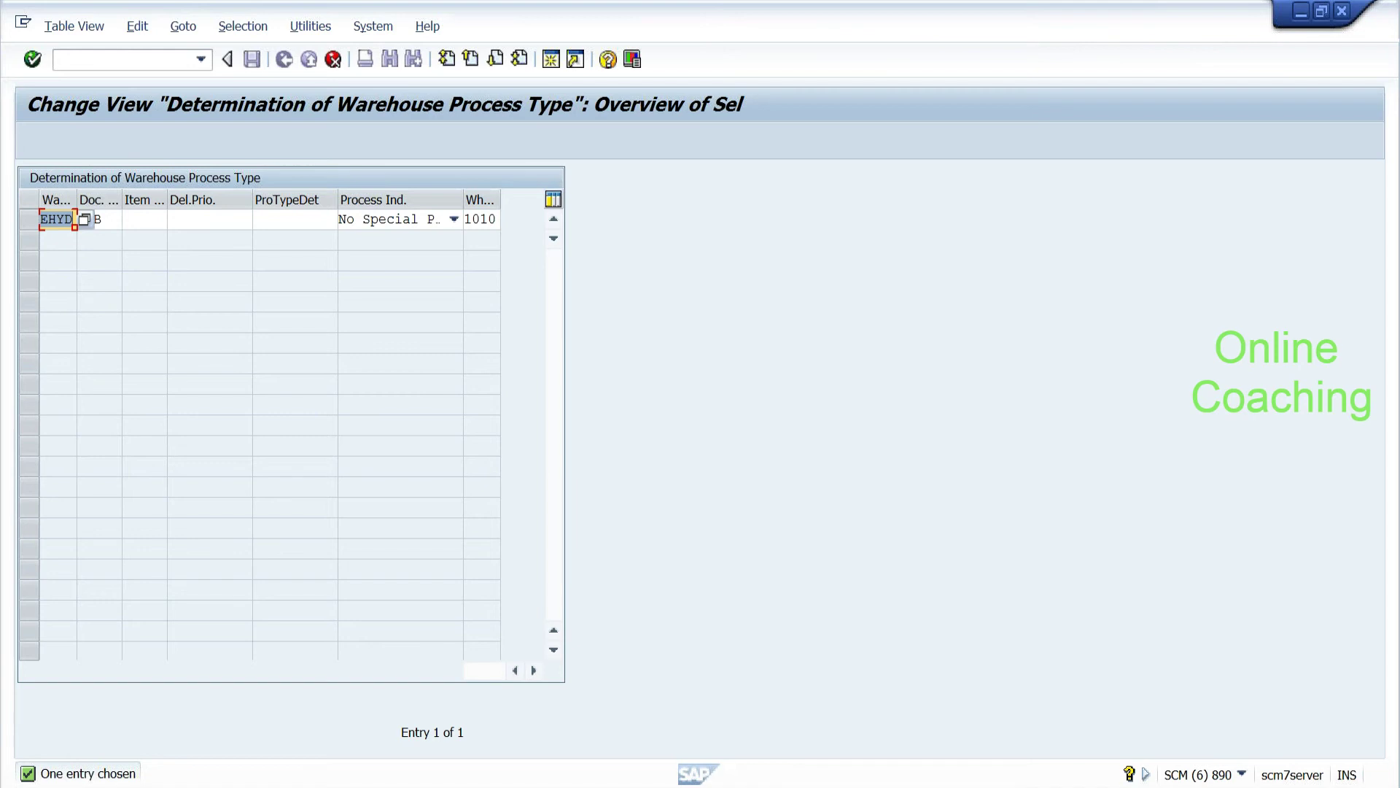
click(210, 219)
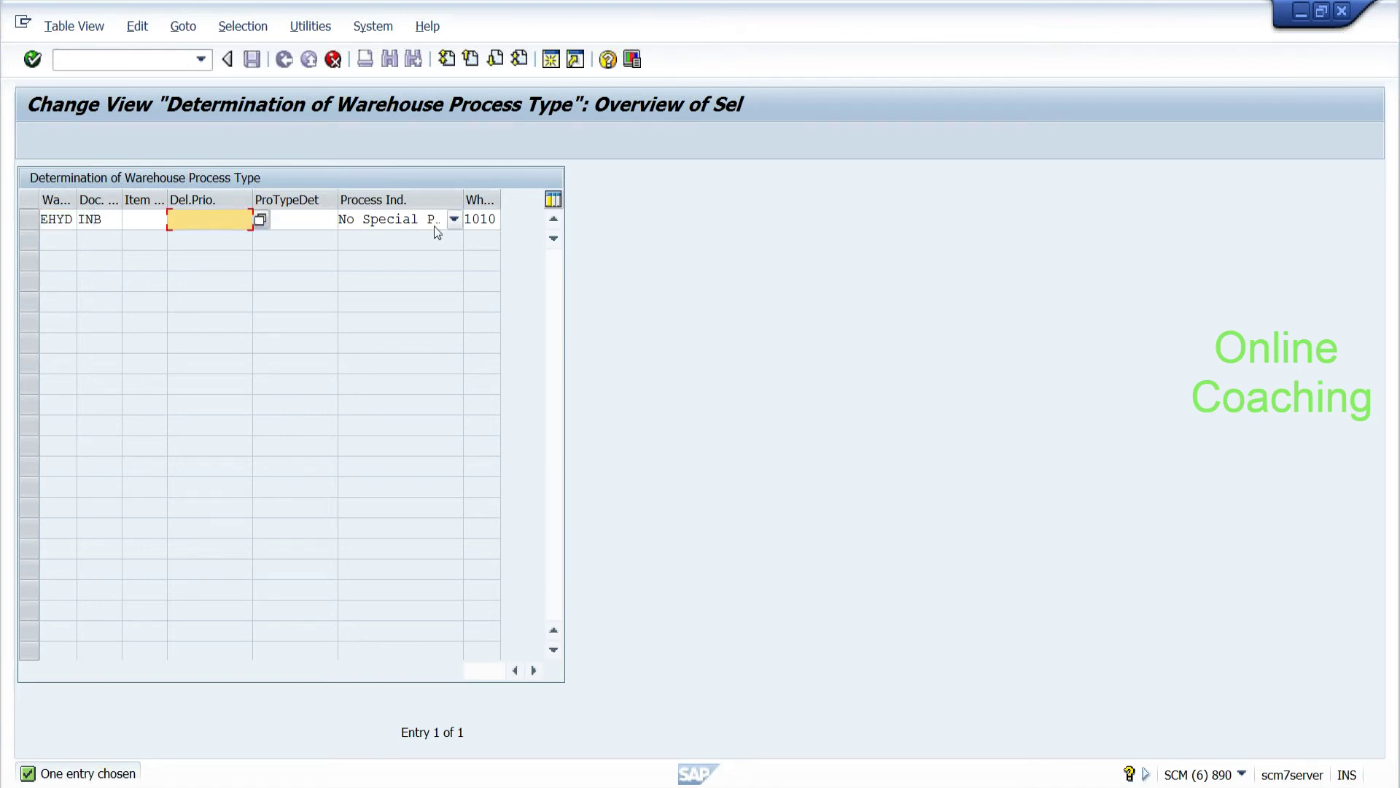
click(453, 220)
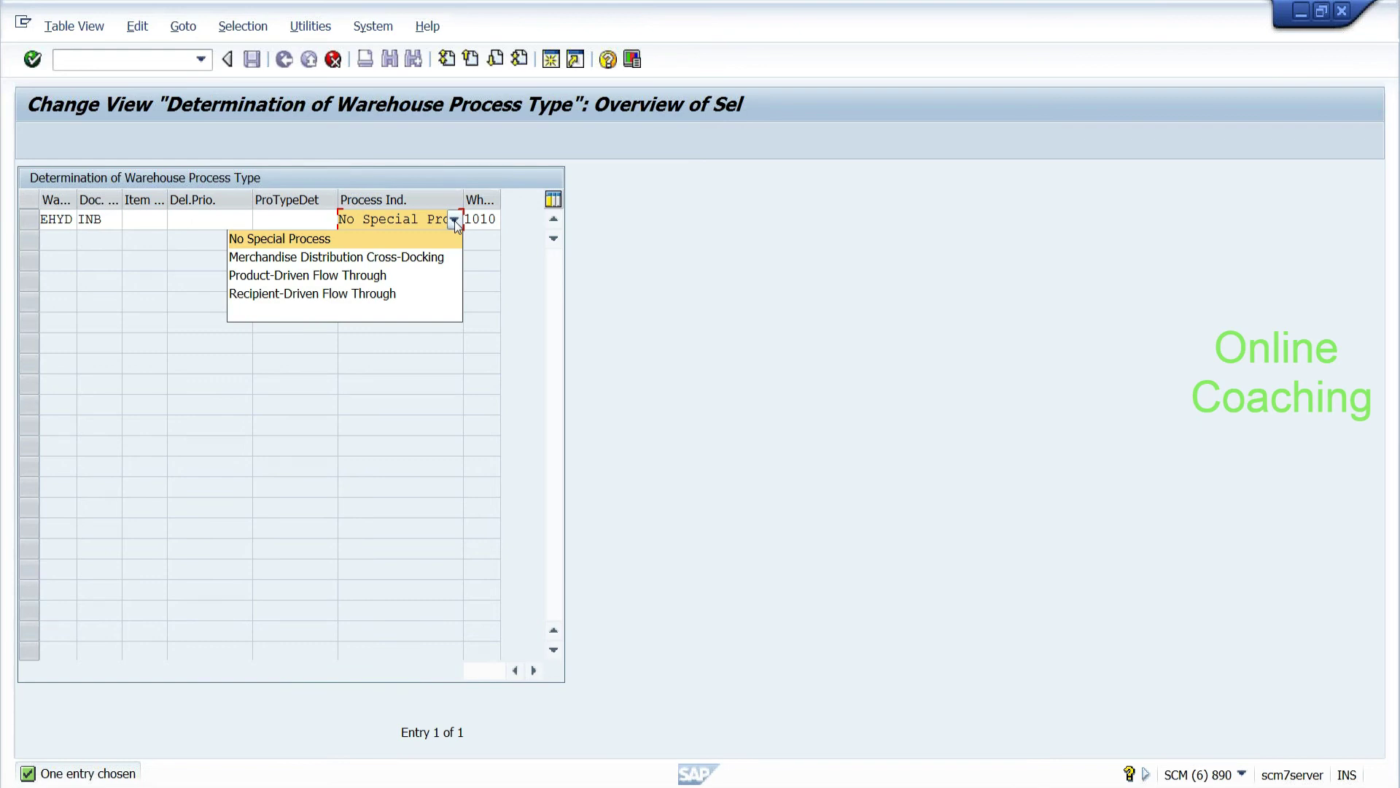
click(454, 221)
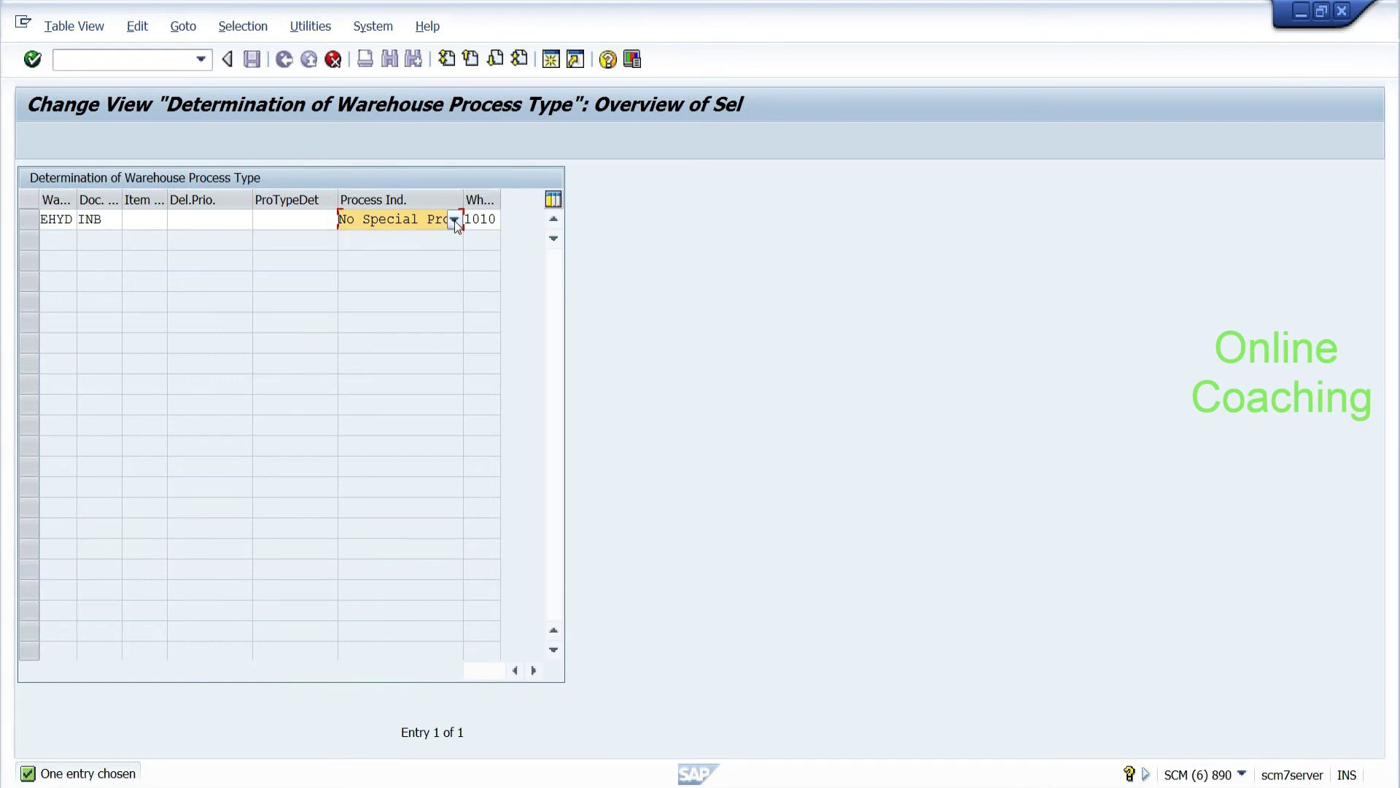
click(295, 219)
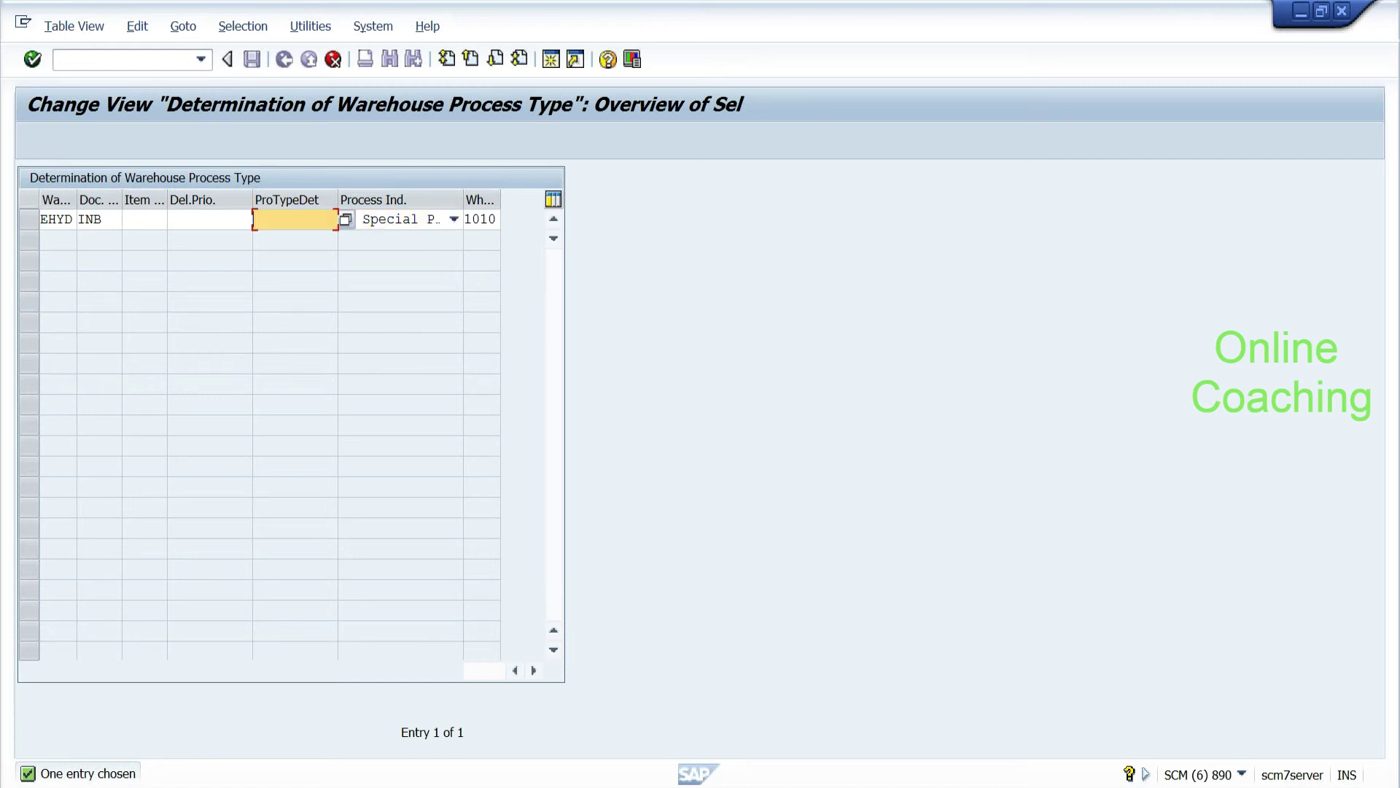
click(343, 221)
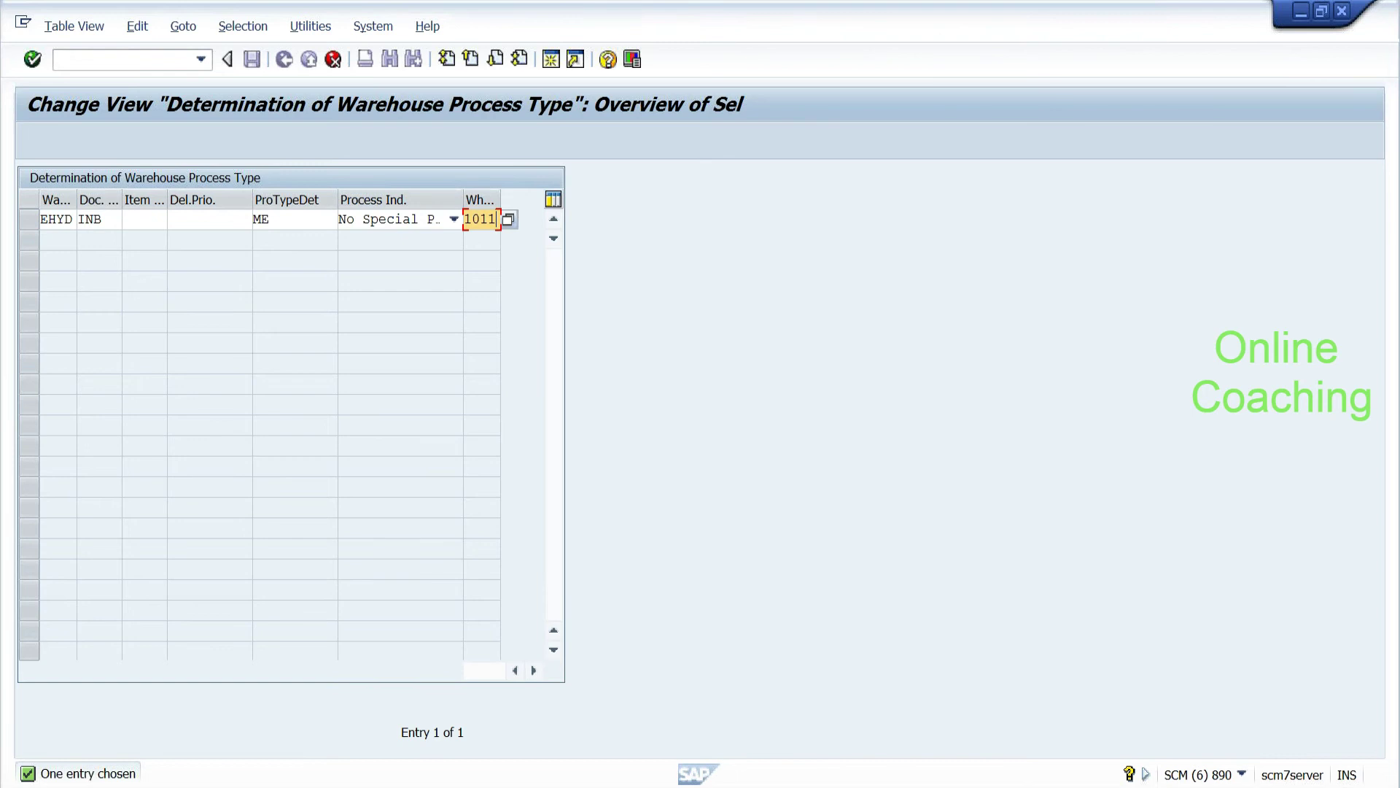
key(Return)
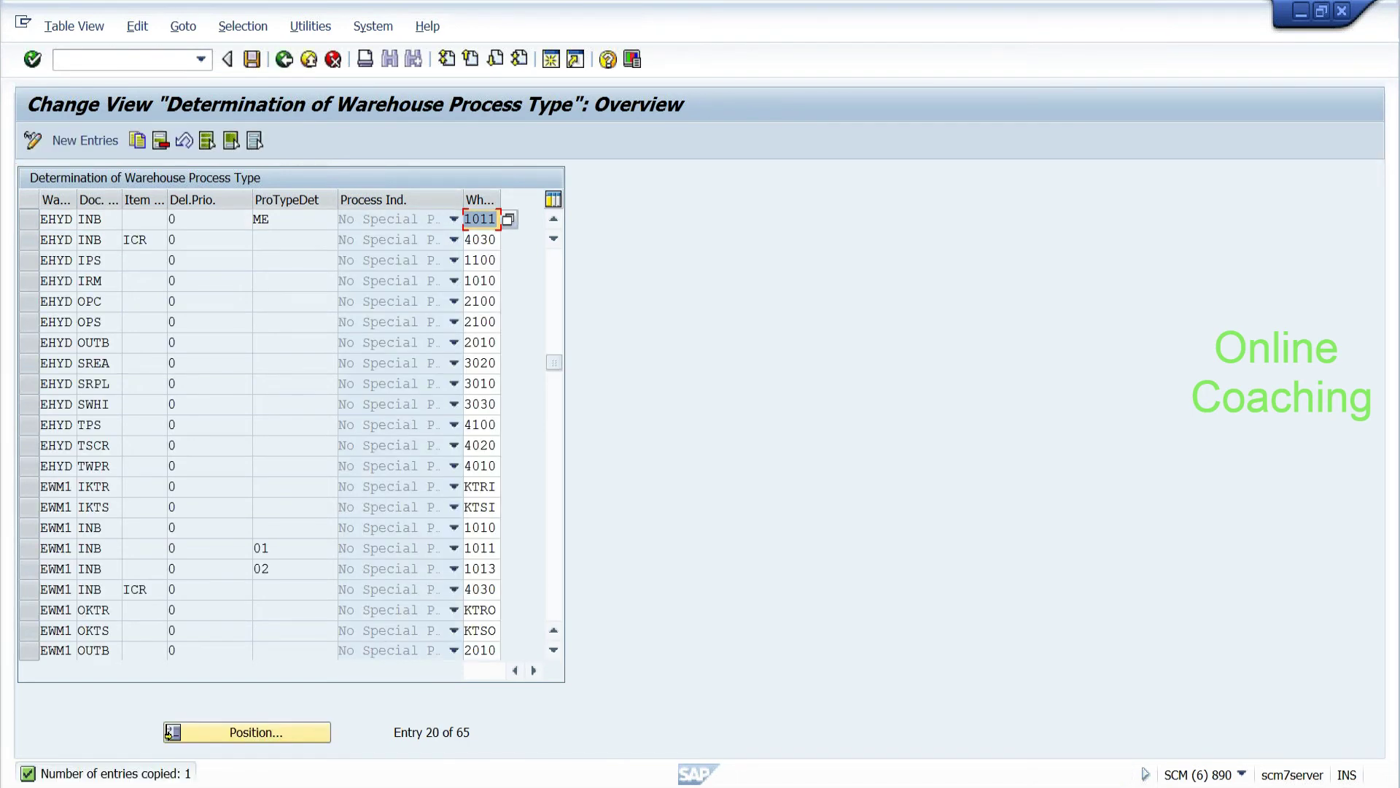
Step: Save the new EHYD determination entry under the "EWM warehouse configuration" customizing request and return to the IMG structure
key(shift+Tab)
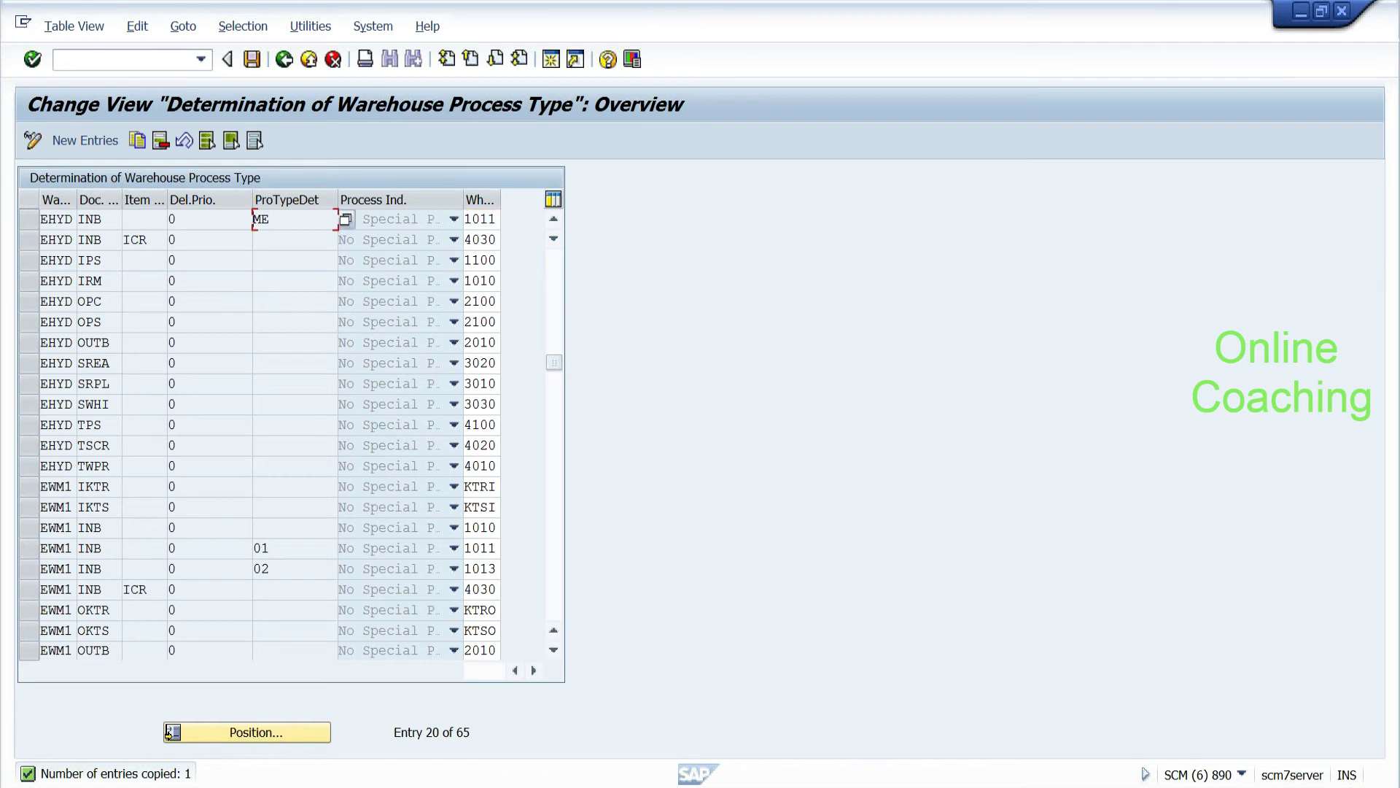
key(Tab)
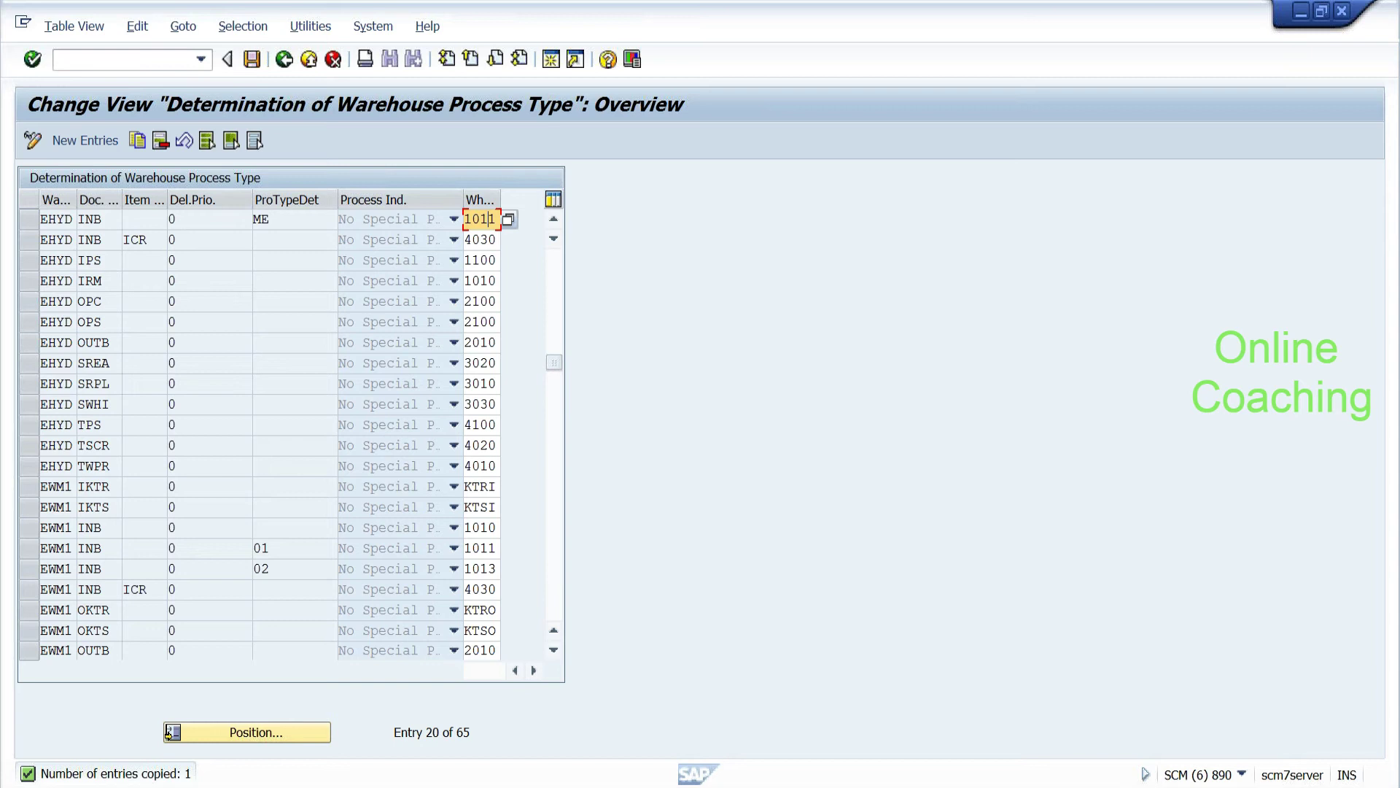
click(253, 60)
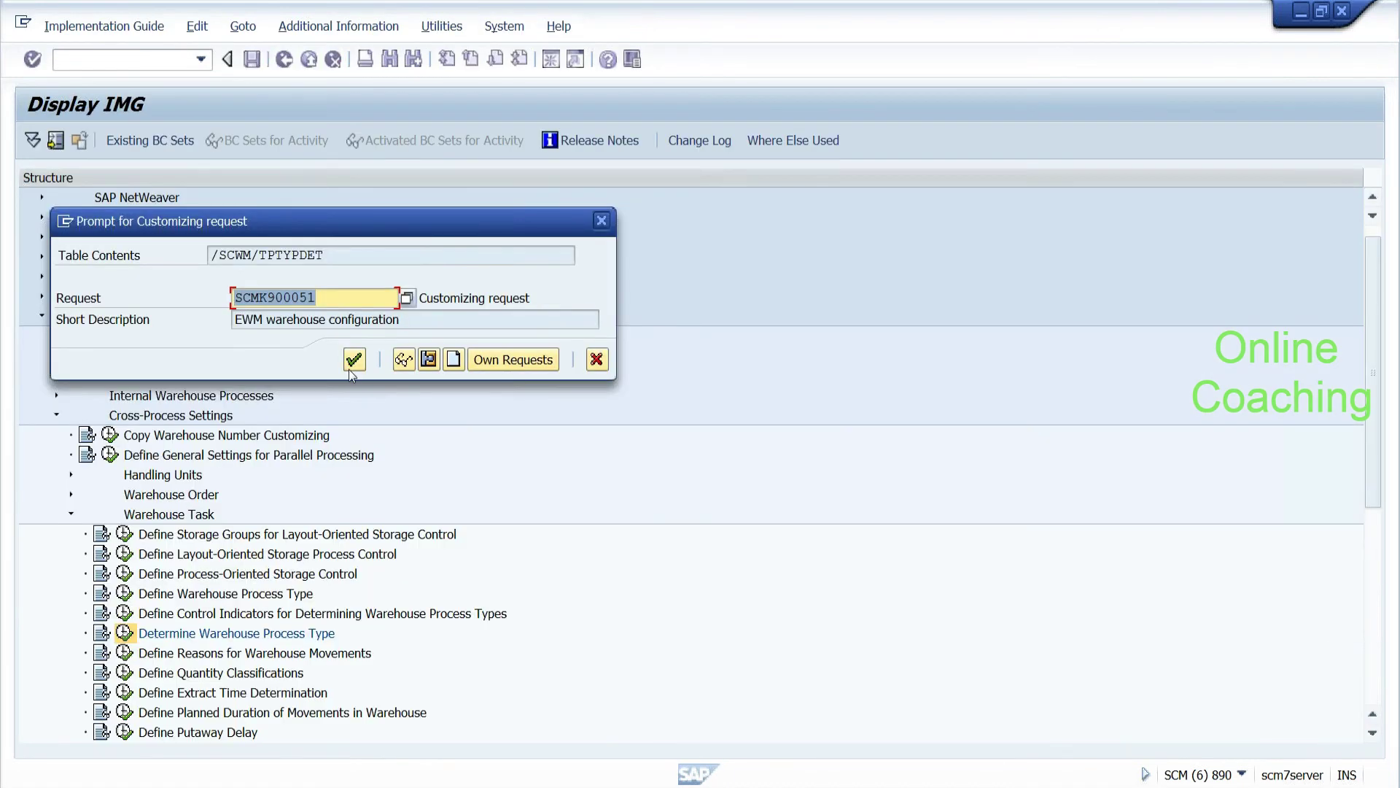
click(354, 363)
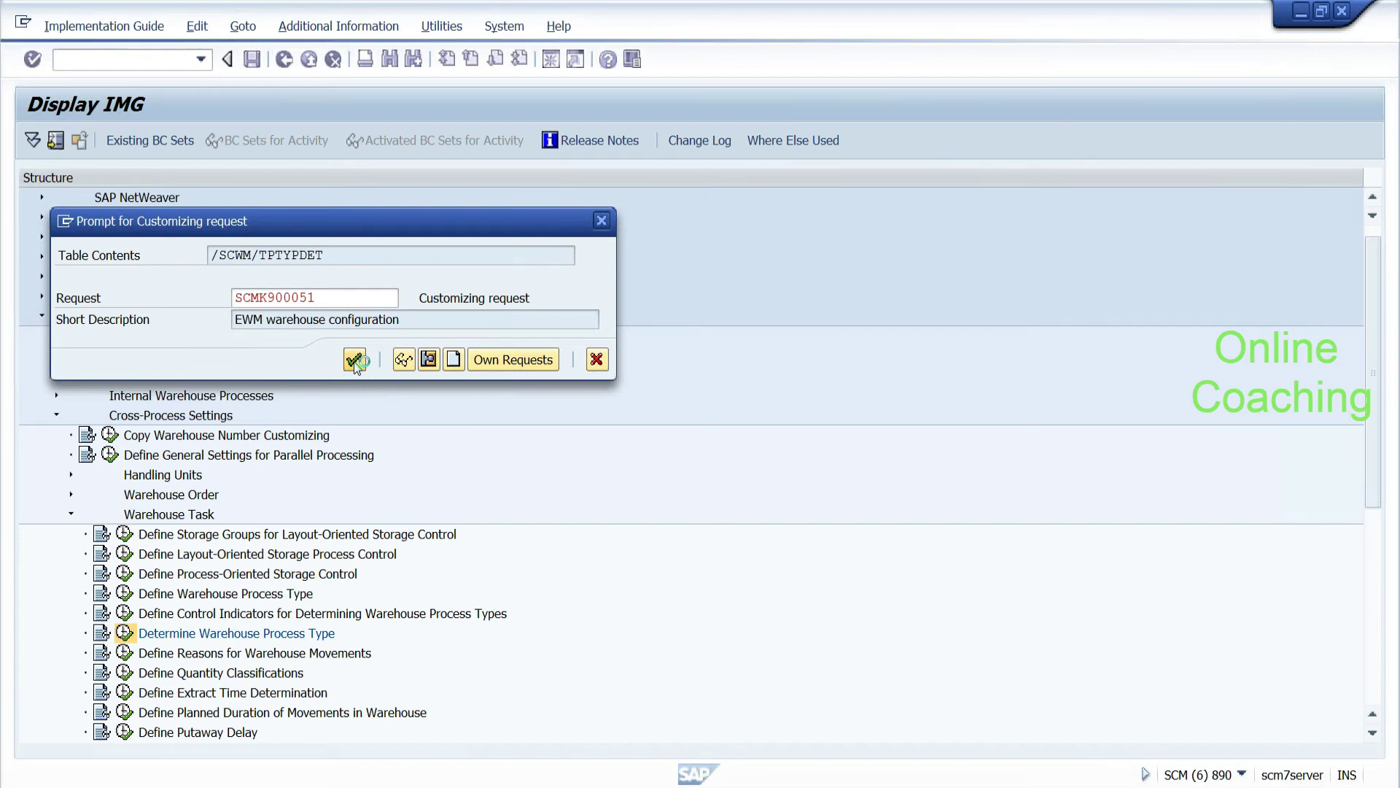
click(284, 60)
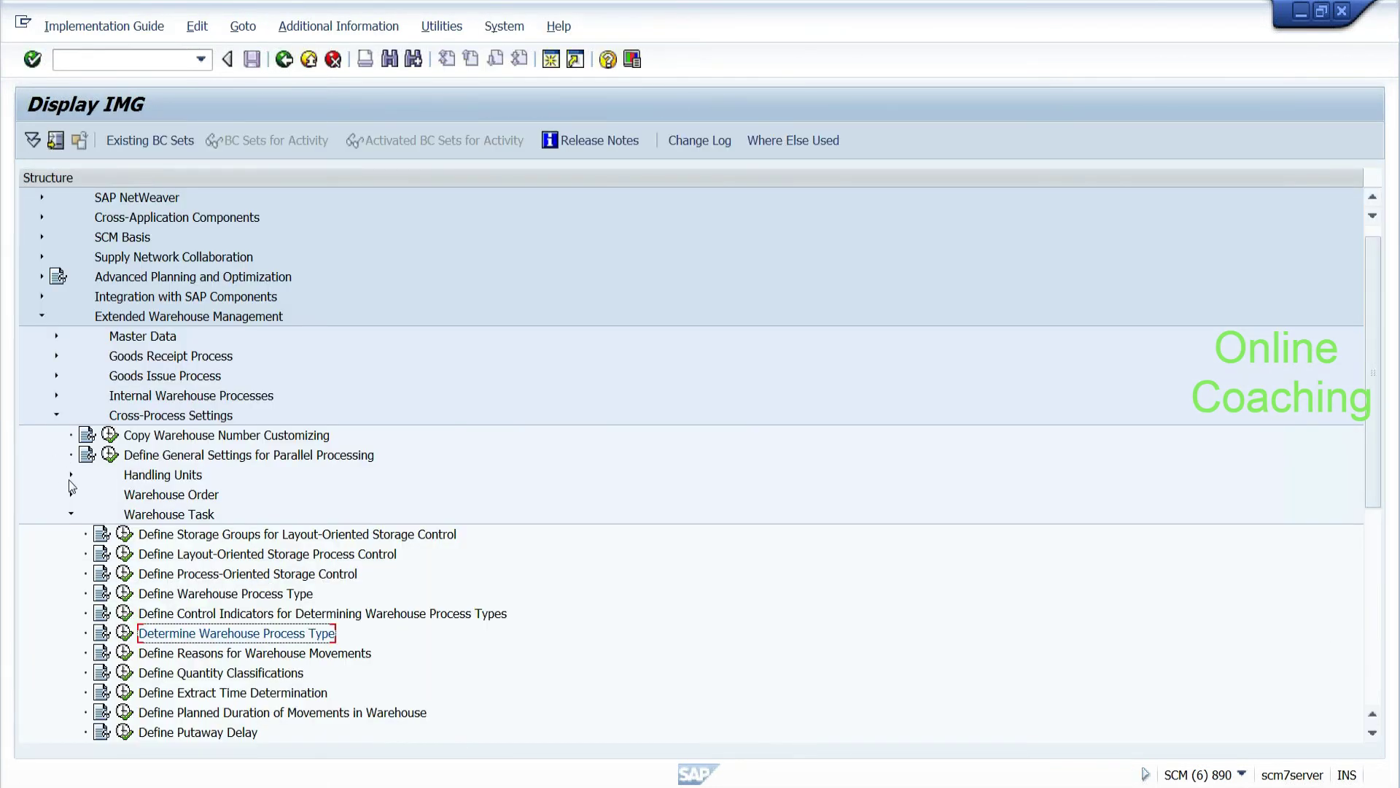
Step: Collapse the Warehouse Task node and look through the remaining Cross-Process Settings nodes down to Material Flow System (MFS)
click(71, 514)
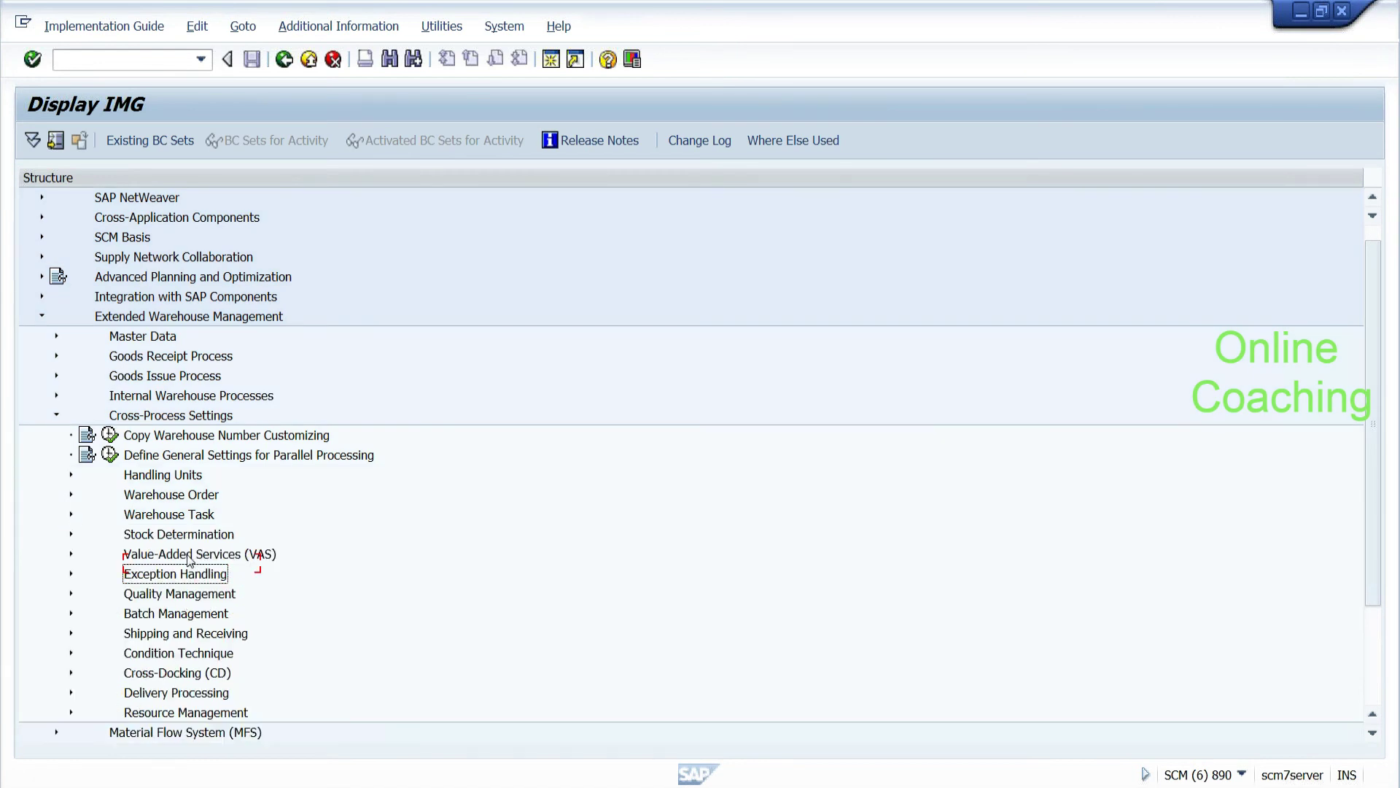
key(Down)
key(Down)
key(Down)
key(Down)
key(Down)
key(Down)
key(Down)
key(Down)
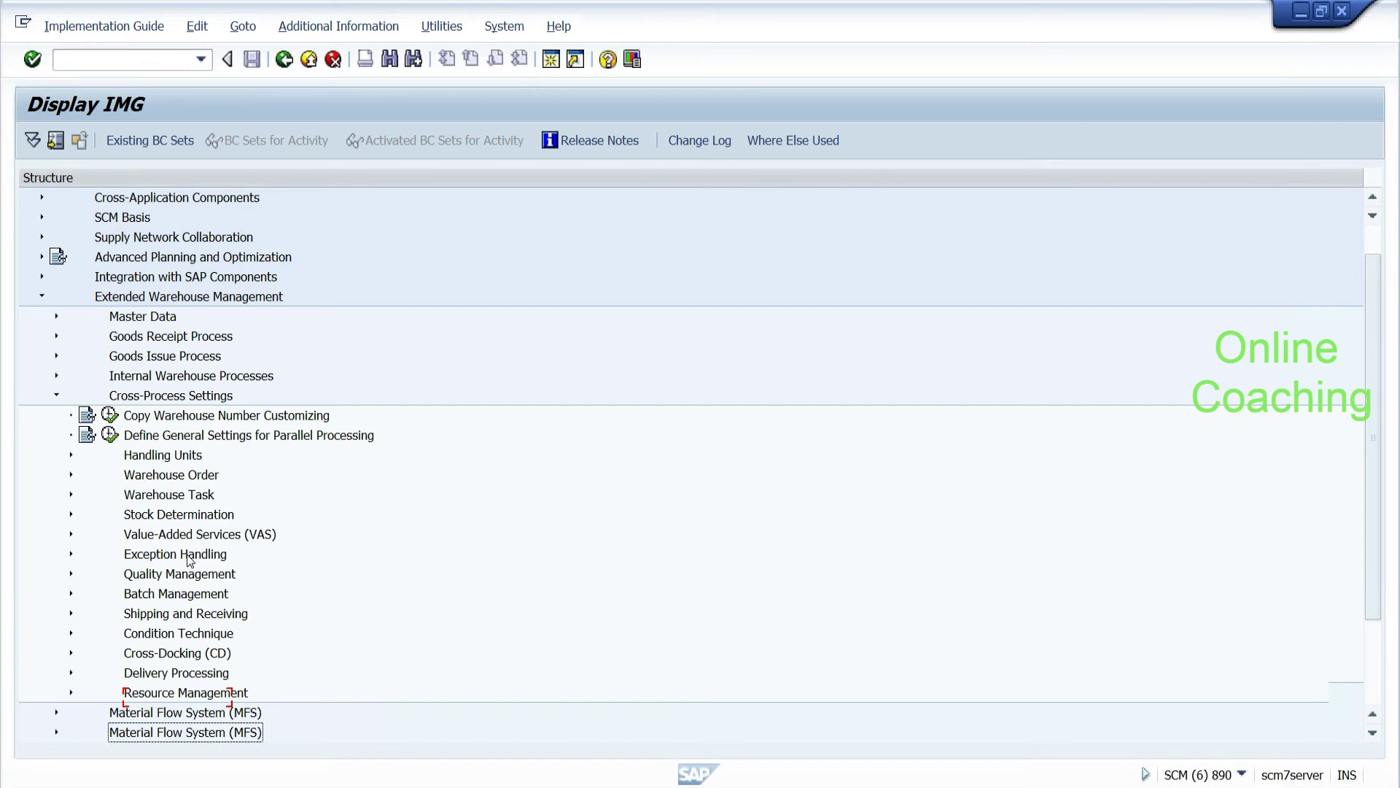
Step: Check the Notepad notes on how EWM document types are determined from ERP document types, and return to the SAP IMG
click(179, 475)
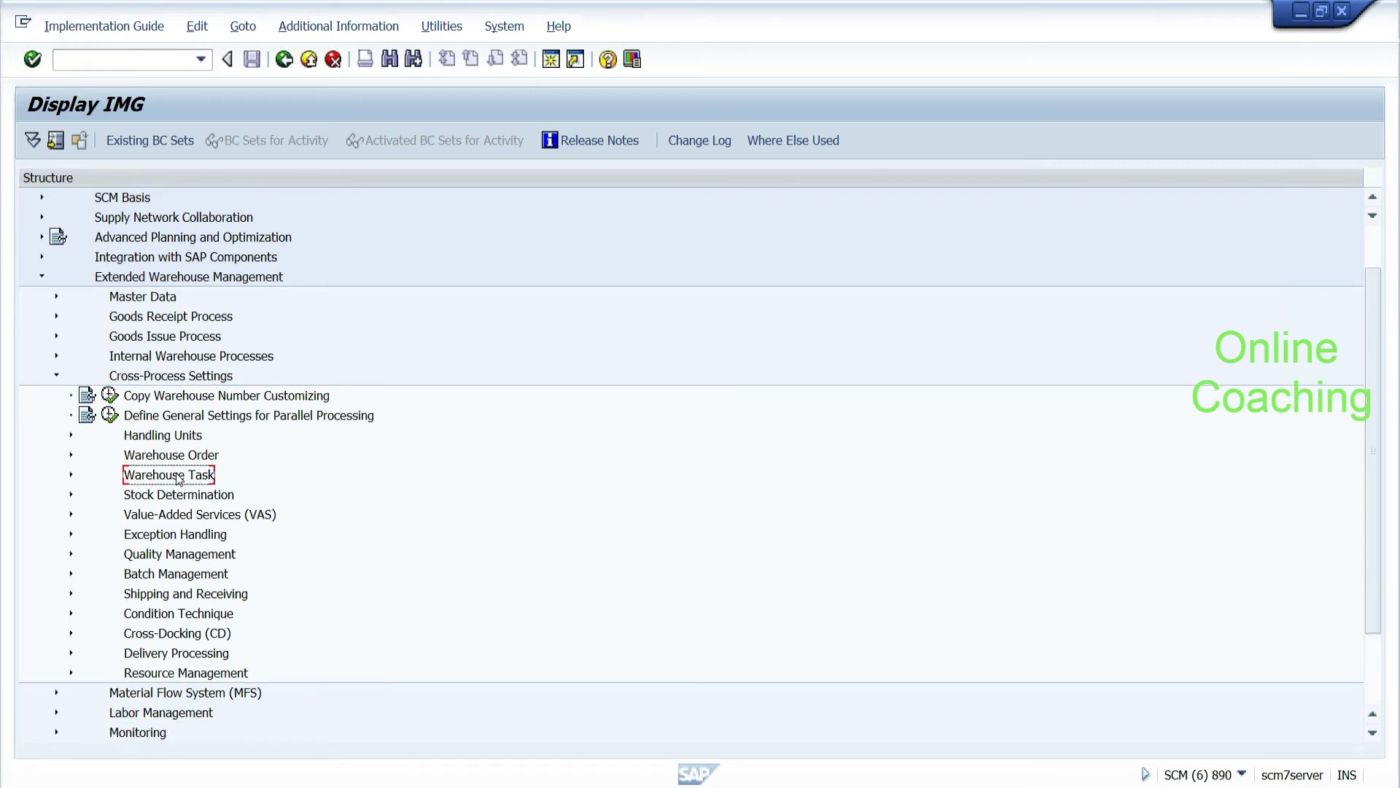
click(176, 455)
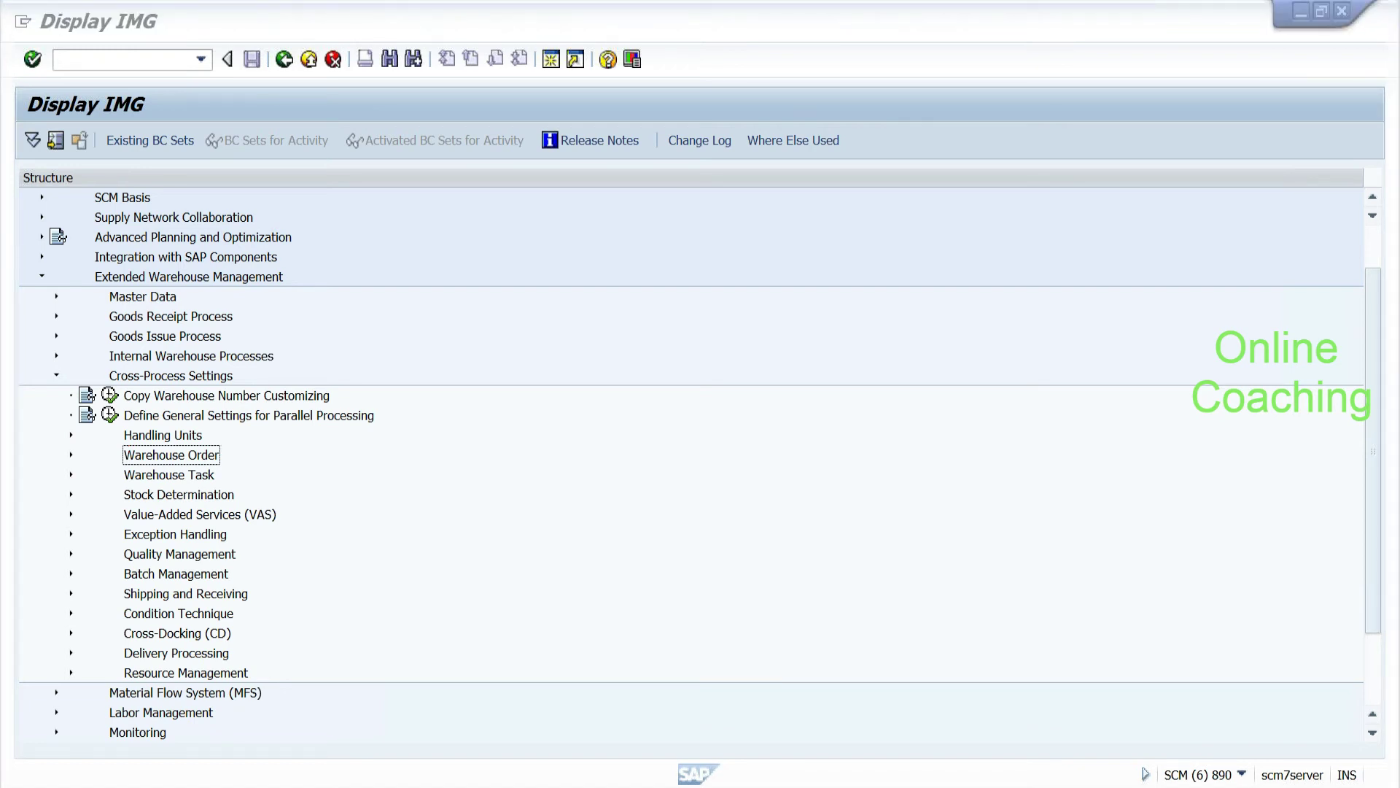
key(alt+Tab)
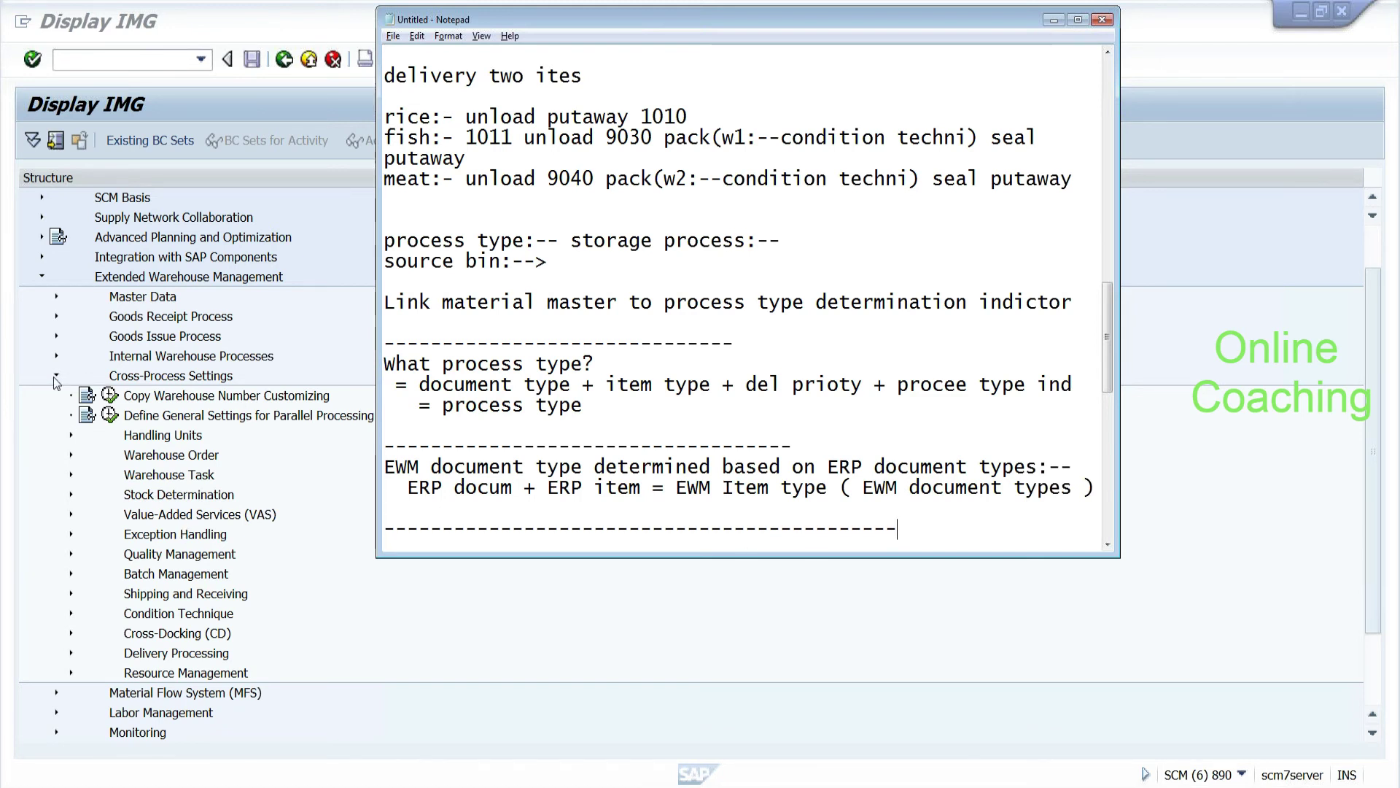
click(114, 506)
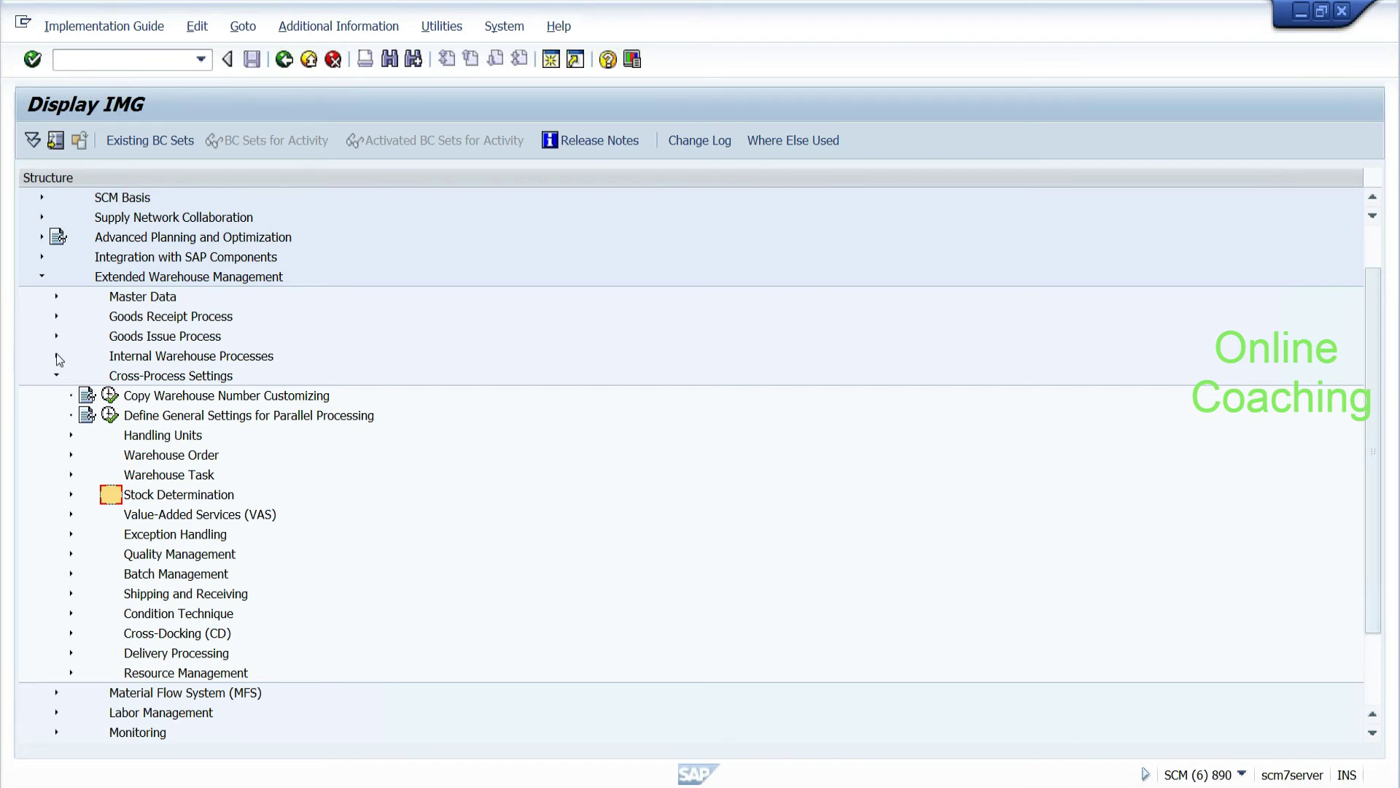
Step: Look inside Goods Receipt Process and go through the Cross-Process Settings nodes for delivery-related customizing
click(56, 316)
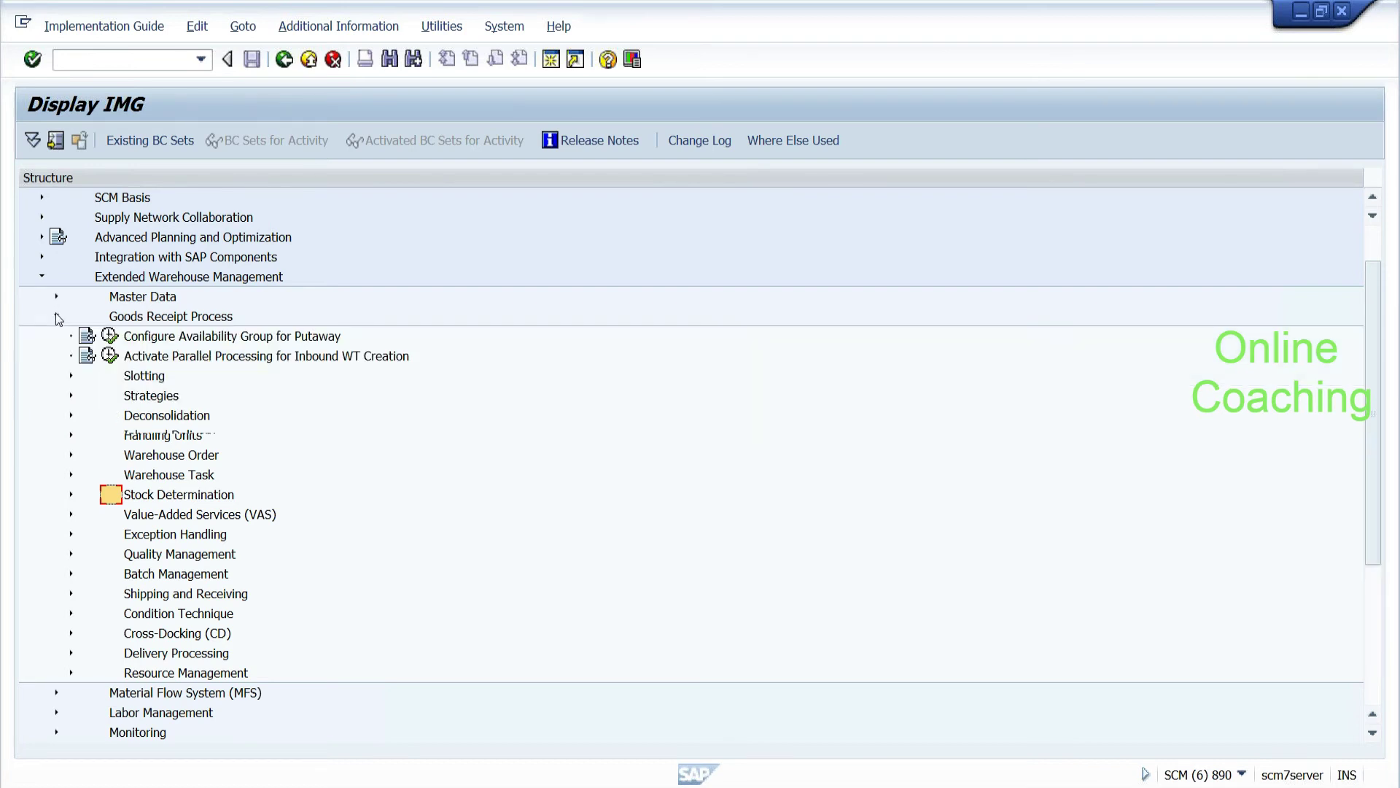
click(56, 316)
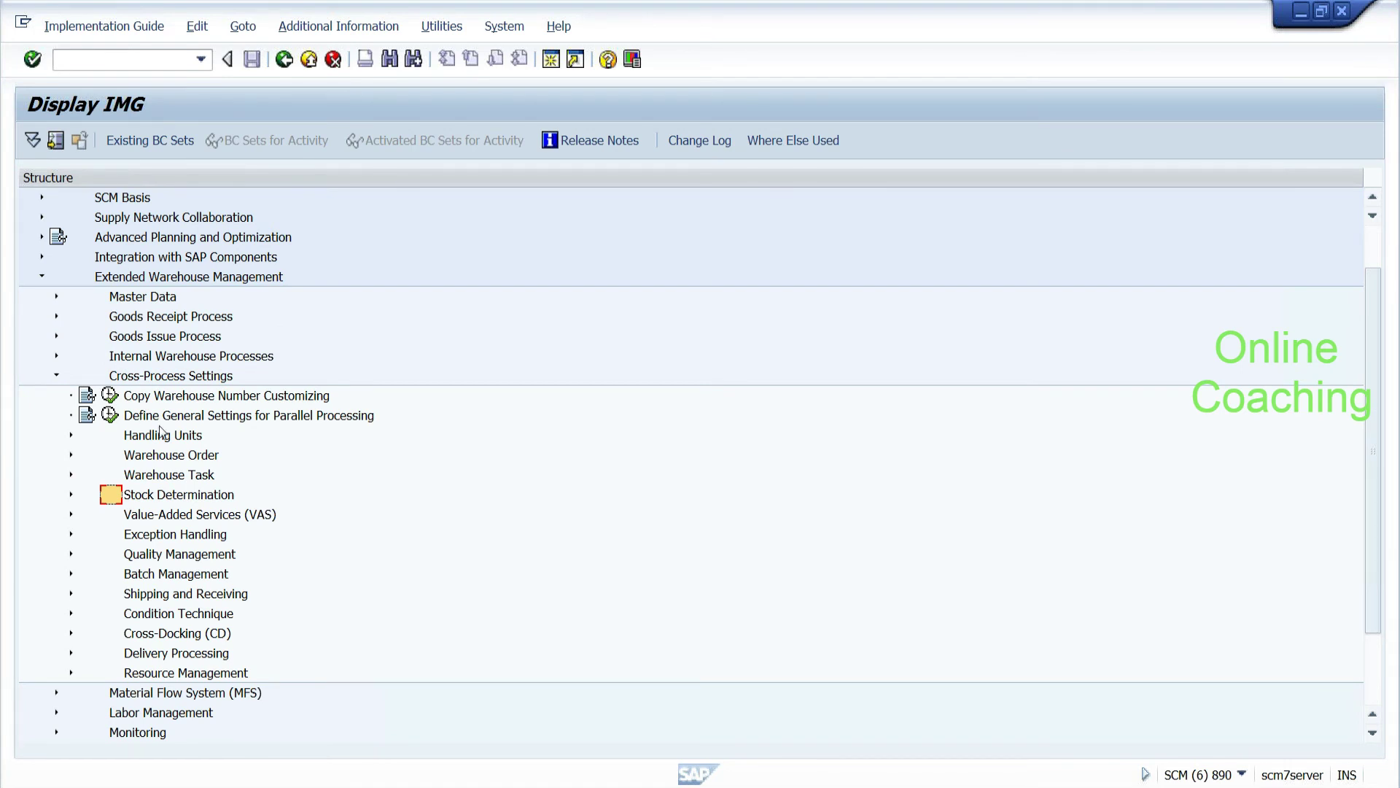
click(154, 539)
click(151, 595)
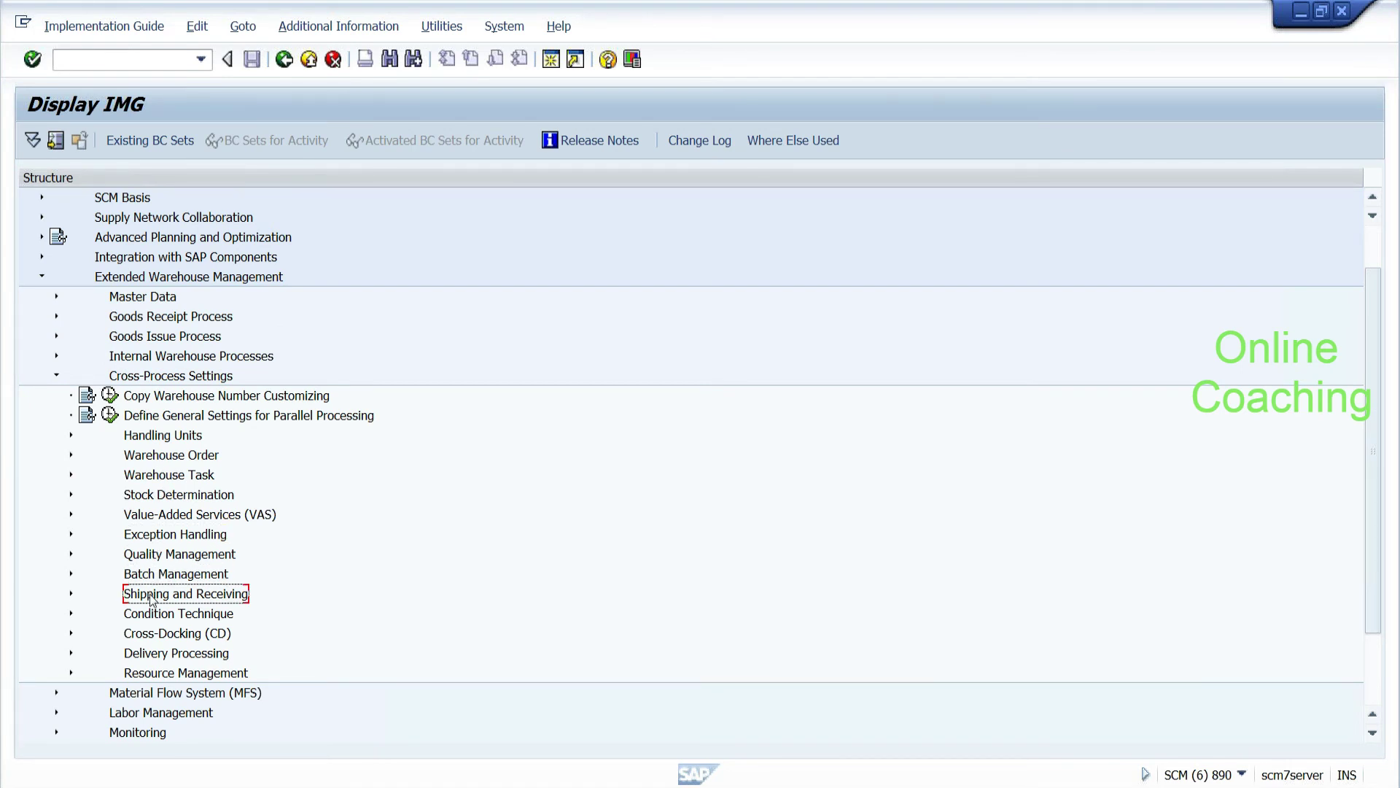
click(151, 633)
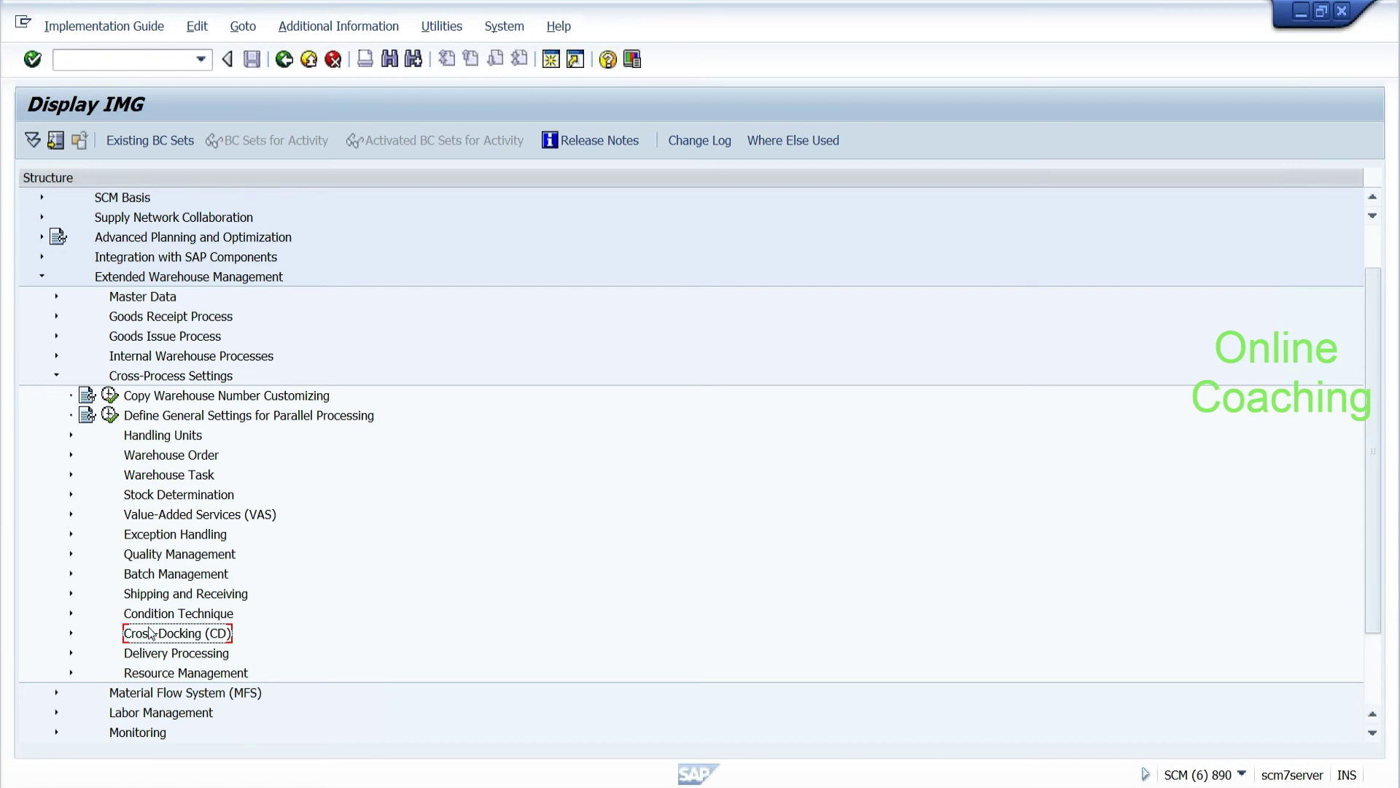
Step: Expand Delivery Processing under Cross-Process Settings and inspect its General Settings activities, leaving General Settings collapsed
click(71, 653)
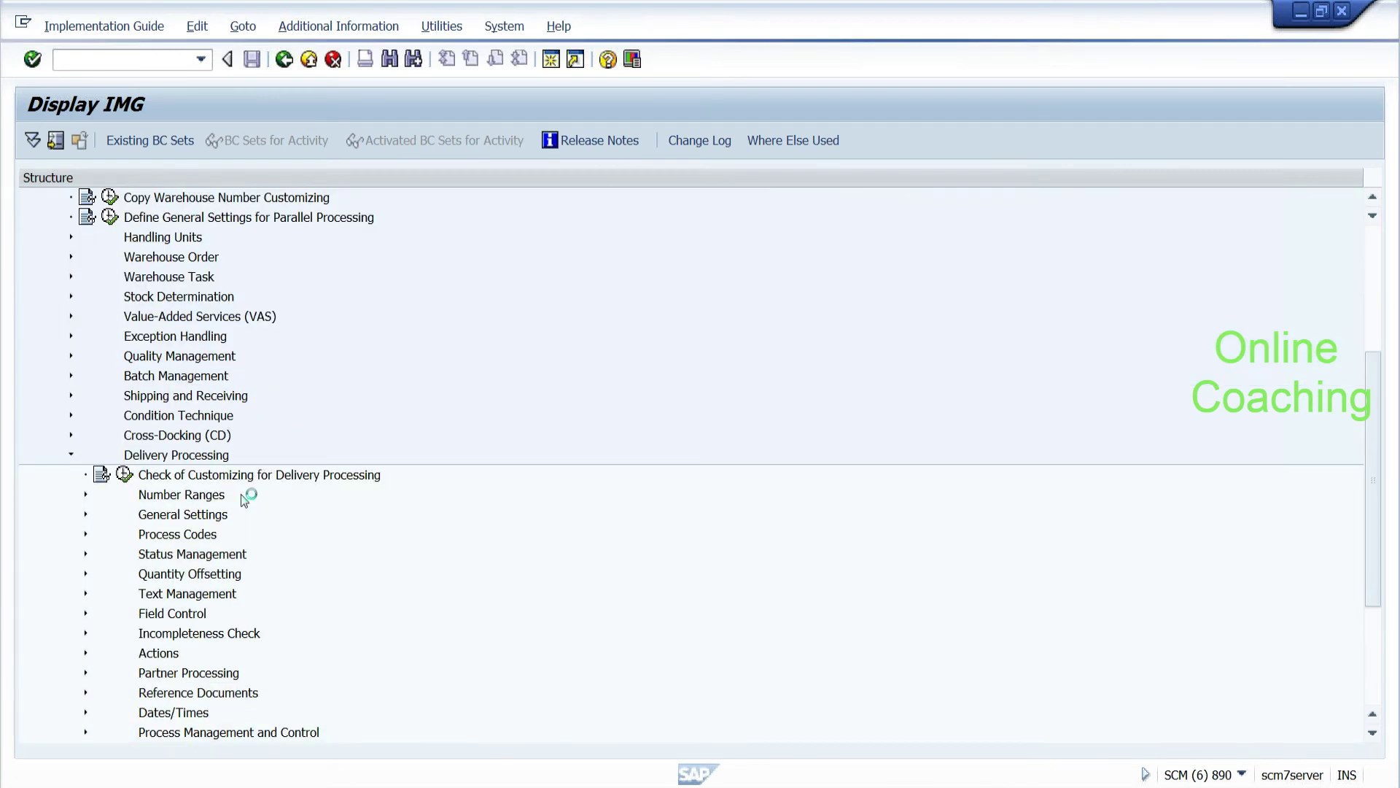
click(85, 515)
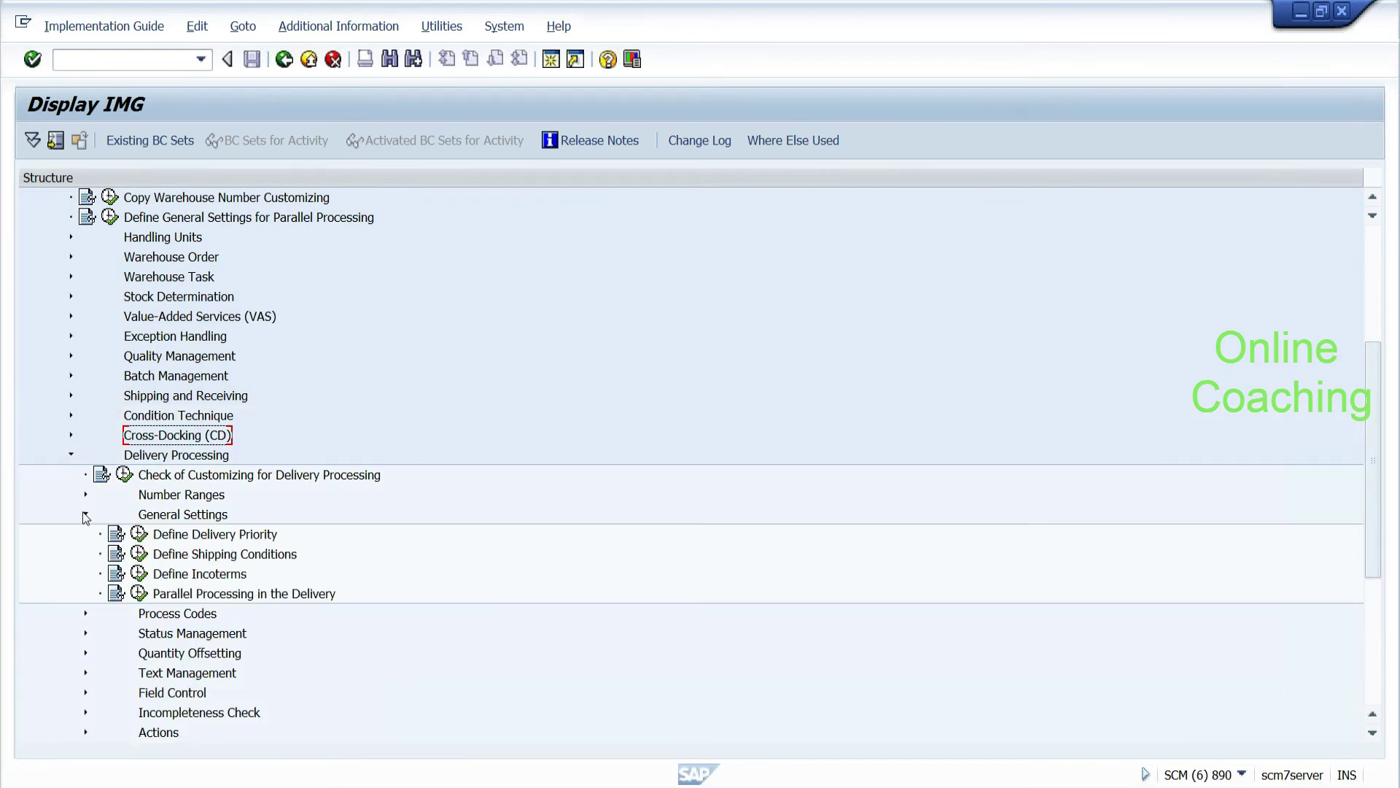
click(86, 515)
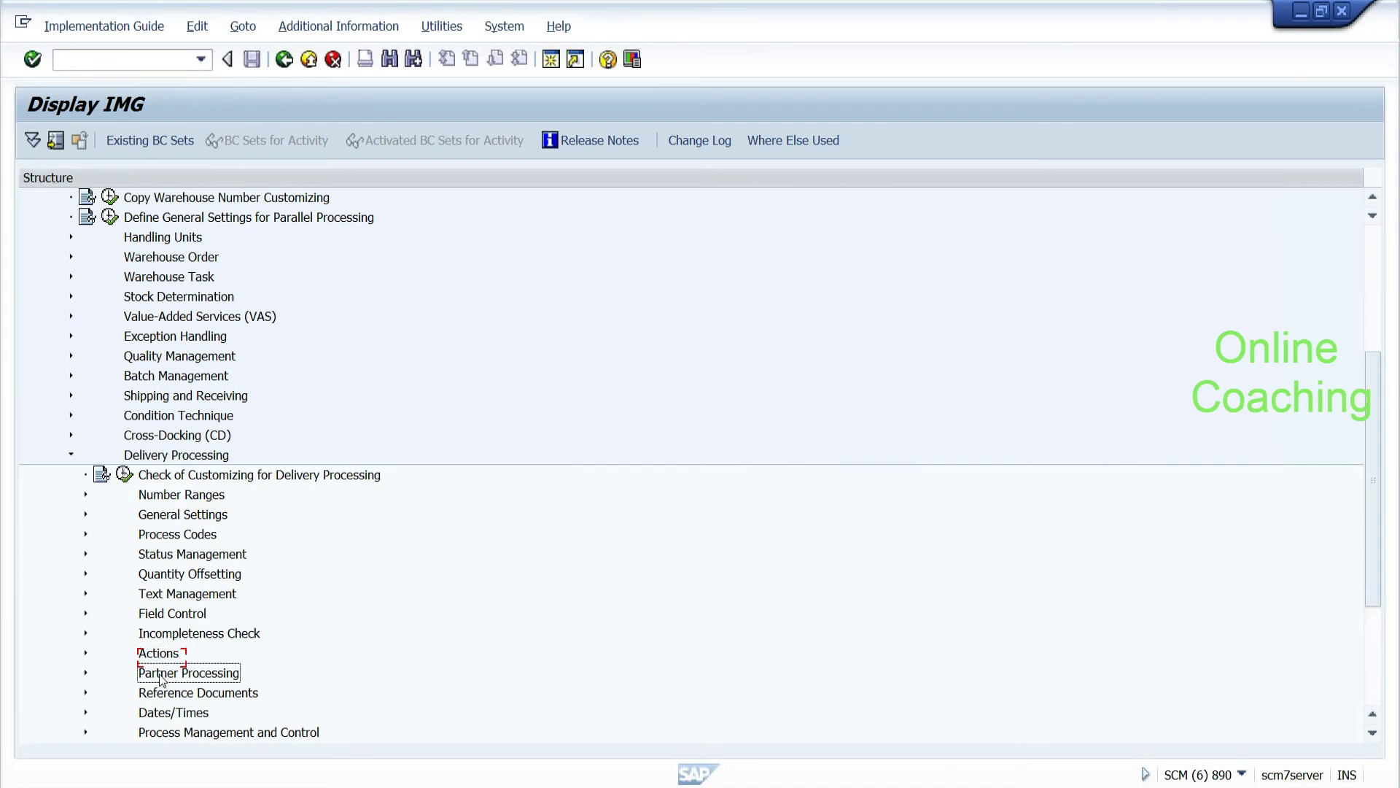
scroll(162, 680, down, 1)
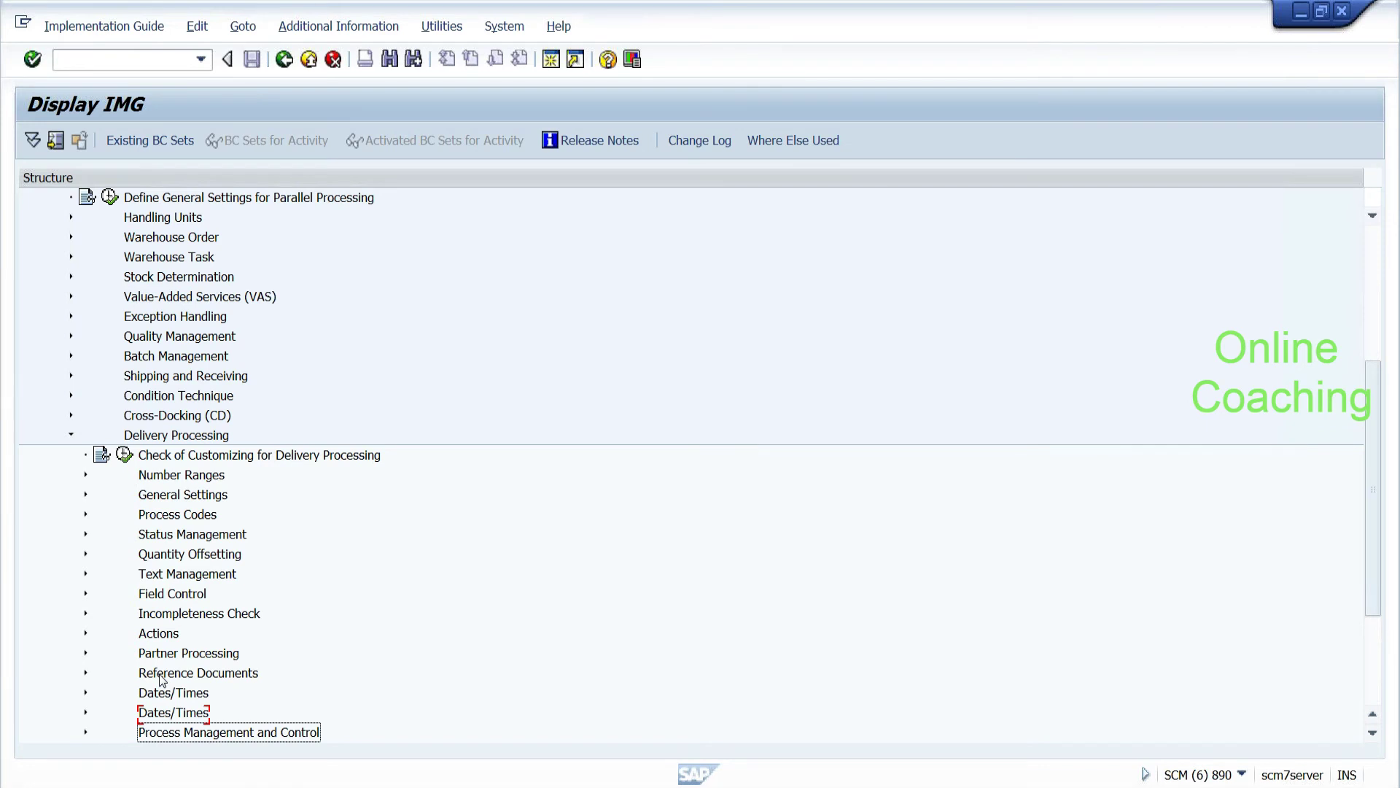
scroll(162, 680, down, 3)
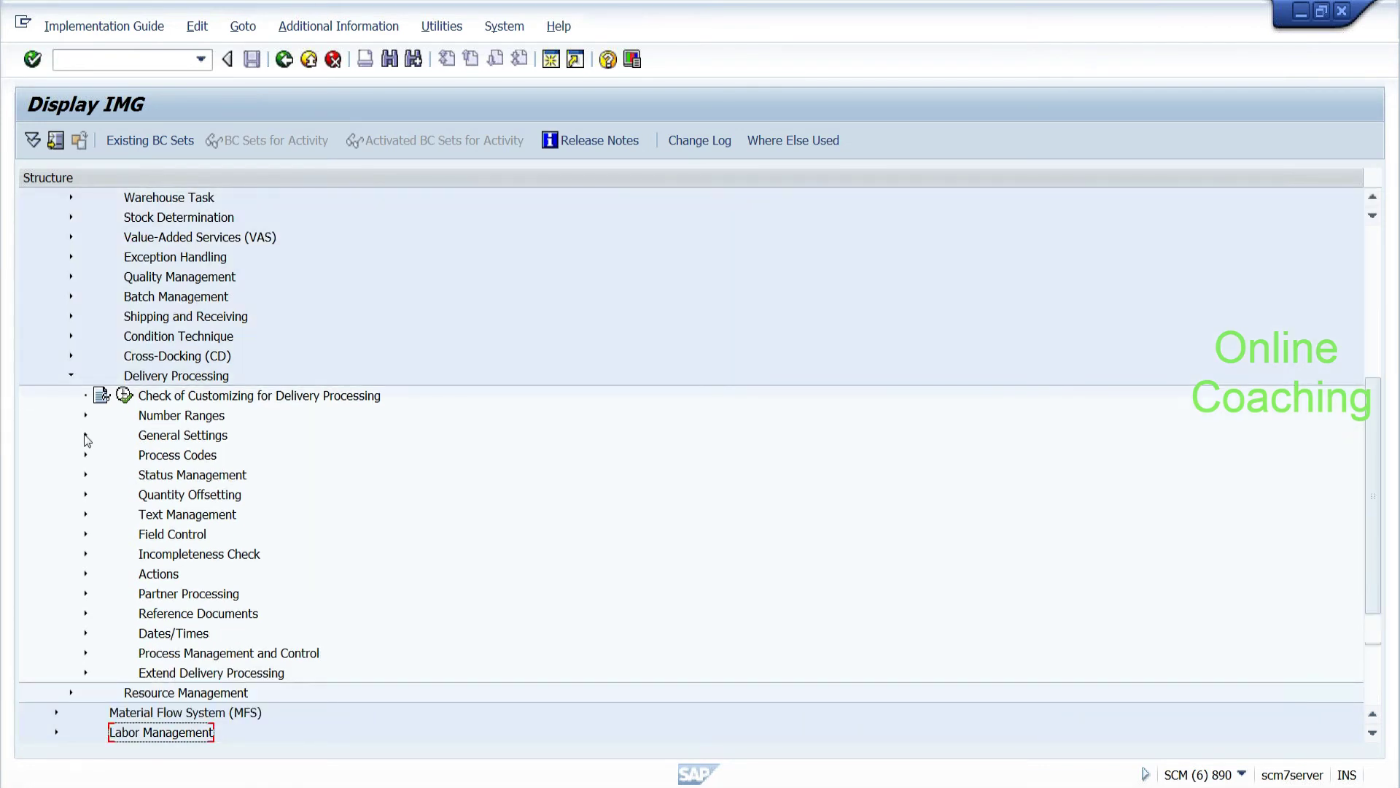
click(85, 436)
click(86, 436)
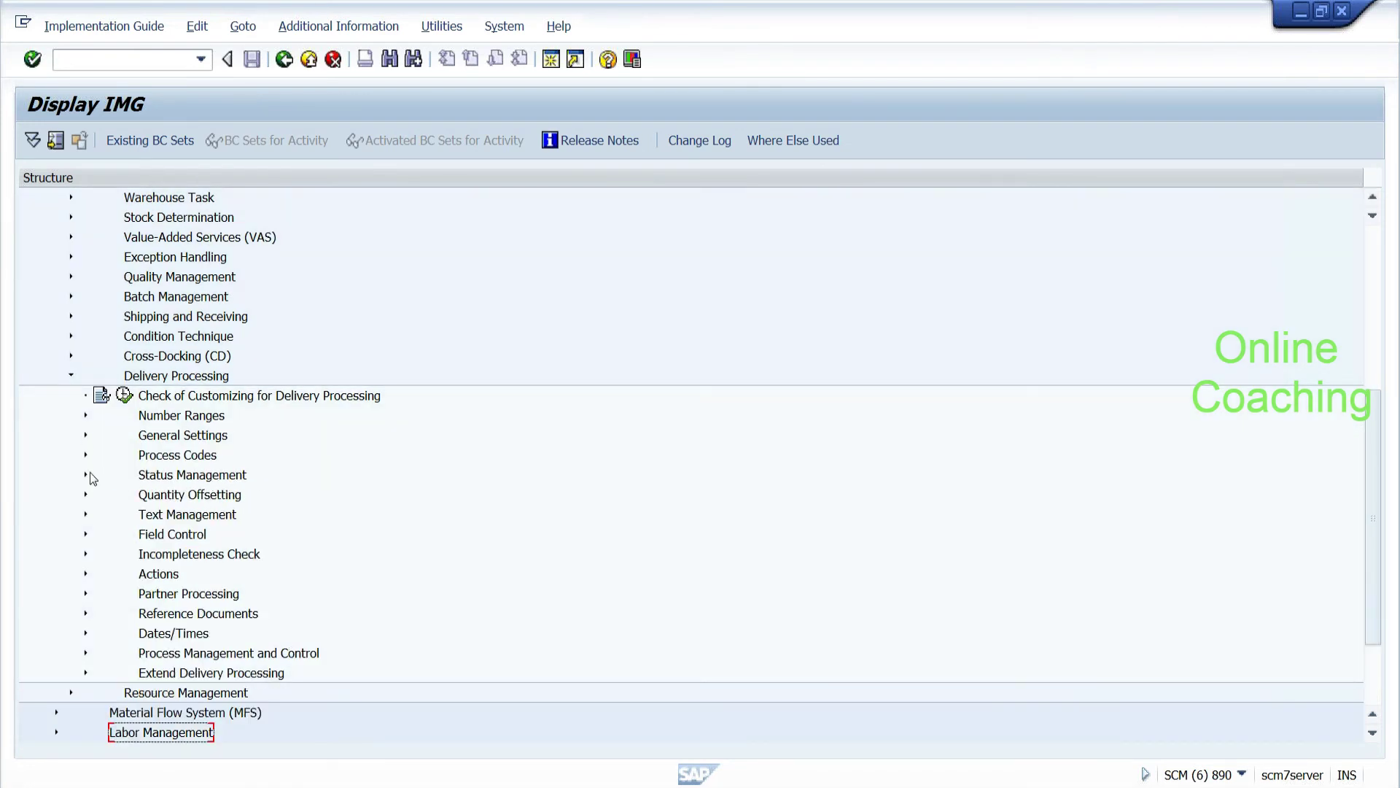
Step: Inspect the Actions, Dates/Times, Process Management and Control, and Extend Delivery Processing nodes, collapsing each one again
click(103, 553)
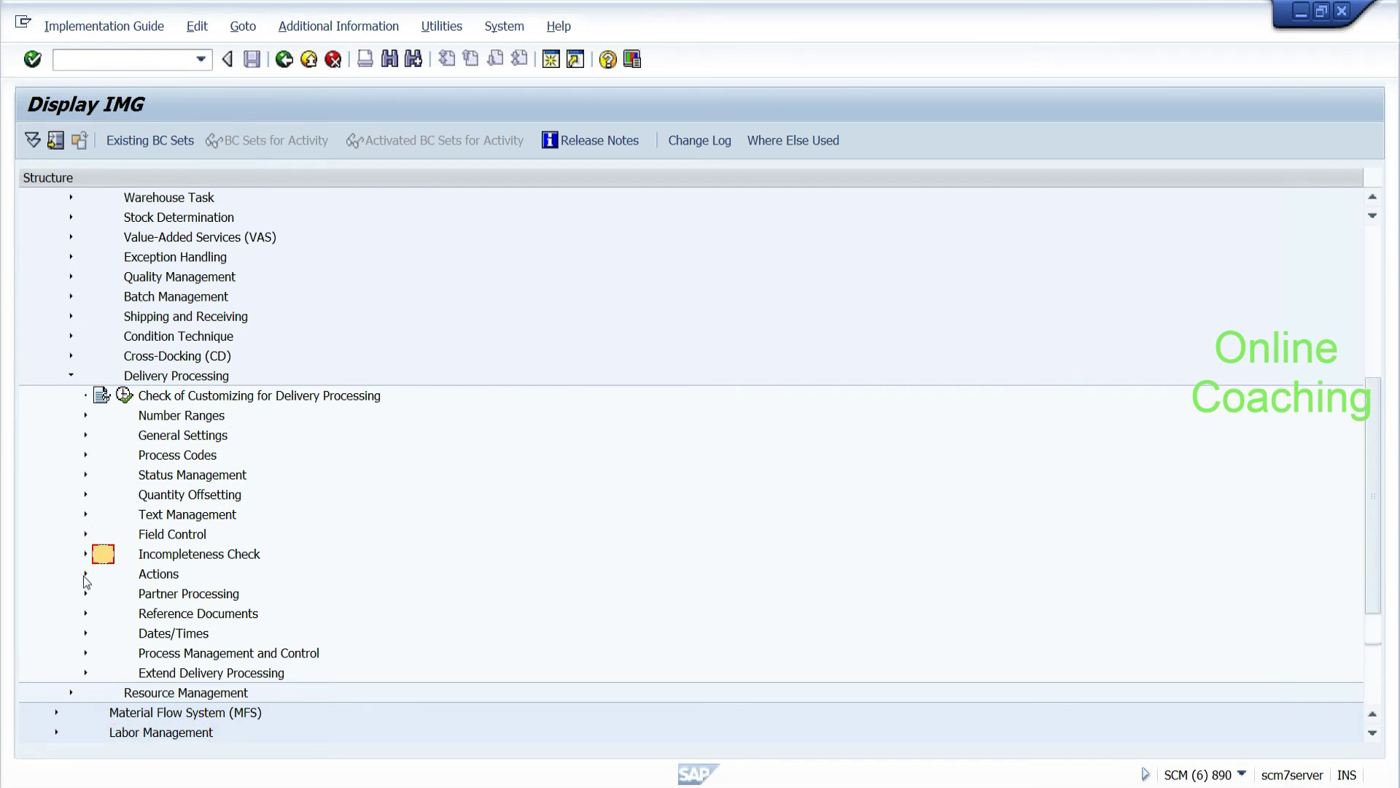
click(85, 573)
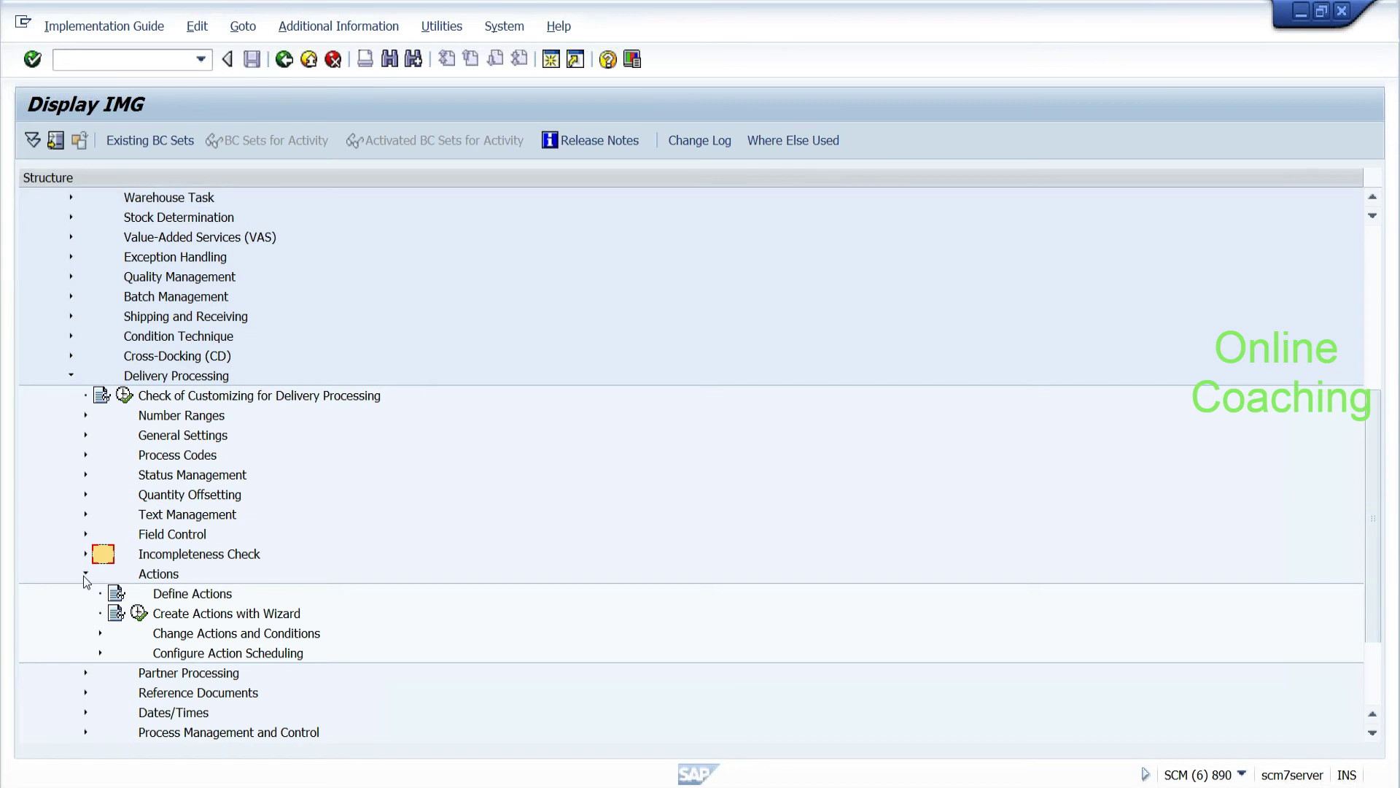
click(83, 575)
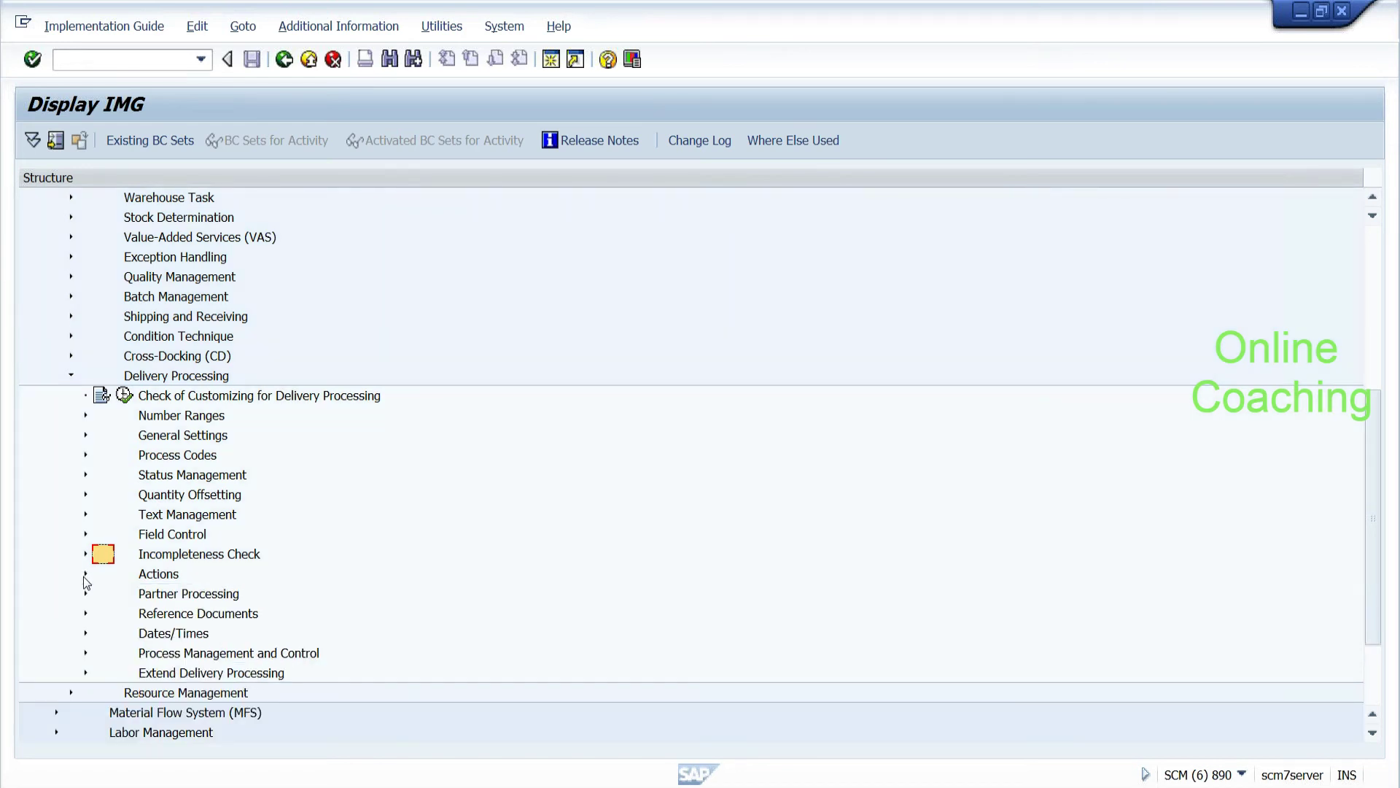
click(85, 634)
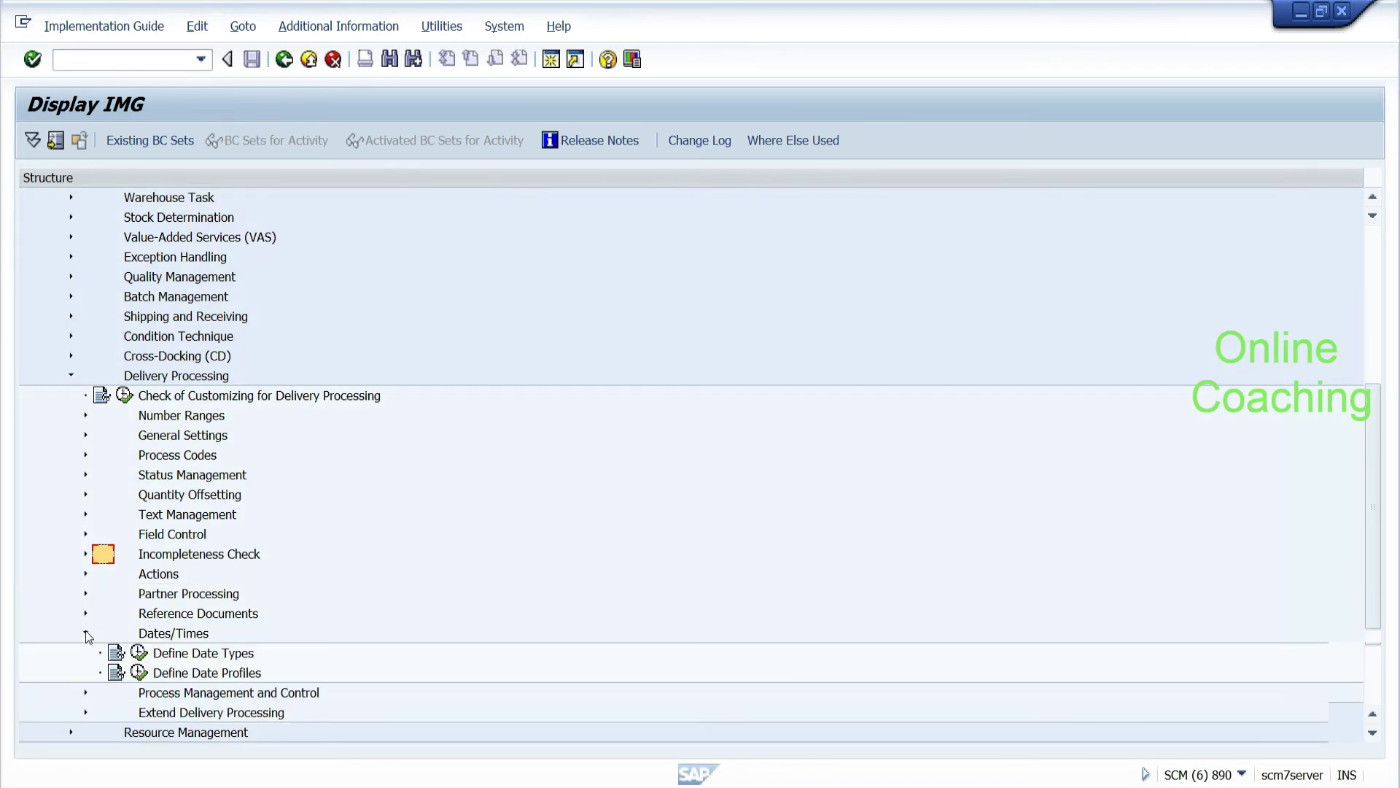
click(85, 633)
click(86, 653)
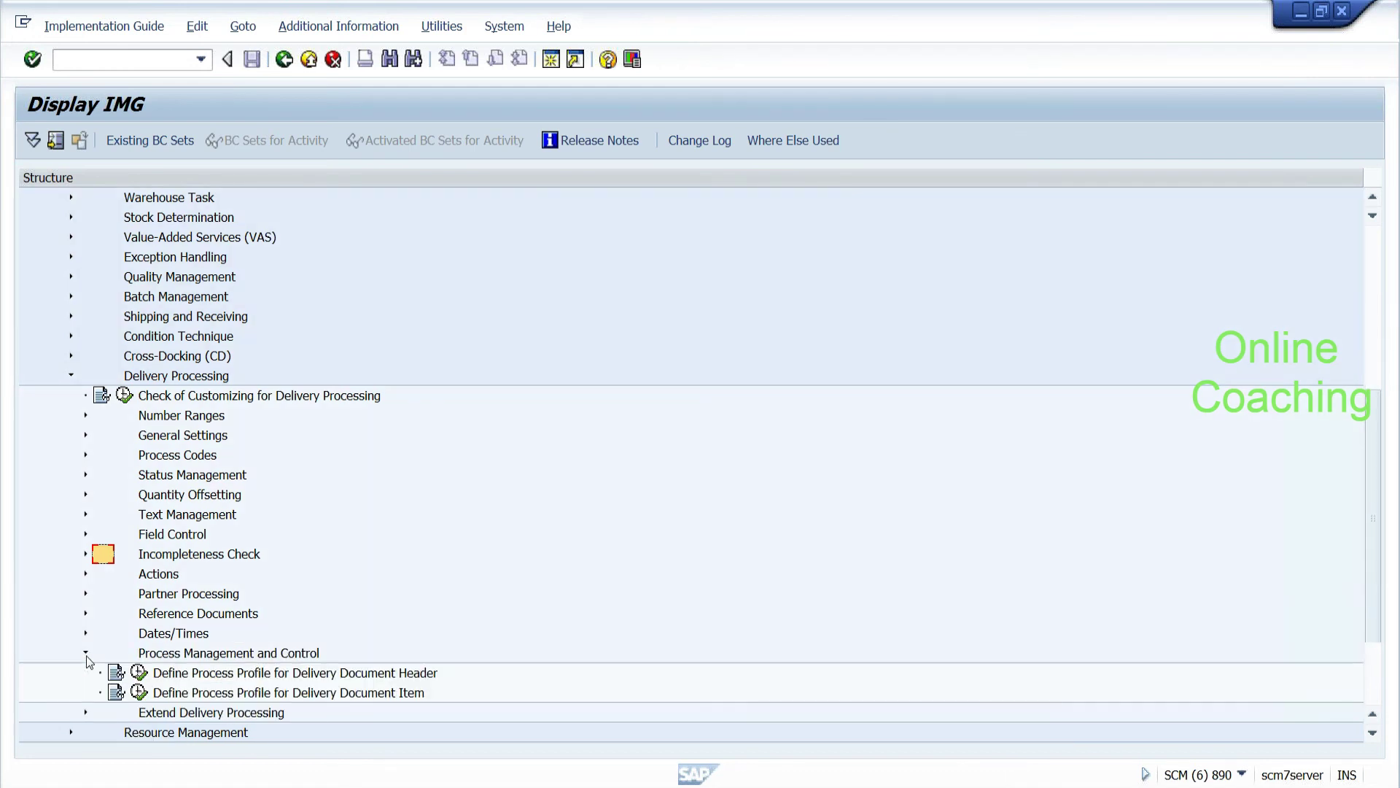
click(85, 652)
click(86, 673)
click(86, 673)
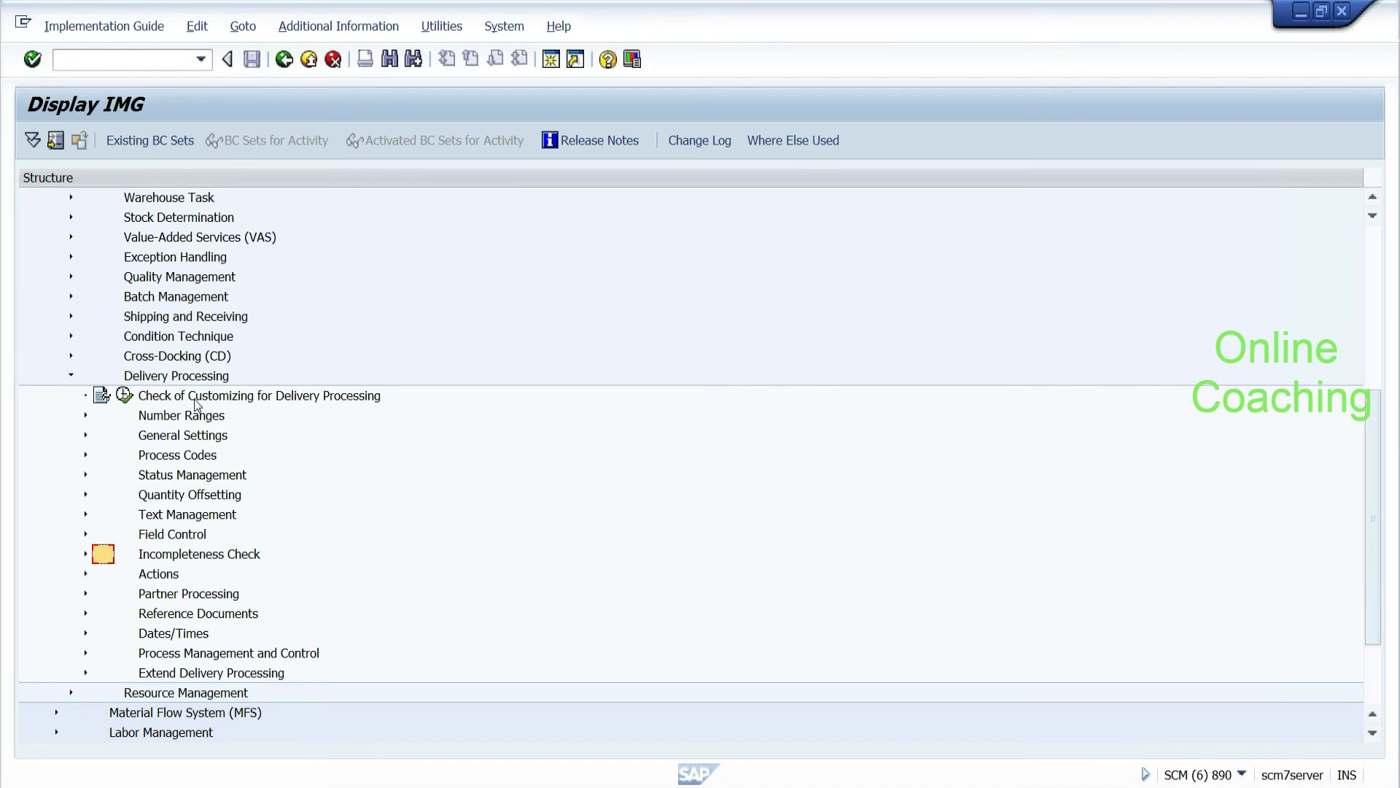
Step: Reread the process type and document type determination rules in Notepad, and return to the Delivery Processing node in SAP
click(185, 377)
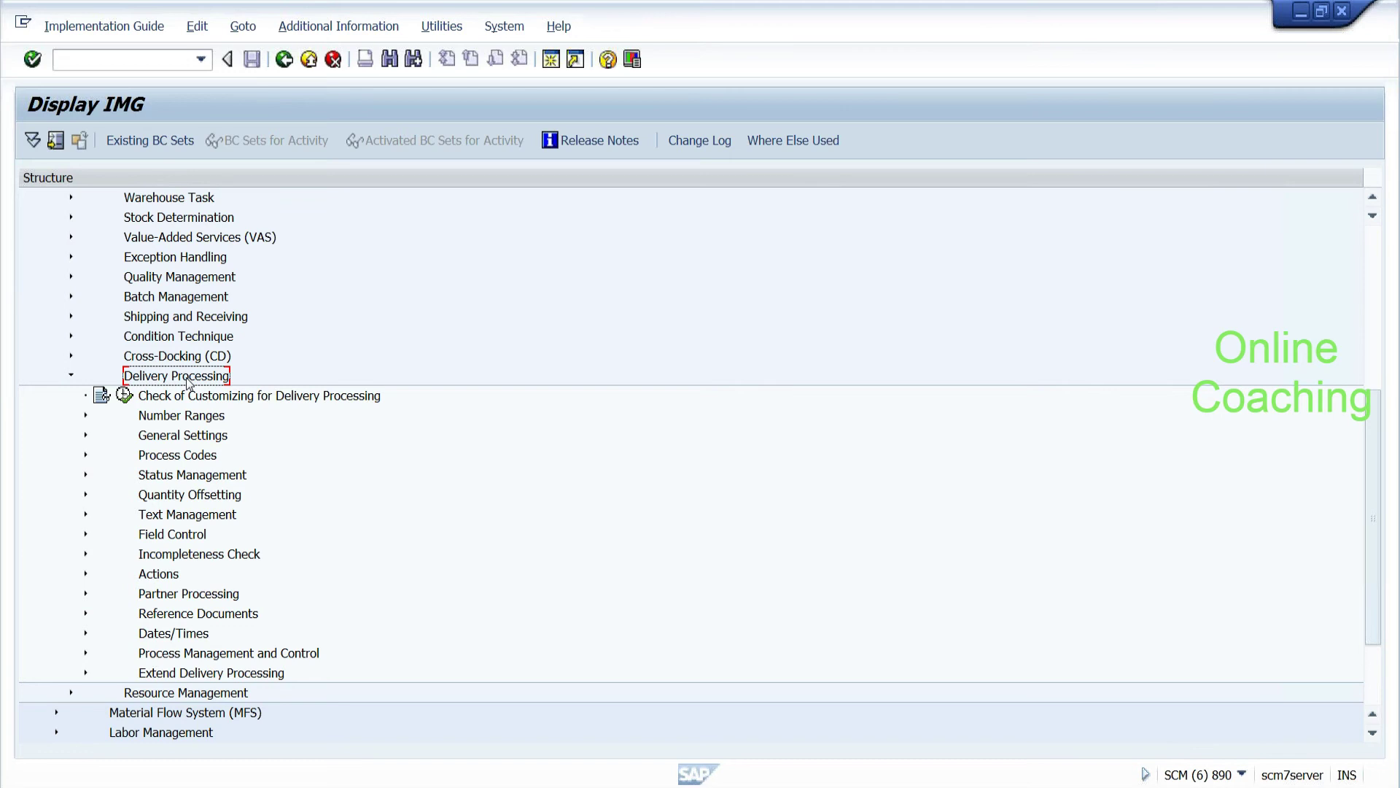
key(alt+Tab)
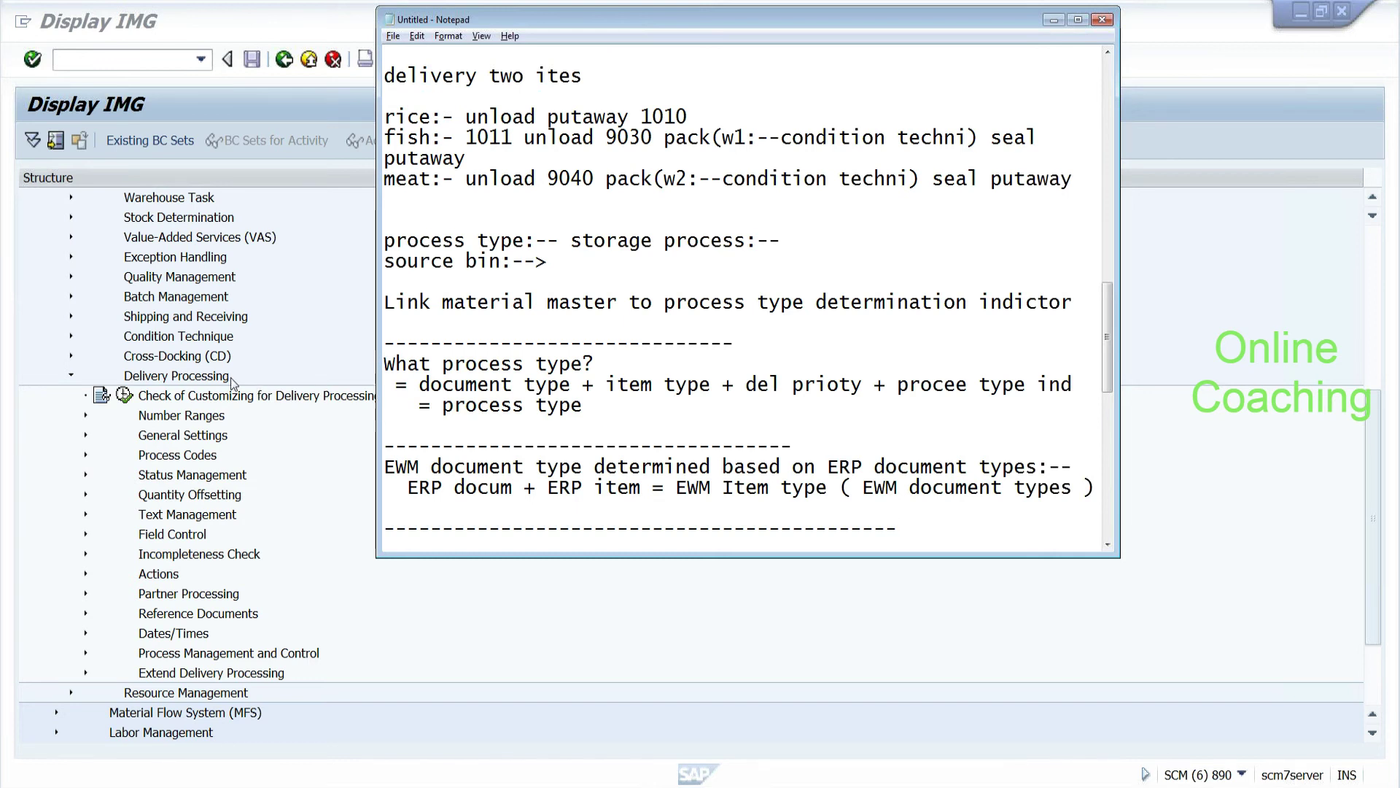
click(317, 375)
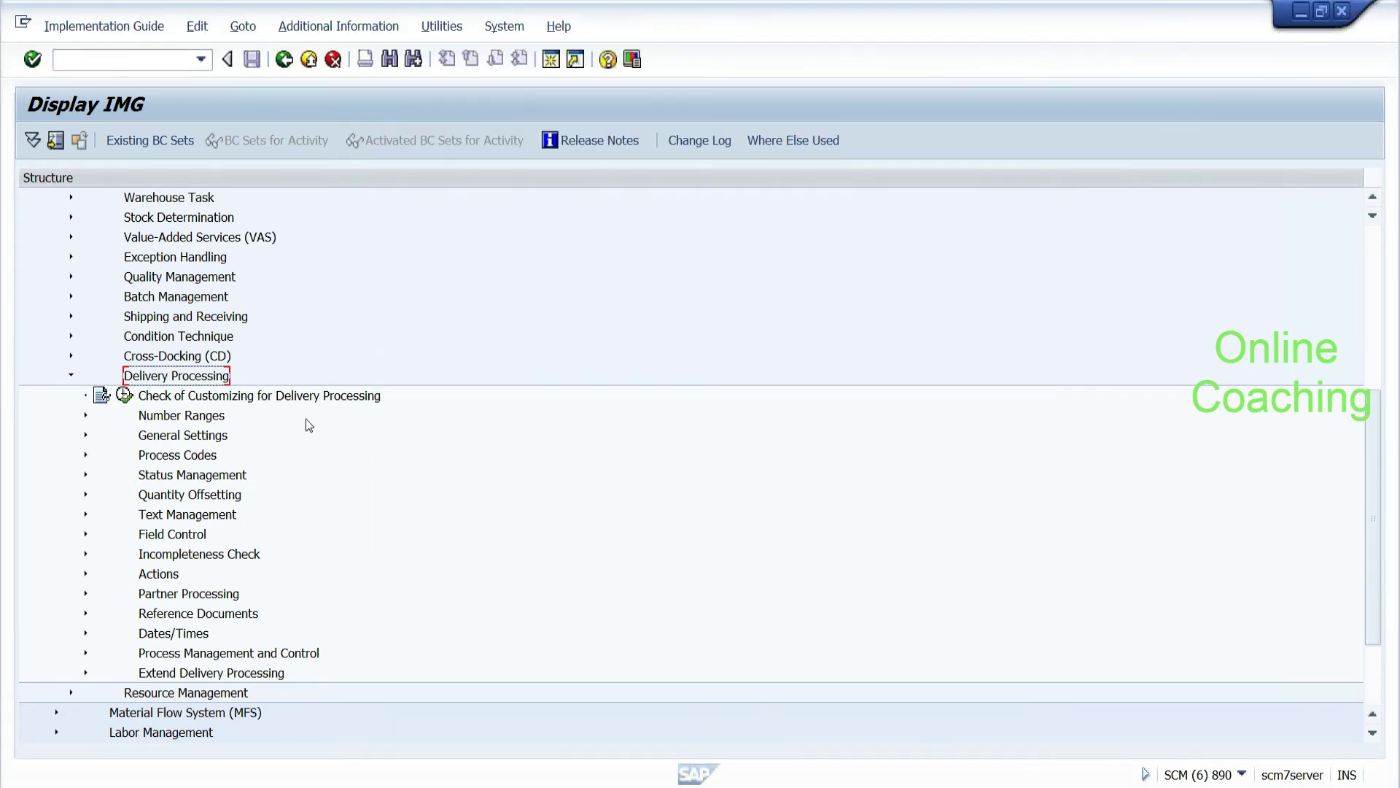
Step: Search the nodes around cross-process Delivery Processing, including its General Settings, for the document type mapping
click(206, 456)
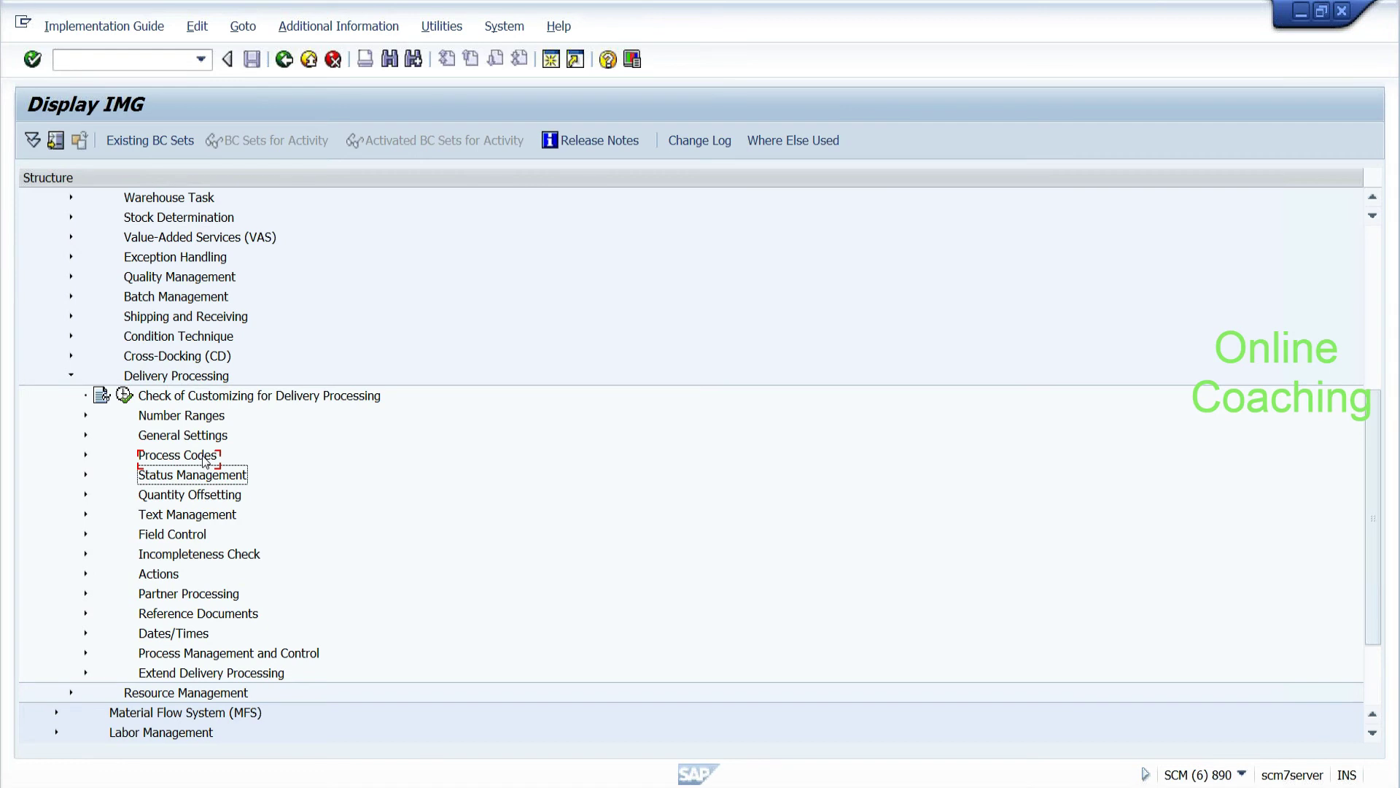
key(Down)
key(Down)
key(Down)
key(Down)
key(Down)
key(Down)
key(Down)
key(Down)
key(Down)
key(Down)
key(Down)
key(Down)
key(Down)
key(Down)
key(Down)
key(Down)
key(Down)
key(Down)
key(Down)
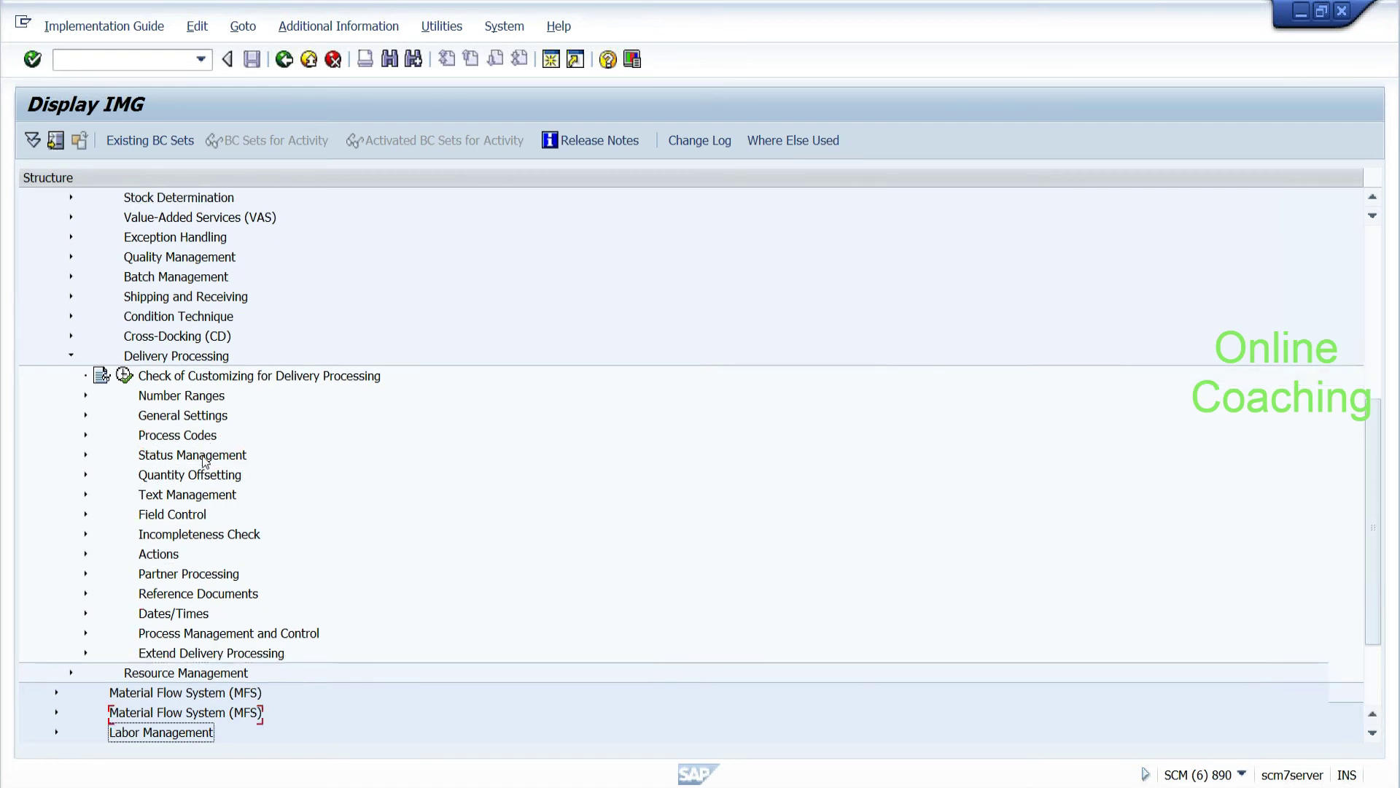
key(Down)
key(Up)
key(Up)
key(Up)
key(Up)
key(Up)
key(Up)
key(Up)
key(Up)
key(Up)
key(Up)
key(Up)
key(Up)
key(Up)
key(Up)
key(Up)
key(Up)
key(Up)
key(Up)
key(Up)
key(Up)
key(Up)
key(Up)
key(Up)
key(Up)
key(Up)
key(Up)
key(Down)
key(Down)
key(Down)
key(Down)
key(Down)
key(Down)
key(Down)
key(Down)
key(Down)
key(Down)
key(Down)
key(Down)
key(Down)
key(Down)
key(Down)
key(Down)
key(Down)
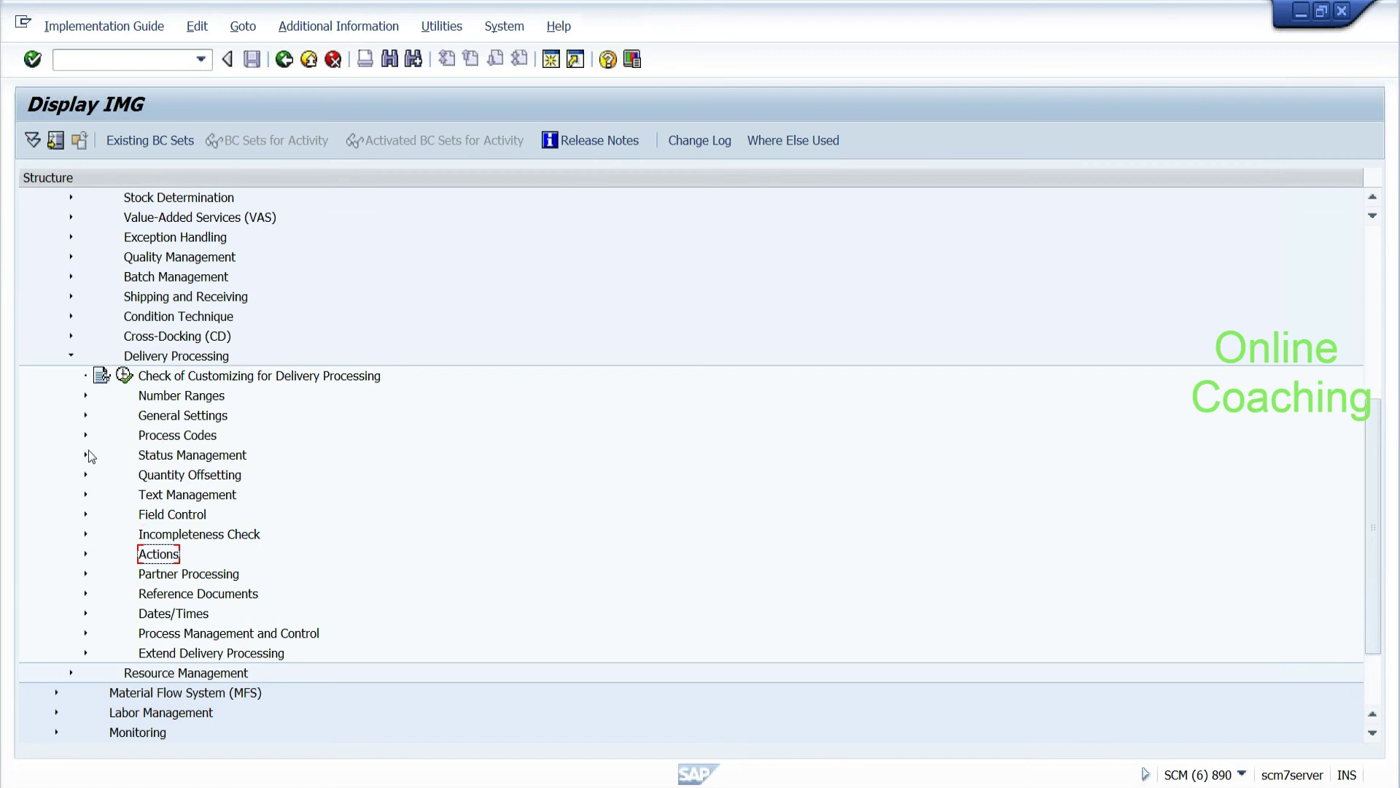
click(86, 416)
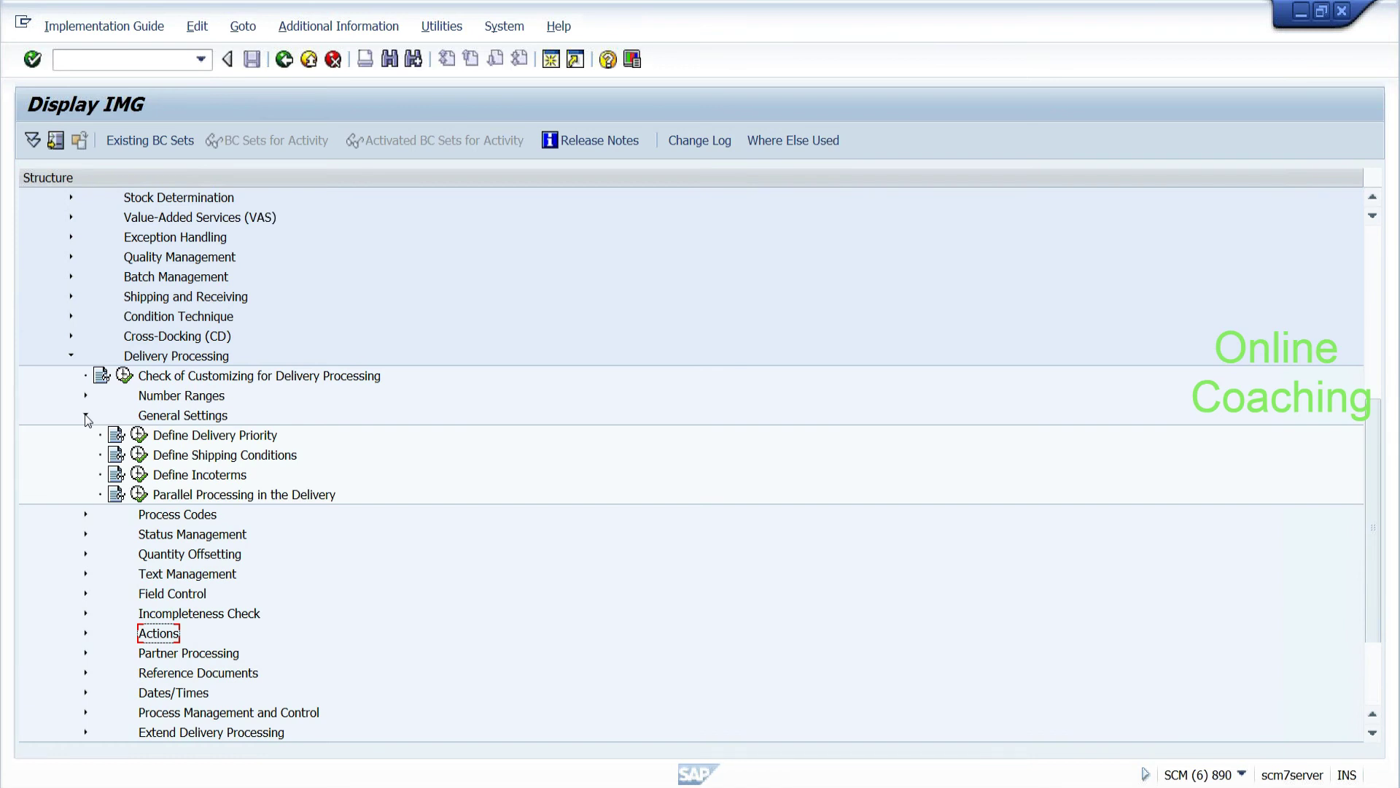
click(86, 418)
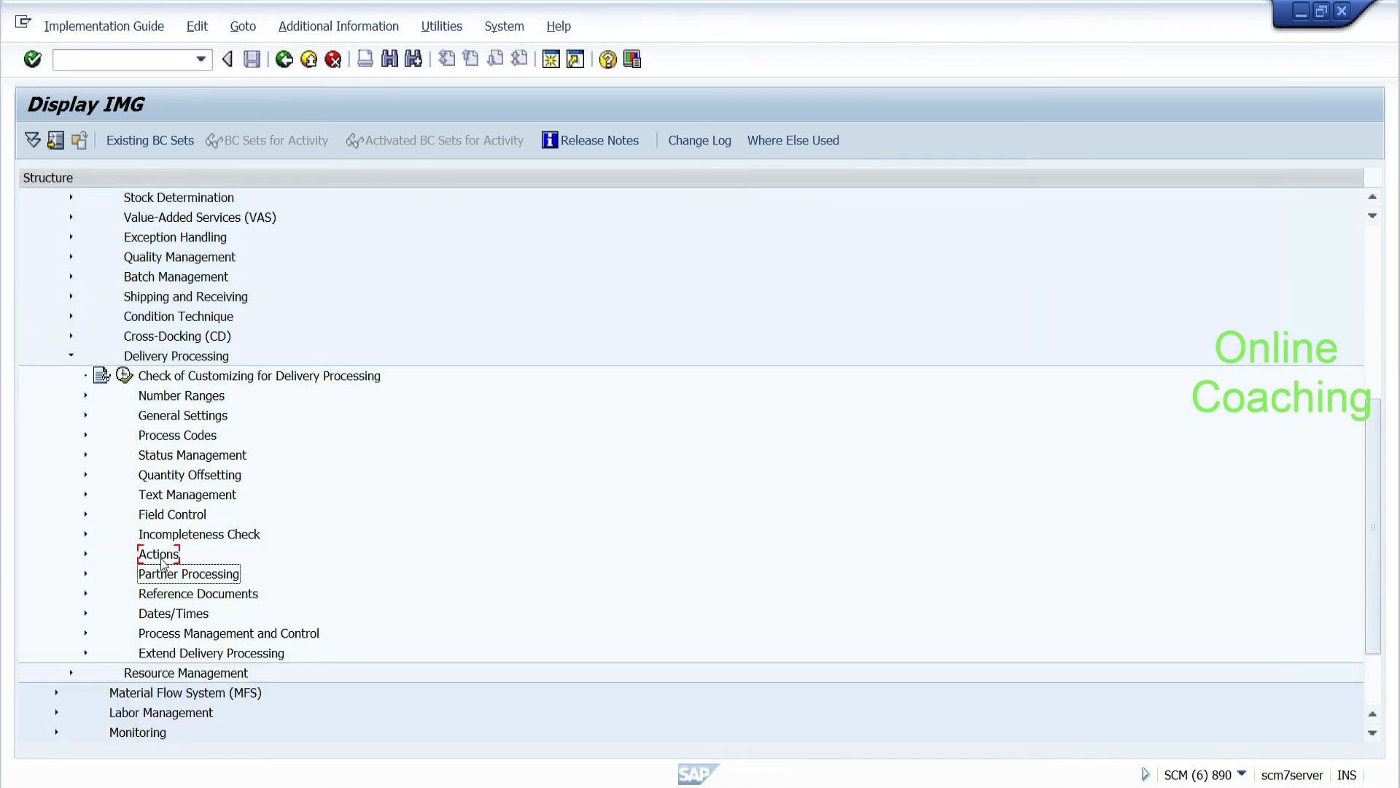
Step: Expand Interfaces under Extended Warehouse Management, down through ERP Integration to its Delivery Processing node
key(Down)
key(Down)
key(Down)
key(Down)
key(Down)
key(Down)
key(Down)
key(Down)
key(Down)
key(Down)
key(Down)
key(Down)
key(Down)
key(Down)
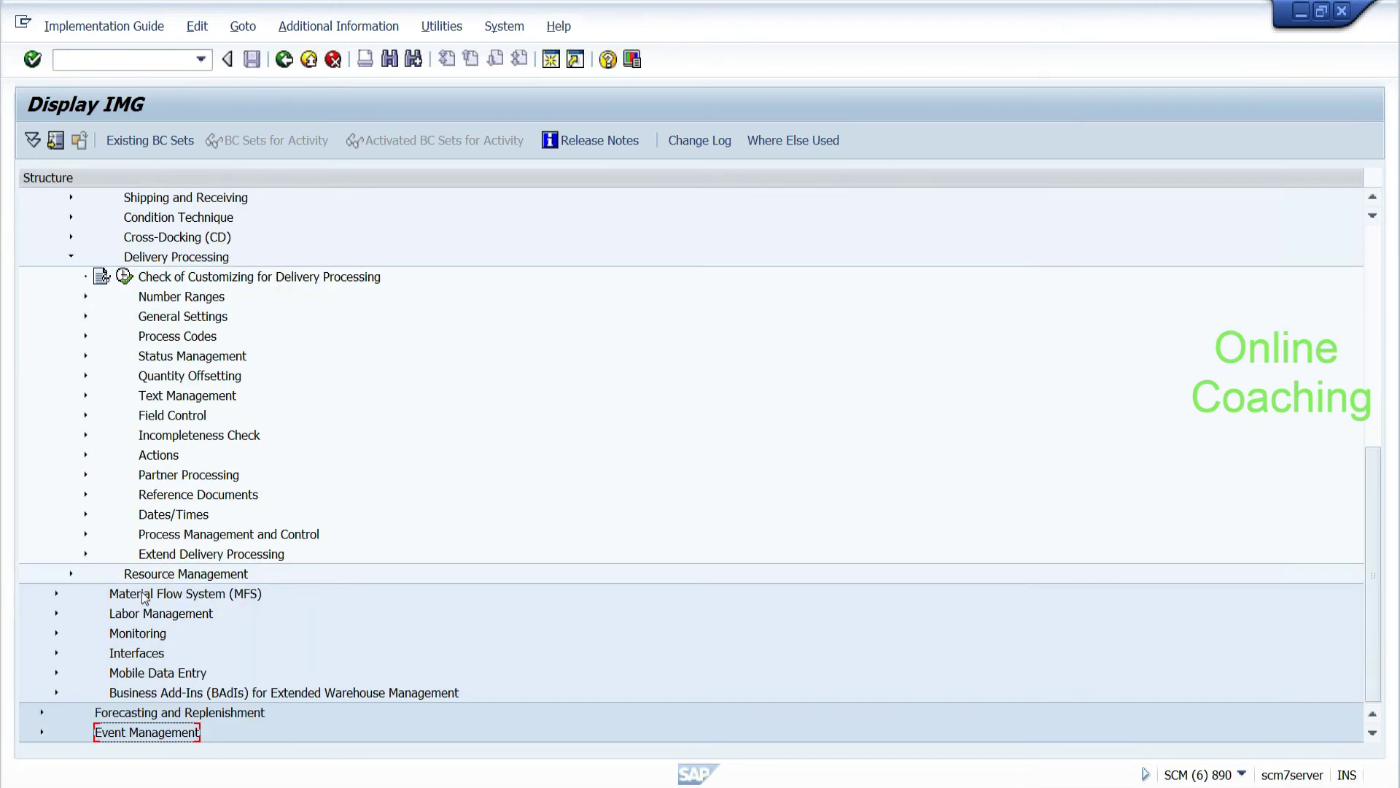
click(57, 653)
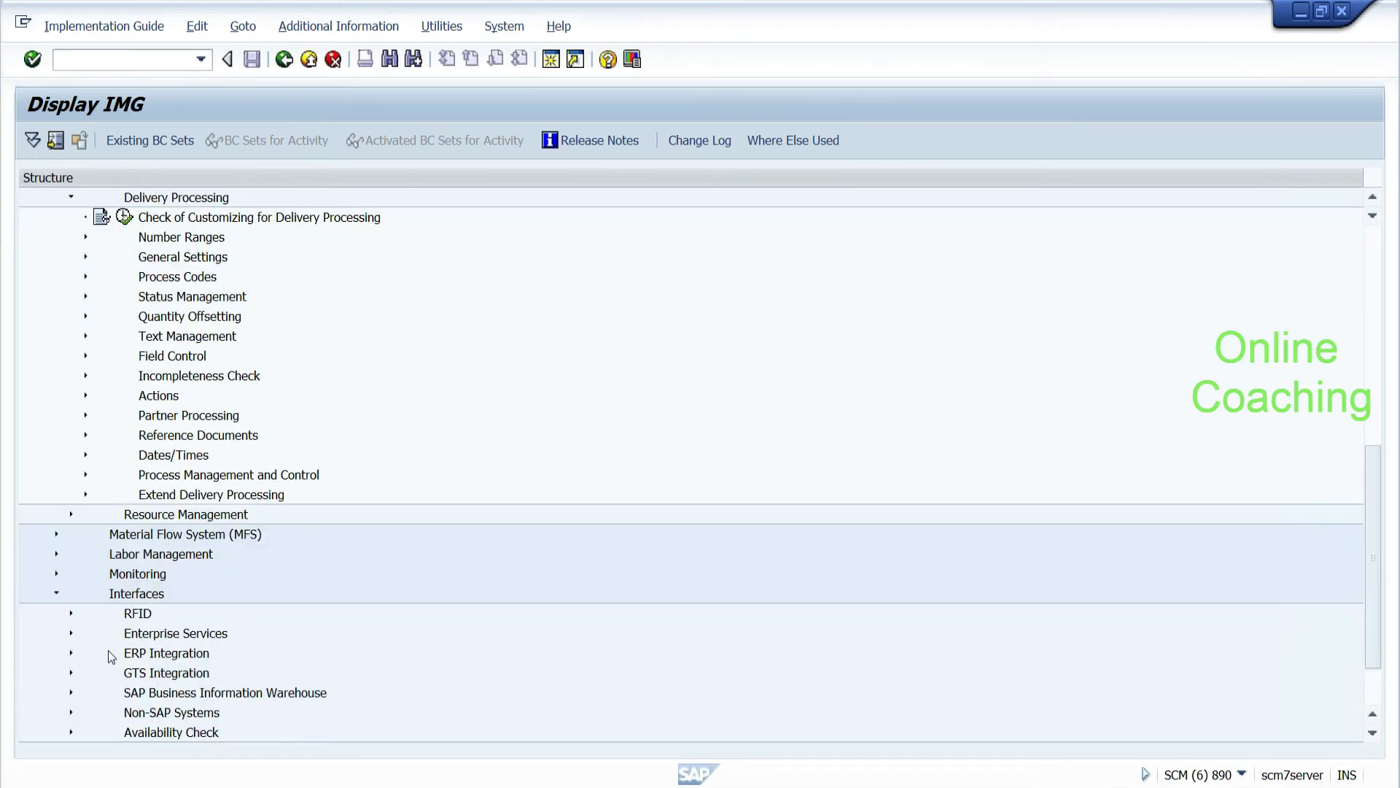
click(71, 653)
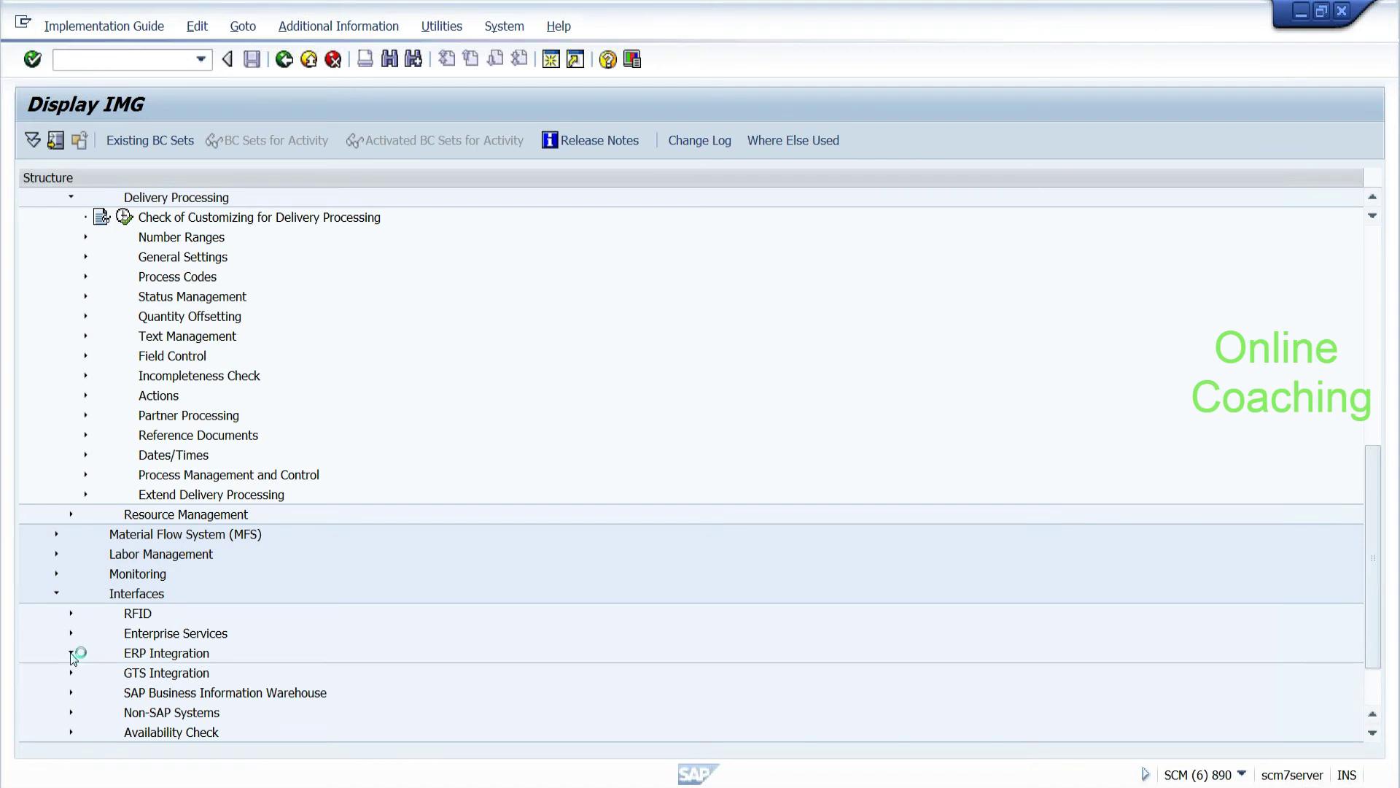
click(84, 712)
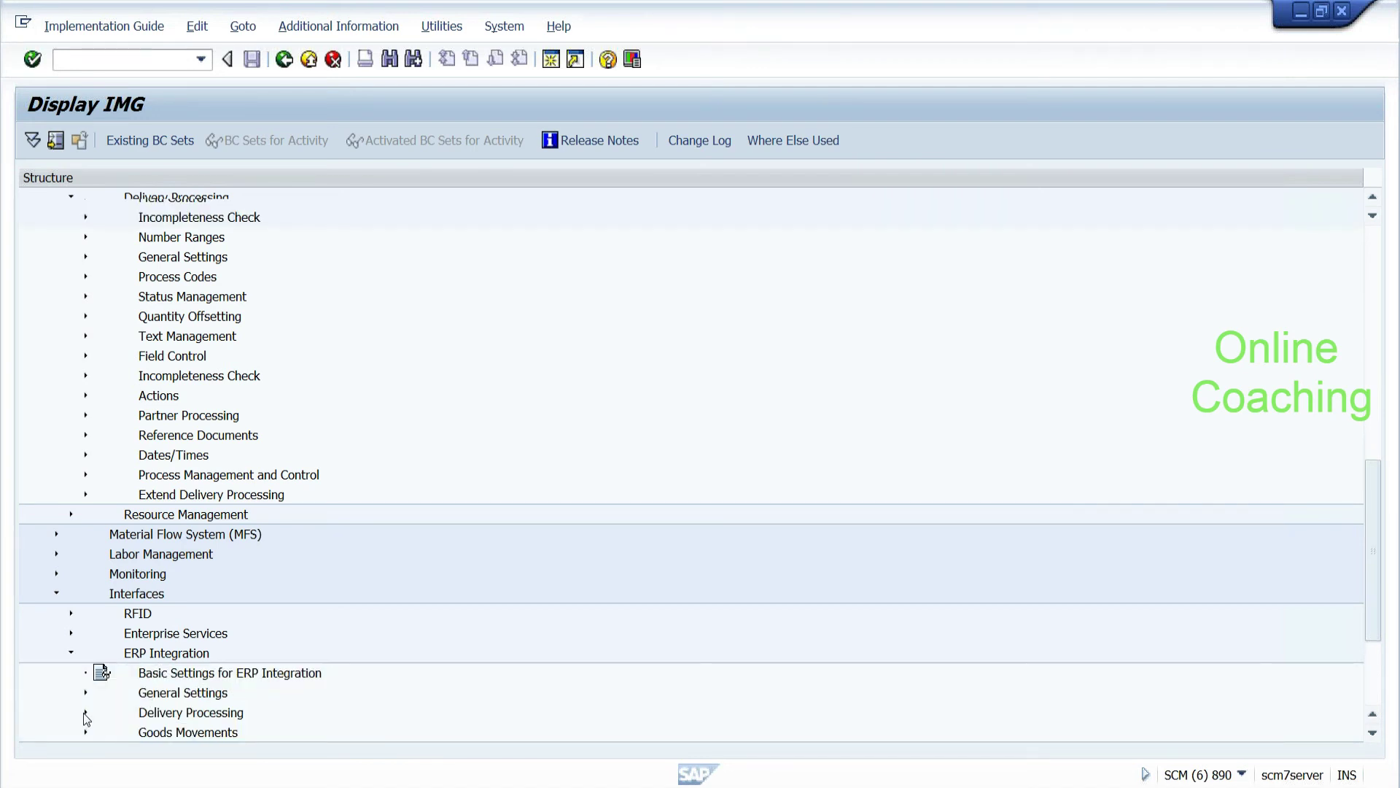
Step: Examine the ERP Integration delivery processing activities for mapping document types and item types from ERP to EWM
click(259, 579)
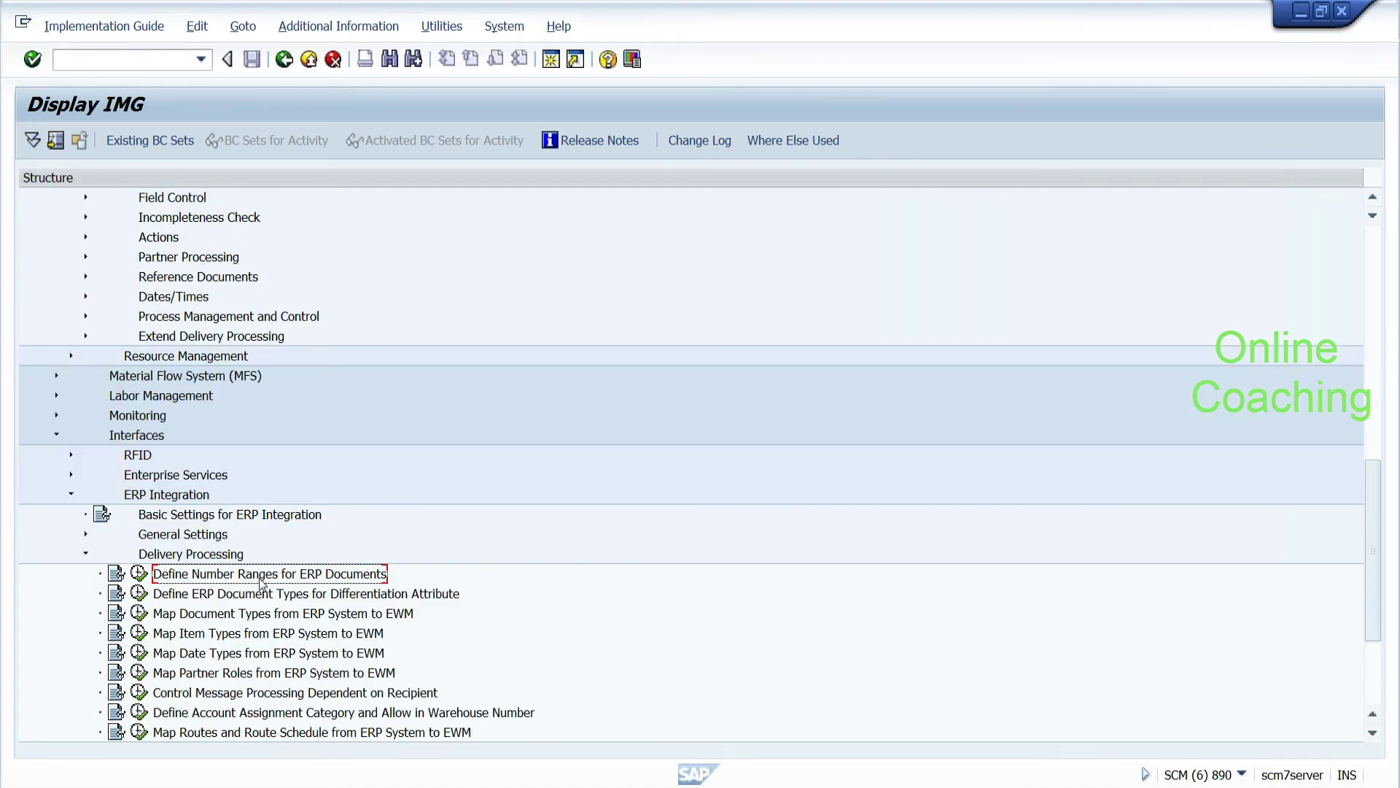
click(245, 597)
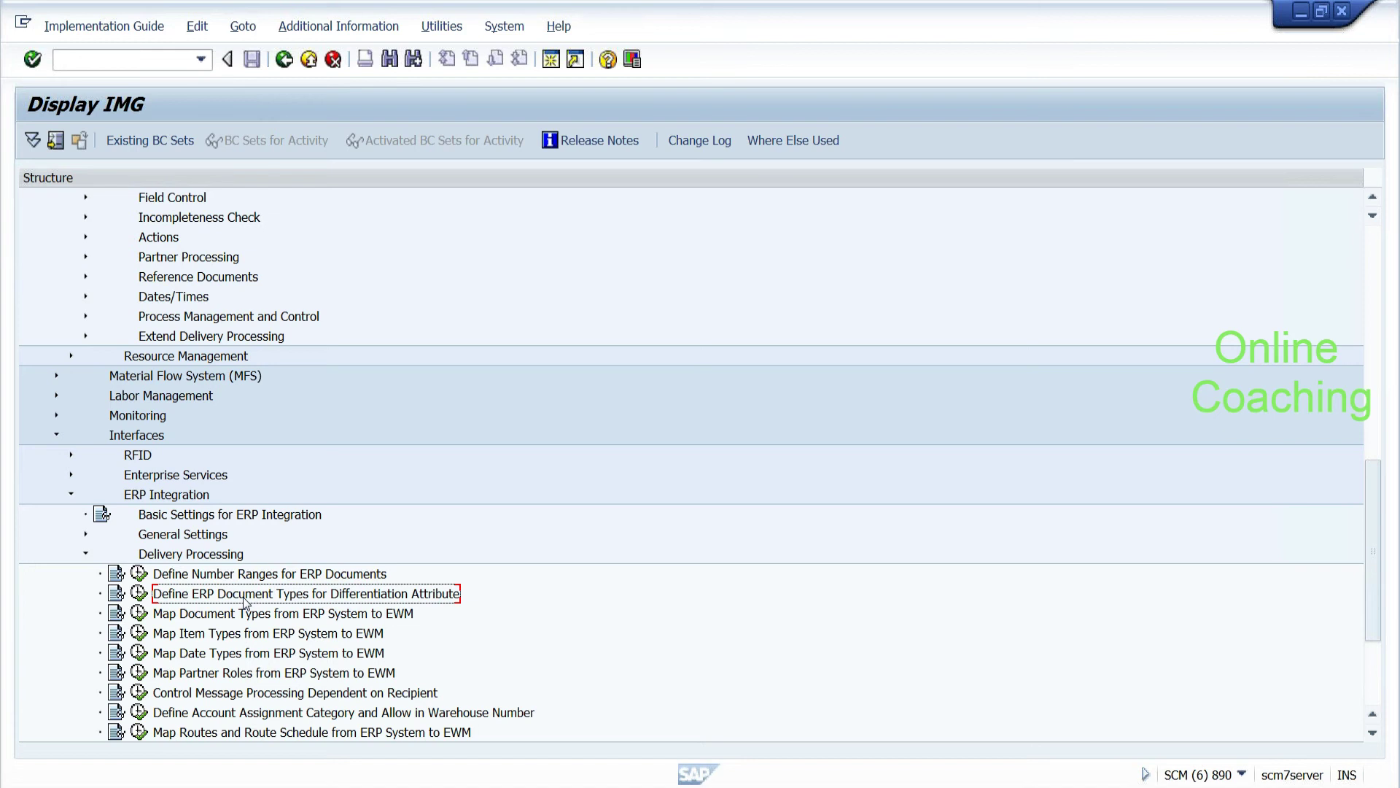
key(Down)
key(Down)
key(Down)
key(Down)
key(Down)
key(Down)
key(Down)
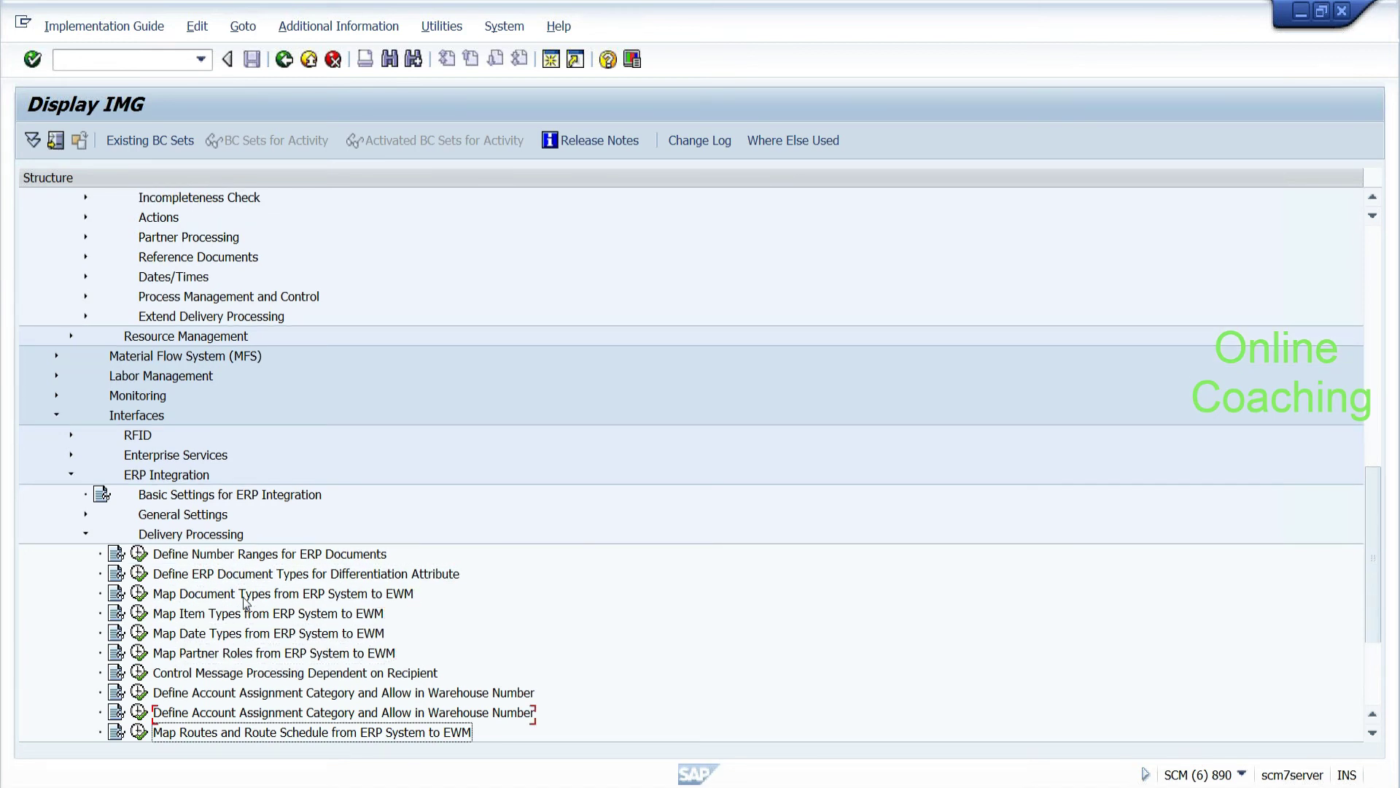
Step: Look through the remaining ERP Integration activities and neighbouring Interfaces nodes, then select Map Document Types from ERP System to EWM
key(Down)
key(Down)
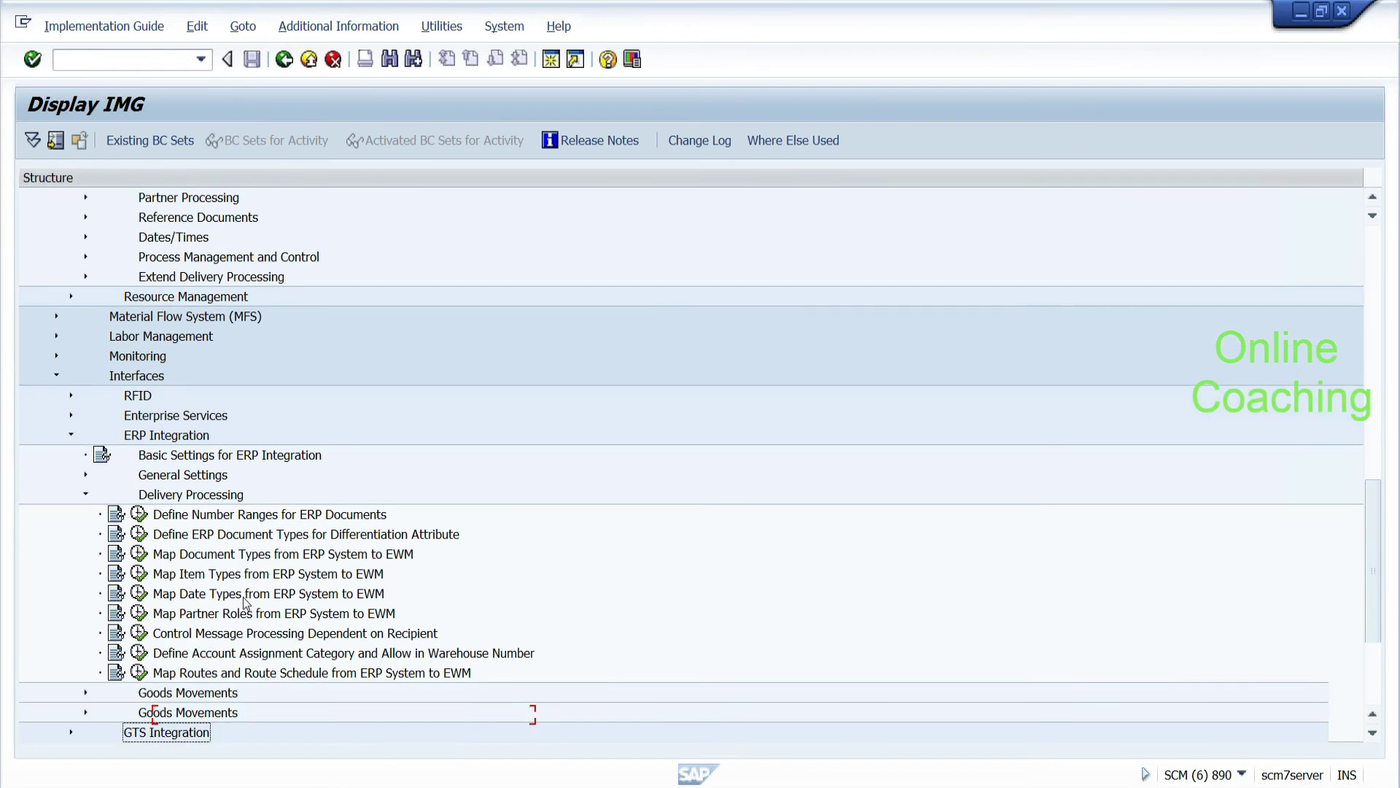
key(Down)
key(Down)
key(Down)
key(Down)
key(Up)
key(Up)
key(Up)
key(Up)
key(Up)
key(Up)
key(Up)
key(Up)
key(Up)
key(Up)
key(Up)
key(Up)
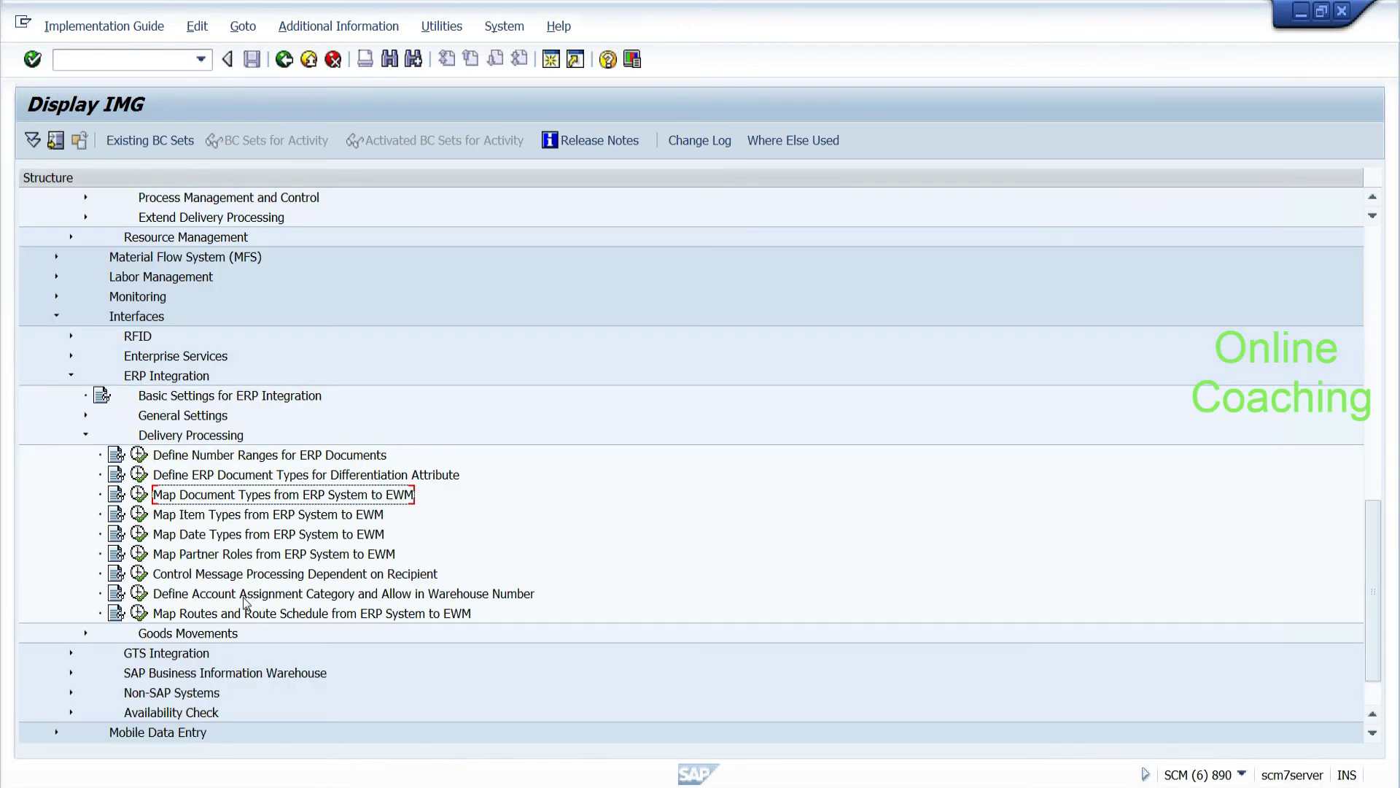
click(202, 479)
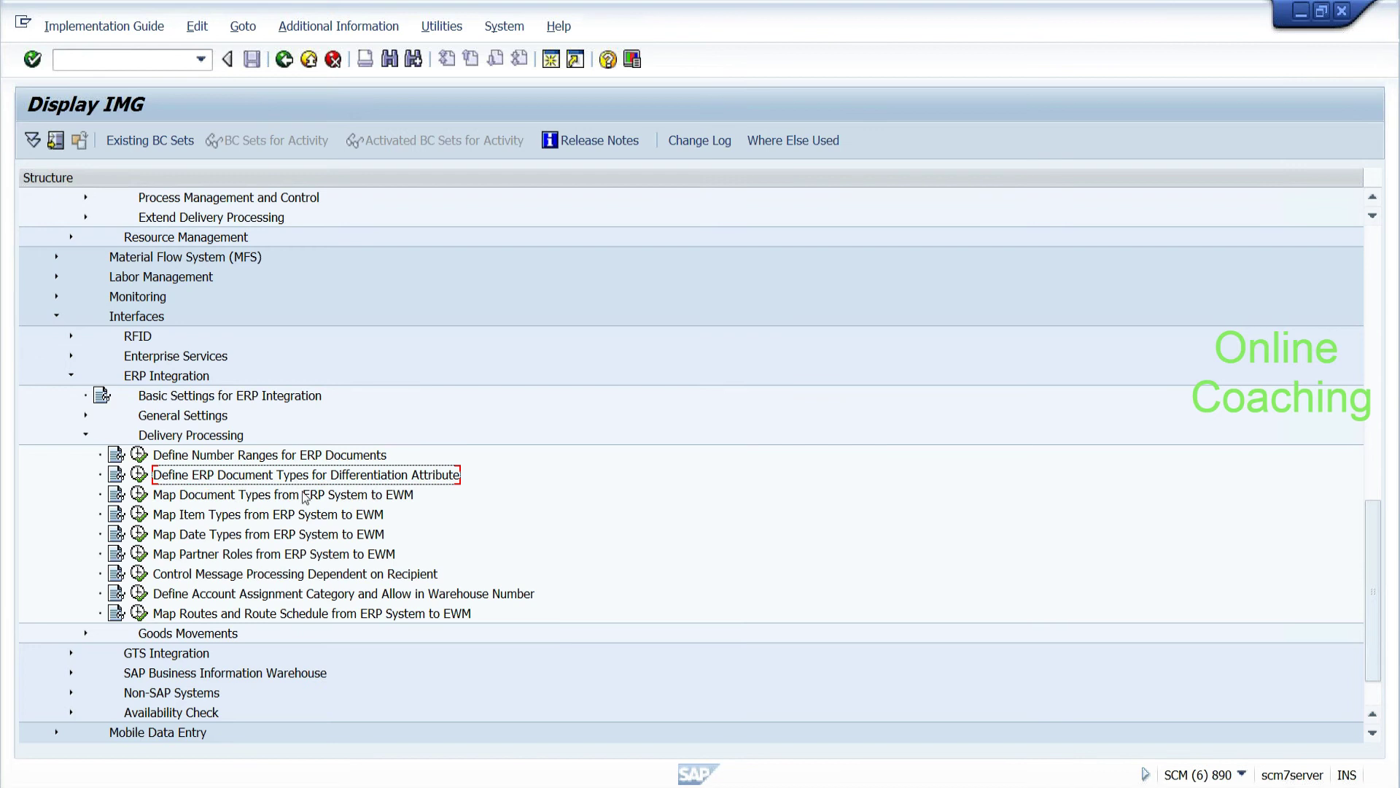
click(241, 499)
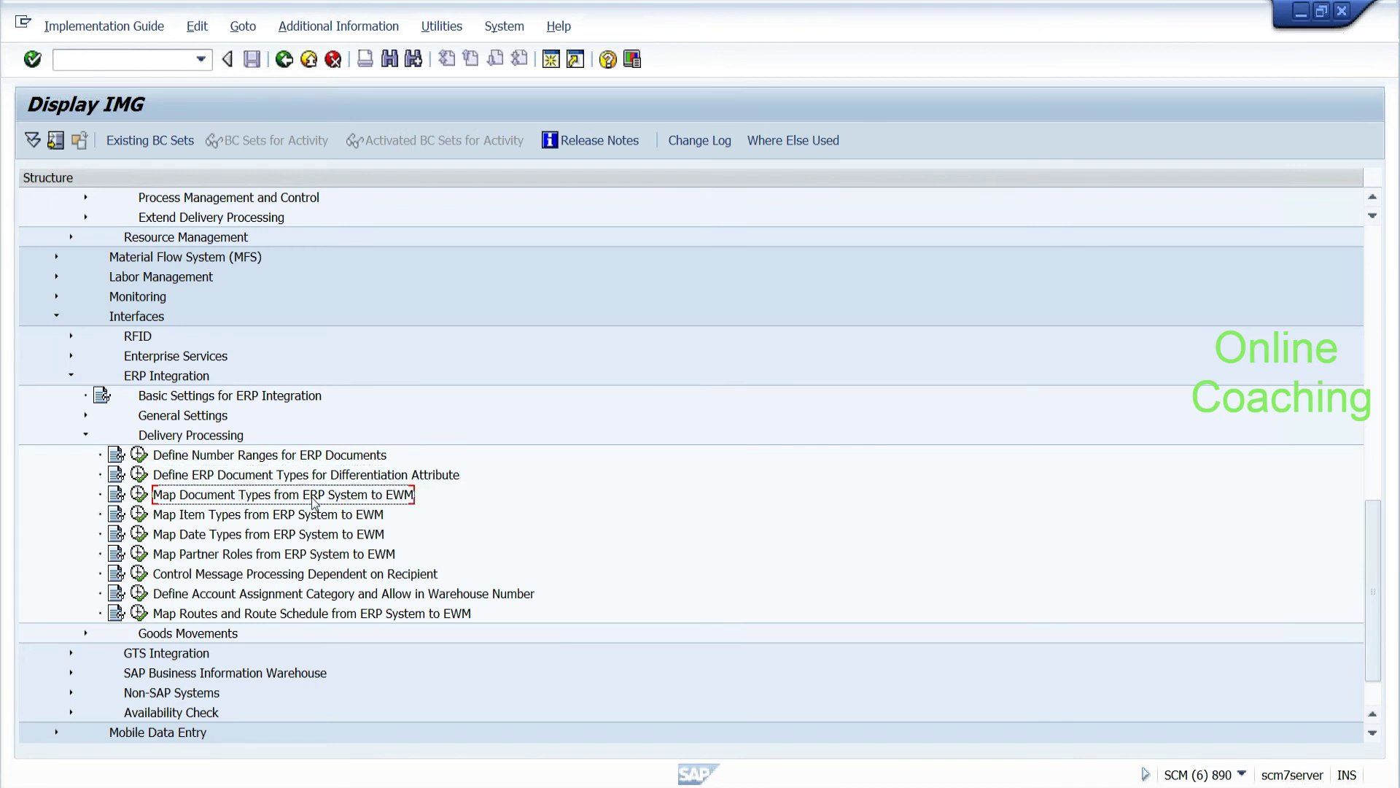
Step: Open Map Document Types from ERP System to EWM, review the delivery type to document type mapping, and return to the IMG
click(139, 494)
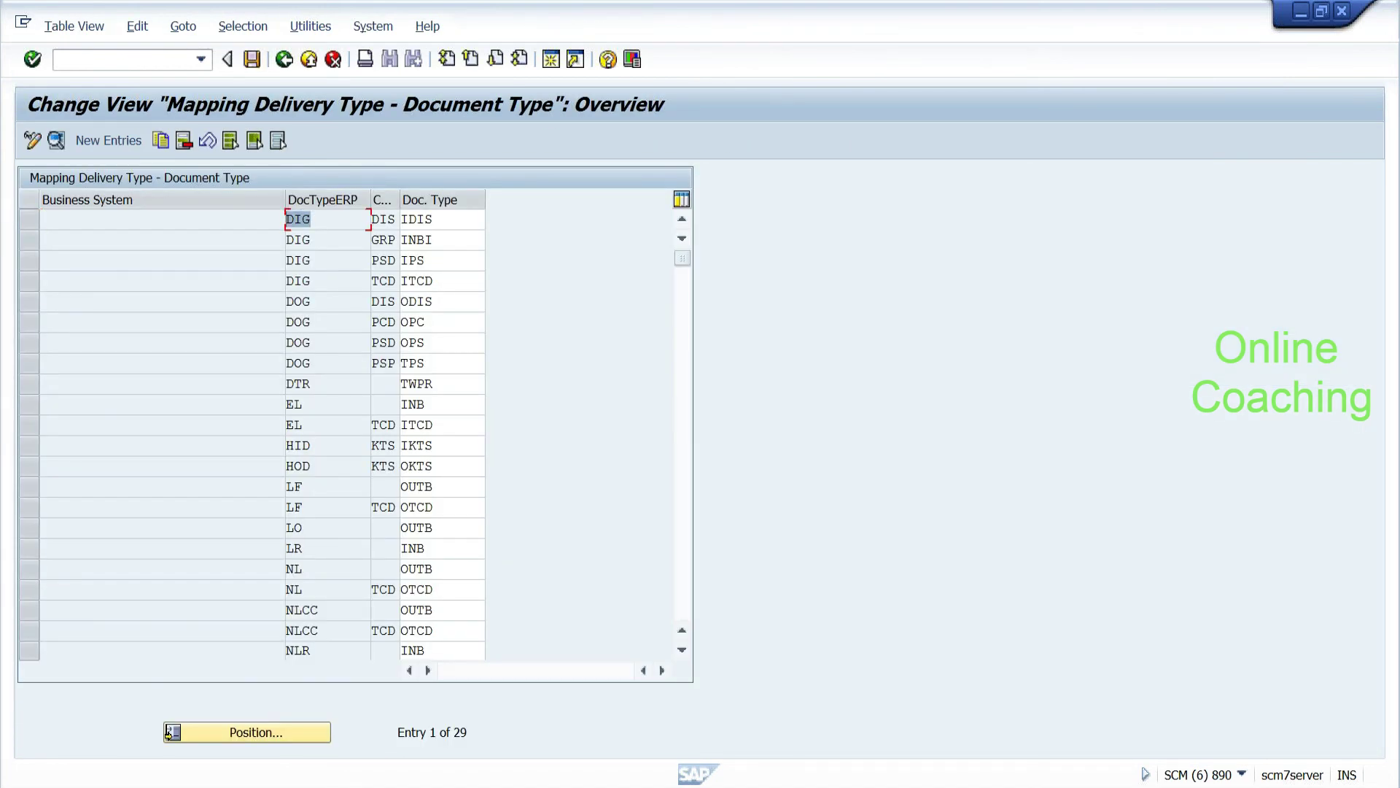
click(286, 218)
click(442, 282)
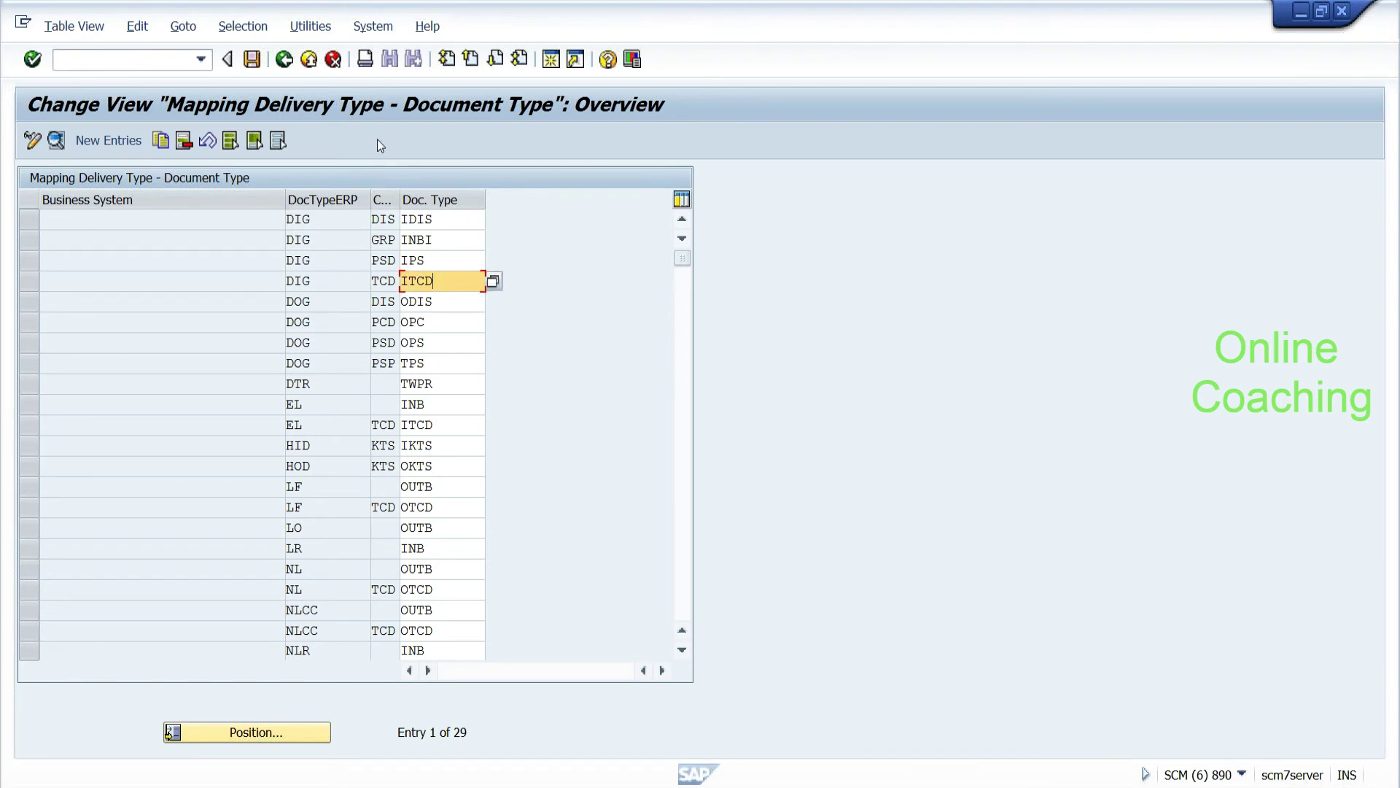
click(285, 62)
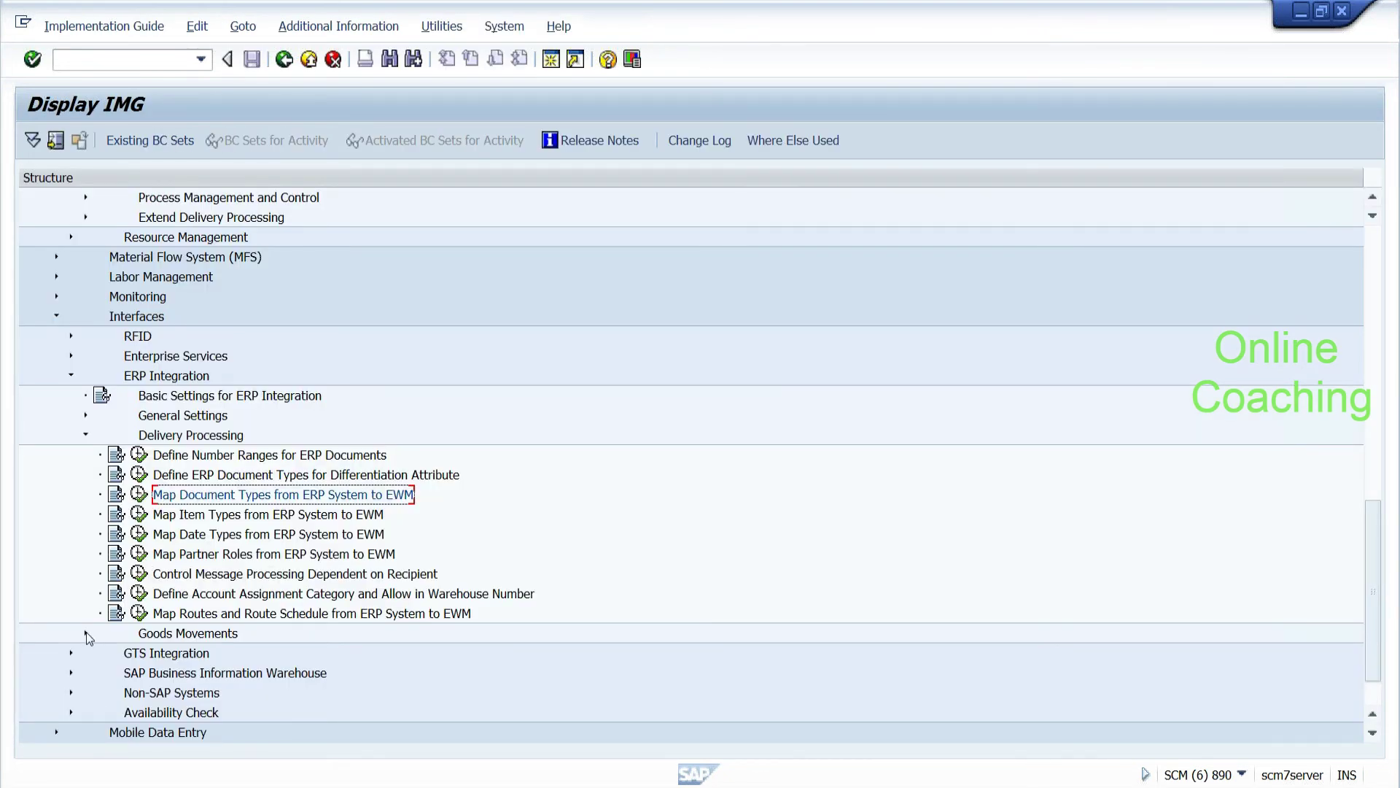
Step: Examine the General Settings, Delivery Processing and Goods Movements activities under ERP Integration, leaving General Settings and Goods Movements collapsed
click(85, 415)
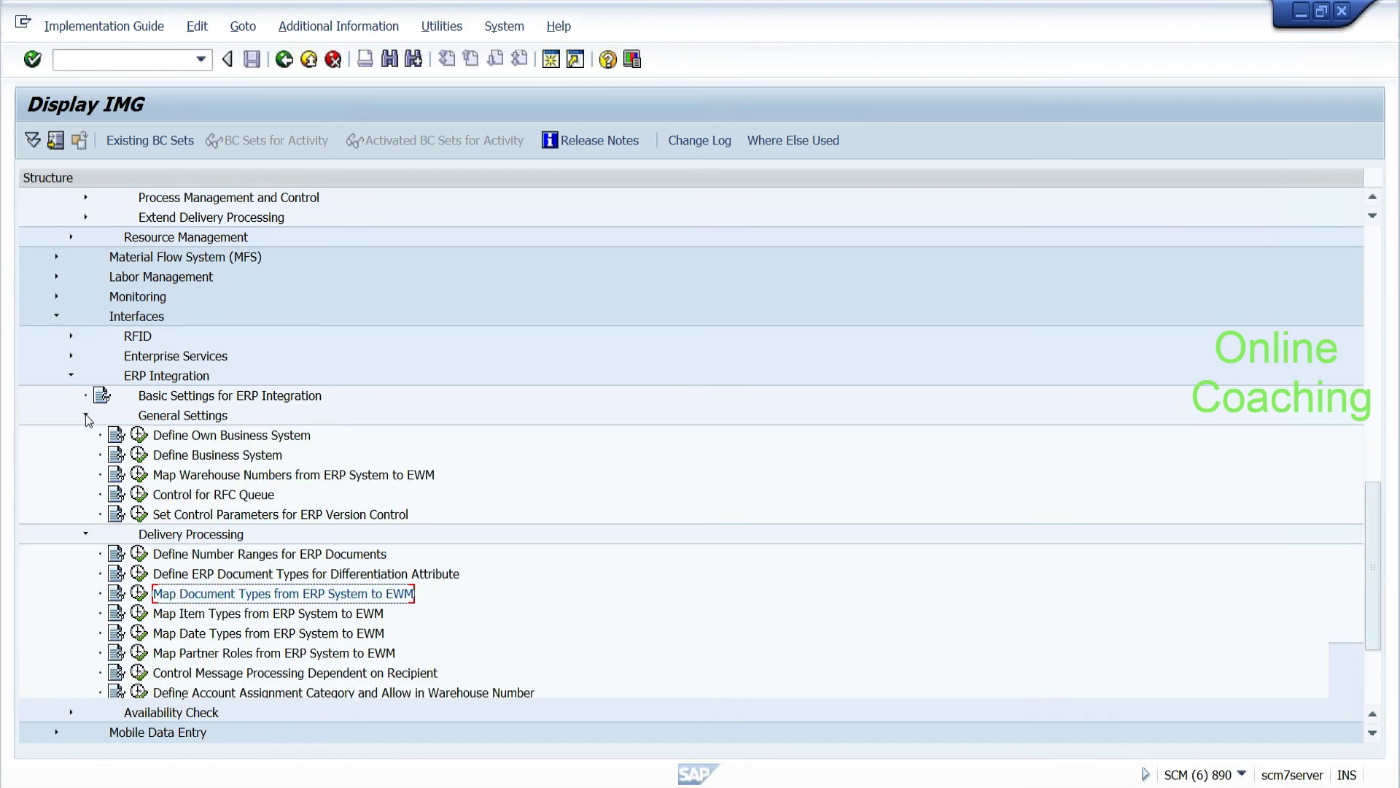
click(85, 416)
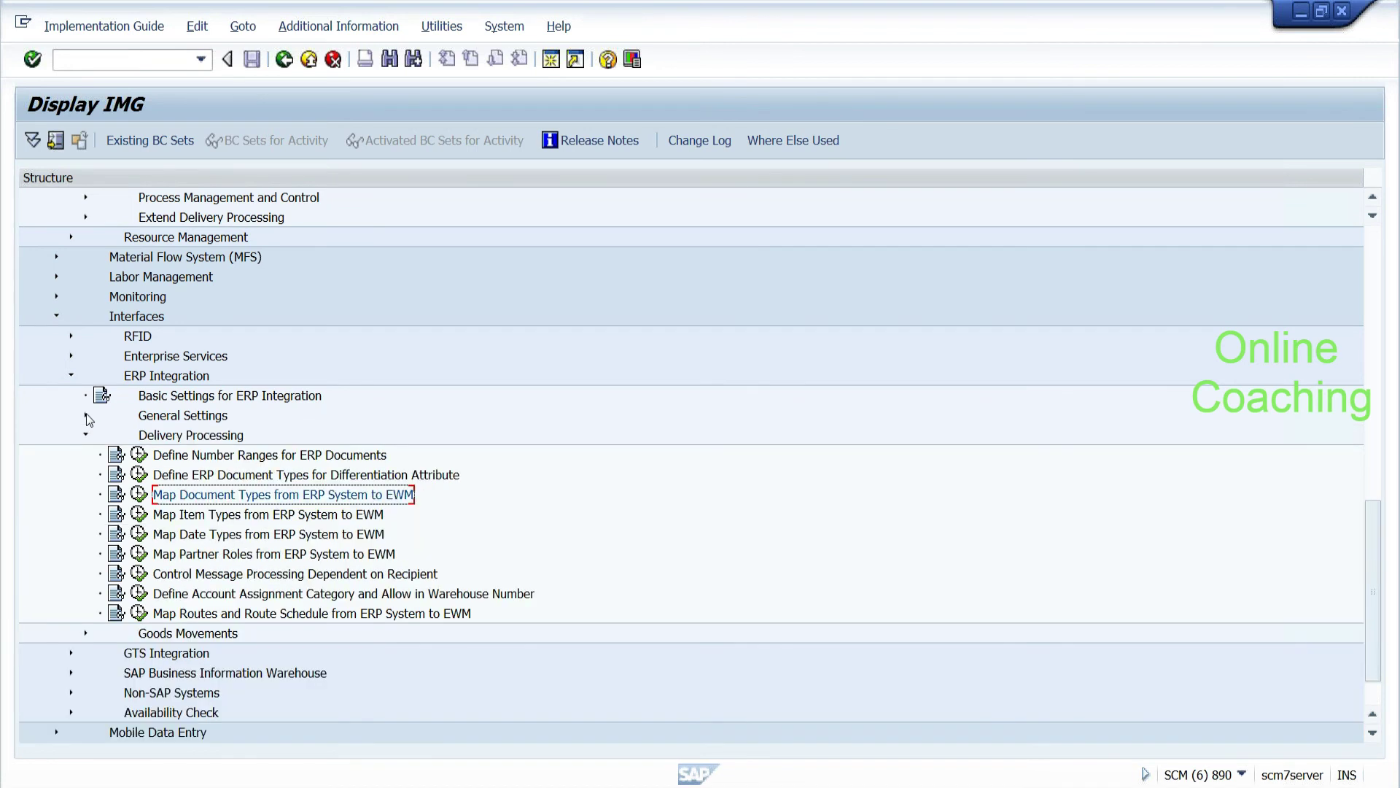
click(199, 514)
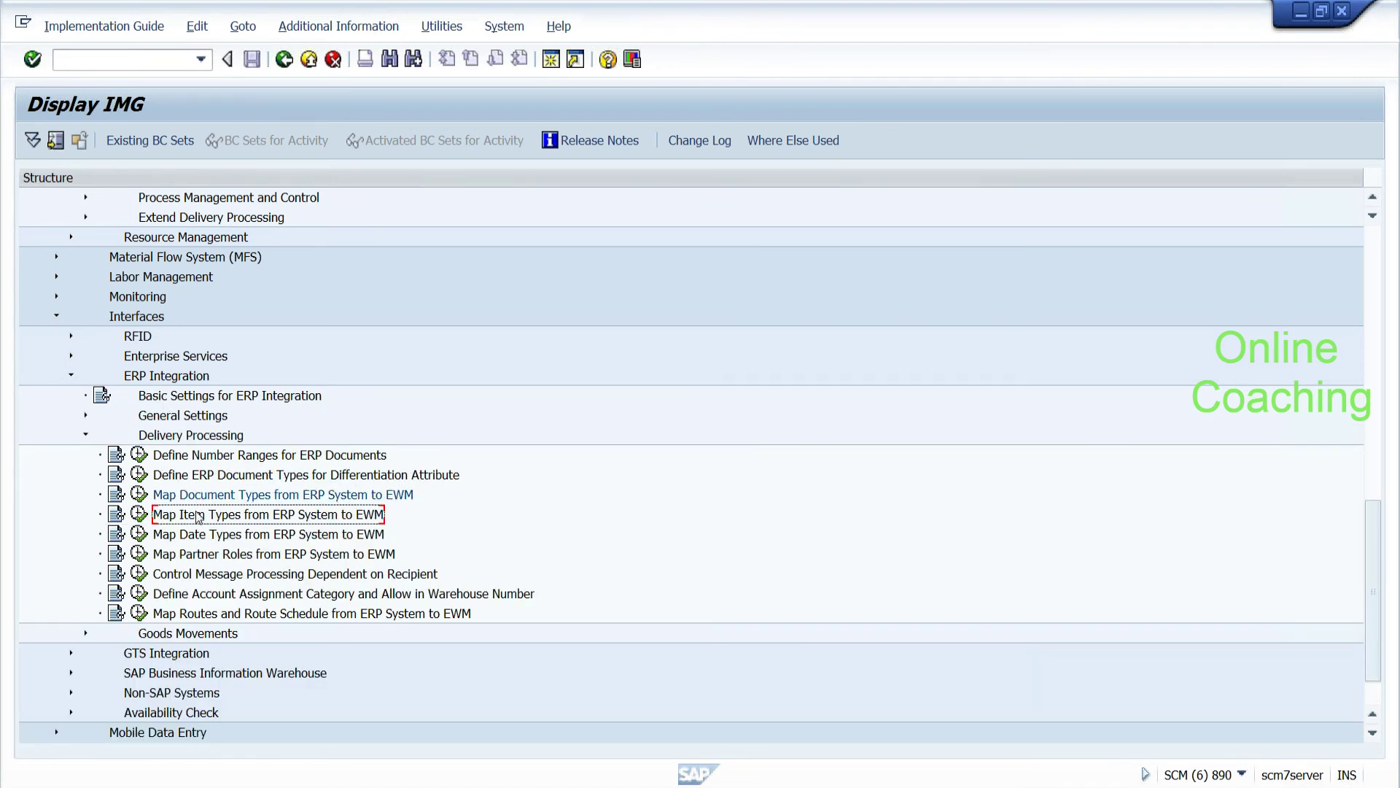
click(200, 535)
click(201, 555)
click(197, 594)
click(202, 613)
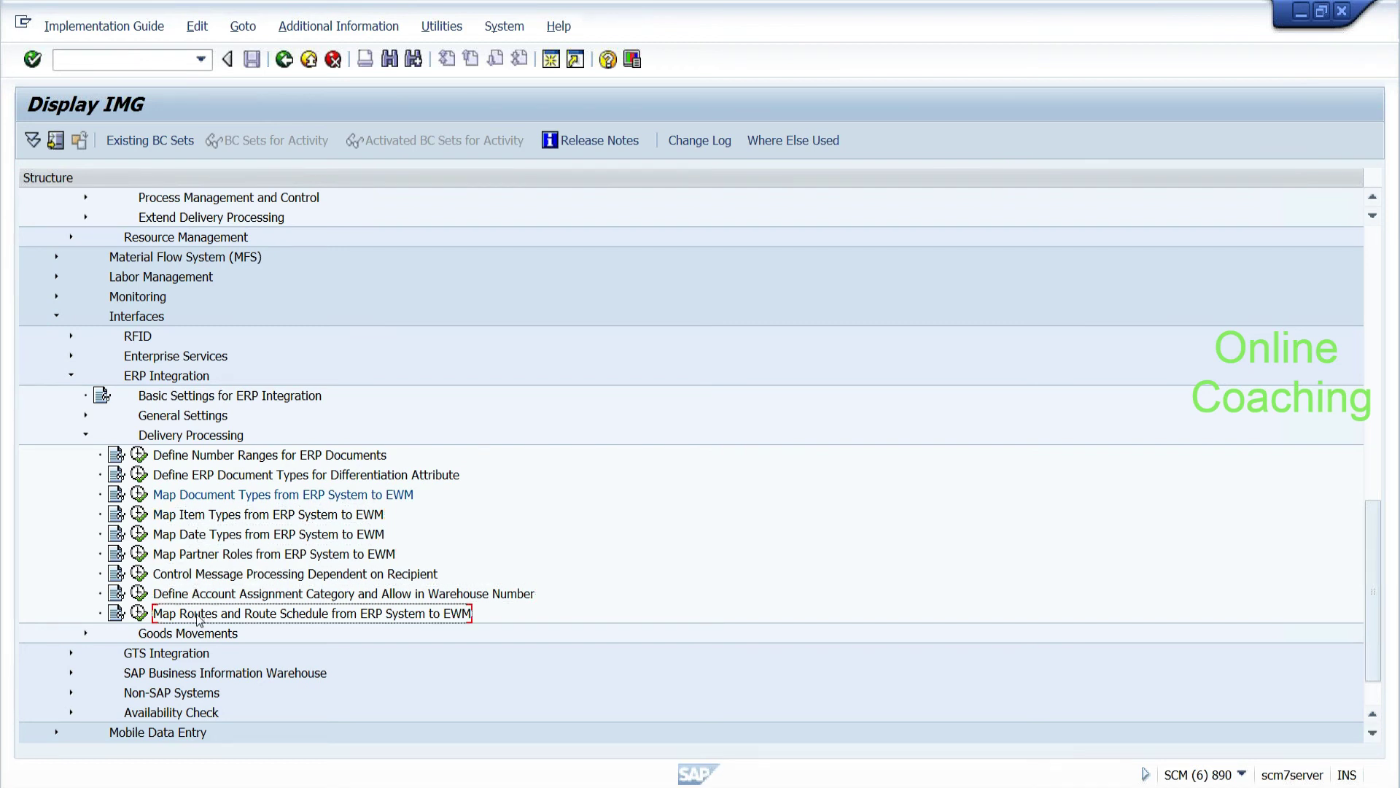
click(84, 633)
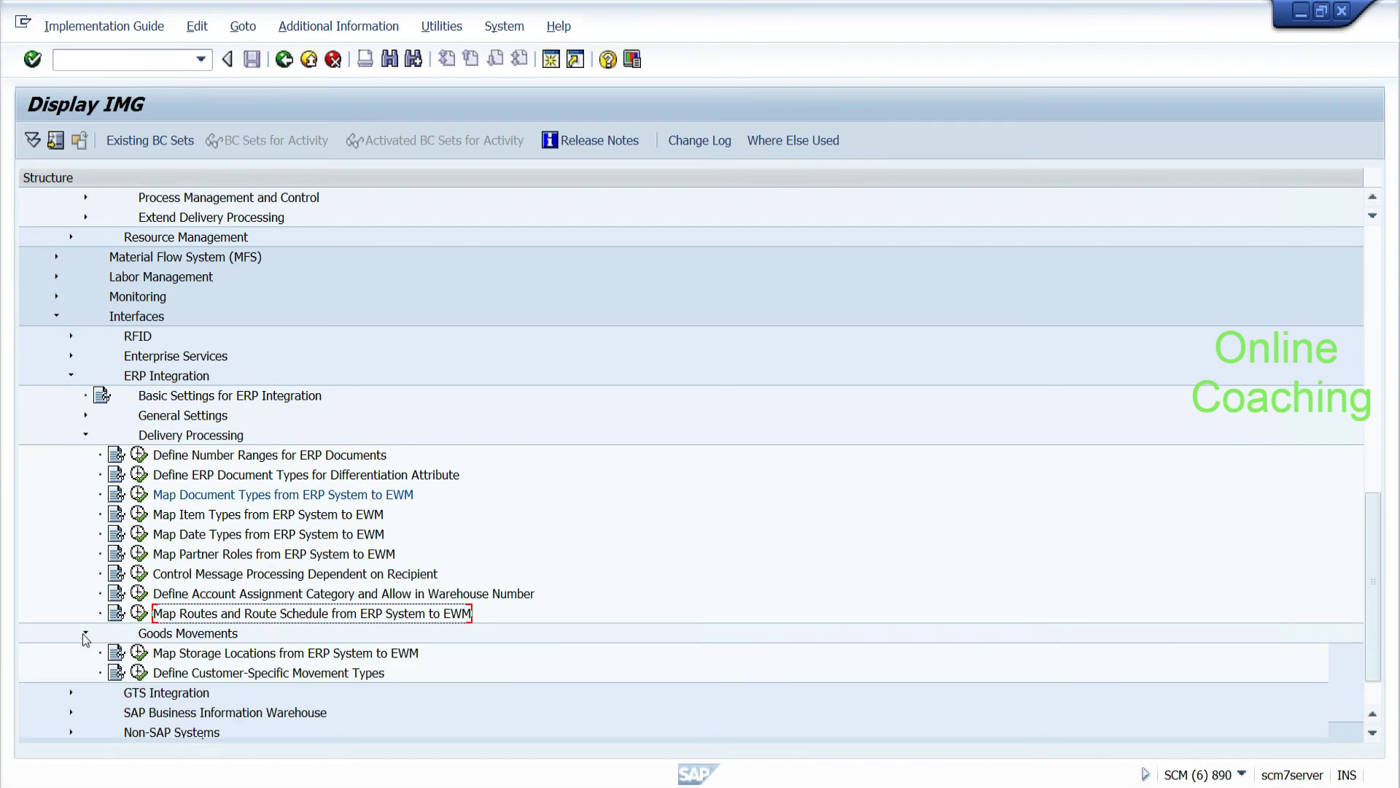
click(86, 633)
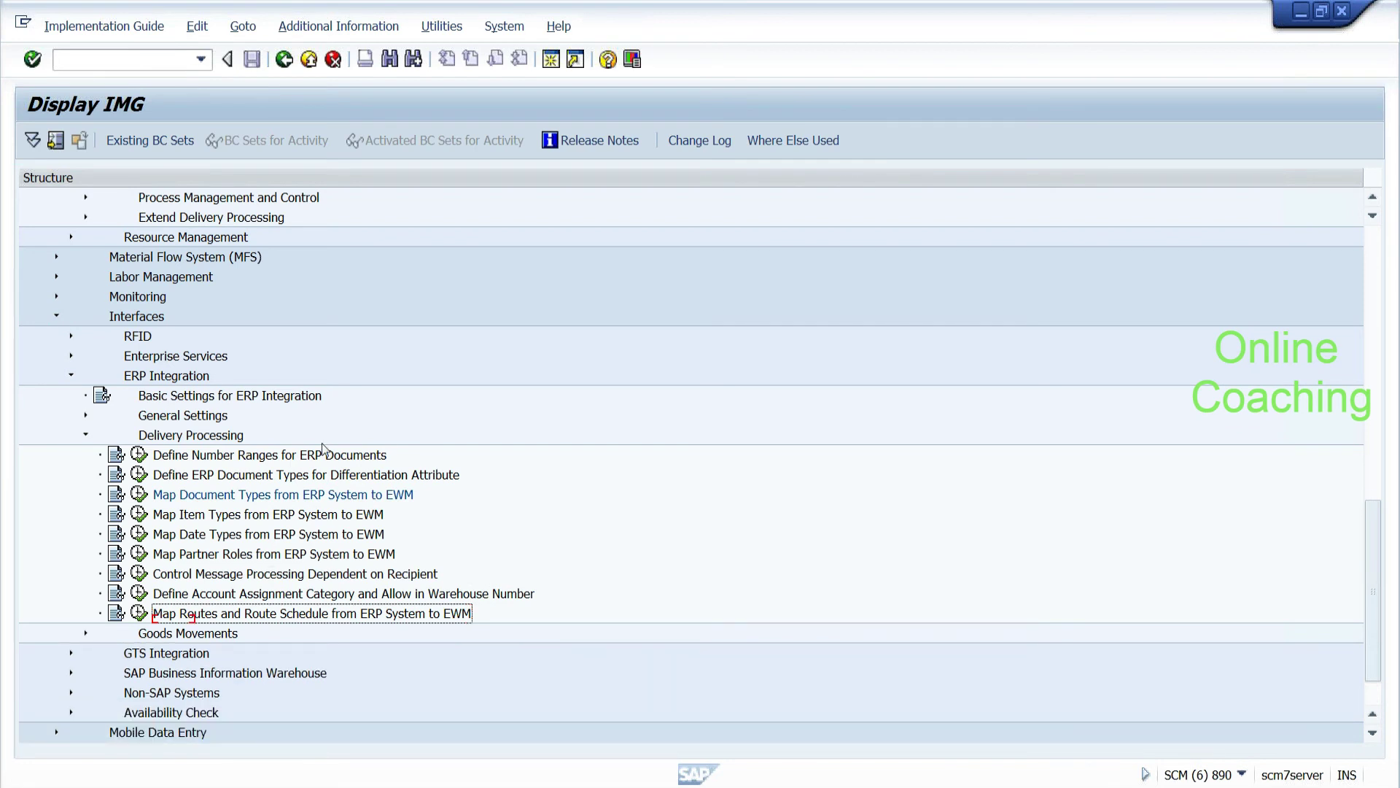
Step: Search the IMG structure for "wizard" and go to the hit Use Wizard to Define Document Types for Inbound Delivery Process
click(391, 61)
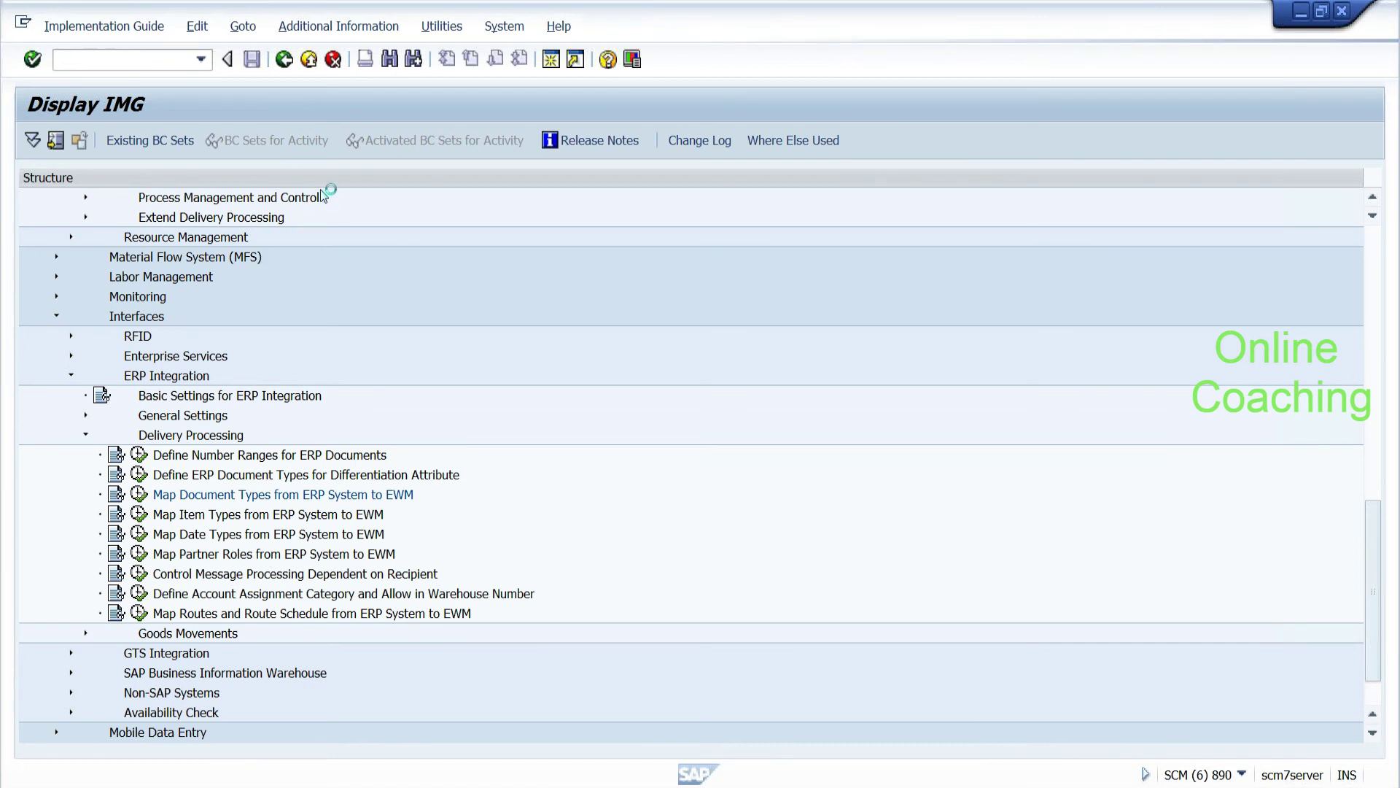
text(wizard)
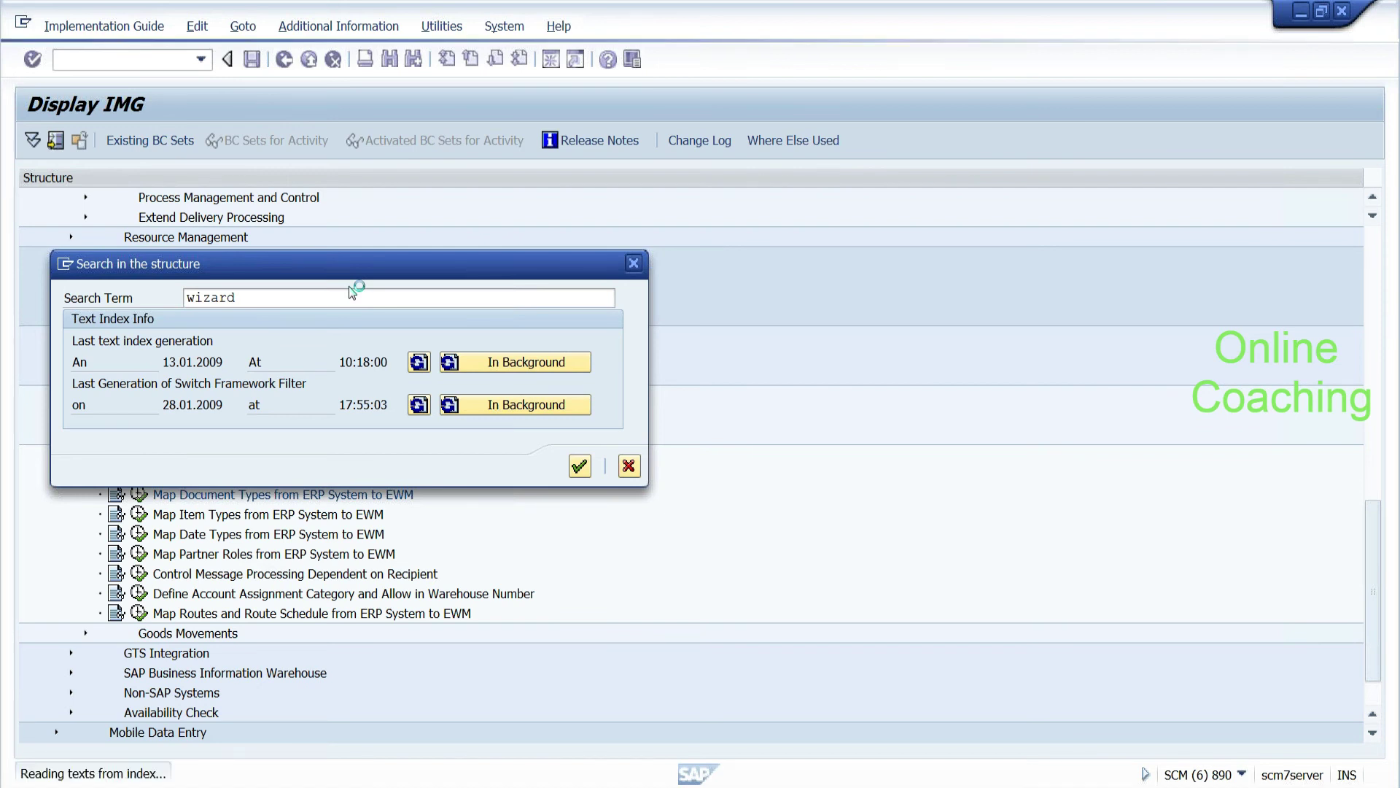
click(332, 402)
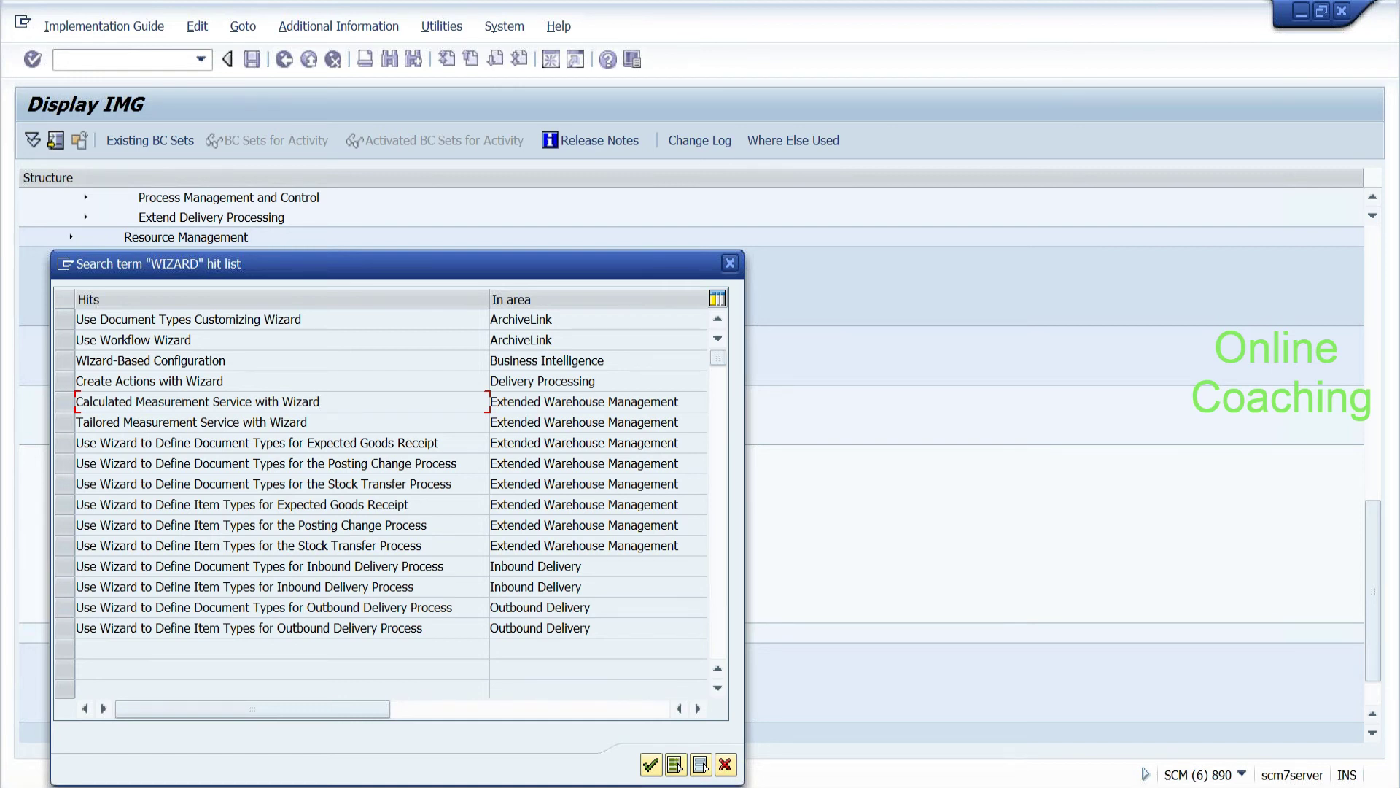
click(428, 525)
click(445, 566)
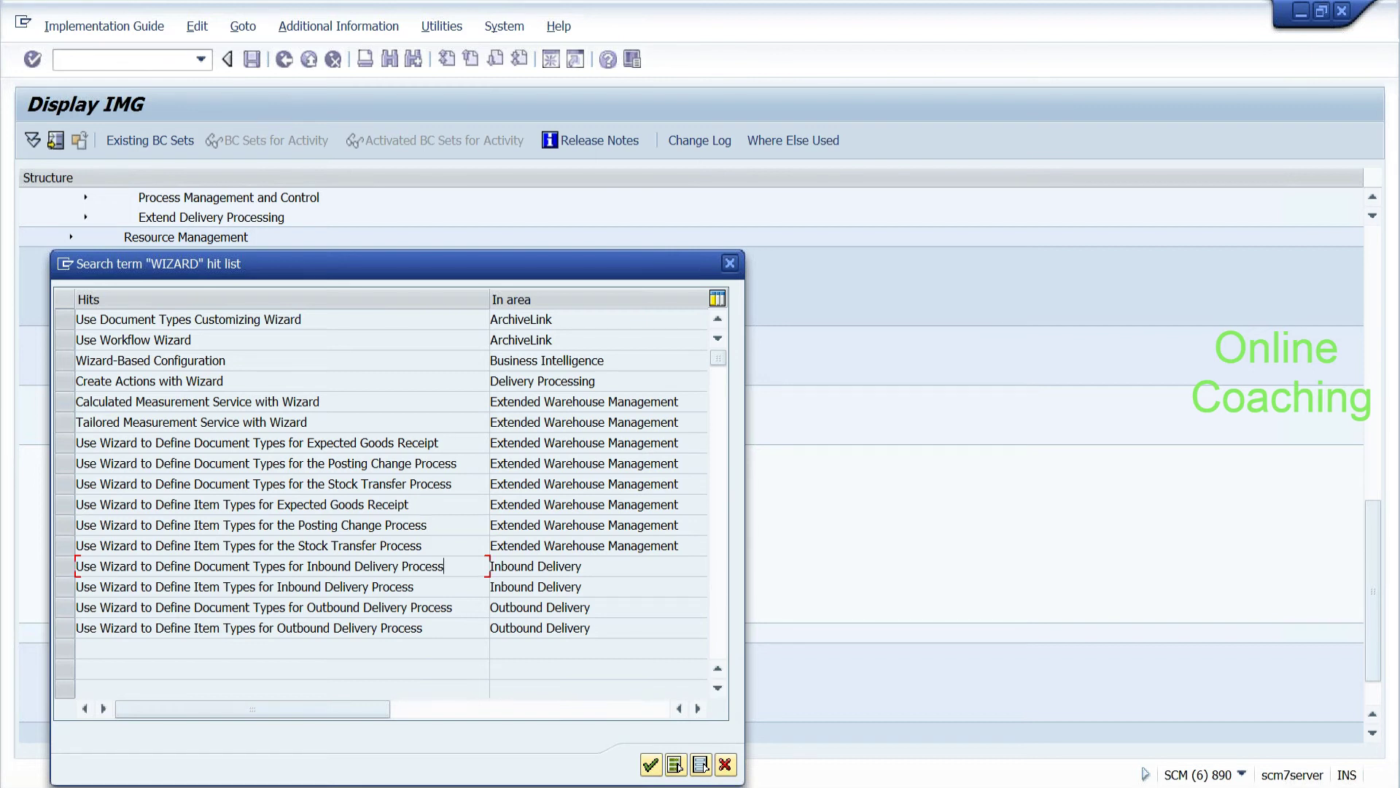
click(72, 569)
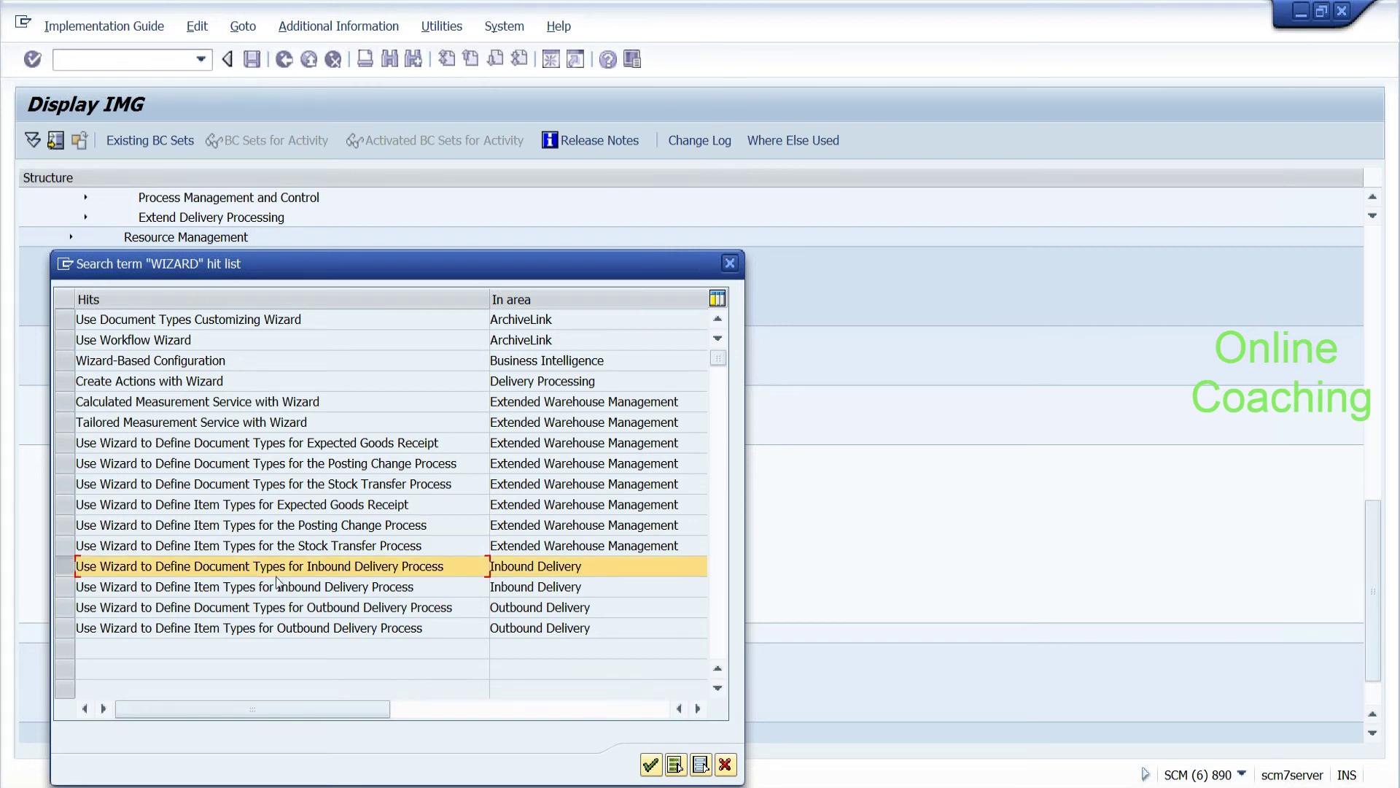
click(648, 766)
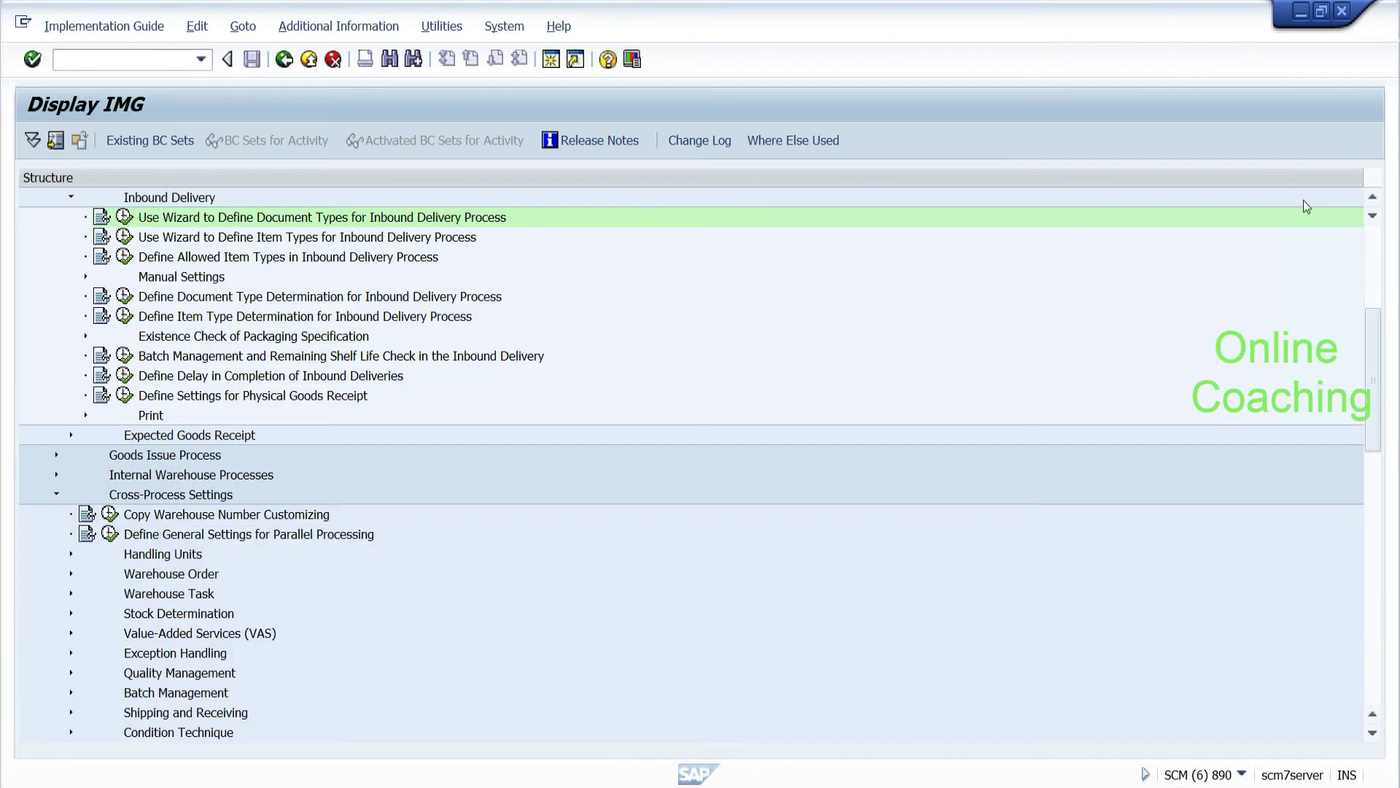
Step: Examine where the document type and item type wizards sit under Goods Receipt Process, Inbound Delivery
click(1372, 198)
click(1373, 198)
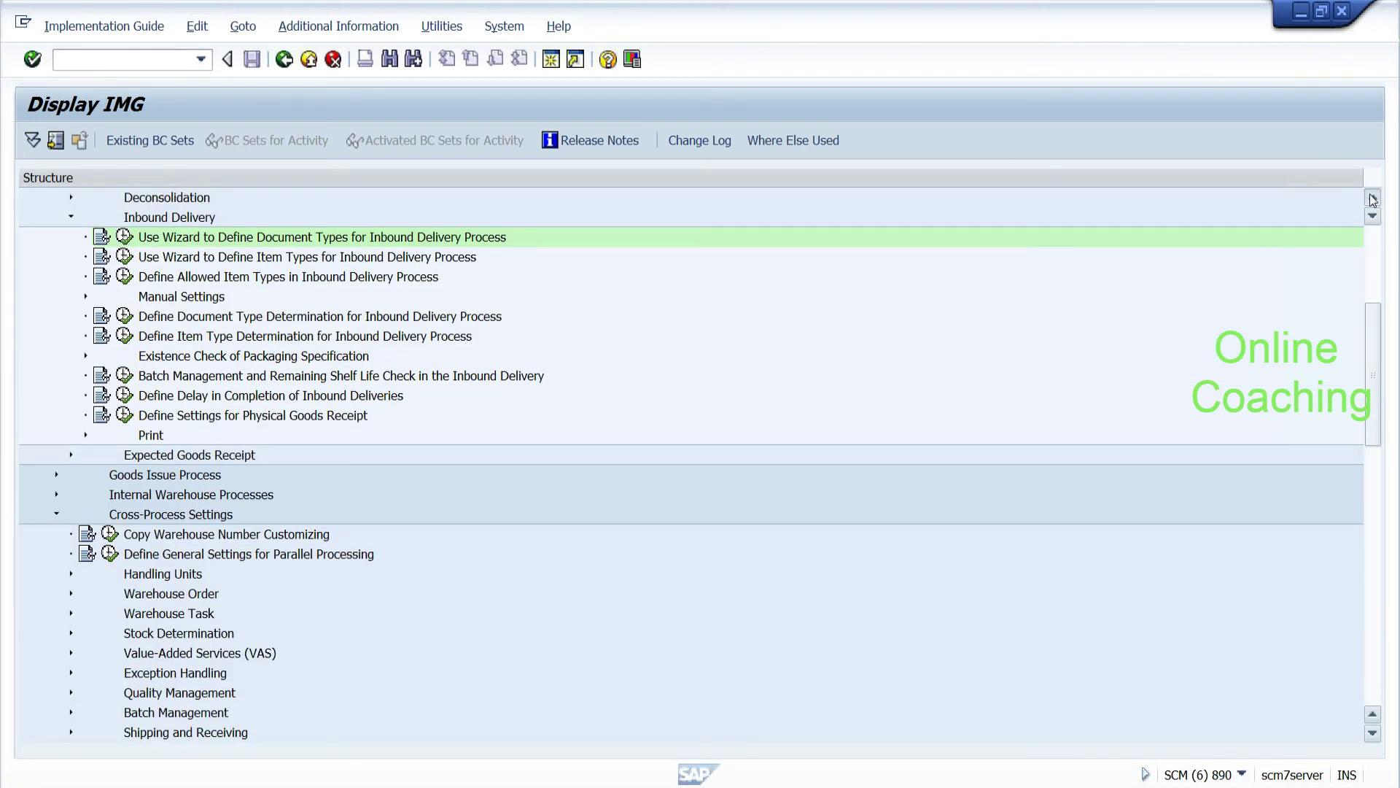
click(1373, 198)
click(1373, 197)
click(1372, 197)
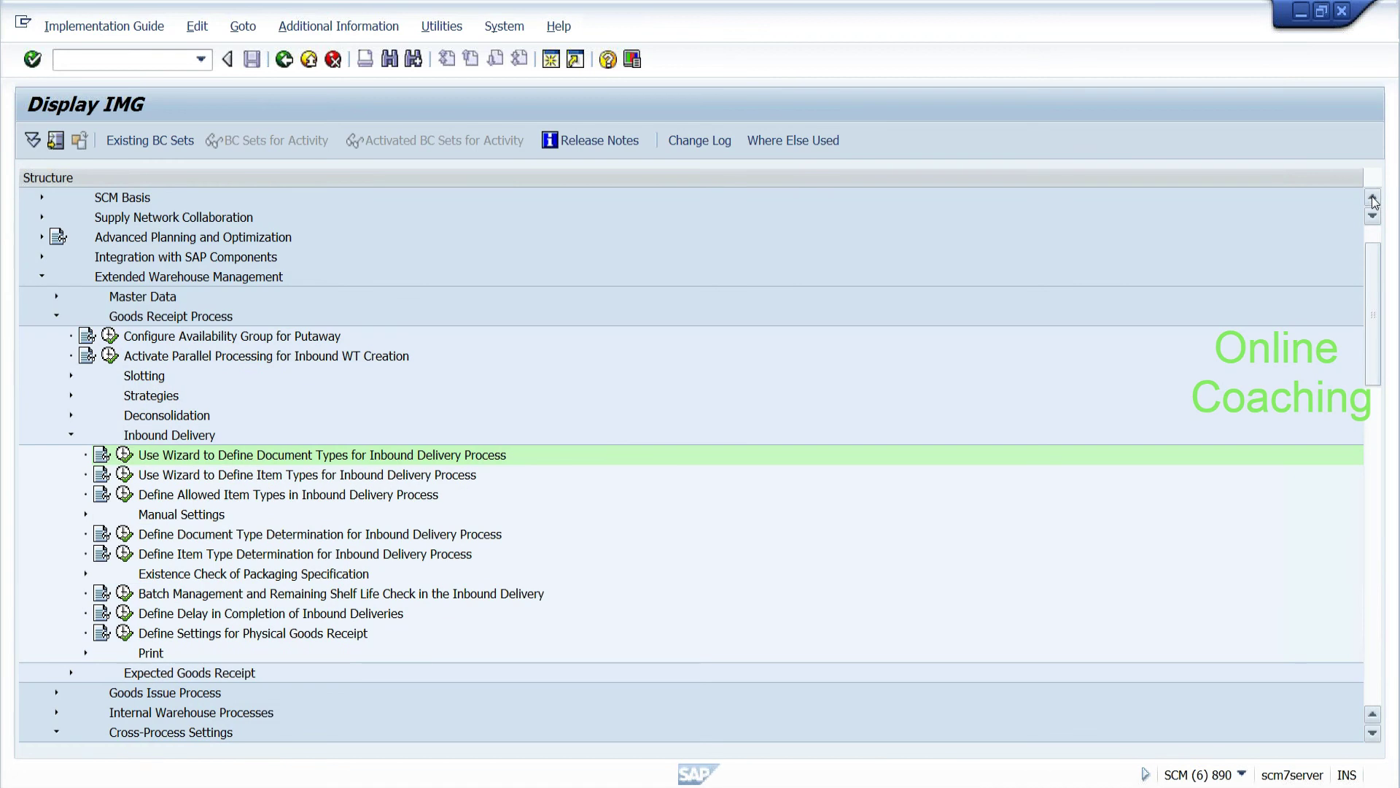
click(232, 453)
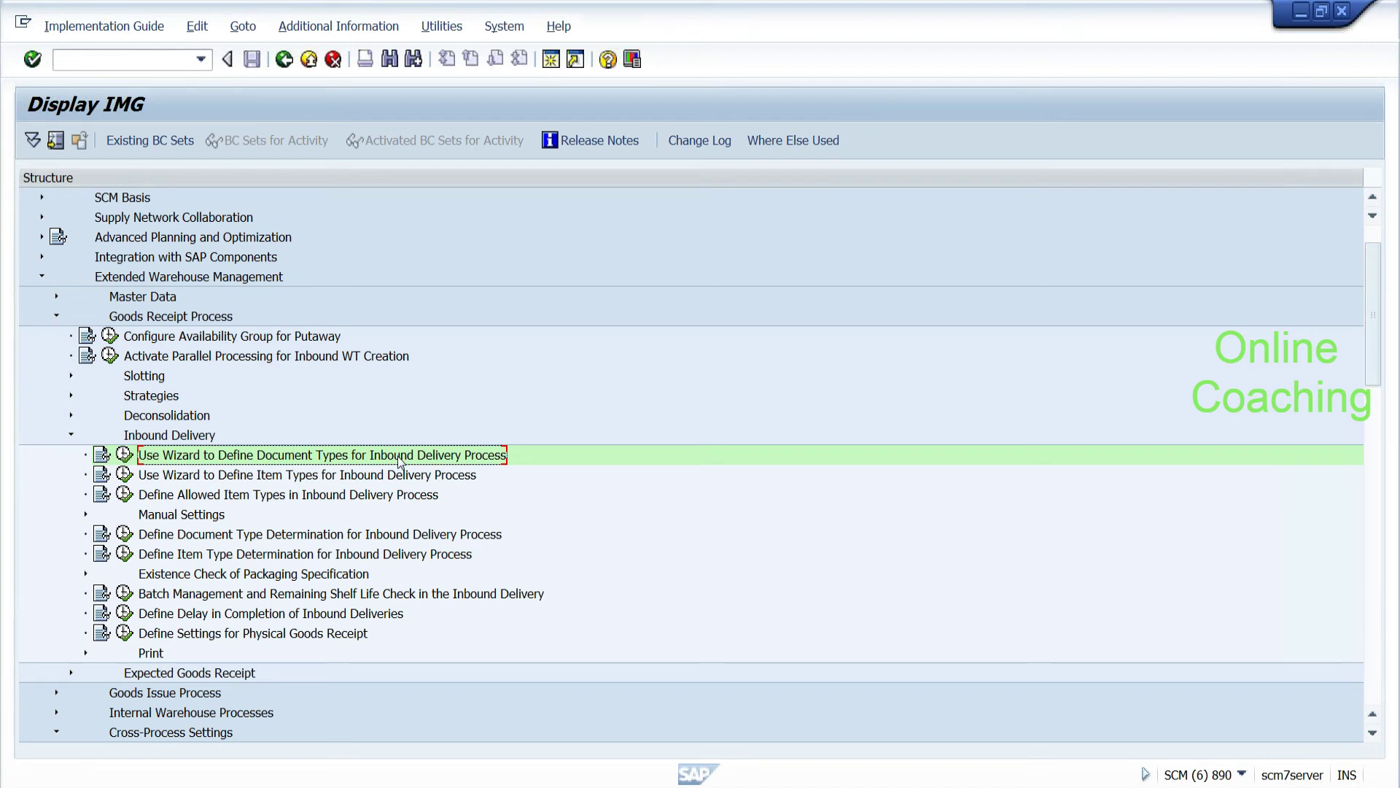
click(217, 480)
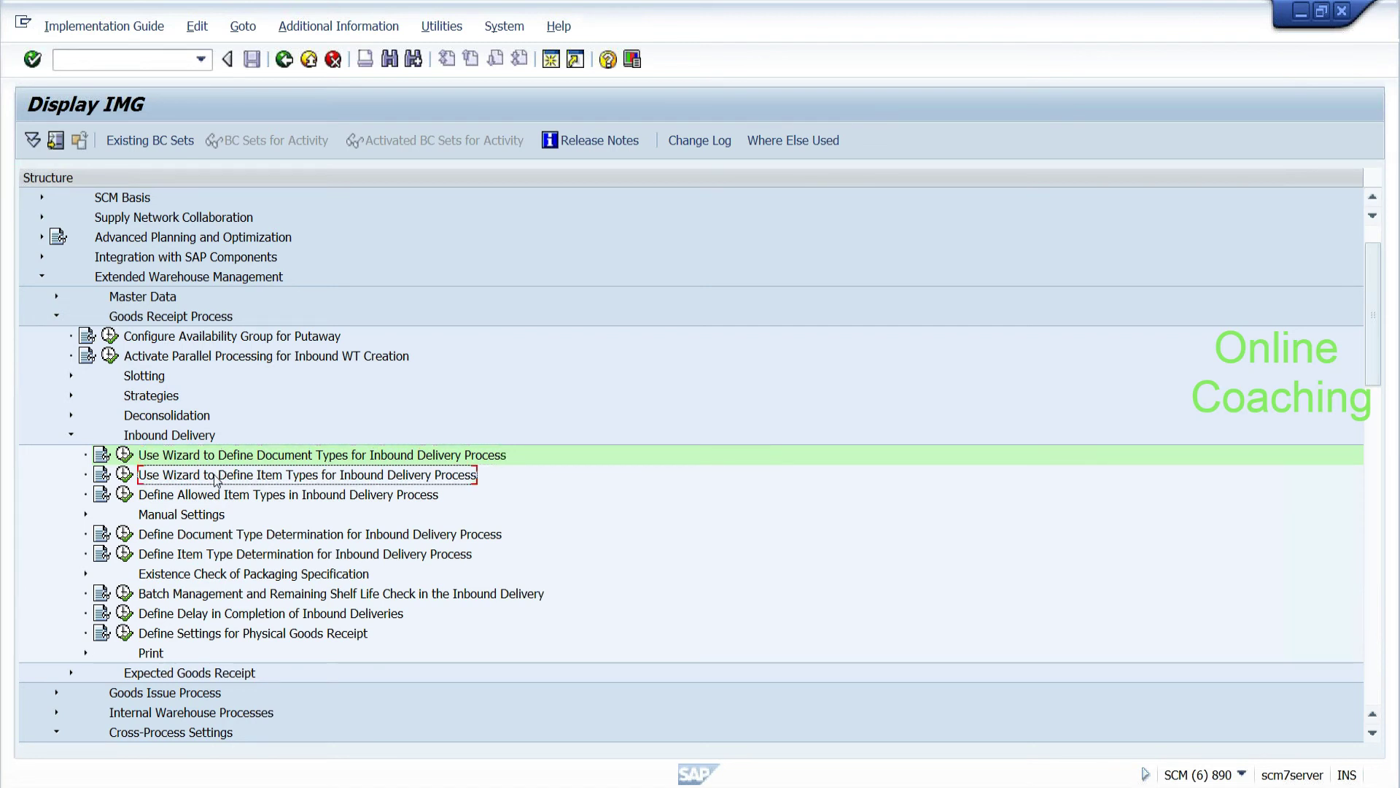
Step: Run the wizard for inbound delivery document types, choose existing document type INB as the template, and proceed to the document type entry
click(125, 456)
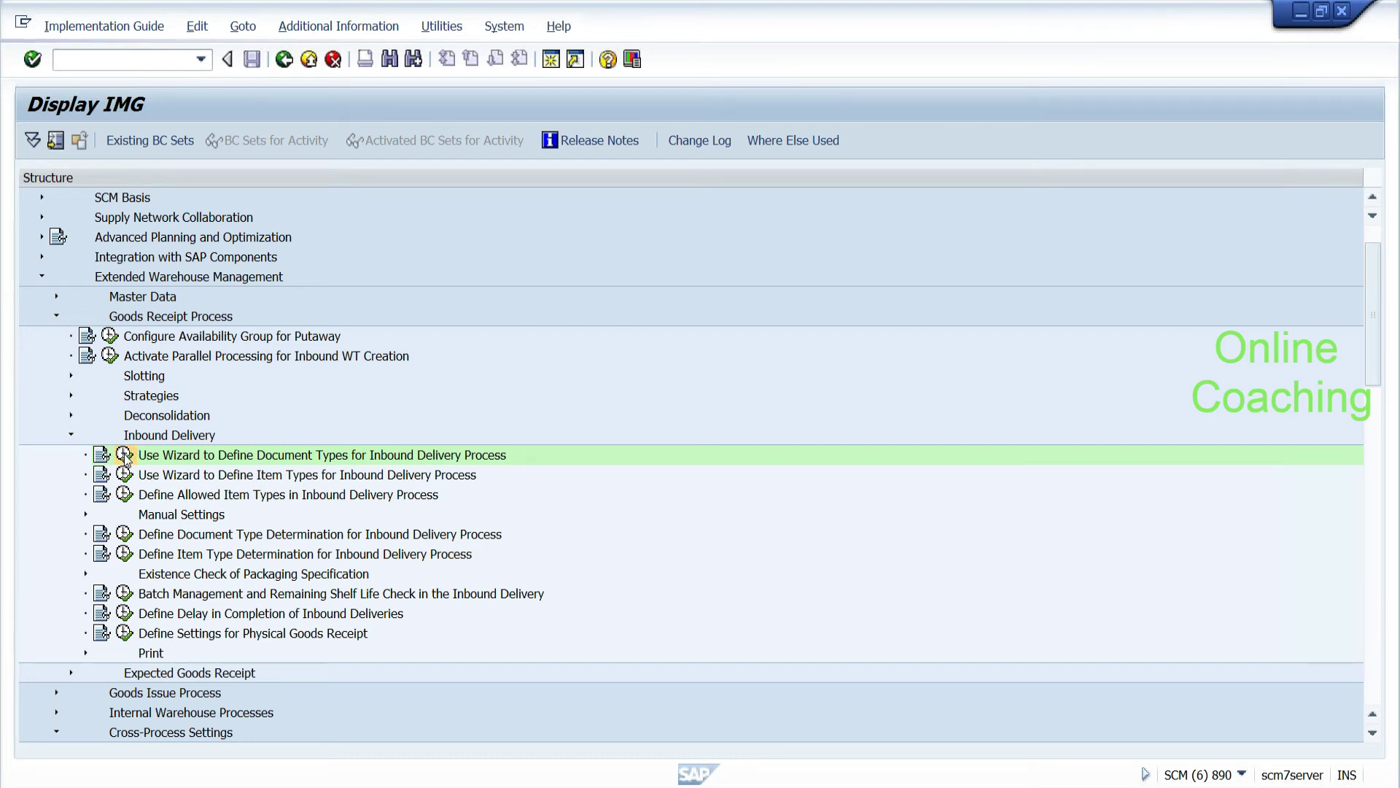
click(125, 456)
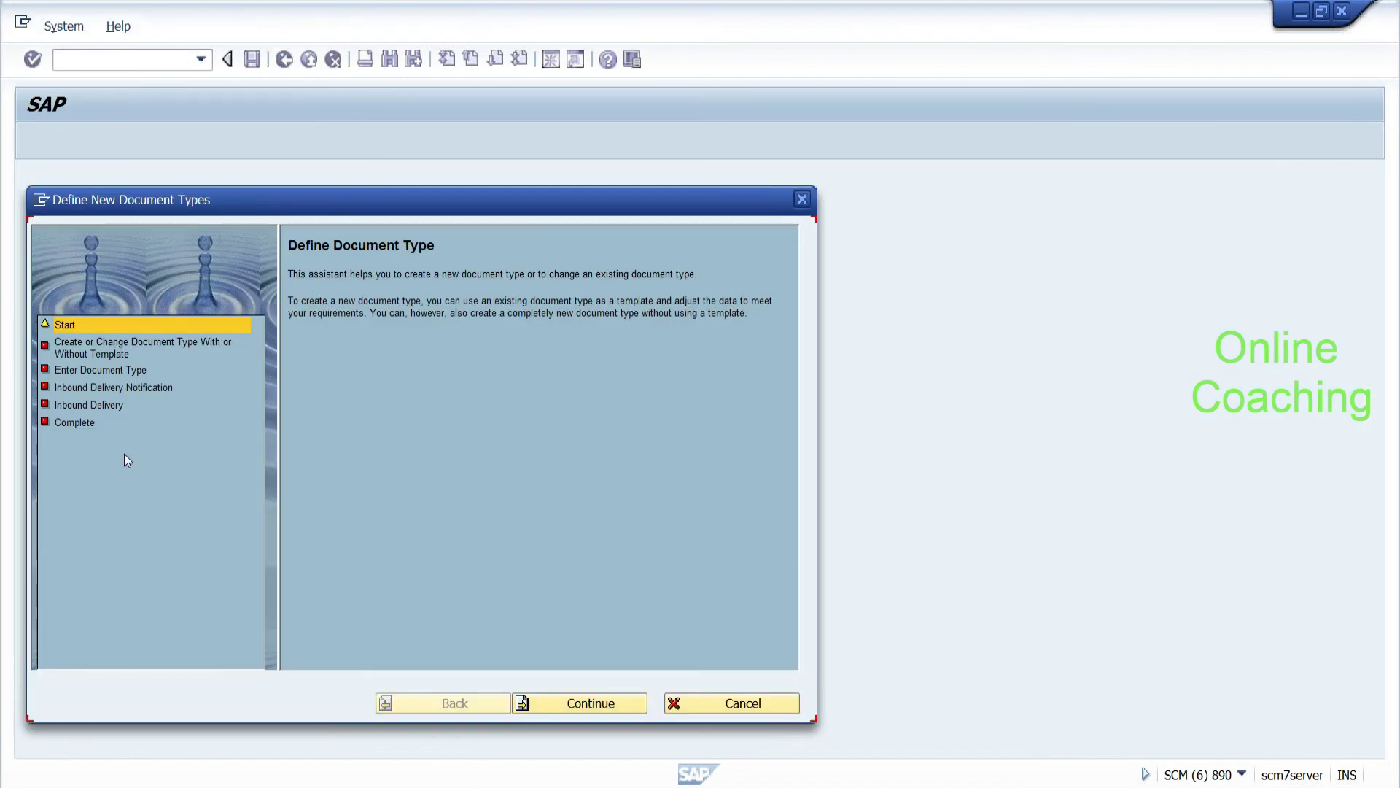
click(580, 707)
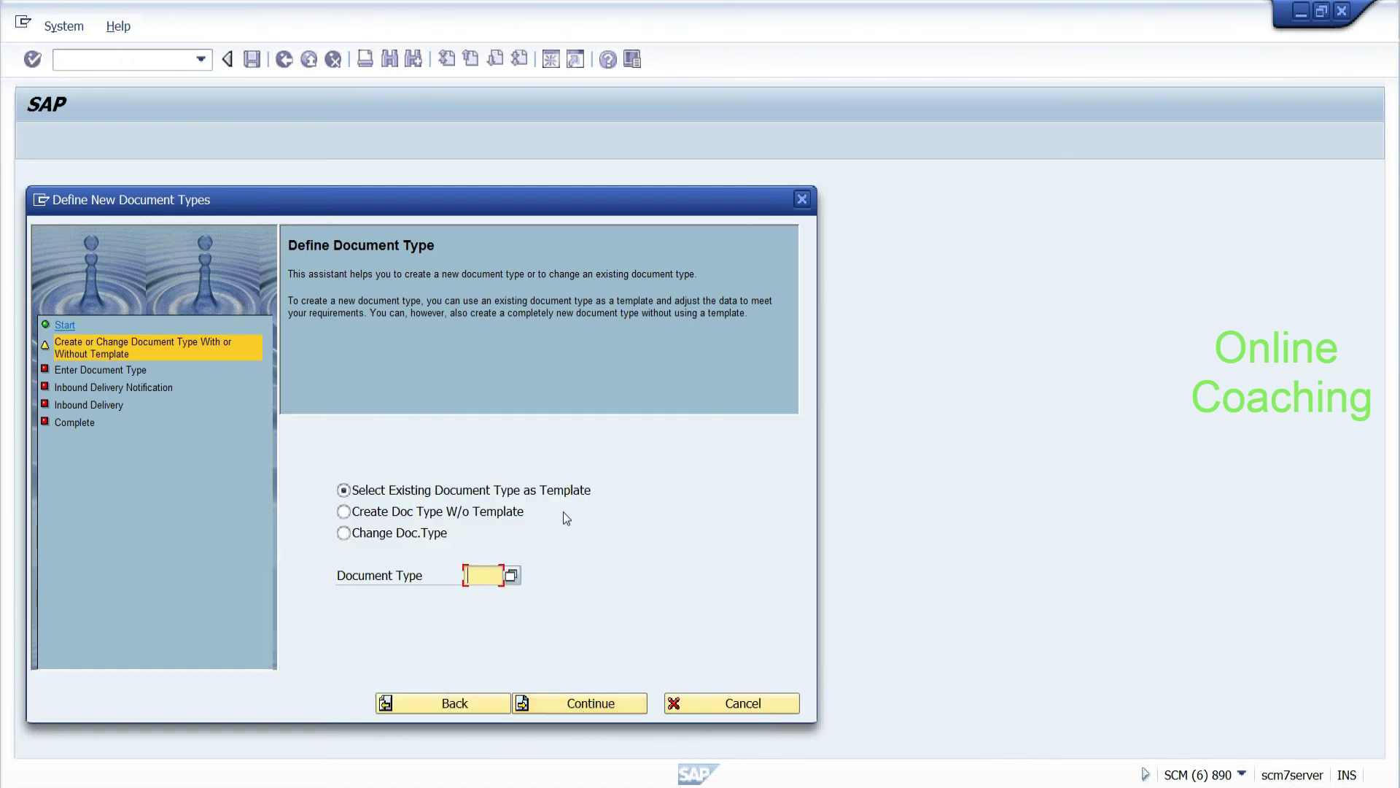
click(512, 576)
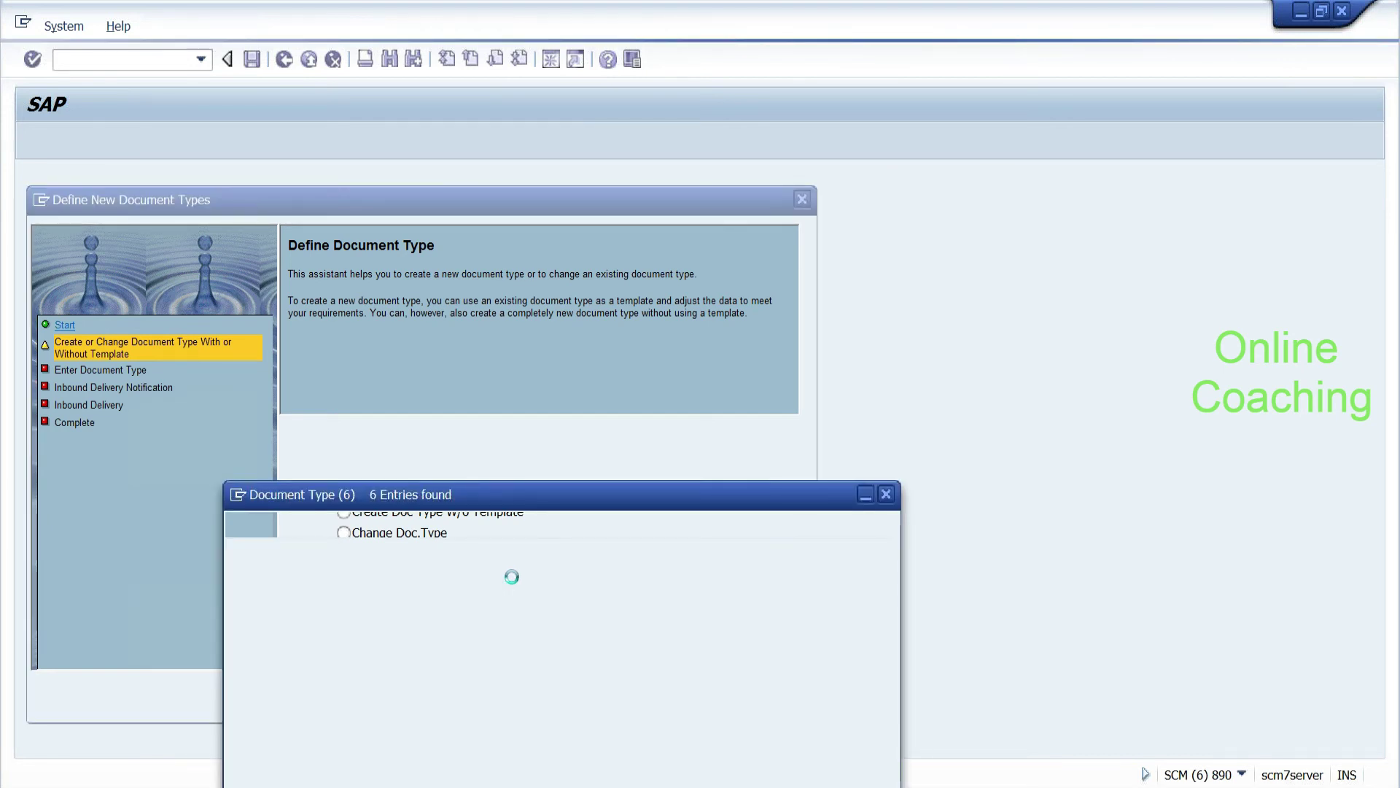
double_click(239, 256)
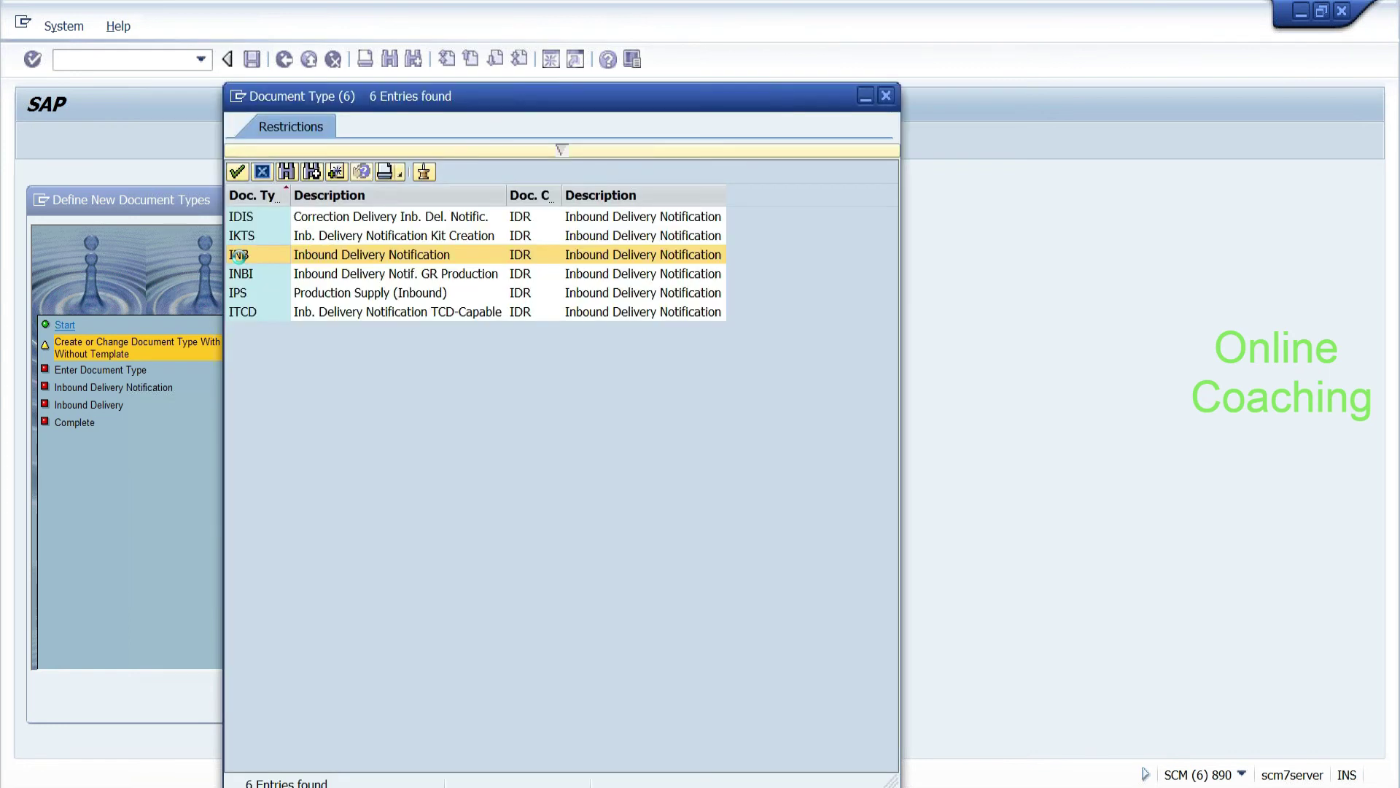
click(541, 703)
Step: Name the new document type ZINB with the description "Custom Inbound Process" and continue to the Inbound Delivery Notification settings
text(ZIN)
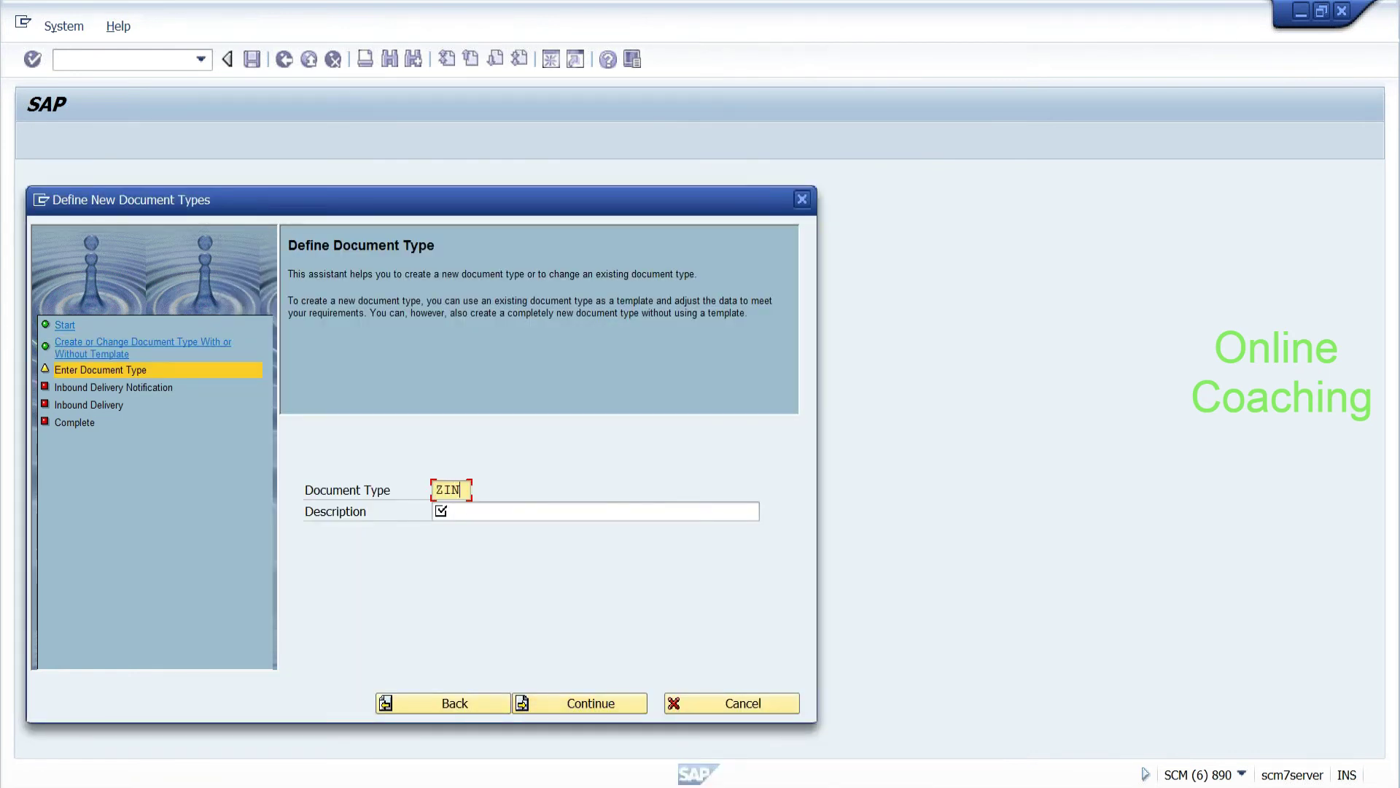
key(Tab)
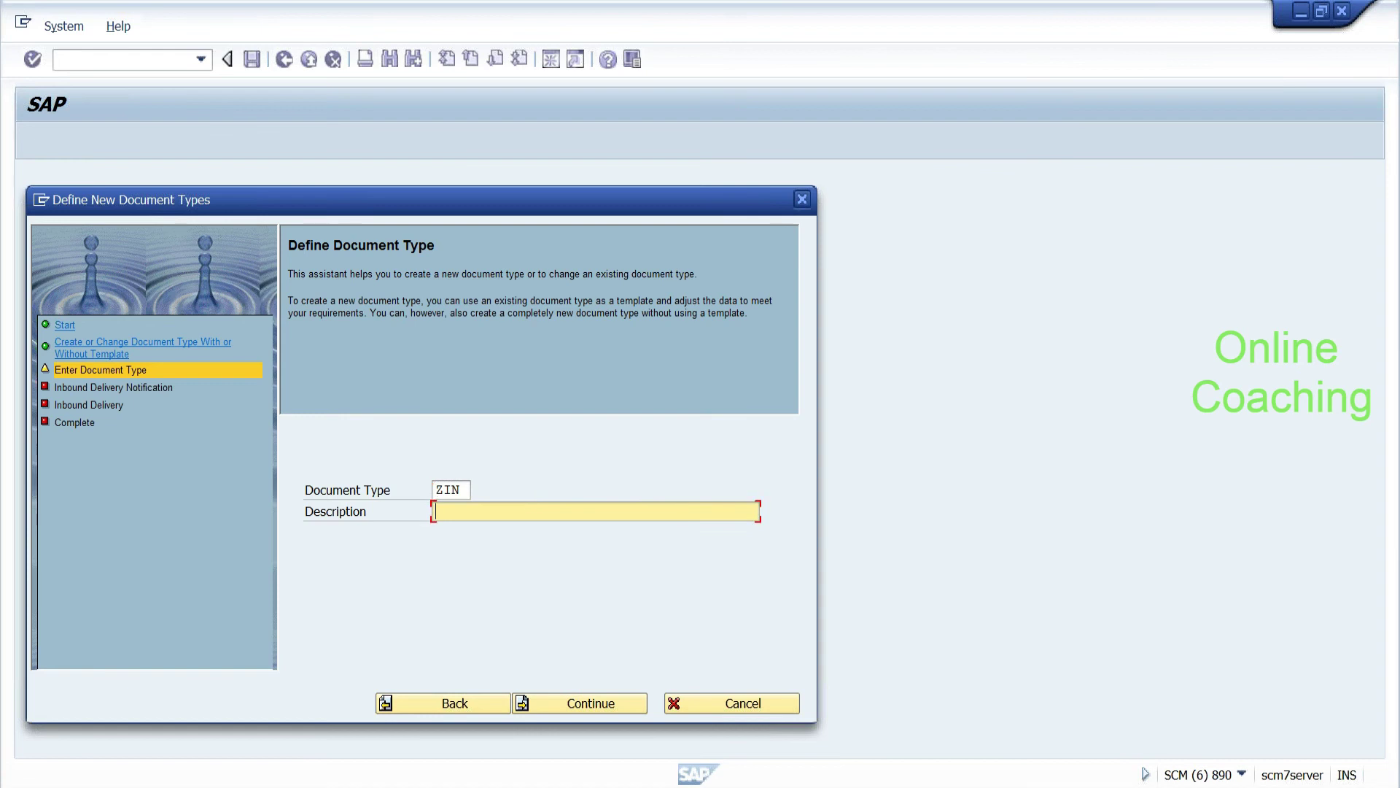
key(shift+Tab)
text(B)
key(Tab)
text(Custom Inbound)
text(Process)
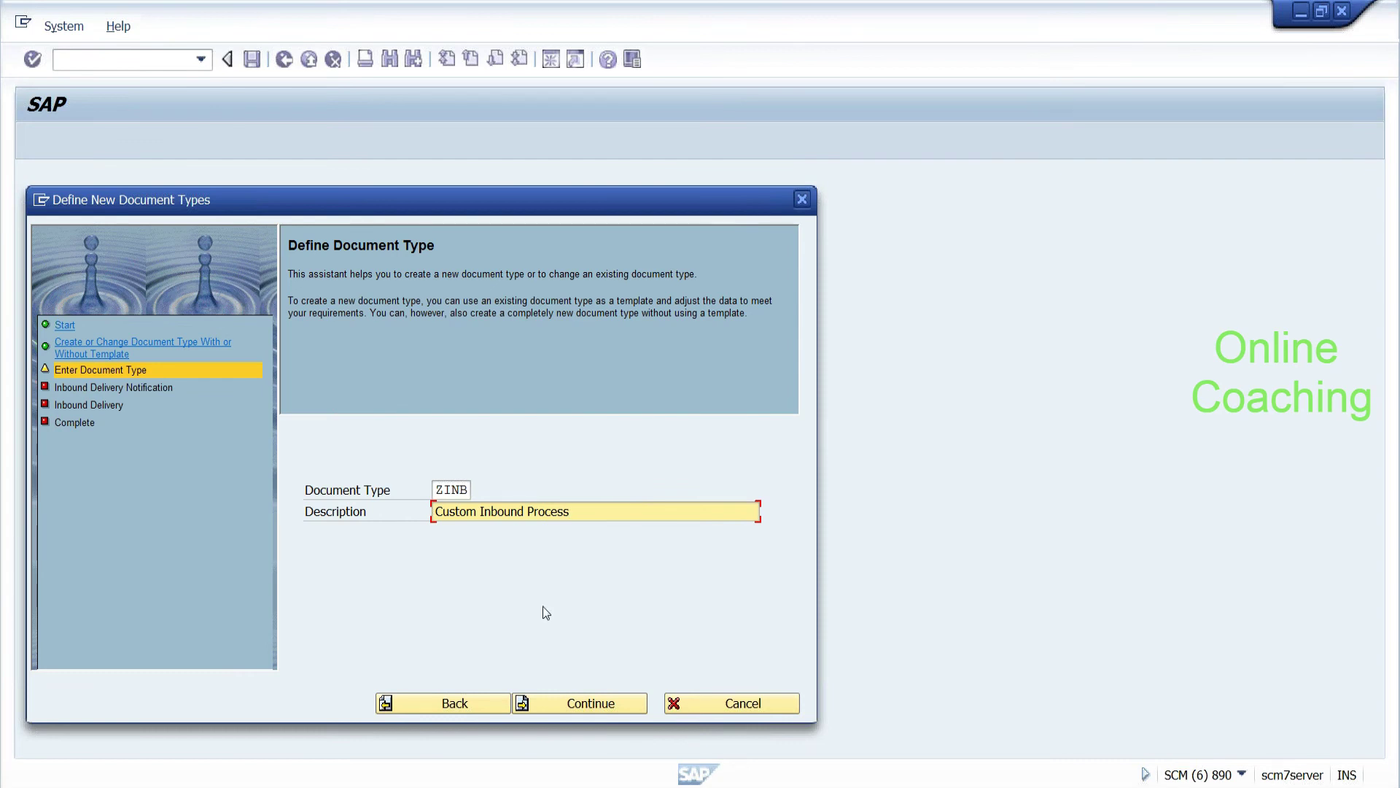
click(558, 704)
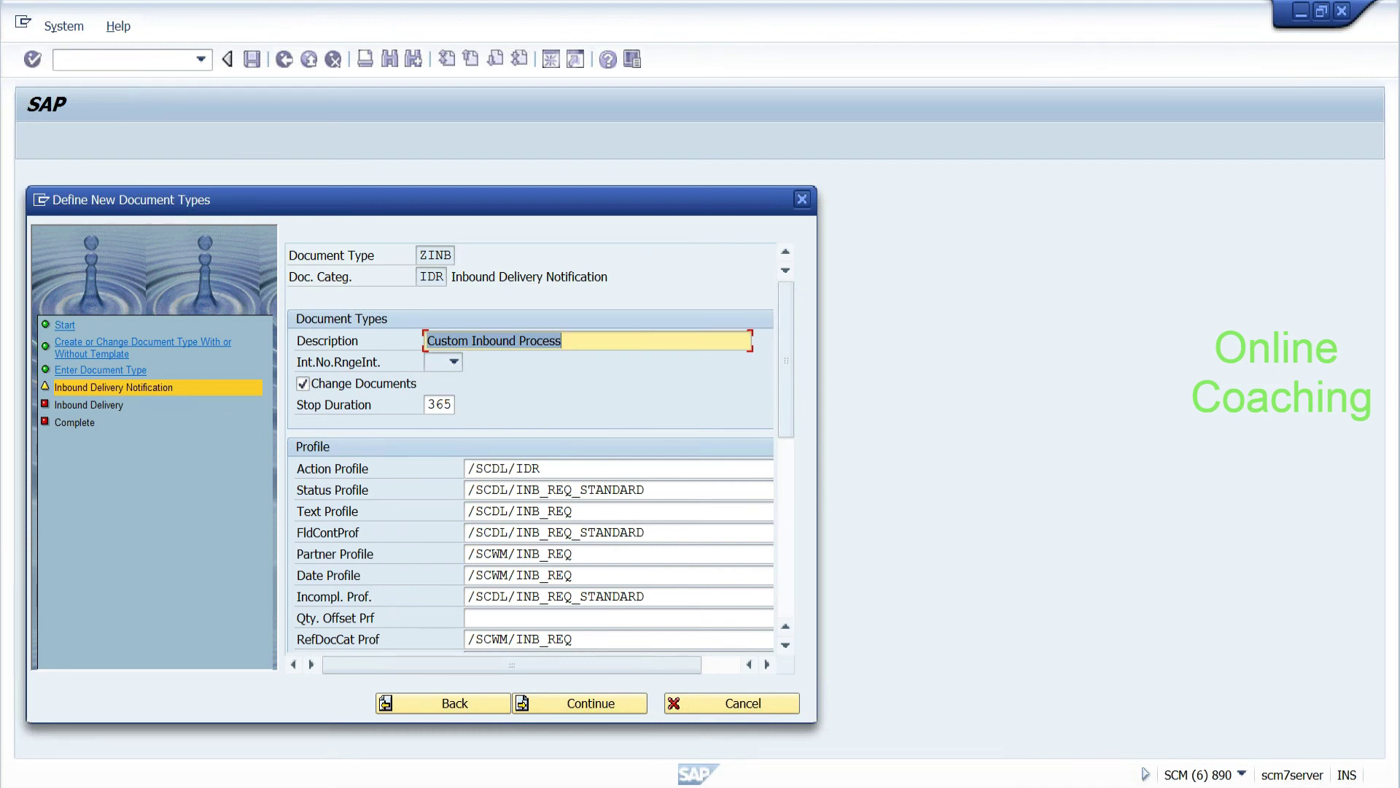
Step: Examine the action, status and text profiles and the process control settings of ZINB for the Inbound Delivery Notification
click(542, 469)
mouse_move(543, 469)
mouse_down()
mouse_move(467, 469)
mouse_move(540, 469)
mouse_up()
click(467, 469)
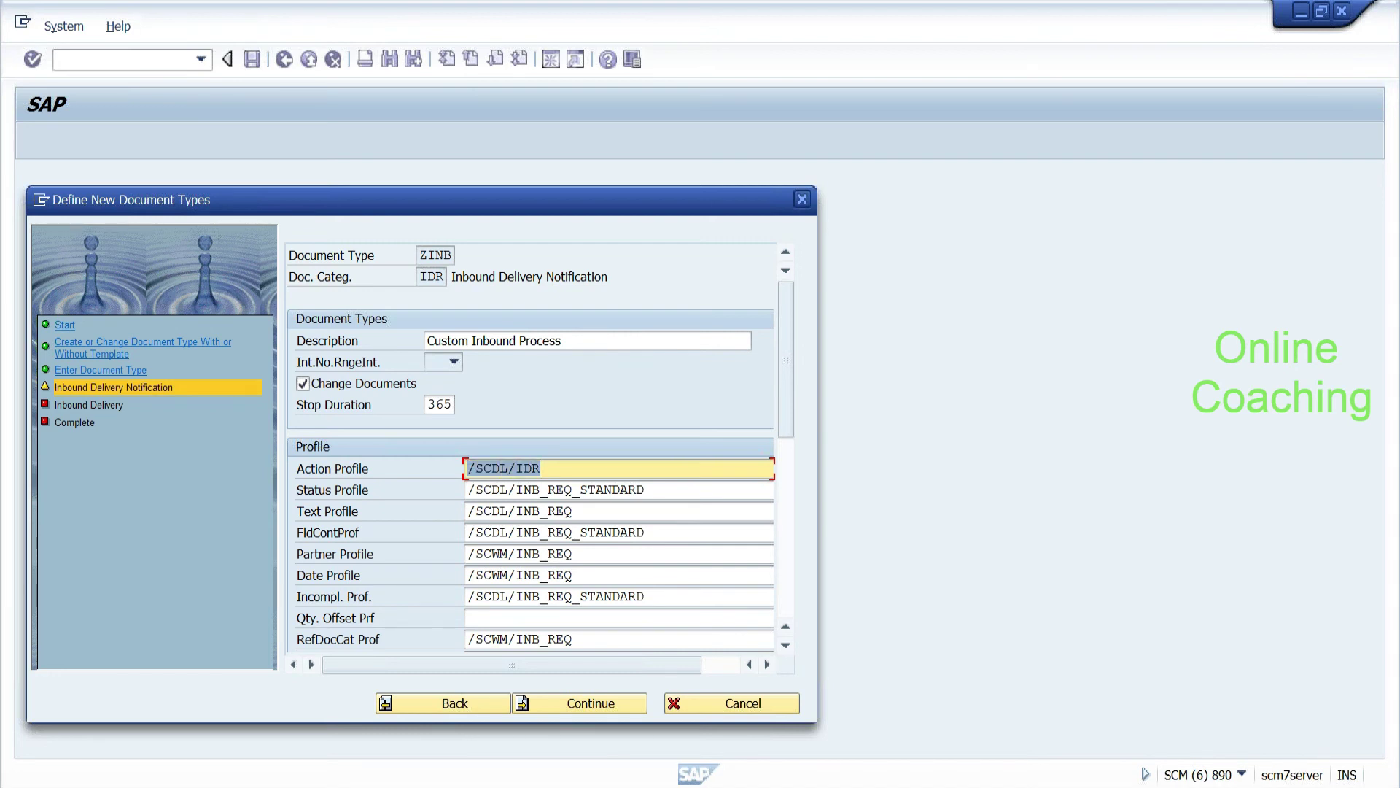
click(541, 469)
click(598, 490)
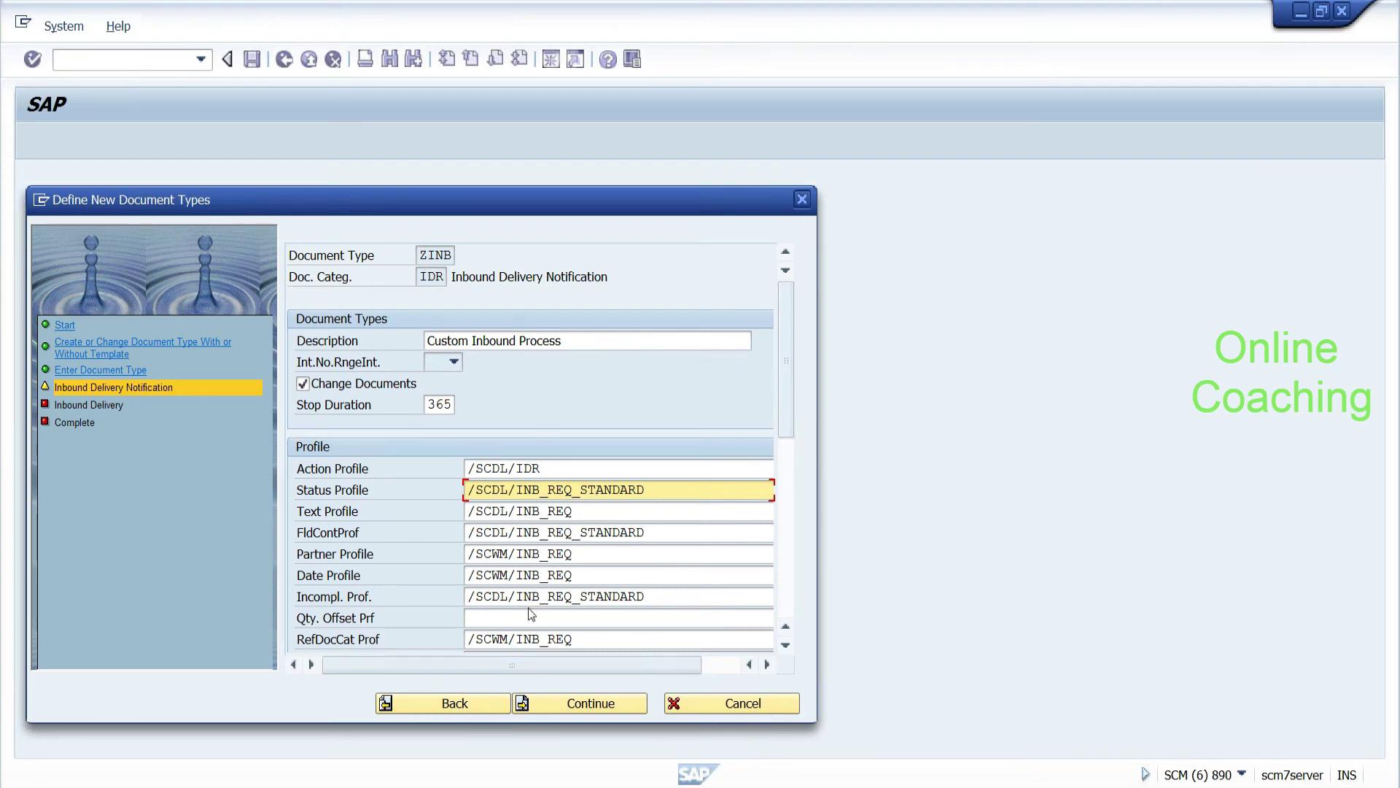
click(595, 511)
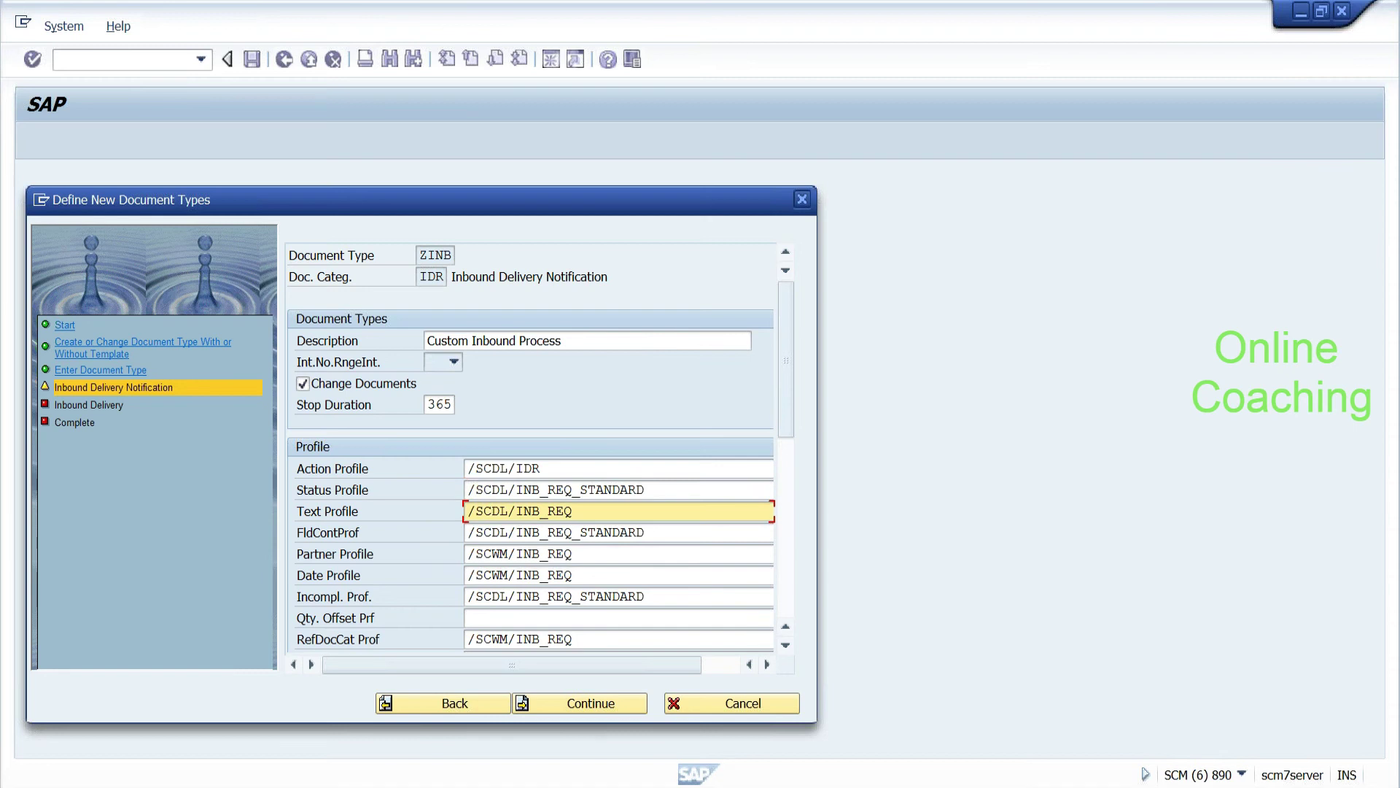
click(592, 469)
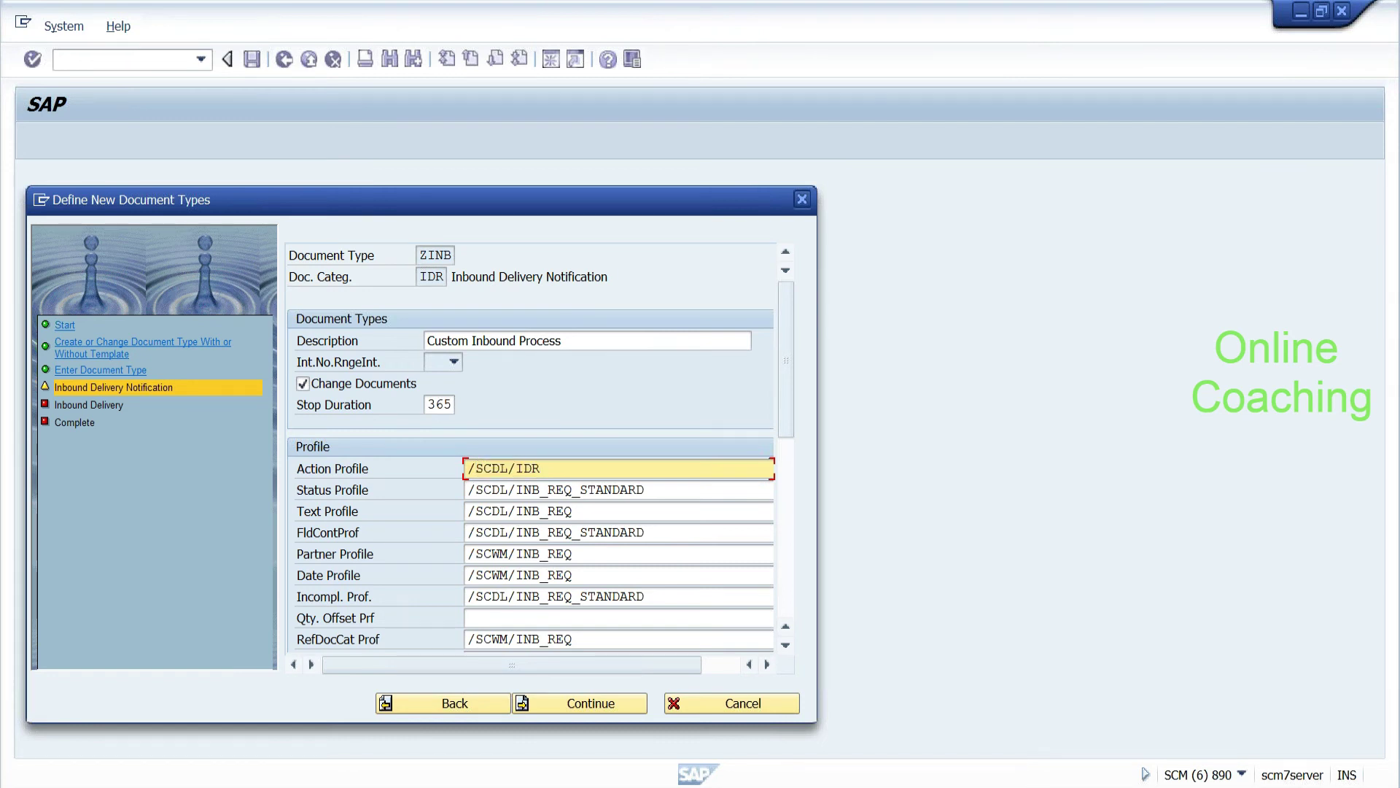
click(618, 490)
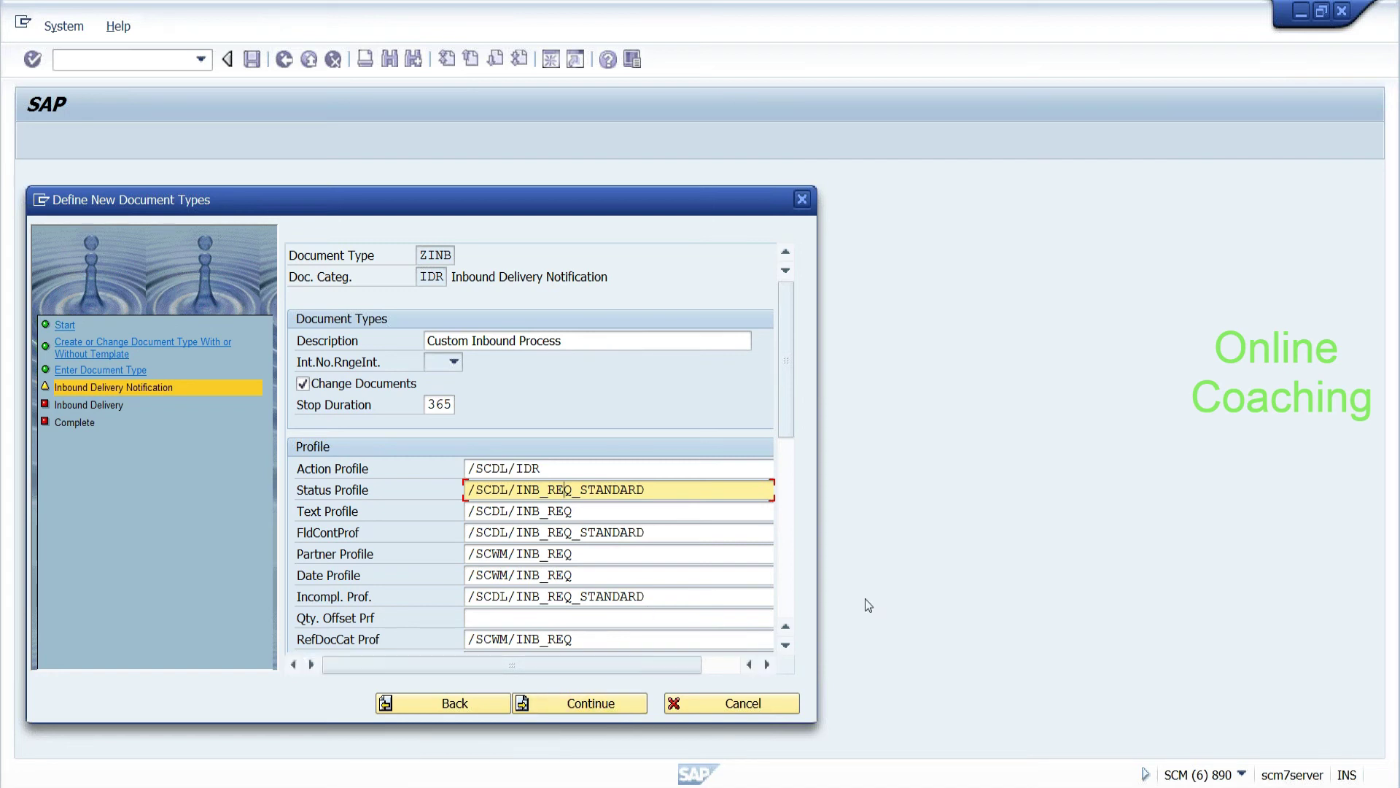
click(782, 589)
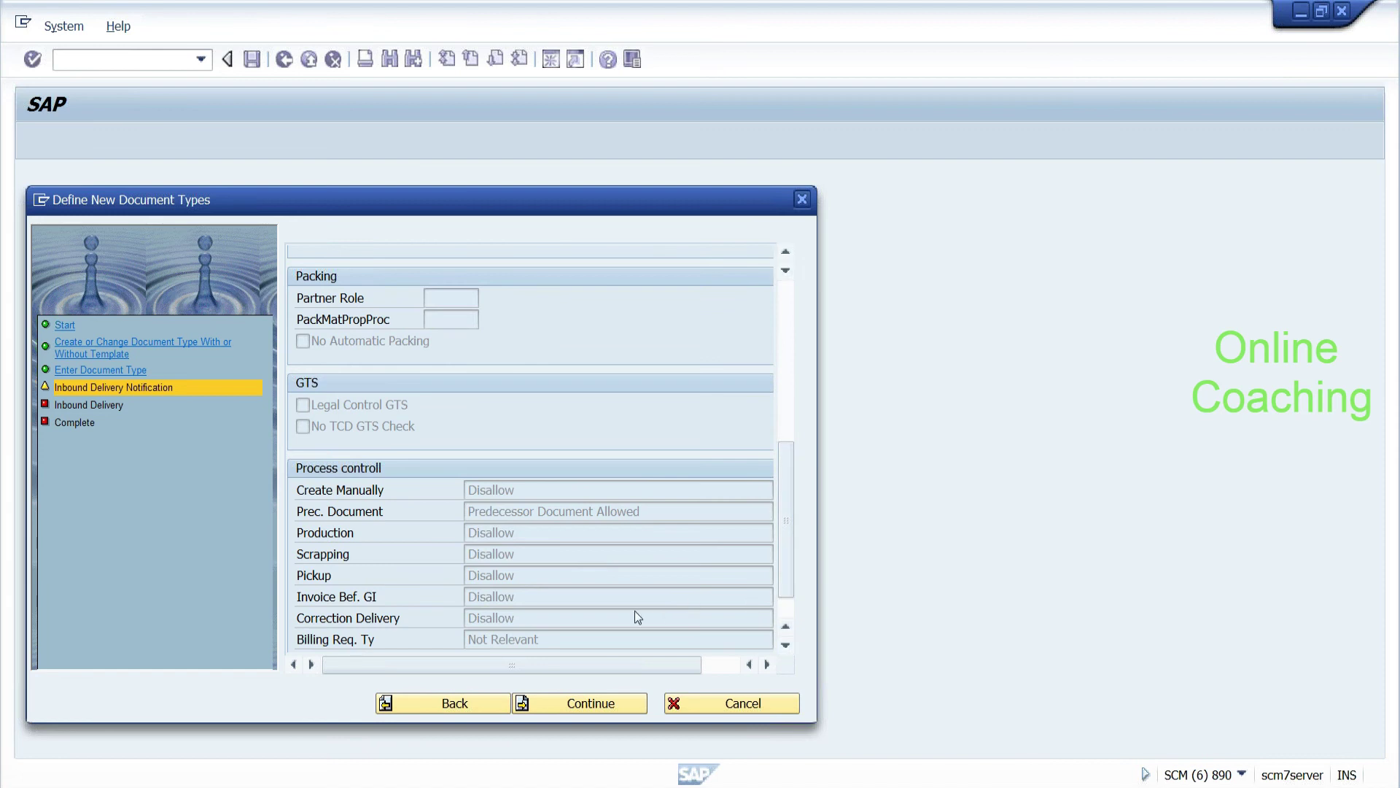
Step: Accept the notification and inbound delivery settings, complete the wizard, and record ZINB in the "EWM warehouse configuration" customizing request
click(581, 702)
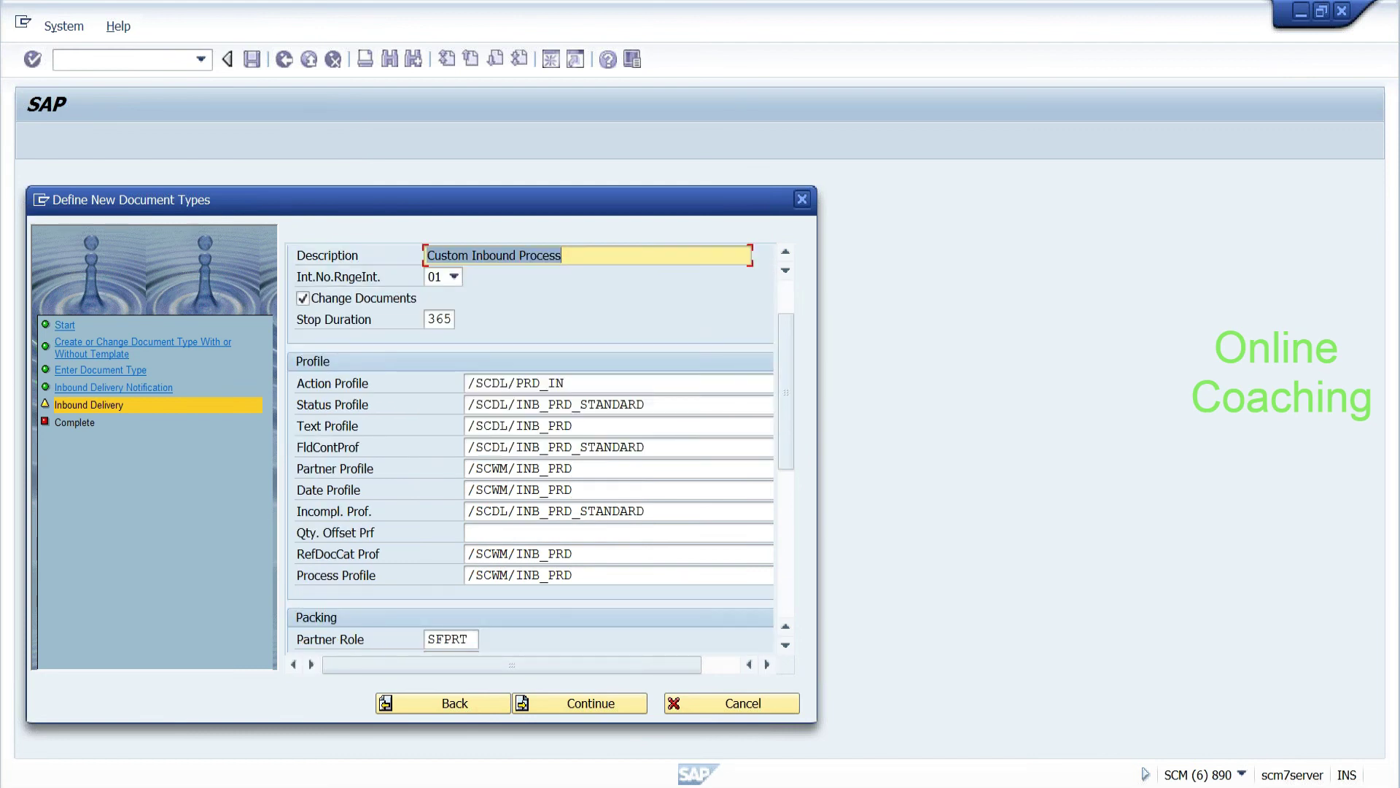
click(563, 702)
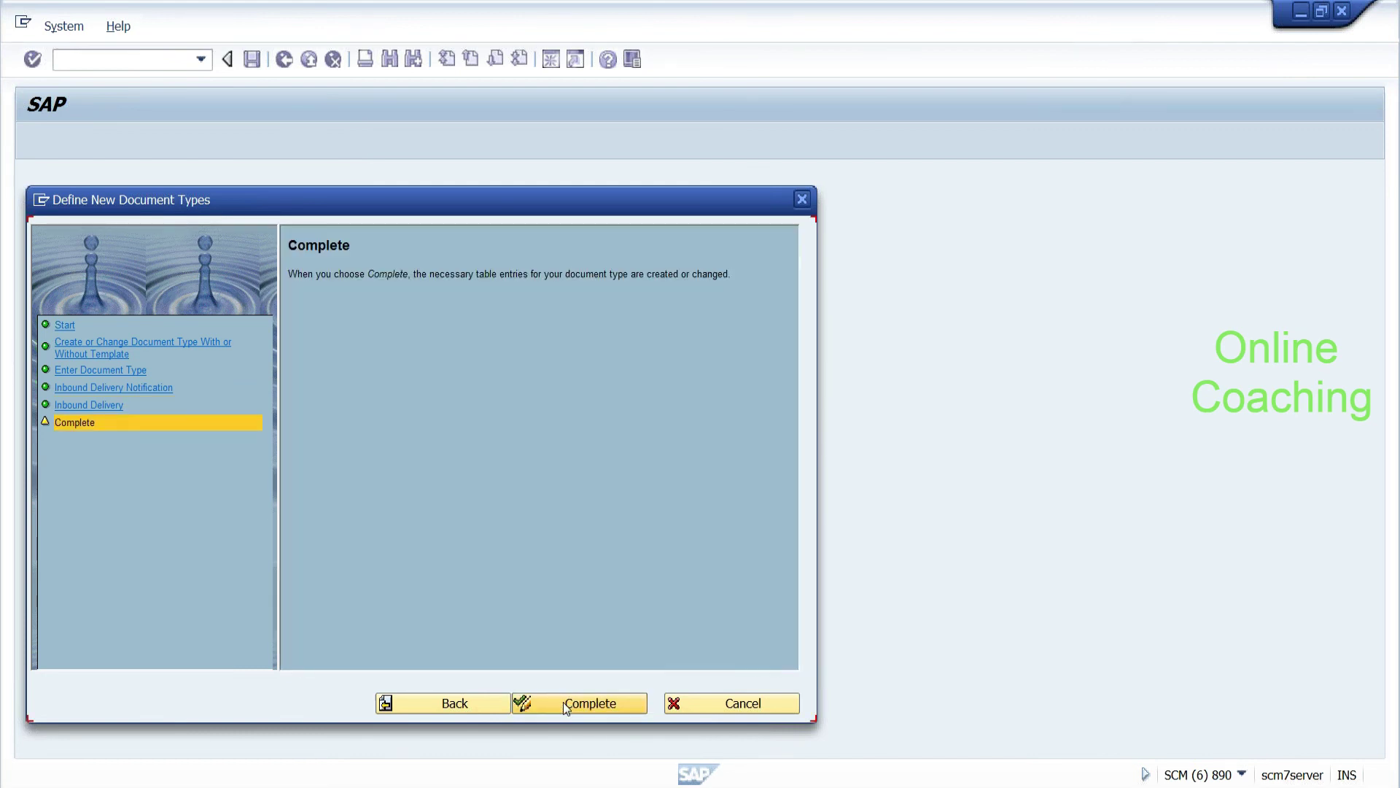
click(575, 703)
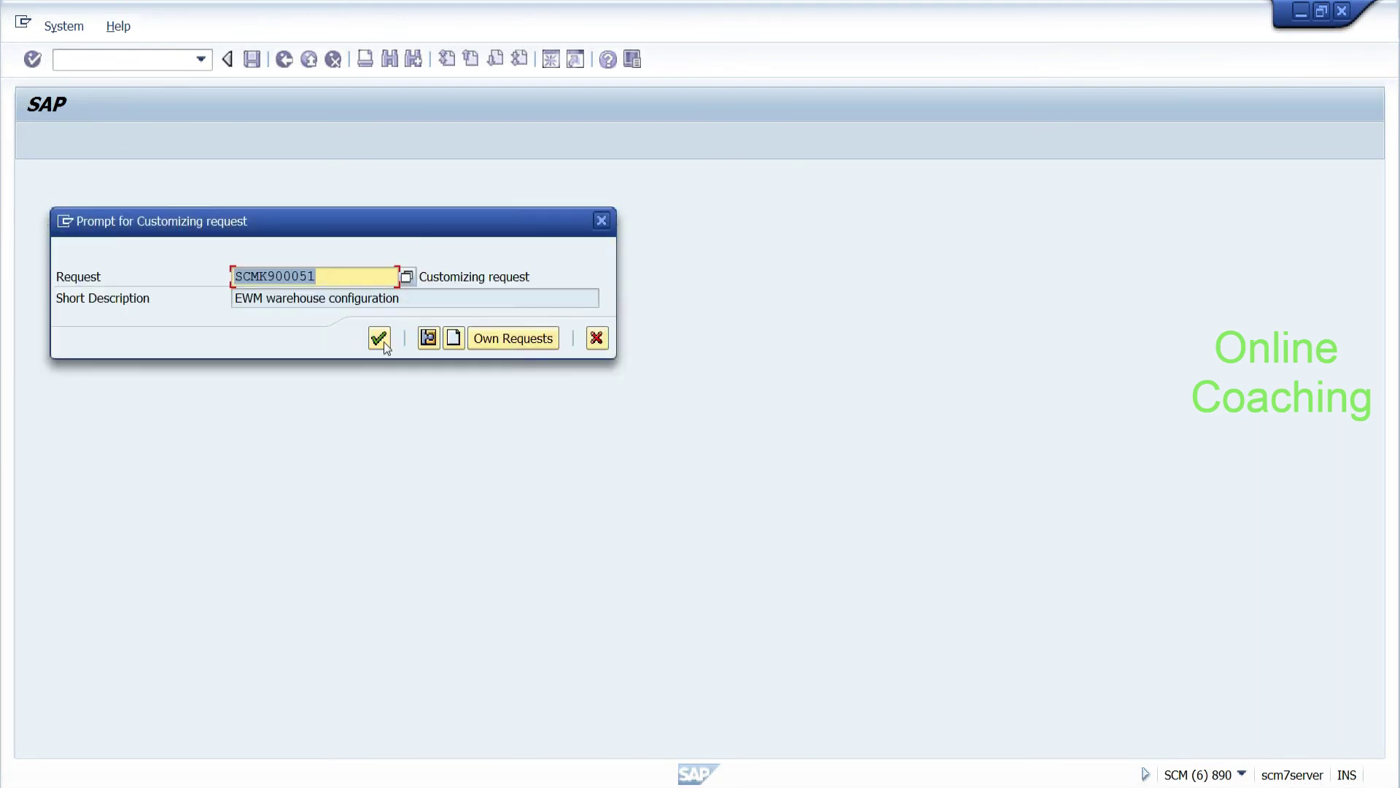
click(379, 339)
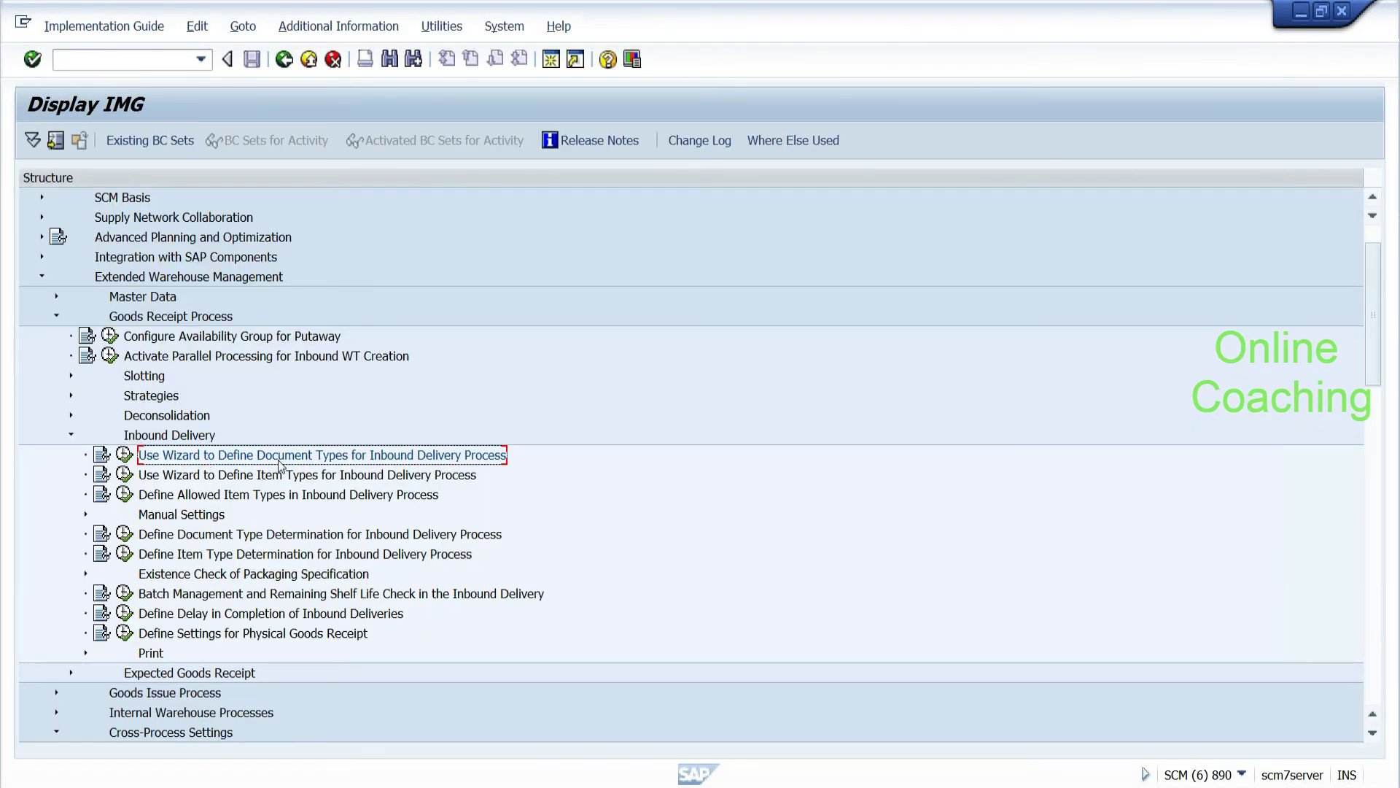
Step: Review the IDR/INB to PDI/INB entries in Define Document Type Determination for Inbound Delivery Process, and return to the IMG structure
click(198, 475)
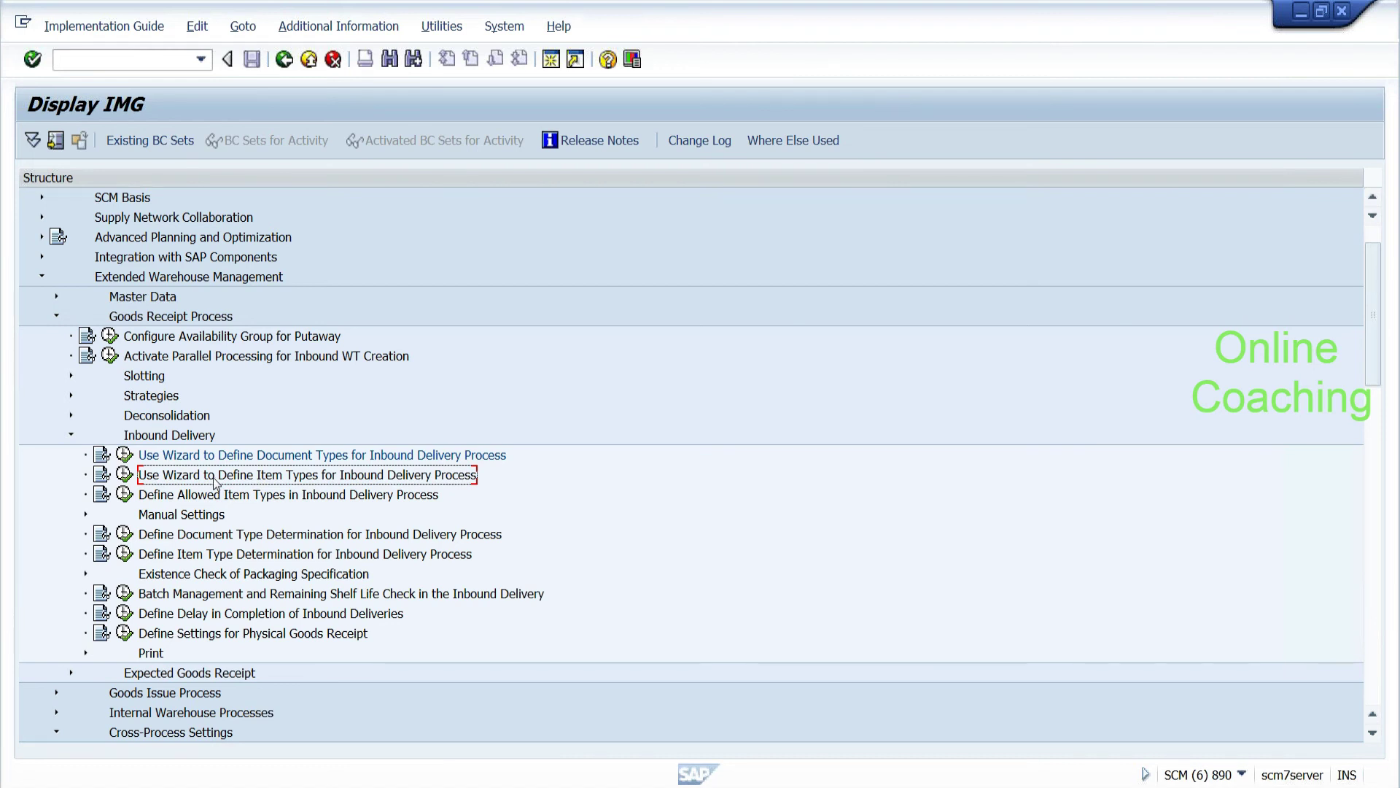
click(124, 537)
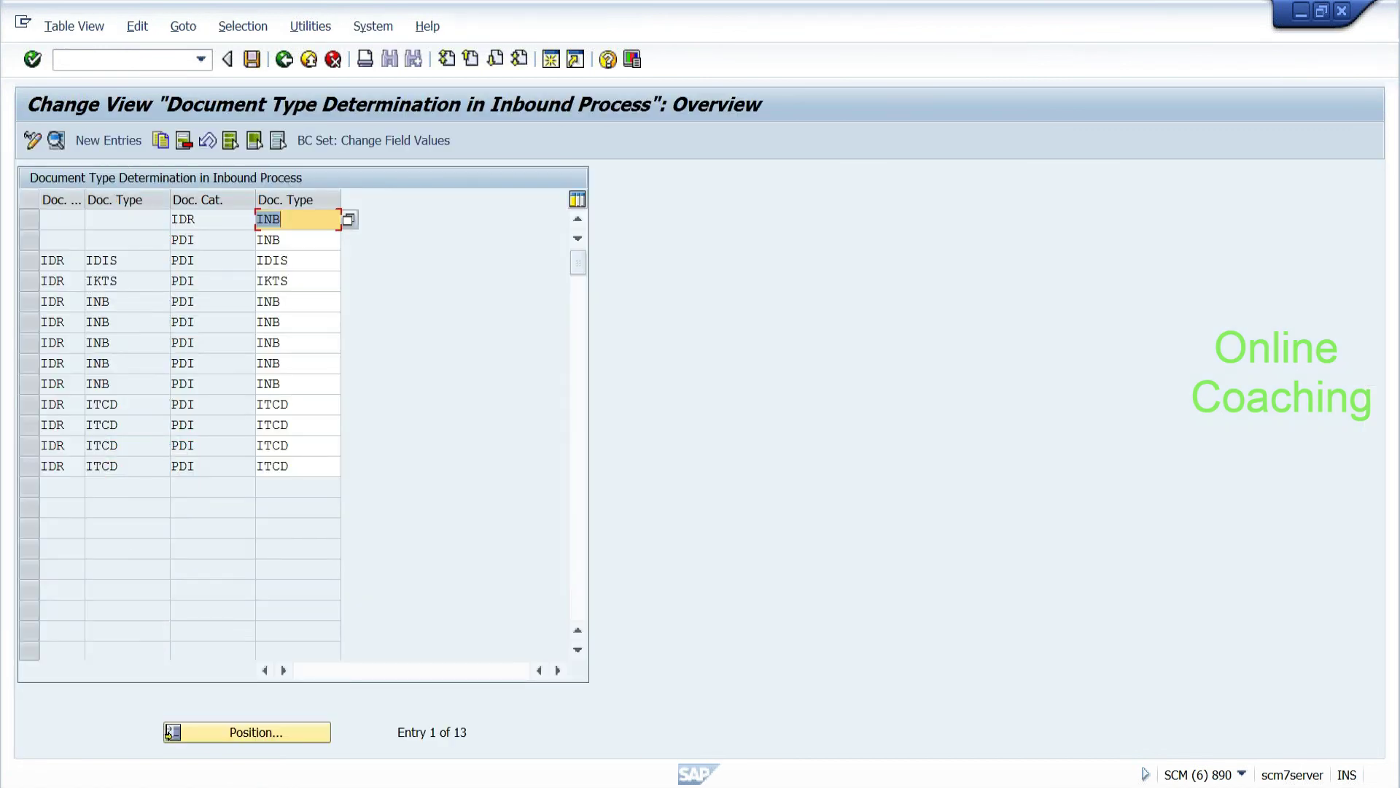
drag(66, 342, 41, 343)
click(42, 343)
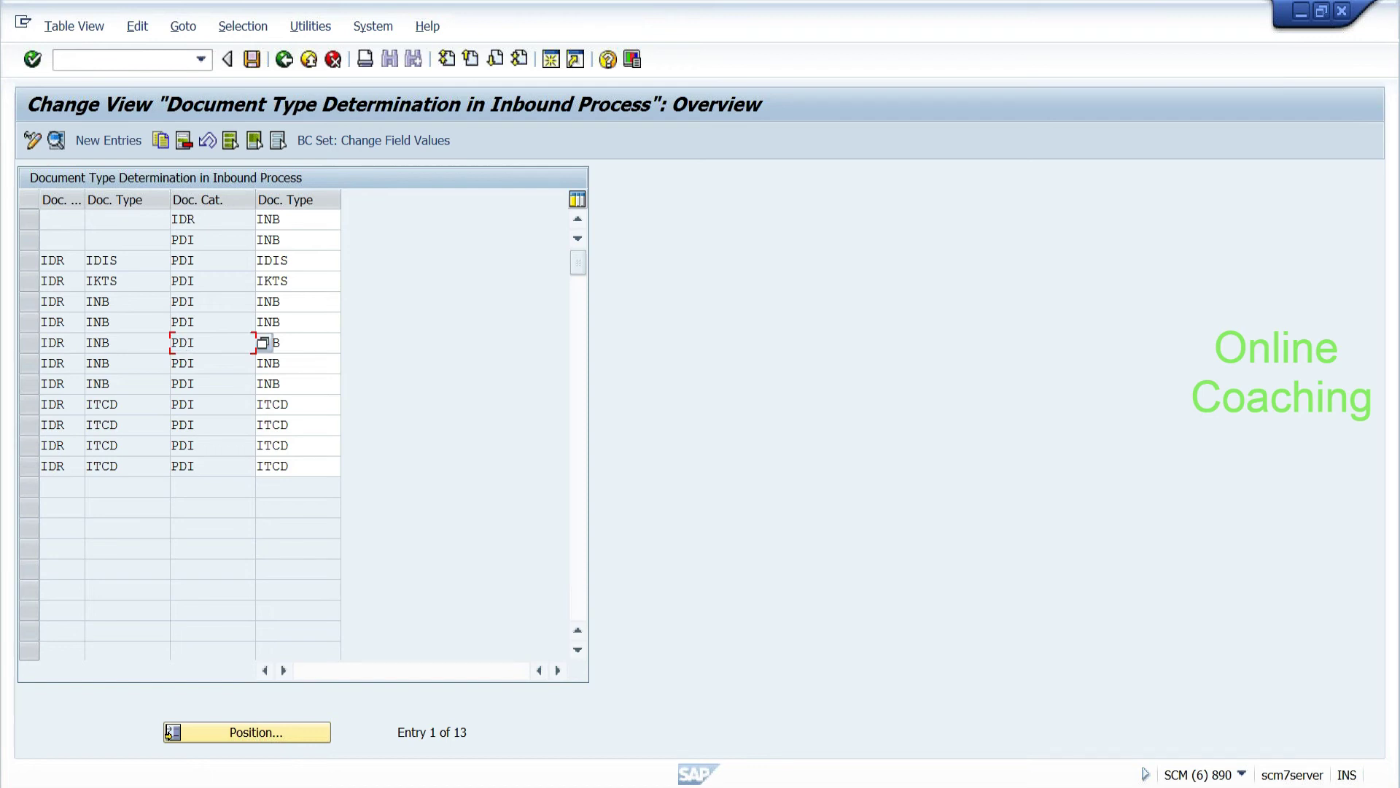
drag(258, 343, 348, 343)
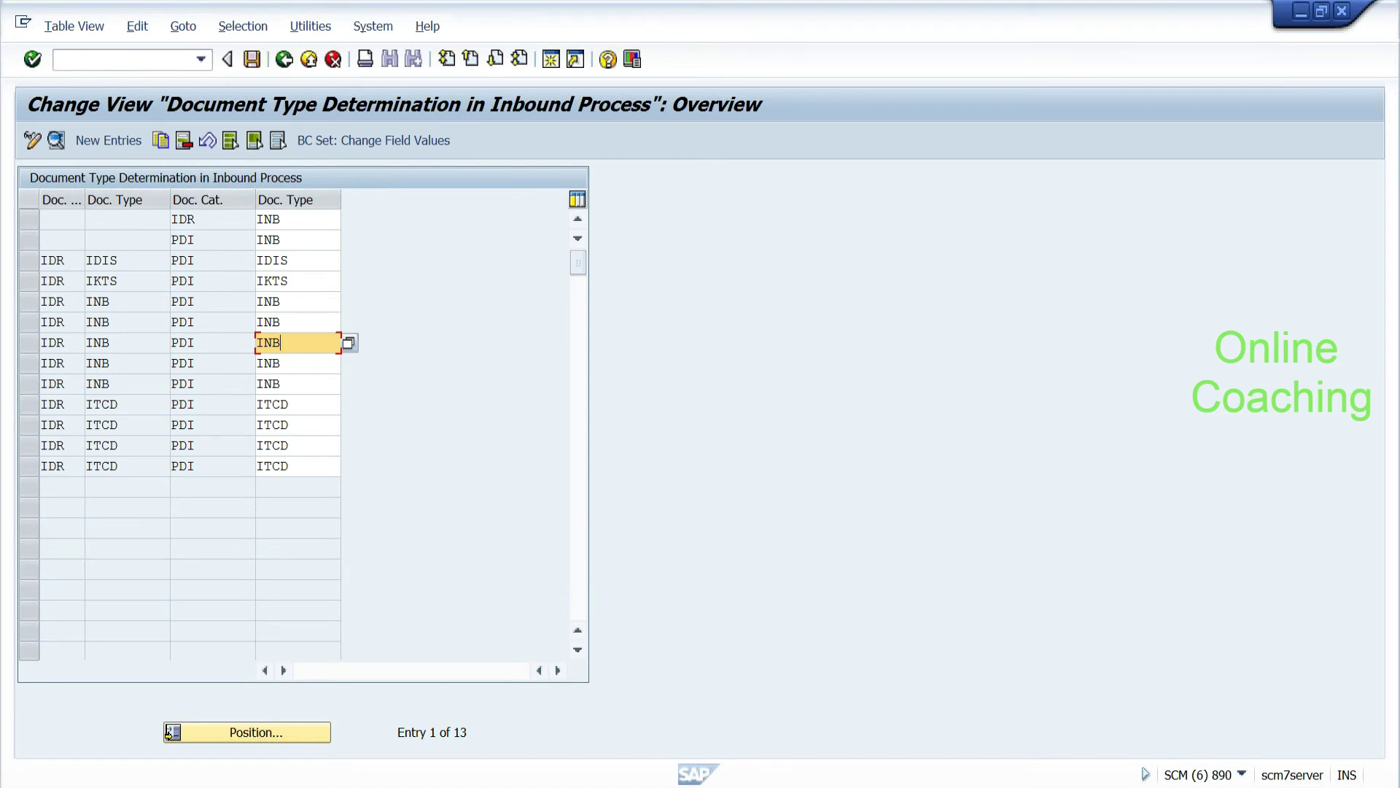
click(285, 62)
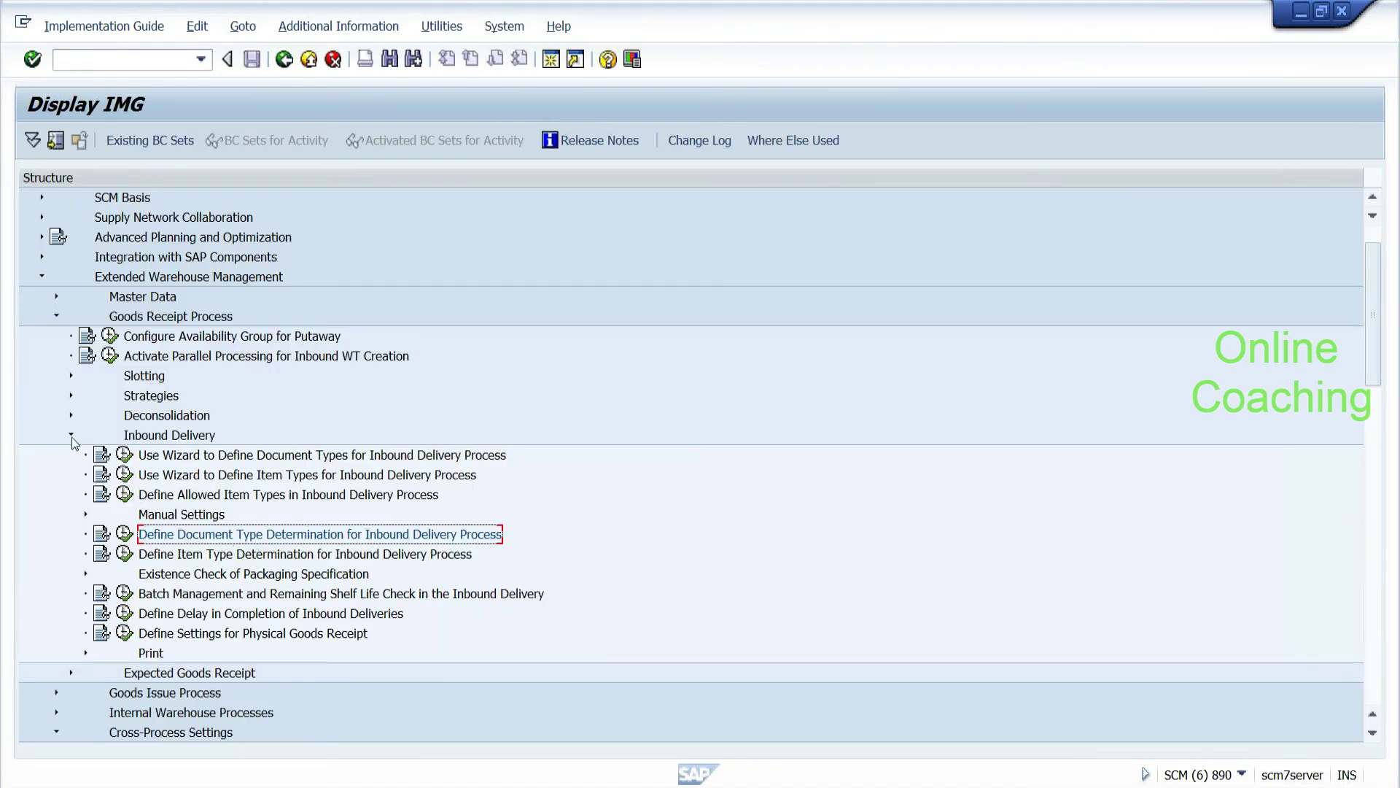
Step: Collapse the Inbound Delivery and Goods Receipt Process nodes and go to the Delivery Processing activities under ERP Integration
click(72, 435)
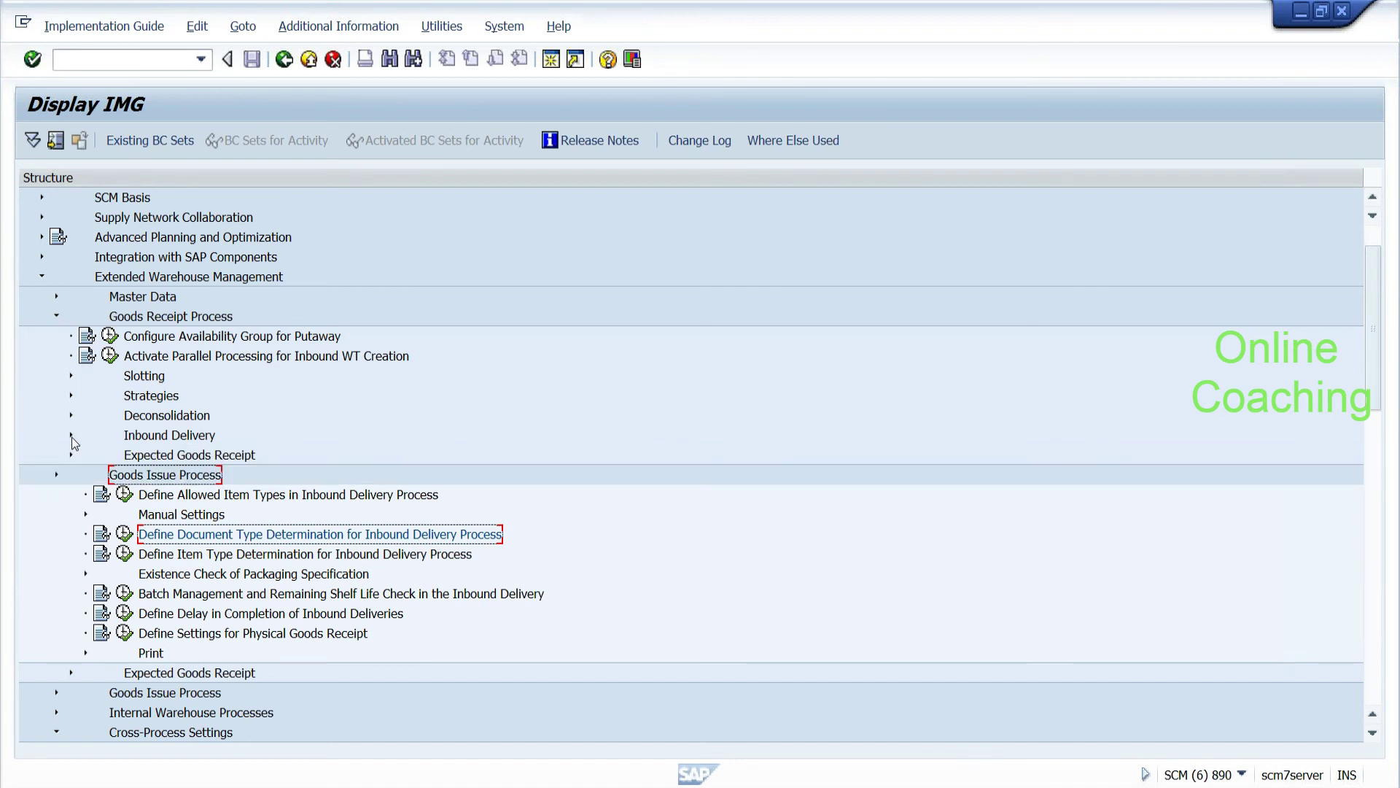
click(55, 318)
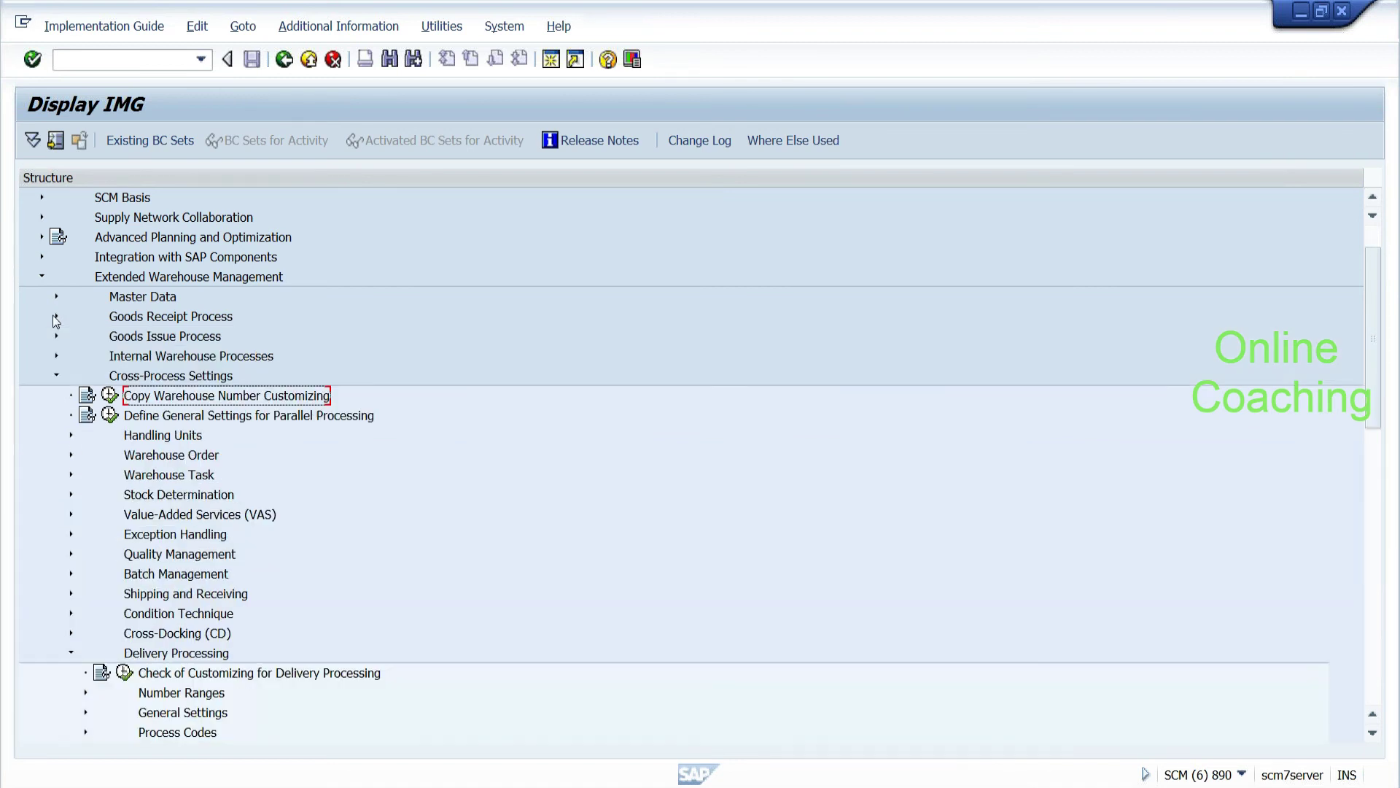
drag(1384, 310, 1387, 555)
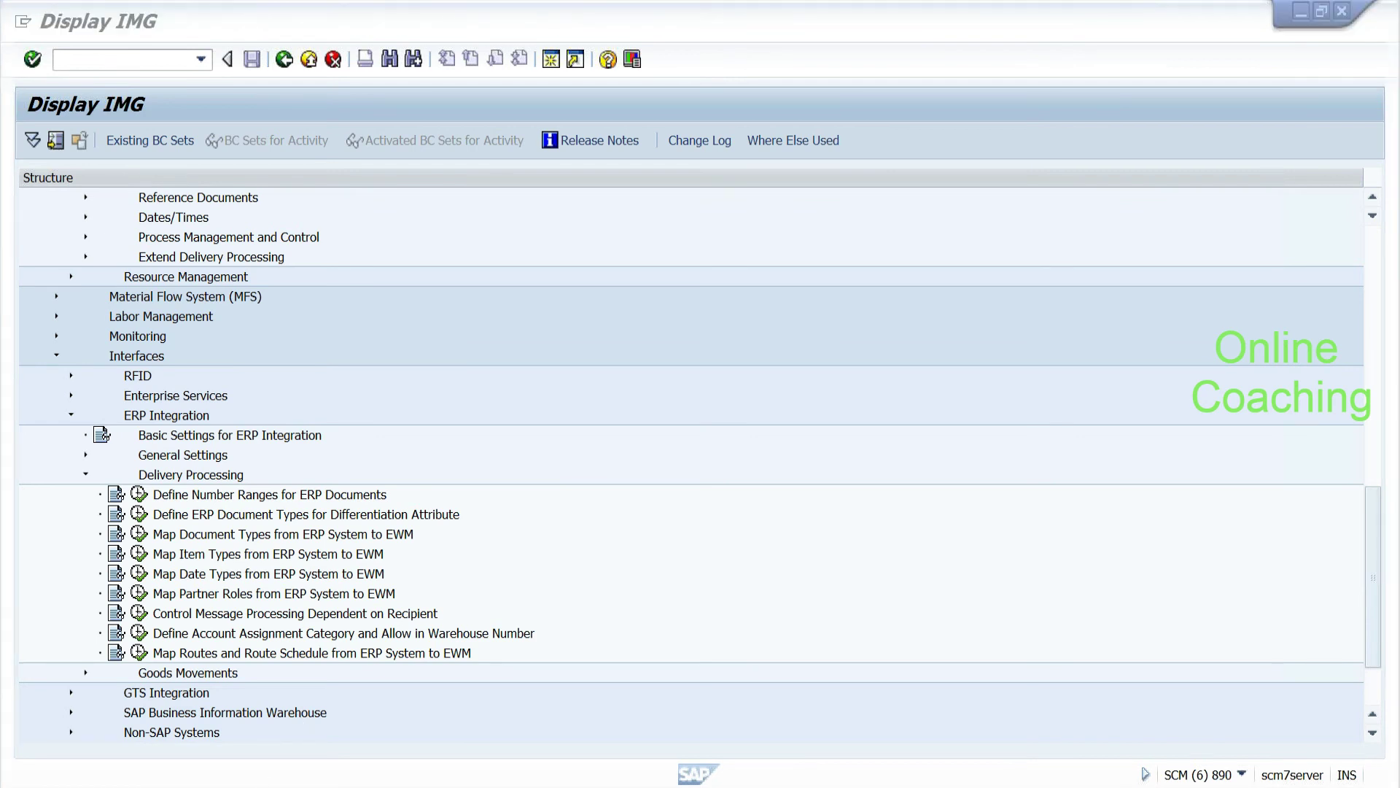
Step: Switch to the Notepad notes and review the sections on process type determination, EWM document types and inbound delivery process types
key(alt+Tab)
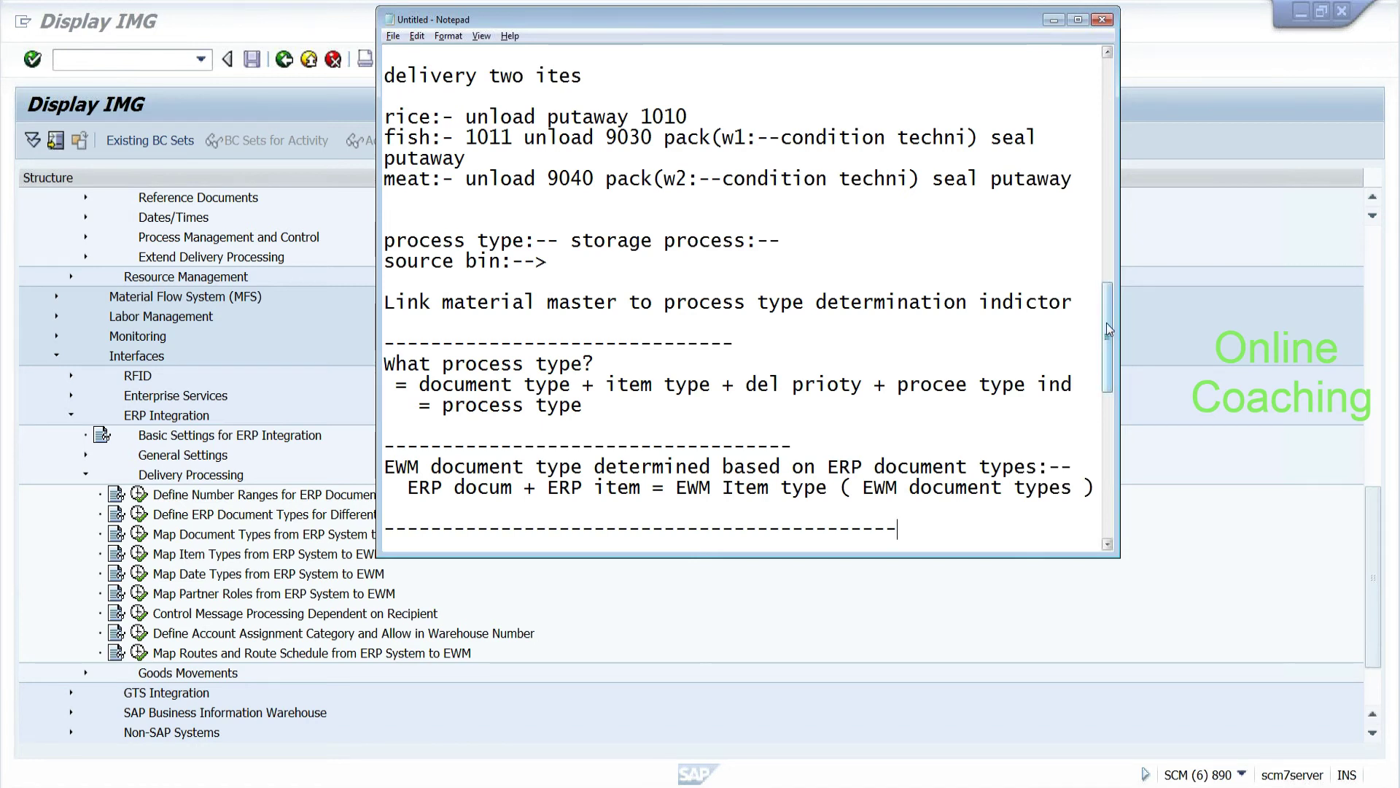
drag(1106, 321, 1107, 294)
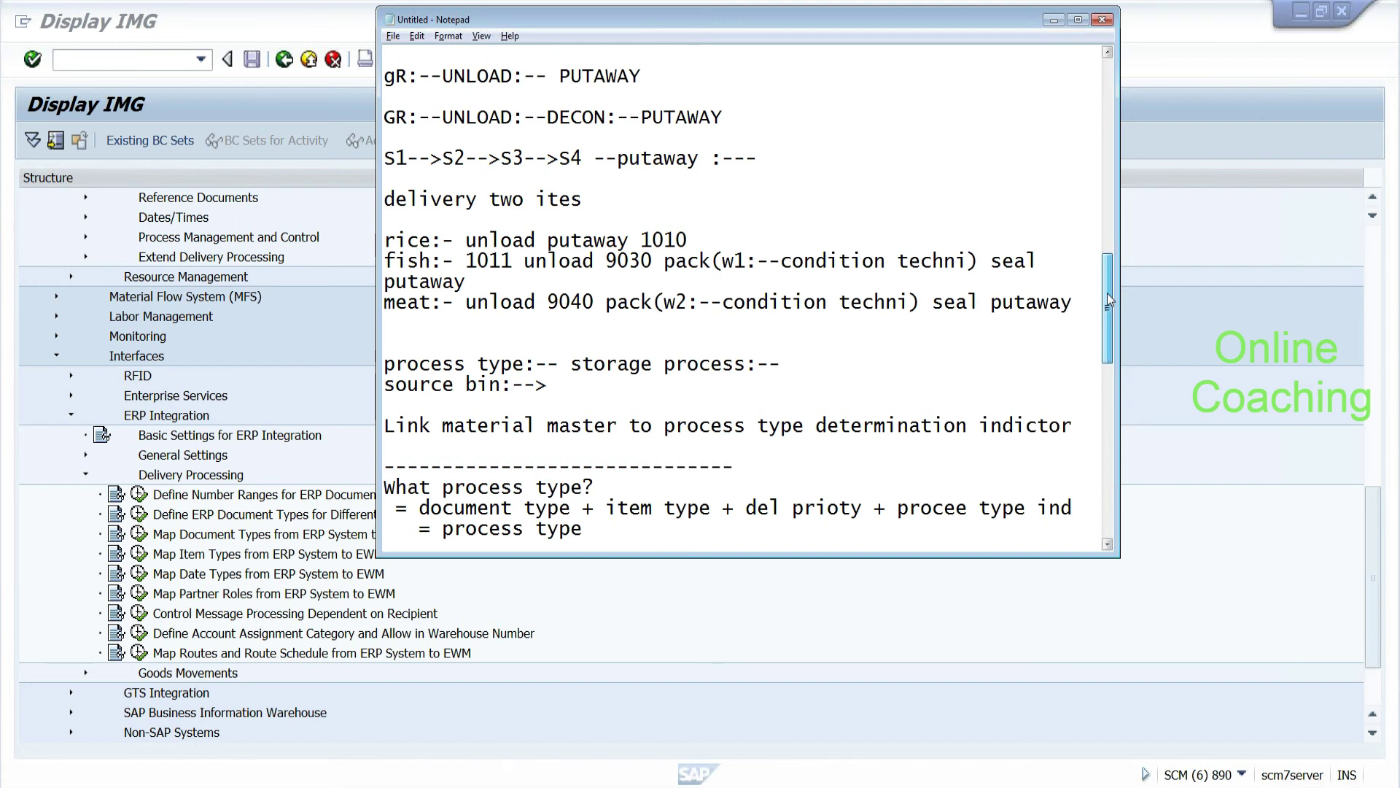
drag(1108, 293, 1097, 349)
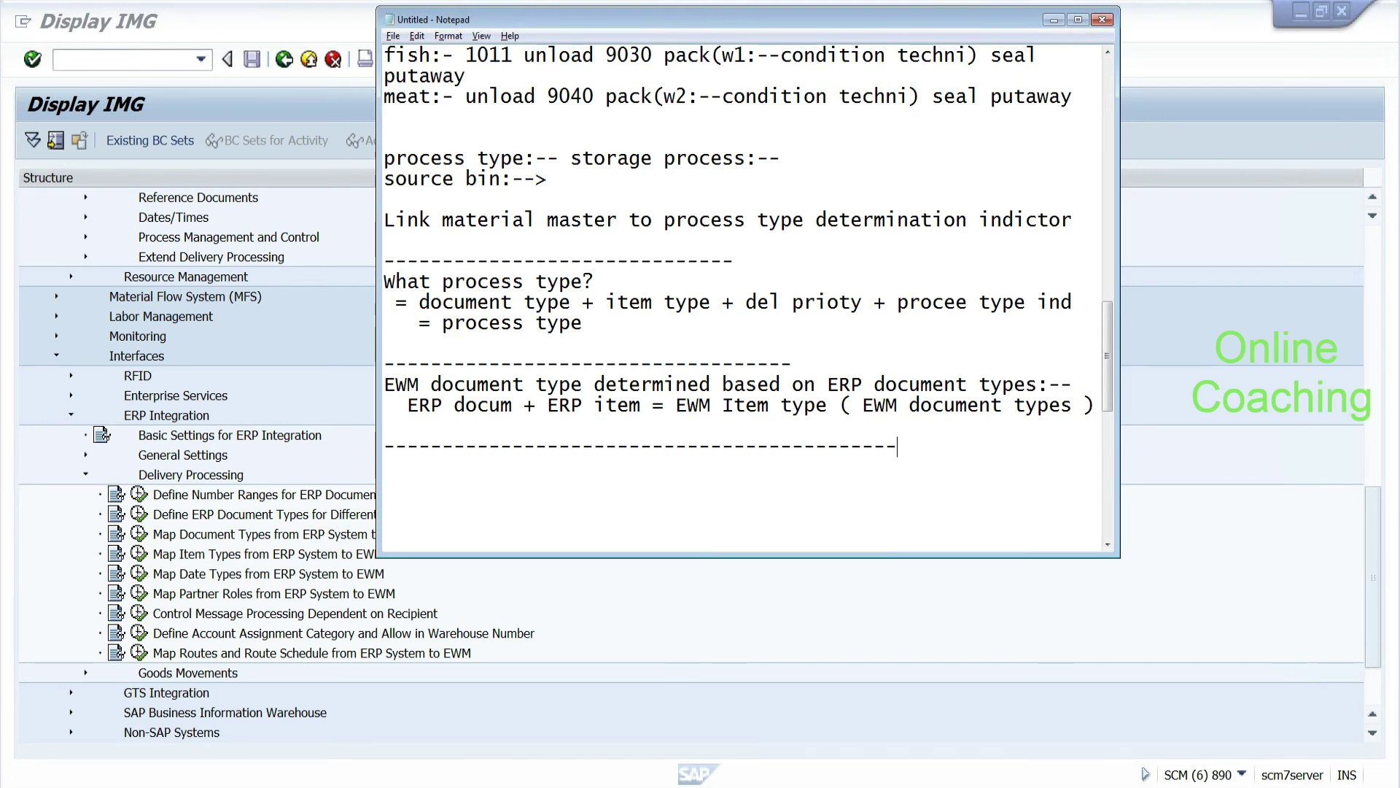
drag(898, 446, 418, 343)
click(385, 447)
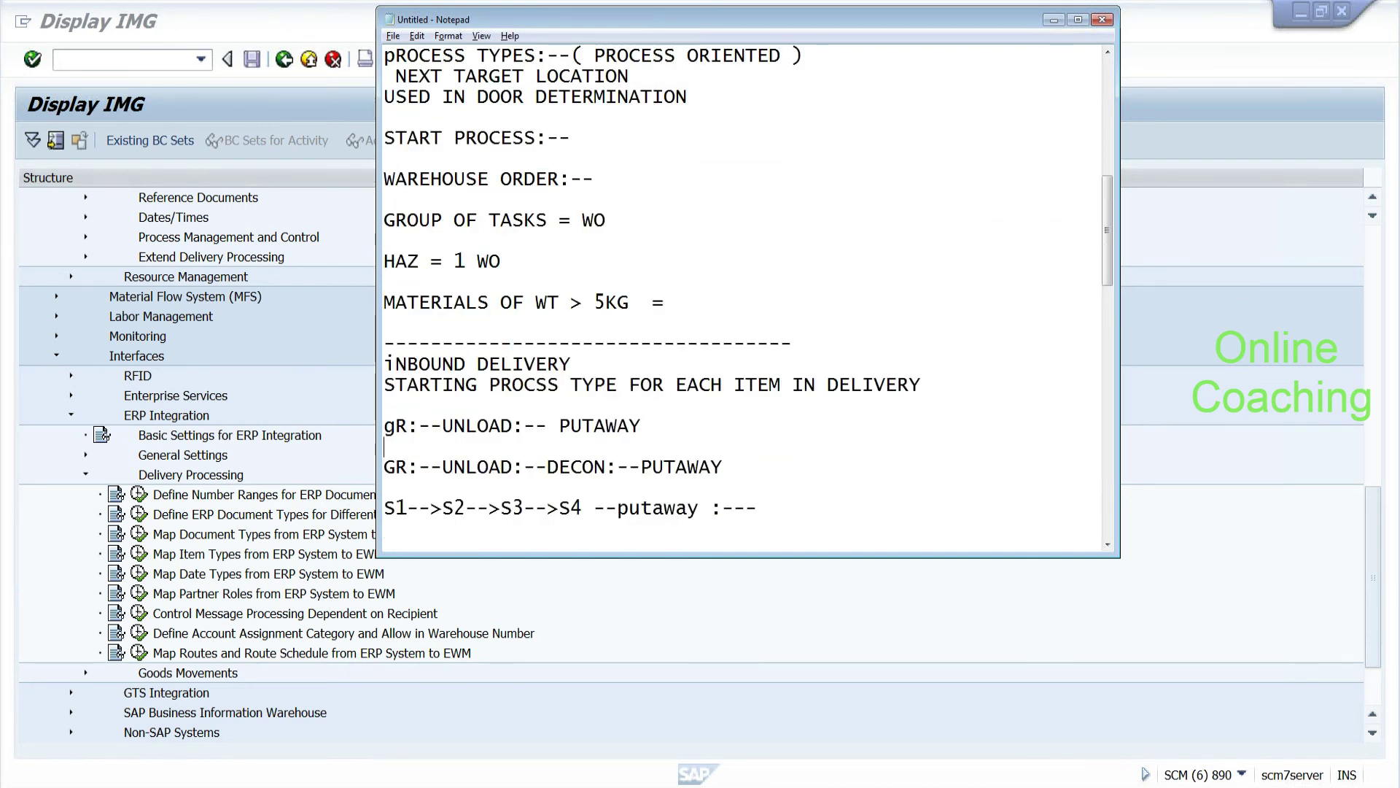
drag(1108, 240, 1103, 366)
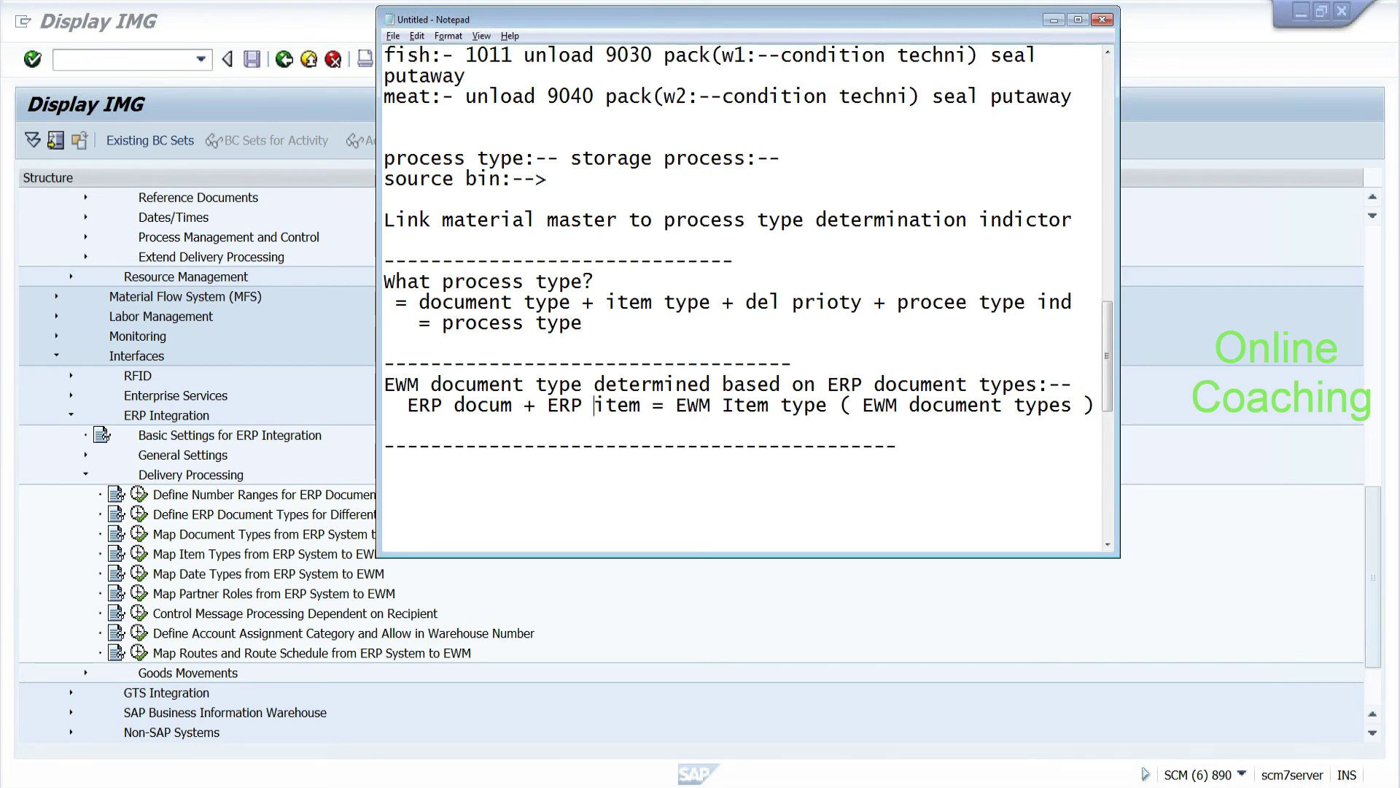
drag(641, 405, 385, 406)
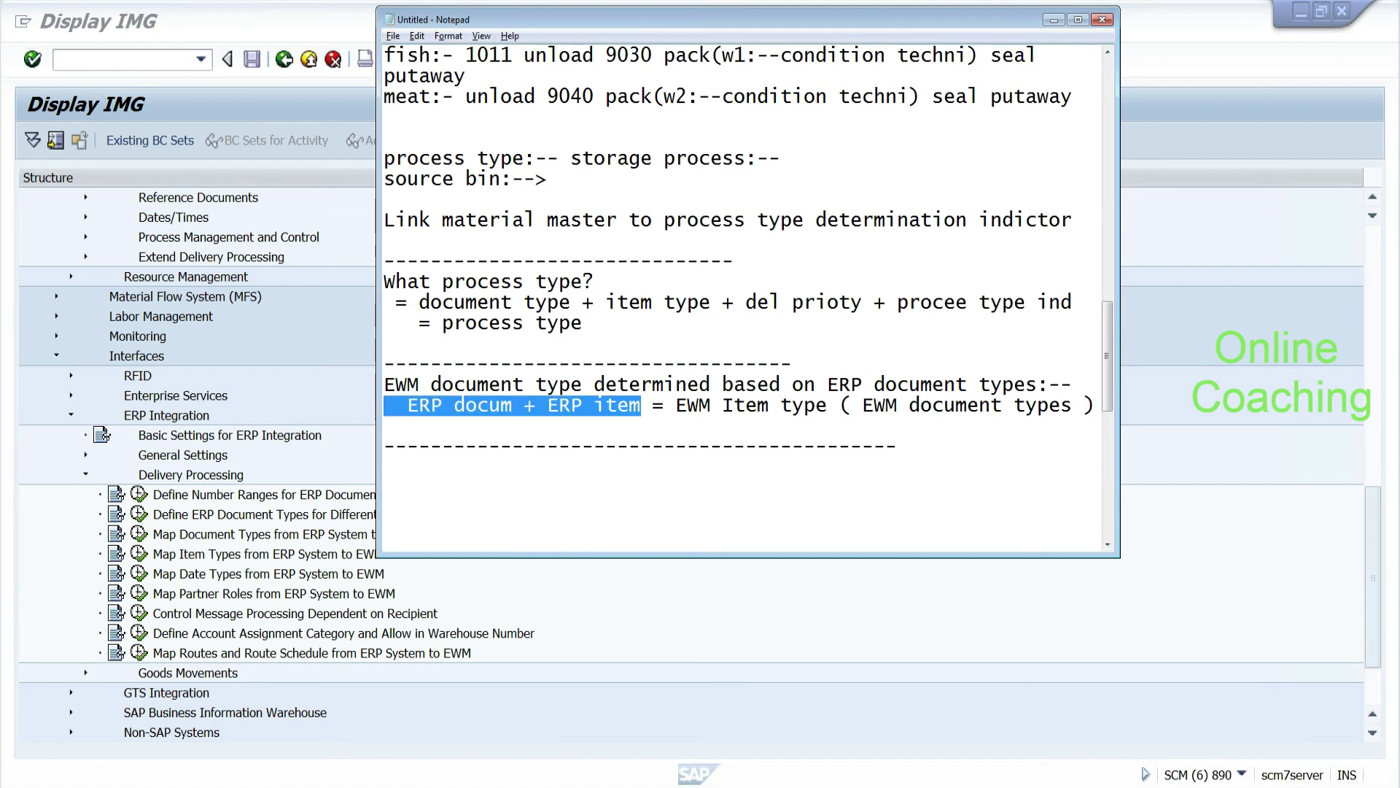
click(515, 406)
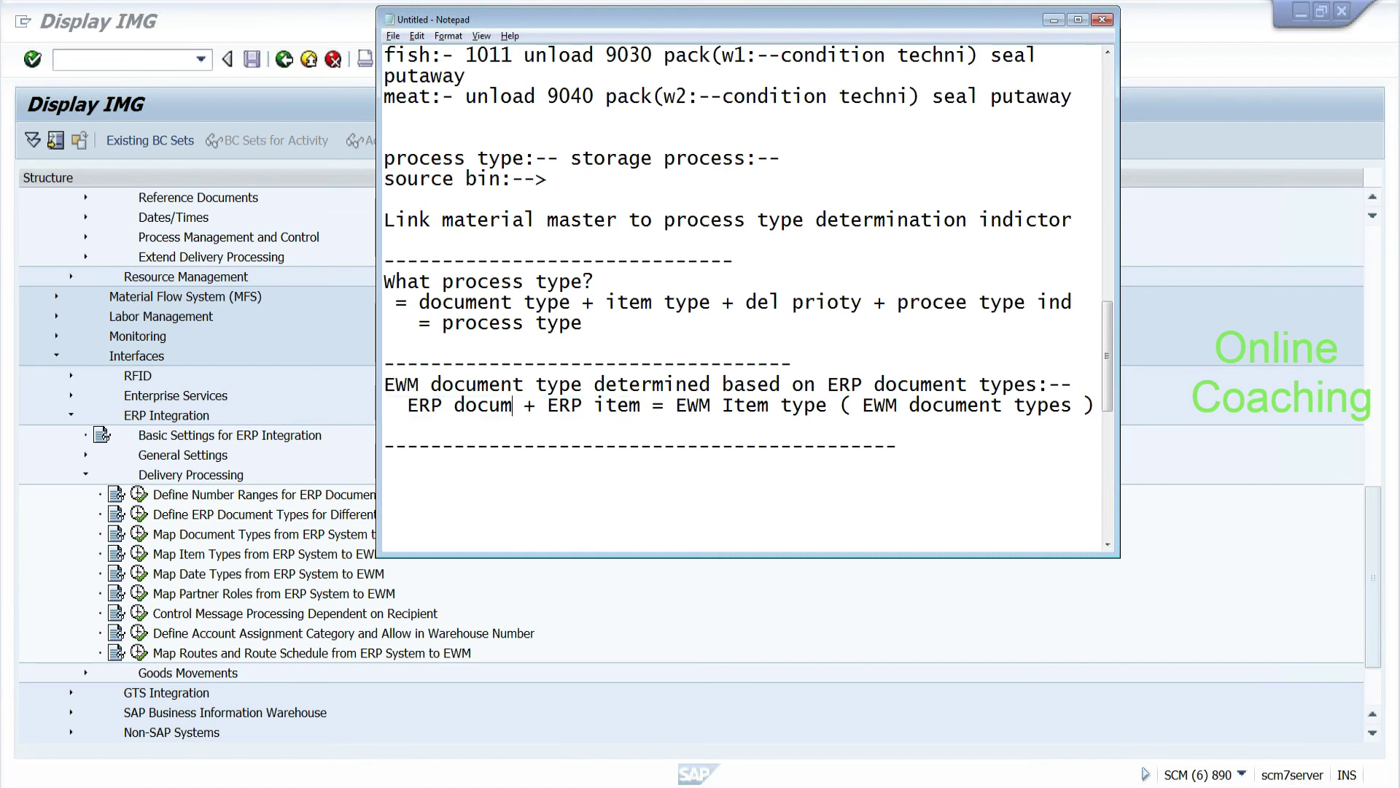
drag(571, 302, 407, 282)
drag(1107, 357, 1090, 229)
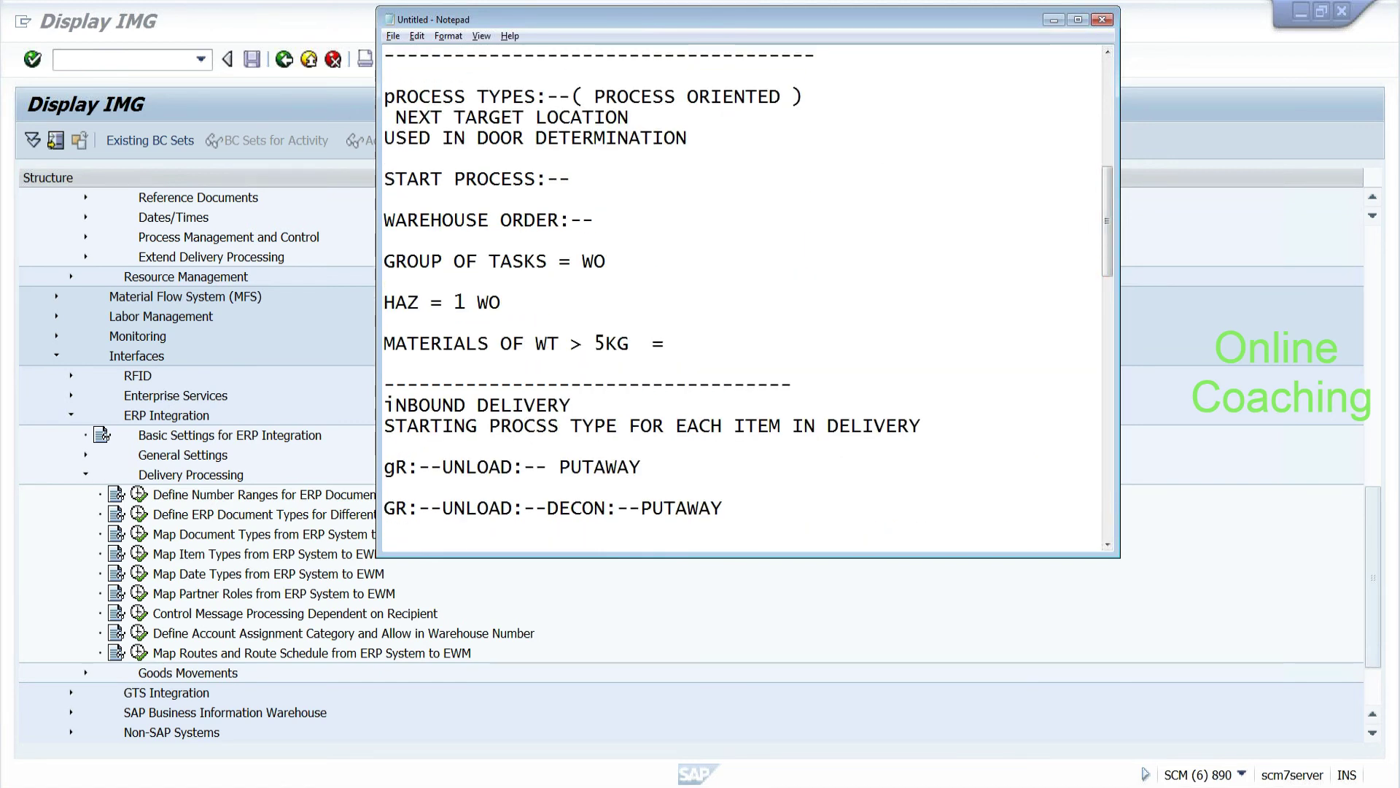
drag(1106, 256, 1100, 151)
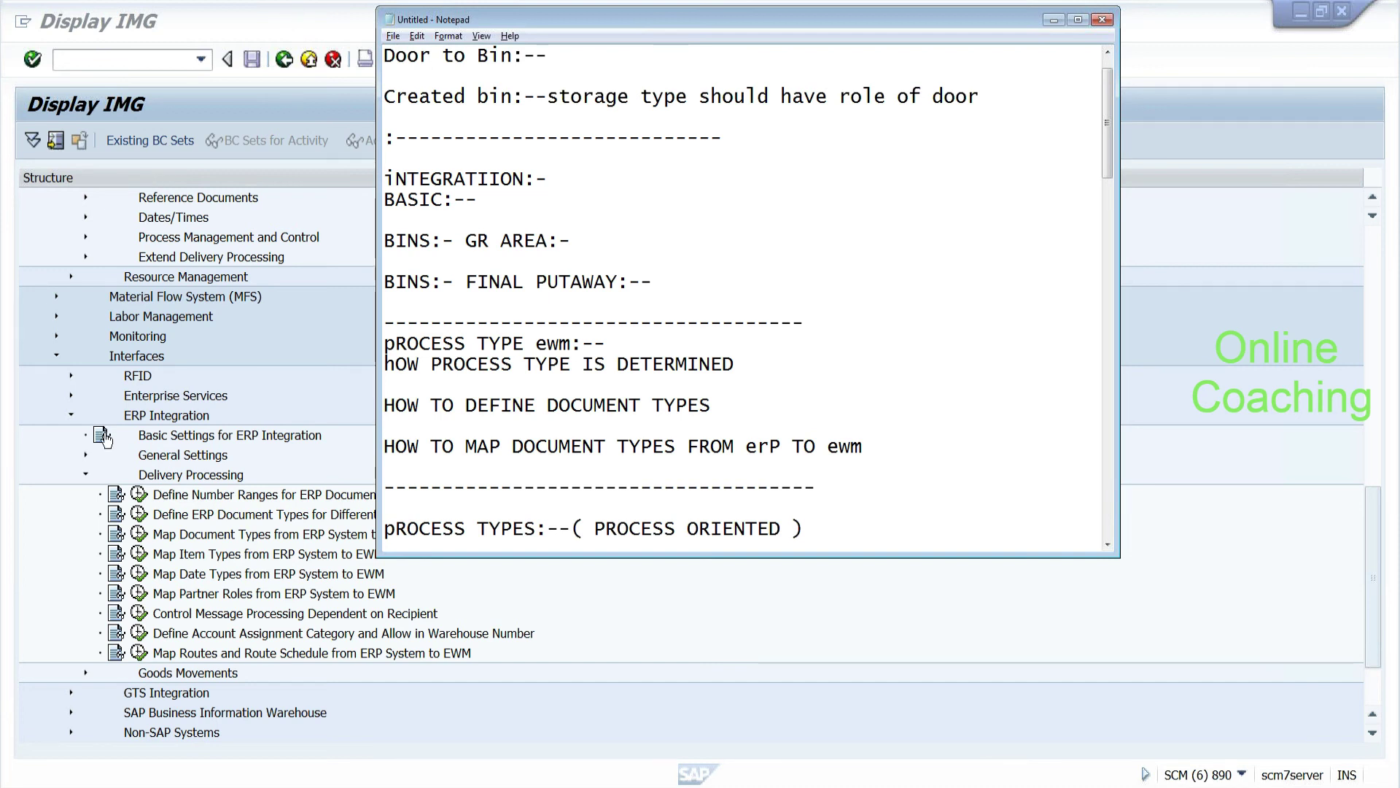
Step: Return to the IMG, collapse Delivery Processing under ERP Integration, and go back up to Delivery Processing under Cross-Process Settings
click(86, 479)
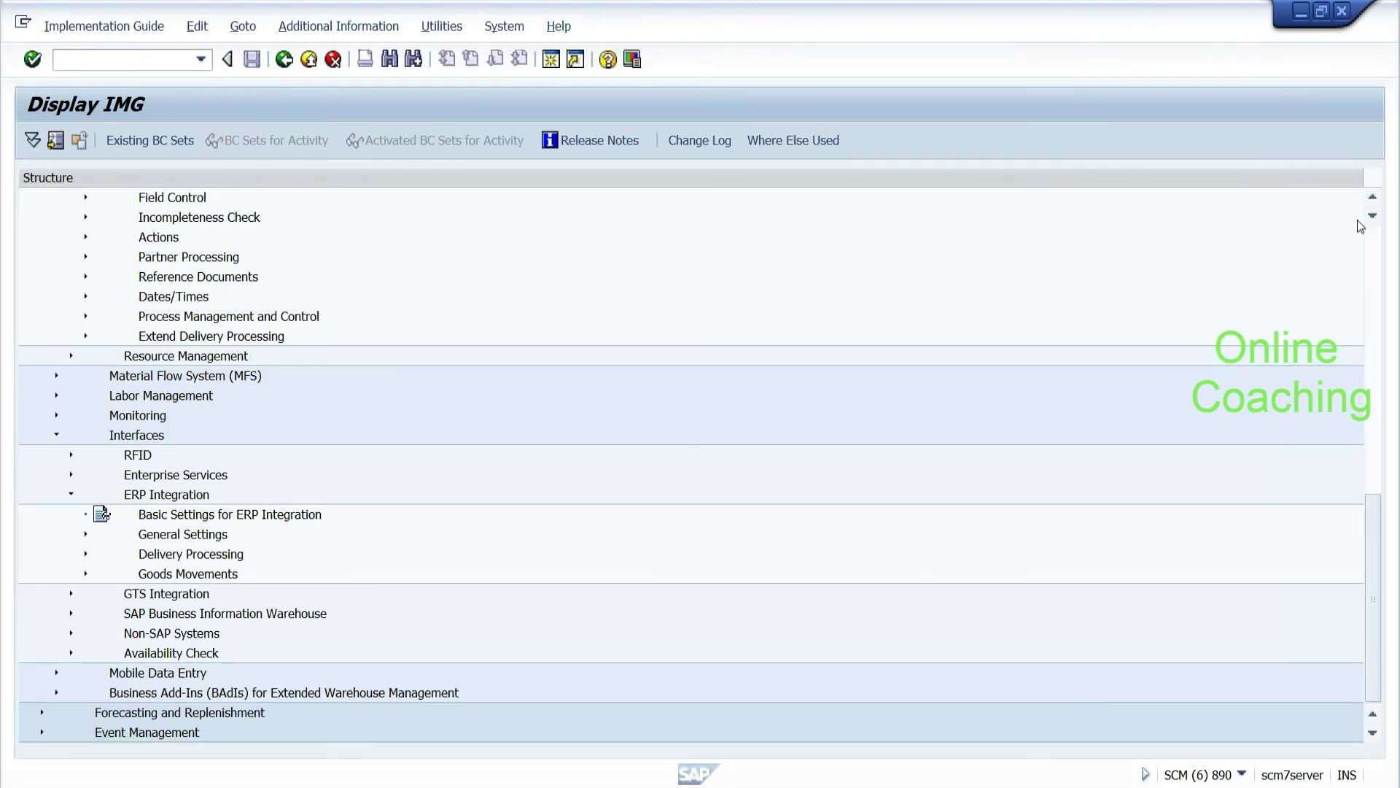
click(1372, 197)
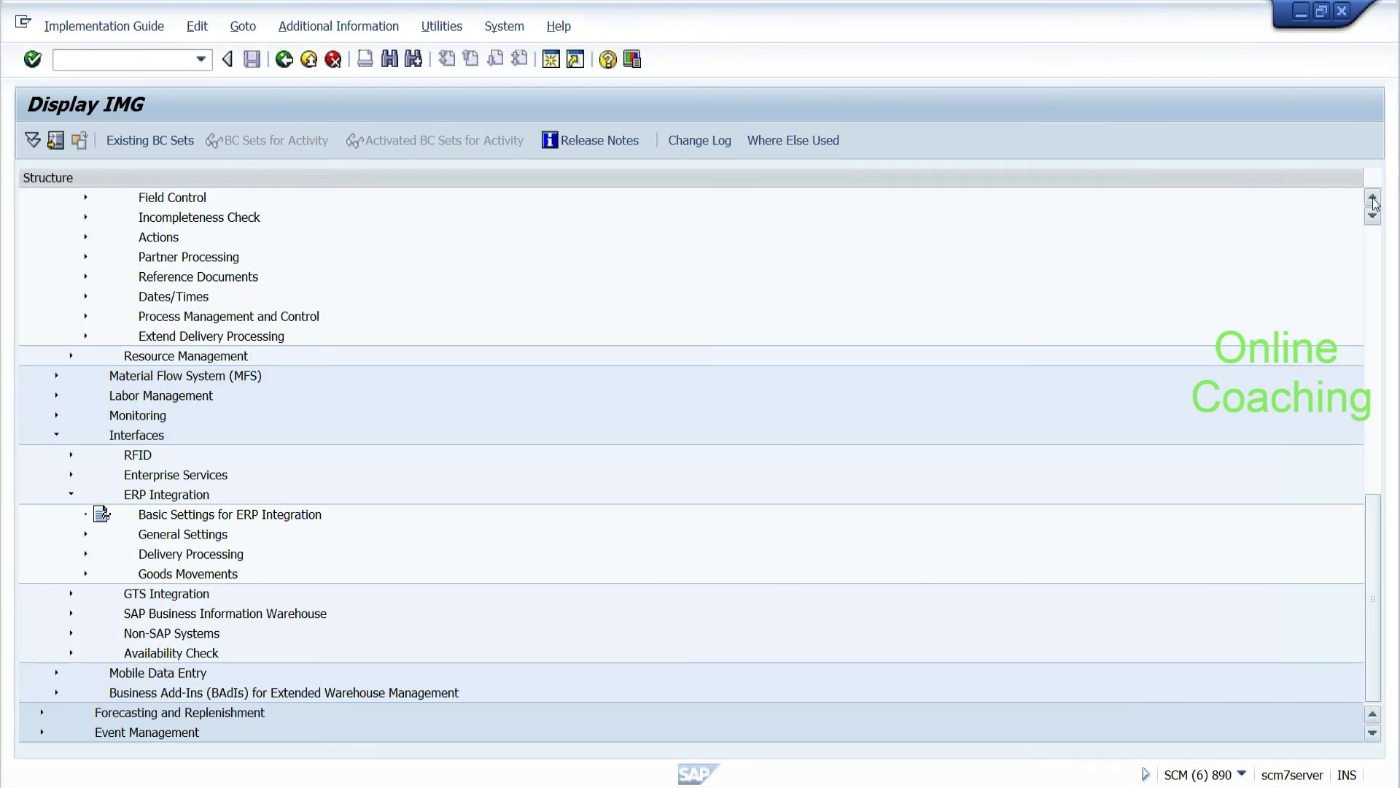
click(1372, 197)
click(1373, 197)
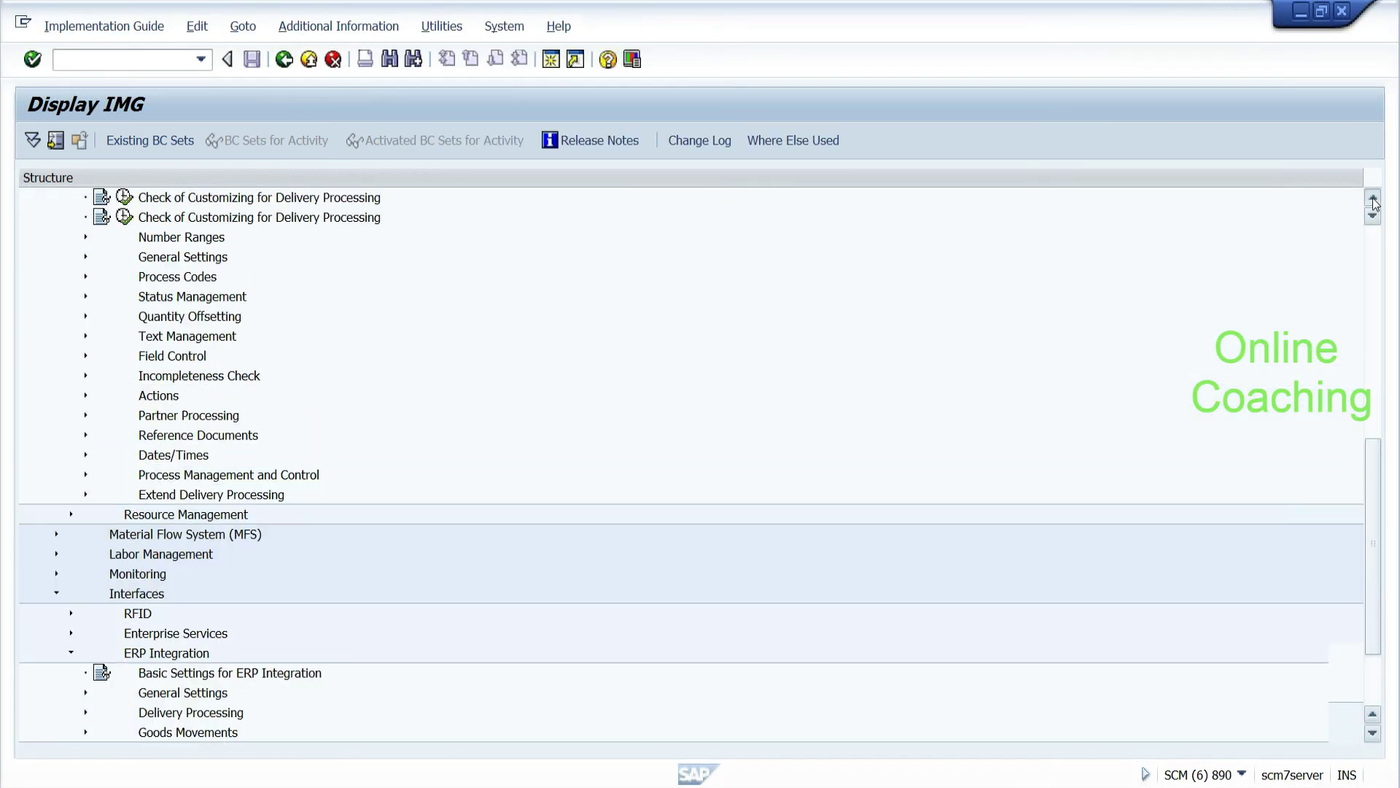
click(1373, 197)
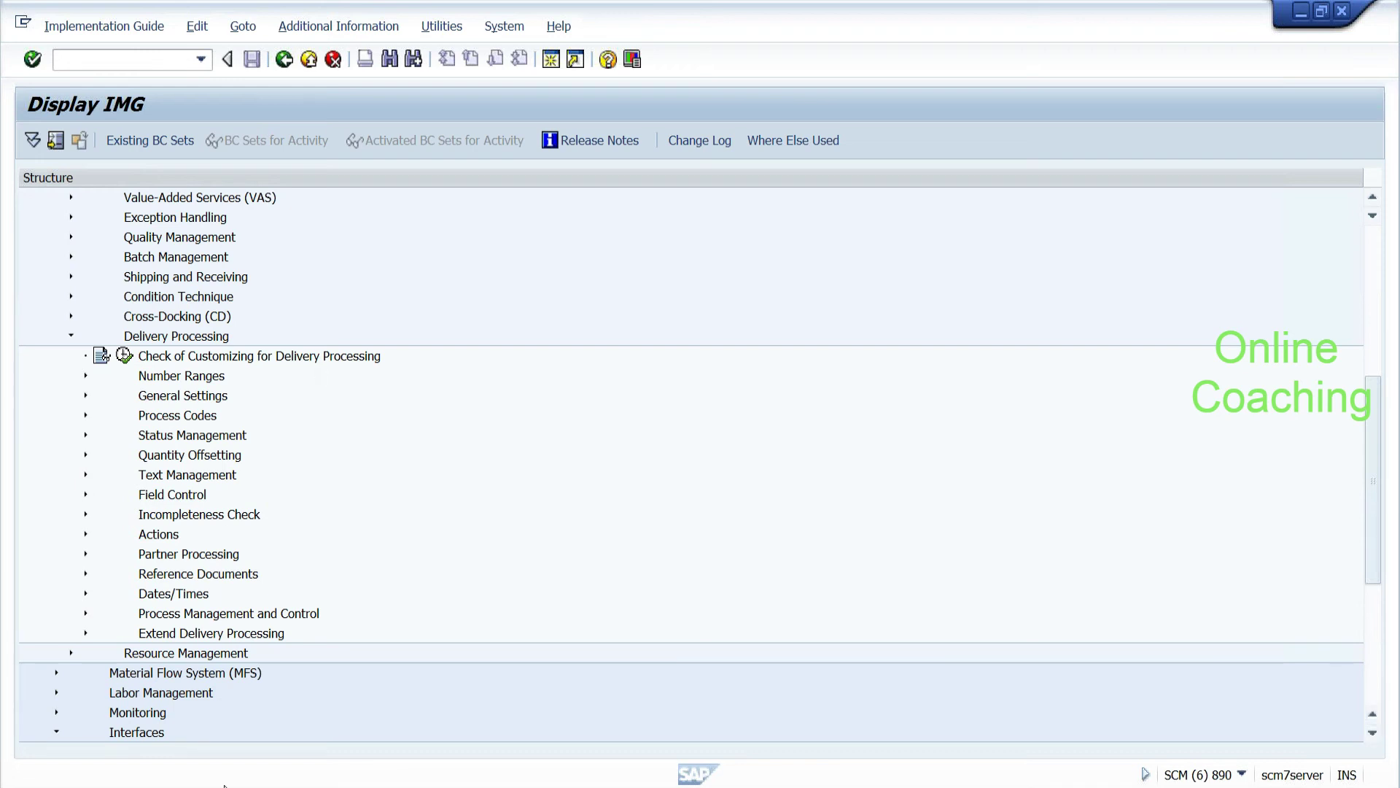
Step: Switch to the Notepad notes and add the lines "action", "date" and "text" below the EWM document type section
mouse_move(257, 786)
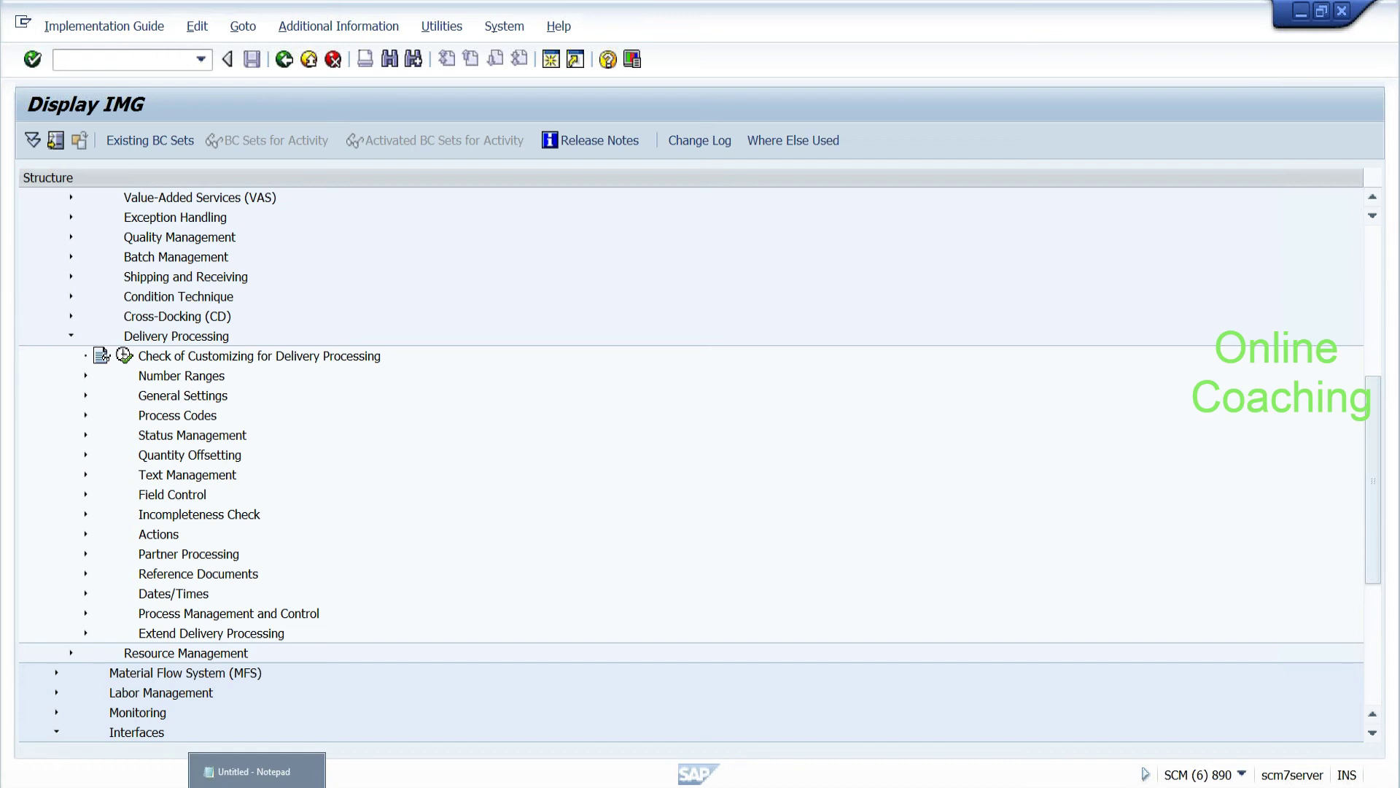
click(257, 772)
click(594, 529)
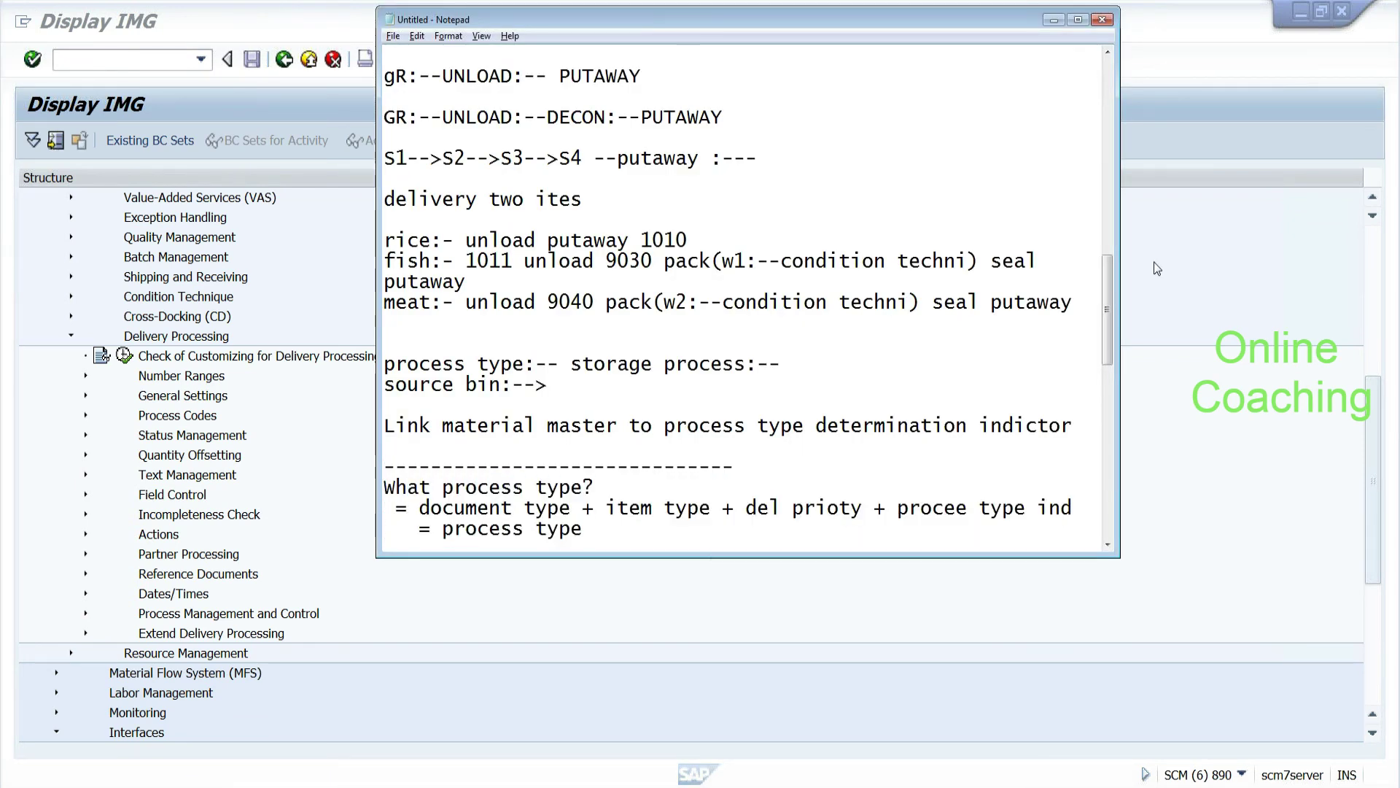
scroll(1108, 288, down, 1)
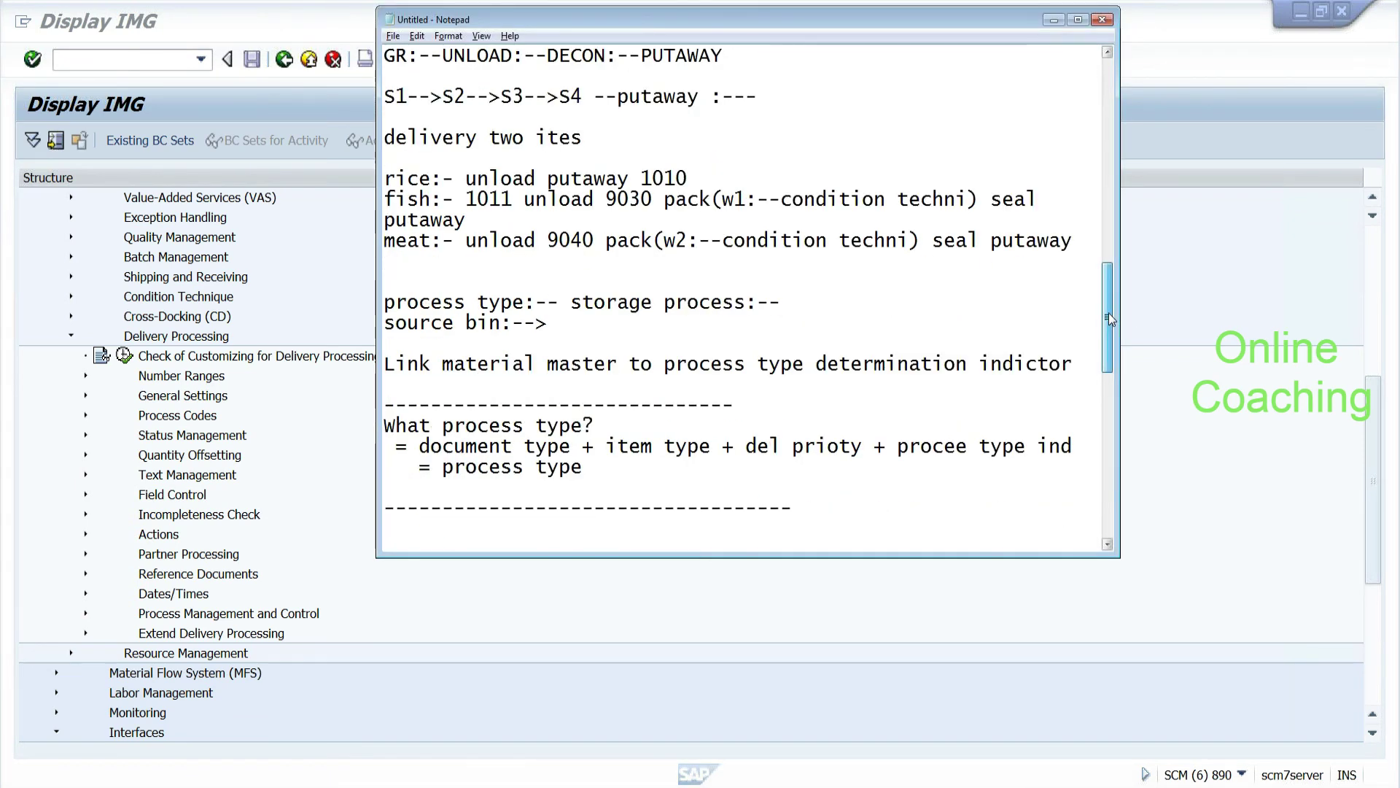
drag(1108, 318, 1105, 374)
key(Return)
key(Return)
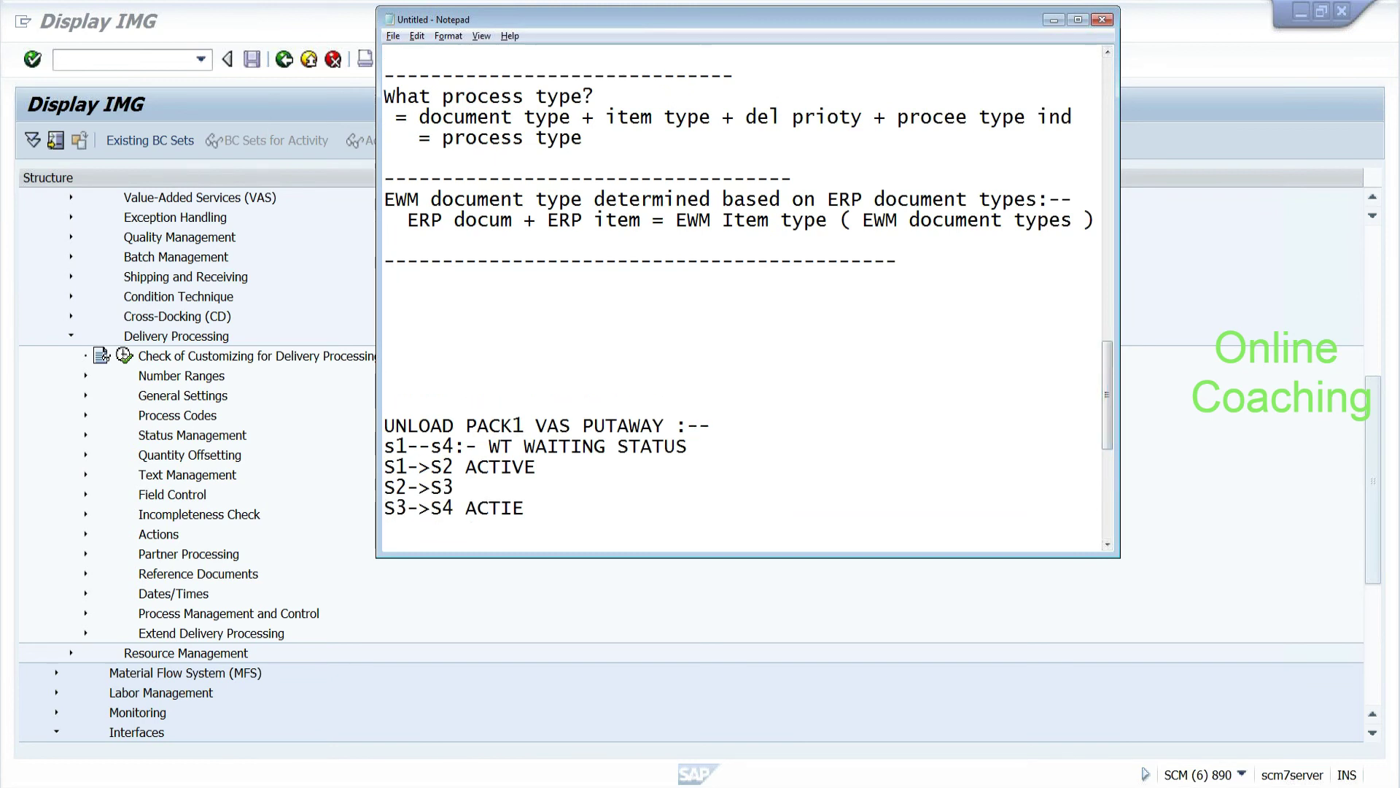
text(action)
key(Return)
text(date)
key(Return)
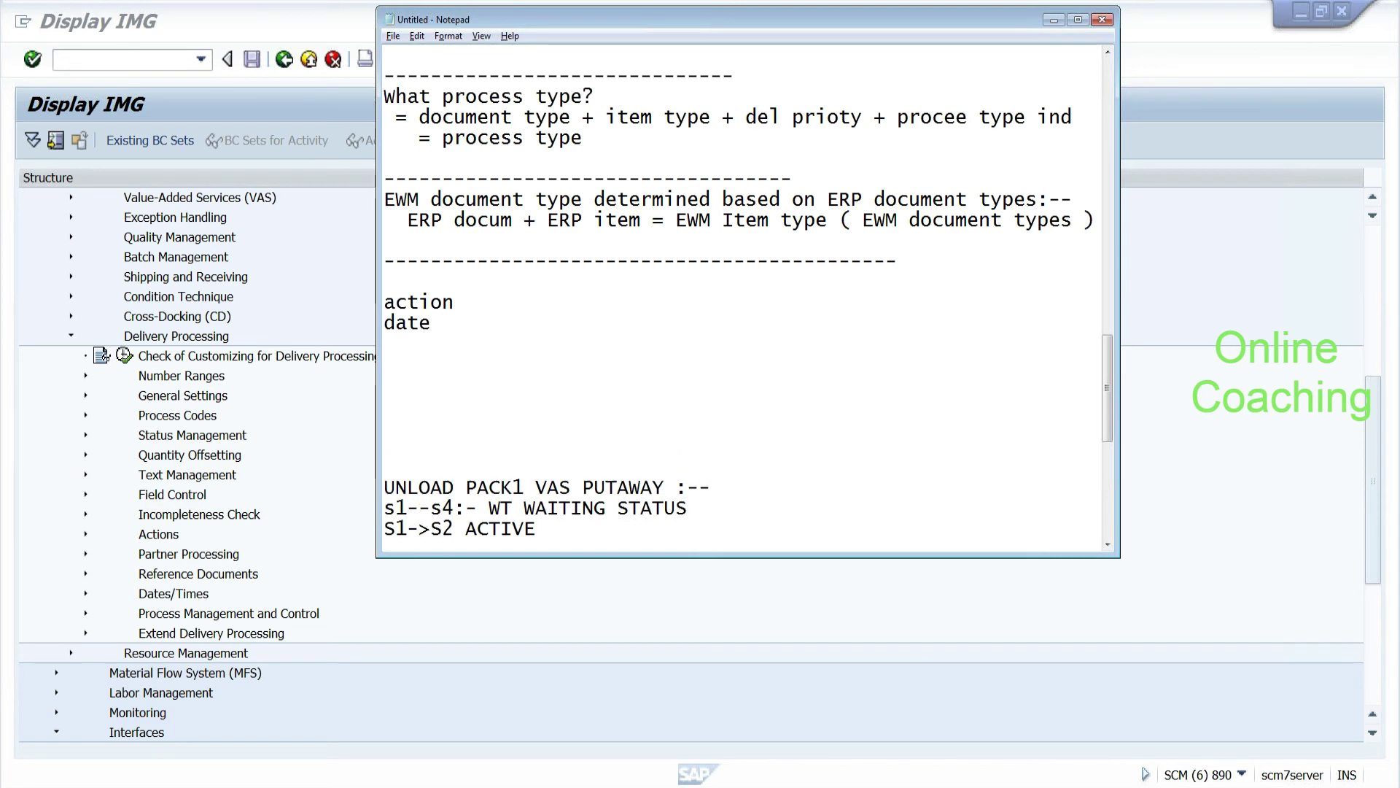
text(text)
Step: Return to the IMG, open Define Field Control Profiles under Field Control, and display the permitted fields of /SCDL/INB_PRD_DLV_STANDARD
click(219, 474)
click(86, 495)
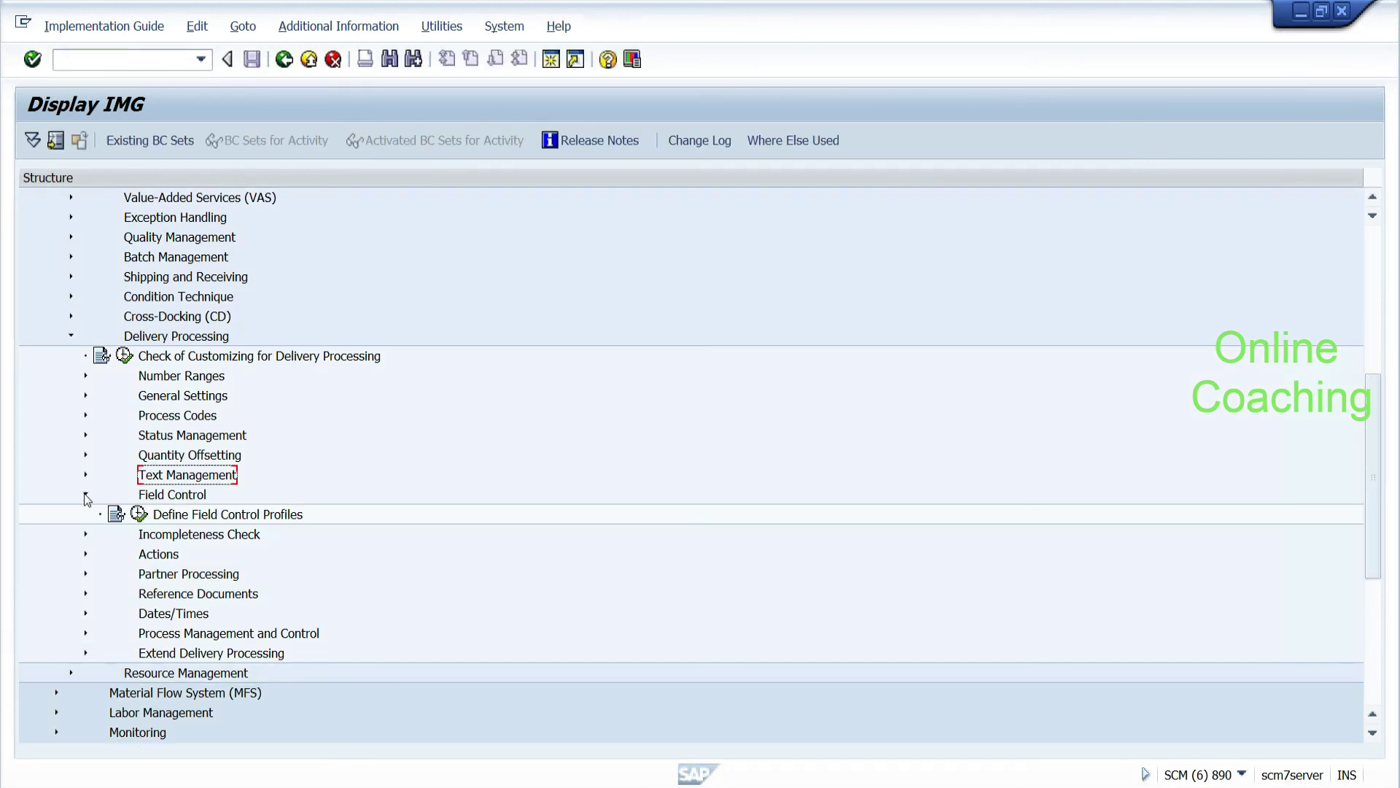
click(139, 514)
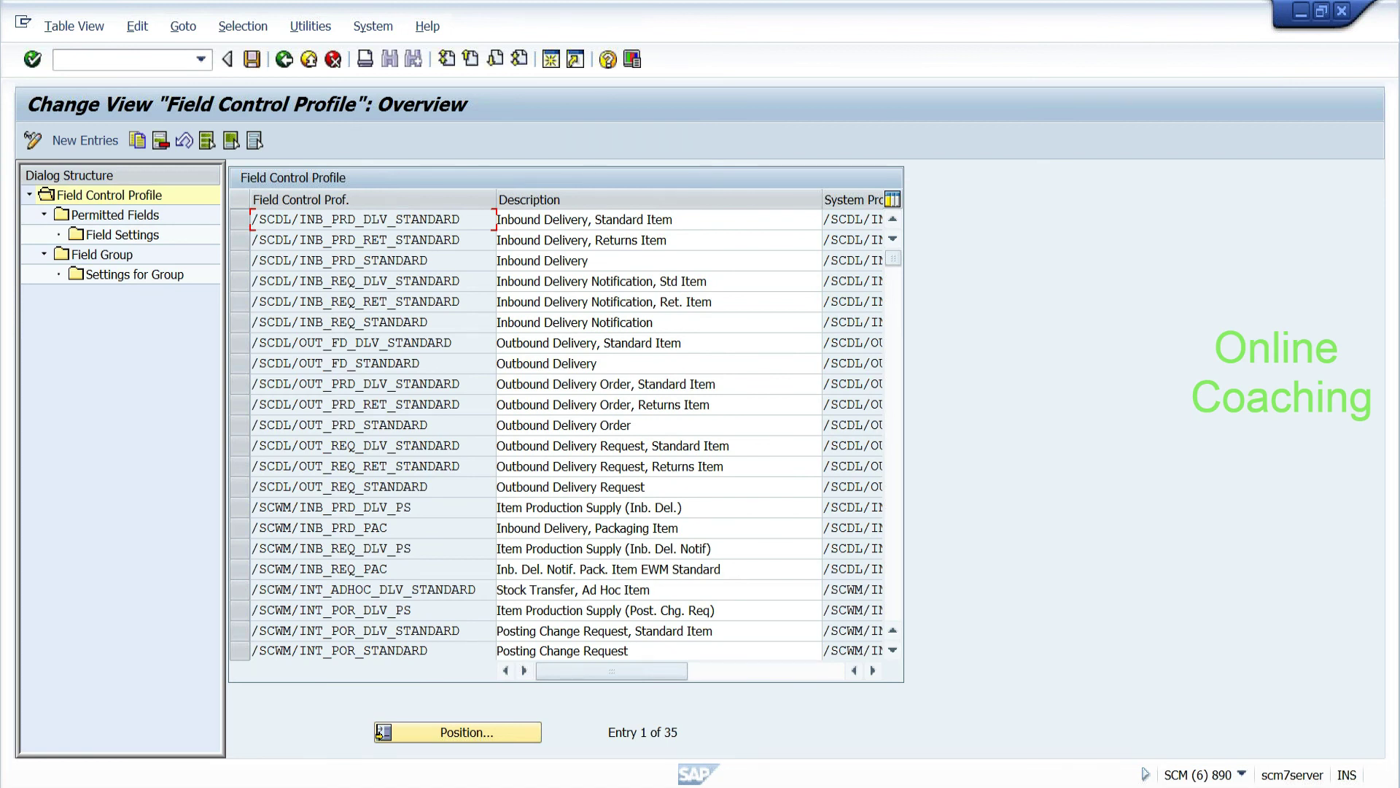
key(Tab)
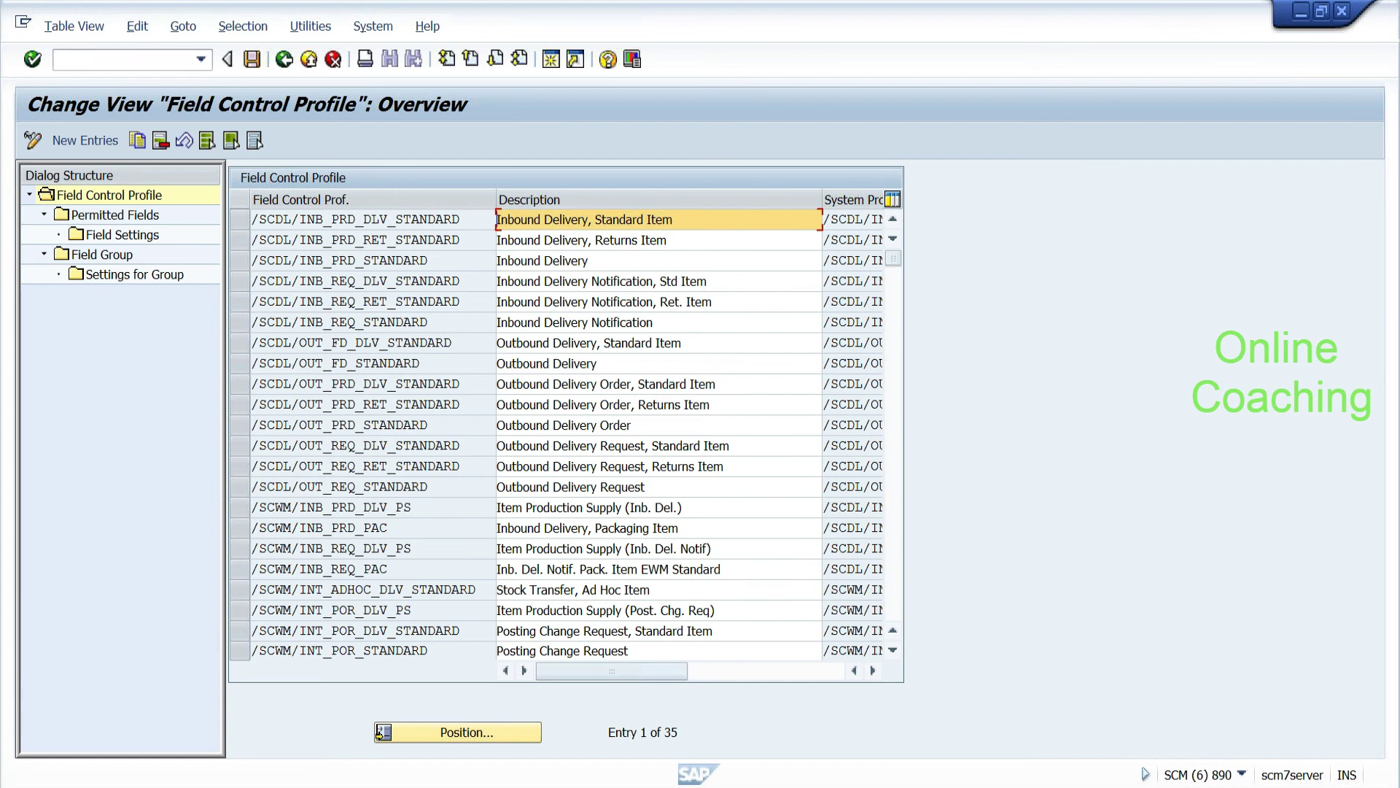
click(239, 221)
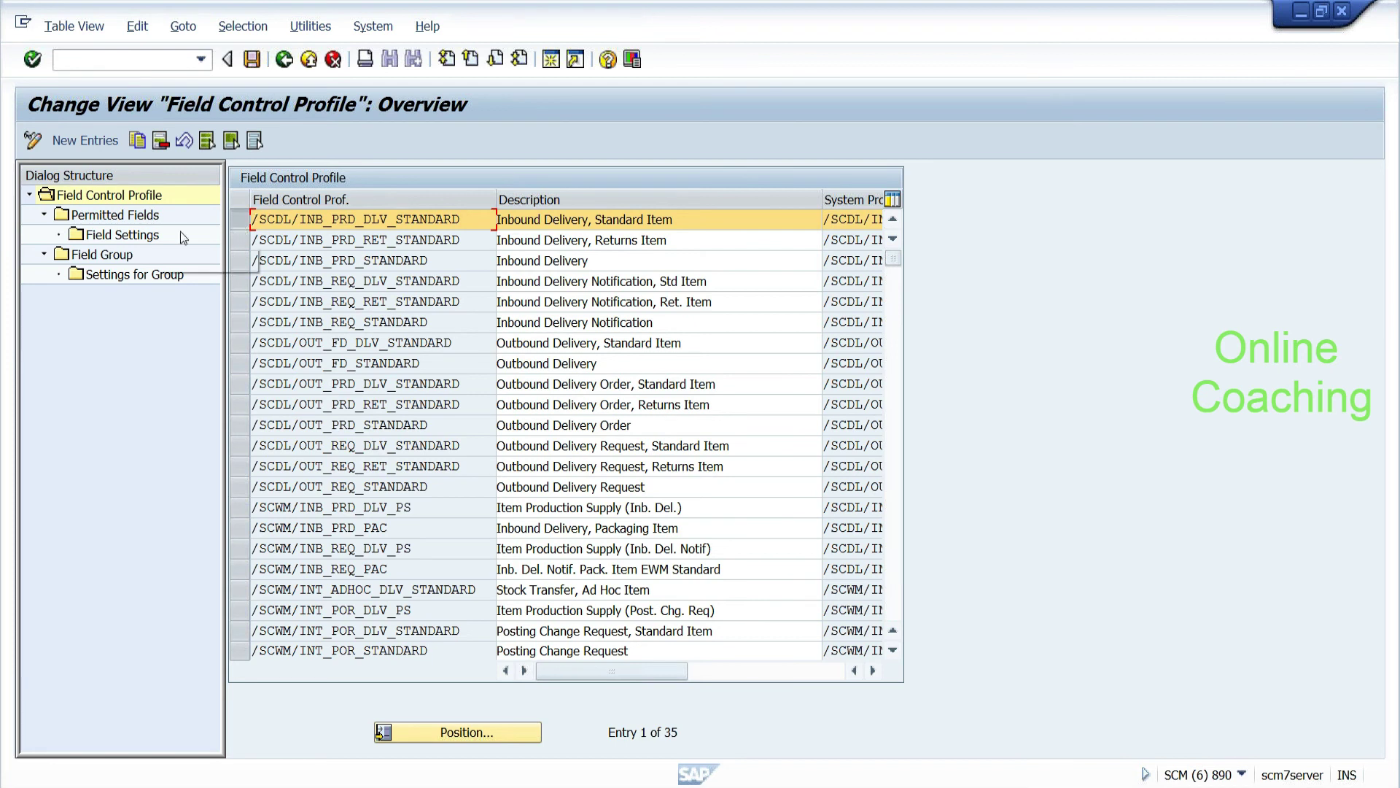
double_click(139, 216)
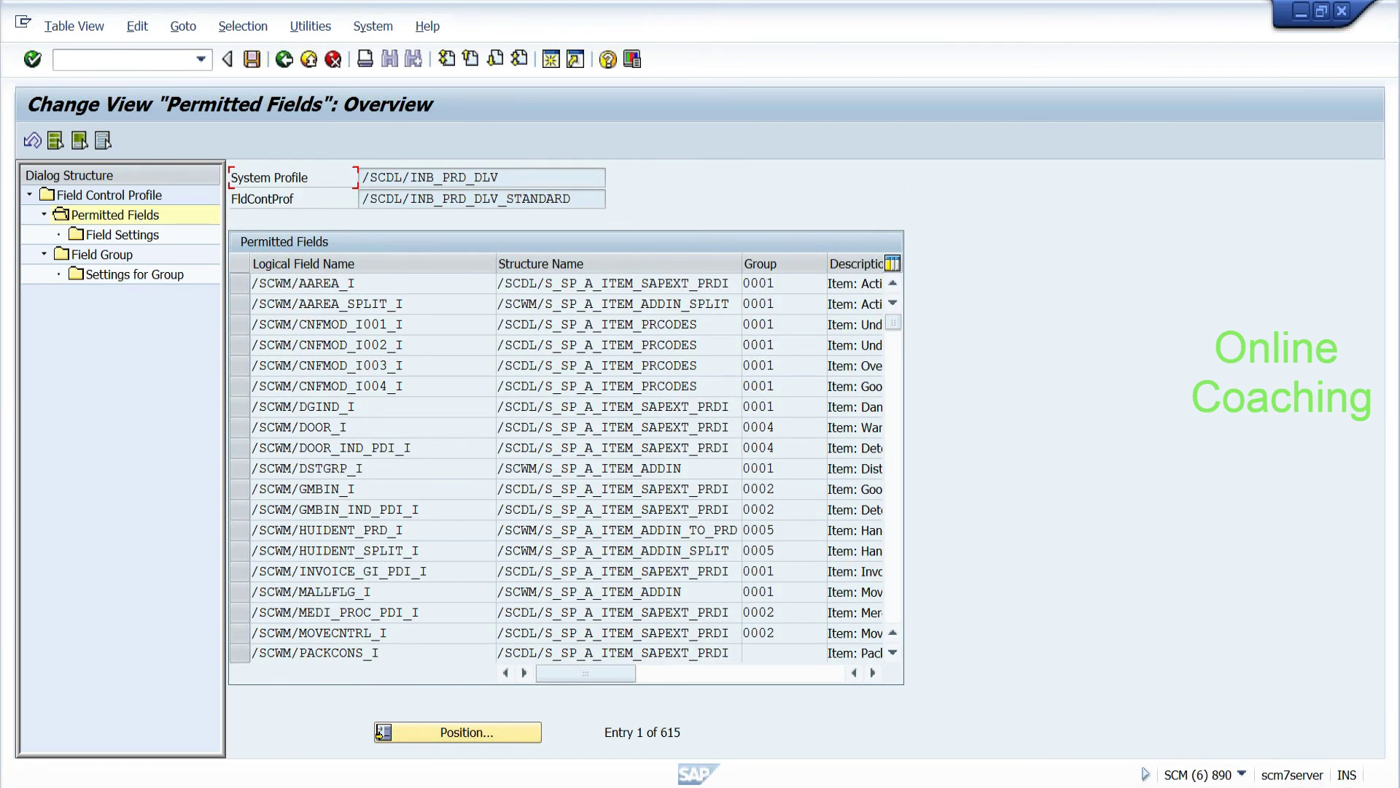
Step: Switch to the Notepad notes and add ":-- GR should not be allowed:--" below the "text" line
click(405, 786)
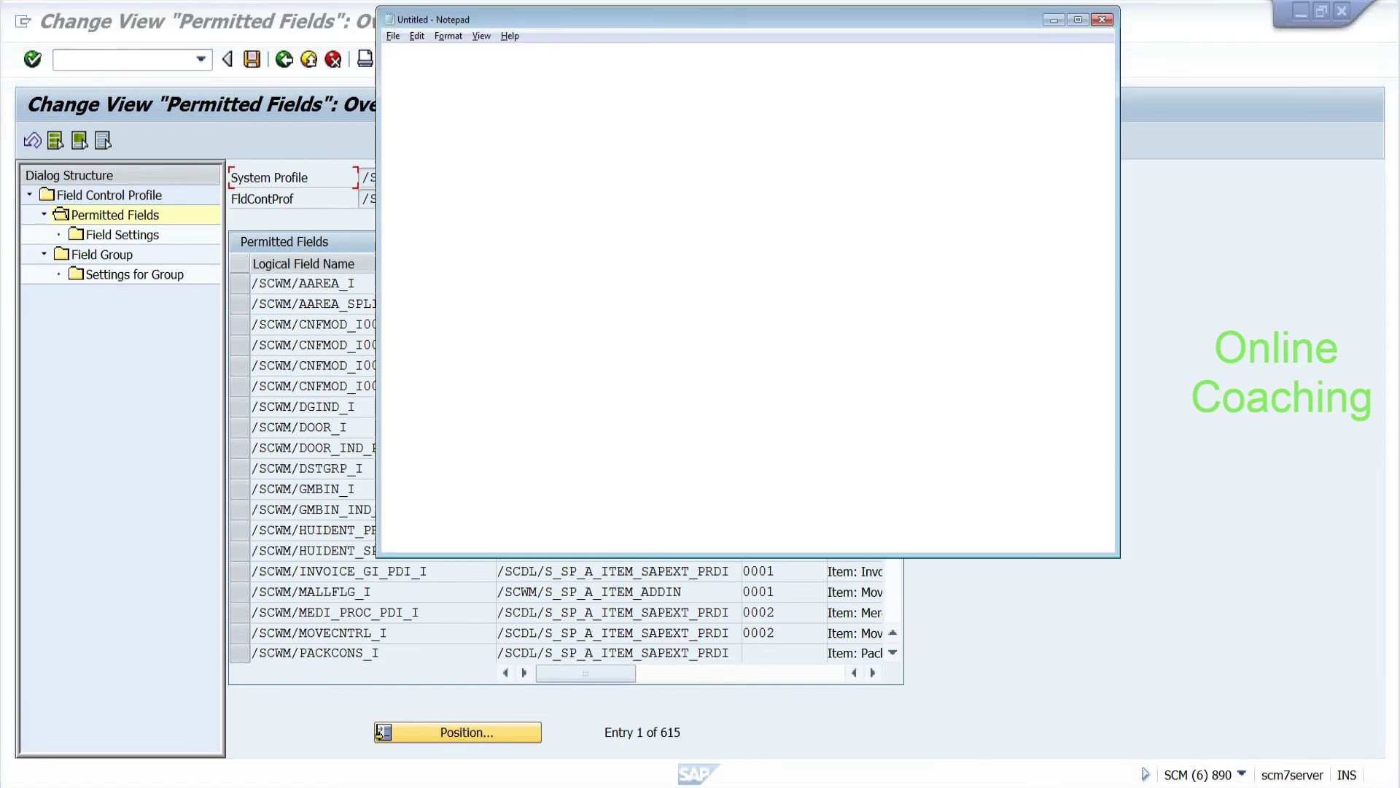
key(Return)
key(Return)
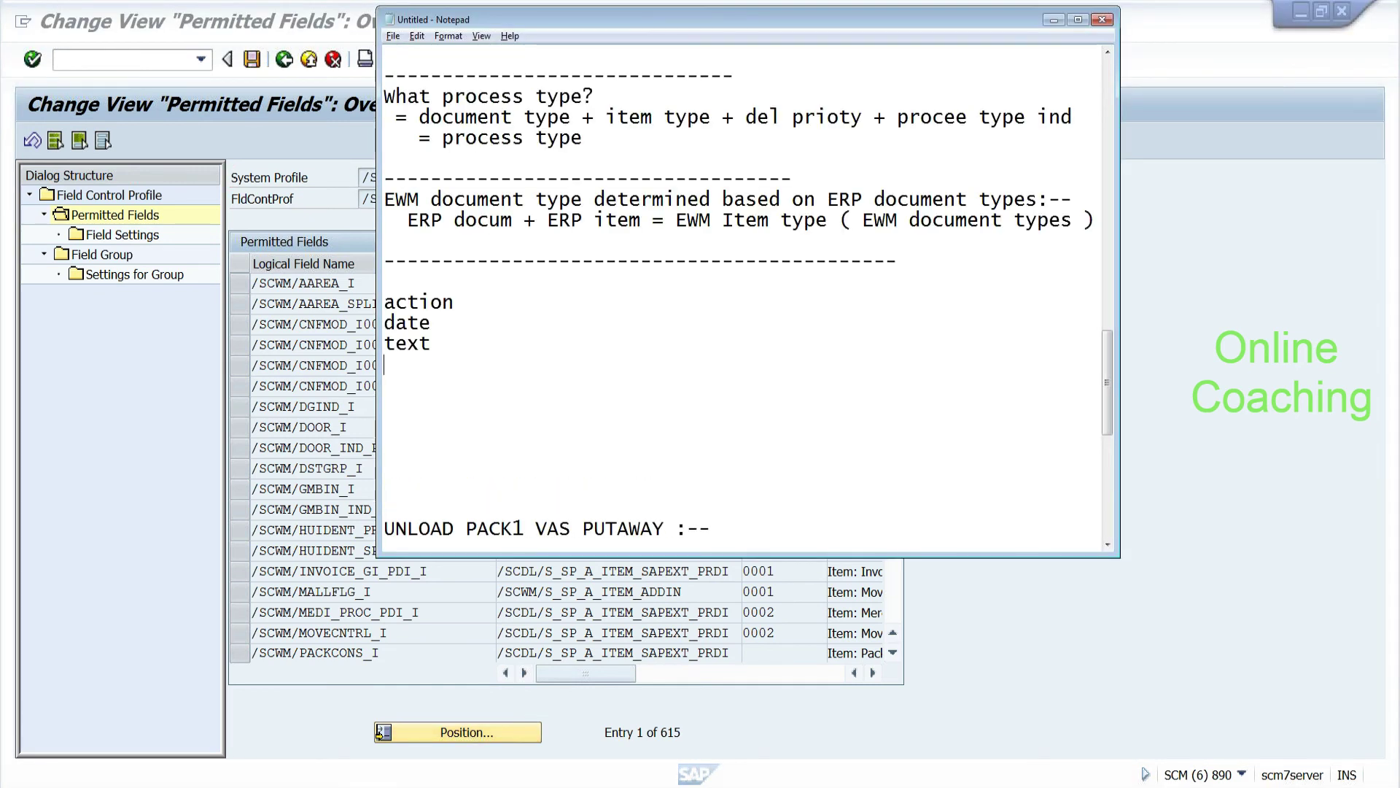
text(:-- GR should)
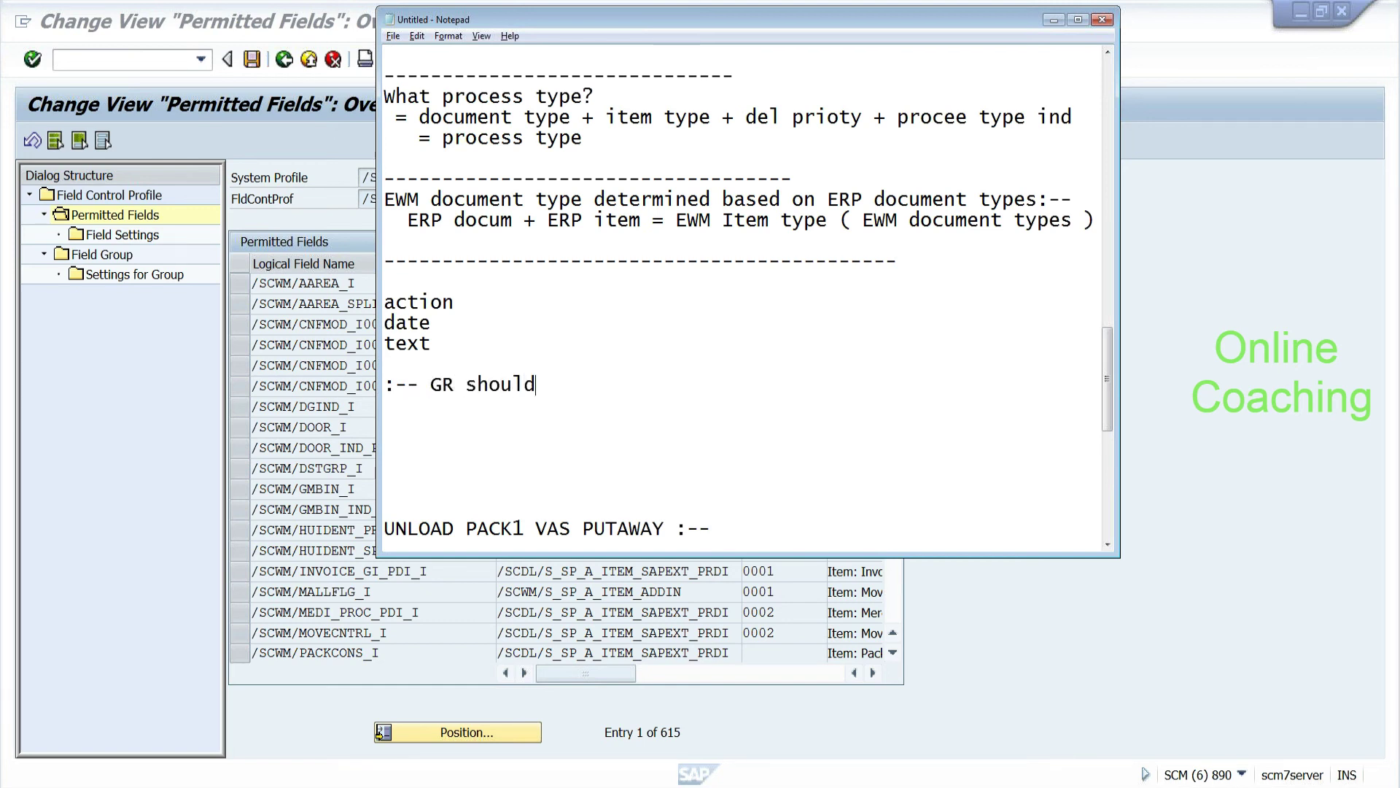
text( not be allow)
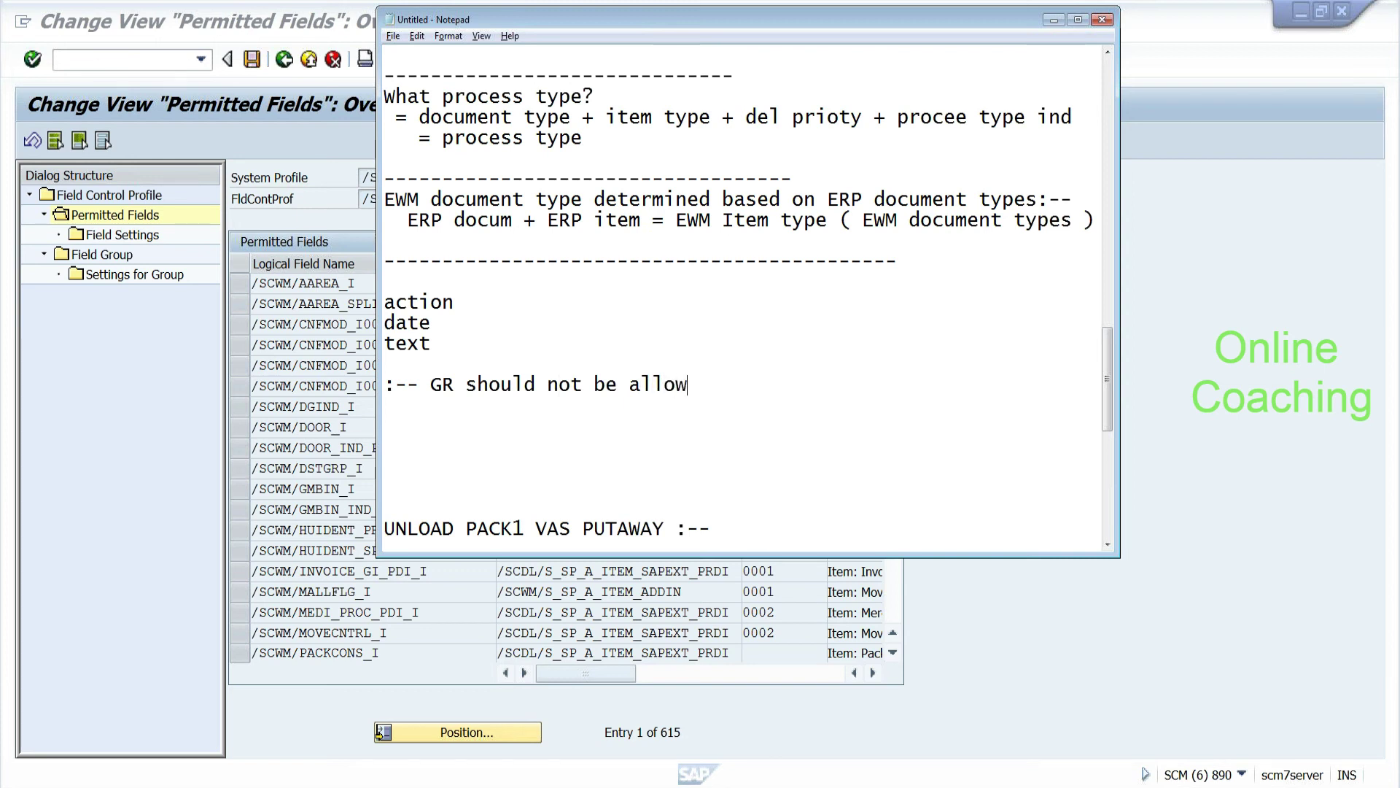
text(ed:--)
Step: Return to SAP, view the field settings of logical field /SCWM/DSTGRP_I, and go back to Permitted Fields
click(264, 303)
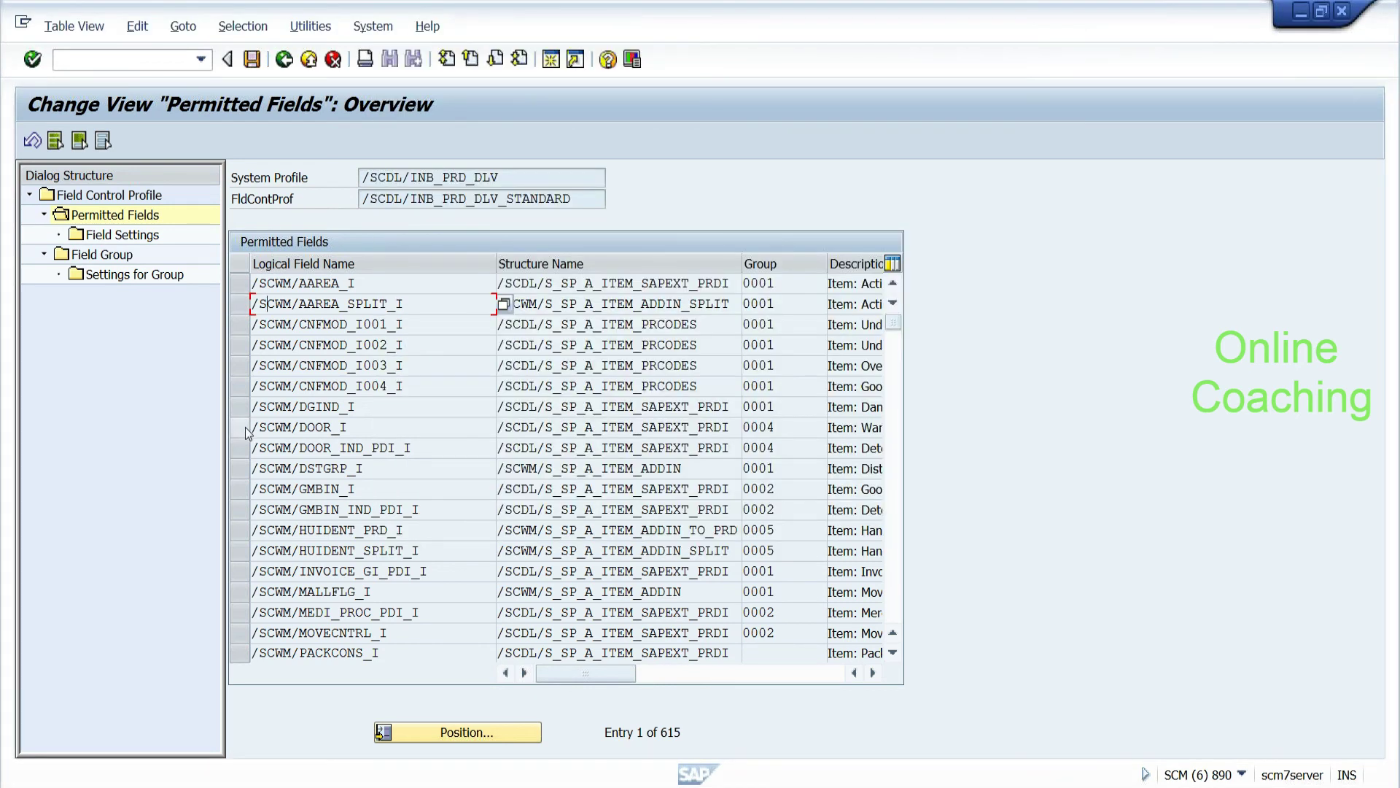
click(238, 470)
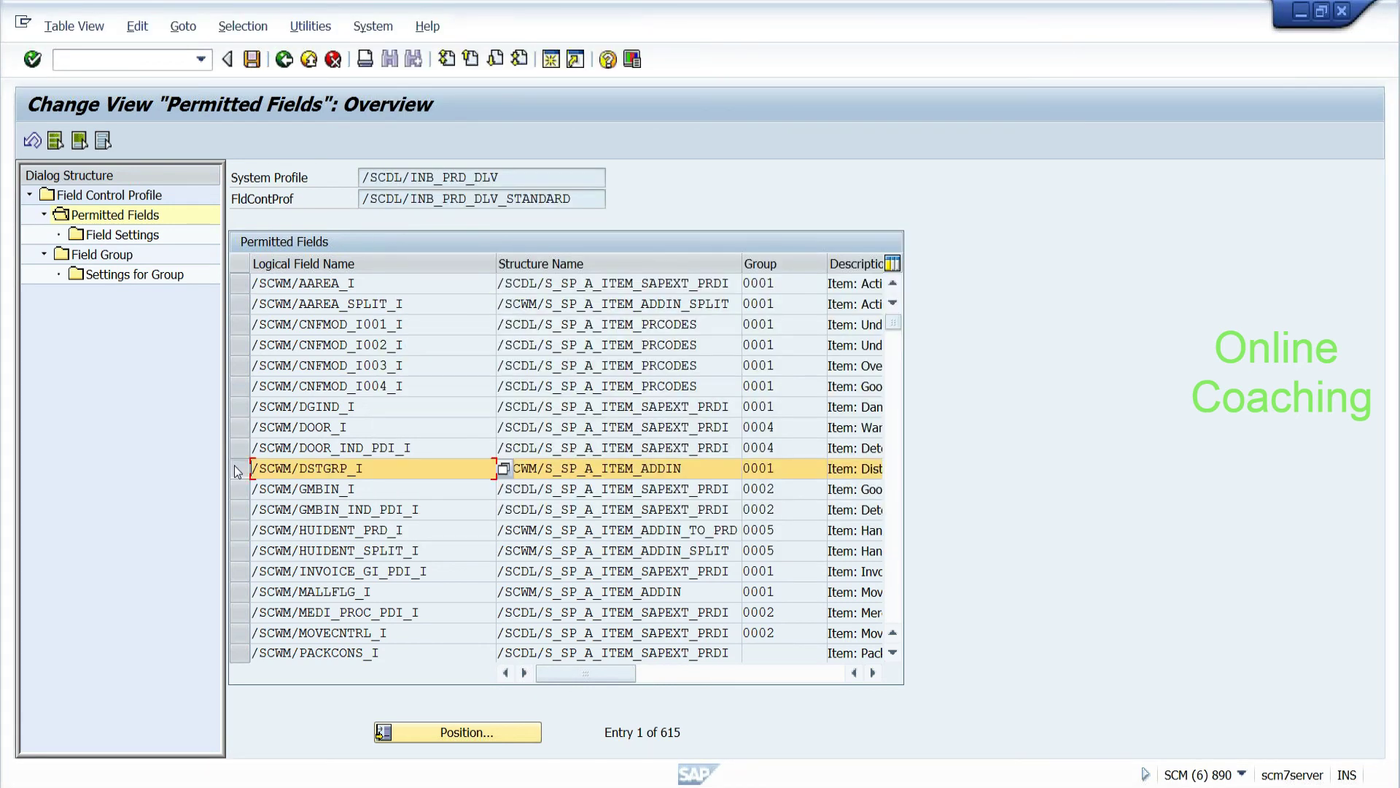
click(154, 234)
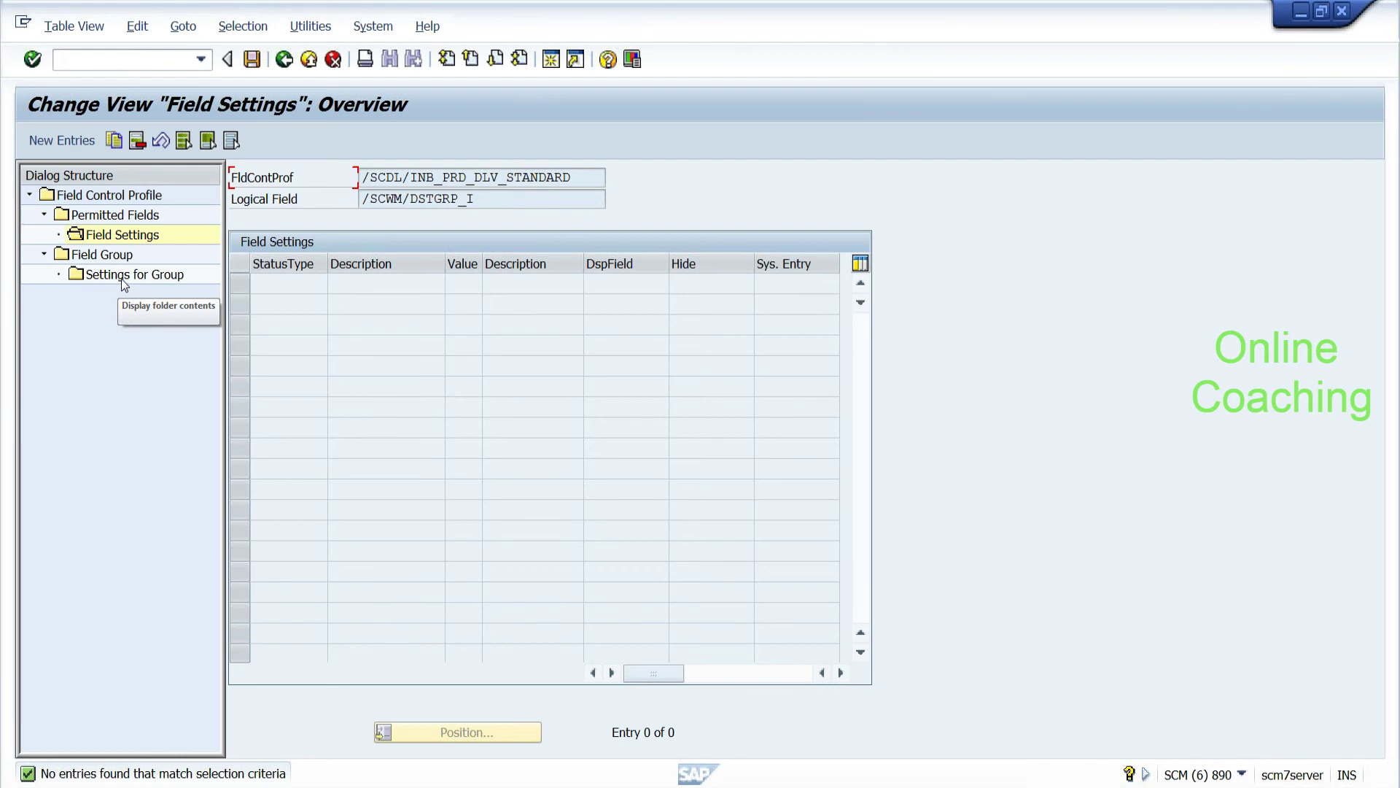
click(283, 62)
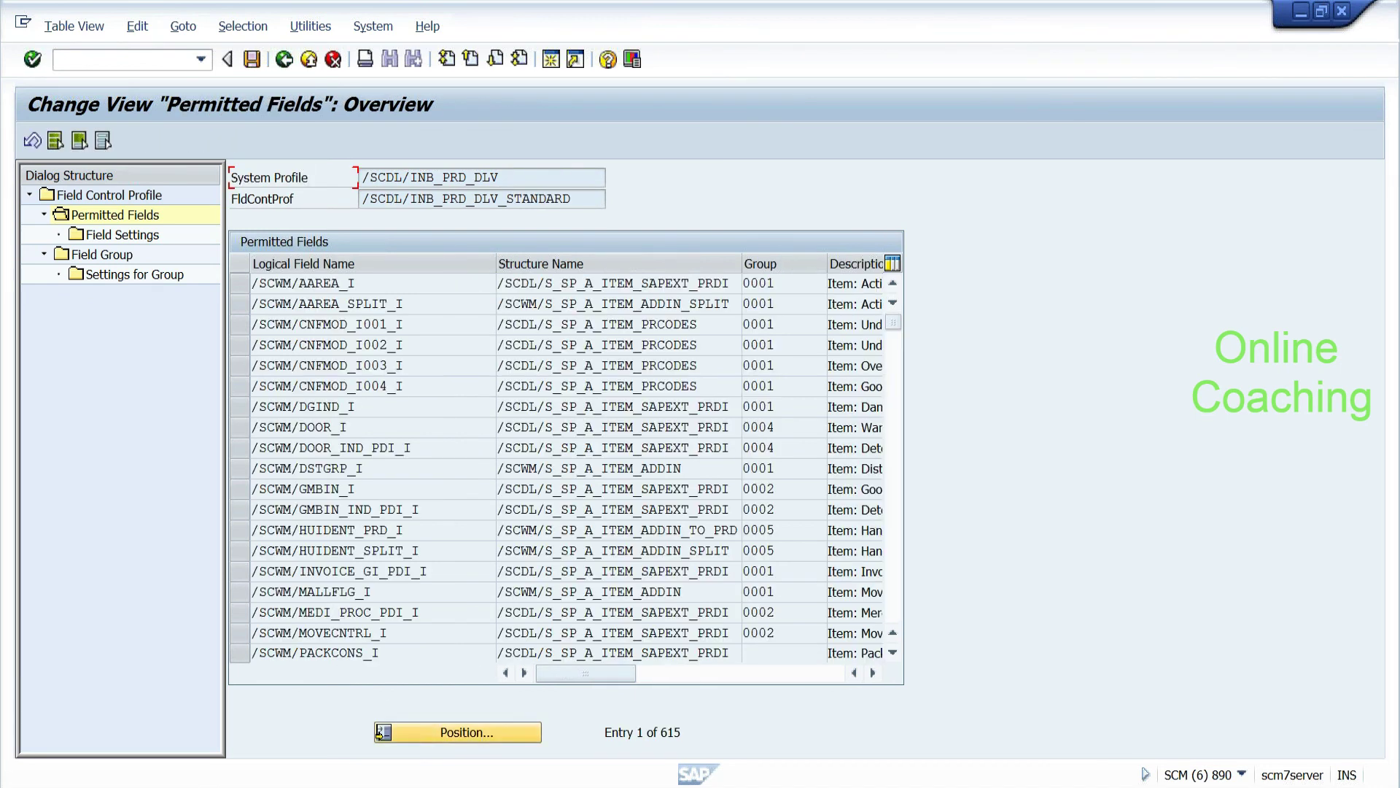
Step: Go back to the Field Control Profile overview and review the Notepad notes down to the "s1-->s4" line
key(alt+Tab)
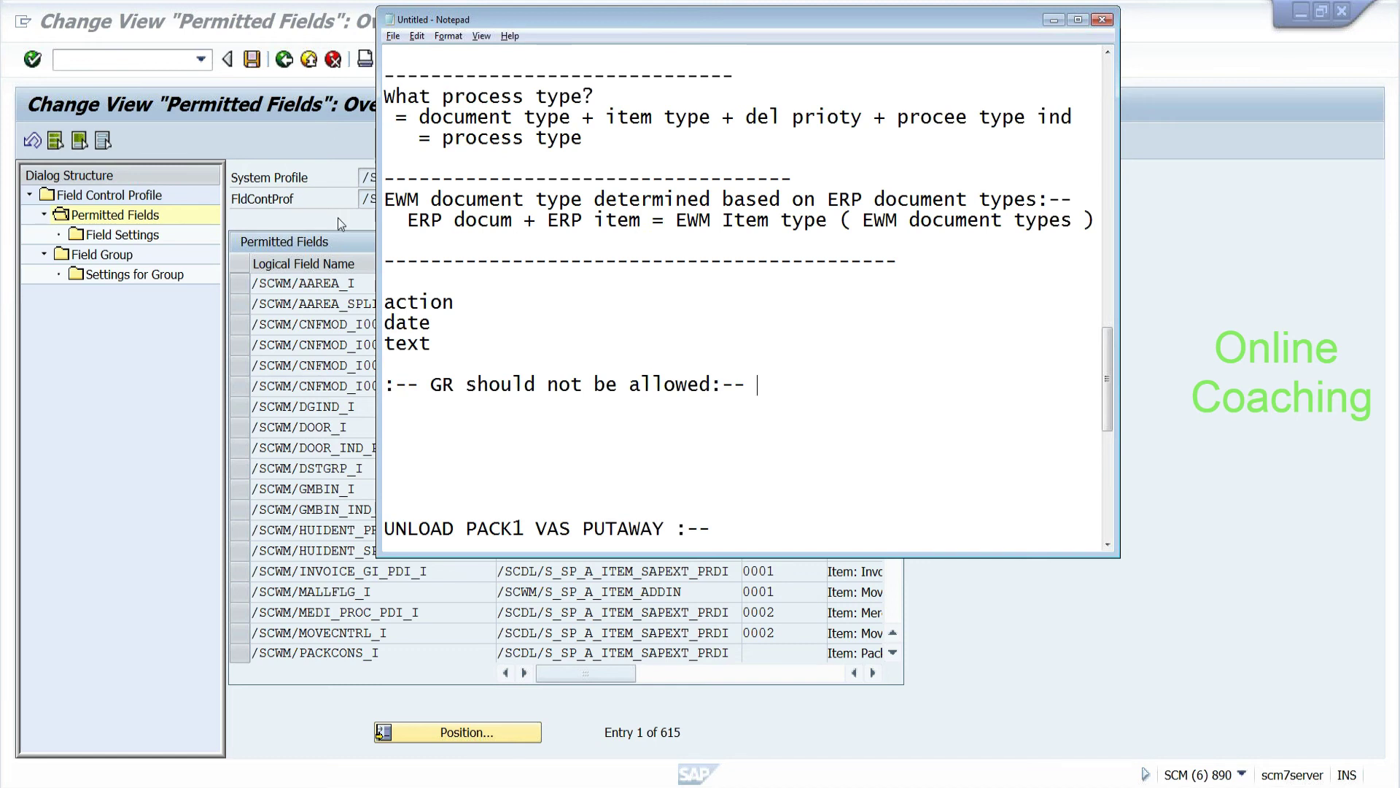
click(165, 218)
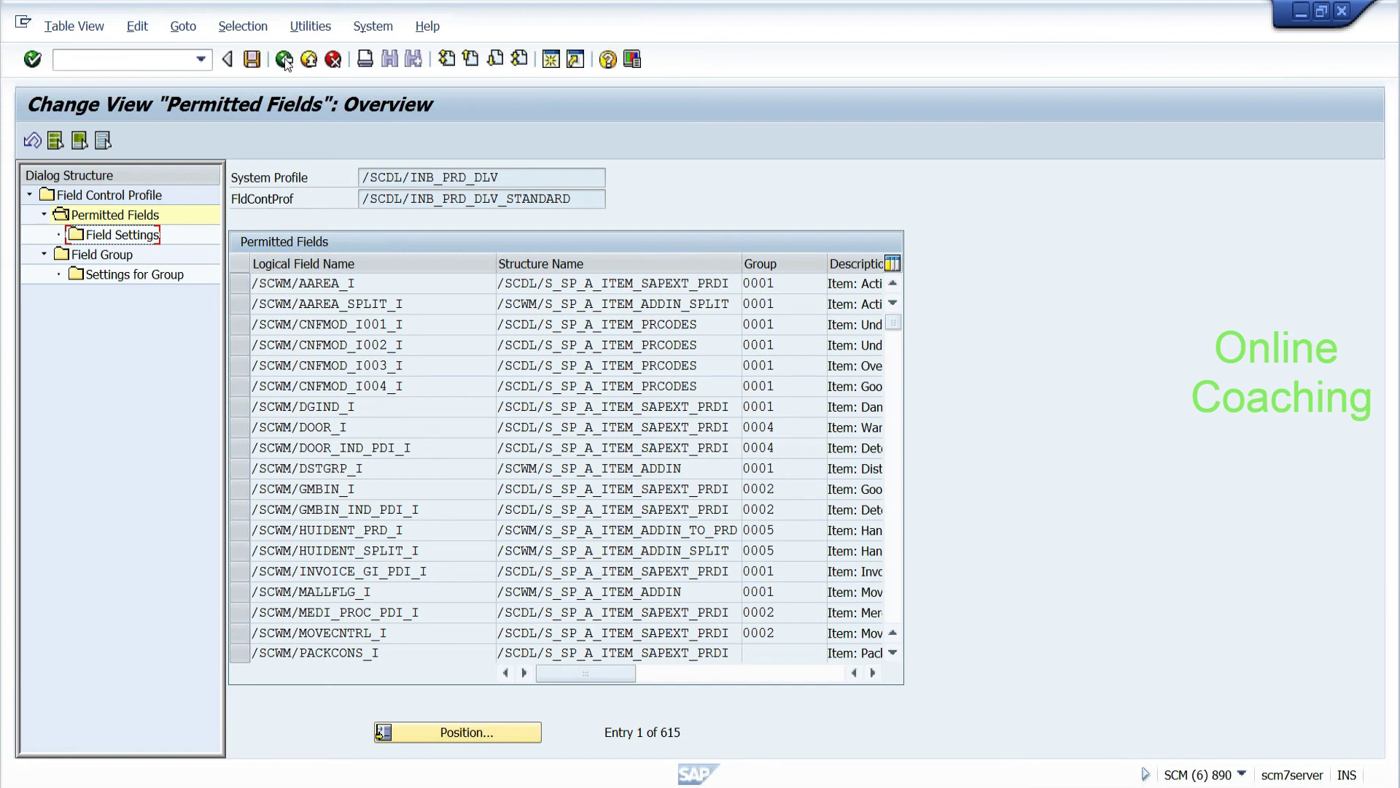
click(285, 62)
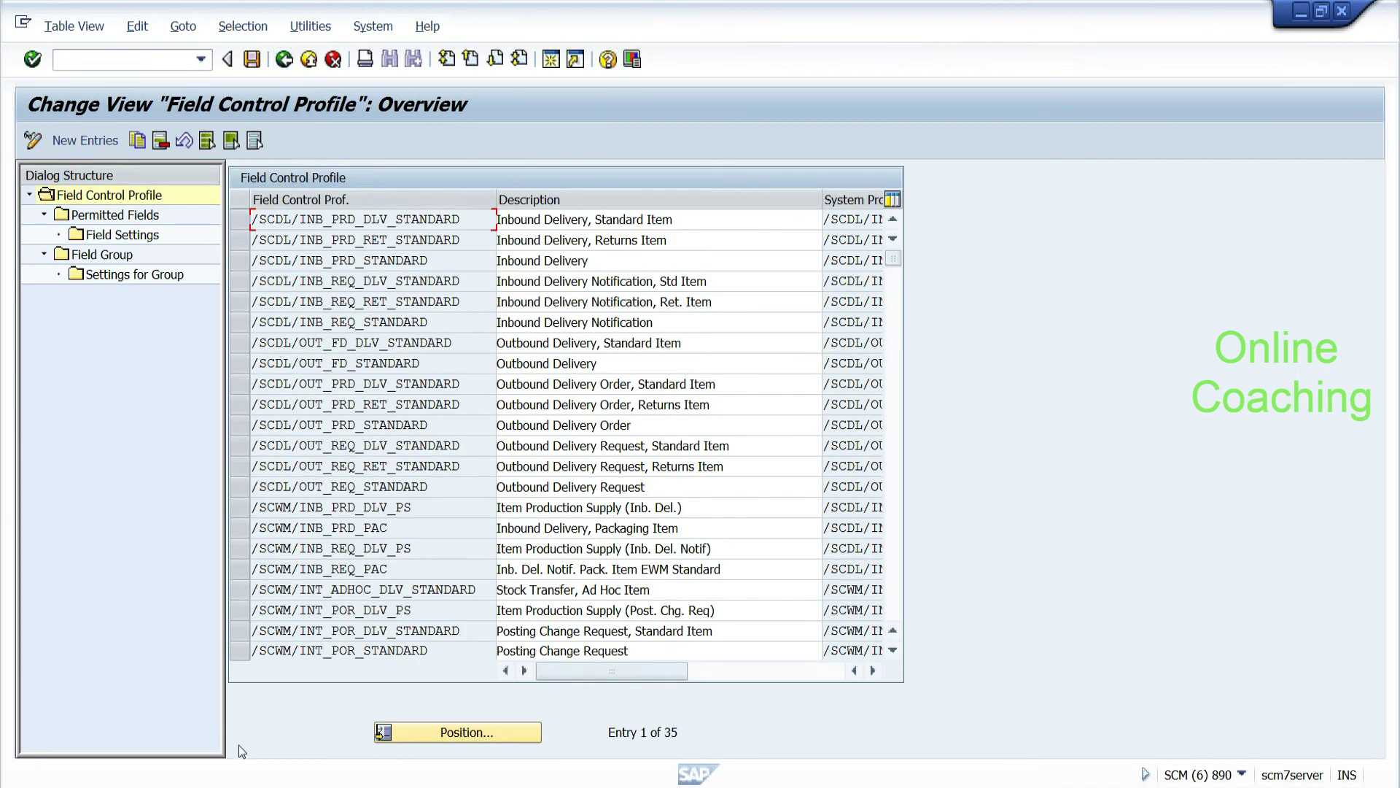
key(alt+Tab)
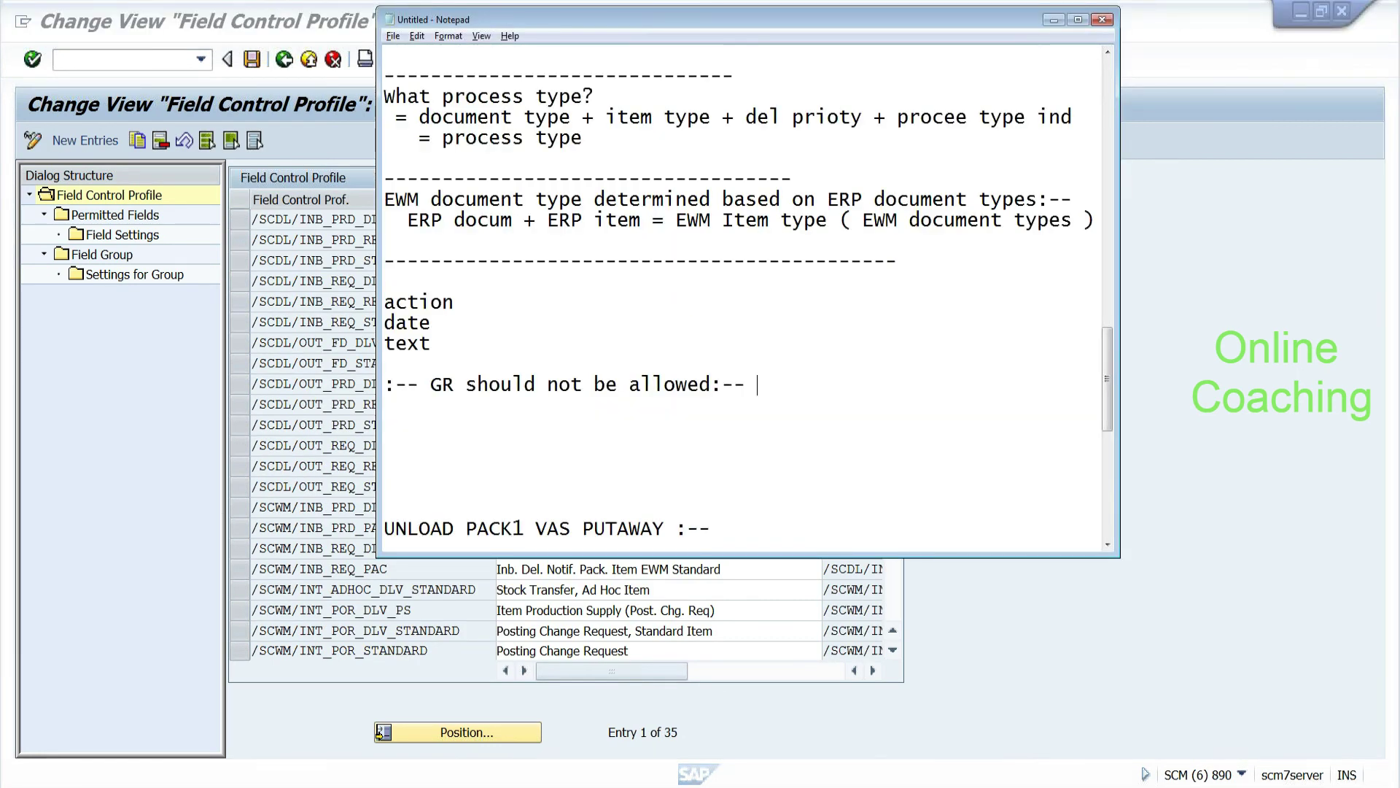
drag(1106, 374, 1108, 489)
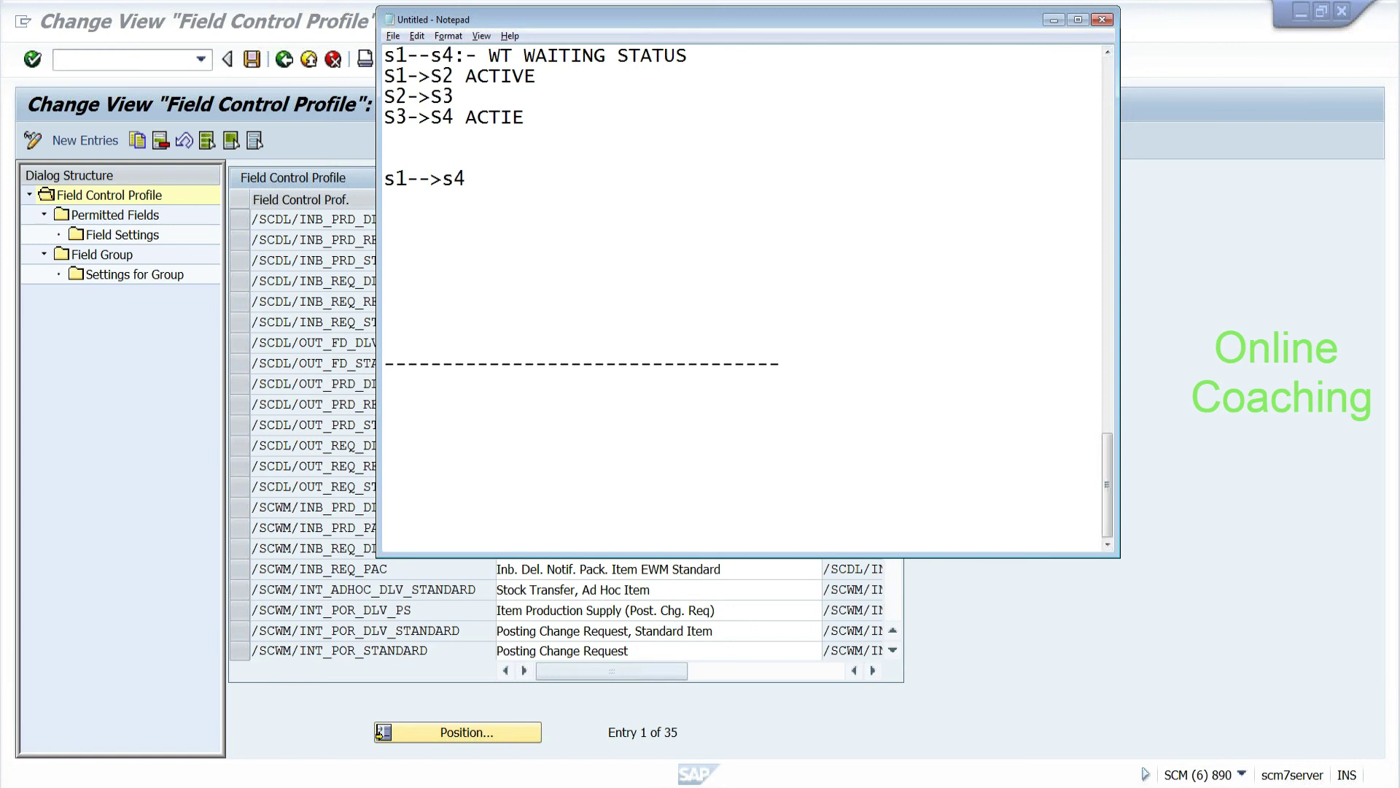
Step: Leave the field control profiles and expand Text Management under Delivery Processing in the IMG
click(348, 466)
click(284, 66)
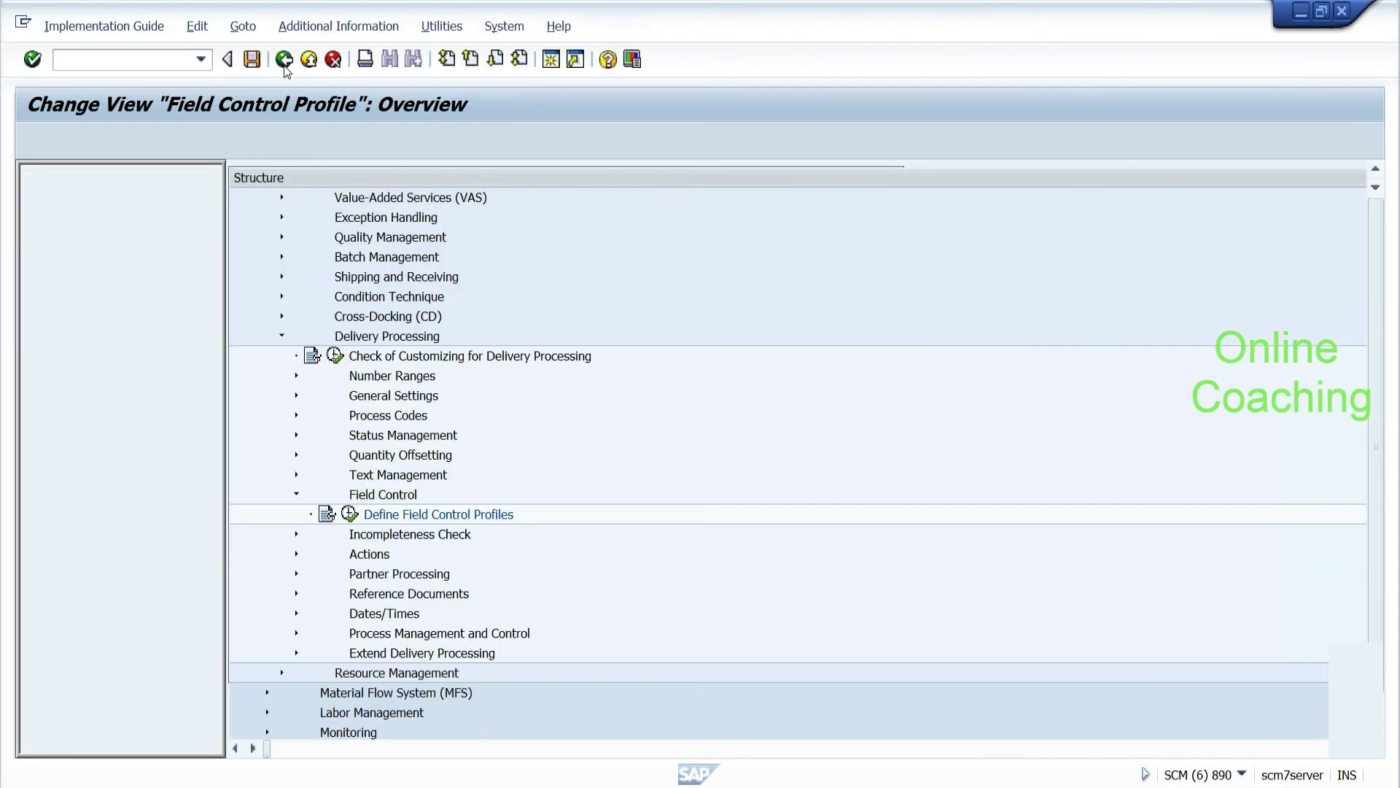
click(168, 491)
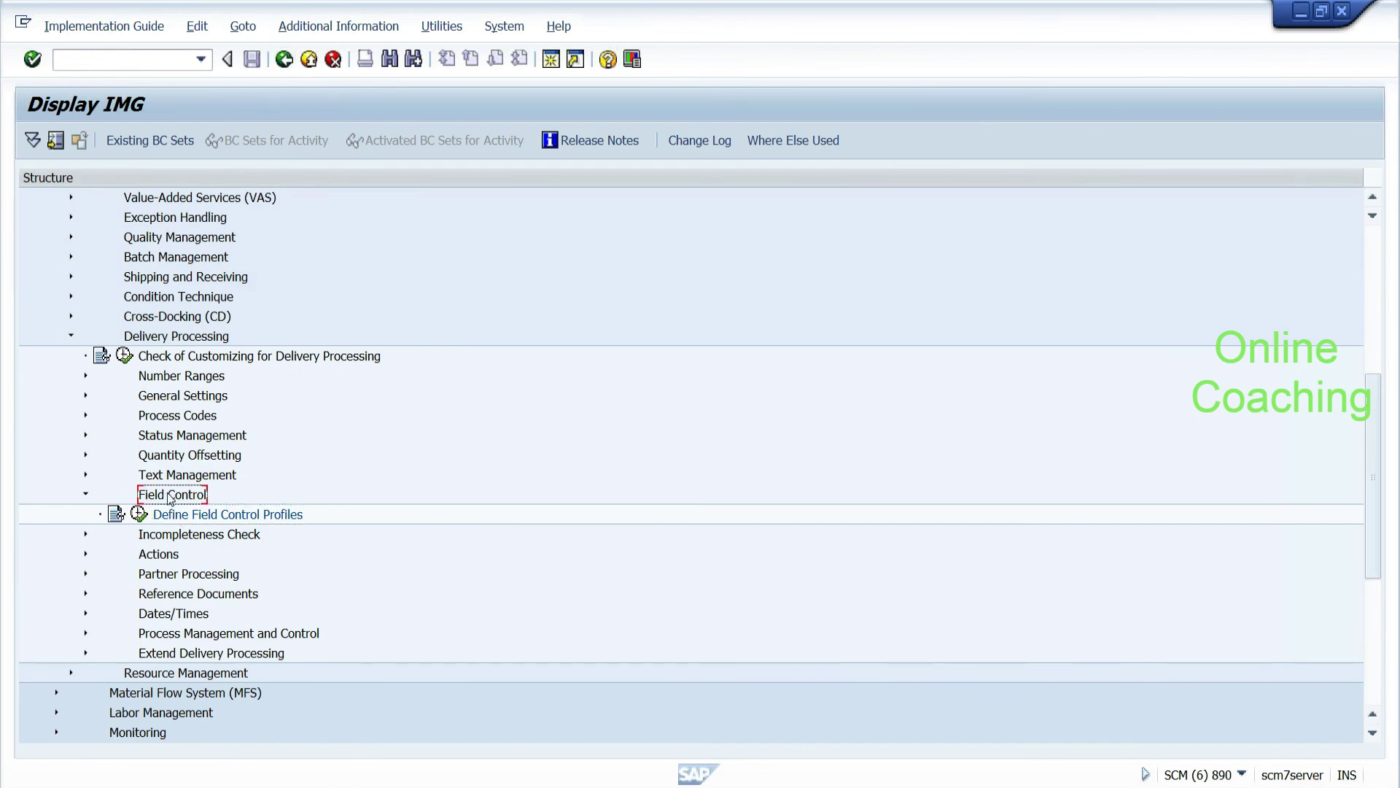
click(86, 473)
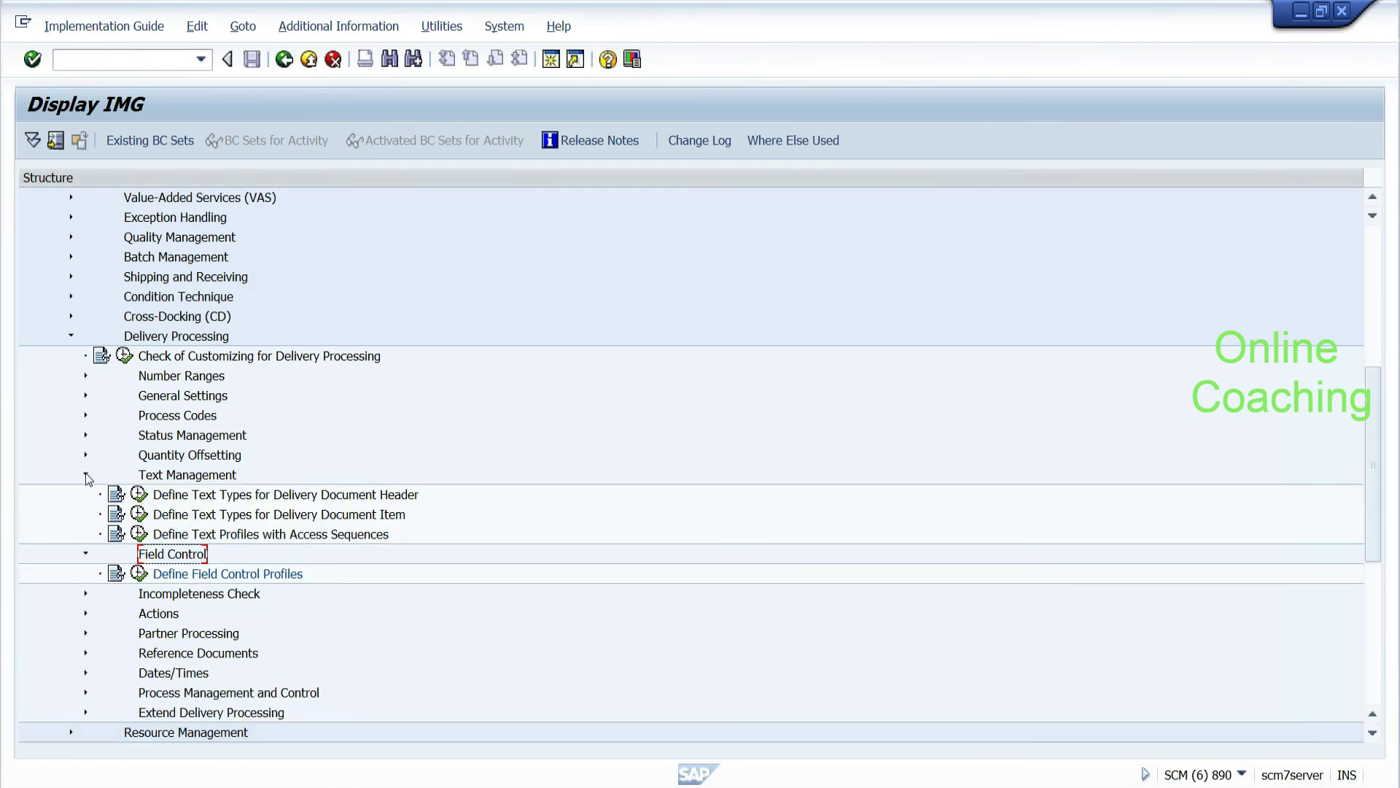
click(203, 478)
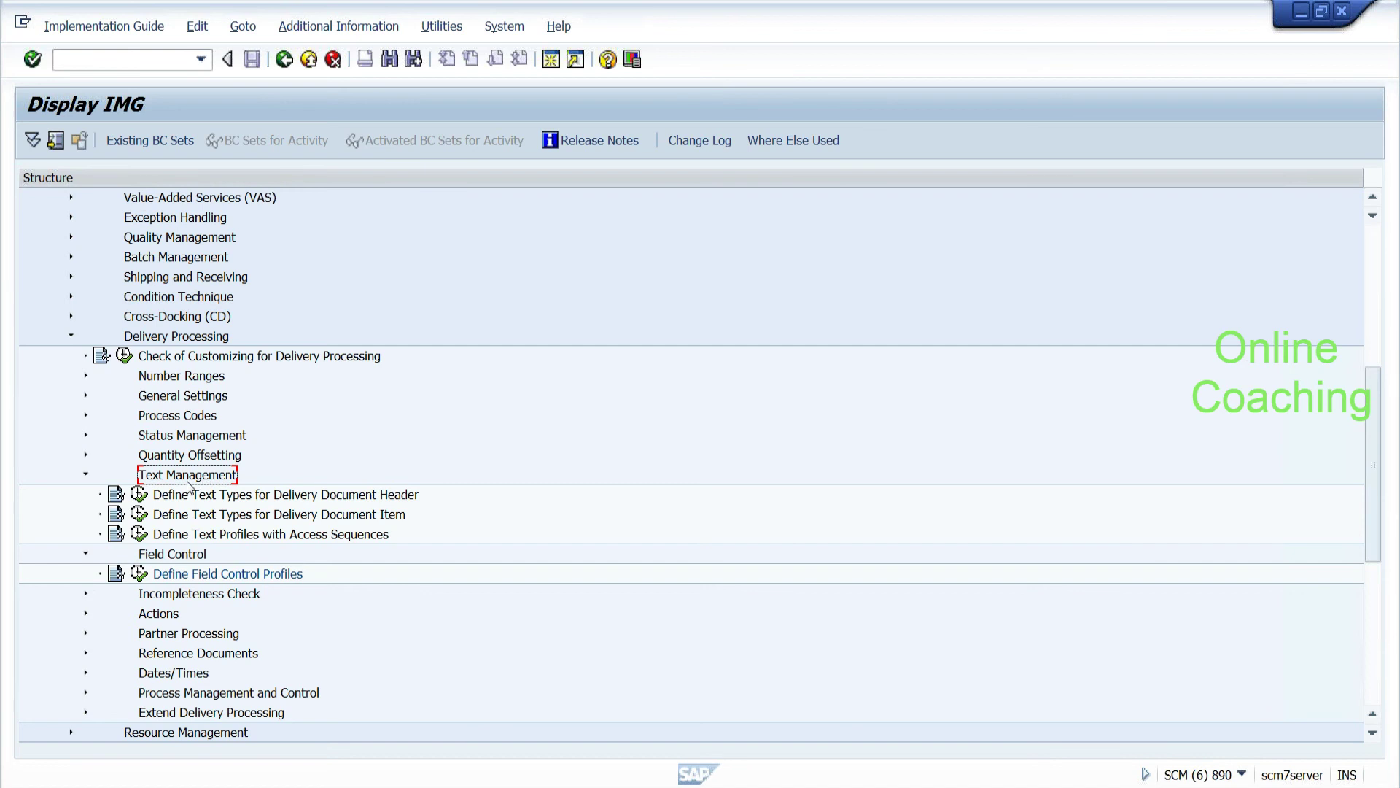
Step: Switch to the Notepad notes, append ":--" to the "s1-->s4" line and add "sales:--" two lines below
click(276, 787)
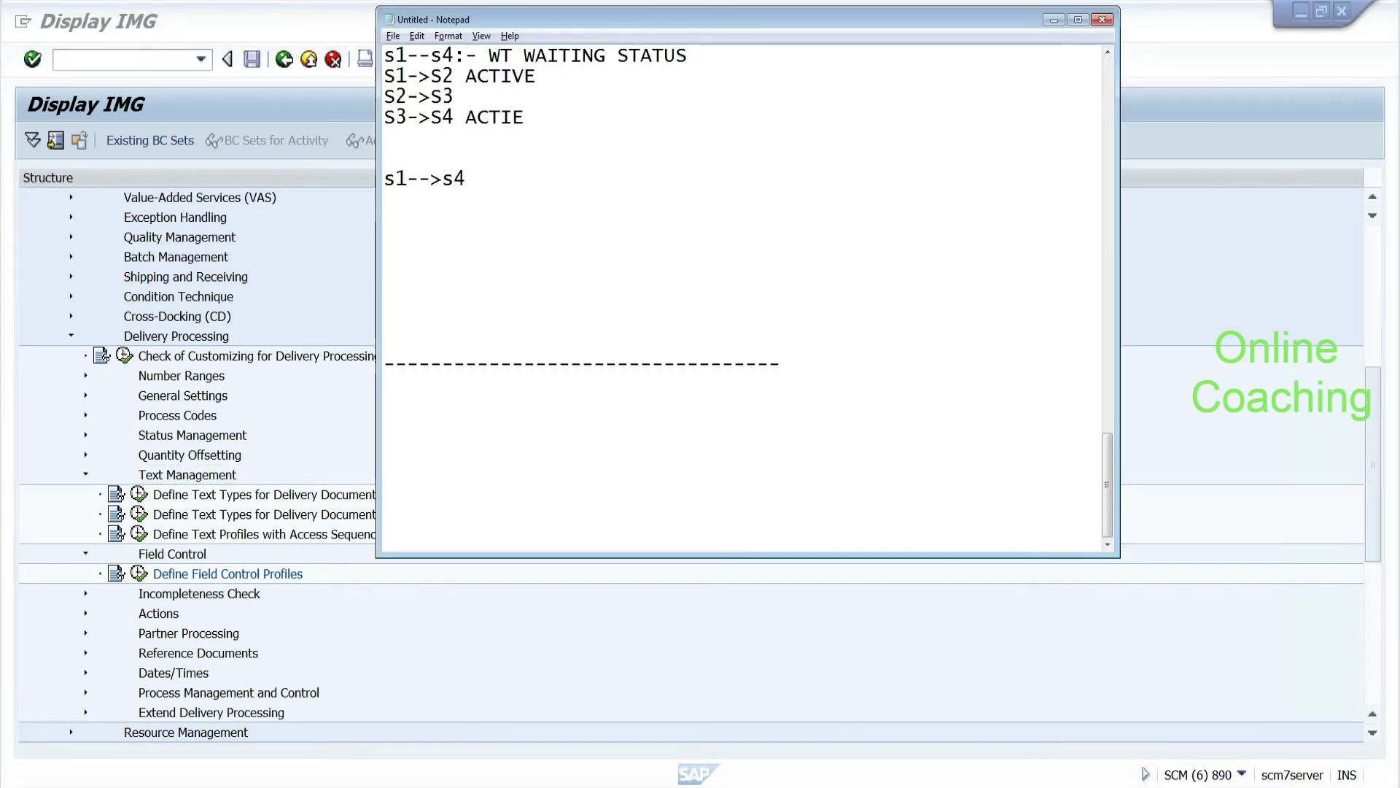
text(:--)
key(Return)
key(Return)
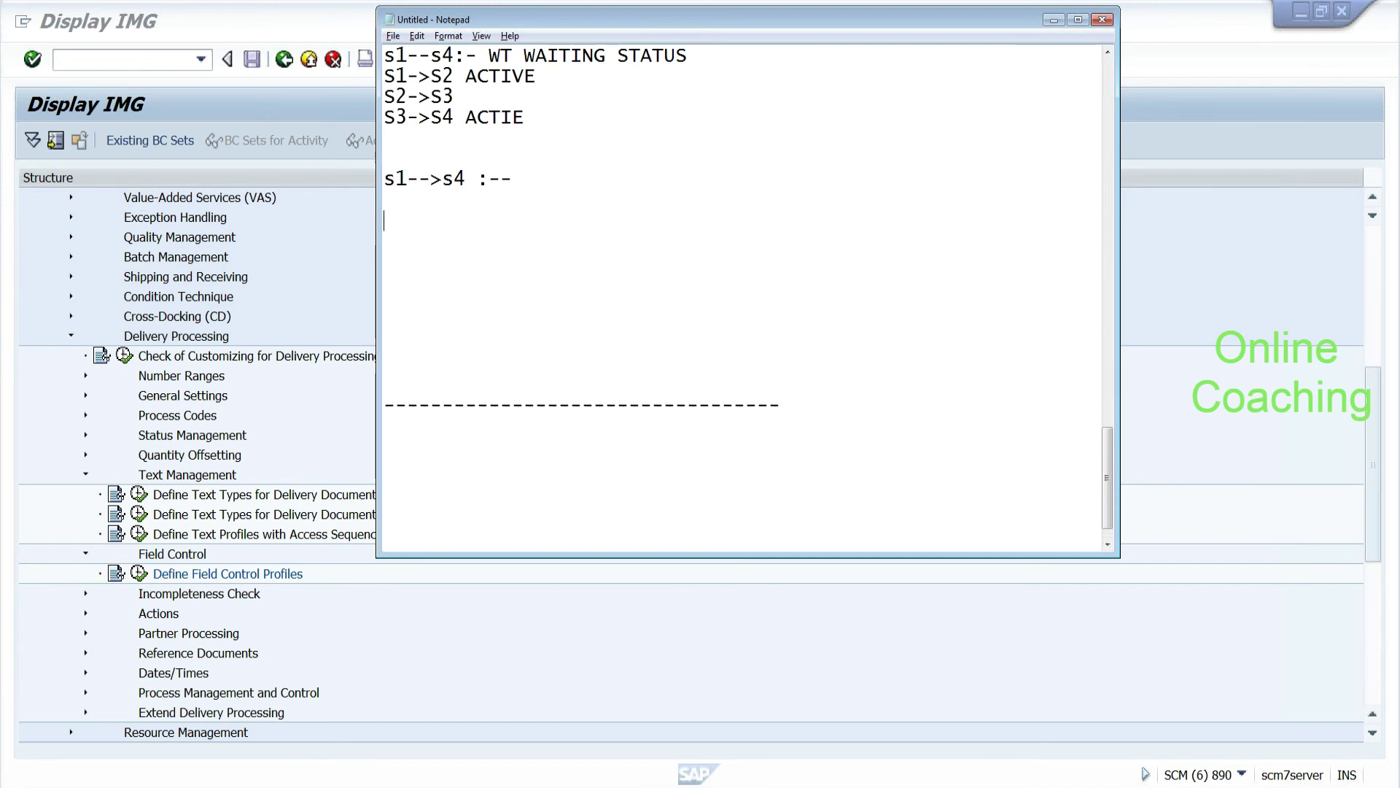
text(sales:--)
Step: Review the access sequences in Define Text Profiles with Access Sequences, and return to the IMG to expand Actions
click(200, 516)
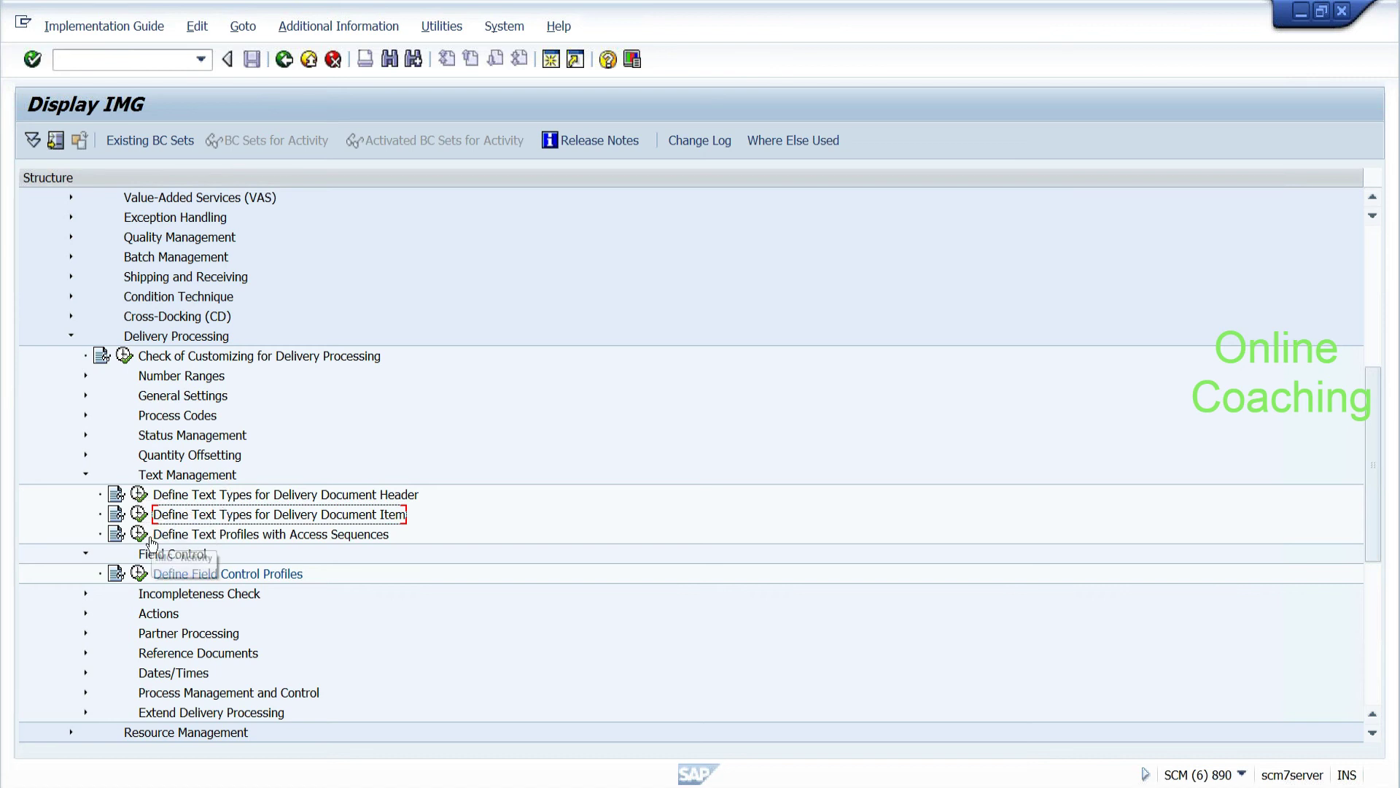
click(227, 540)
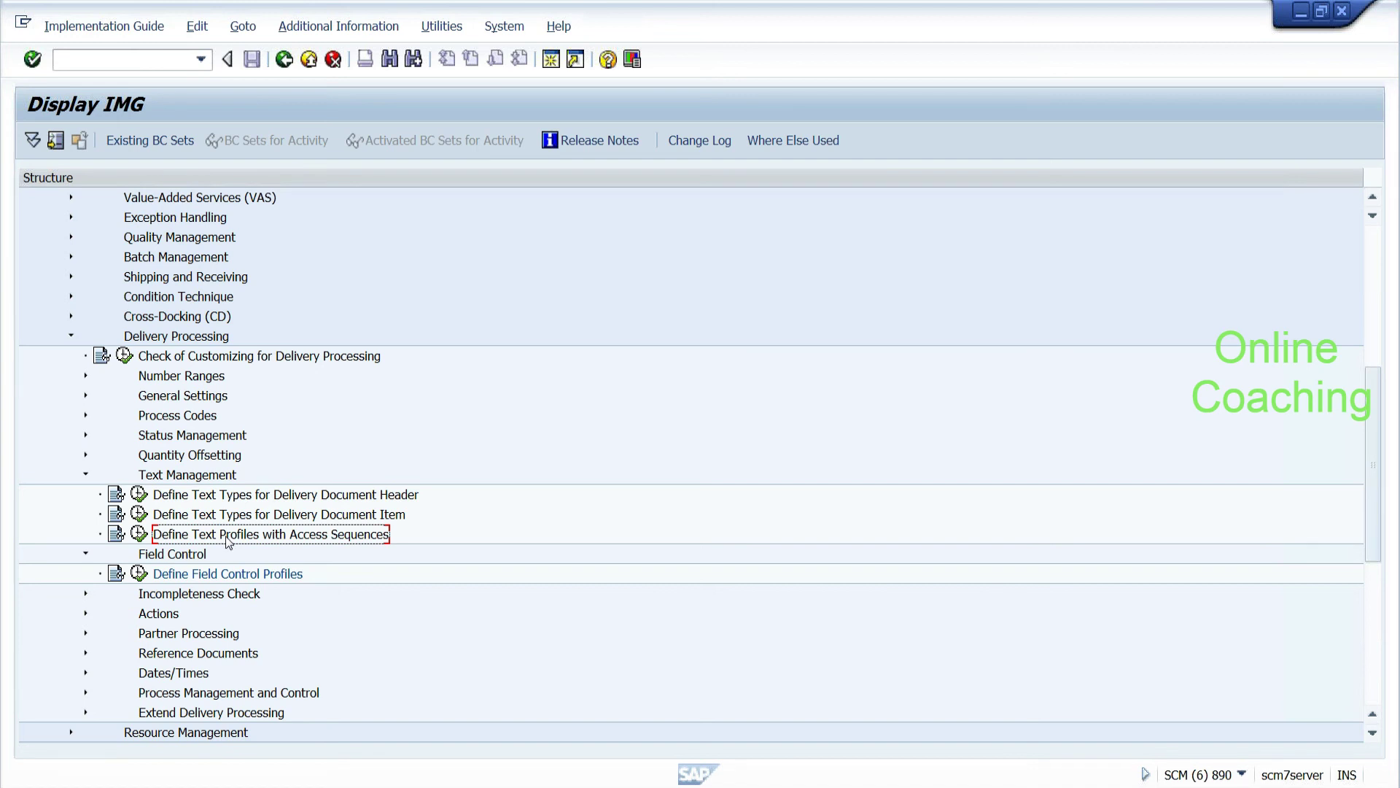
click(178, 477)
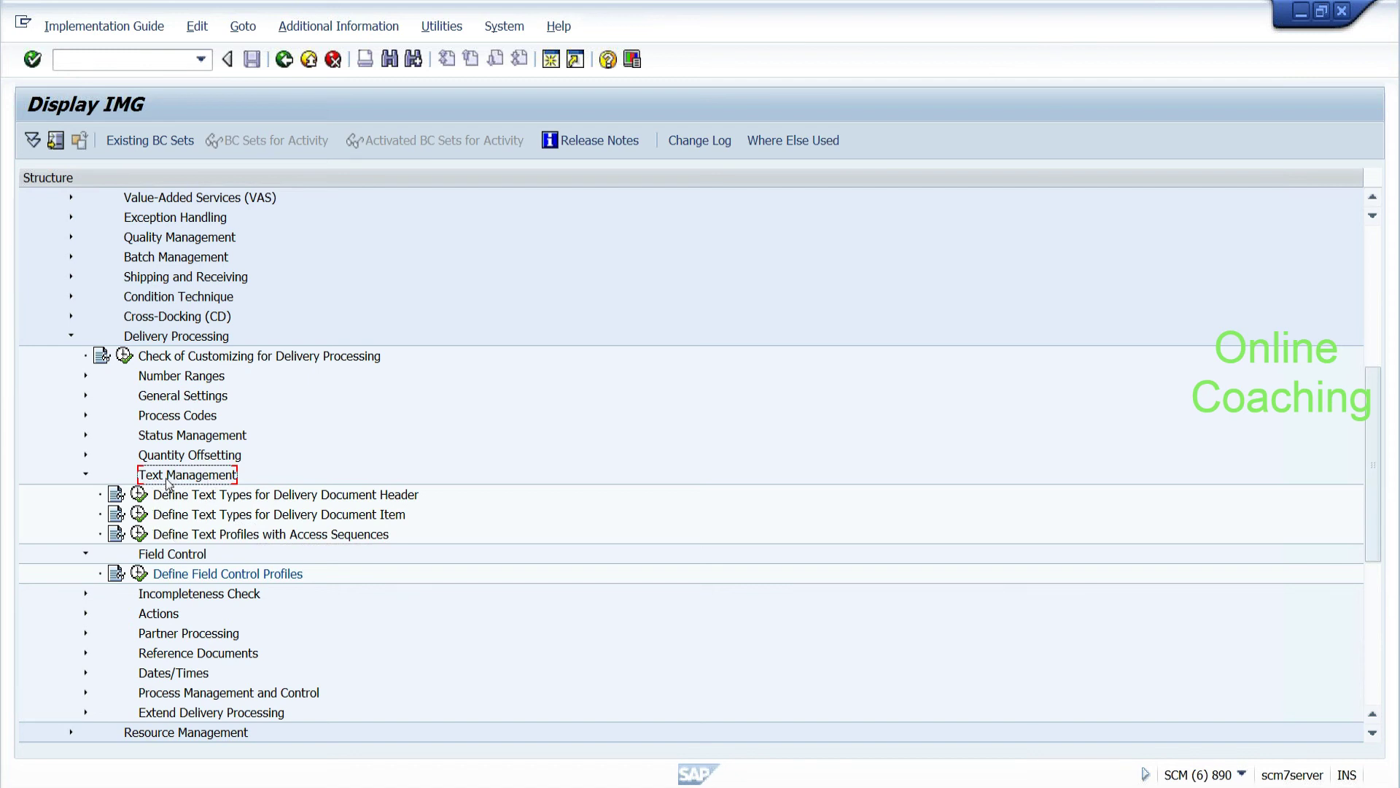
click(139, 534)
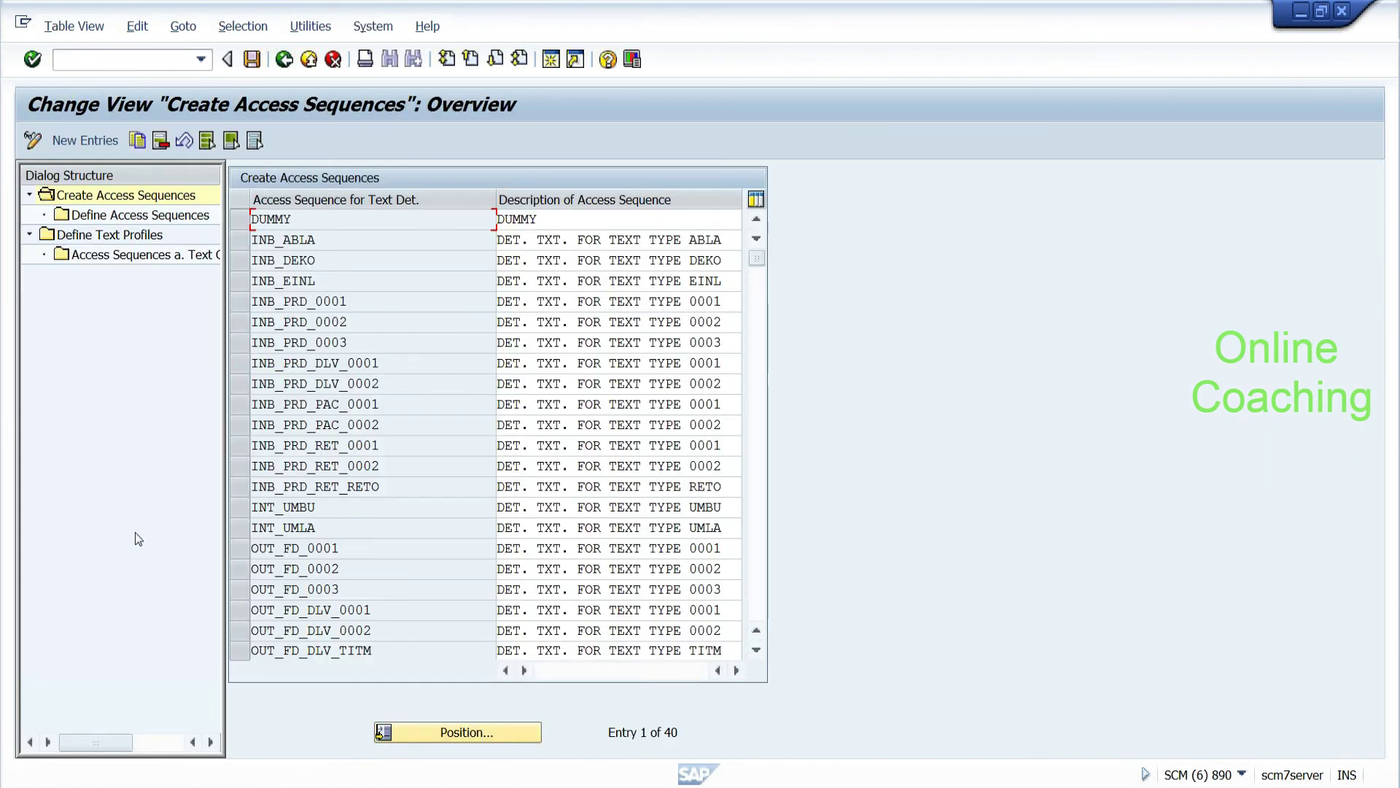
click(284, 59)
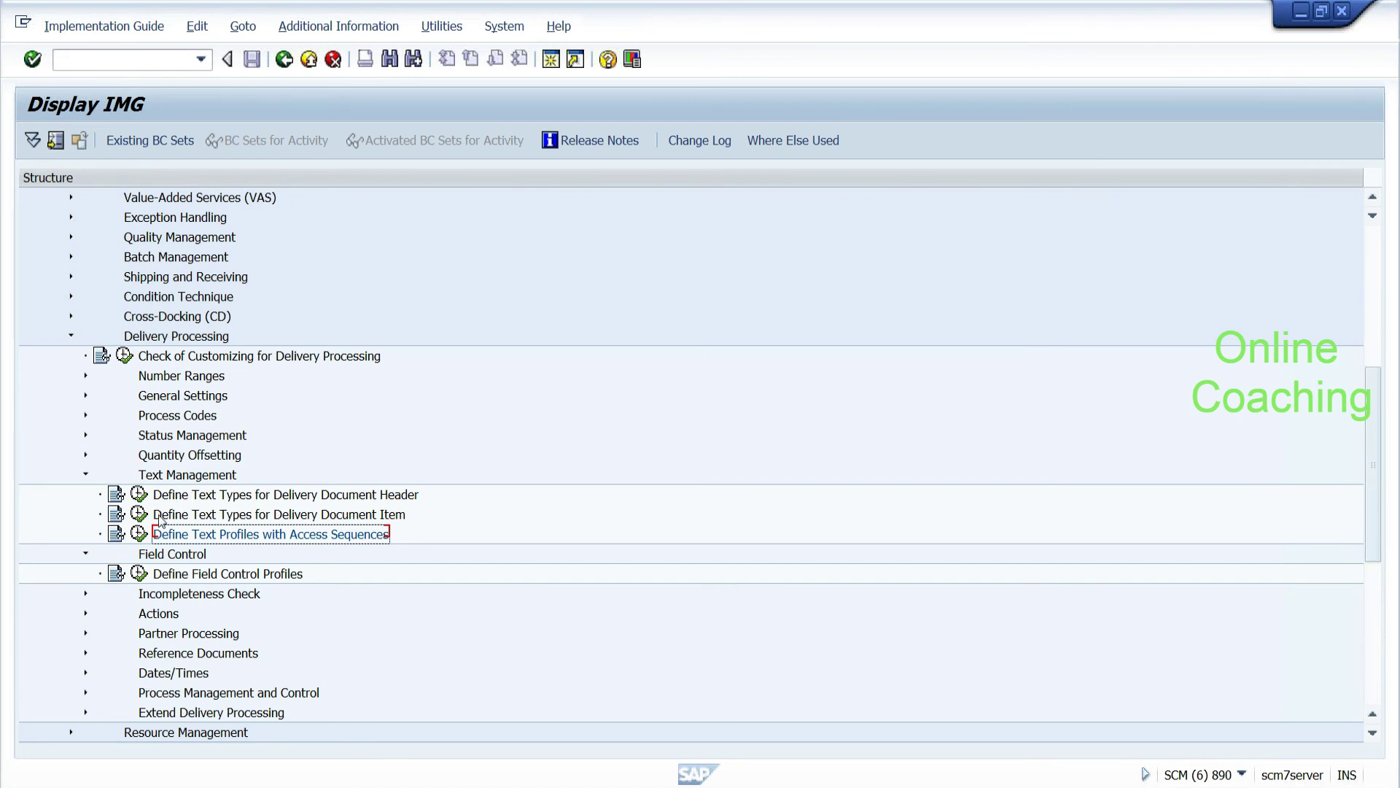
click(86, 615)
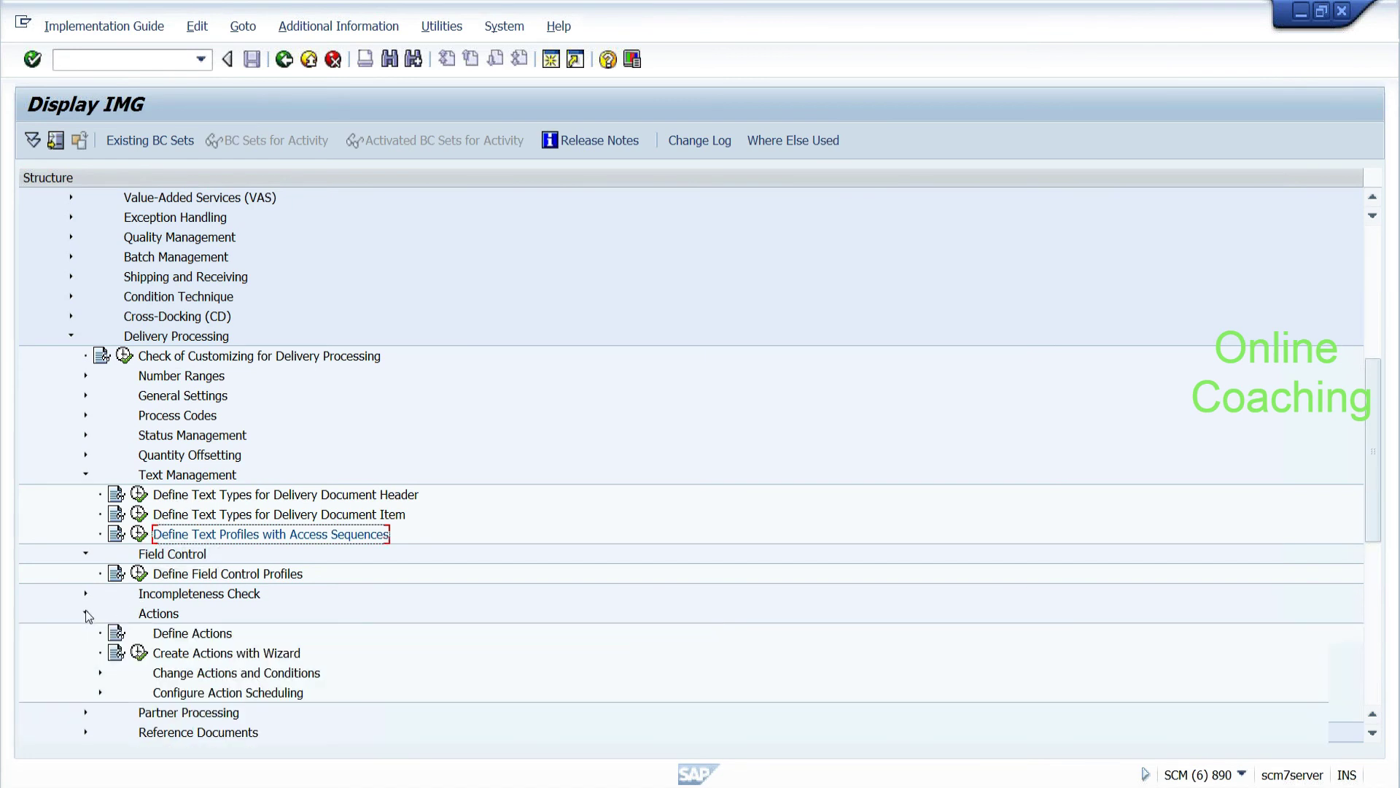
Step: Open Create Actions with Wizard under Actions, view its start page, then cancel the wizard and select Define Actions
click(253, 661)
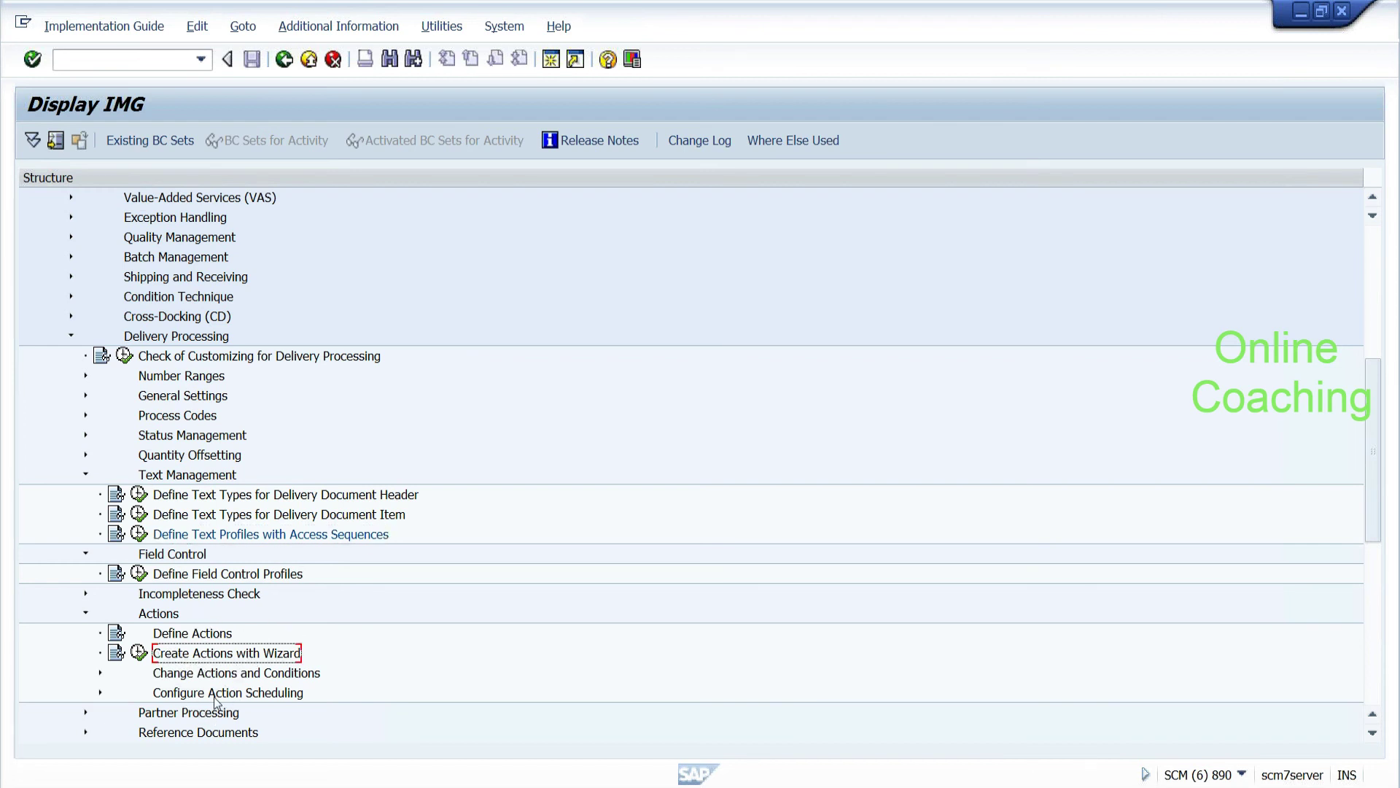
click(140, 653)
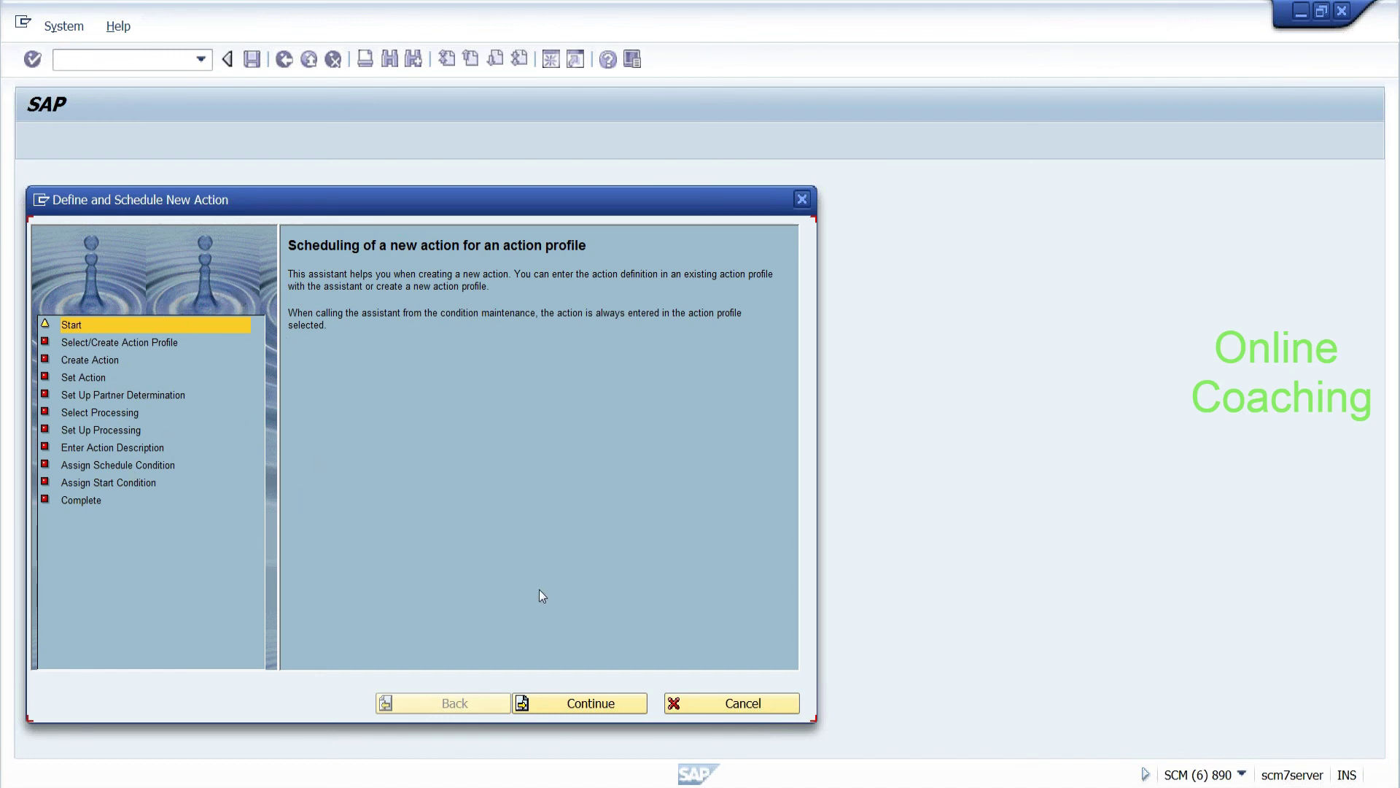
click(721, 705)
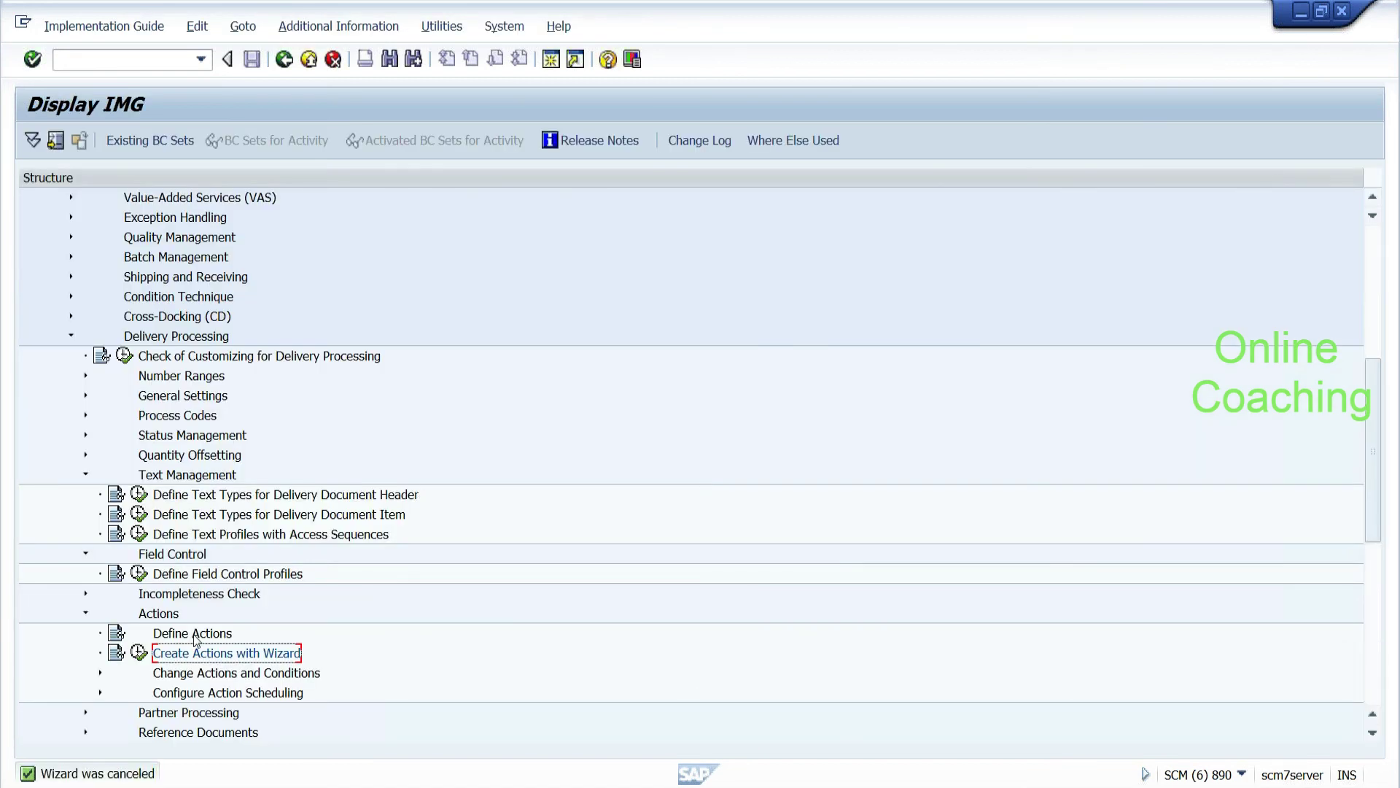
click(194, 635)
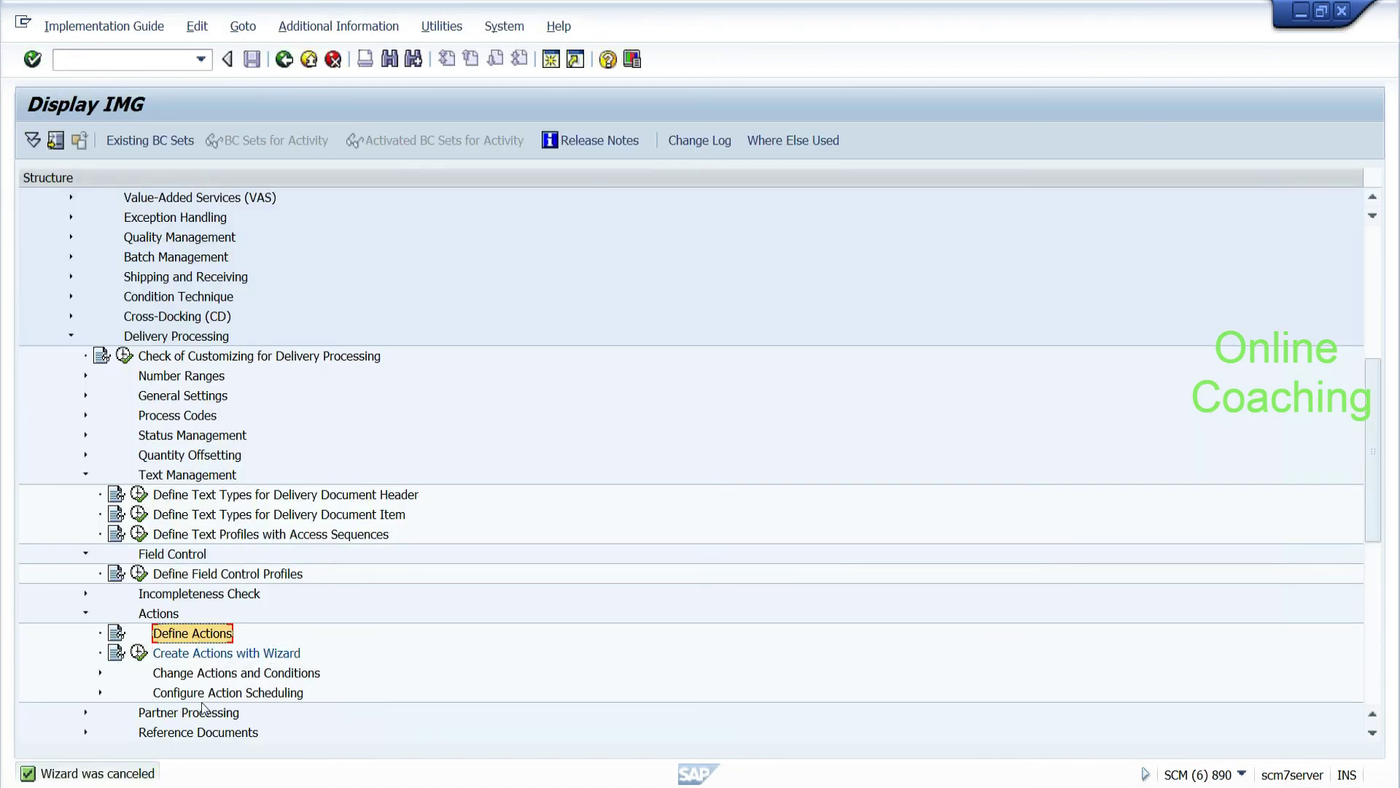
Step: Switch to the Notepad notes and add the lines "EWM:- ERP" and "Mainframe:-" below "sales:--"
click(212, 787)
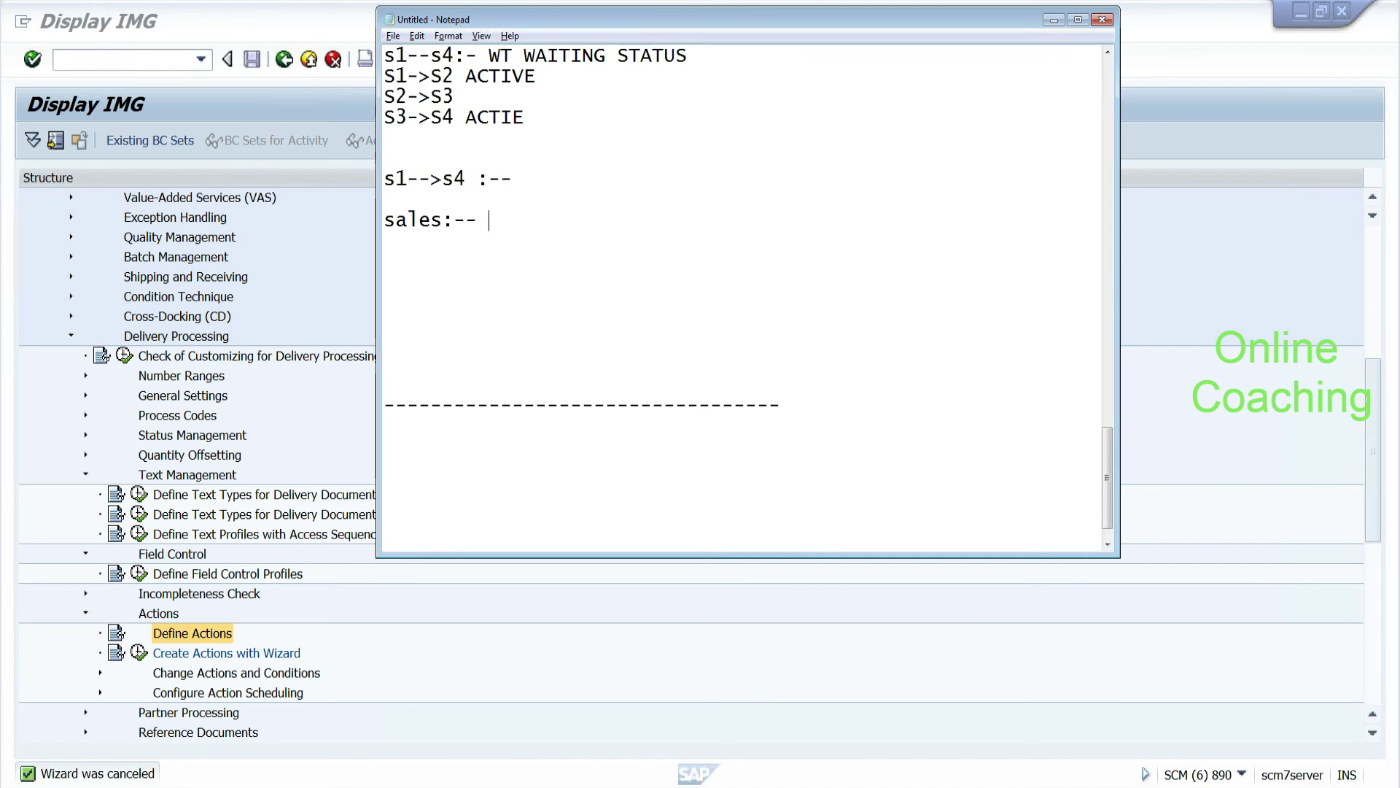
key(Return)
key(Return)
text(EWM:)
text(- EW)
key(BackSpace)
text(RP)
key(Return)
text(Mainframe:-)
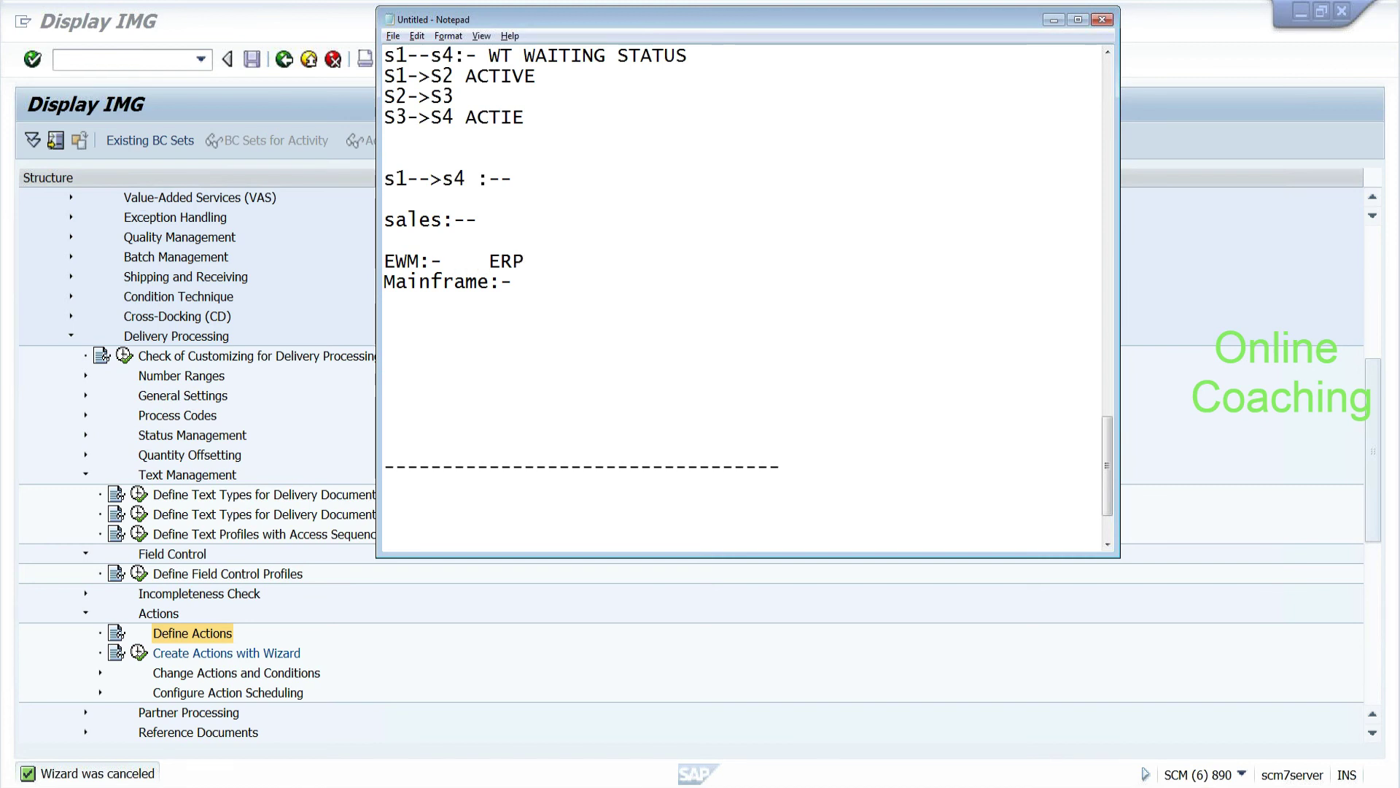
Step: Insert two blank lines above "Mainframe:-" and enter "Button:-" on the line directly above it
key(shift+Right)
key(shift+Right)
key(shift+Right)
key(Down)
key(Return)
key(Return)
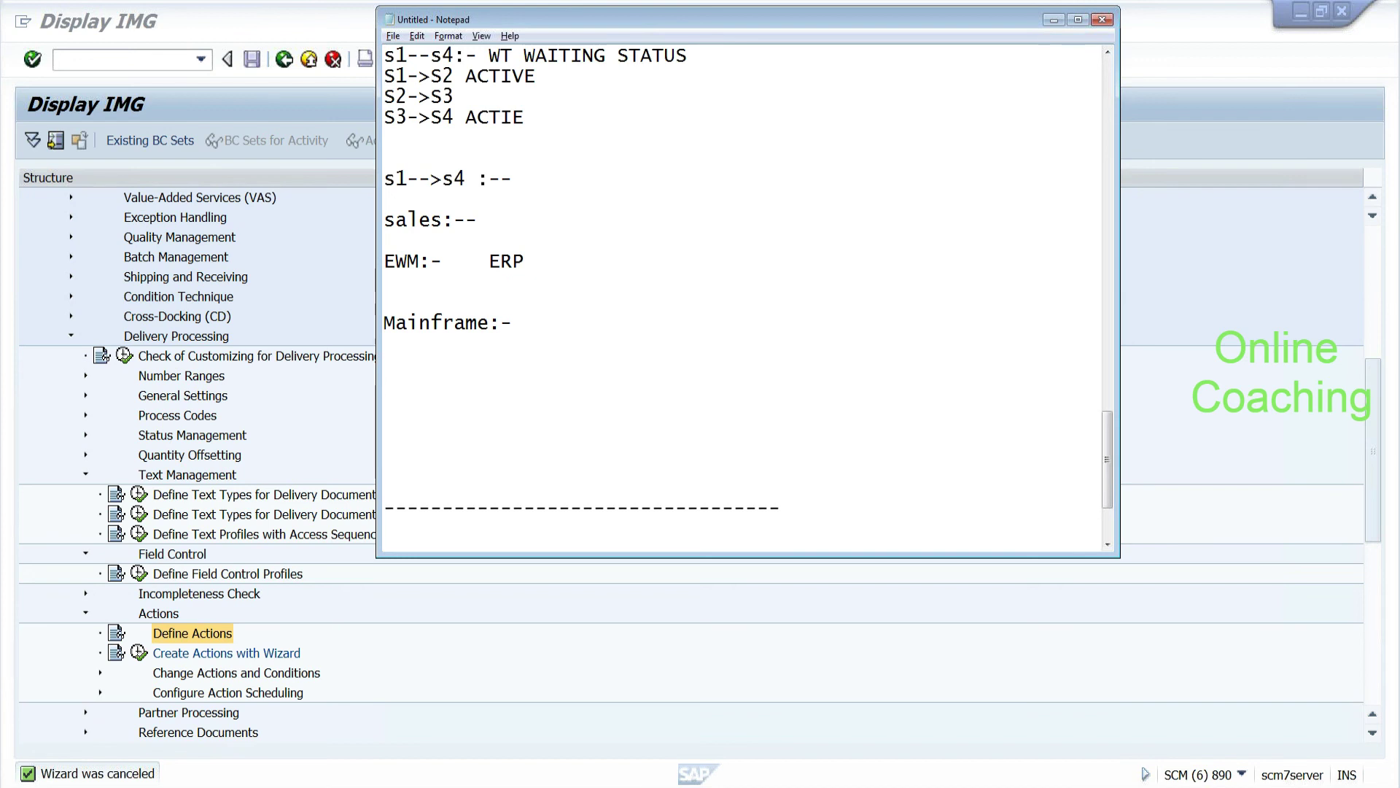
drag(385, 260, 431, 260)
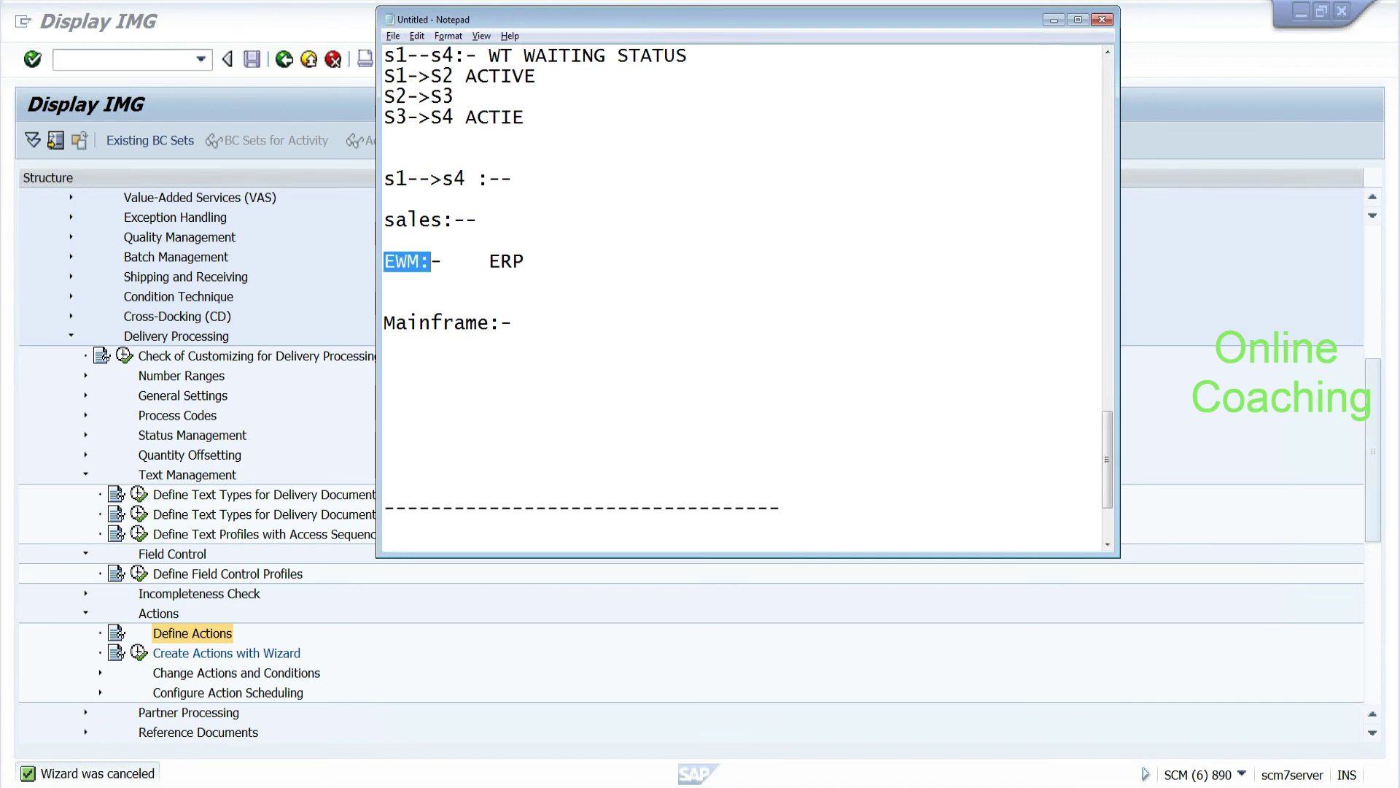
click(384, 302)
text(Bu)
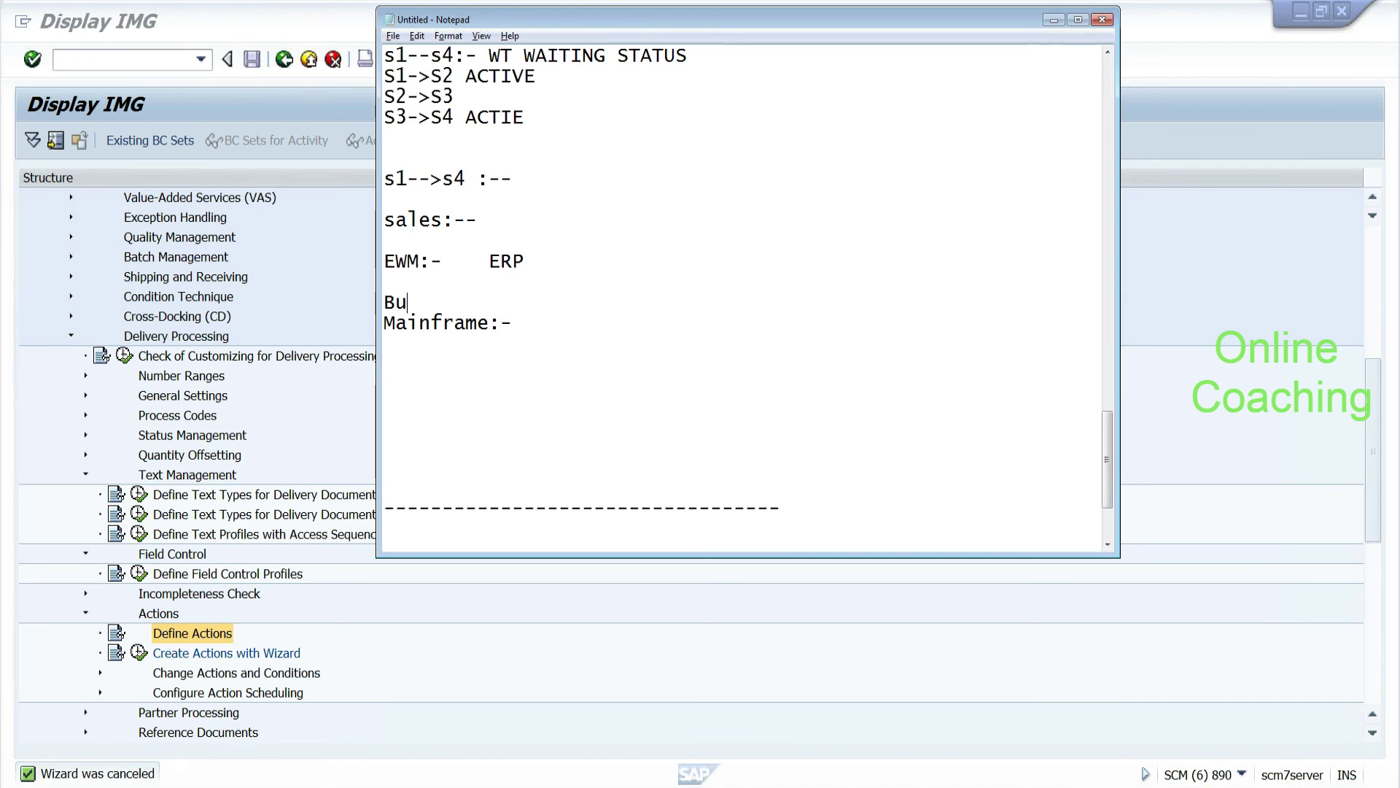
text(tton:-)
Step: Append "document types:-" to the "Button:-" line in the notes
drag(385, 302, 455, 305)
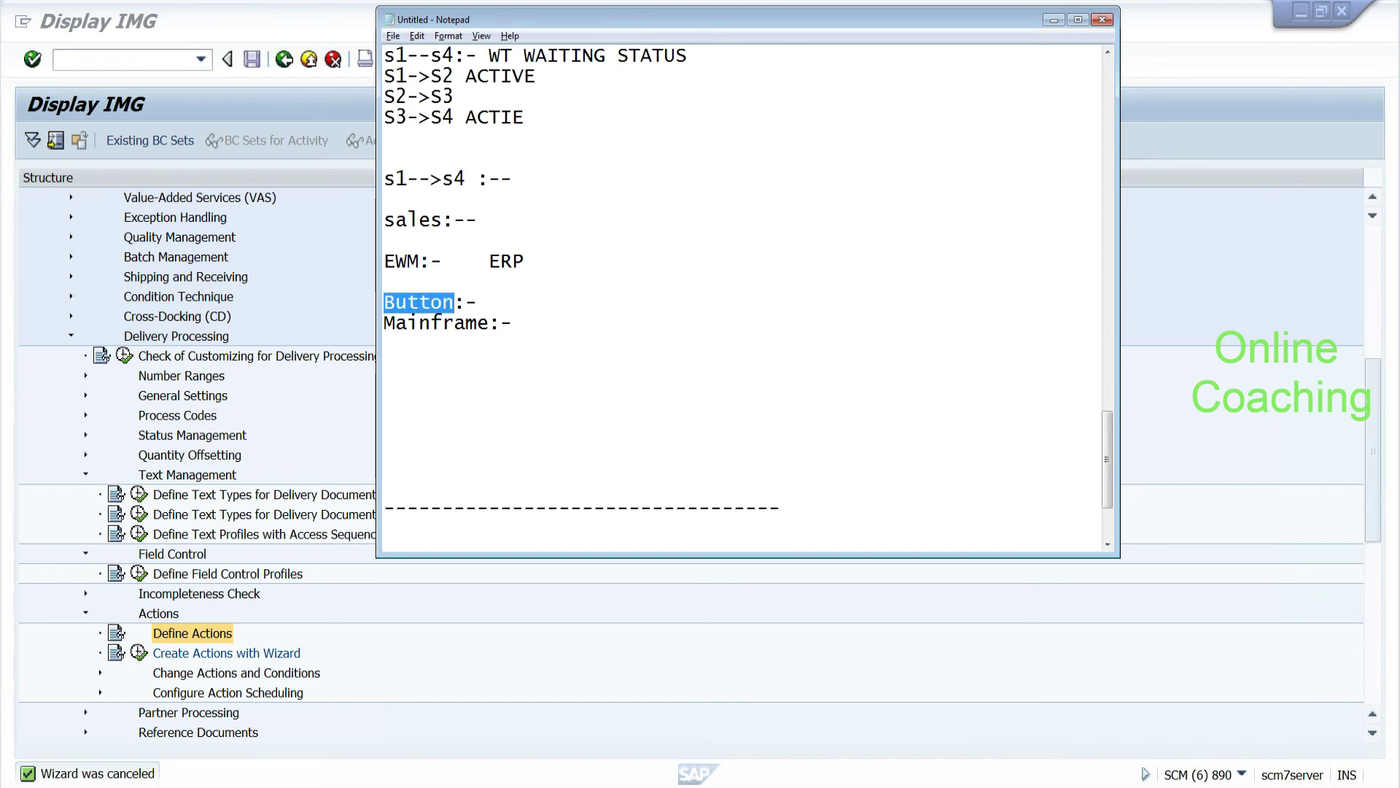
click(482, 303)
text(docum)
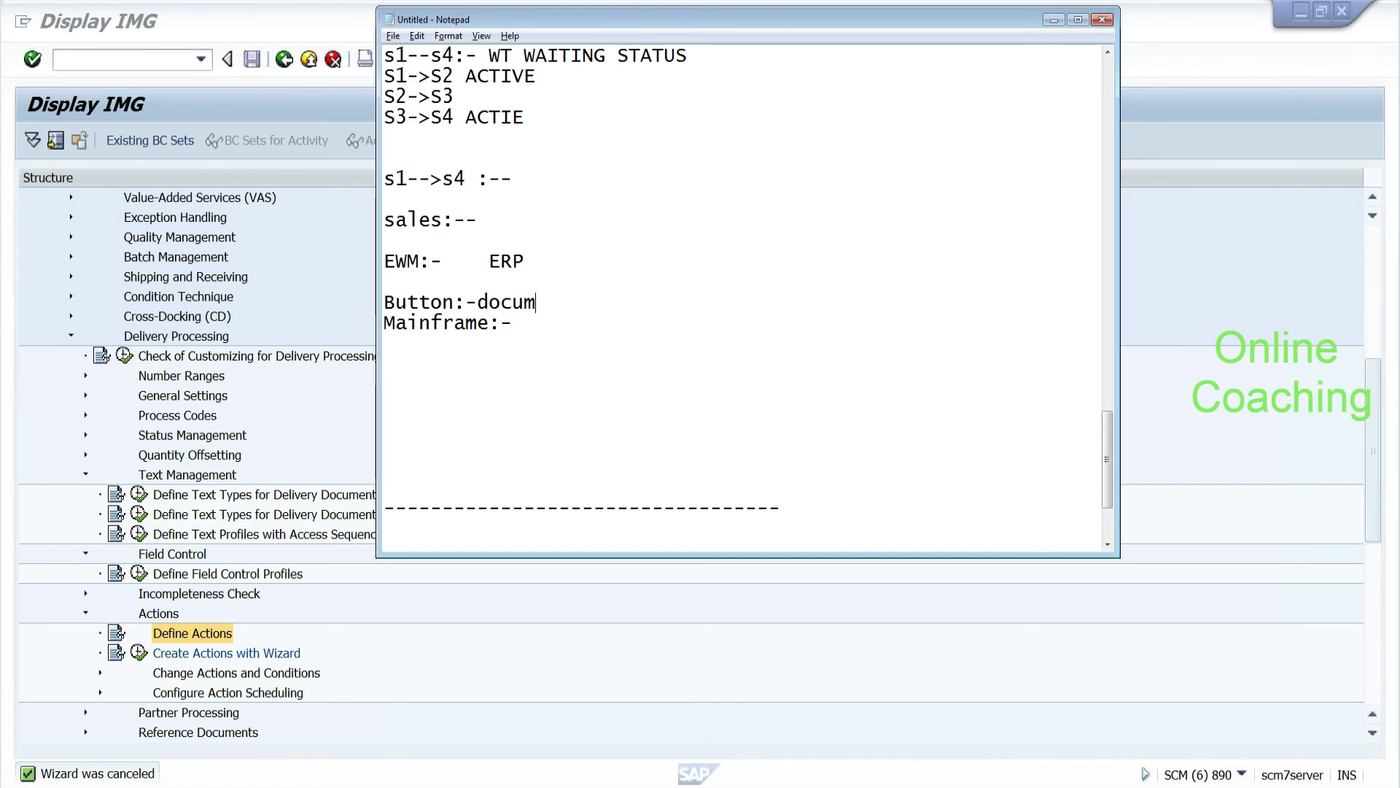
text(ent types:-)
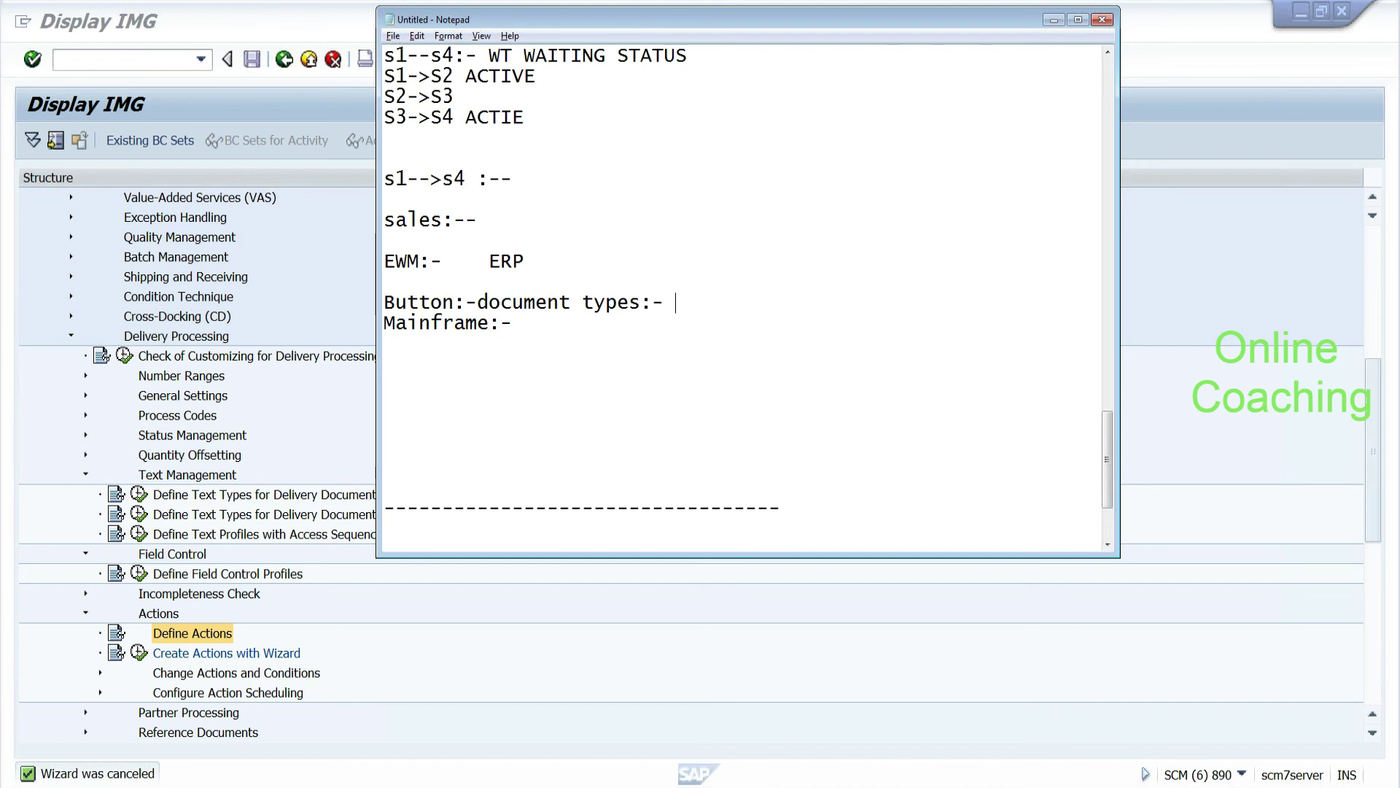
Step: Highlight the words "document types" in the Button line of the notes for review
drag(477, 302, 641, 302)
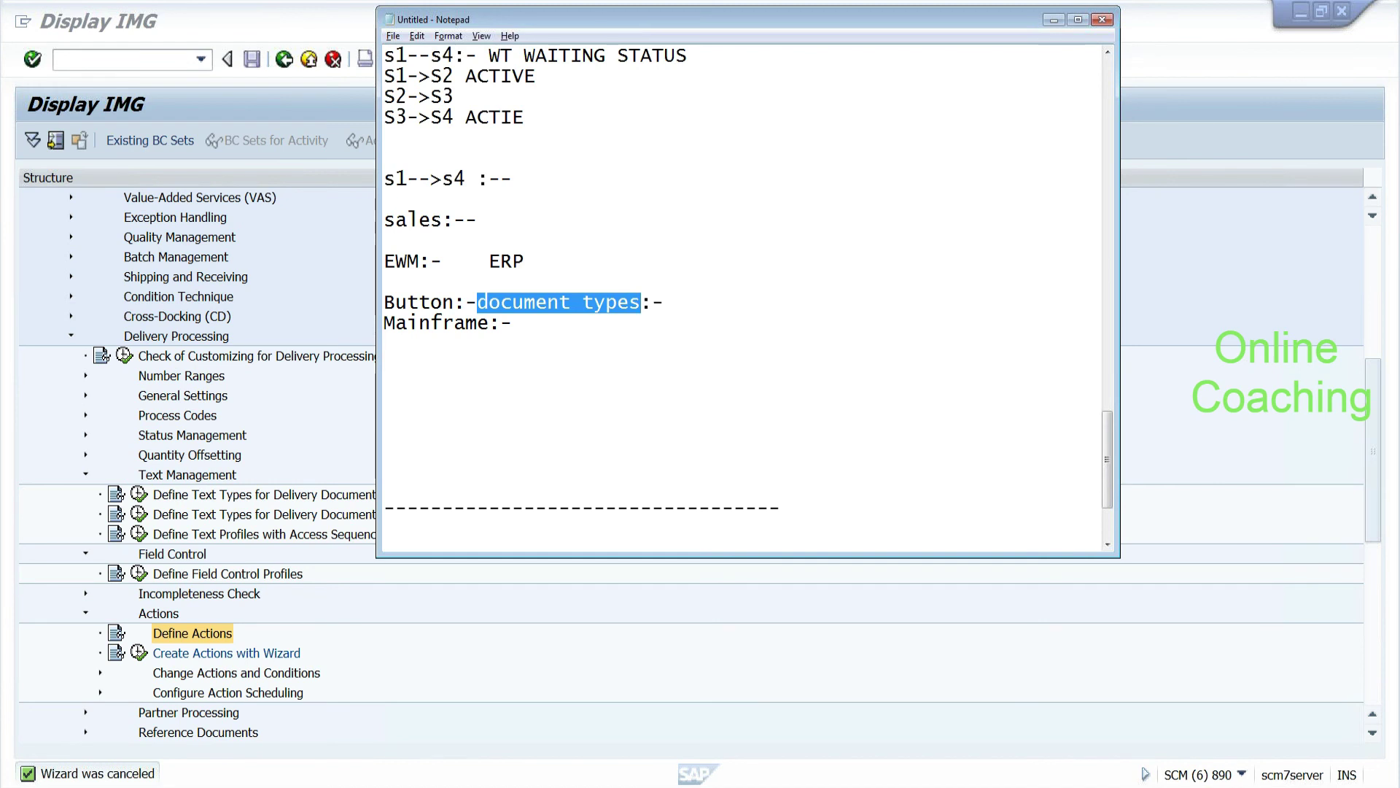
drag(477, 302, 630, 302)
click(687, 302)
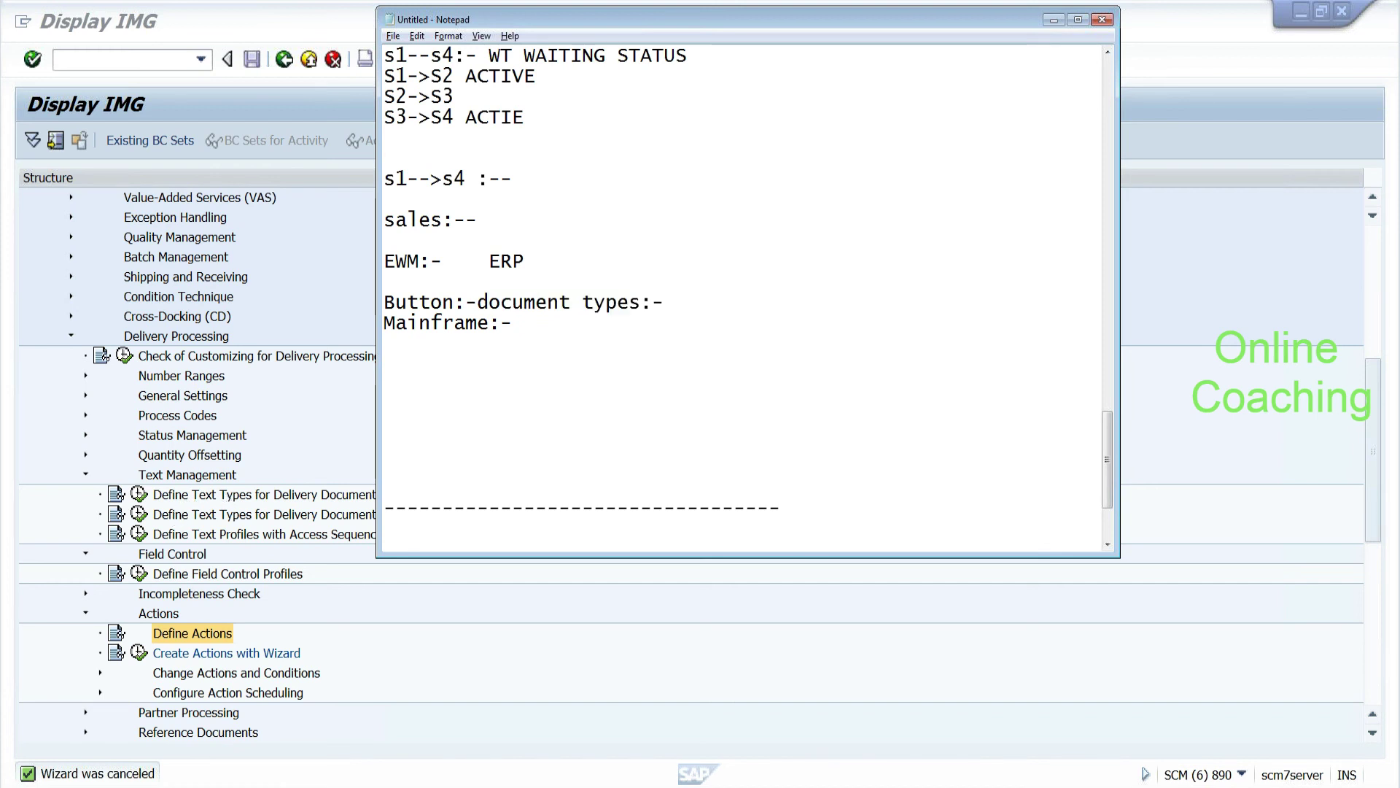
key(shift+Left)
key(shift+Left)
key(shift+Left)
key(shift+Left)
key(shift+Left)
key(shift+Left)
key(shift+Left)
key(shift+Left)
key(shift+Left)
key(shift+Left)
key(shift+Left)
key(shift+Left)
key(shift+Left)
key(shift+Left)
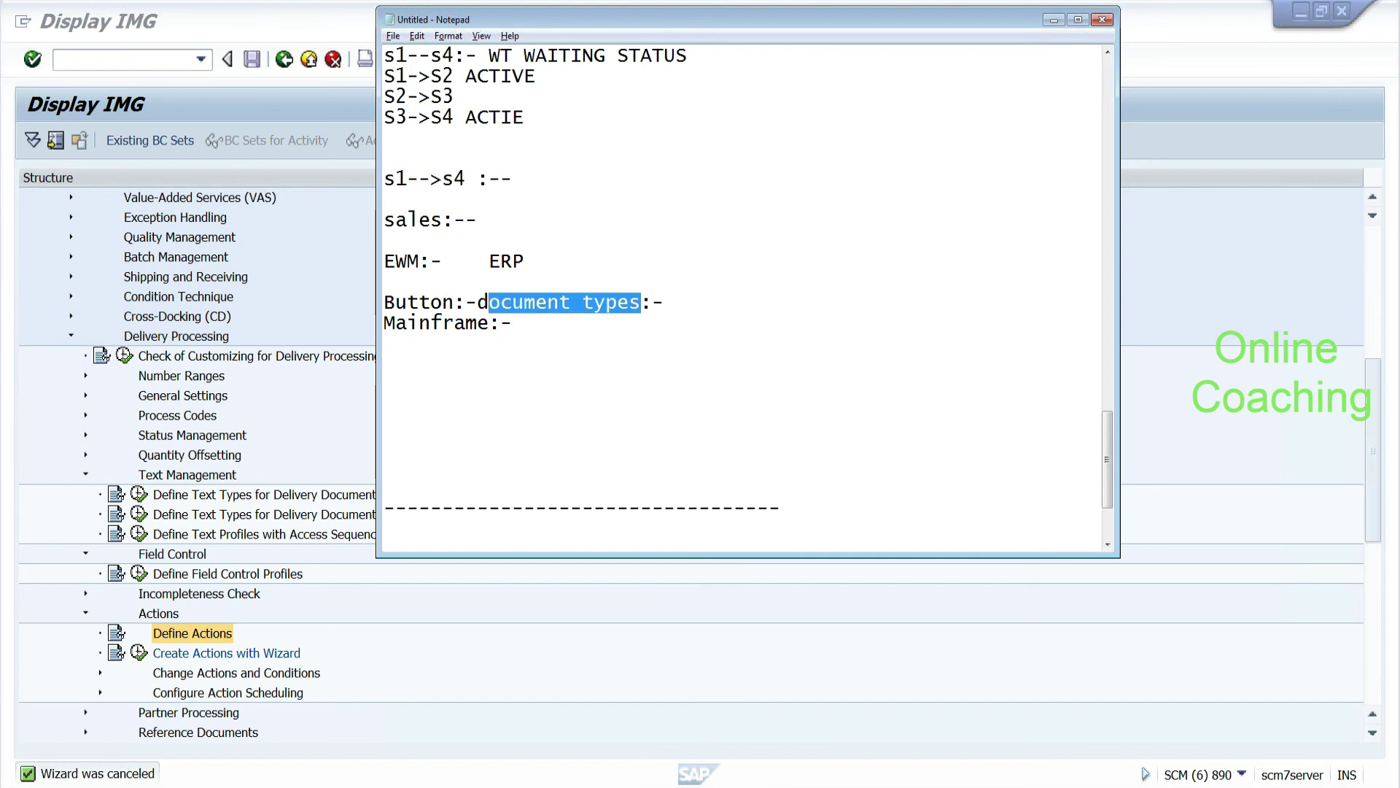
Step: Switch back to the SAP IMG and open Define Text Types for Delivery Document Header
click(148, 499)
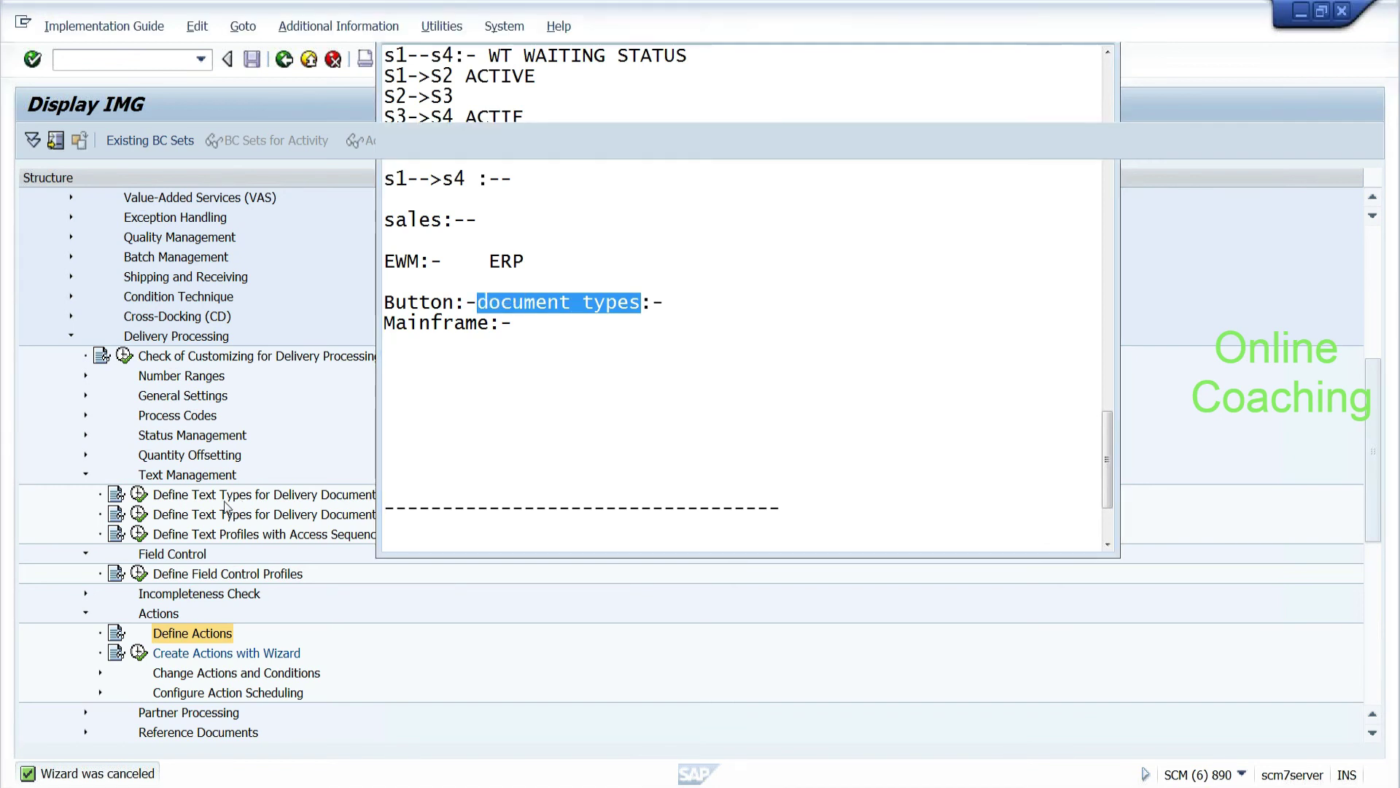
click(139, 495)
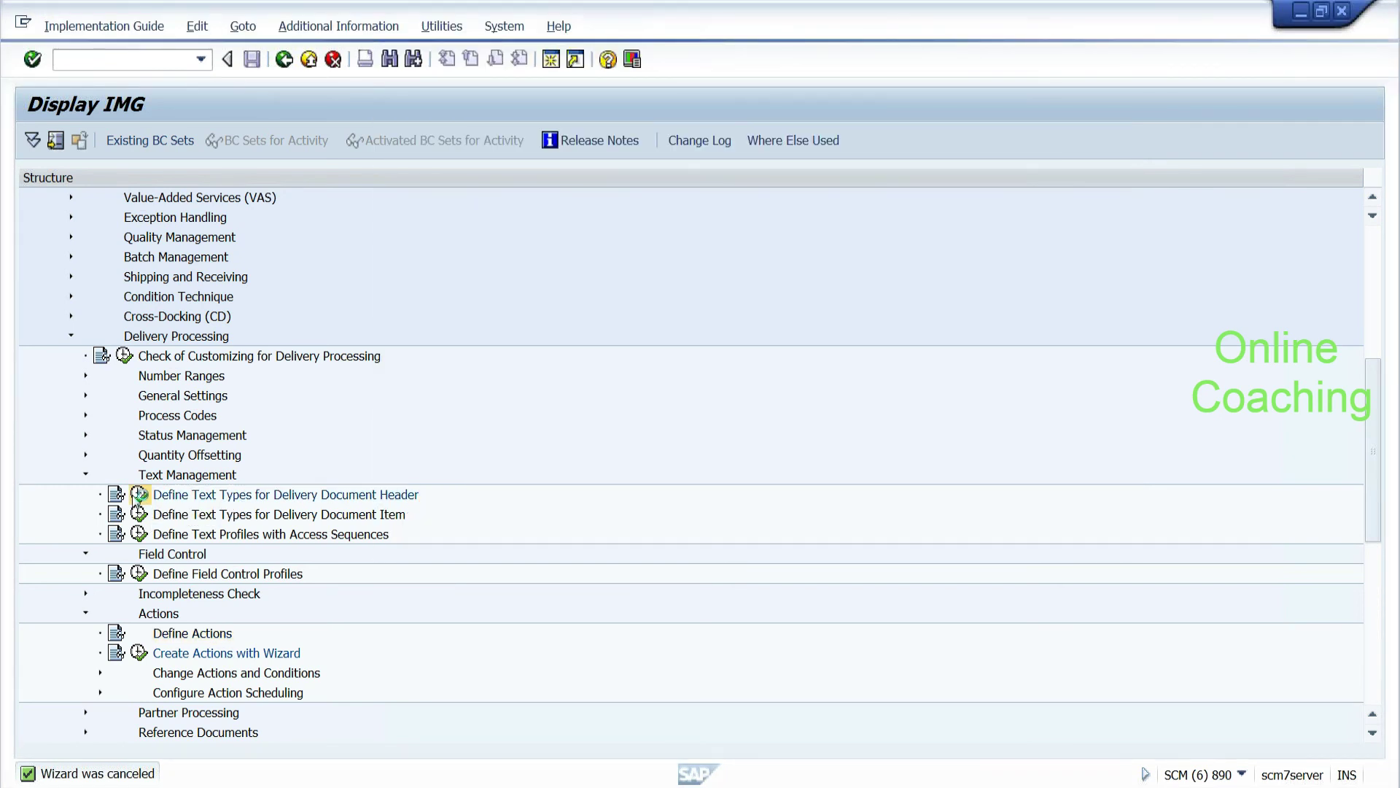
click(548, 574)
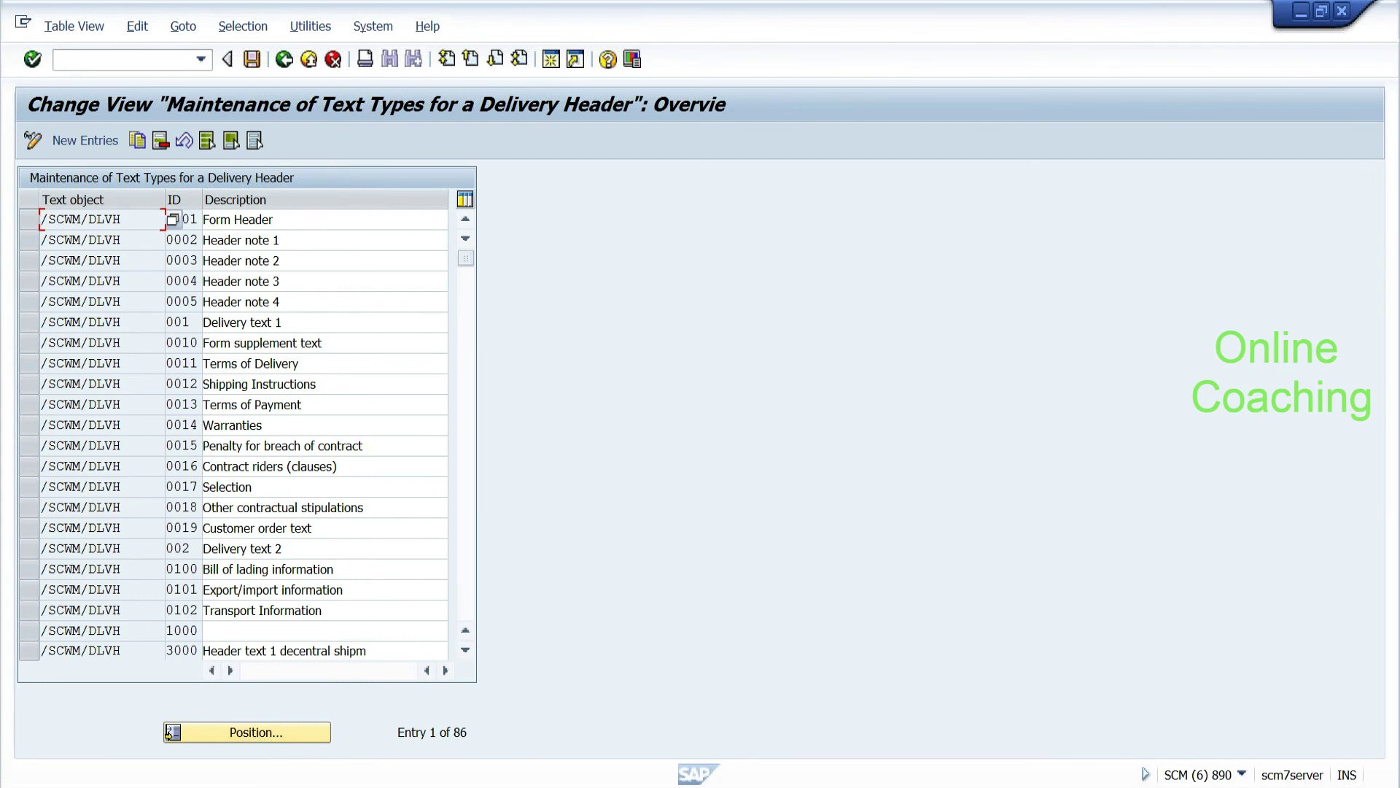
Step: Copy the Shipping Instructions text type 0012 to a new entry with ID 0912 and description "Picking Instructions for Hazar"
click(29, 384)
click(136, 141)
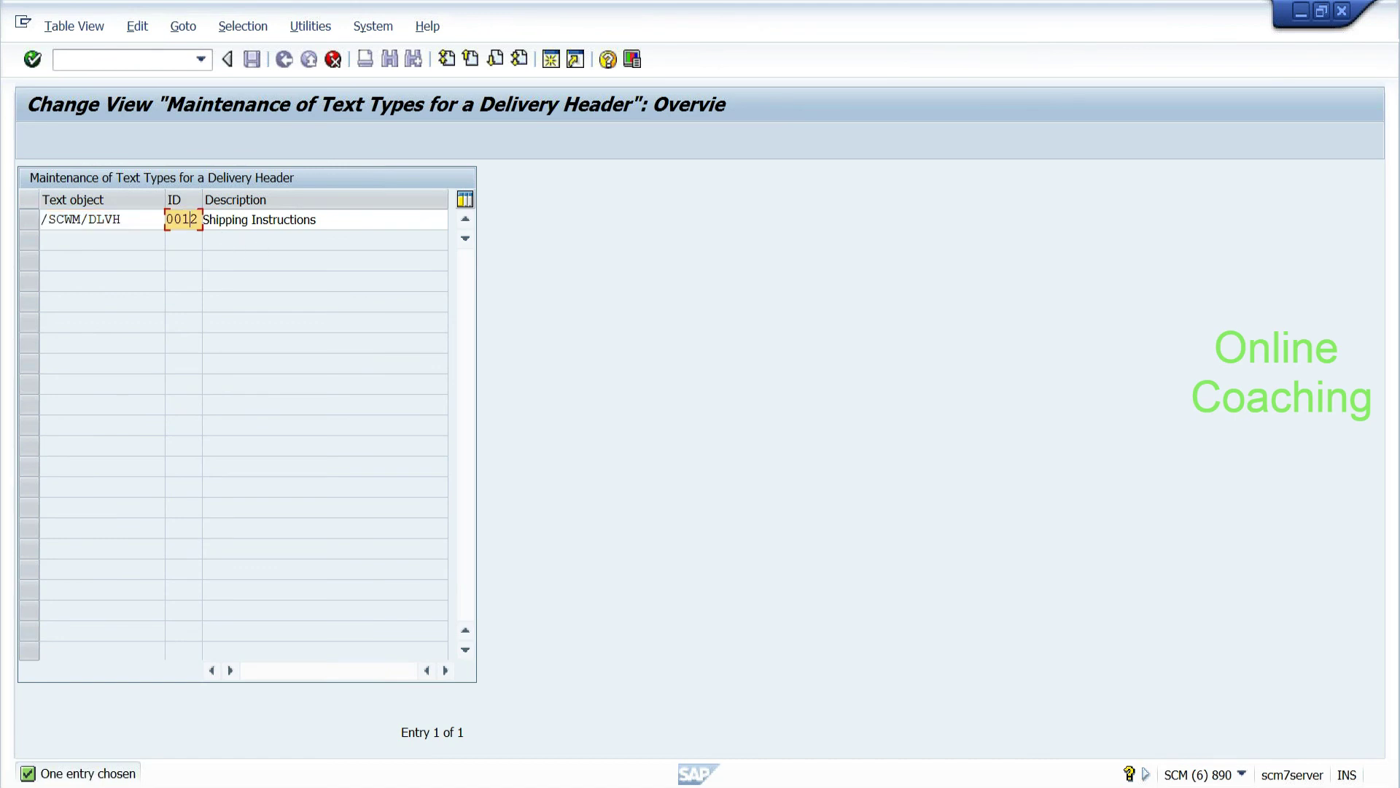
key(BackSpace)
text(9)
key(Tab)
key(Delete)
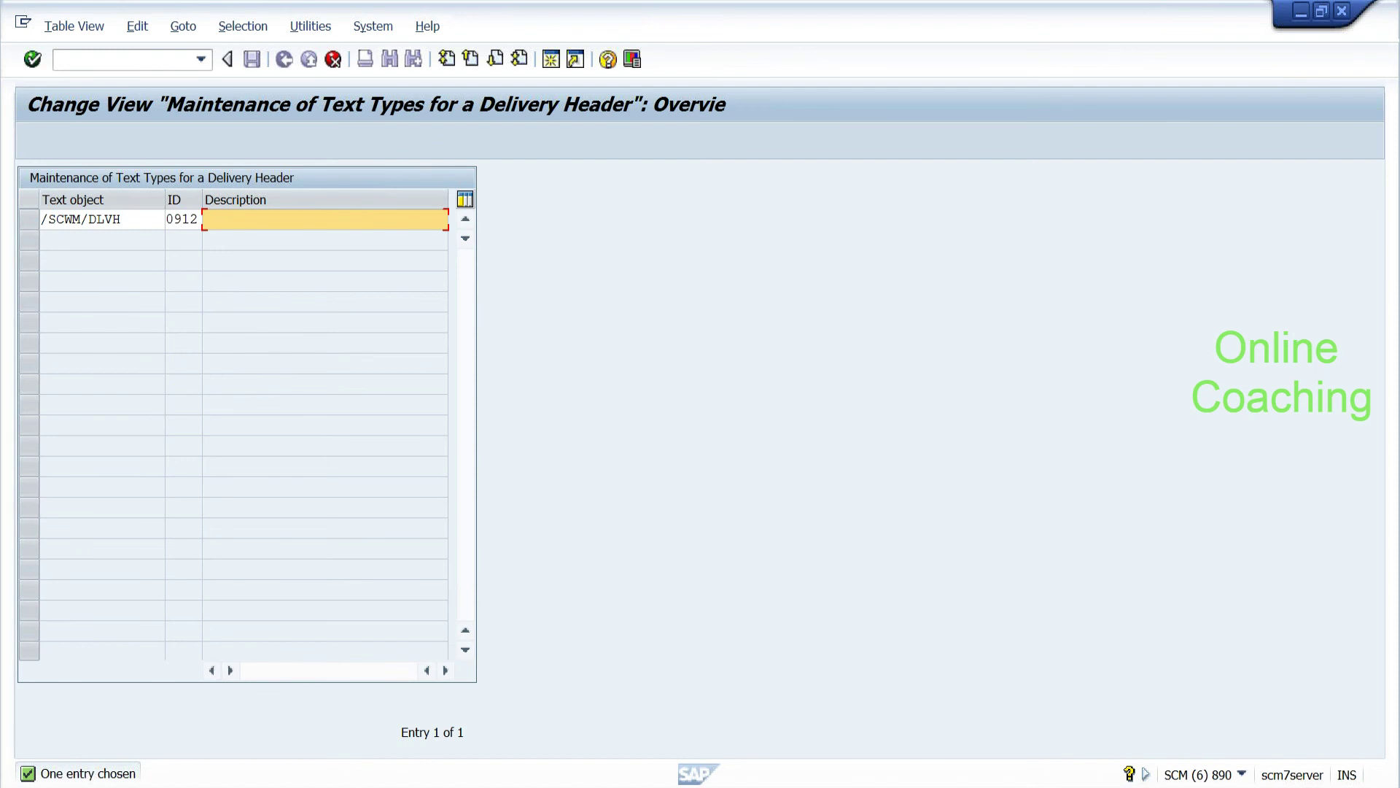
text(Picking Instructions for Hazar)
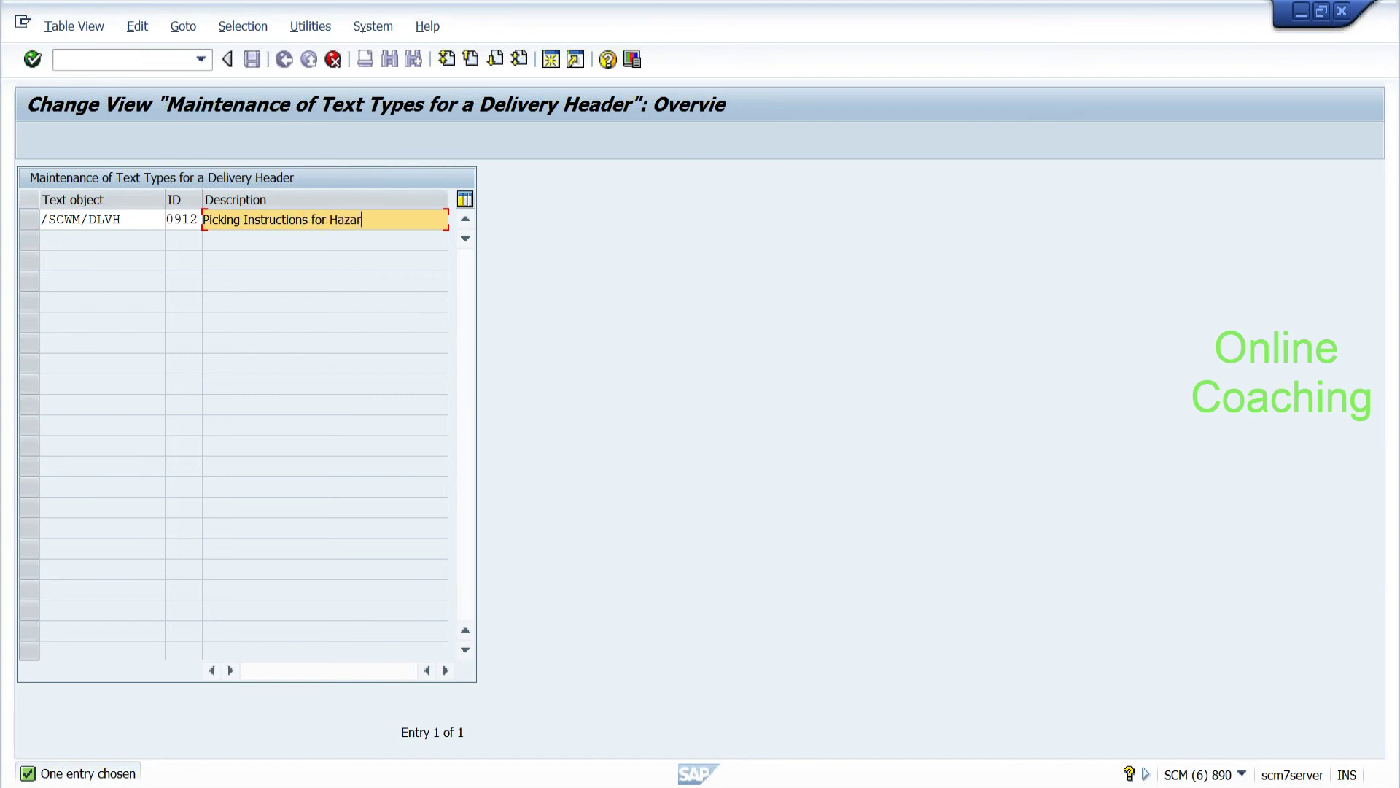
key(Return)
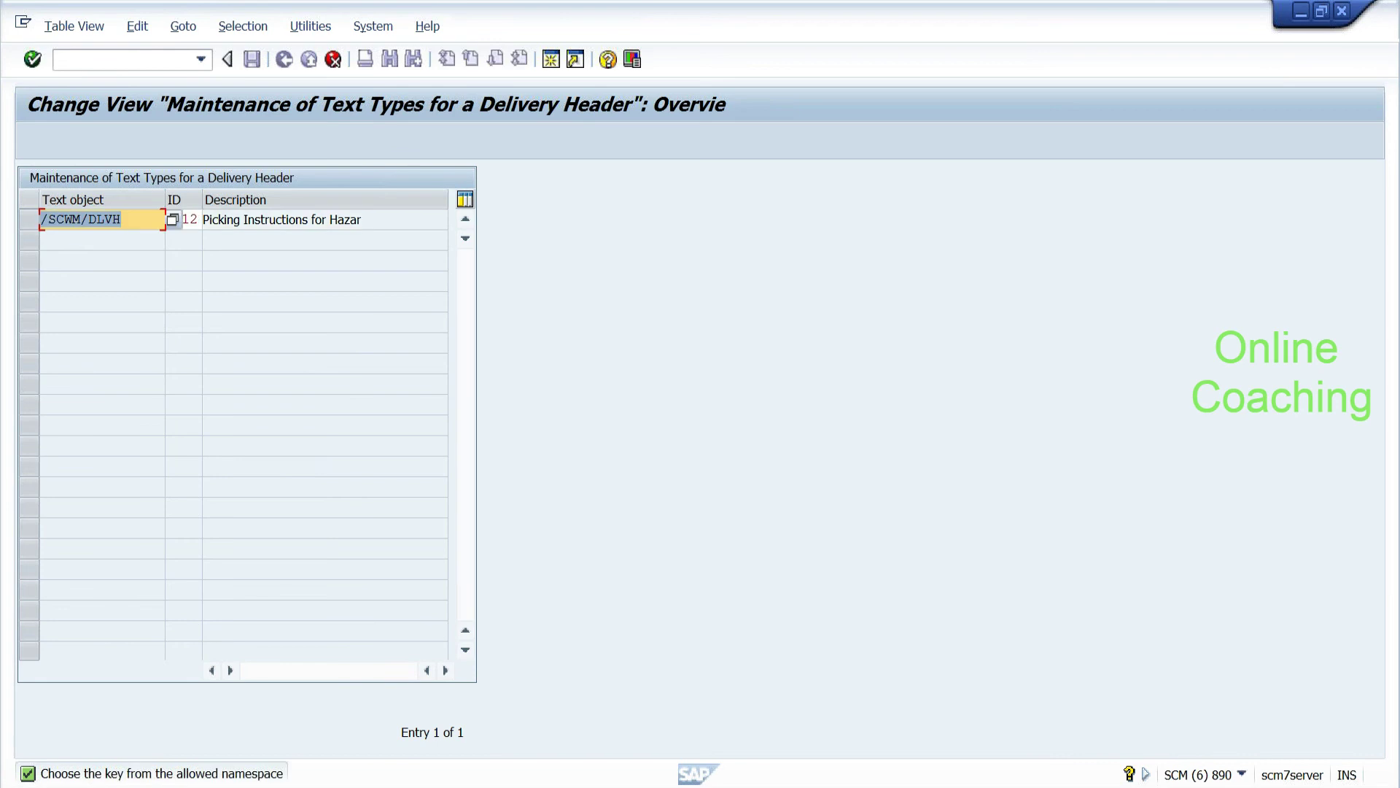
key(Return)
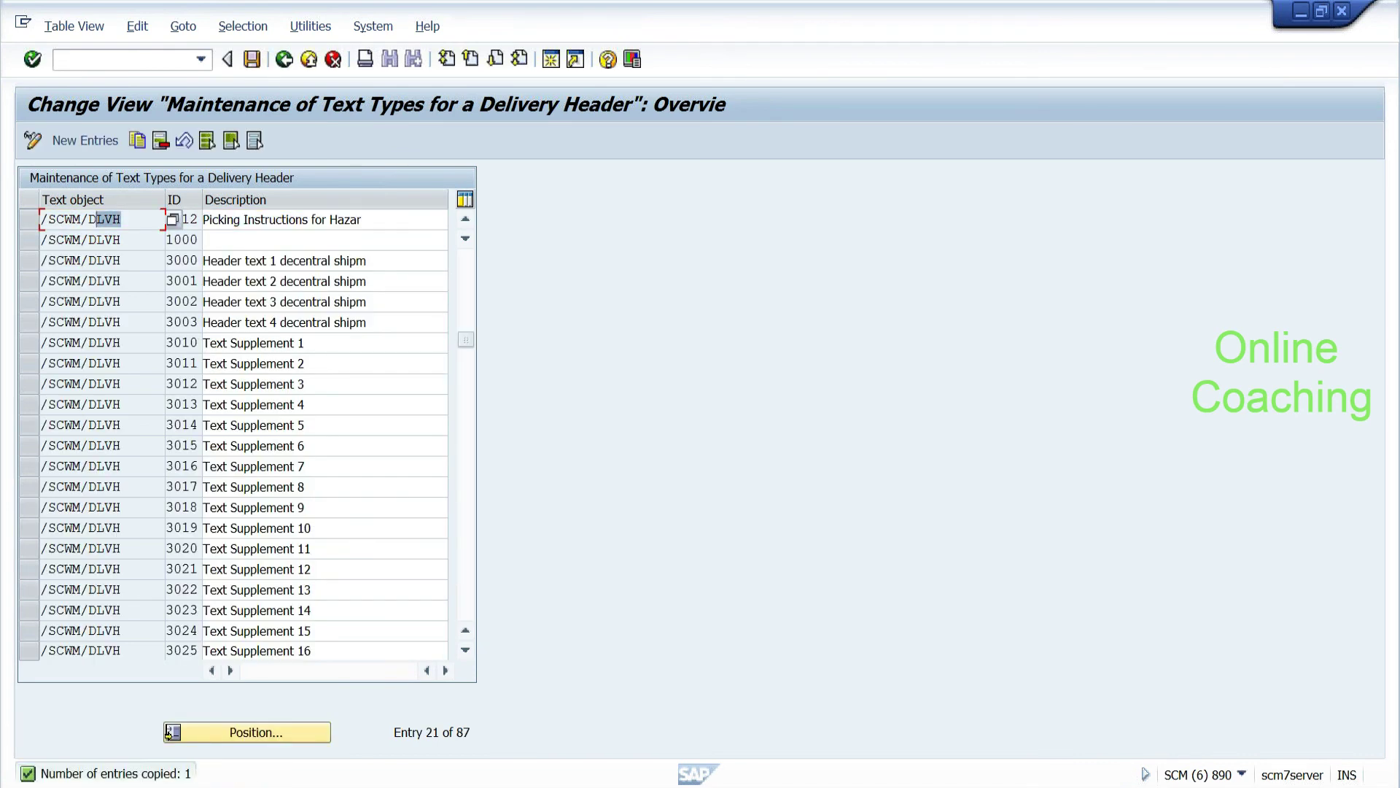
Step: Save the new header text type and create a workbench request with the short description "text profile"
click(32, 220)
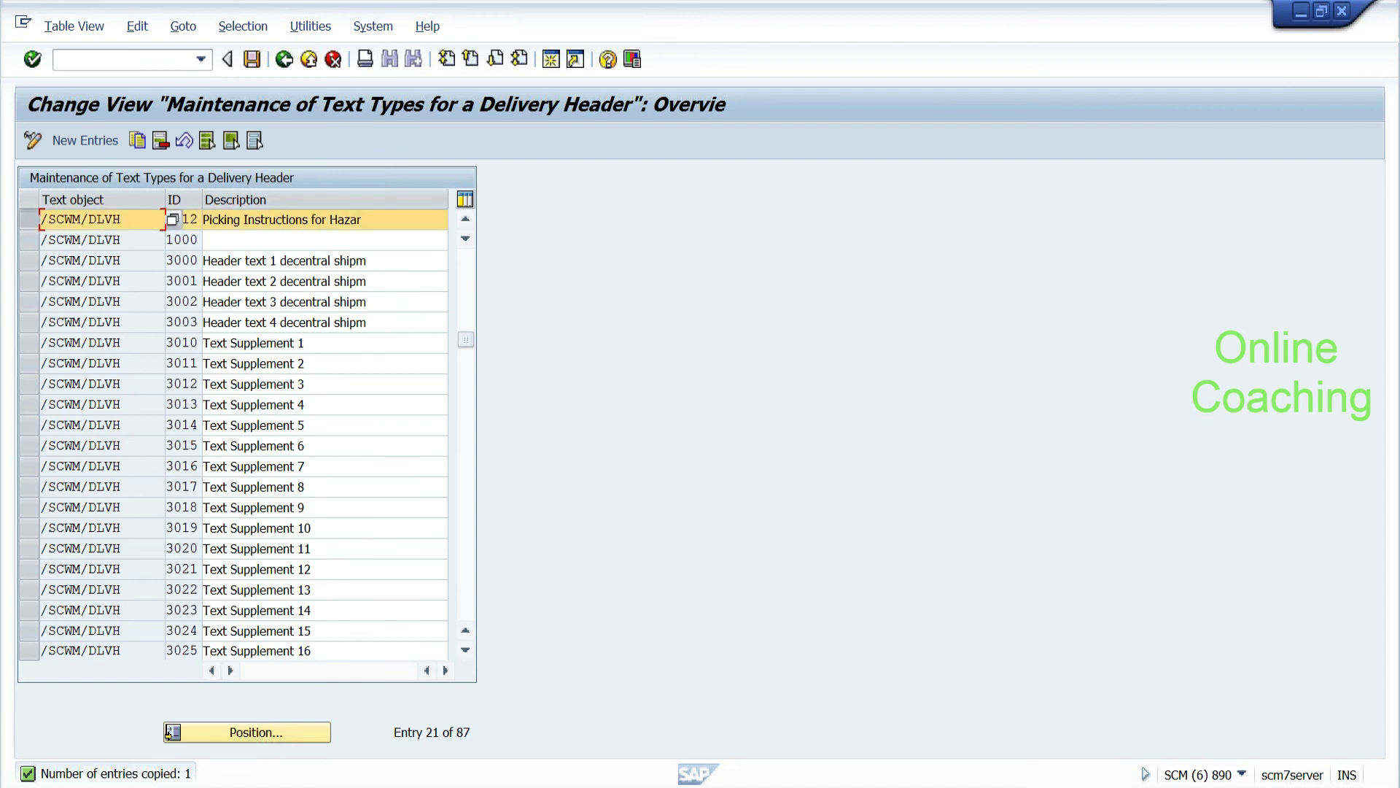
click(245, 64)
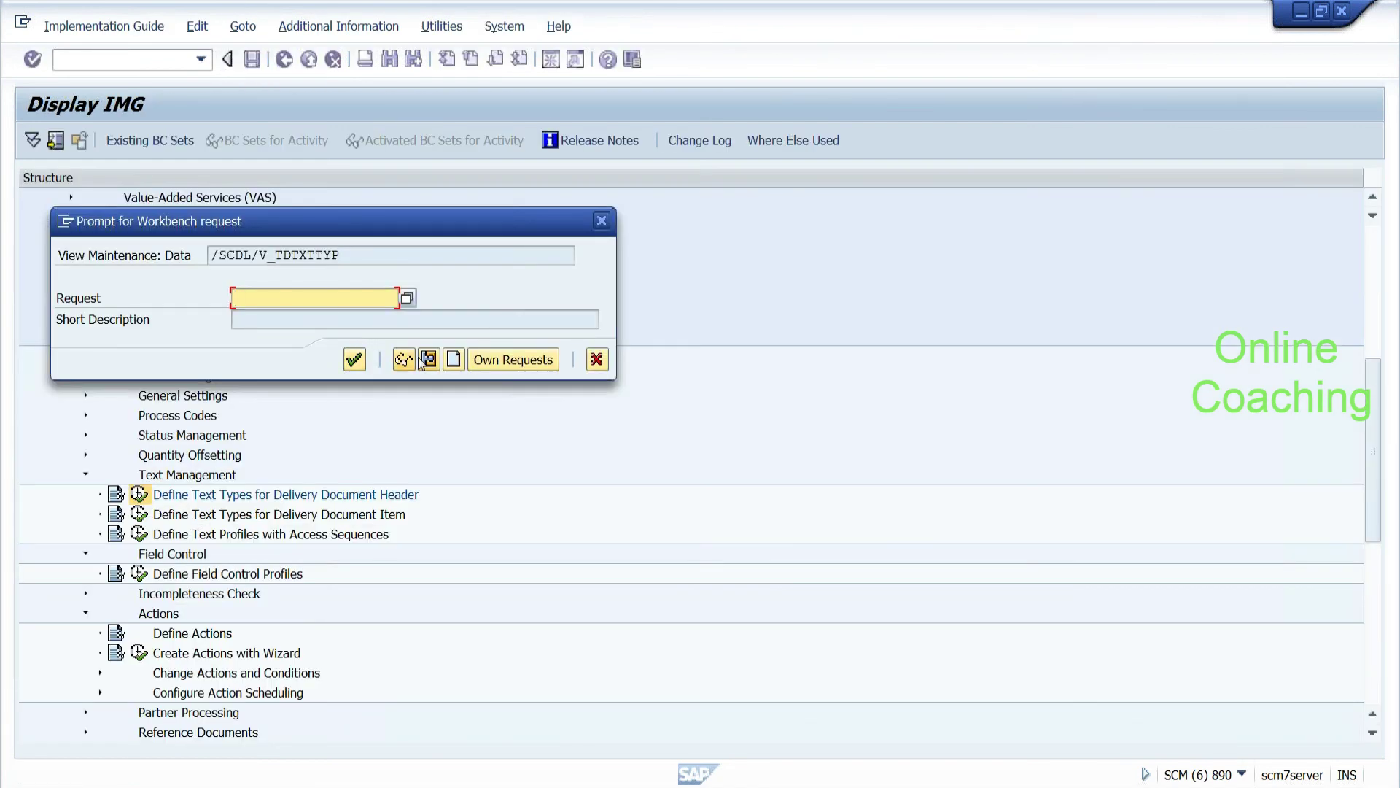
click(453, 359)
text(text progi)
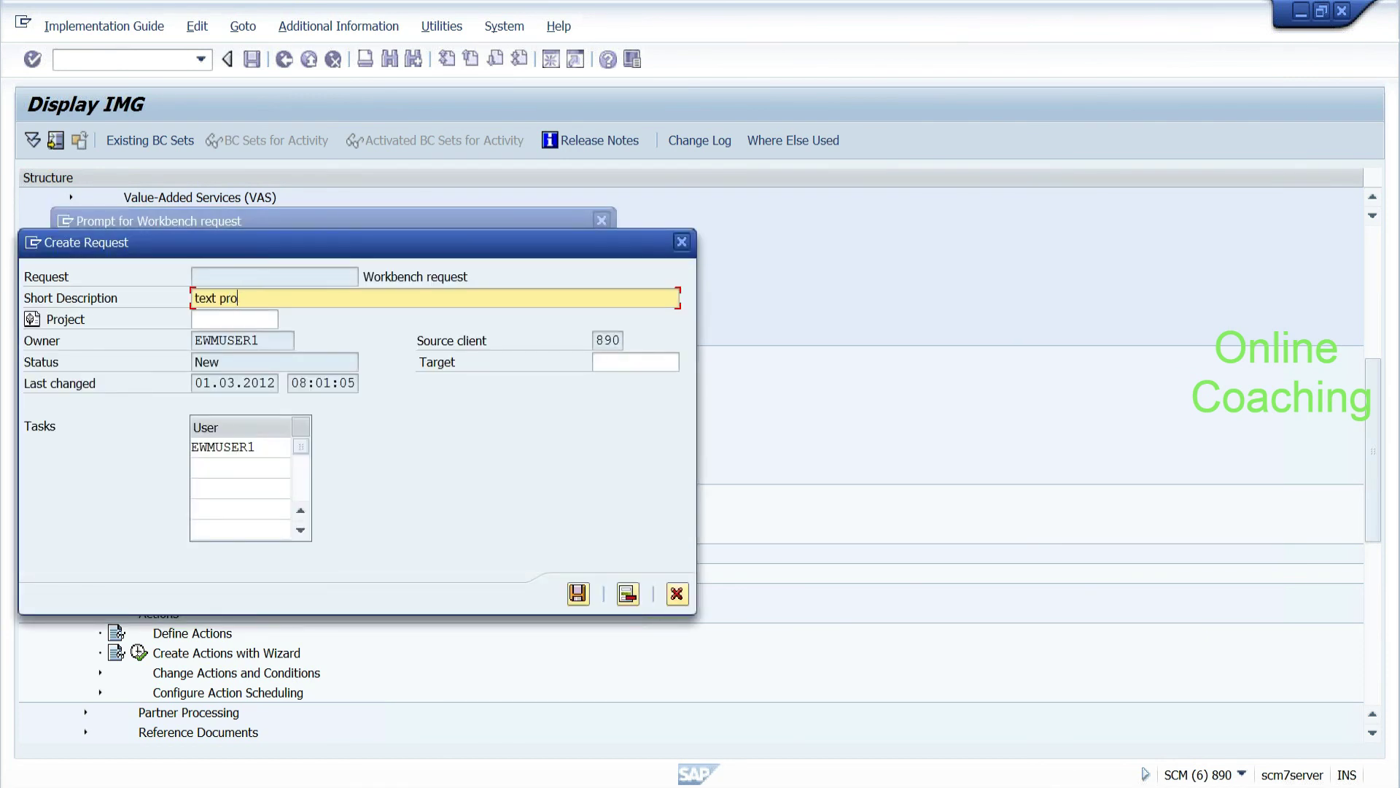
key(BackSpace)
key(BackSpace)
text(file)
key(Return)
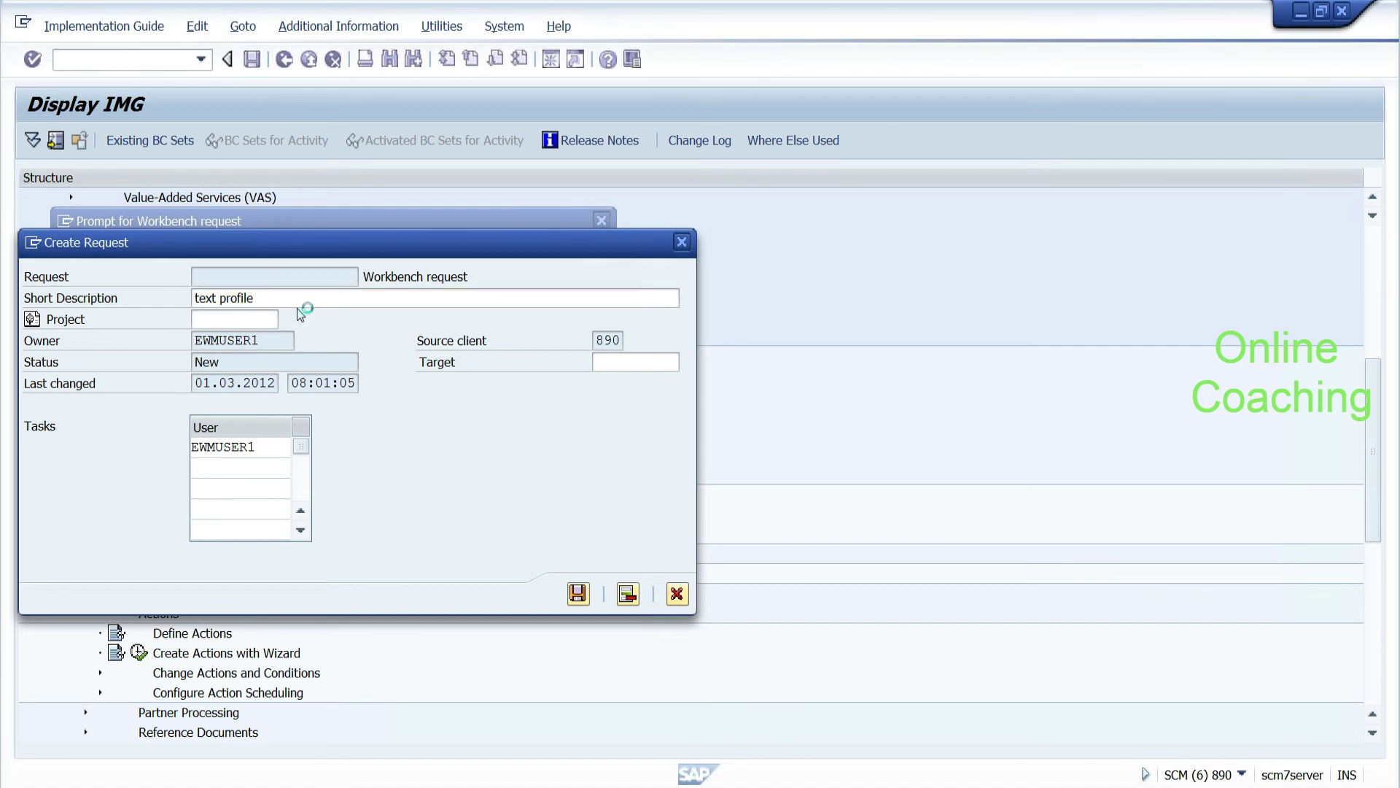
Step: Switch to the Notepad notes and add a dashed separator and the line "EWM document types" below "Mainframe:-"
key(alt+Tab)
click(385, 364)
text(---------------------)
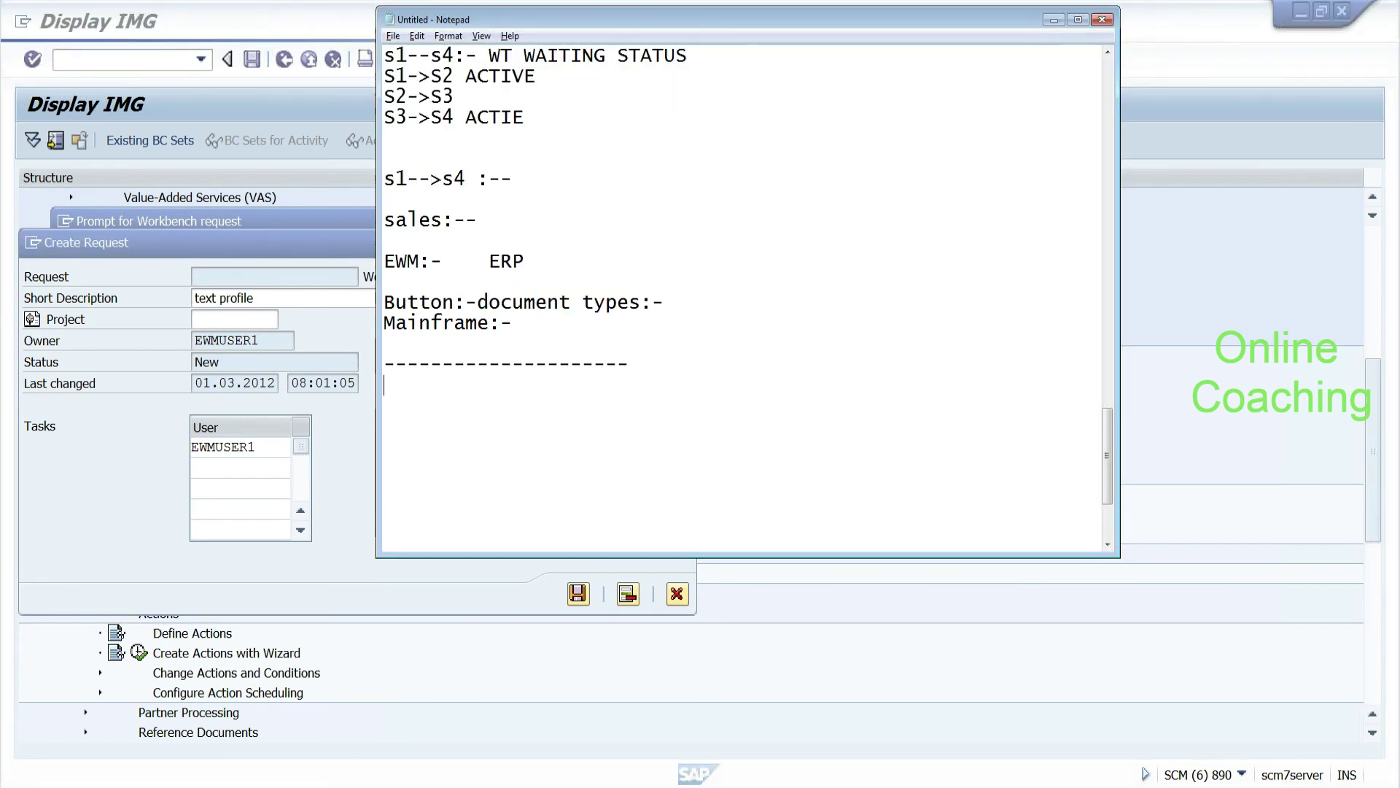
key(Return)
text(EWM docu)
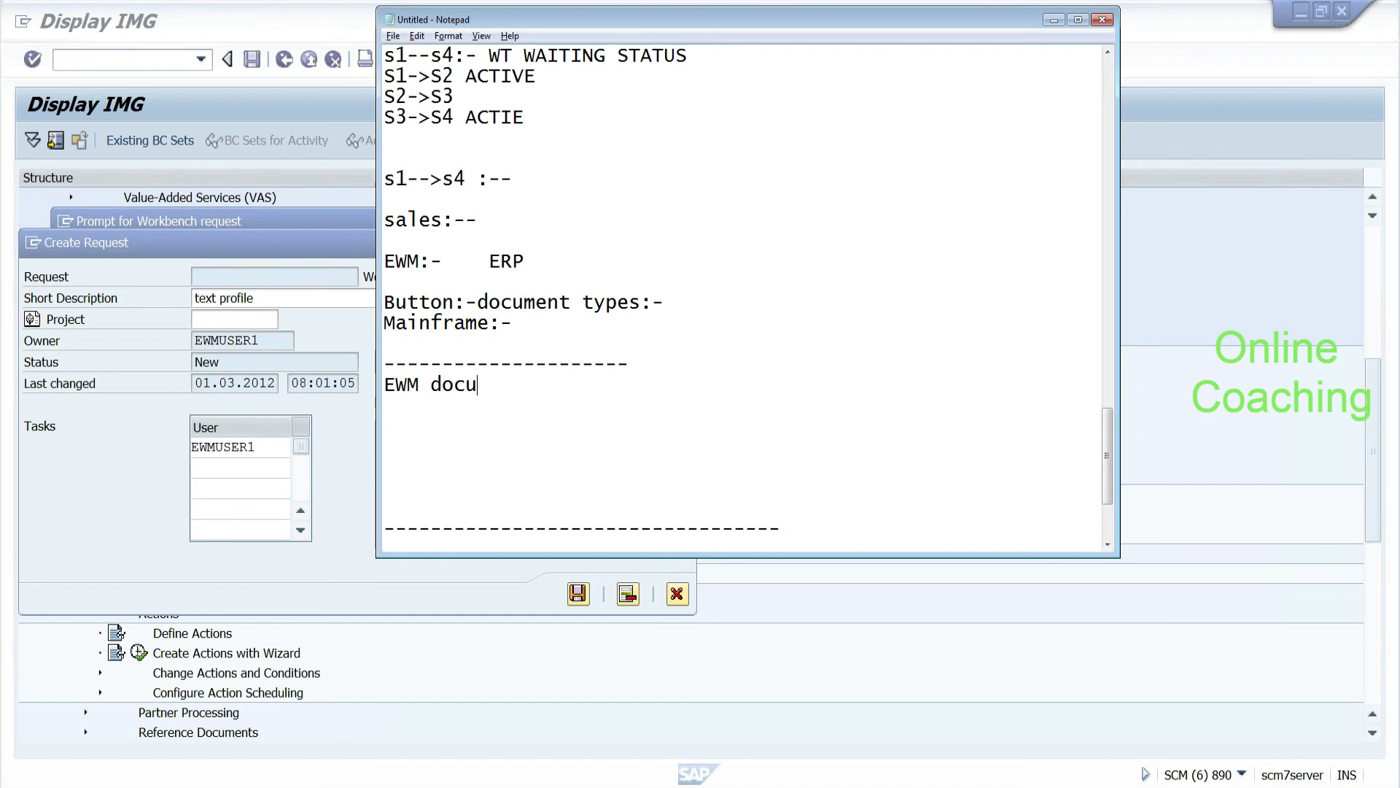
text(ment types)
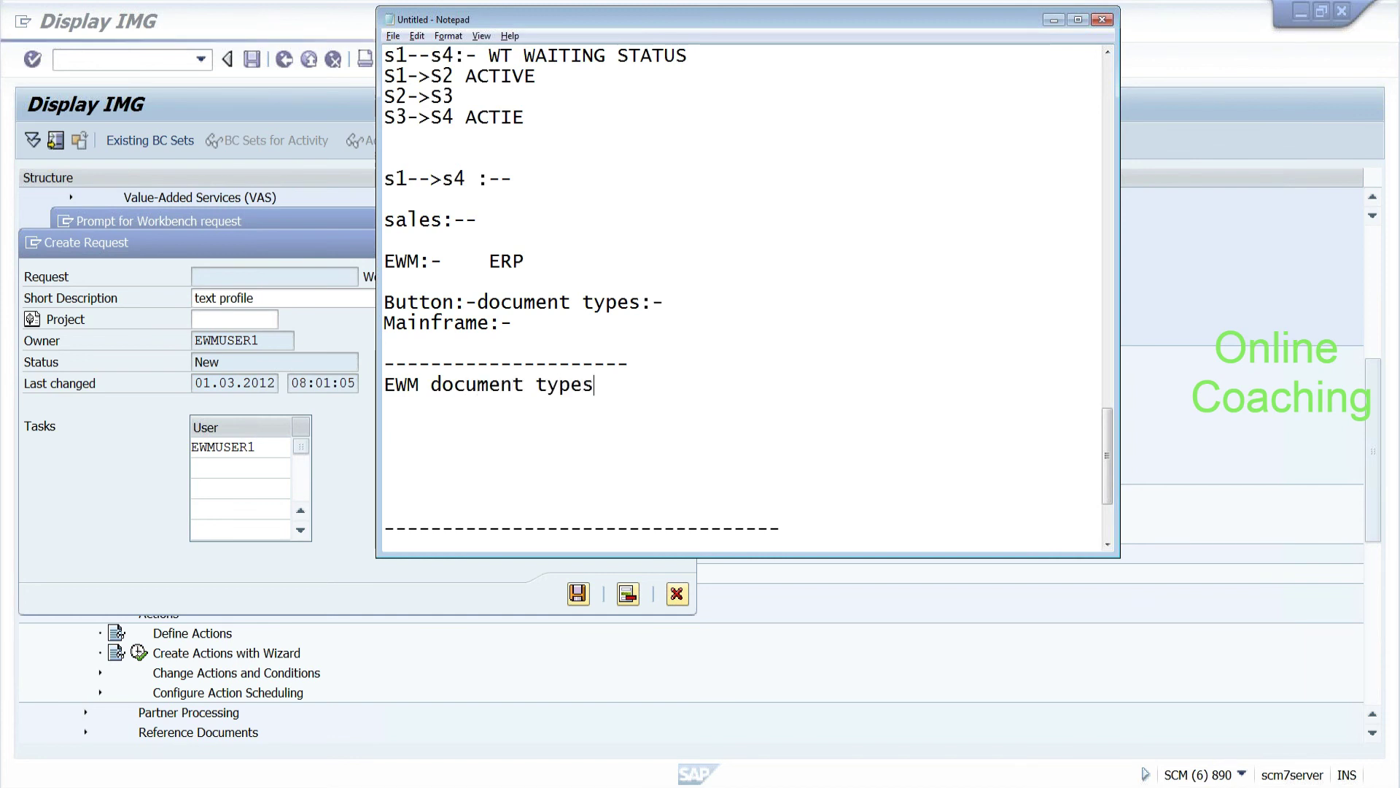
Step: Extend the "EWM document types" line in the notes with ":-- action profile ( list of actions )"
text(:-- action progi)
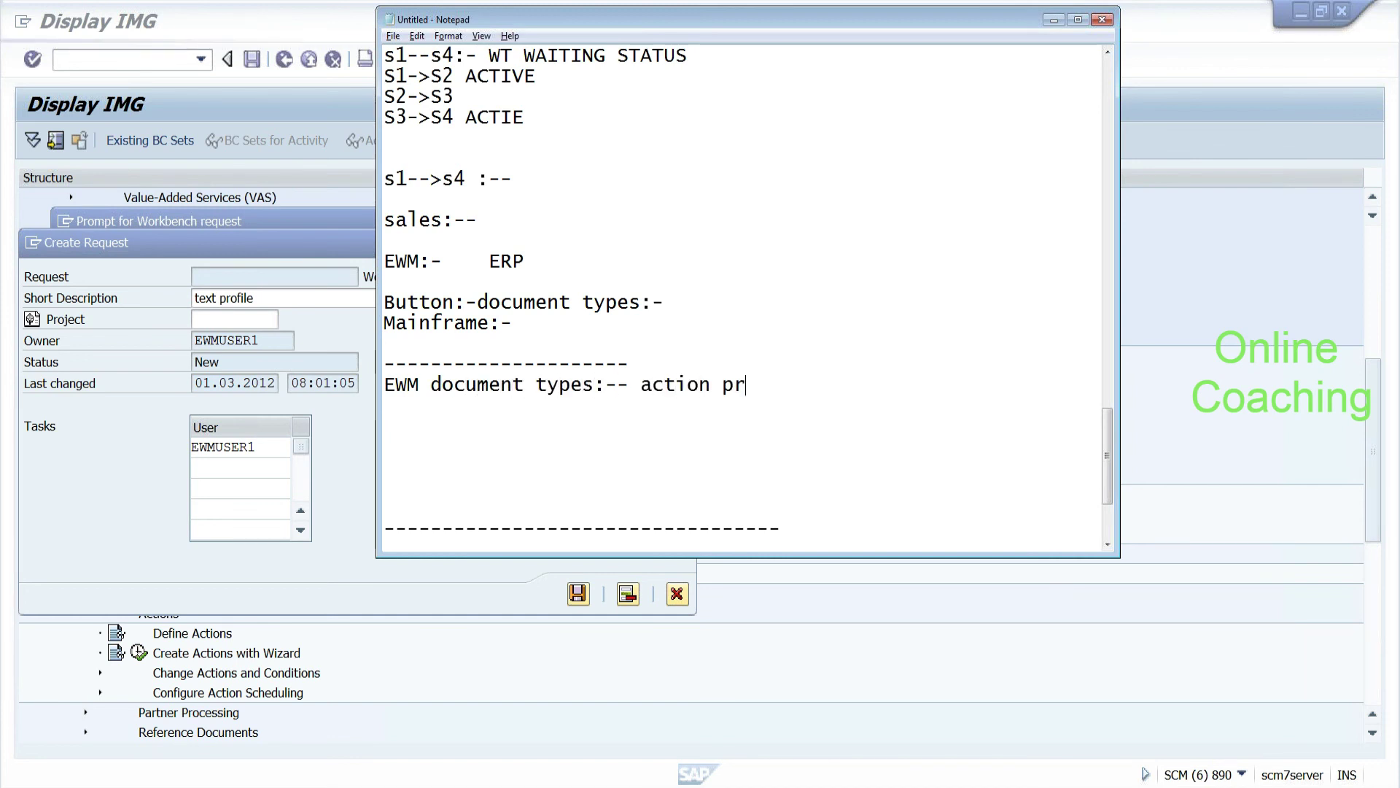
key(BackSpace)
key(BackSpace)
text(file ( a)
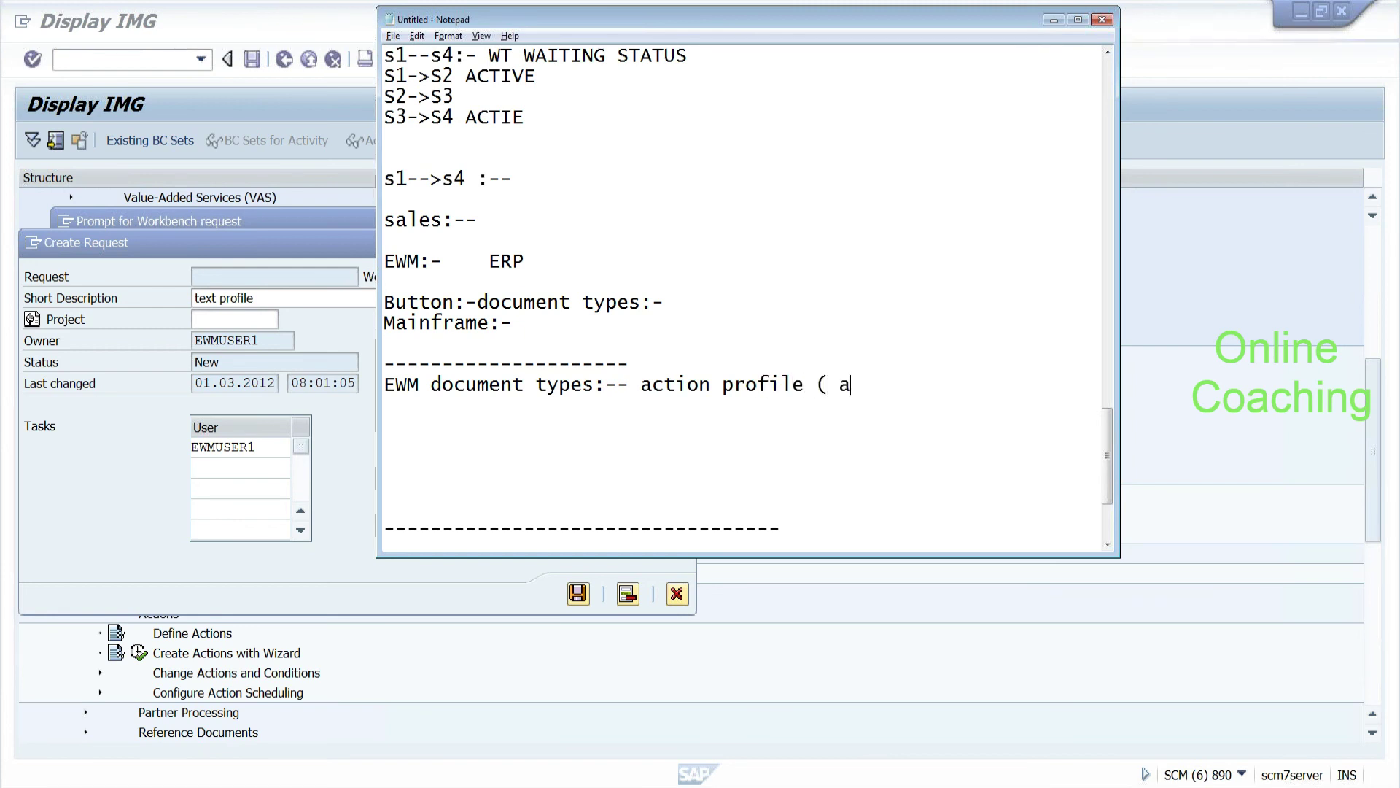
key(BackSpace)
text(lis)
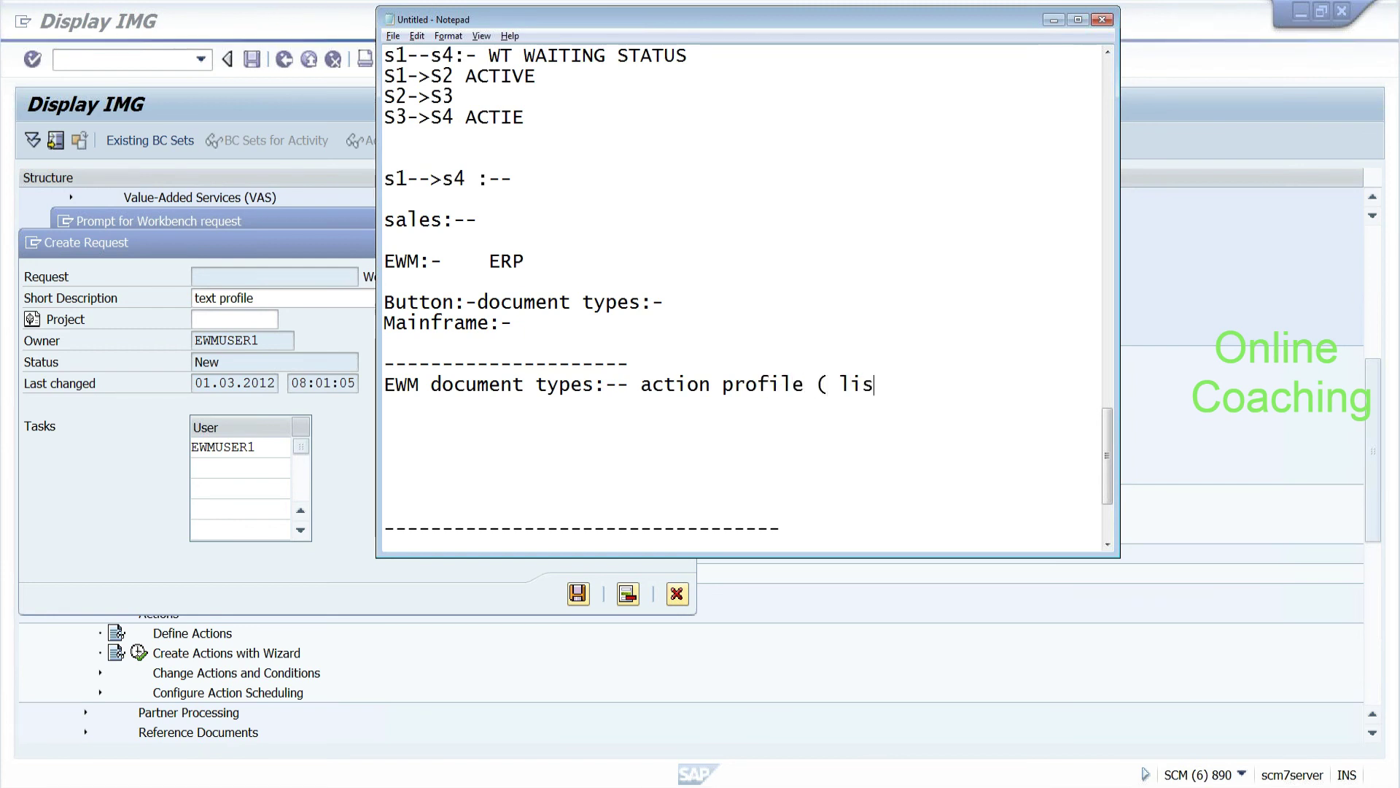
text(t of actions ) )
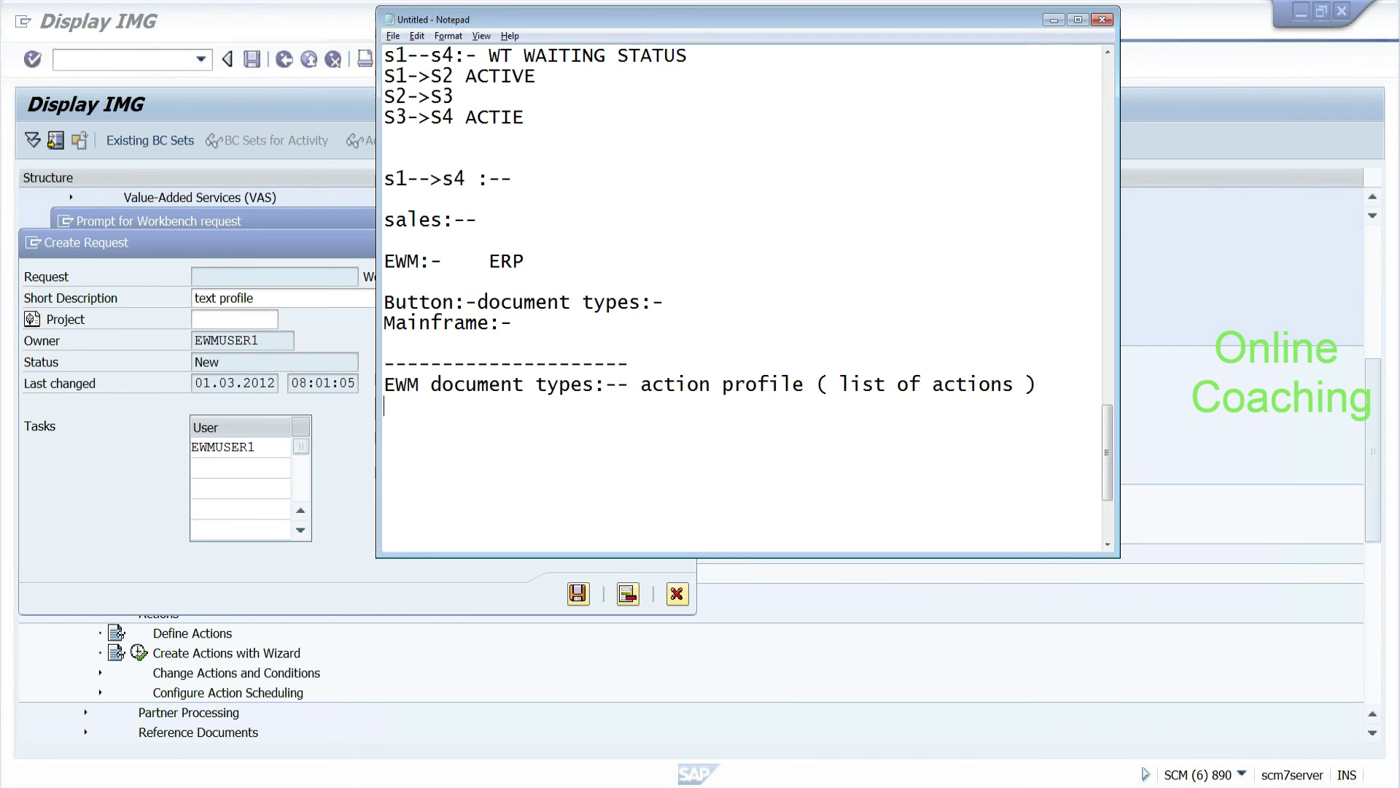
Step: Add "Field Profile ( Fileds are mand/disable invisibe )" beneath the action profile entry, indented to align with it
text(                      Field )
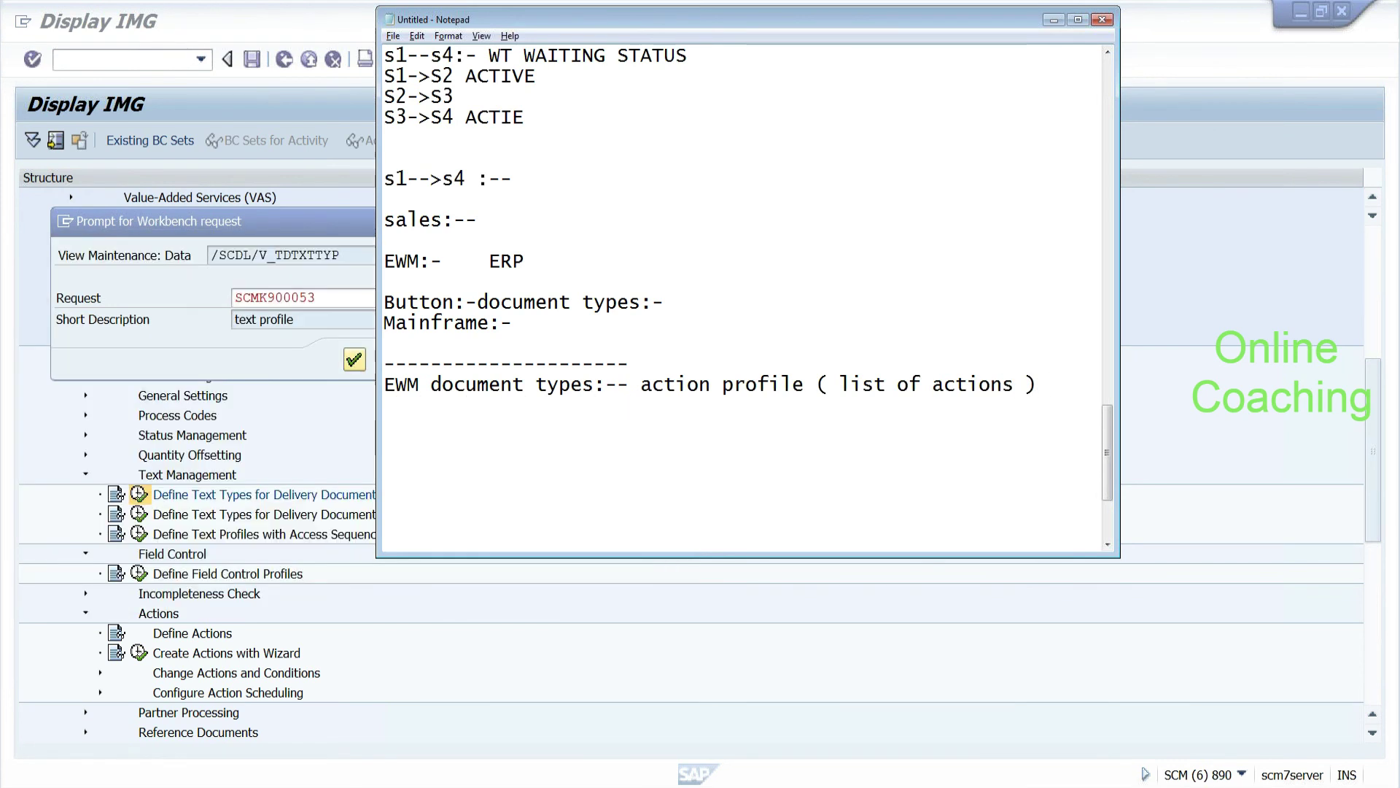
text(Profile ( F)
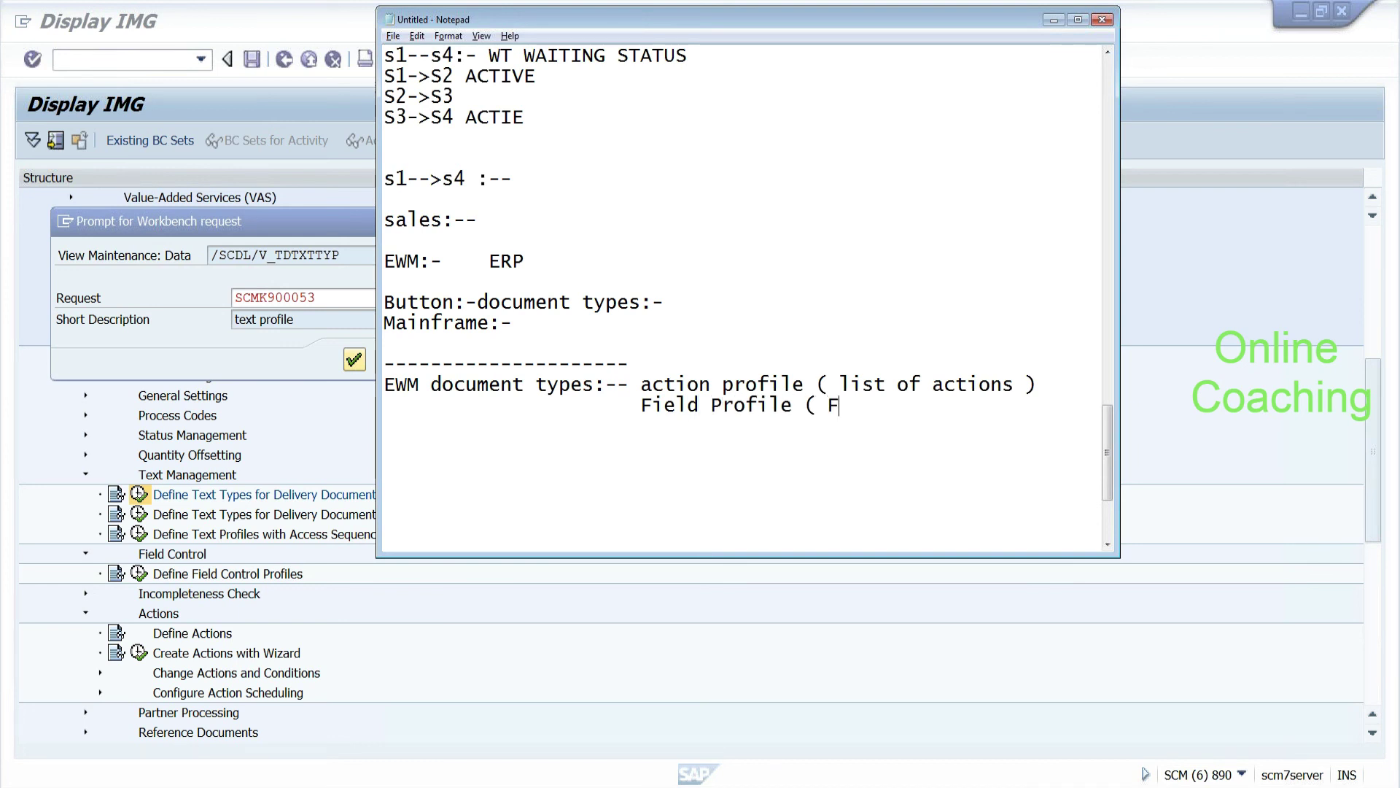
text(ileds are man)
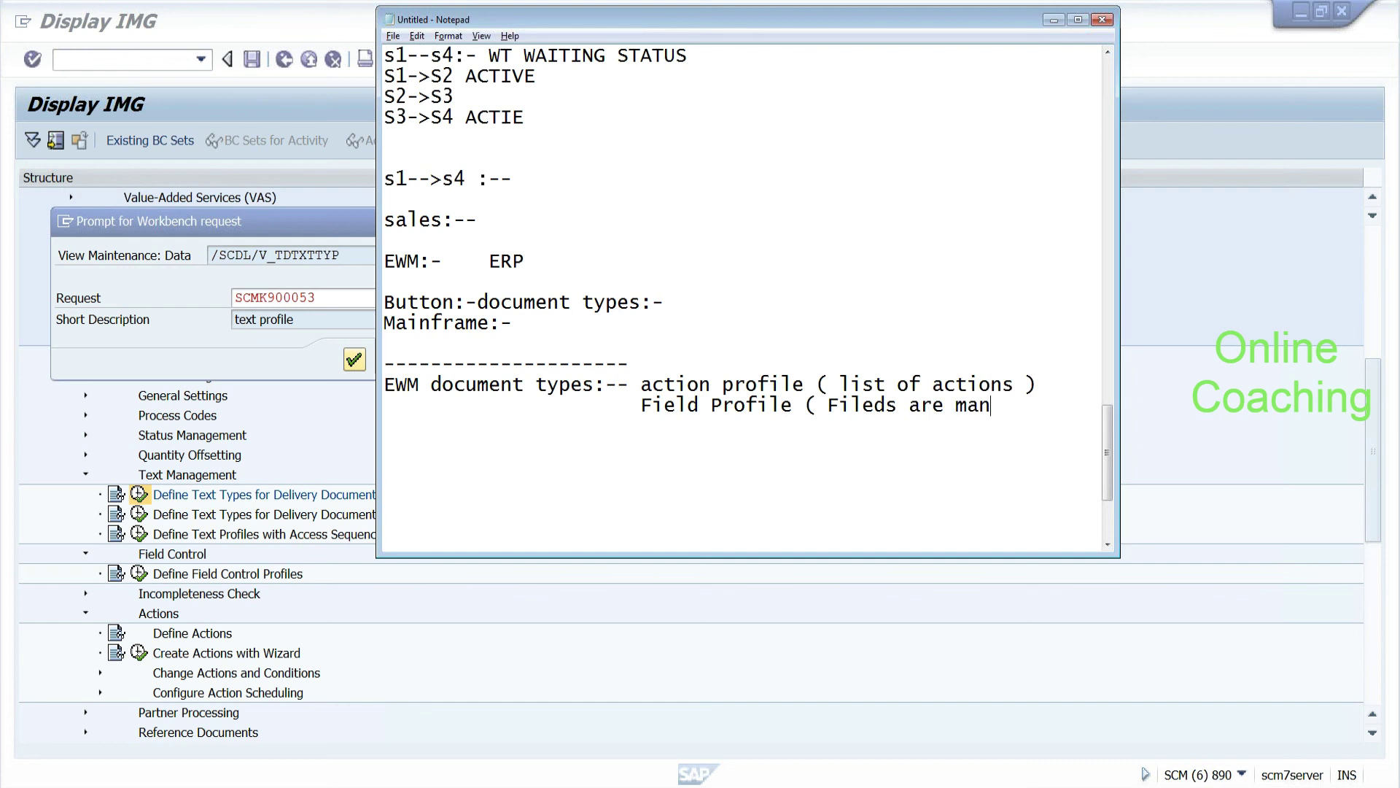
text(d/disable                                        )
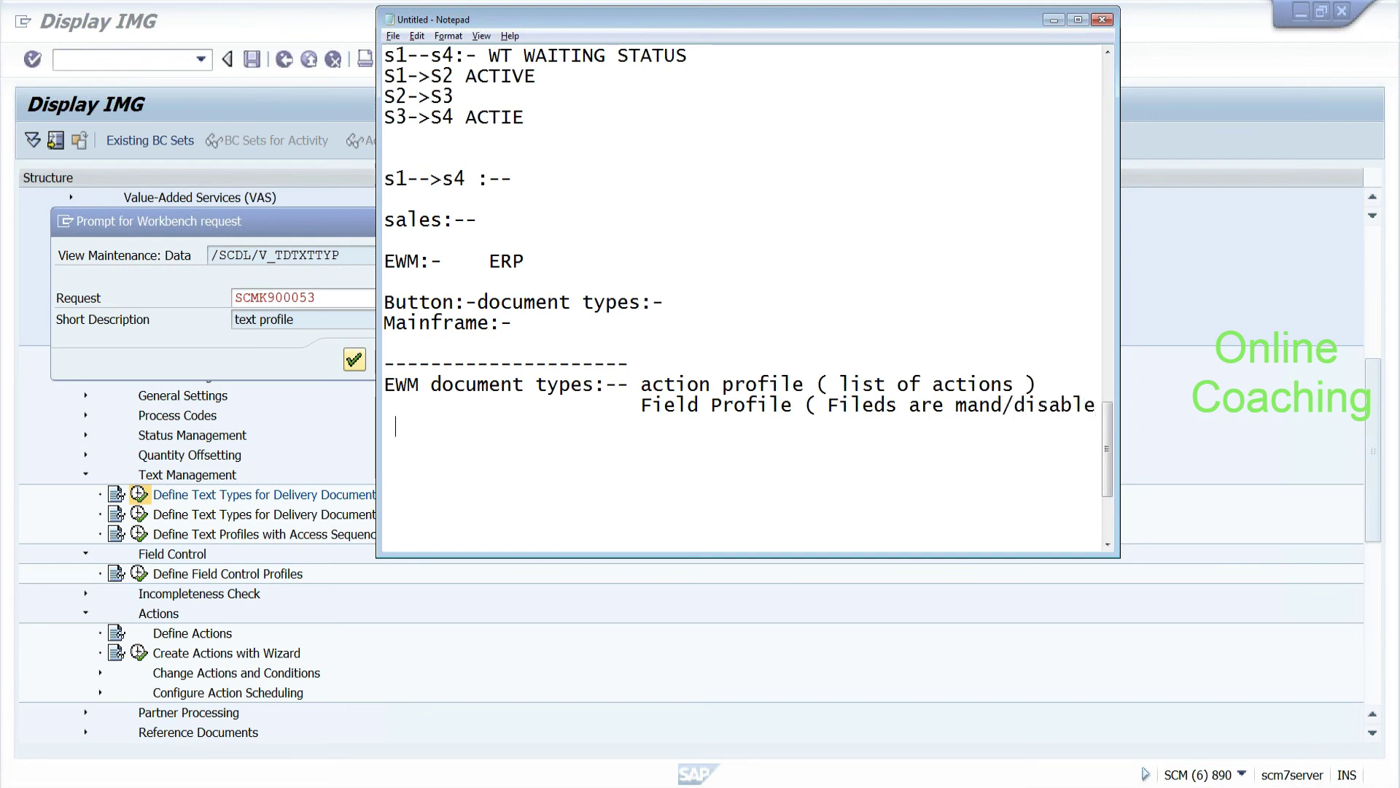
text(invisibe ))
drag(641, 405, 967, 425)
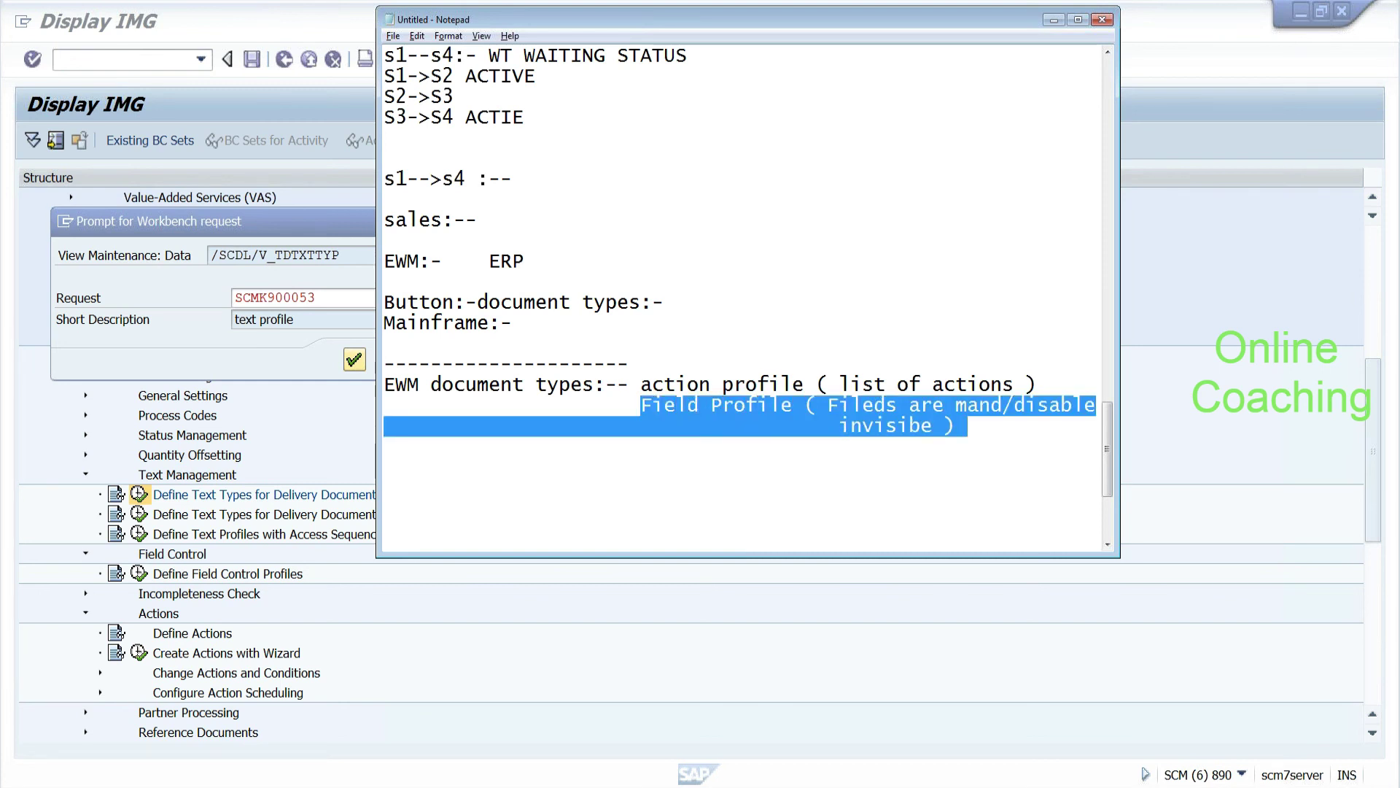
drag(606, 385, 385, 385)
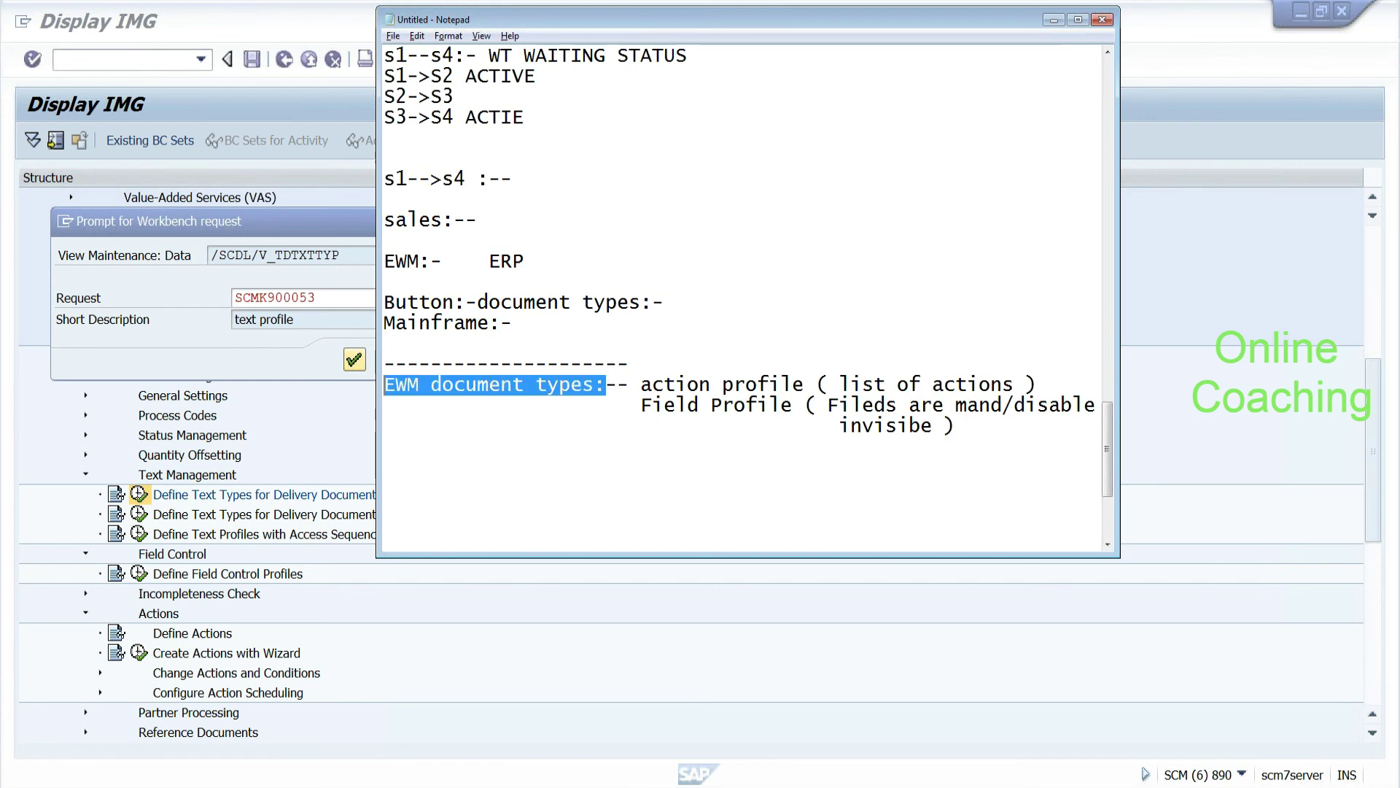
Step: Add the aligned entry "Text Profile ( standard + custom texts )" below the field profile note
click(384, 468)
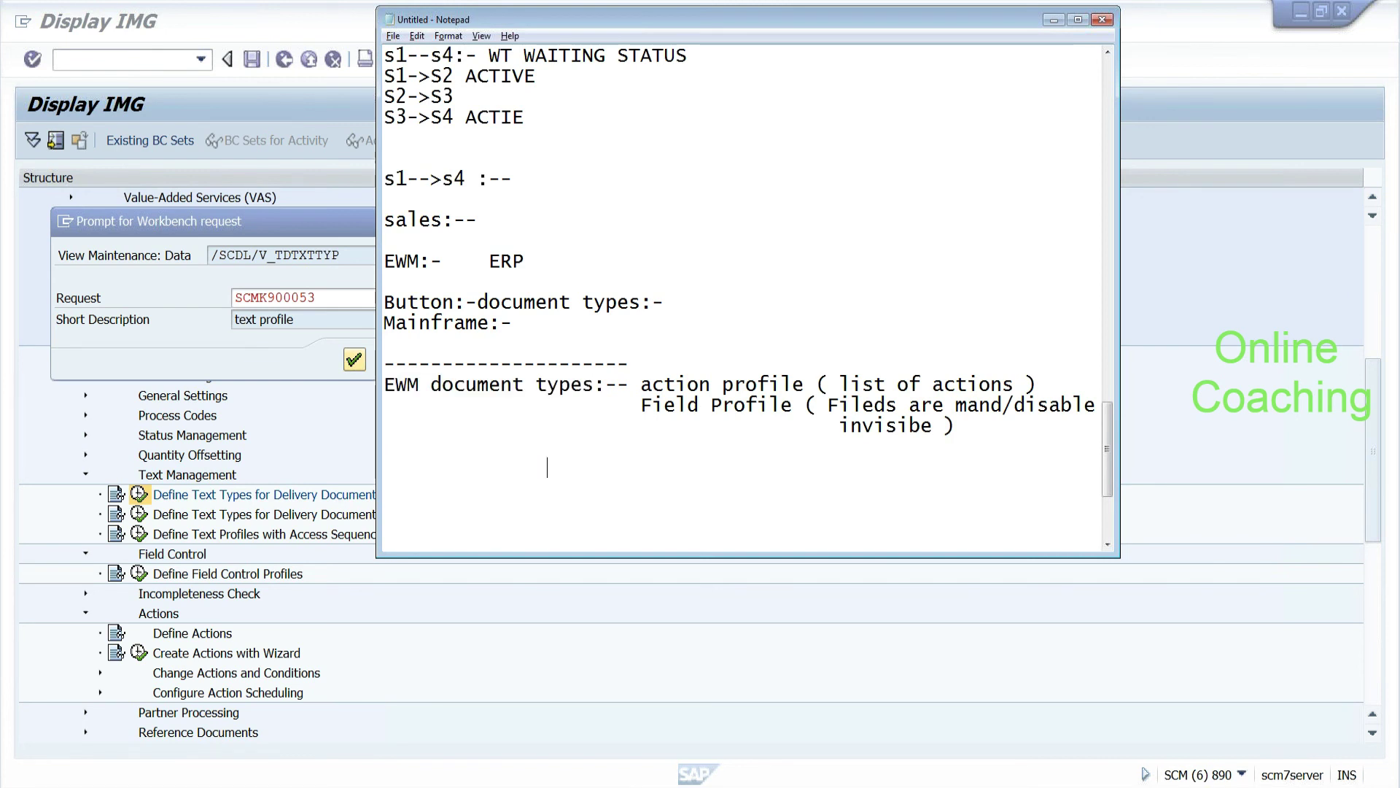
text(Text Profile )
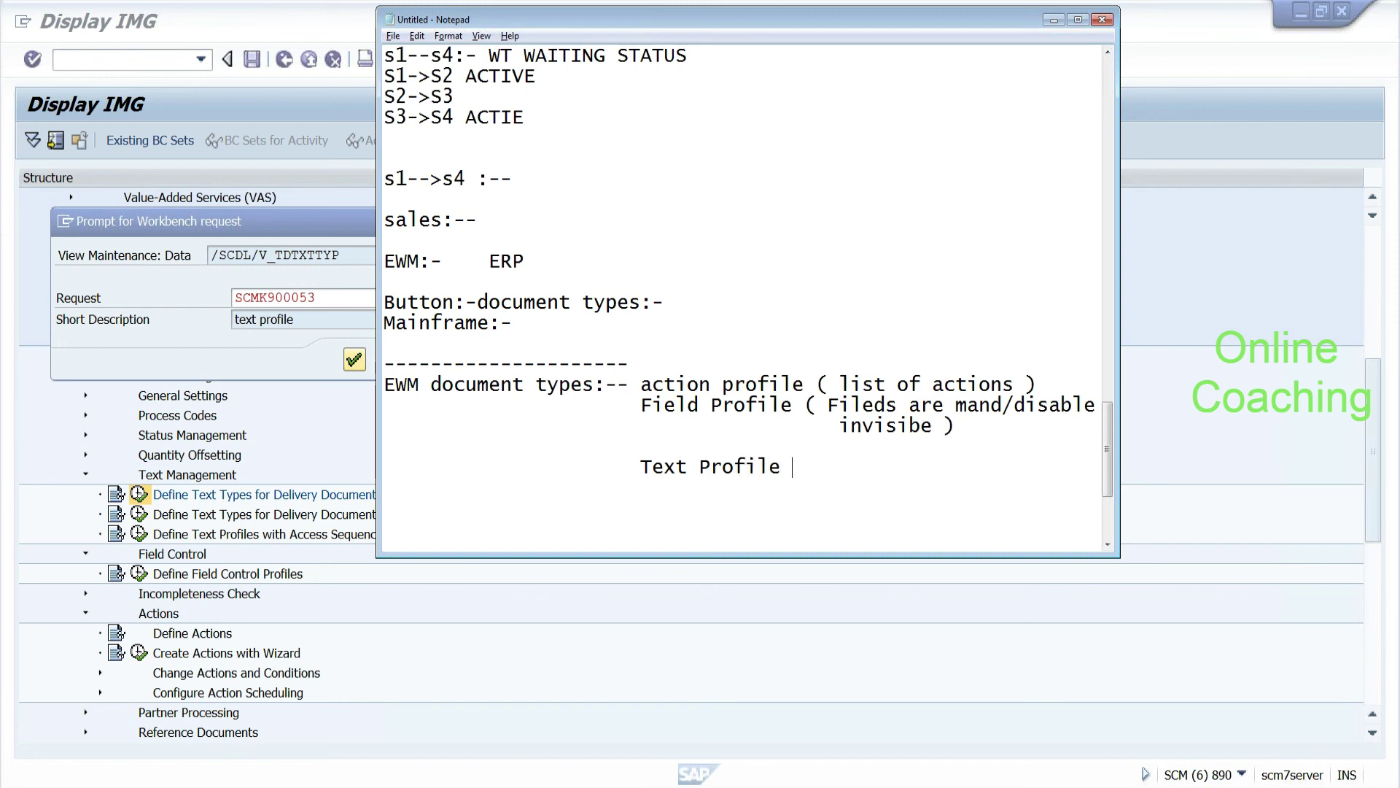
text(( standard +)
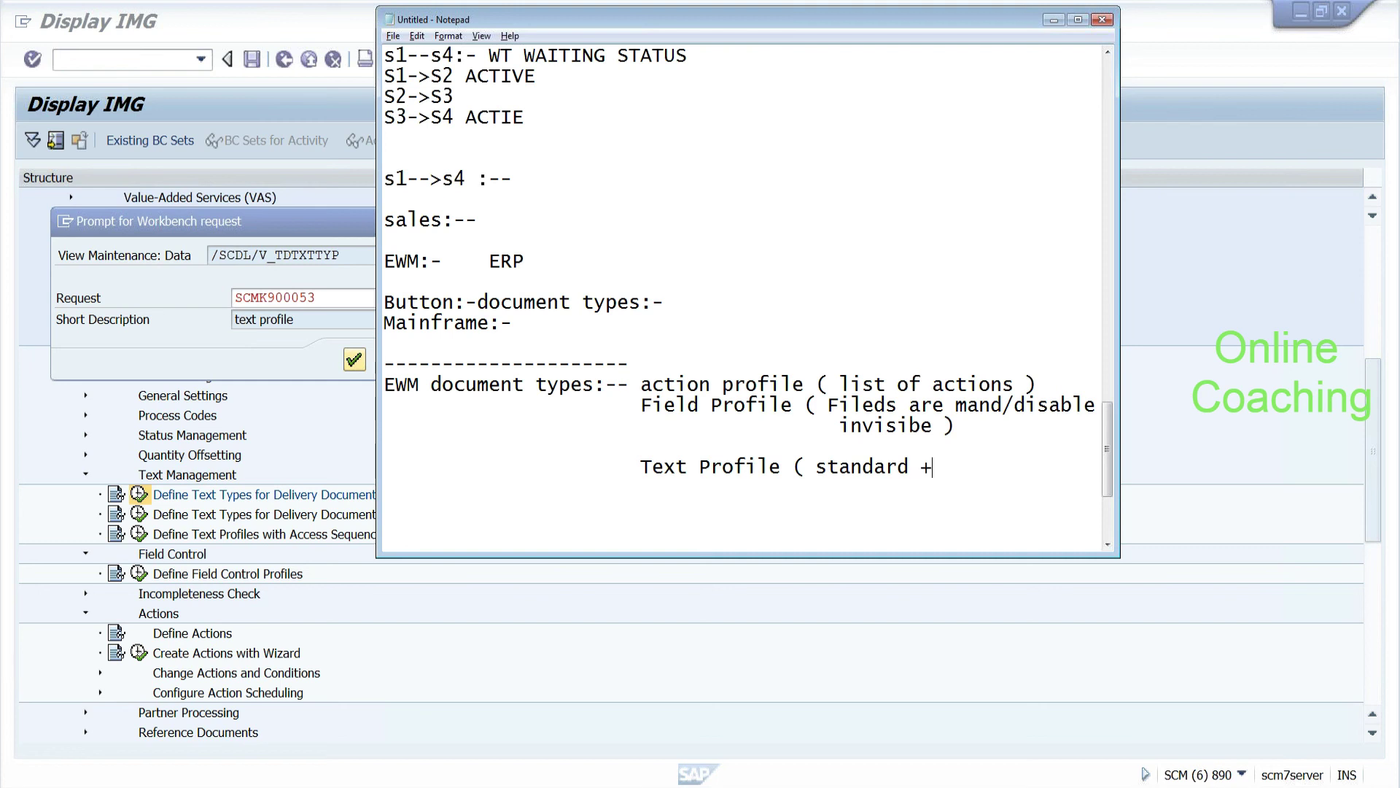
text( custom texts ))
drag(816, 467, 910, 466)
drag(944, 466, 1086, 467)
click(395, 487)
drag(945, 466, 1050, 467)
click(395, 487)
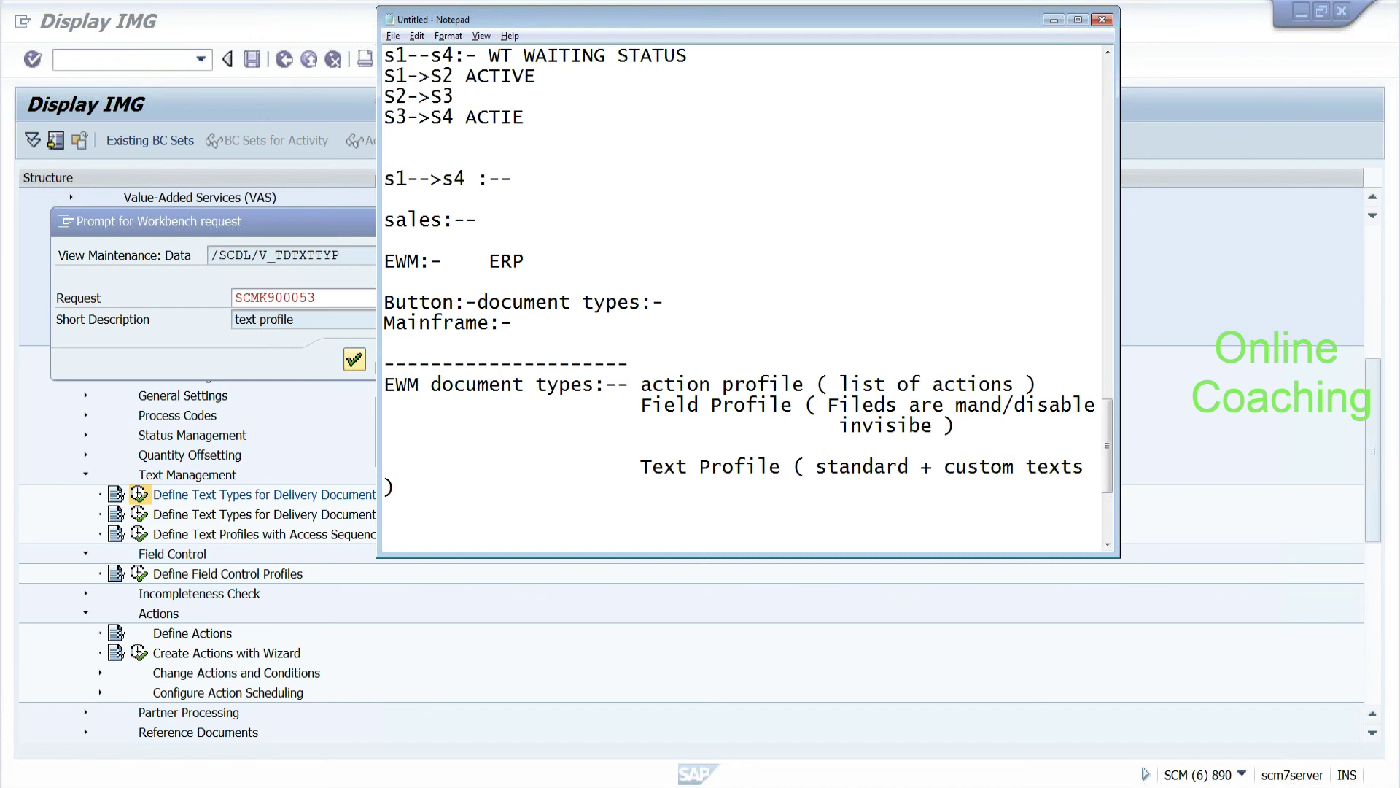
Step: Close the EWM document types section of the notes with a dashed separator line below the Text Profile entry
drag(675, 467, 771, 466)
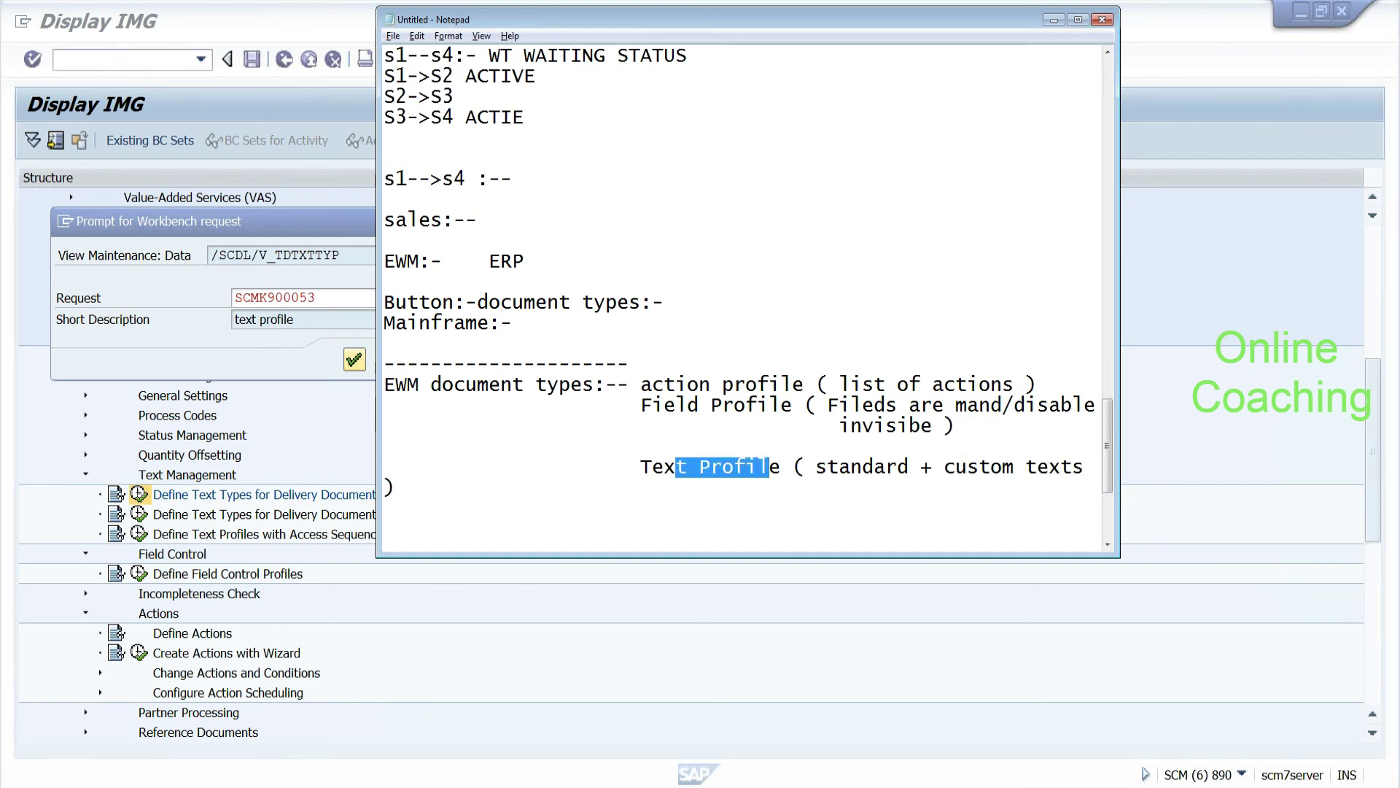
click(640, 467)
drag(595, 385, 385, 385)
click(440, 384)
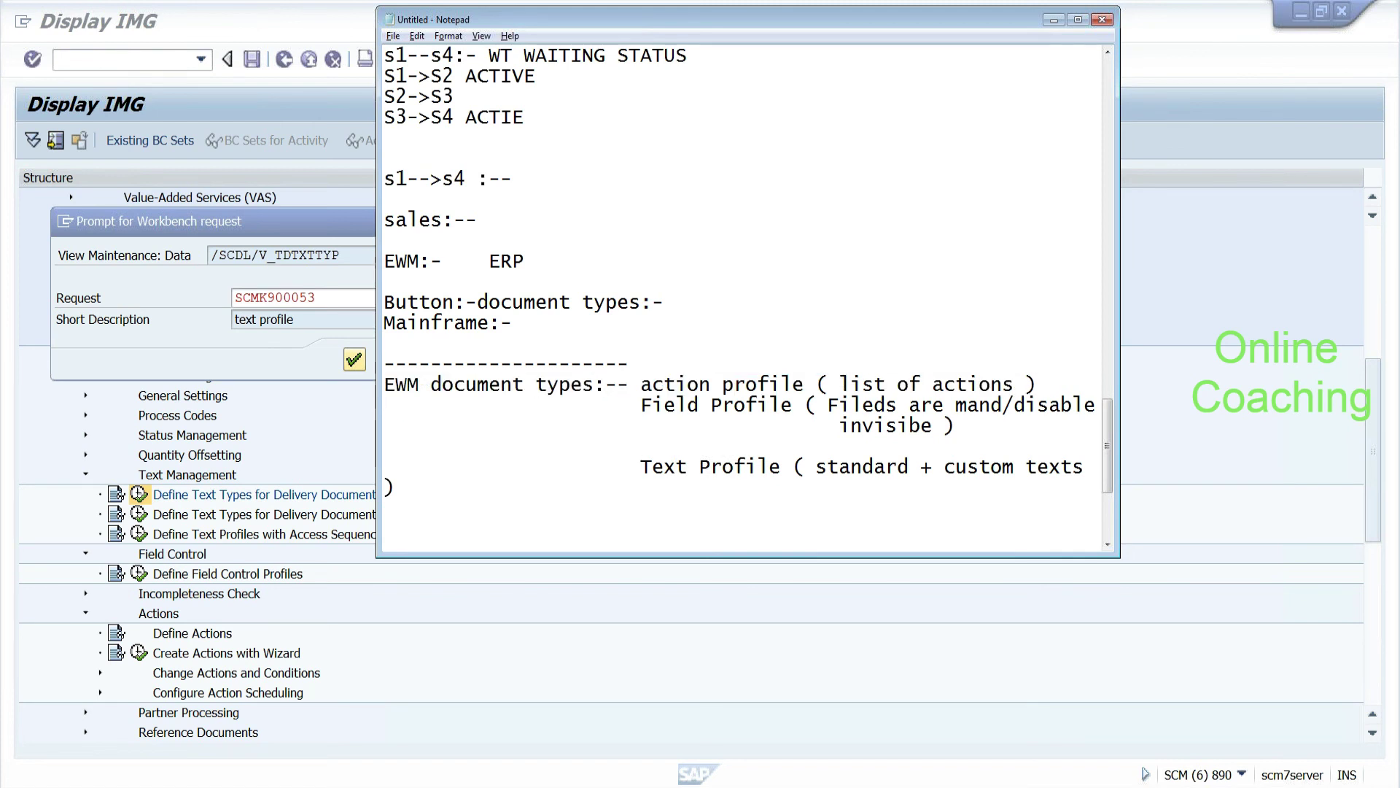
key(Return)
text(-------------------------------------)
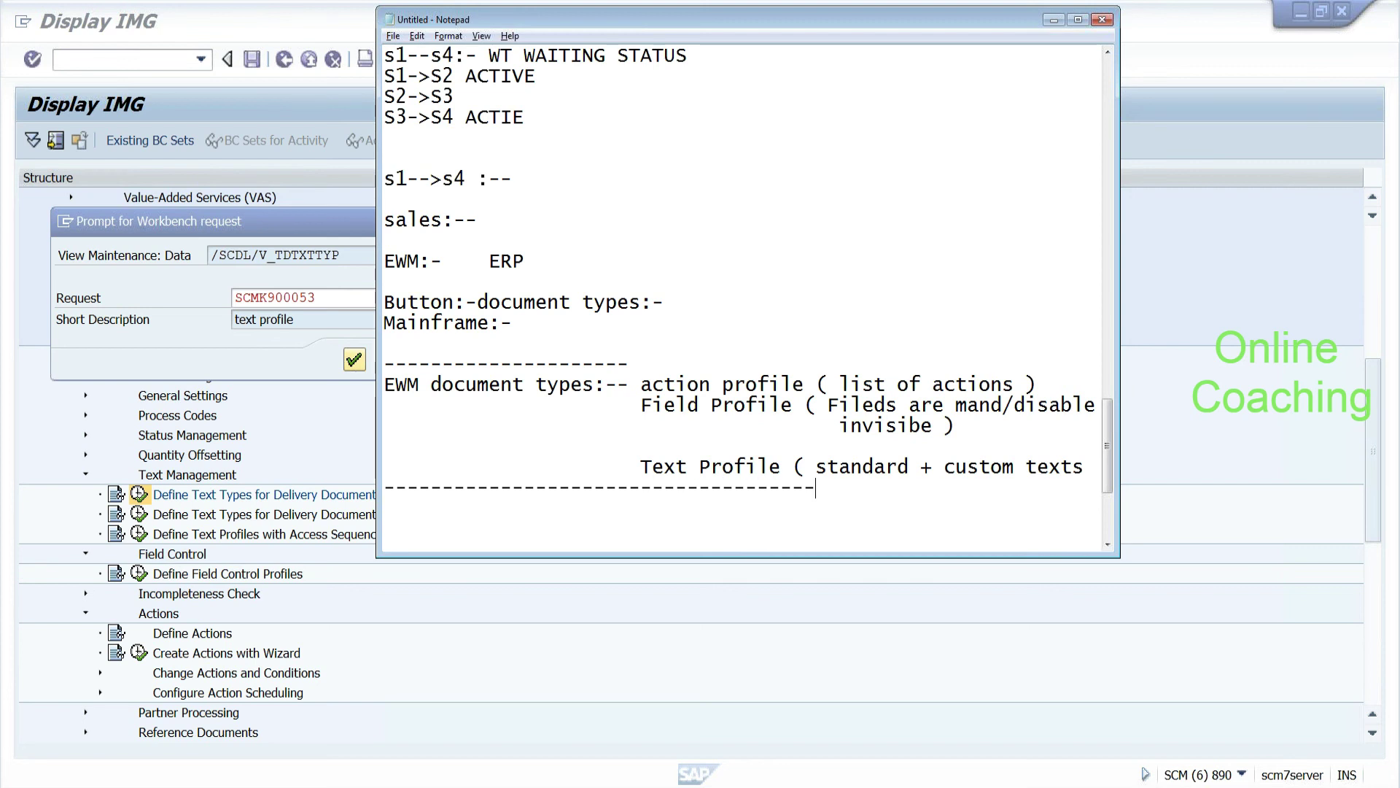
Step: Review the earlier notes on process type determination, the rice, fish and meat delivery items, and the inbound delivery putaway steps
scroll(1107, 445, up, 7)
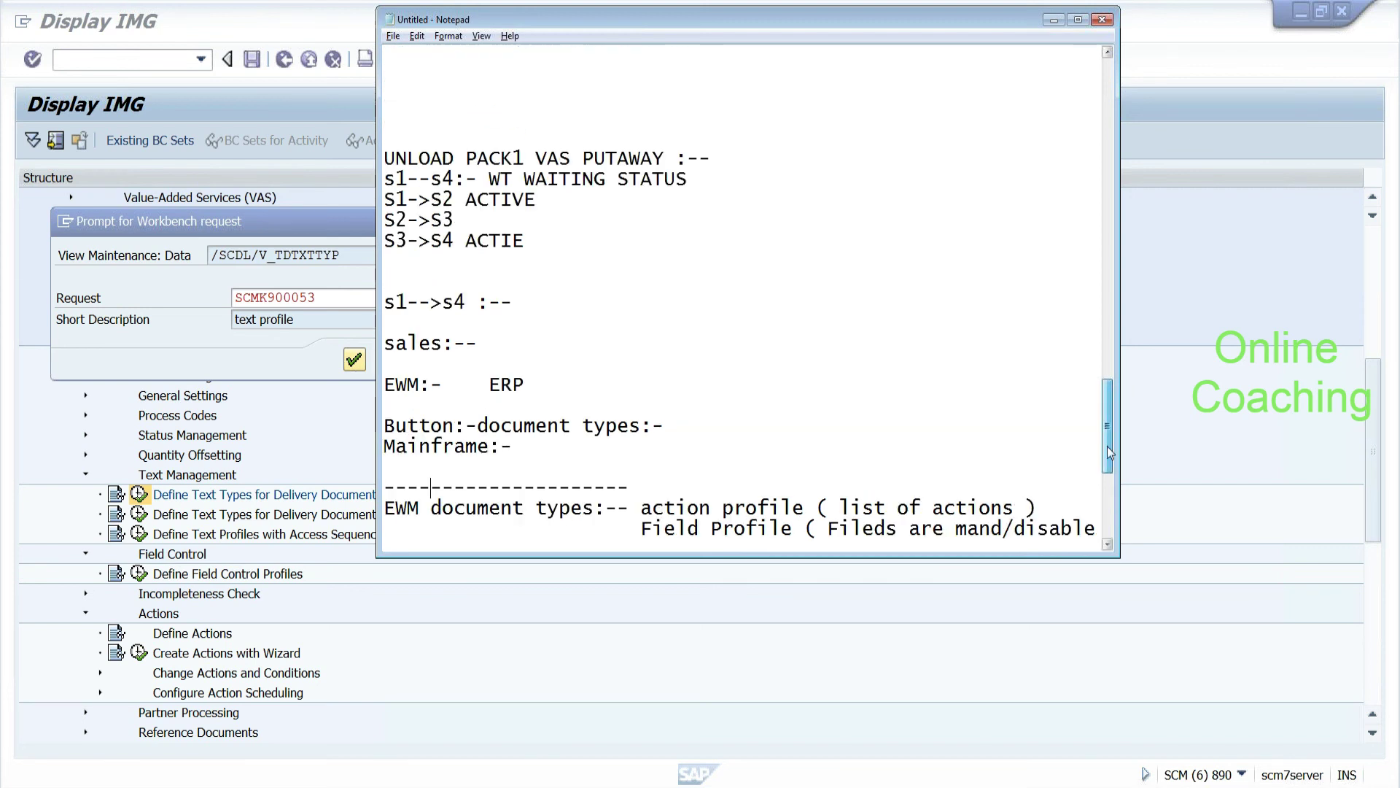
drag(1113, 387, 1109, 352)
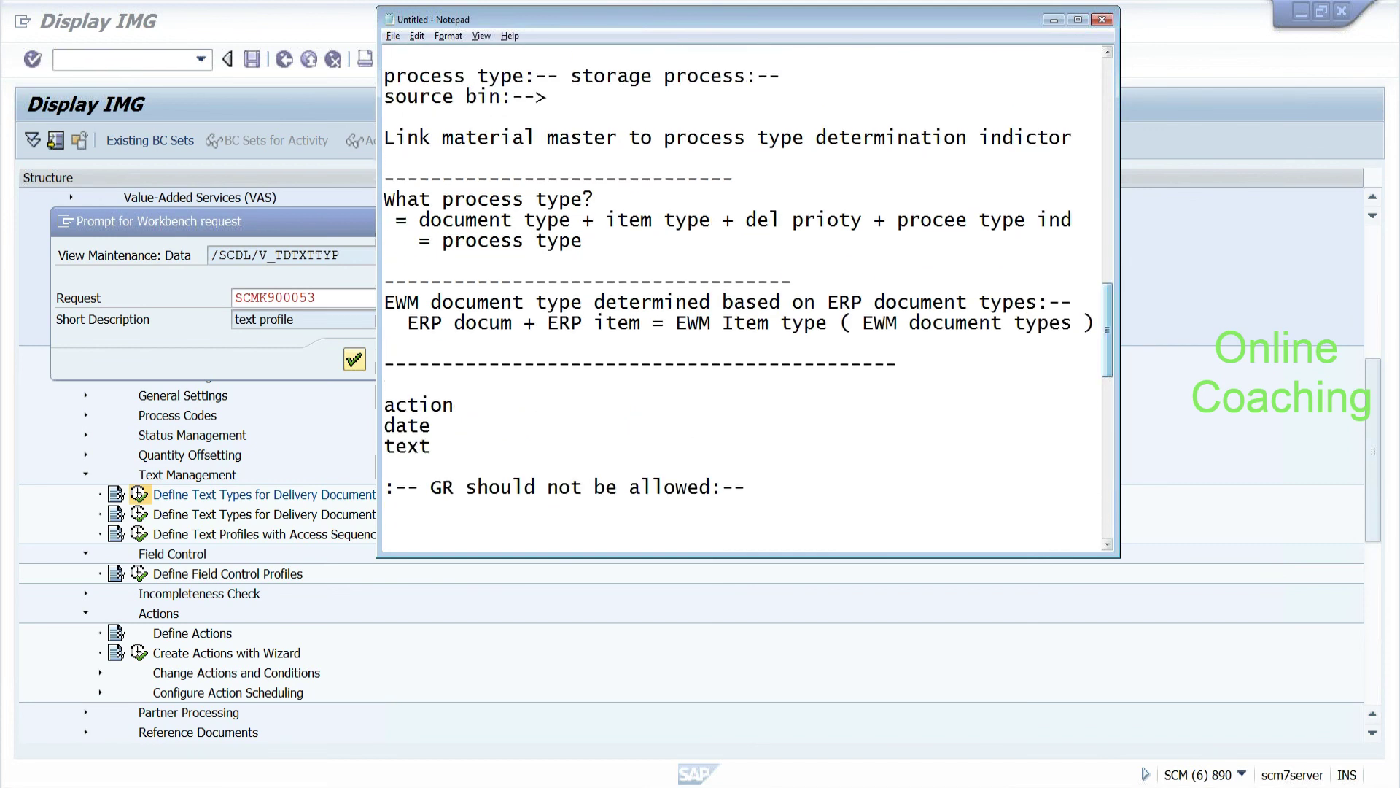
drag(1113, 289, 1103, 257)
drag(431, 363, 595, 364)
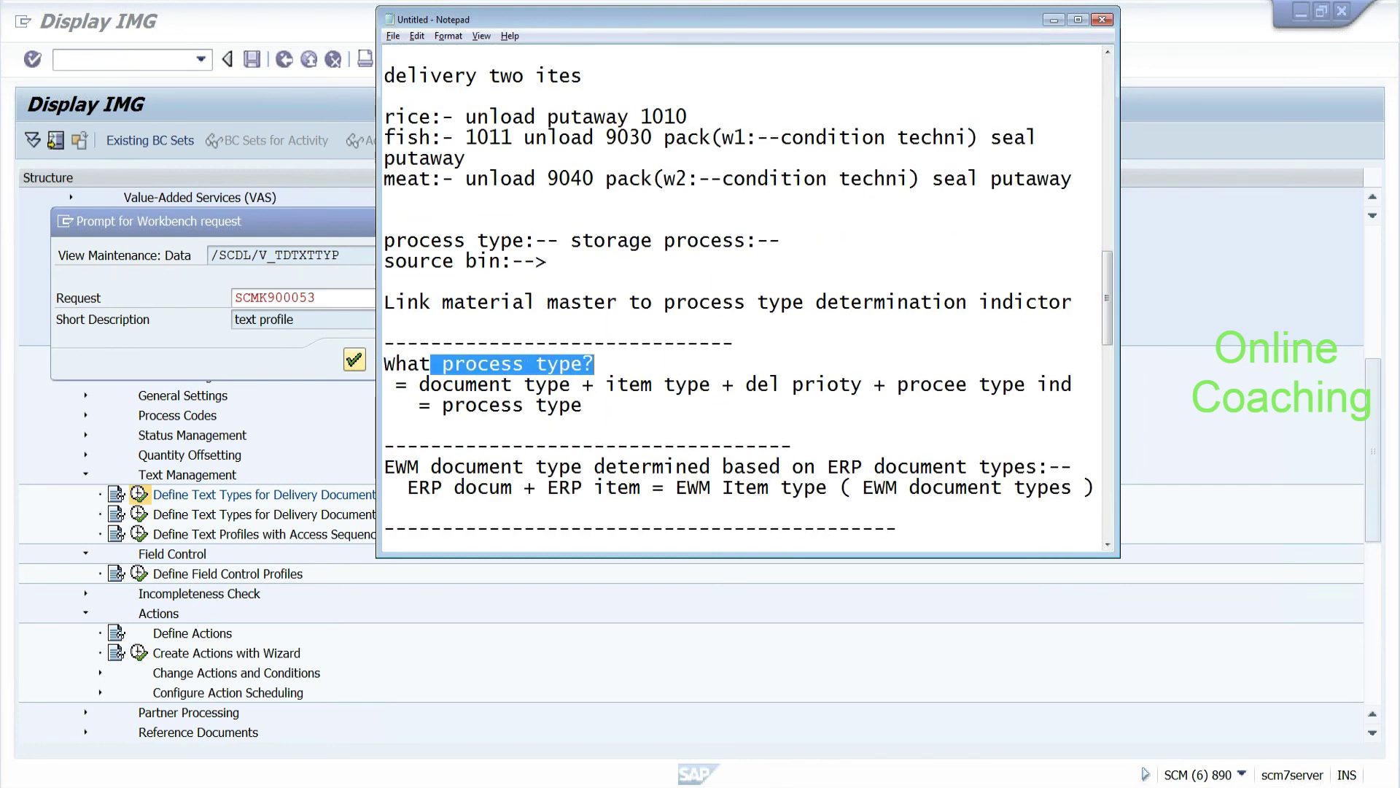
drag(1108, 333, 1108, 295)
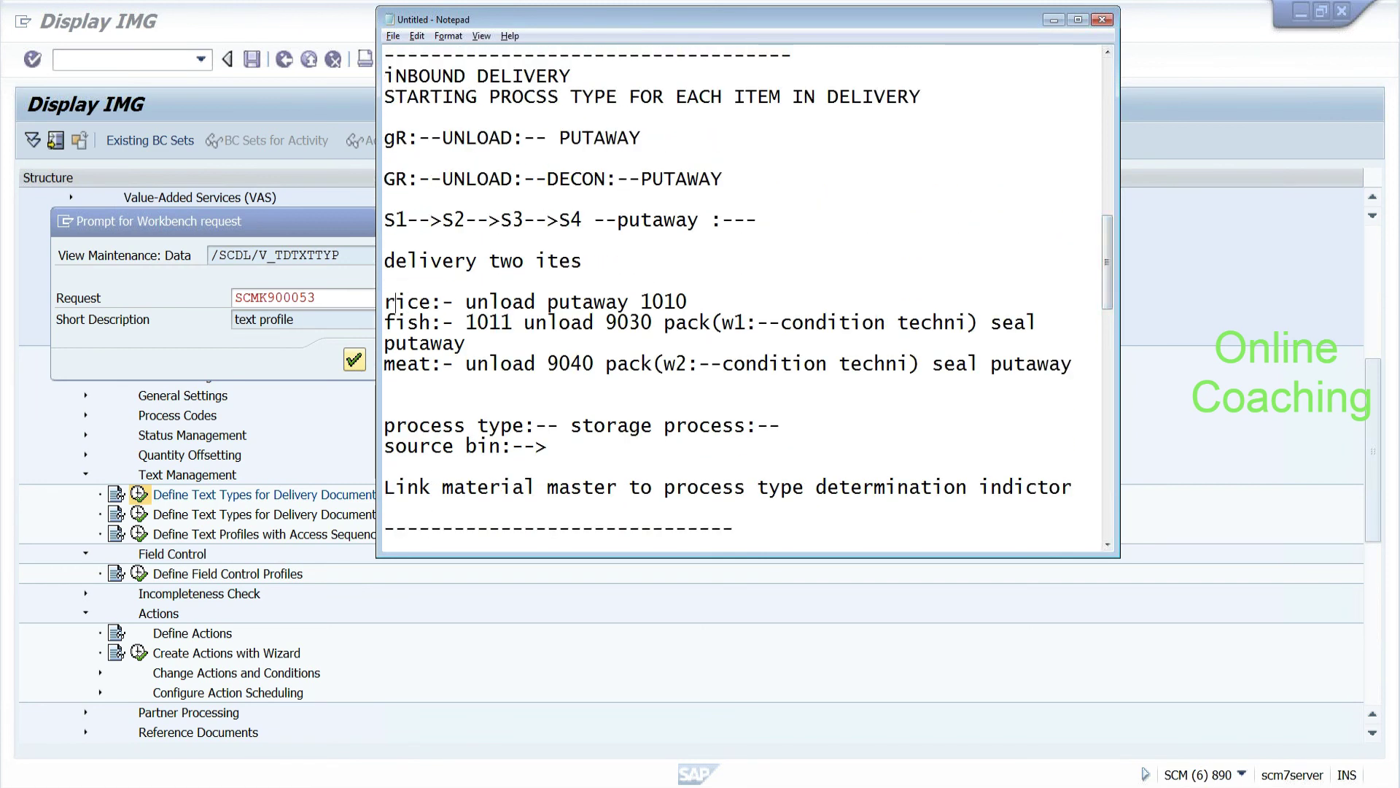
drag(394, 302, 571, 302)
drag(384, 138, 641, 138)
drag(1110, 248, 1103, 216)
Step: Switch back to SAP, confirm the "text profile" workbench request to save the header text type, and return to the IMG
click(355, 360)
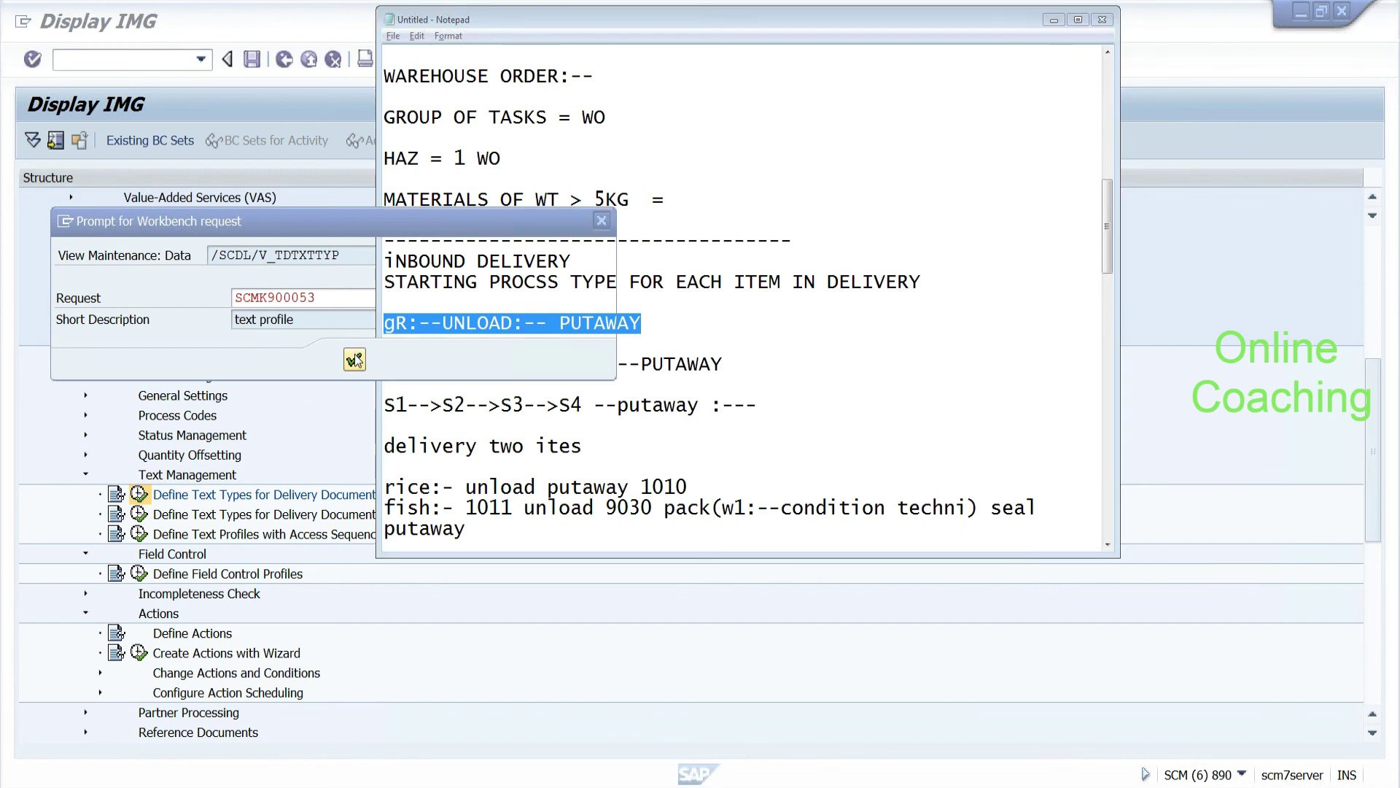
click(355, 359)
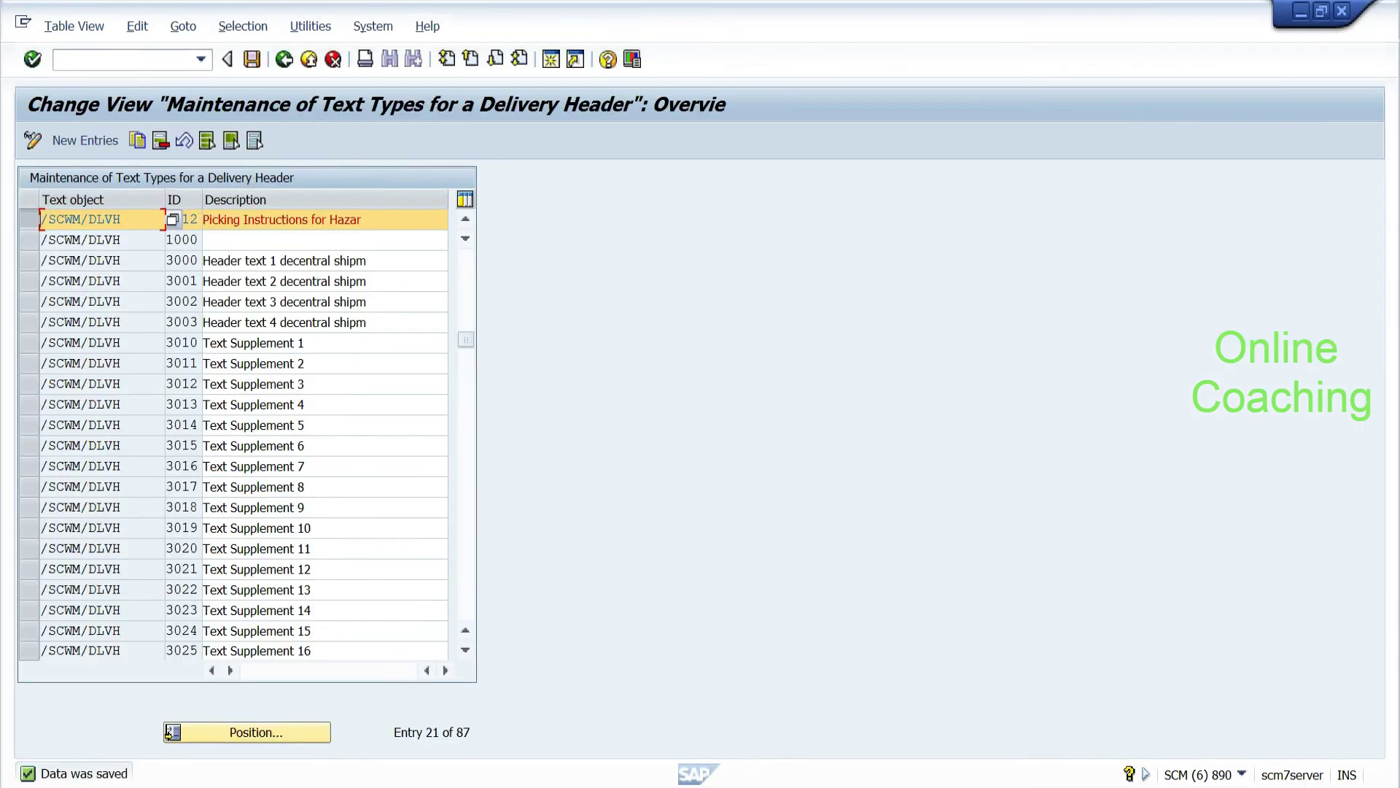
click(253, 60)
click(286, 58)
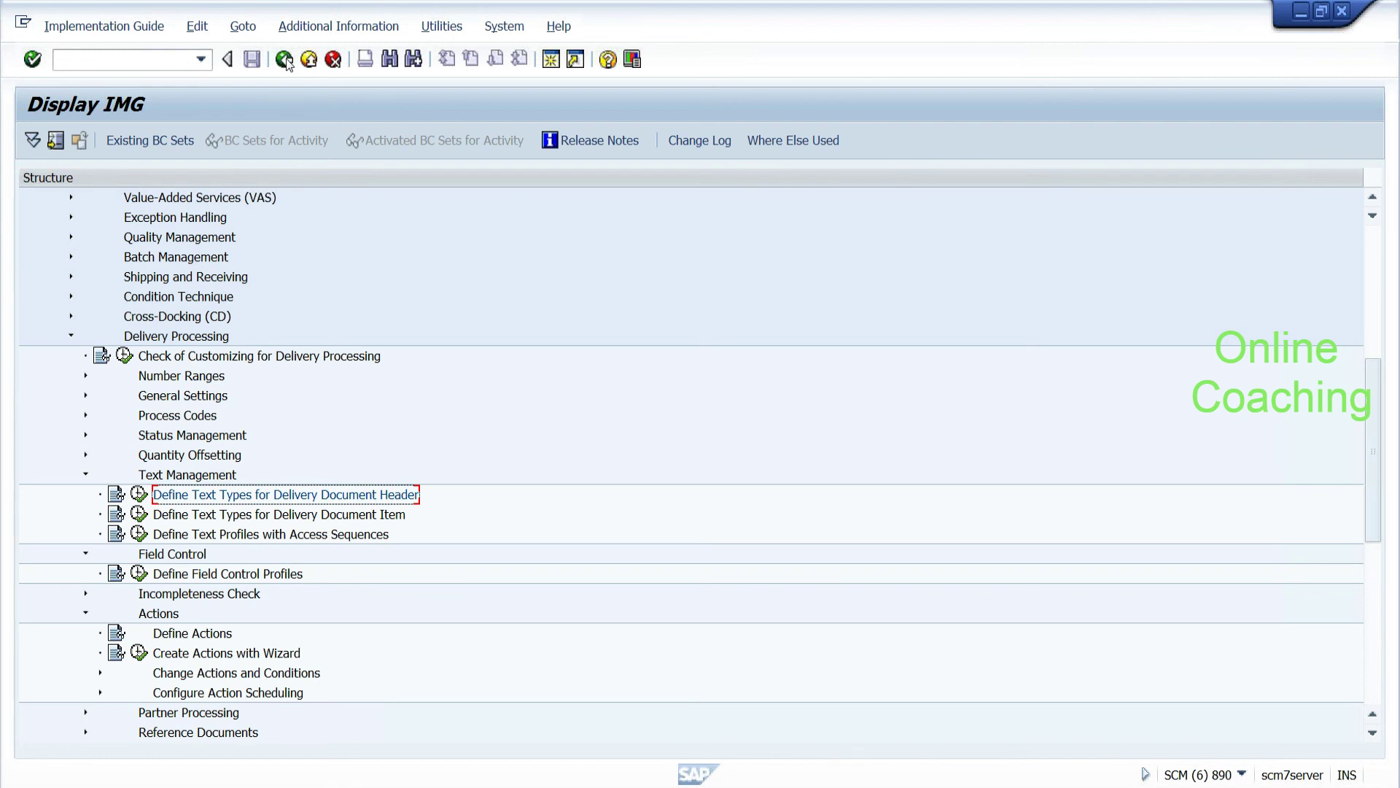
Step: Collapse the Delivery Processing node under Cross-Process Settings in the IMG structure
click(70, 338)
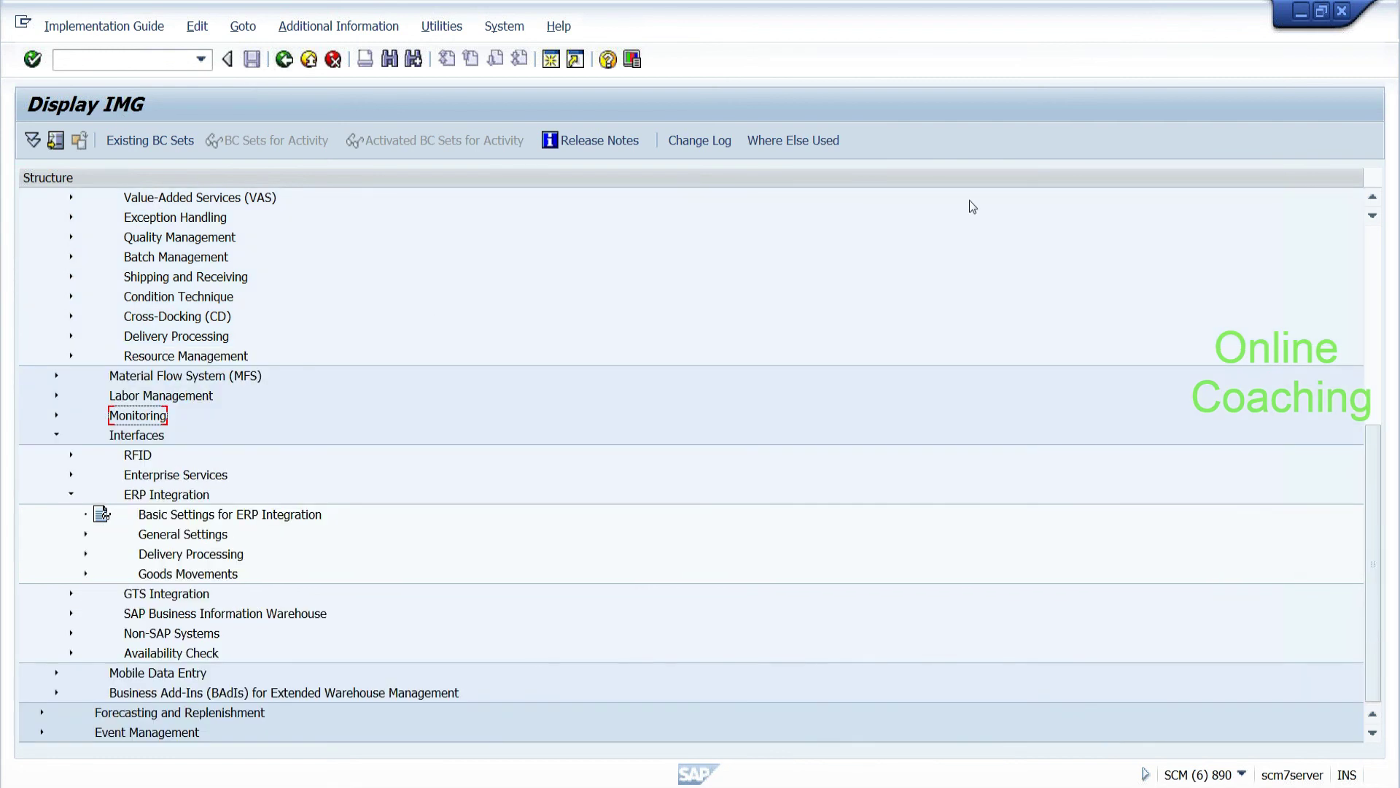
click(1373, 198)
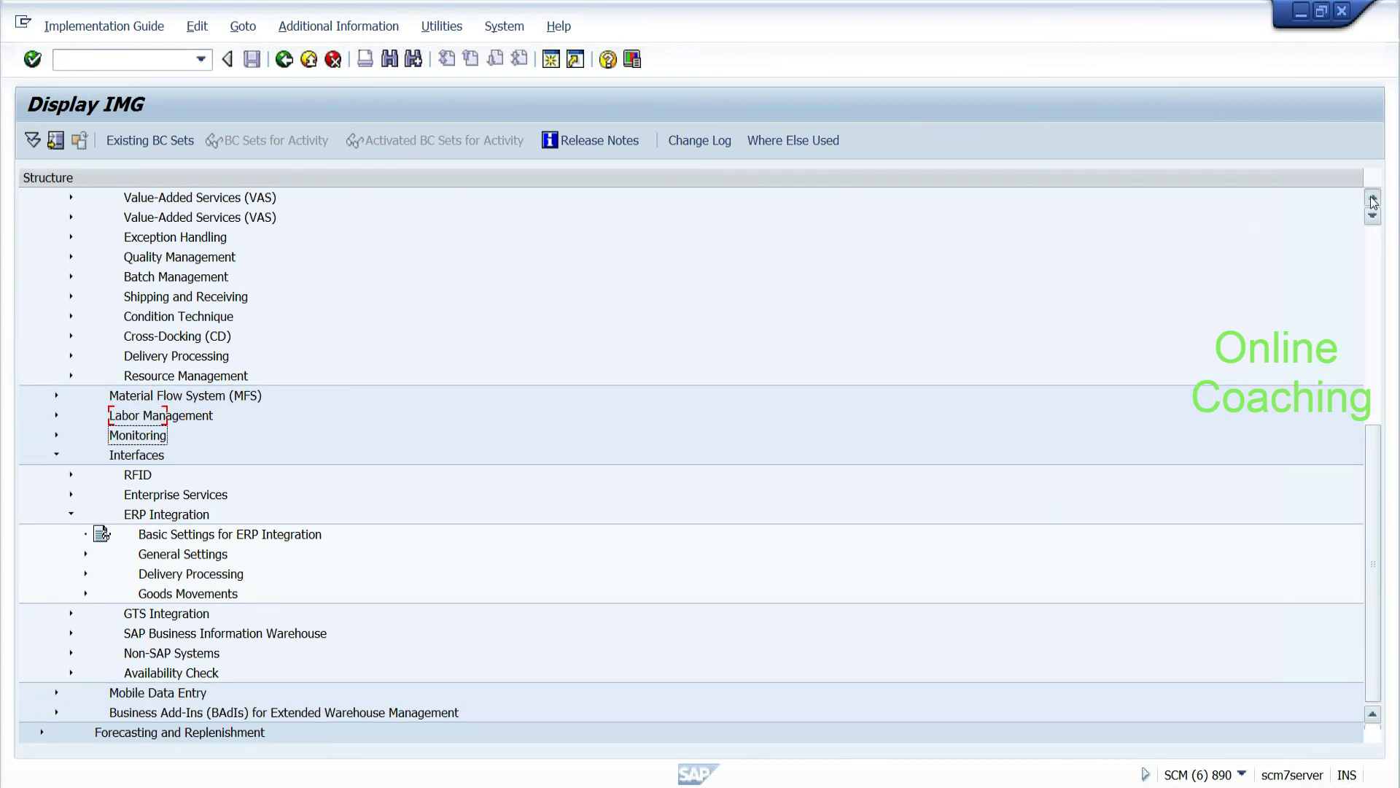
click(1373, 198)
click(1372, 198)
click(1373, 198)
click(1373, 198)
click(1372, 198)
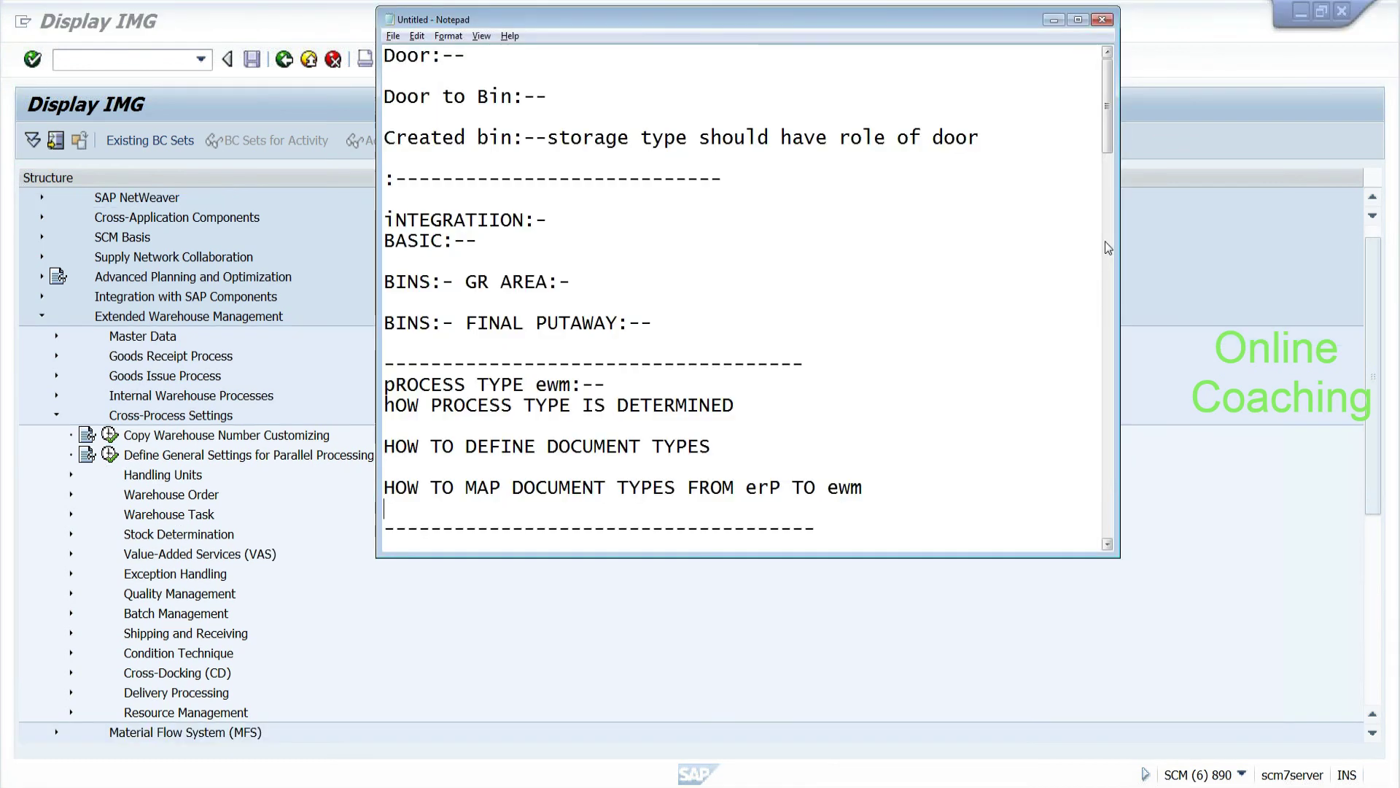
Step: Switch to the Notepad notes and review them from the process type and document type topics through to the EWM document types profiles
key(Down)
key(Down)
key(Down)
key(Down)
key(Down)
key(Down)
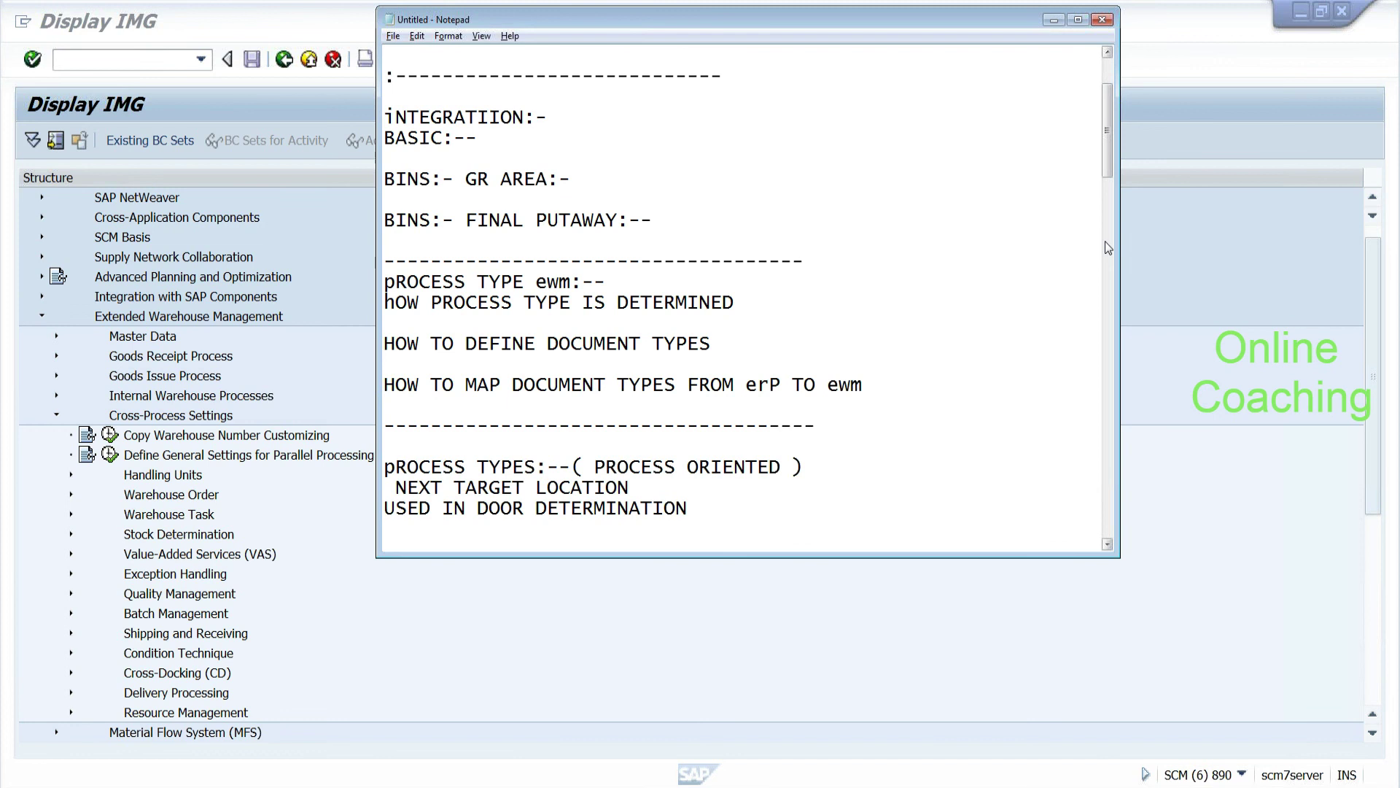
key(Down)
key(Down)
key(Down)
key(Down)
key(Down)
key(Down)
key(Down)
key(Down)
key(Down)
key(Down)
key(Down)
key(Down)
key(Down)
key(Down)
key(Down)
key(Down)
key(Down)
key(Down)
key(Down)
key(Down)
key(Down)
key(Down)
key(Down)
key(Down)
key(Down)
key(Down)
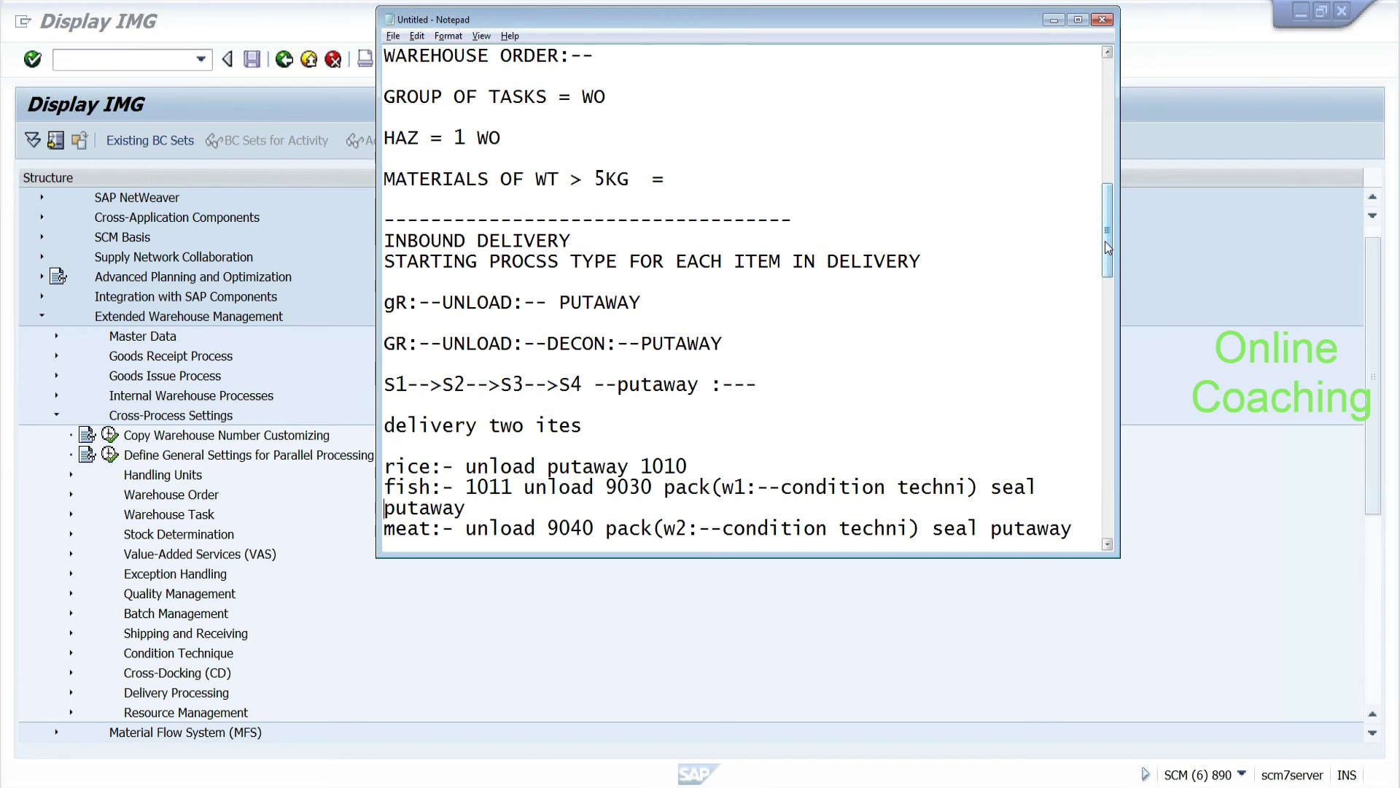
scroll(1105, 241, up, 3)
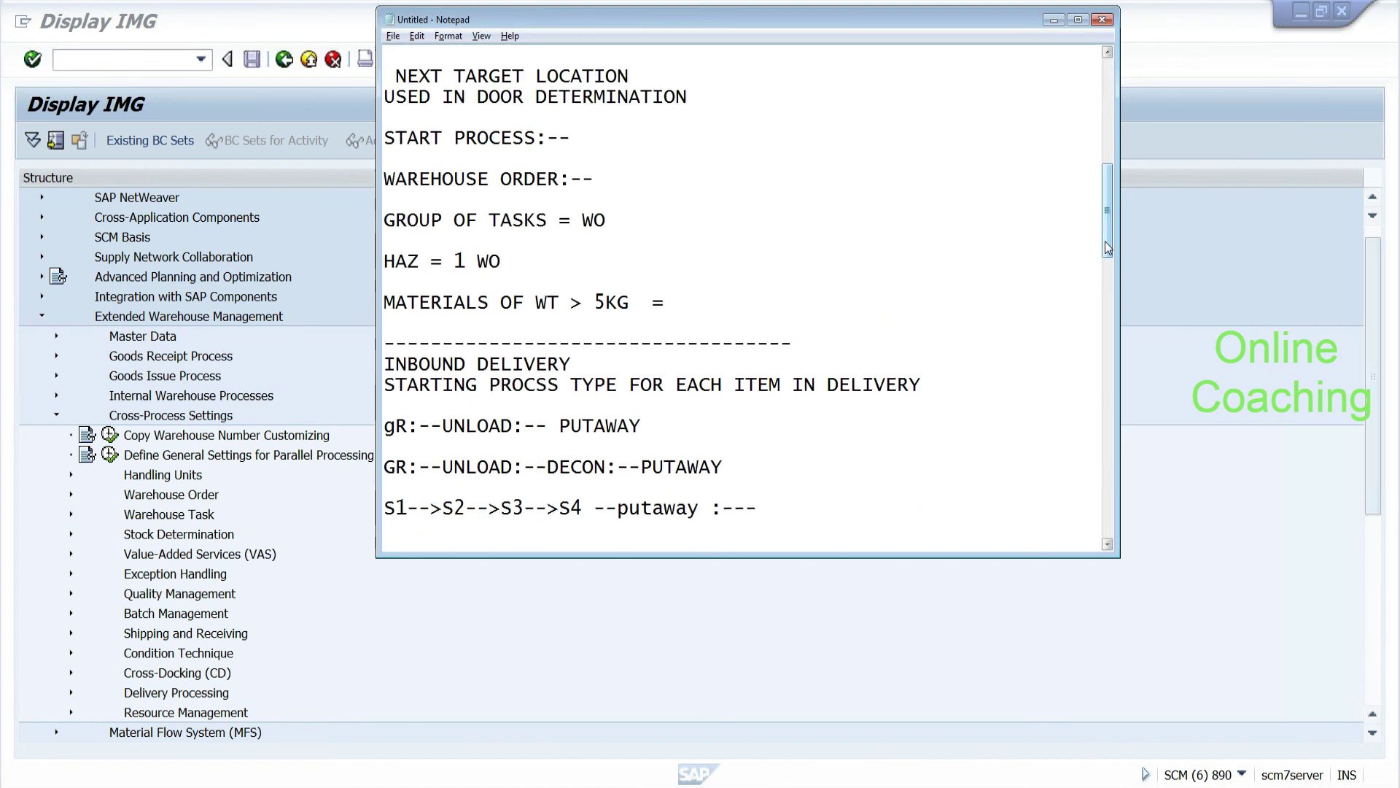
scroll(1105, 242, up, 3)
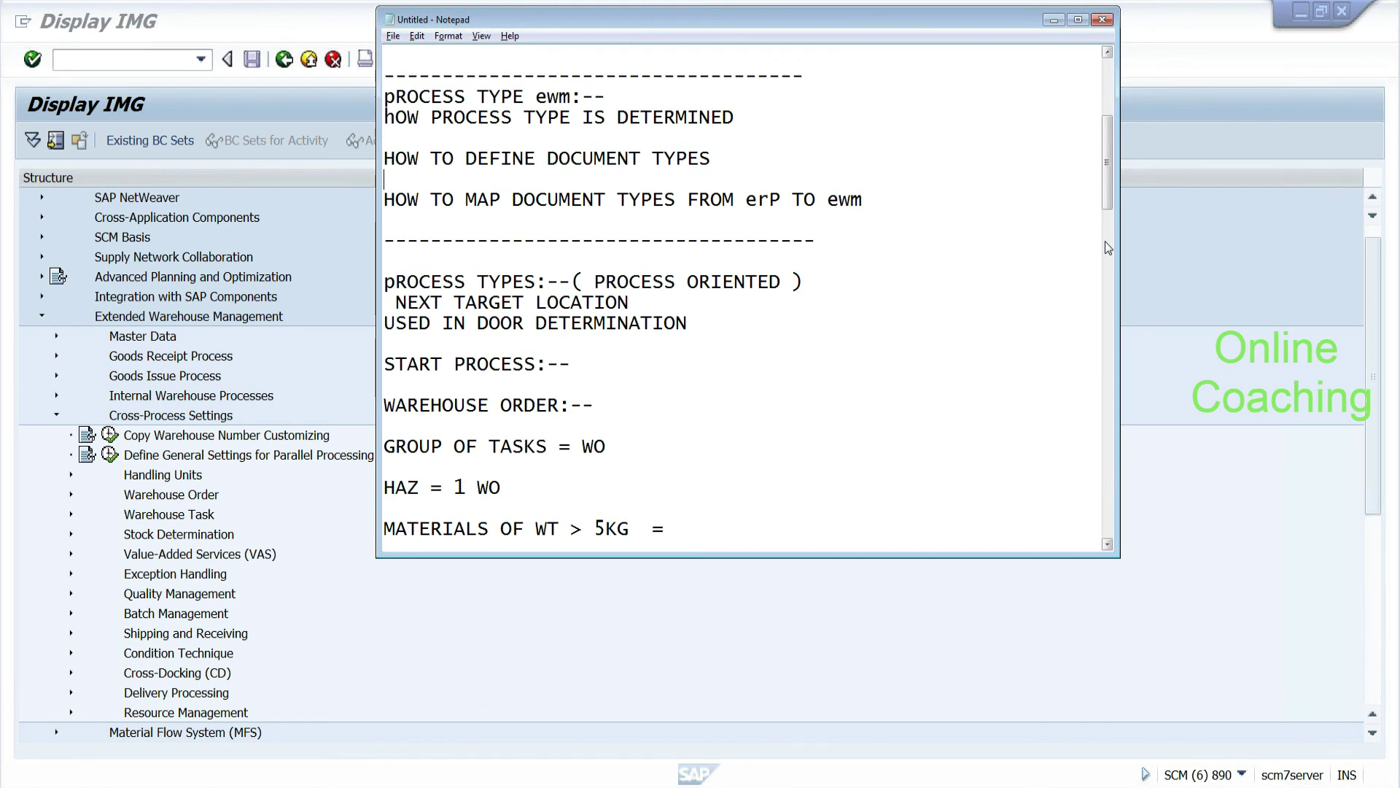
scroll(1108, 248, down, 4)
scroll(1106, 248, down, 9)
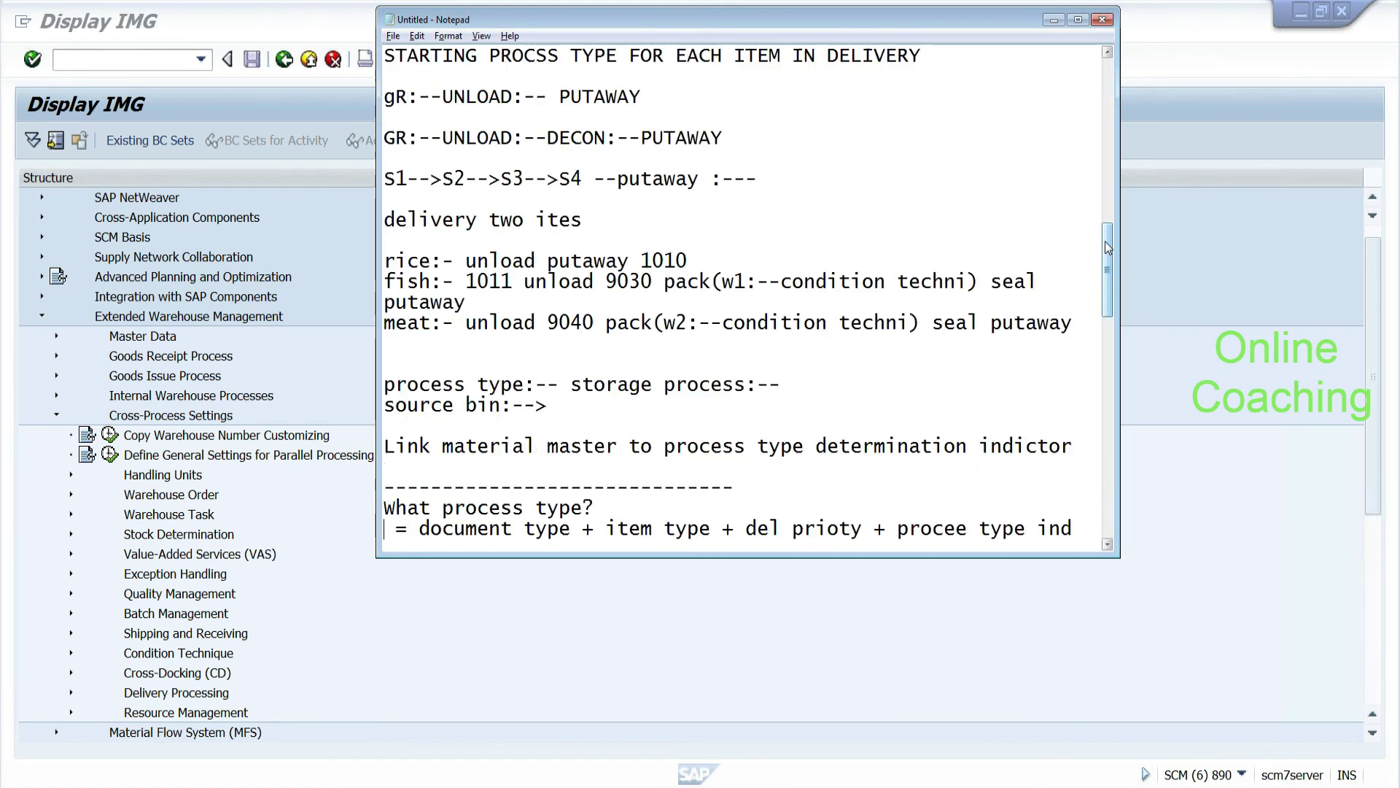
key(Down)
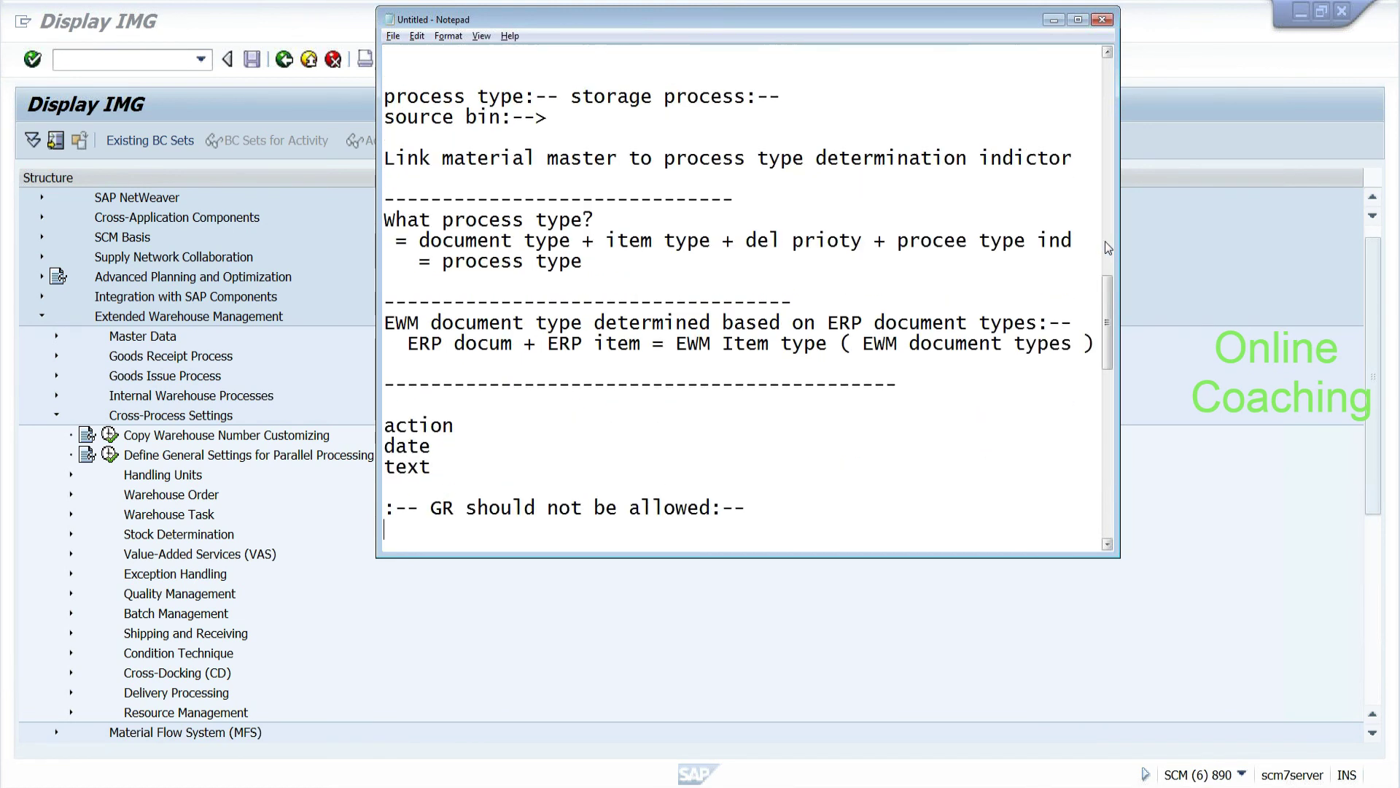
key(Down)
key(Down)
key(Down)
key(Down)
key(Down)
key(Down)
key(Down)
key(Down)
key(Down)
key(Down)
key(Down)
key(Down)
key(Down)
key(Down)
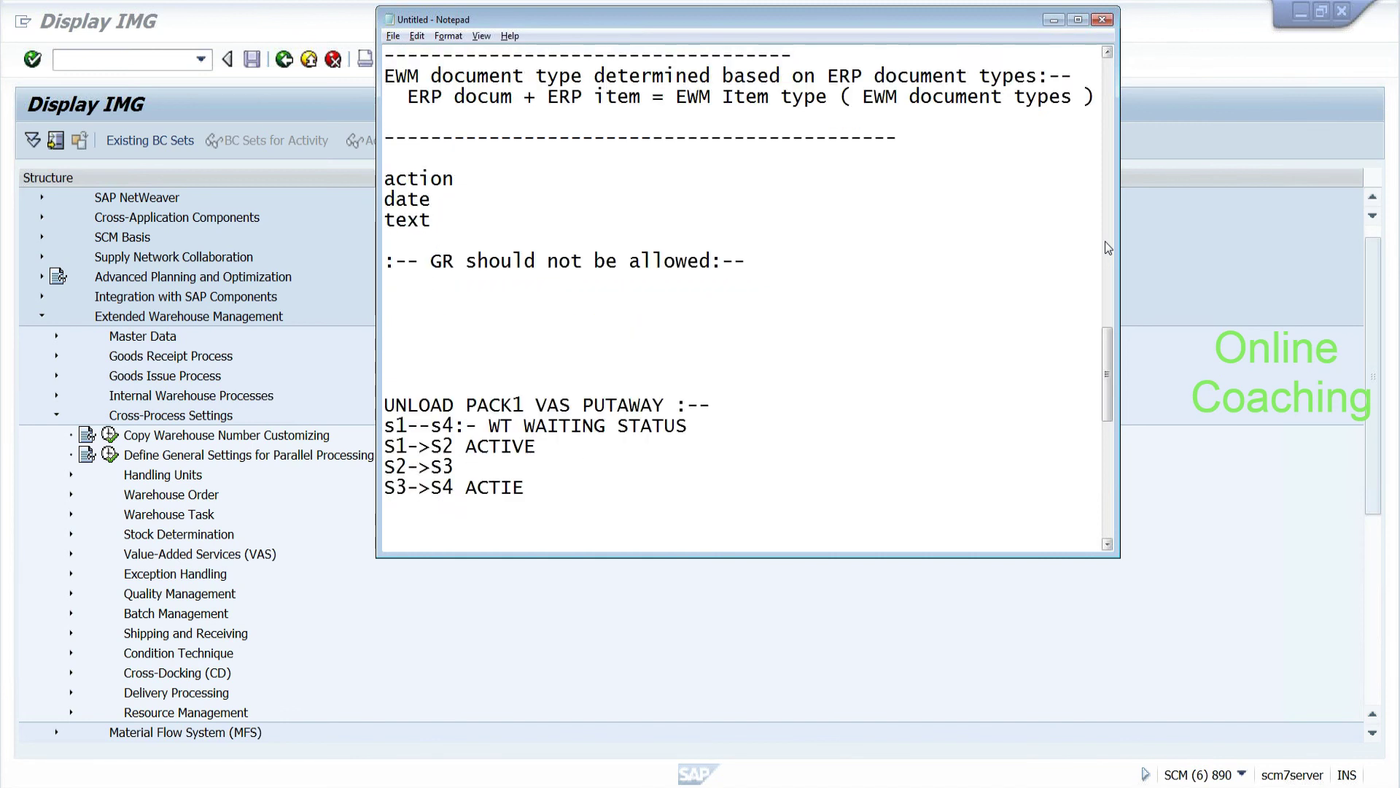
key(Down)
key(Down)
key(Down)
key(Down)
key(Down)
key(Down)
key(Down)
key(Down)
key(Down)
key(Down)
key(Down)
key(Down)
key(Down)
key(Down)
key(Down)
key(Down)
key(Down)
key(Down)
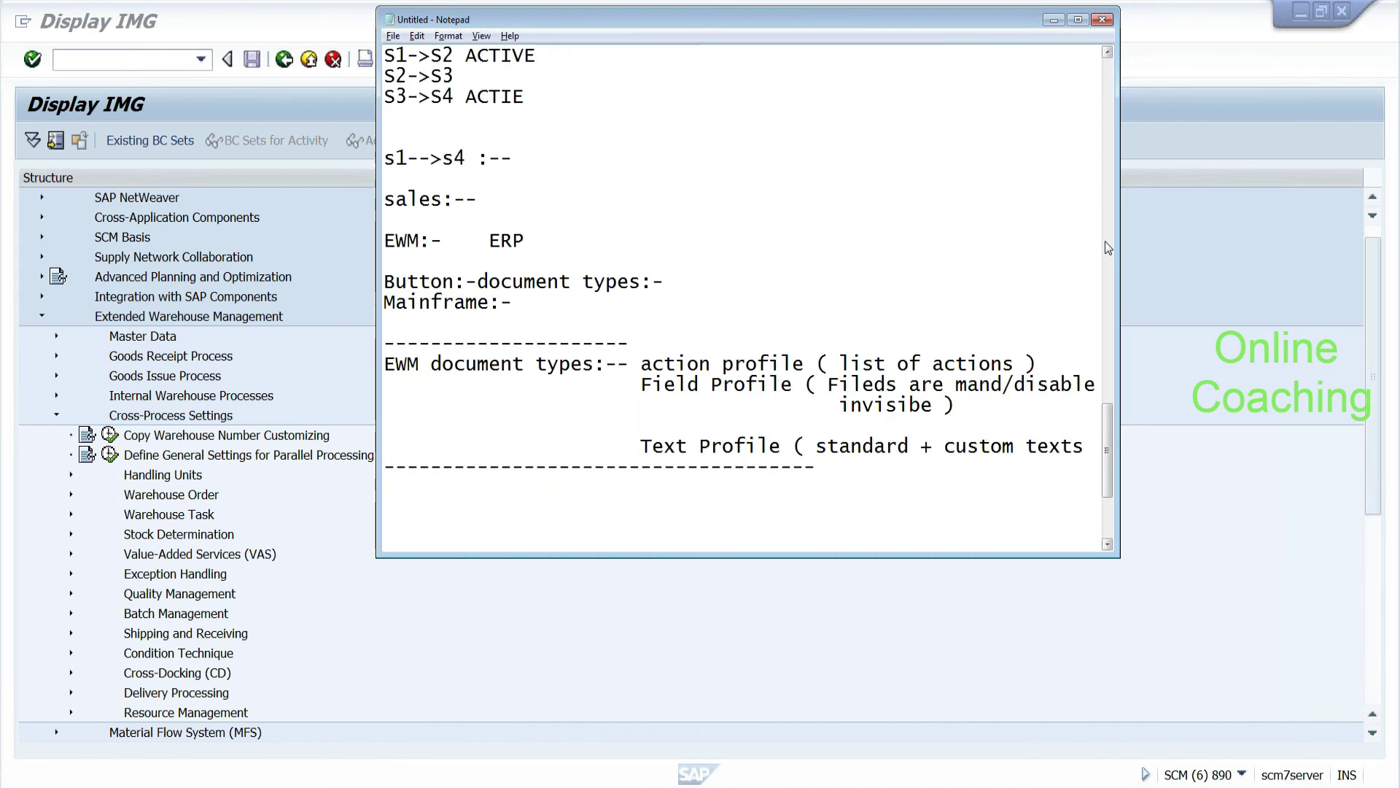
Step: Add the lines "ERP To EWM Integration" and "EWM master" below the document type profiles in the notes
text(ERP To EWM I)
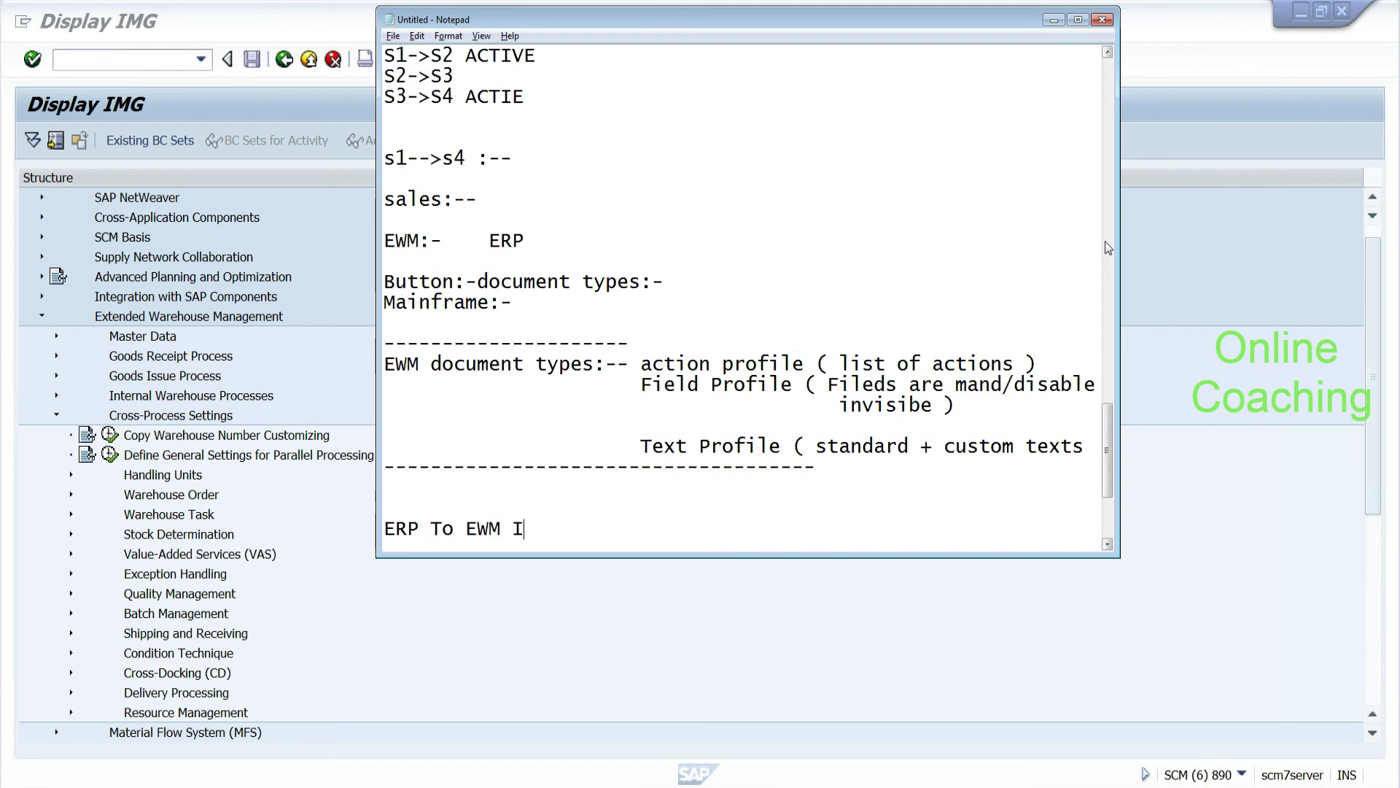
text(ntegration)
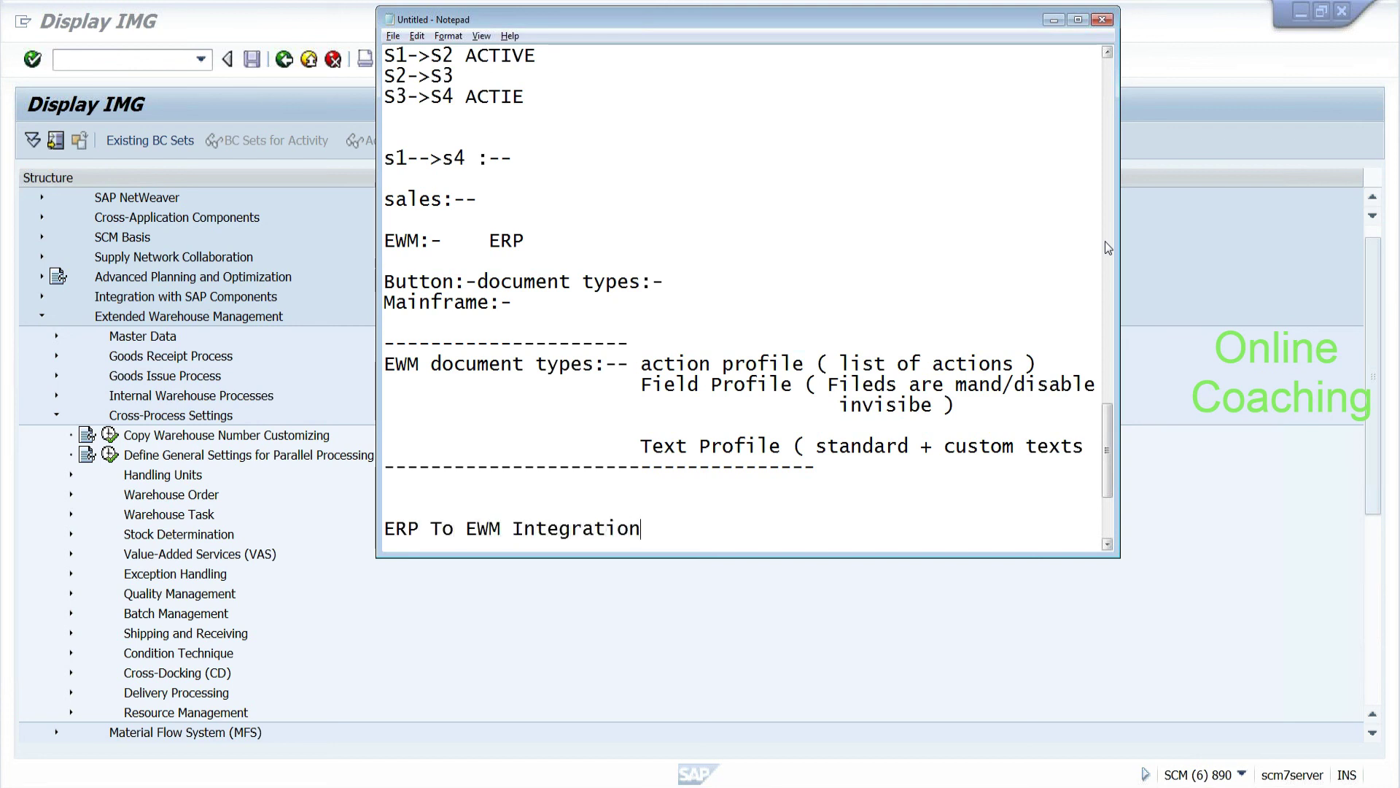
key(Return)
text(EWM master)
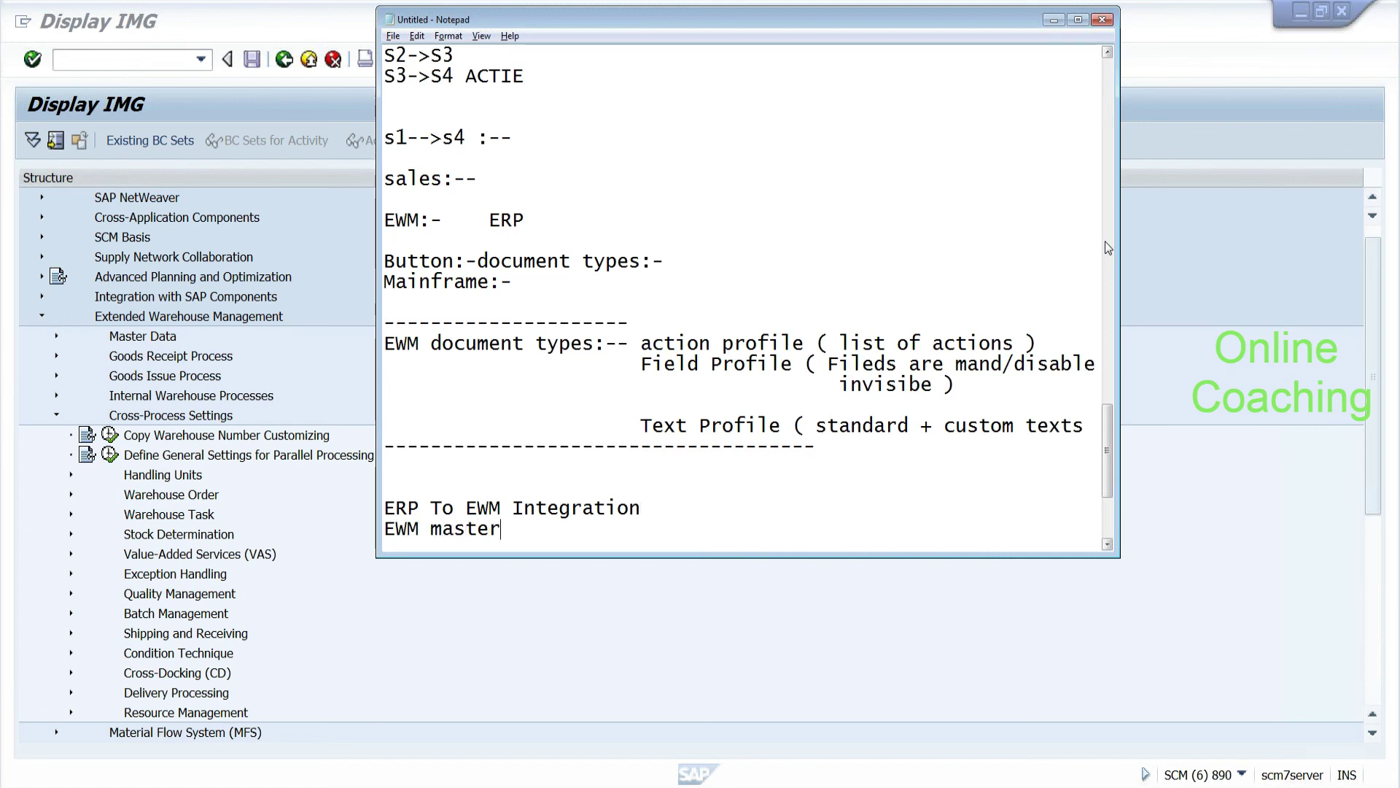
Step: Add the line "ERP delivery:-->EWM:-- Process type :-- GR ZONE:--" at the end of the notes
key(Return)
text(ERP delivery:-->EWM)
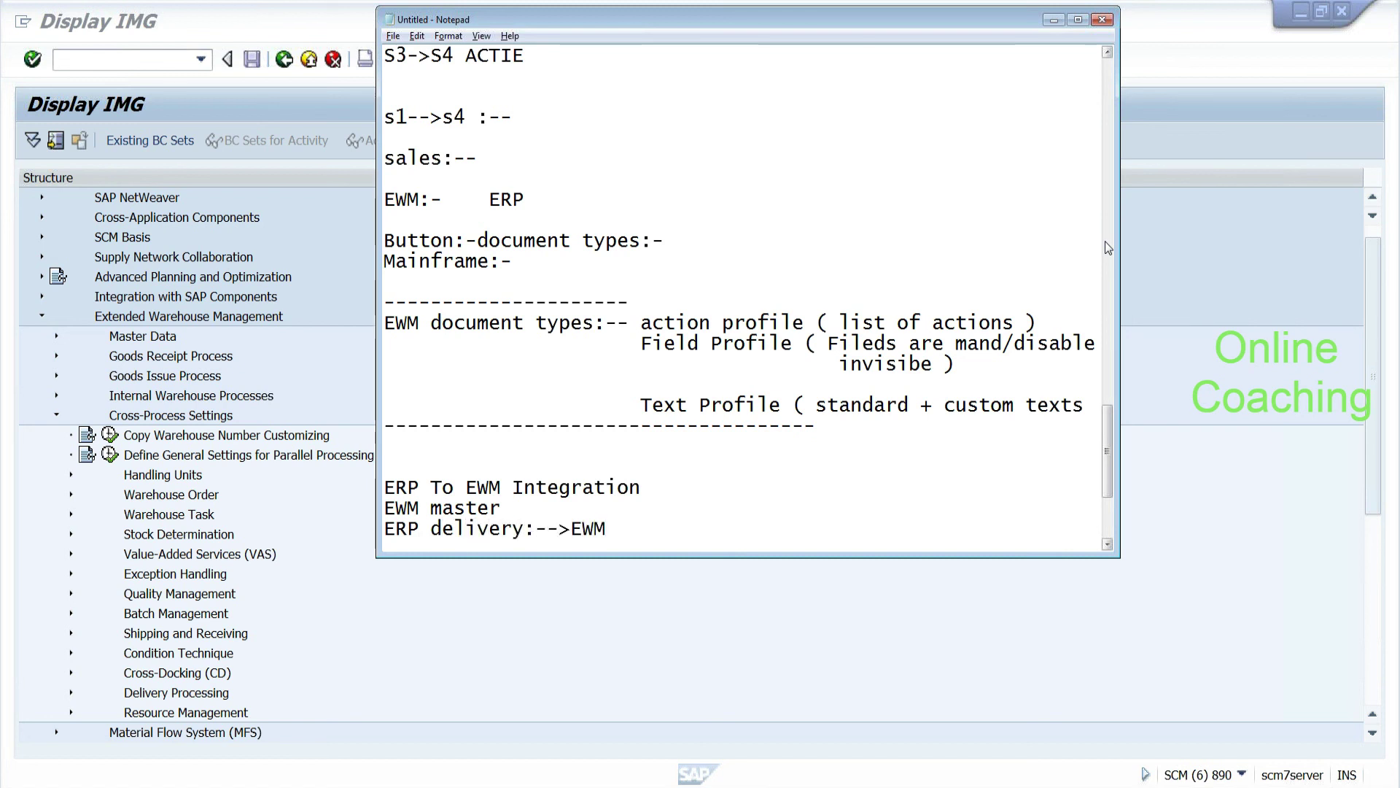
text(:-- Process type :-- GRZ)
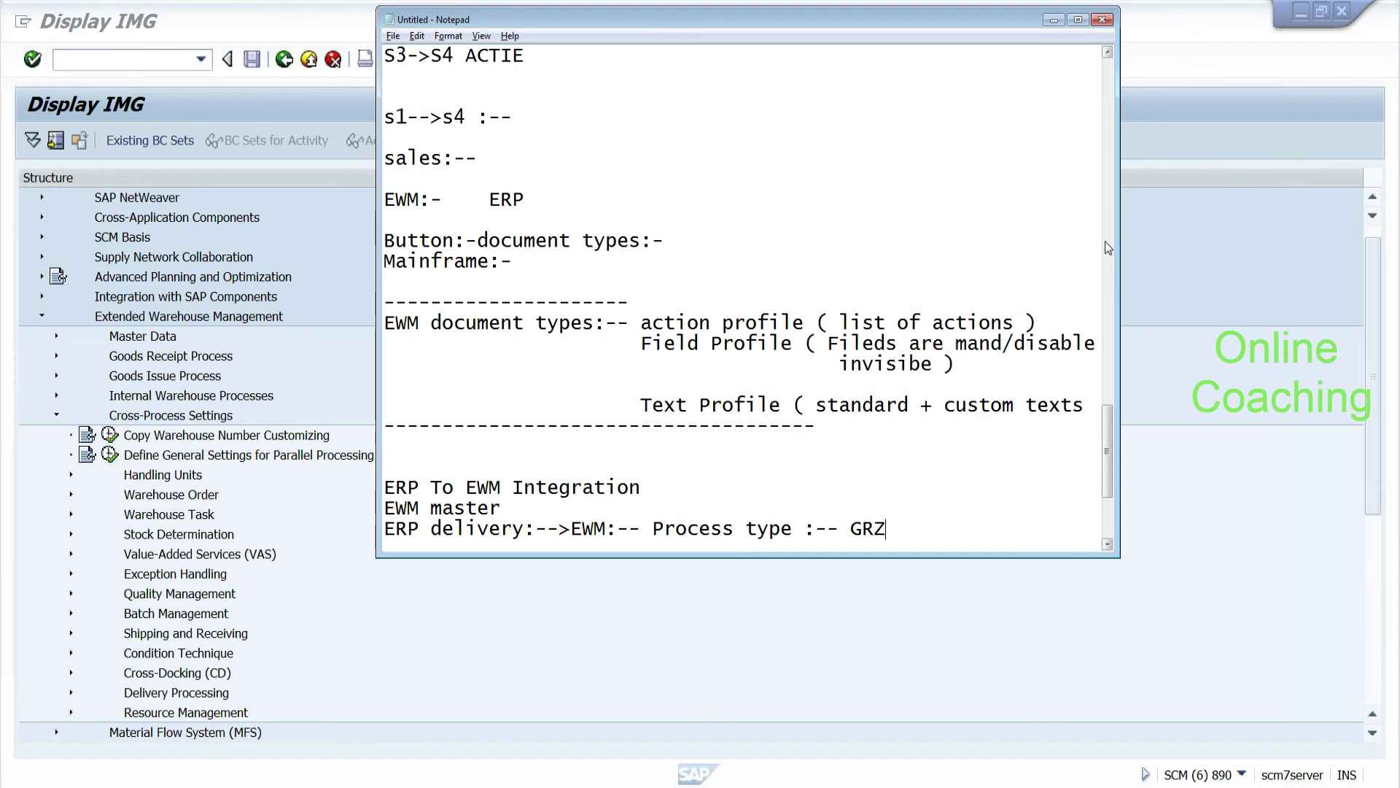
key(BackSpace)
text(ZONE:--)
key(Return)
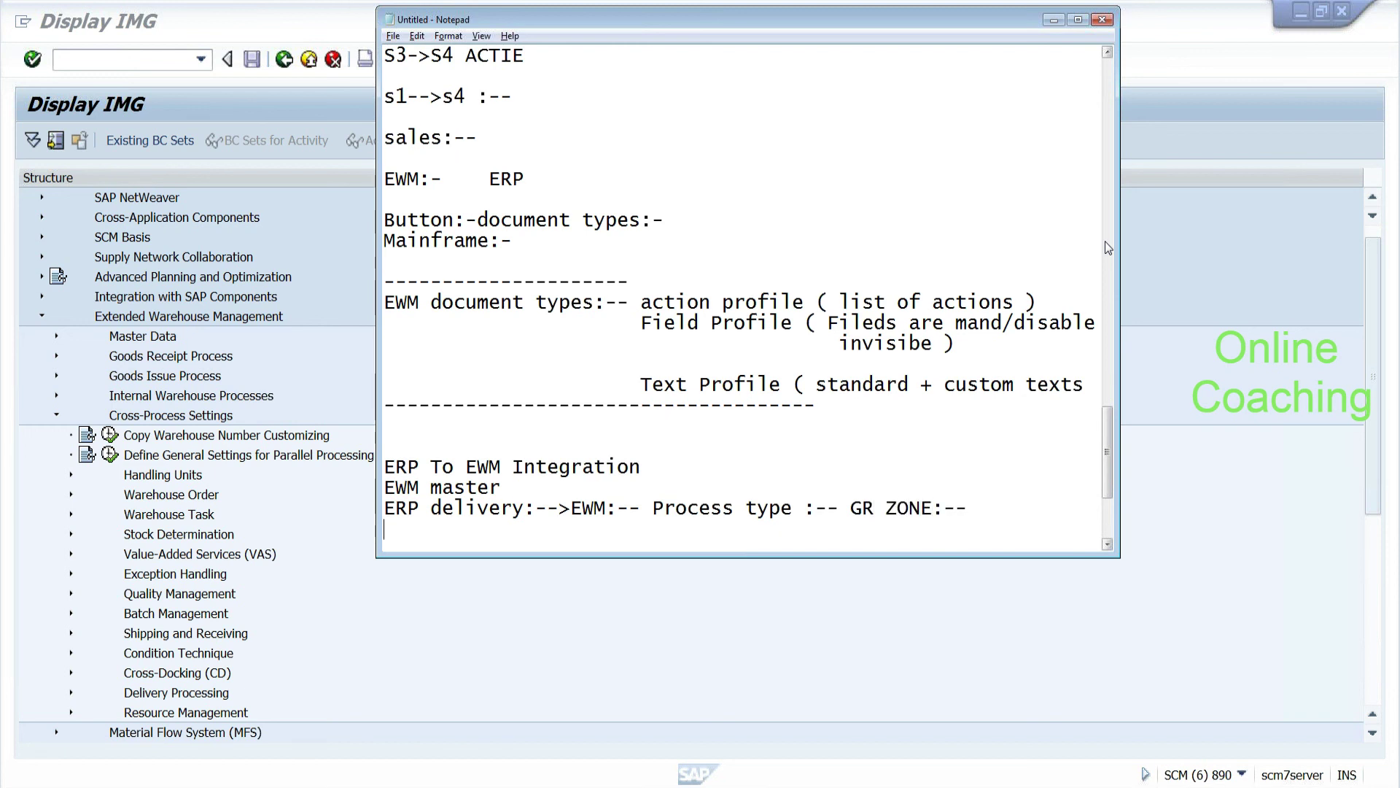
key(Return)
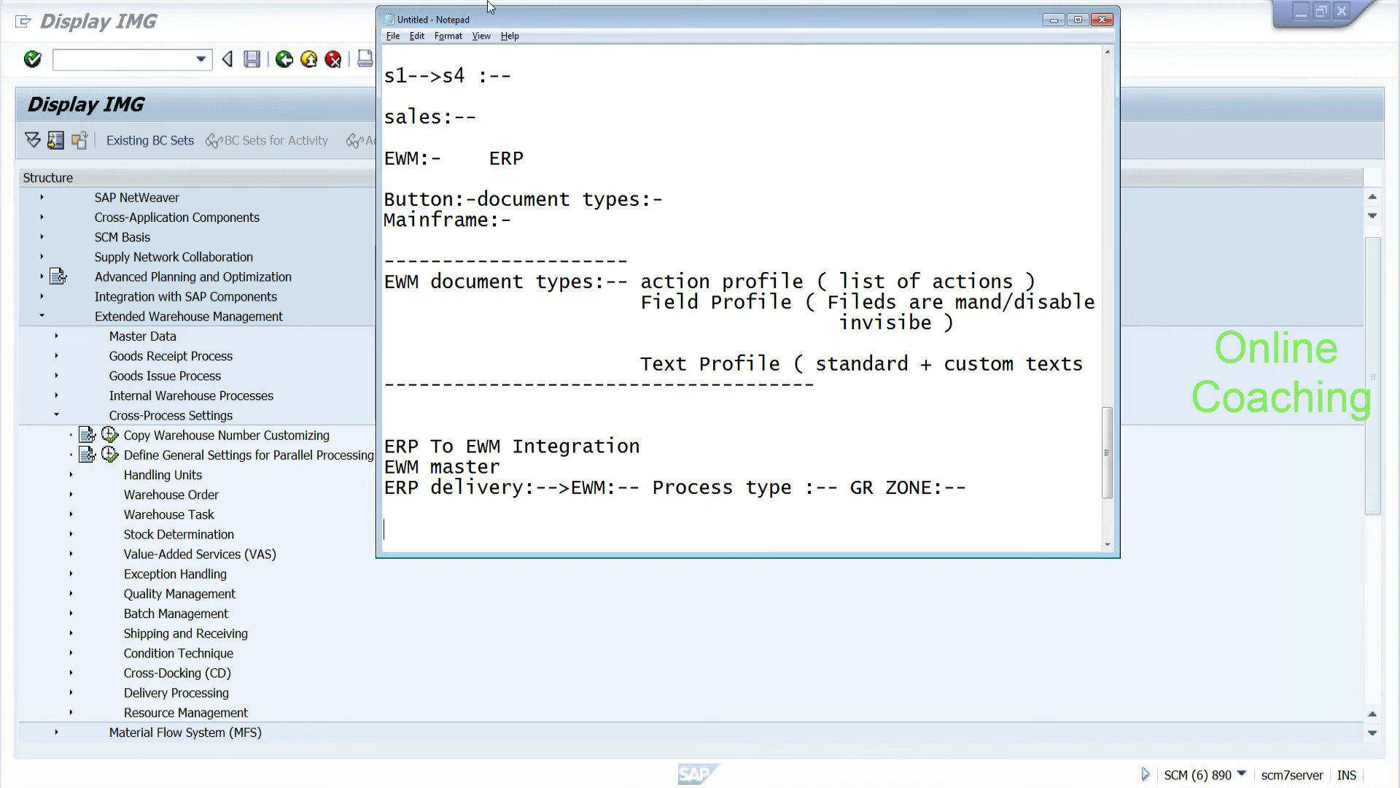
Step: Switch back to SAP and try to open transaction /scwm/prdi in a new session
click(292, 33)
text(/o/scwm/prd)
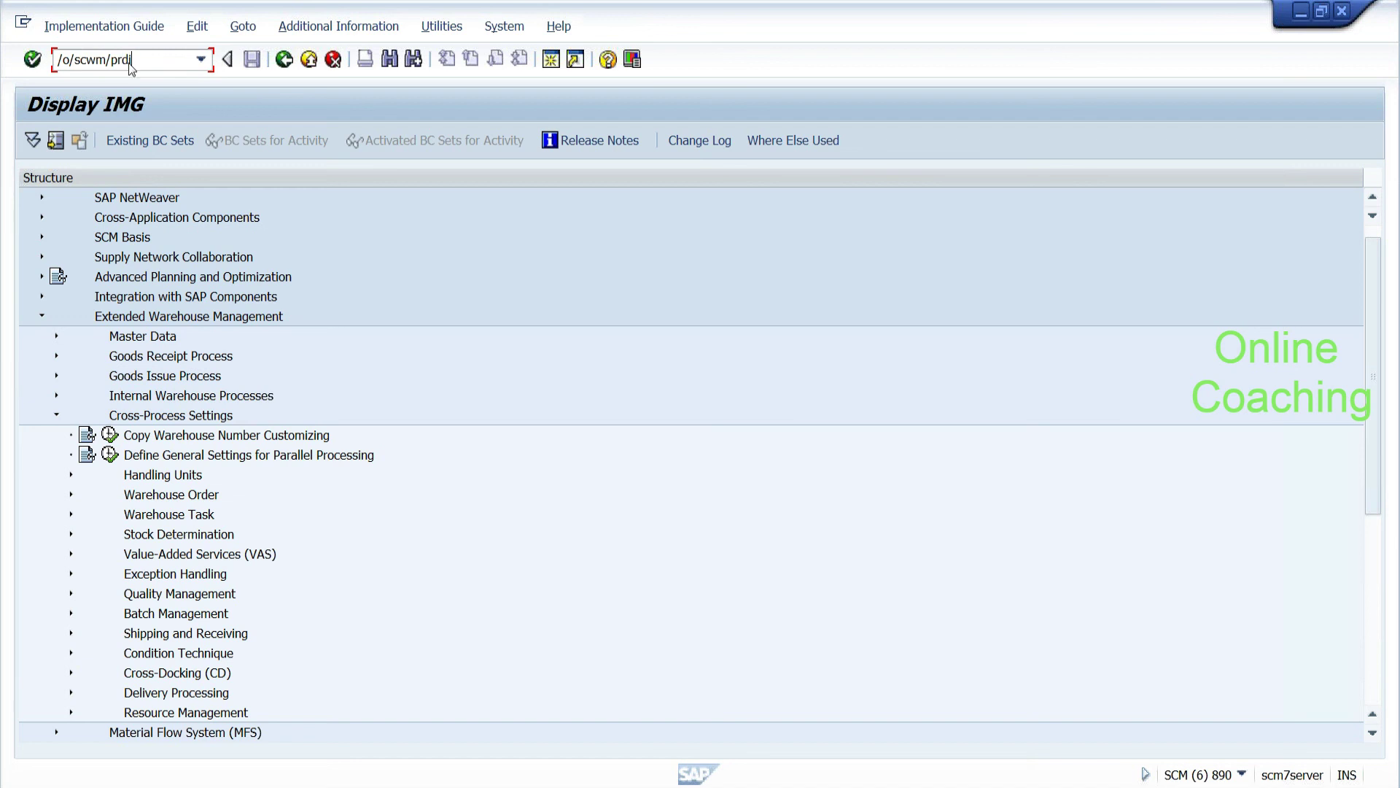
key(Return)
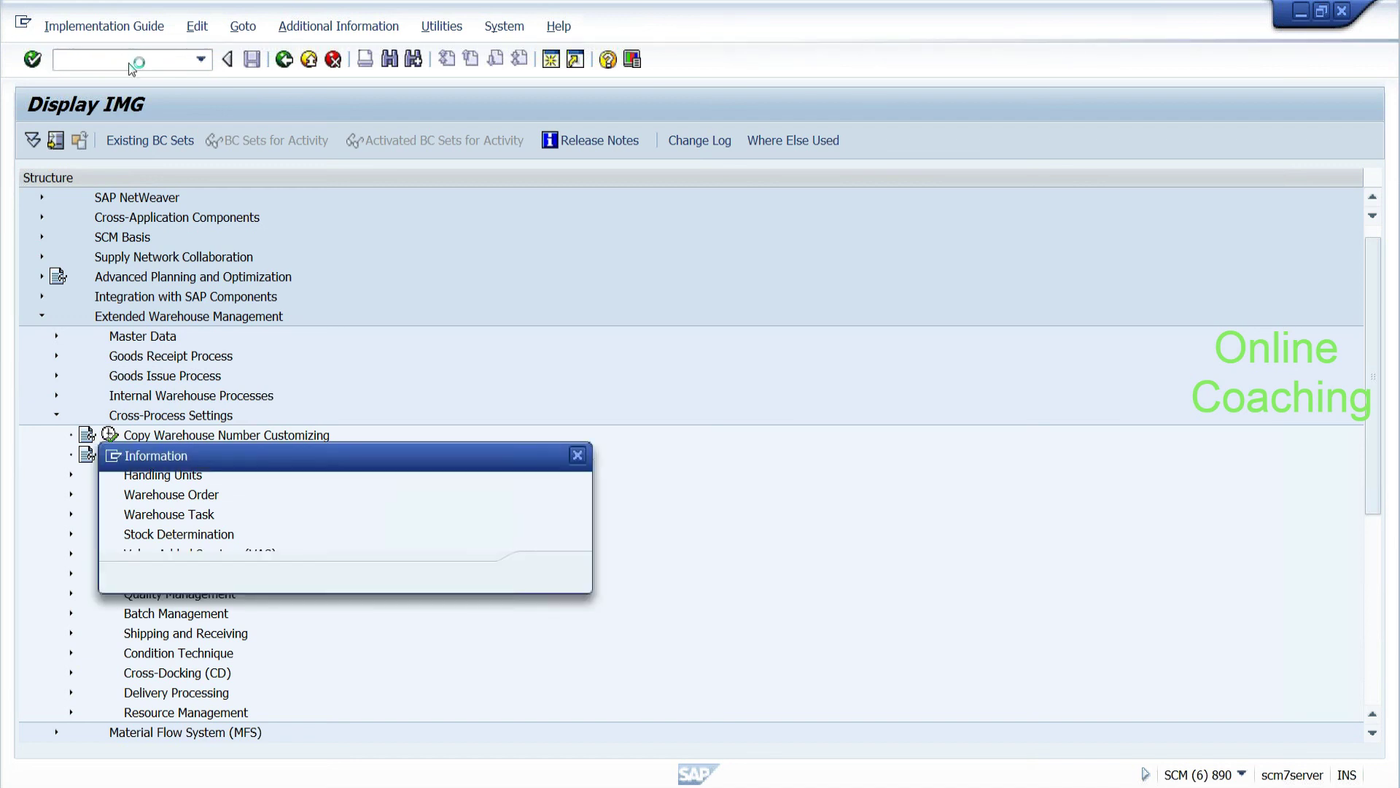
click(547, 578)
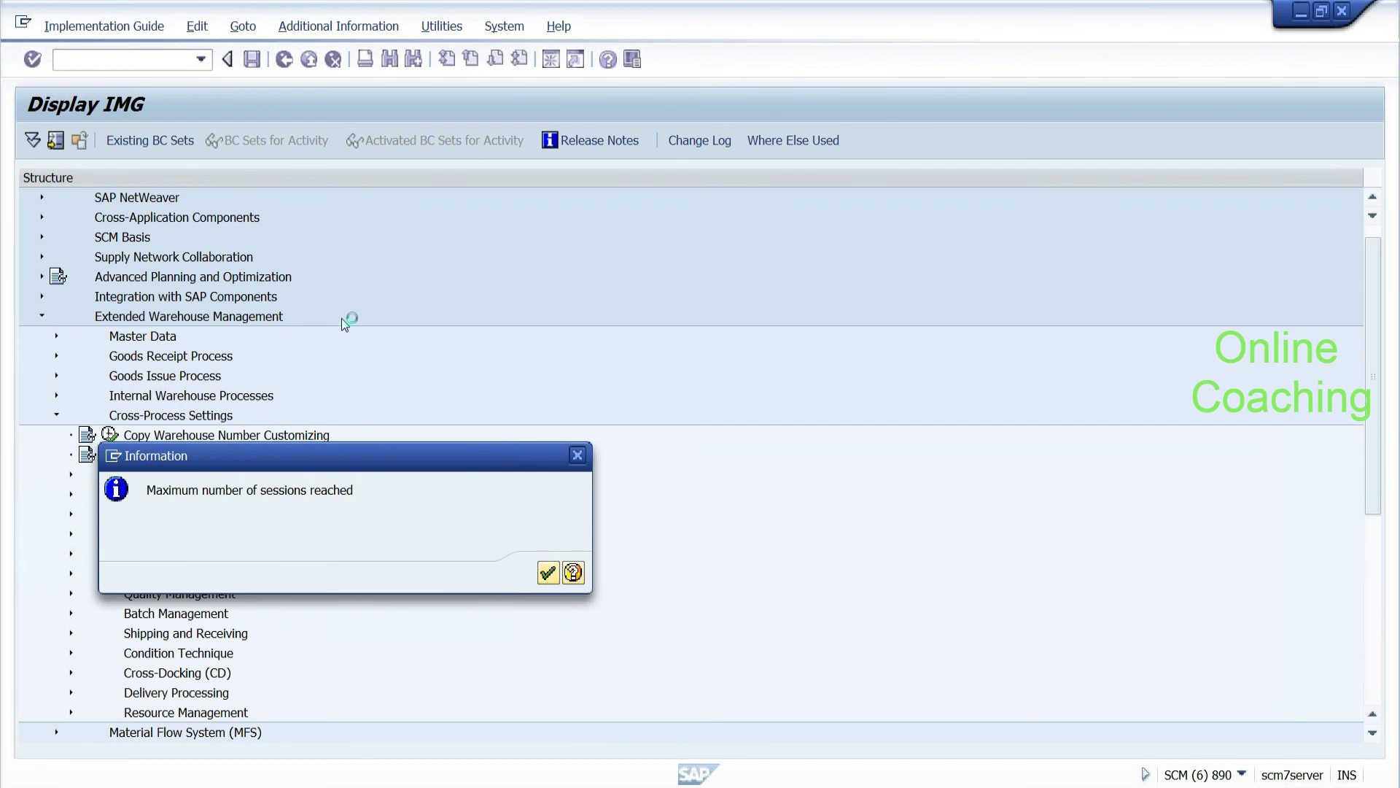
Step: Open transaction /scwm/prdi in the current session and list all inbound deliveries without a search restriction
text(/n/scwm/pr)
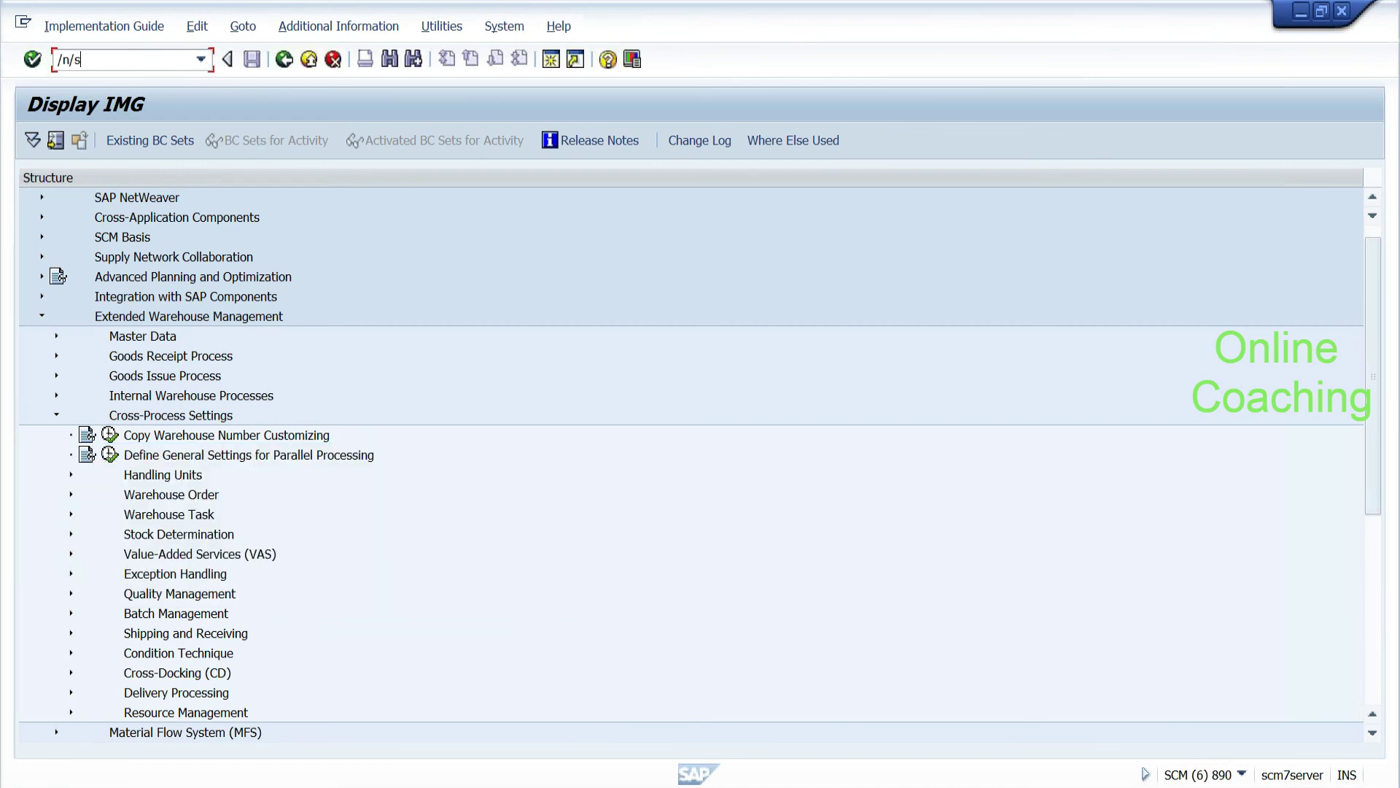
text(di)
key(Return)
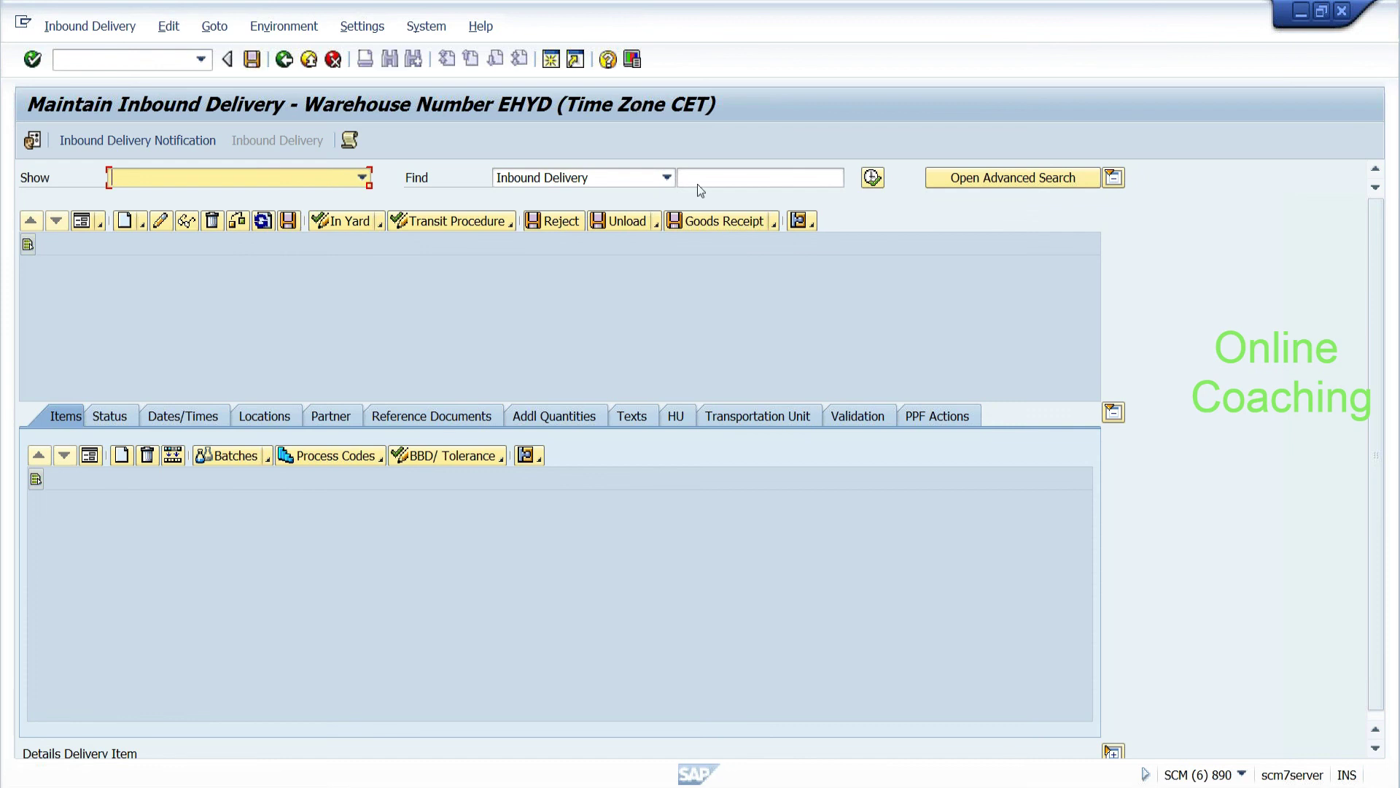
click(872, 179)
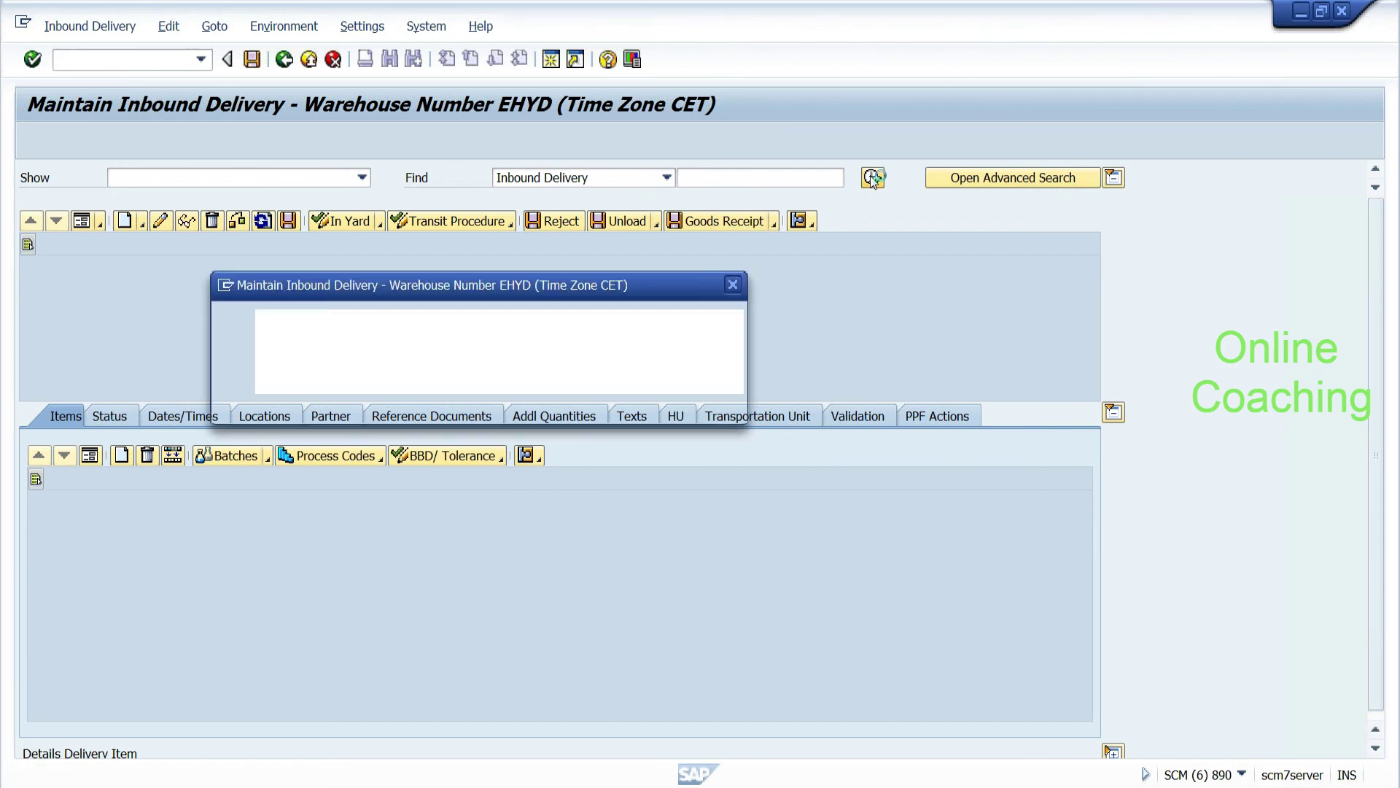
click(314, 405)
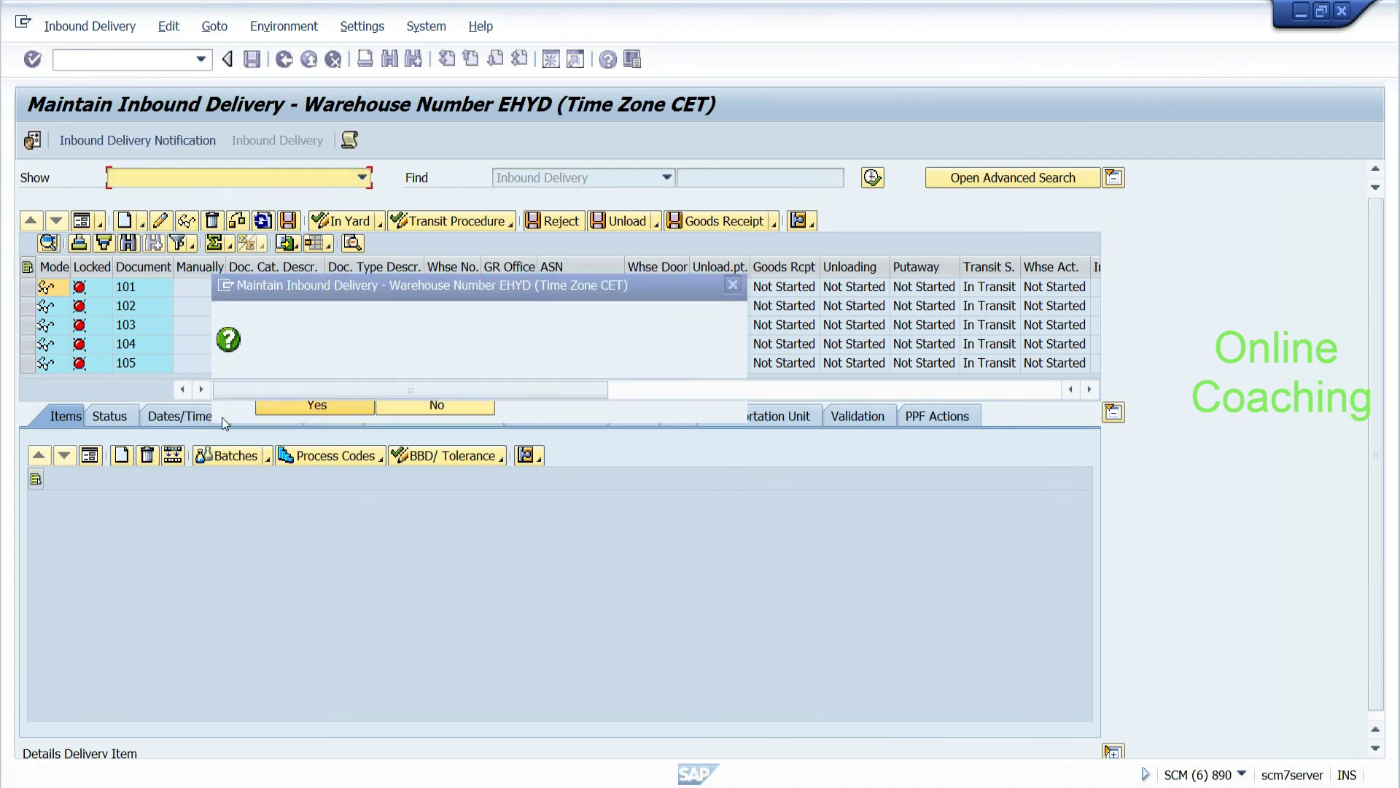
Step: Open inbound delivery 105 in change mode and save it
click(27, 363)
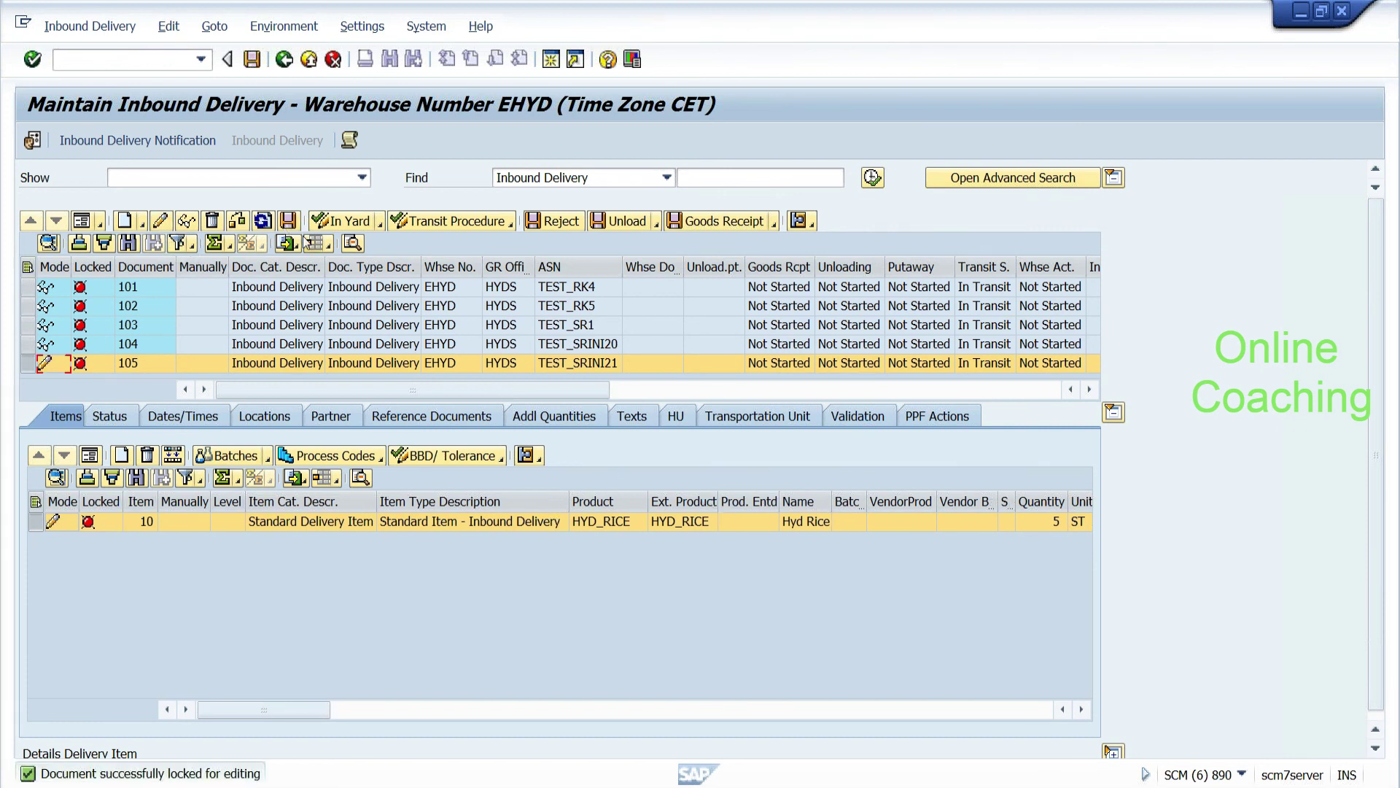
click(253, 60)
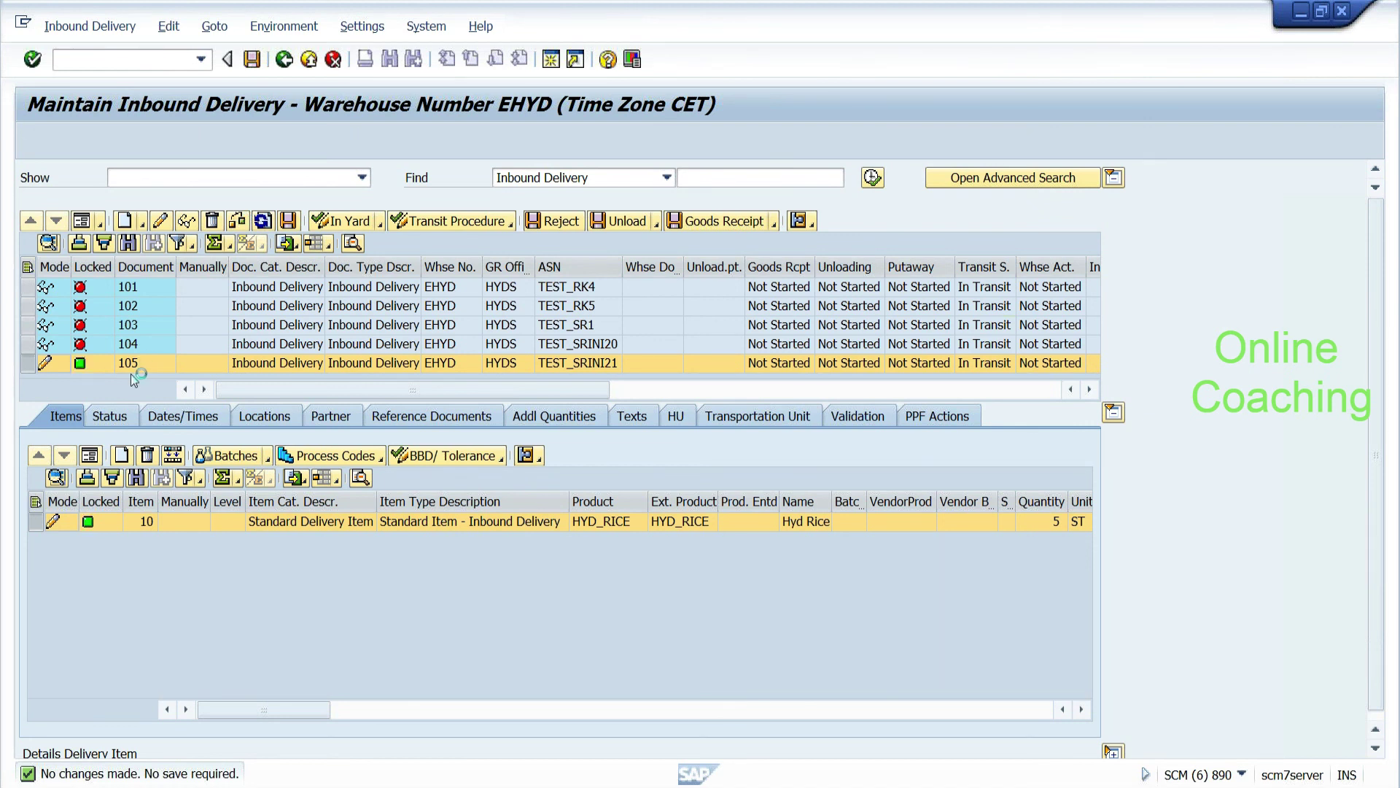
key(Return)
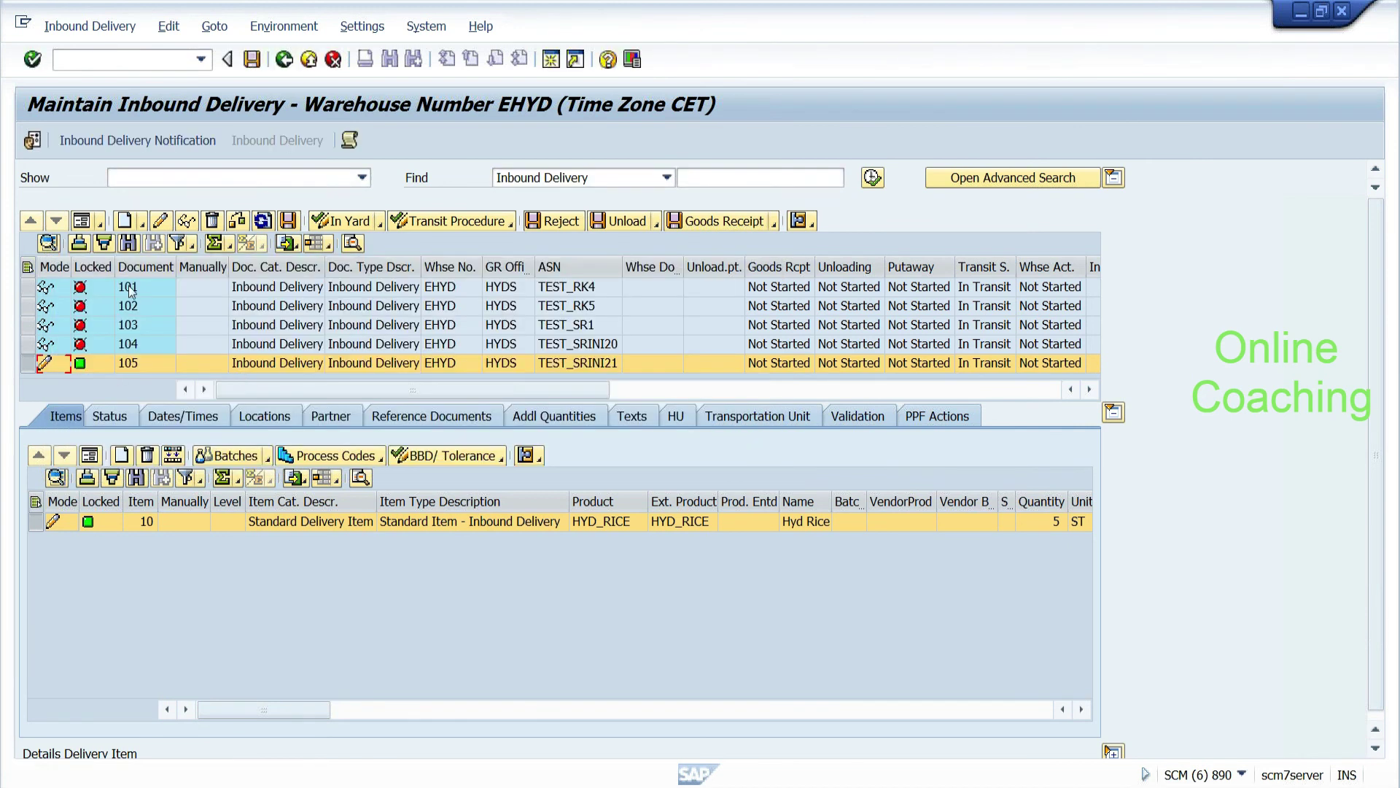
Step: Show inbound delivery 105 in form view and examine its item's warehouse process type and goods movement bin
click(82, 220)
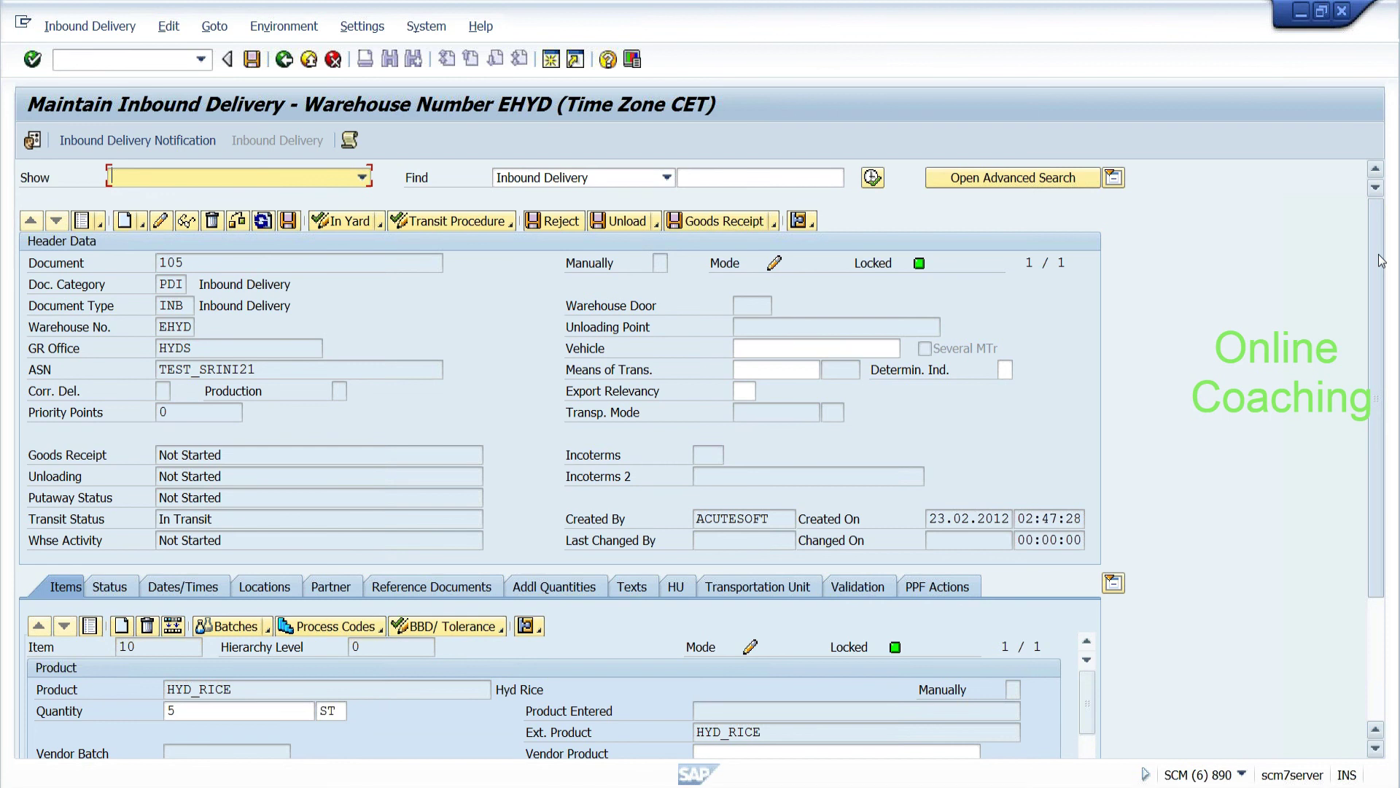
drag(1380, 262, 1369, 459)
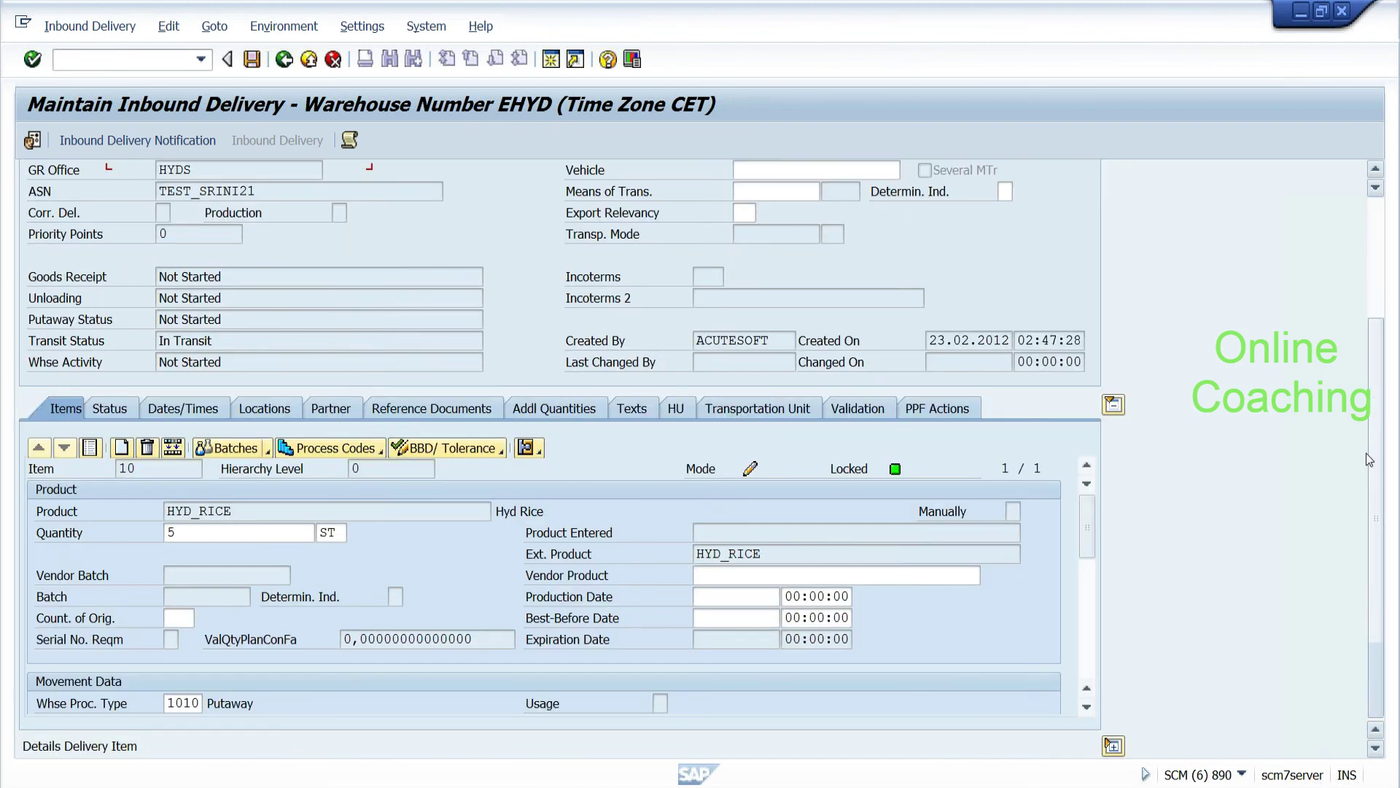
drag(1087, 522, 1088, 584)
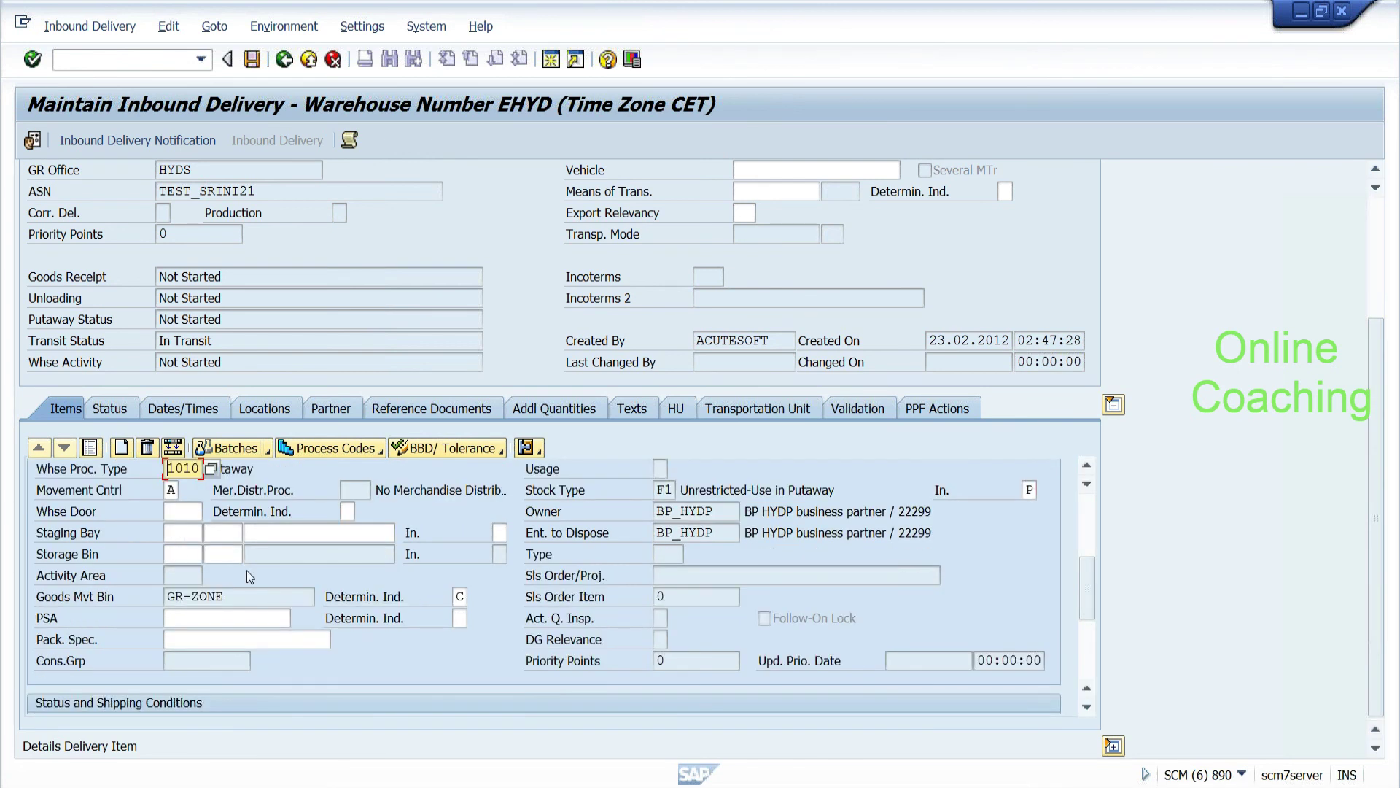
click(219, 596)
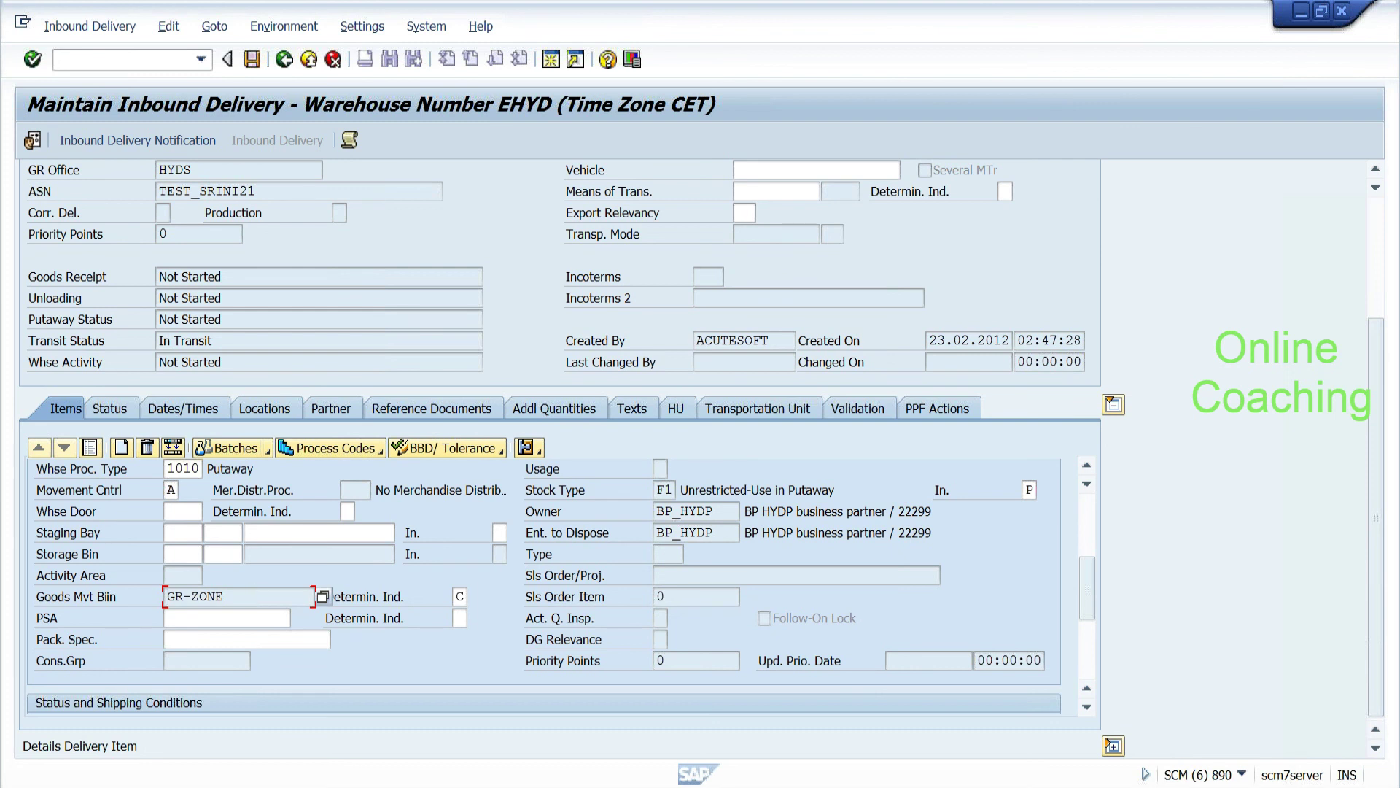
drag(223, 597, 182, 596)
click(167, 597)
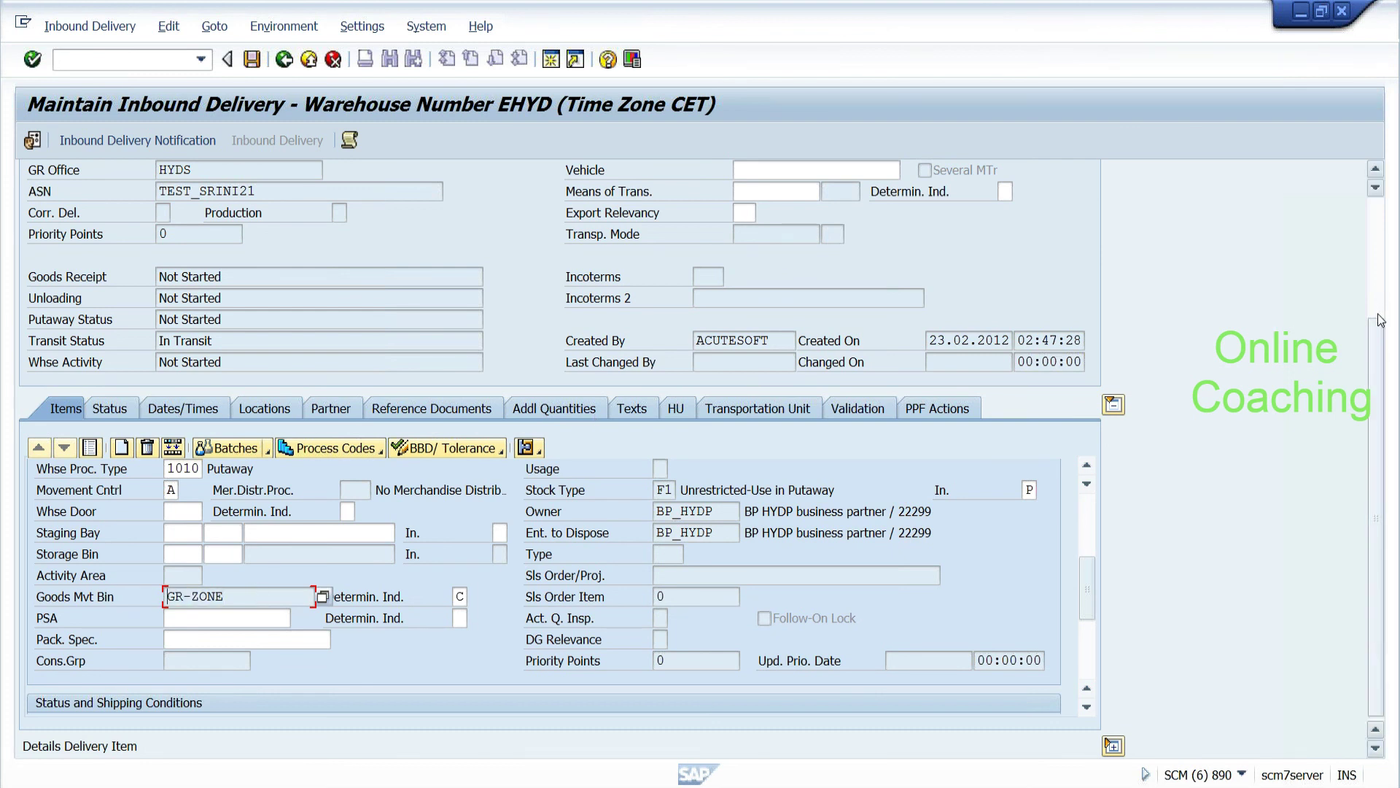
click(1376, 169)
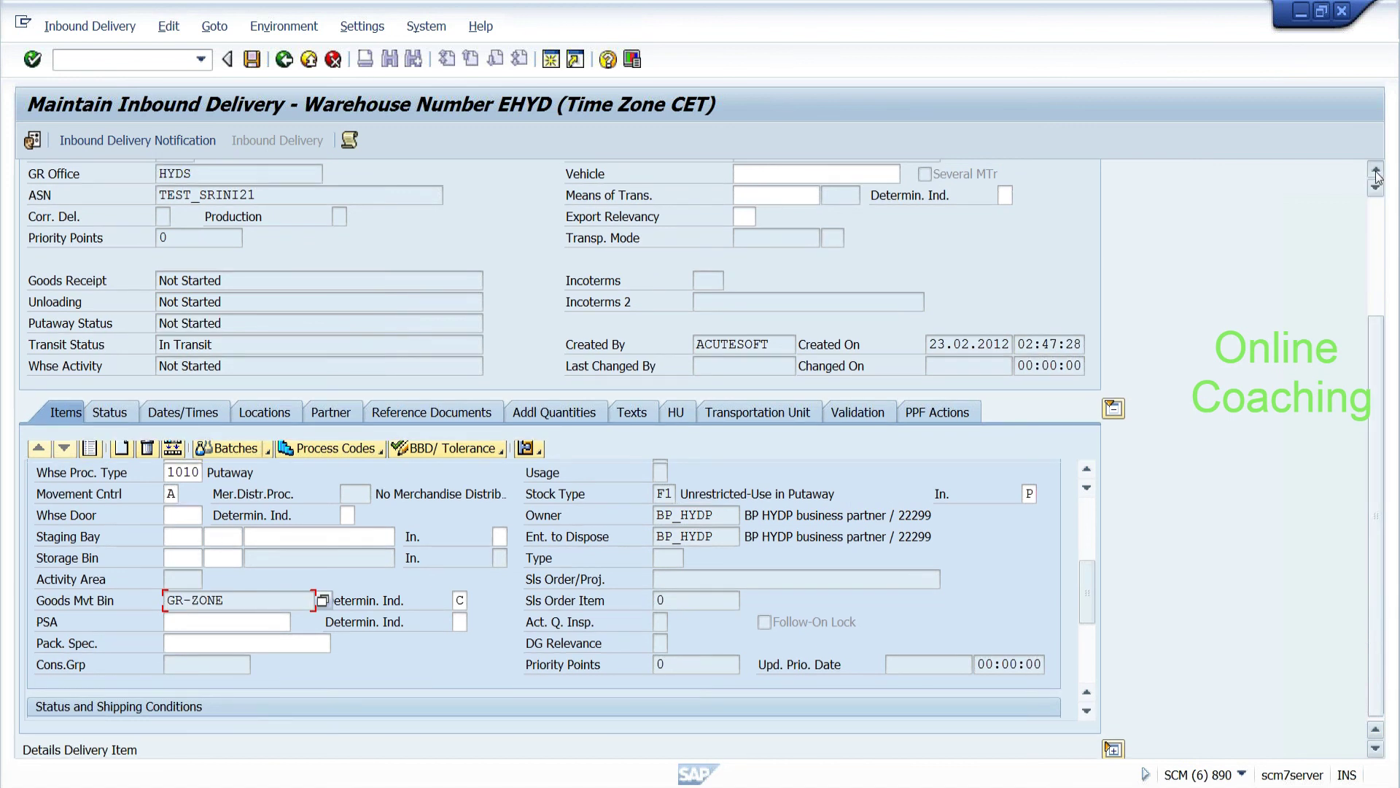
click(1377, 173)
click(1376, 173)
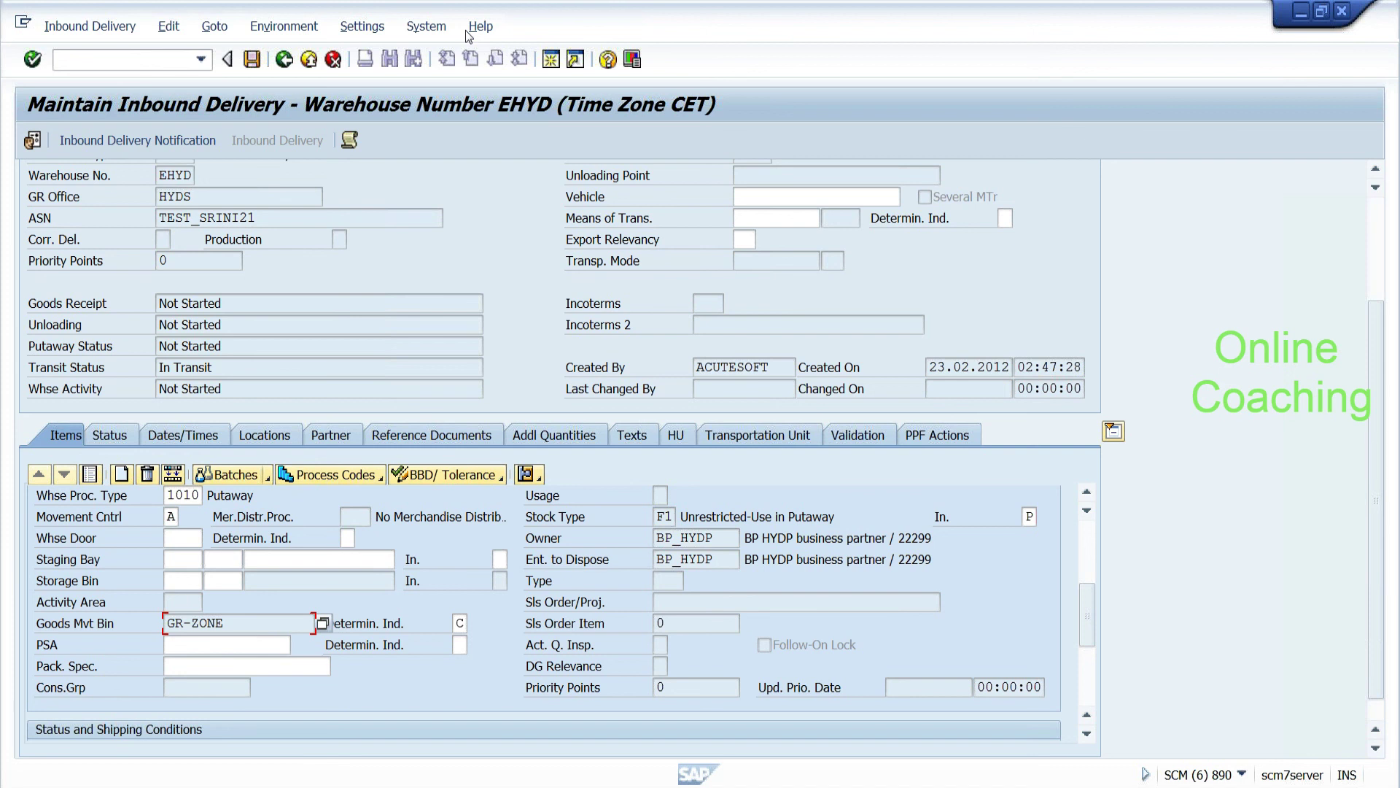
Step: Leave the delivery, reopen the inbound delivery maintenance transaction and find inbound delivery 105
click(285, 61)
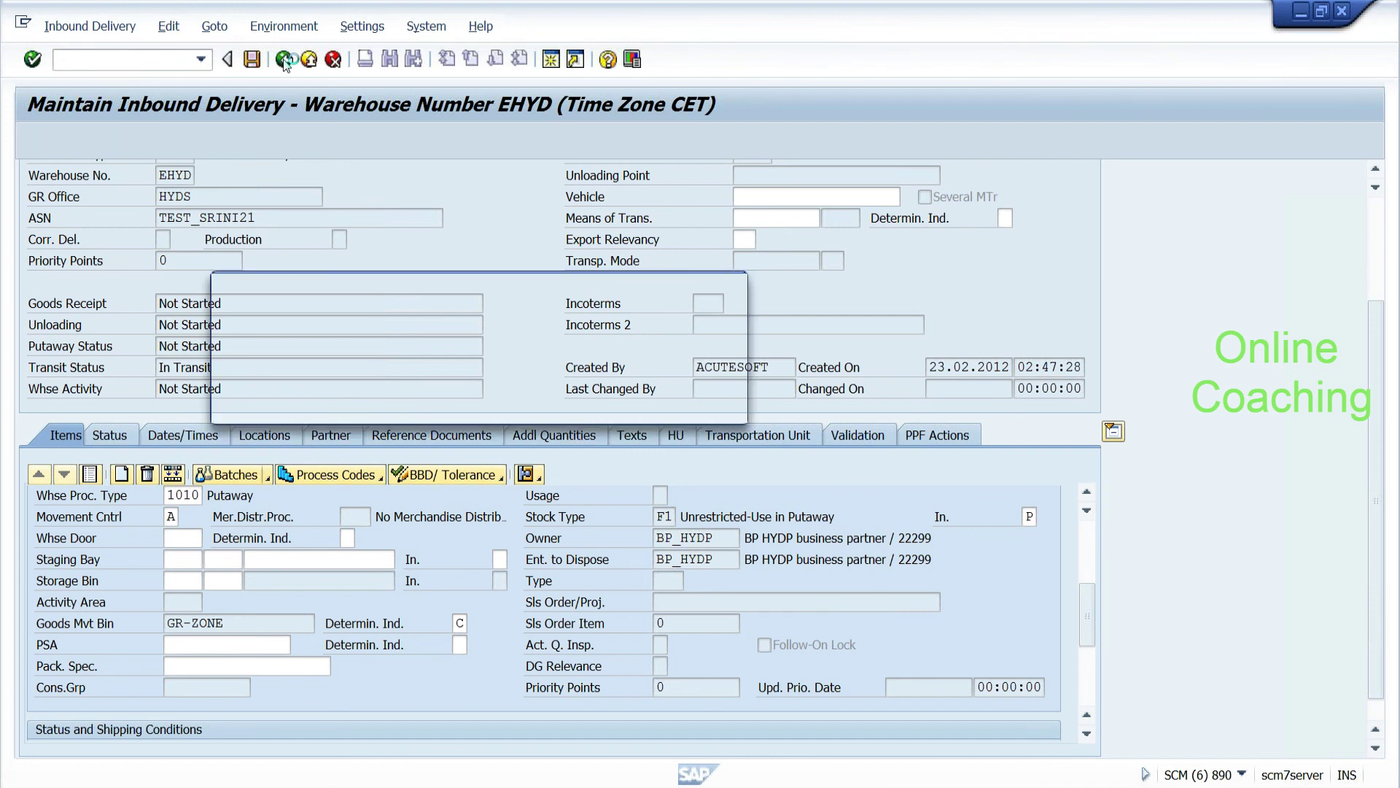
click(368, 407)
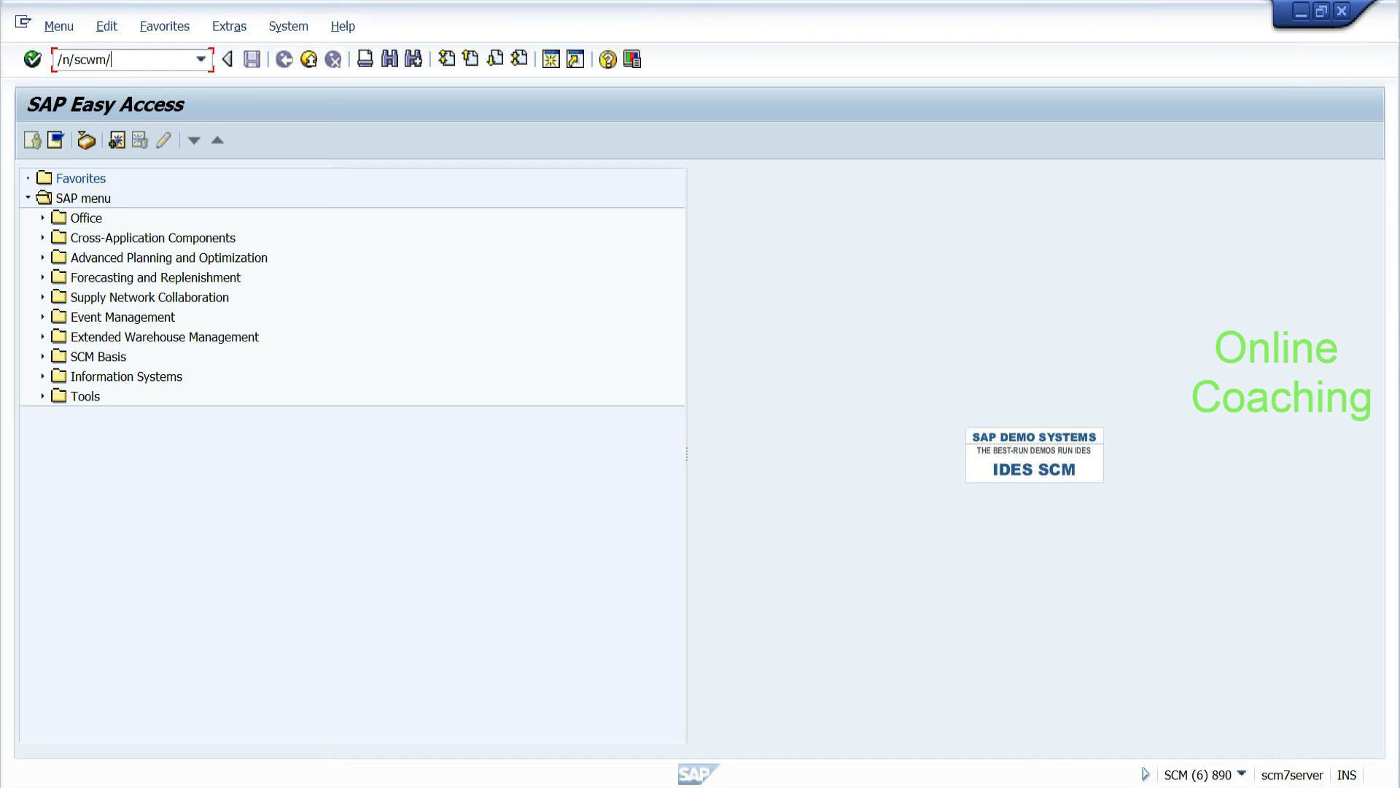
key(Return)
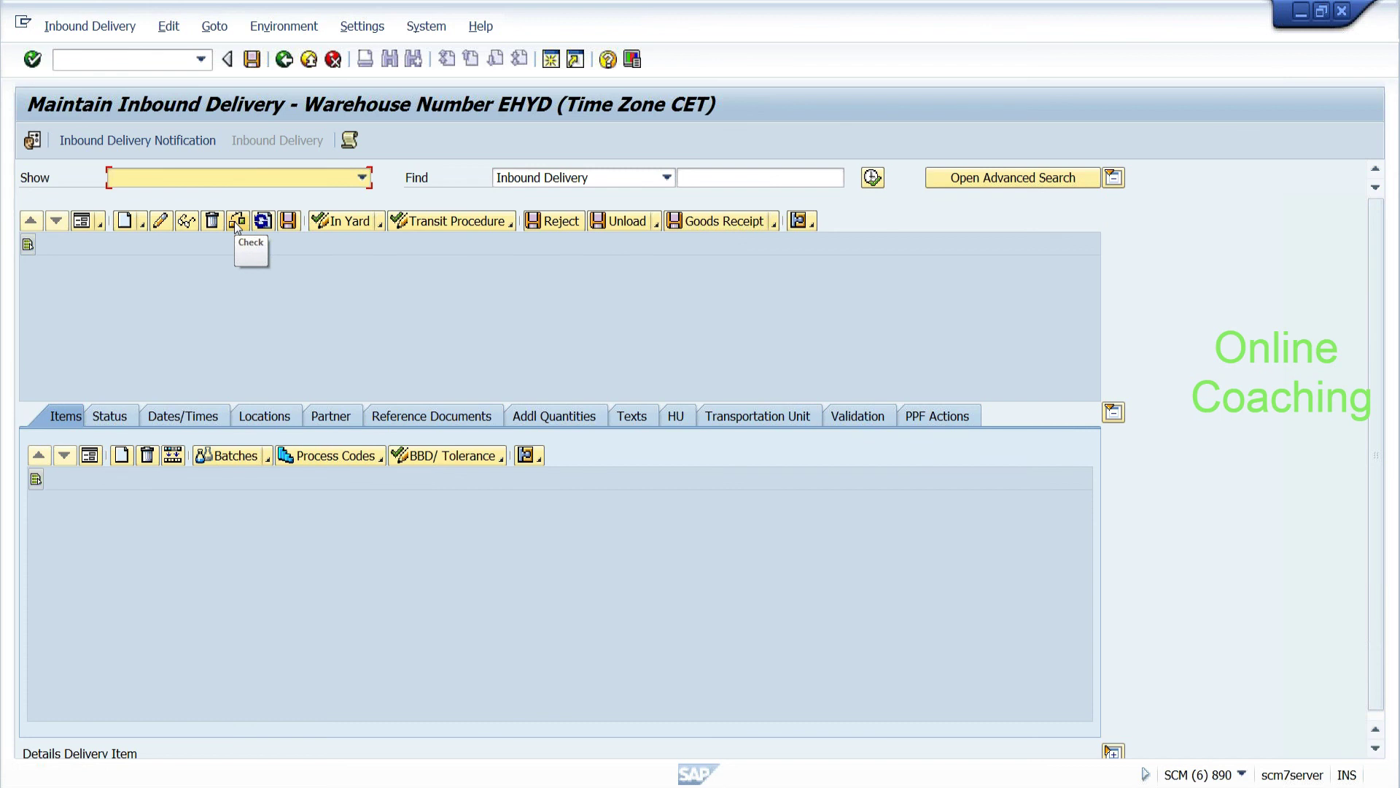
click(698, 179)
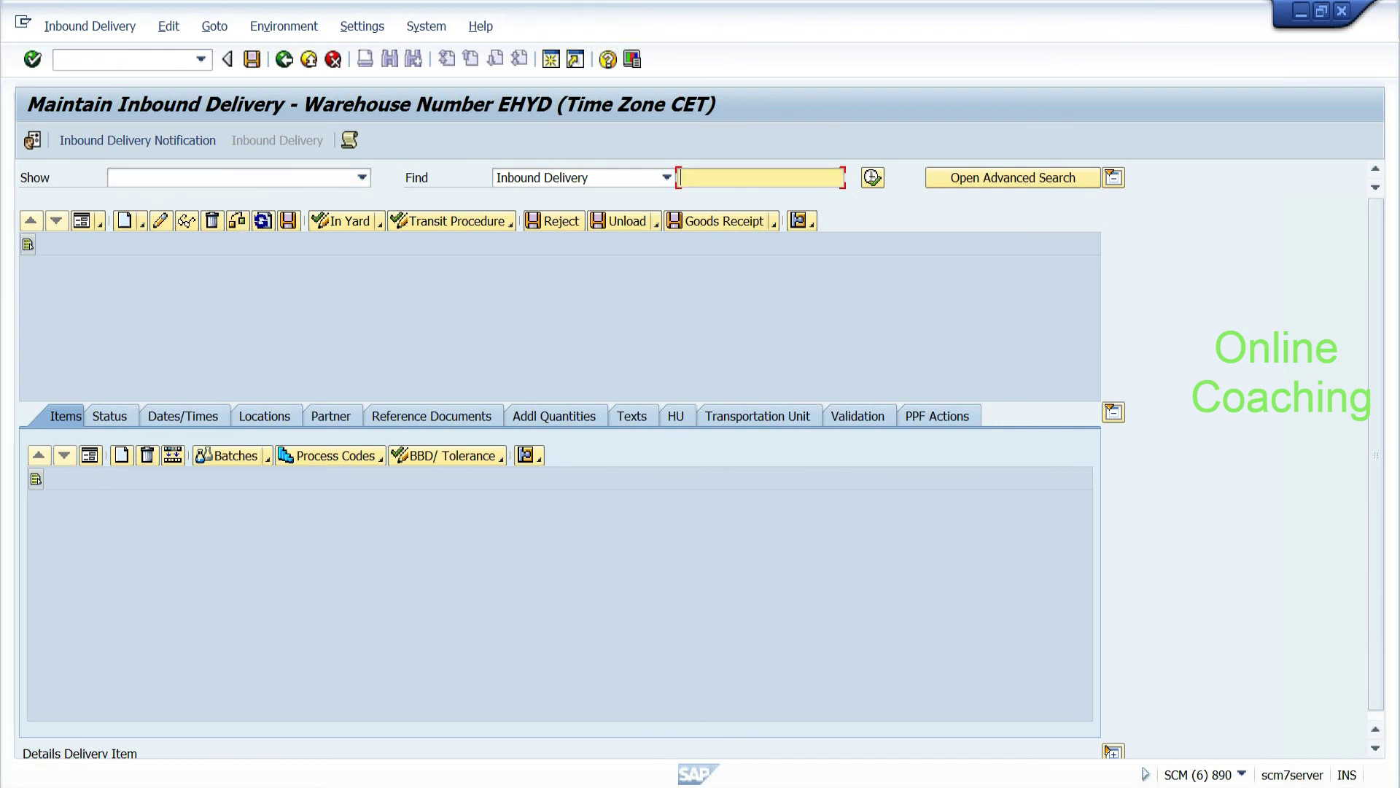
text(105)
click(872, 179)
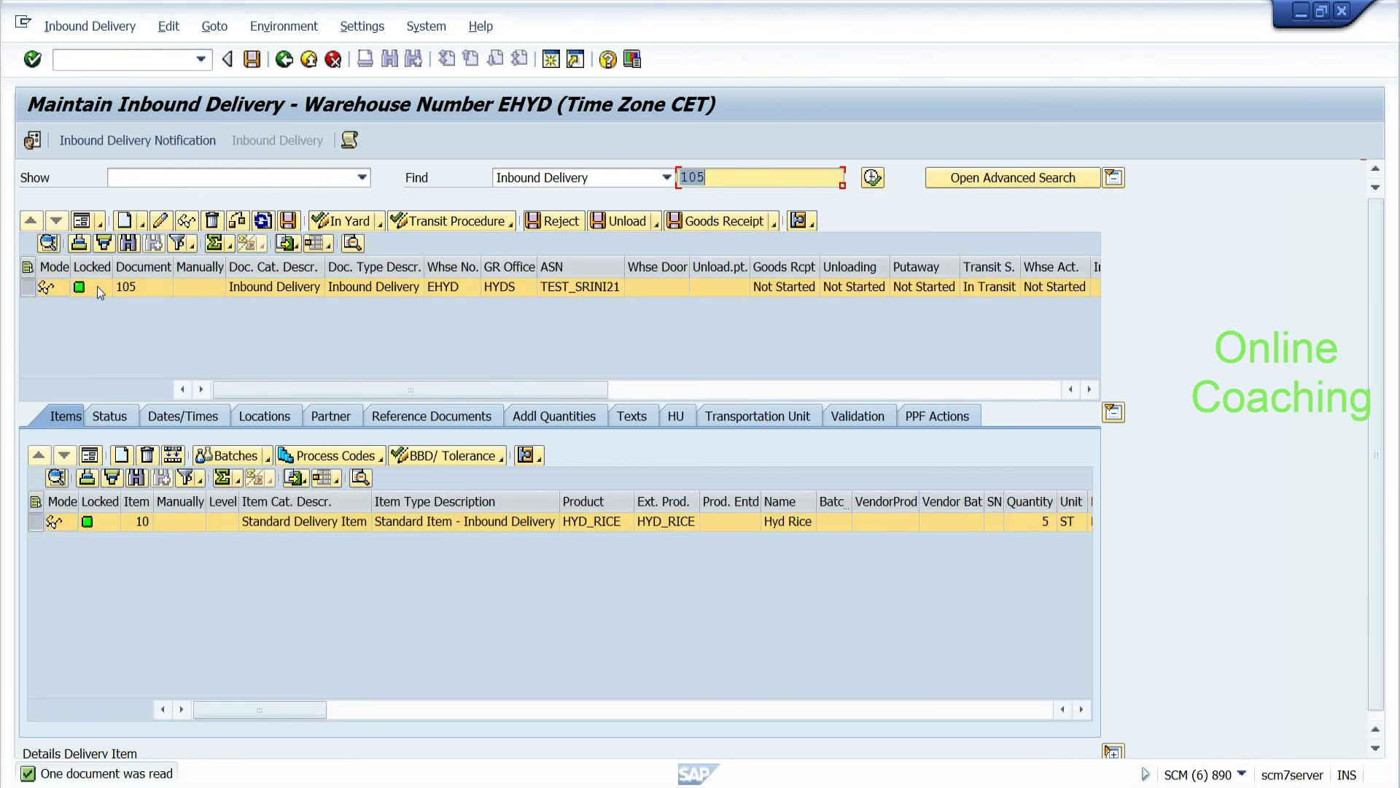
Step: Check the PPF actions of inbound delivery 105 and open its follow-on function for creating a warehouse task
click(936, 417)
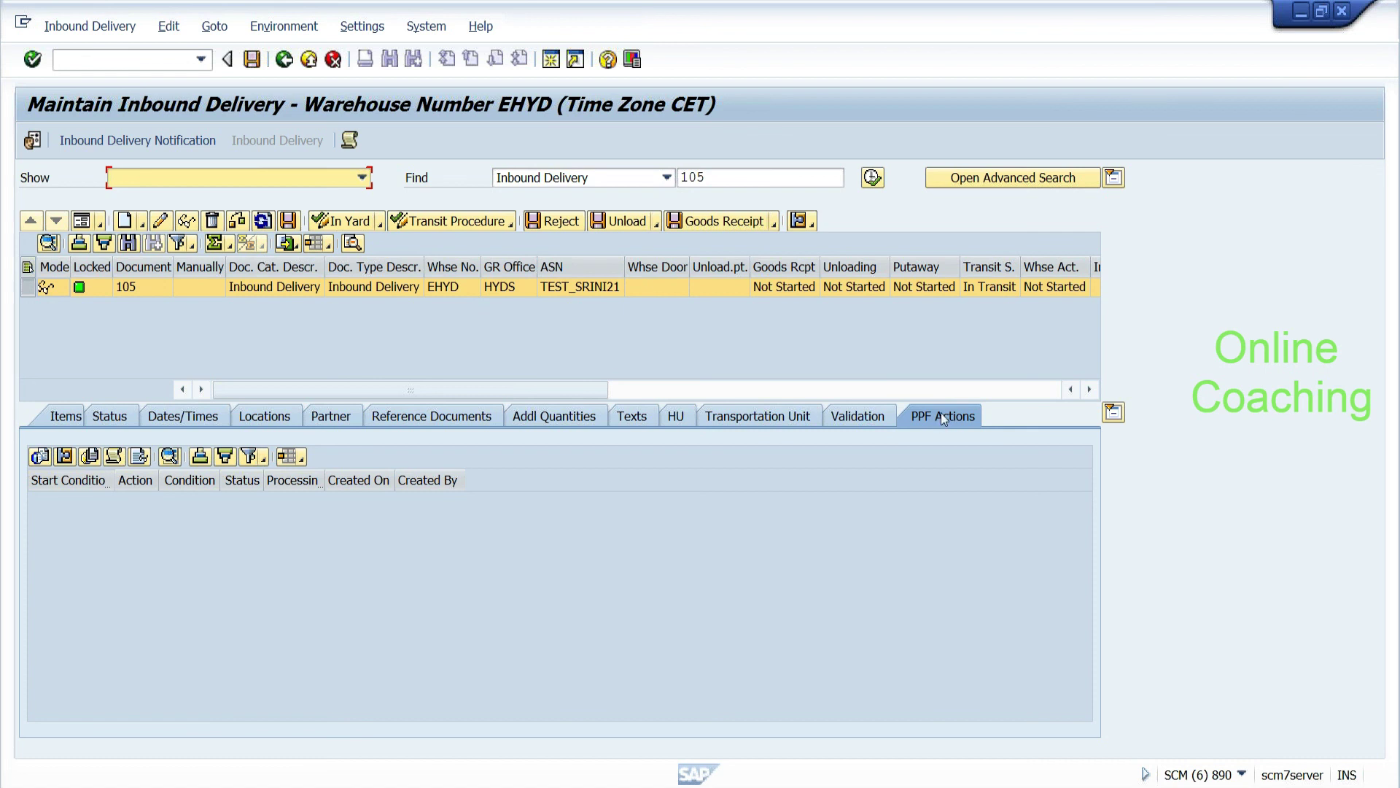
click(730, 178)
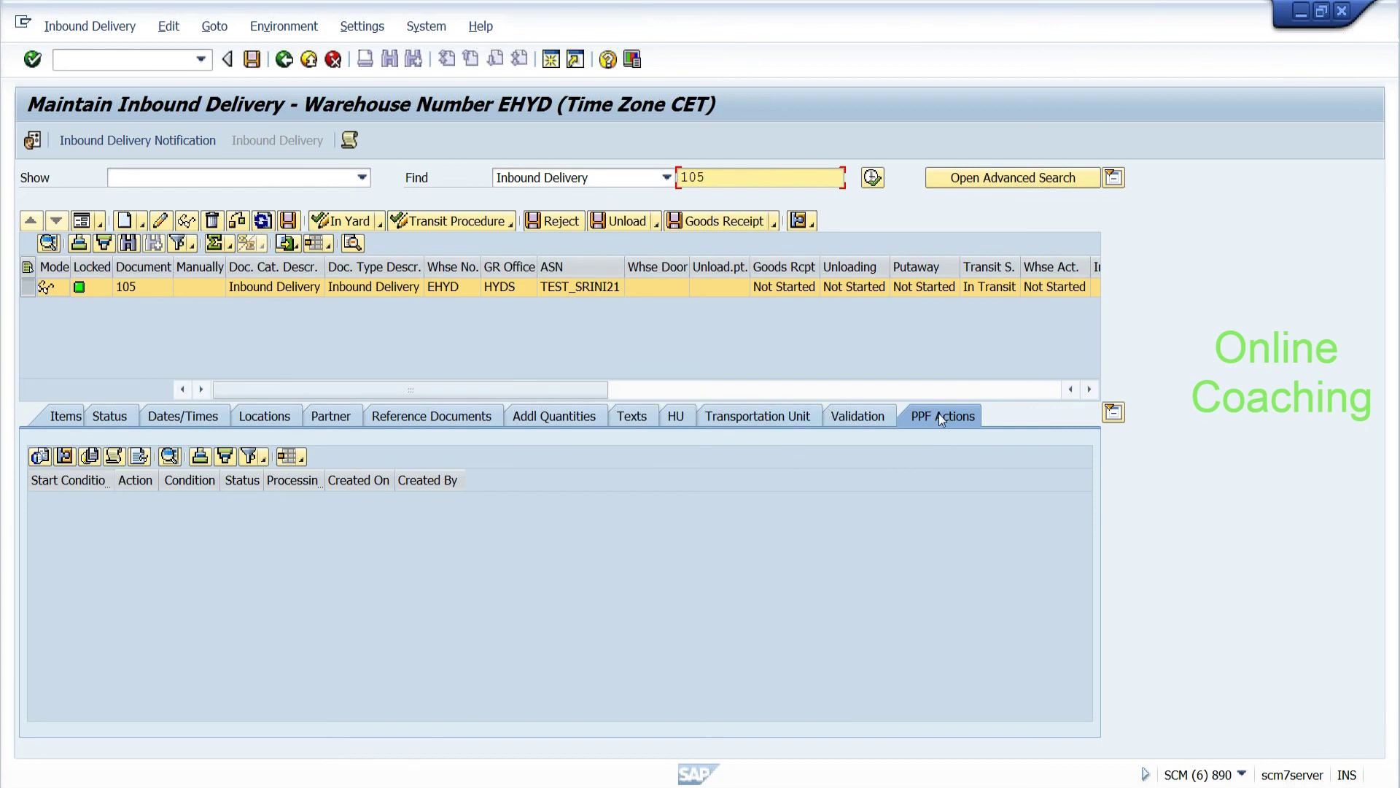
click(100, 32)
mouse_move(169, 81)
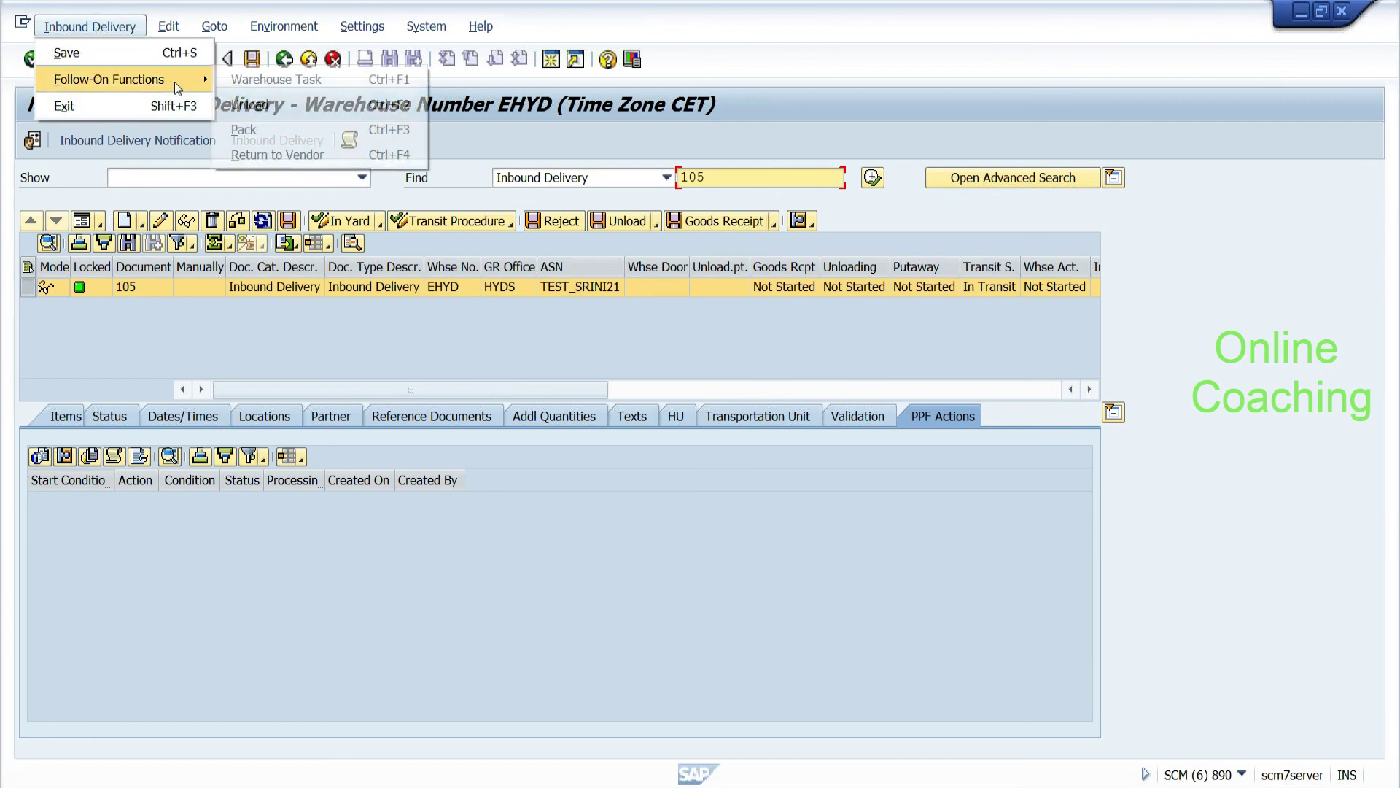
click(229, 86)
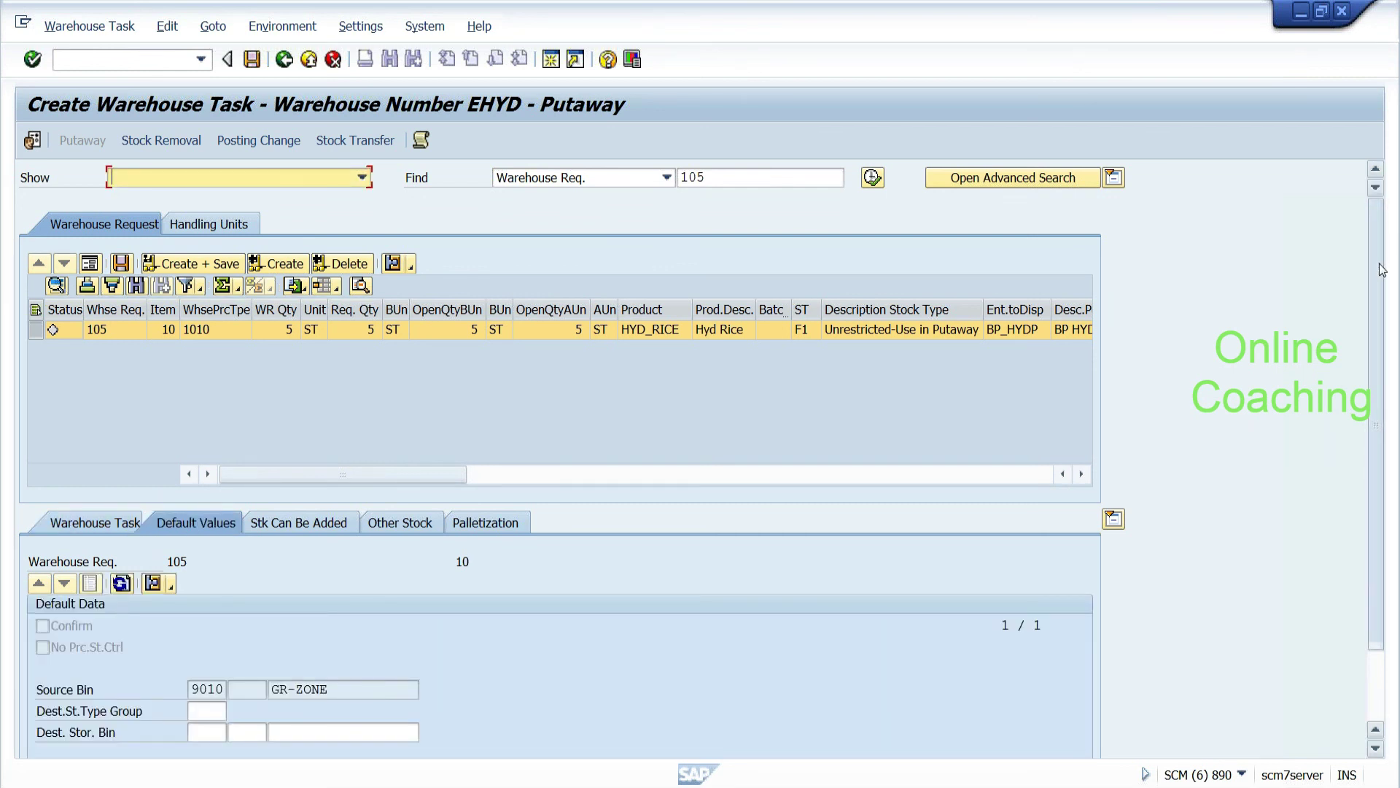
Step: Examine the source bin in the default values of the putaway warehouse request
scroll(1382, 305, down, 1)
drag(1382, 305, 1379, 370)
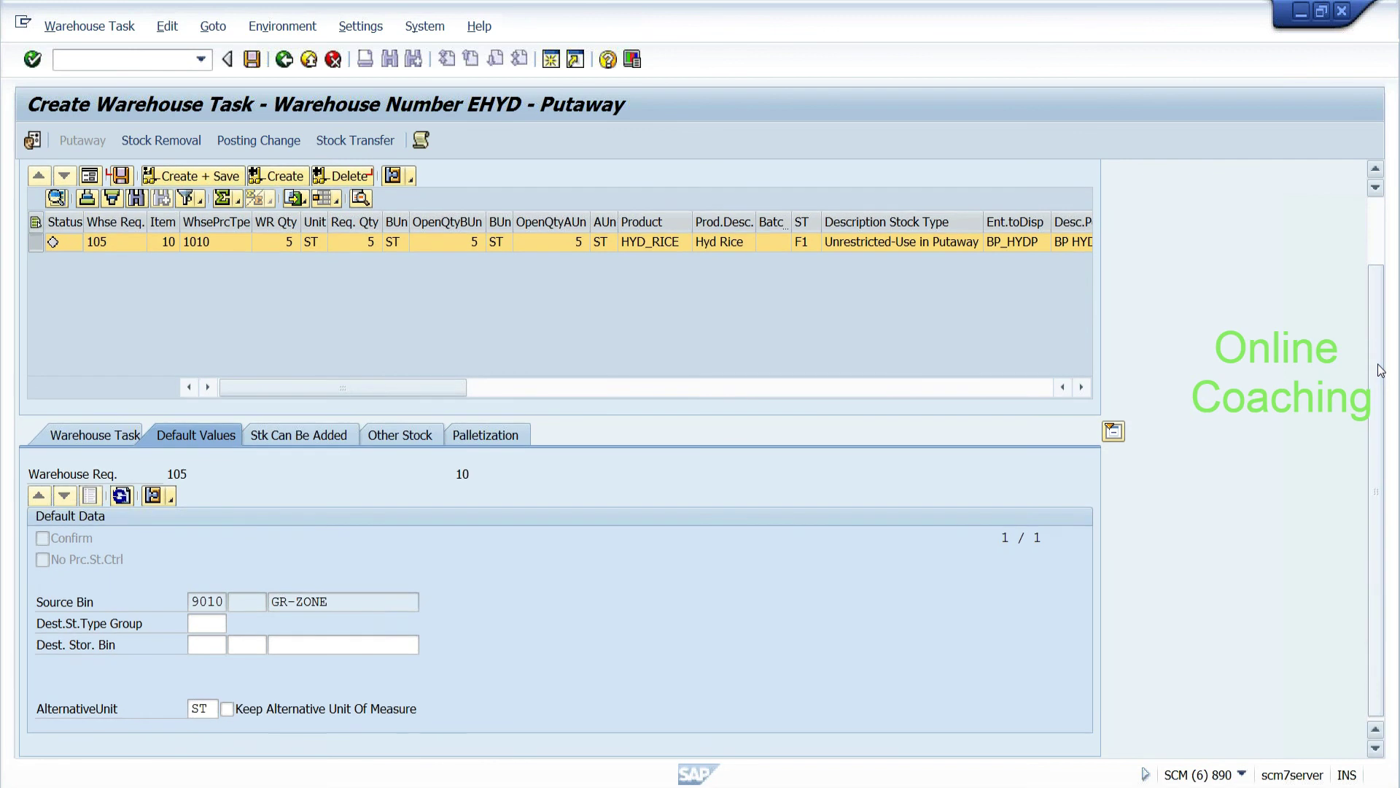
click(337, 602)
drag(336, 602, 279, 602)
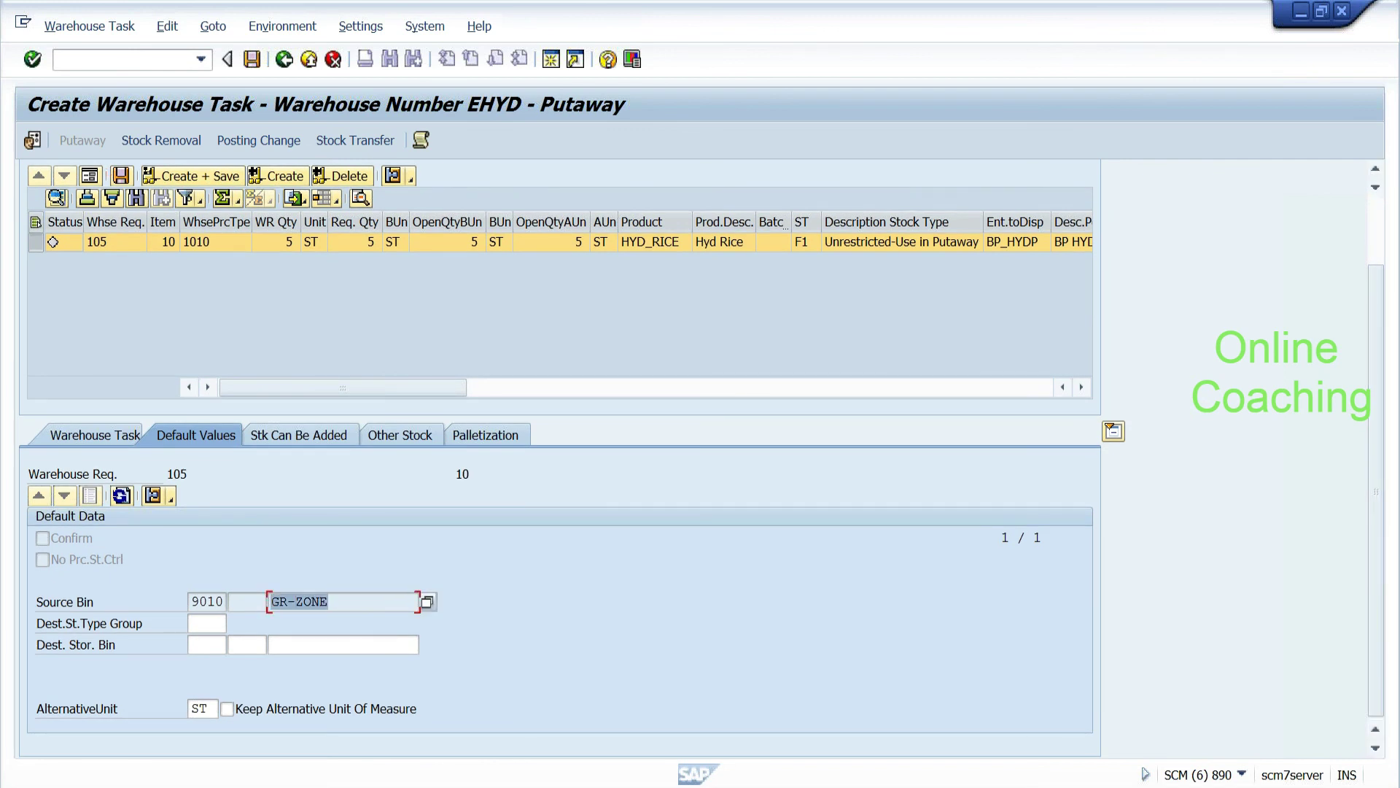
Step: Try COLD-01-01-01 as the destination storage bin in the default values of the putaway warehouse request
click(272, 602)
click(330, 645)
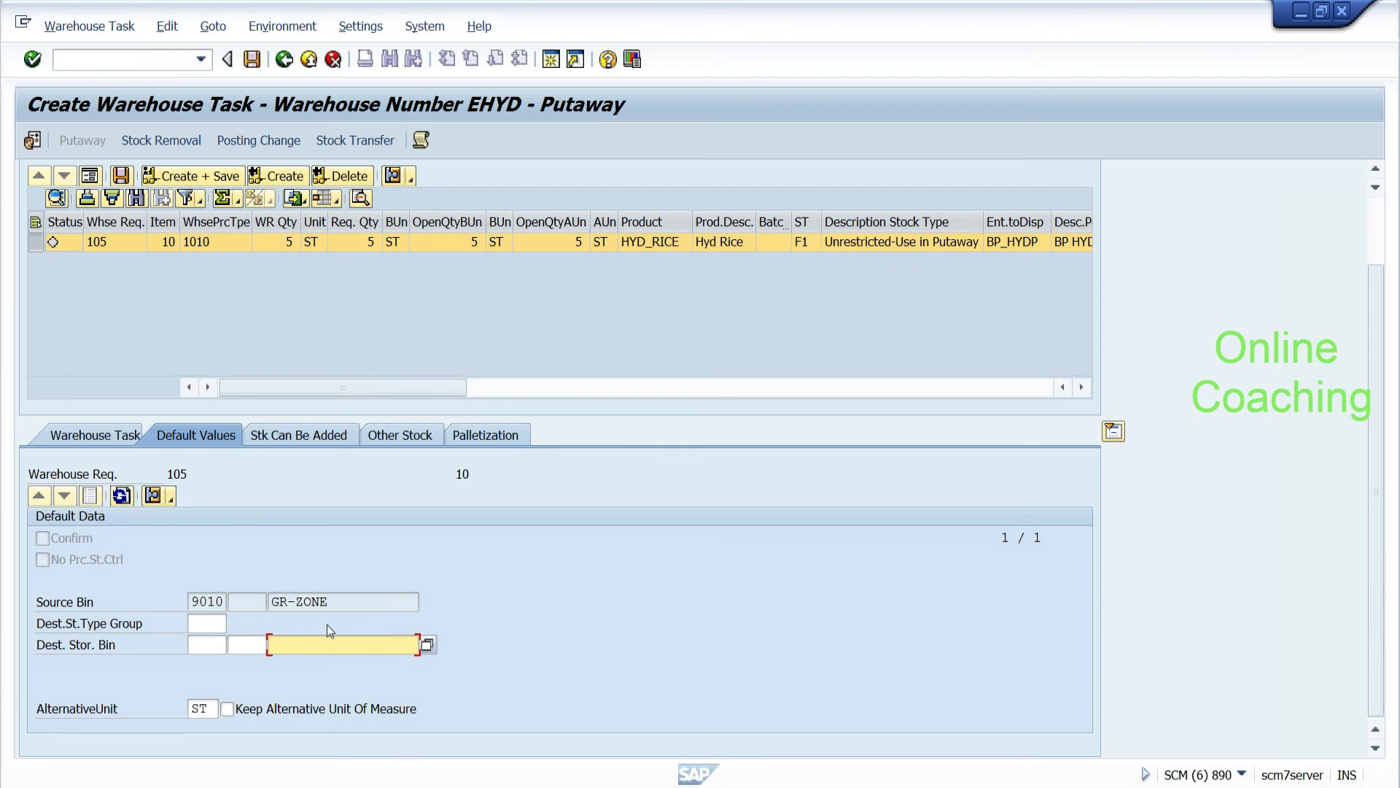
text(cold)
text(01-01-)
key(Return)
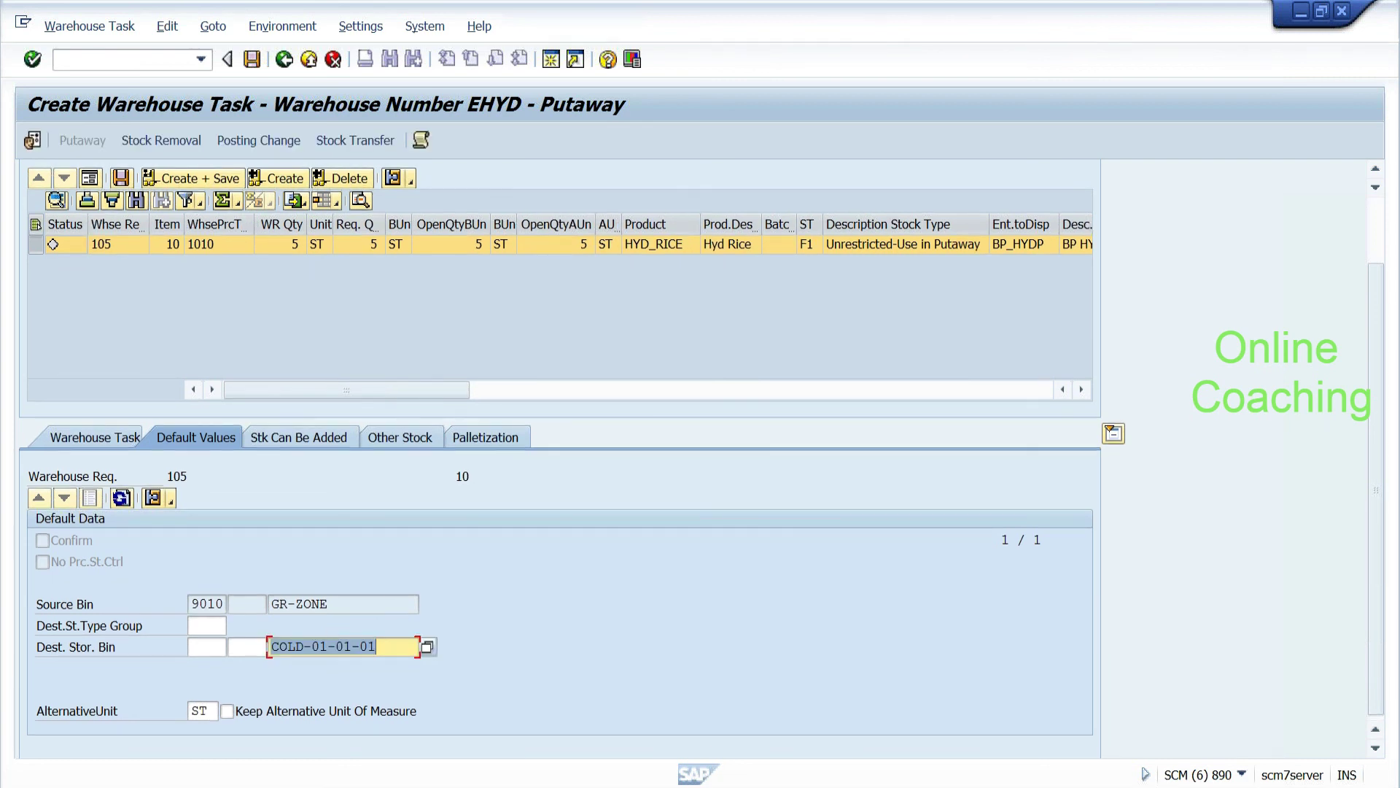
Step: Choose destination bin COLD-01-01 of storage type COLD from the bins starting with COLD, and create and save the putaway warehouse task
click(417, 647)
key(BackSpace)
key(BackSpace)
key(BackSpace)
key(BackSpace)
key(BackSpace)
key(BackSpace)
text(*)
click(429, 650)
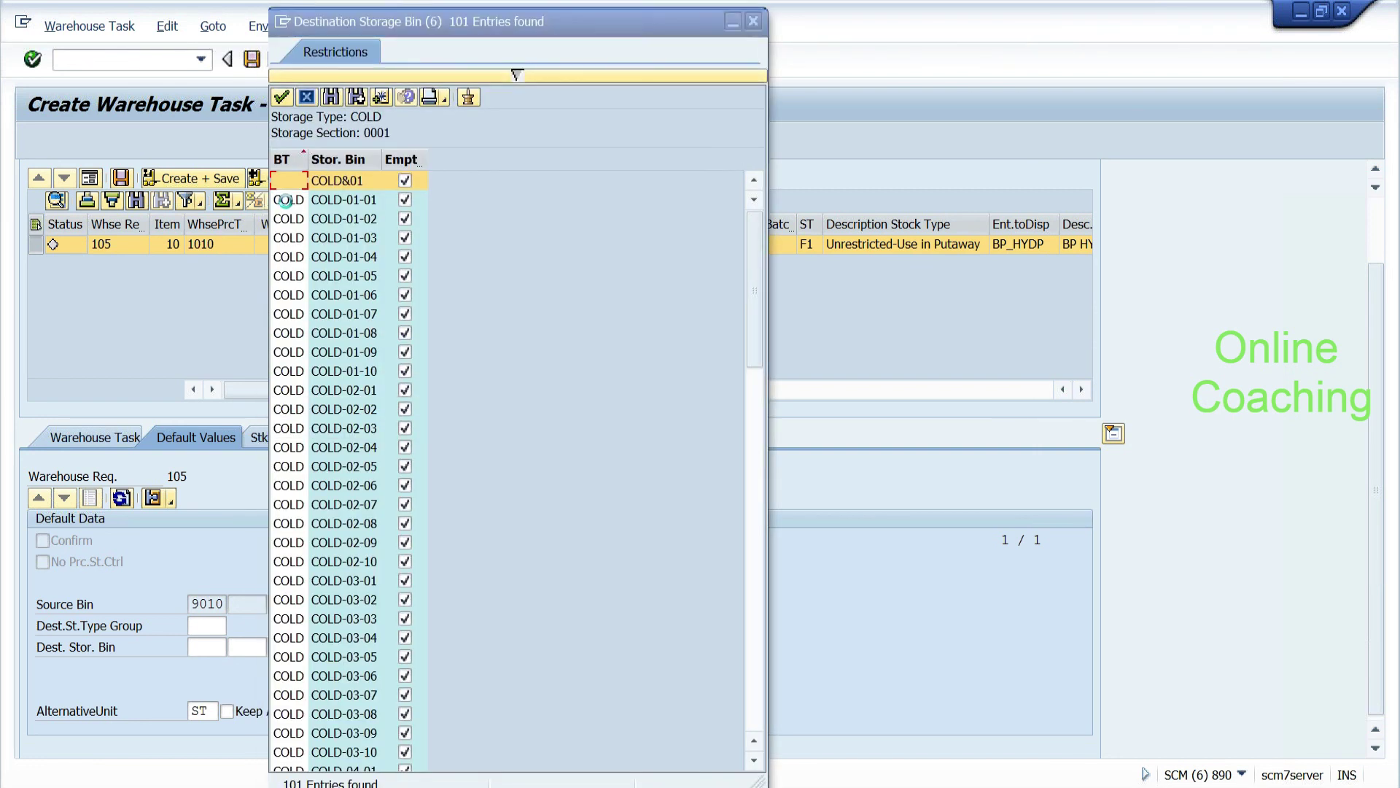
double_click(285, 200)
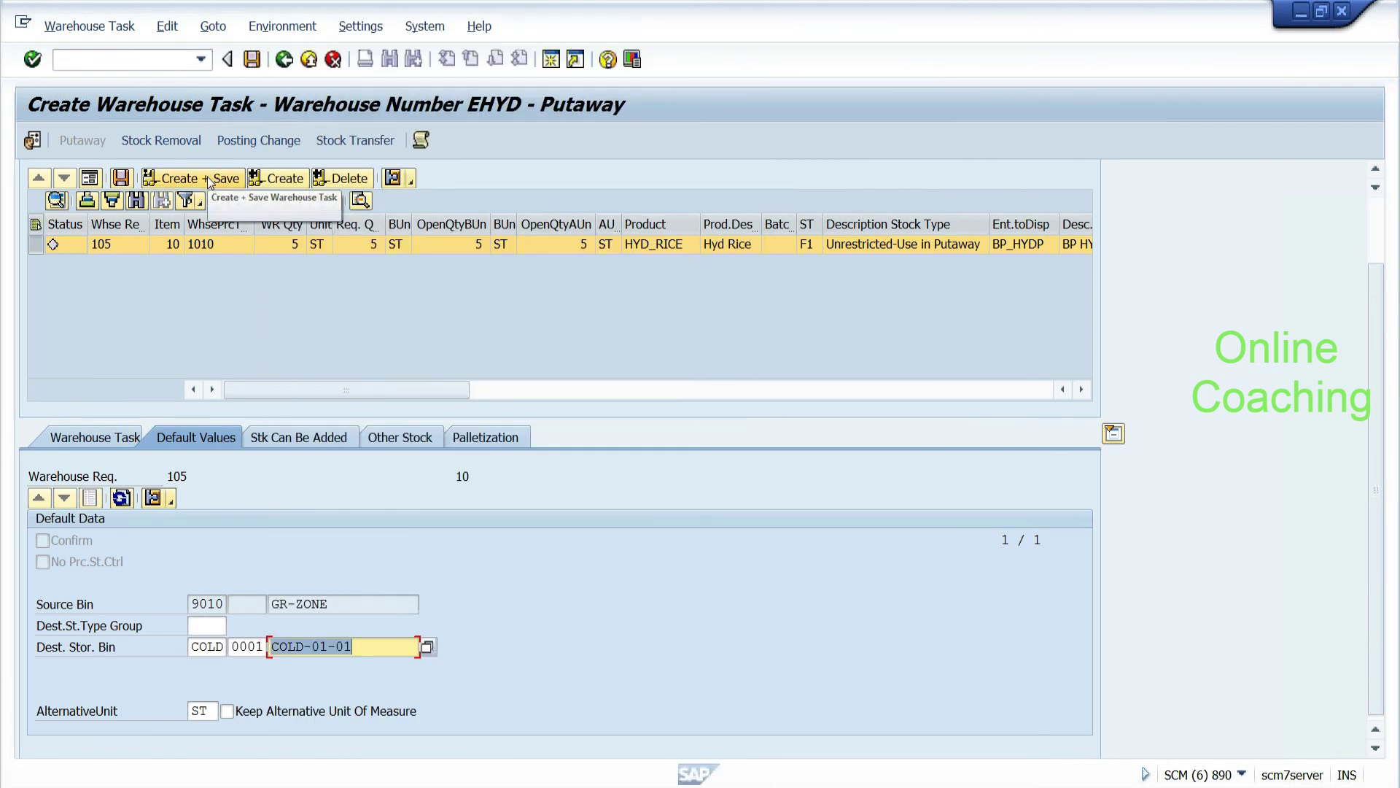
click(208, 177)
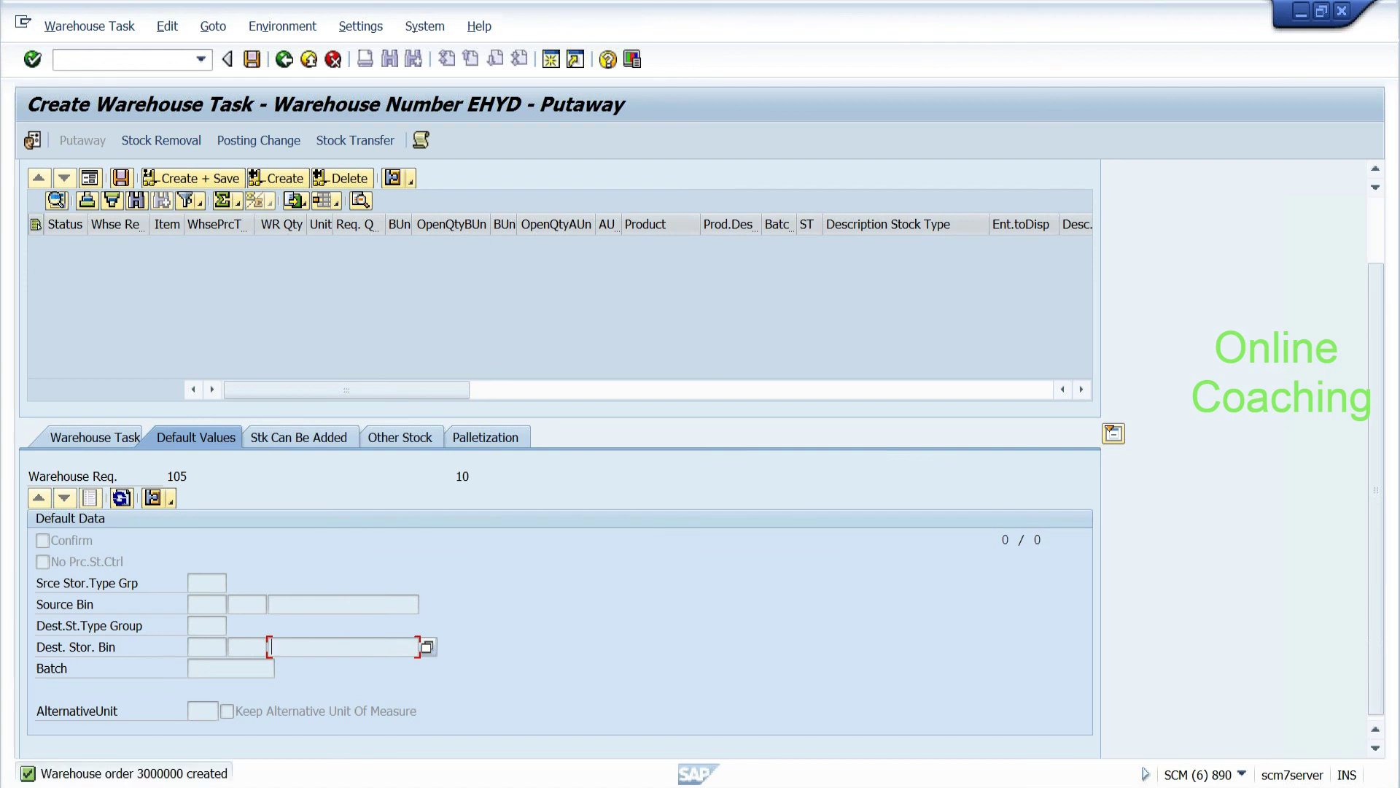
Step: Open the confirmation of the created warehouse task and set its warehouse order to confirm in foreground
click(124, 26)
click(121, 104)
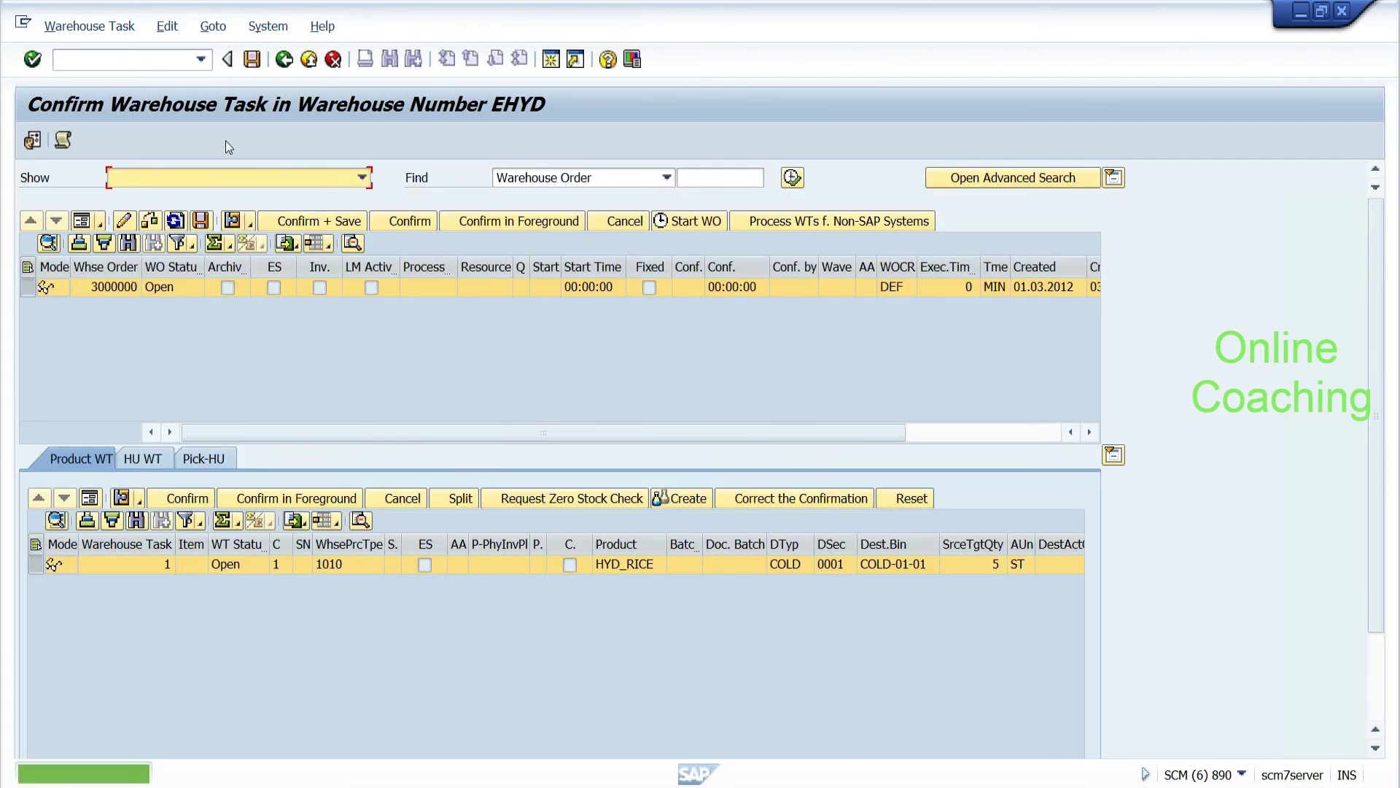
click(481, 222)
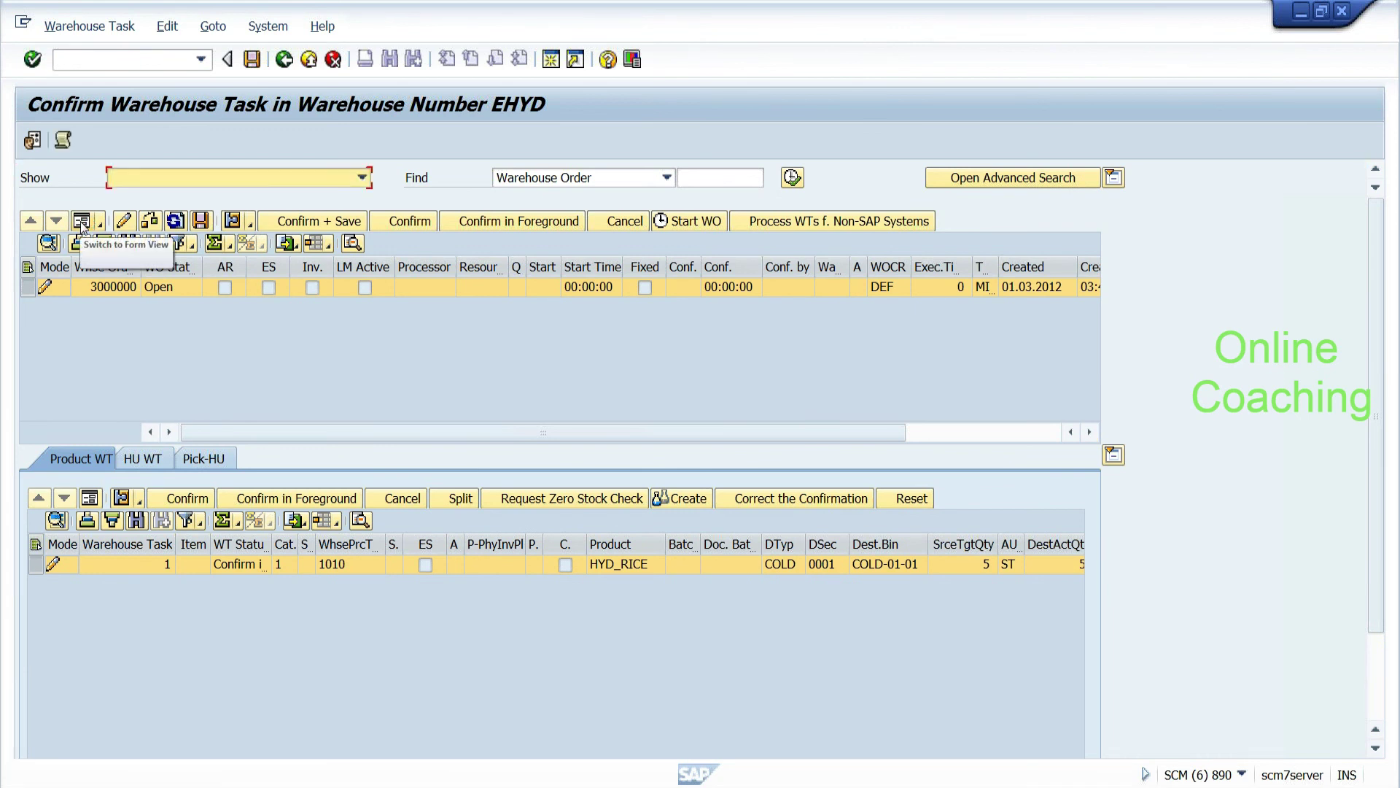
Step: Show the warehouse order and its product task in form view and examine the actual quantity, exception code and source HU fields
click(81, 223)
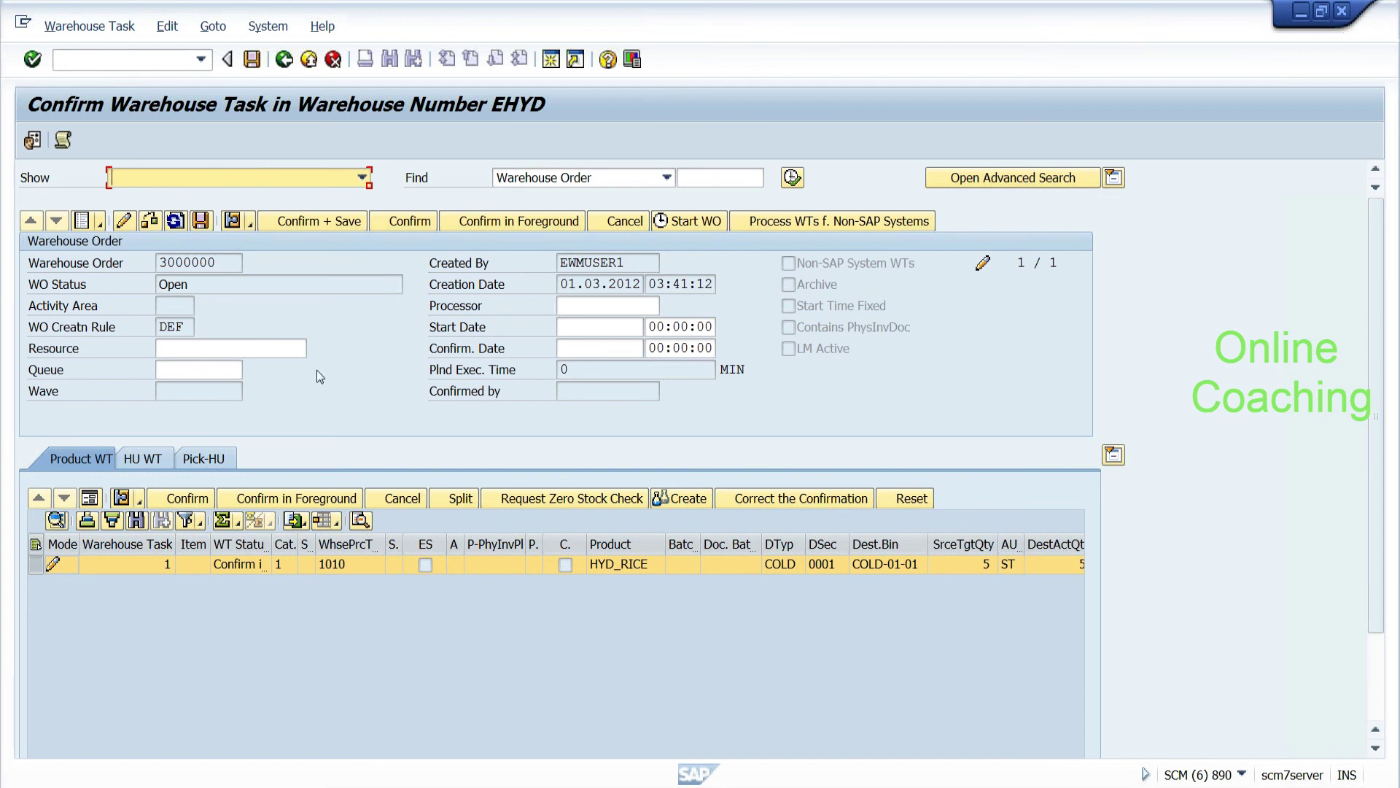
click(89, 499)
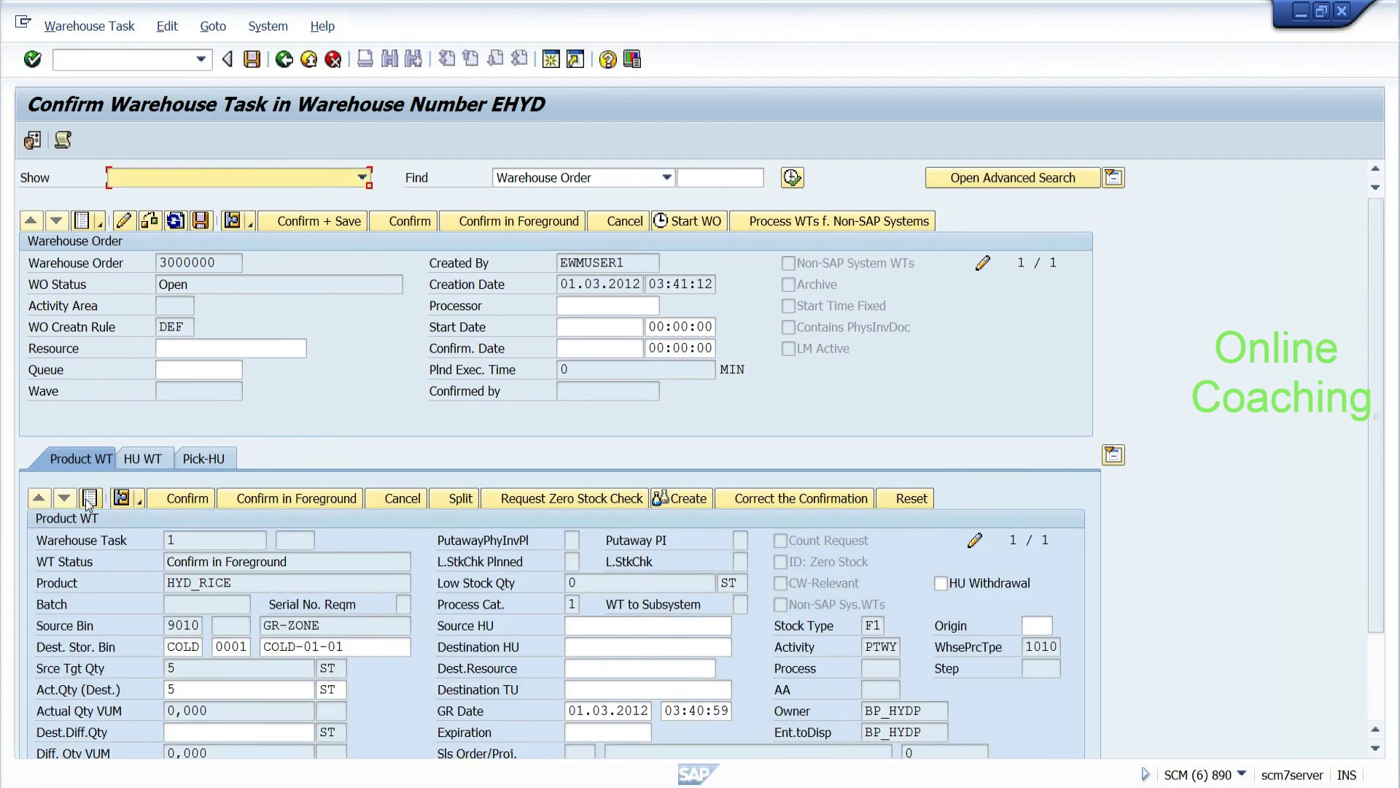
click(170, 690)
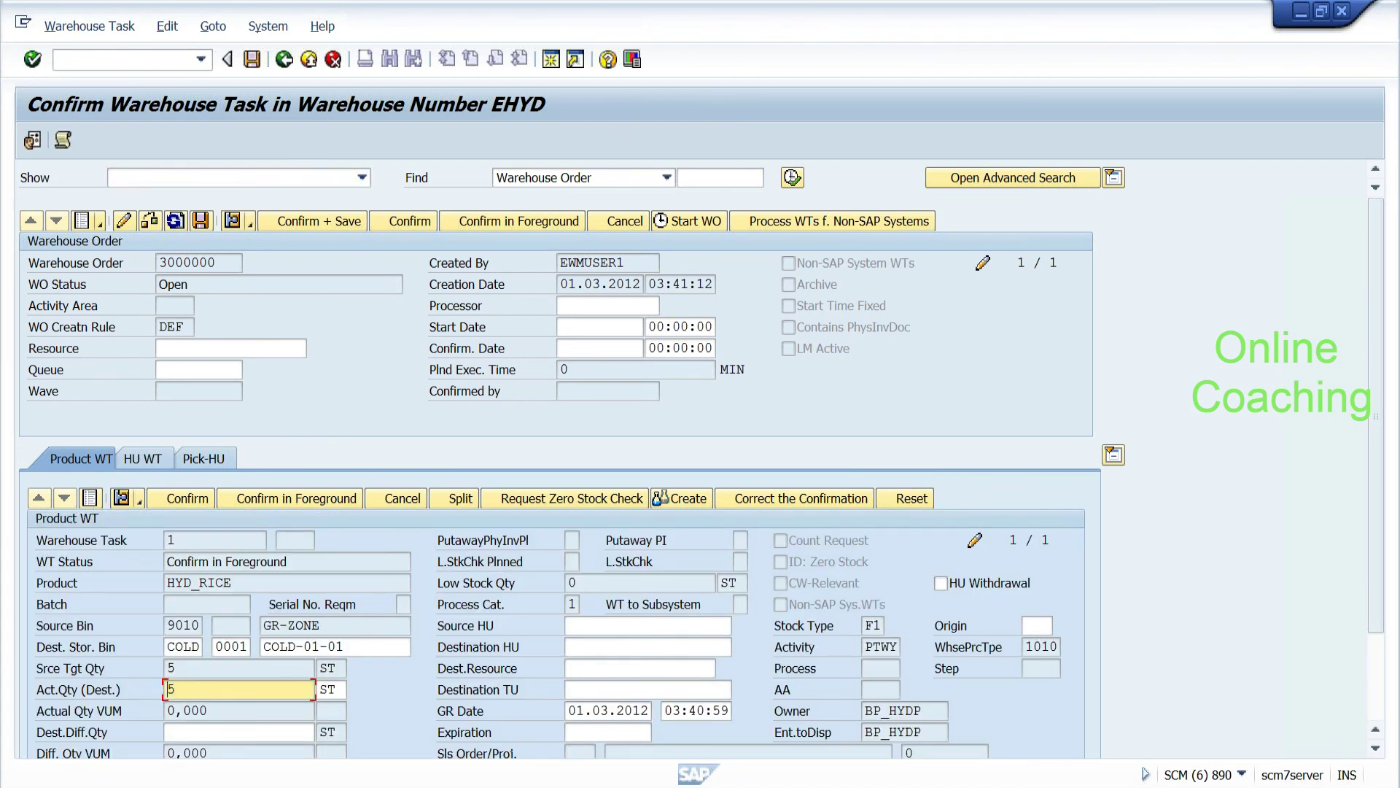
drag(1377, 297, 1381, 388)
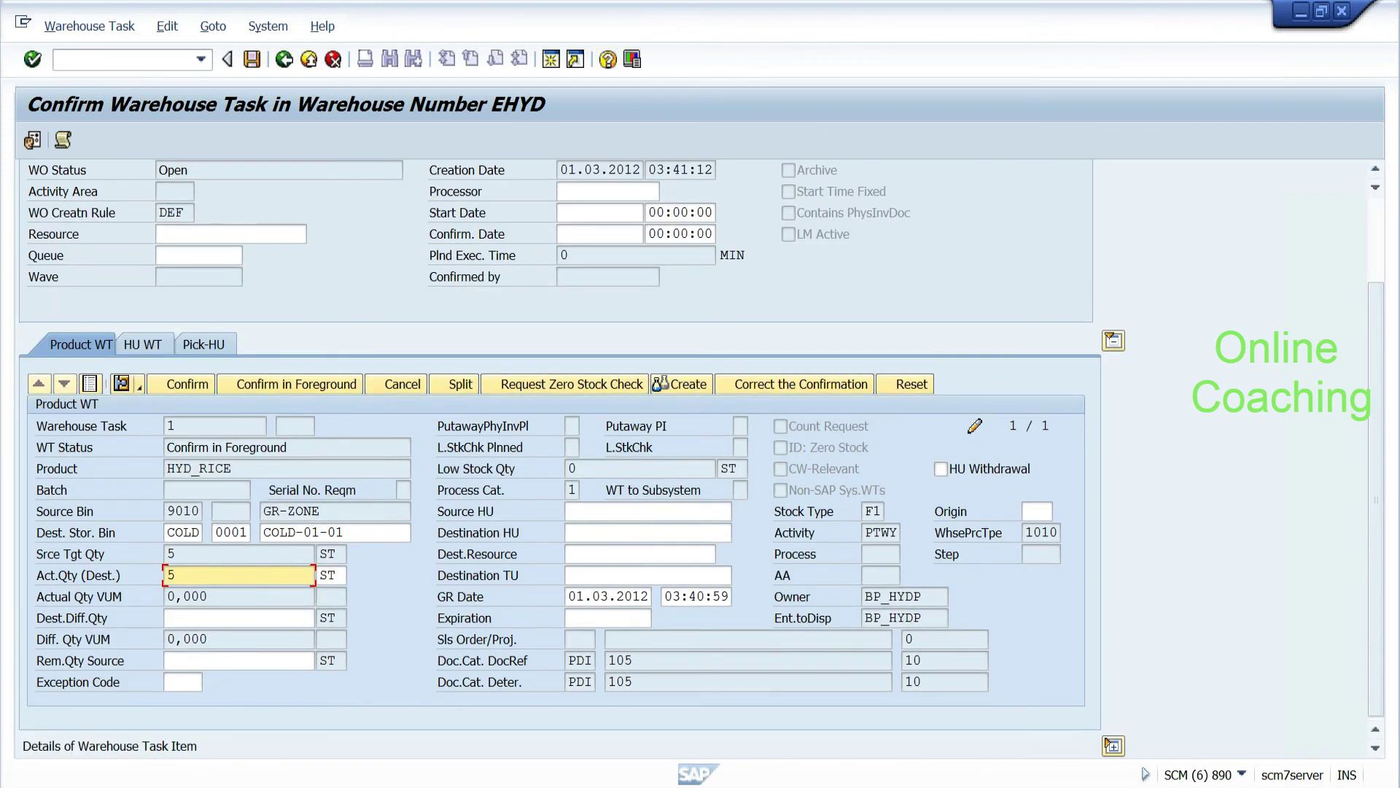
click(184, 686)
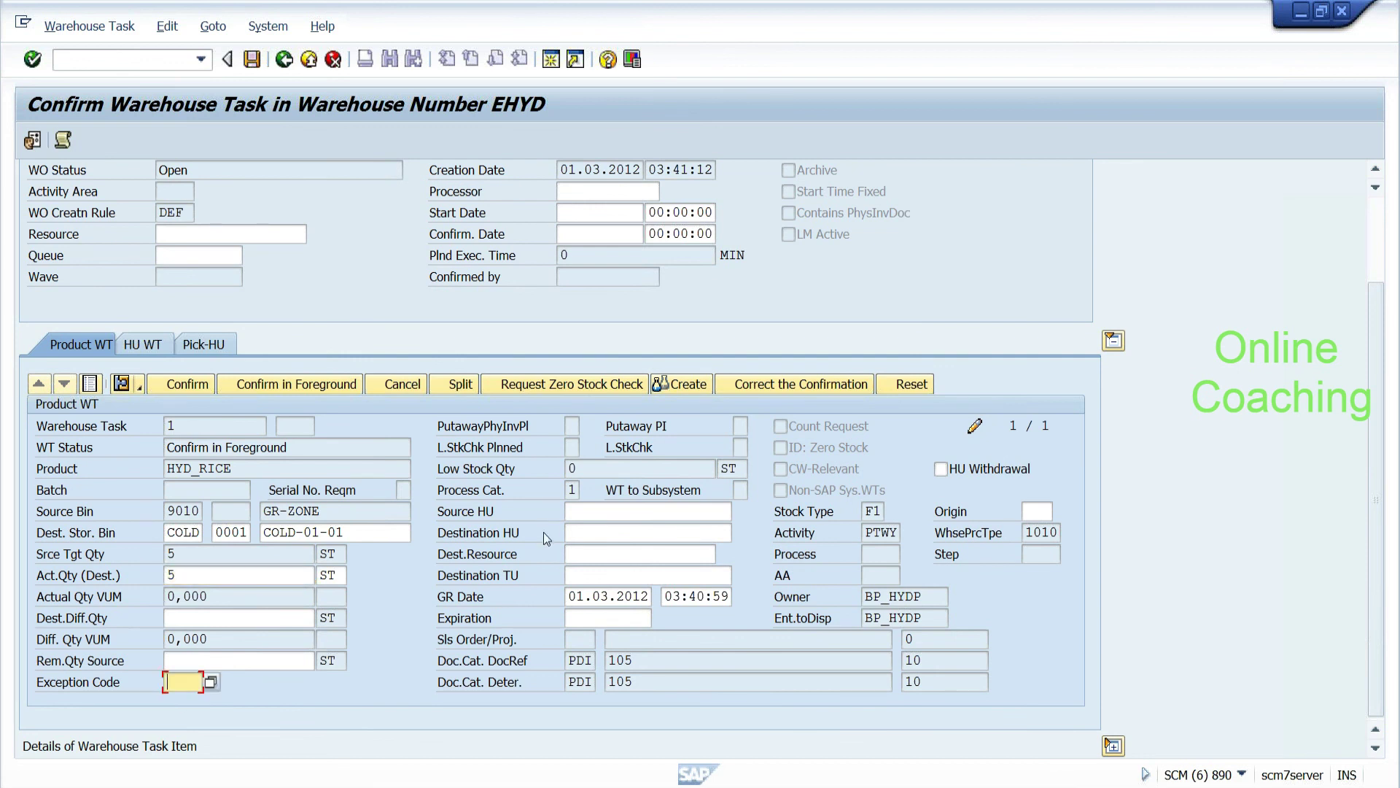
click(634, 512)
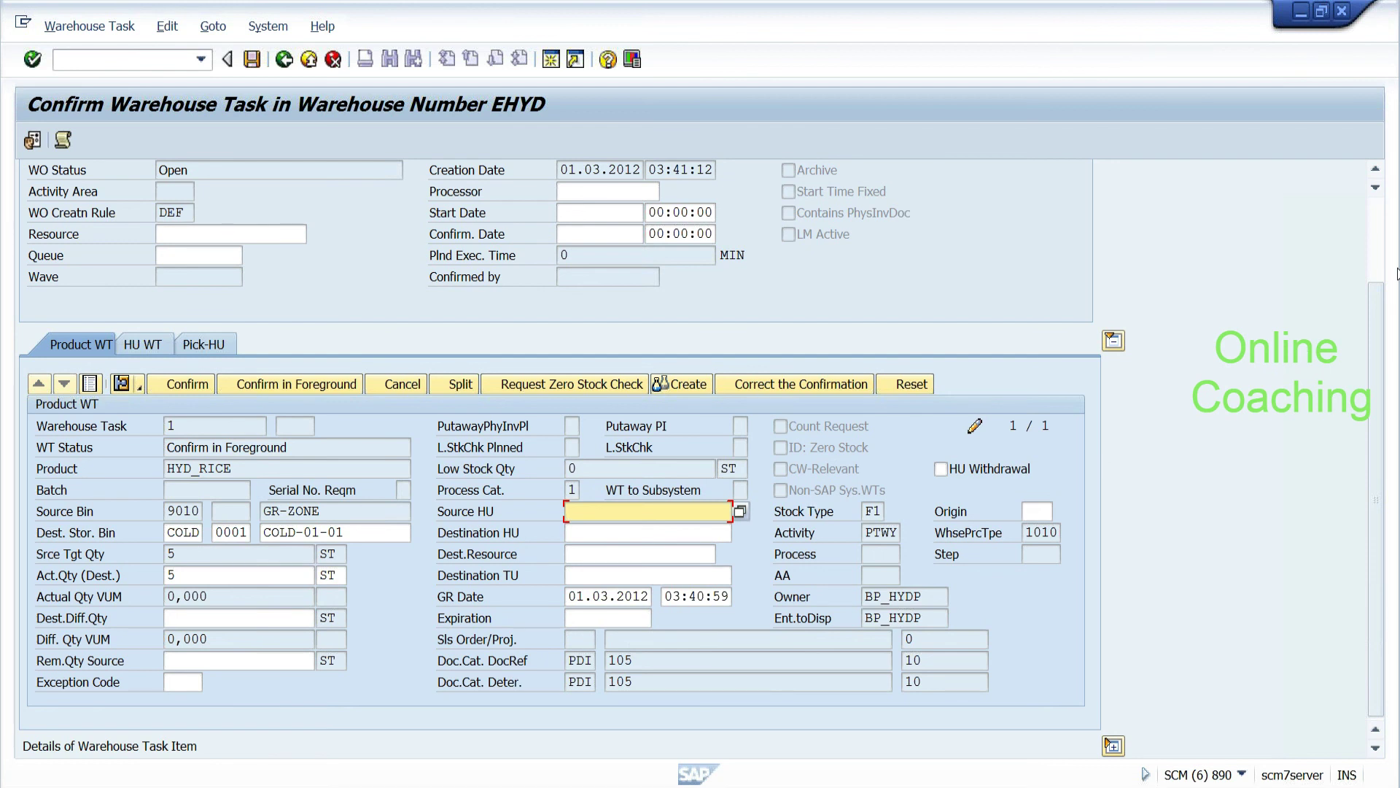
scroll(1379, 279, up, 1)
scroll(1379, 279, up, 5)
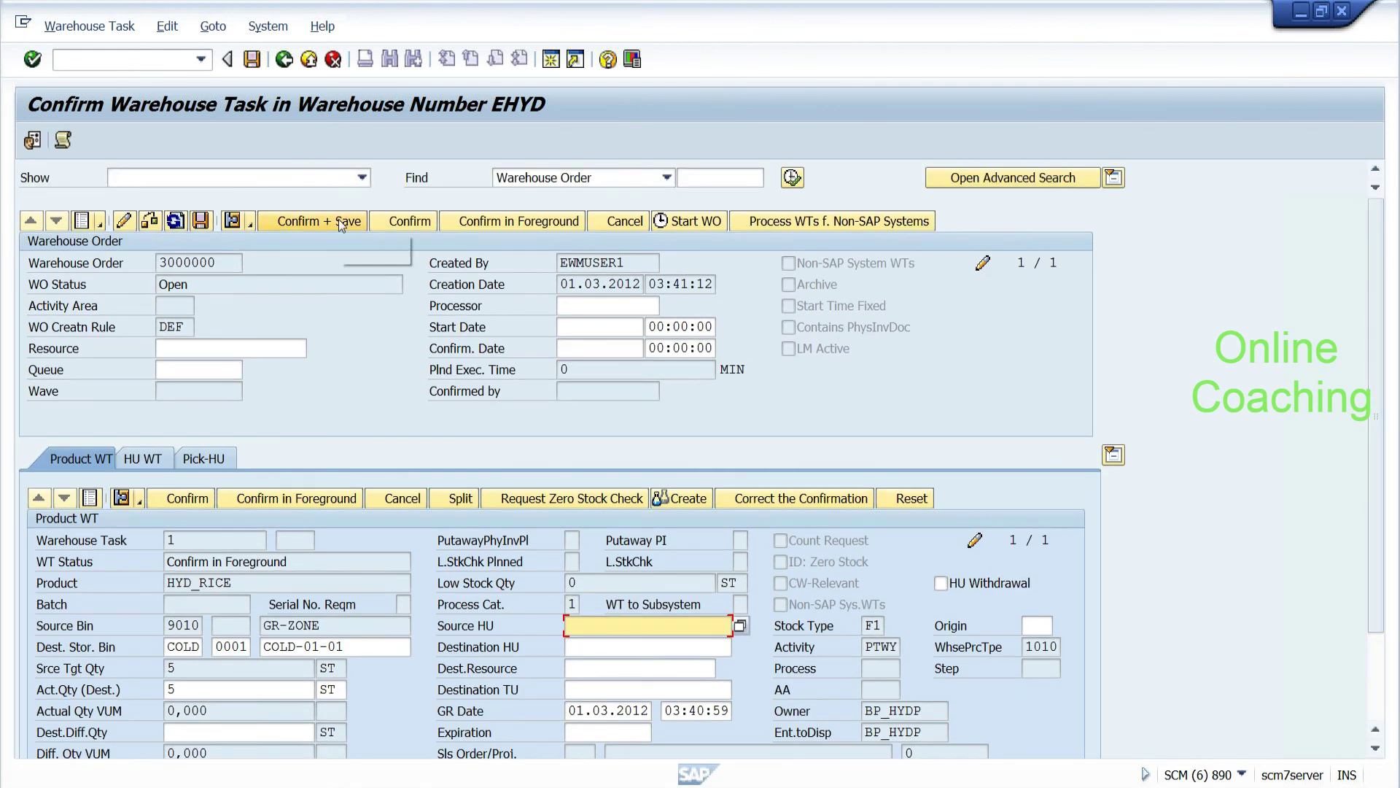
Step: Check the order's queue, processor and date fields, confirm and save the putaway warehouse task, and leave the transaction
click(345, 222)
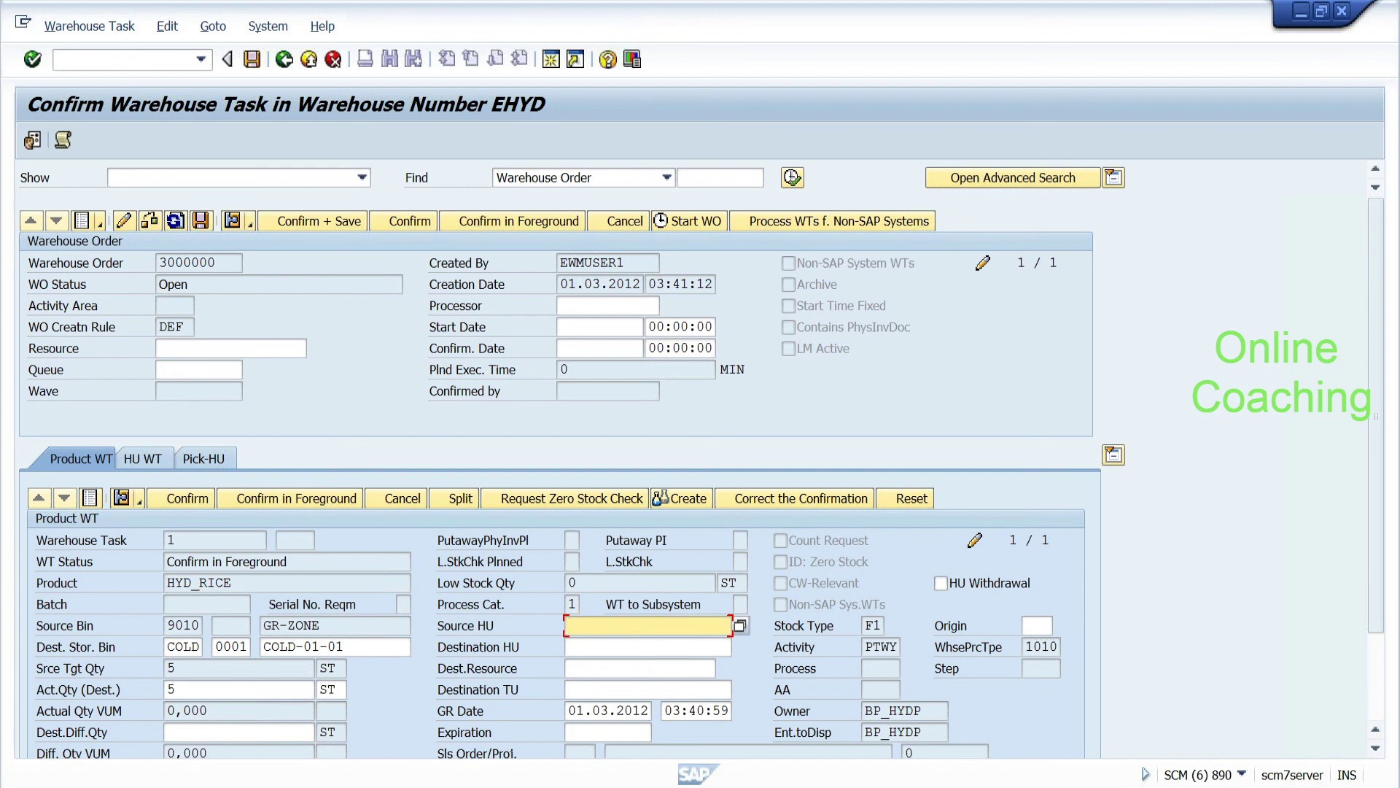
click(196, 370)
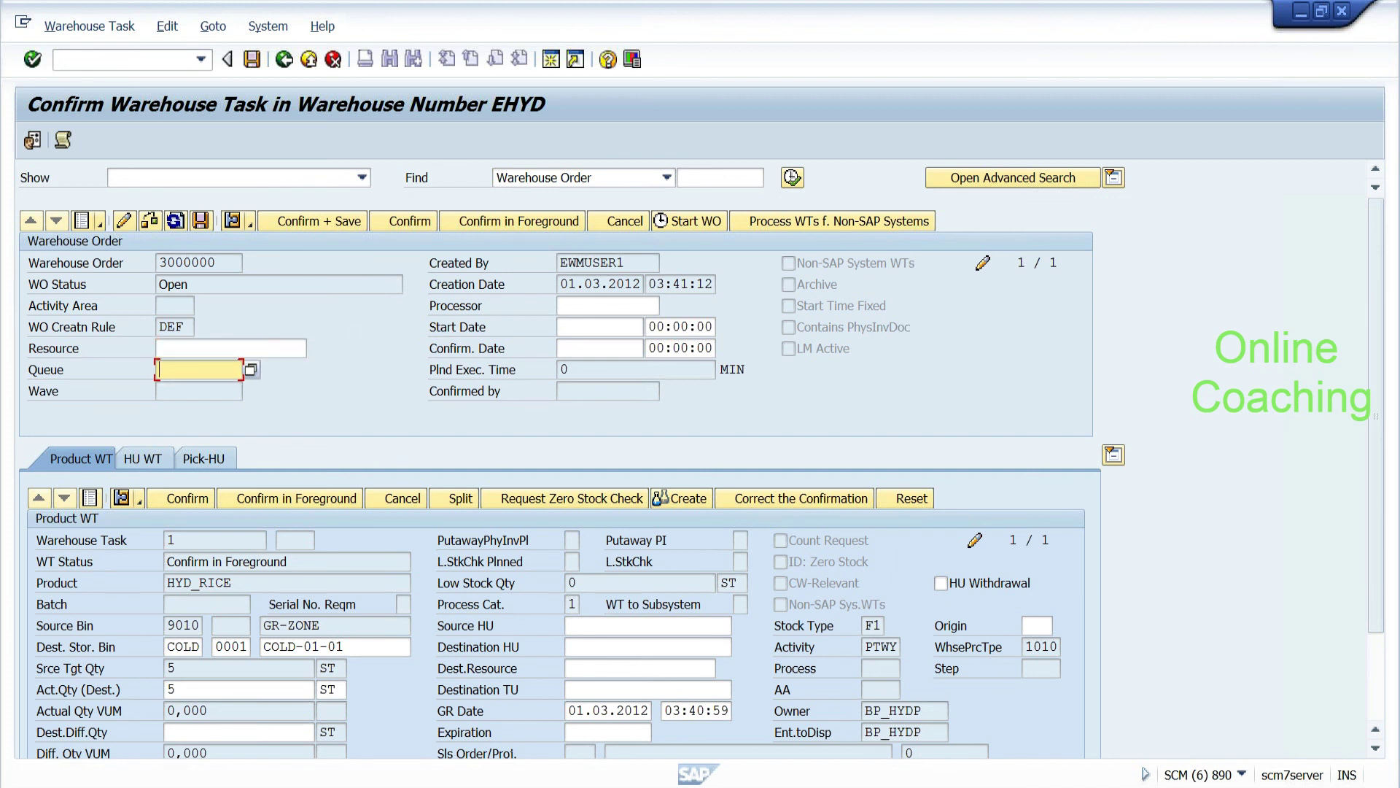
key(Tab)
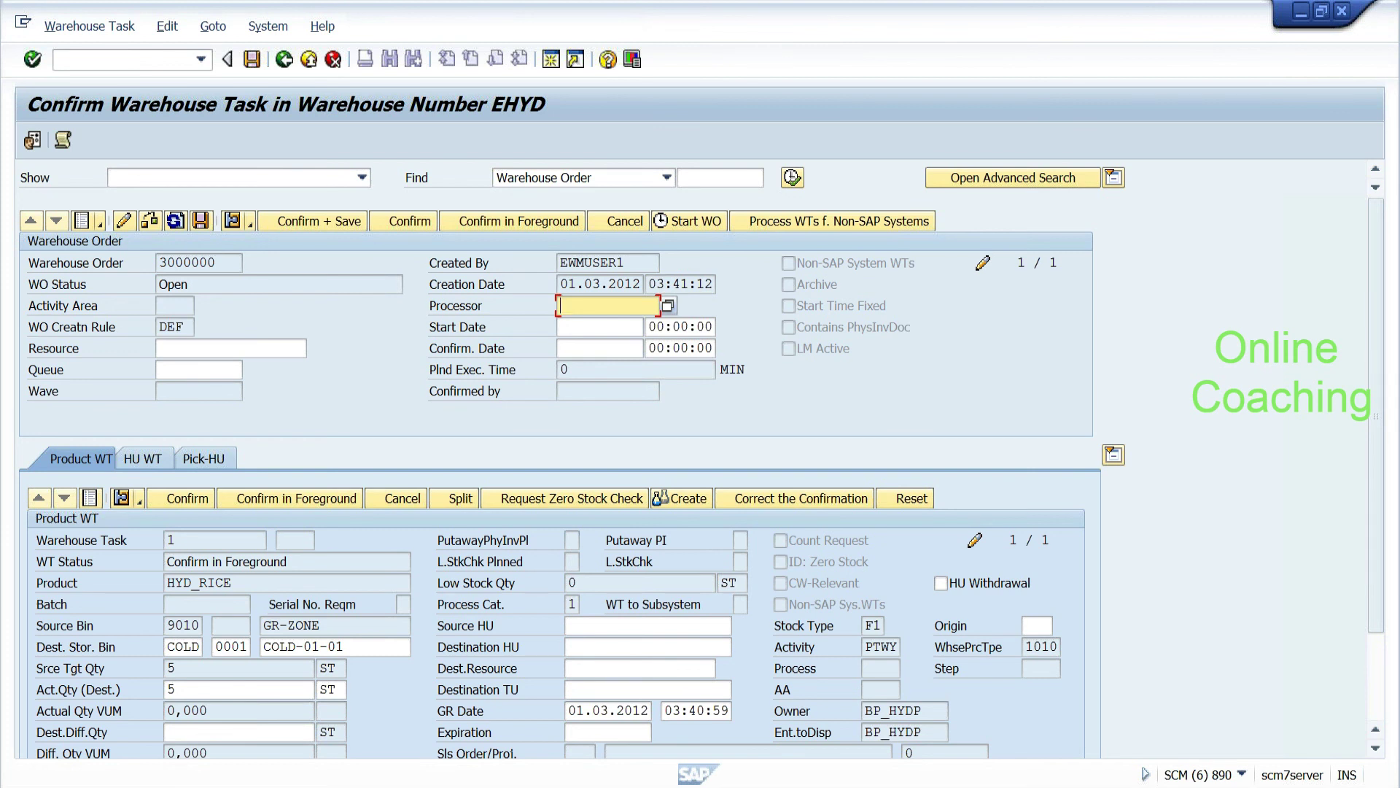
click(600, 348)
click(599, 328)
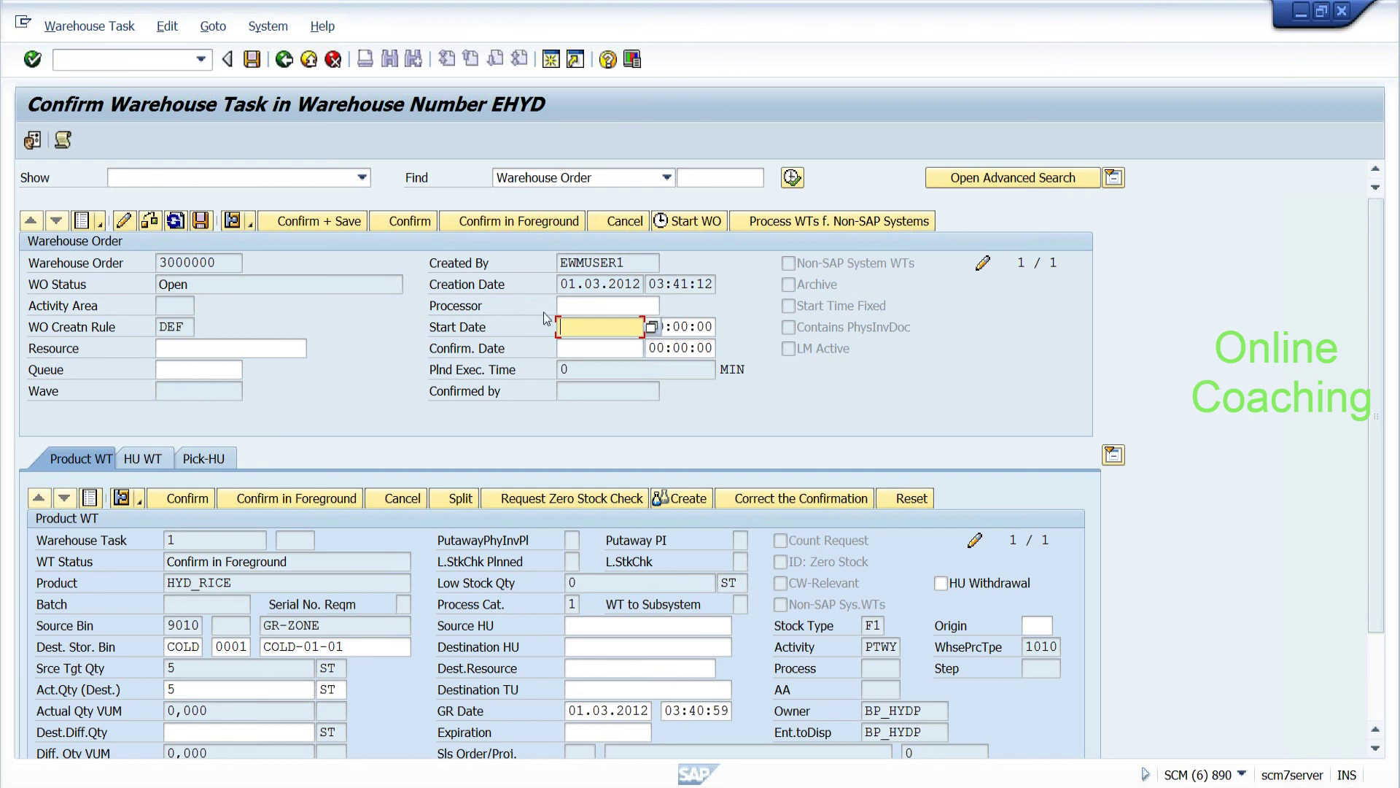
click(335, 224)
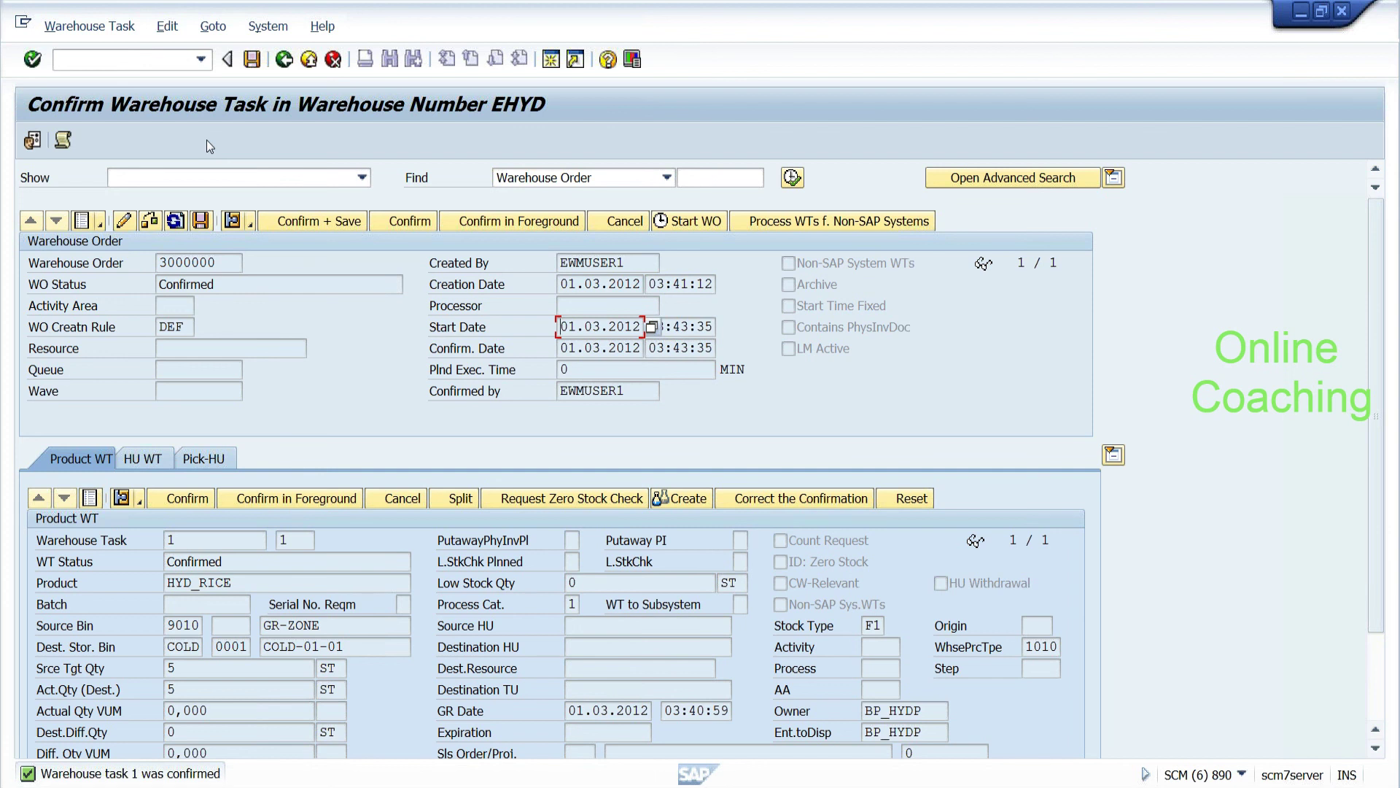
click(98, 61)
text(/n)
key(Return)
Step: Switch to Notepad and add the line "/scwm/mon :-->" below the ERP delivery notes
key(alt+Tab)
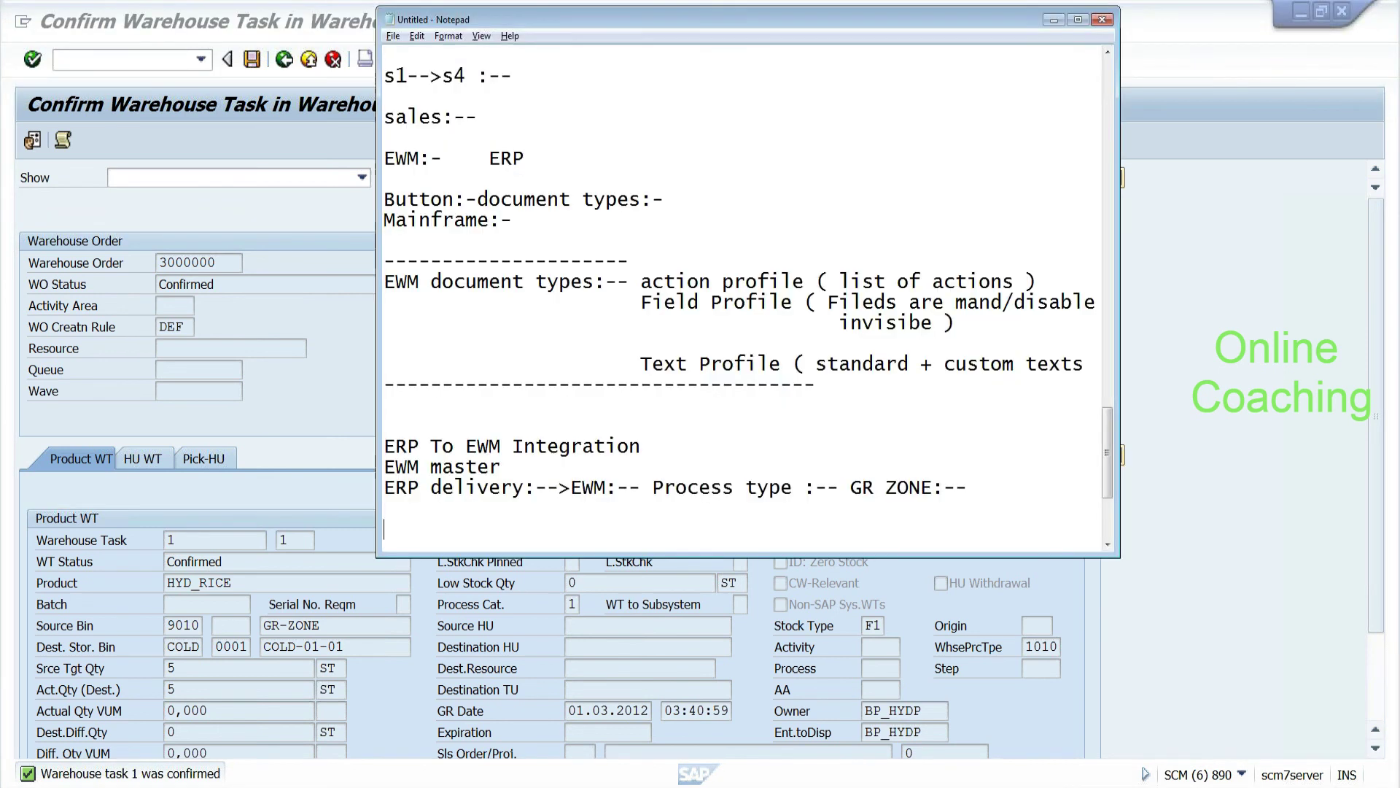
text(/scwm)
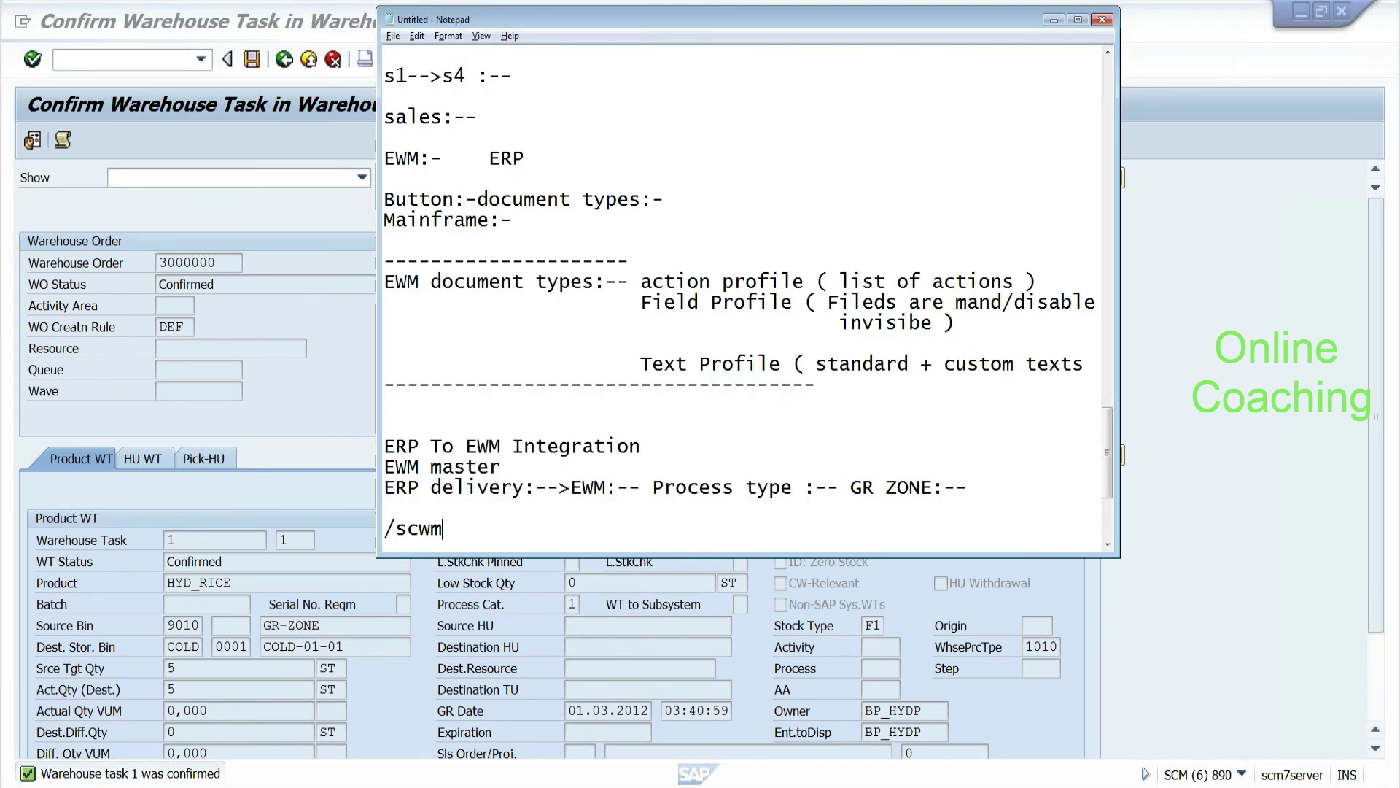
text(/mon :-->)
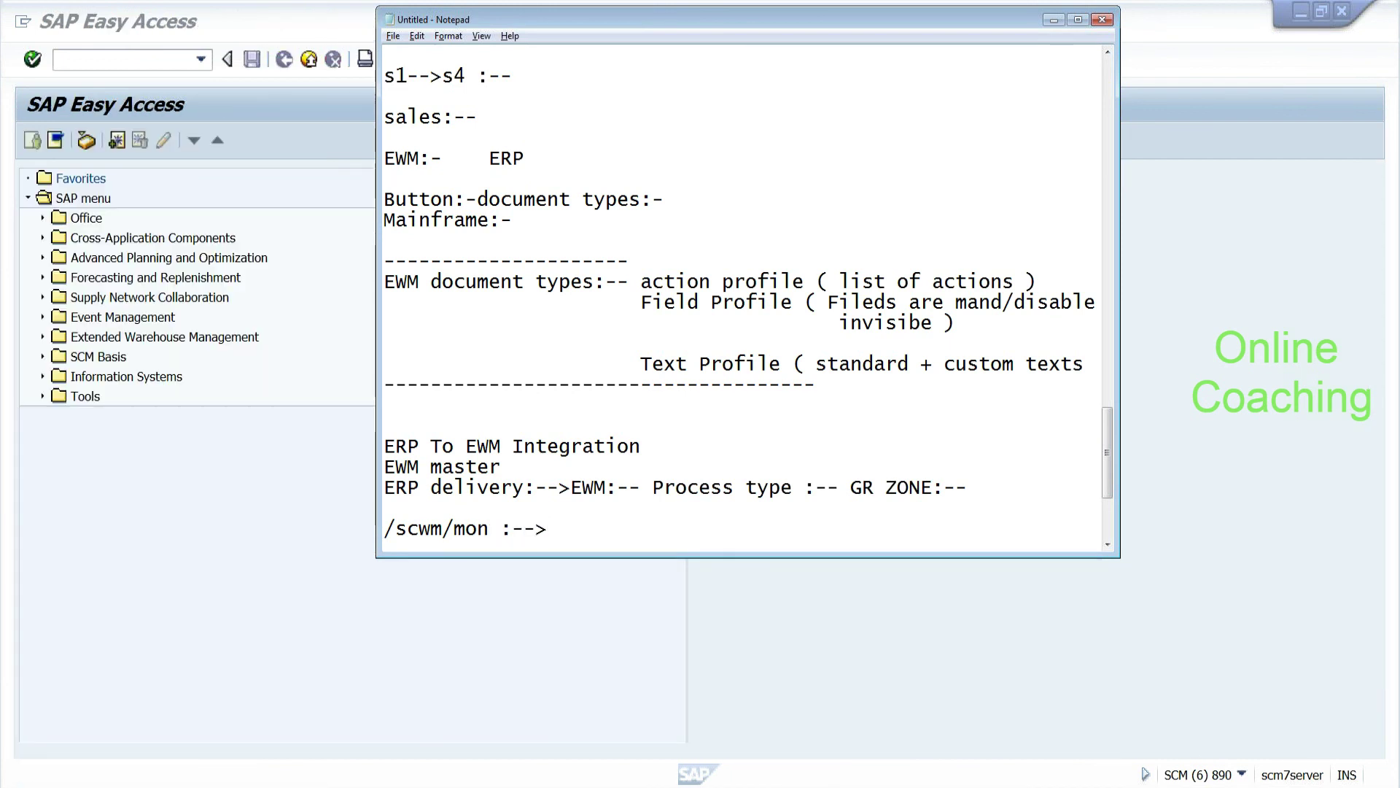
Step: Switch back to SAP and open the warehouse management monitor, transaction /scwm/mon, for warehouse number EHYD
key(alt+Tab)
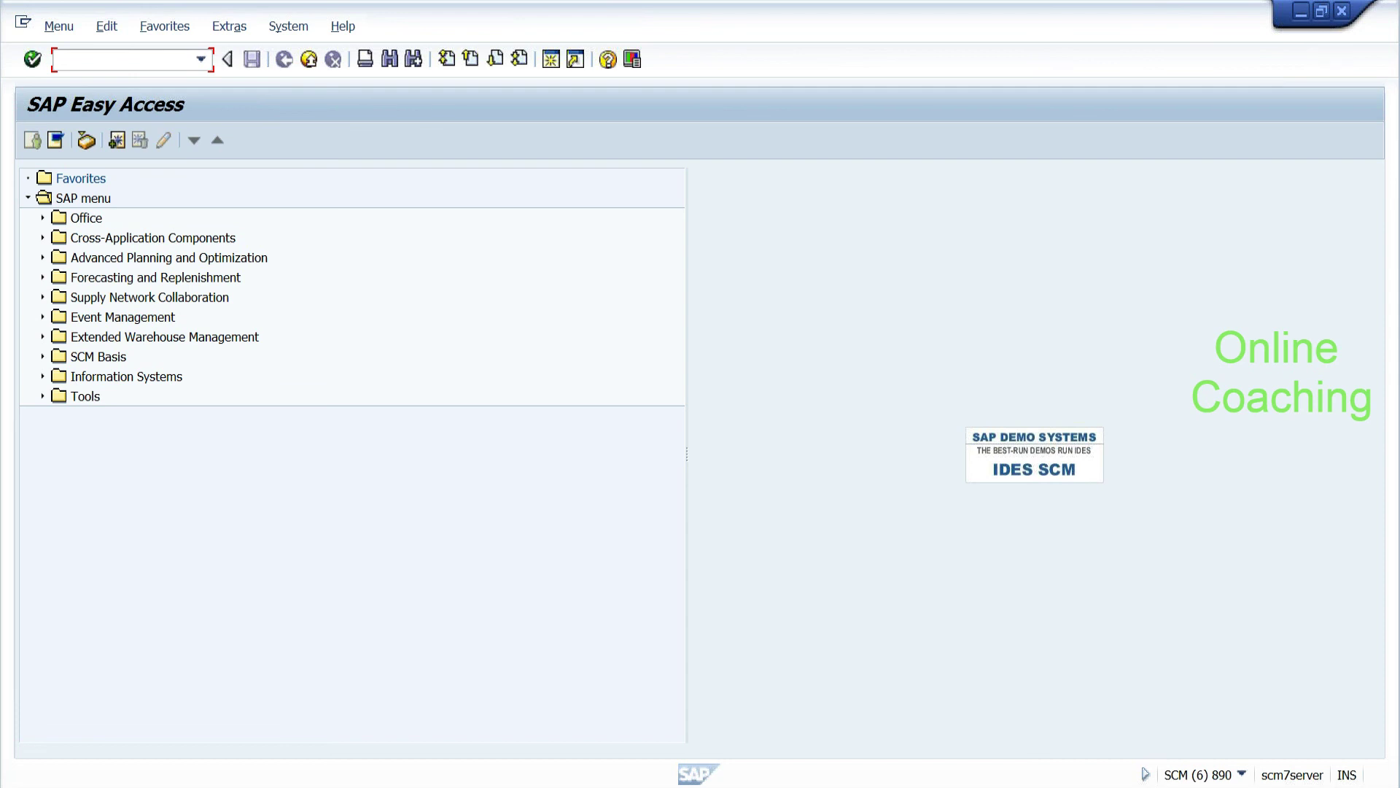
text(/n/scwm/mon)
key(Return)
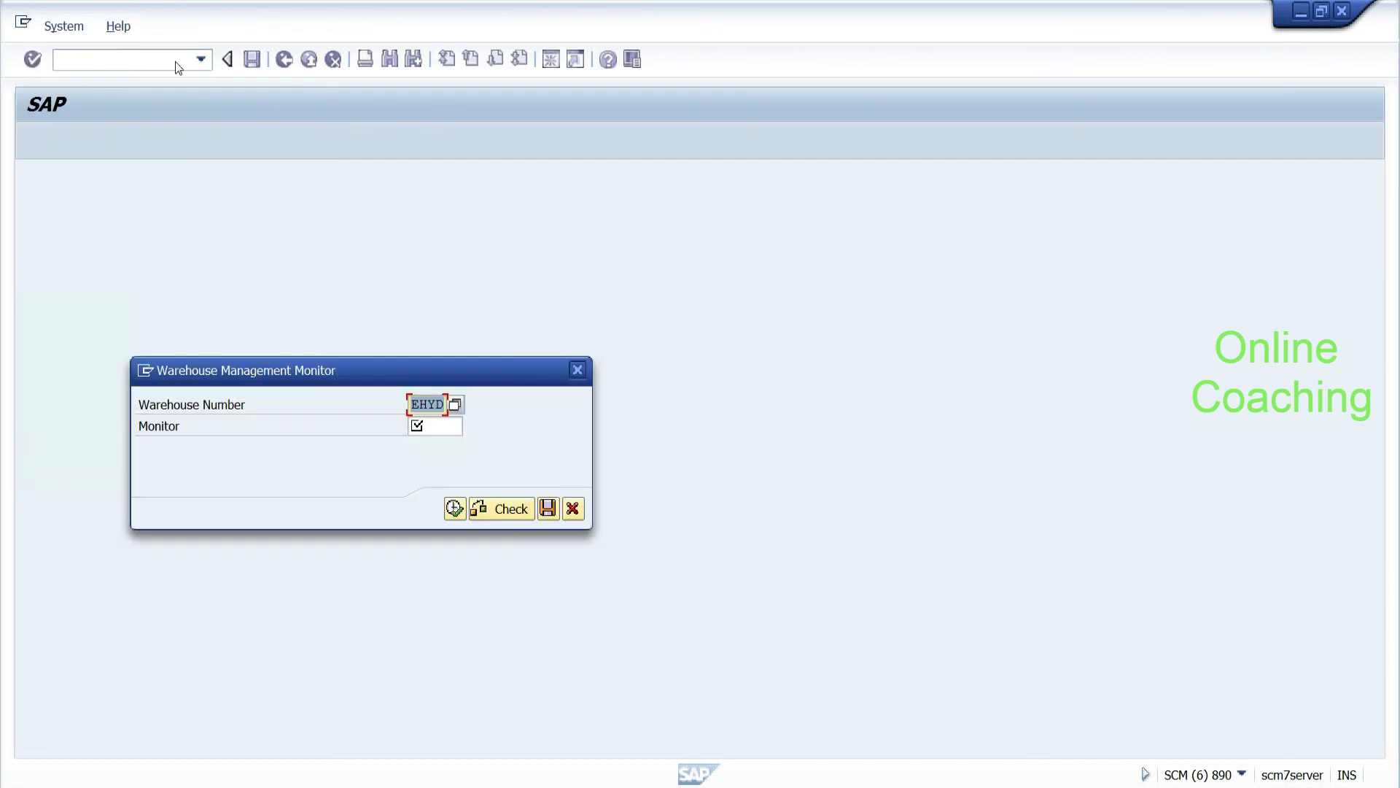
key(Return)
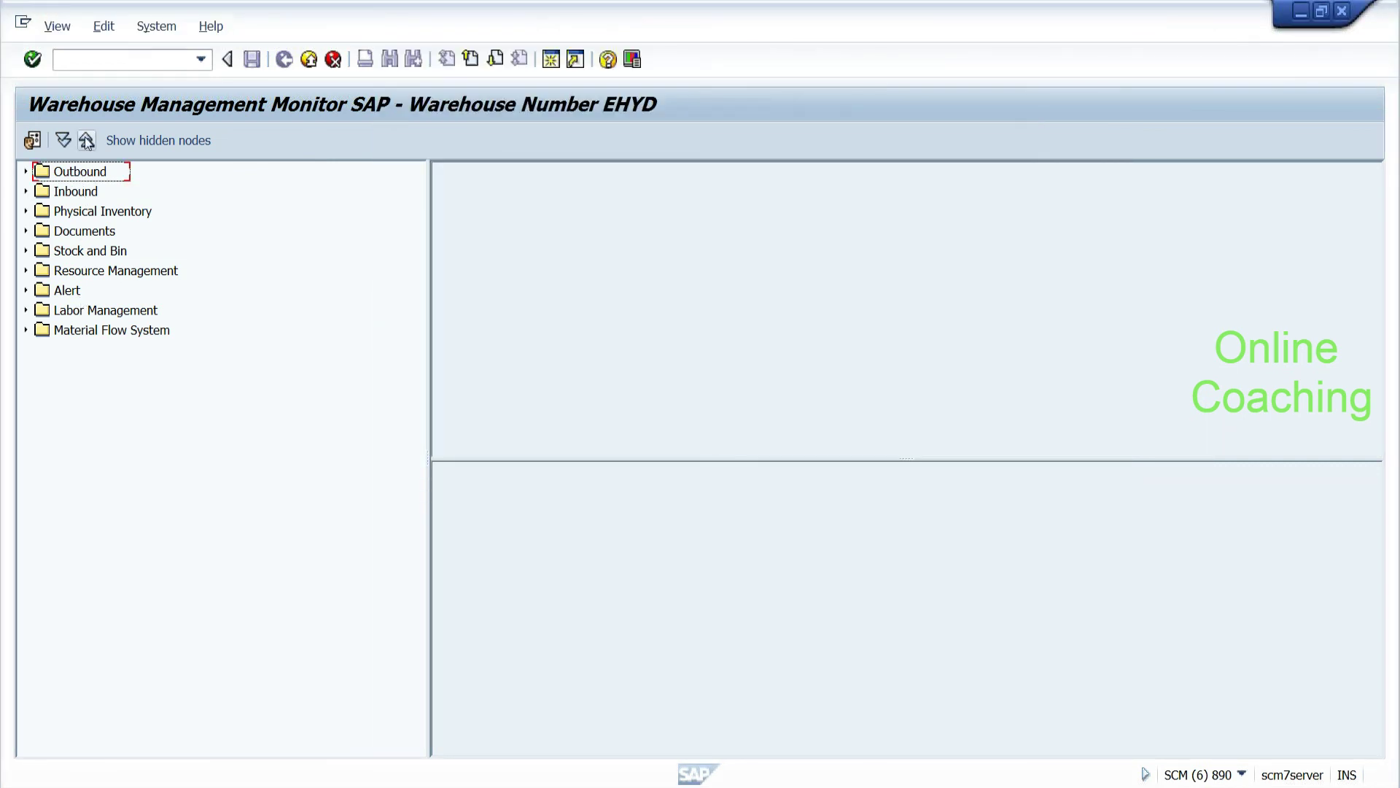
Step: Expand the inbound documents in the monitor tree to view their nodes
click(61, 175)
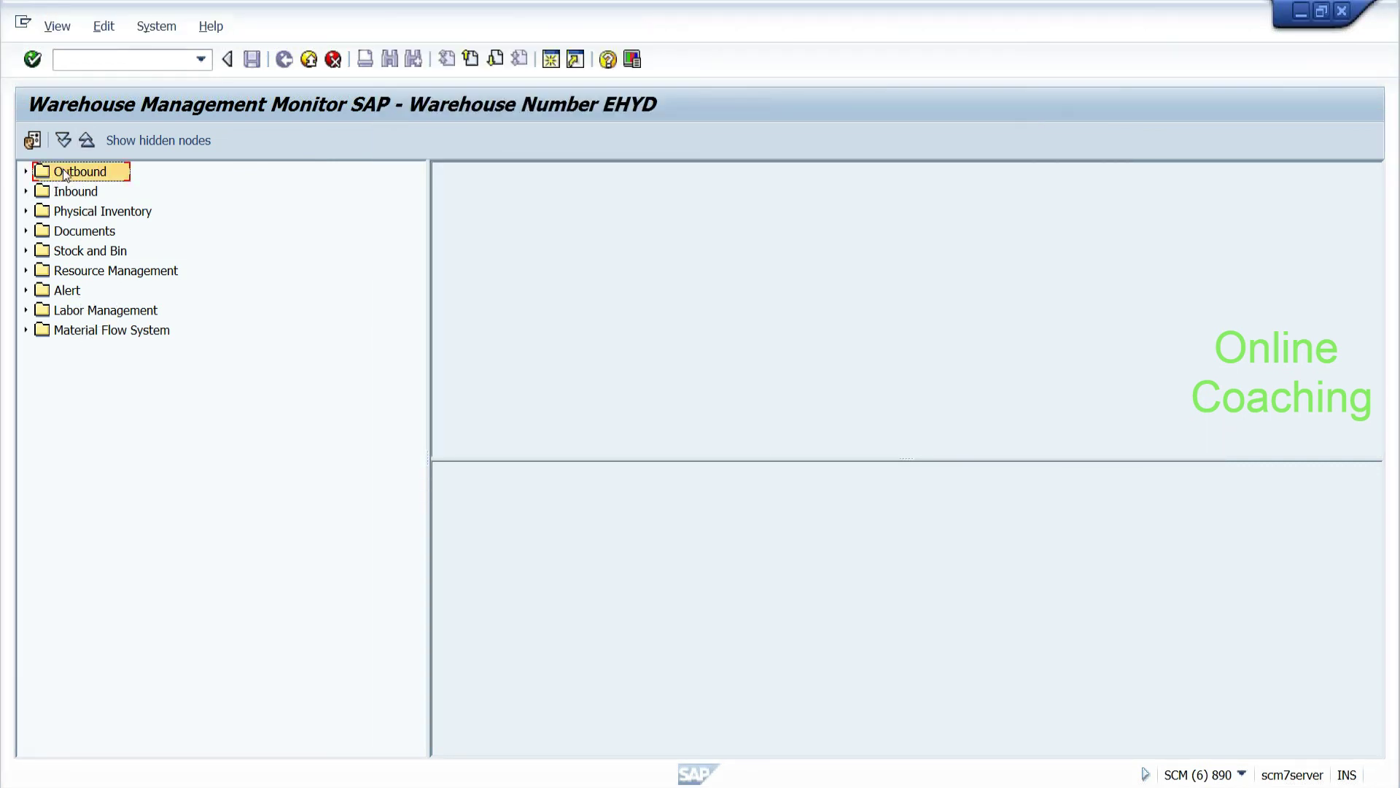
click(61, 197)
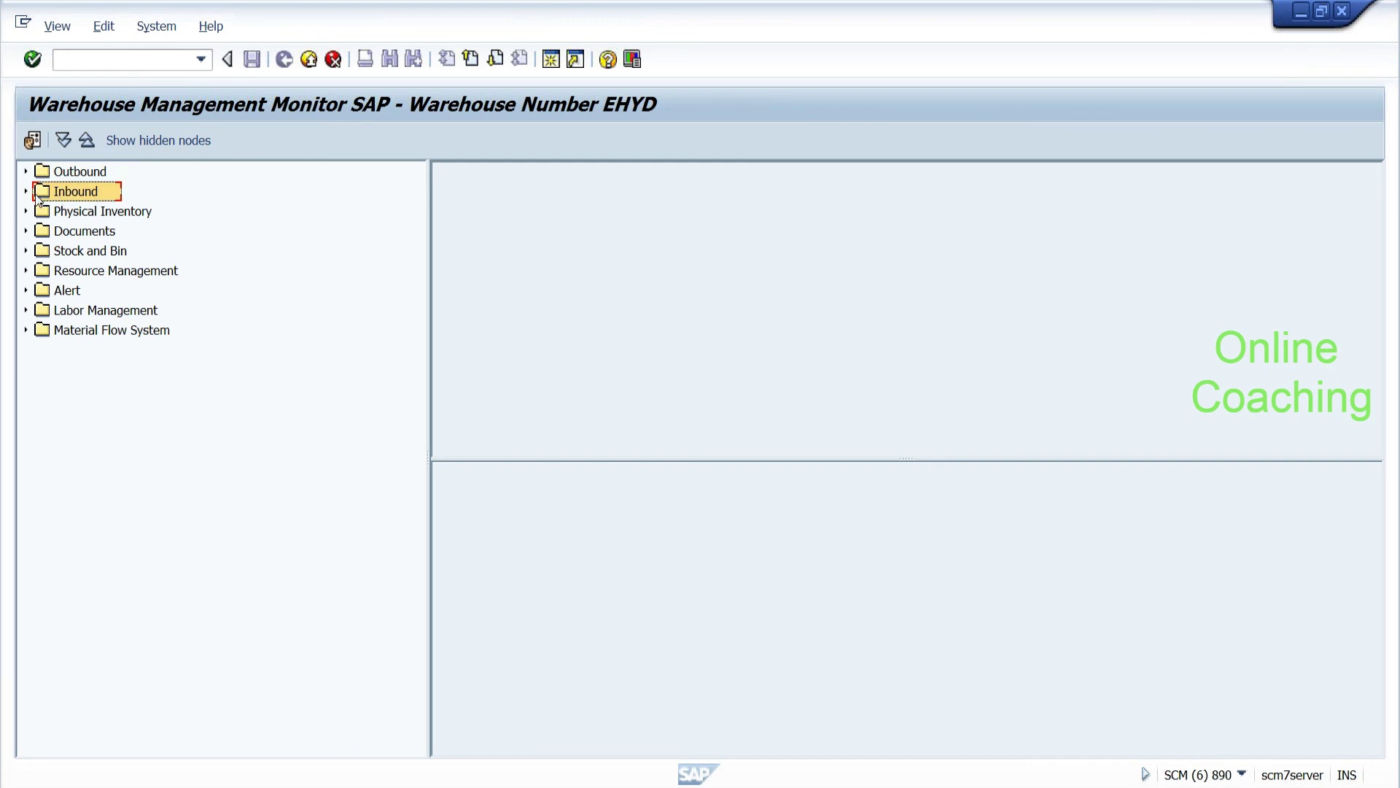
click(26, 191)
click(41, 211)
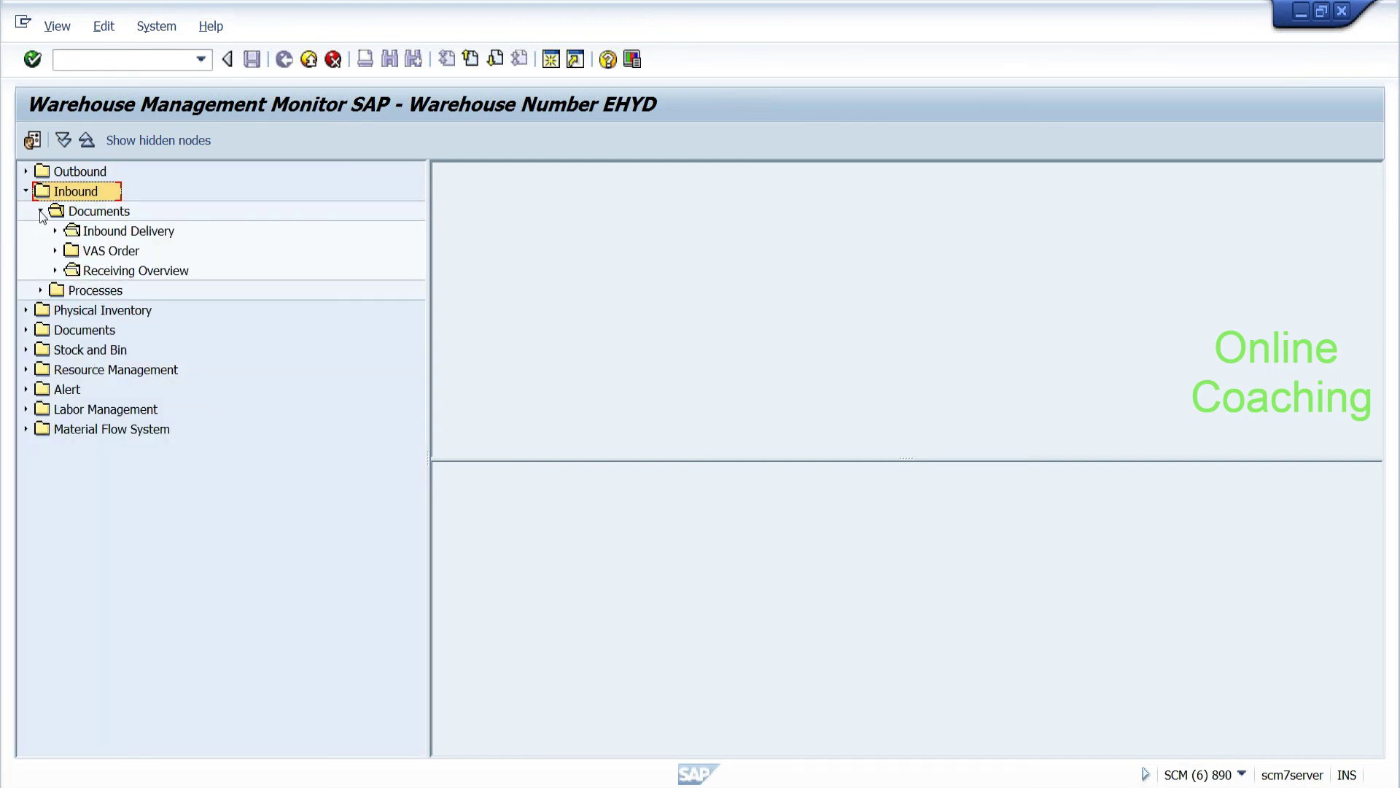
Step: Display the physical stock of product hyd_rice in the monitor, widen the results area and check the stock quantity
click(27, 350)
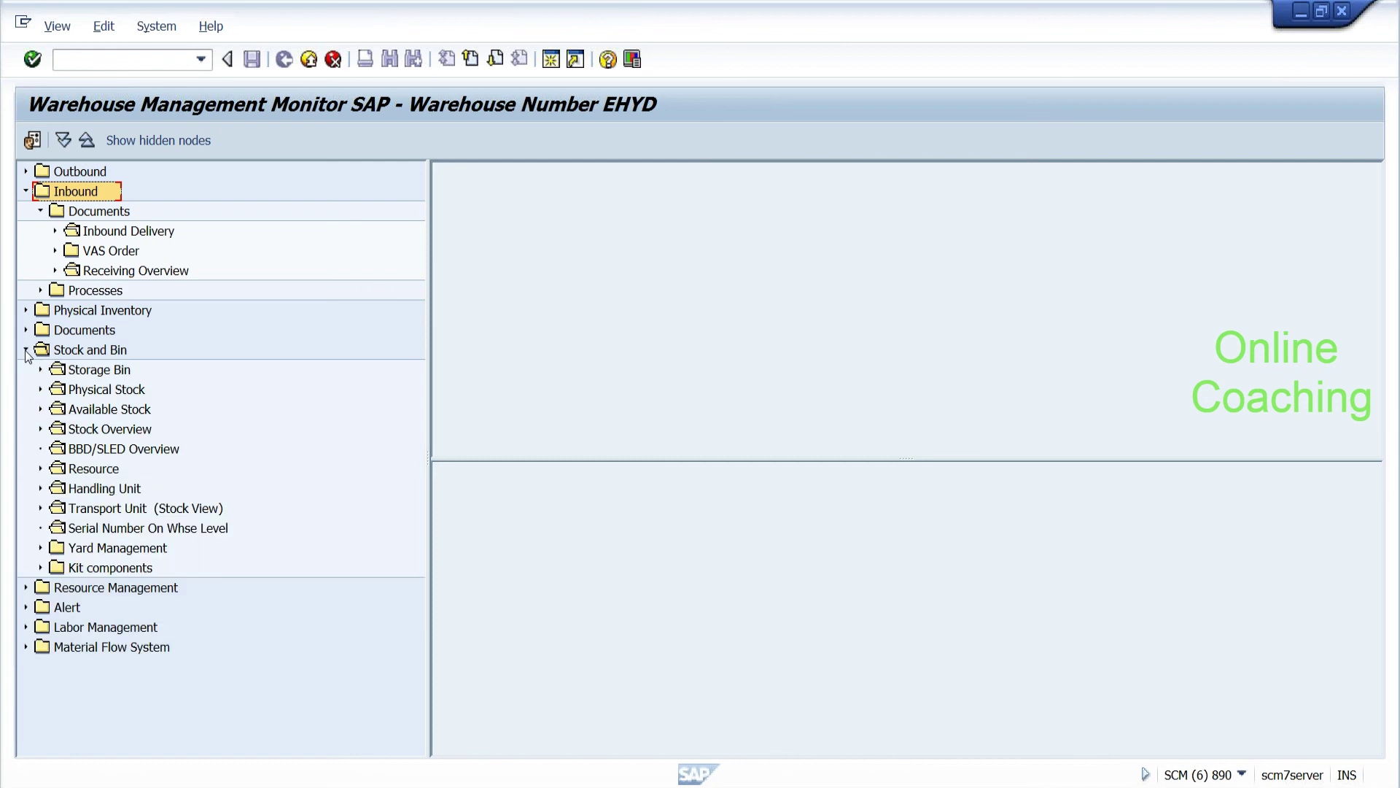
click(96, 353)
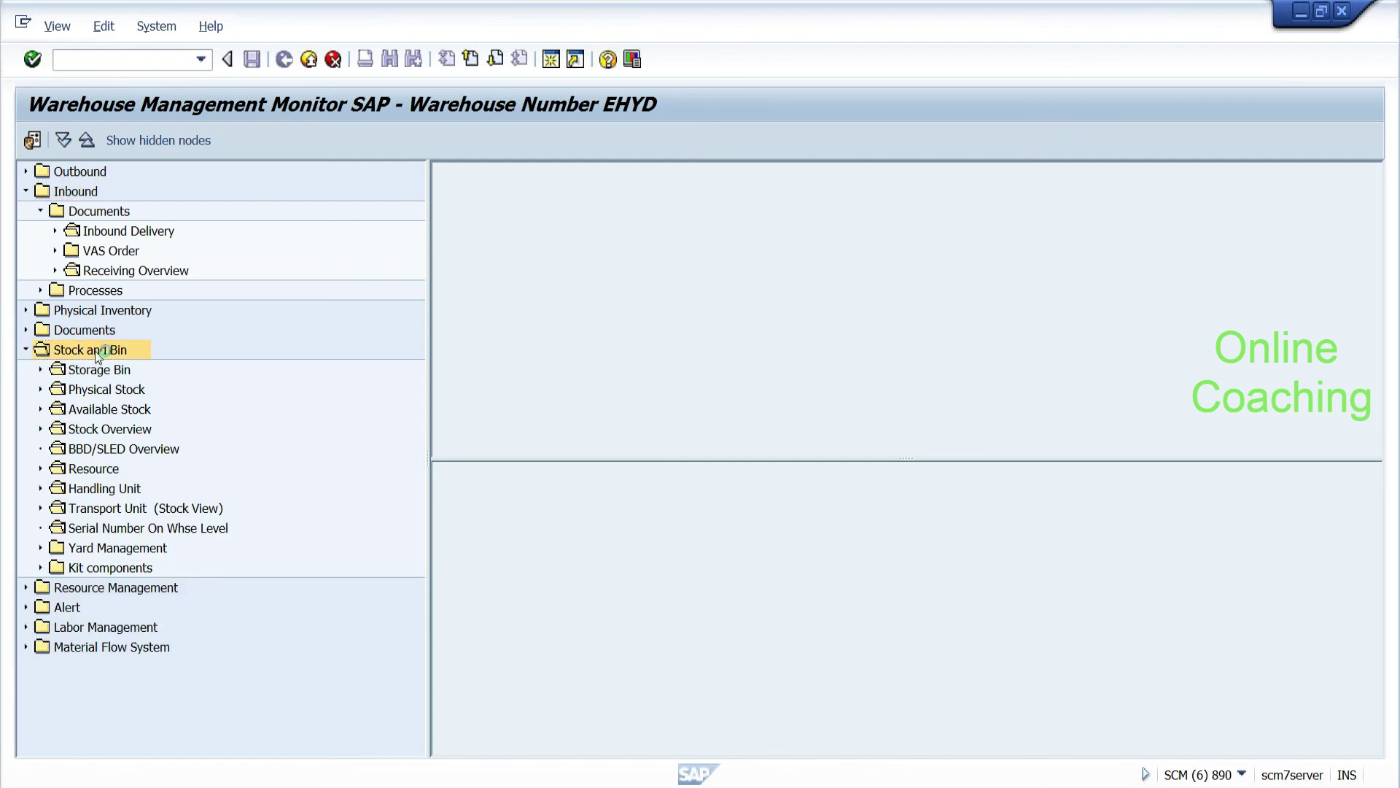
double_click(91, 391)
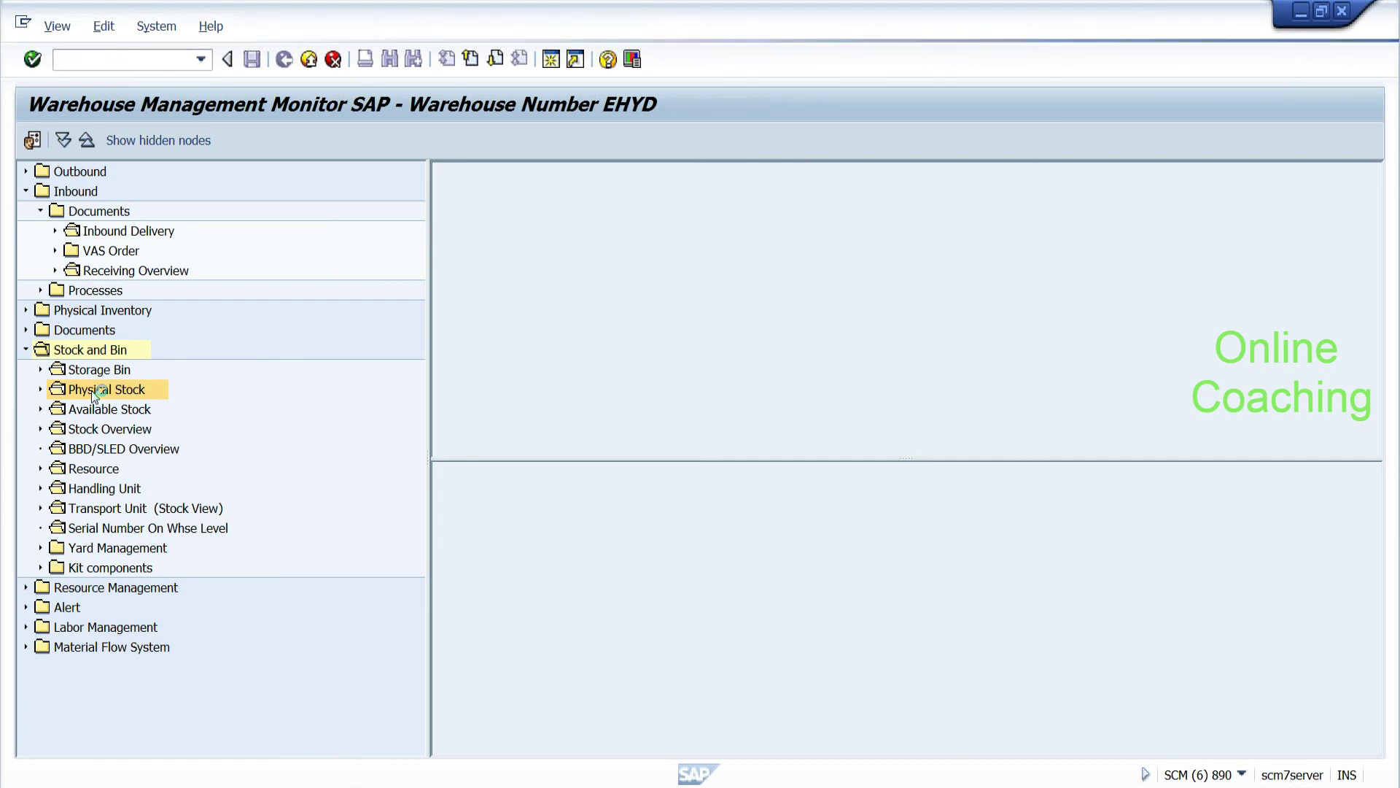
text(hyd_rice)
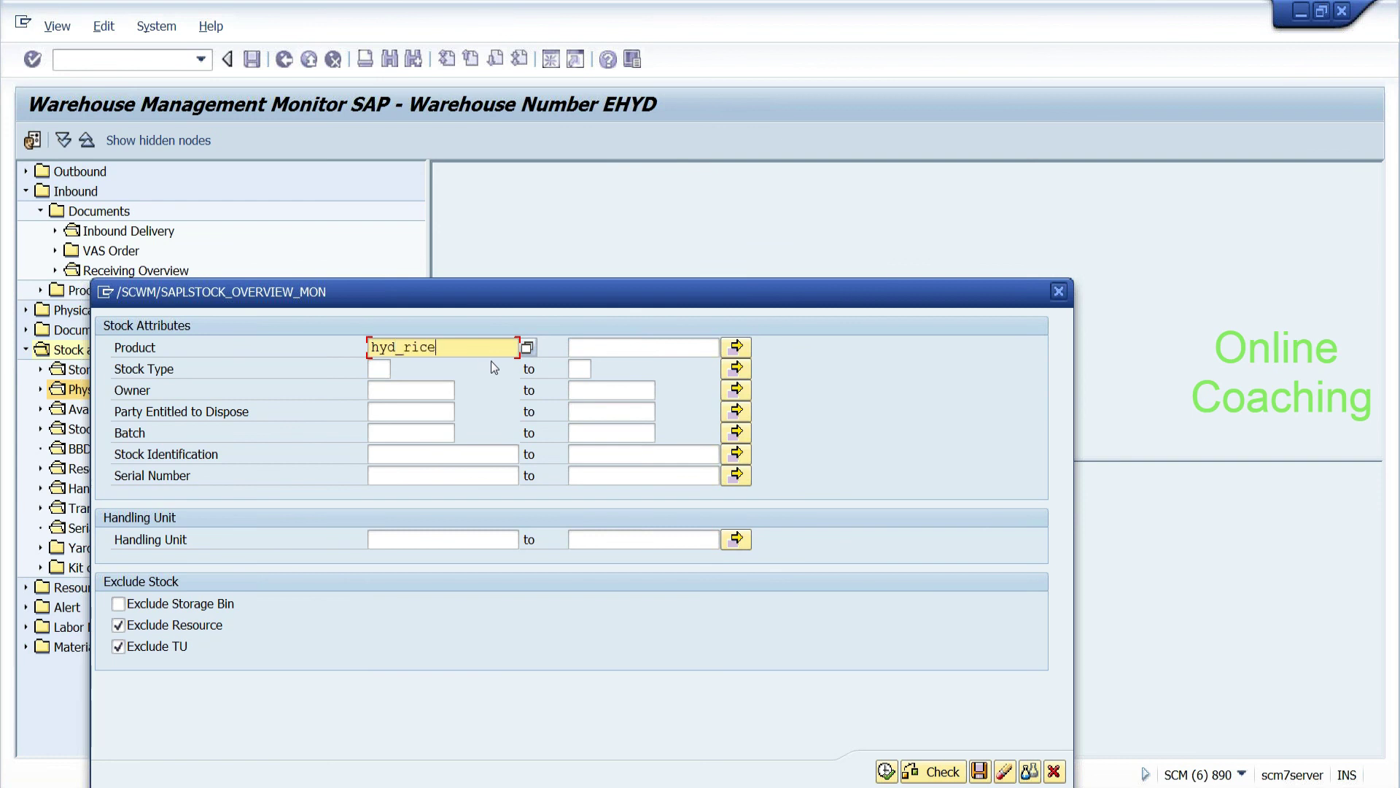
click(886, 772)
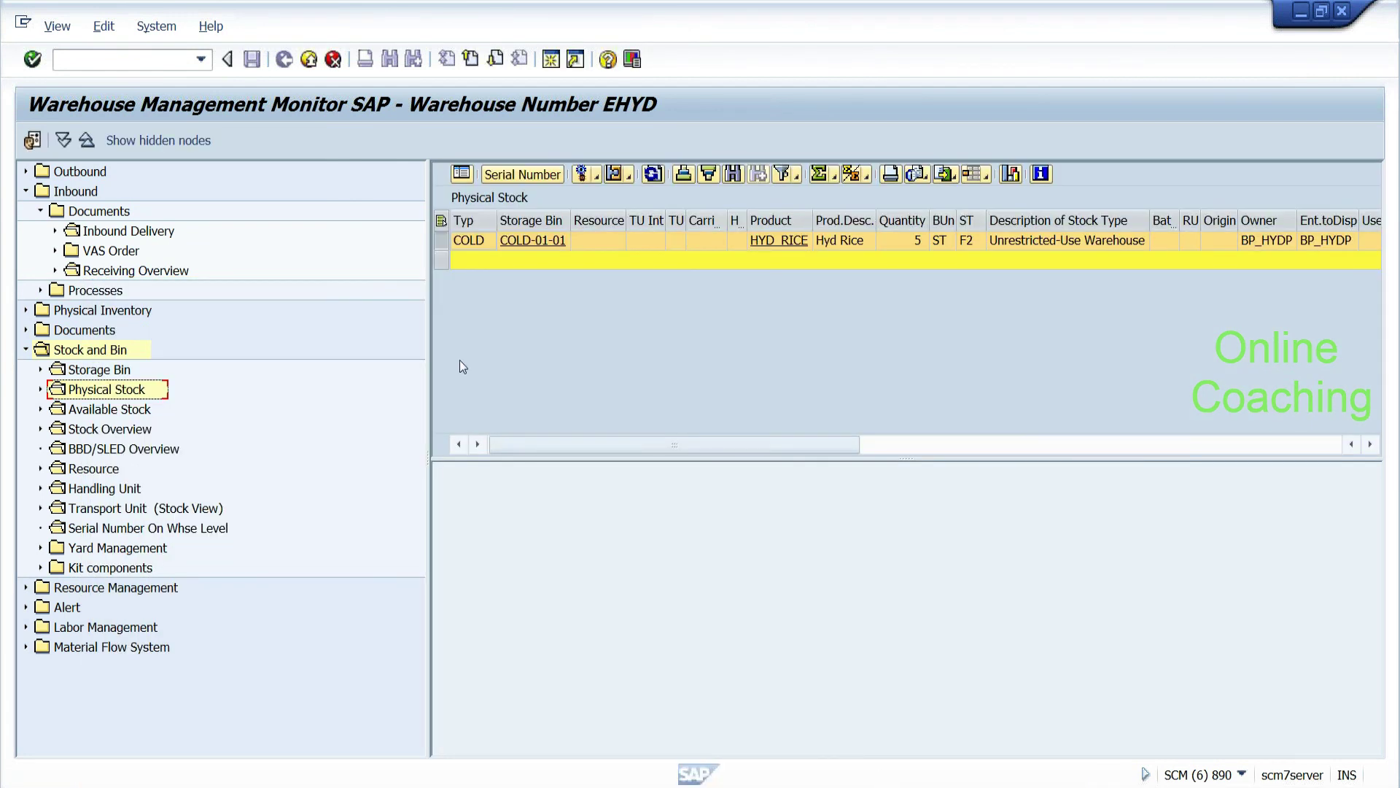
drag(427, 356, 241, 356)
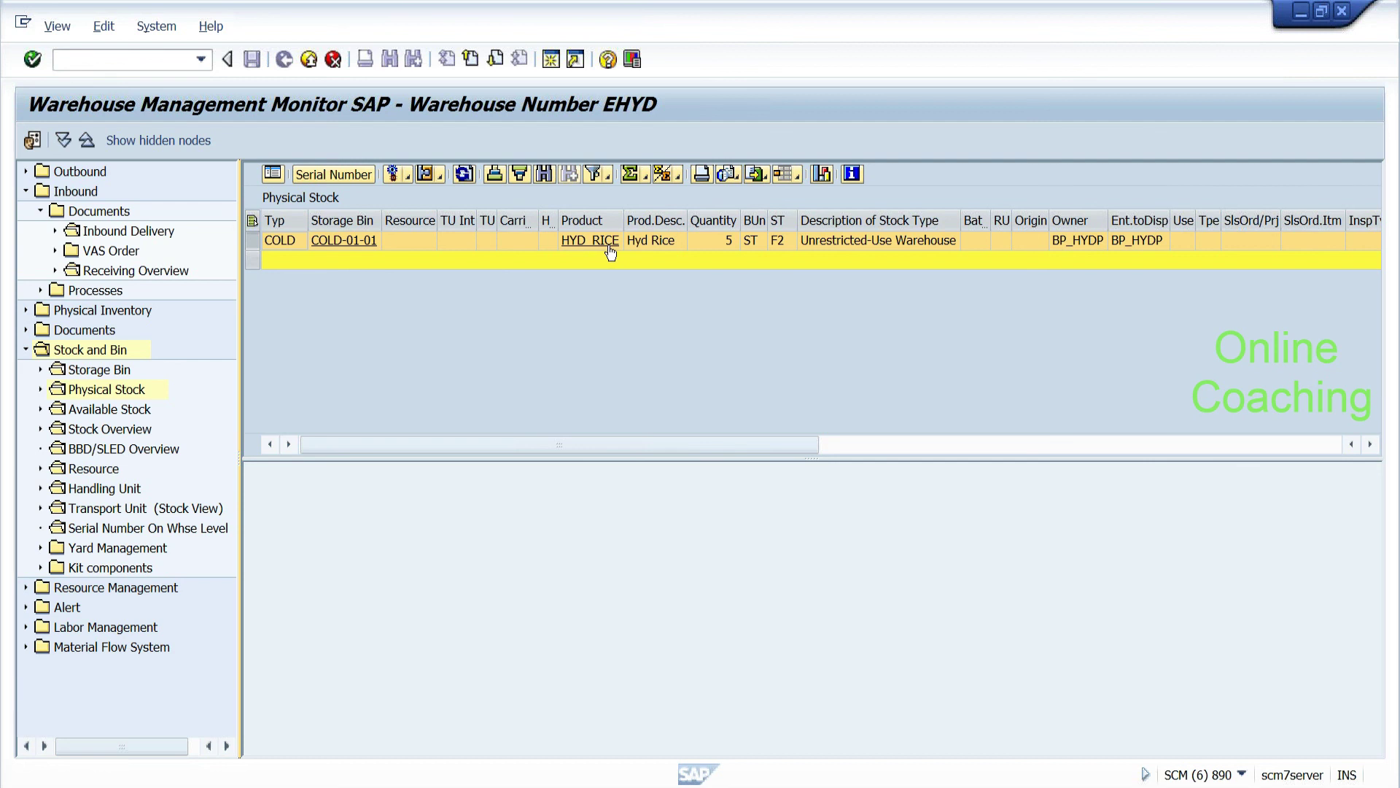
click(728, 245)
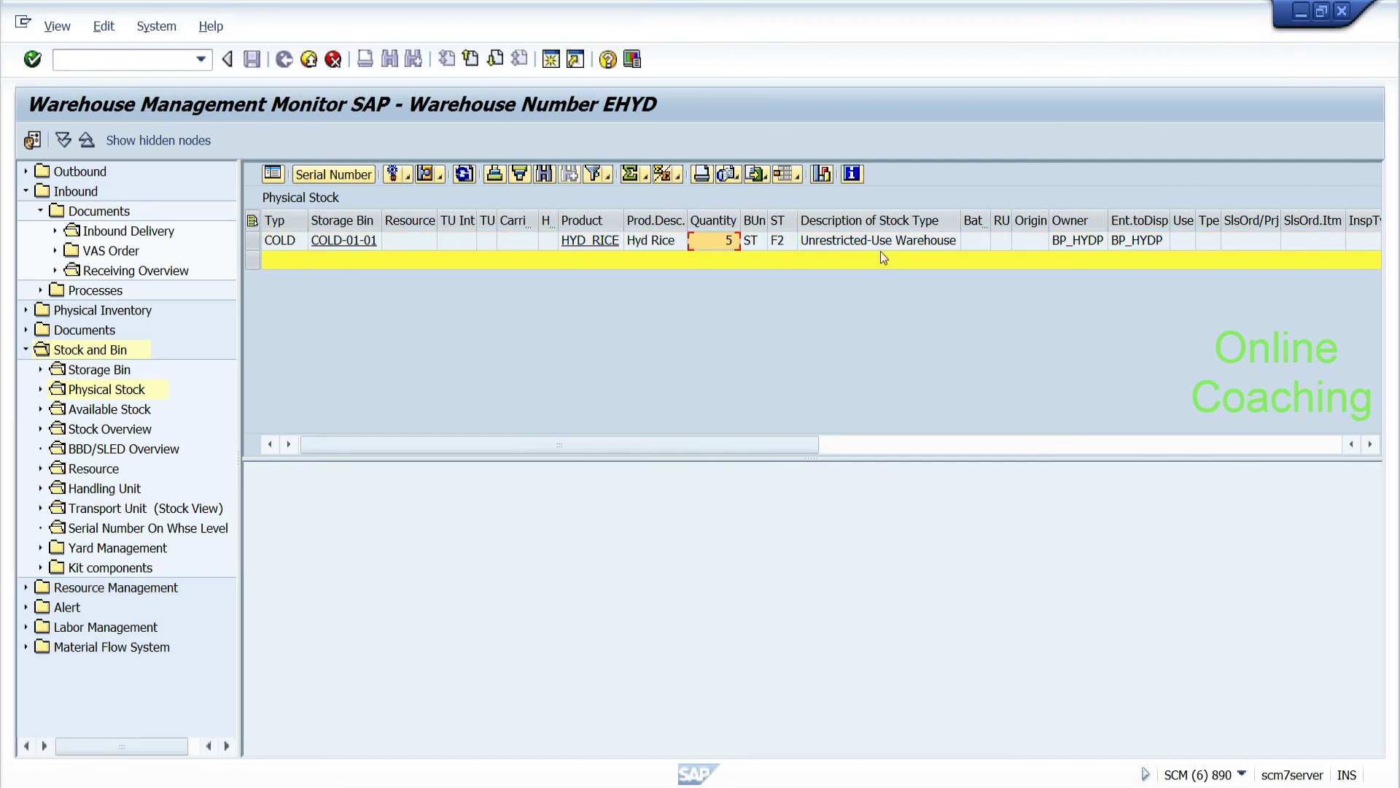
Step: Check the stock row's owner and entitled-to-dispose values, then widen the Handling Unit column and check its entry
click(1081, 245)
click(1135, 242)
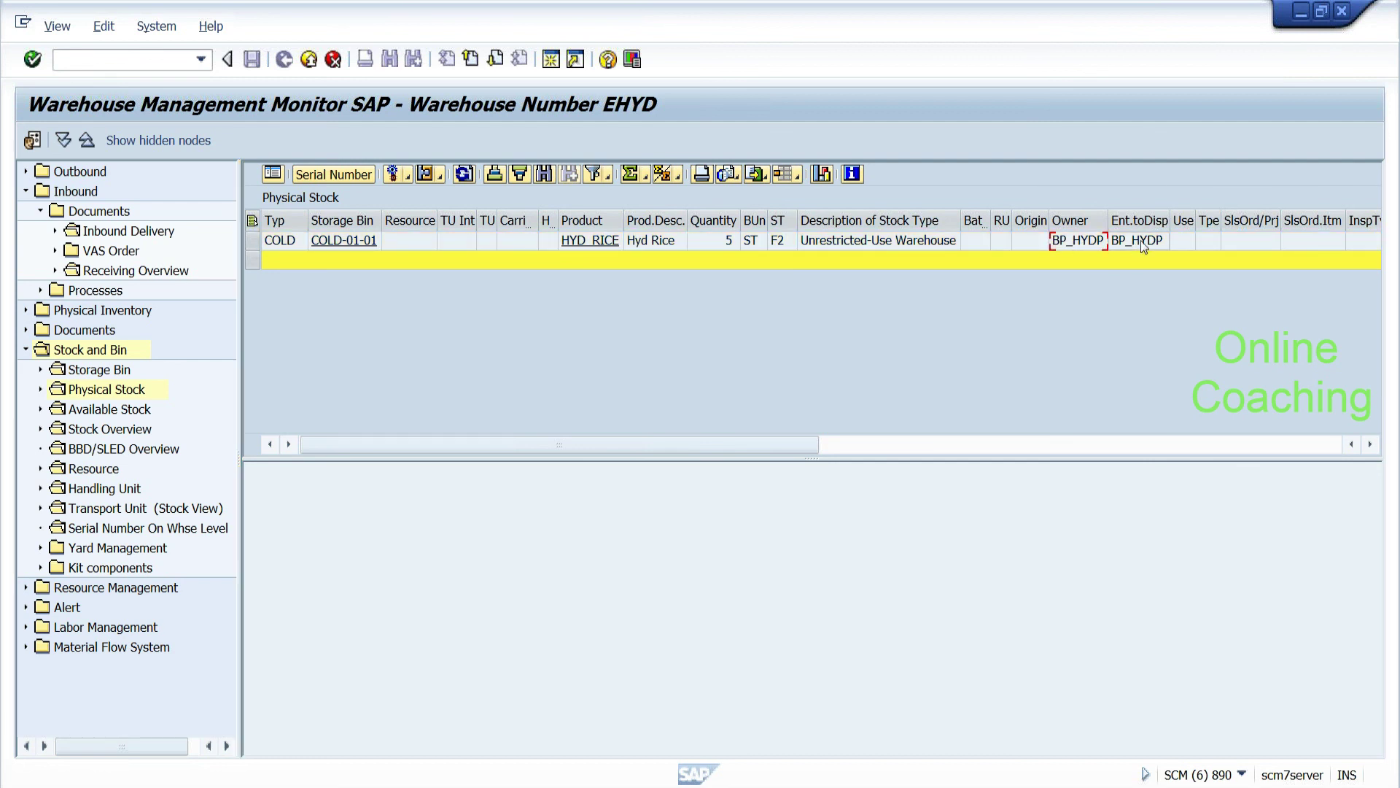
drag(558, 221, 695, 222)
click(595, 241)
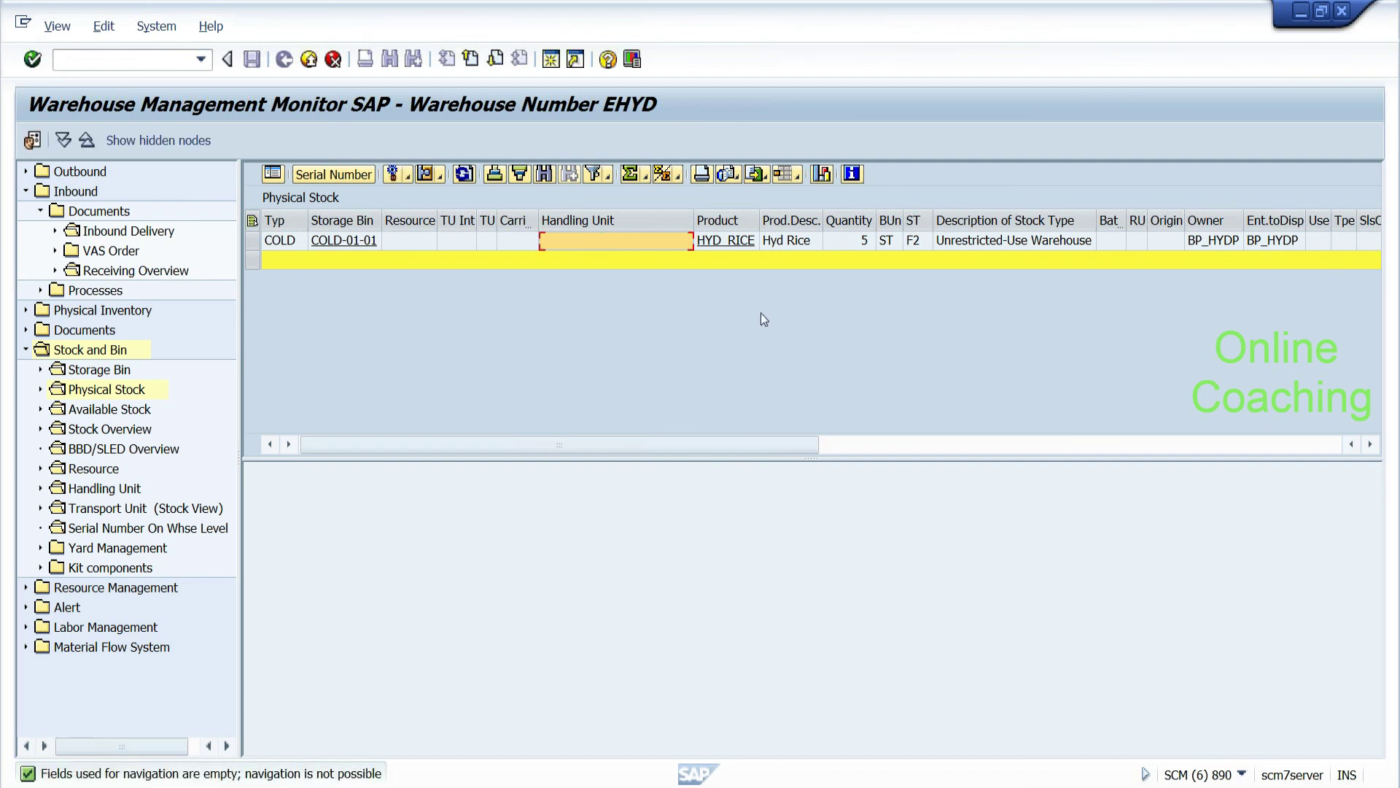
Step: Open the form view of the HYD_RICE stock row in COLD-01-01 and examine its stock type description
click(252, 241)
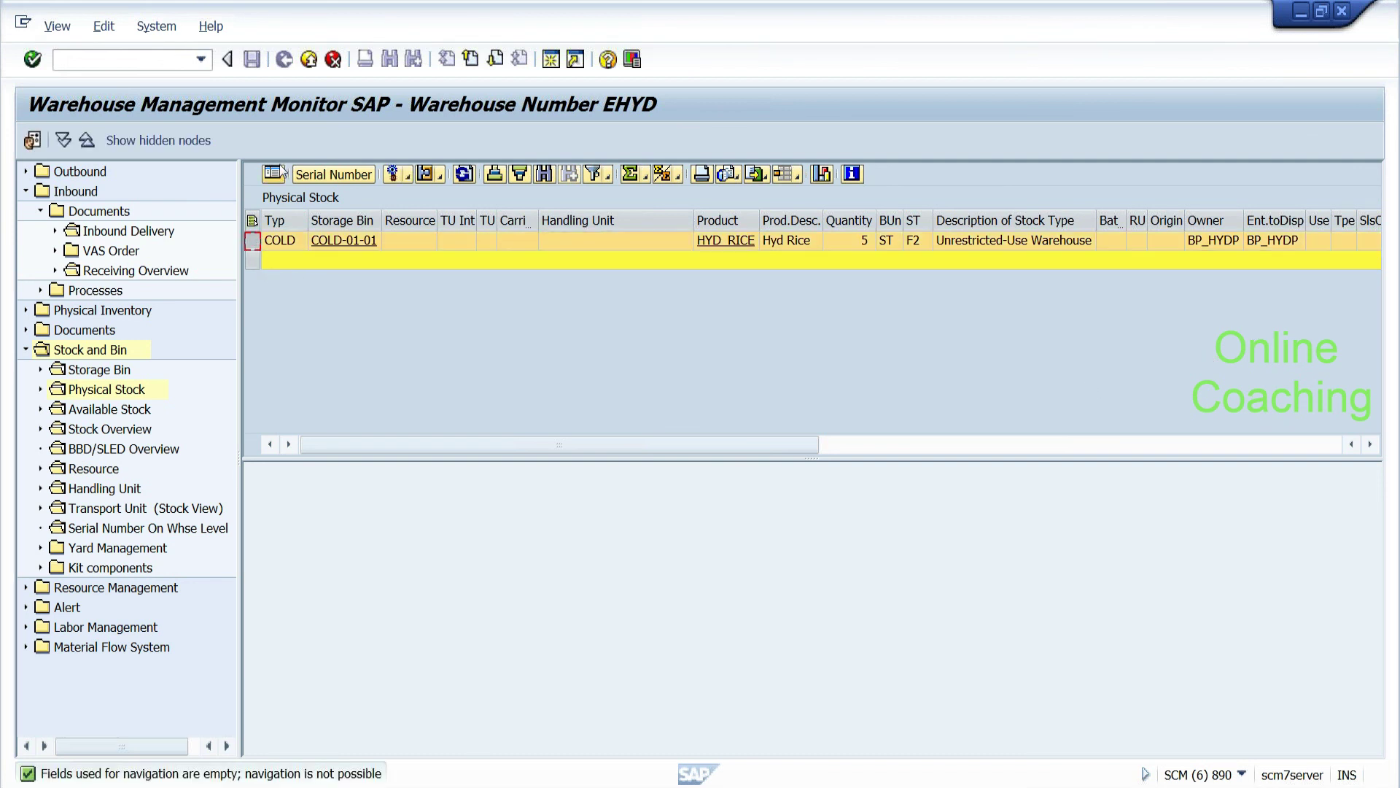
click(274, 174)
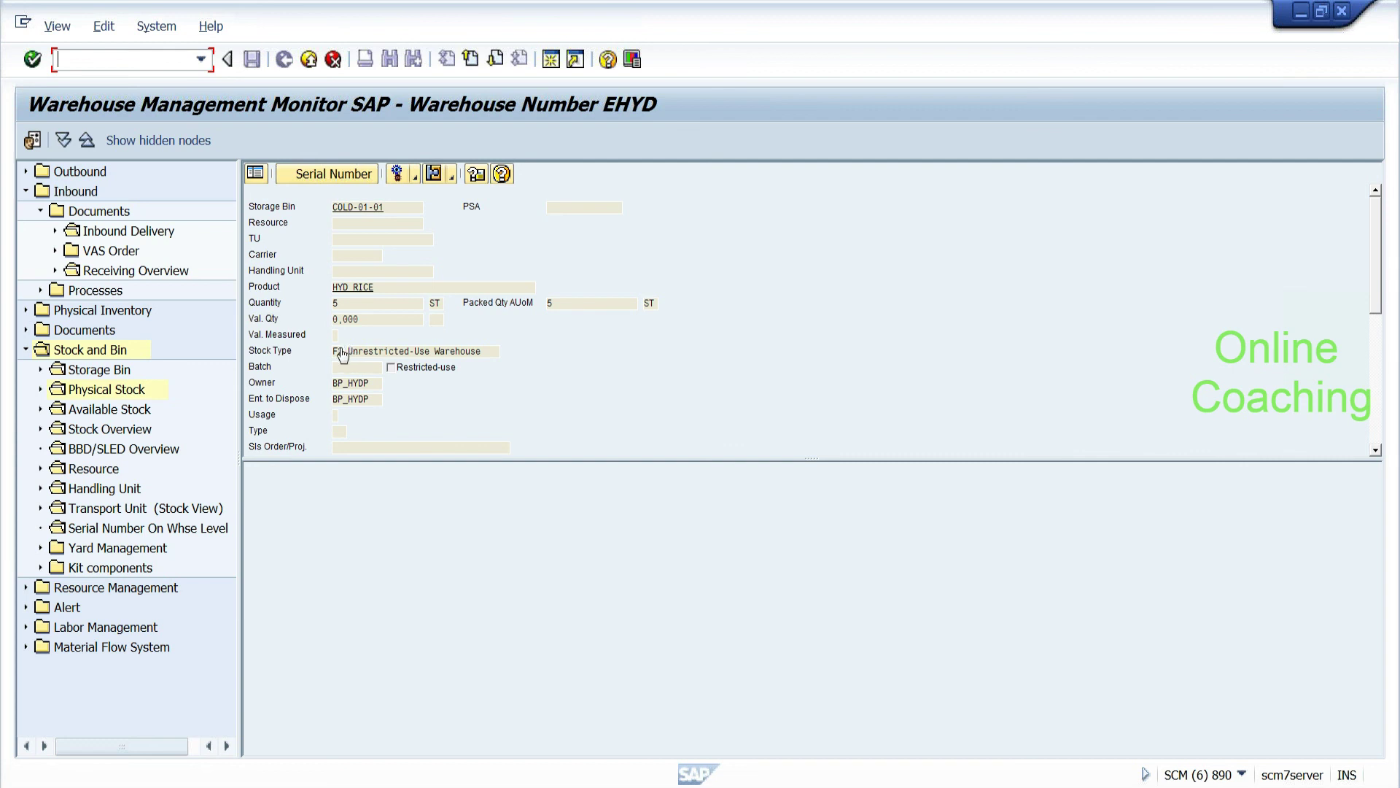
drag(348, 351, 482, 350)
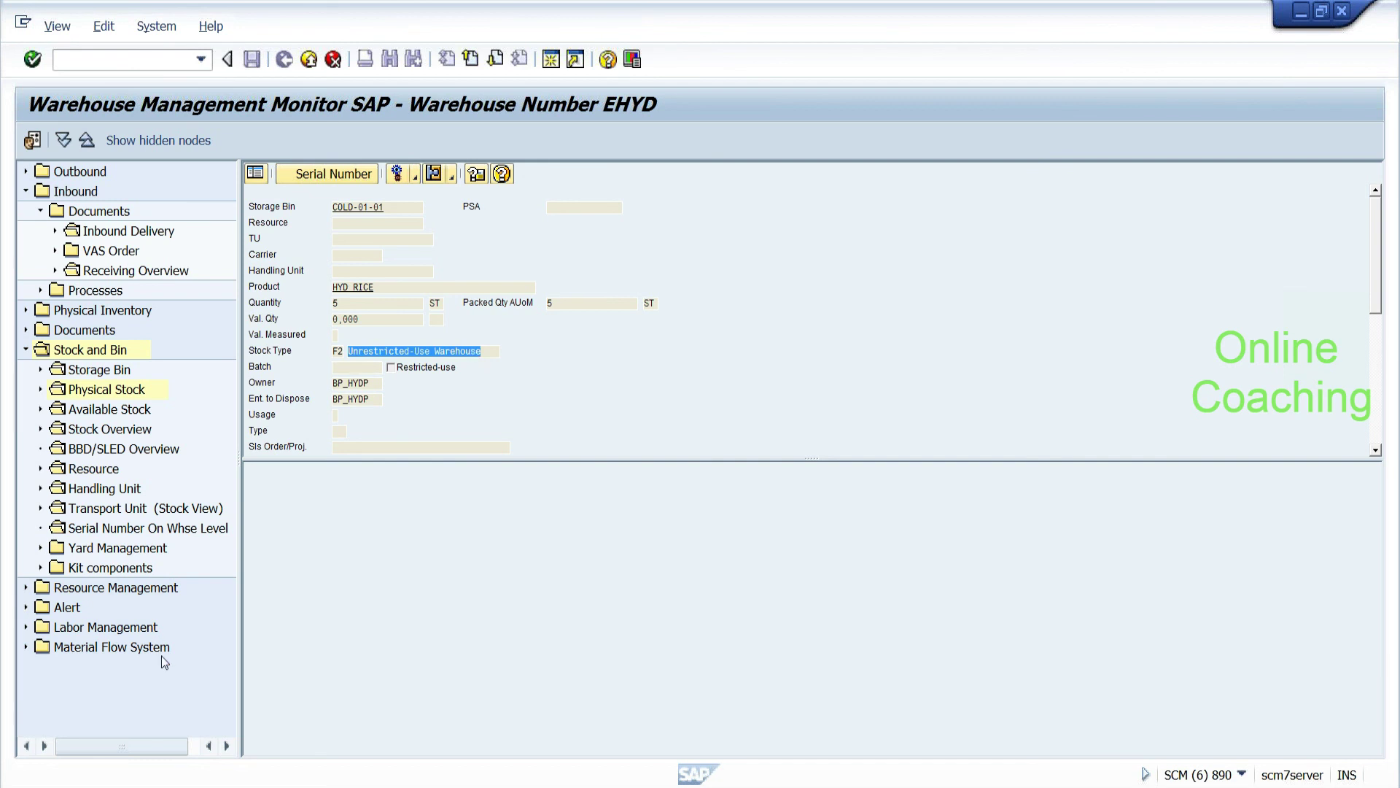
Step: Switch to Notepad and review the inbound delivery notes on process types, from unloading and putaway to the material master link
key(alt+Tab)
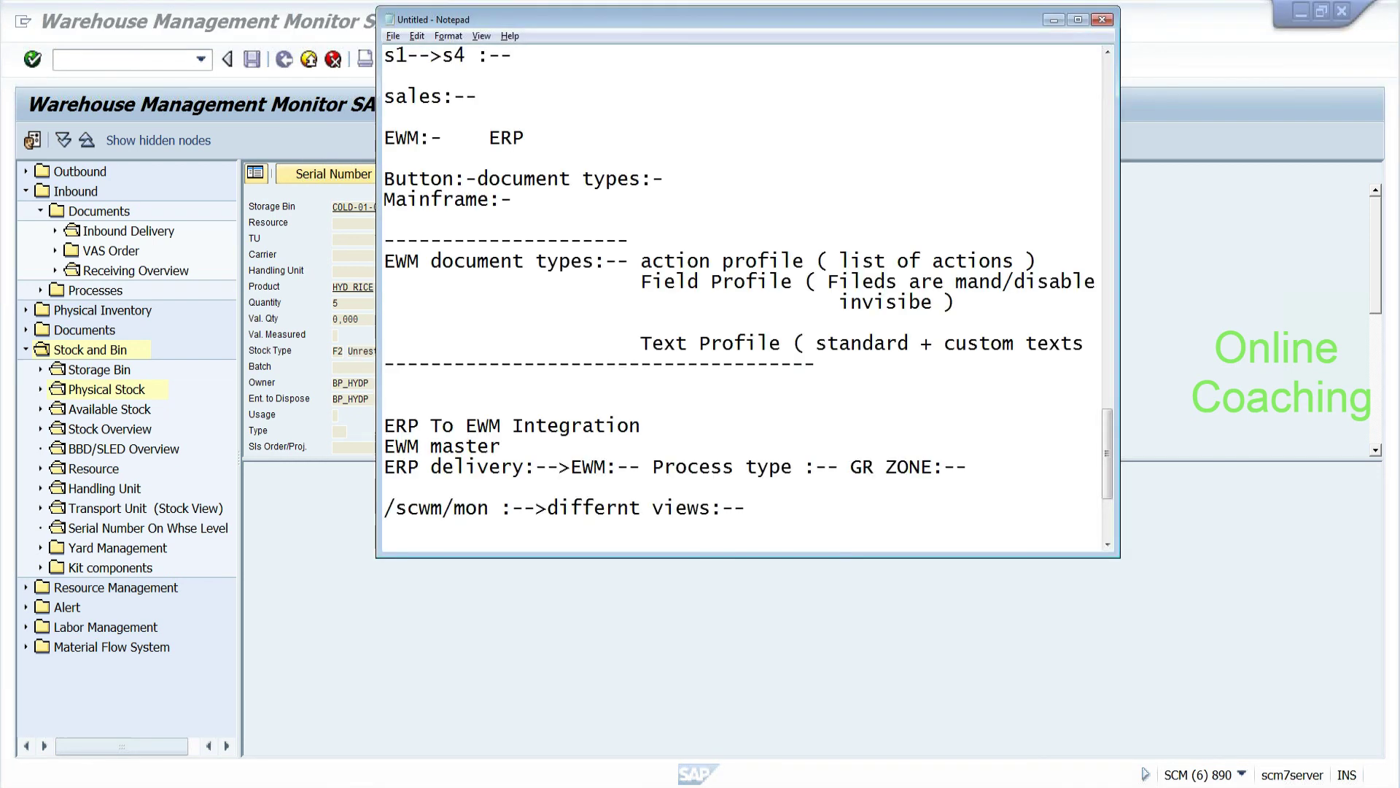
drag(1106, 442, 1104, 468)
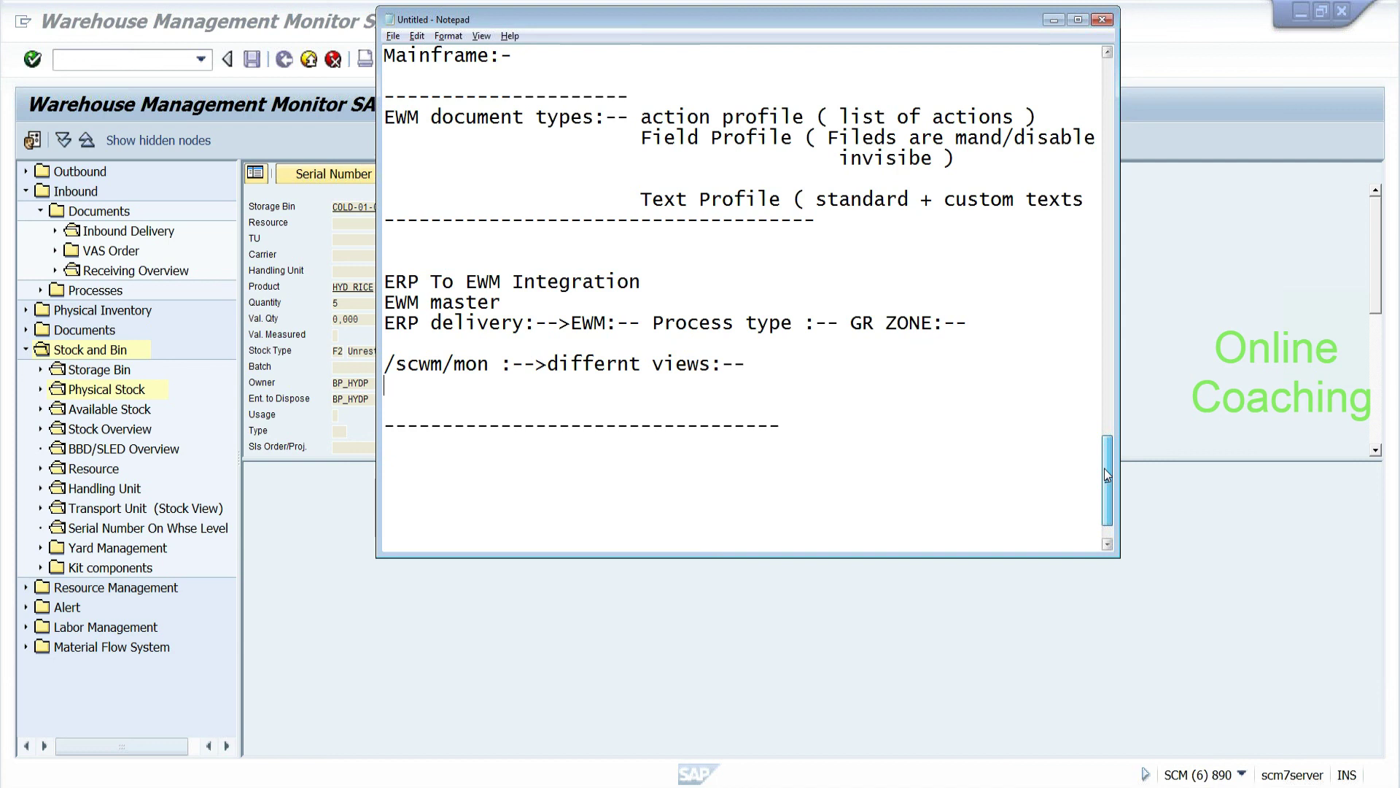
mouse_move(1105, 467)
mouse_down()
mouse_move(1088, 337)
mouse_move(1099, 460)
mouse_up()
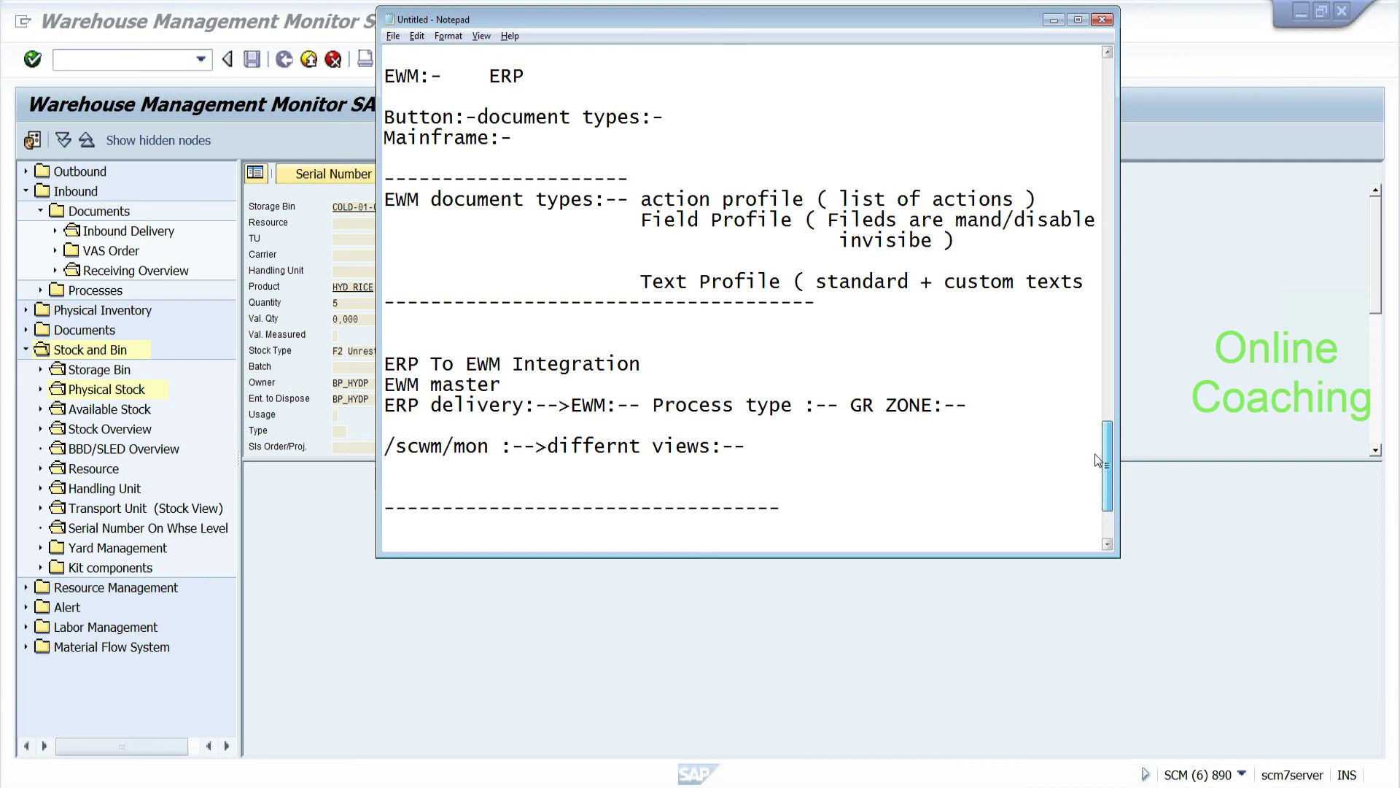
drag(1109, 470, 1104, 440)
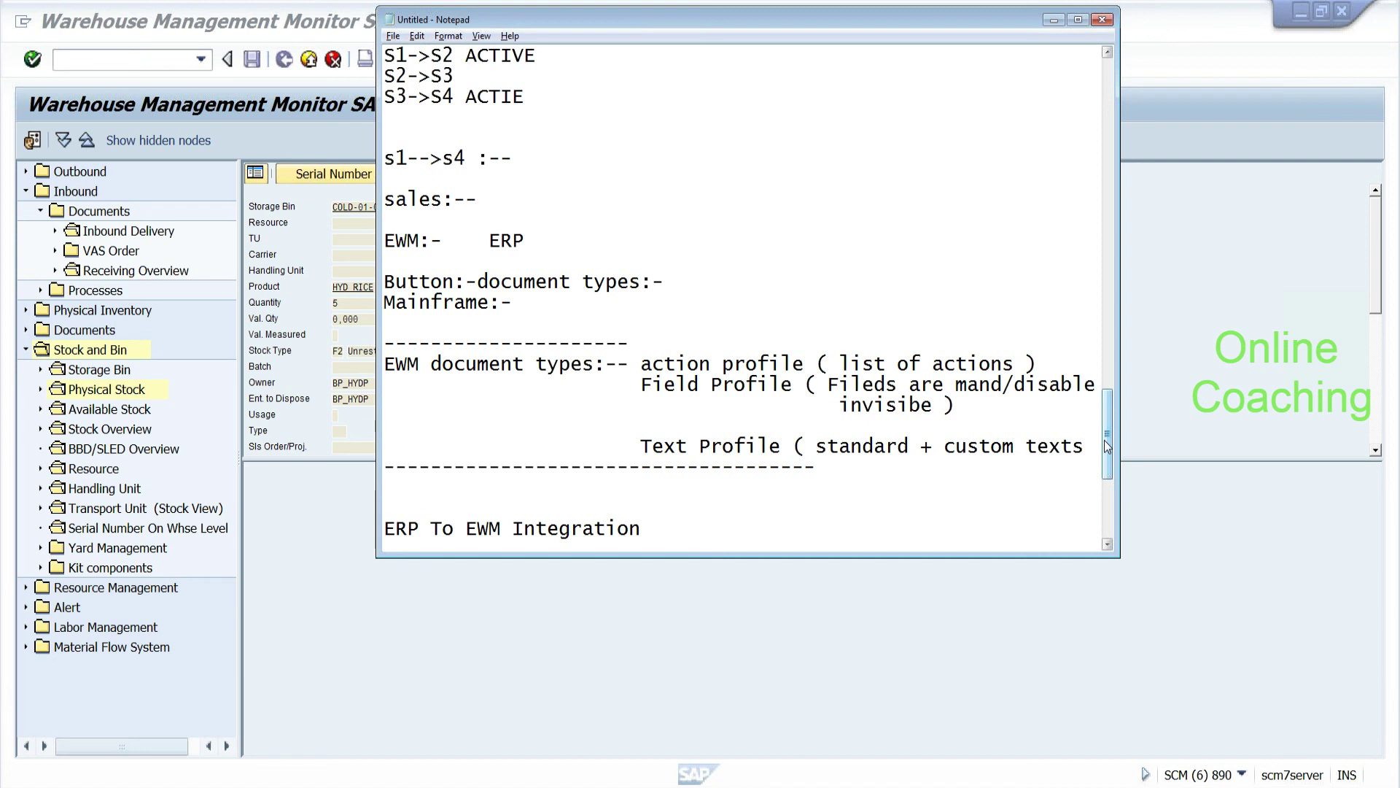
drag(1108, 439, 1087, 294)
drag(758, 487, 384, 117)
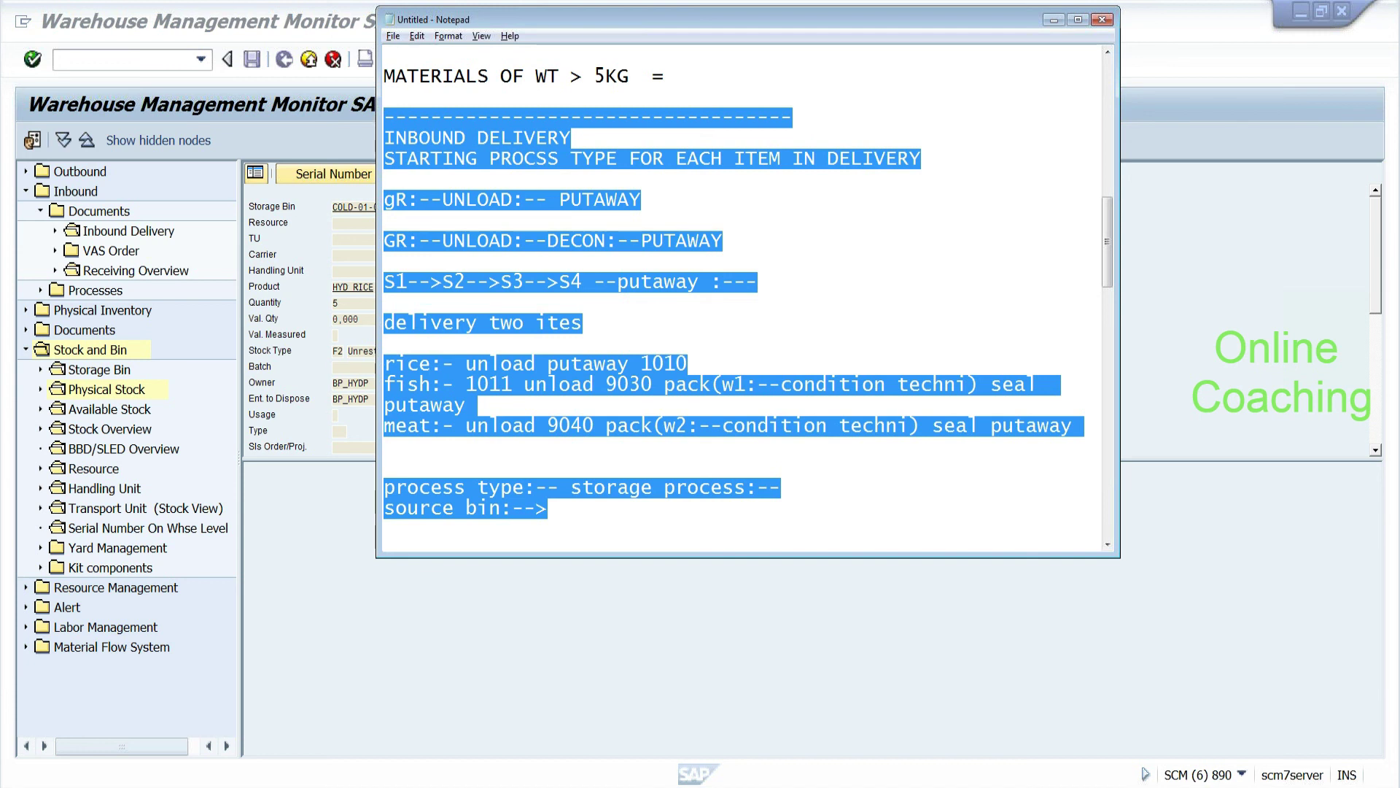
click(583, 324)
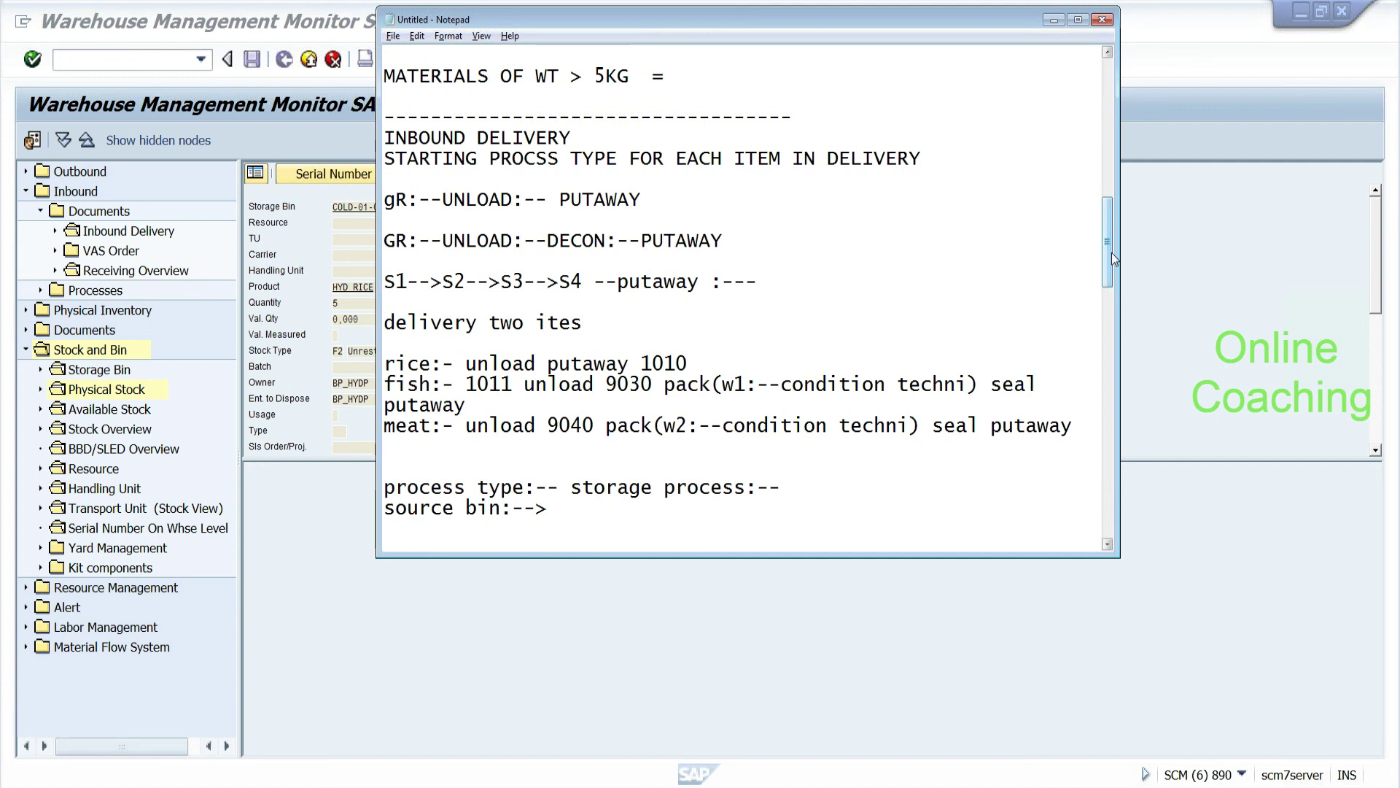
drag(1105, 250, 1104, 244)
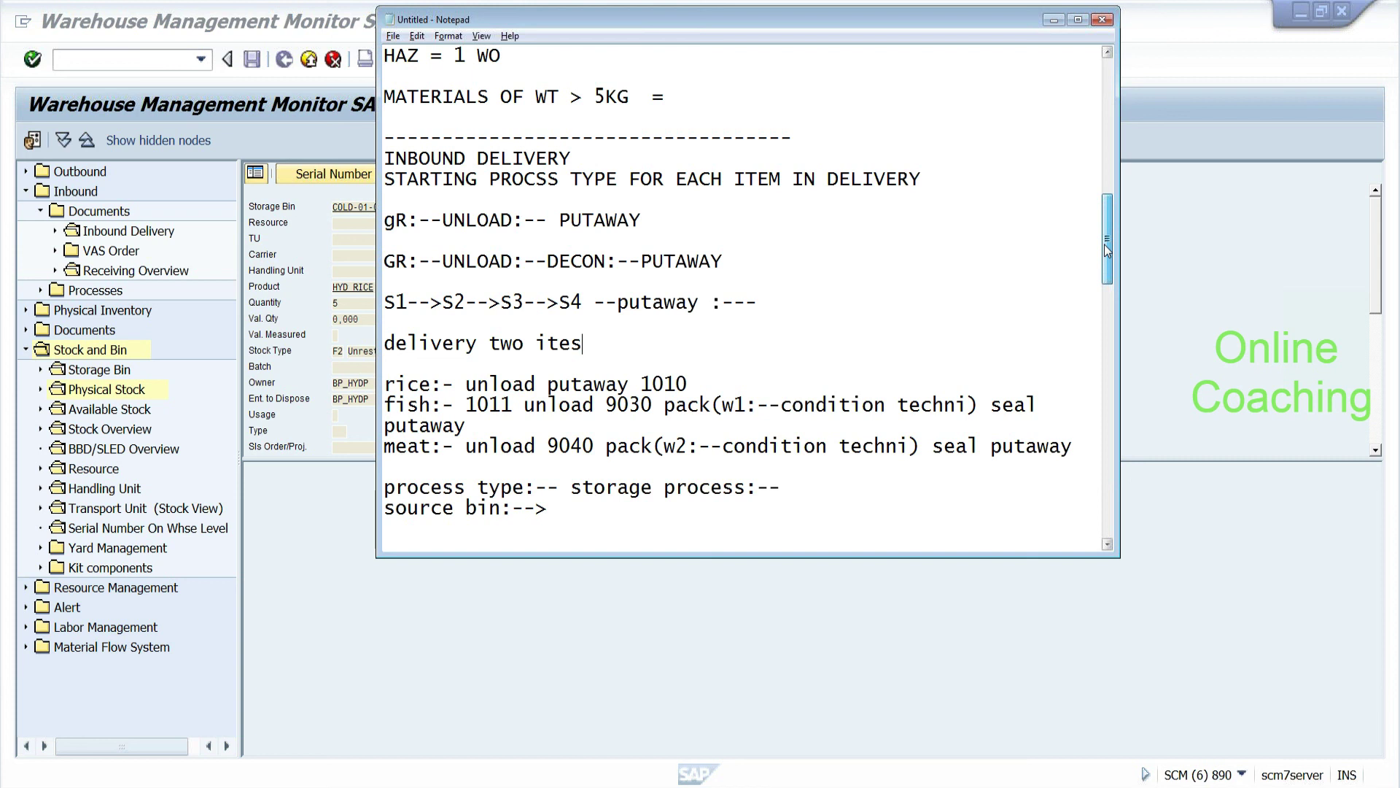
drag(1104, 243, 1103, 264)
drag(549, 75, 618, 528)
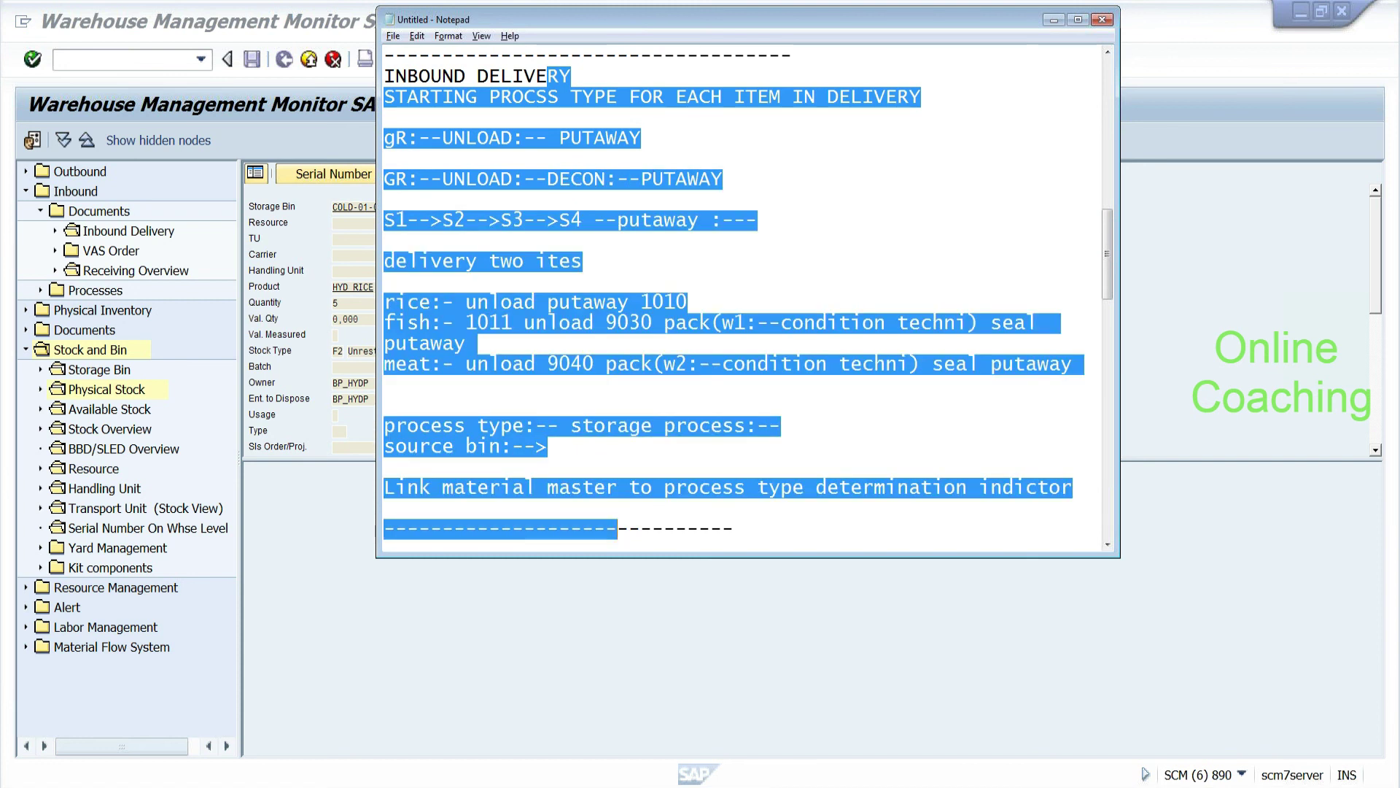
click(734, 528)
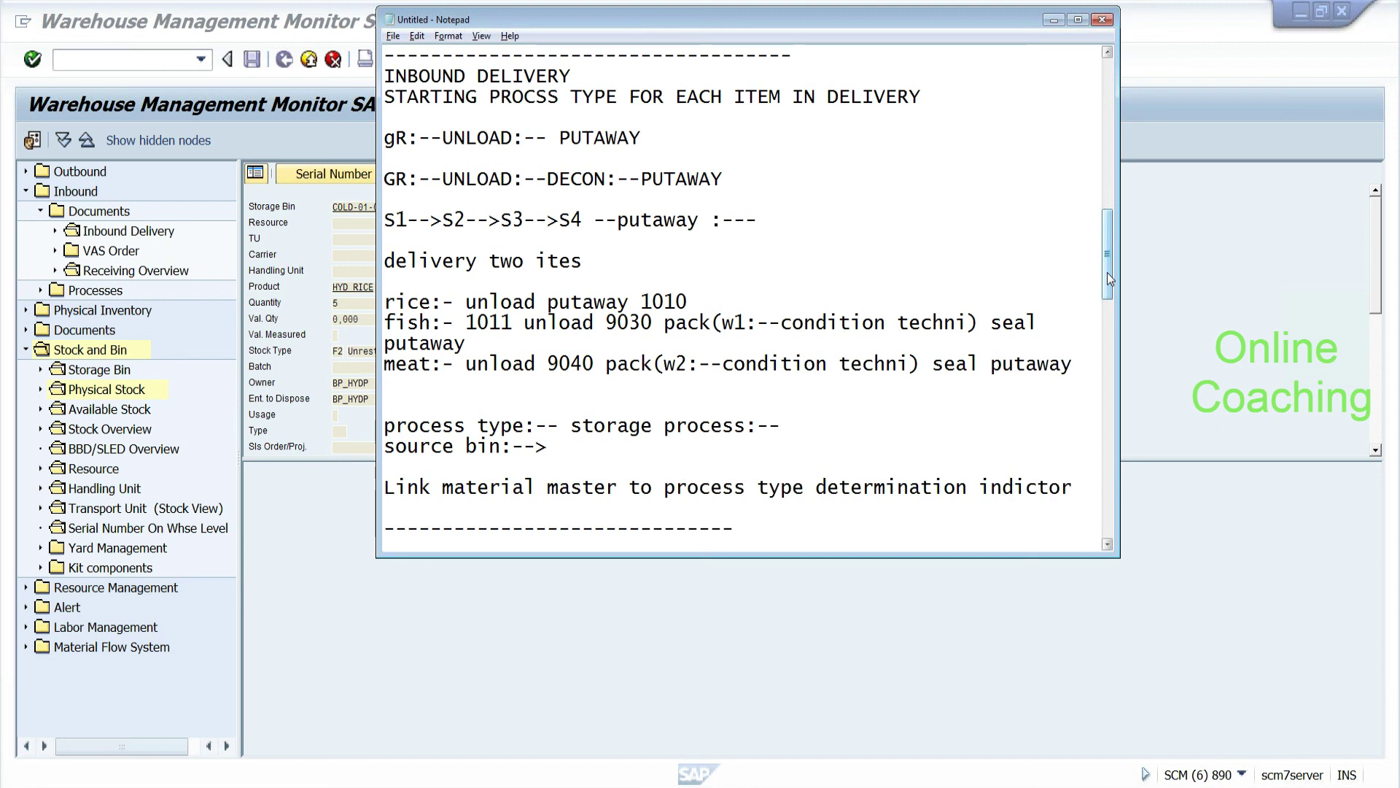
Step: Correct the misspelled word "Fileds" to "Fields" in the Field Profile line of the EWM document types notes
drag(1107, 273, 1097, 367)
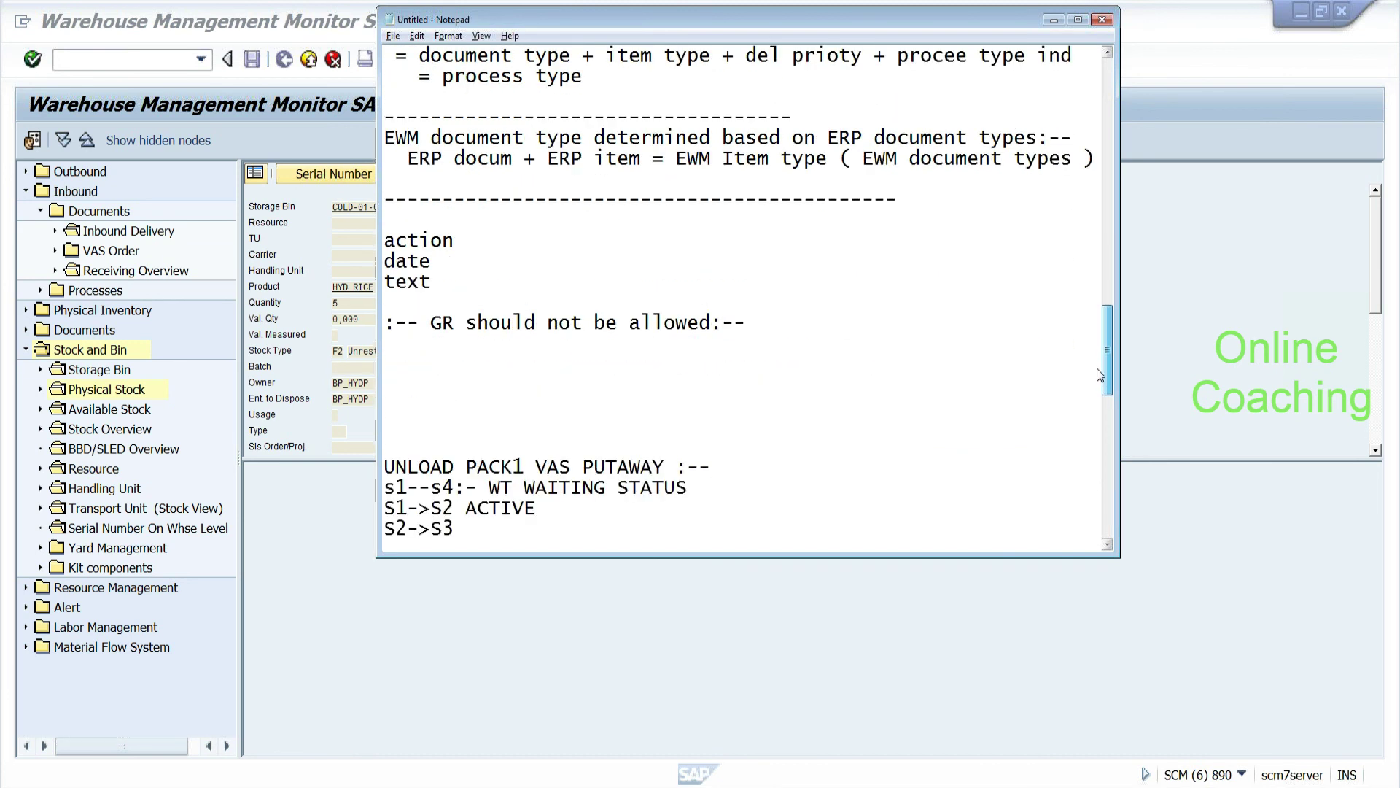
drag(1097, 370, 1100, 466)
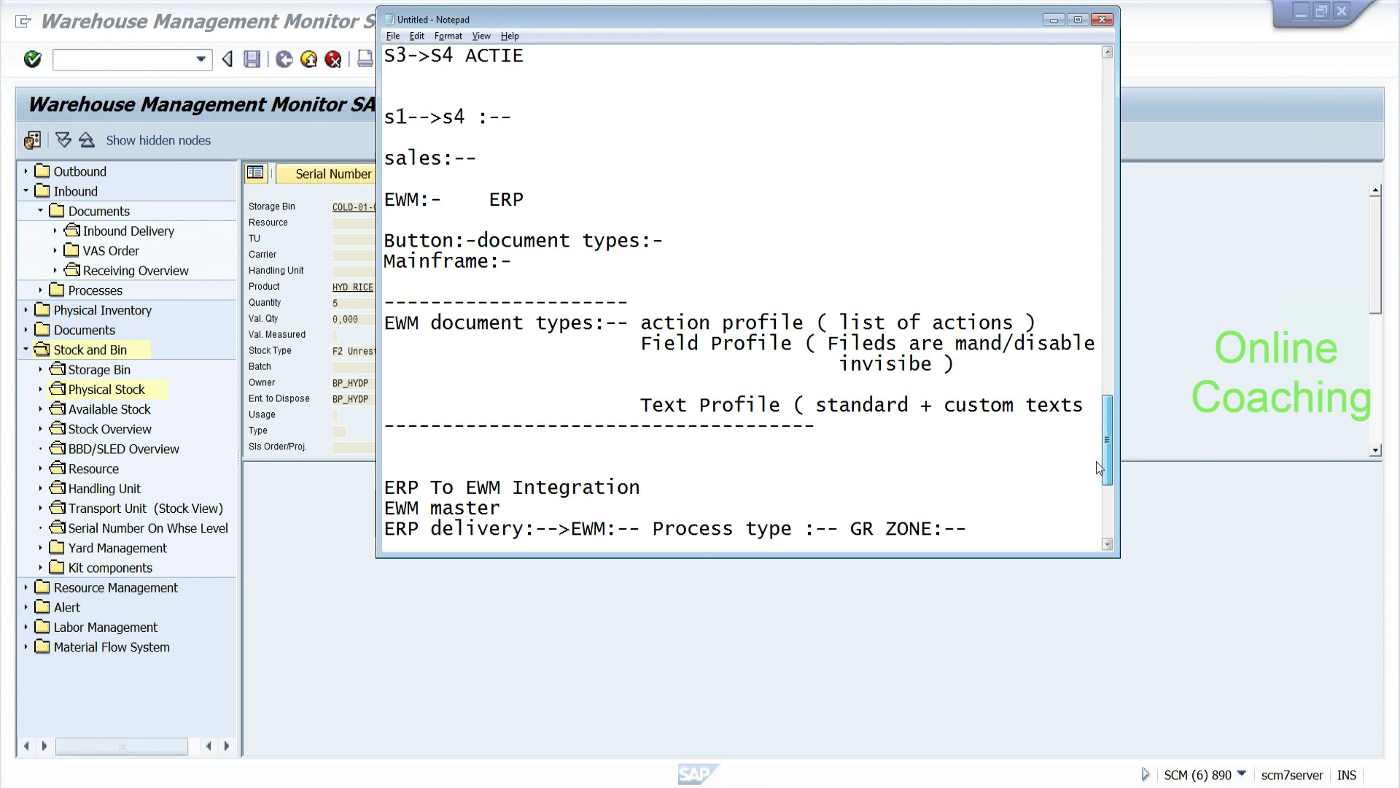
scroll(1096, 462, down, 1)
mouse_move(1101, 473)
mouse_down()
mouse_move(1102, 492)
mouse_move(1104, 474)
mouse_up()
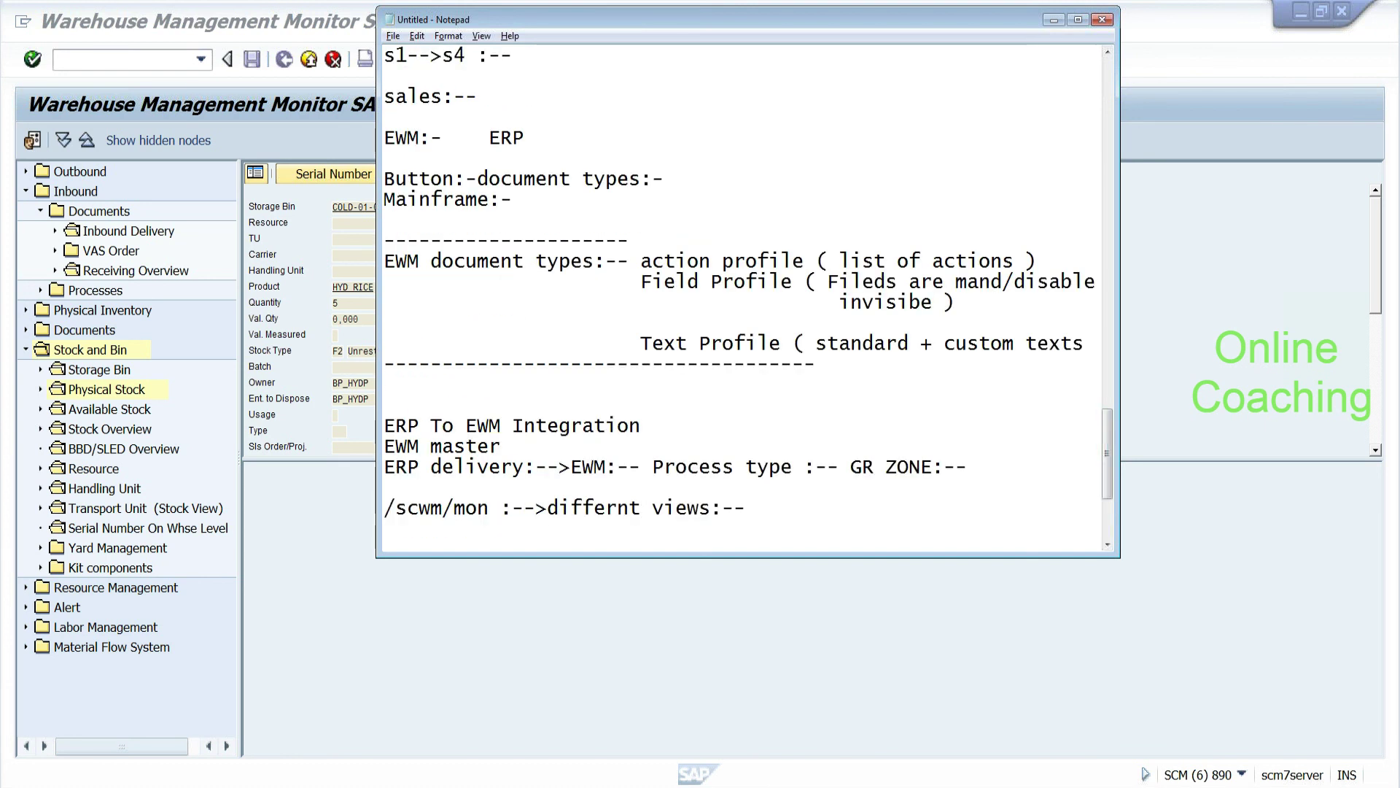
key(BackSpace)
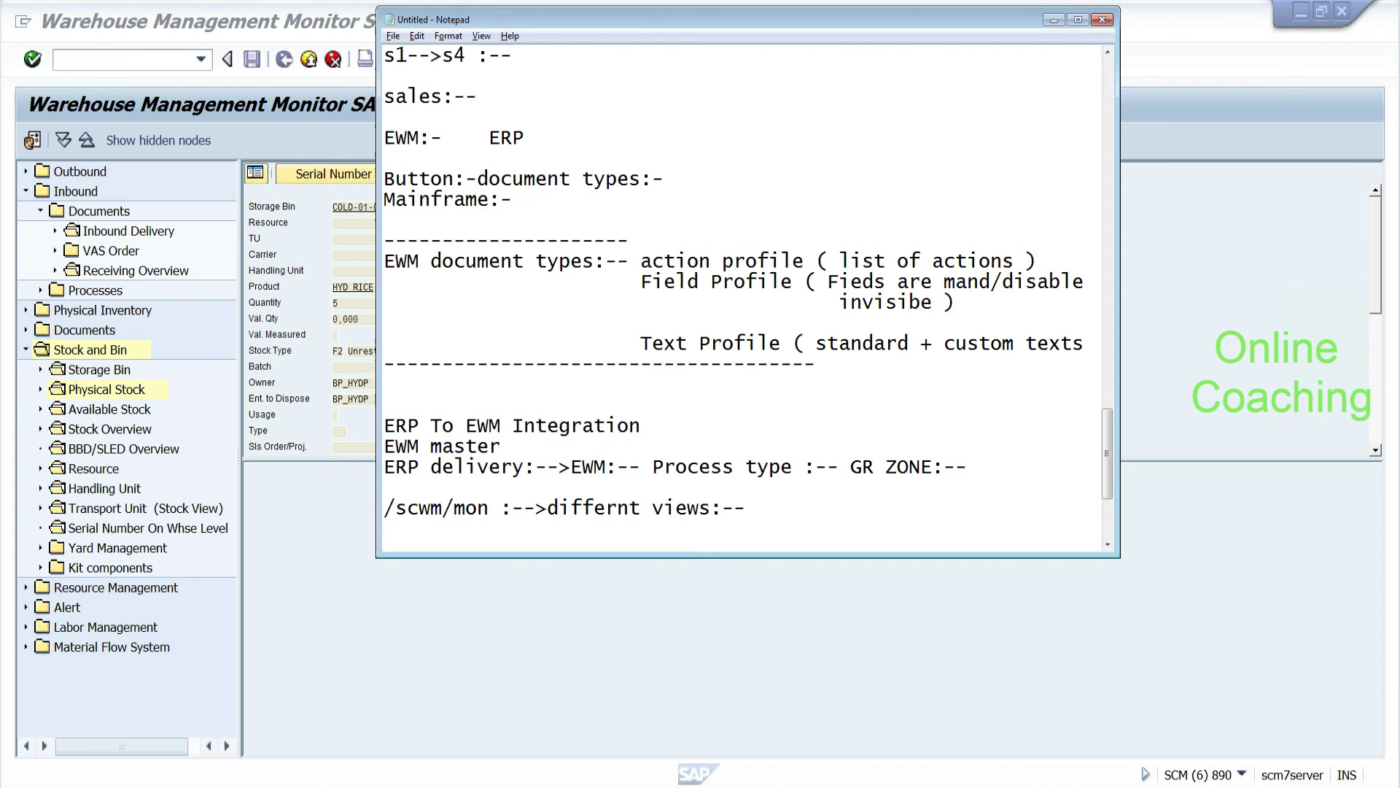
text(l)
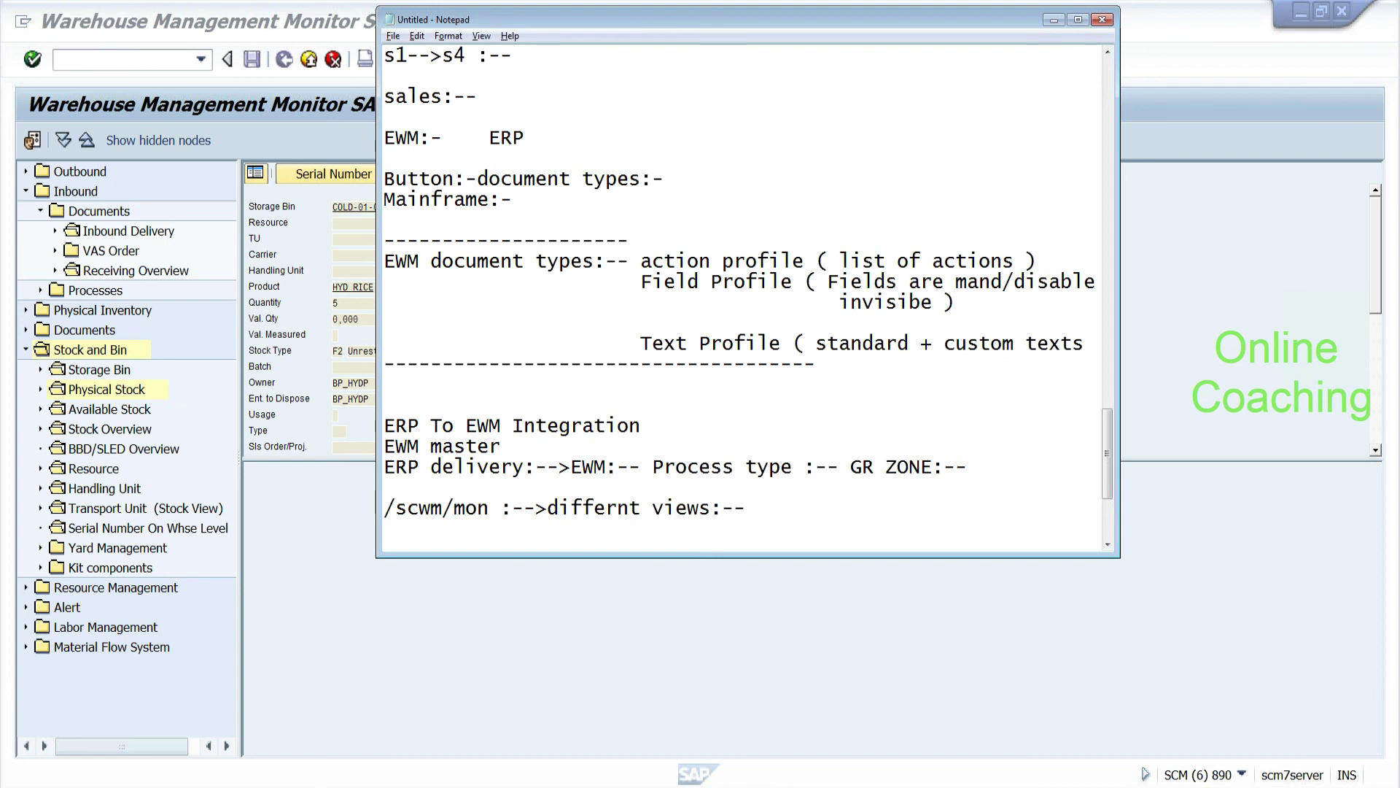